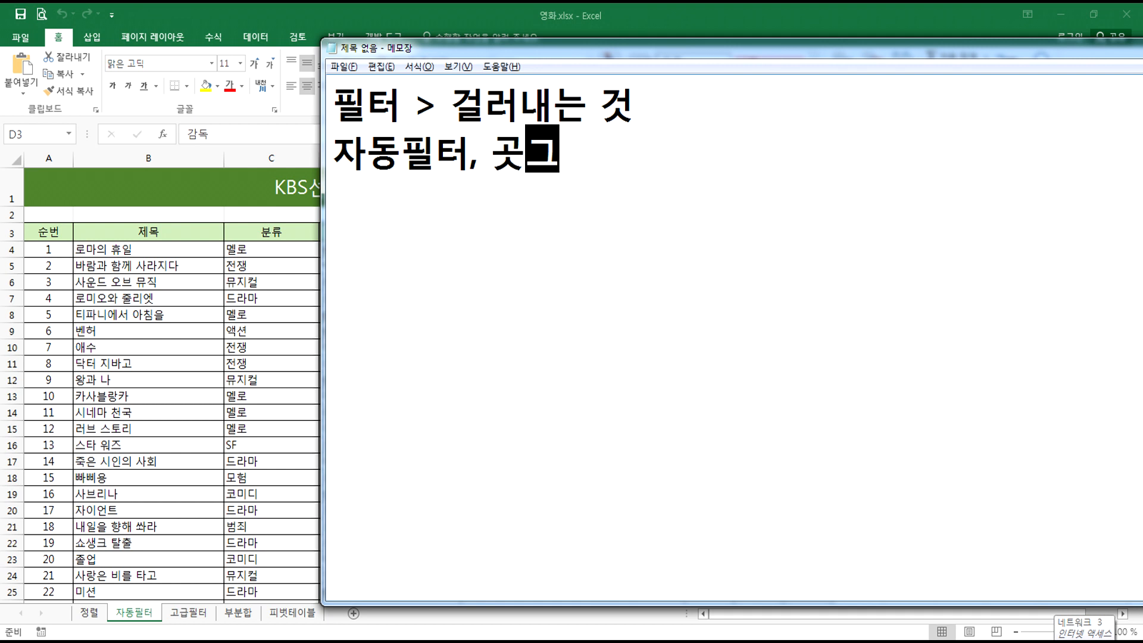
# - Complete the note's second line with "고급필터(자동필터에 안되는 작업을 처리)" and reposition the note window so the whole line fits
pyautogui.write('거ㅗ')
pyautogui.press('BackSpace')
pyautogui.press('BackSpace')
pyautogui.write('고')
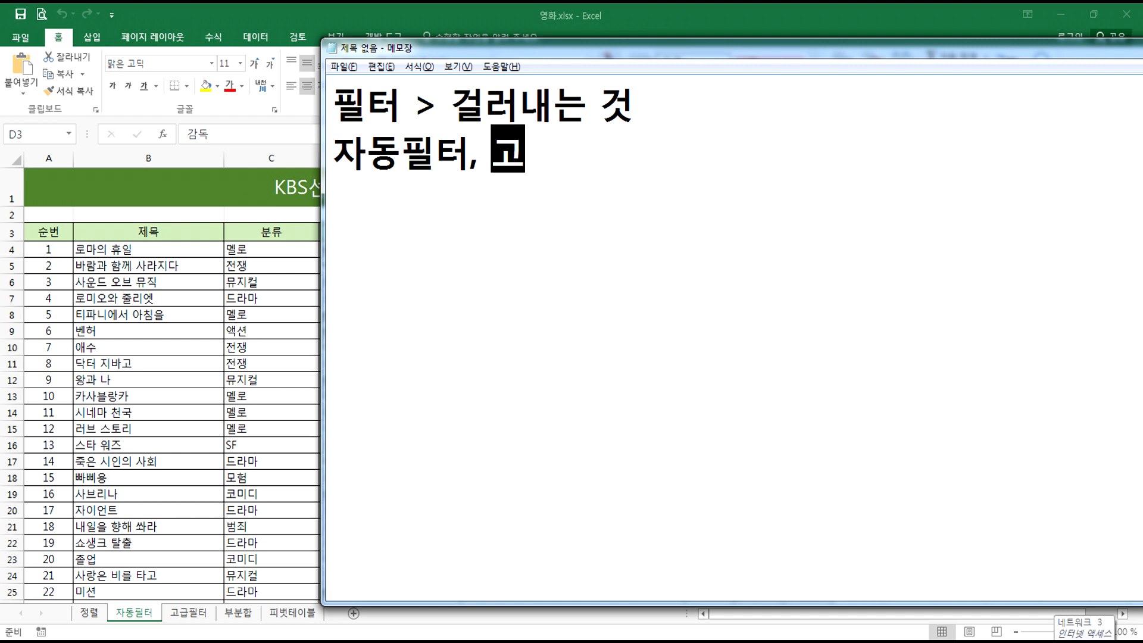
pyautogui.write('급필')
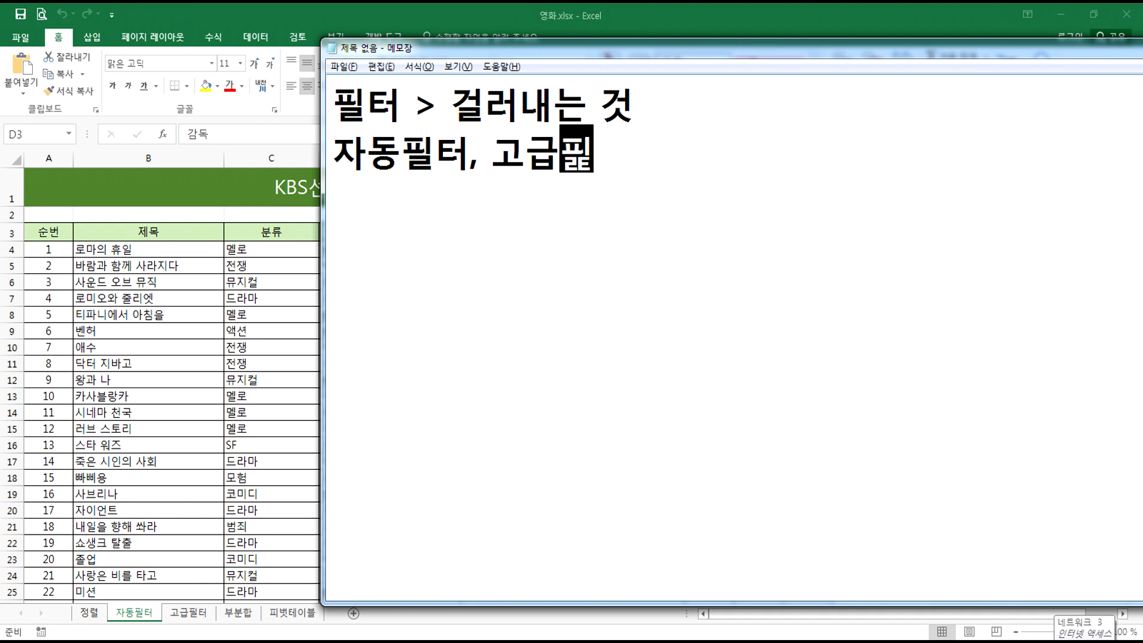
pyautogui.write('터(자동필텅')
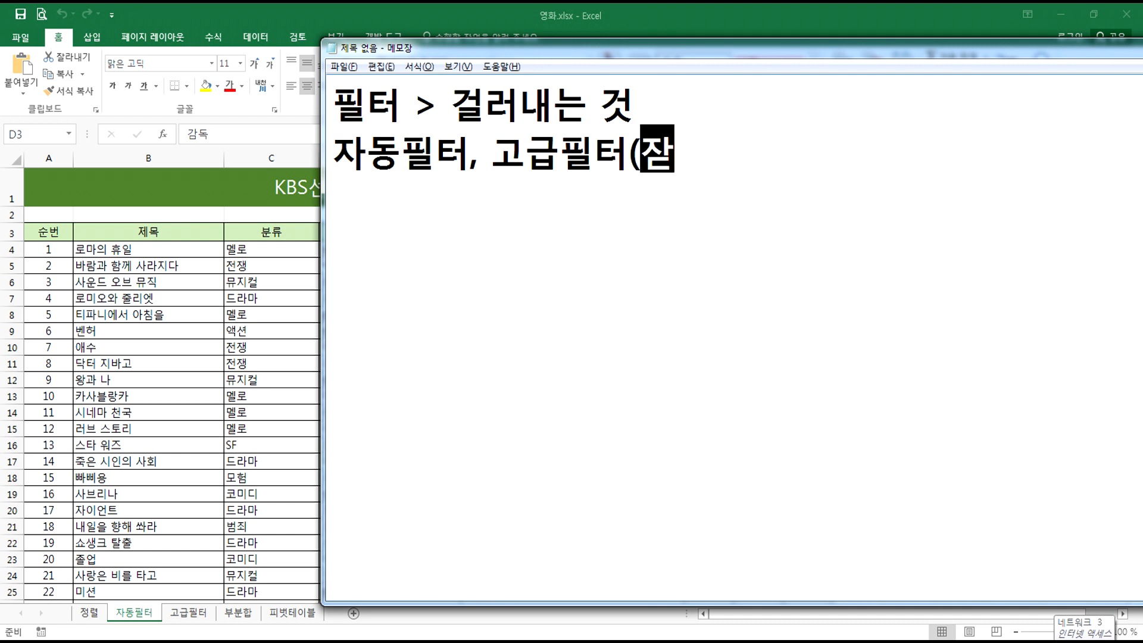
pyautogui.write('에 불가')
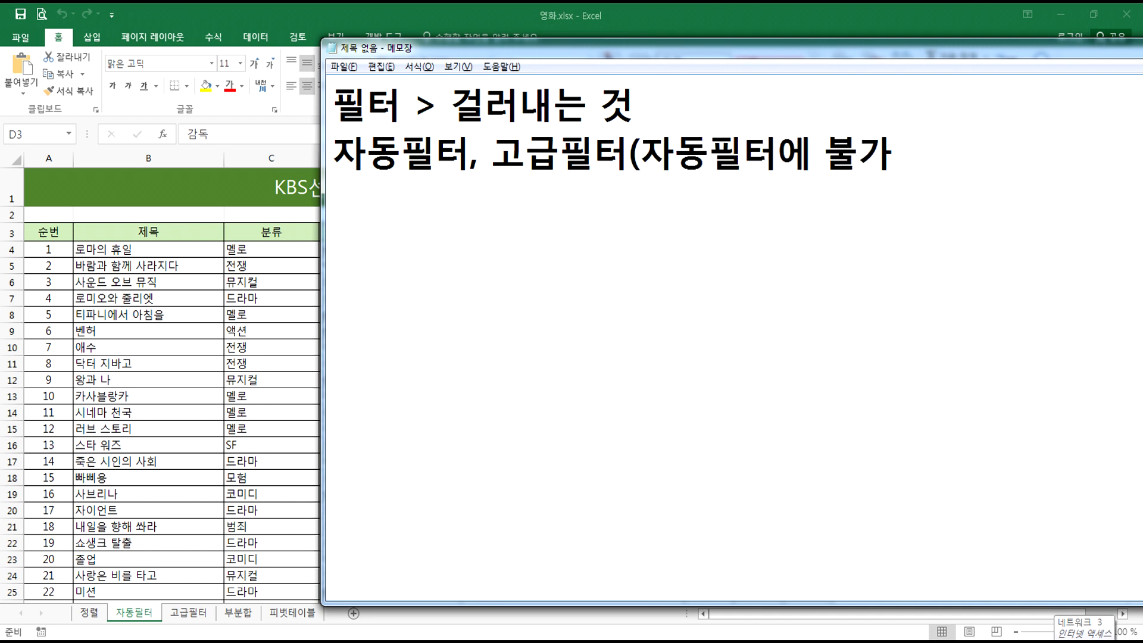
pyautogui.press('BackSpace')
pyautogui.press('BackSpace')
pyautogui.press('BackSpace')
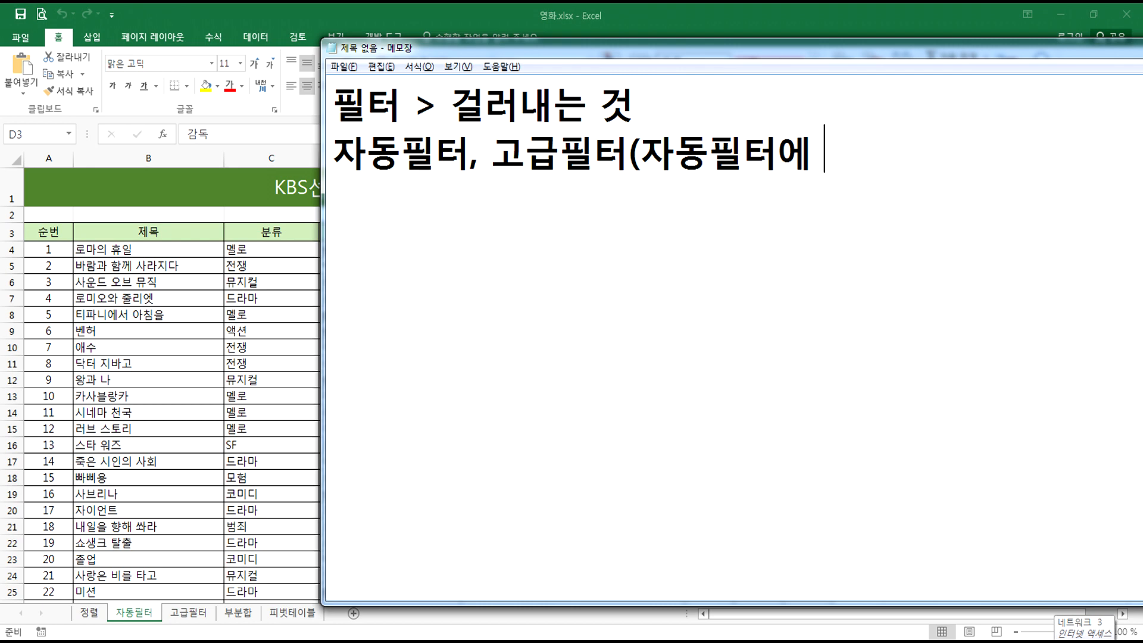
pyautogui.write('안되느')
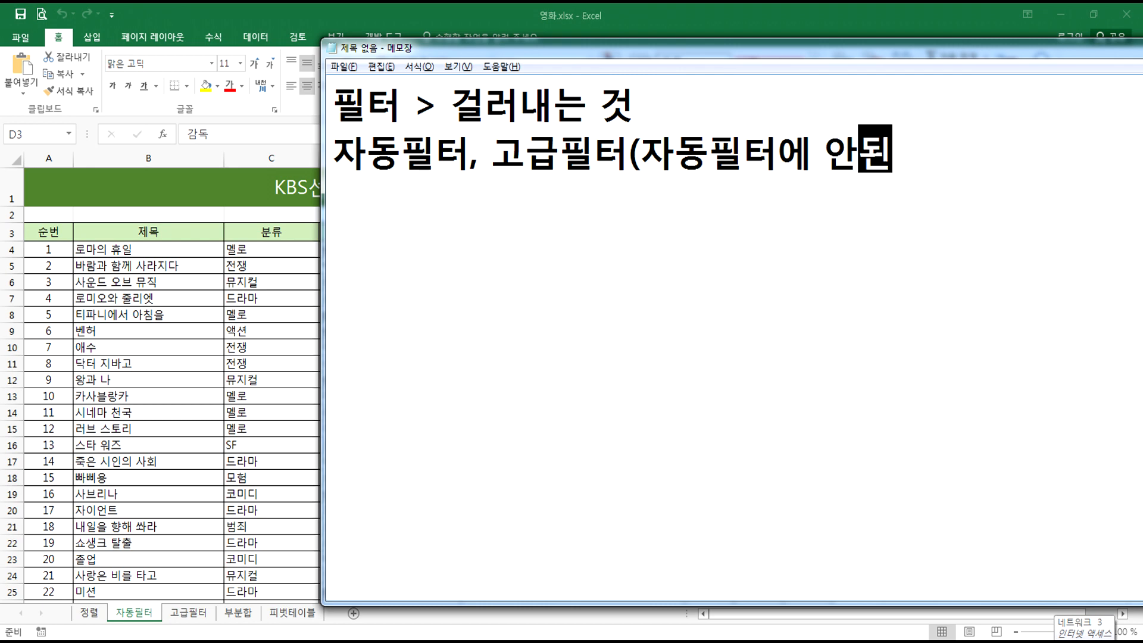
pyautogui.write('ㄴ 작업을 ㅅ')
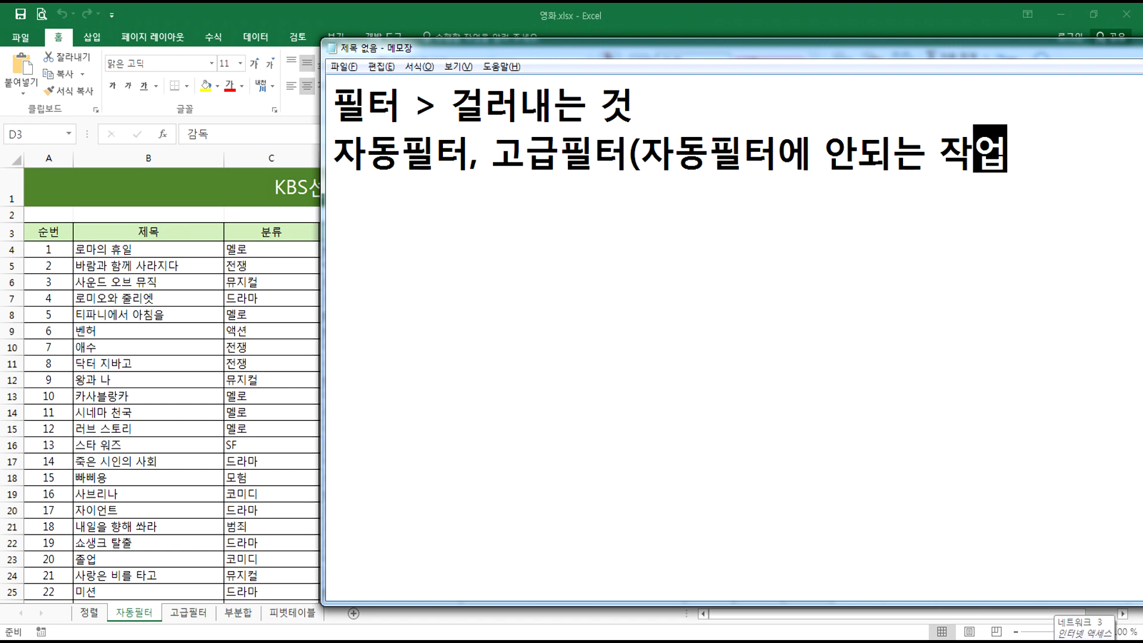
pyautogui.press('BackSpace')
pyautogui.write('처리)')
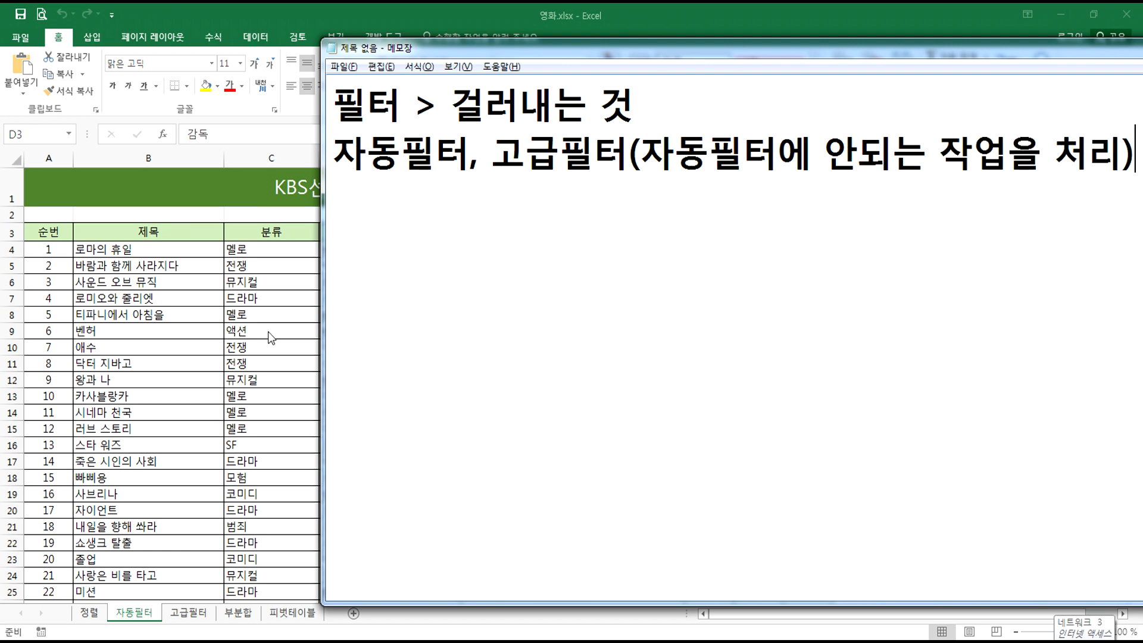
pyautogui.moveTo(501, 48); pyautogui.dragTo(305, 20)
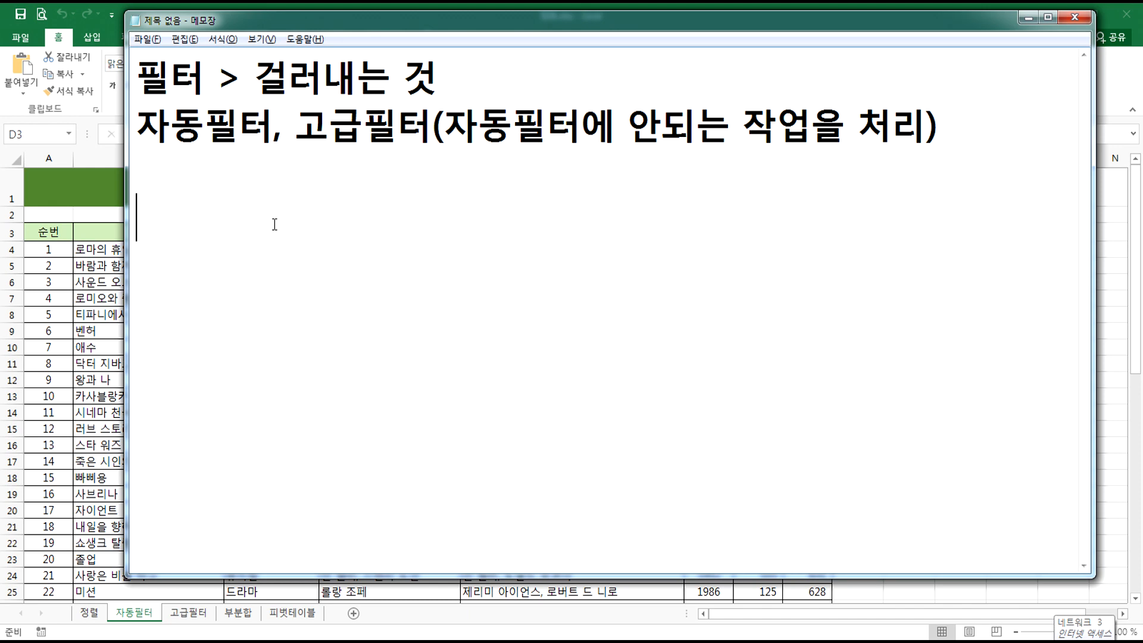
# - Switch to the Excel workbook and turn on the automatic filter for the movie table
pyautogui.click(97, 262)
pyautogui.moveTo(99, 232); pyautogui.dragTo(655, 445)
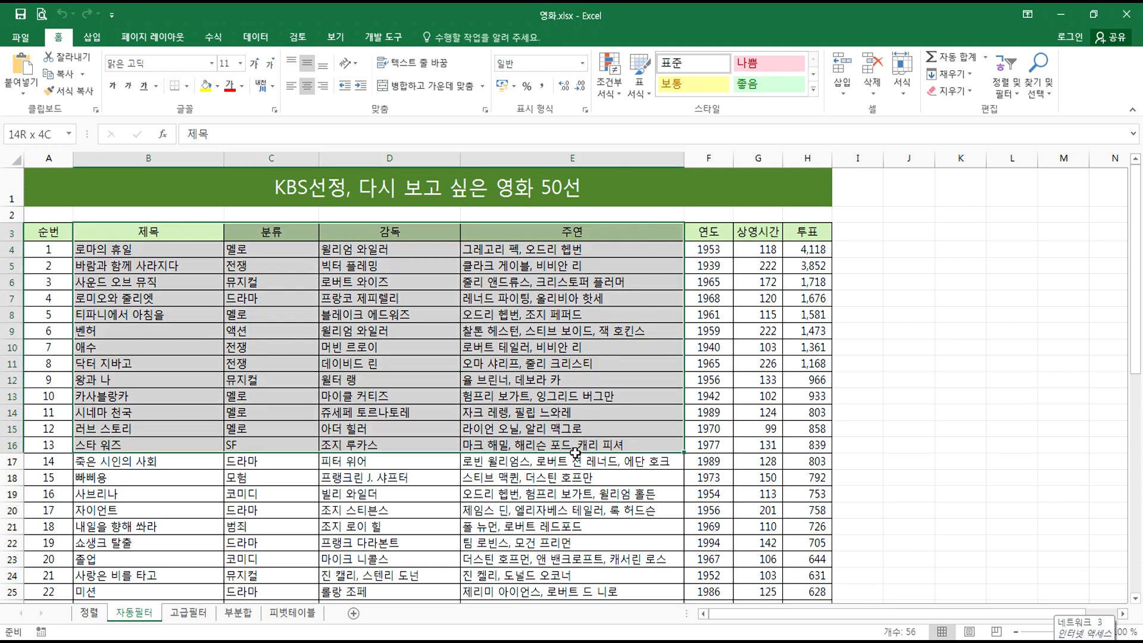
pyautogui.click(366, 330)
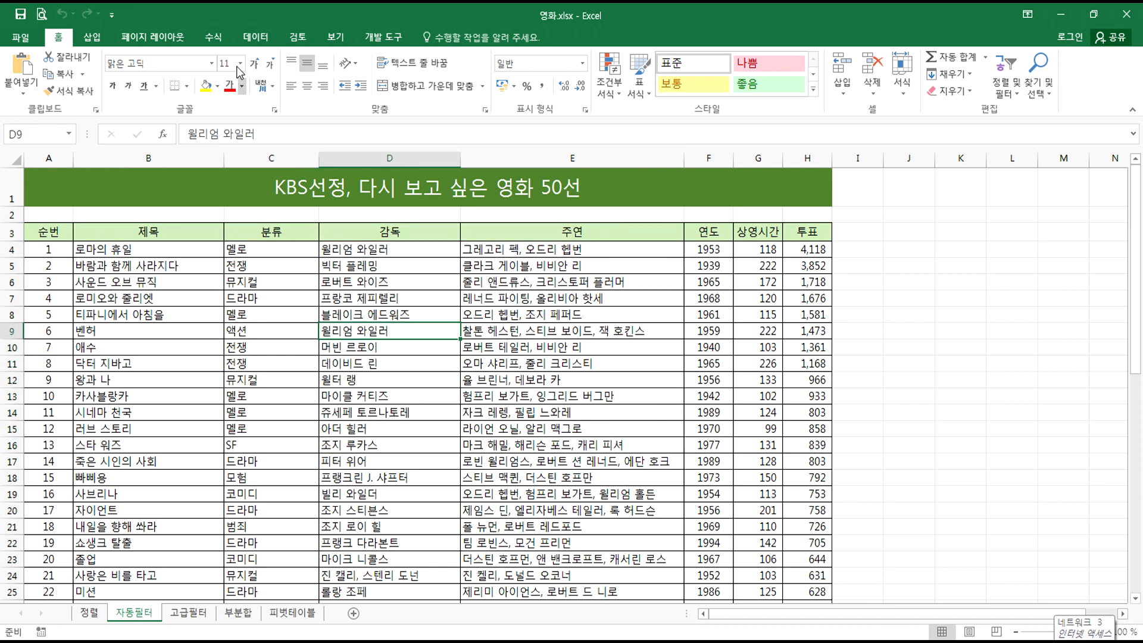
pyautogui.click(255, 39)
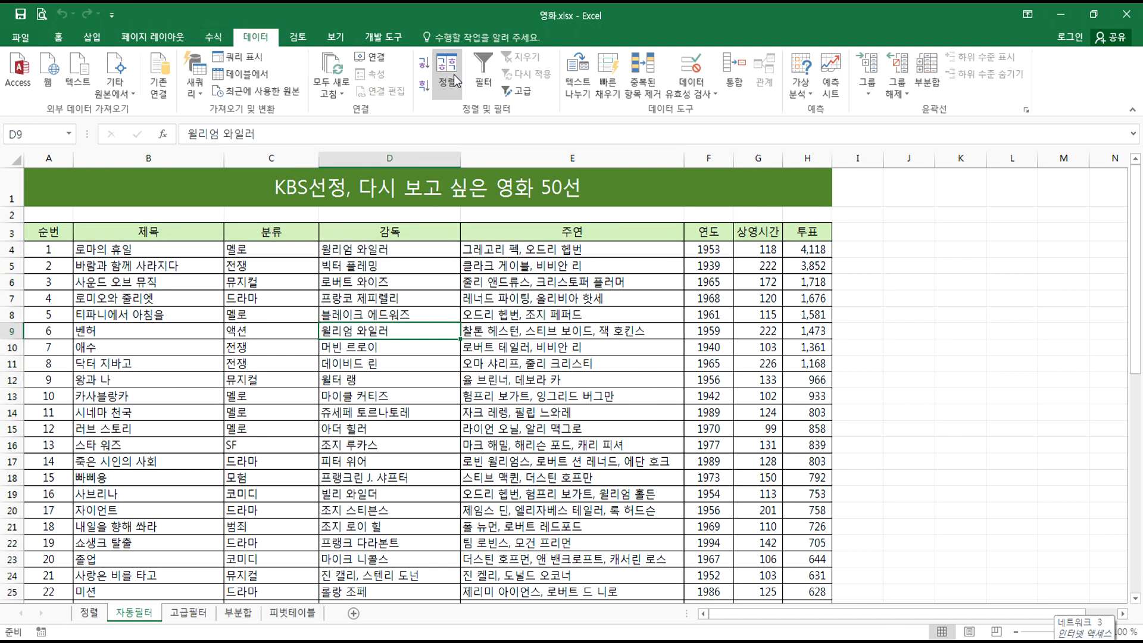
pyautogui.click(485, 78)
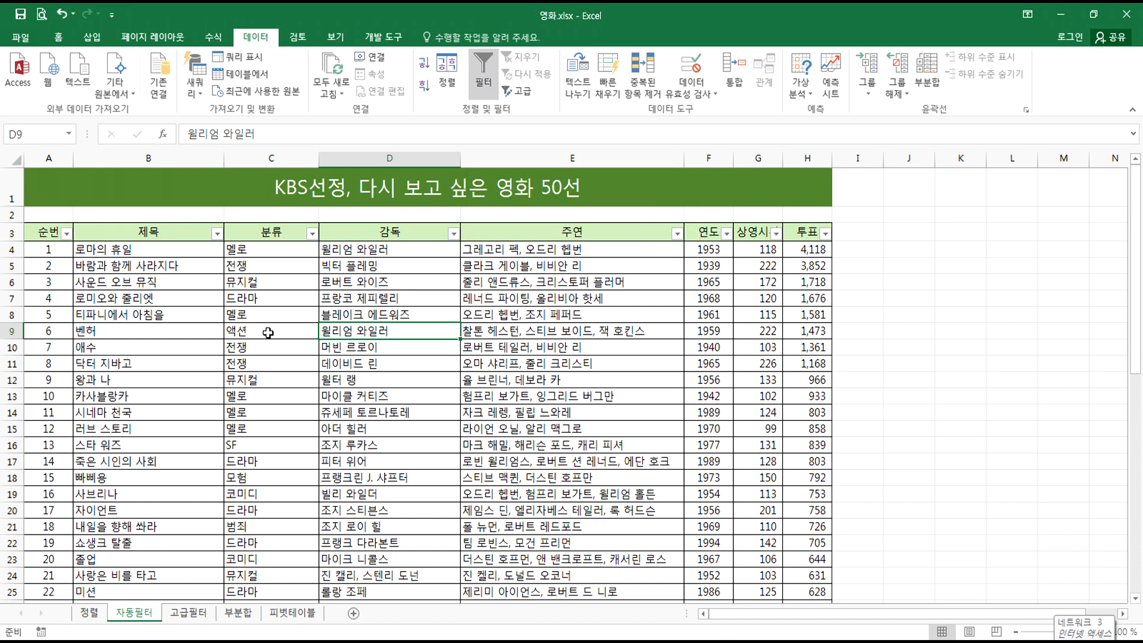
# - Filter the 분류 column of the movie table to include only 멜로
pyautogui.scroll(6, 309, 331)
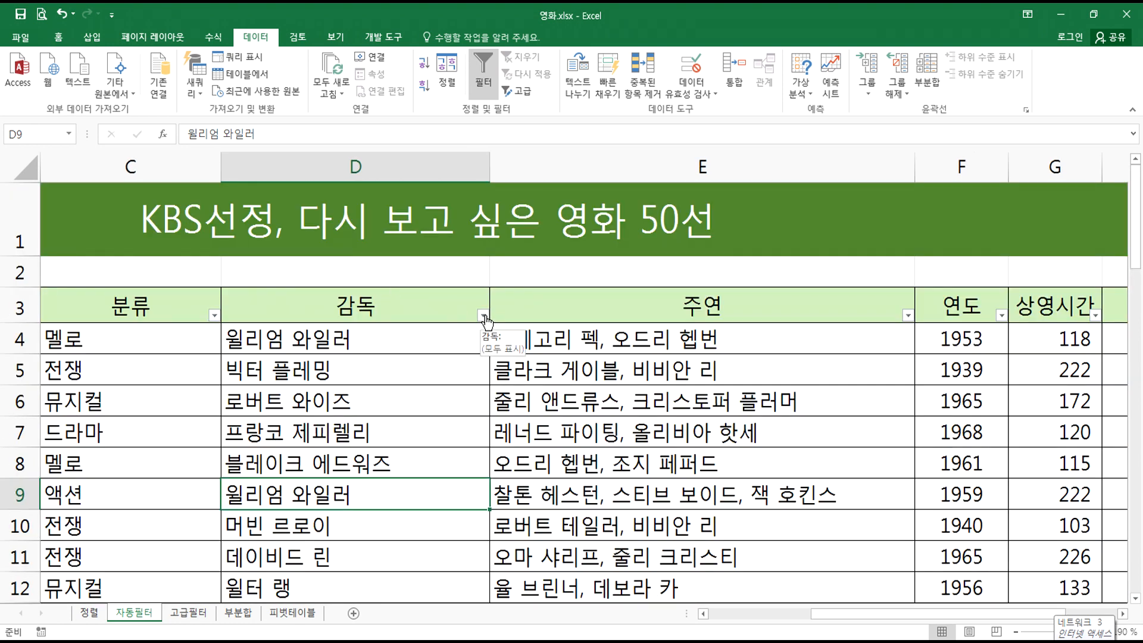
pyautogui.scroll(-3, 407, 403)
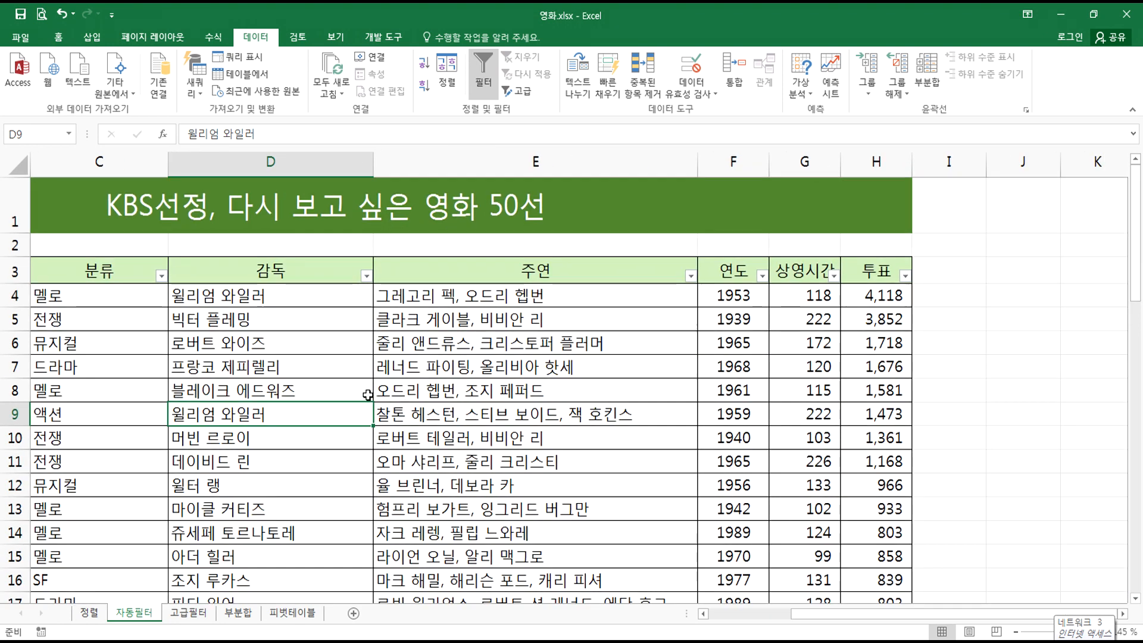
pyautogui.click(162, 275)
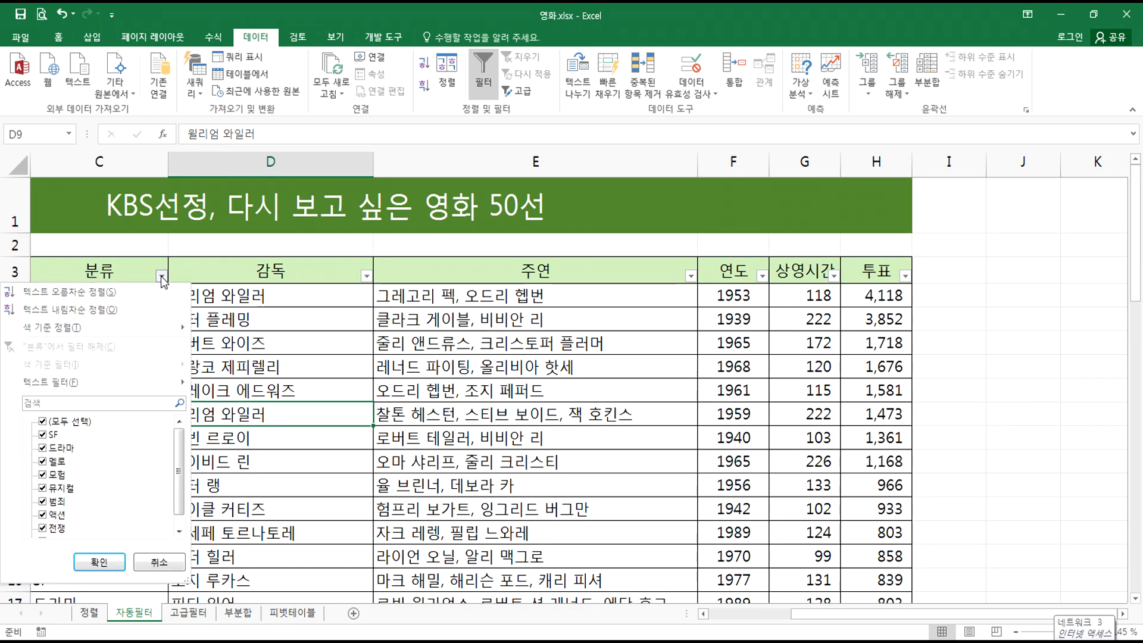
pyautogui.click(40, 424)
pyautogui.click(41, 460)
pyautogui.click(41, 423)
pyautogui.click(43, 462)
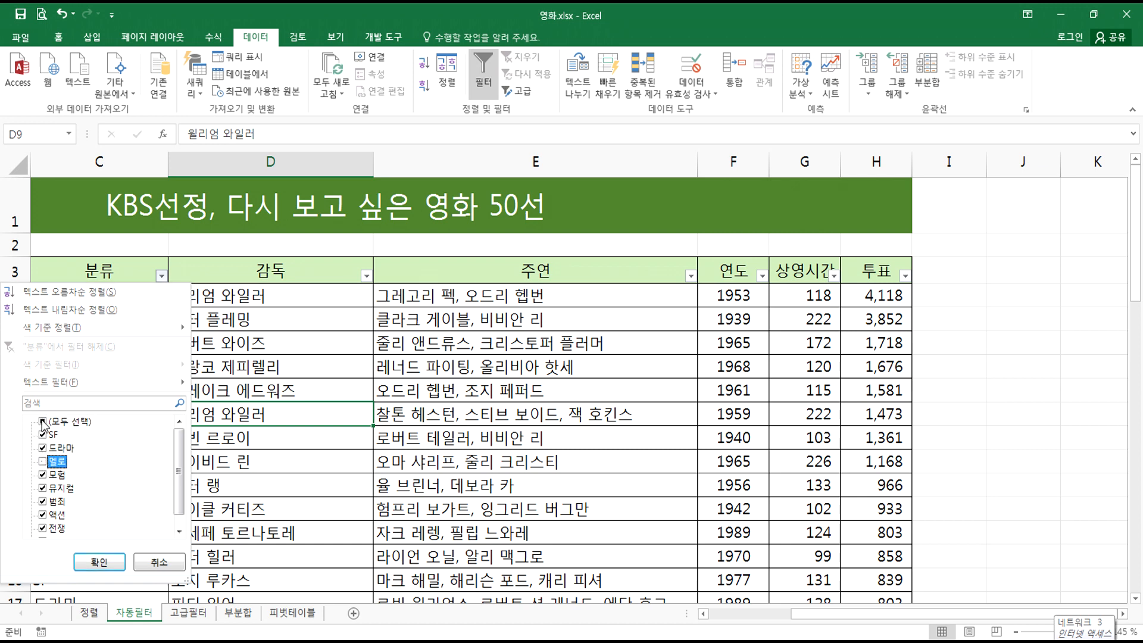
pyautogui.click(42, 421)
pyautogui.click(43, 463)
pyautogui.click(99, 562)
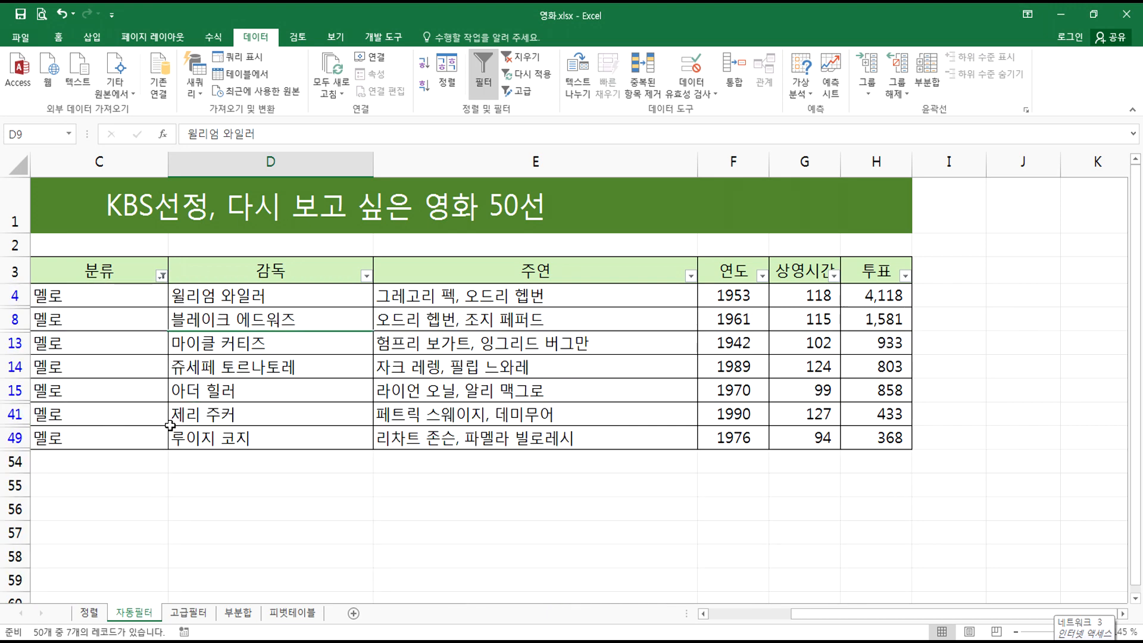
# - Copy the filtered movie table with its header row and paste it below the list at cell A61
pyautogui.press('Home')
pyautogui.keyDown('ctrl'); pyautogui.scroll(-2, 210, 429); pyautogui.keyUp('ctrl')
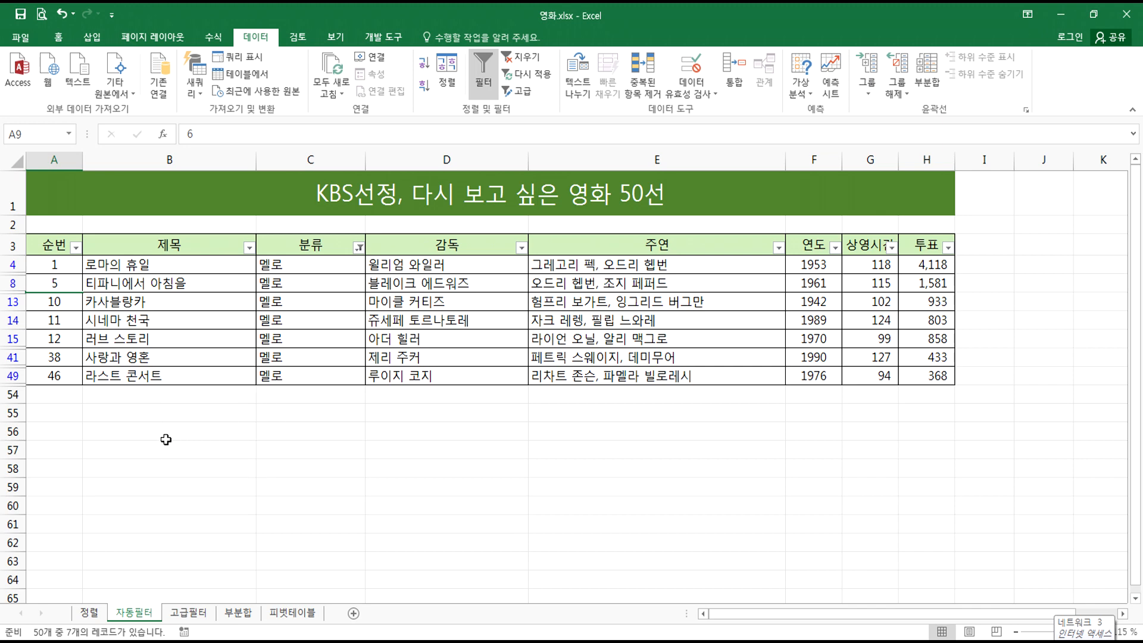
pyautogui.click(190, 453)
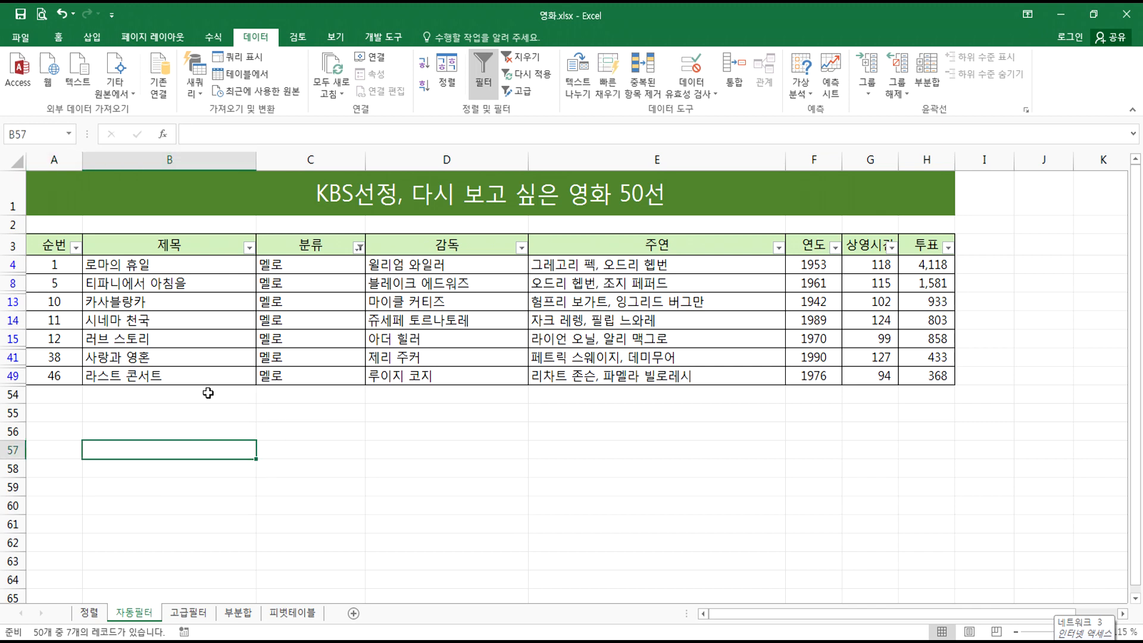
pyautogui.moveTo(54, 244); pyautogui.dragTo(926, 381)
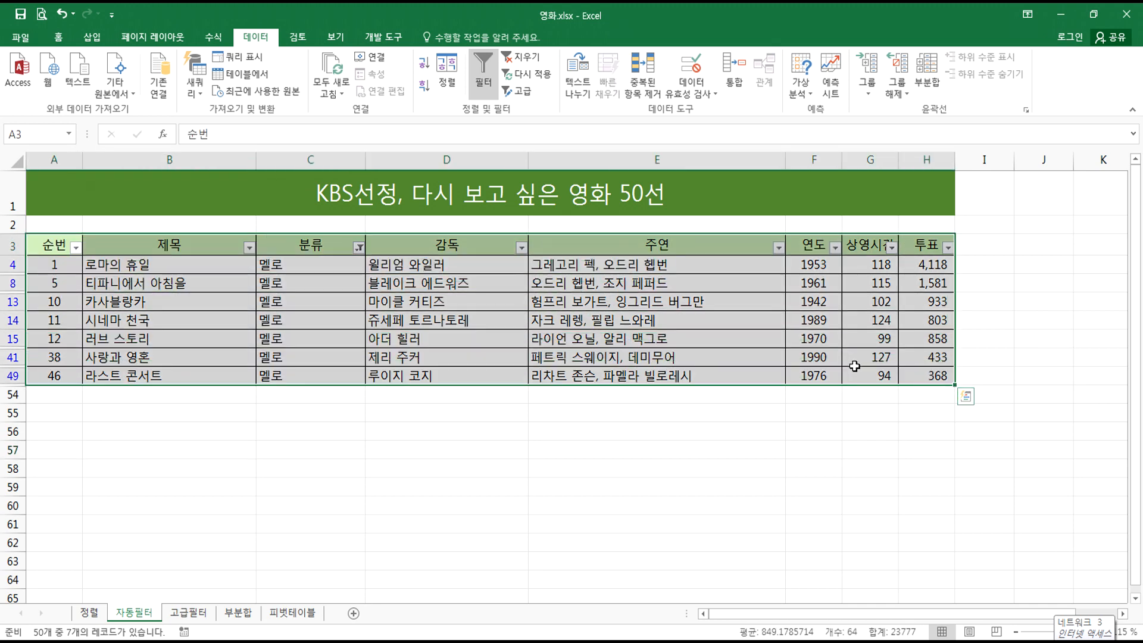
pyautogui.hotkey('ctrl', 'c')
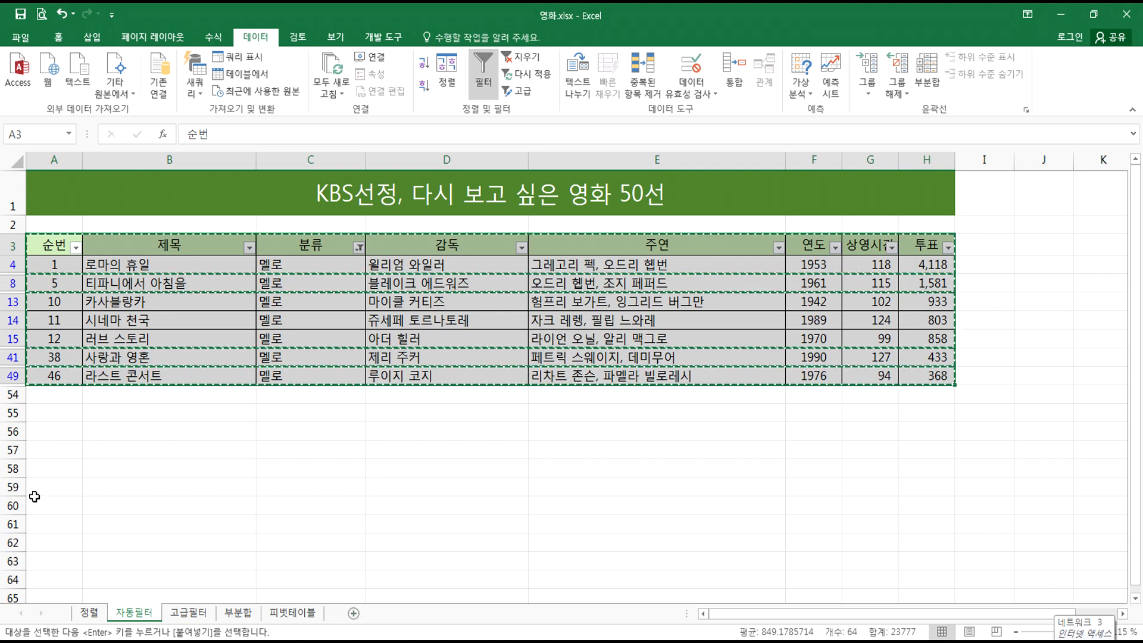
pyautogui.click(36, 529)
pyautogui.hotkey('ctrl', 'v')
pyautogui.scroll(-3, 250, 524)
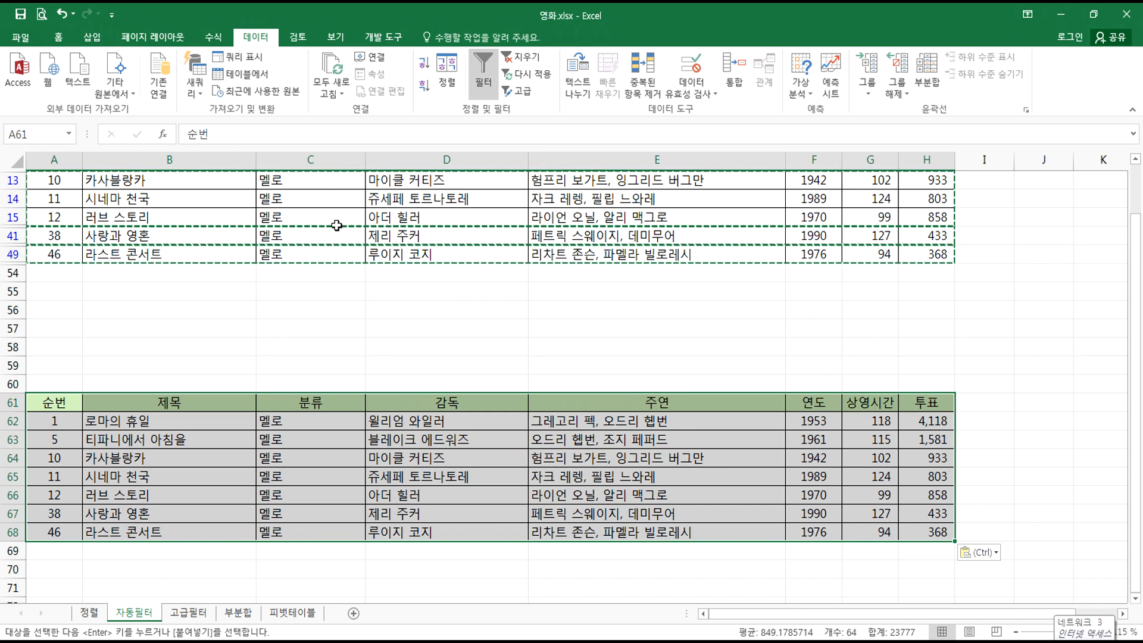
# - Turn off the automatic filter and hide rows 18 to 31 of the movie table
pyautogui.click(483, 70)
pyautogui.moveTo(13, 273); pyautogui.dragTo(13, 513)
pyautogui.rightClick(153, 390)
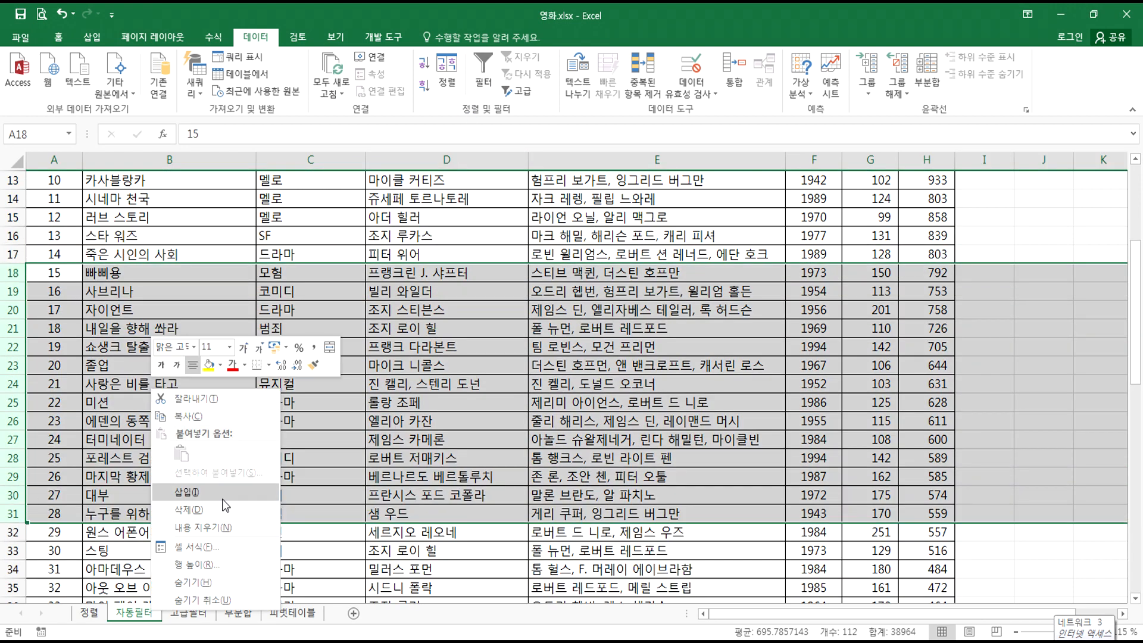
pyautogui.click(201, 586)
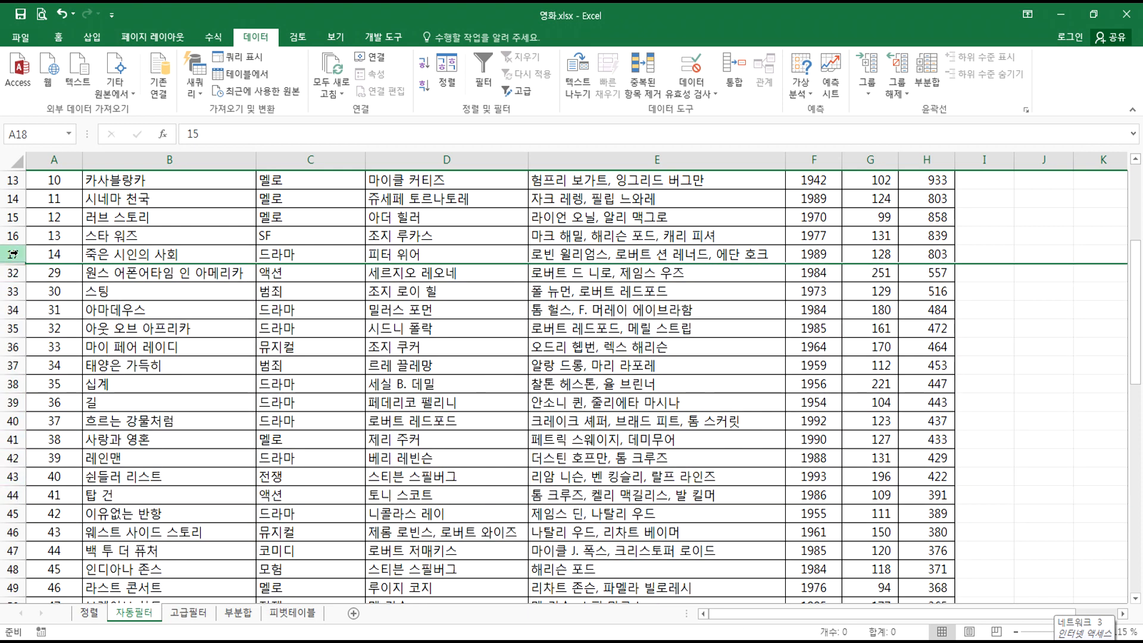
# - Copy the rows on either side of the hidden block, 17 and 32, and paste them at A71
pyautogui.moveTo(13, 254); pyautogui.dragTo(18, 275)
pyautogui.hotkey('ctrl', 'c')
pyautogui.scroll(-10, 92, 275)
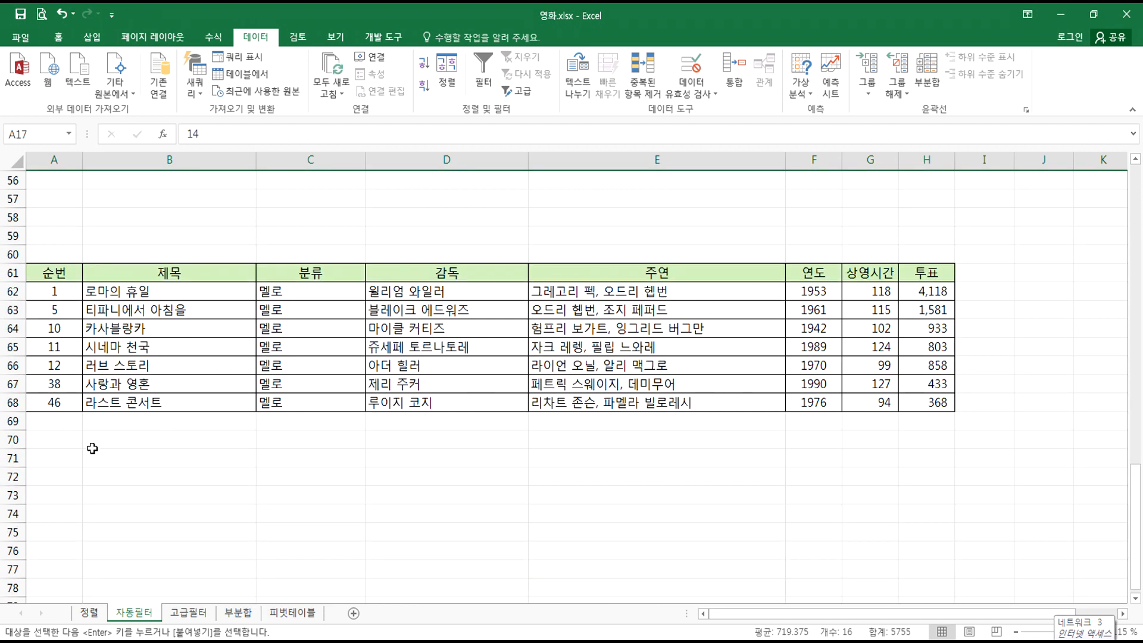
pyautogui.click(47, 457)
pyautogui.hotkey('ctrl', 'v')
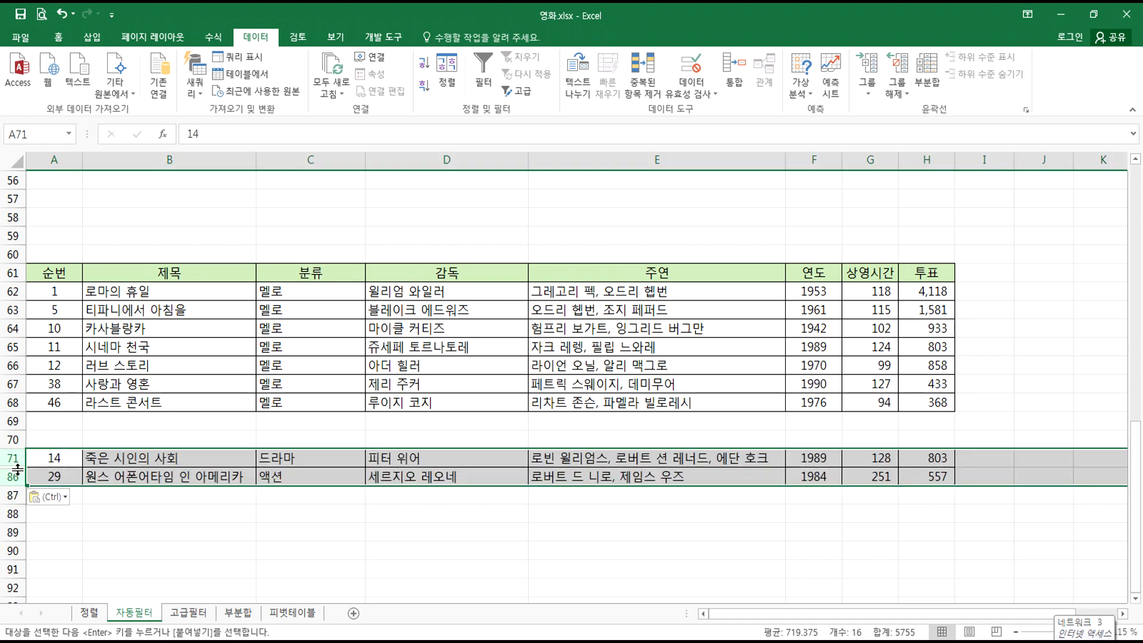
pyautogui.scroll(15, 58, 468)
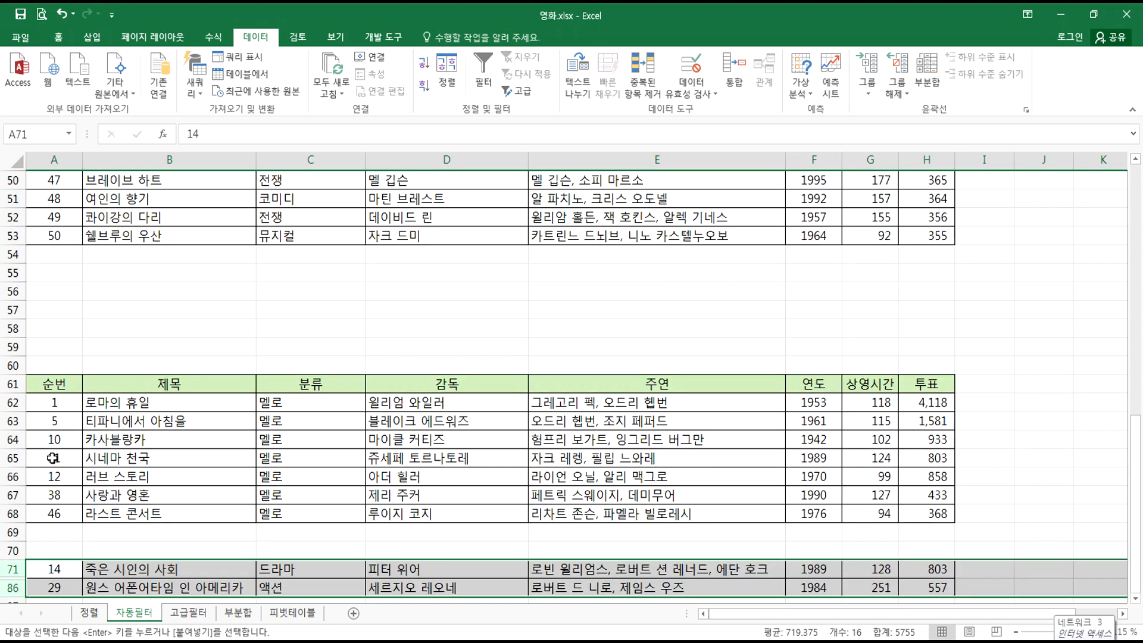
pyautogui.scroll(3, 39, 281)
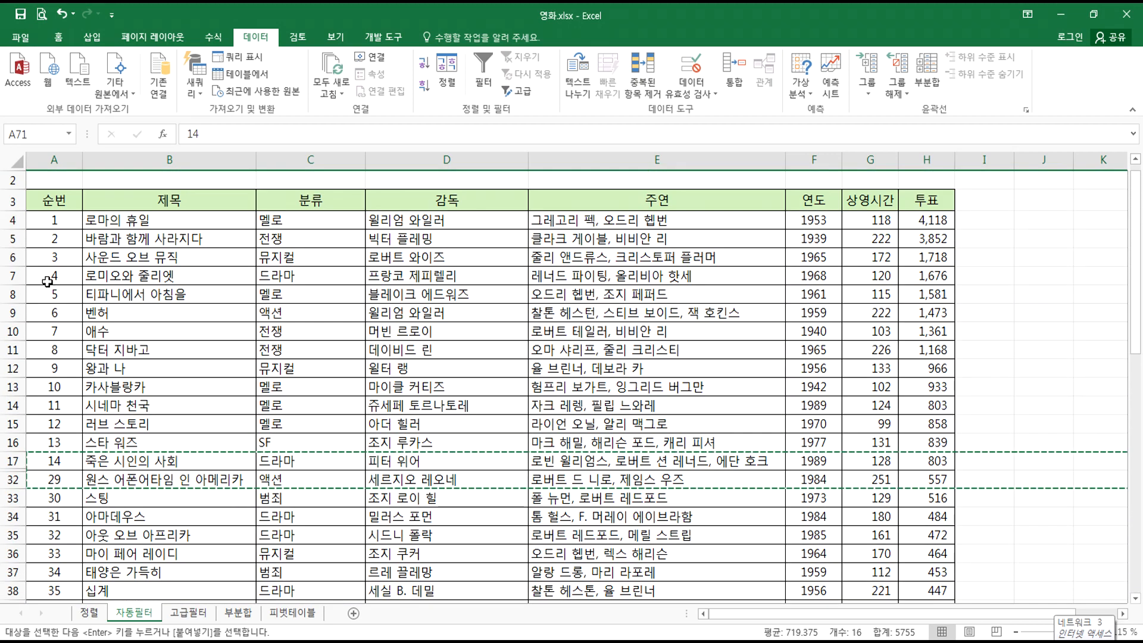
pyautogui.scroll(-15, 47, 281)
pyautogui.press('Escape')
pyautogui.scroll(8, 47, 309)
pyautogui.click(105, 296)
pyautogui.hotkey('ctrl', 'a')
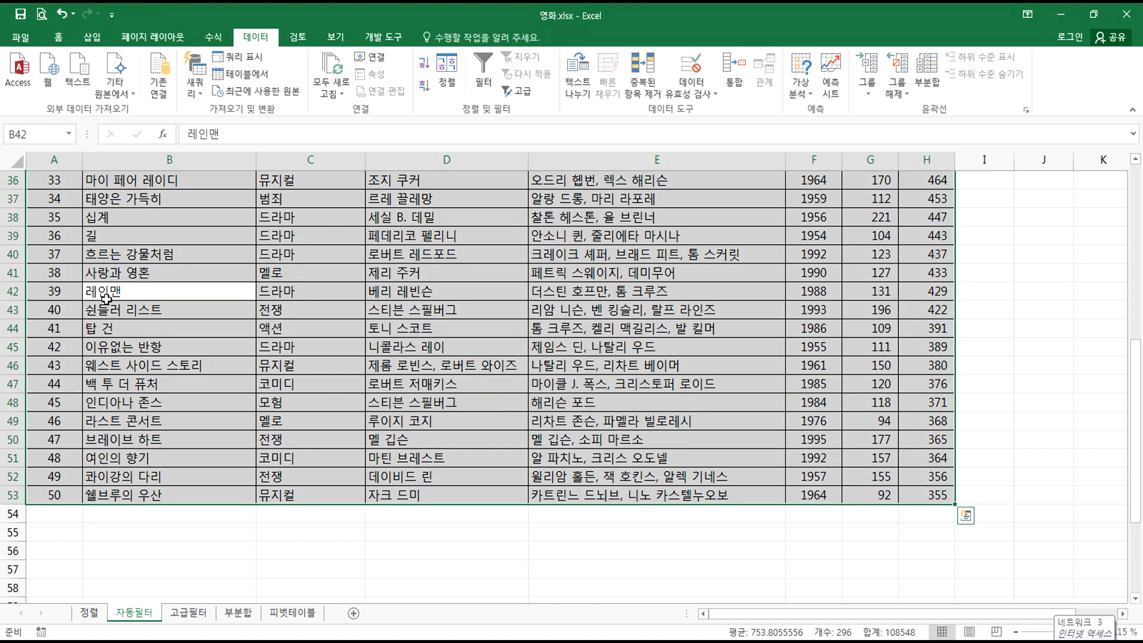
pyautogui.hotkey('ctrl', 'c')
pyautogui.scroll(-10, 60, 434)
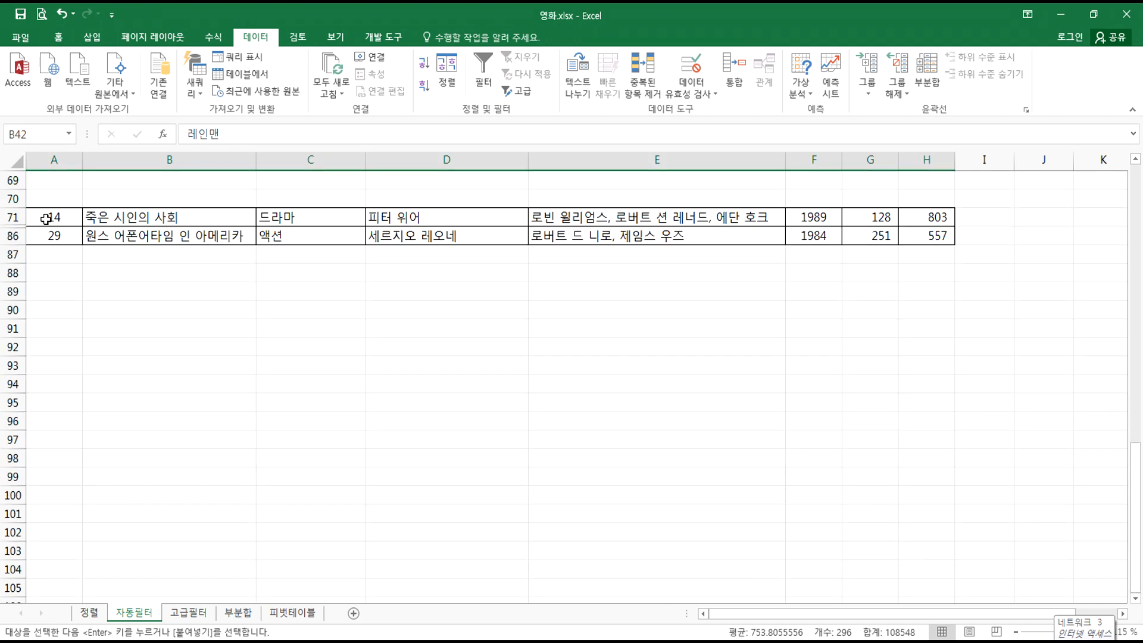
# - Delete the pasted rows starting at row 71, including the hidden ones between them
pyautogui.moveTo(14, 218); pyautogui.dragTo(17, 284)
pyautogui.rightClick(17, 281)
pyautogui.press('d')
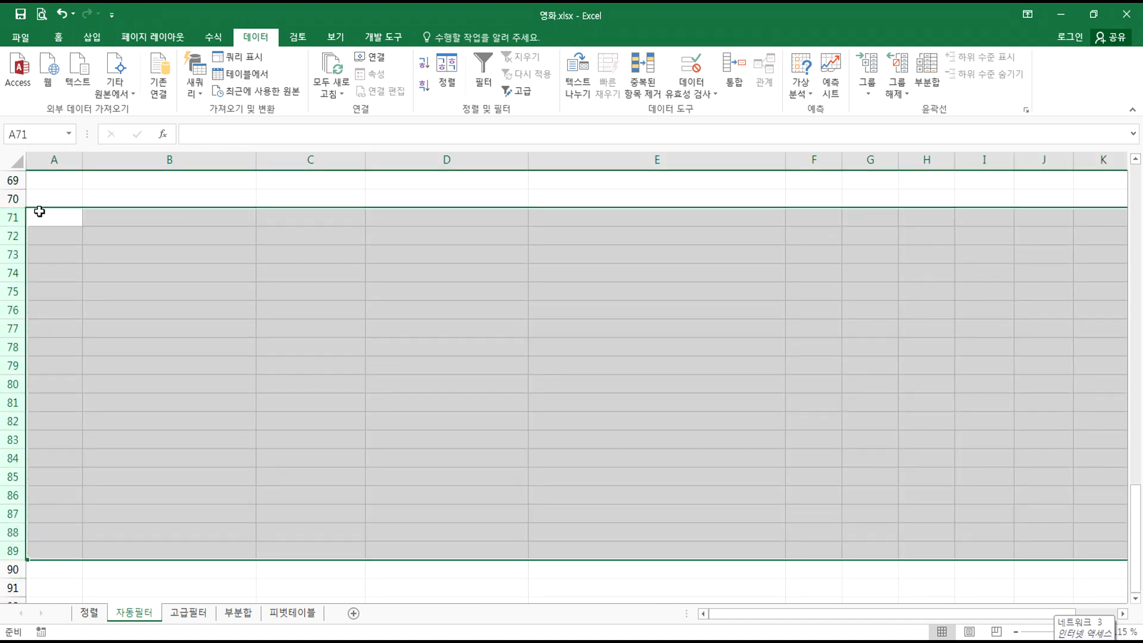
pyautogui.click(39, 212)
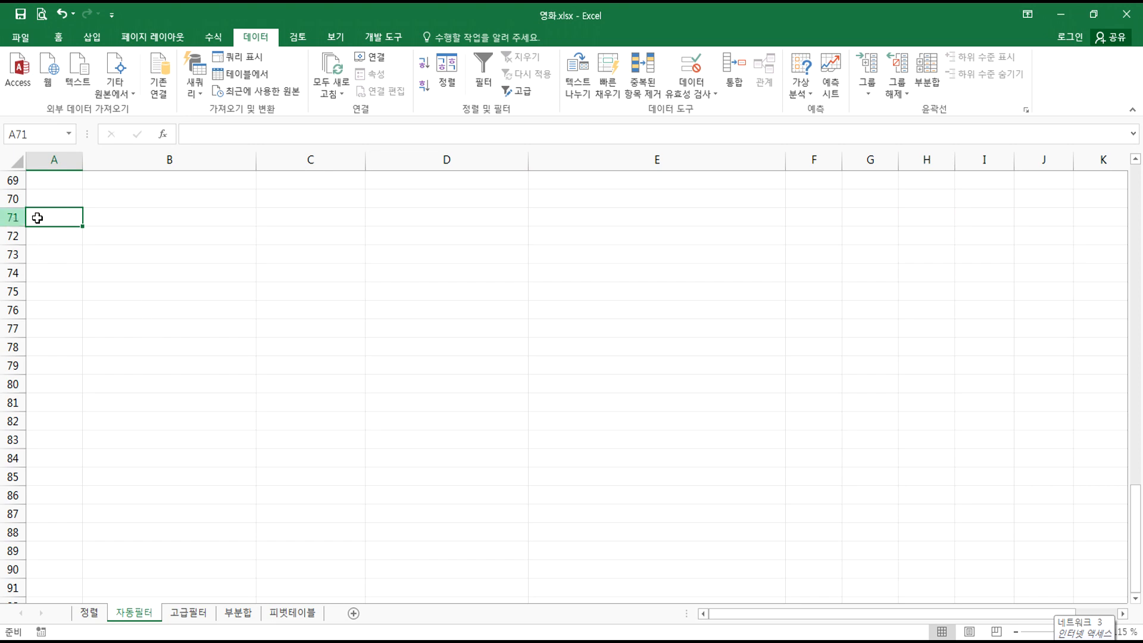
# - Copy the entire movie table, with rows 18 to 31 still hidden, paste it at A72 and check the pasted rows
pyautogui.scroll(13, 116, 237)
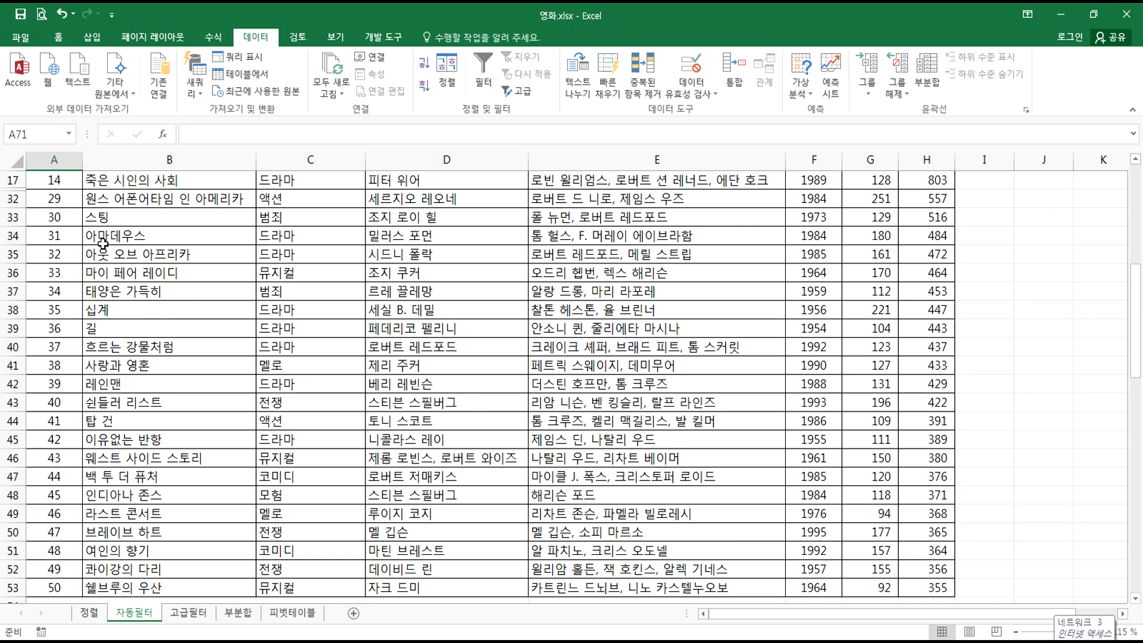
pyautogui.click(107, 236)
pyautogui.hotkey('ctrl', 'a')
pyautogui.hotkey('ctrl', 'c')
pyautogui.scroll(-15, 151, 287)
pyautogui.click(57, 419)
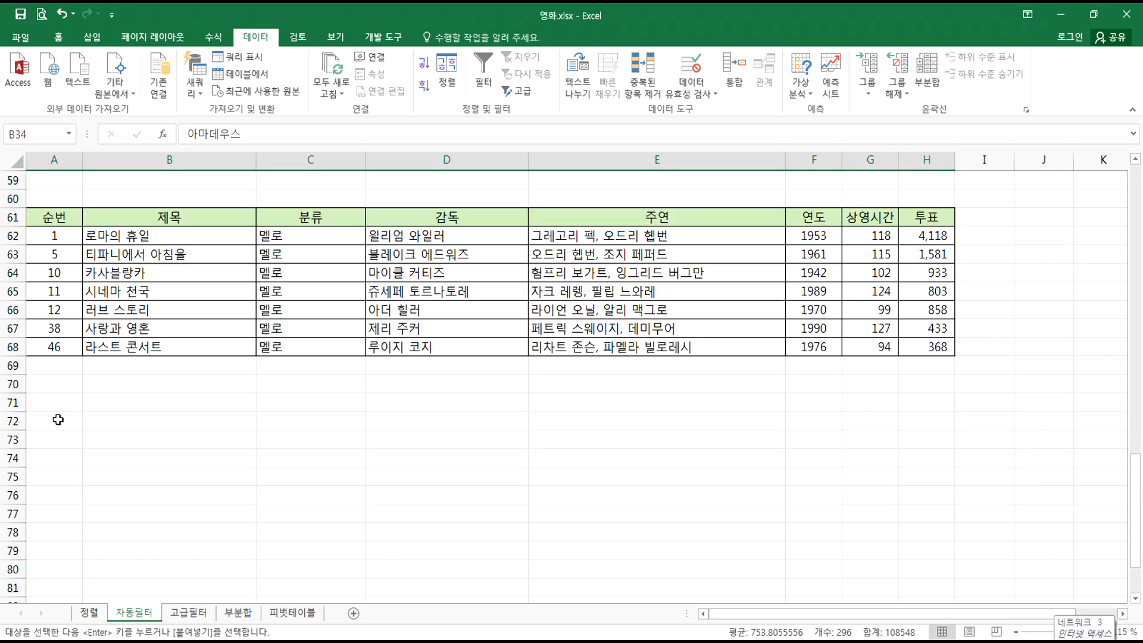
pyautogui.hotkey('ctrl', 'v')
pyautogui.scroll(-5, 143, 439)
pyautogui.scroll(-7, 143, 439)
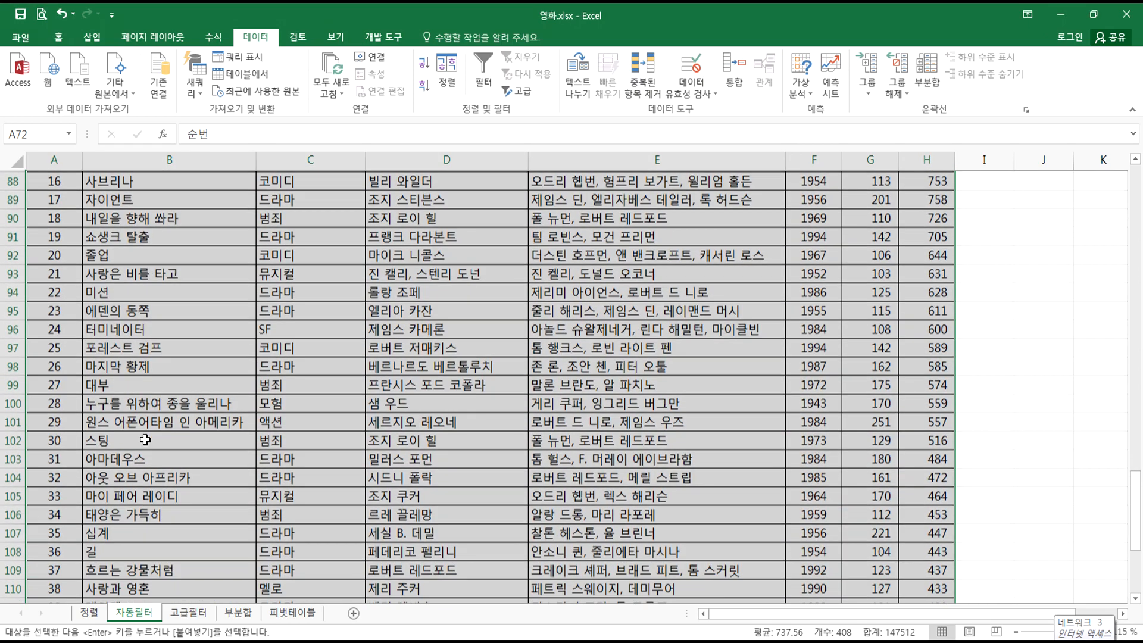
pyautogui.scroll(-3, 142, 440)
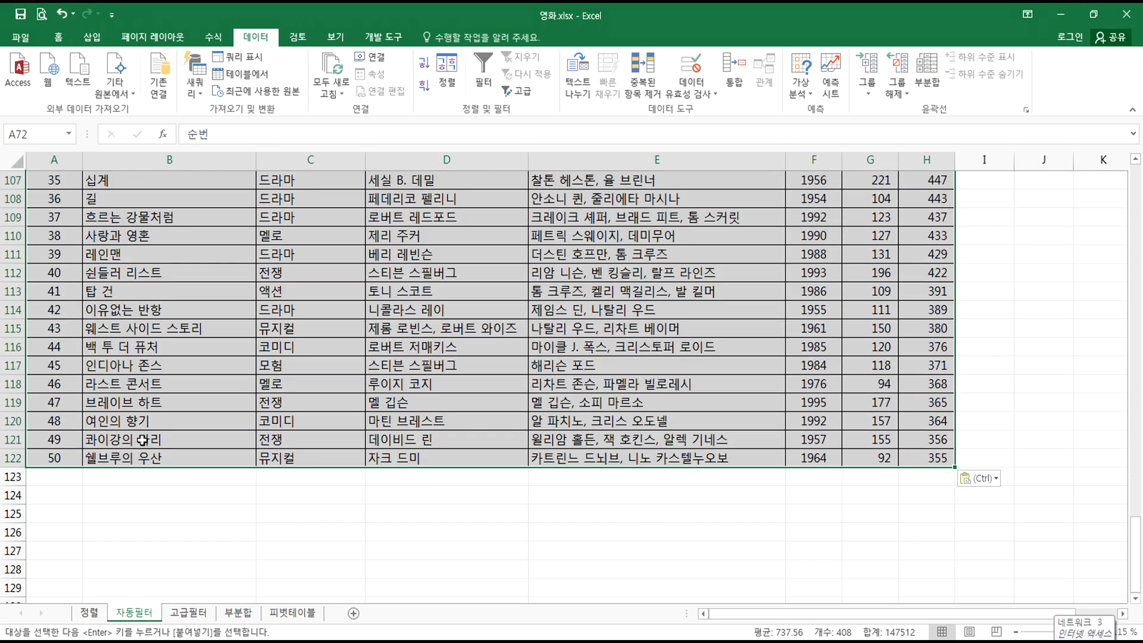
pyautogui.scroll(14, 143, 439)
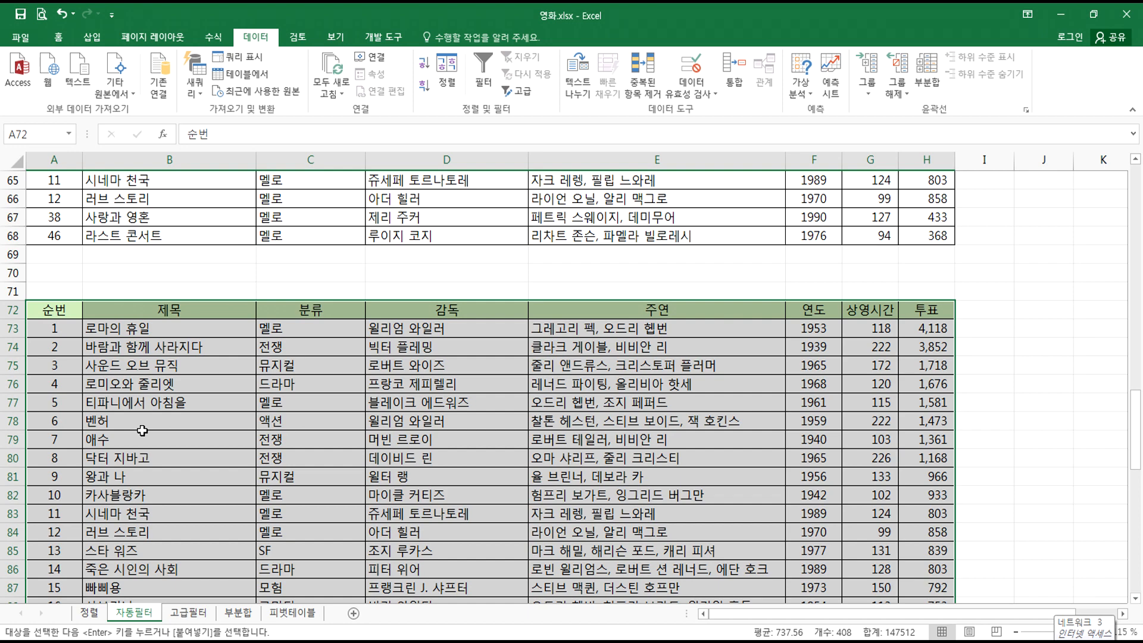
pyautogui.scroll(10, 142, 430)
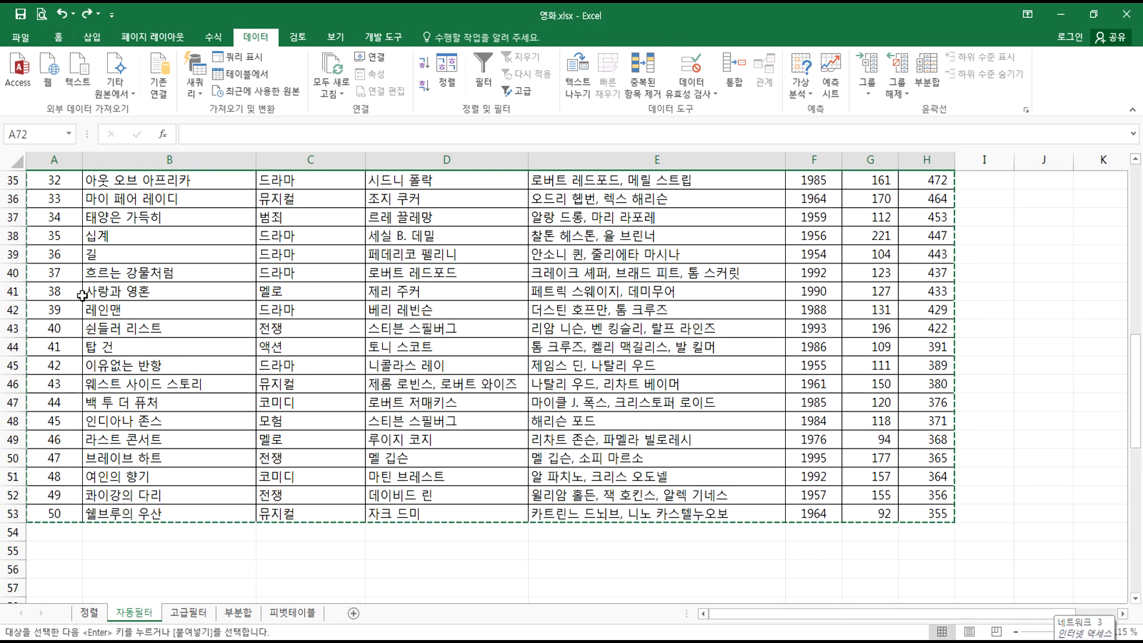
# - Autofit the row heights of the whole sheet to bring back hidden rows 18 to 31
pyautogui.click(77, 292)
pyautogui.scroll(3, 60, 328)
pyautogui.scroll(3, 35, 385)
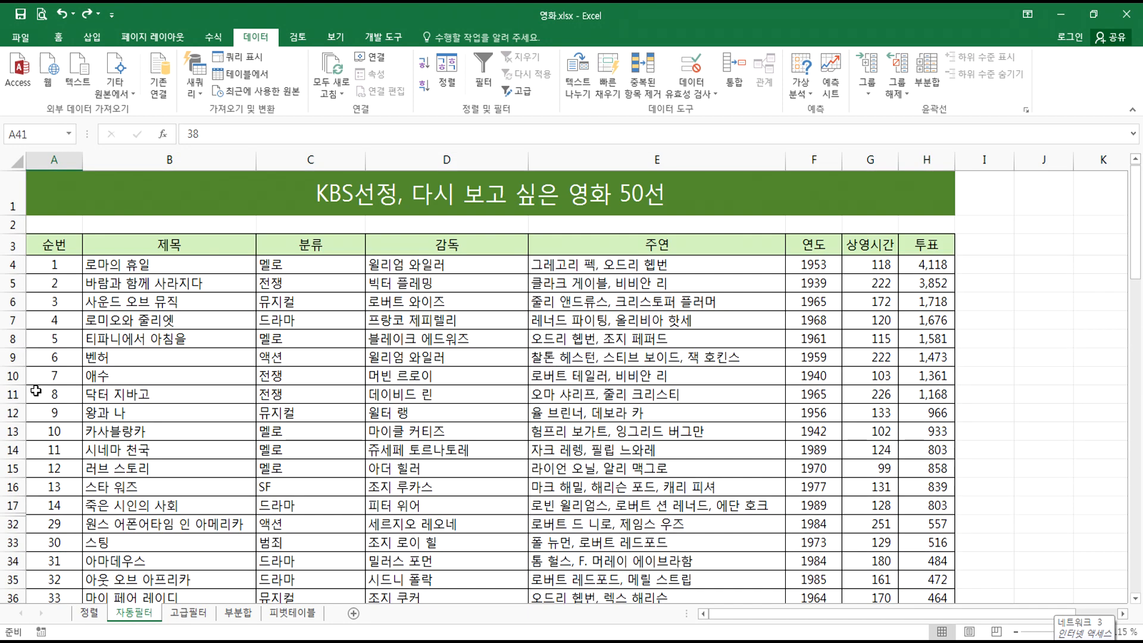
pyautogui.click(17, 161)
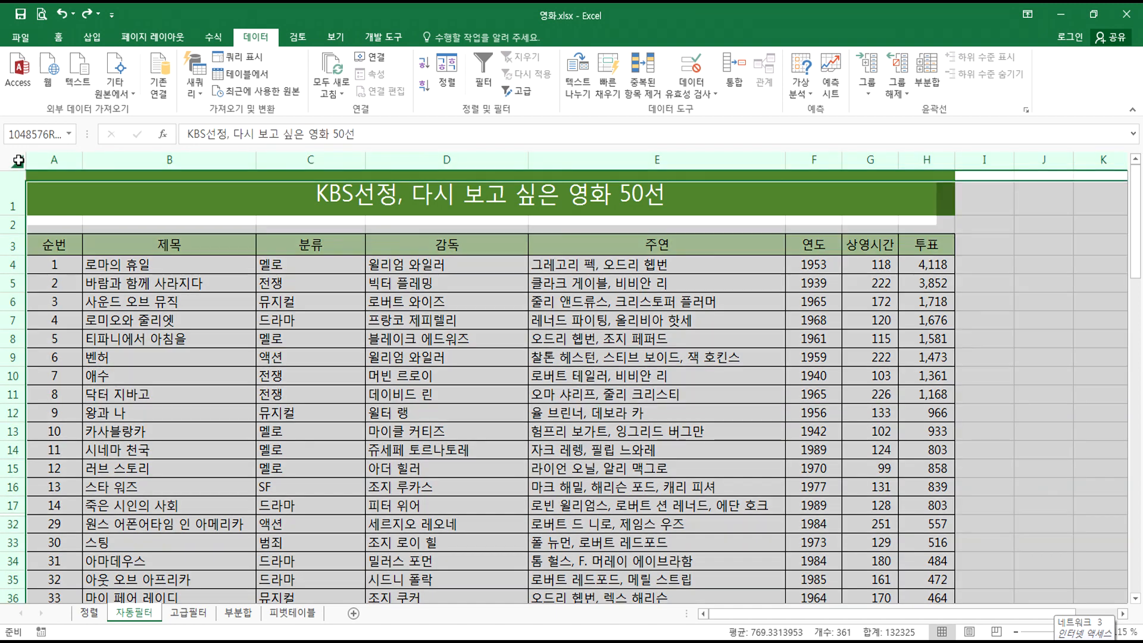
pyautogui.doubleClick(11, 255)
# - Turn on the automatic filter for the movie table and filter the 연도 column to 1942 only
pyautogui.click(131, 308)
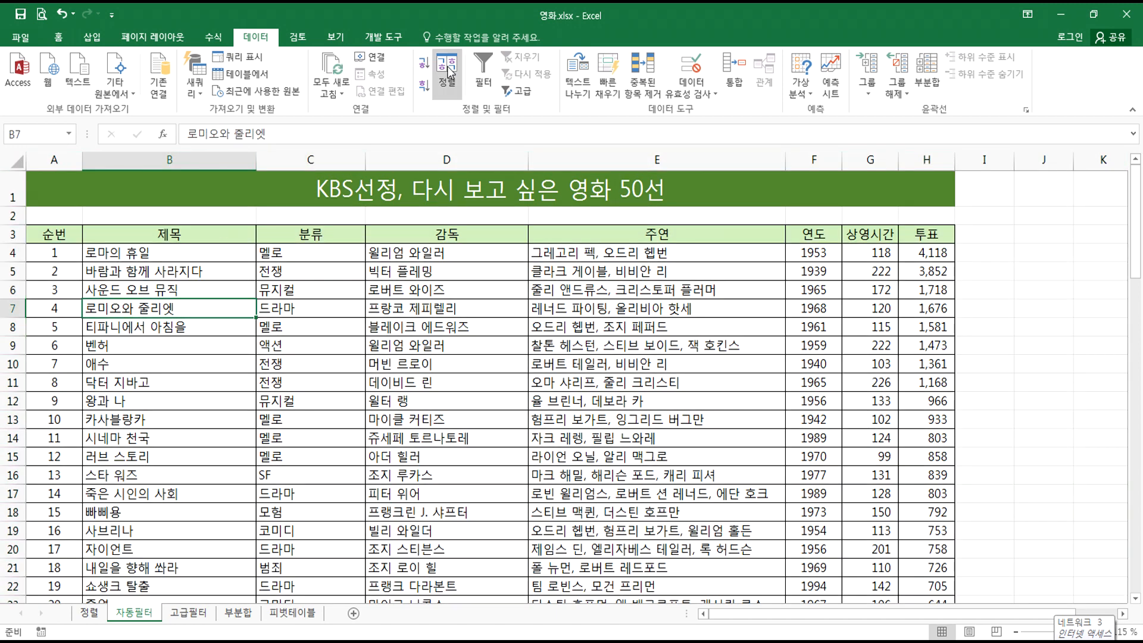
pyautogui.click(483, 71)
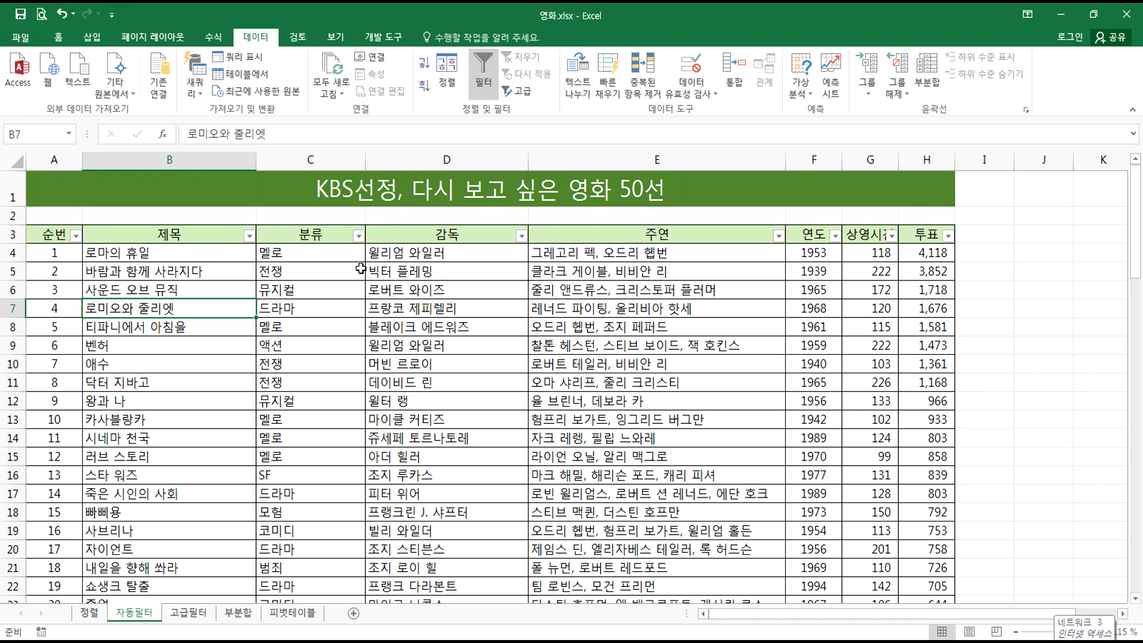
pyautogui.click(835, 236)
pyautogui.click(692, 380)
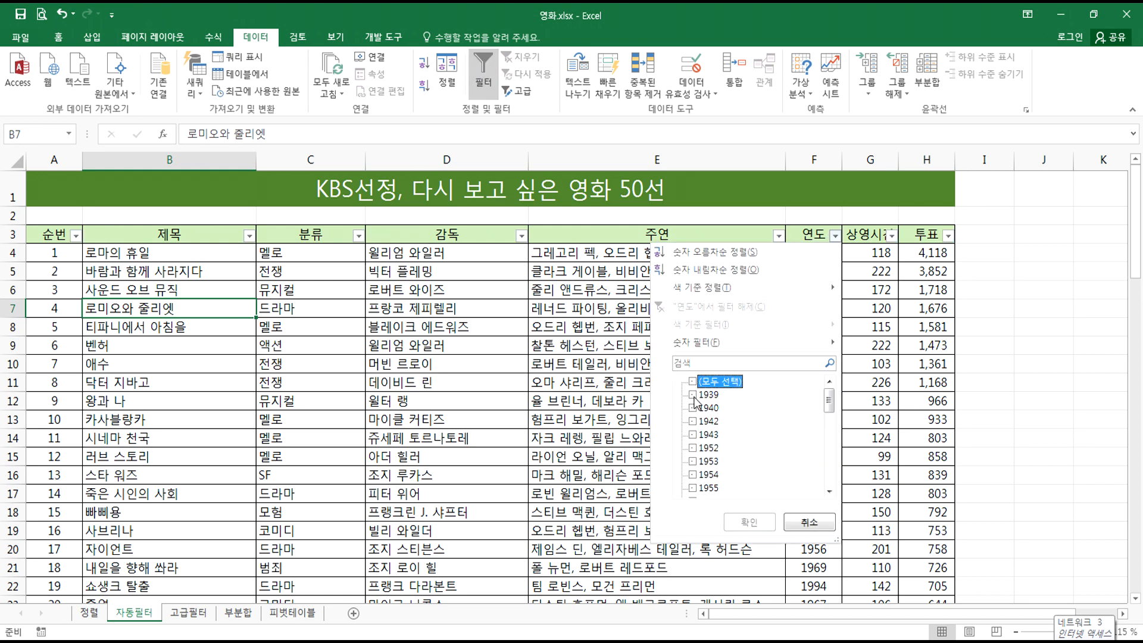
pyautogui.click(706, 421)
pyautogui.click(750, 522)
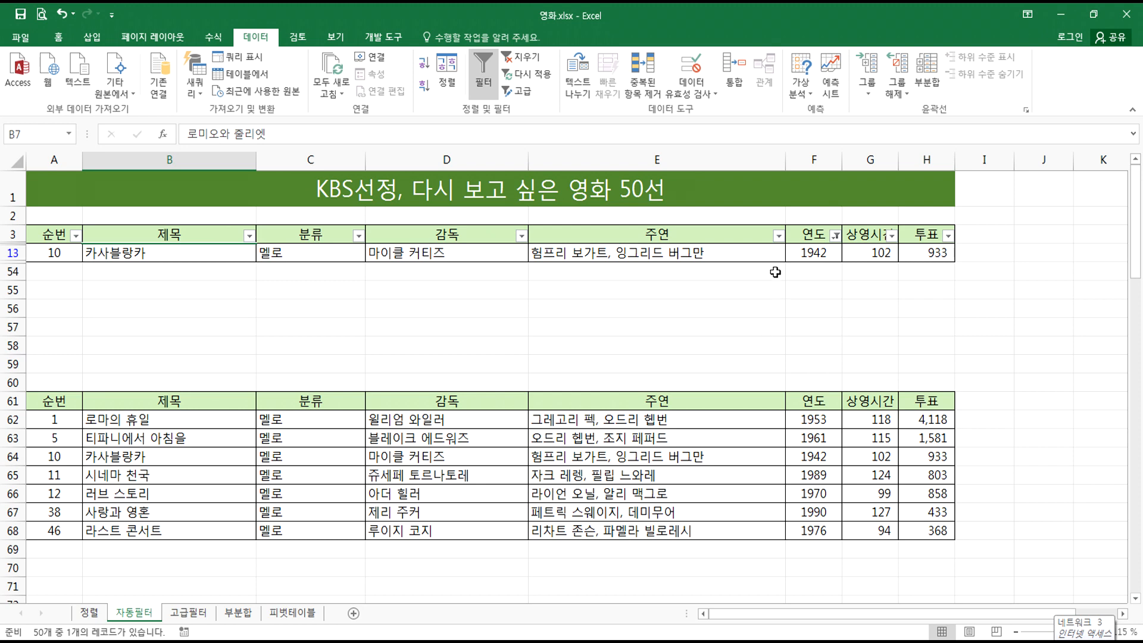
# - Copy the header row with the filtered 1942 movie row and paste them at A71
pyautogui.click(8, 253)
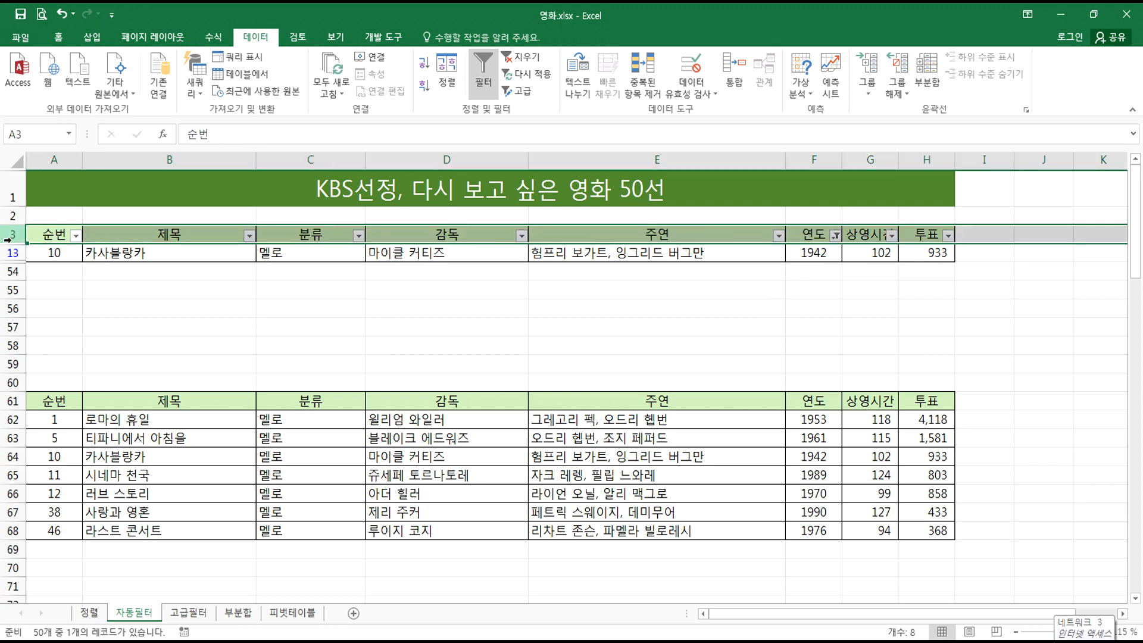
pyautogui.moveTo(54, 233); pyautogui.dragTo(939, 251)
pyautogui.hotkey('ctrl', 'c')
pyautogui.scroll(-3, 689, 339)
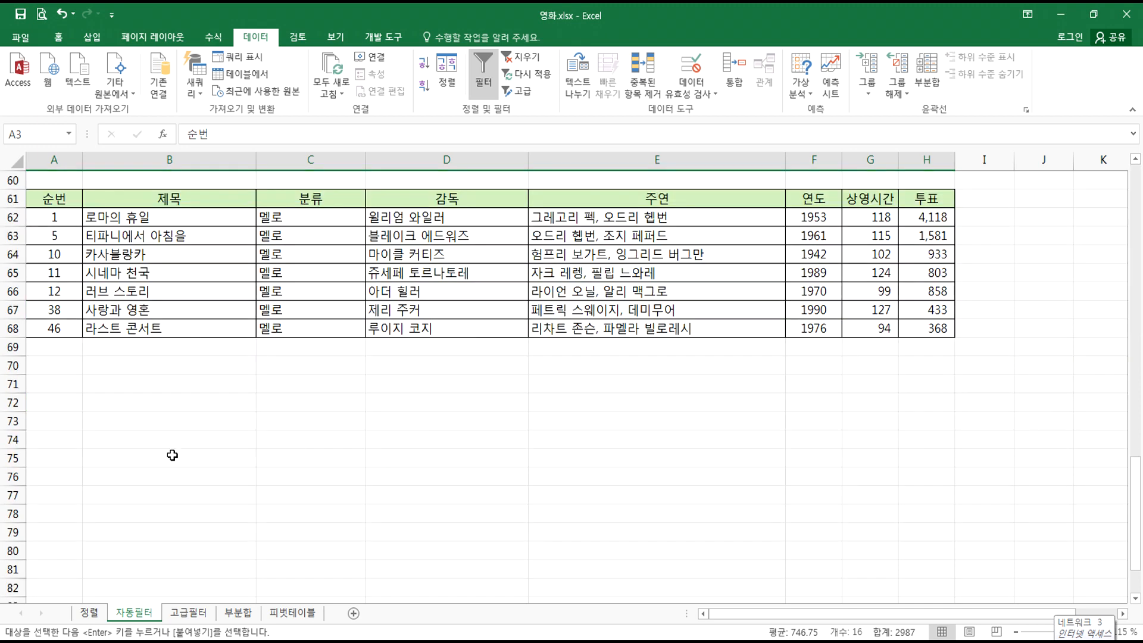
pyautogui.click(38, 391)
pyautogui.hotkey('ctrl', 'v')
pyautogui.scroll(4, 58, 415)
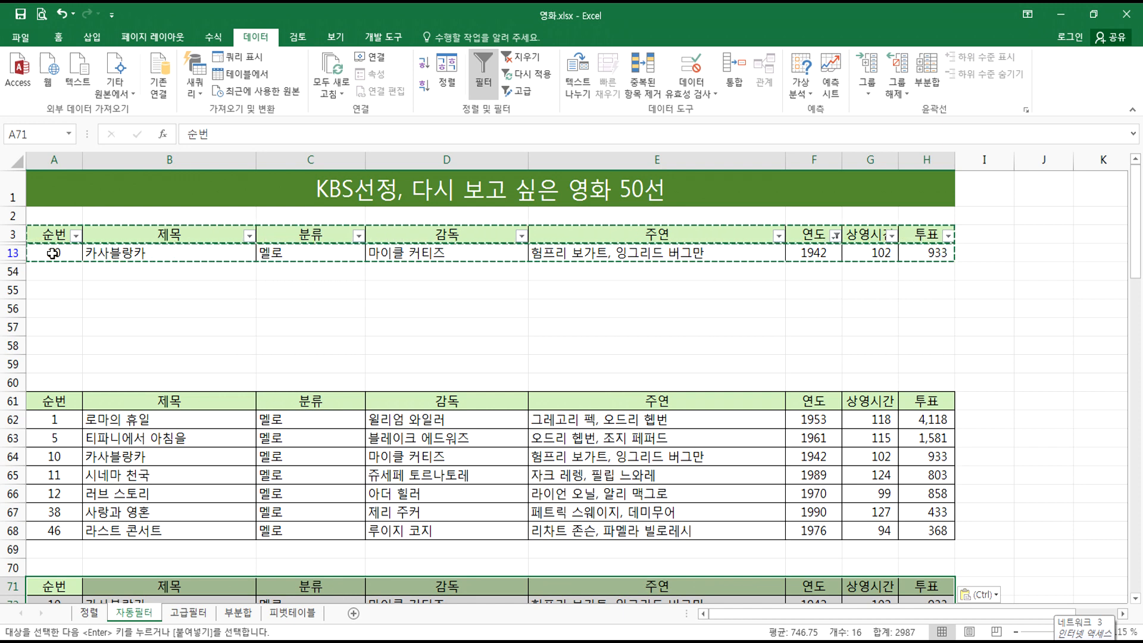
pyautogui.press('Escape')
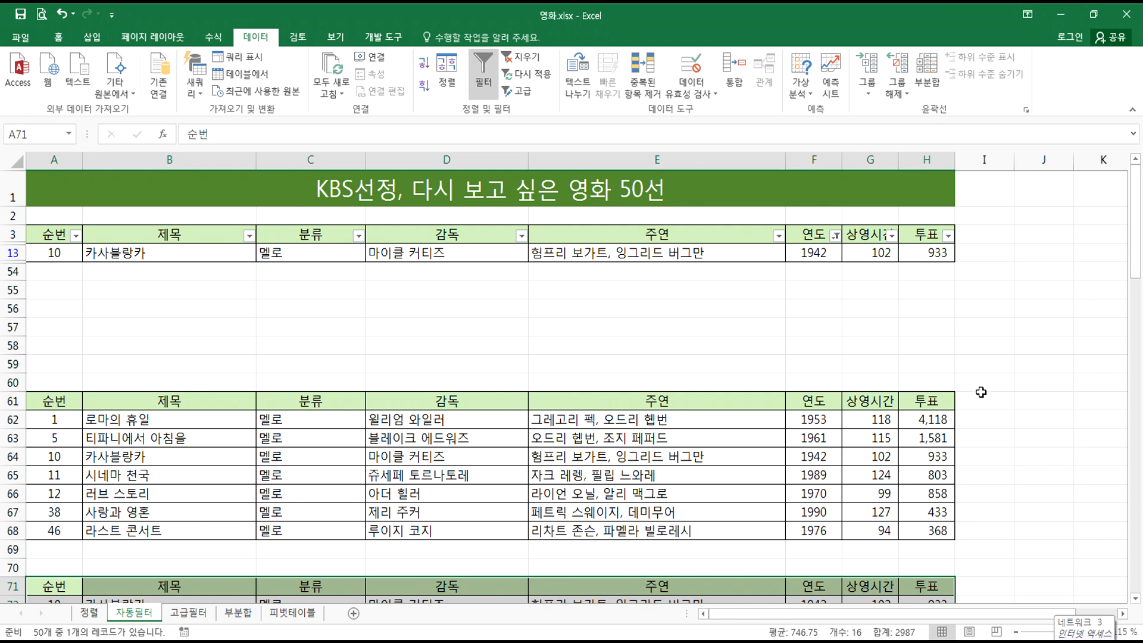
# - Clear the 연도 filter and filter the 분류 column to 멜로 only
pyautogui.click(587, 245)
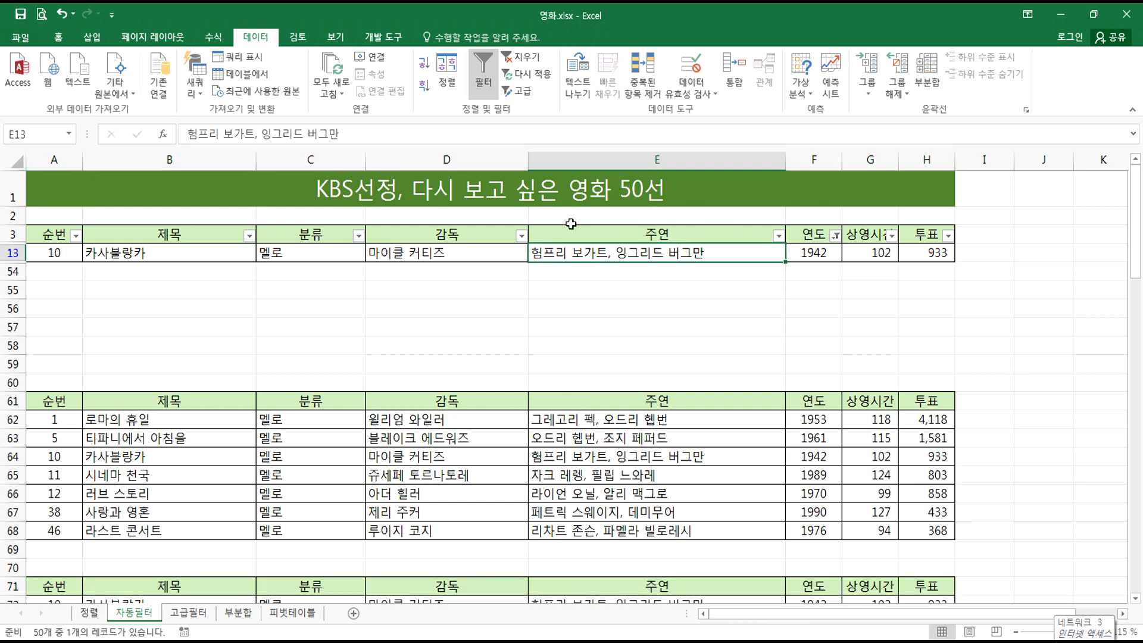
pyautogui.click(518, 57)
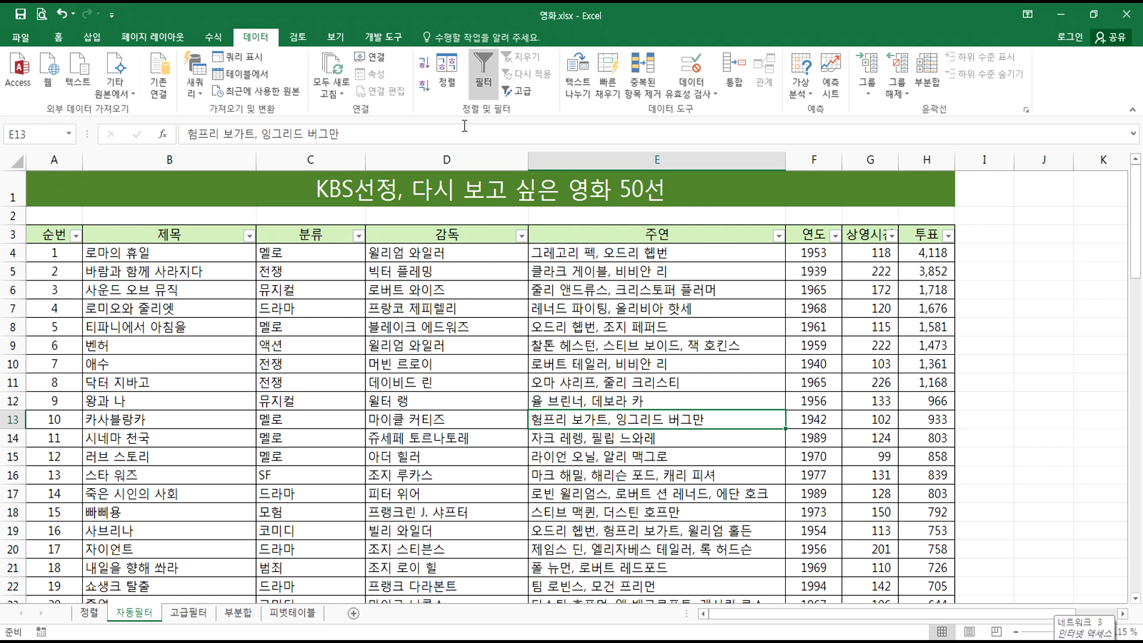
pyautogui.click(358, 236)
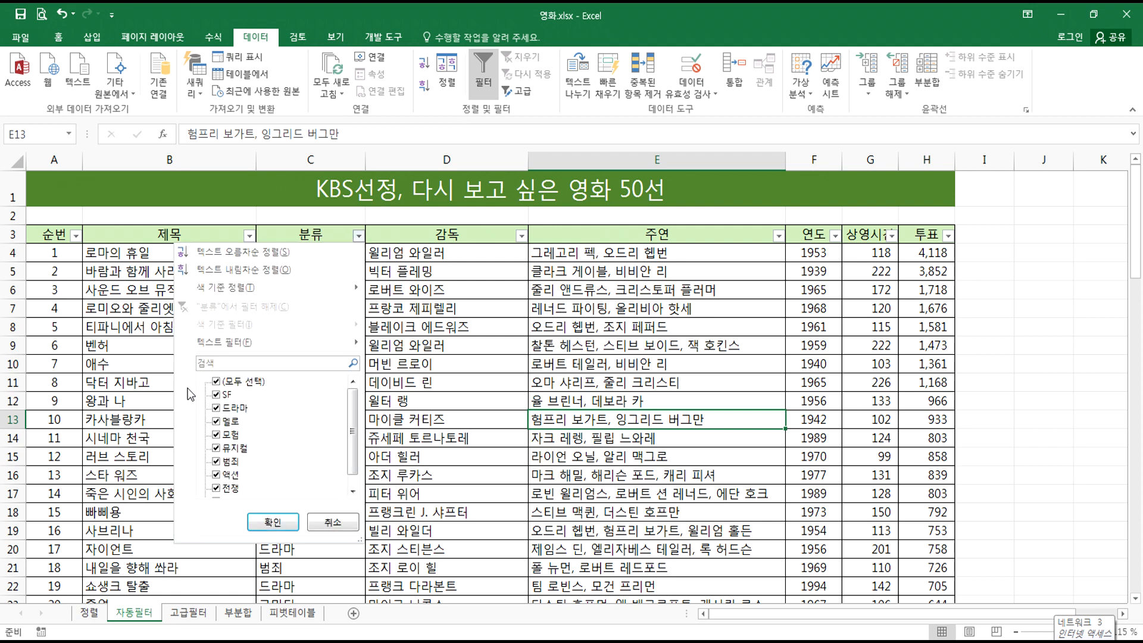
pyautogui.click(215, 382)
pyautogui.click(216, 421)
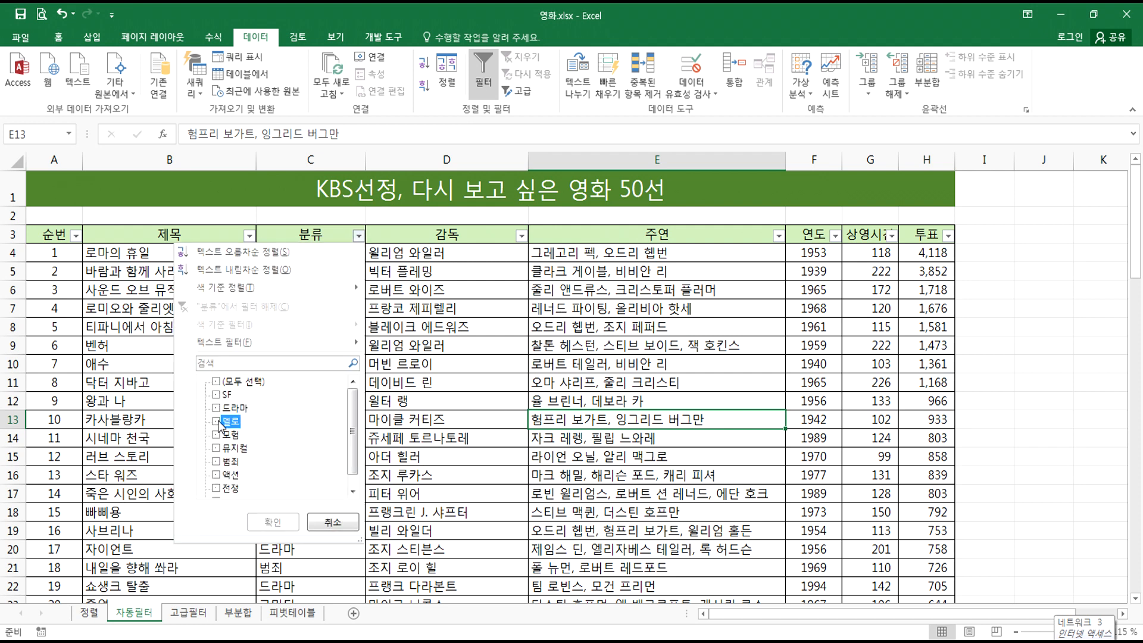
pyautogui.click(273, 522)
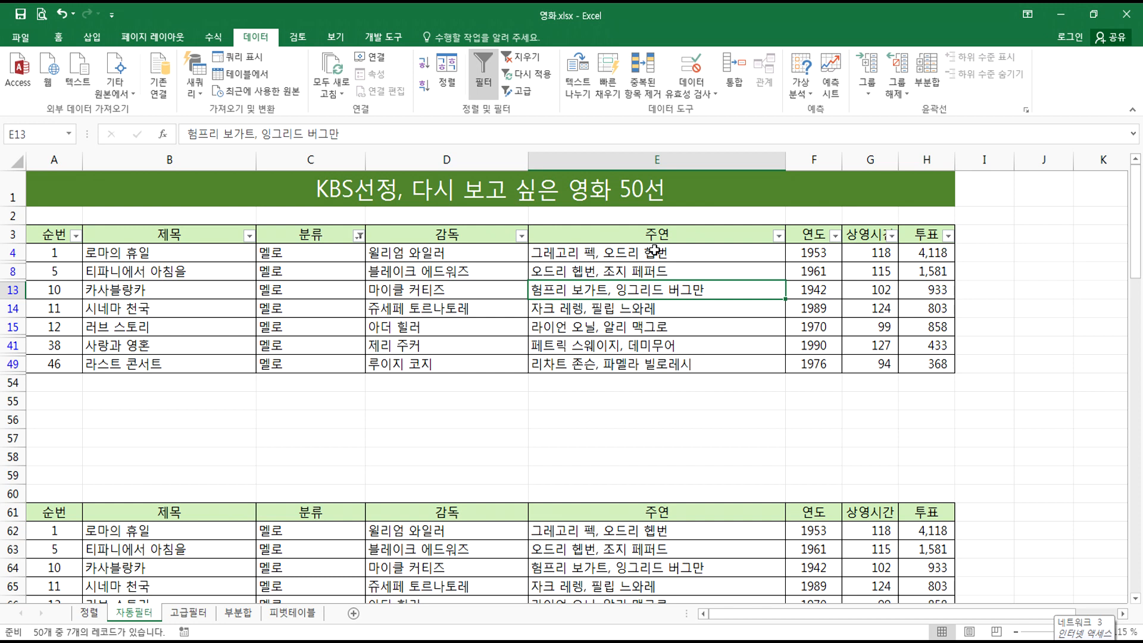
# - Add a text filter on the 주연 column that keeps entries containing 헵번
pyautogui.click(778, 236)
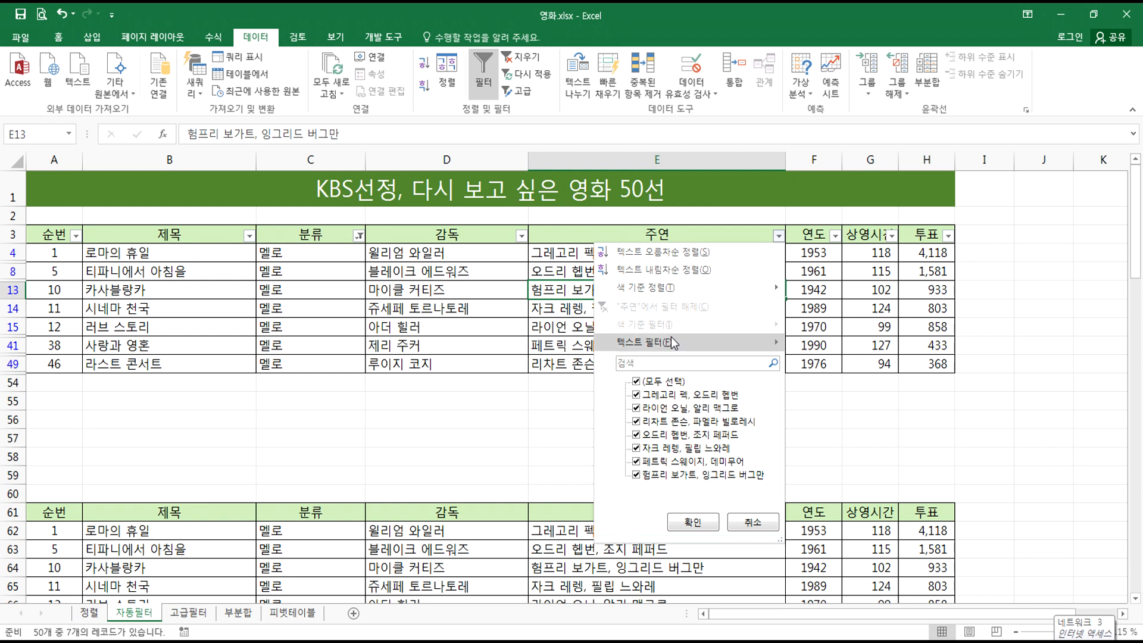
pyautogui.moveTo(672, 344)
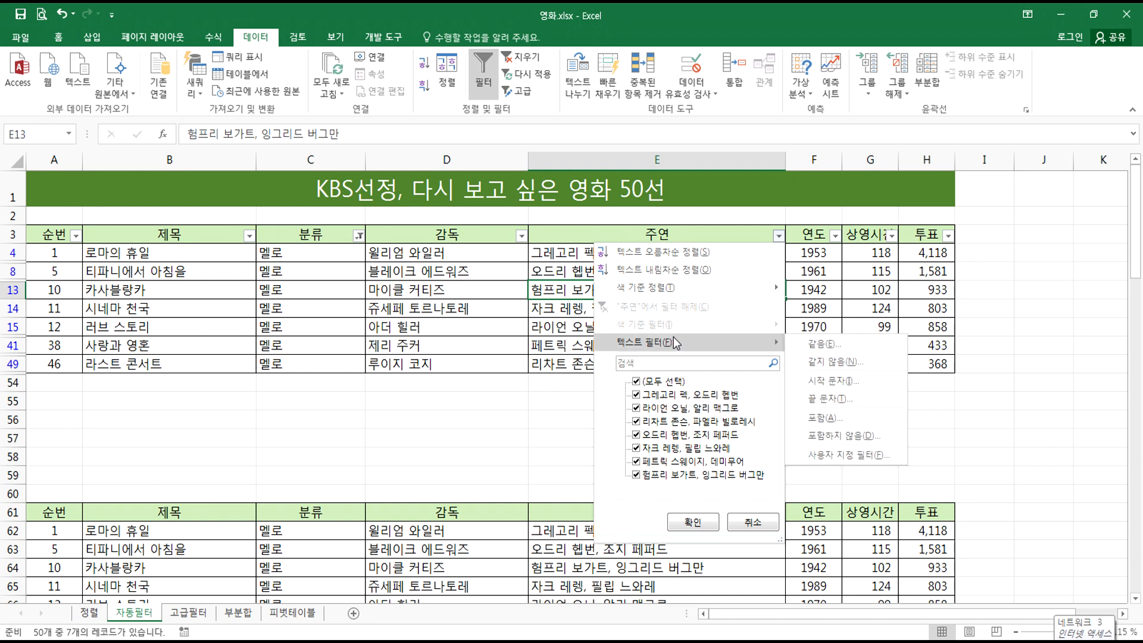
pyautogui.click(824, 417)
pyautogui.write('헵번')
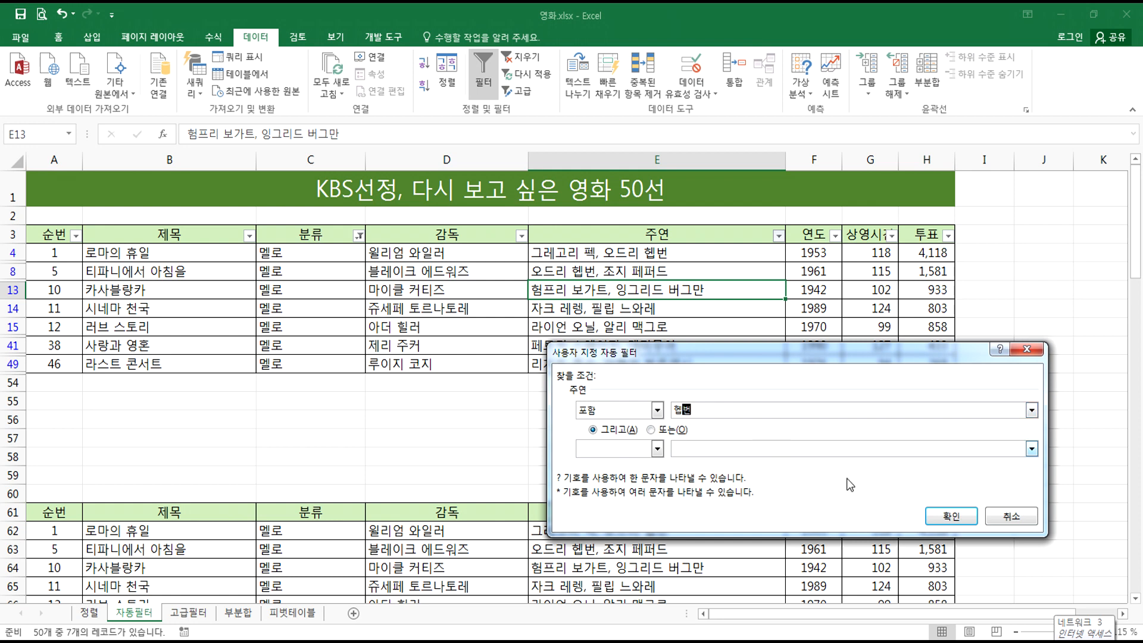
pyautogui.click(951, 516)
pyautogui.moveTo(328, 257); pyautogui.dragTo(659, 269)
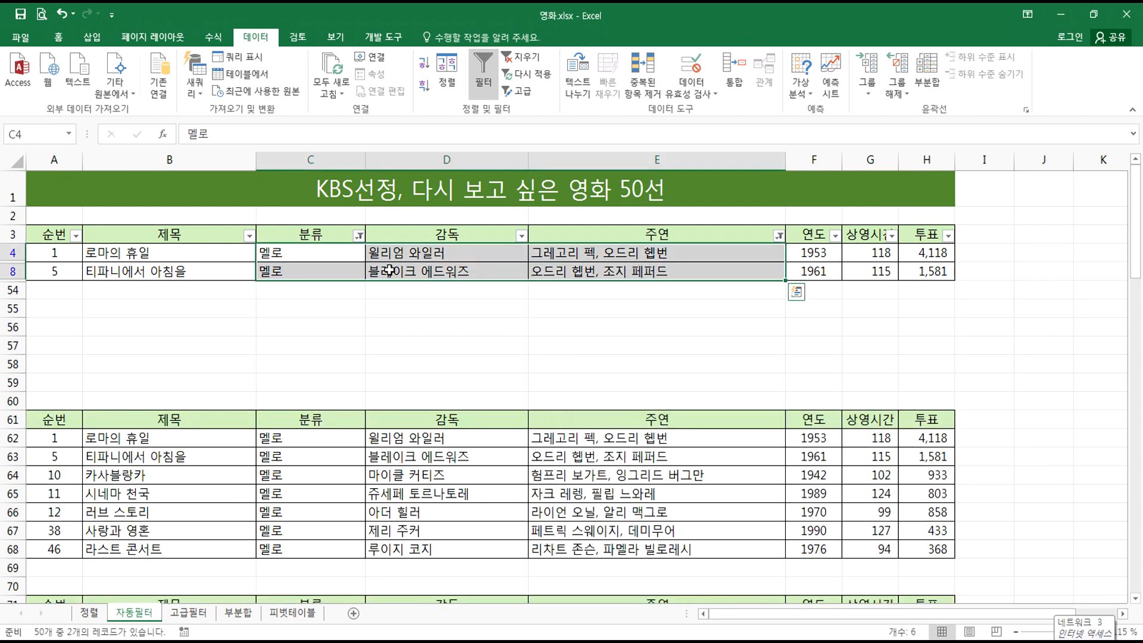
pyautogui.moveTo(13, 233); pyautogui.dragTo(12, 252)
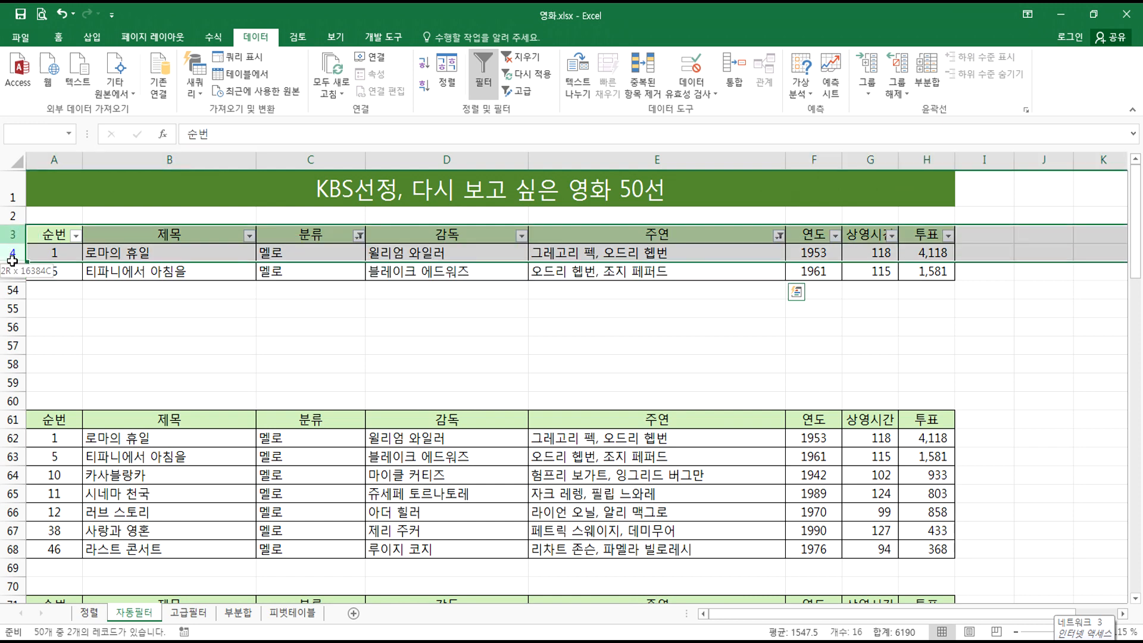
pyautogui.click(307, 284)
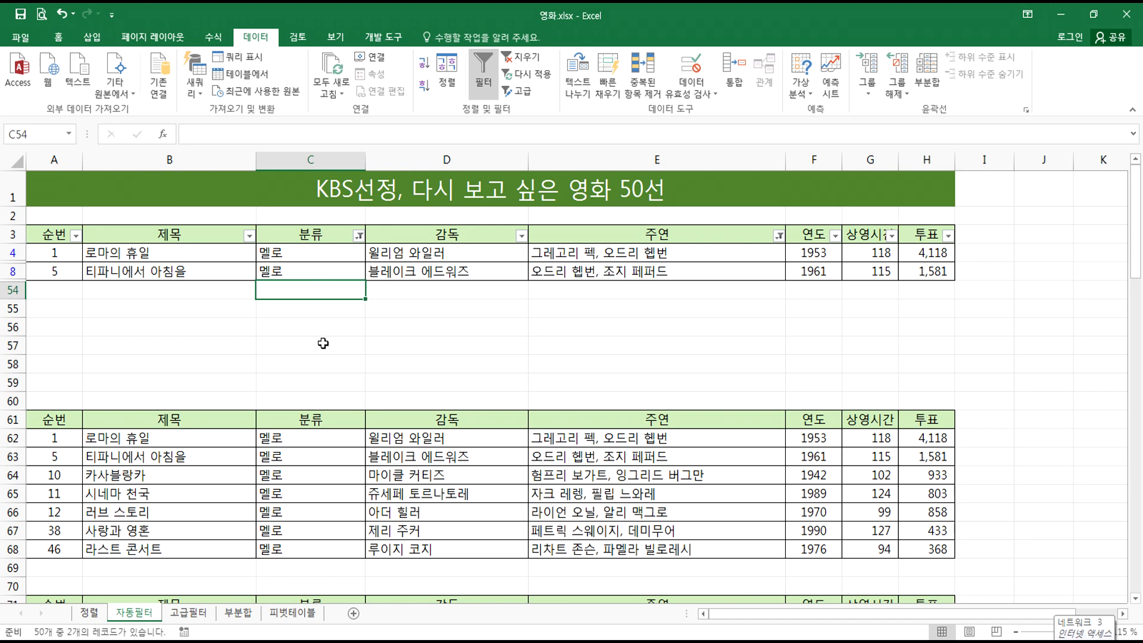
# - Clear all filters from the movie table and delete rows 61 to 77 with the pasted copies below it
pyautogui.click(420, 269)
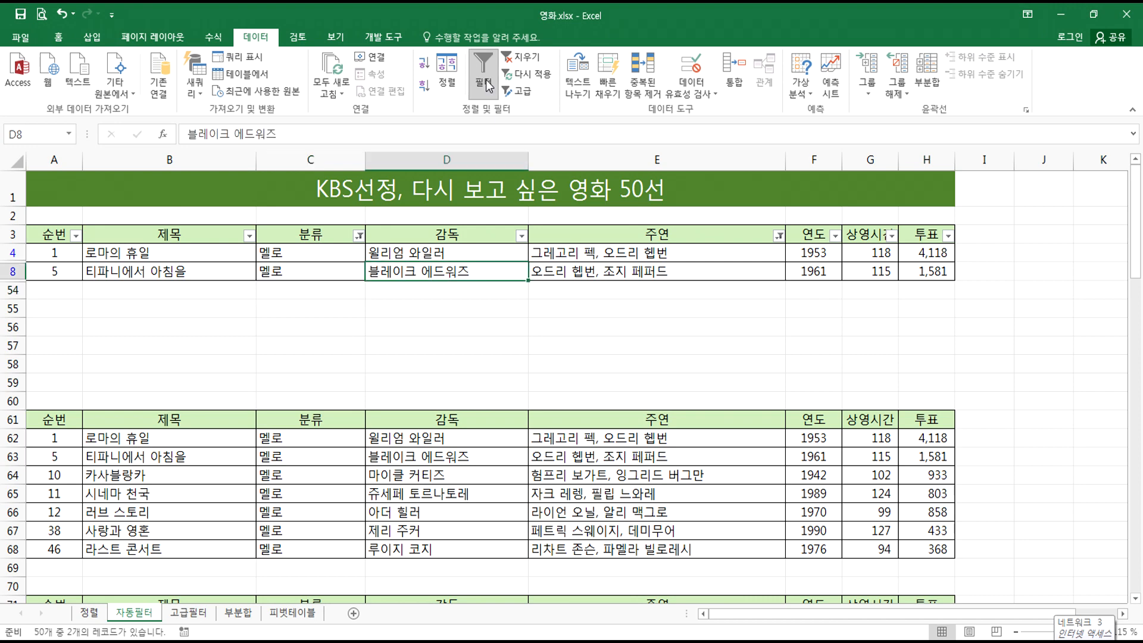
pyautogui.click(521, 57)
pyautogui.scroll(-19, 331, 344)
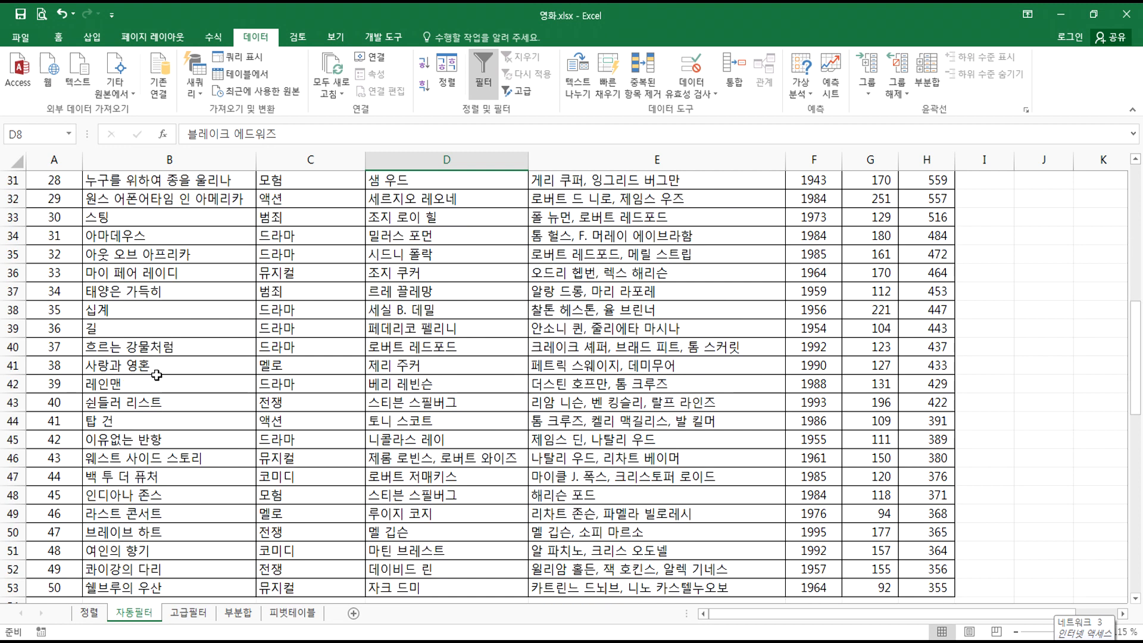
pyautogui.moveTo(12, 236); pyautogui.dragTo(13, 534)
pyautogui.rightClick(61, 424)
pyautogui.click(101, 319)
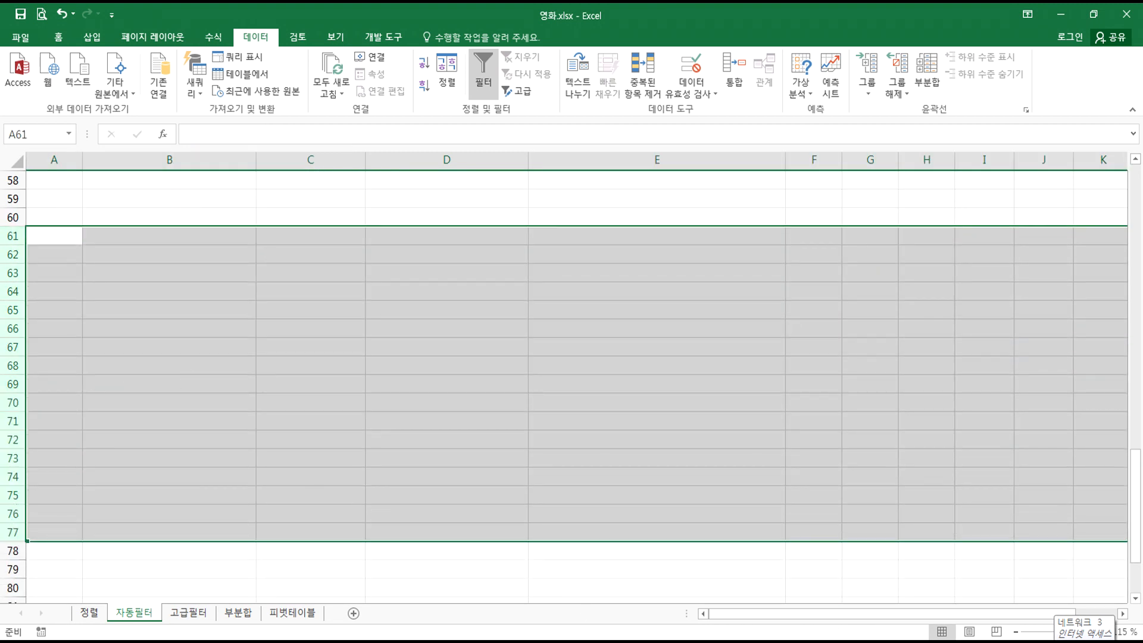
# - Switch to the Notepad notes and add the line "장르 > 멜로, 주연 > 오드리 헵번" below the filter definitions
pyautogui.click(262, 641)
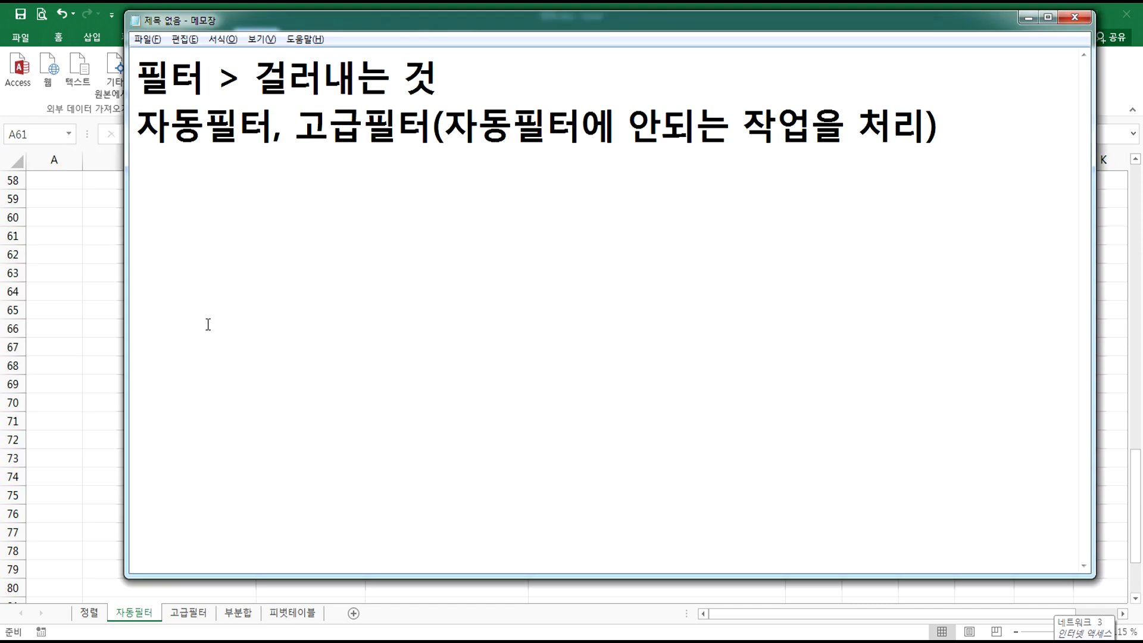
pyautogui.write('apf')
pyautogui.hotkey('shift', 'Home')
pyautogui.write('장르가')
pyautogui.press('BackSpace')
pyautogui.write('> 멜로')
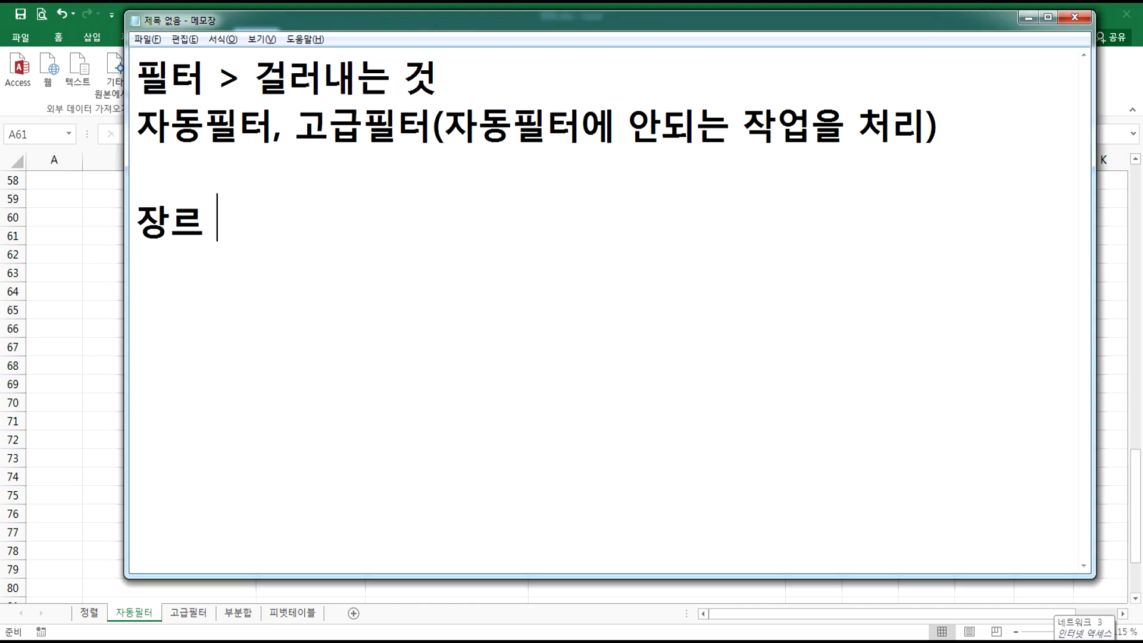
pyautogui.write(', ')
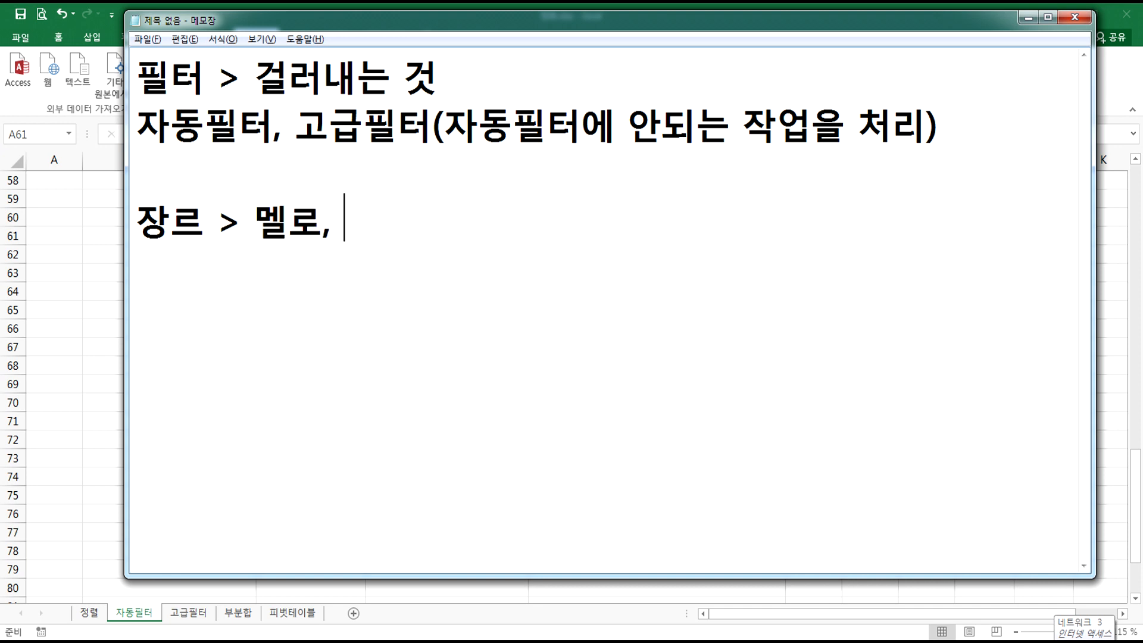
pyautogui.write('주연 > 오드리 ㅎ')
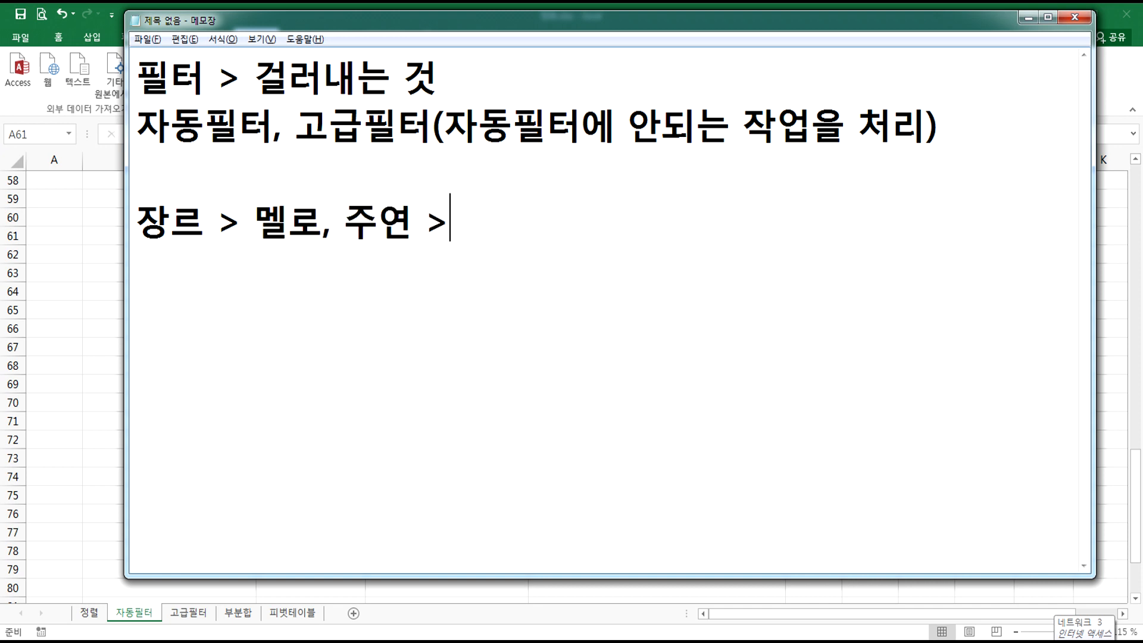
pyautogui.write('ㅔㅂㅂㅂ')
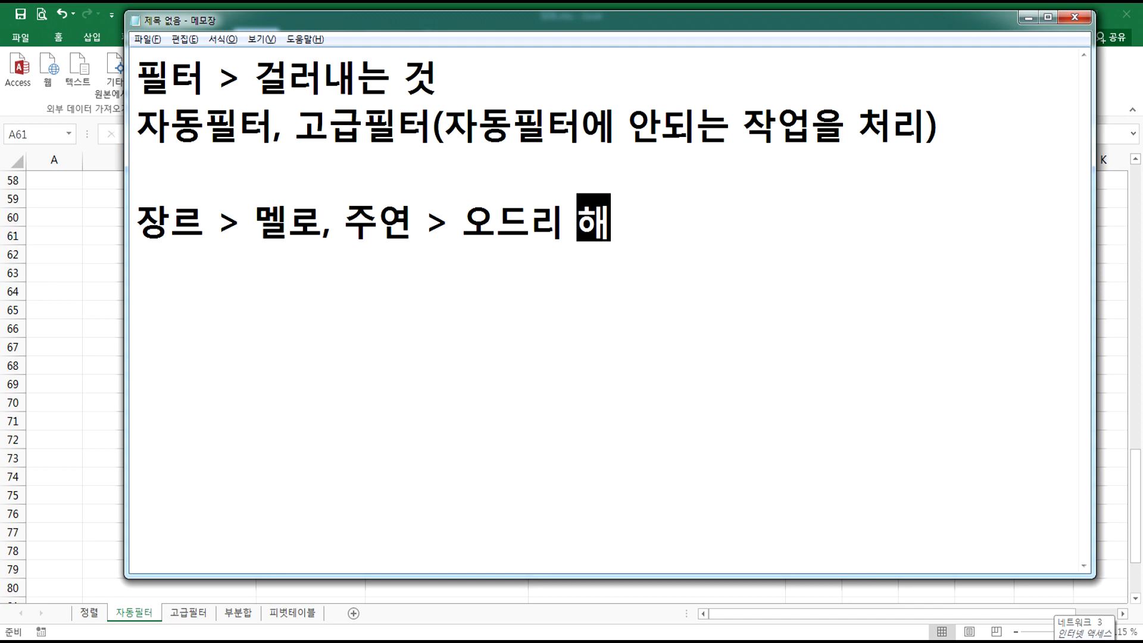
pyautogui.press('BackSpace')
pyautogui.press('BackSpace')
pyautogui.write('ㅂㅓㄴ')
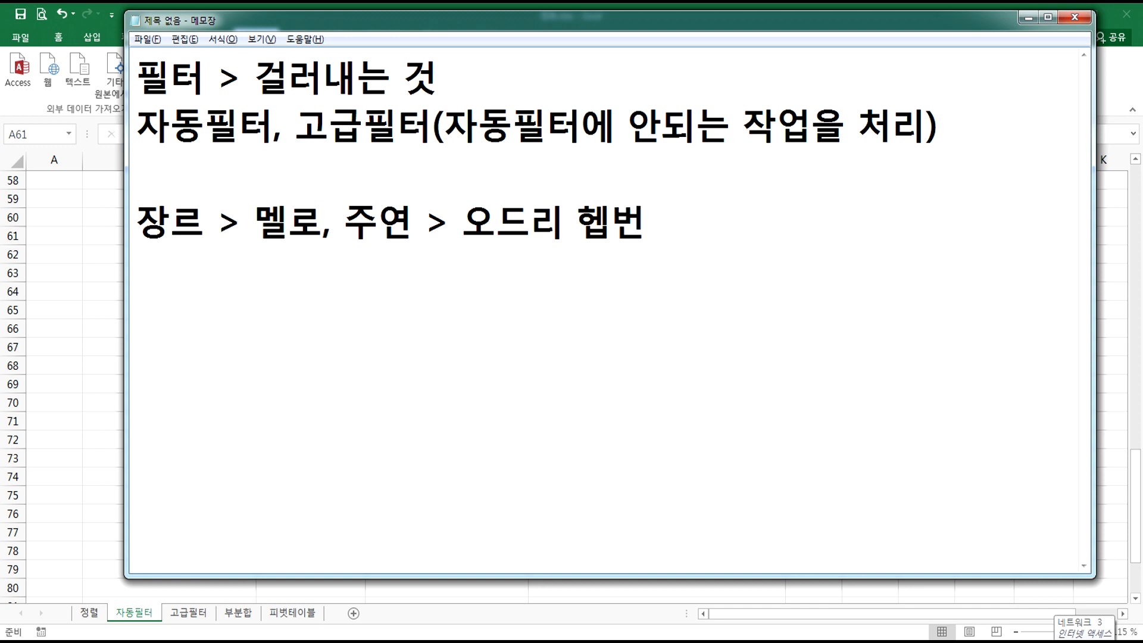
# - Write the combined condition "멜로이면서 그리고 헵번이 포함된 글자" on the line below the genre and lead-actor example
pyautogui.write('멜로이')
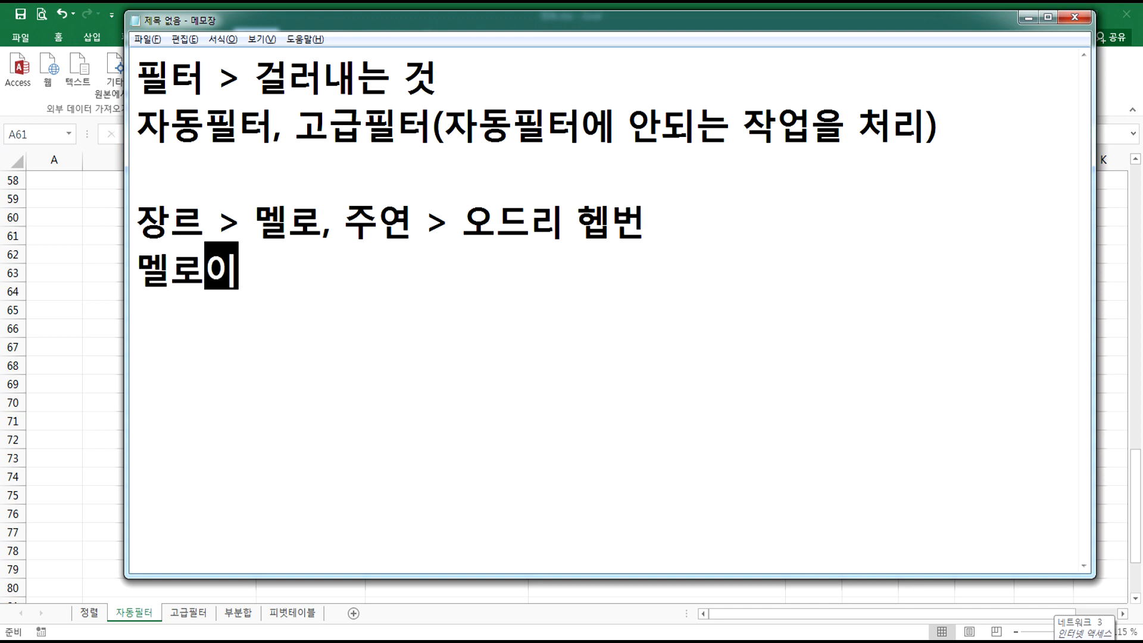
pyautogui.write('면서 그리고 ')
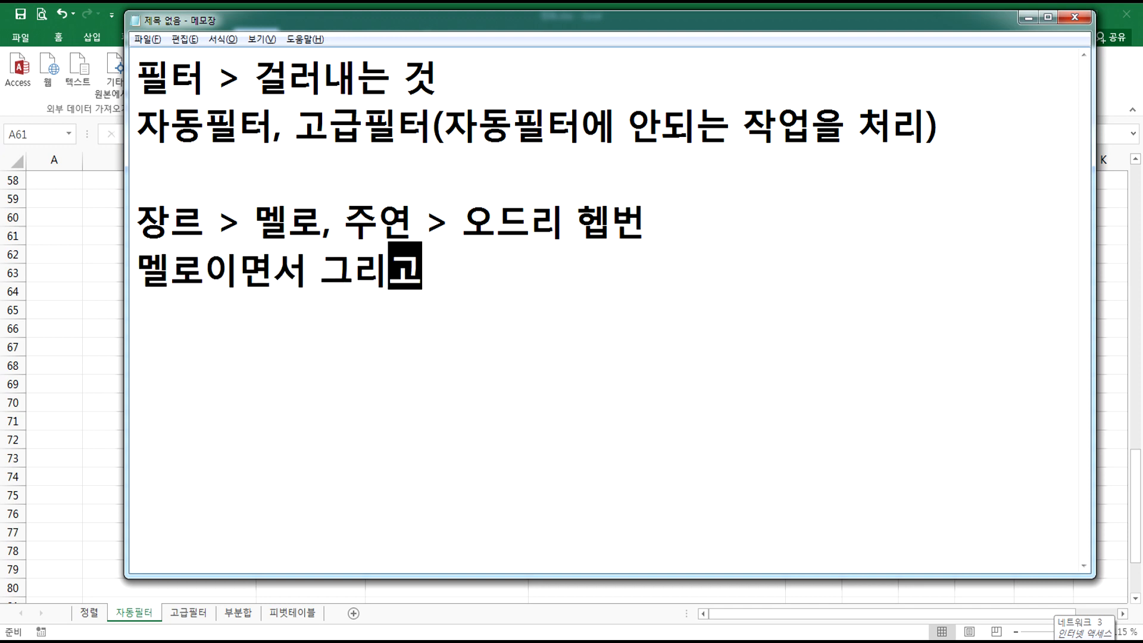
pyautogui.write('헵번')
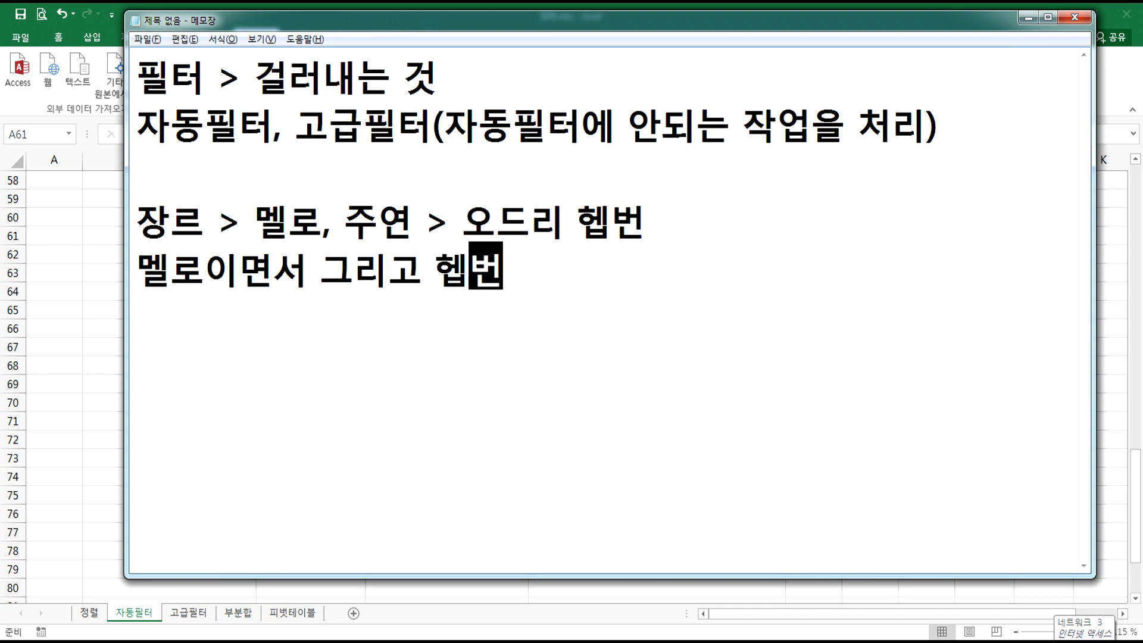
pyautogui.write('이 포함된 글')
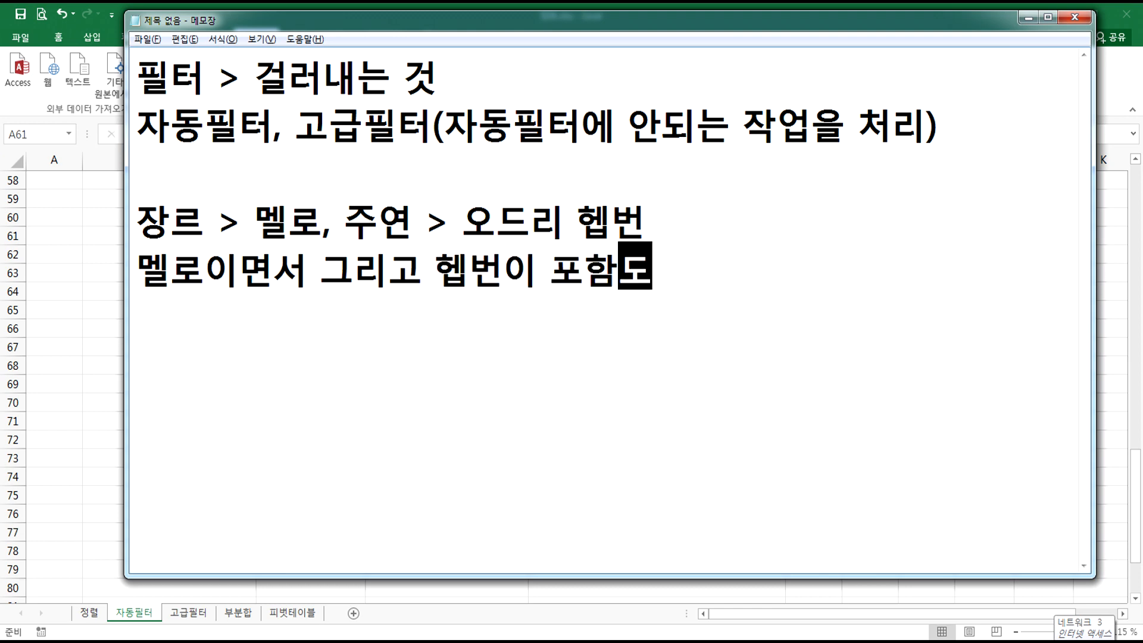
pyautogui.write('자')
# - Enclose the words 멜로 and 헵번 in double quotation marks within the combined condition line
pyautogui.press('Right')
pyautogui.press('Home')
pyautogui.write('"')
pyautogui.press('Right')
pyautogui.press('Right')
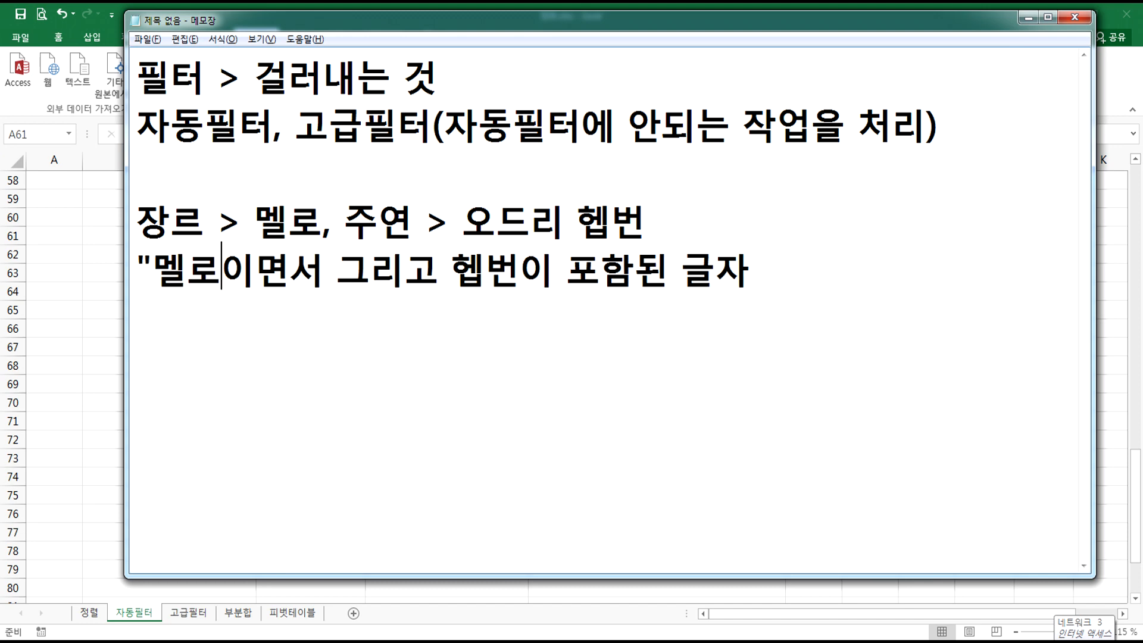
pyautogui.write('"')
pyautogui.press('Right')
pyautogui.press('Right')
pyautogui.press('Right')
pyautogui.press('Right')
pyautogui.press('Right')
pyautogui.press('Right')
pyautogui.press('Right')
pyautogui.press('Right')
pyautogui.press('Right')
pyautogui.press('Right')
pyautogui.press('Right')
pyautogui.press('Right')
pyautogui.press('Left')
pyautogui.press('Left')
pyautogui.press('Left')
pyautogui.press('Left')
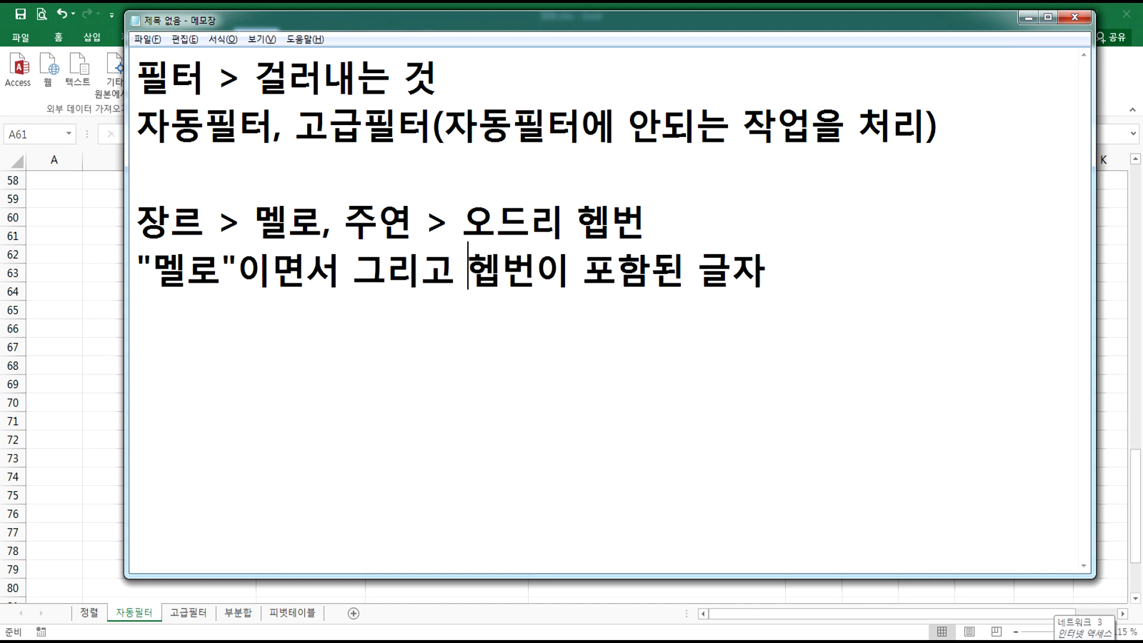
pyautogui.write('"')
pyautogui.press('Right')
pyautogui.press('Right')
pyautogui.write('"')
# - Append "> 가능" to the end of the "멜로"이면서 그리고 "헵번" line and start a new line
pyautogui.press('End')
pyautogui.press('Return')
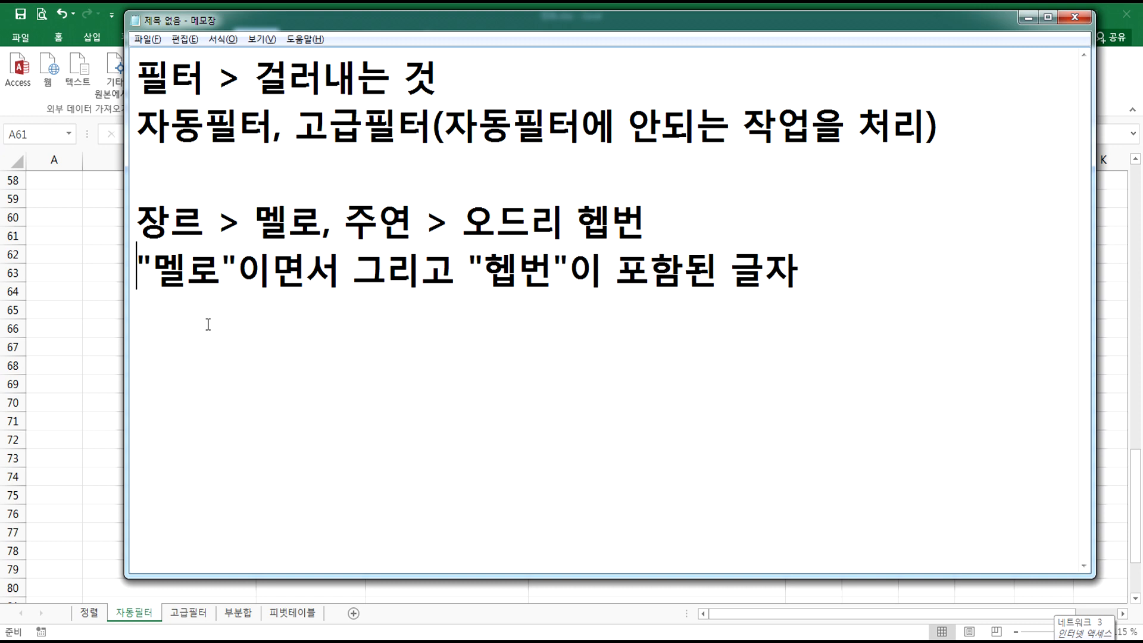
pyautogui.write('> 가능')
pyautogui.press('Return')
# - Duplicate the 가능 condition line below itself and change 이면서 그리고 in the copy to 이거나 또는
pyautogui.press('Up')
pyautogui.hotkey('shift', 'Down')
pyautogui.hotkey('ctrl', 'x')
pyautogui.hotkey('ctrl', 'v')
pyautogui.hotkey('ctrl', 'v')
pyautogui.press('Right')
pyautogui.press('Right')
pyautogui.press('Right')
pyautogui.press('Right')
pyautogui.write('ㄱ')
pyautogui.write('거나 또는')
pyautogui.press('Delete')
pyautogui.press('Delete')
pyautogui.press('Delete')
pyautogui.press('Delete')
pyautogui.press('Delete')
pyautogui.press('Delete')
pyautogui.press('Right')
# - Change the ending of the 이거나 또는 condition line from 가능 to 불가
pyautogui.press('End')
pyautogui.press('Left')
pyautogui.press('Left')
pyautogui.write('부ㄹ')
pyautogui.press('Right')
pyautogui.press('Delete')
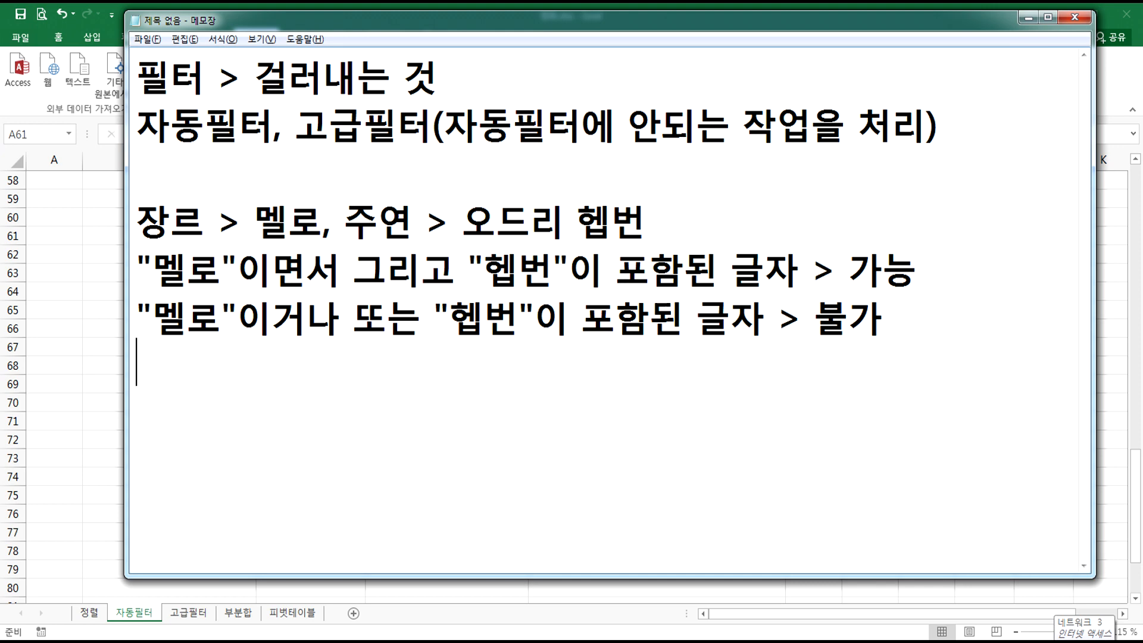
# - Add the note "* 항목이 서로 다른 경우에는 그리고, ...이면서 > 가능" below the two condition examples
pyautogui.press('Return')
pyautogui.write('* 항목')
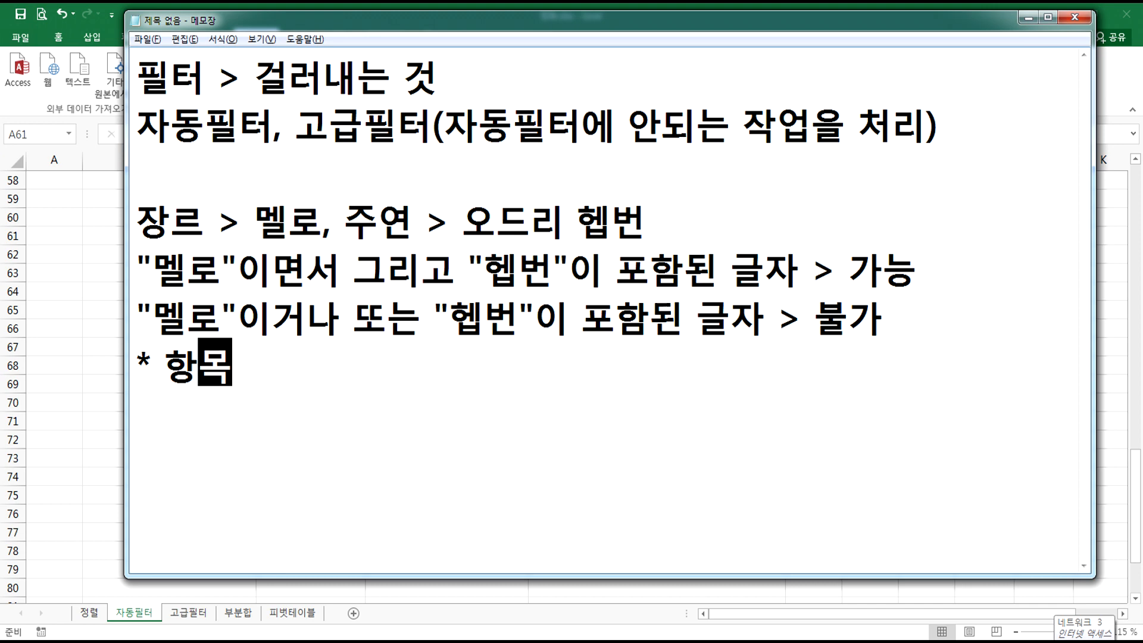
pyautogui.write('이 서로 다른 경우')
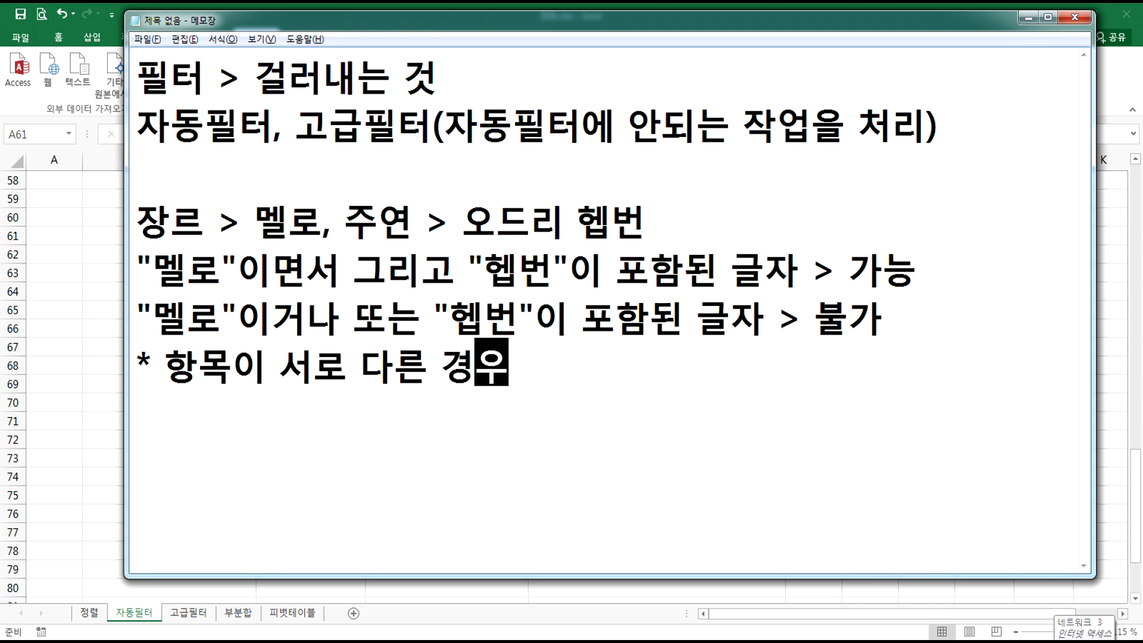
pyautogui.write('에는 그리고')
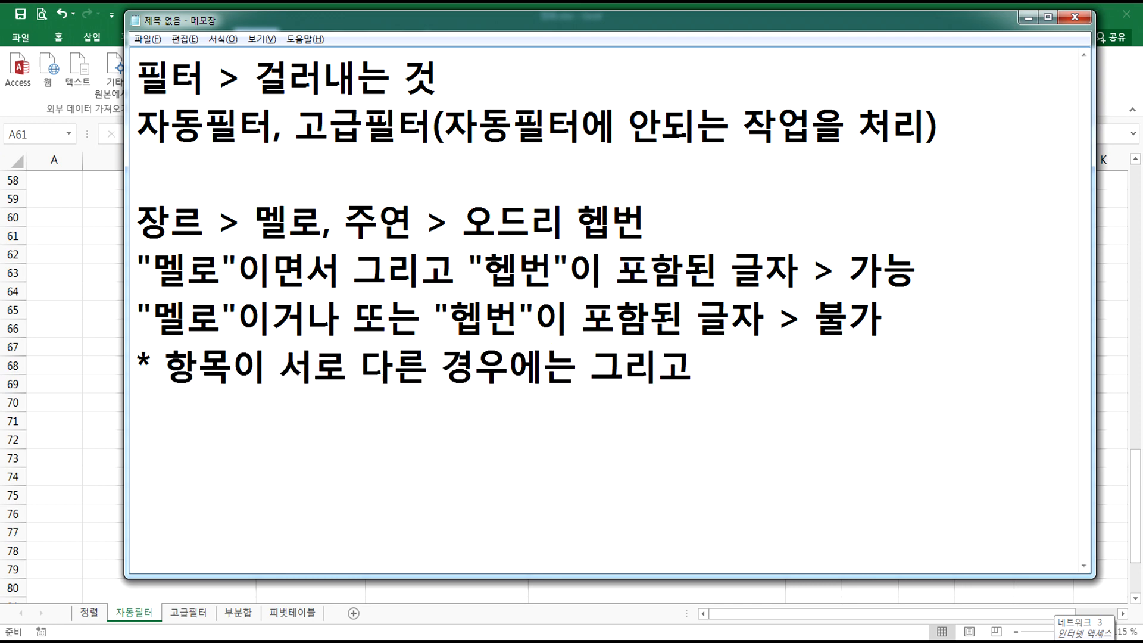
pyautogui.write(', ./')
pyautogui.press('BackSpace')
pyautogui.write('..이며')
pyautogui.write('면서 ')
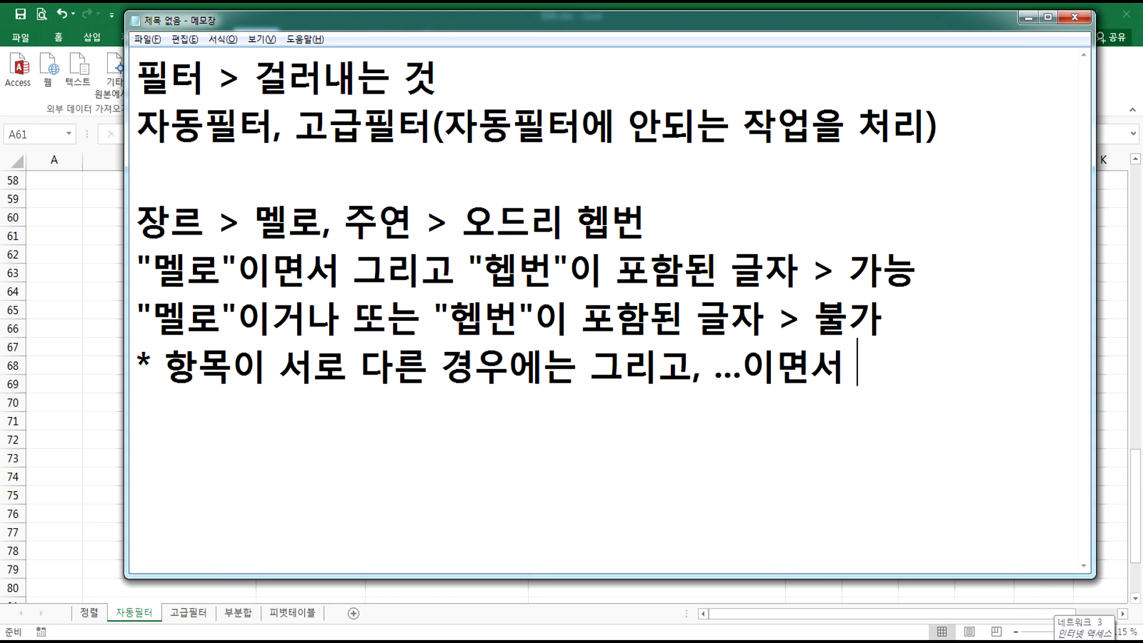
pyautogui.write('>가능')
pyautogui.press('Left')
pyautogui.press('Left')
pyautogui.press('End')
pyautogui.press('Return')
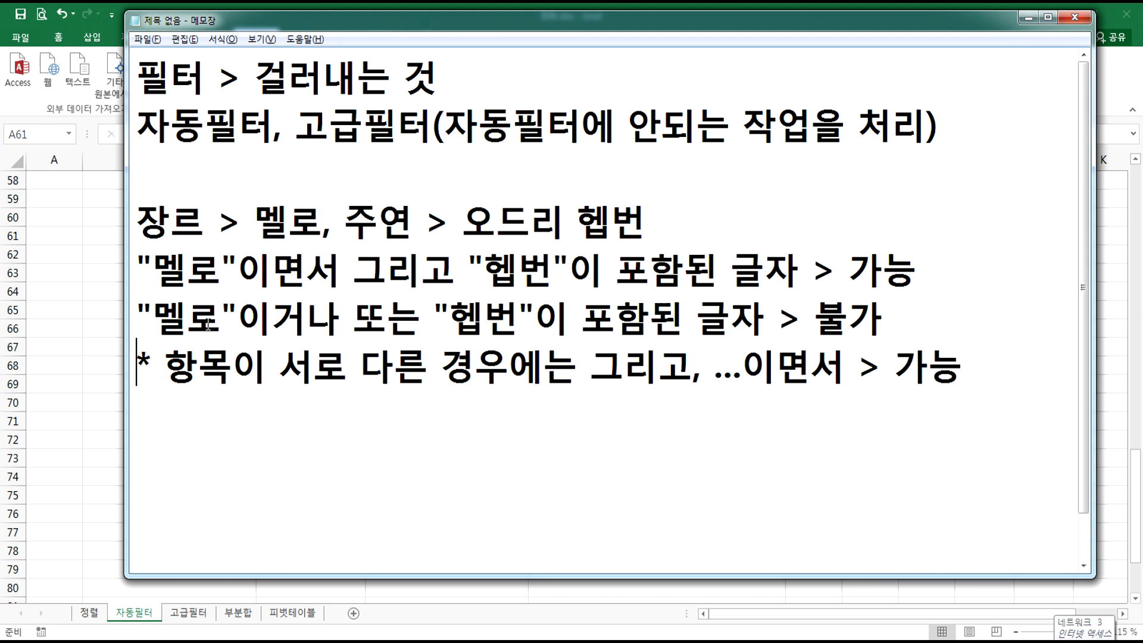
# - Duplicate the note about differing fields on the next line and replace 그리고 in the copy with 또는
pyautogui.hotkey('shift', 'Down')
pyautogui.hotkey('ctrl', 'c')
pyautogui.press('Right')
pyautogui.hotkey('ctrl', 'v')
pyautogui.press('Left')
pyautogui.press('Left')
pyautogui.press('Left')
pyautogui.press('Left')
pyautogui.press('Left')
pyautogui.press('Left')
pyautogui.press('Left')
pyautogui.press('Left')
pyautogui.press('Left')
pyautogui.press('Left')
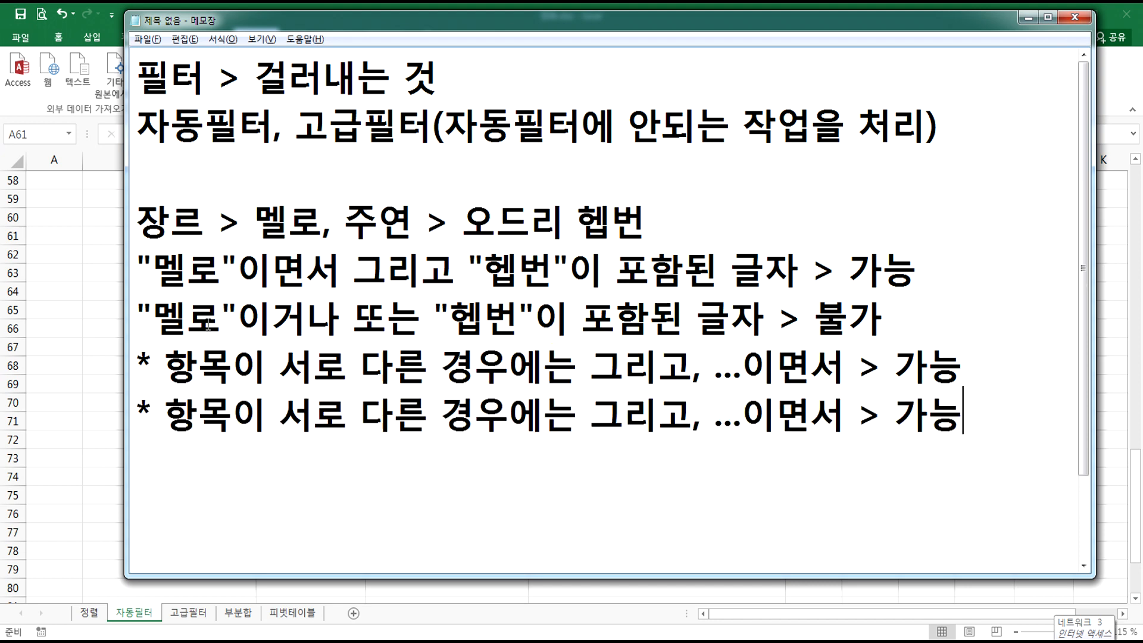
pyautogui.write('또는')
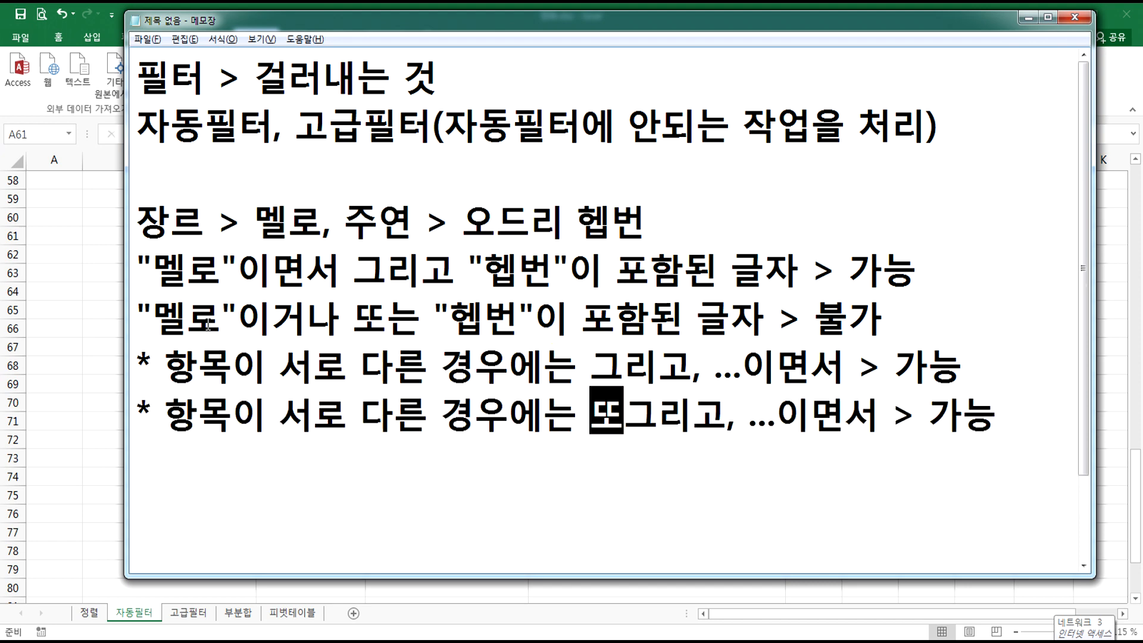
pyautogui.press('Delete')
pyautogui.press('Delete')
pyautogui.press('Delete')
pyautogui.press('Right')
pyautogui.press('Right')
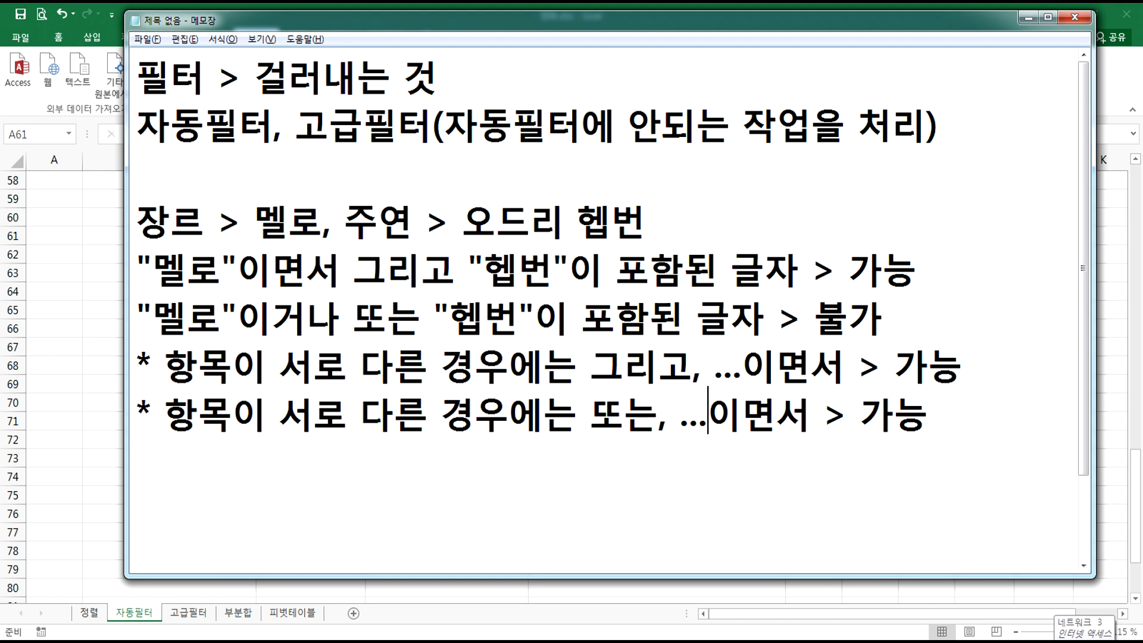
# - Change 이면서 to 이거나 and 가능 to 불가 in the copied 또는 note
pyautogui.write('거나')
pyautogui.press('Delete')
pyautogui.press('Delete')
pyautogui.press('Right')
pyautogui.press('Right')
pyautogui.press('Right')
pyautogui.write('불')
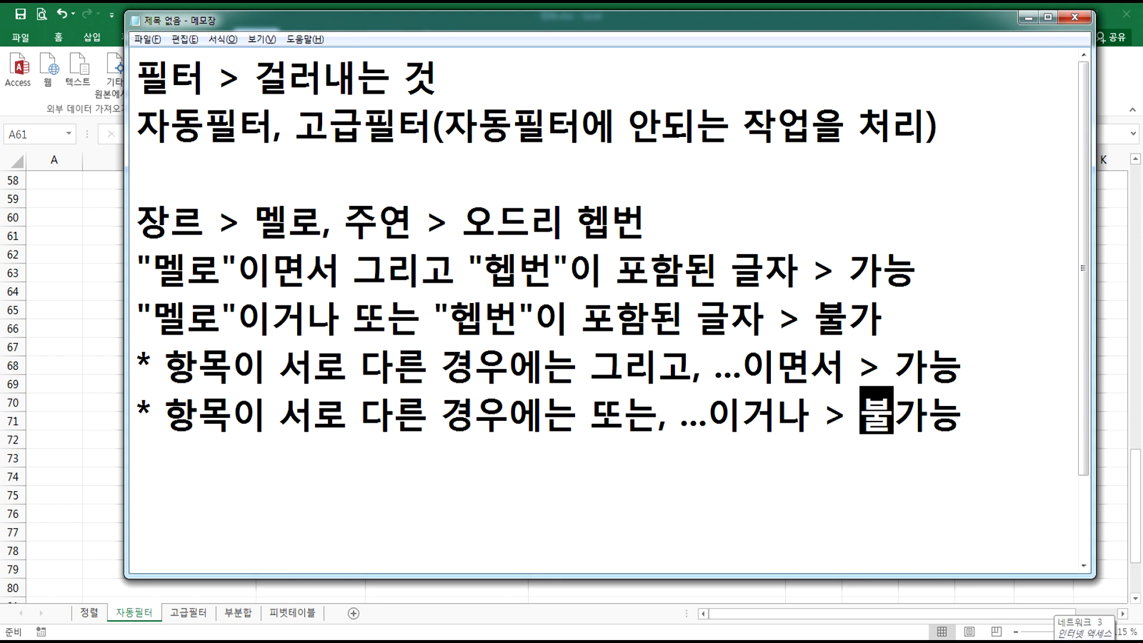
pyautogui.press('Right')
pyautogui.press('Delete')
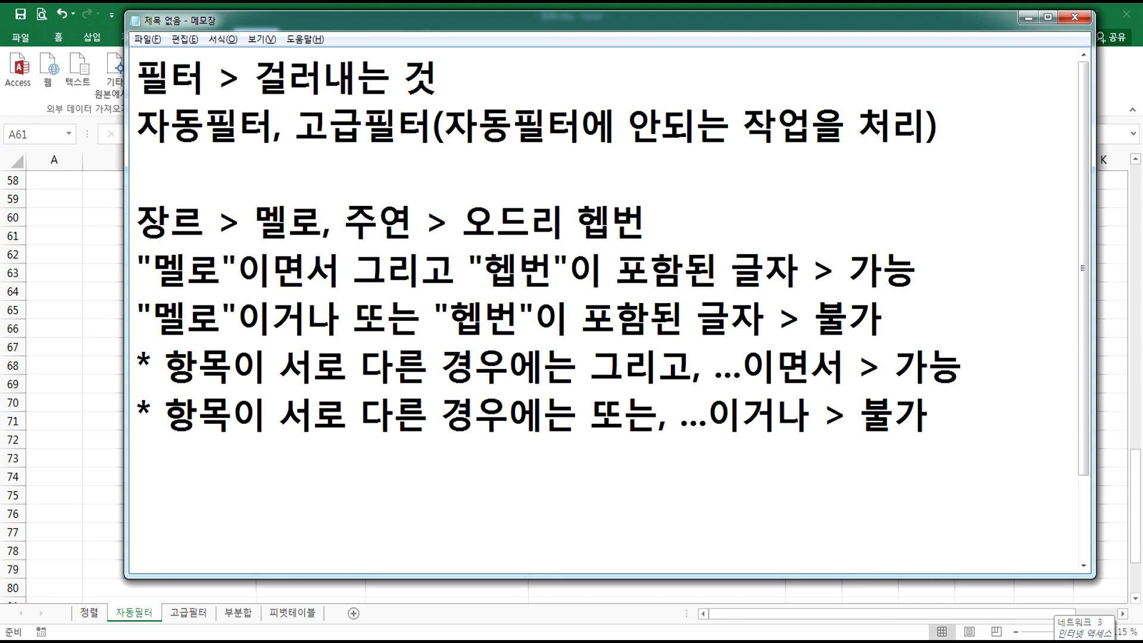
# - Switch back to the Excel movie list and select the genre cell C28 to review the 분류 column
pyautogui.click(72, 255)
pyautogui.scroll(8, 139, 262)
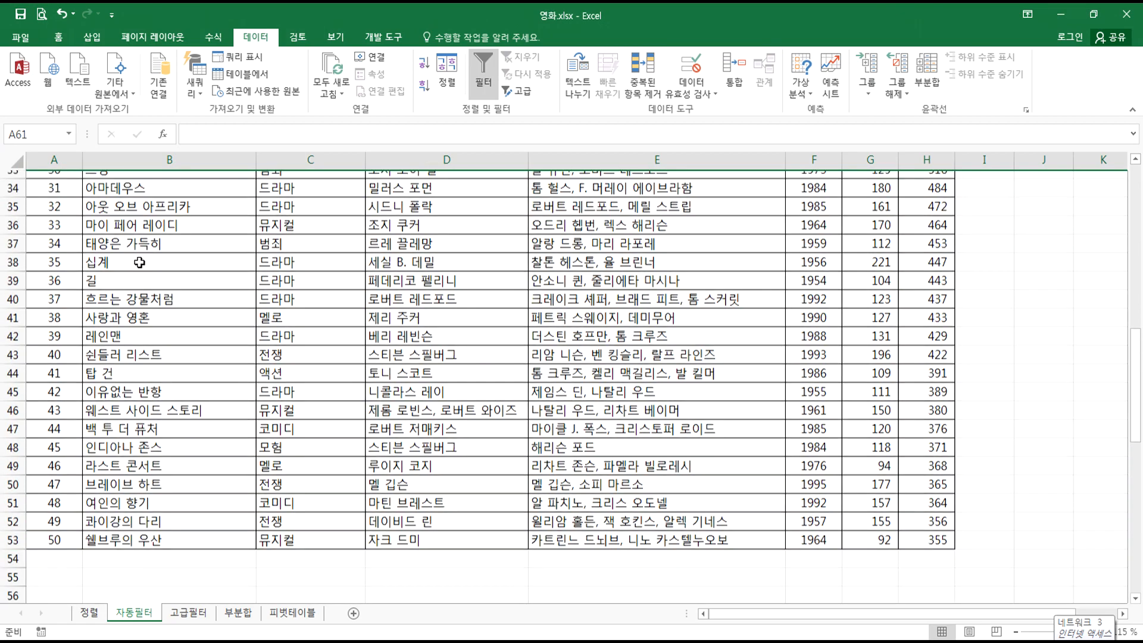
pyautogui.scroll(3, 139, 262)
pyautogui.click(271, 236)
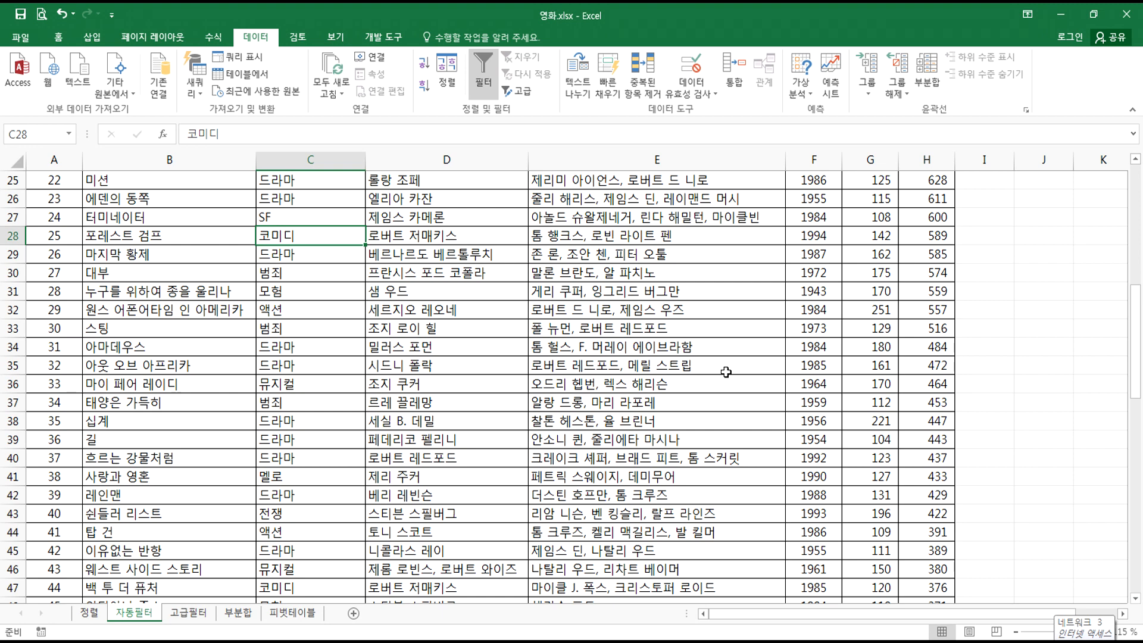
# - Return to the Notepad notes and add "* 항목이 서로 같은 경우에는 그리고, 또는 이 가능하기도 하고 불가하기도 하다."
pyautogui.hotkey('alt', 'Tab')
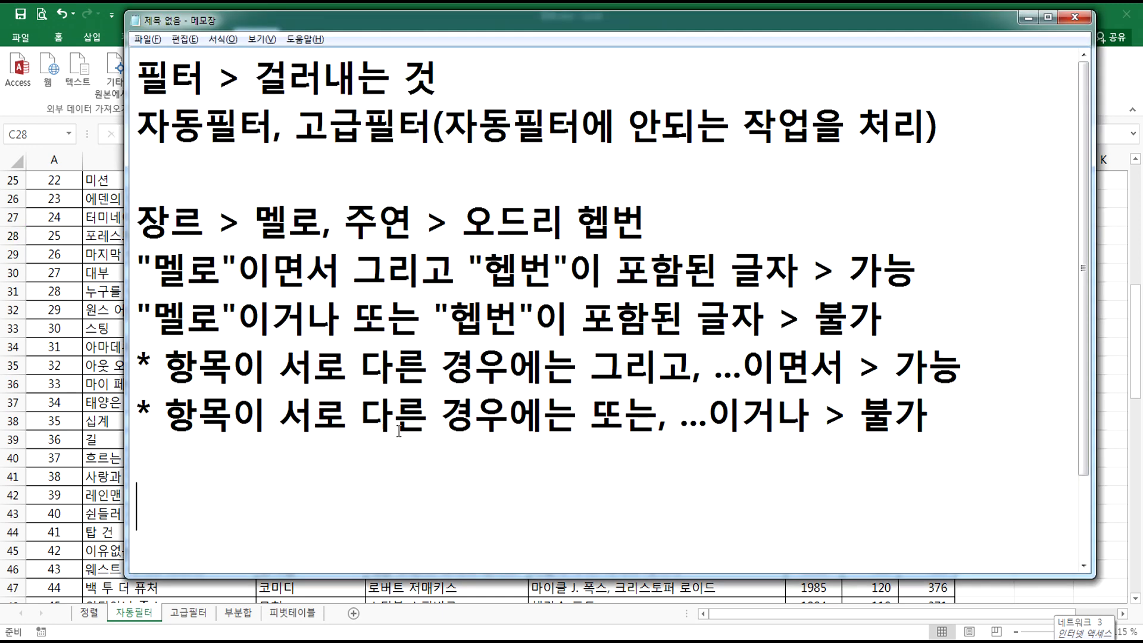
pyautogui.write('*/')
pyautogui.press('BackSpace')
pyautogui.write('항목이 ')
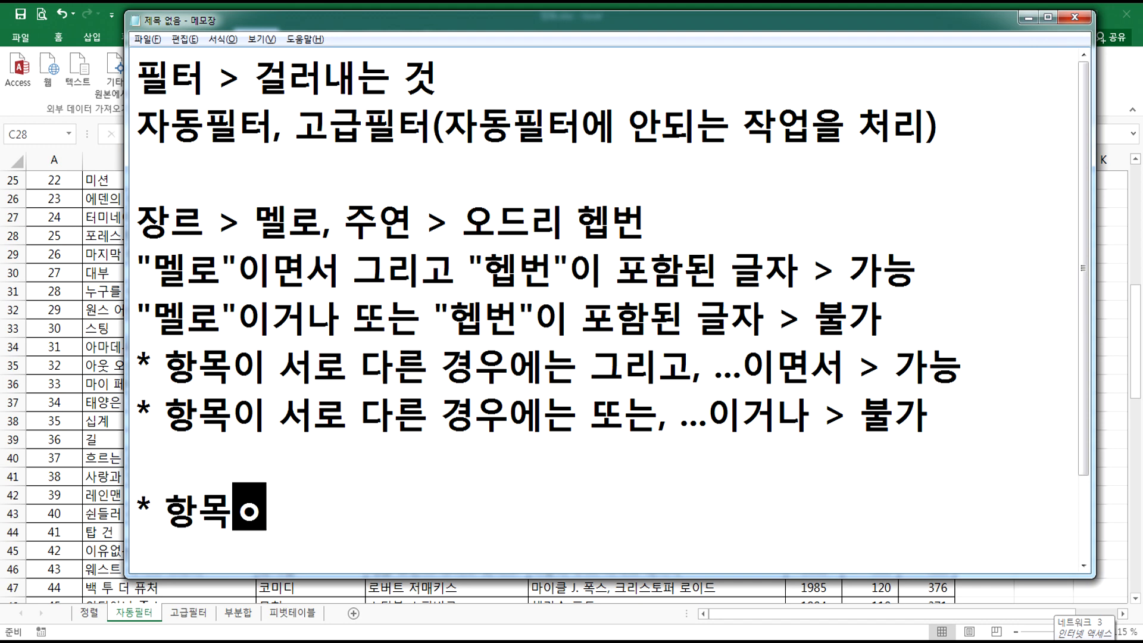
pyautogui.write('서로 갈')
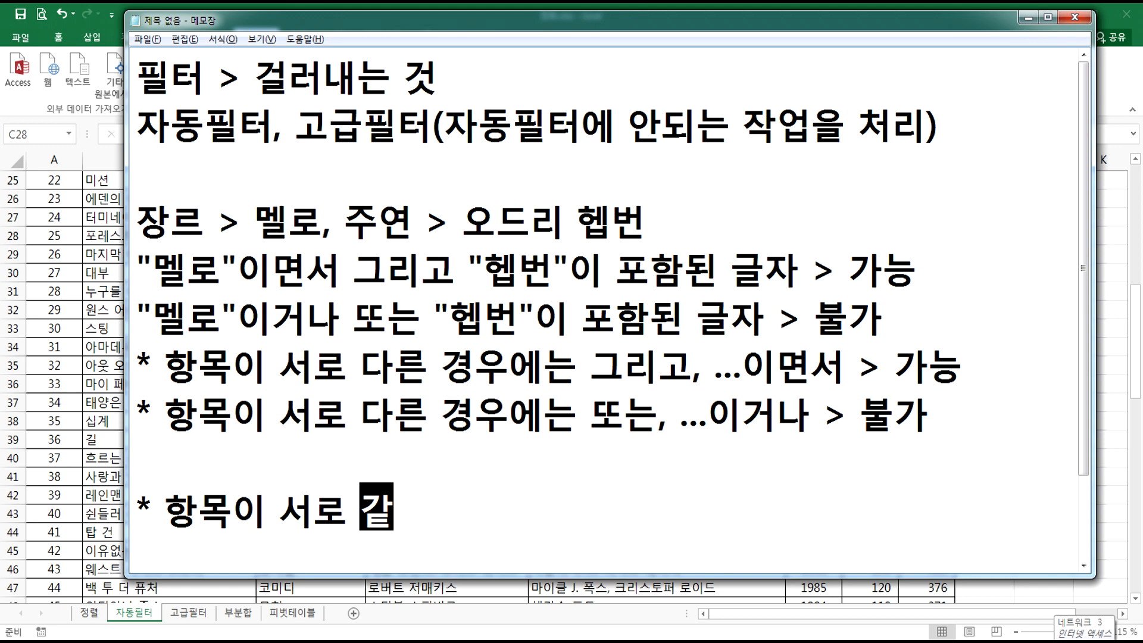
pyautogui.press('BackSpace')
pyautogui.write('같은 경우')
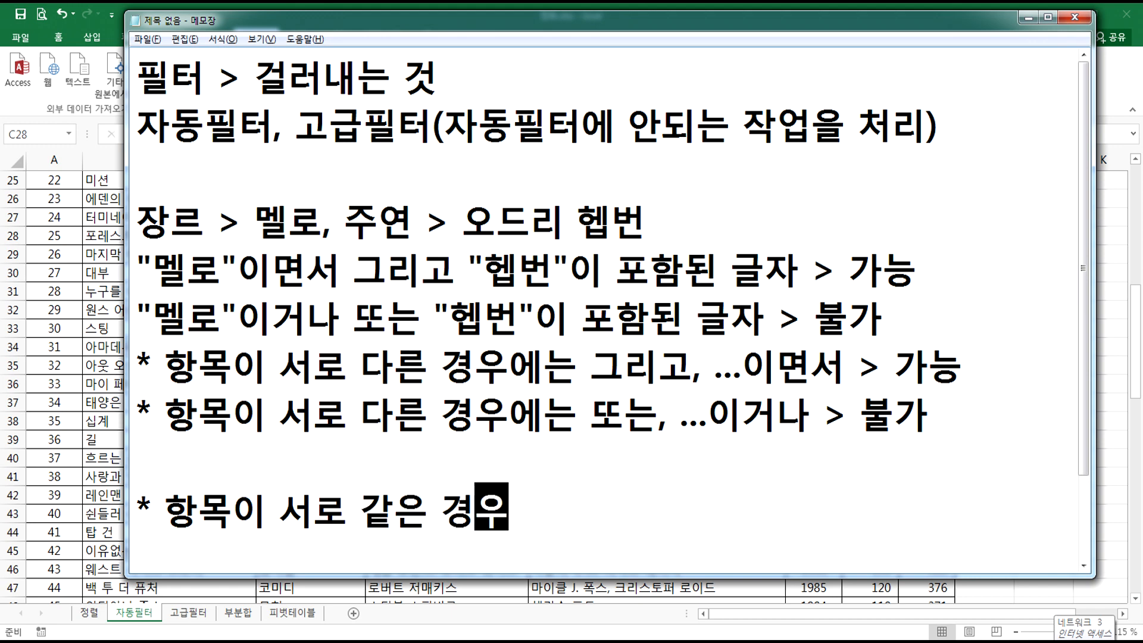
pyautogui.write('에ㄴ는 그리')
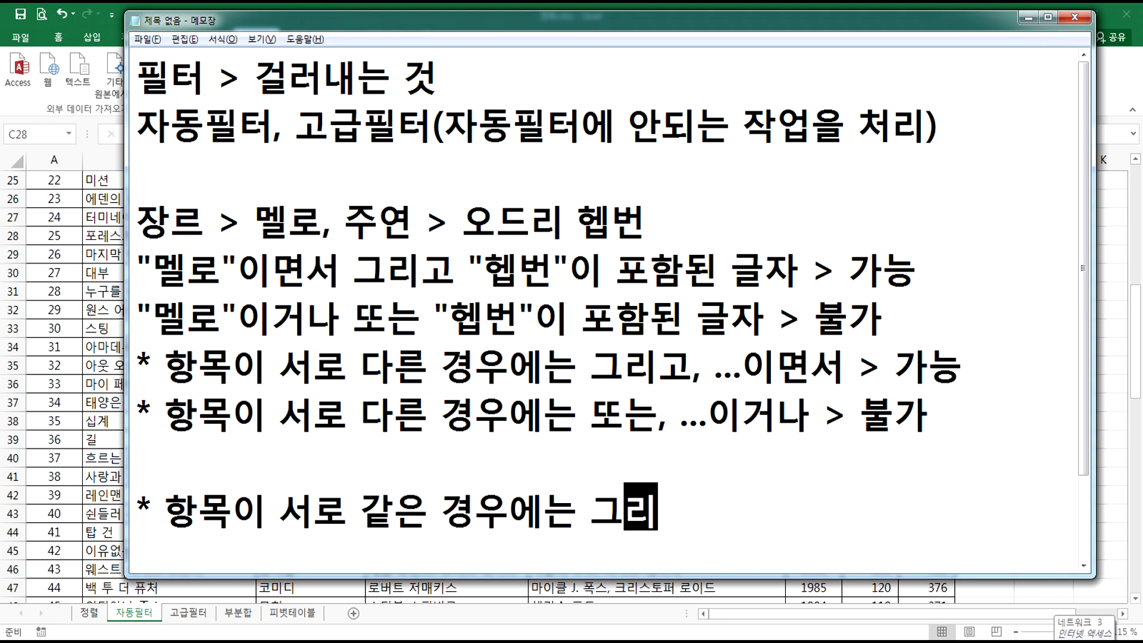
pyautogui.write('고, 또')
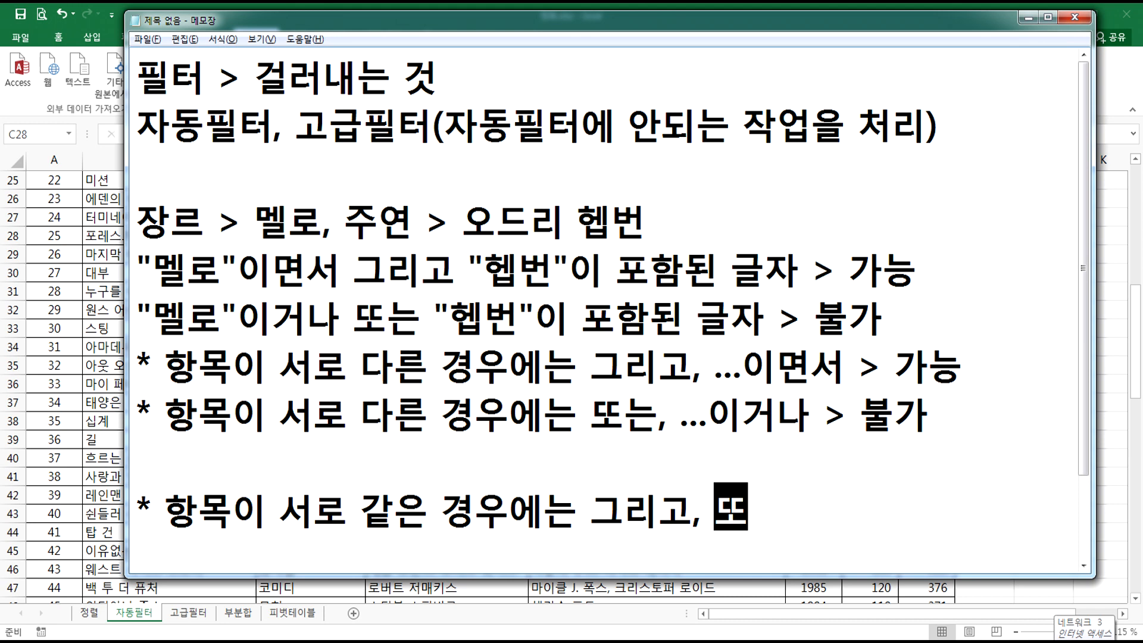
pyautogui.write('는')
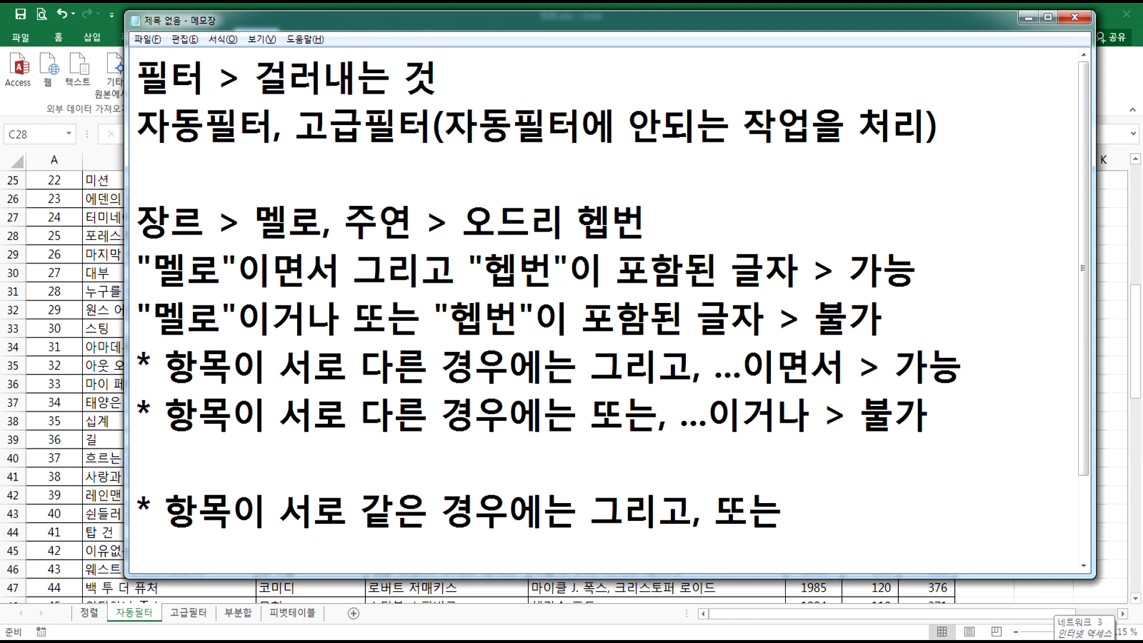
pyautogui.write(' 이 가능하기도 하')
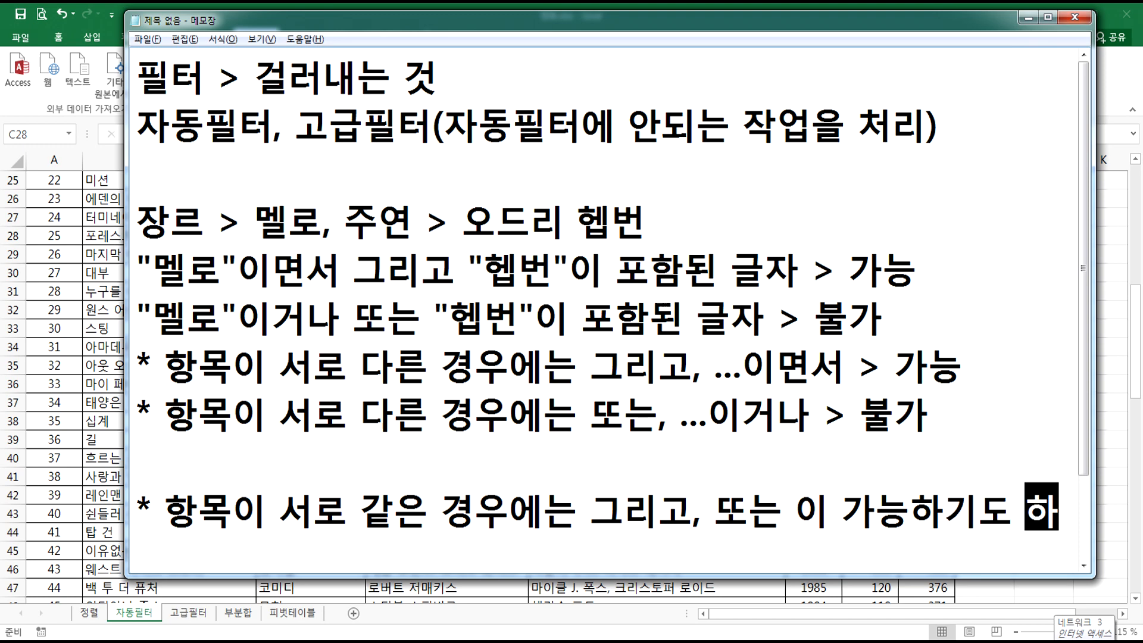
pyautogui.write('고 불가학')
pyautogui.write('기도 하다.')
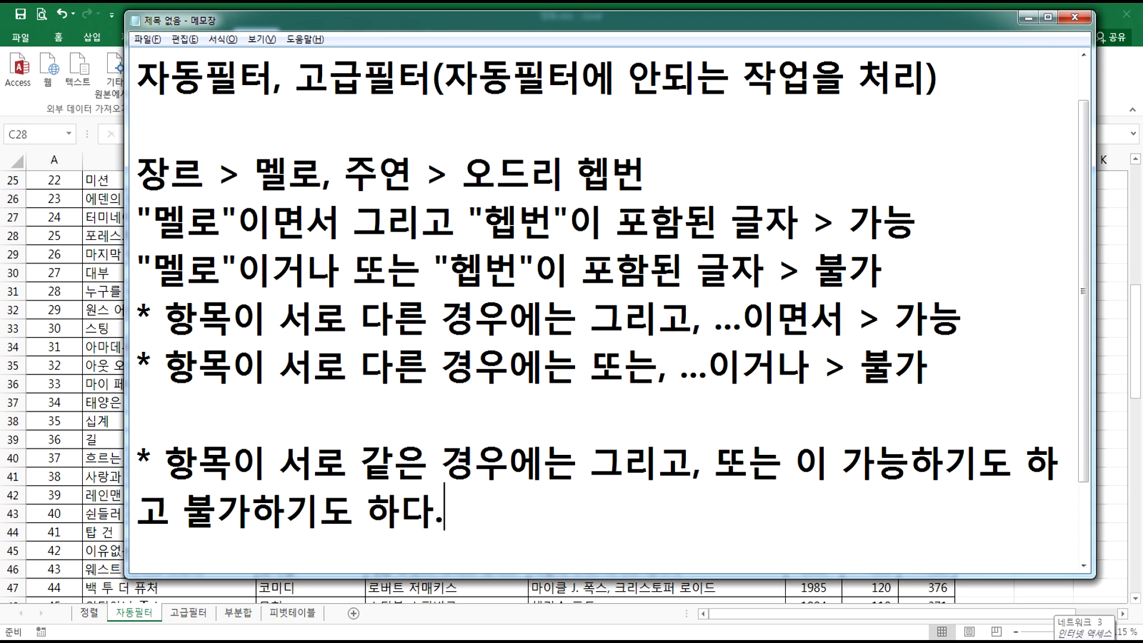
# - Check the column headings in the Excel movie list, return to the notes and replace 장르 with 분류 in the example line
pyautogui.press('Return')
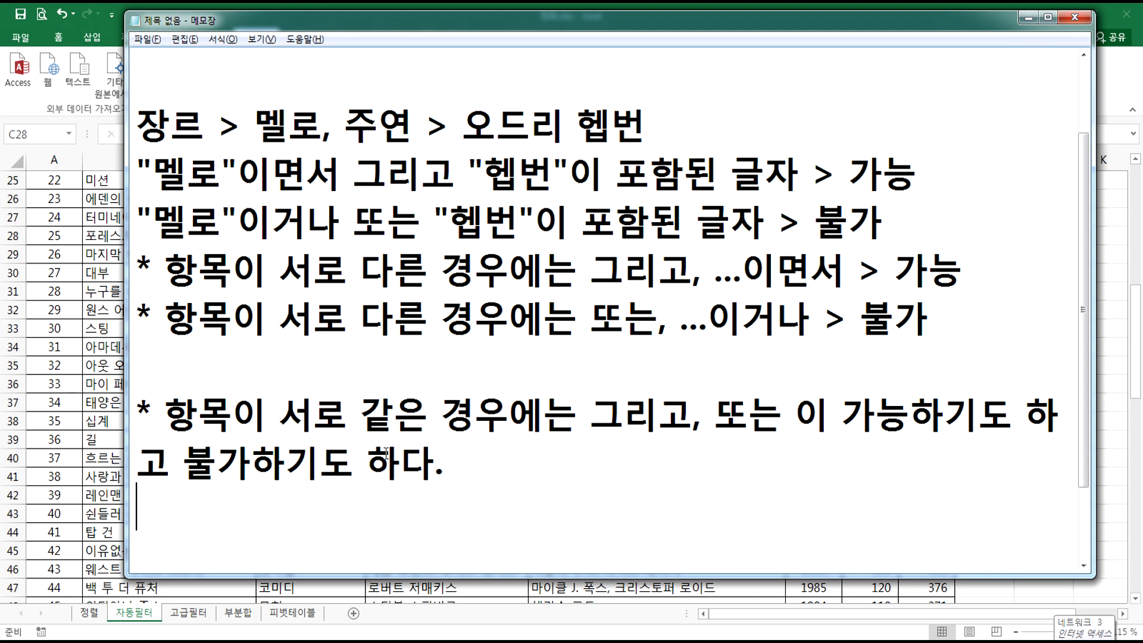
pyautogui.hotkey('alt', 'Tab')
pyautogui.scroll(7, 300, 261)
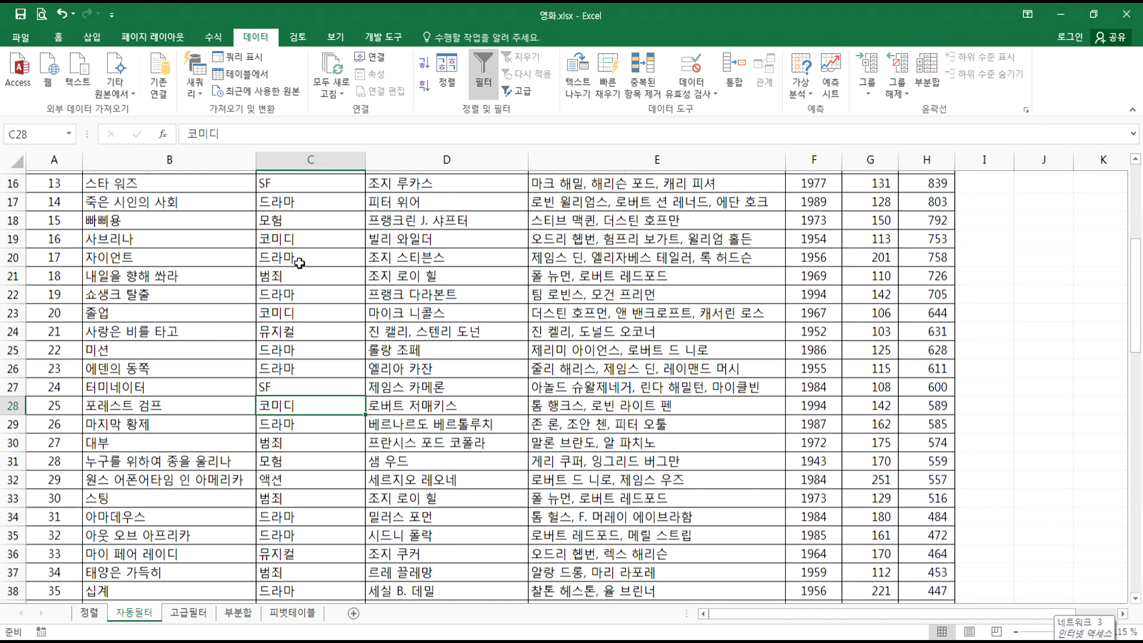
pyautogui.hotkey('alt', 'Tab')
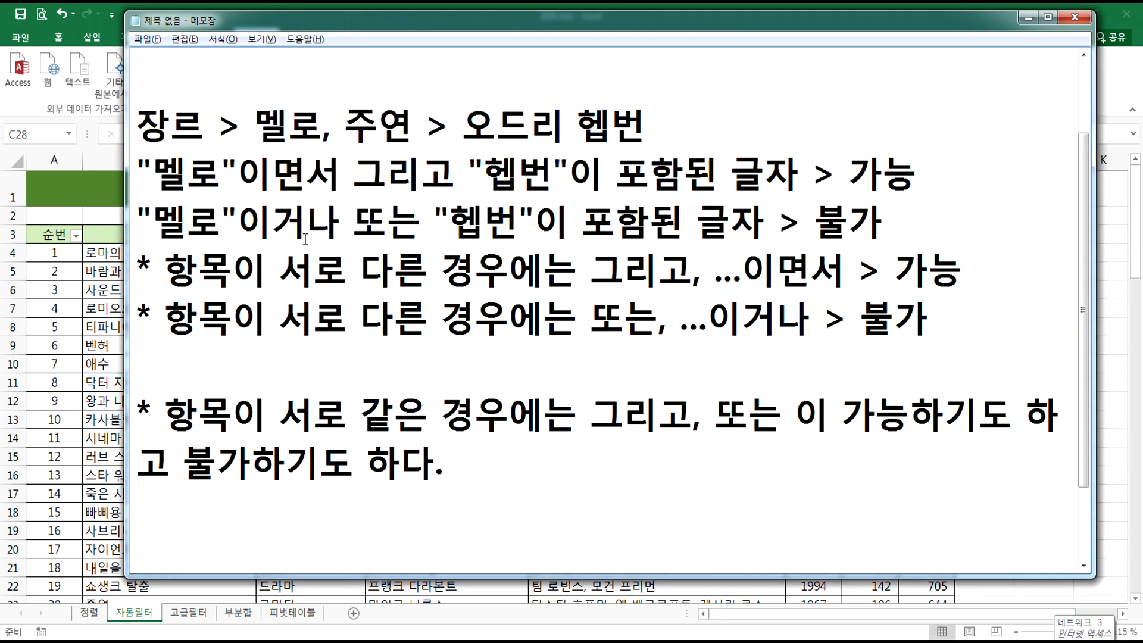
pyautogui.moveTo(191, 124); pyautogui.dragTo(137, 124)
pyautogui.write('분류')
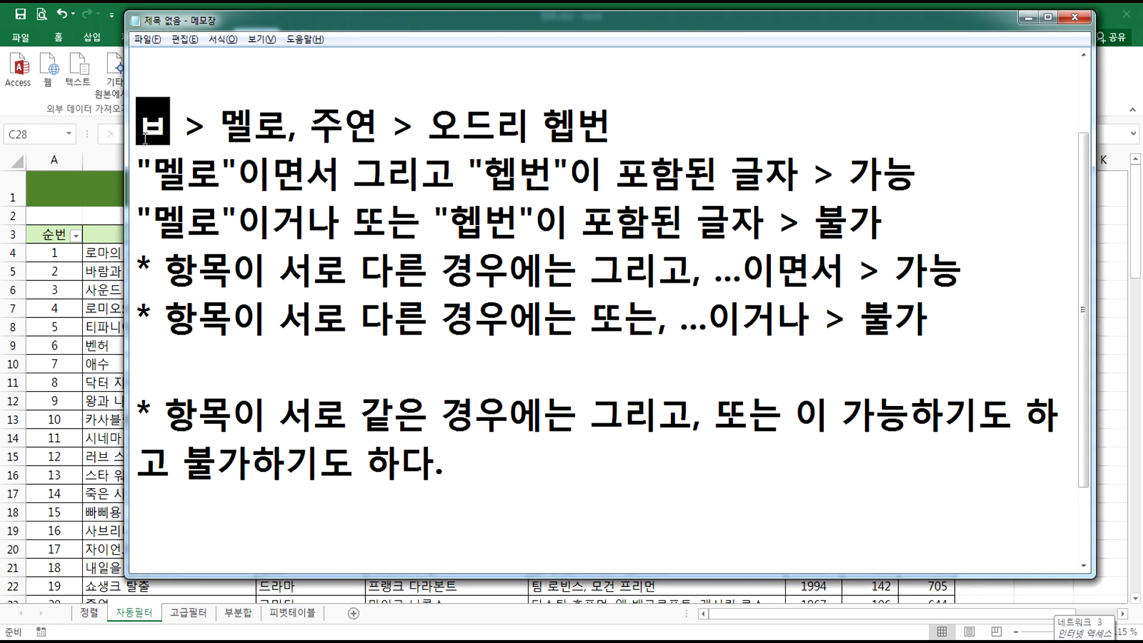
# - Add the line "분류 > 멜로 또는 드라마 > 가능" below the note about matching fields
pyautogui.click(214, 507)
pyautogui.write('ㅂ분류가')
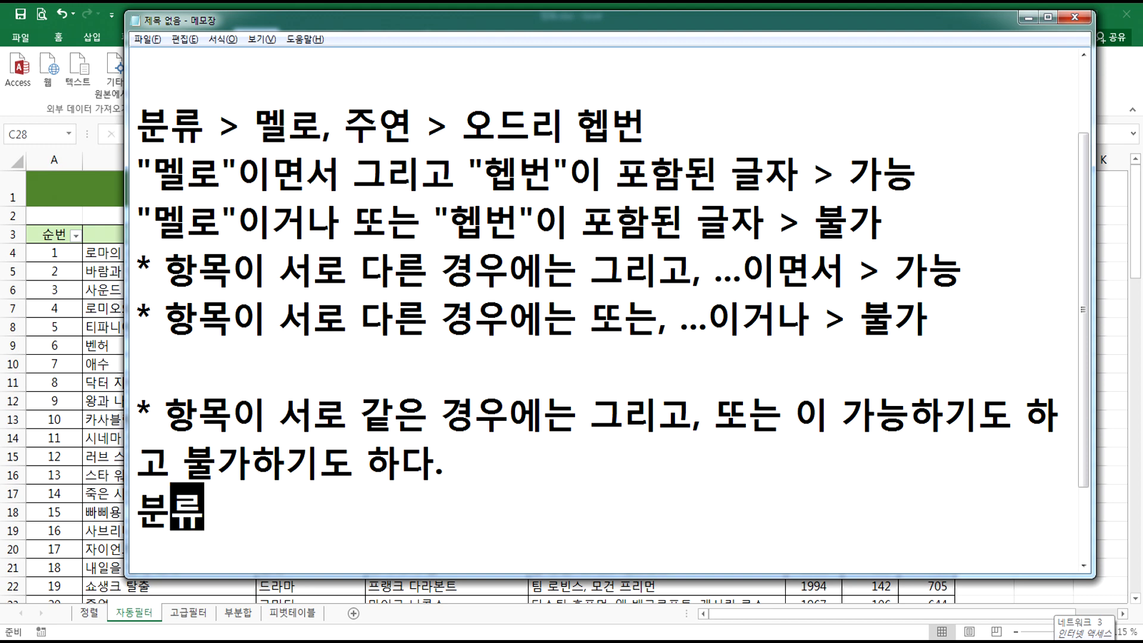
pyautogui.press('BackSpace')
pyautogui.press('BackSpace')
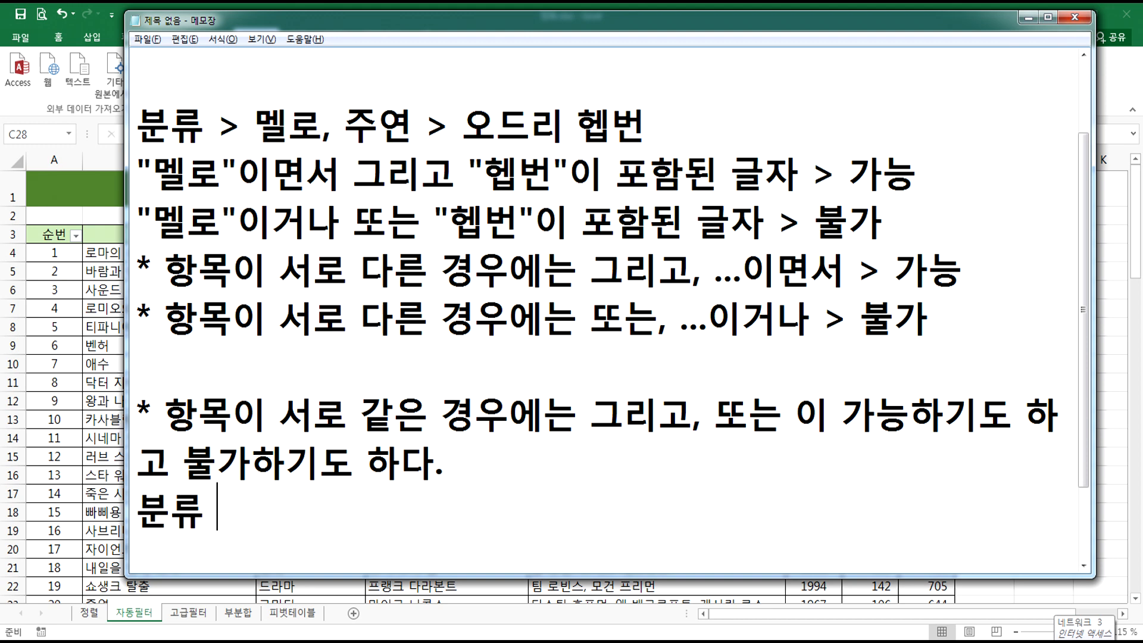
pyautogui.write('?')
pyautogui.press('BackSpace')
pyautogui.write('> 멜로')
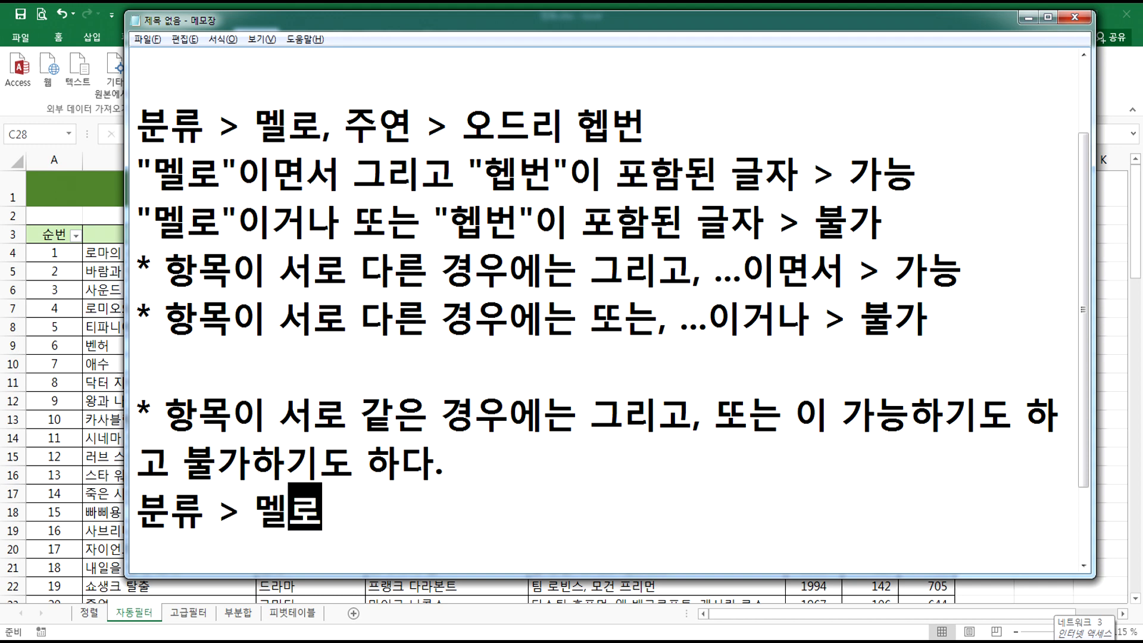
pyautogui.write(' 또는 ')
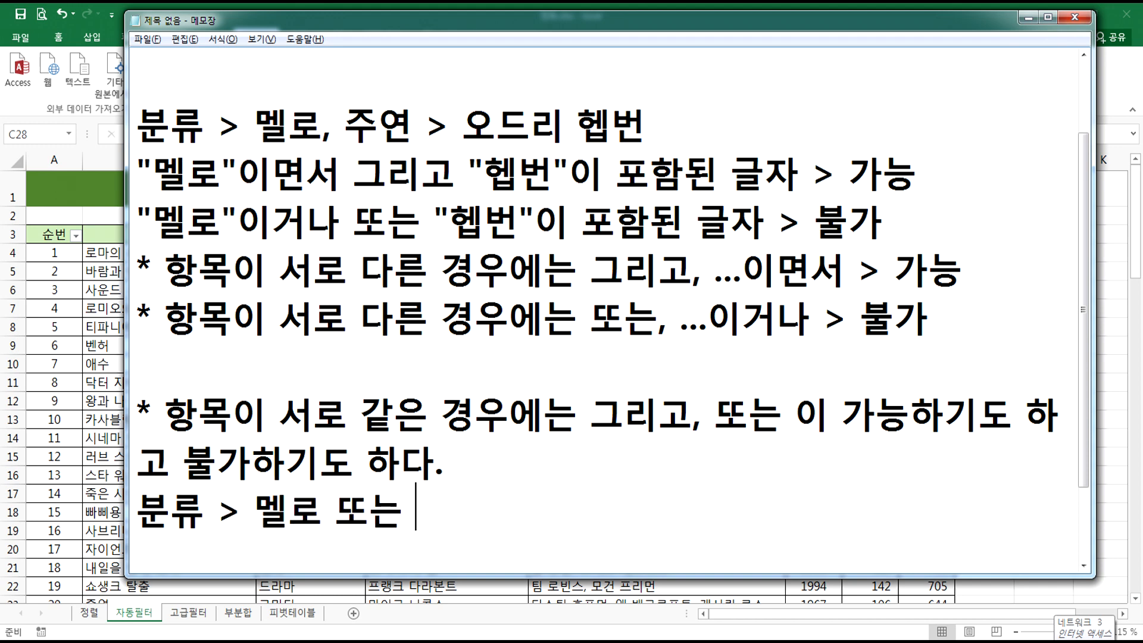
pyautogui.write('드라마')
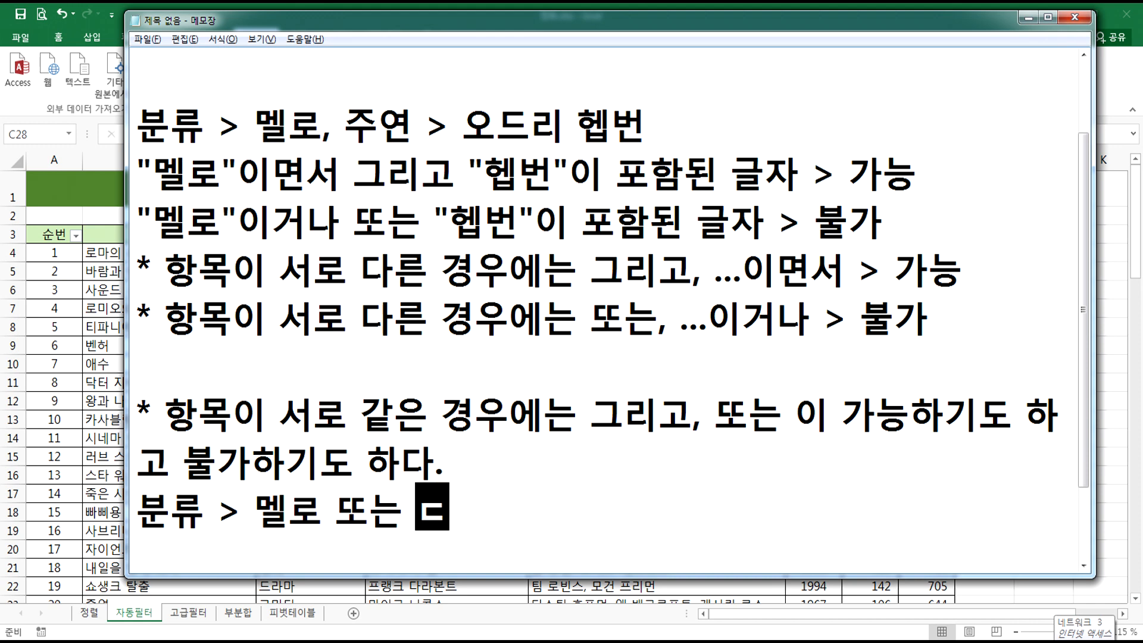
pyautogui.write(' > 가능')
pyautogui.press('Return')
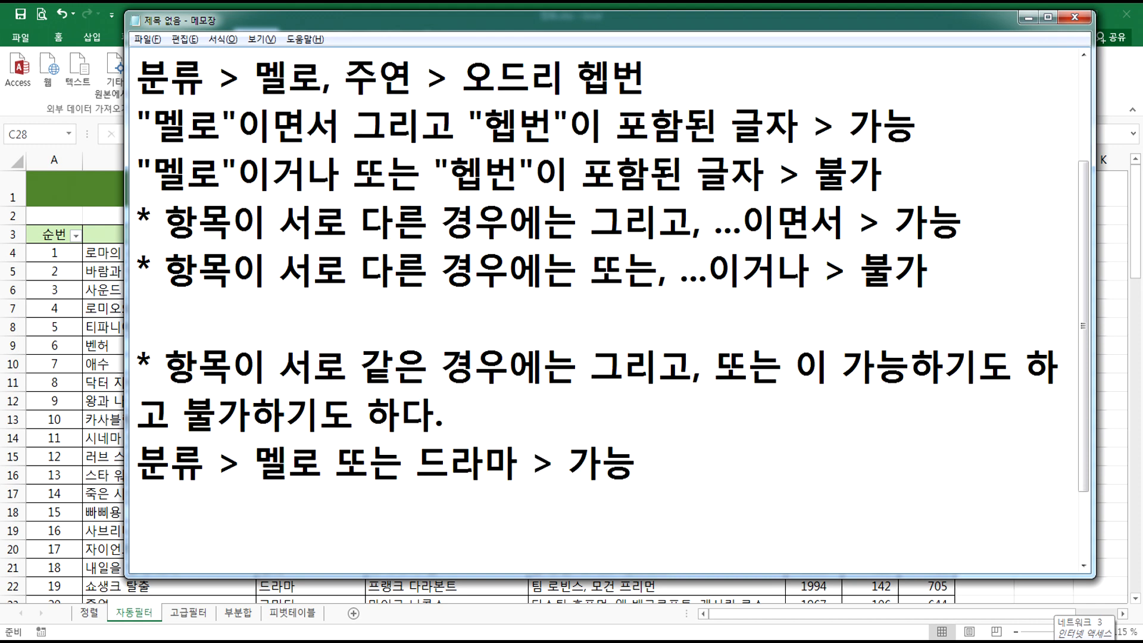
# - Write "분류 > 멜로 그리고 드라마" on the following line of the notes
pyautogui.write('분류 > 멜로')
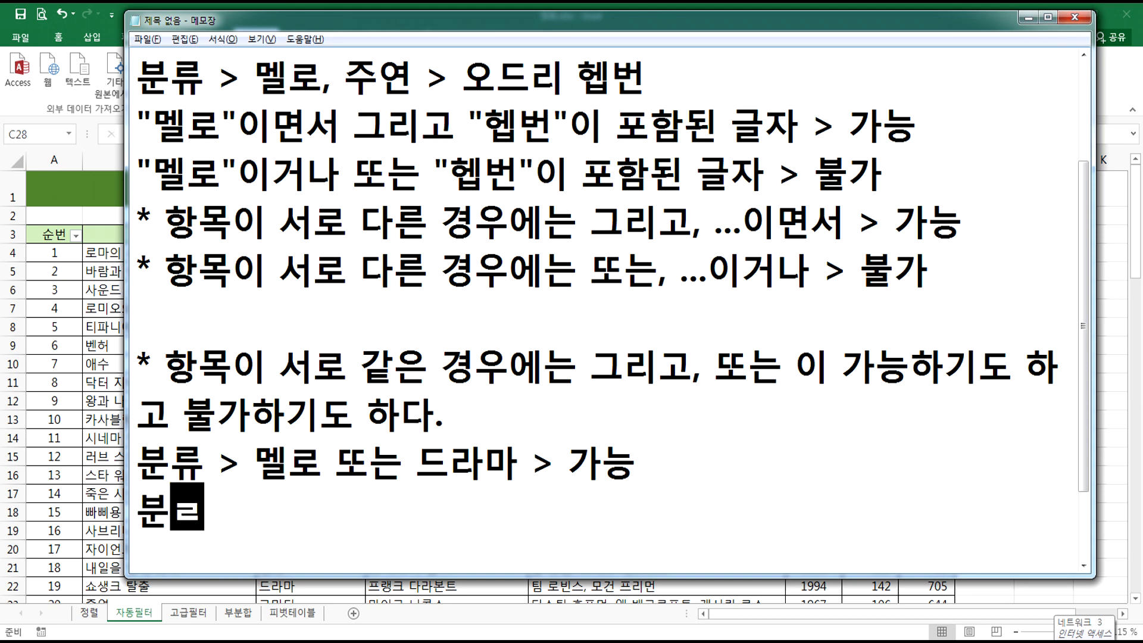
pyautogui.write(' 이')
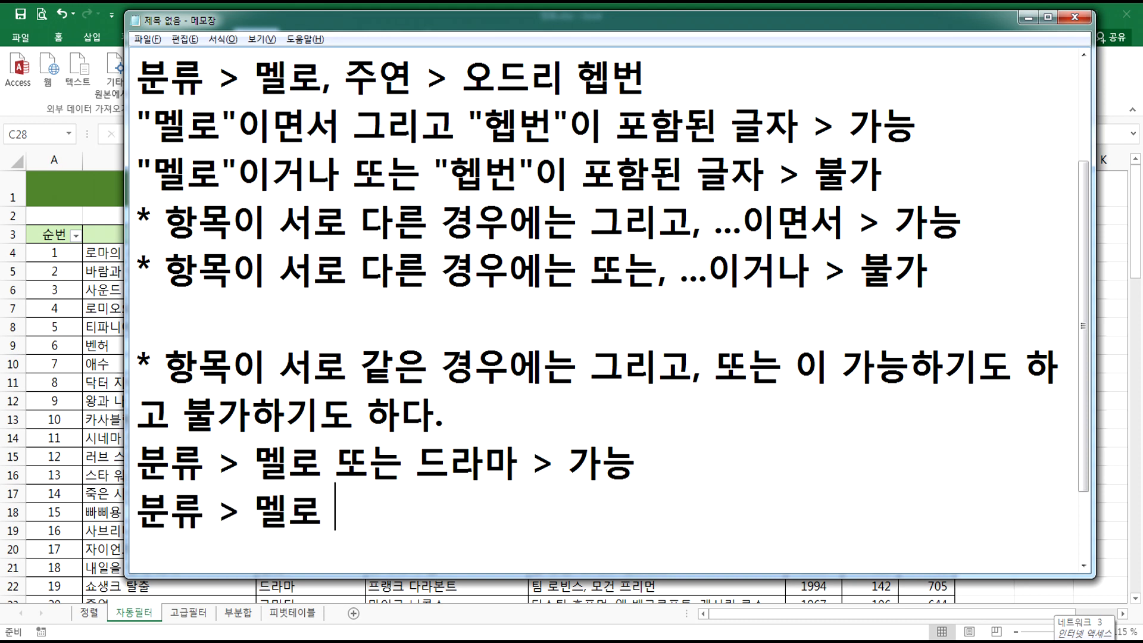
pyautogui.press('BackSpace')
pyautogui.press('BackSpace')
pyautogui.write('그리고 두')
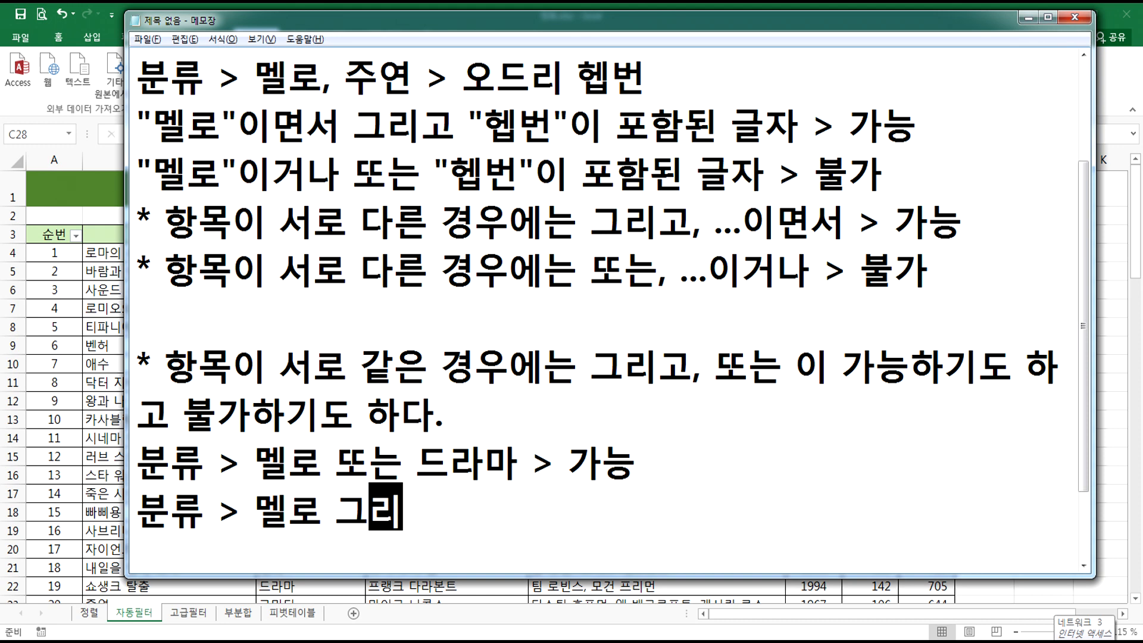
pyautogui.press('BackSpace')
pyautogui.press('BackSpace')
pyautogui.write('드라마')
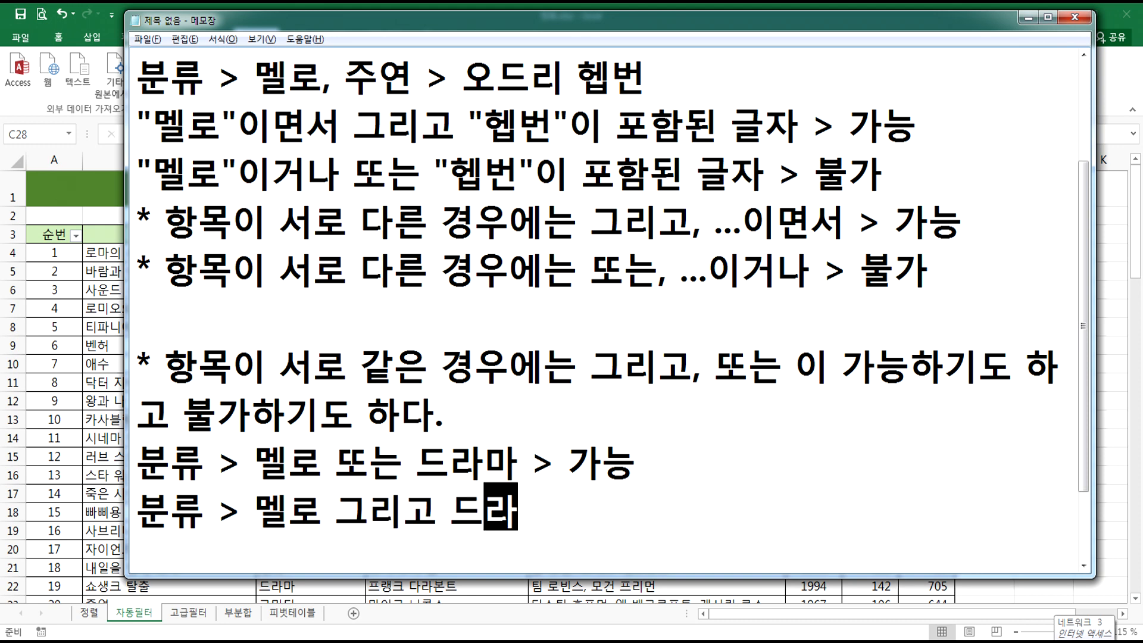
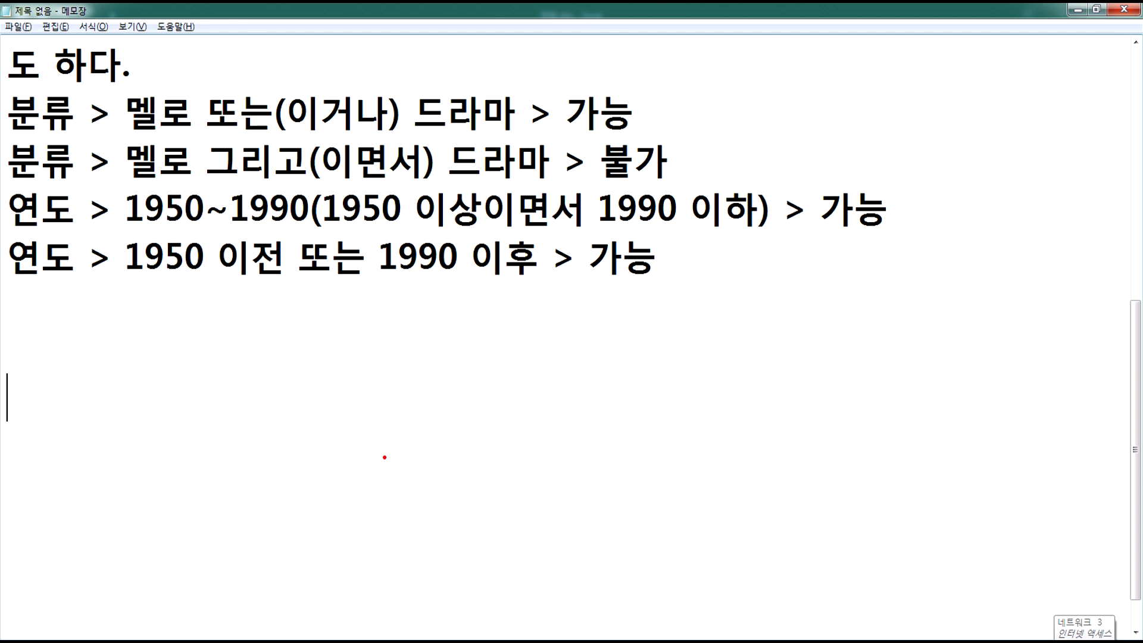
# - Draw a red number line below the 연도 notes with two tick marks labelled 50 and 90
pyautogui.moveTo(72, 380); pyautogui.dragTo(828, 367)
pyautogui.moveTo(252, 351)
pyautogui.mouseDown()
pyautogui.moveTo(253, 456)
pyautogui.moveTo(266, 425)
pyautogui.moveTo(235, 461)
pyautogui.mouseUp()
pyautogui.moveTo(604, 358); pyautogui.dragTo(582, 468)
pyautogui.moveTo(618, 436); pyautogui.dragTo(619, 438)
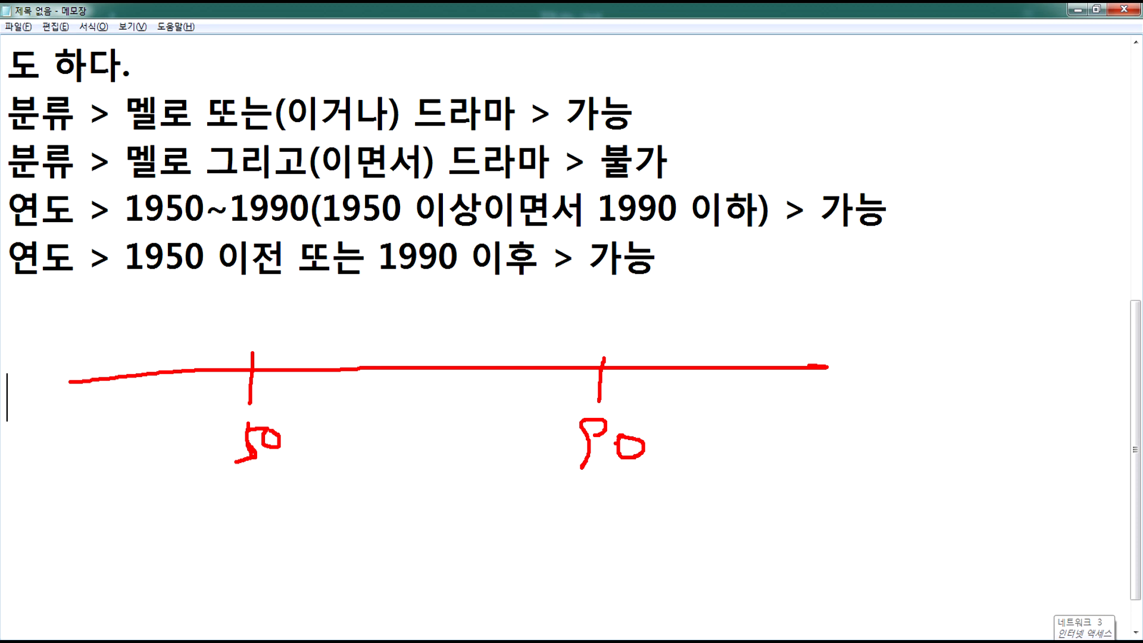
# - Draw blue range arrows rightward from 50 and leftward from 90, hatch their overlap, and link the 1950~1990 note to the diagram
pyautogui.moveTo(248, 369)
pyautogui.mouseDown()
pyautogui.moveTo(256, 345)
pyautogui.moveTo(476, 316)
pyautogui.moveTo(721, 314)
pyautogui.moveTo(686, 342)
pyautogui.mouseUp()
pyautogui.moveTo(609, 358)
pyautogui.mouseDown()
pyautogui.moveTo(341, 275)
pyautogui.moveTo(170, 275)
pyautogui.mouseUp()
pyautogui.moveTo(190, 256)
pyautogui.mouseDown()
pyautogui.moveTo(158, 275)
pyautogui.moveTo(234, 296)
pyautogui.mouseUp()
pyautogui.moveTo(318, 273); pyautogui.dragTo(269, 355)
pyautogui.moveTo(398, 282); pyautogui.dragTo(328, 353)
pyautogui.moveTo(470, 286); pyautogui.dragTo(389, 351)
pyautogui.moveTo(511, 275); pyautogui.dragTo(449, 333)
pyautogui.moveTo(559, 284); pyautogui.dragTo(509, 344)
pyautogui.moveTo(584, 304); pyautogui.dragTo(559, 341)
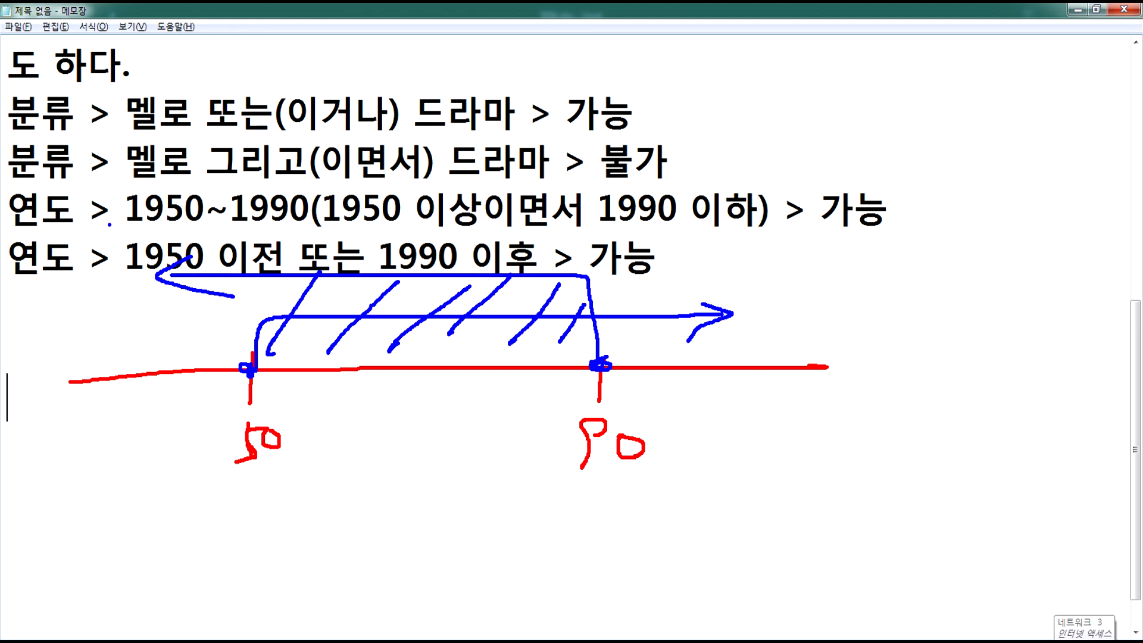
pyautogui.moveTo(808, 204)
pyautogui.mouseDown()
pyautogui.moveTo(846, 235)
pyautogui.moveTo(752, 331)
pyautogui.moveTo(807, 343)
pyautogui.mouseUp()
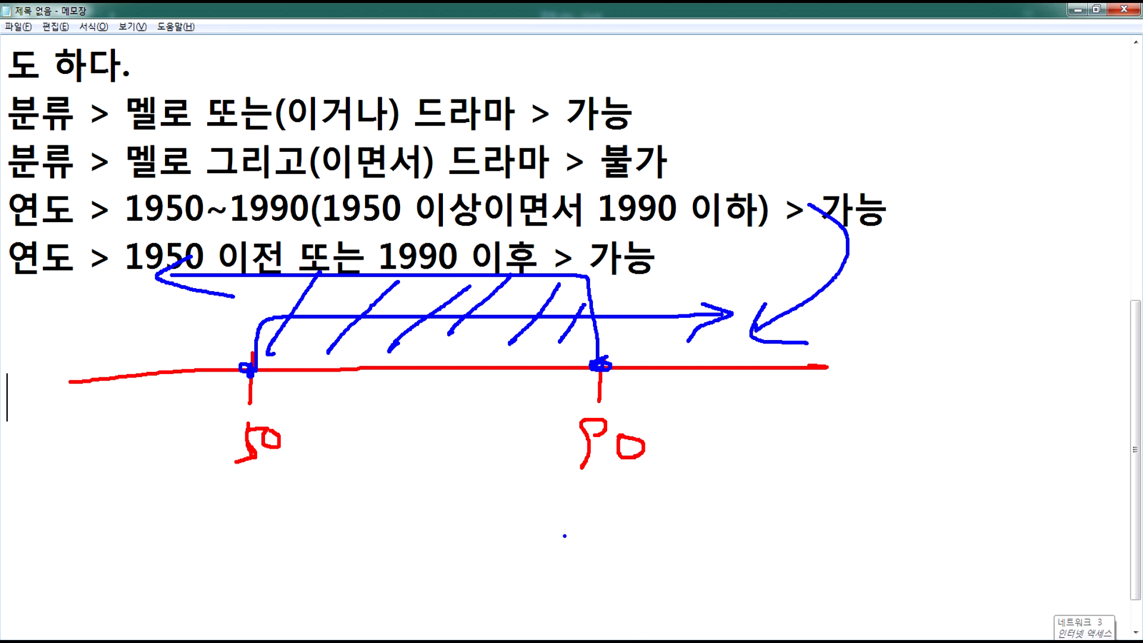
# - Draw a second number line in blue below the first, with tick marks labelled 50 and 90
pyautogui.moveTo(557, 529); pyautogui.dragTo(1125, 515)
pyautogui.moveTo(709, 512)
pyautogui.mouseDown()
pyautogui.moveTo(709, 602)
pyautogui.moveTo(695, 608)
pyautogui.mouseUp()
pyautogui.moveTo(699, 573)
pyautogui.mouseDown()
pyautogui.moveTo(738, 574)
pyautogui.moveTo(731, 600)
pyautogui.mouseUp()
pyautogui.moveTo(989, 513); pyautogui.dragTo(990, 543)
pyautogui.moveTo(992, 565)
pyautogui.mouseDown()
pyautogui.moveTo(976, 556)
pyautogui.moveTo(969, 607)
pyautogui.mouseUp()
pyautogui.moveTo(1030, 564); pyautogui.dragTo(1033, 566)
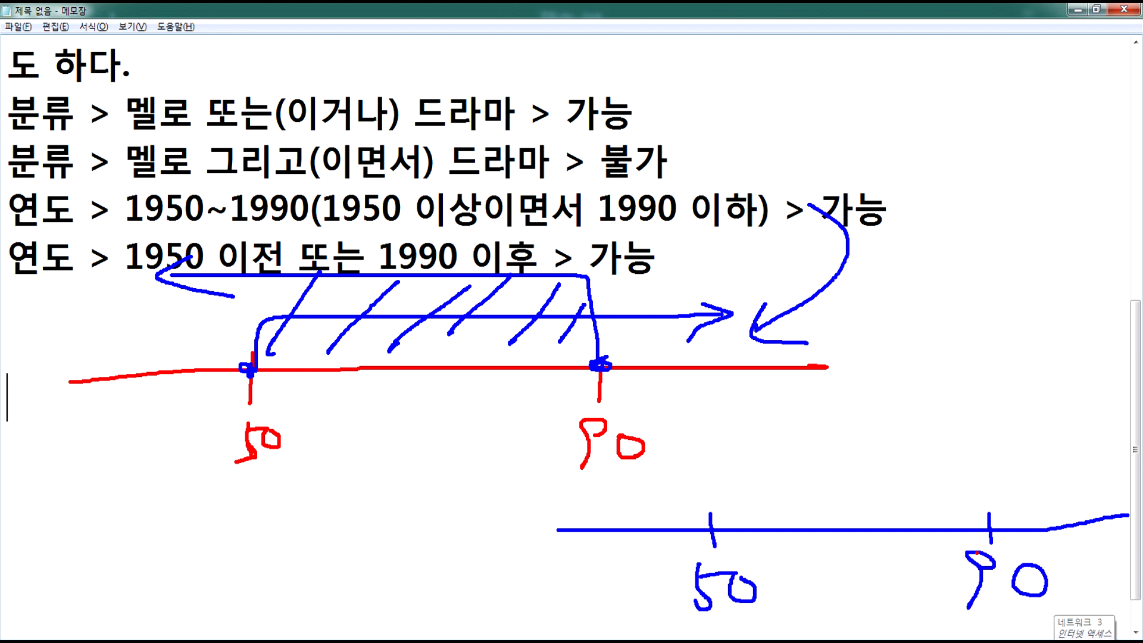
# - Draw red arrows outward from 50 and 90 on the second number line, hatch both ranges, and link the 이전 또는 이후 note to it
pyautogui.moveTo(703, 533)
pyautogui.mouseDown()
pyautogui.moveTo(703, 488)
pyautogui.moveTo(465, 479)
pyautogui.mouseUp()
pyautogui.moveTo(464, 480); pyautogui.dragTo(510, 503)
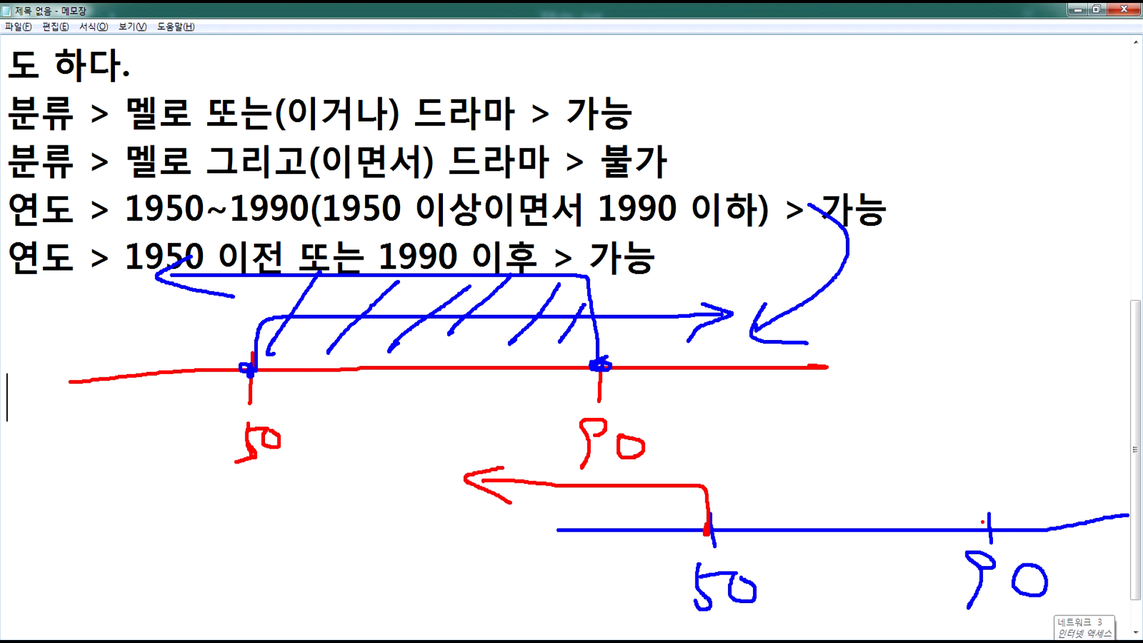
pyautogui.moveTo(994, 533)
pyautogui.mouseDown()
pyautogui.moveTo(980, 523)
pyautogui.moveTo(1134, 474)
pyautogui.mouseUp()
pyautogui.moveTo(1101, 466); pyautogui.dragTo(1020, 517)
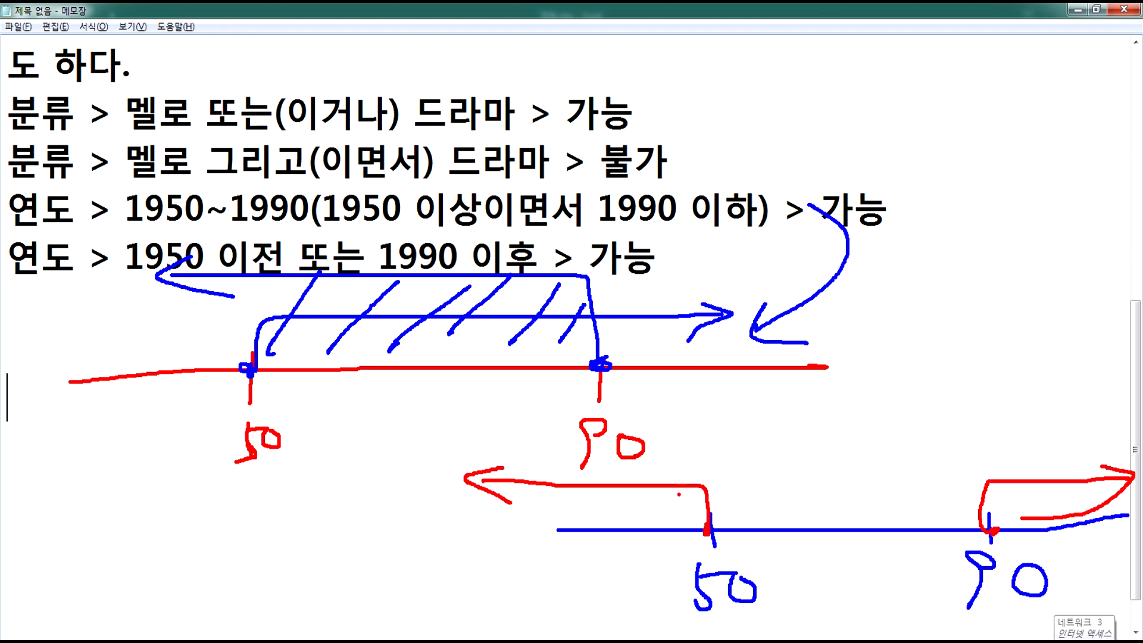
pyautogui.moveTo(601, 476)
pyautogui.mouseDown()
pyautogui.moveTo(554, 514)
pyautogui.moveTo(595, 511)
pyautogui.mouseUp()
pyautogui.moveTo(660, 480); pyautogui.dragTo(644, 509)
pyautogui.moveTo(679, 488); pyautogui.dragTo(663, 527)
pyautogui.moveTo(1037, 470); pyautogui.dragTo(1019, 513)
pyautogui.moveTo(1075, 460); pyautogui.dragTo(1059, 515)
pyautogui.moveTo(1090, 482); pyautogui.dragTo(1081, 511)
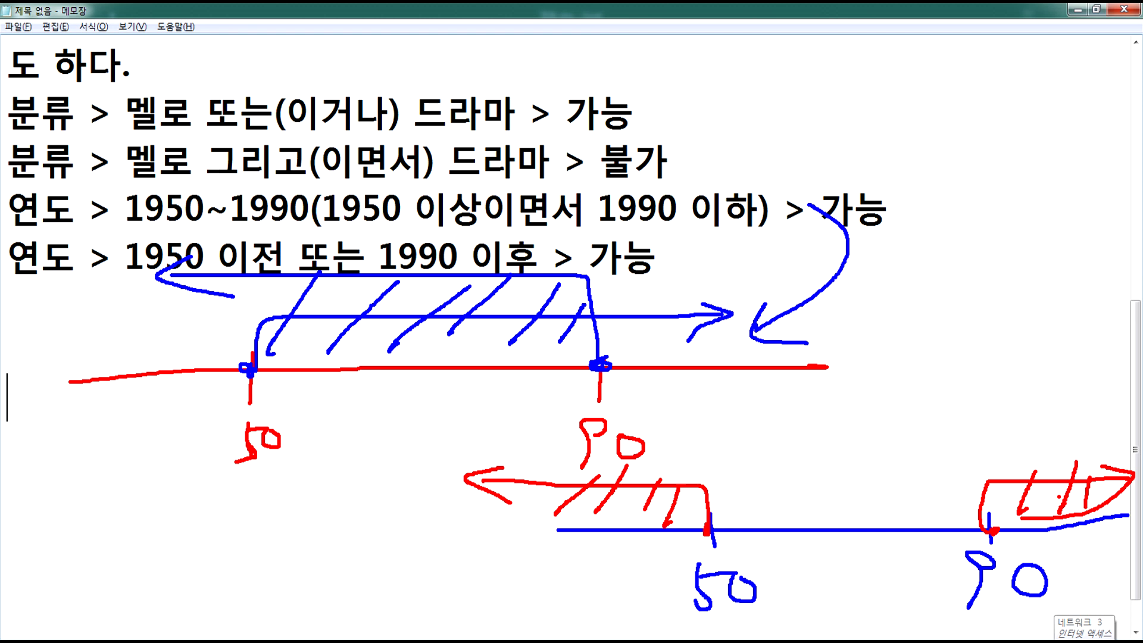
pyautogui.moveTo(682, 254)
pyautogui.mouseDown()
pyautogui.moveTo(985, 362)
pyautogui.moveTo(1008, 423)
pyautogui.moveTo(1020, 391)
pyautogui.mouseUp()
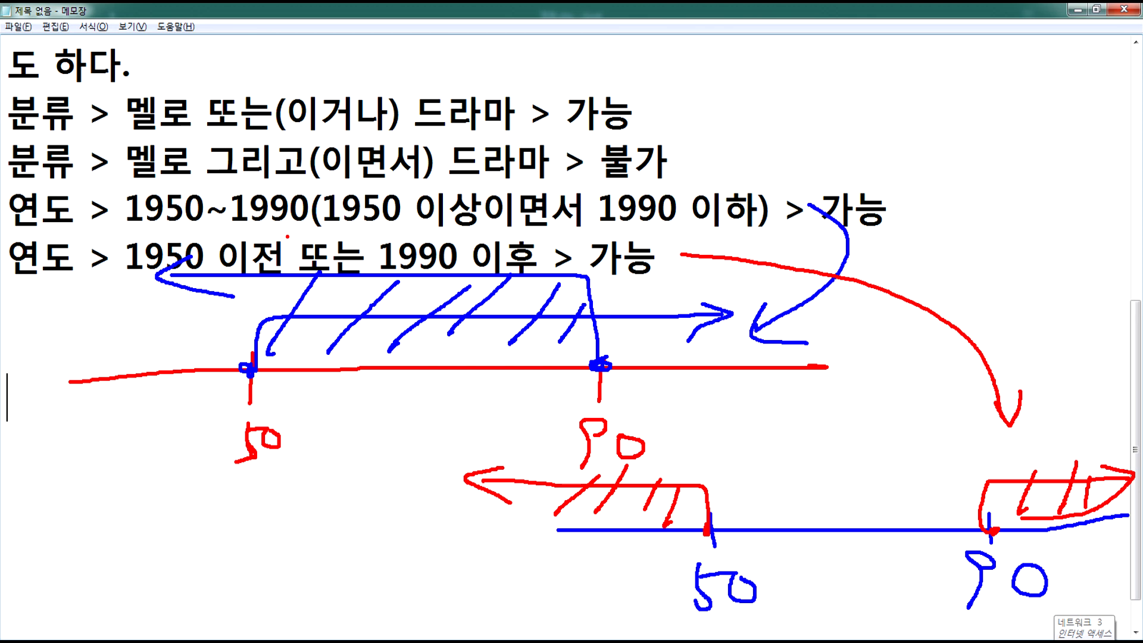
# - Clear the drawings and highlight the two conditions in the "멜로"이거나 또는 "헵번" note
pyautogui.press('Escape')
pyautogui.scroll(3, 415, 485)
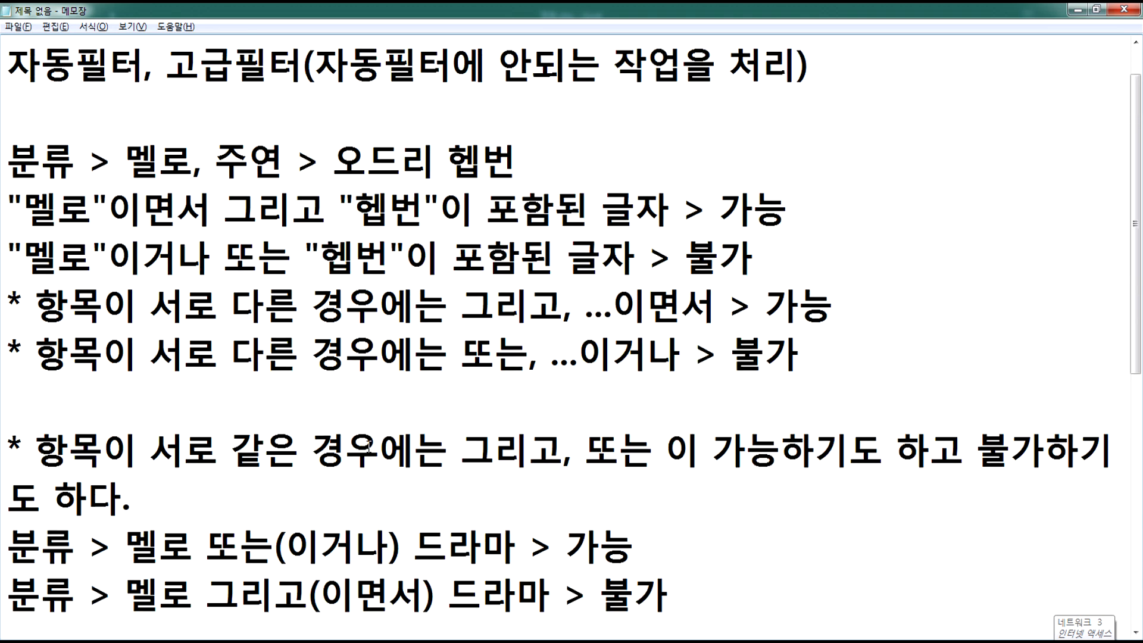
pyautogui.moveTo(91, 259); pyautogui.dragTo(212, 257)
pyautogui.moveTo(319, 257); pyautogui.dragTo(597, 256)
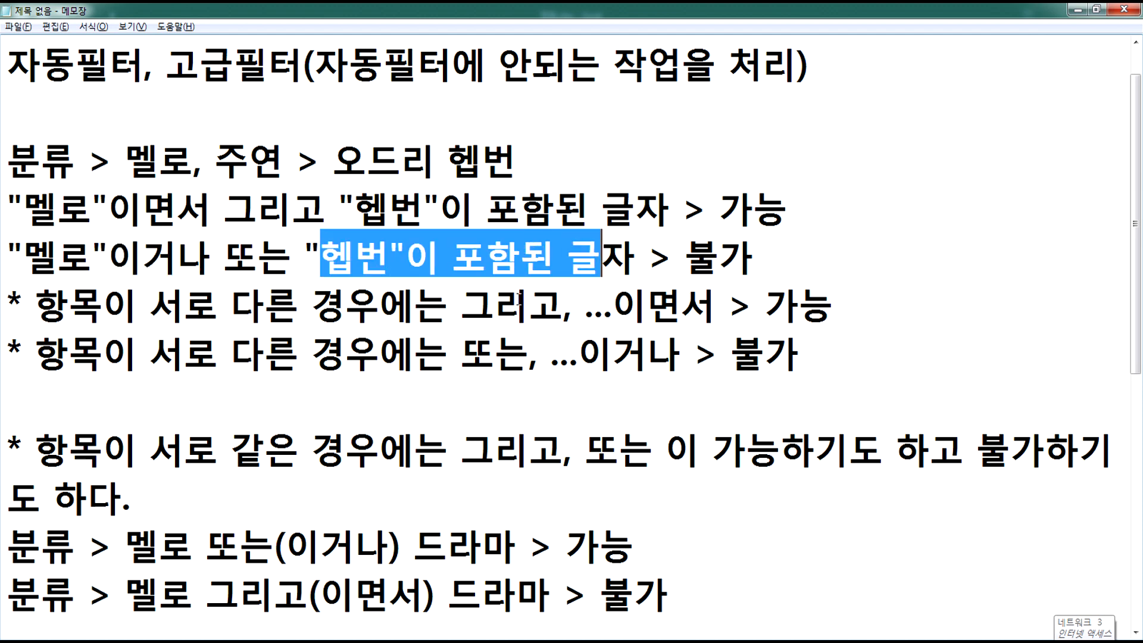
# - Switch to the Excel movie list and start a 해당 범위 number filter on the 연도 column with a lower limit of 1950
pyautogui.hotkey('alt', 'Tab')
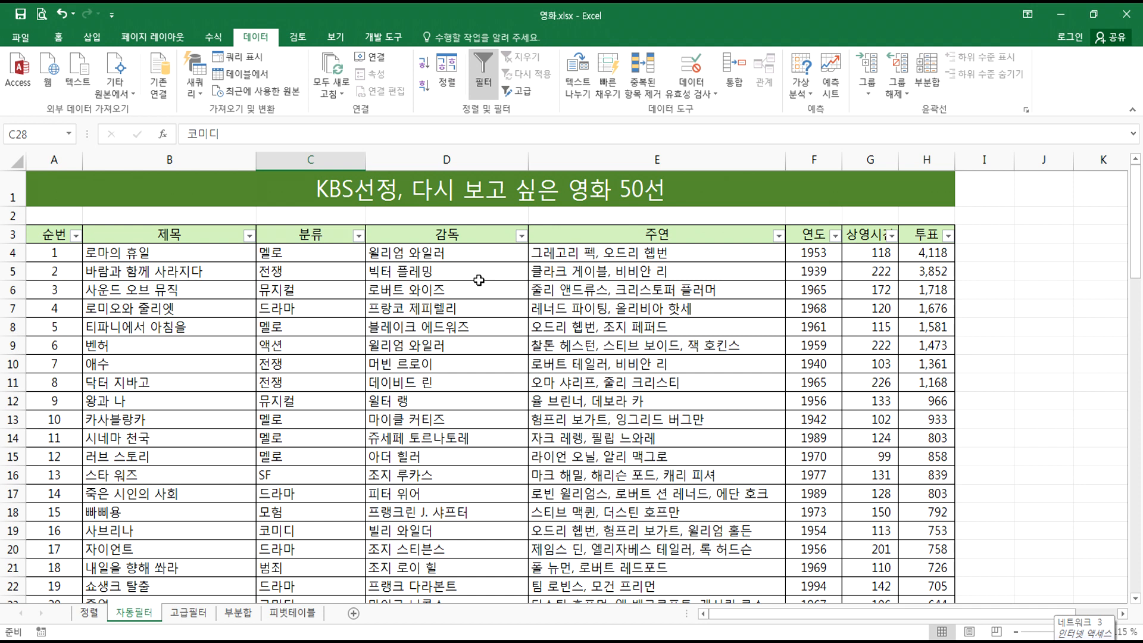
pyautogui.click(510, 288)
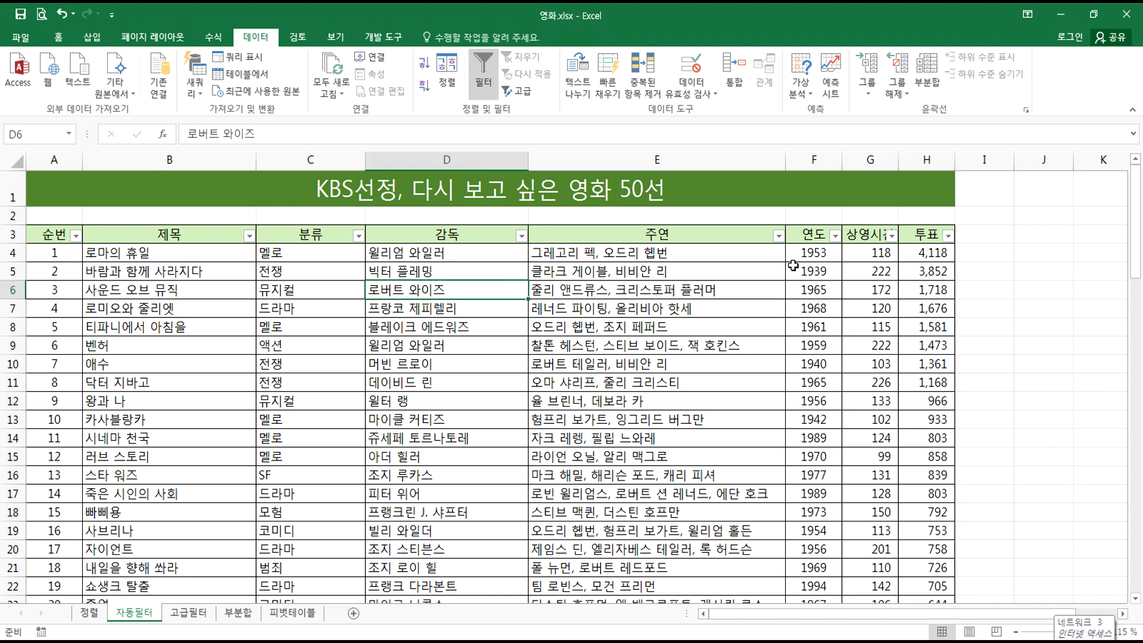
pyautogui.click(835, 236)
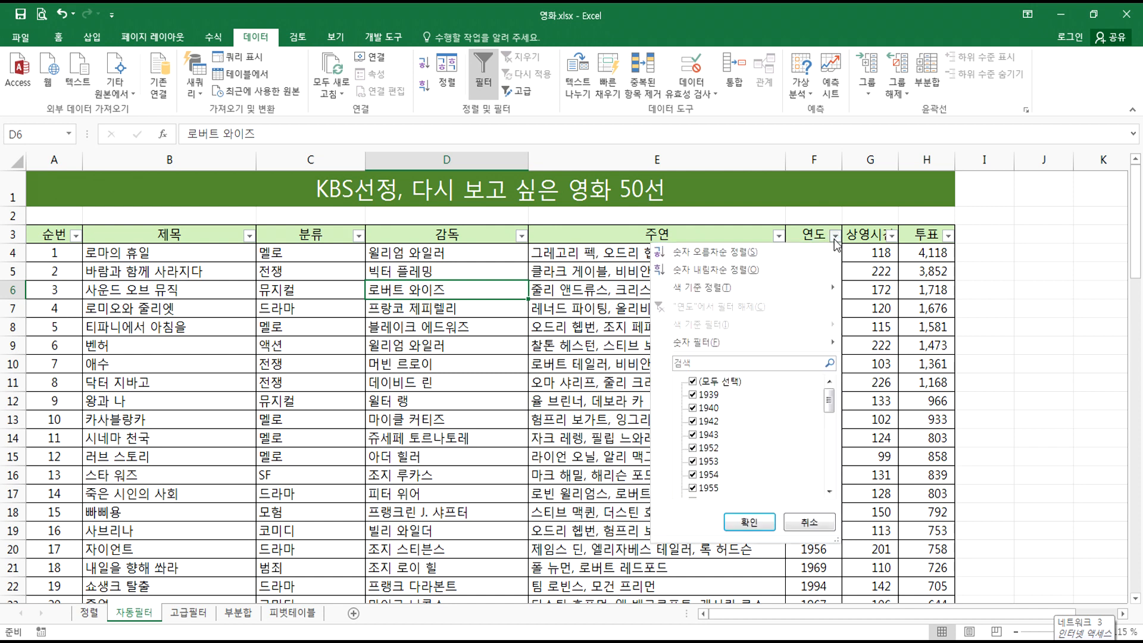
pyautogui.scroll(-3, 819, 434)
pyautogui.scroll(3, 824, 434)
pyautogui.moveTo(744, 343)
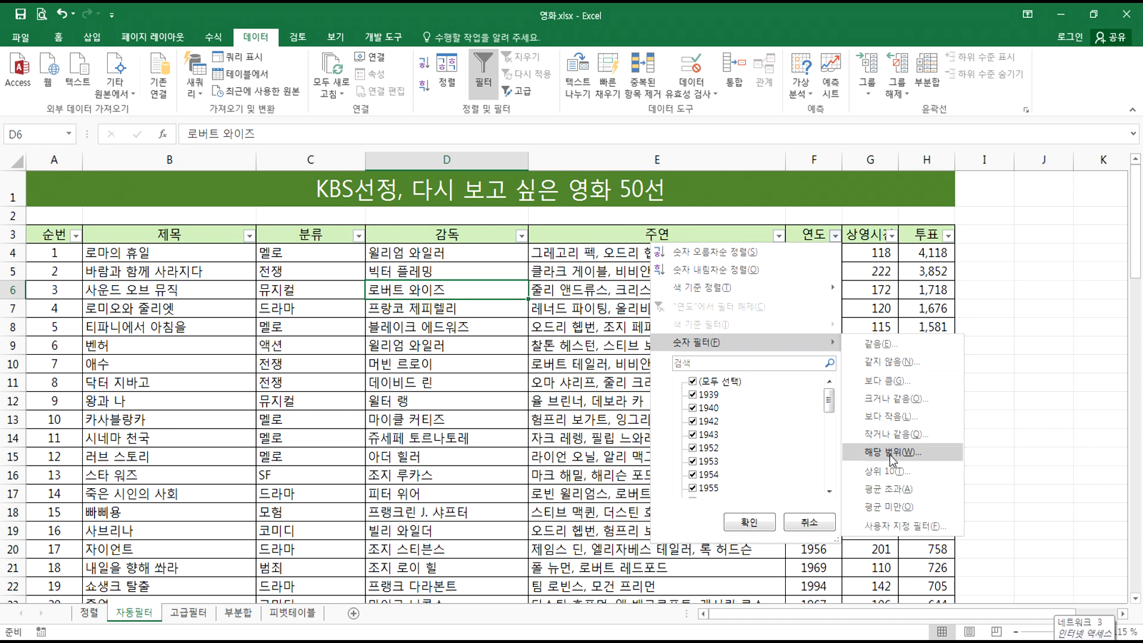
pyautogui.click(890, 453)
pyautogui.write('19')
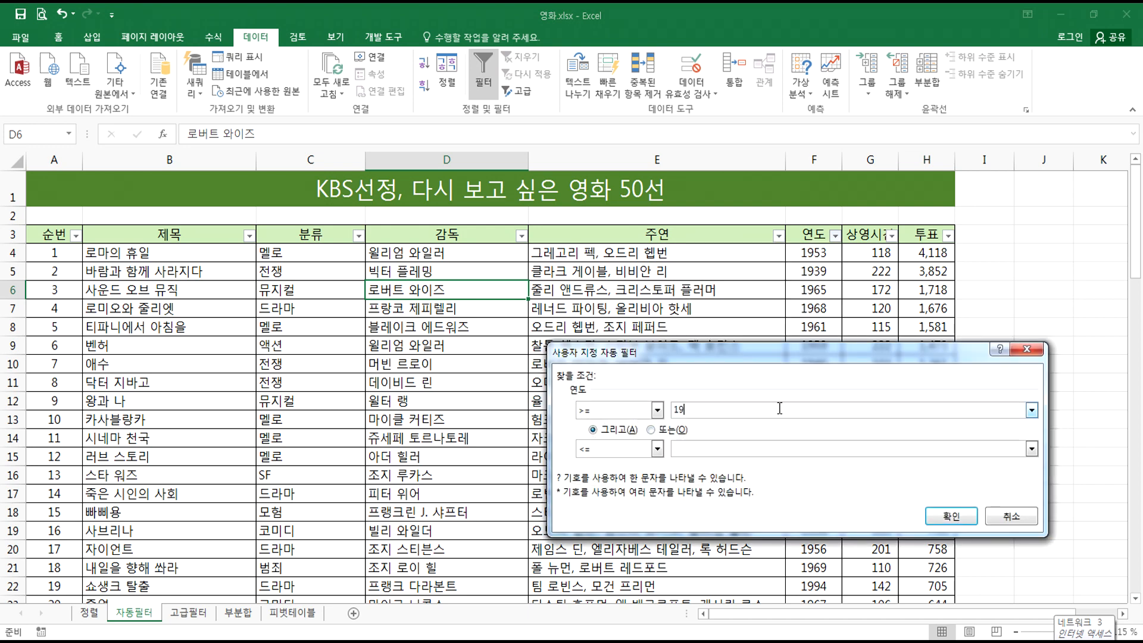
# - Set the 연도 filter's upper limit to 1990, compare it with the 연도 notes, then apply it and review the filtered list
pyautogui.press('Tab')
pyautogui.press('Tab')
pyautogui.press('Tab')
pyautogui.write('1990')
pyautogui.hotkey('alt', 'Tab')
pyautogui.scroll(-4, 434, 484)
pyautogui.click(364, 270)
pyautogui.hotkey('alt', 'Tab')
pyautogui.click(950, 516)
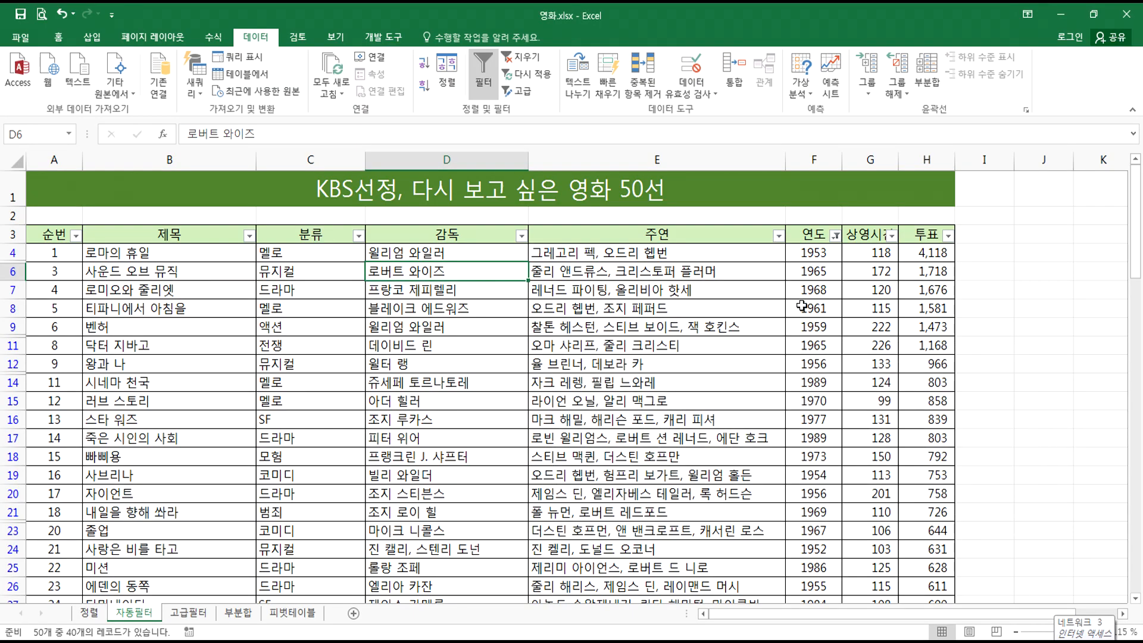
pyautogui.scroll(-7, 867, 473)
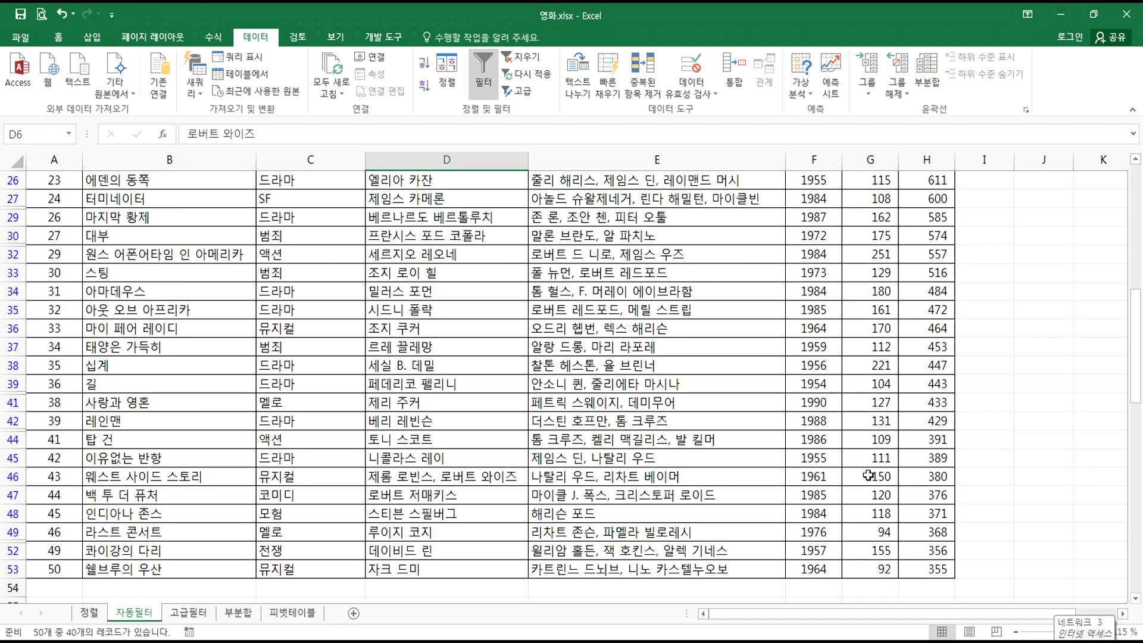
pyautogui.scroll(3, 833, 416)
pyautogui.scroll(5, 814, 279)
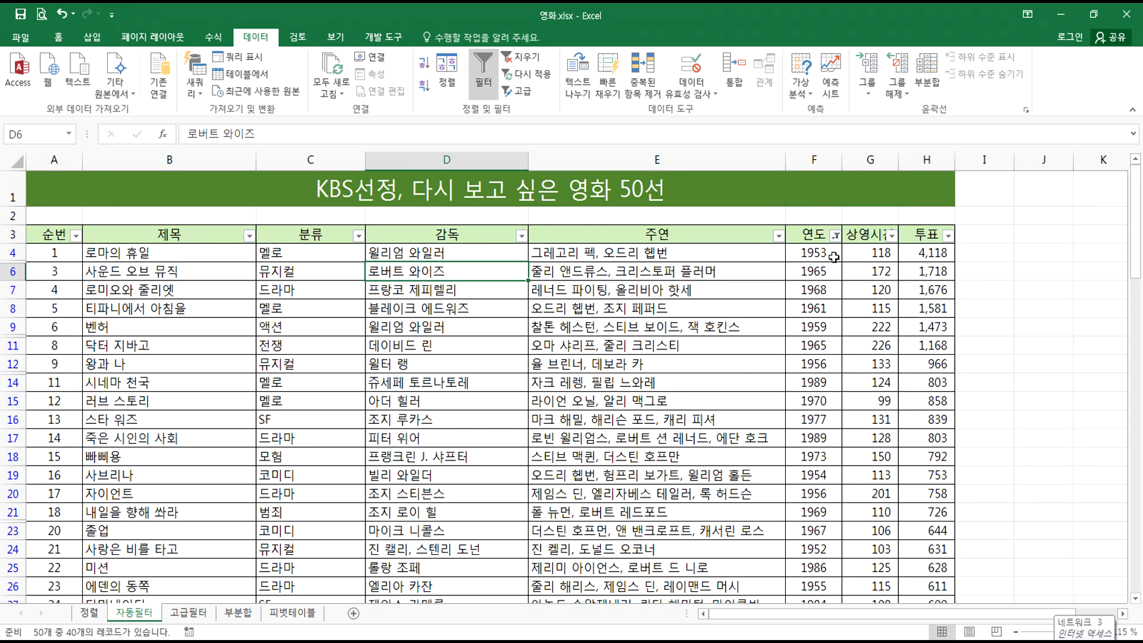
# - Change the 연도 column's custom filter to 1950 or earlier (<=) or (또는) 1990 or later (>=), and apply it
pyautogui.click(835, 236)
pyautogui.moveTo(812, 343)
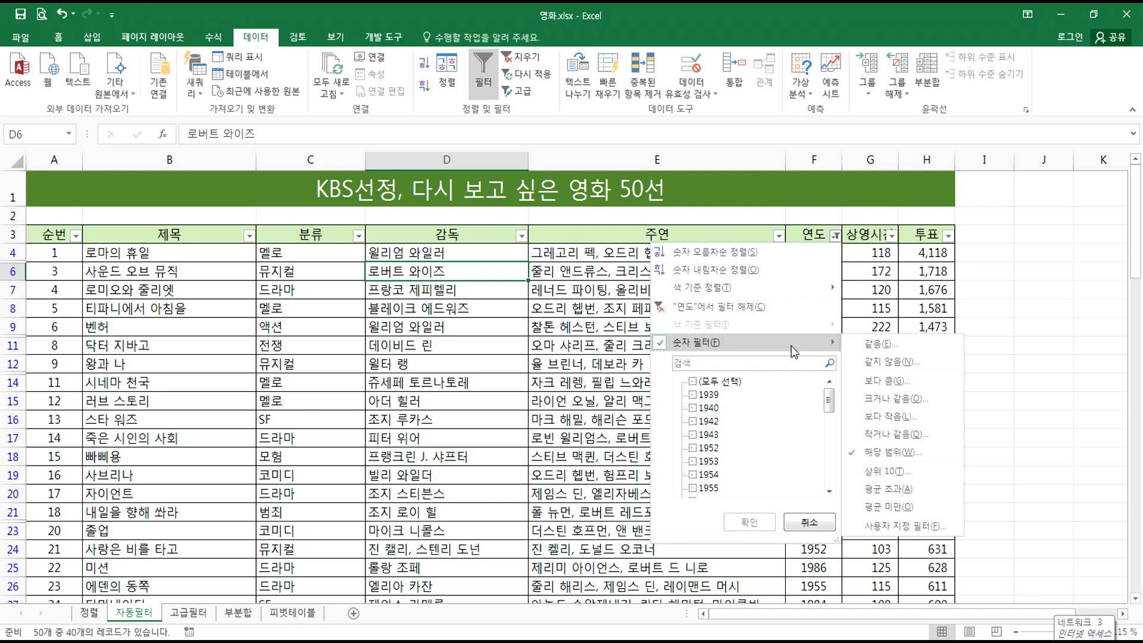
pyautogui.click(884, 448)
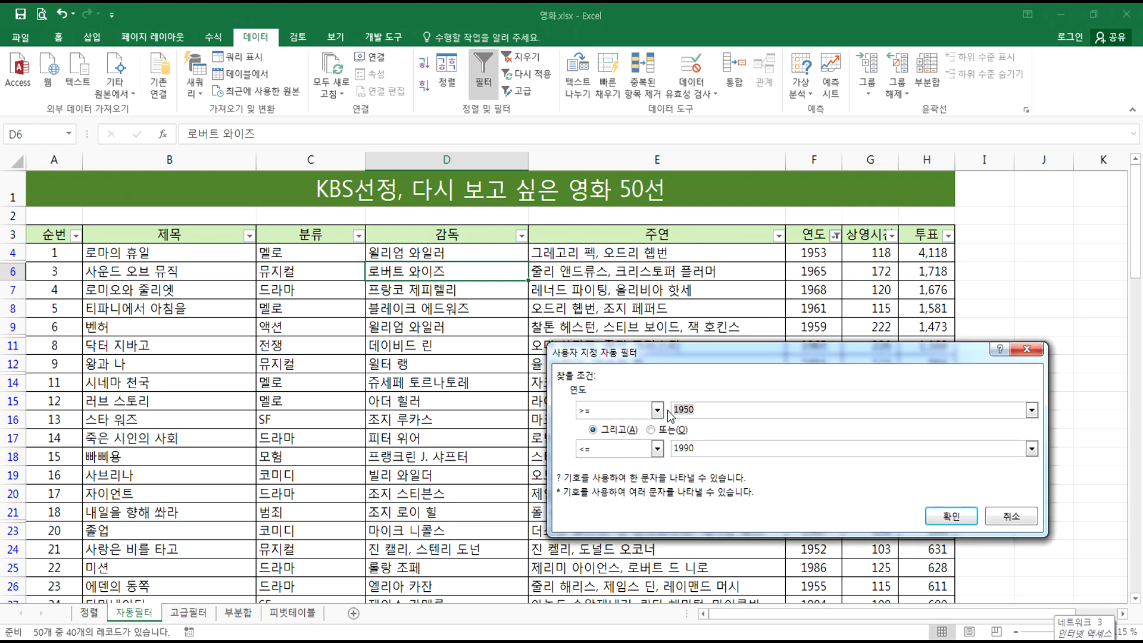
pyautogui.click(657, 410)
pyautogui.scroll(-1, 625, 458)
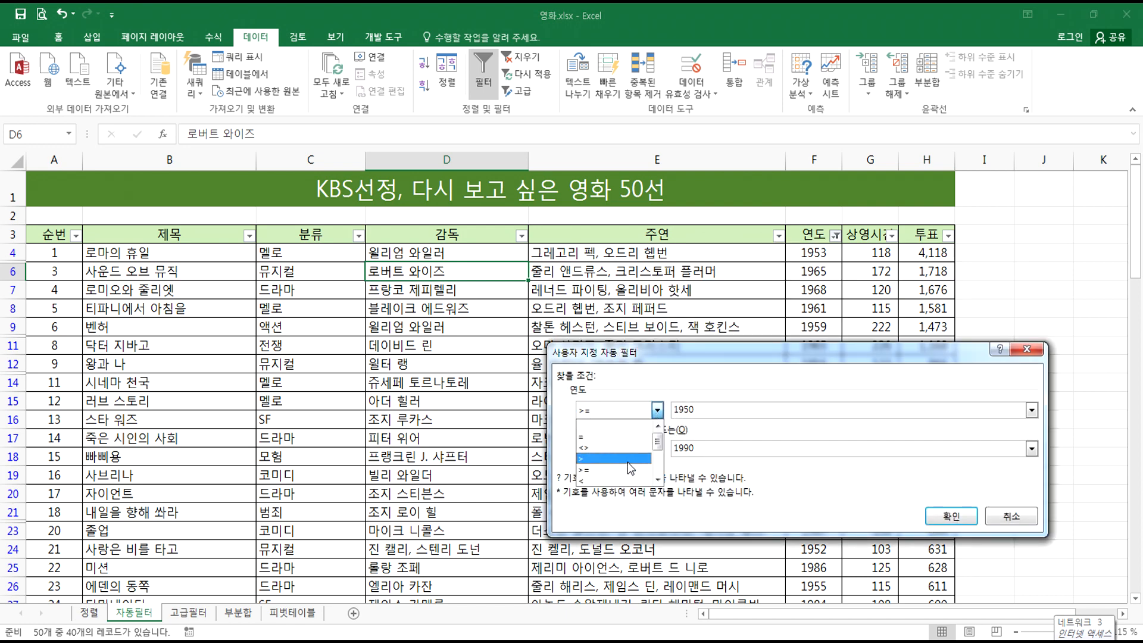
pyautogui.click(627, 470)
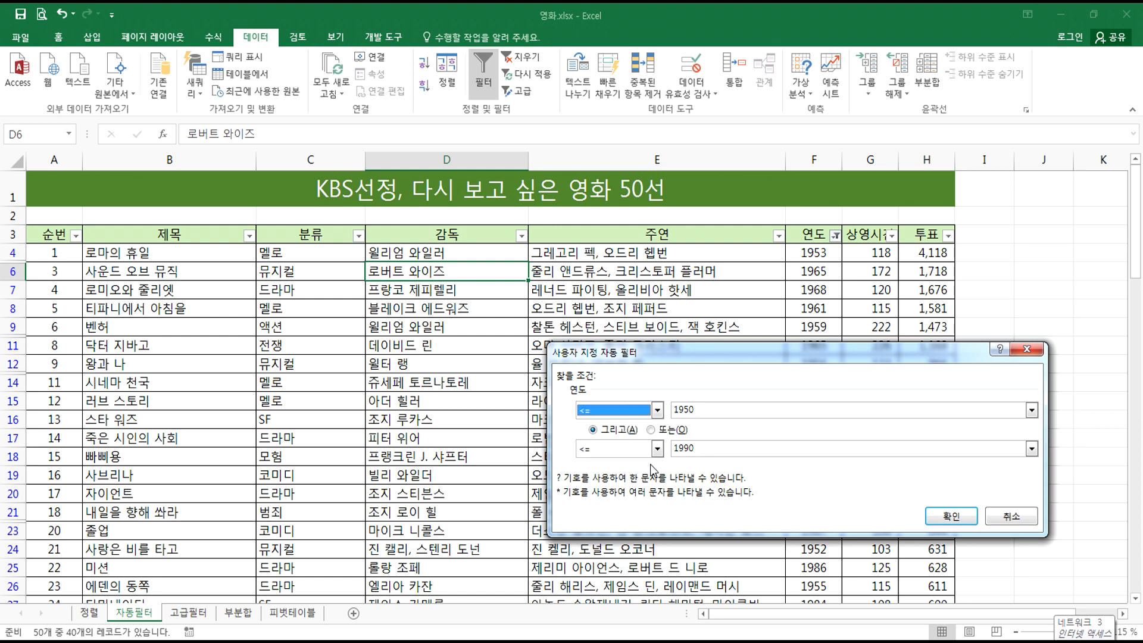
pyautogui.click(651, 429)
pyautogui.click(657, 449)
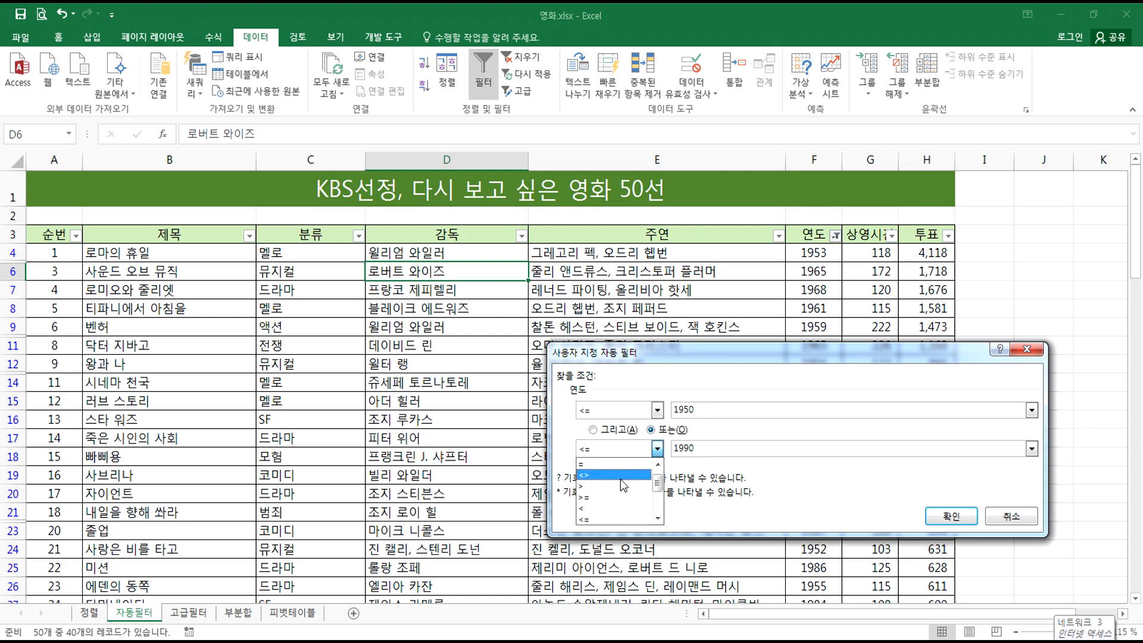
pyautogui.click(607, 498)
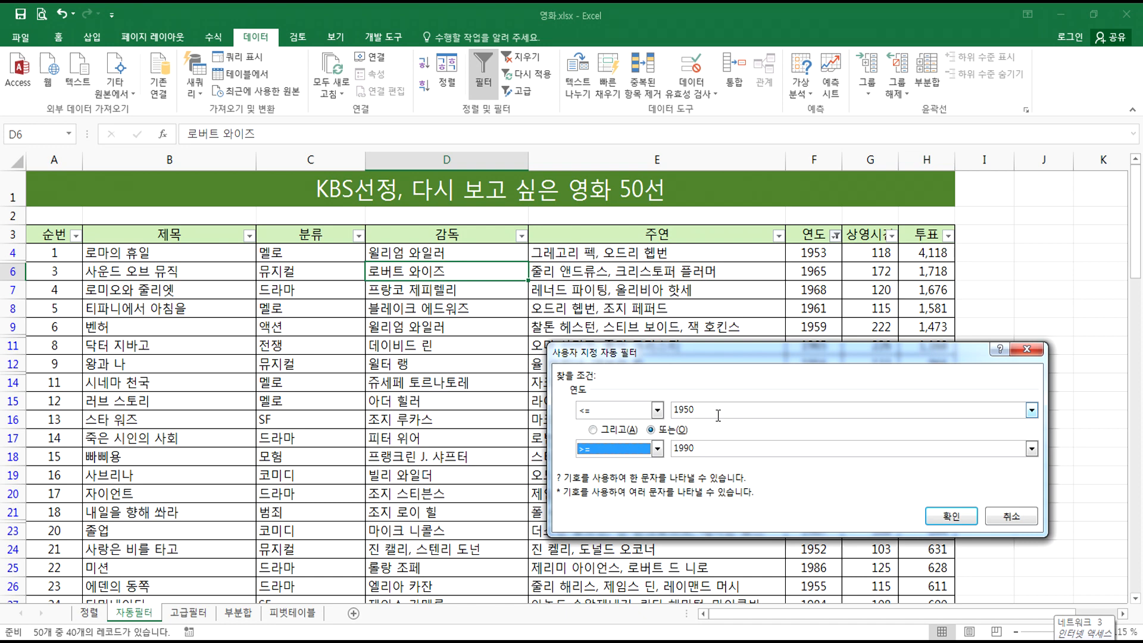
pyautogui.click(951, 516)
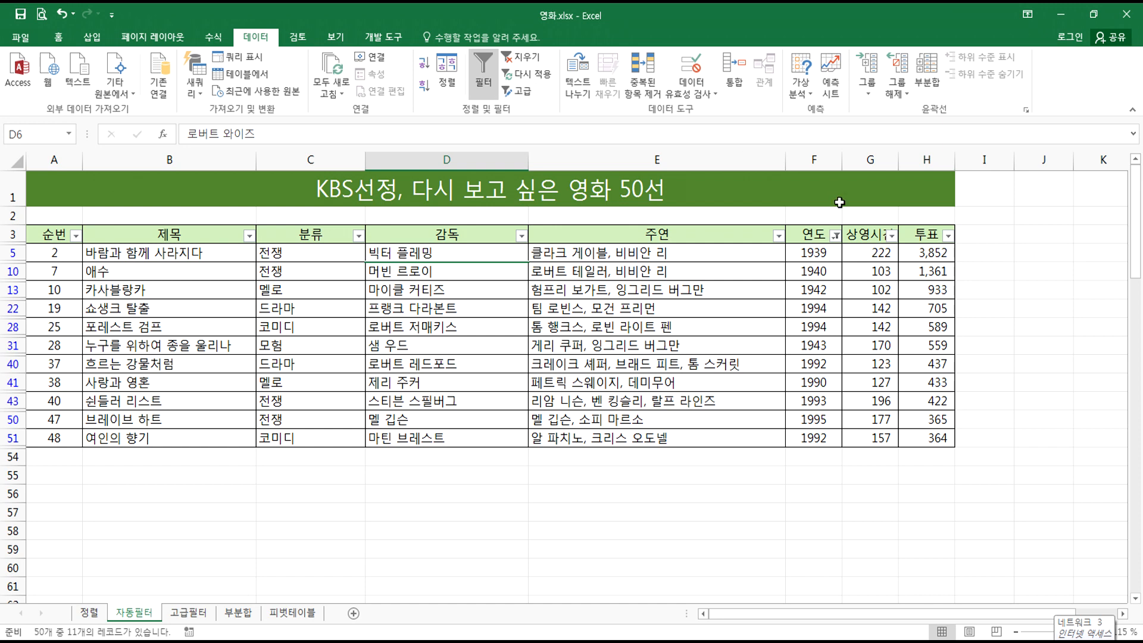
# - Review the 연도 column's 해당 범위 condition, close it without changes, and return to the filtered list
pyautogui.click(835, 236)
pyautogui.moveTo(774, 344)
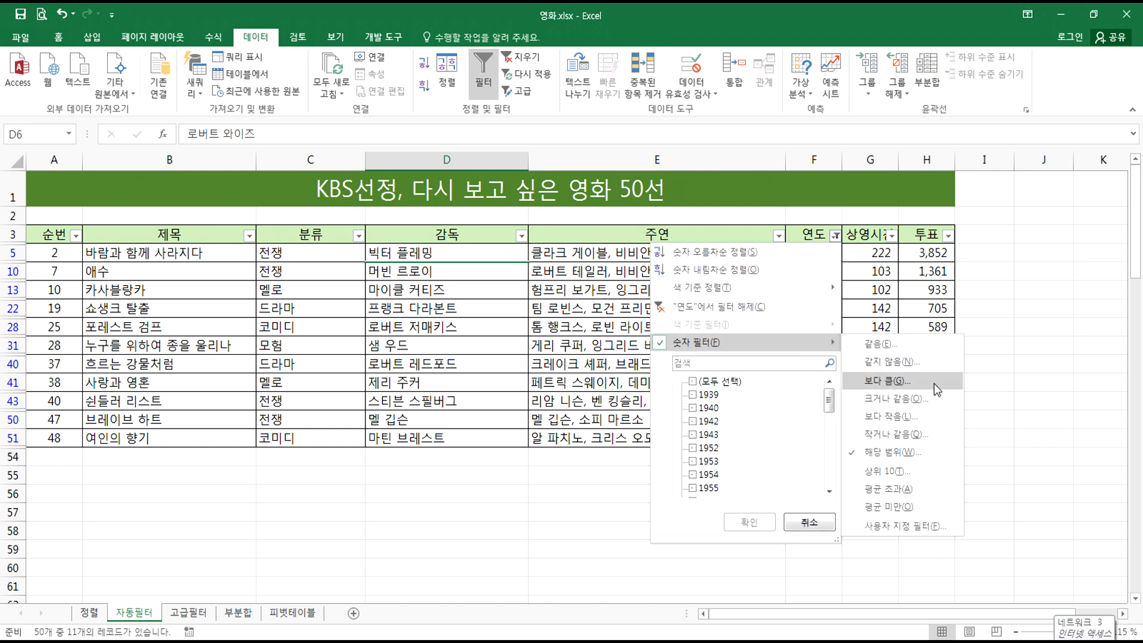
pyautogui.click(893, 452)
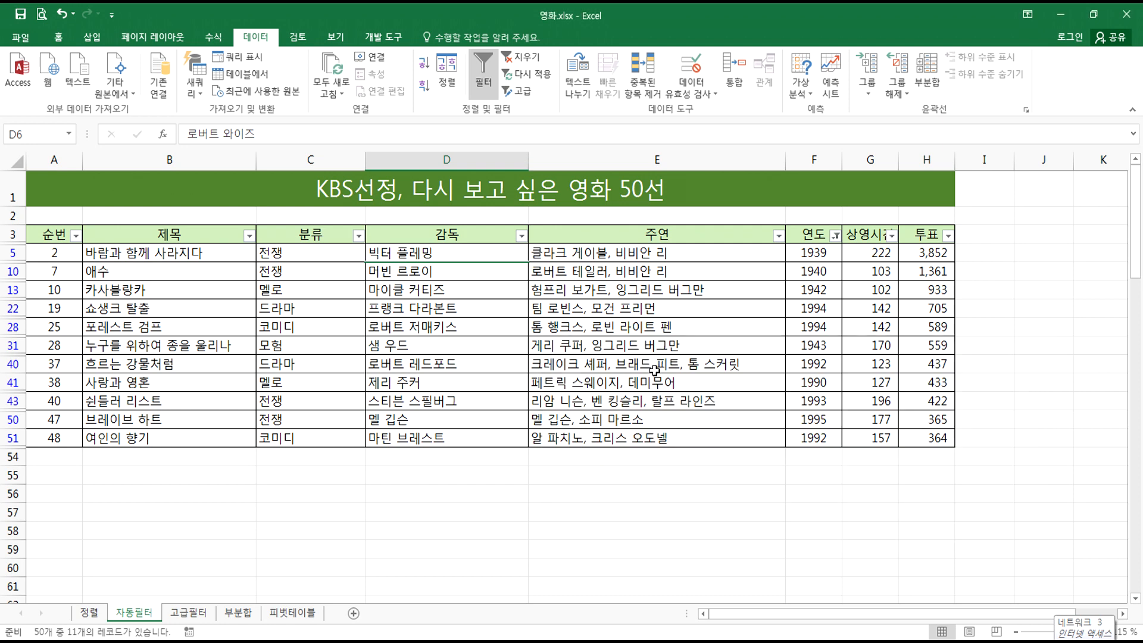
pyautogui.click(654, 369)
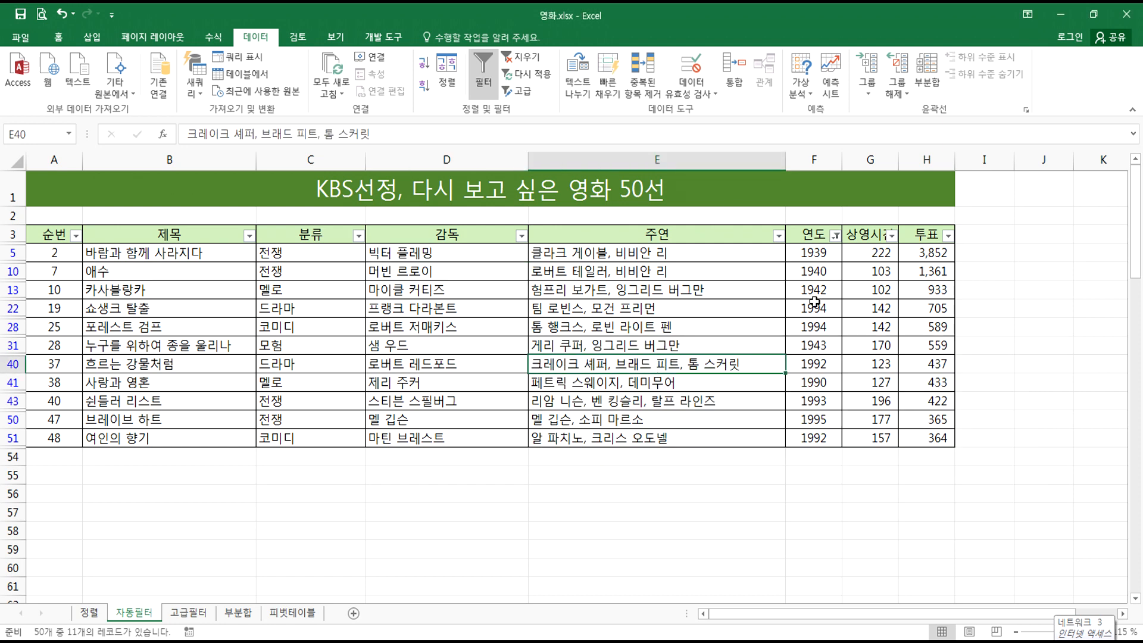
# - Draw a red number line below the filtered list with two boundary marks and arrows pointing outward from them
pyautogui.moveTo(538, 482); pyautogui.dragTo(957, 474)
pyautogui.moveTo(865, 505)
pyautogui.mouseDown()
pyautogui.moveTo(1047, 399)
pyautogui.moveTo(983, 461)
pyautogui.mouseUp()
pyautogui.moveTo(644, 522)
pyautogui.mouseDown()
pyautogui.moveTo(492, 418)
pyautogui.moveTo(458, 420)
pyautogui.mouseUp()
pyautogui.moveTo(524, 384); pyautogui.dragTo(556, 428)
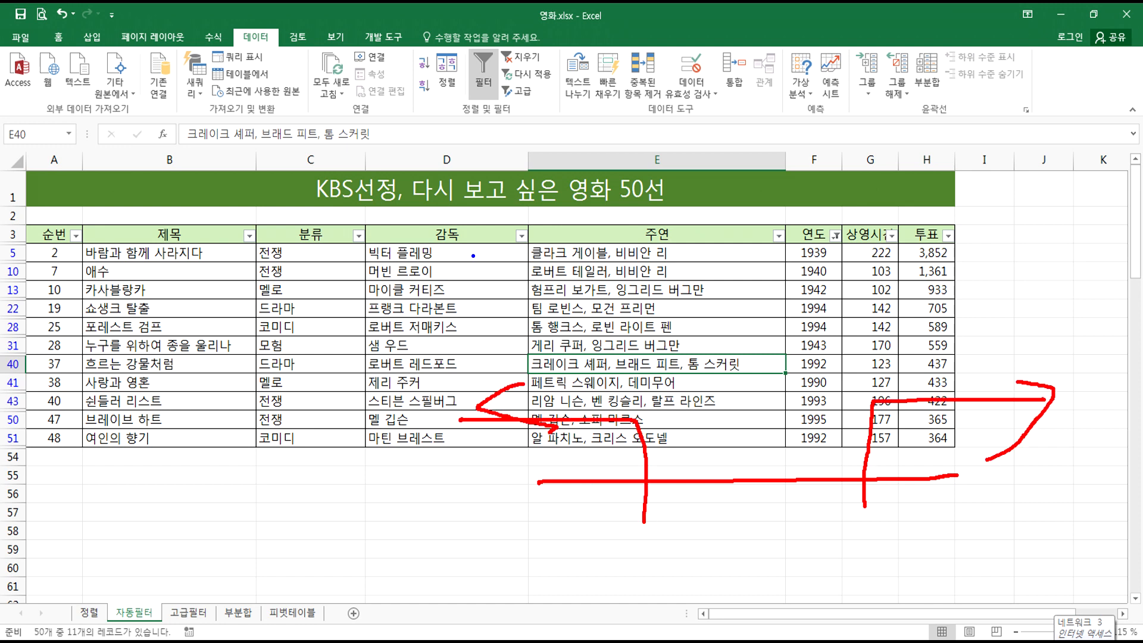
# - Draw a blue number line across the top of the list with inward, overlapping arrows and hatch the range between its boundaries
pyautogui.moveTo(464, 256); pyautogui.dragTo(1016, 250)
pyautogui.moveTo(587, 236)
pyautogui.mouseDown()
pyautogui.moveTo(591, 269)
pyautogui.moveTo(896, 154)
pyautogui.moveTo(940, 182)
pyautogui.moveTo(923, 211)
pyautogui.mouseUp()
pyautogui.moveTo(886, 250)
pyautogui.mouseDown()
pyautogui.moveTo(836, 275)
pyautogui.moveTo(852, 99)
pyautogui.moveTo(482, 99)
pyautogui.moveTo(545, 110)
pyautogui.mouseUp()
pyautogui.moveTo(676, 106); pyautogui.dragTo(616, 210)
pyautogui.moveTo(738, 116)
pyautogui.mouseDown()
pyautogui.moveTo(701, 187)
pyautogui.moveTo(721, 172)
pyautogui.mouseUp()
pyautogui.moveTo(777, 119)
pyautogui.mouseDown()
pyautogui.moveTo(764, 174)
pyautogui.moveTo(789, 186)
pyautogui.mouseUp()
pyautogui.moveTo(827, 156); pyautogui.dragTo(799, 213)
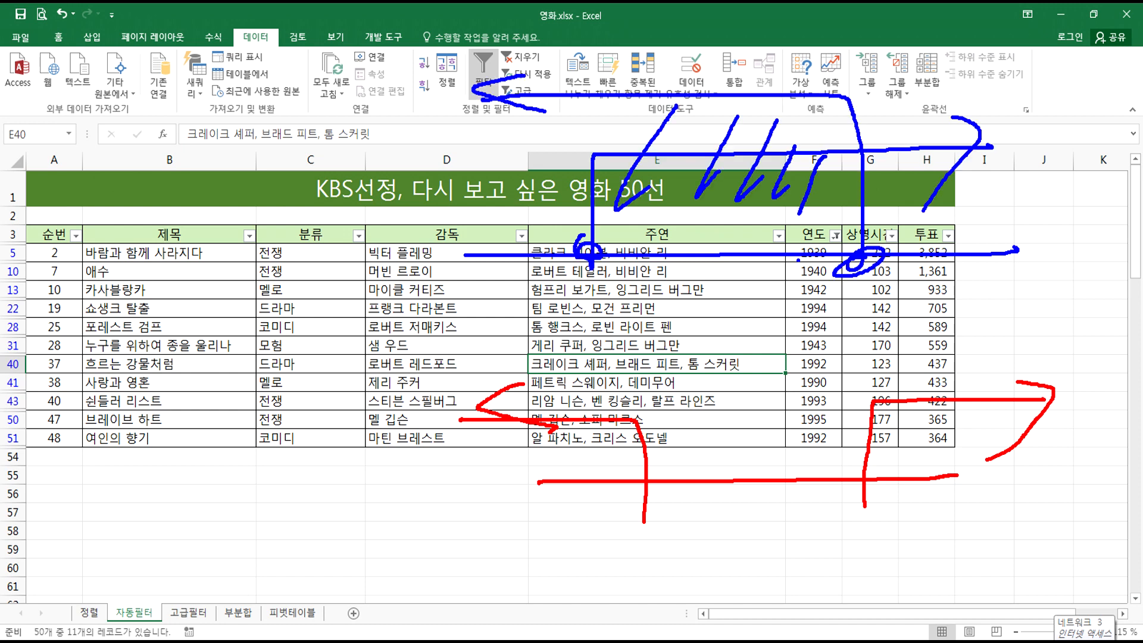
# - Hatch the two outer ranges of the red number line, then clear all the drawings
pyautogui.moveTo(920, 406); pyautogui.dragTo(894, 445)
pyautogui.moveTo(963, 410); pyautogui.dragTo(954, 445)
pyautogui.moveTo(1019, 405); pyautogui.dragTo(958, 476)
pyautogui.moveTo(519, 432); pyautogui.dragTo(493, 471)
pyautogui.moveTo(548, 446); pyautogui.dragTo(544, 462)
pyautogui.moveTo(575, 442)
pyautogui.mouseDown()
pyautogui.moveTo(590, 467)
pyautogui.moveTo(619, 477)
pyautogui.mouseUp()
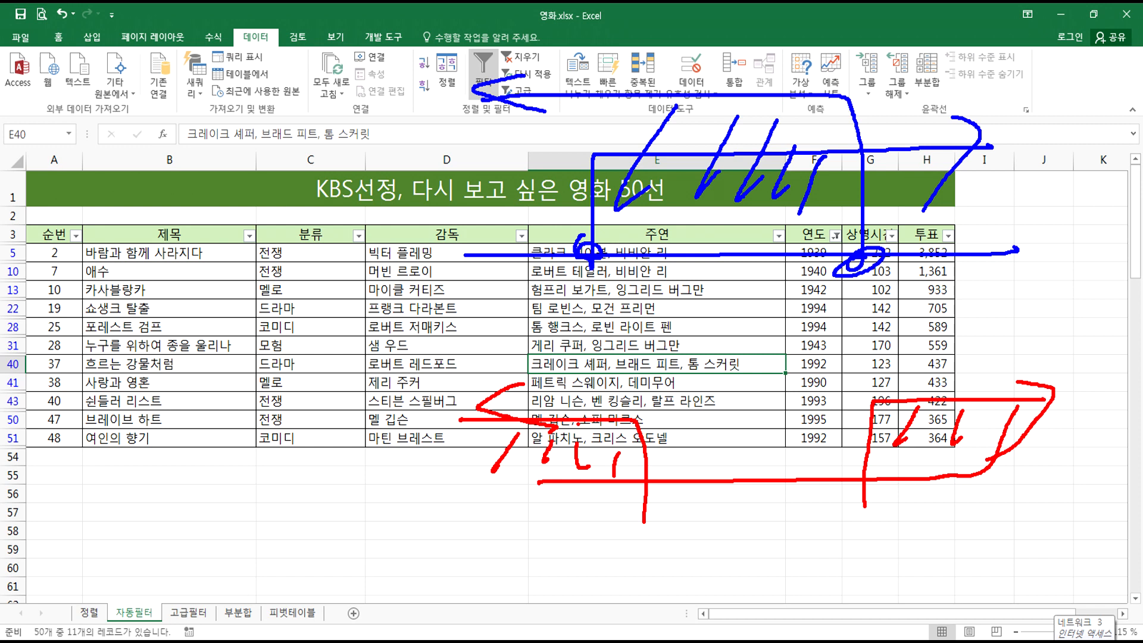
pyautogui.press('Escape')
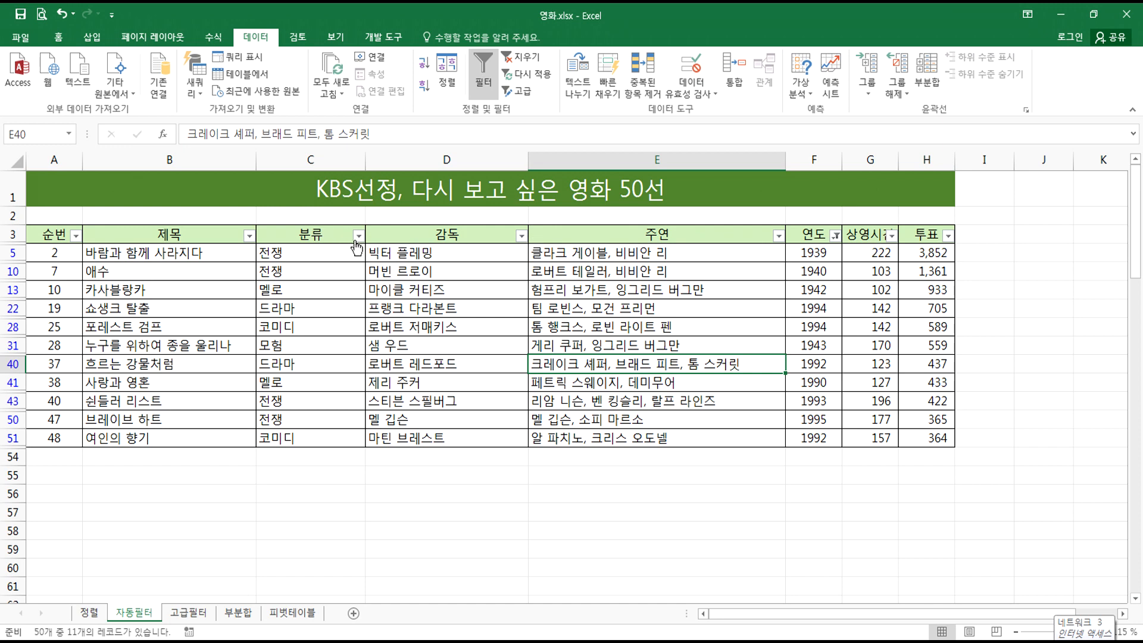
# - Clear the 연도 filter and filter the 분류 column to show only 멜로
pyautogui.click(521, 57)
pyautogui.click(359, 236)
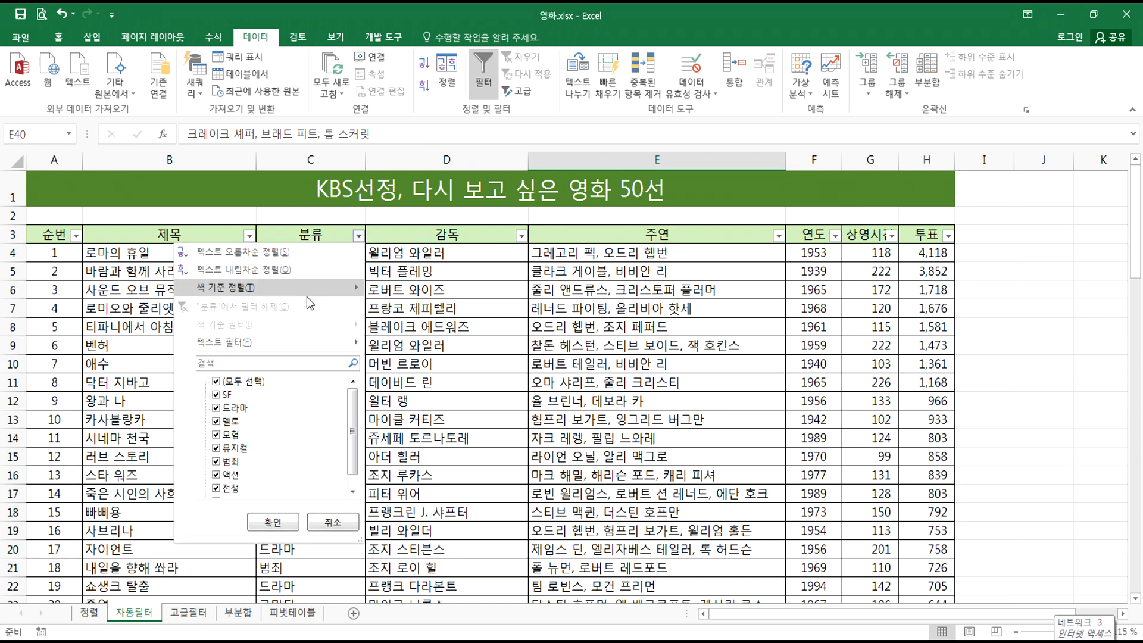
pyautogui.click(216, 381)
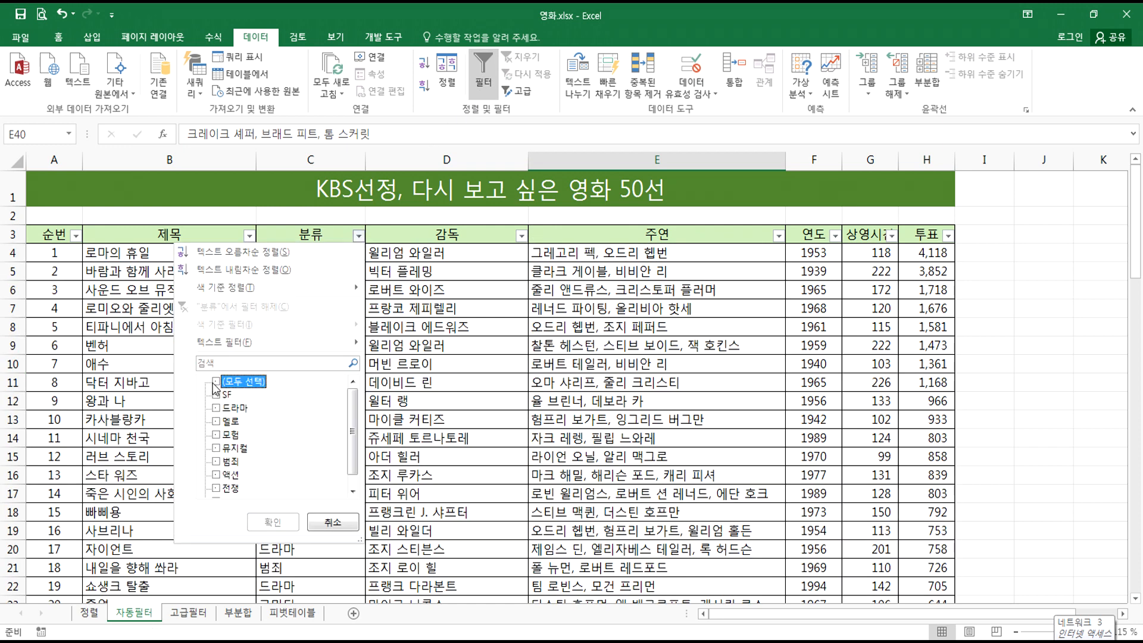
pyautogui.click(216, 434)
pyautogui.click(273, 521)
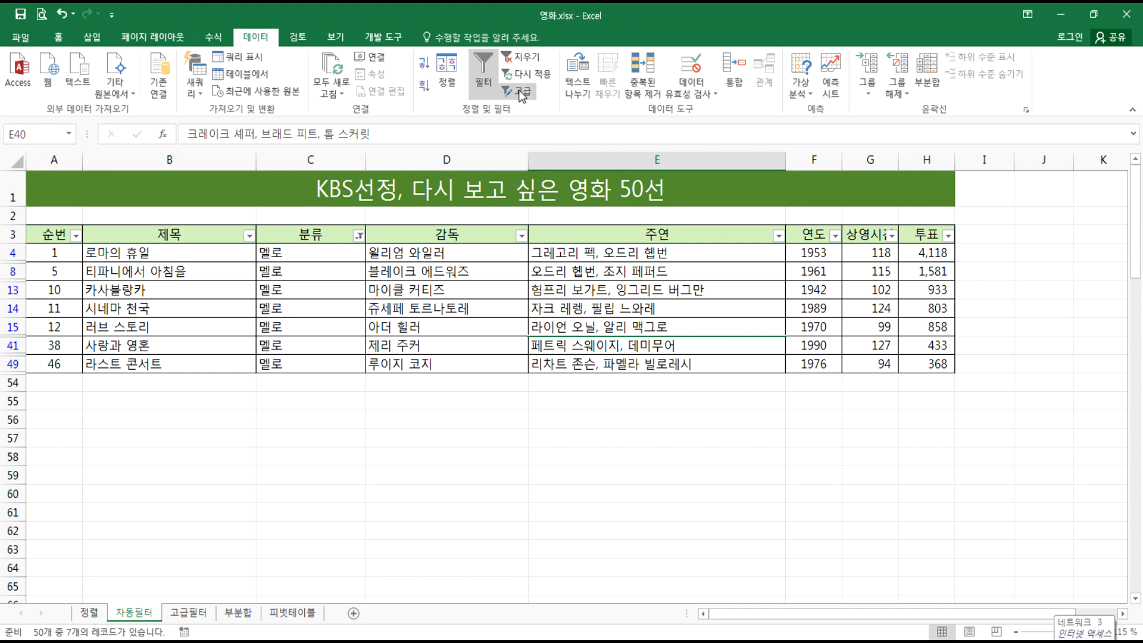
# - Clear the 분류 filter and turn off the automatic filter for the movie list
pyautogui.click(523, 57)
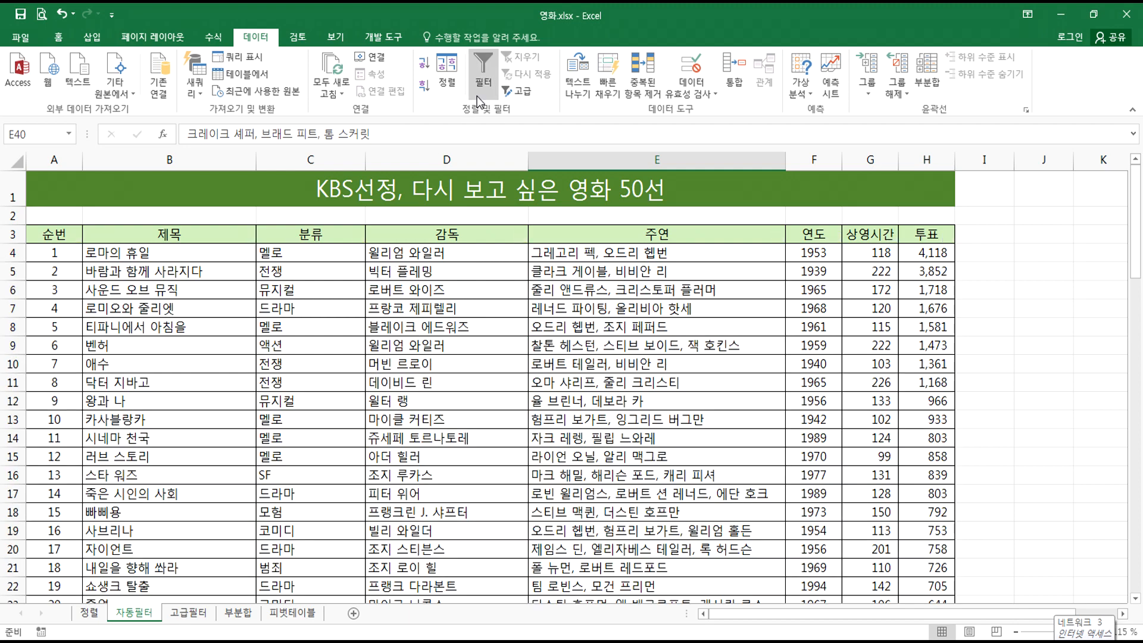
pyautogui.scroll(-4, 423, 357)
pyautogui.scroll(-10, 413, 384)
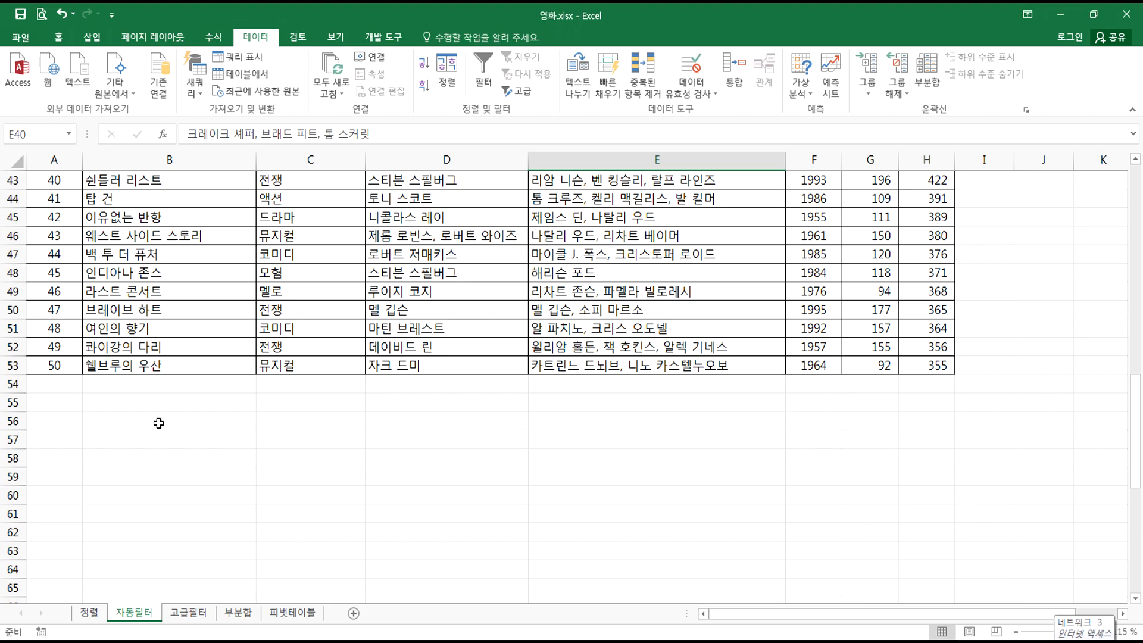
# - Switch to Notepad and add the note "* 고급 필터에서는 반드시 조건 영역을 설정" below the 연도 notes
pyautogui.hotkey('alt', 'Tab')
pyautogui.press('Return')
pyautogui.write('* 고급 피')
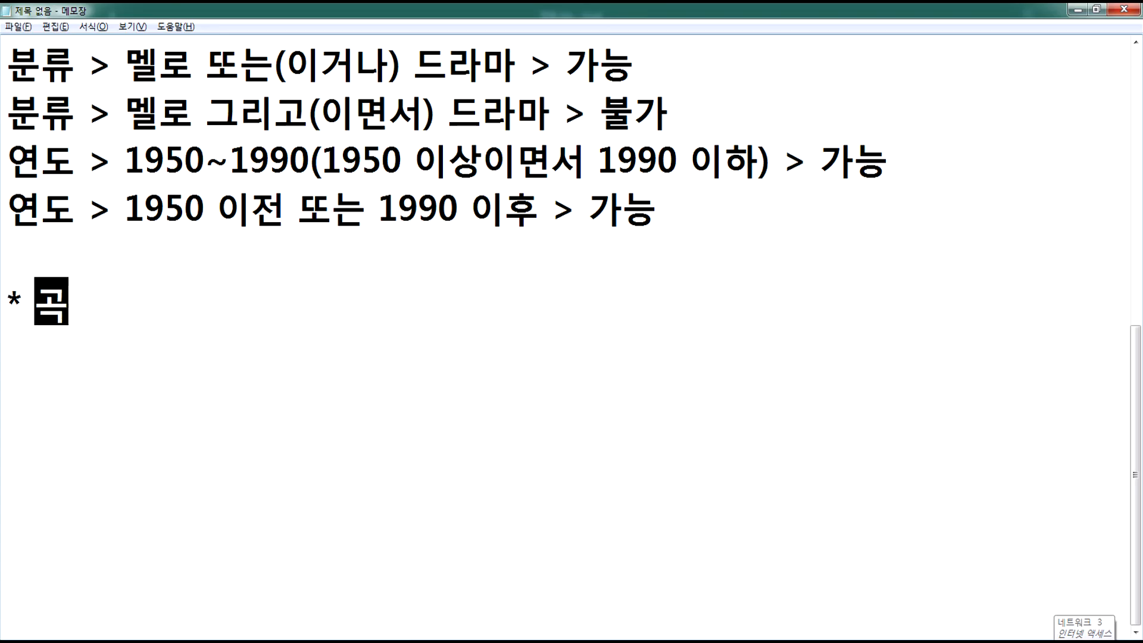
pyautogui.write('ㄹ터에서는 ')
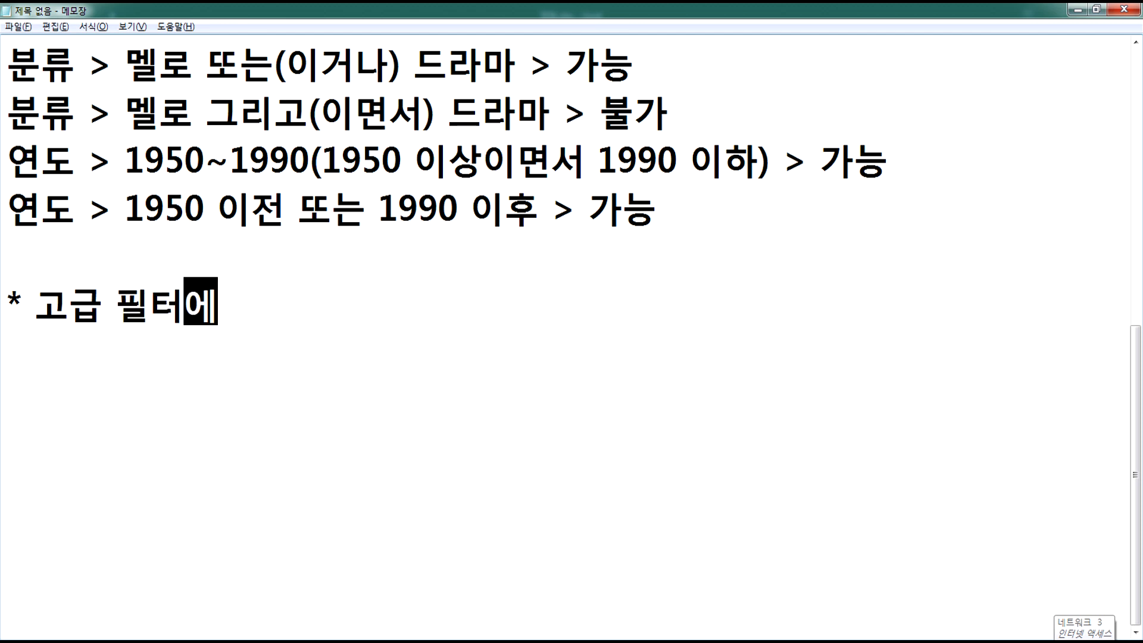
pyautogui.write('반드시 ')
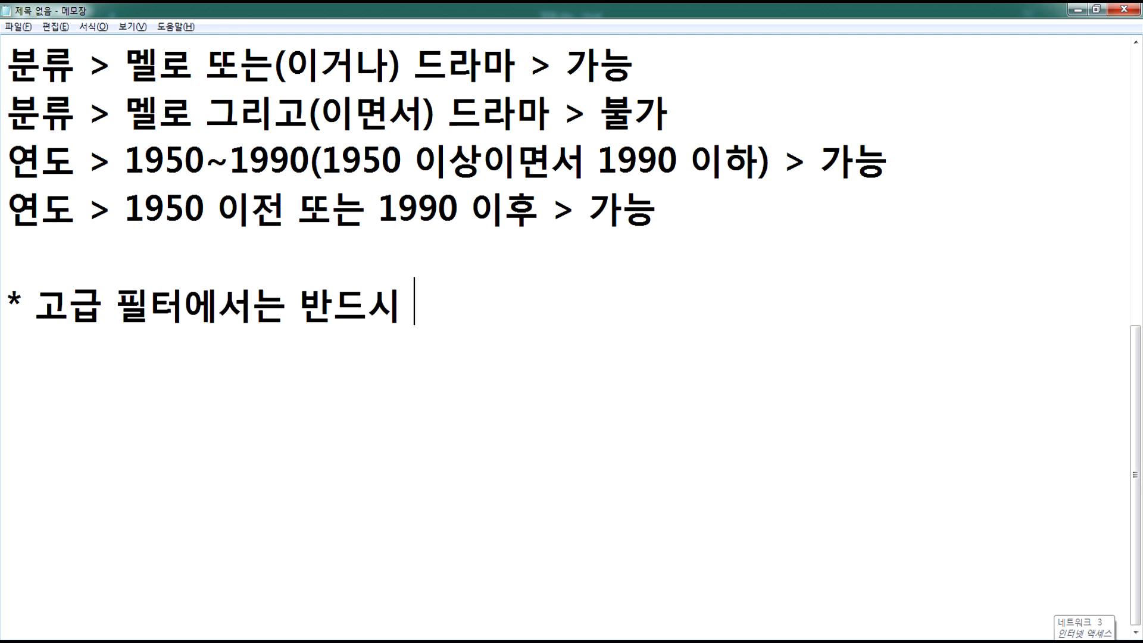
pyautogui.write('조건 영역을 설정')
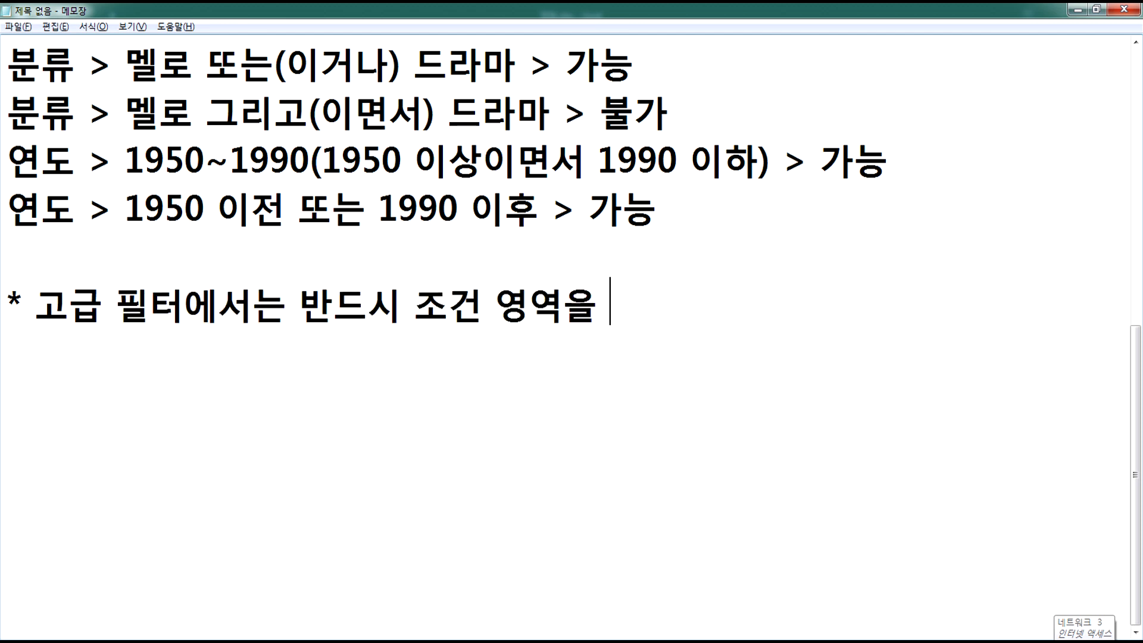
pyautogui.press('Return')
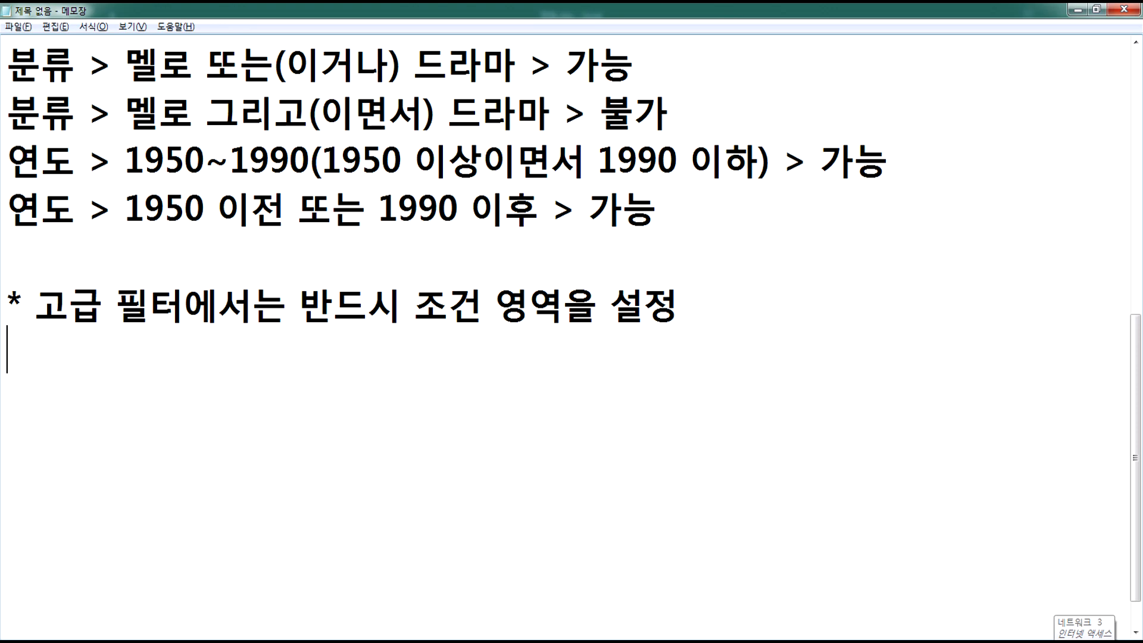
# - Switch back to the Excel movie list and enter the criteria heading 분류 in cell B55 below the list
pyautogui.hotkey('alt', 'Tab')
pyautogui.scroll(11, 351, 449)
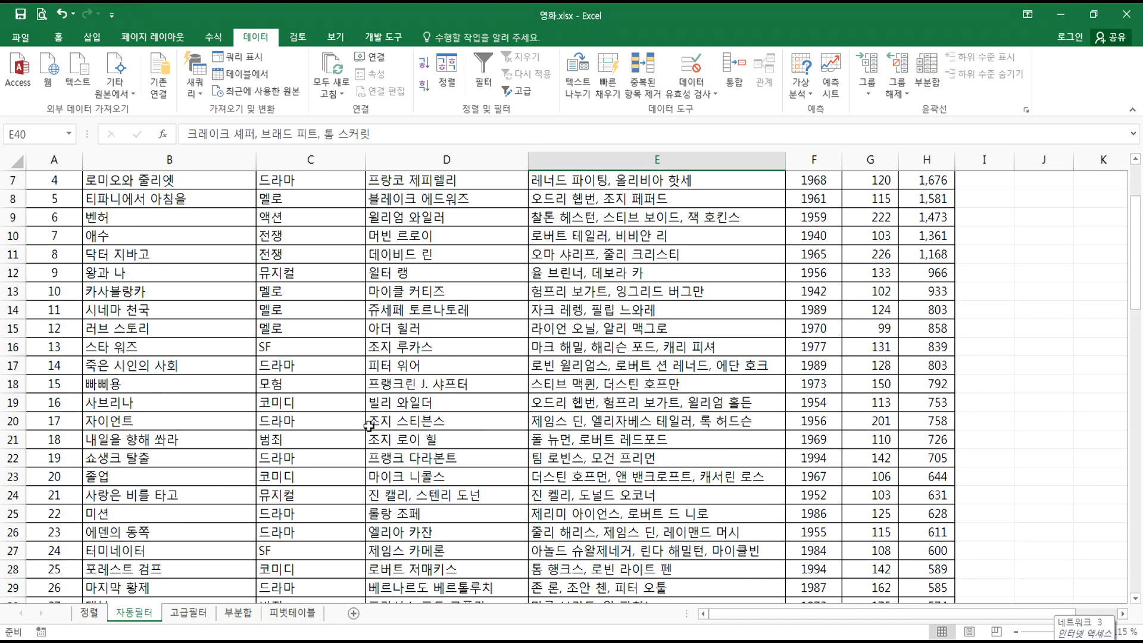
pyautogui.scroll(2, 369, 426)
pyautogui.click(300, 238)
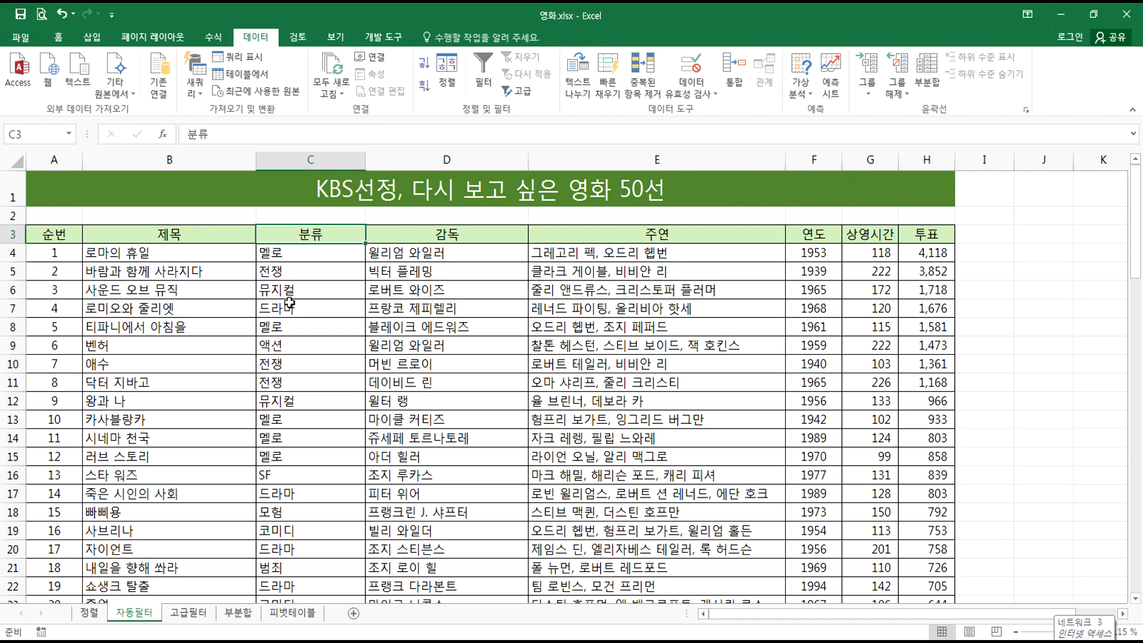
pyautogui.scroll(-14, 285, 336)
pyautogui.click(149, 403)
pyautogui.click(313, 408)
pyautogui.click(169, 403)
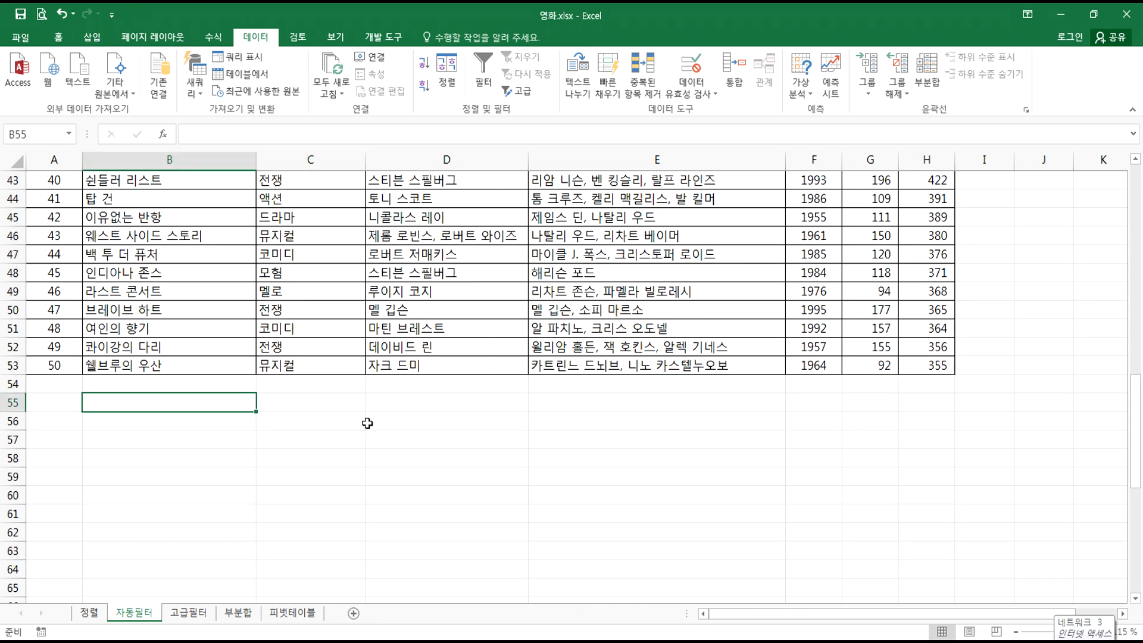
pyautogui.write('분류')
pyautogui.press('Return')
# - Enter 맬로 as the criteria value in cell B56, under the 분류 heading
pyautogui.write('ㅁ')
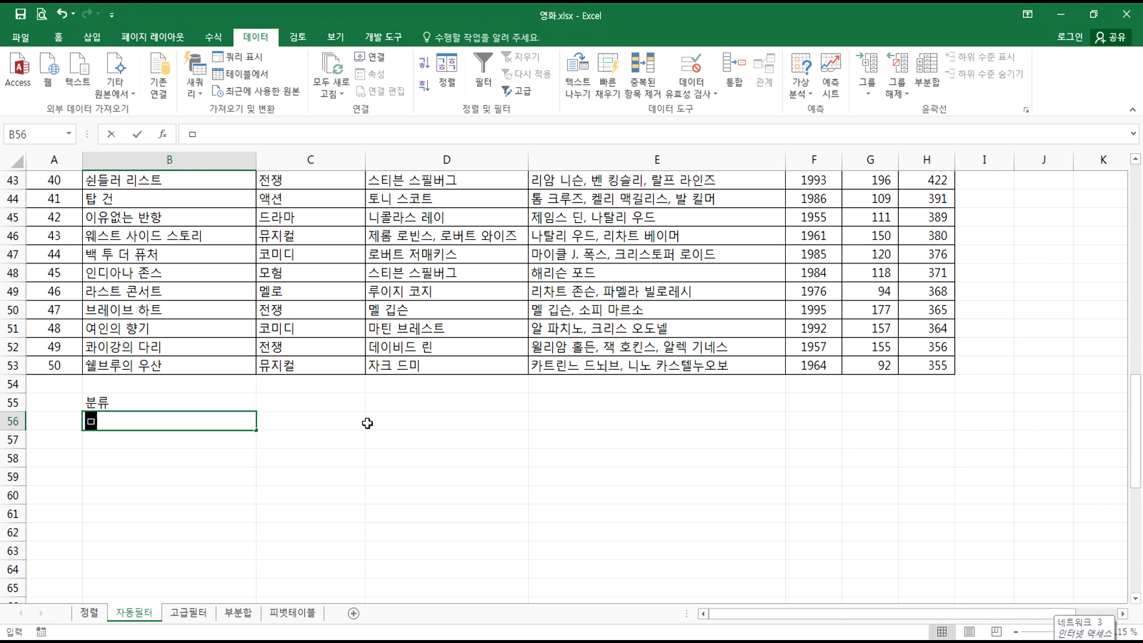
pyautogui.write('ㅔ')
pyautogui.press('BackSpace')
pyautogui.press('BackSpace')
pyautogui.write('메ㅐㄹ')
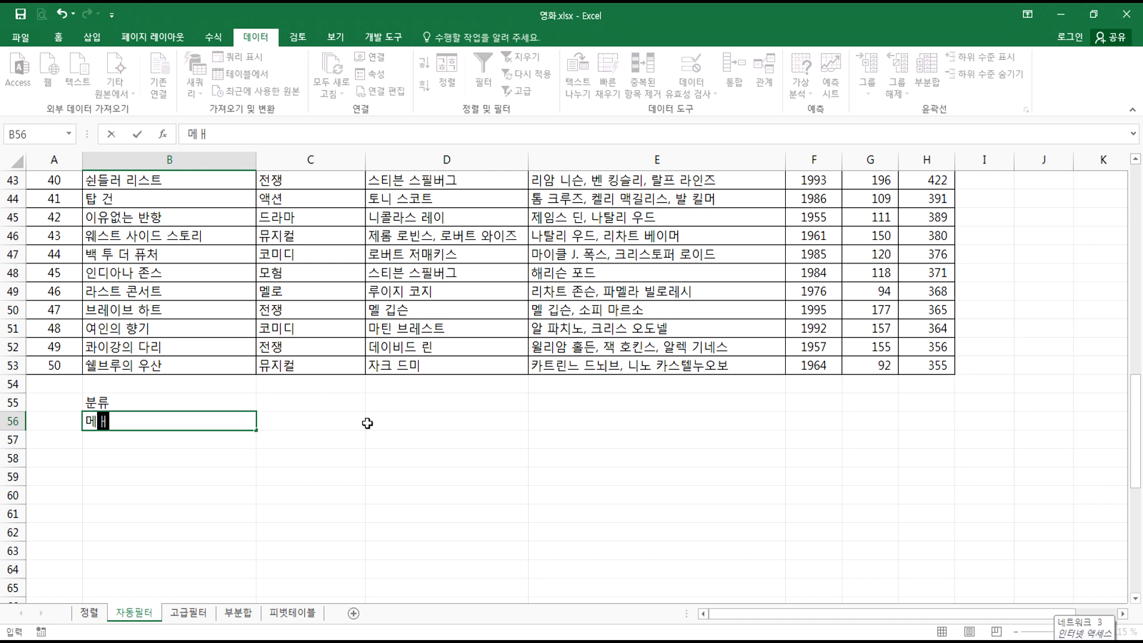
pyautogui.press('BackSpace')
pyautogui.press('BackSpace')
pyautogui.press('BackSpace')
pyautogui.press('BackSpace')
pyautogui.write('ㅁㅐㄹ로')
pyautogui.press('Return')
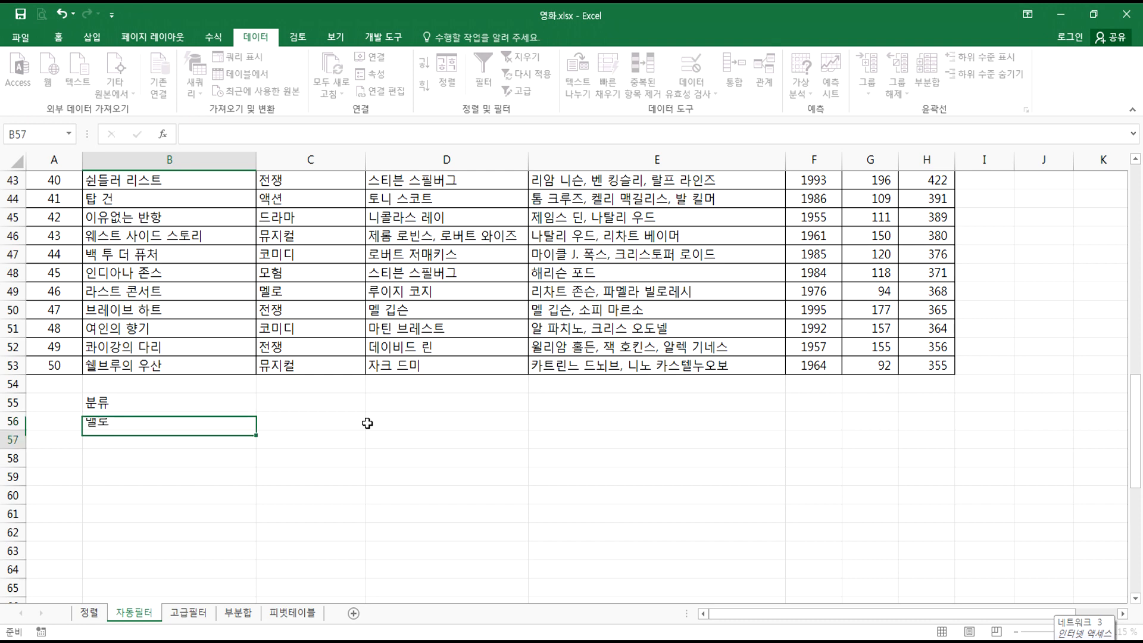
# - Check the spelling of the criteria value in cell B56 at a closer zoom
pyautogui.click(122, 423)
pyautogui.scroll(5, 119, 423)
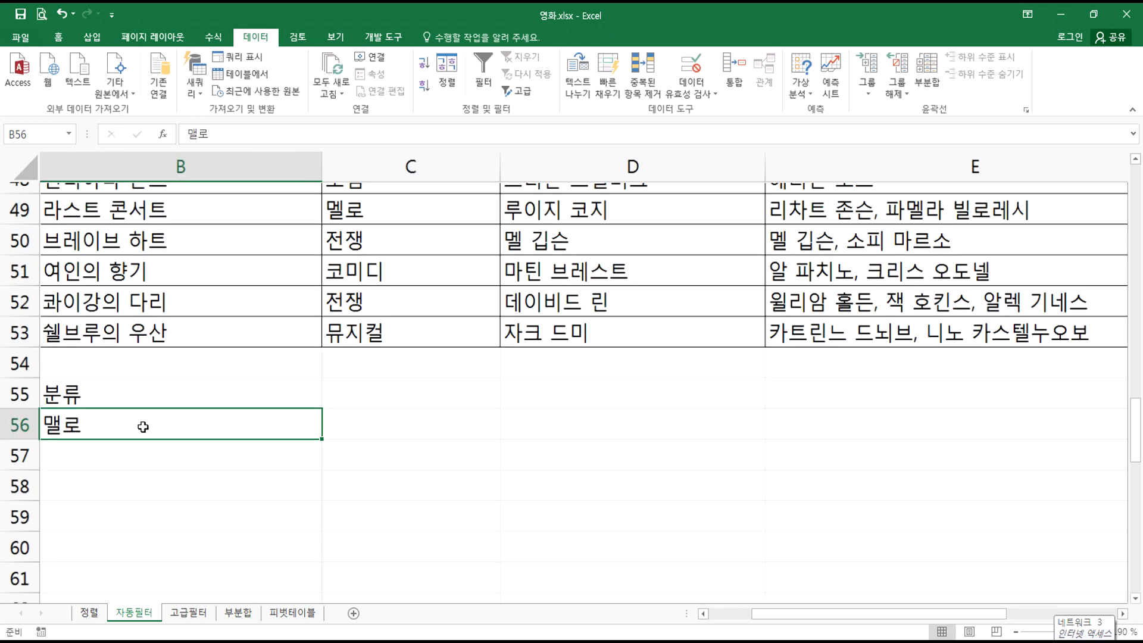
pyautogui.hscroll(-2, 88, 455)
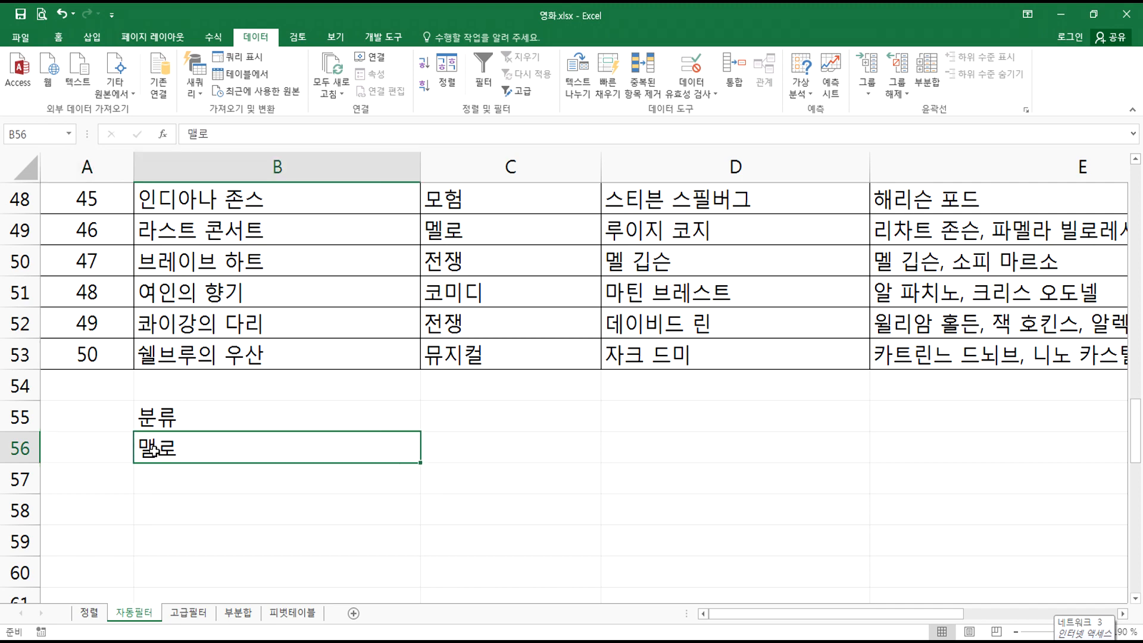
pyautogui.keyDown('ctrl'); pyautogui.scroll(-2, 154, 450); pyautogui.keyUp('ctrl')
# - Copy the 분류 heading and its first entry 멜로 from C3:C4 over the criteria cells B55:B56
pyautogui.scroll(15, 257, 355)
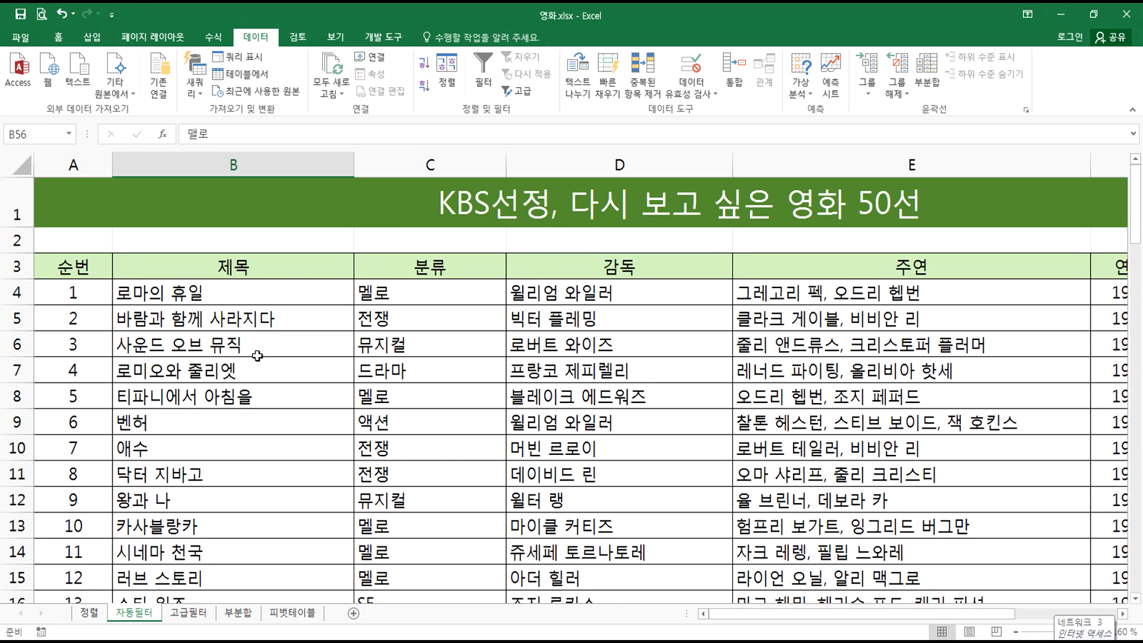
pyautogui.moveTo(388, 266); pyautogui.dragTo(386, 289)
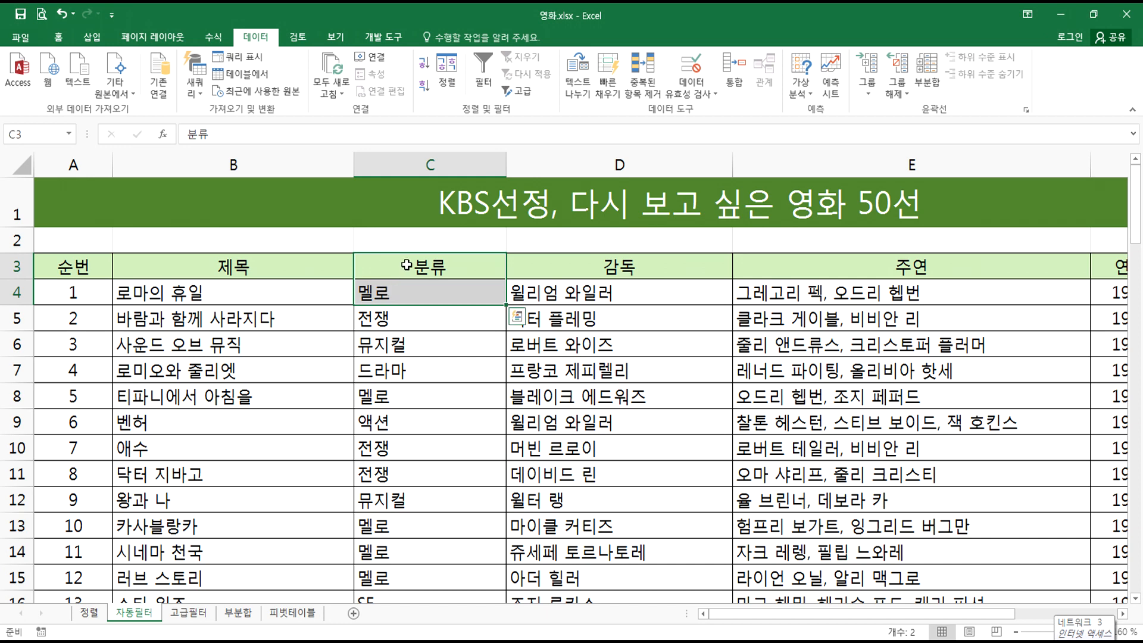
pyautogui.hotkey('ctrl', 'c')
pyautogui.scroll(-18, 167, 417)
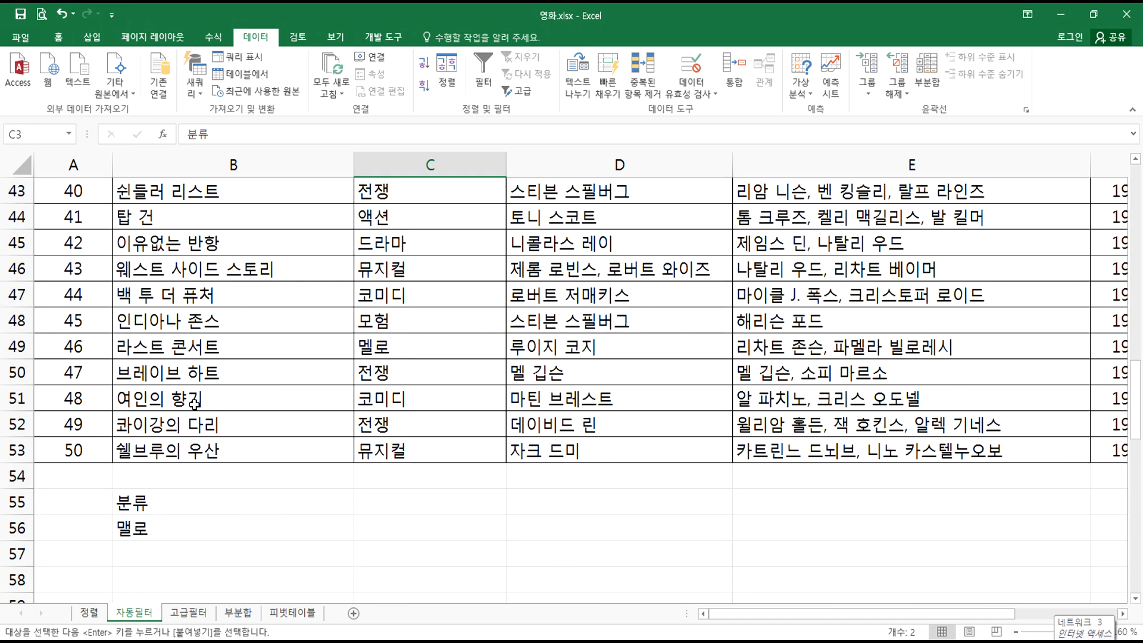
pyautogui.click(144, 192)
pyautogui.hotkey('ctrl', 'v')
pyautogui.scroll(2, 189, 247)
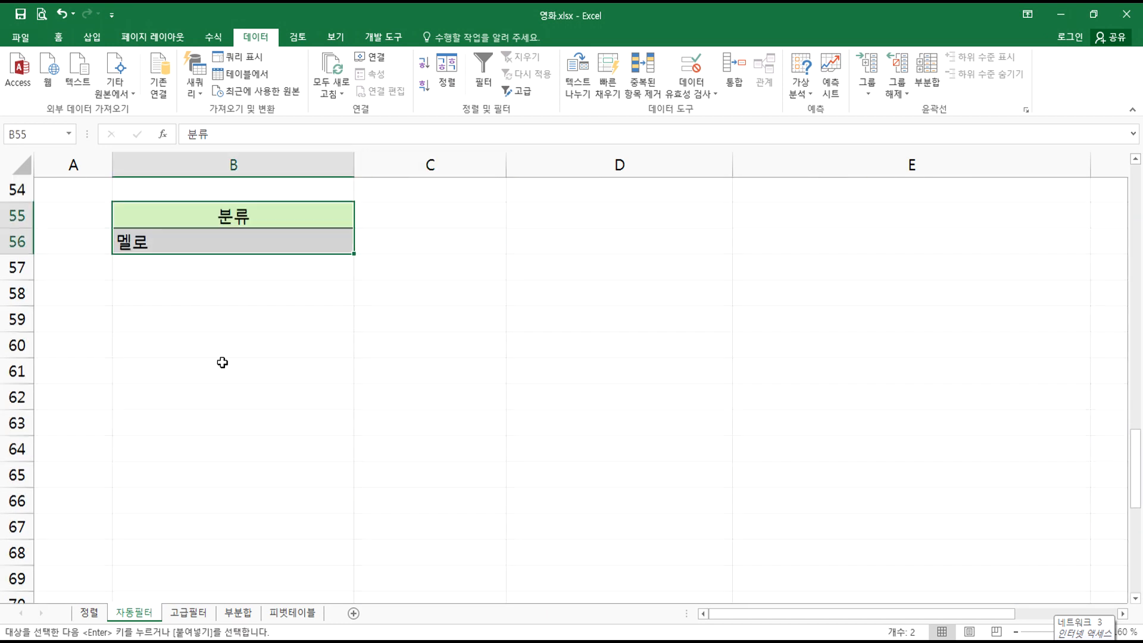
# - Centre the criteria value in cell B56 horizontally
pyautogui.click(141, 378)
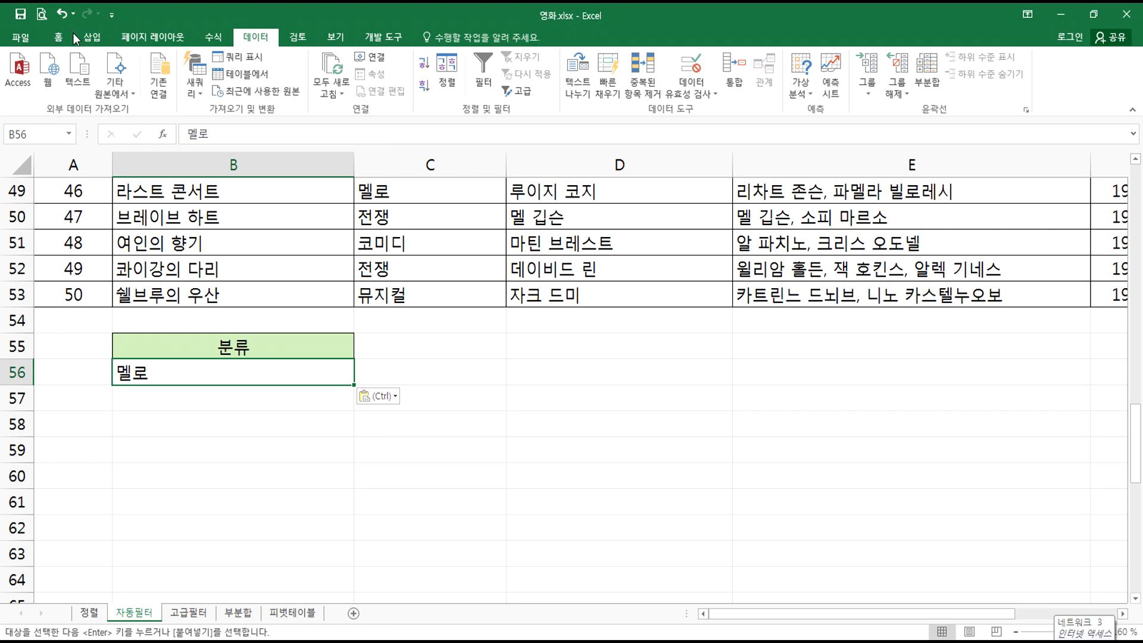
pyautogui.click(58, 37)
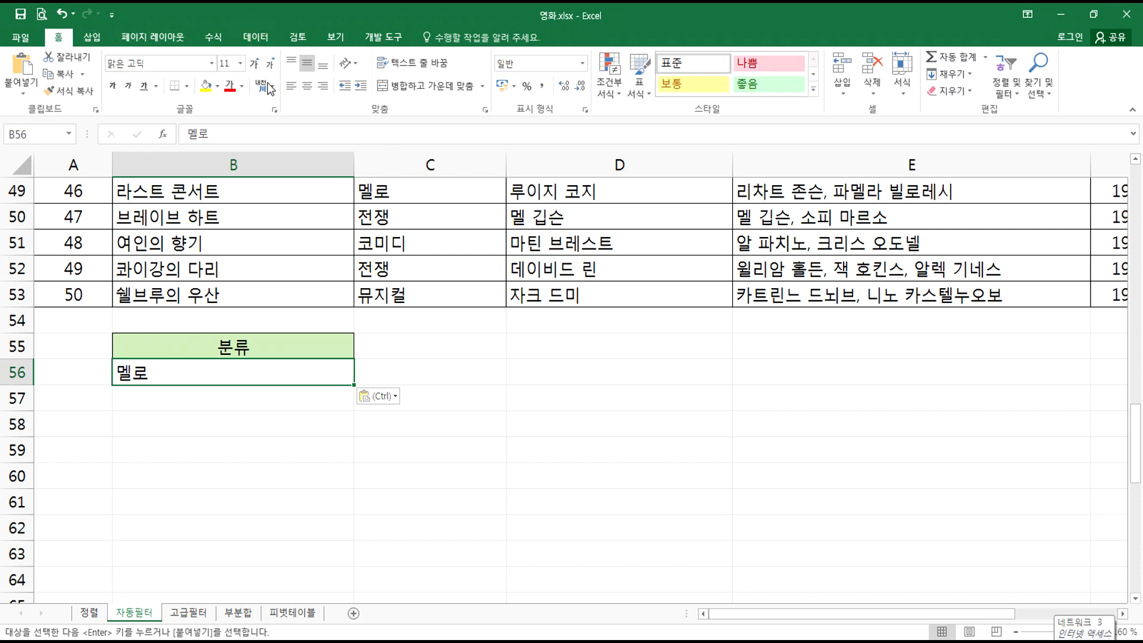
pyautogui.click(307, 87)
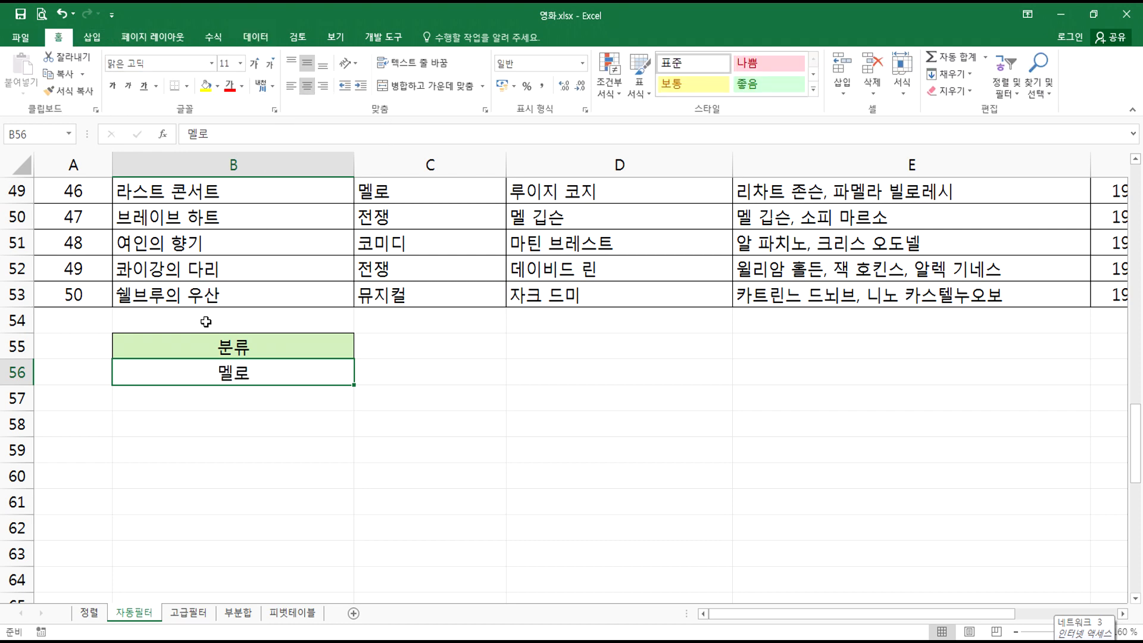
# - Copy the 주연 heading and its first entry from E3:E4 into C55:C56, beside the 분류 criteria
pyautogui.scroll(16, 795, 274)
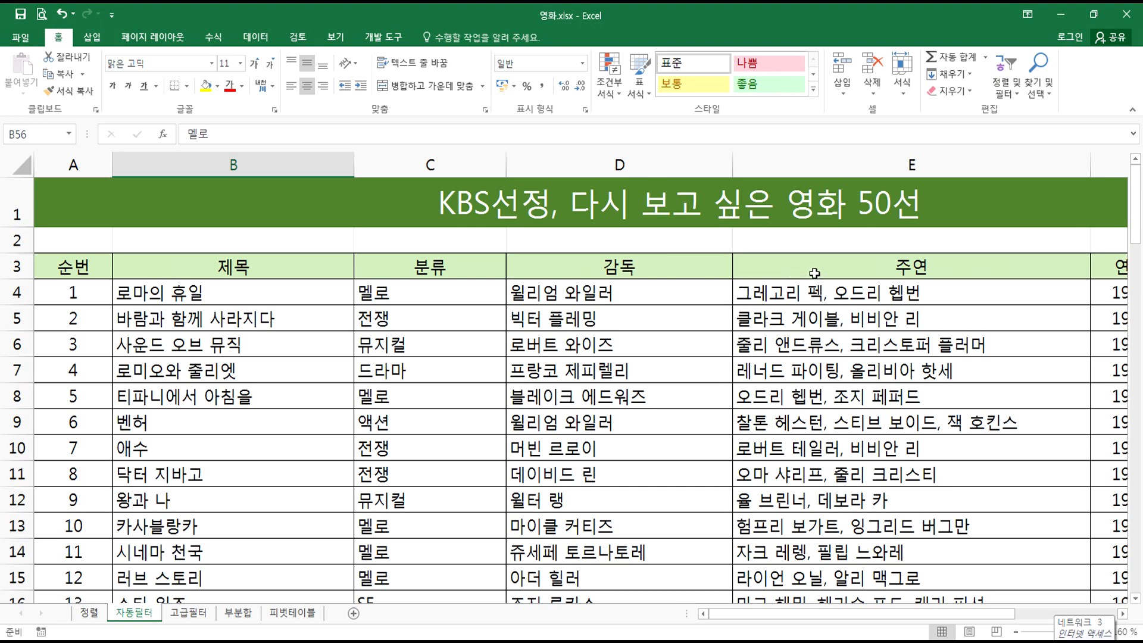
pyautogui.moveTo(815, 269)
pyautogui.mouseDown()
pyautogui.moveTo(807, 262)
pyautogui.moveTo(813, 290)
pyautogui.mouseUp()
pyautogui.hotkey('ctrl', 'c')
pyautogui.scroll(-14, 597, 312)
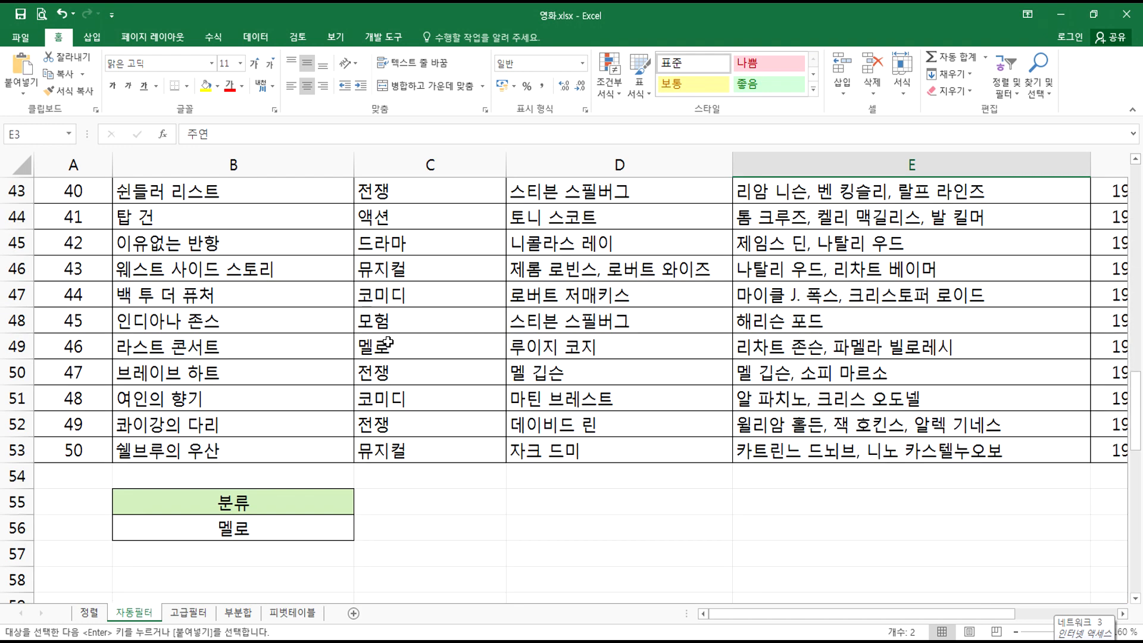
pyautogui.click(403, 498)
pyautogui.hotkey('ctrl', 'v')
pyautogui.click(377, 531)
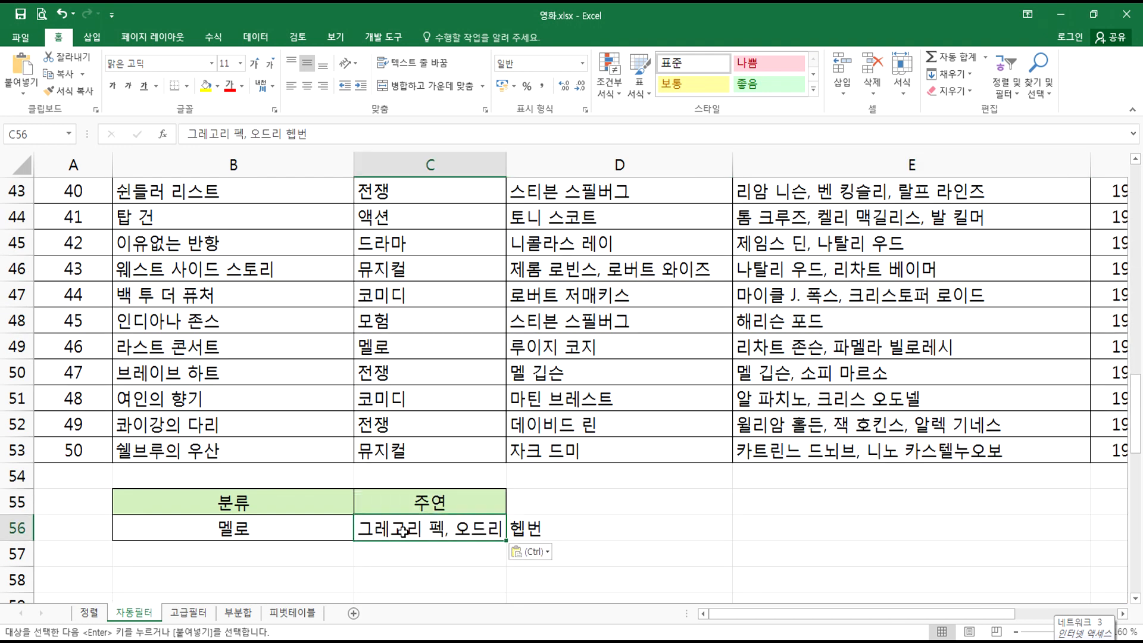
pyautogui.press('Escape')
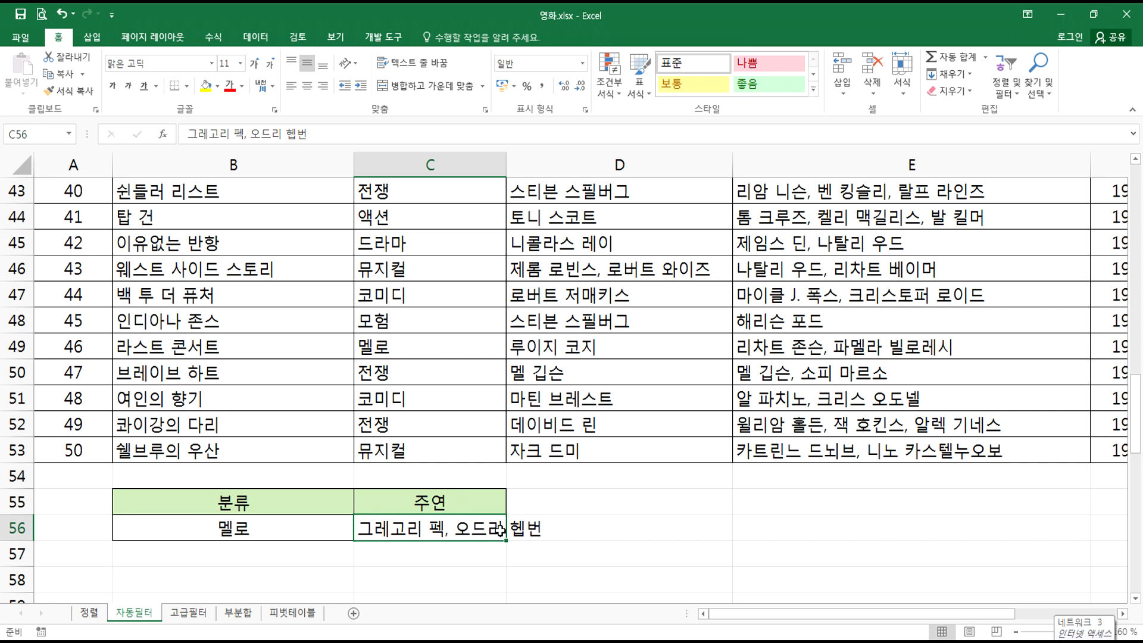
# - Shorten the cast entry in cell C56 to 헵번 and centre it in the cell
pyautogui.doubleClick(500, 529)
pyautogui.moveTo(501, 529); pyautogui.dragTo(272, 524)
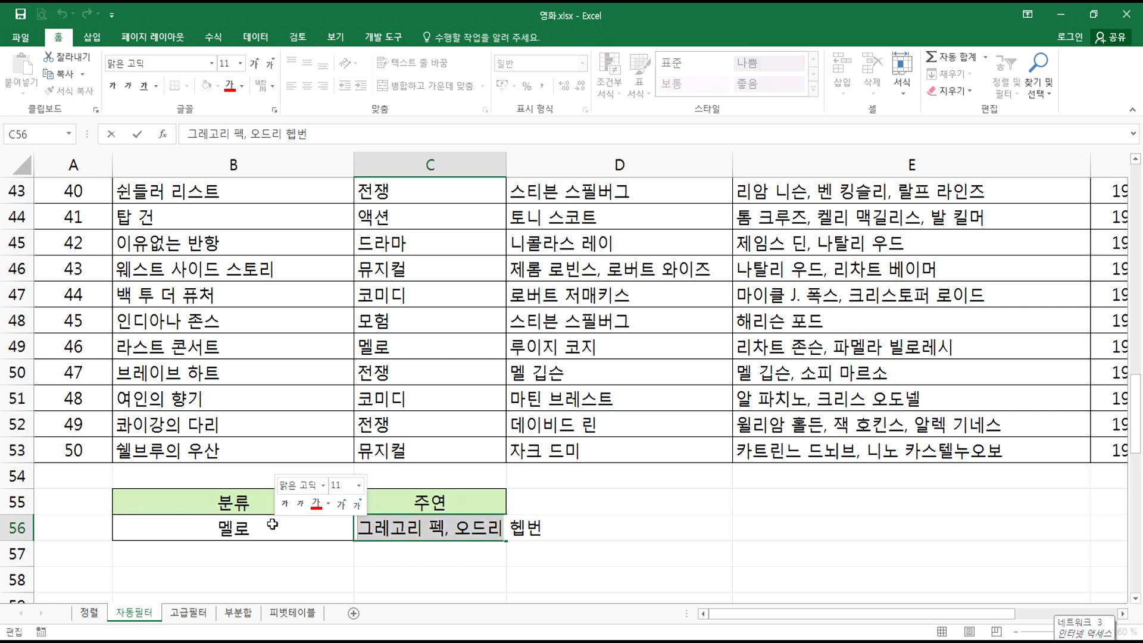
pyautogui.press('Delete')
pyautogui.press('Delete')
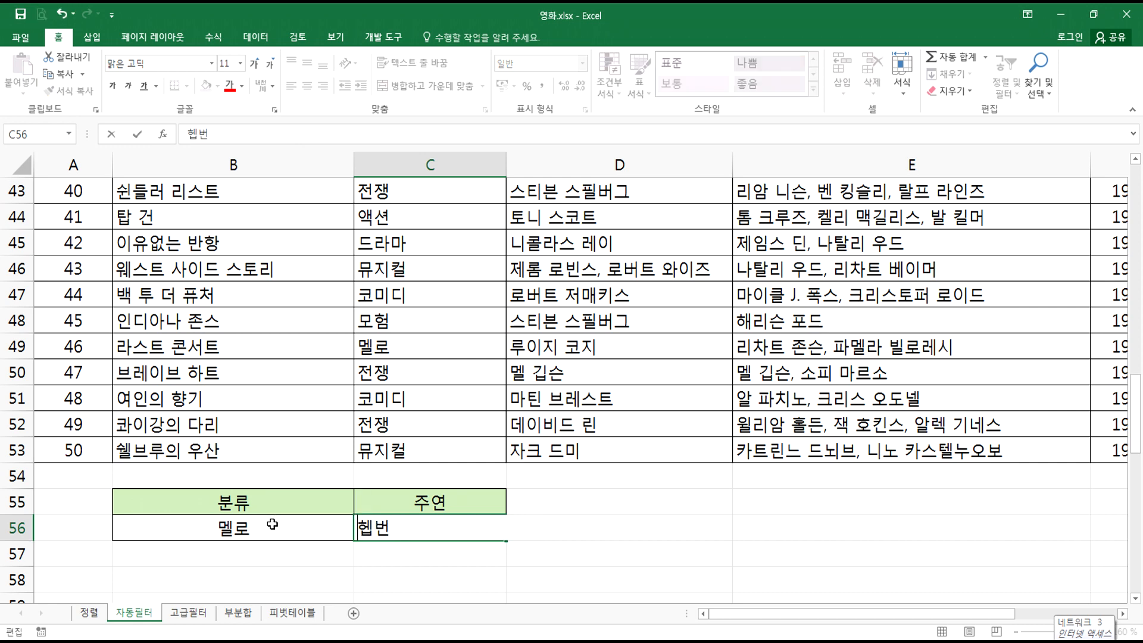
pyautogui.press('Return')
pyautogui.press('Up')
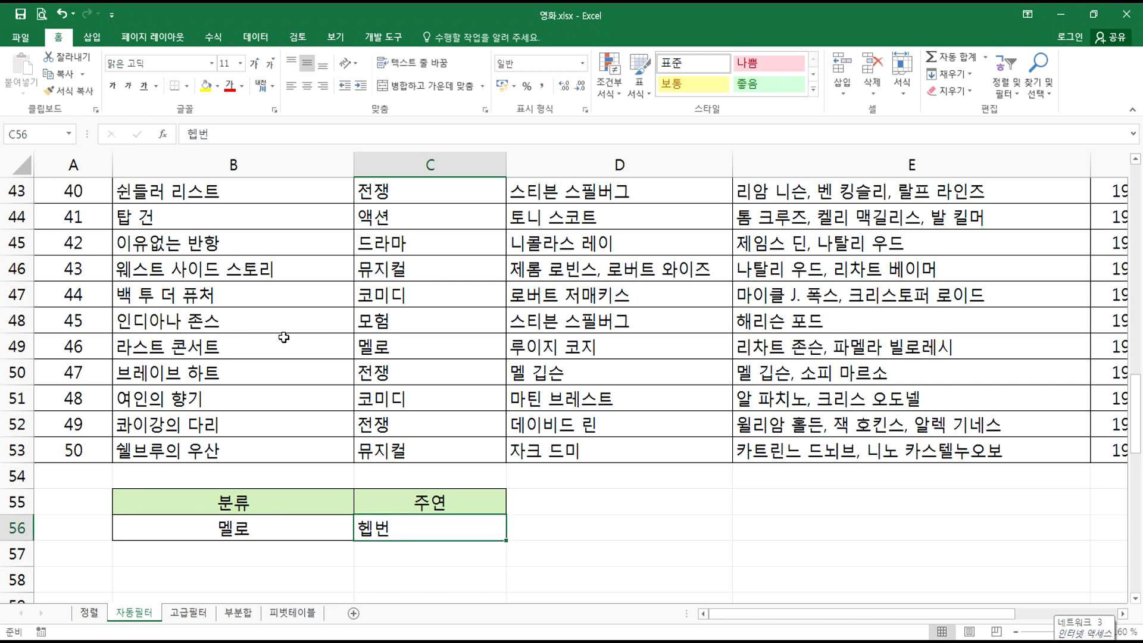
pyautogui.click(307, 86)
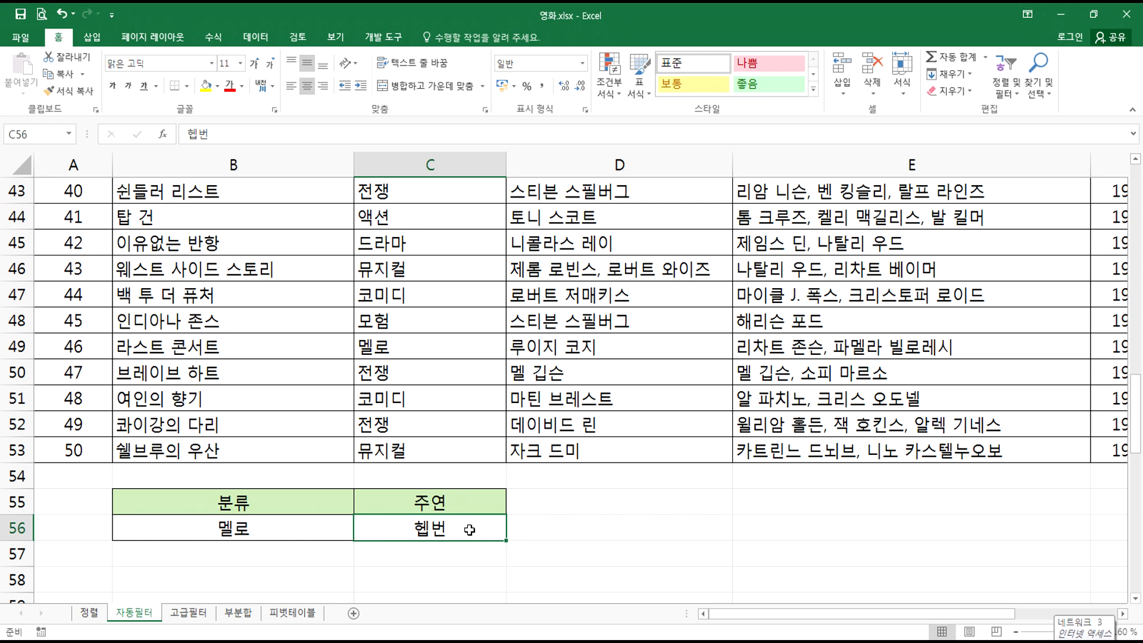
# - Add wildcards around the value in cell C56 so that the criterion reads *헵번*
pyautogui.press('F2')
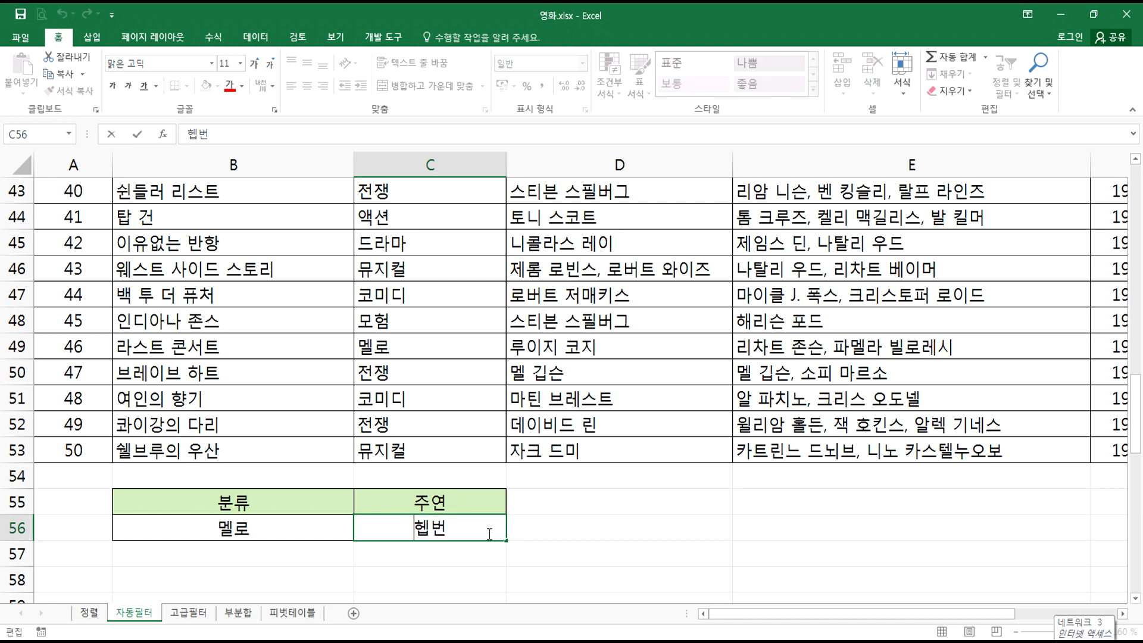
pyautogui.write('*')
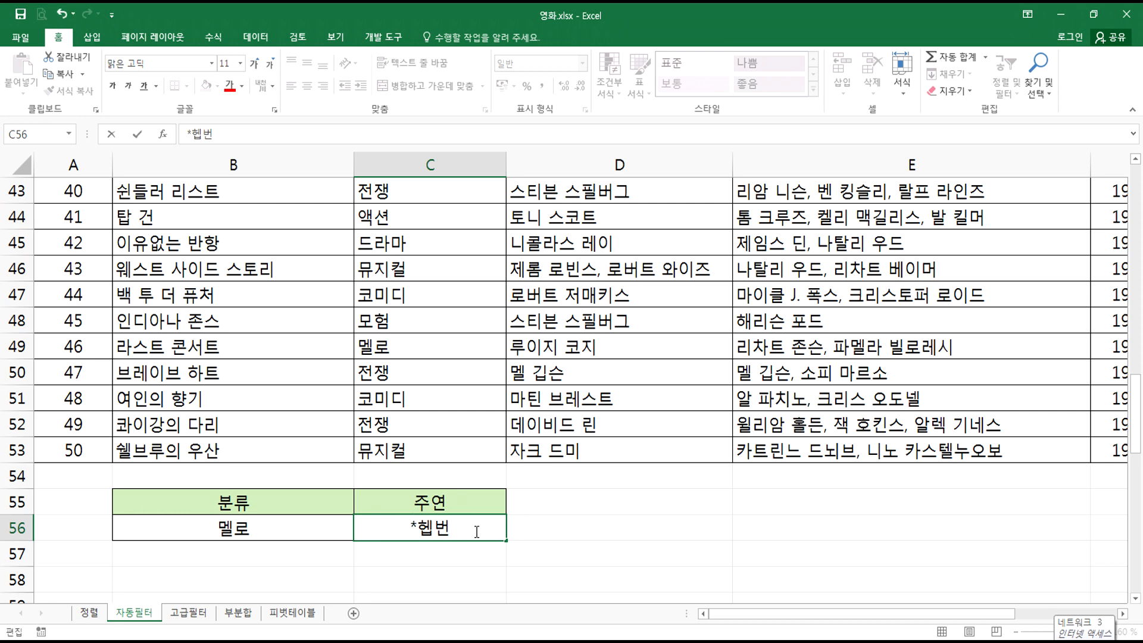
pyautogui.press('BackSpace')
pyautogui.write('*')
pyautogui.moveTo(407, 527); pyautogui.dragTo(464, 527)
pyautogui.click(390, 528)
pyautogui.write('*')
pyautogui.moveTo(414, 527); pyautogui.dragTo(446, 528)
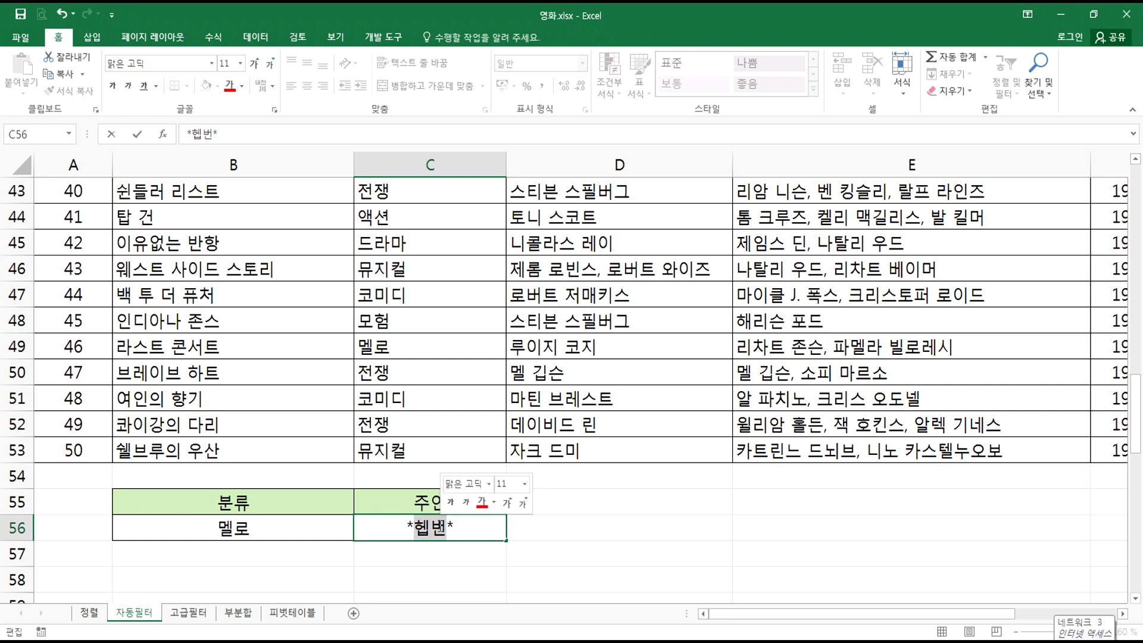
pyautogui.press('Return')
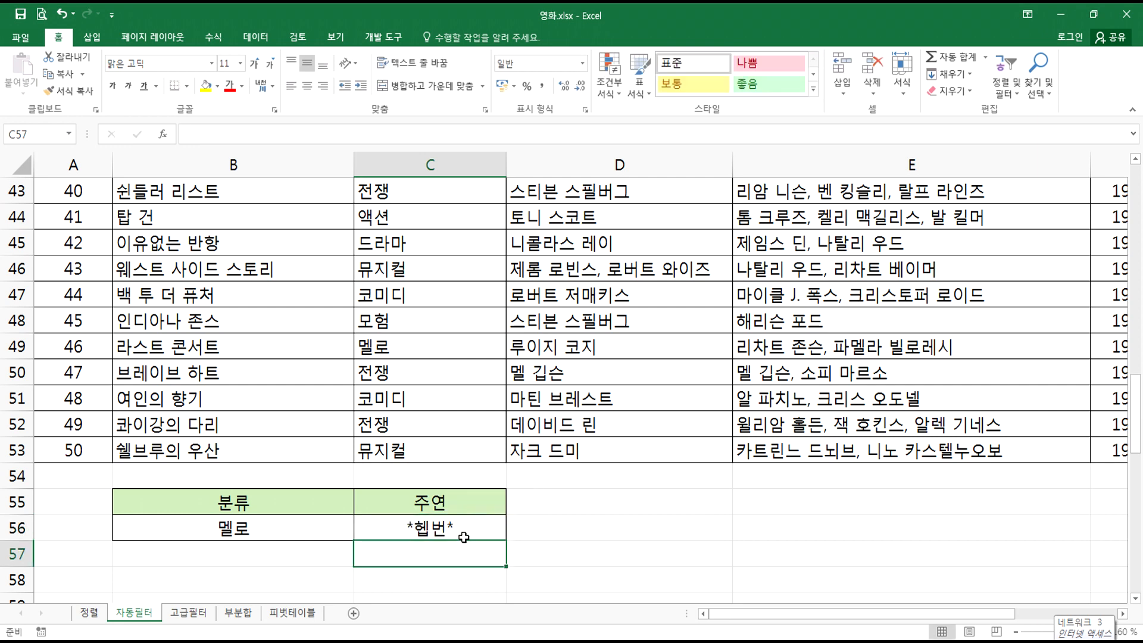
# - Copy cell C56 and paste it three times in Notepad, below the advanced filter note
pyautogui.click(462, 531)
pyautogui.hotkey('ctrl', 'c')
pyautogui.hotkey('alt', 'Tab')
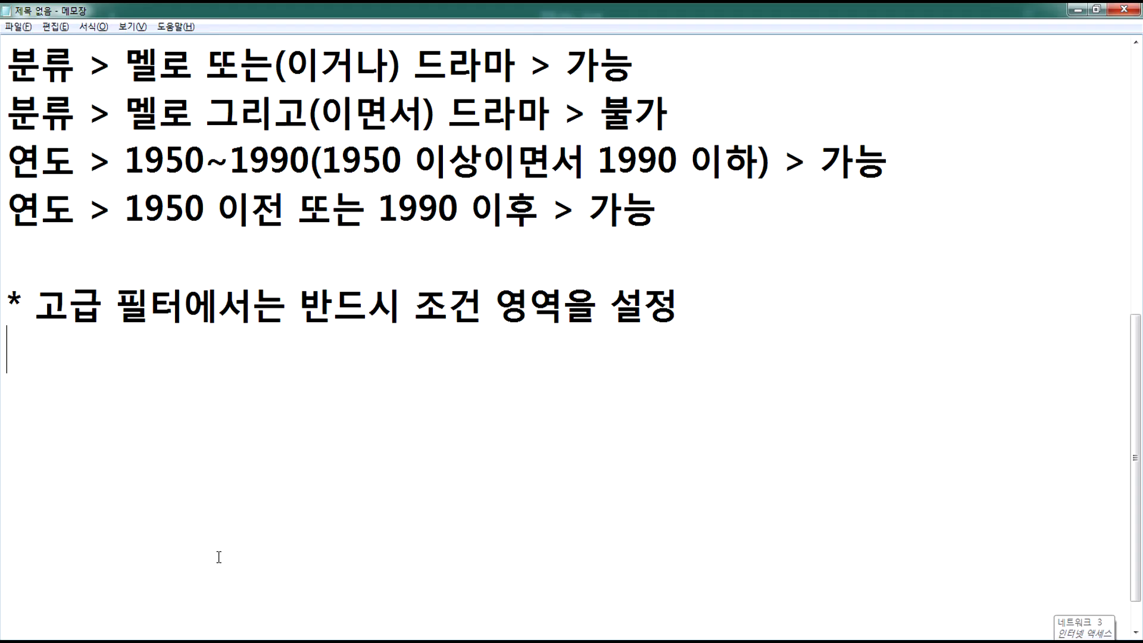
pyautogui.hotkey('ctrl', 'v')
pyautogui.hotkey('ctrl', 'v')
pyautogui.hotkey('ctrl', 'v')
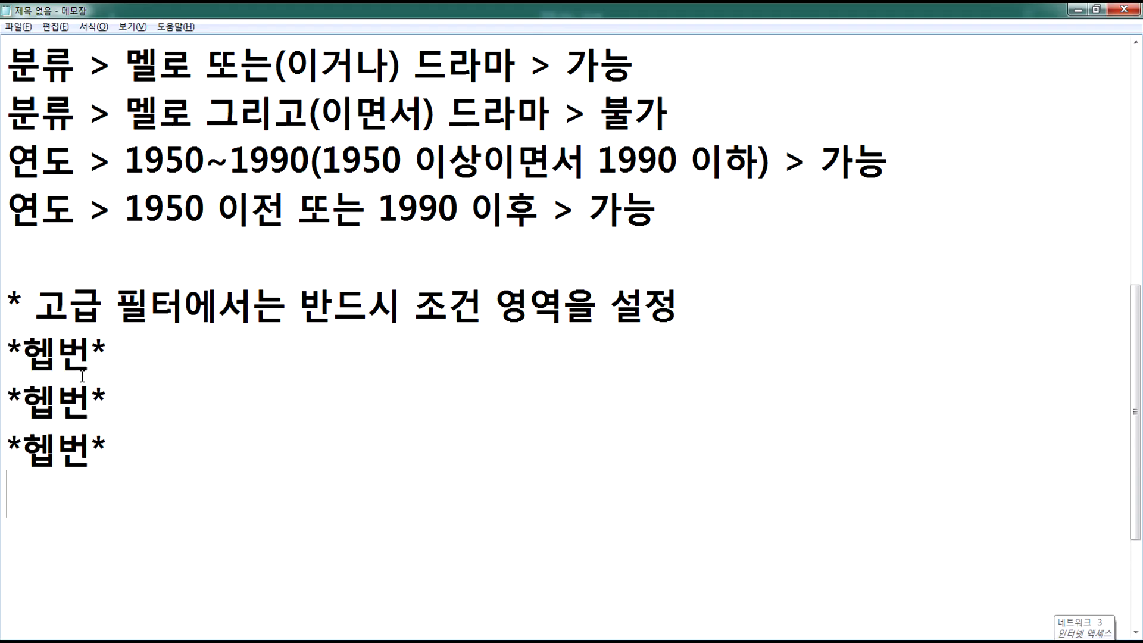
# - Remove the leading asterisk from the first pasted line and the trailing asterisk from the second one
pyautogui.moveTo(6, 348); pyautogui.dragTo(23, 348)
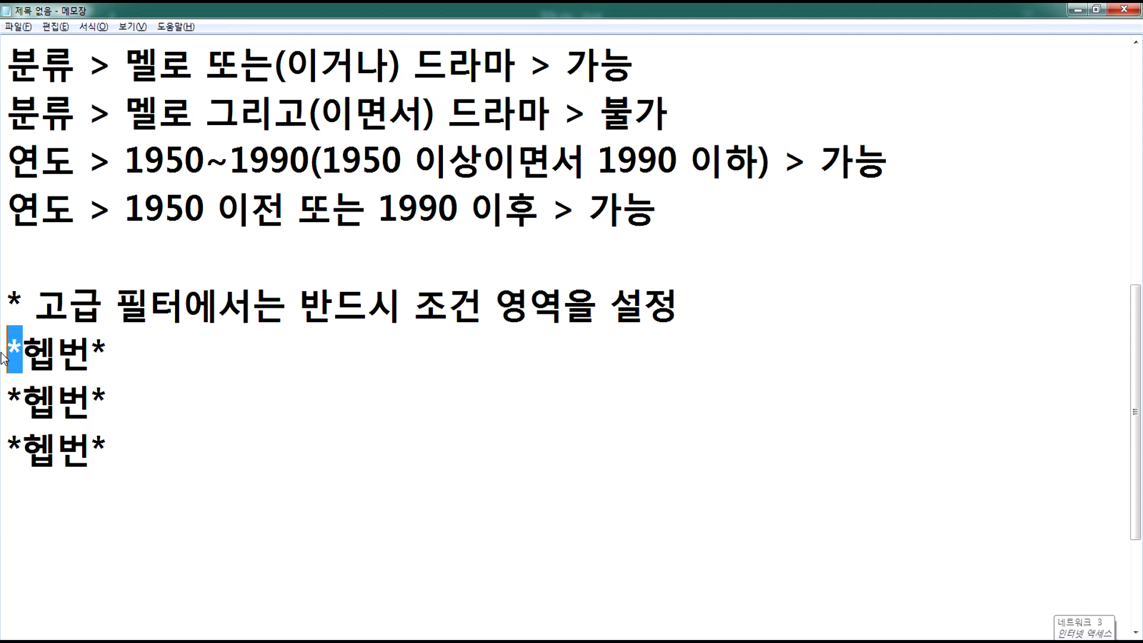
pyautogui.press('Delete')
pyautogui.moveTo(90, 401); pyautogui.dragTo(123, 402)
pyautogui.press('Delete')
# - Add the explanation "> 헵번으로 시작하는 경우" after 헵번* on the first wildcard line
pyautogui.press('Up')
pyautogui.press('End')
pyautogui.write('>')
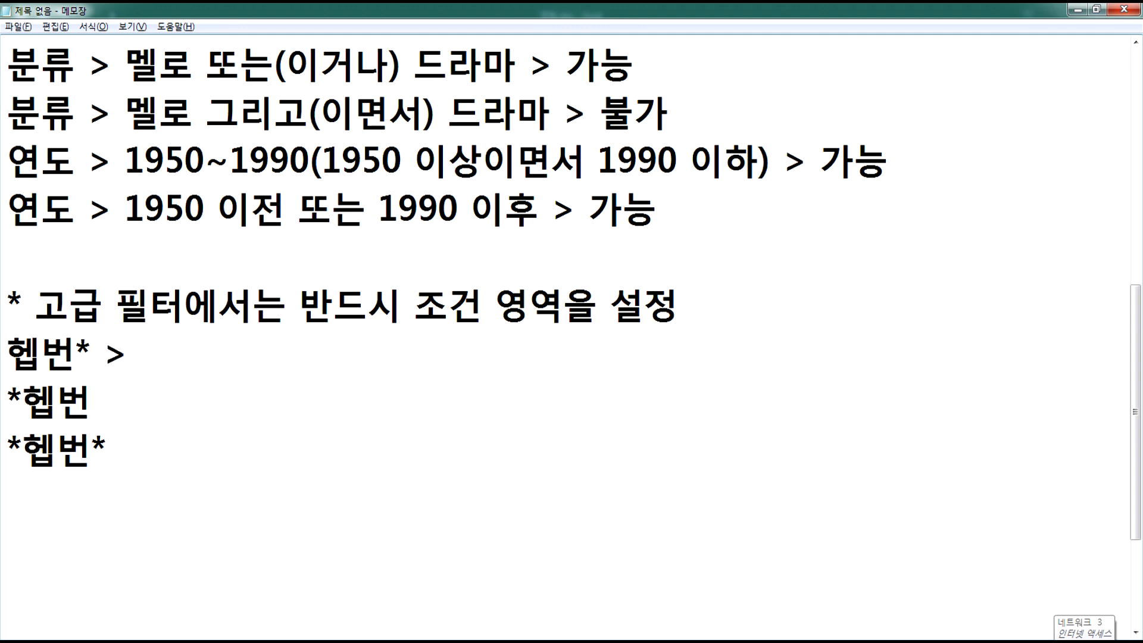
pyautogui.write(' 헵번으로 시작하는')
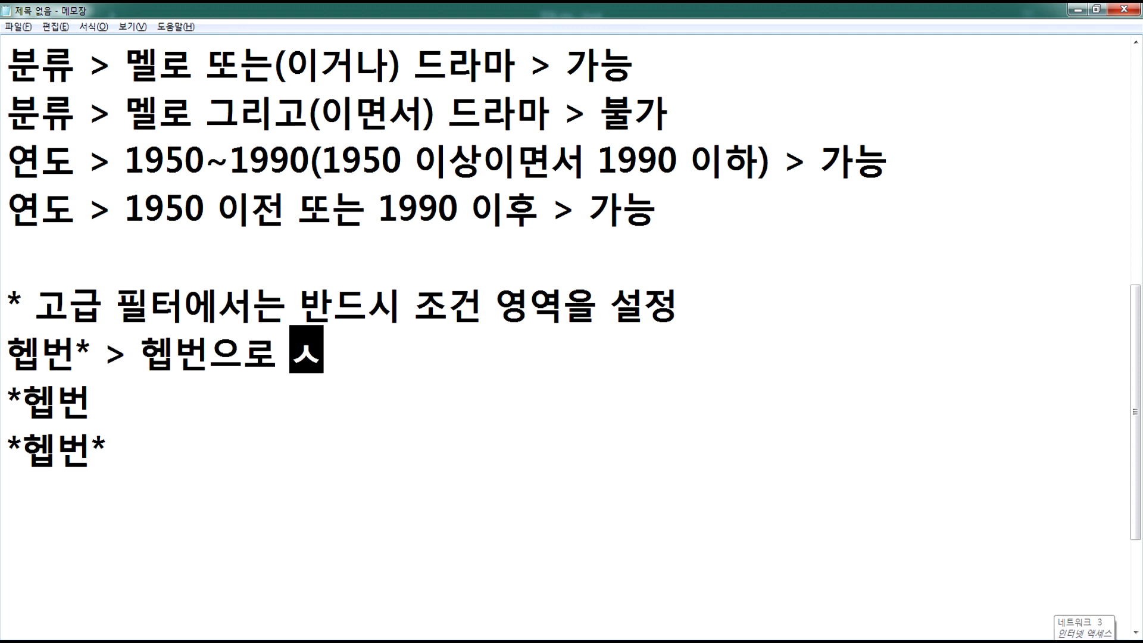
pyautogui.write(' 경우')
# - Add the explanations "> 헵번으로 끝나는 경우" after *헵번 and "> 헵번이 포함된 경우" after *헵번*
pyautogui.press('Down')
pyautogui.write('> 헵번으로 ㄲ')
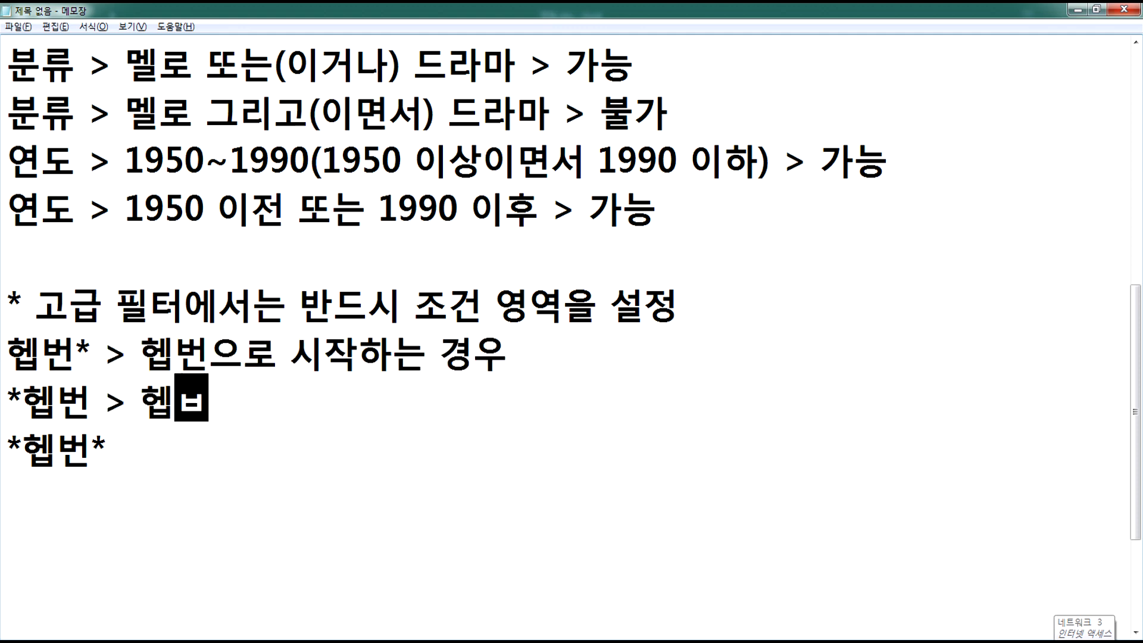
pyautogui.write('끝나는 경ㅇ')
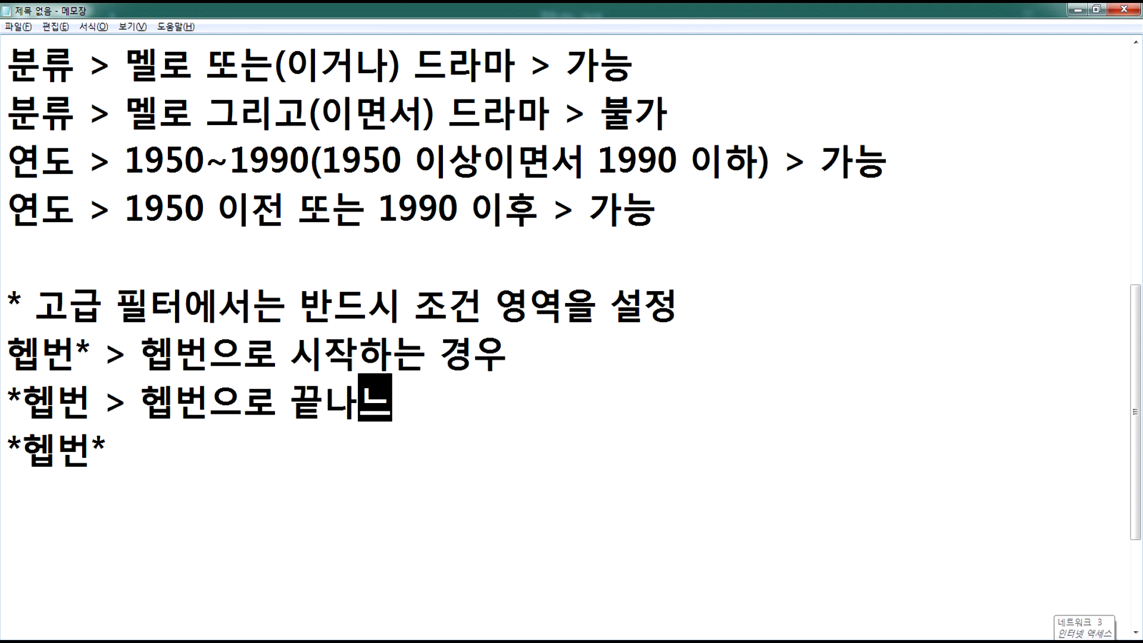
pyautogui.write('ㅜ')
pyautogui.press('Down')
pyautogui.write('> 헵ㅂㅓㄴ이 포함된 ')
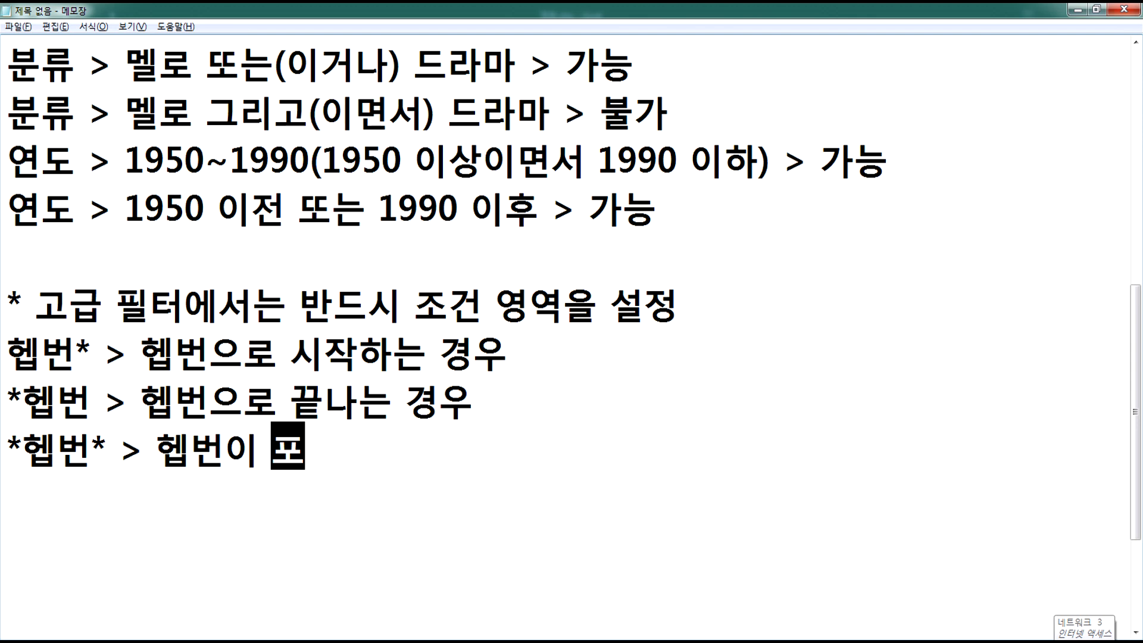
pyautogui.write('경우')
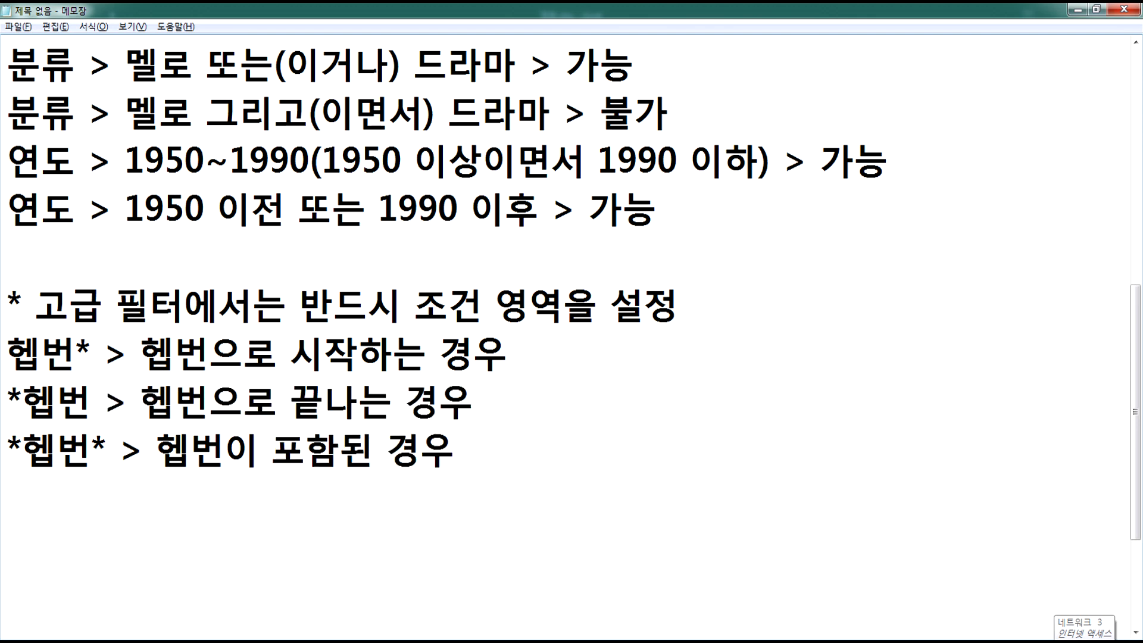
# - Add the line "* > ALL, 모두" below the three wildcard examples
pyautogui.press('Return')
pyautogui.write('* > ALL, ')
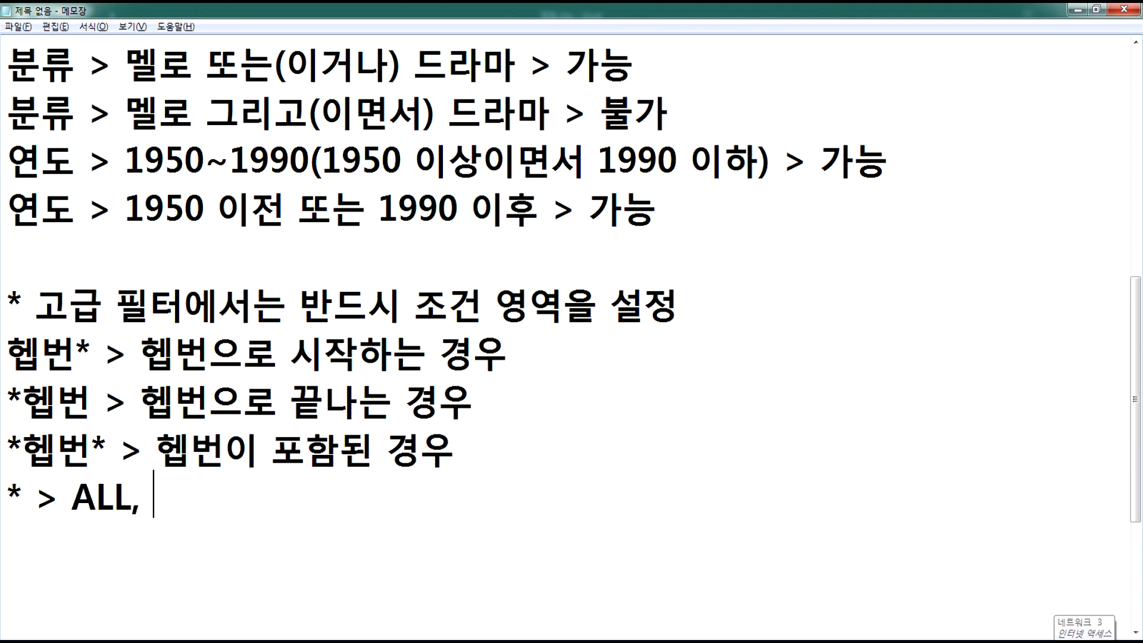
pyautogui.write('모ㄷㅜ')
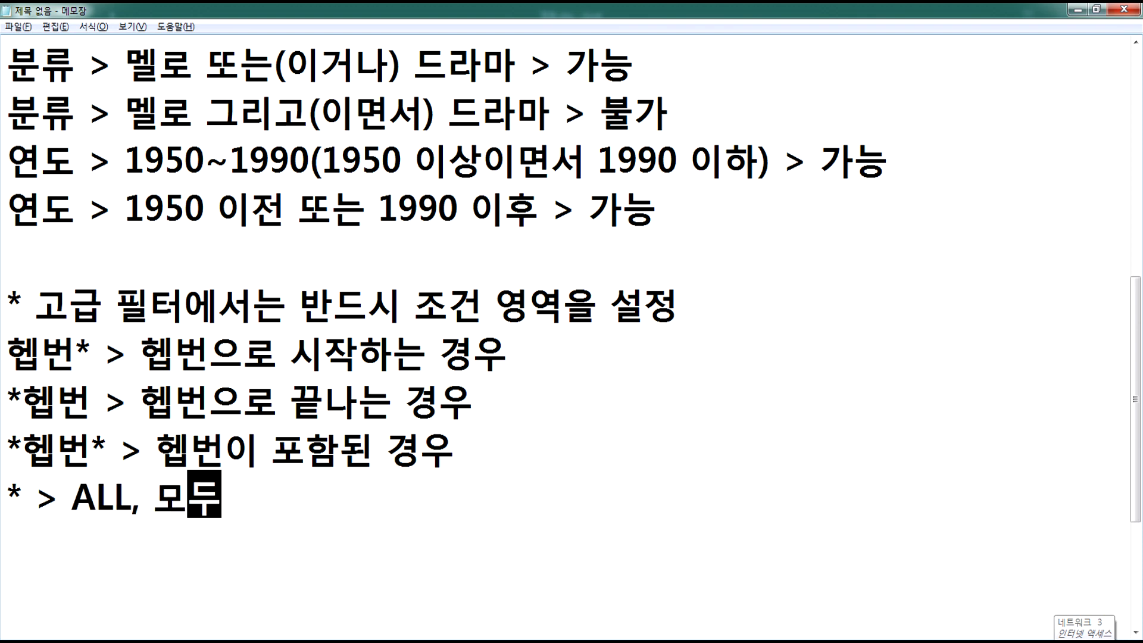
pyautogui.press('Return')
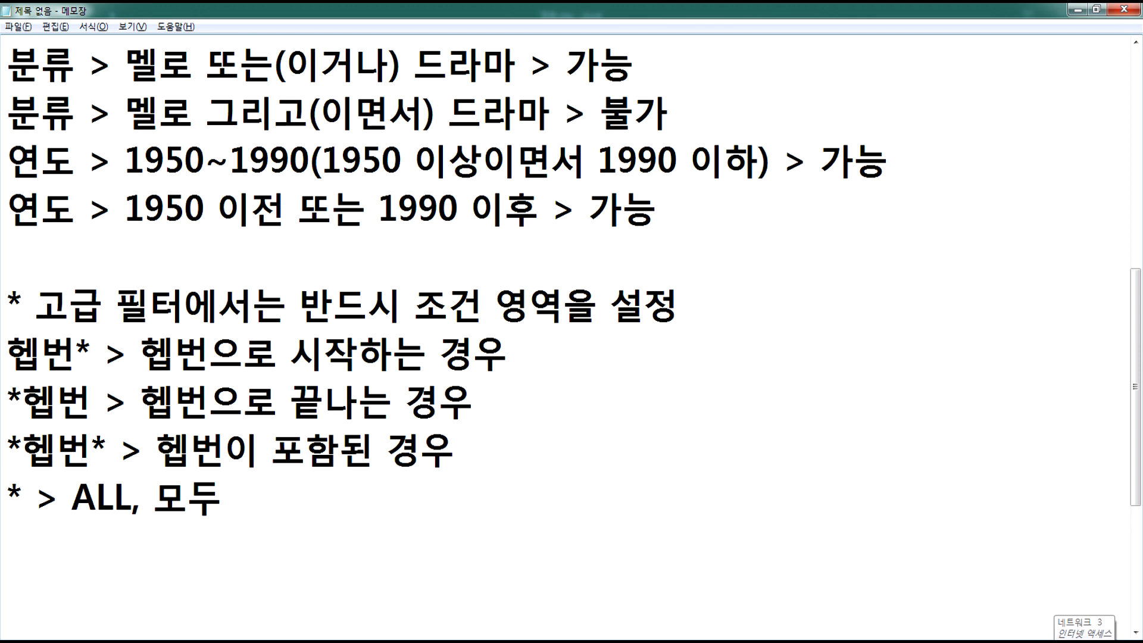
# - Insert two blank lines between the wildcard examples and the "* > ALL, 모두" line
pyautogui.press('Up')
pyautogui.press('Return')
pyautogui.press('Return')
pyautogui.press('Up')
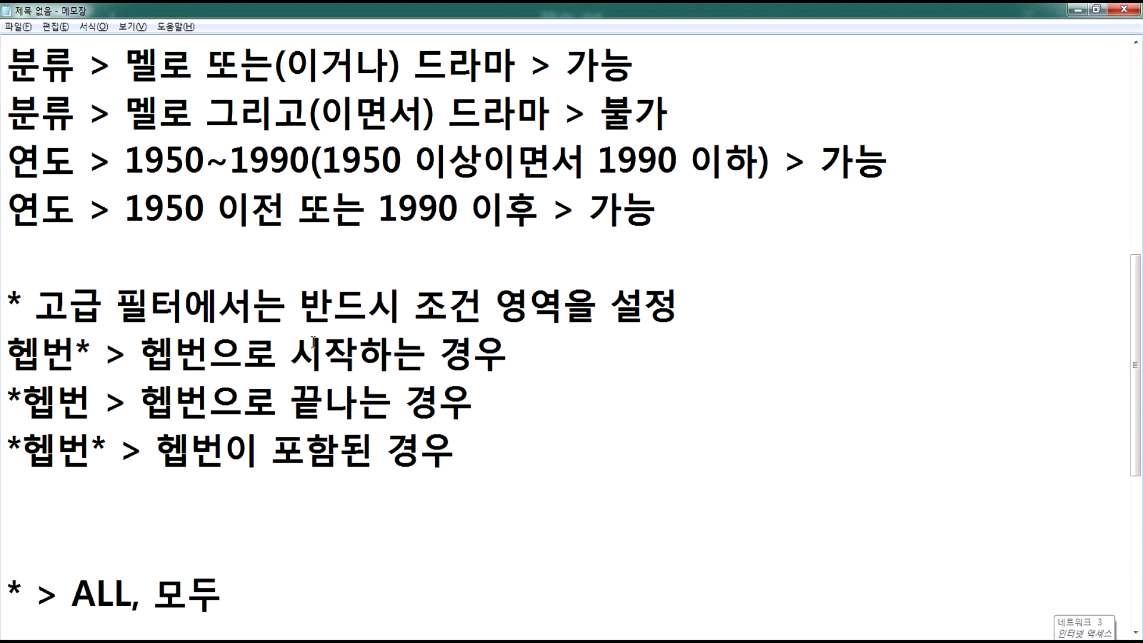
# - Add the heading line "와이드카드(Wild Card) > * ?" directly above the "* > ALL, 모두" line
pyautogui.scroll(-3, 381, 380)
pyautogui.scroll(2, 382, 367)
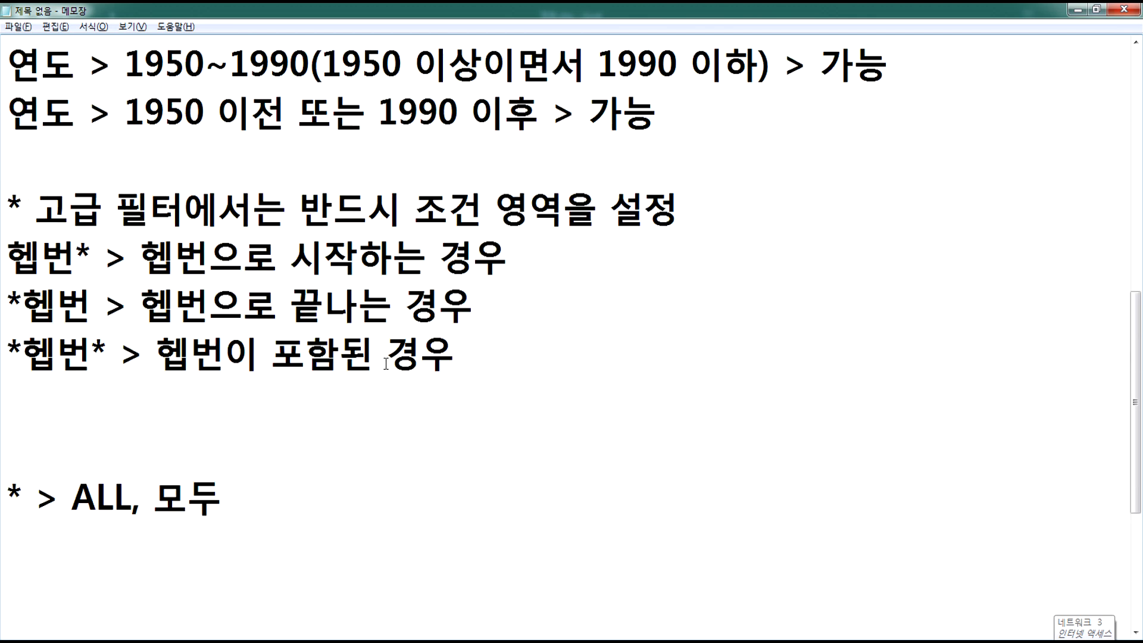
pyautogui.moveTo(1136, 485); pyautogui.dragTo(1133, 529)
pyautogui.write('와이들 카')
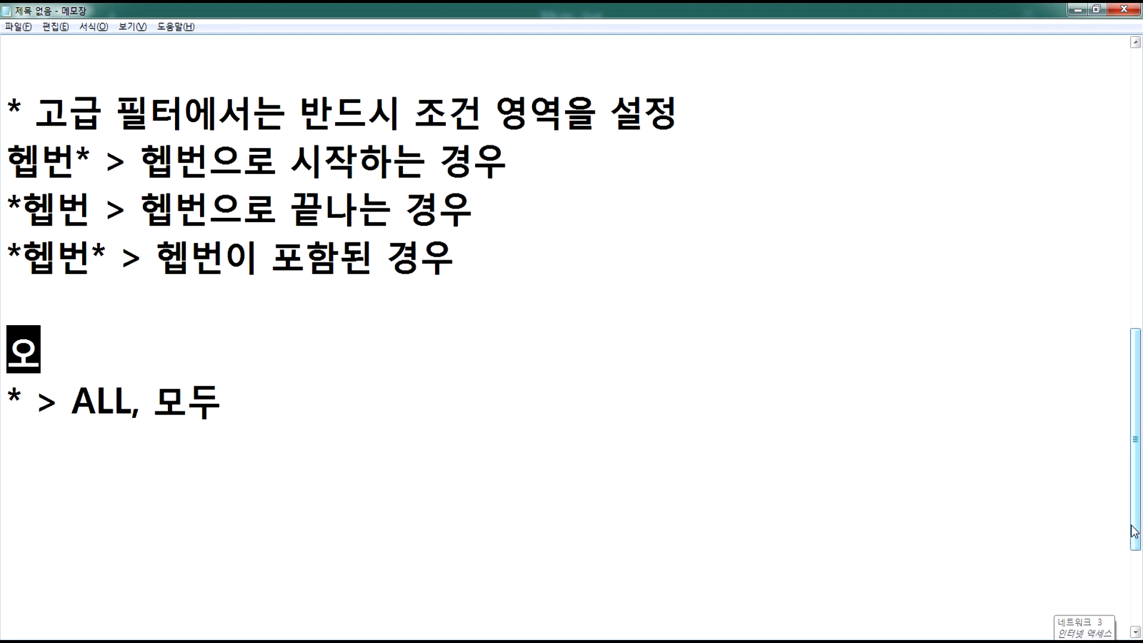
pyautogui.press('BackSpace')
pyautogui.press('BackSpace')
pyautogui.press('BackSpace')
pyautogui.press('BackSpace')
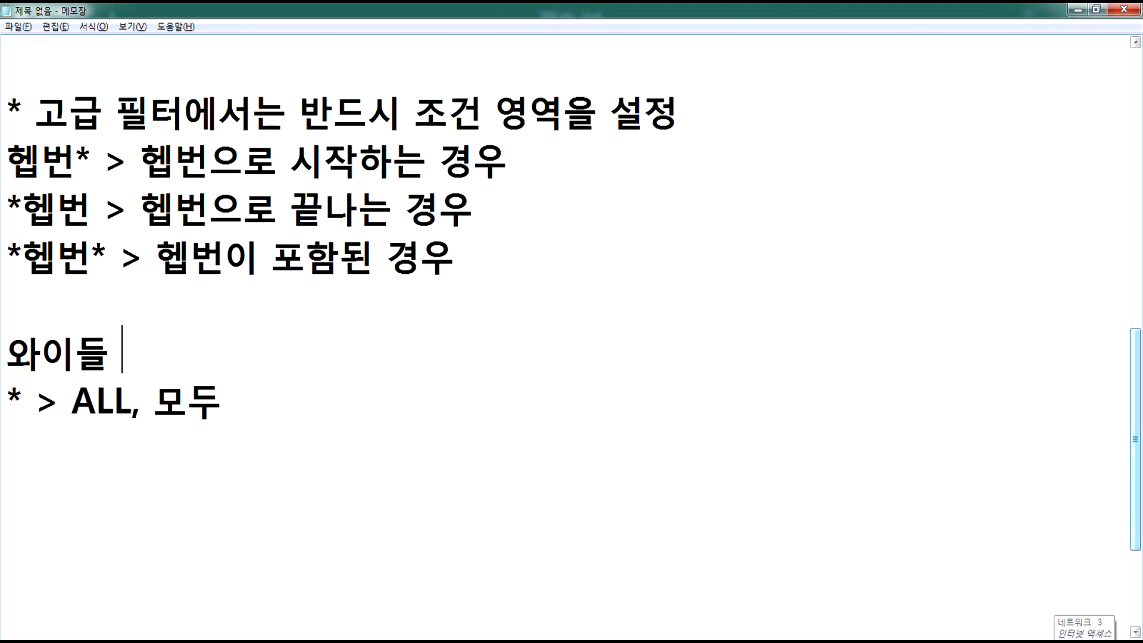
pyautogui.write('드카드(')
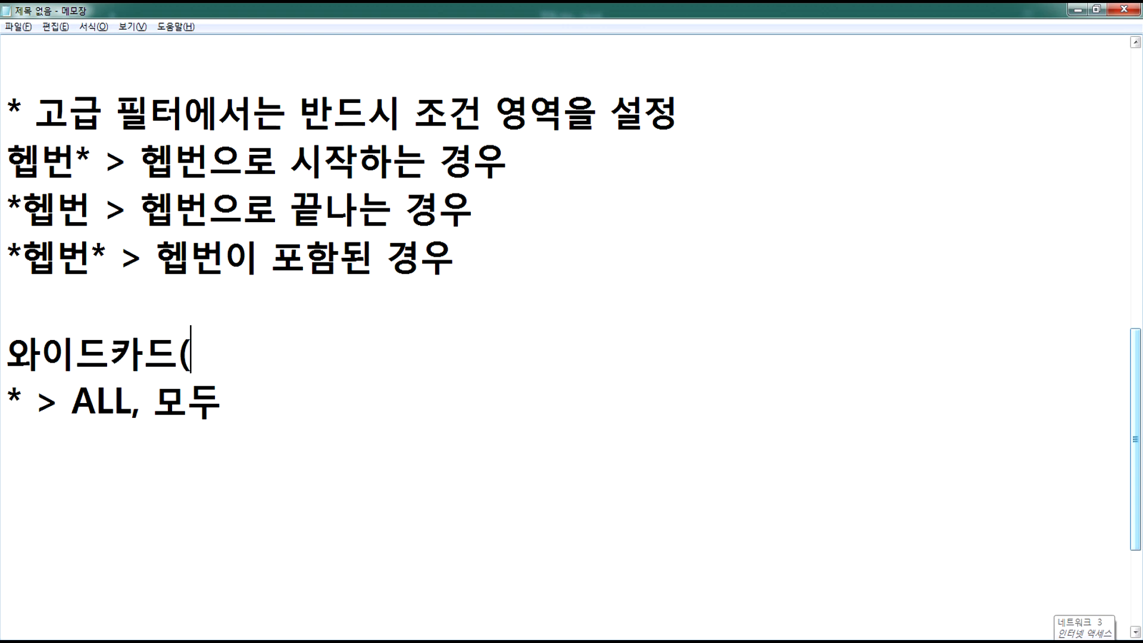
pyautogui.write('Wild Ca')
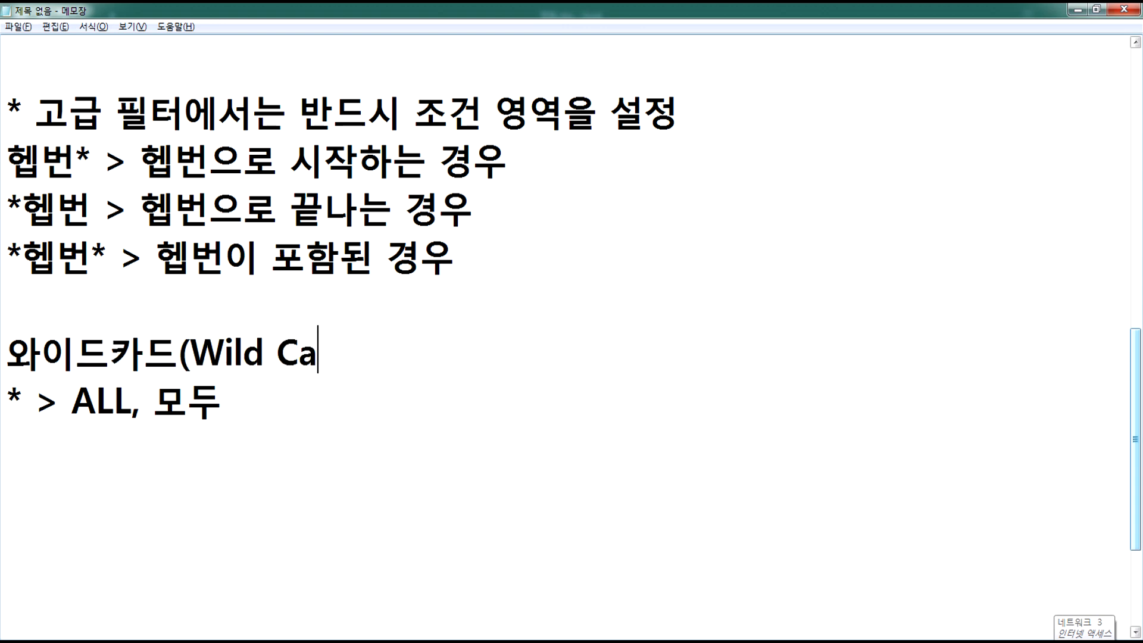
pyautogui.write('rd) > *')
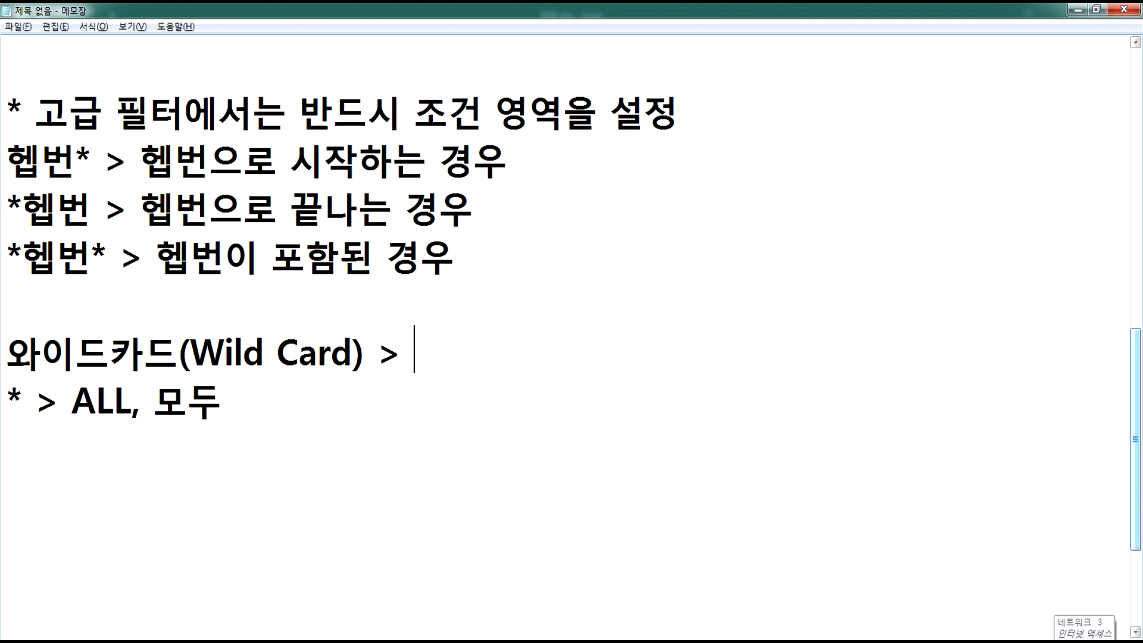
pyautogui.write(' ?')
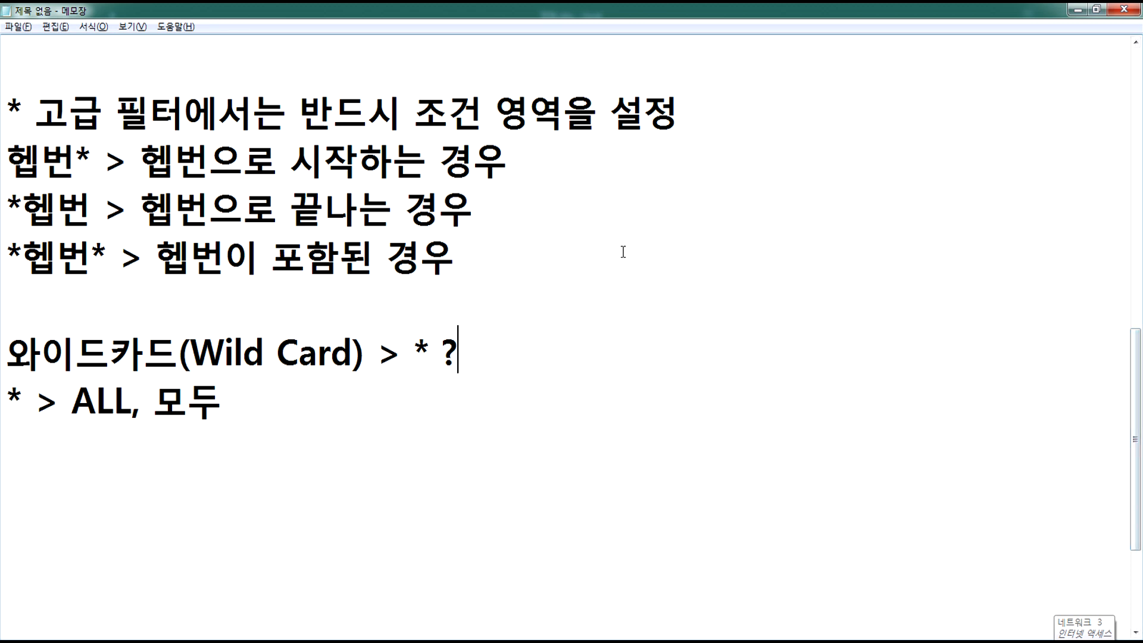
# - View the contents of the 길벗ITQ엑셀(2016) (2) folder in File Explorer, and return to the Notepad notes
pyautogui.moveTo(415, 350); pyautogui.dragTo(479, 356)
pyautogui.click(363, 449)
pyautogui.click(321, 641)
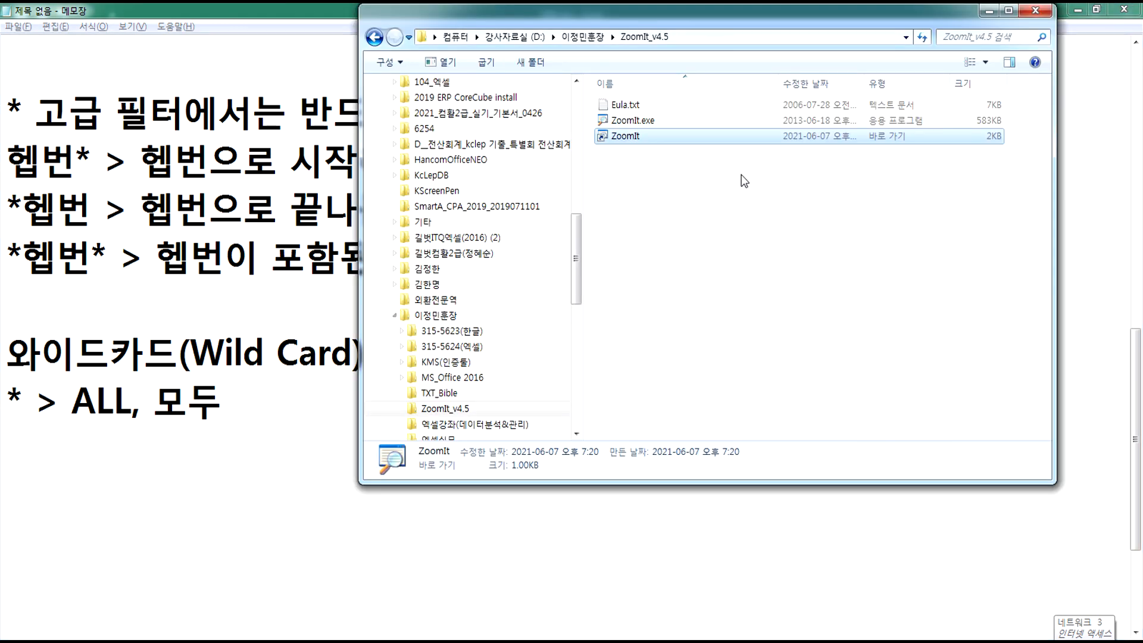
pyautogui.click(454, 239)
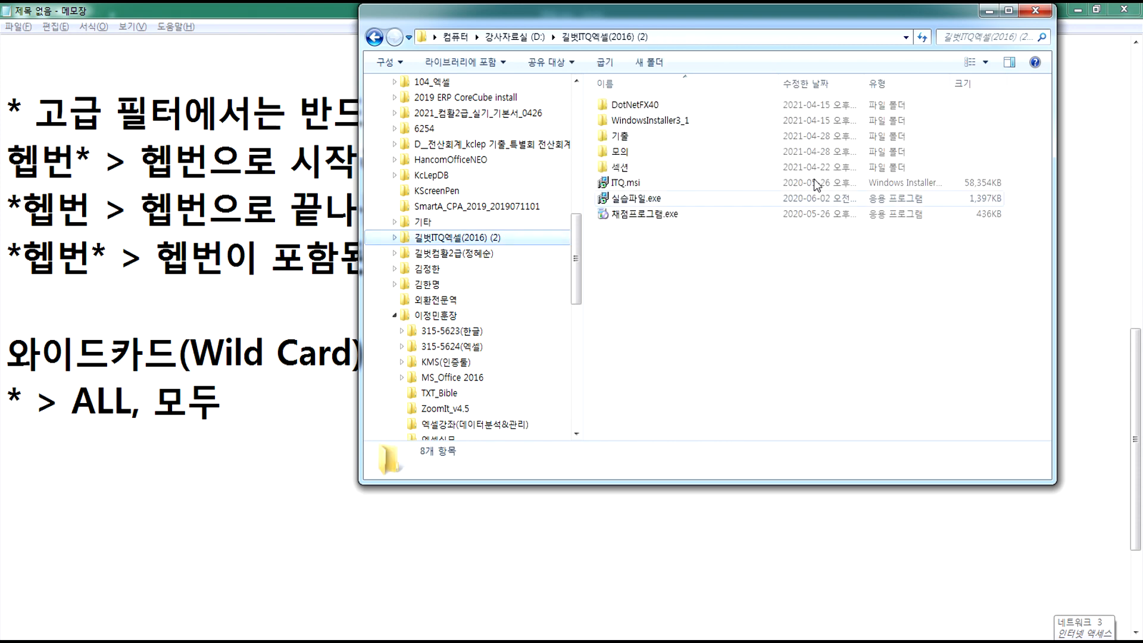
pyautogui.click(989, 11)
pyautogui.moveTo(413, 355); pyautogui.dragTo(473, 356)
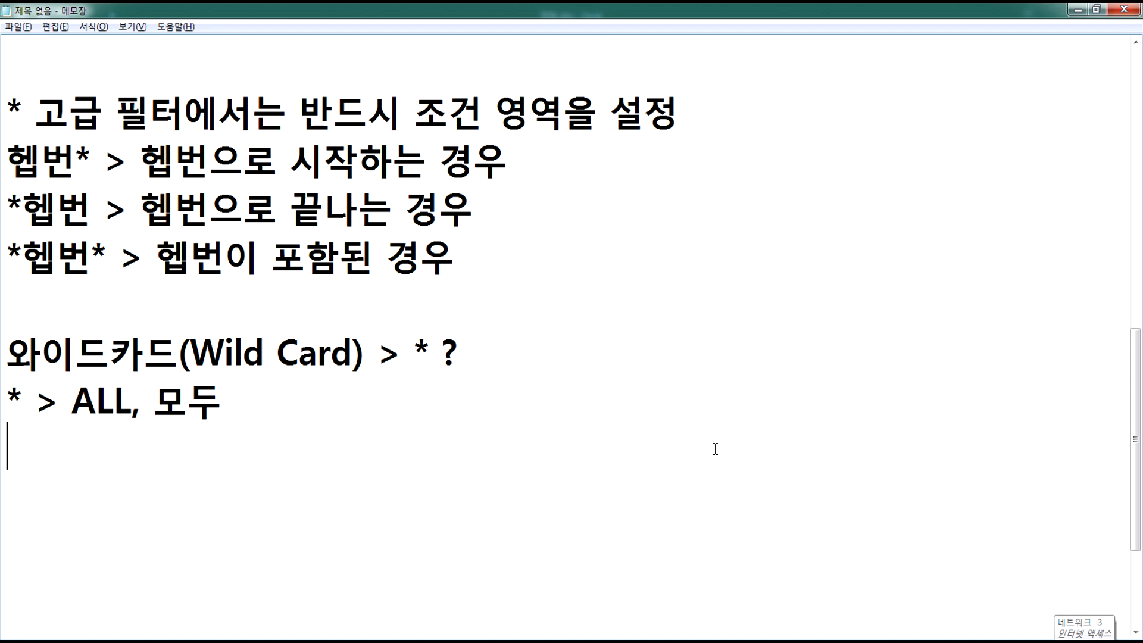
# - Add the line "? > 특정 1글자(김? > 김송, 김청, 김밥, ...)" below "* > ALL, 모두"
pyautogui.write('? > 특정 1글')
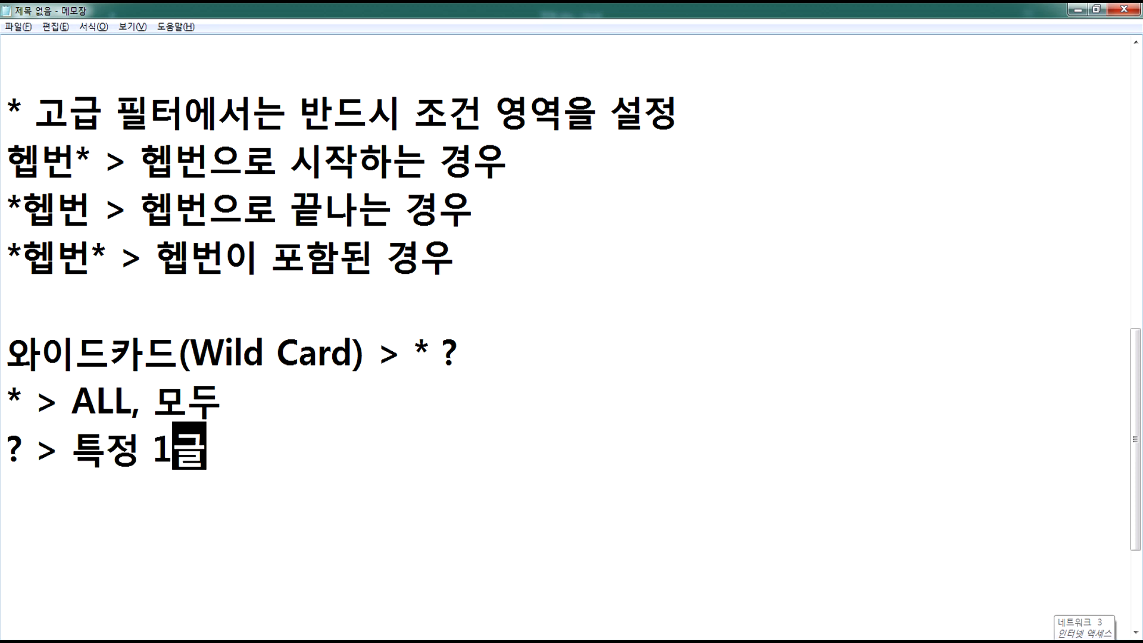
pyautogui.write('자(김')
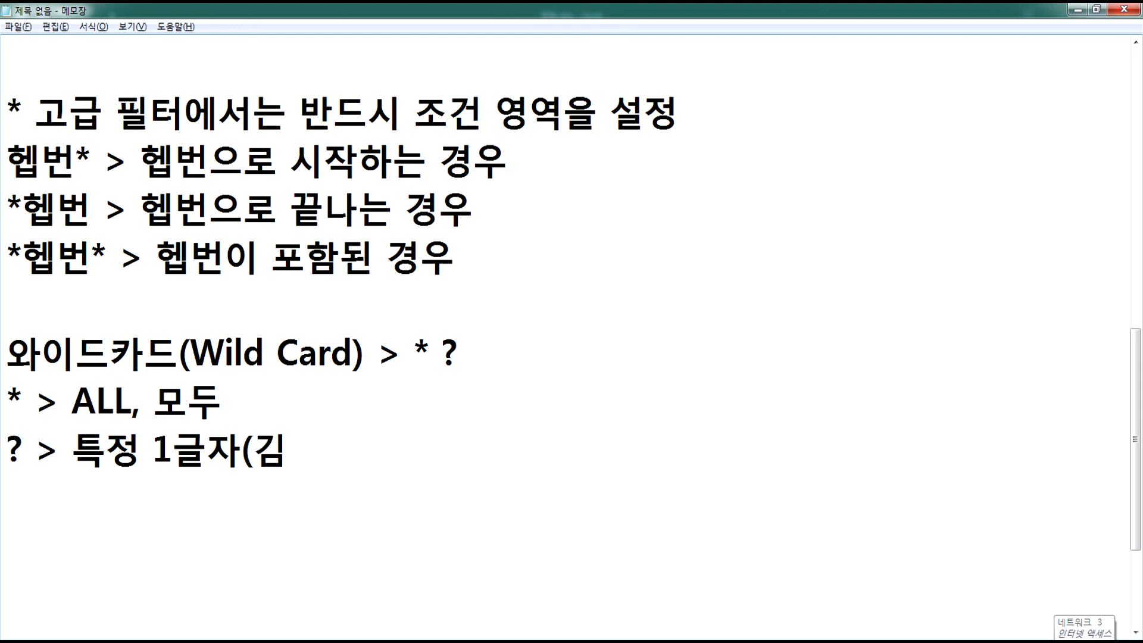
pyautogui.write('?')
pyautogui.write(' > 김소')
pyautogui.write('ㅇ, 김청, ')
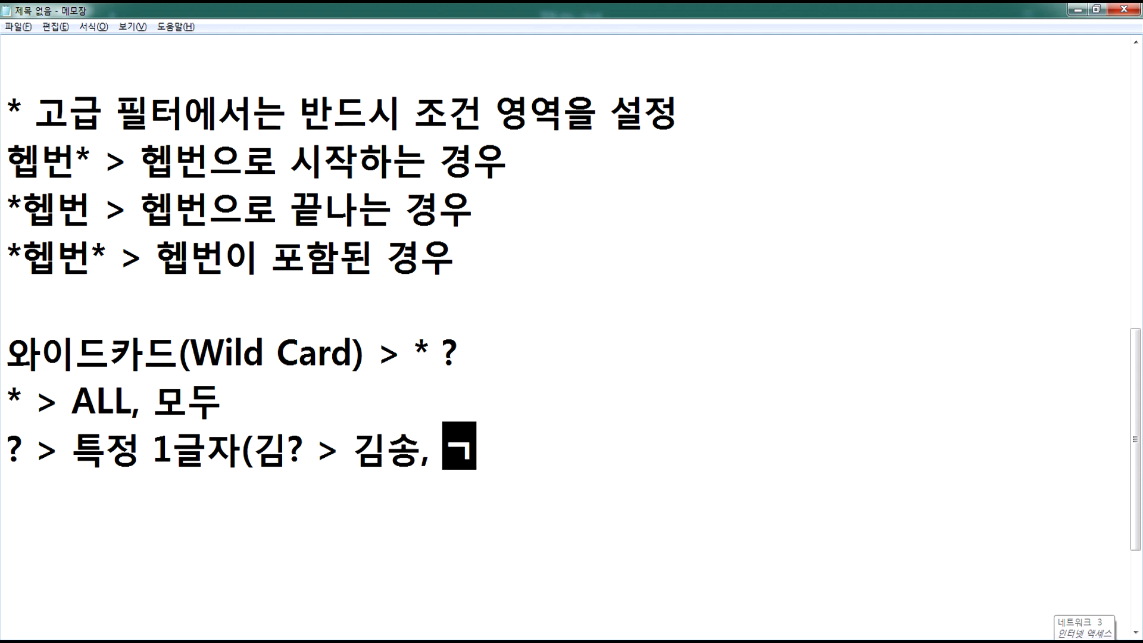
pyautogui.write('김밥')
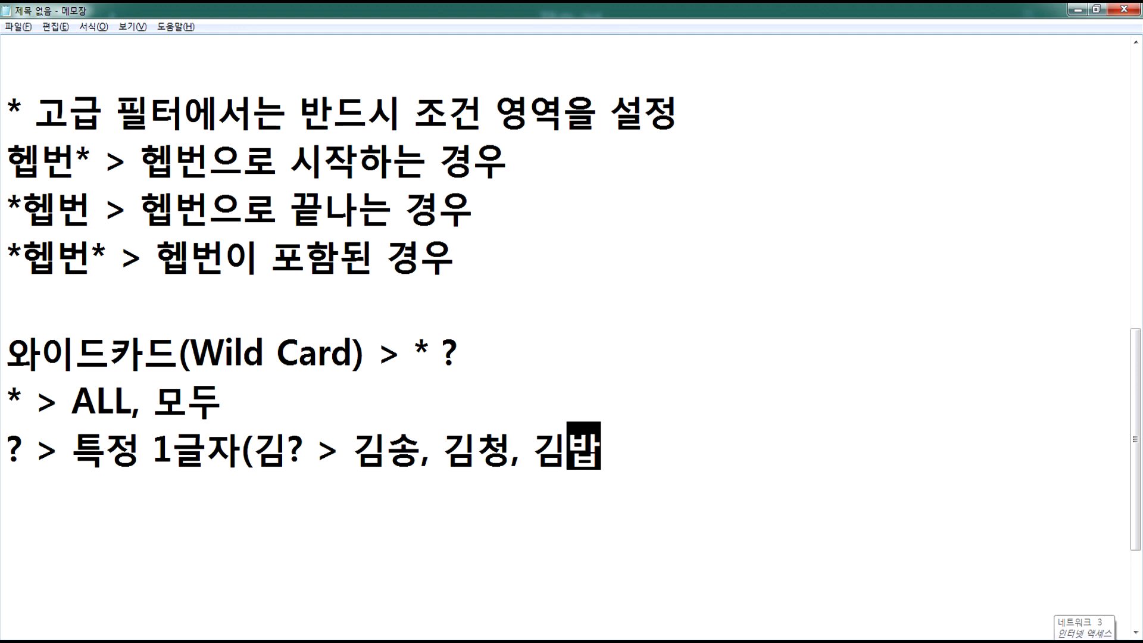
pyautogui.moveTo(305, 448)
pyautogui.mouseDown()
pyautogui.moveTo(260, 457)
pyautogui.moveTo(296, 447)
pyautogui.mouseUp()
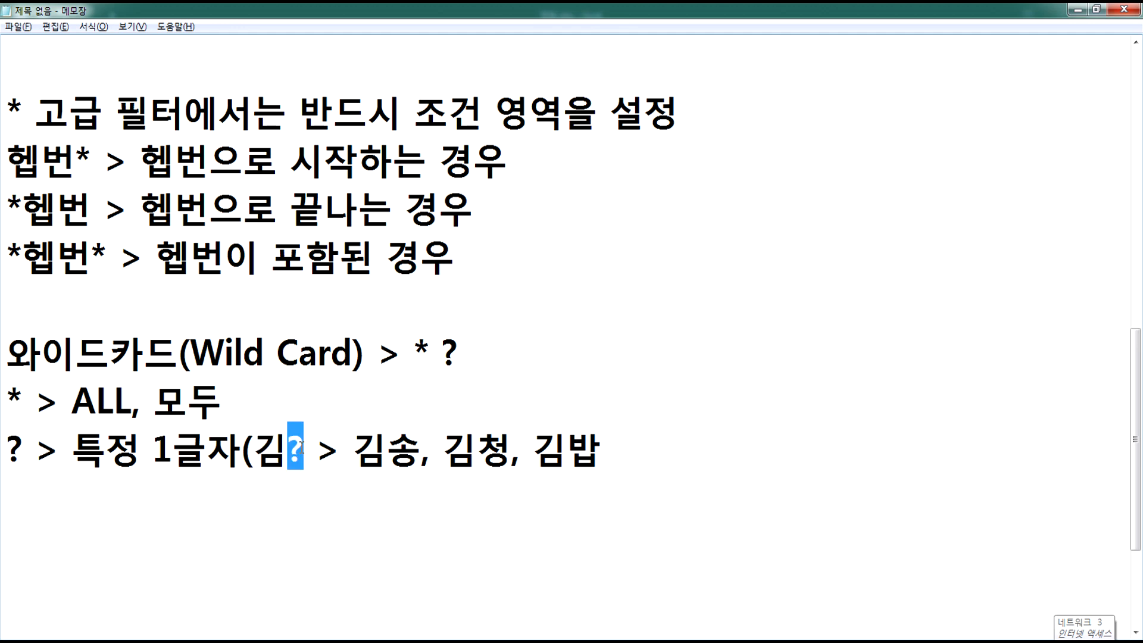
pyautogui.click(297, 448)
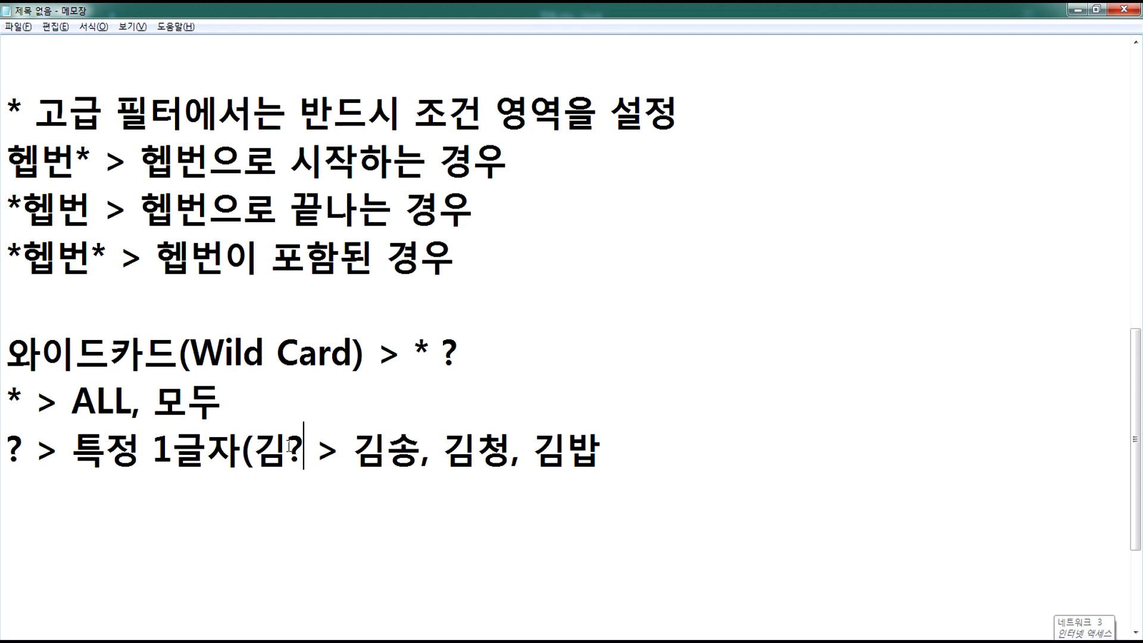
pyautogui.click(645, 450)
pyautogui.write(', ...)')
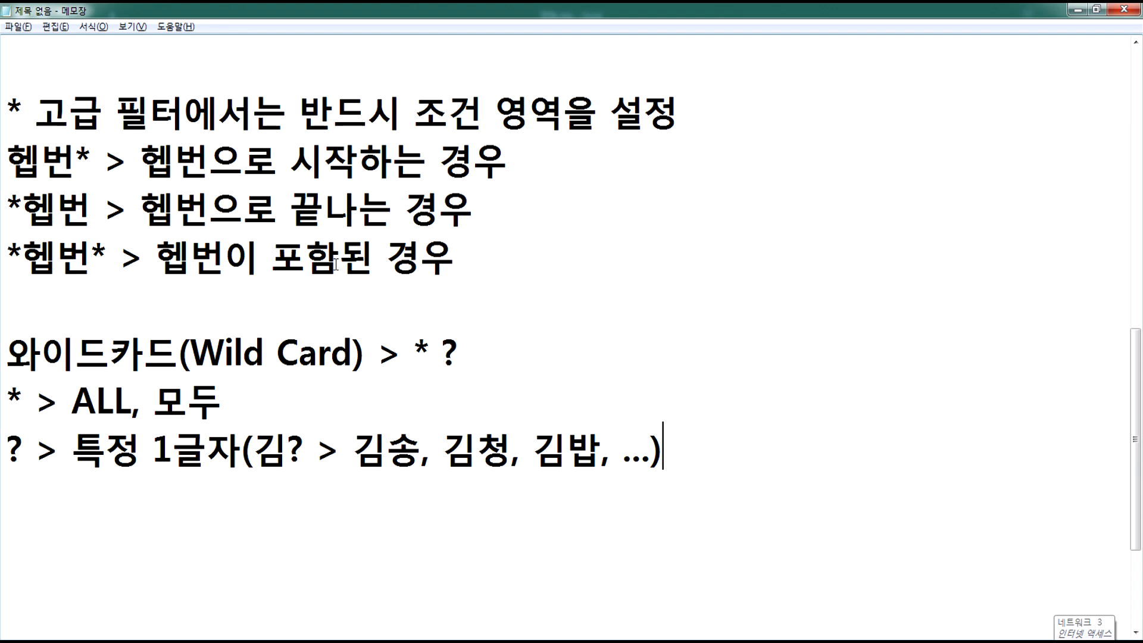
# - Switch to Excel, copy the criteria table B55:C56 to B58, and move the copy's *헵번* condition down to C60
pyautogui.hotkey('alt', 'Tab')
pyautogui.hotkey('alt', 'Tab')
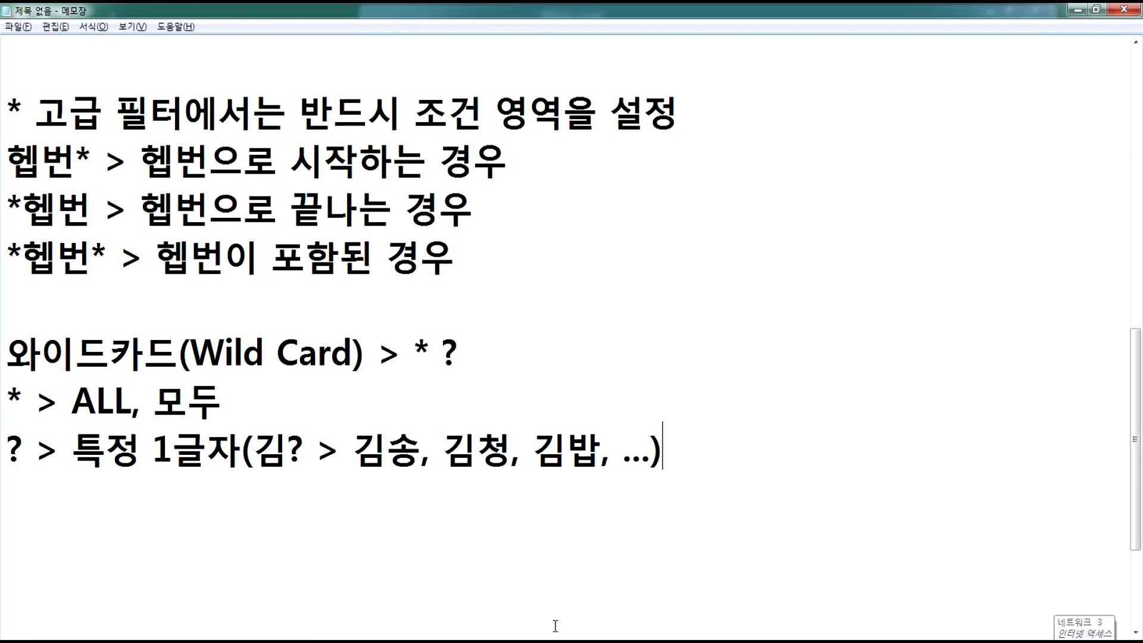
pyautogui.hotkey('alt', 'Tab')
pyautogui.press('Escape')
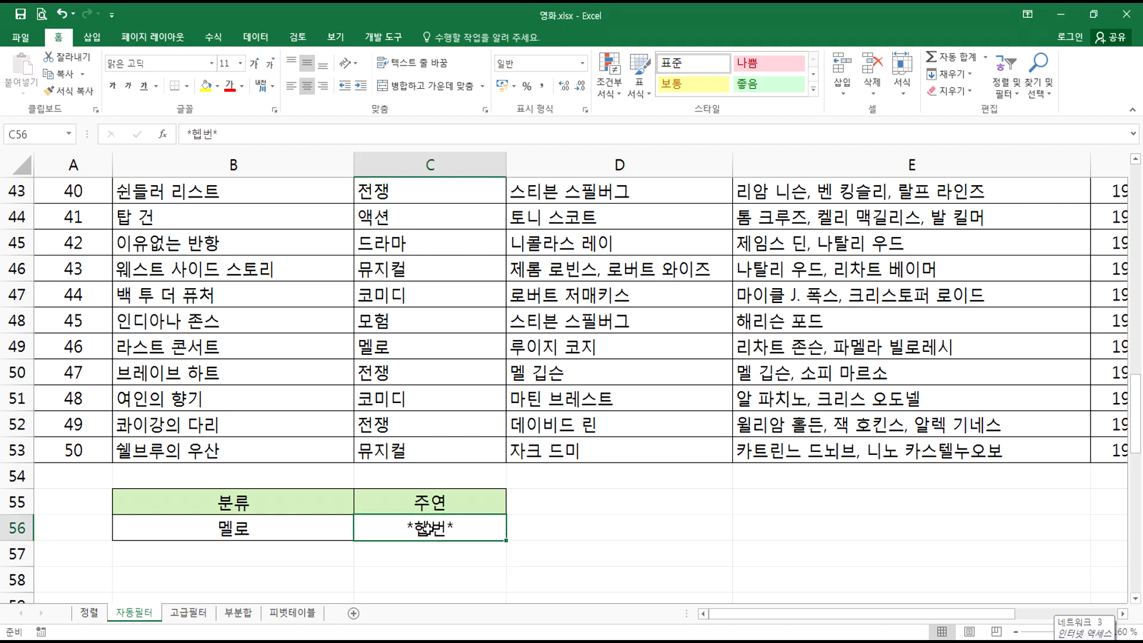
pyautogui.scroll(-2, 473, 483)
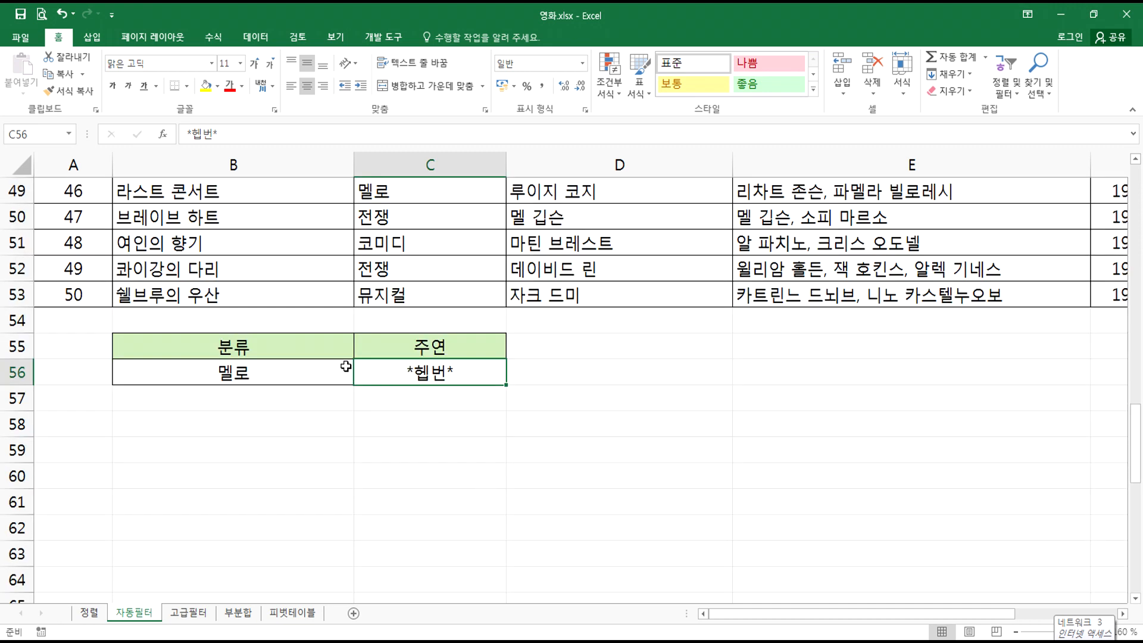
pyautogui.moveTo(294, 347); pyautogui.dragTo(385, 377)
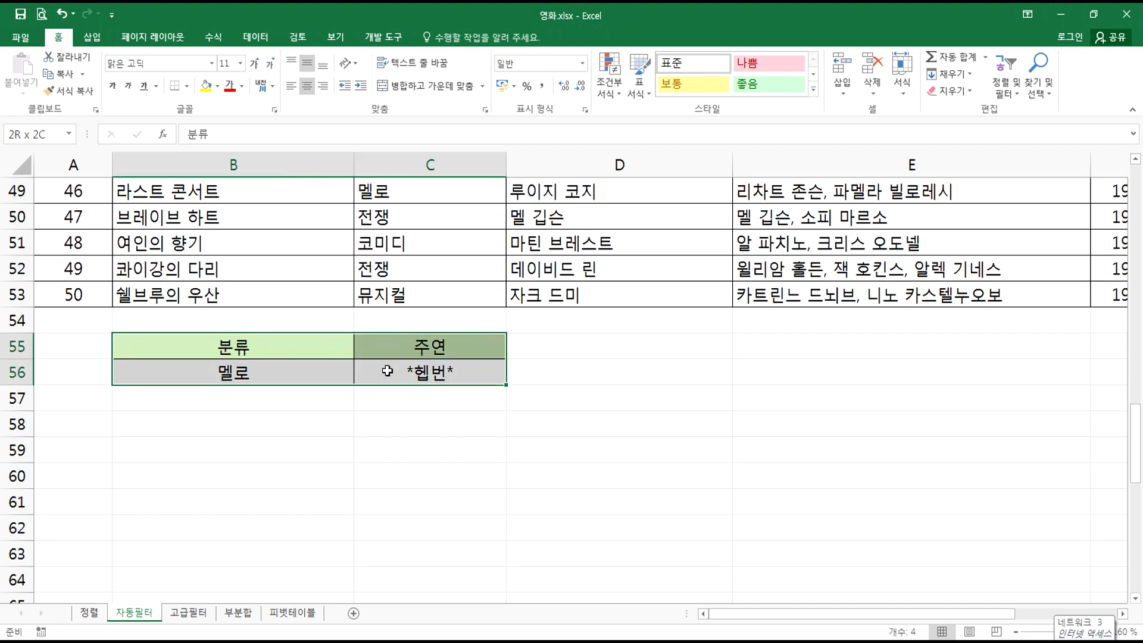
pyautogui.click(276, 430)
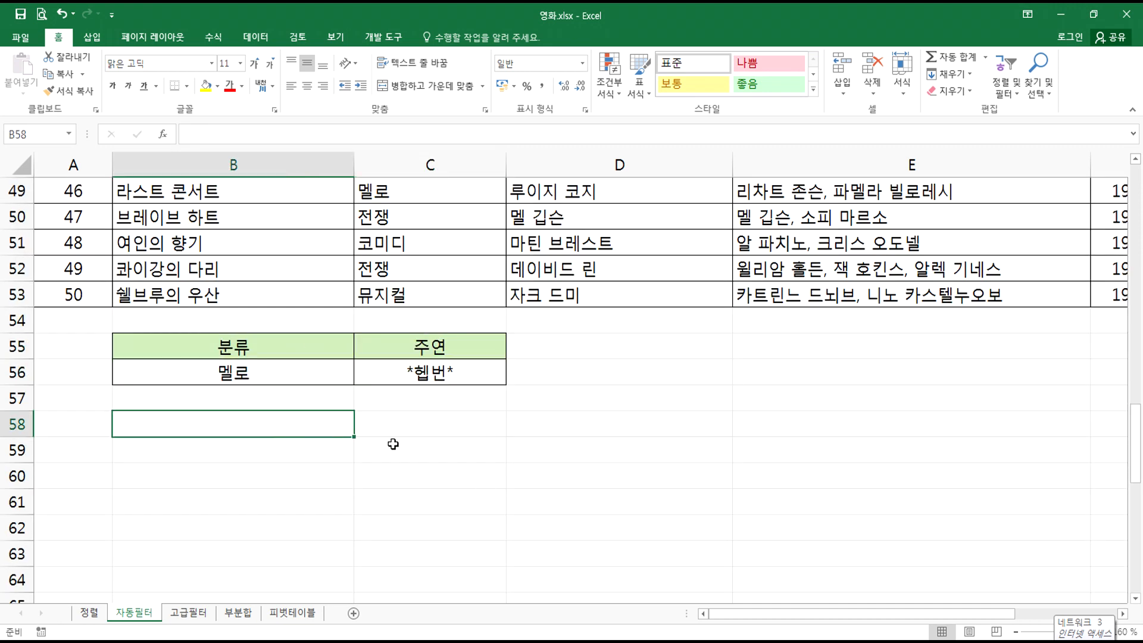
pyautogui.moveTo(292, 347); pyautogui.dragTo(427, 374)
pyautogui.hotkey('ctrl', 'c')
pyautogui.click(270, 423)
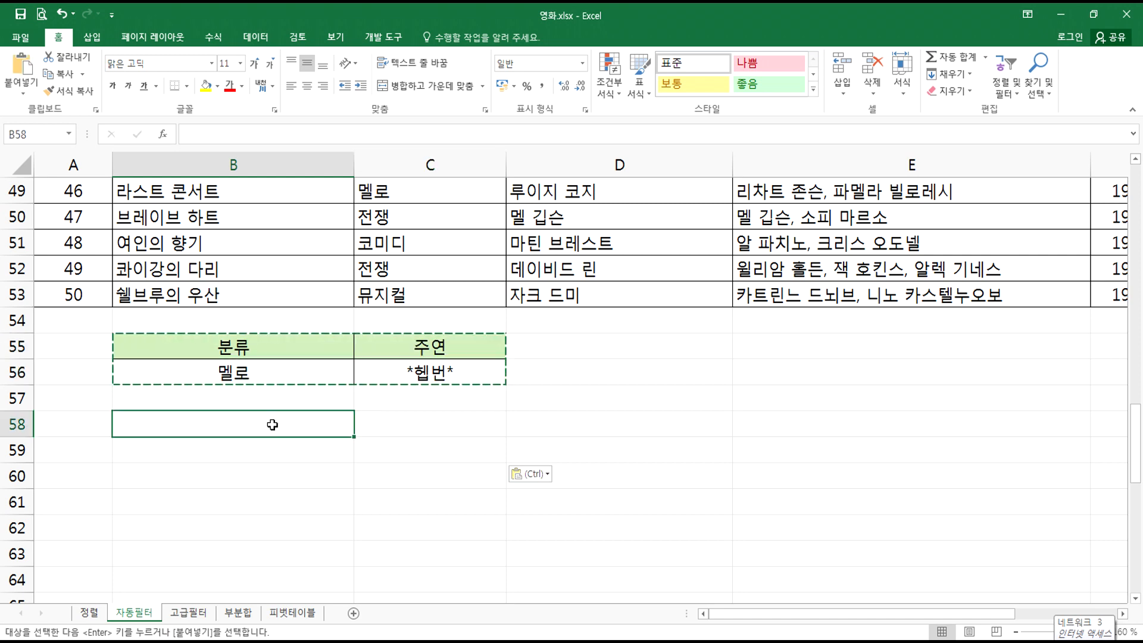
pyautogui.hotkey('ctrl', 'v')
pyautogui.click(394, 454)
pyautogui.moveTo(396, 462); pyautogui.dragTo(396, 479)
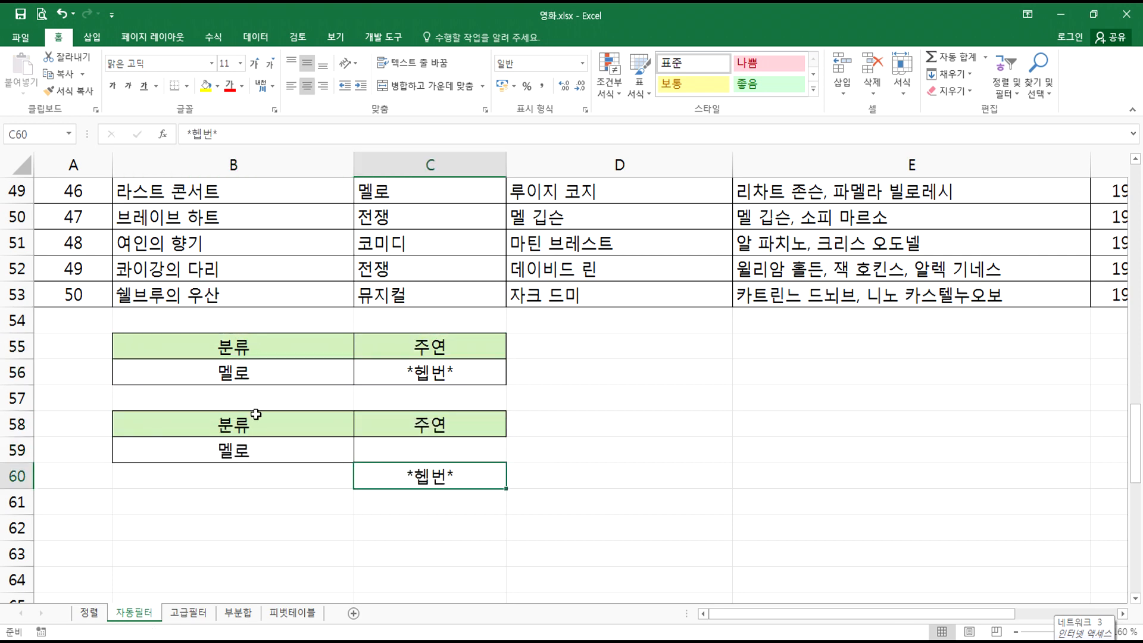
# - Copy the criteria table B55:C56 to B62 and move the copy's 멜로 condition down to B64
pyautogui.moveTo(241, 351); pyautogui.dragTo(426, 374)
pyautogui.hotkey('ctrl', 'c')
pyautogui.click(225, 534)
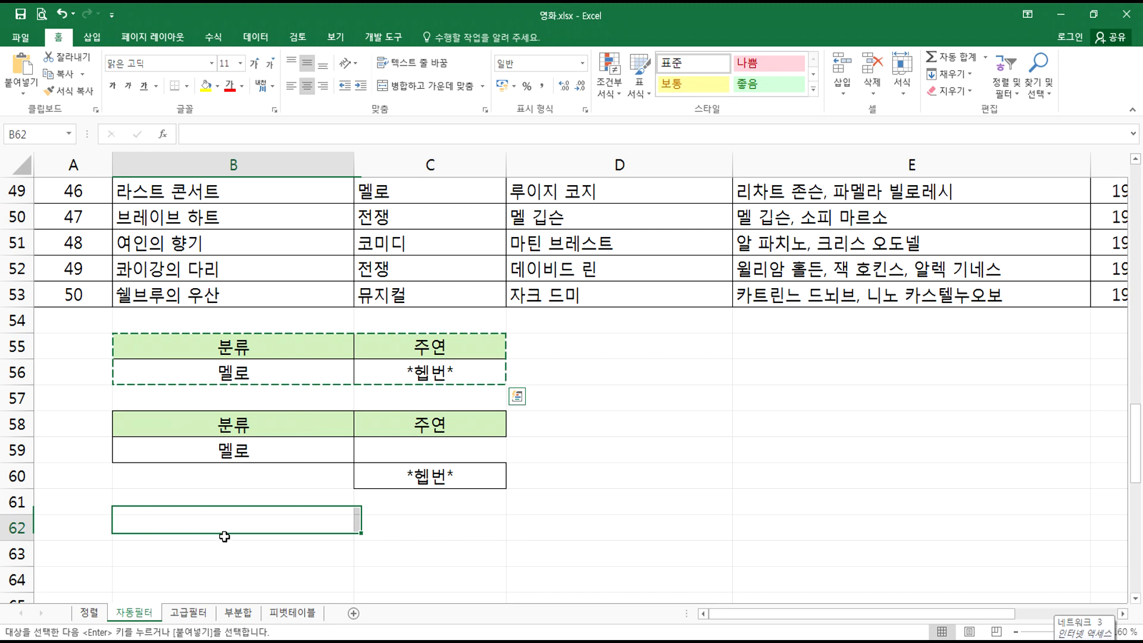
pyautogui.hotkey('ctrl', 'v')
pyautogui.click(226, 555)
pyautogui.moveTo(233, 565); pyautogui.dragTo(241, 573)
# - Enter the explanation "멜로 이면서 헵번이 포함된 경우" in D56 beside the first criteria table
pyautogui.click(291, 371)
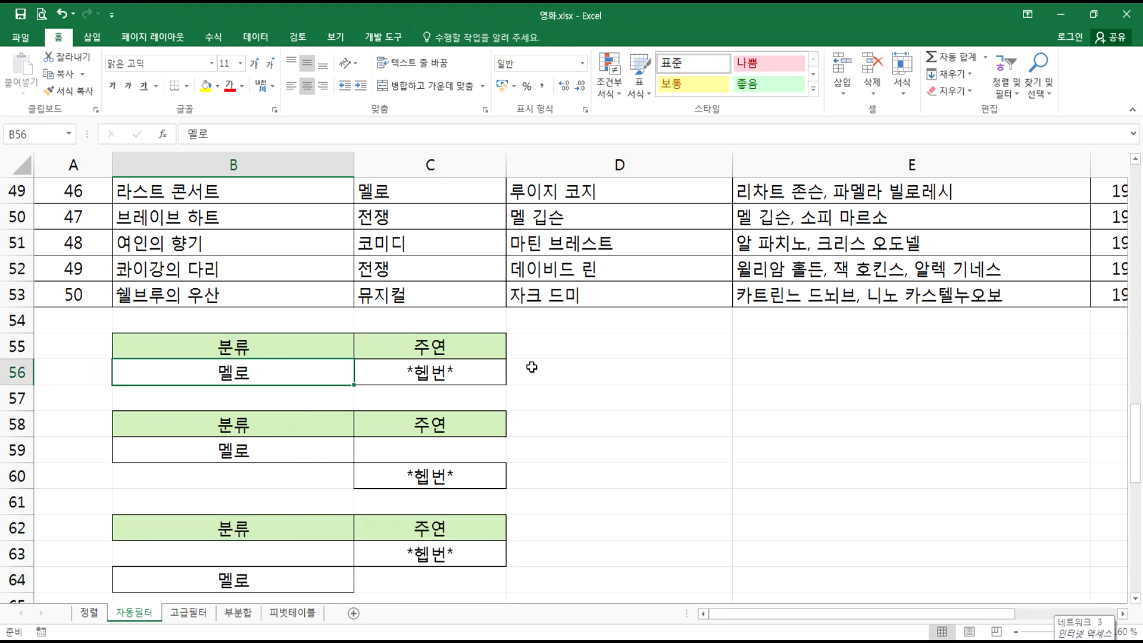
pyautogui.click(602, 372)
pyautogui.write('멜로')
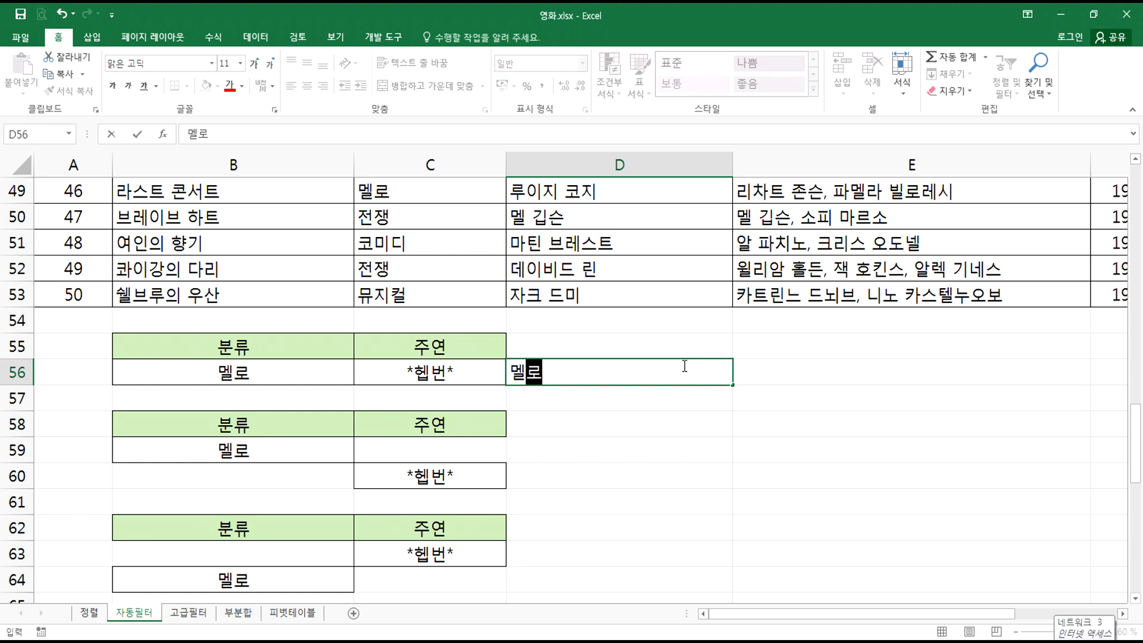
pyautogui.write(' 이며ㄴ서 헵번')
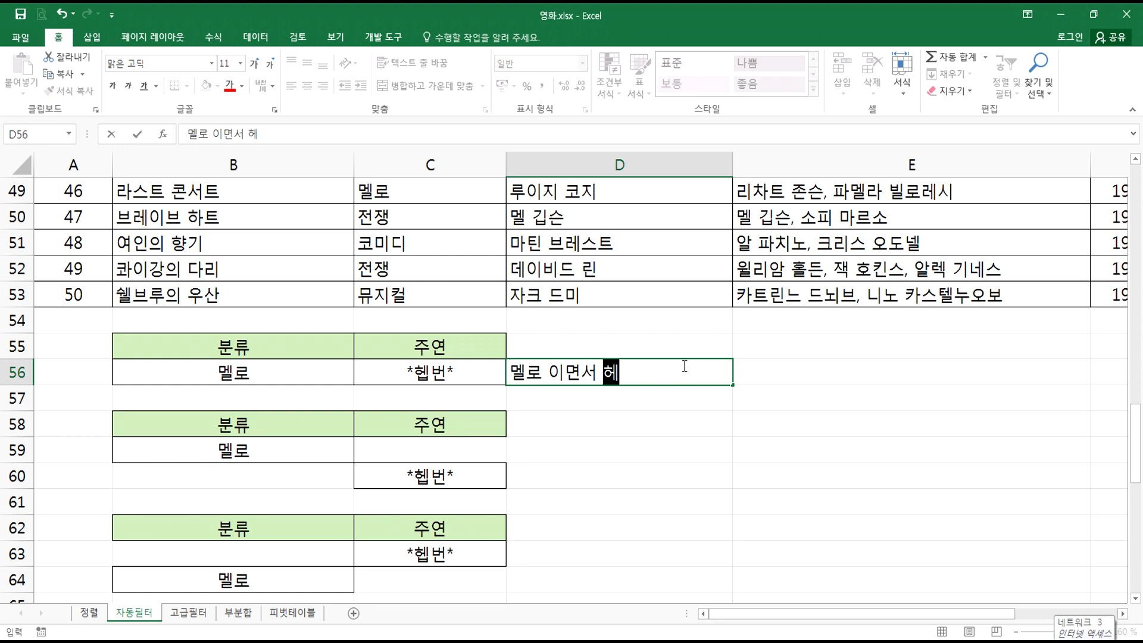
pyautogui.write('이 포')
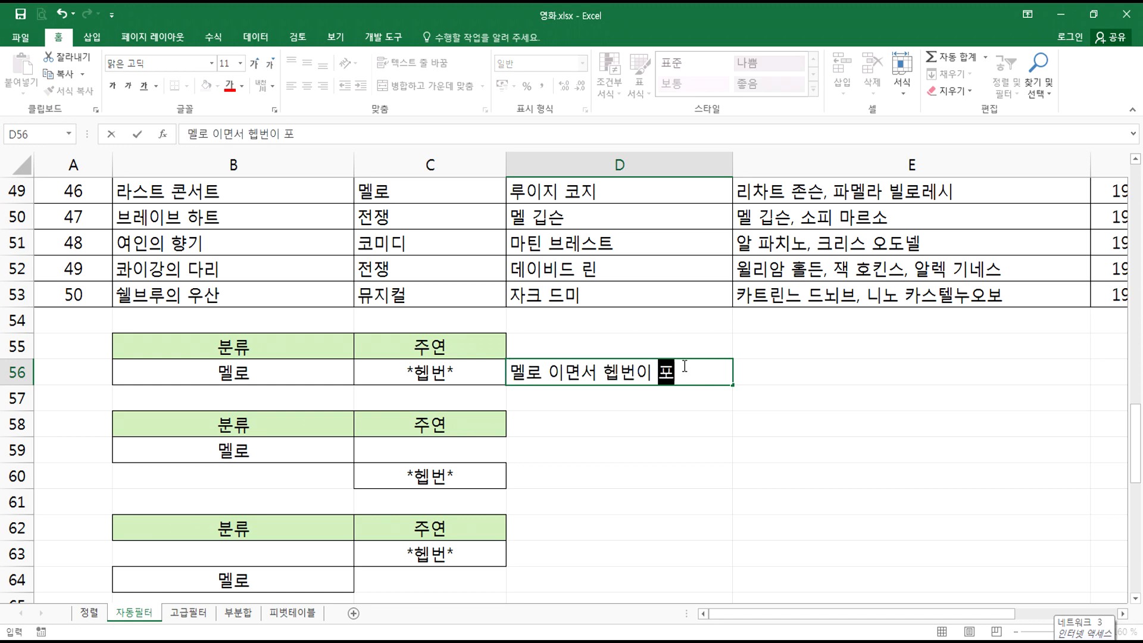
pyautogui.write('함도ㅣㄴ 경우')
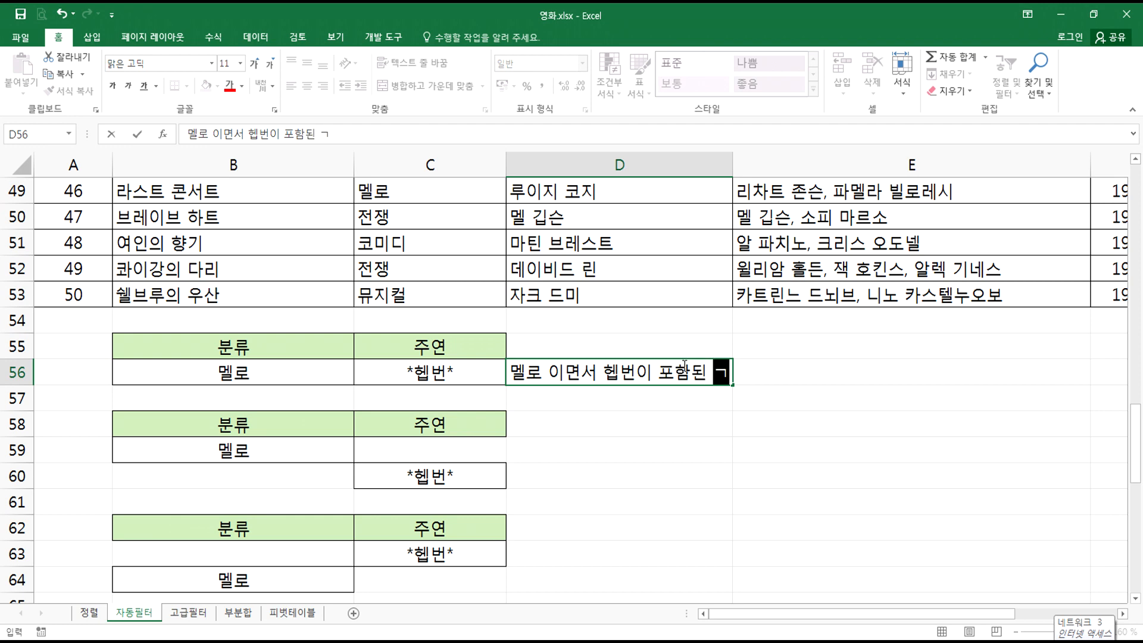
pyautogui.press('Return')
# - Enter the explanation "멜로 이거나 헵번이 포함된 경우" in D59 beside the second criteria table
pyautogui.press('Return')
pyautogui.press('Return')
pyautogui.press('Return')
pyautogui.press('Up')
pyautogui.write('멜로 ㅇㅣ')
pyautogui.press('BackSpace')
pyautogui.press('BackSpace')
pyautogui.press('BackSpace')
pyautogui.press('BackSpace')
pyautogui.press('BackSpace')
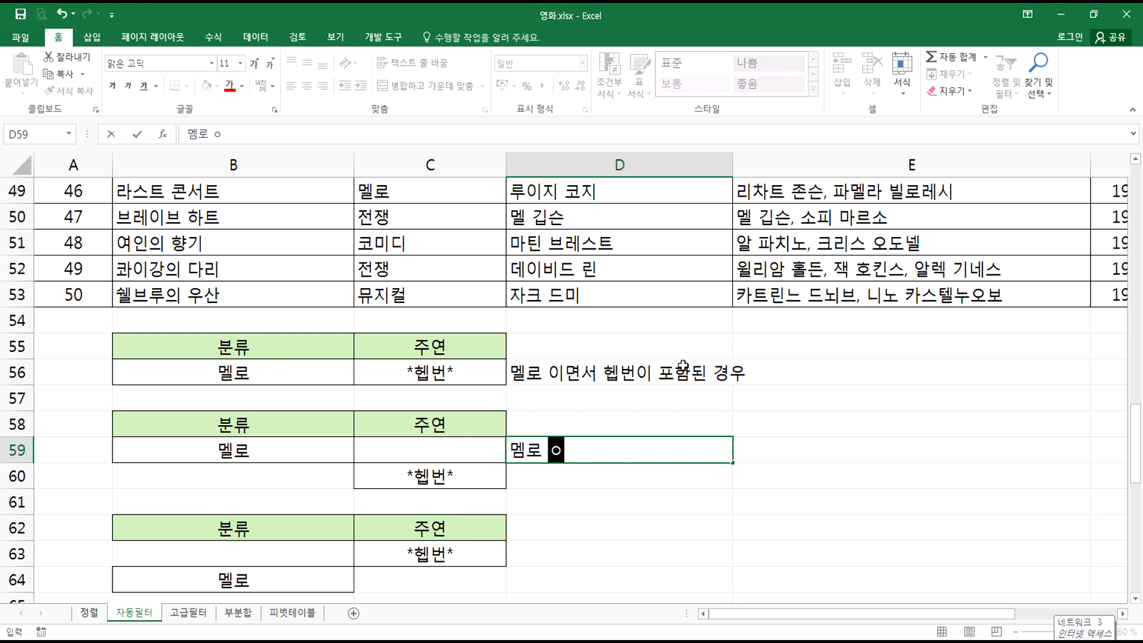
pyautogui.write('멜로 ㅇㅣ거나 헵번')
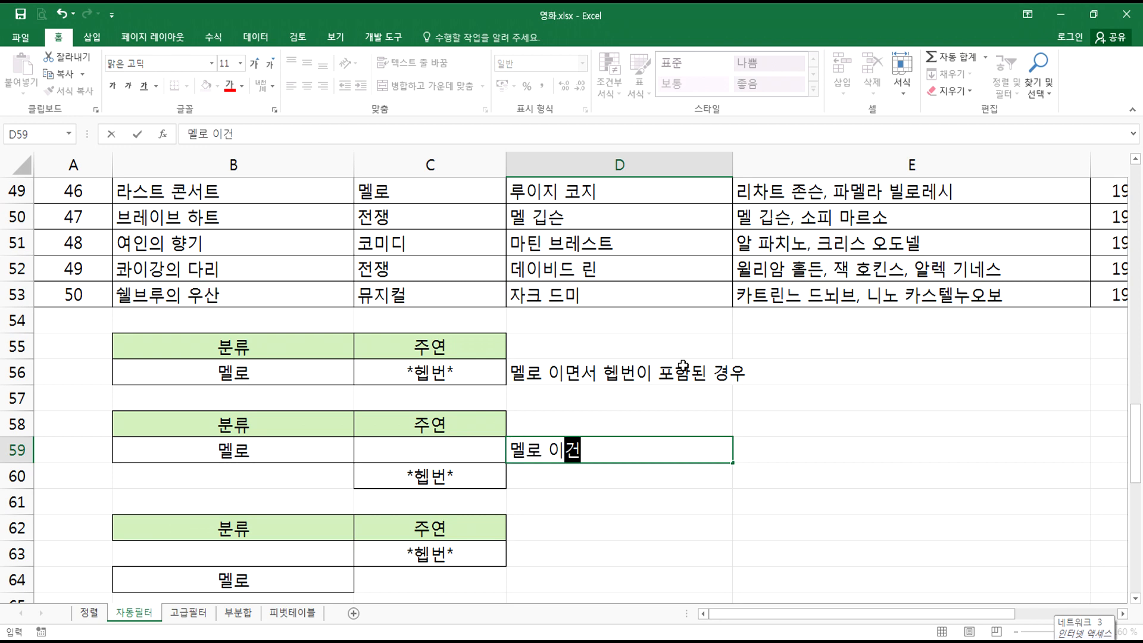
pyautogui.write('이 퐁마')
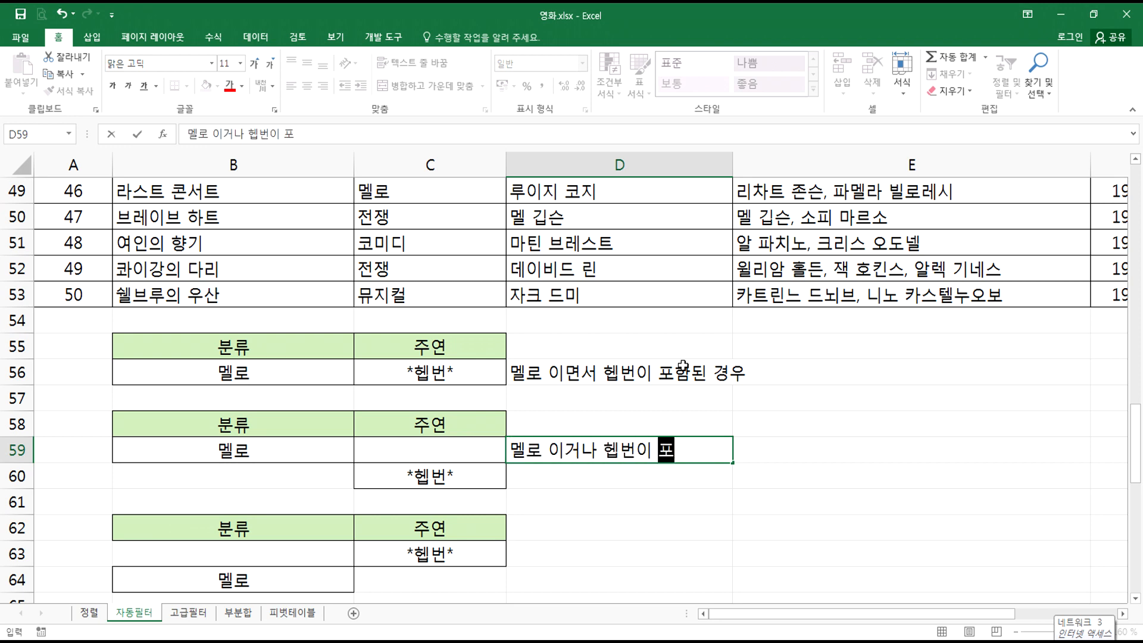
pyautogui.press('BackSpace')
pyautogui.press('BackSpace')
pyautogui.write('포함된 경우')
pyautogui.press('Return')
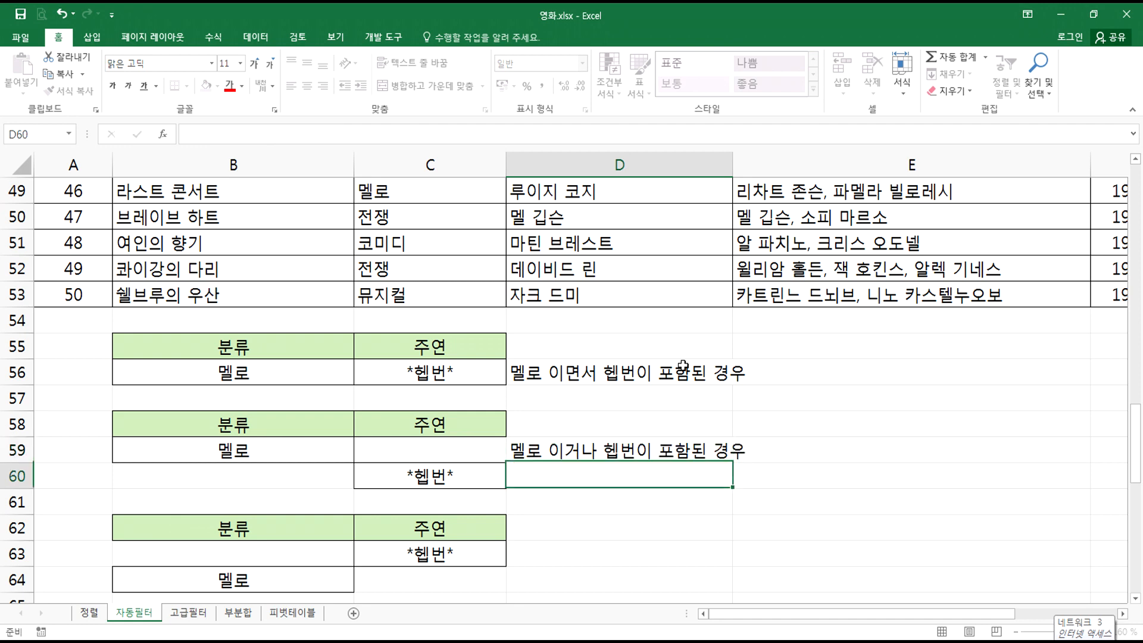
# - Copy the explanation in D59 to D63 beside the third criteria table
pyautogui.press('Up')
pyautogui.hotkey('ctrl', 'c')
pyautogui.hotkey('ctrl', 'v')
pyautogui.press('Down')
pyautogui.press('Down')
pyautogui.press('Down')
pyautogui.press('Down')
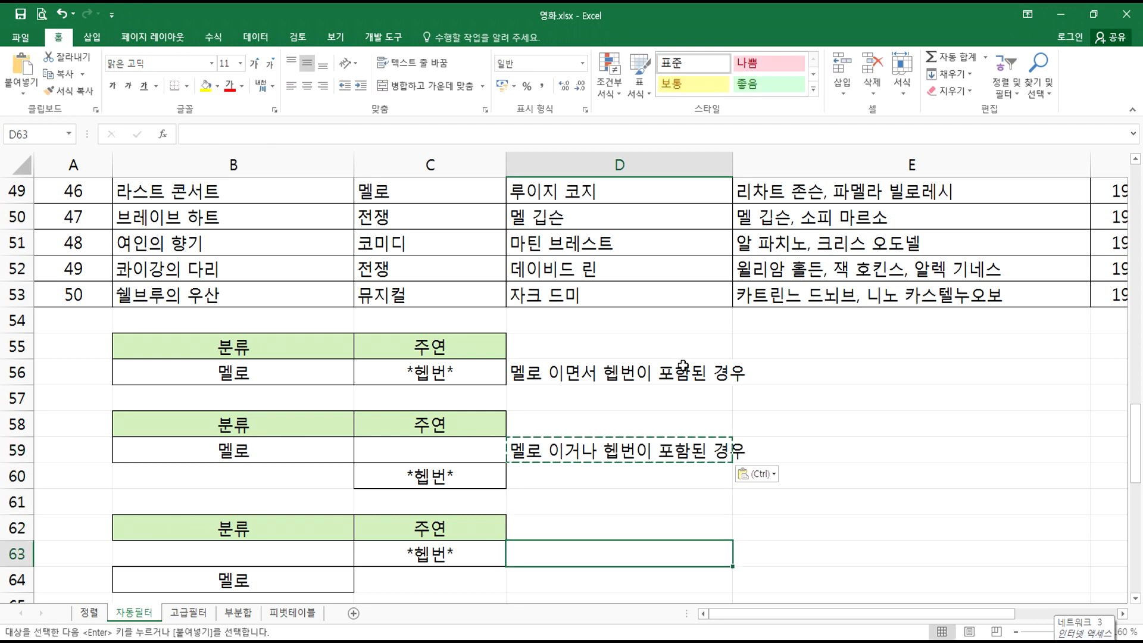
pyautogui.hotkey('ctrl', 'v')
pyautogui.press('Escape')
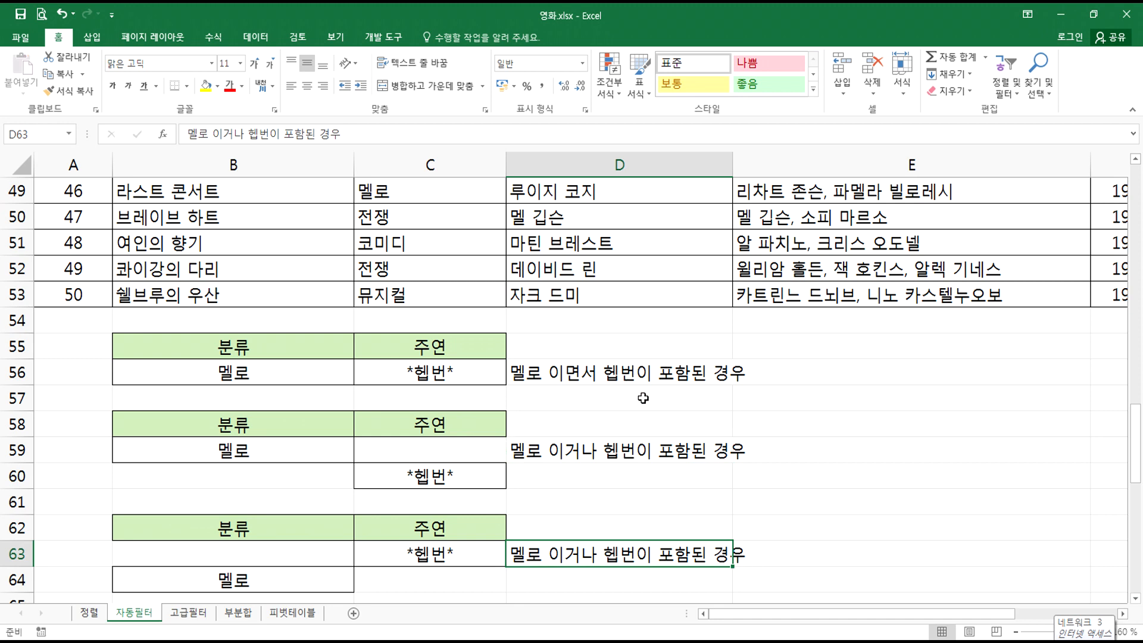
# - Compare how the 멜로 and *헵번* conditions share one row or sit on separate rows in the three criteria tables
pyautogui.moveTo(1132, 442); pyautogui.dragTo(1132, 466)
pyautogui.click(277, 239)
pyautogui.moveTo(277, 239); pyautogui.dragTo(412, 240)
pyautogui.click(202, 242)
pyautogui.moveTo(202, 242); pyautogui.dragTo(438, 242)
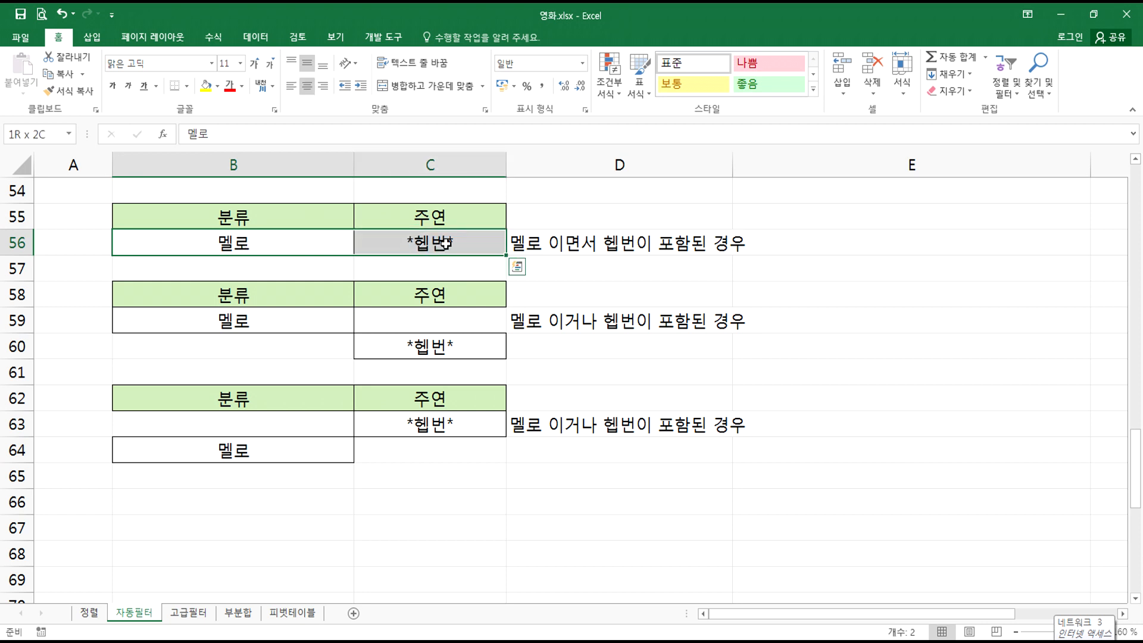
pyautogui.moveTo(446, 243); pyautogui.dragTo(446, 243)
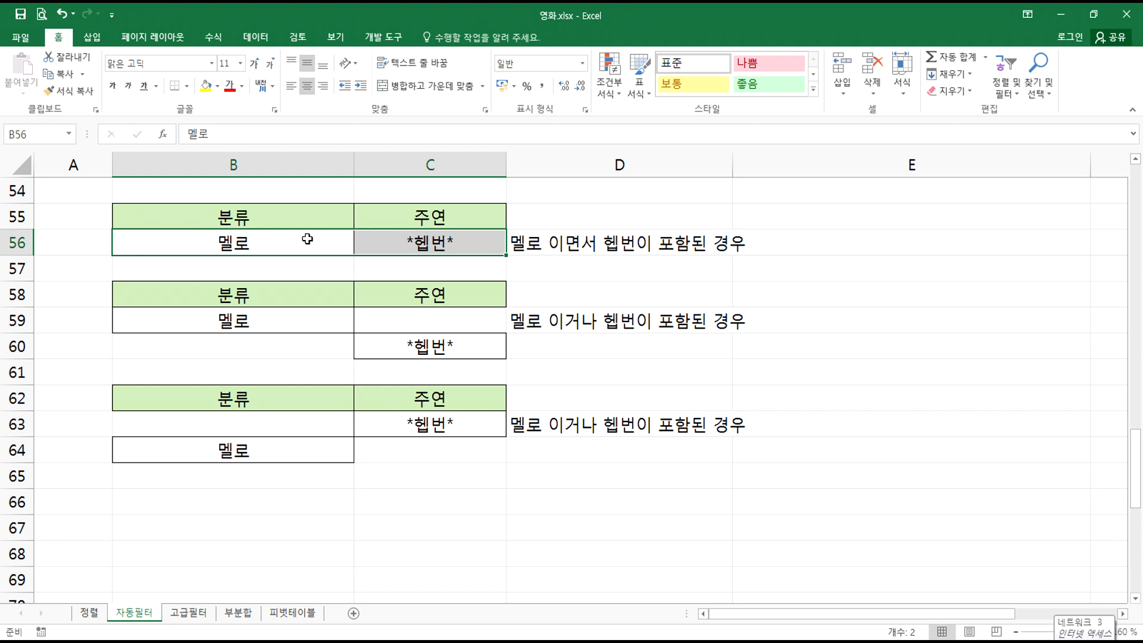
pyautogui.moveTo(299, 244); pyautogui.dragTo(402, 242)
pyautogui.click(294, 313)
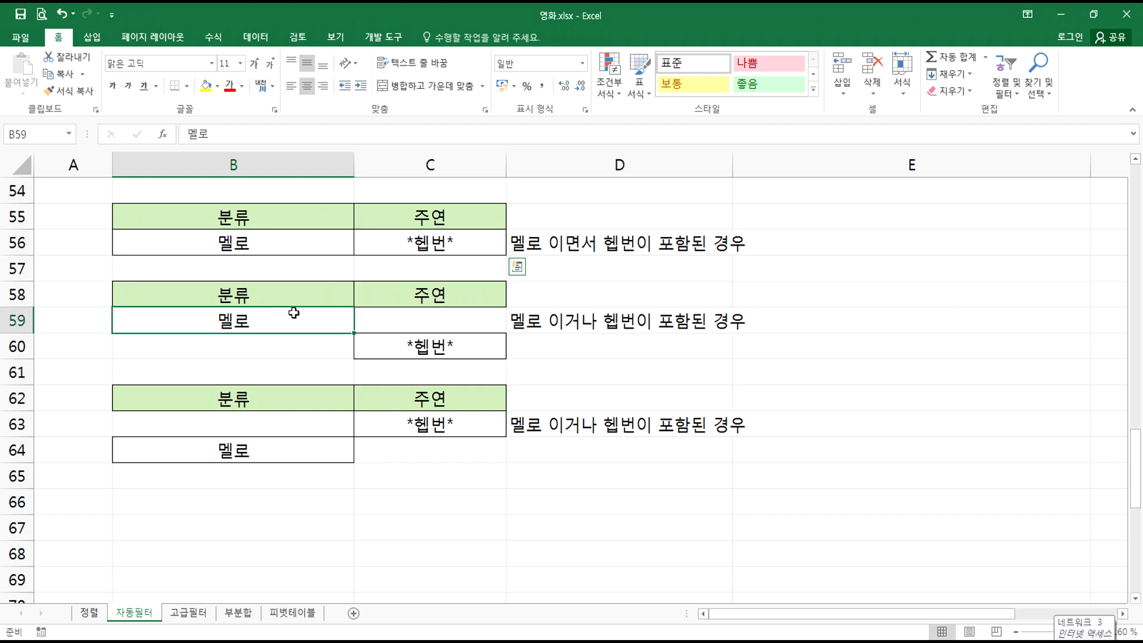
pyautogui.moveTo(294, 313); pyautogui.dragTo(400, 339)
pyautogui.moveTo(393, 423); pyautogui.dragTo(260, 451)
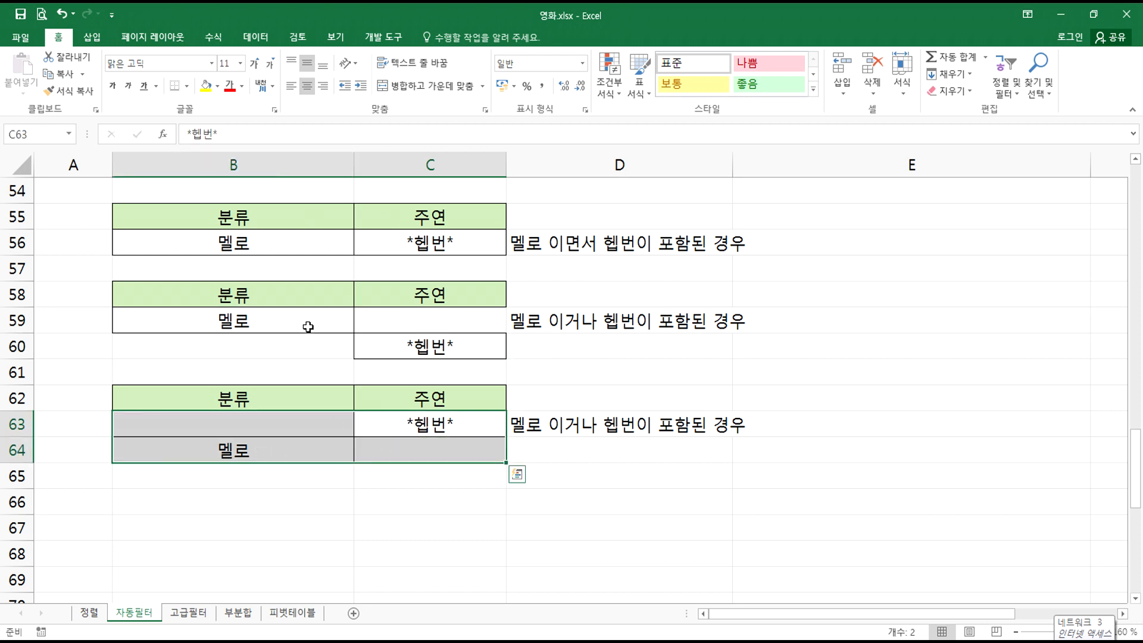
pyautogui.click(258, 311)
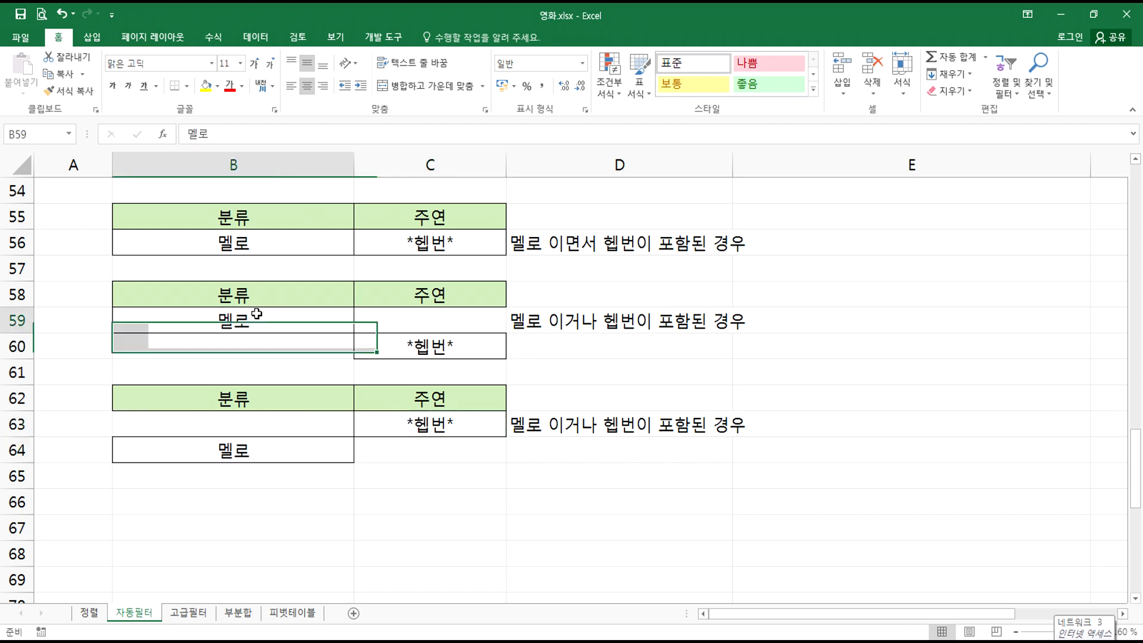
pyautogui.click(411, 348)
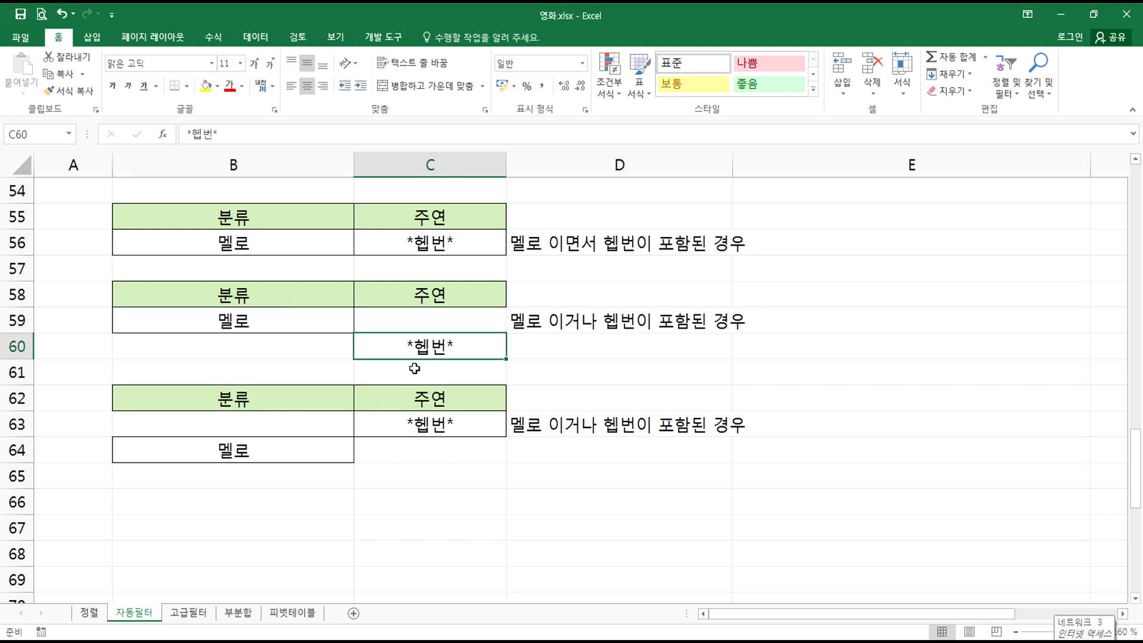
# - Enter the header 이름 in both B66 and C66 to start a new criteria table
pyautogui.scroll(-2, 415, 369)
pyautogui.click(200, 357)
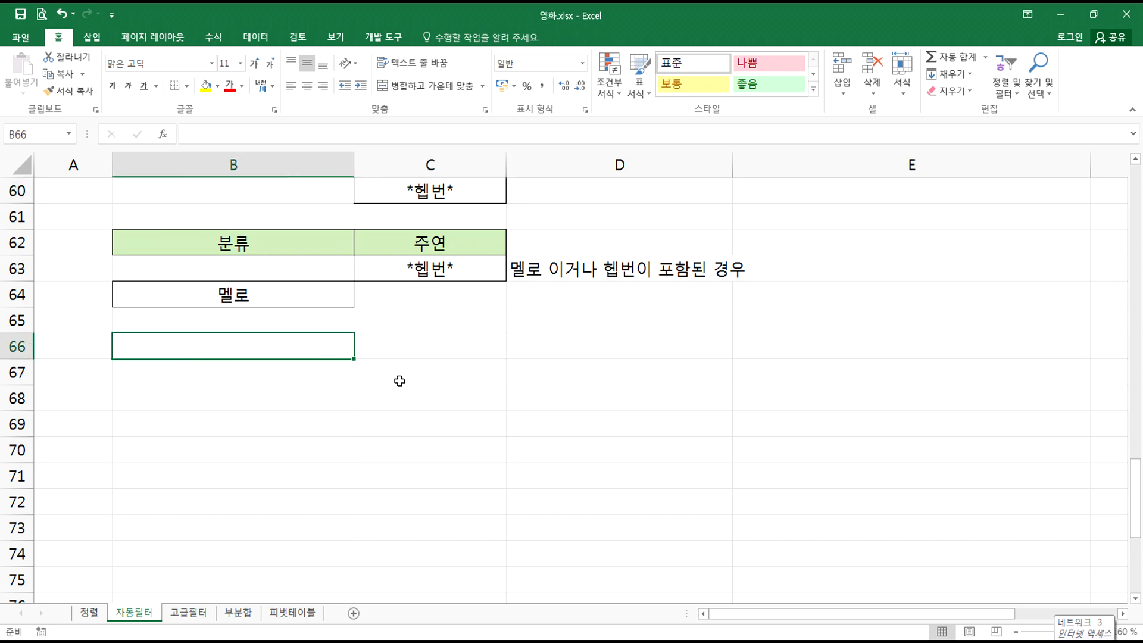
pyautogui.write('서')
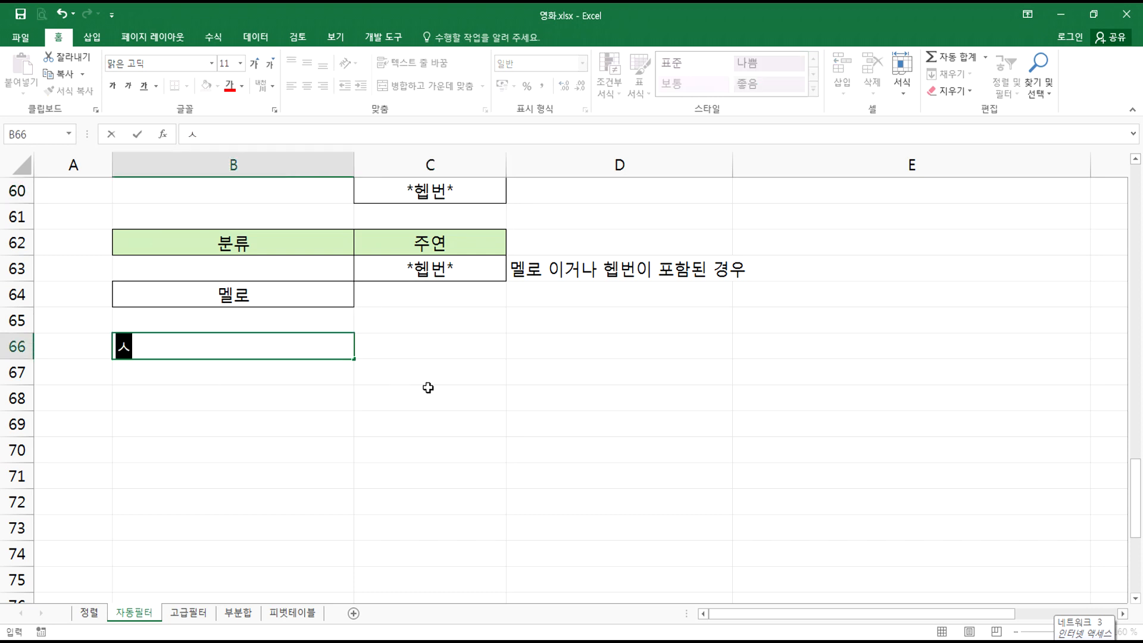
pyautogui.press('BackSpace')
pyautogui.press('BackSpace')
pyautogui.write('이름')
pyautogui.press('Tab')
pyautogui.write('이르ㅁ')
pyautogui.press('Return')
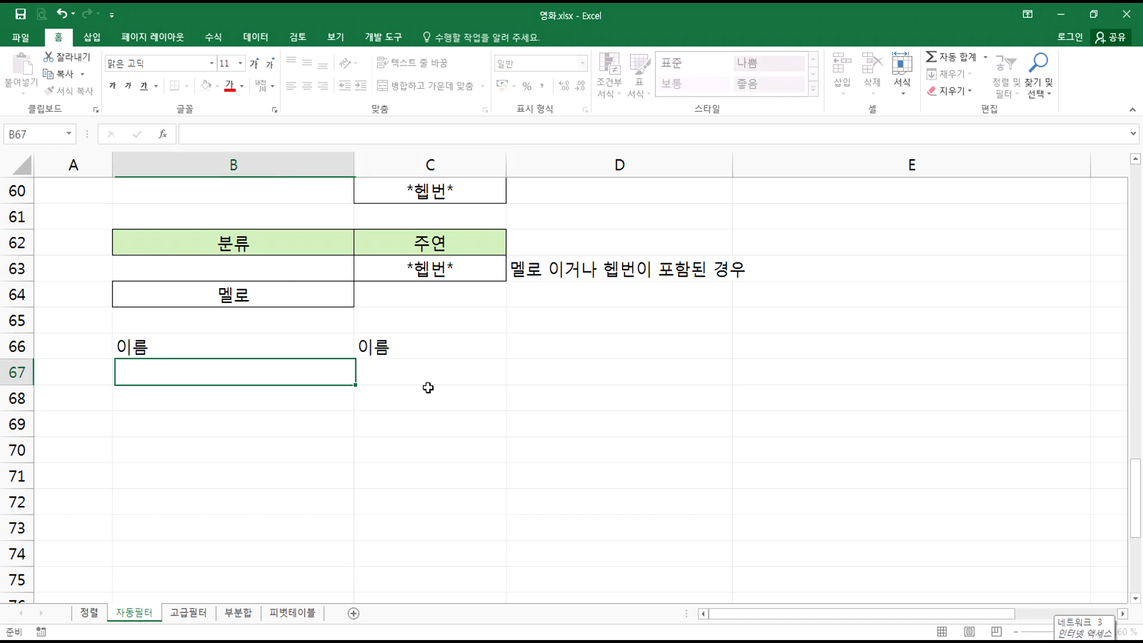
# - Enter the conditions 김* in B67 and 박* in C67, and center the range B66:C67
pyautogui.write('김*')
pyautogui.press('Tab')
pyautogui.write('김')
pyautogui.press('BackSpace')
pyautogui.press('BackSpace')
pyautogui.press('BackSpace')
pyautogui.write('박*')
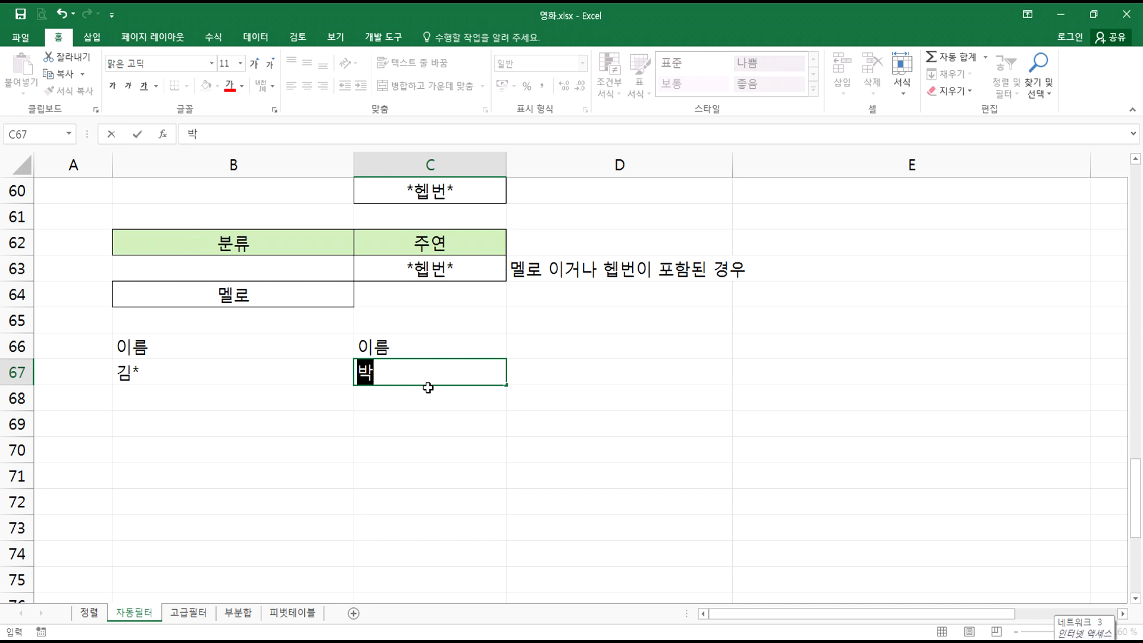
pyautogui.press('Return')
pyautogui.moveTo(285, 352); pyautogui.dragTo(416, 373)
pyautogui.click(307, 86)
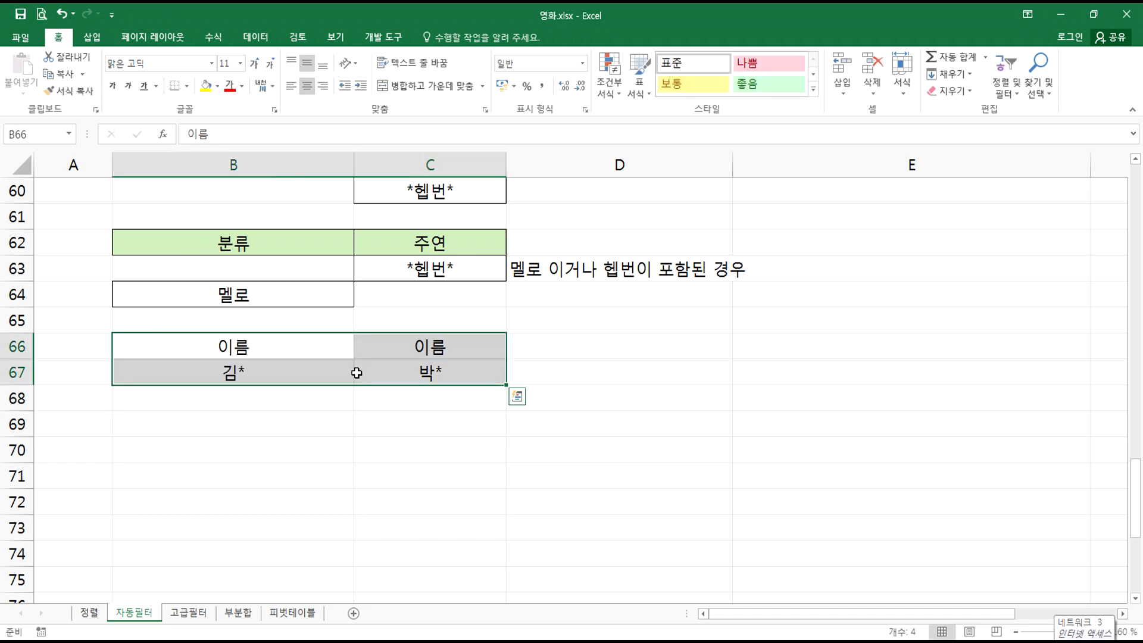
pyautogui.click(316, 372)
pyautogui.click(432, 381)
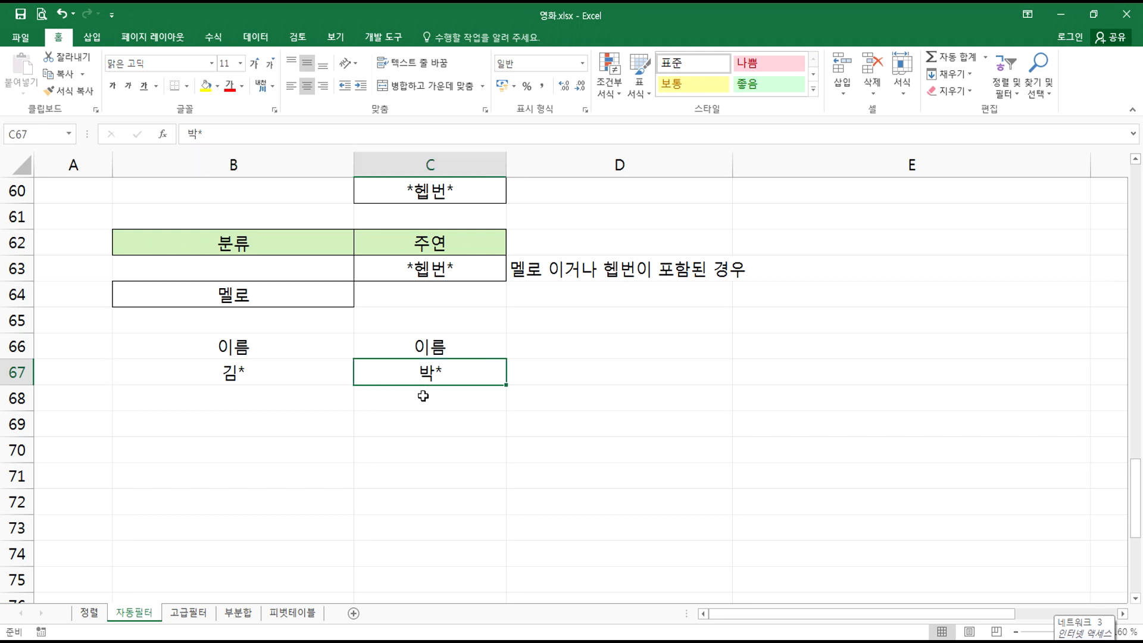
pyautogui.moveTo(301, 356); pyautogui.dragTo(433, 374)
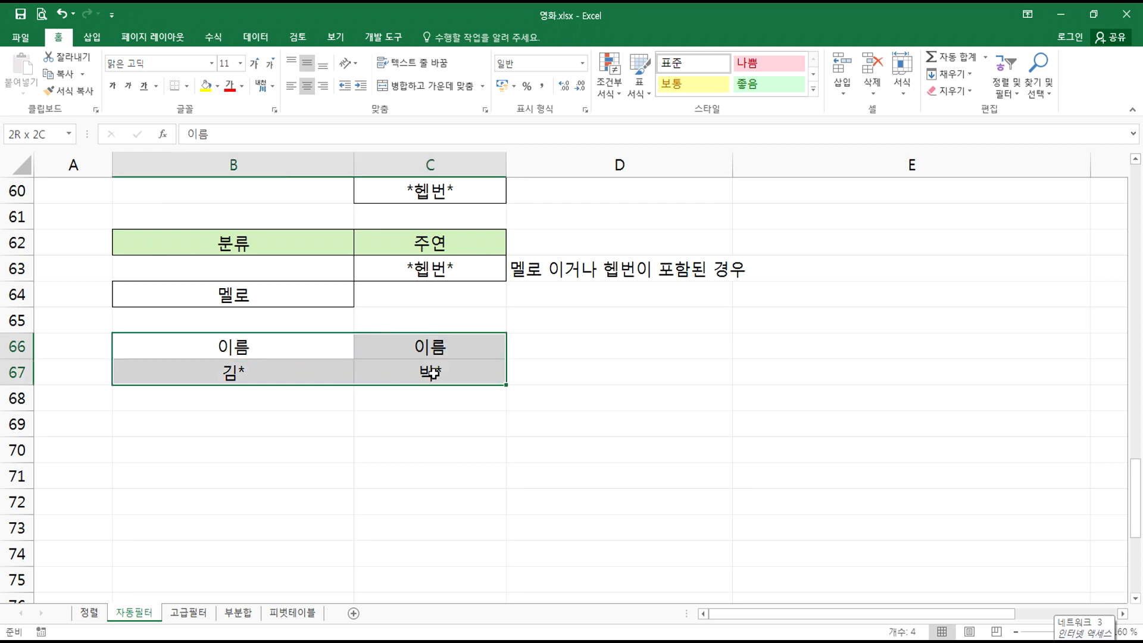
pyautogui.moveTo(433, 374); pyautogui.dragTo(425, 372)
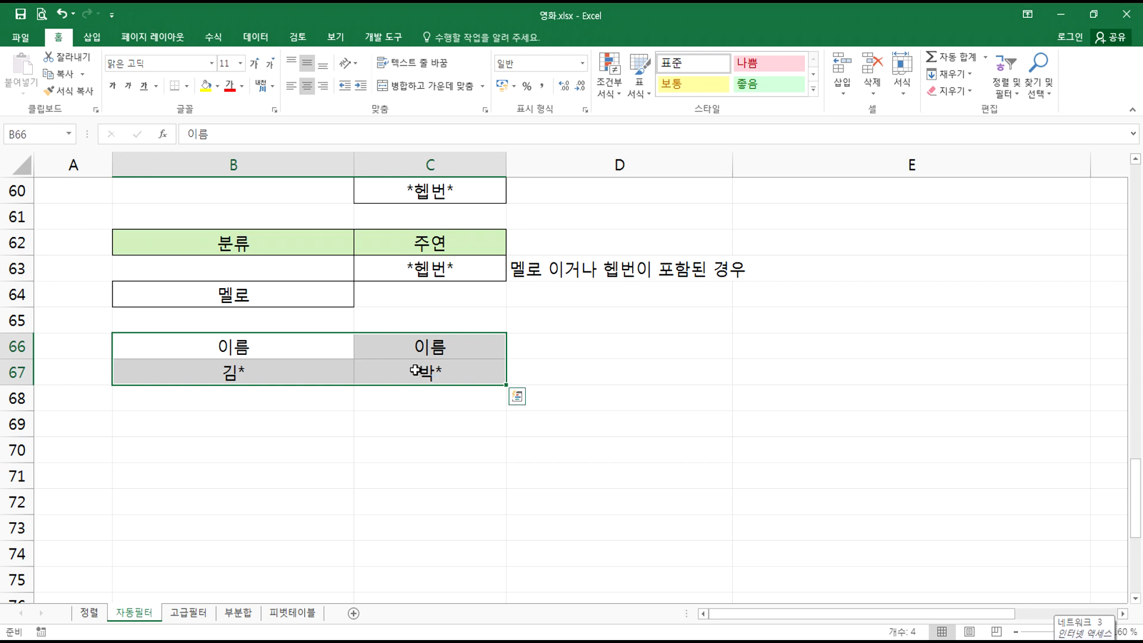
pyautogui.moveTo(267, 354); pyautogui.dragTo(402, 364)
# - Enter the explanation "이름이 김씨성이면서 박씨성인 경우" in D67
pyautogui.click(529, 371)
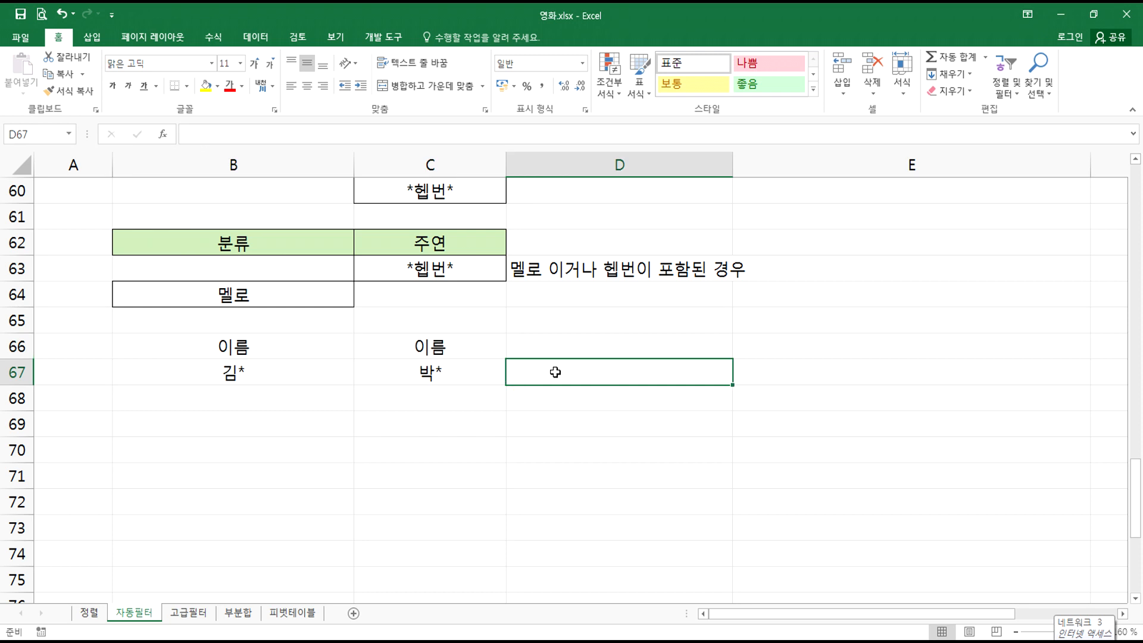
pyautogui.write('일름이 김ㅆ')
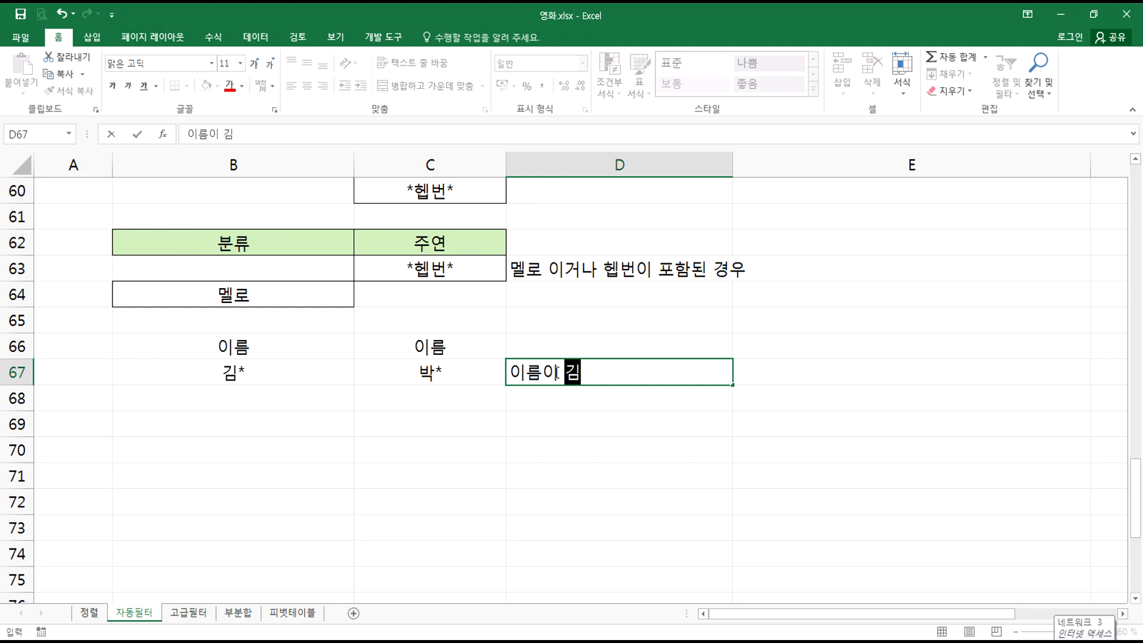
pyautogui.write('씨성이거나')
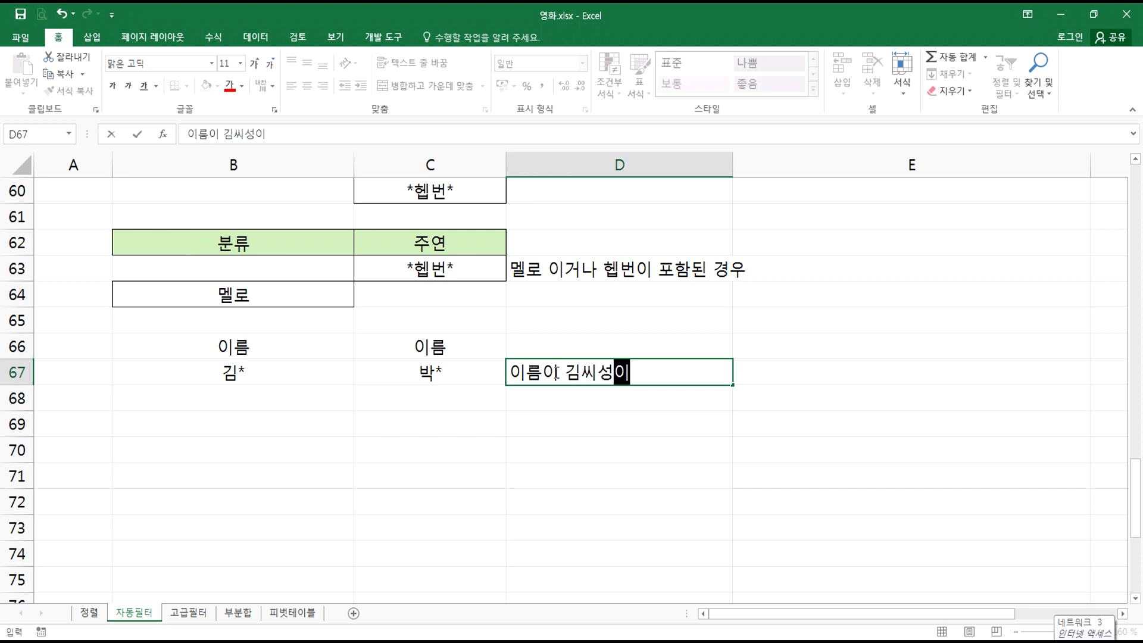
pyautogui.press('BackSpace')
pyautogui.press('BackSpace')
pyautogui.press('BackSpace')
pyautogui.write('임면서 박씻')
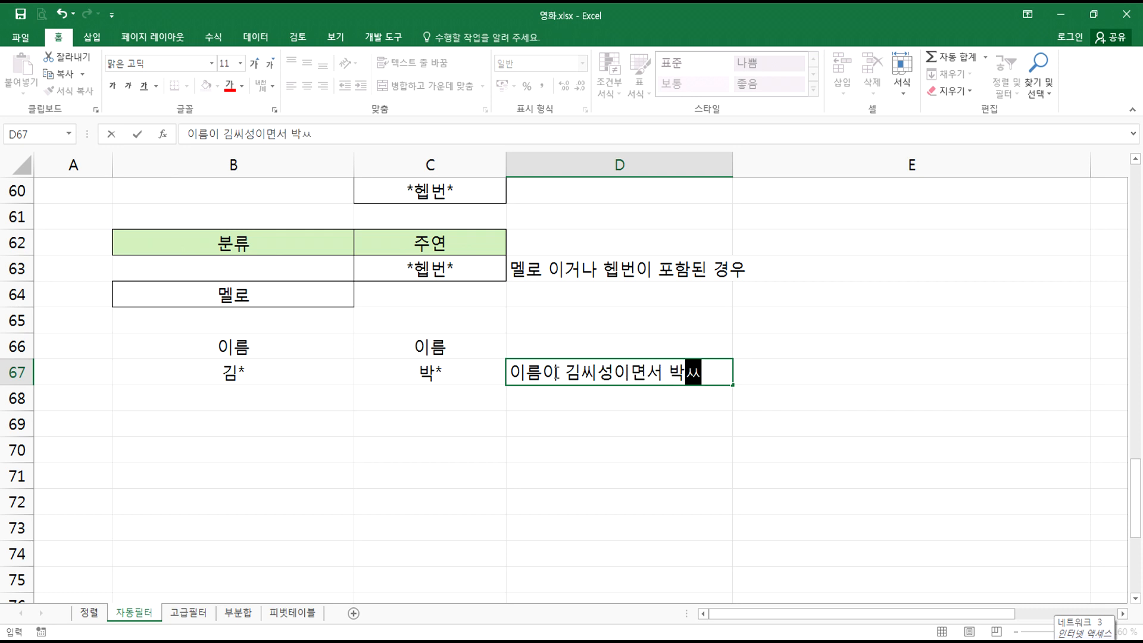
pyautogui.write('성인 경우')
pyautogui.hotkey('ctrl', 'Return')
# - Copy the 이름 criteria table B66:C67 to B69 and move the copy's 박* condition down to C71
pyautogui.moveTo(276, 344); pyautogui.dragTo(370, 401)
pyautogui.hotkey('ctrl', 'c')
pyautogui.click(301, 419)
pyautogui.hotkey('ctrl', 'v')
pyautogui.click(438, 455)
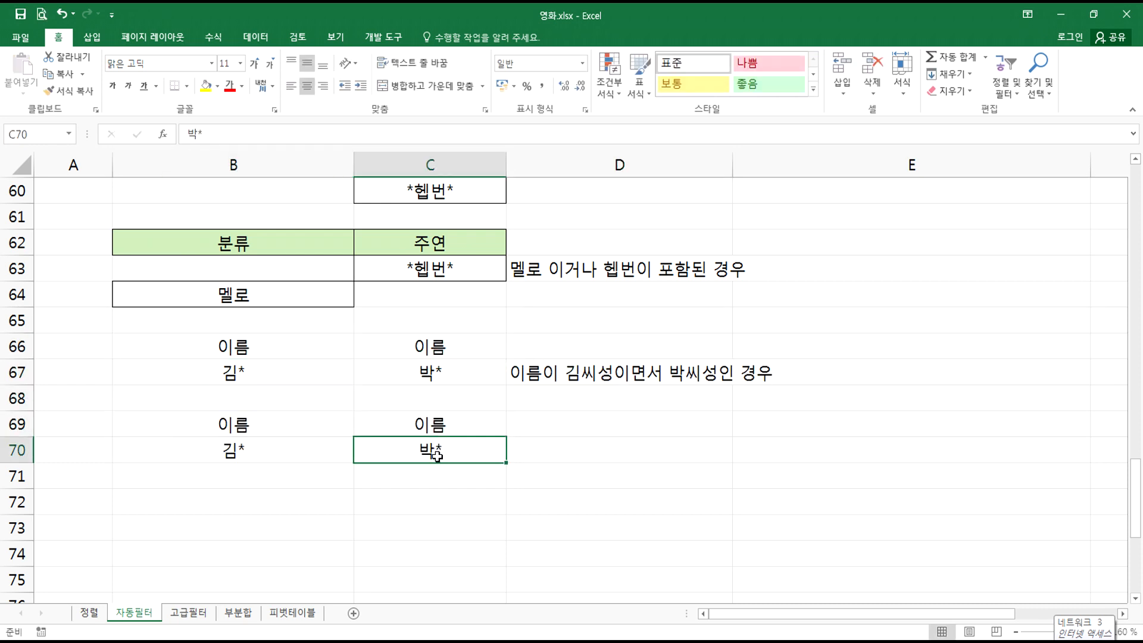
pyautogui.moveTo(437, 463); pyautogui.dragTo(434, 476)
# - Copy the criteria table B69:C71 to B73
pyautogui.moveTo(273, 422); pyautogui.dragTo(446, 477)
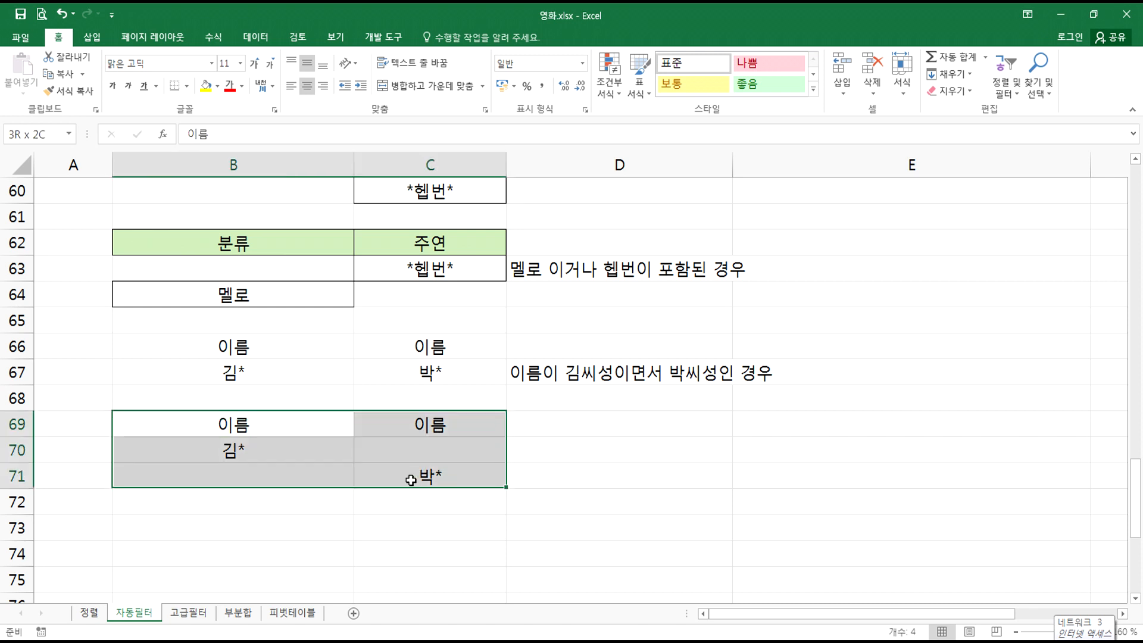
pyautogui.hotkey('ctrl', 'c')
pyautogui.click(254, 528)
pyautogui.hotkey('ctrl', 'v')
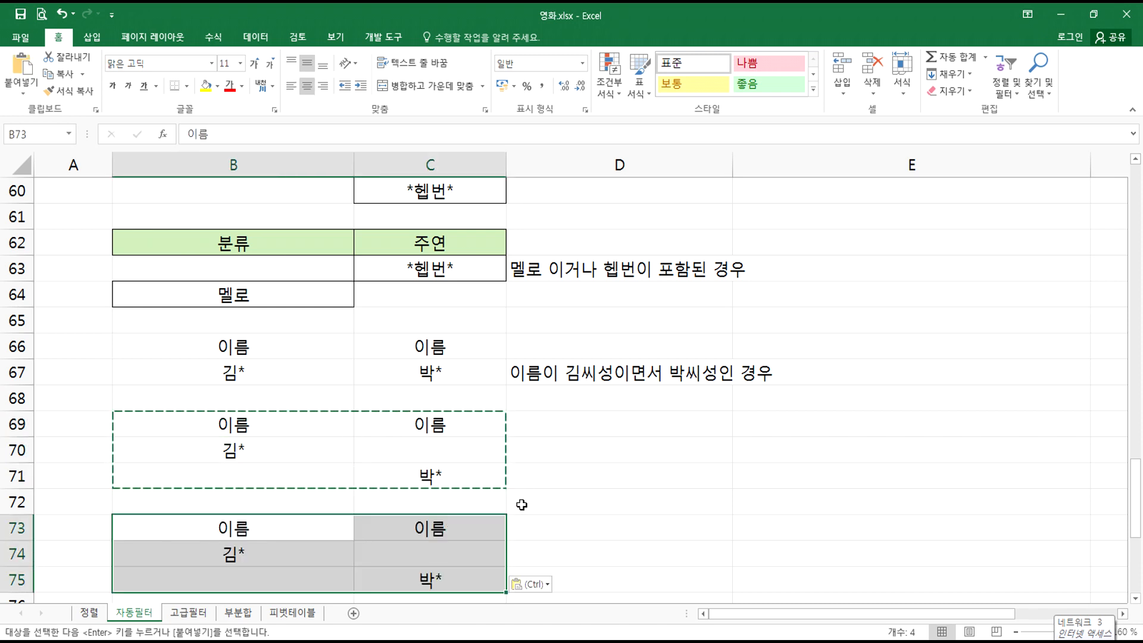
pyautogui.press('Escape')
# - Enter the explanation "이름이 김씨성이거나 박씨성인 경우" in D70 and copy it to D74
pyautogui.click(541, 448)
pyautogui.click(543, 433)
pyautogui.click(542, 446)
pyautogui.write('ㅇㅣㄹ므이')
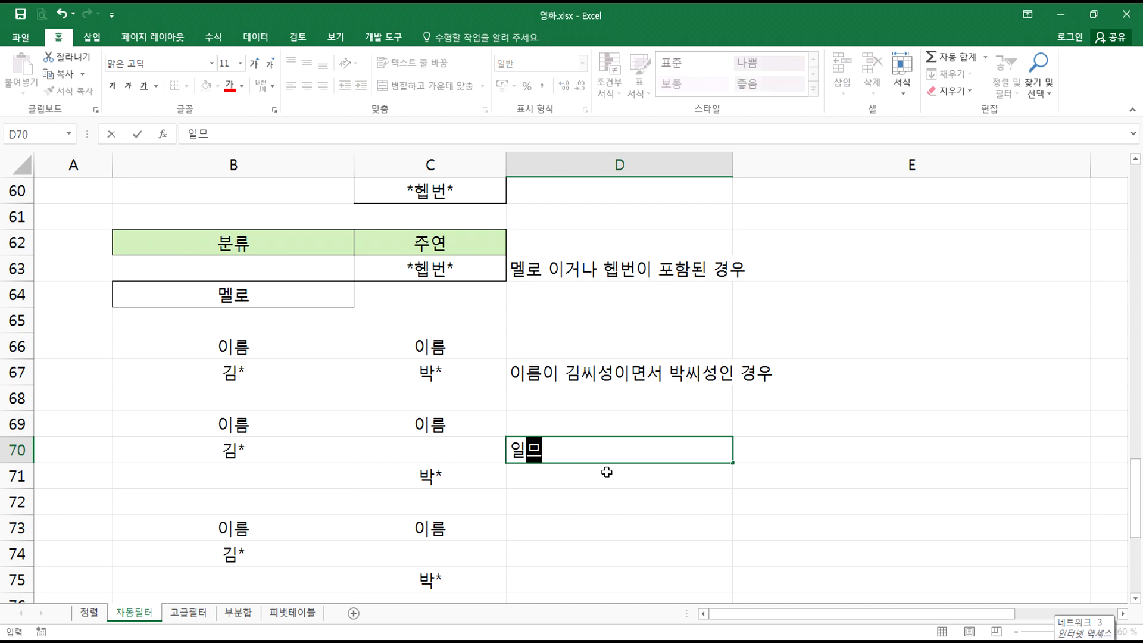
pyautogui.press('BackSpace')
pyautogui.press('BackSpace')
pyautogui.press('BackSpace')
pyautogui.press('BackSpace')
pyautogui.write('일ㅡㅁㅇㅣ ㄱㅣㅁㅆㅣ;ㅅㅓㅇ')
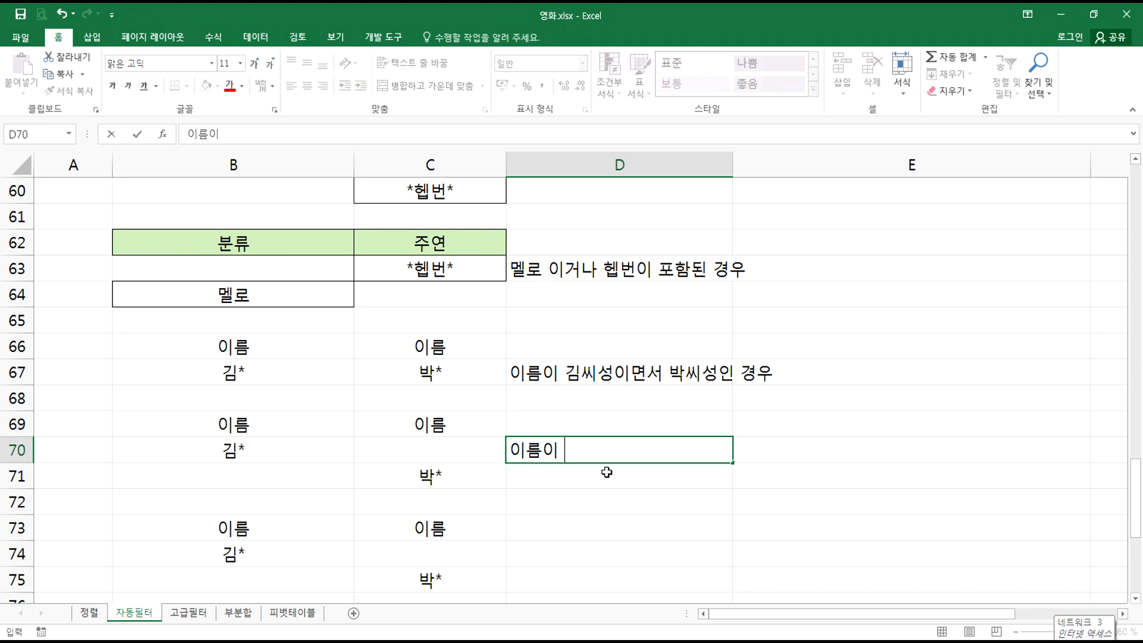
pyautogui.press('BackSpace')
pyautogui.press('BackSpace')
pyautogui.press('BackSpace')
pyautogui.press('BackSpace')
pyautogui.write('ㅅㅓㅇㅇㅣㄱㅓㄴㅏ ㅂㅏㄱㅆㅣㅅㅓㅇㅇㅣㄴ ')
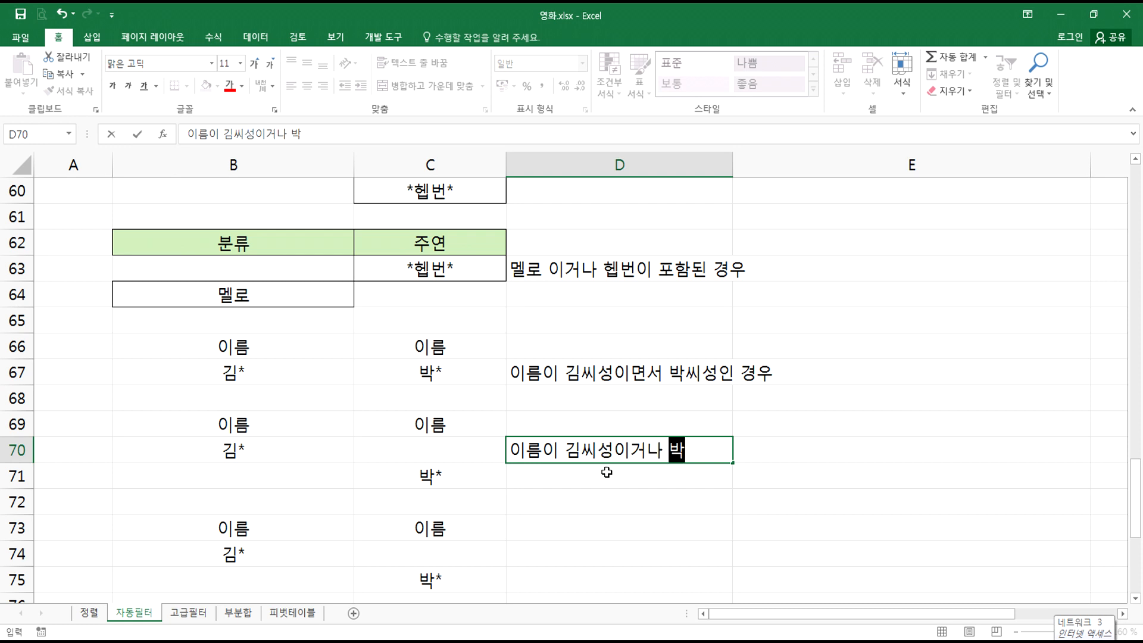
pyautogui.write('ㄱㅕㅇㅇㅜ')
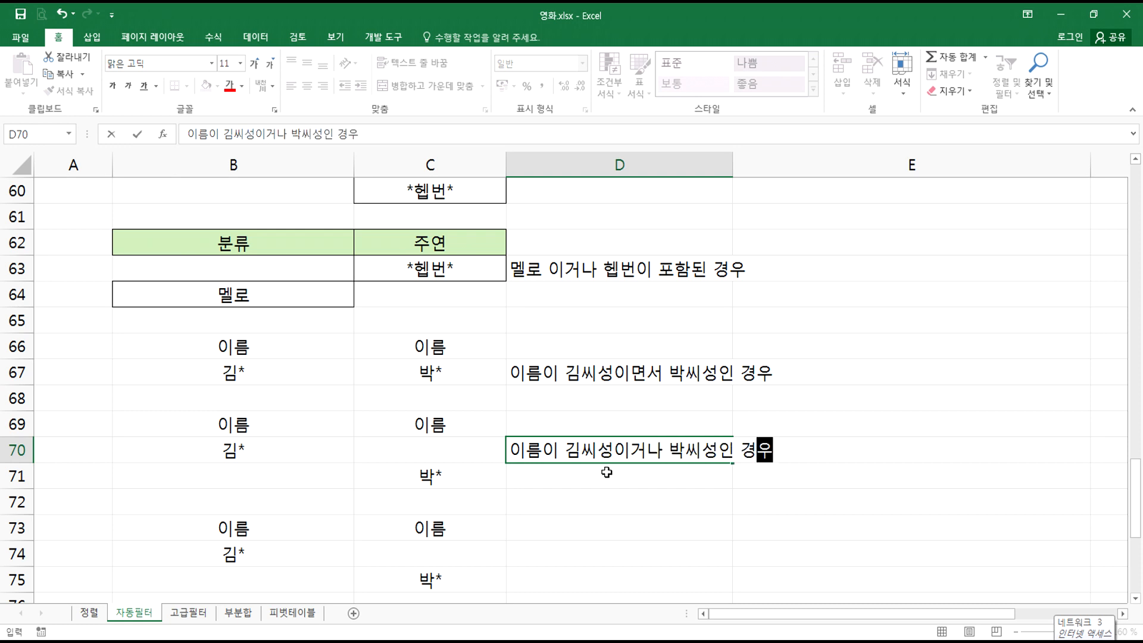
pyautogui.press('Return')
pyautogui.click(533, 450)
pyautogui.hotkey('ctrl', 'c')
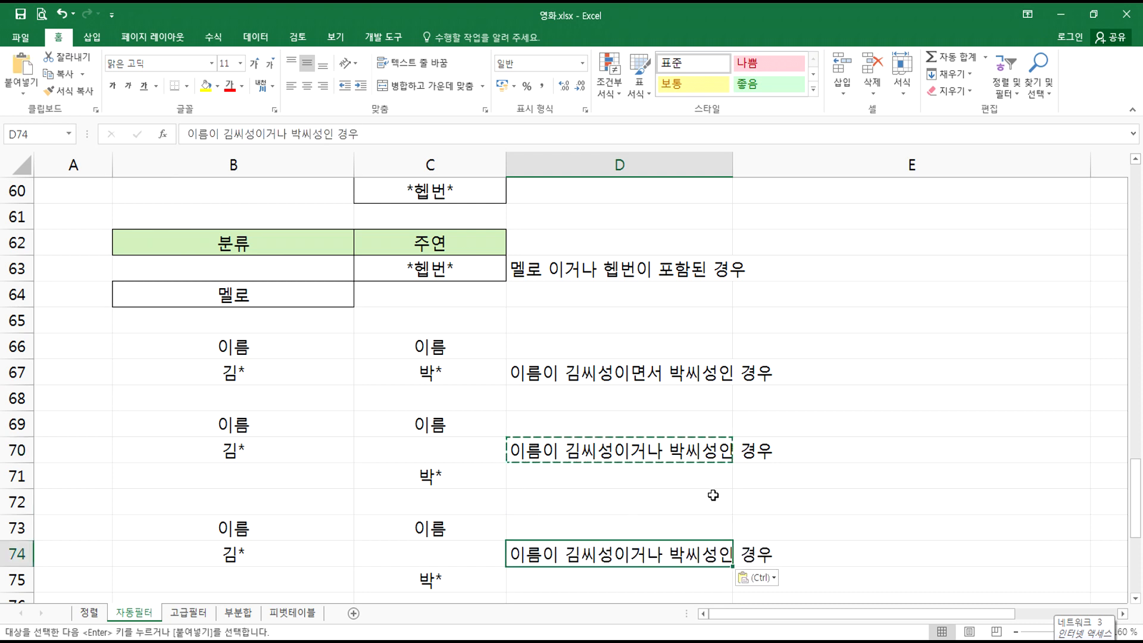
# - Copy the criteria table B73:C75 to B77
pyautogui.scroll(-2, 714, 491)
pyautogui.moveTo(240, 372); pyautogui.dragTo(480, 421)
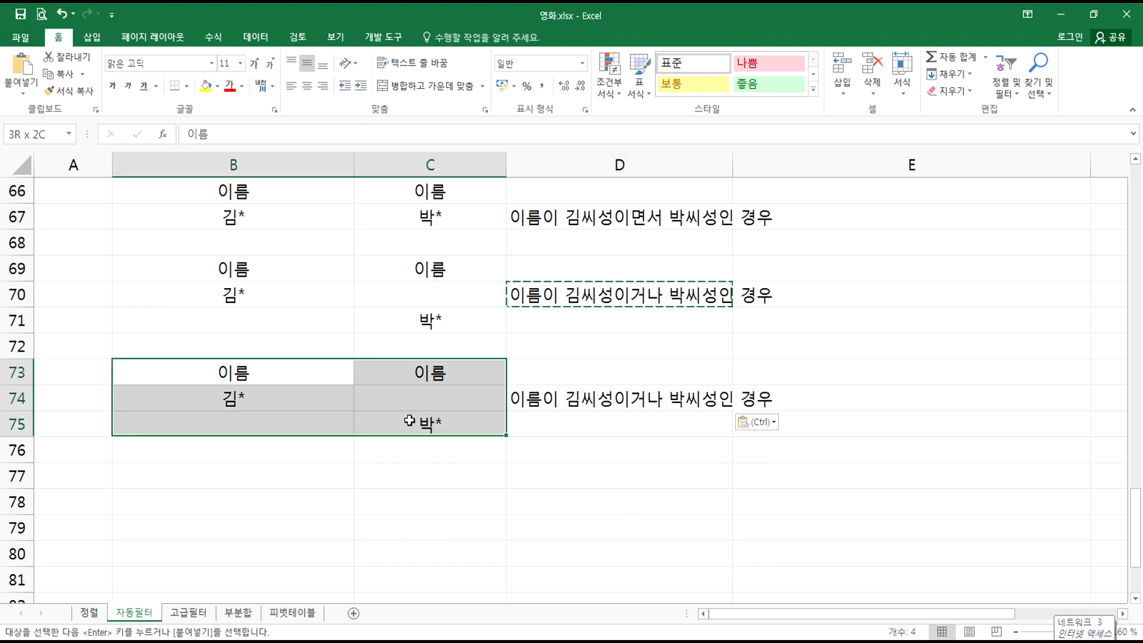
pyautogui.hotkey('ctrl', 'c')
pyautogui.click(348, 474)
pyautogui.hotkey('ctrl', 'v')
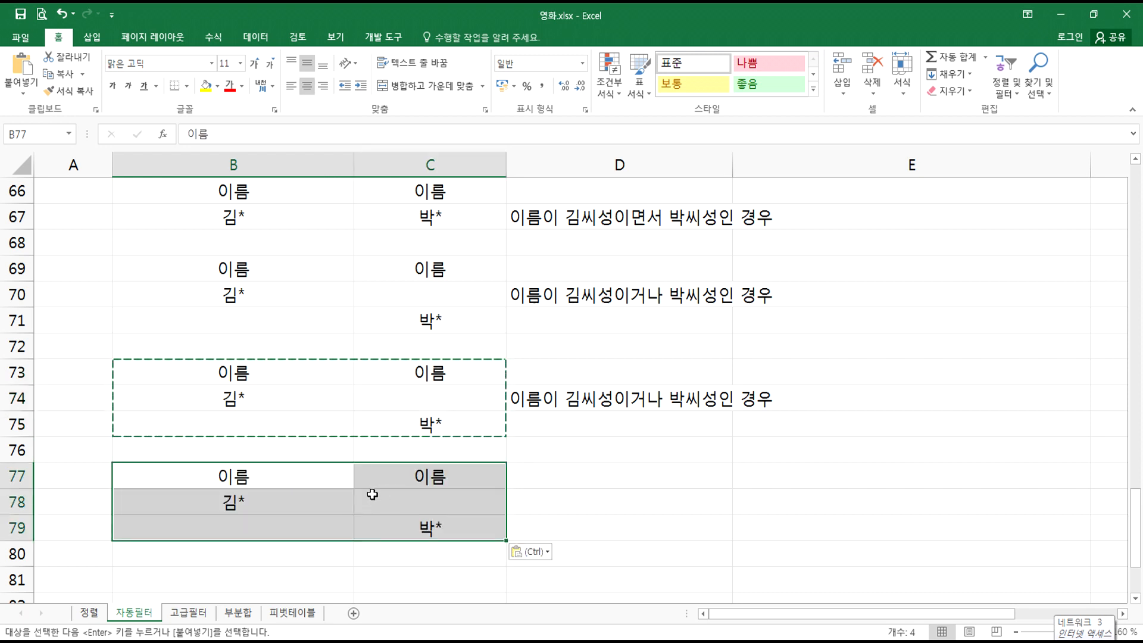
pyautogui.press('Escape')
# - Move the 박* condition from C79 to B79 and delete the duplicate 이름 header in C77
pyautogui.moveTo(273, 476); pyautogui.dragTo(411, 476)
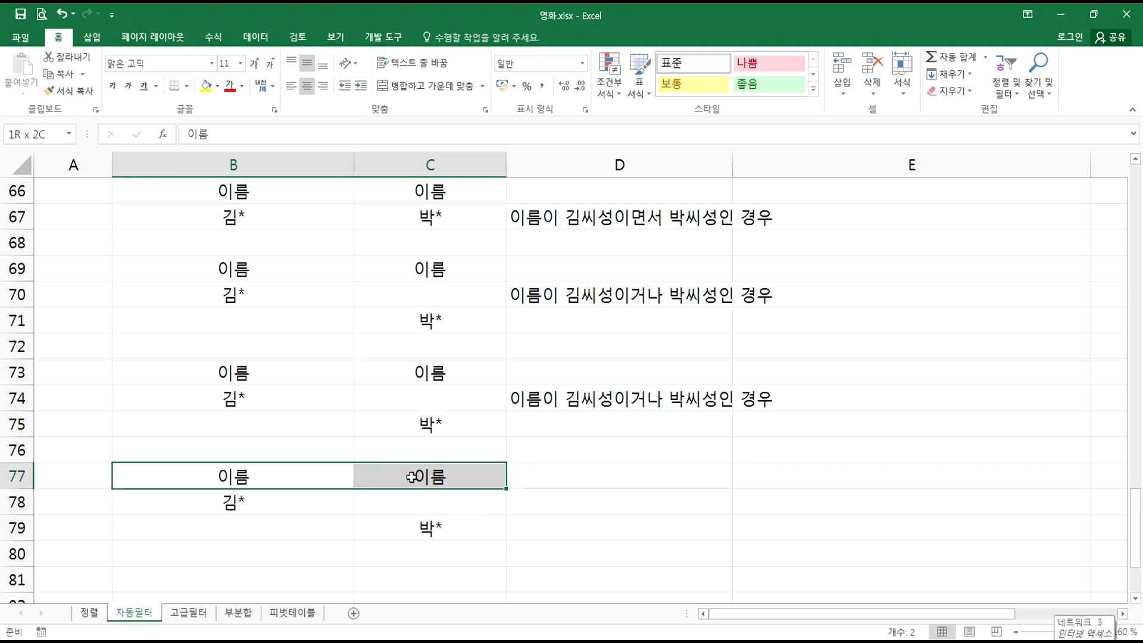
pyautogui.click(403, 530)
pyautogui.moveTo(404, 538); pyautogui.dragTo(306, 532)
pyautogui.click(419, 476)
pyautogui.press('Delete')
# - Copy the explanation in D74 to D78 beside the single-column criteria table
pyautogui.click(539, 399)
pyautogui.hotkey('ctrl', 'c')
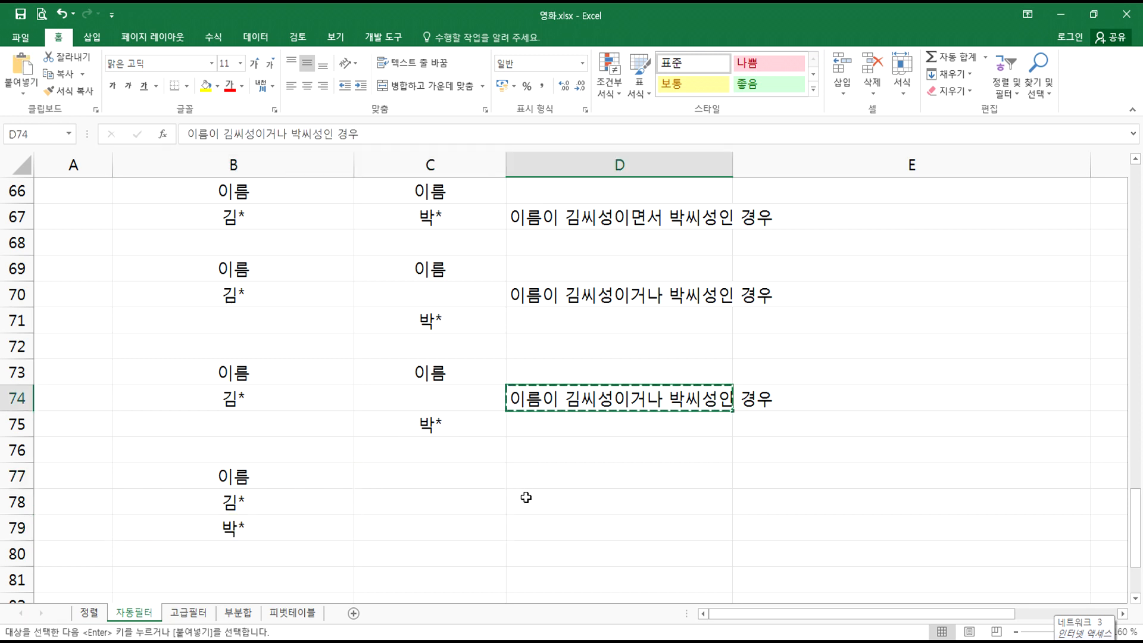
pyautogui.click(533, 499)
pyautogui.hotkey('ctrl', 'v')
pyautogui.press('Escape')
pyautogui.moveTo(240, 479); pyautogui.dragTo(242, 526)
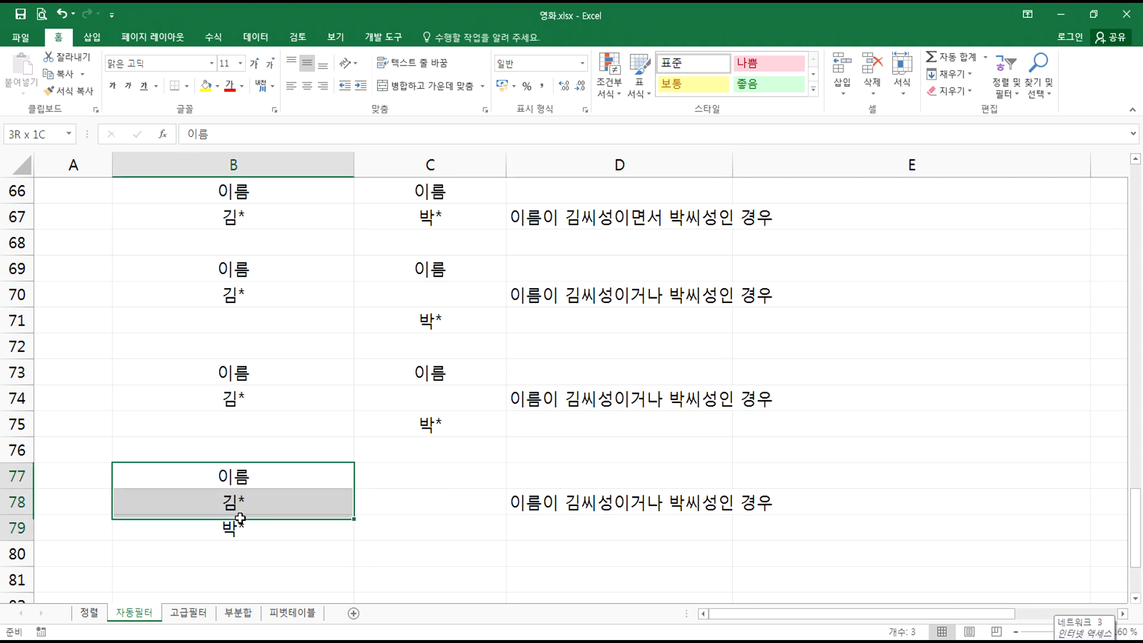
pyautogui.moveTo(244, 372); pyautogui.dragTo(439, 374)
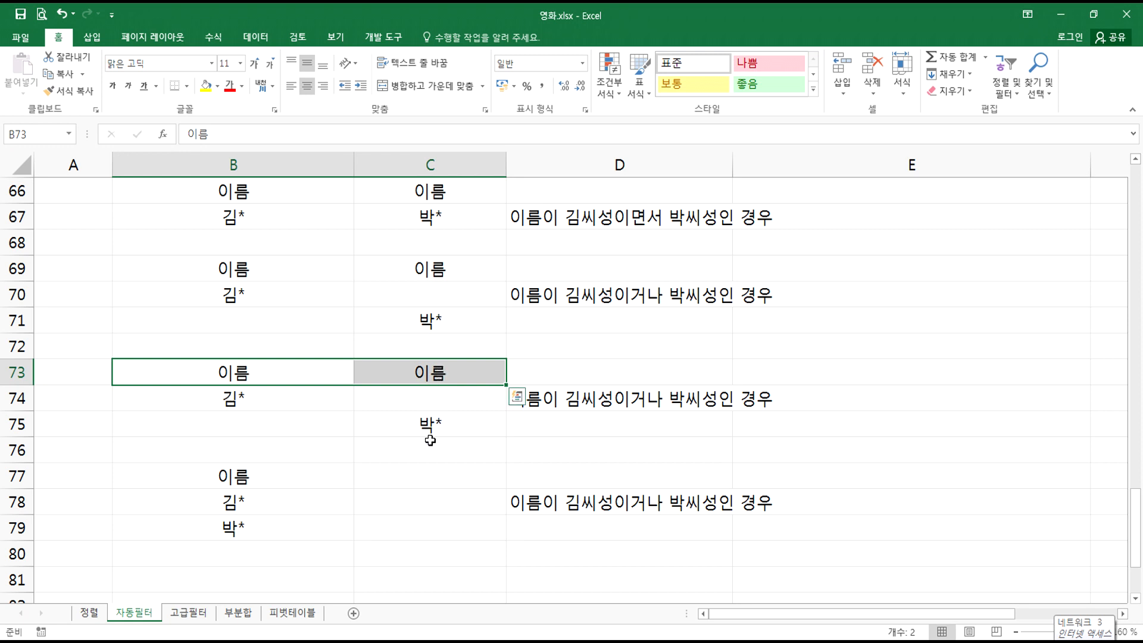
pyautogui.click(221, 480)
pyautogui.moveTo(225, 475); pyautogui.dragTo(229, 529)
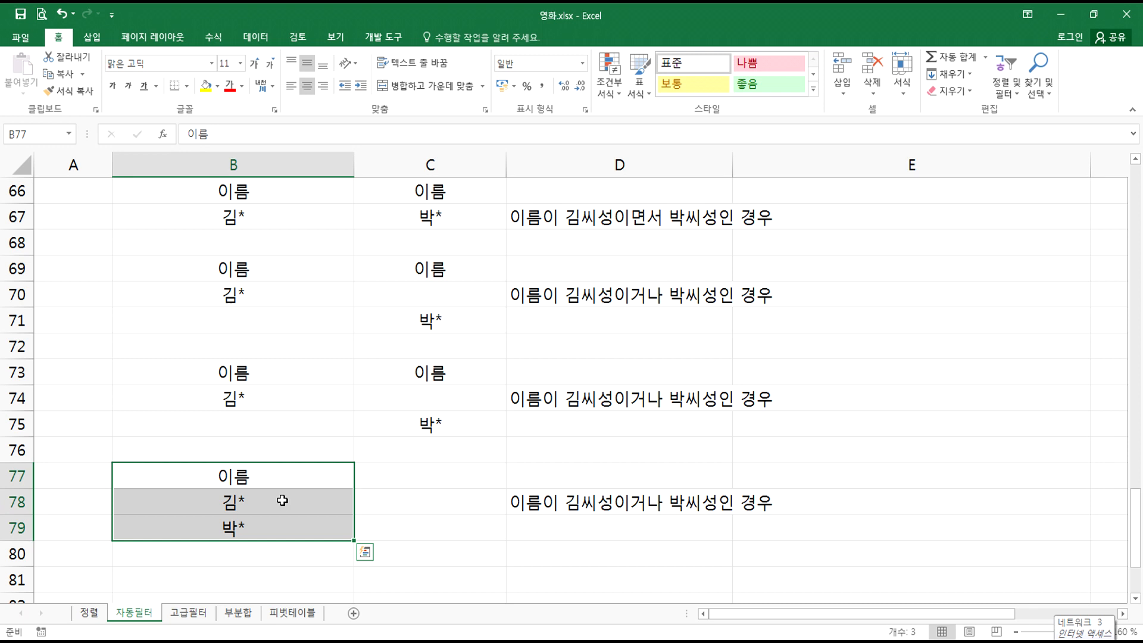
# - Compare the AND and OR layouts of the 이름 criteria tables in rows 66 to 79 with the 분류/주연 criteria tables above them
pyautogui.moveTo(271, 220); pyautogui.dragTo(424, 219)
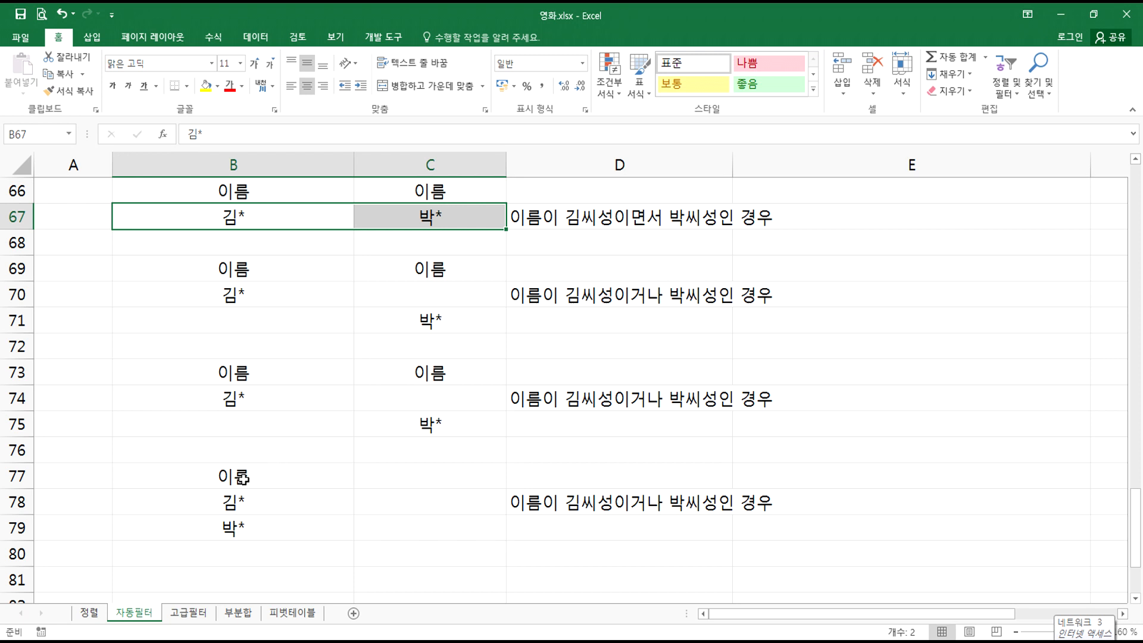
pyautogui.moveTo(247, 477); pyautogui.dragTo(241, 526)
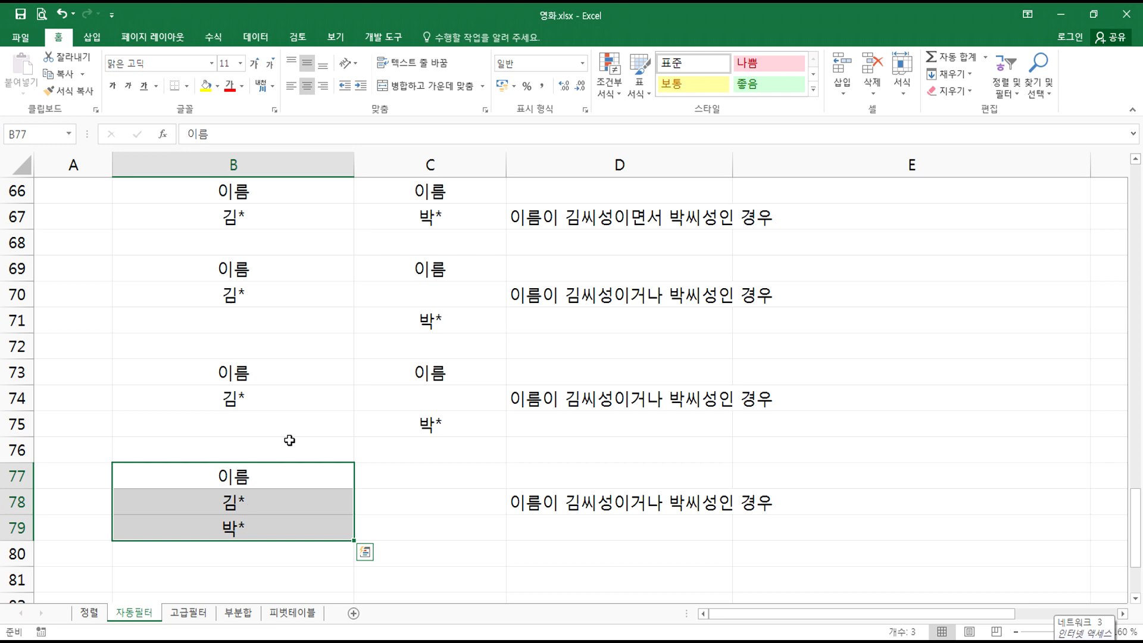
pyautogui.moveTo(258, 375); pyautogui.dragTo(408, 429)
pyautogui.scroll(2, 408, 430)
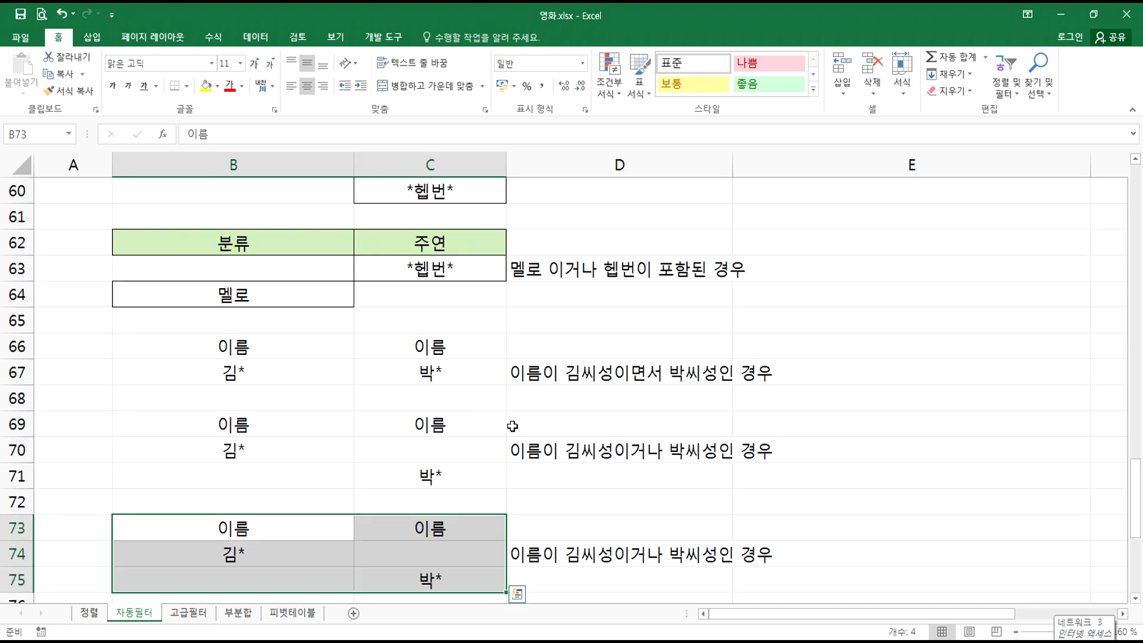
pyautogui.click(534, 451)
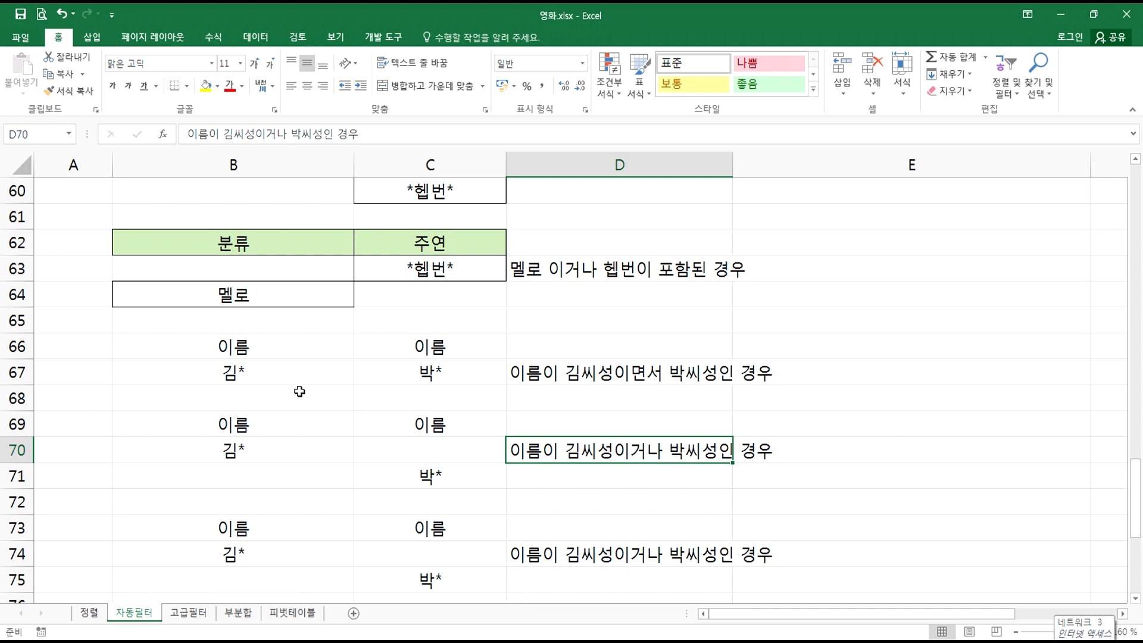
pyautogui.moveTo(235, 347); pyautogui.dragTo(383, 374)
pyautogui.moveTo(236, 424); pyautogui.dragTo(403, 476)
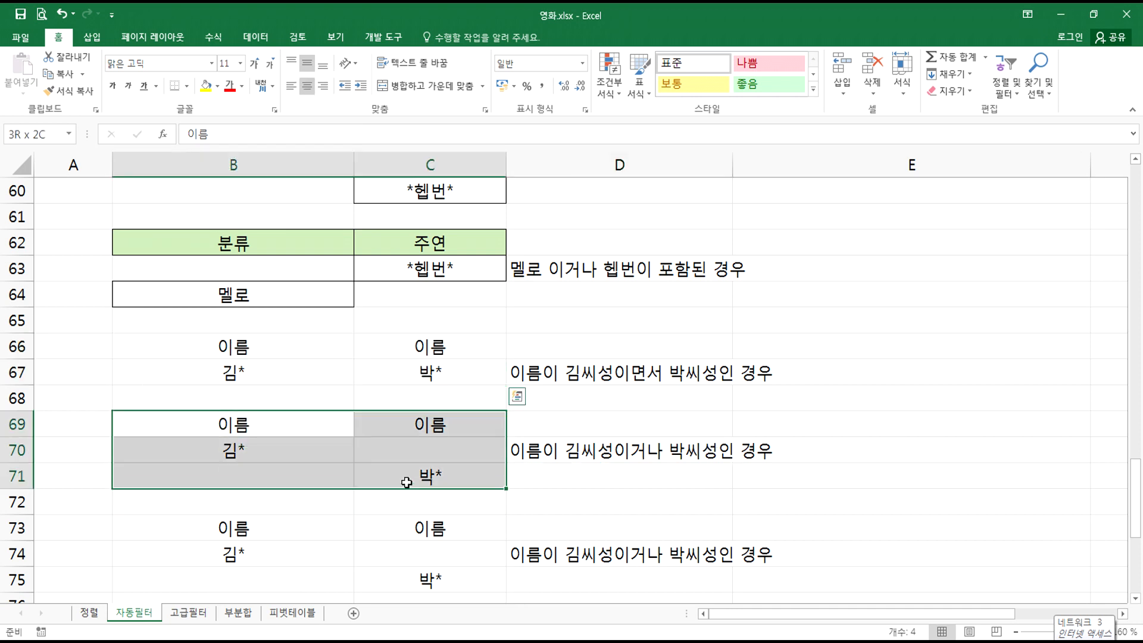
pyautogui.scroll(-2, 357, 449)
pyautogui.moveTo(233, 372); pyautogui.dragTo(423, 426)
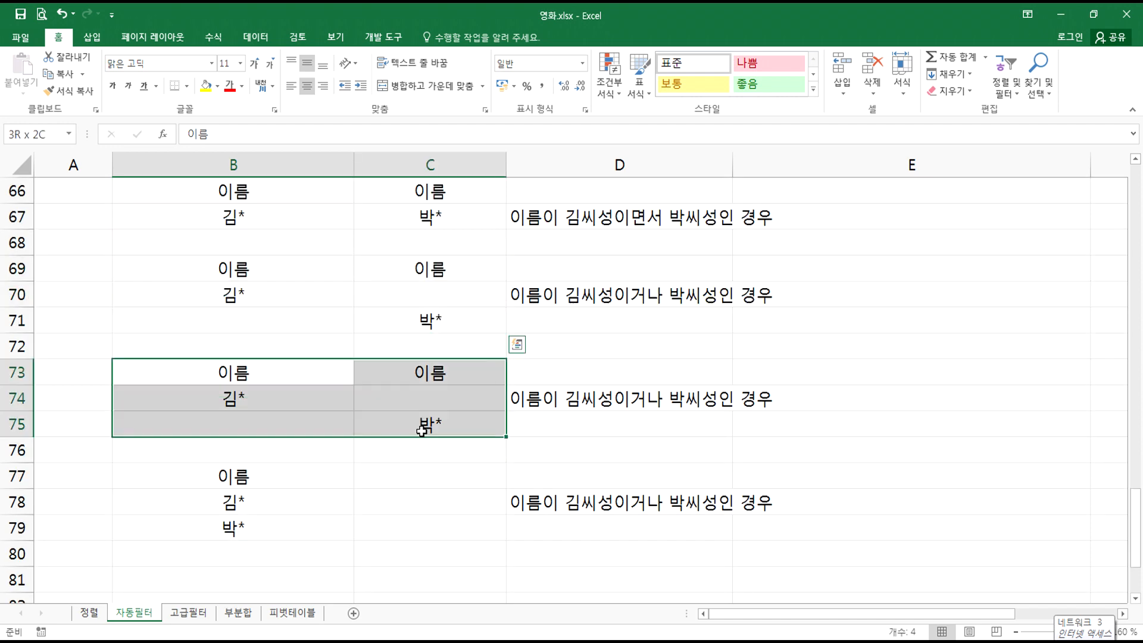
pyautogui.moveTo(245, 480); pyautogui.dragTo(240, 527)
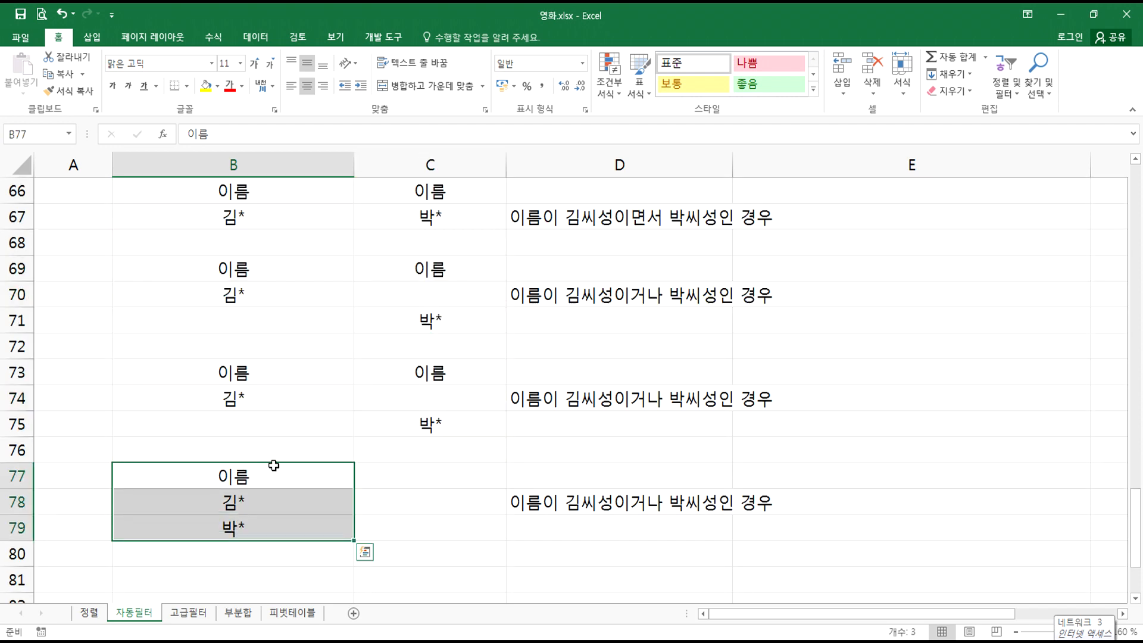
pyautogui.scroll(2, 273, 466)
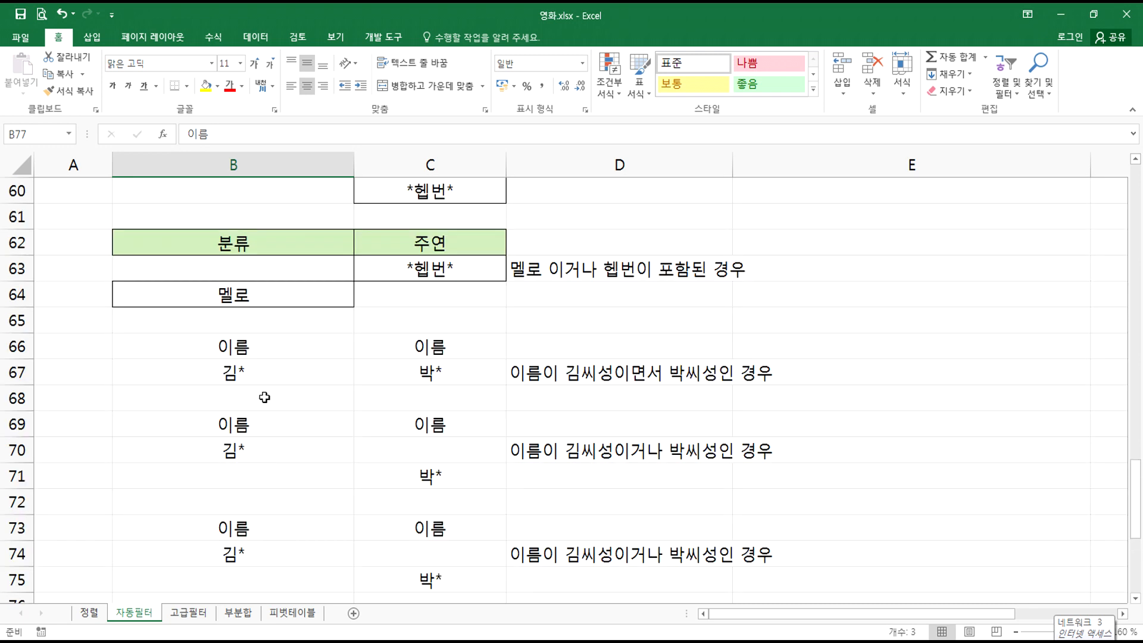
pyautogui.moveTo(238, 346); pyautogui.dragTo(417, 377)
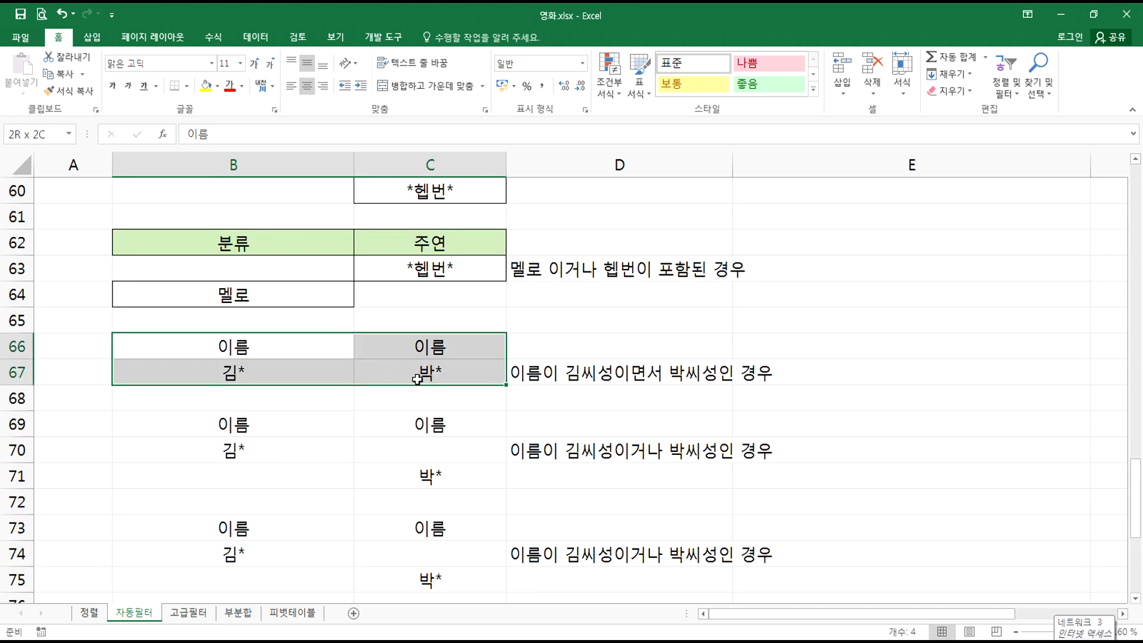
pyautogui.click(249, 345)
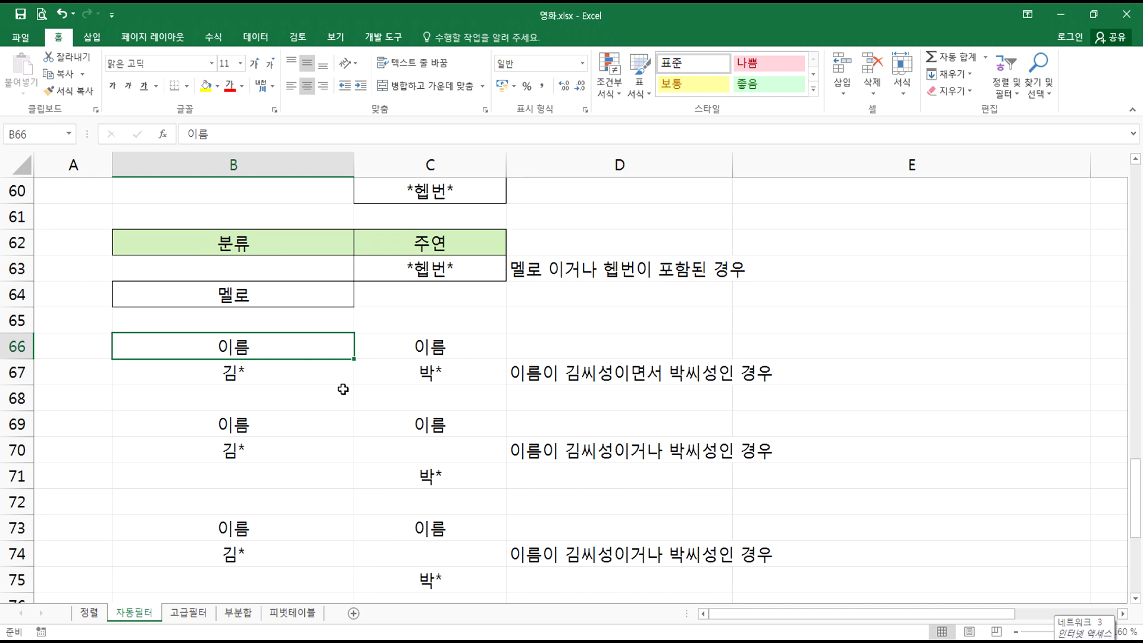
pyautogui.scroll(2, 344, 389)
pyautogui.scroll(3, 344, 389)
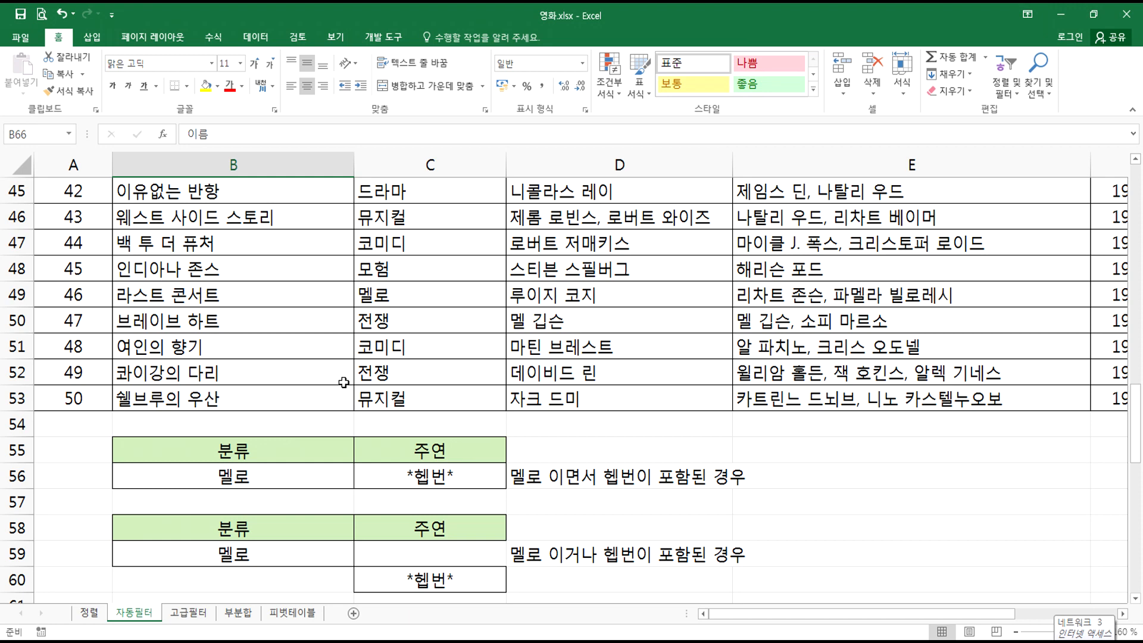
pyautogui.scroll(-11, 241, 494)
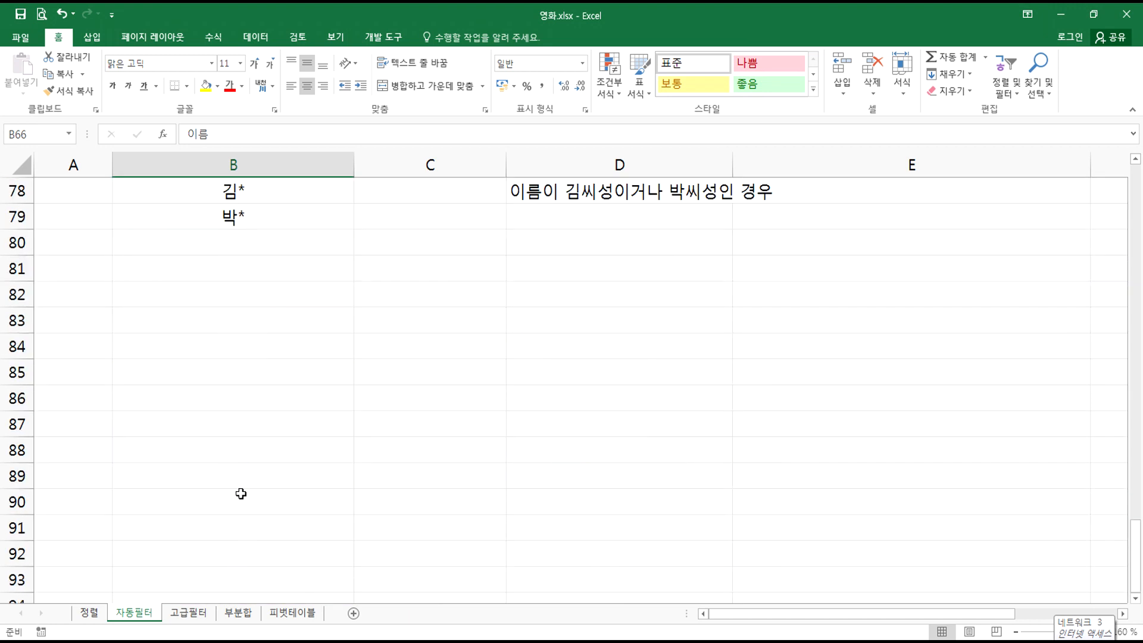
# - Switch to Notepad and add the line "고급필터에서의 결과시트에서 명령을 시작해야만 한다." below the wildcard notes
pyautogui.click(298, 641)
pyautogui.scroll(-2, 246, 474)
pyautogui.press('Return')
pyautogui.press('Return')
pyautogui.write('고급필터에서')
pyautogui.press('BackSpace')
pyautogui.press('BackSpace')
pyautogui.write('의 결고ㅏ')
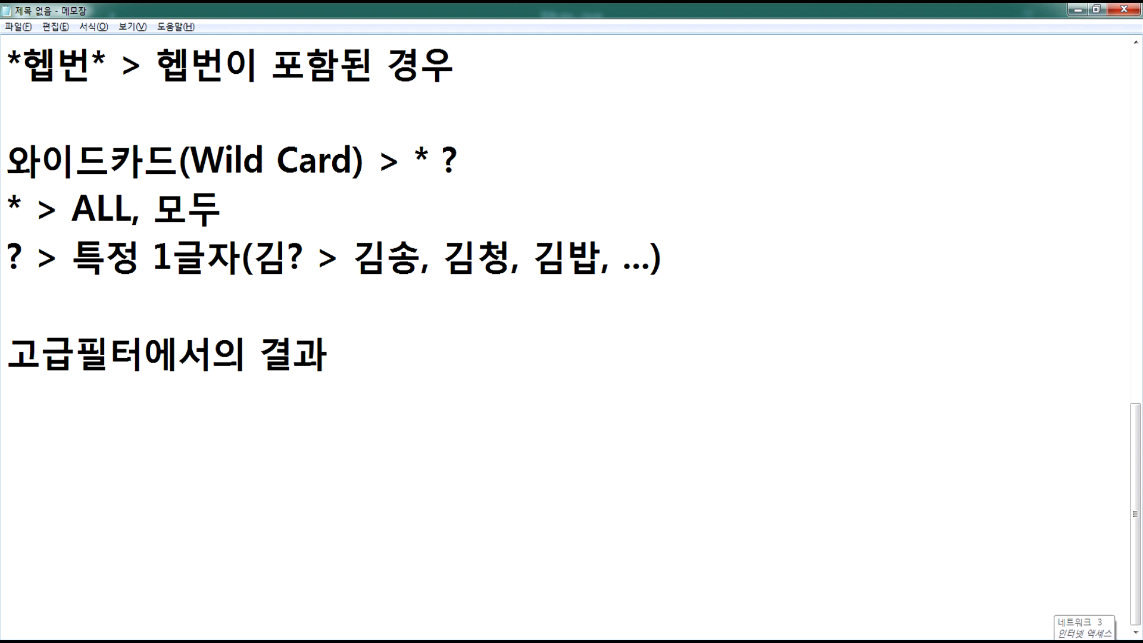
pyautogui.write('시트에서 ')
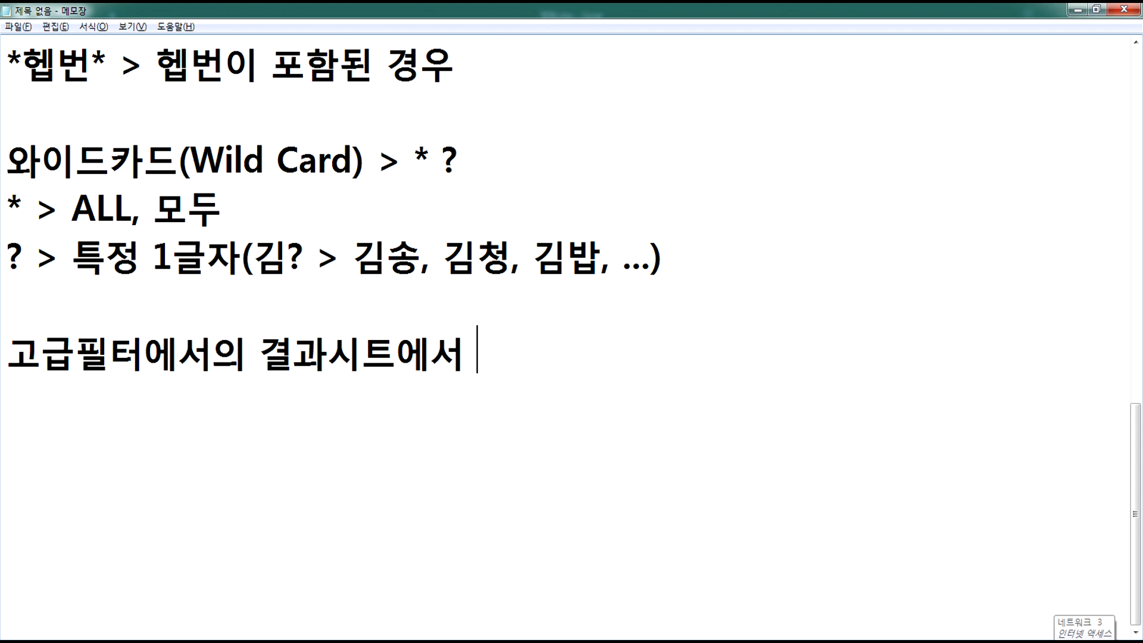
pyautogui.write('명령을 시작ㅎ')
pyautogui.write('ㅐ야만 한다.')
pyautogui.press('Return')
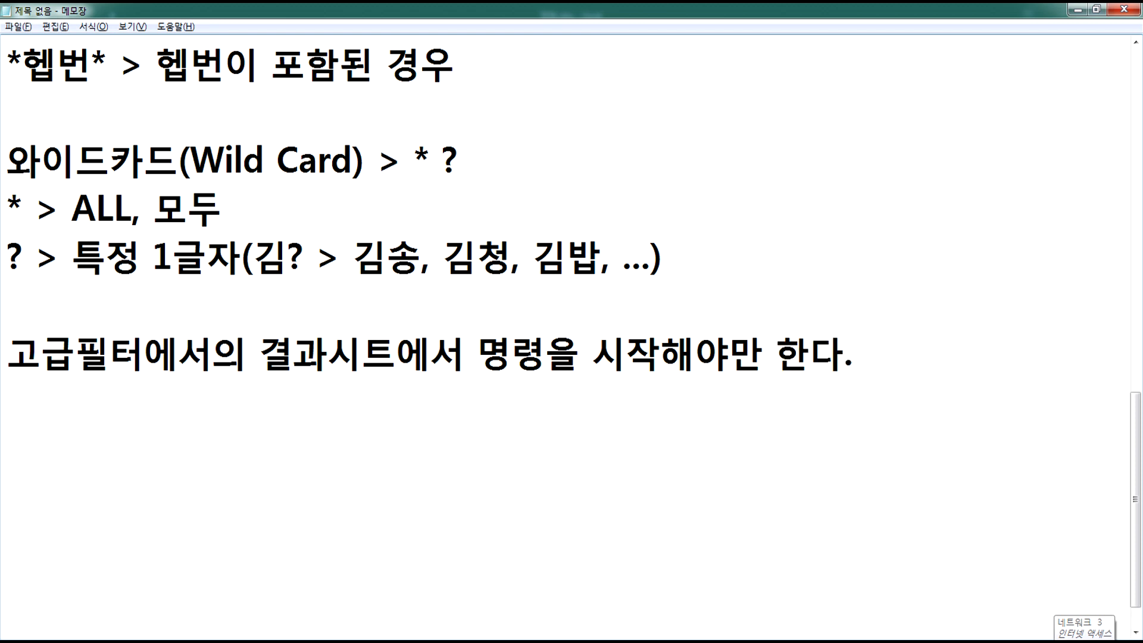
# - Prefix the new 고급필터 note with "* " as a bullet
pyautogui.press('Up')
pyautogui.write('*')
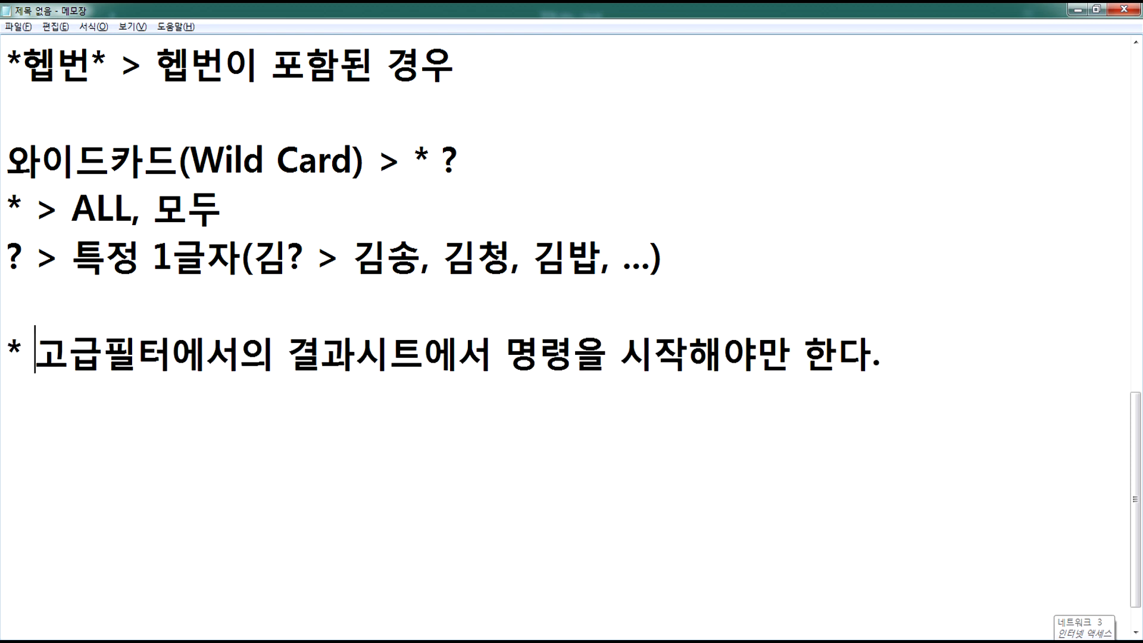
pyautogui.click(197, 395)
# - Switch back to Excel and review the empty 고급필터 sheet against the movie list and criteria table B58:C60 on the 자동필터 sheet
pyautogui.click(508, 639)
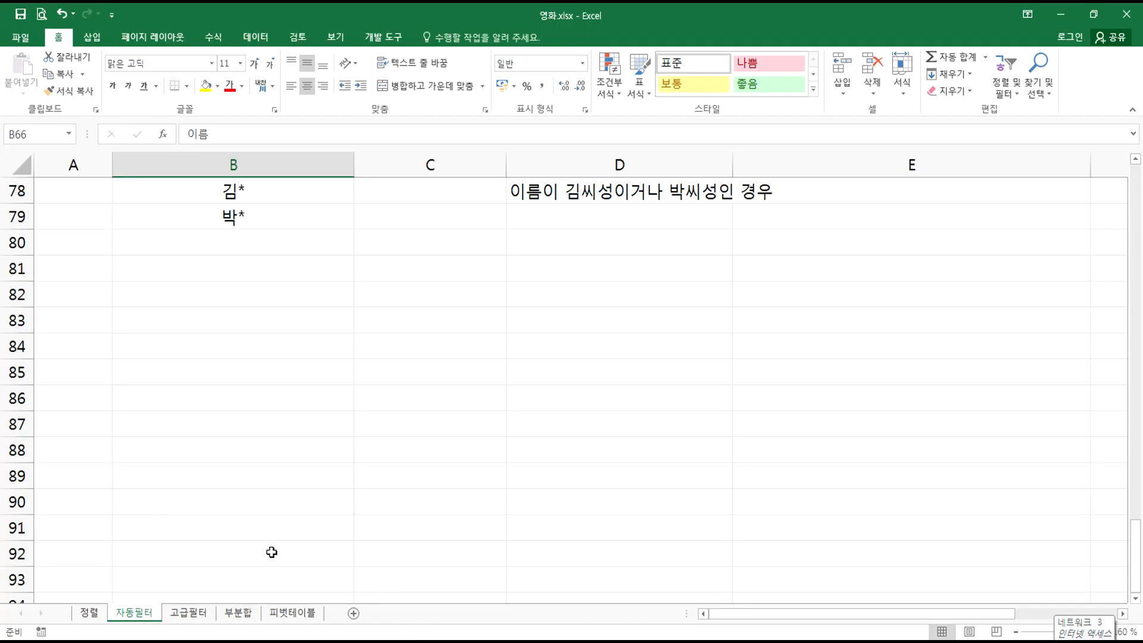
pyautogui.click(191, 613)
pyautogui.moveTo(101, 225); pyautogui.dragTo(492, 405)
pyautogui.click(307, 306)
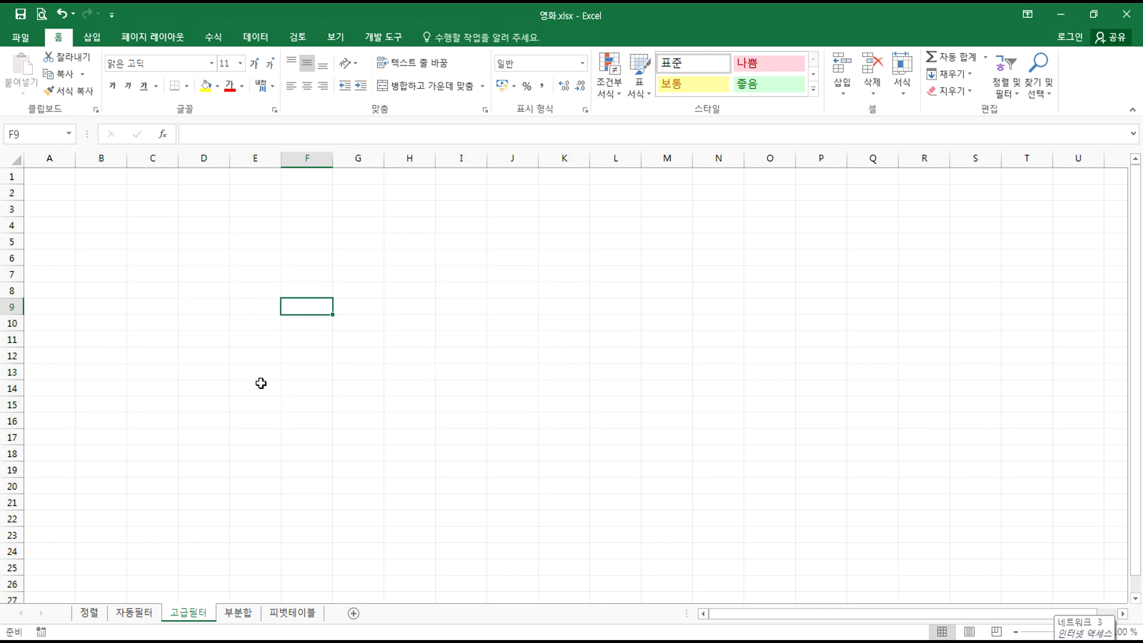
pyautogui.click(156, 614)
pyautogui.scroll(12, 322, 429)
pyautogui.scroll(-3, 320, 429)
pyautogui.click(292, 399)
pyautogui.moveTo(279, 372); pyautogui.dragTo(380, 424)
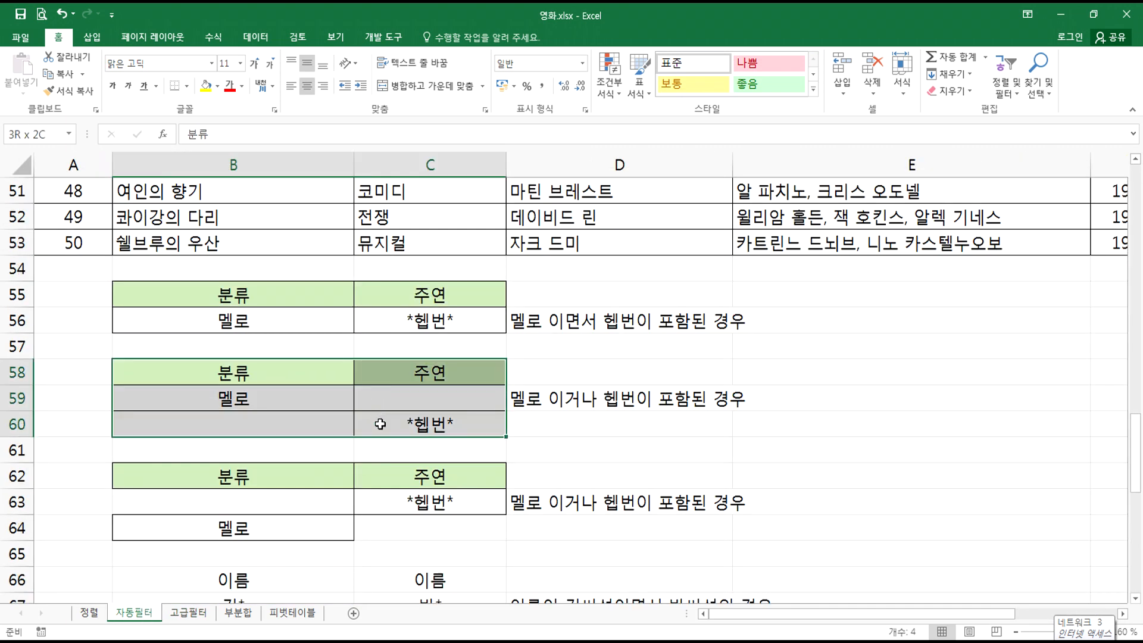
pyautogui.click(189, 613)
pyautogui.click(125, 196)
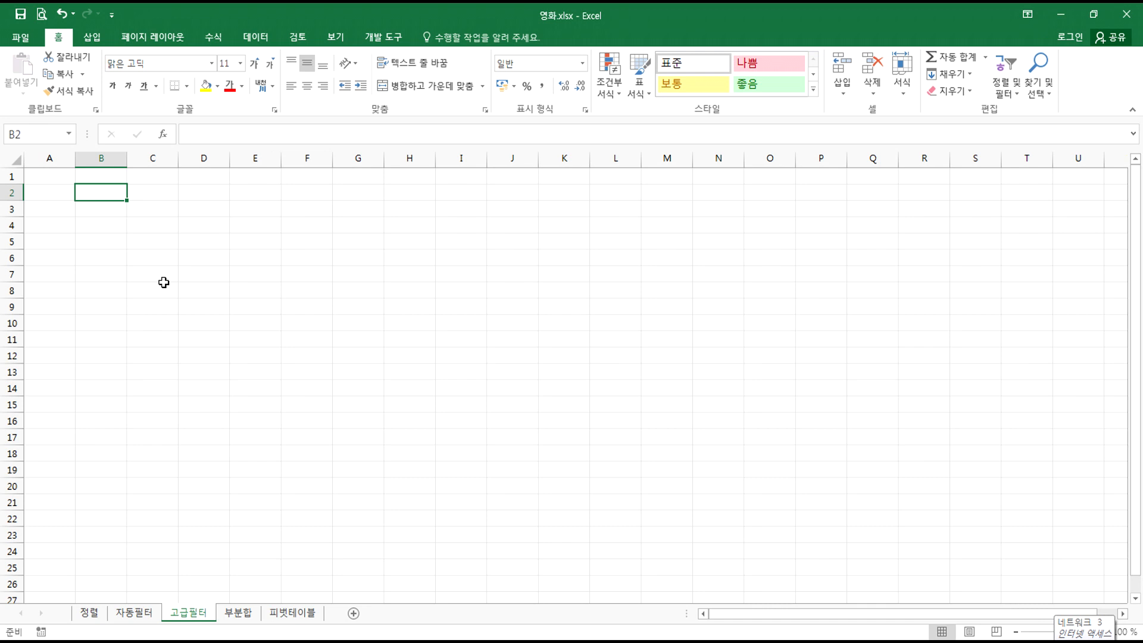
pyautogui.click(112, 205)
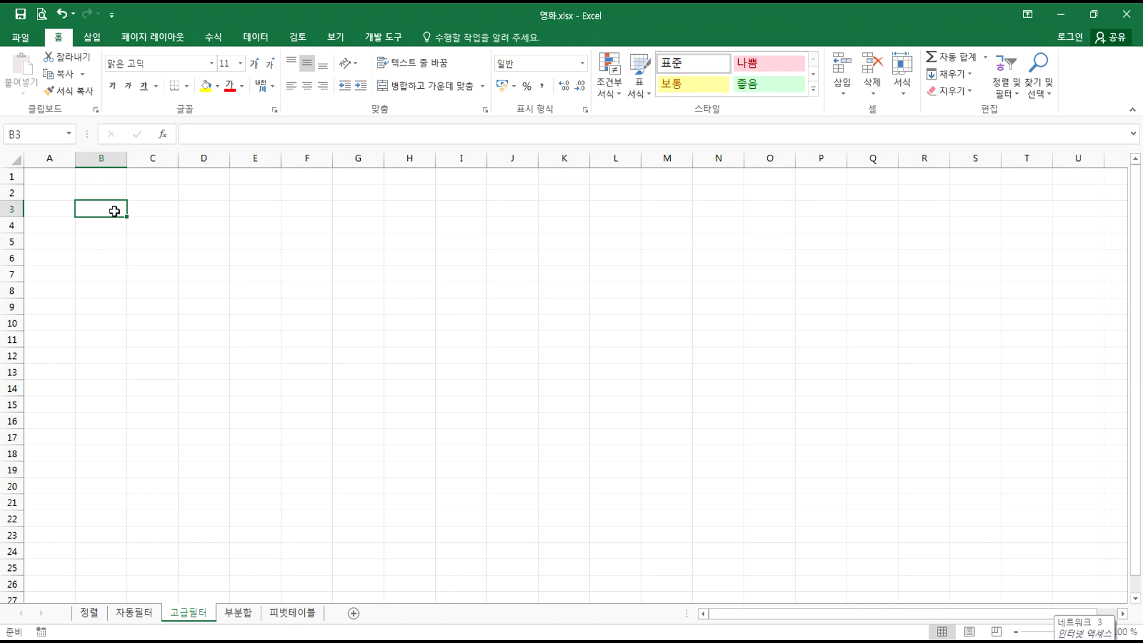
pyautogui.click(137, 619)
pyautogui.scroll(3, 333, 447)
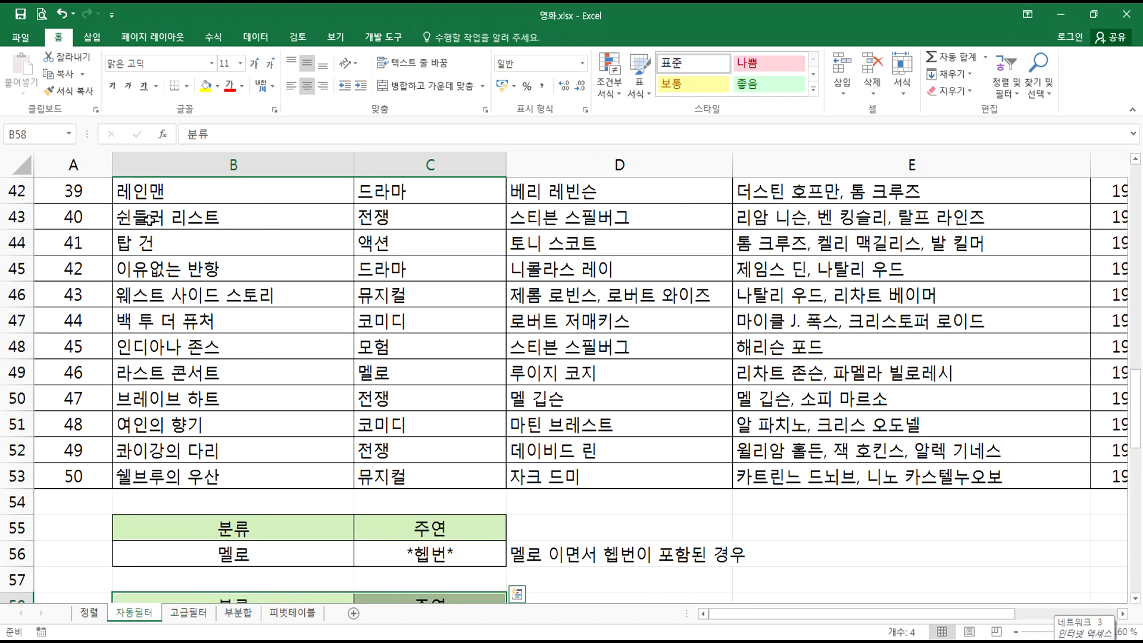
pyautogui.moveTo(149, 221); pyautogui.dragTo(723, 476)
pyautogui.scroll(-2, 352, 477)
pyautogui.moveTo(268, 447); pyautogui.dragTo(423, 491)
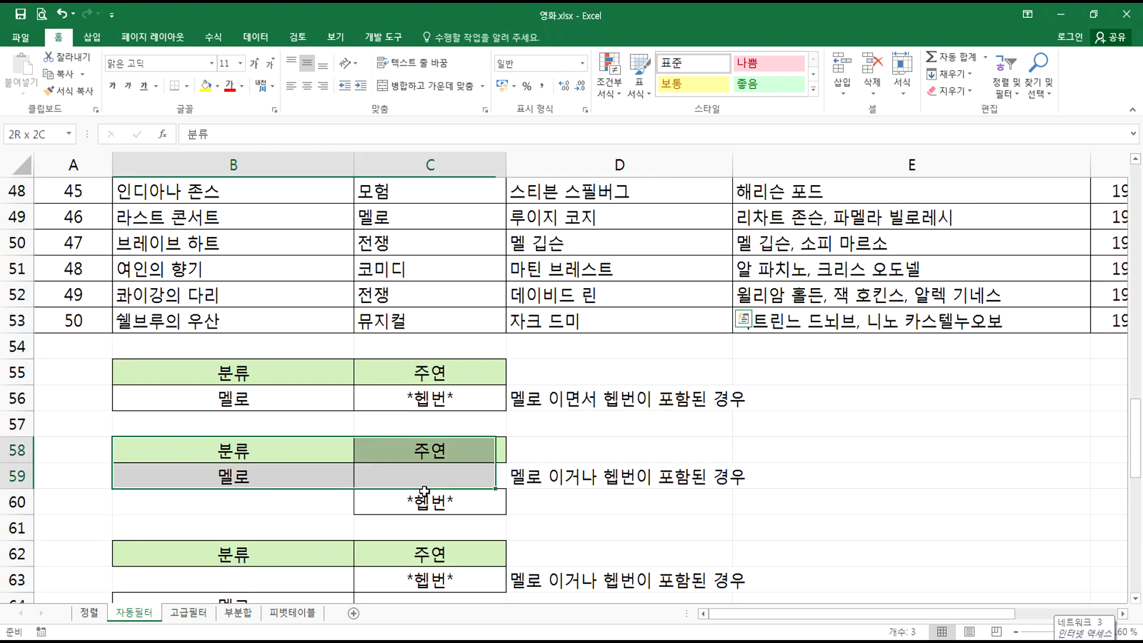
pyautogui.click(189, 613)
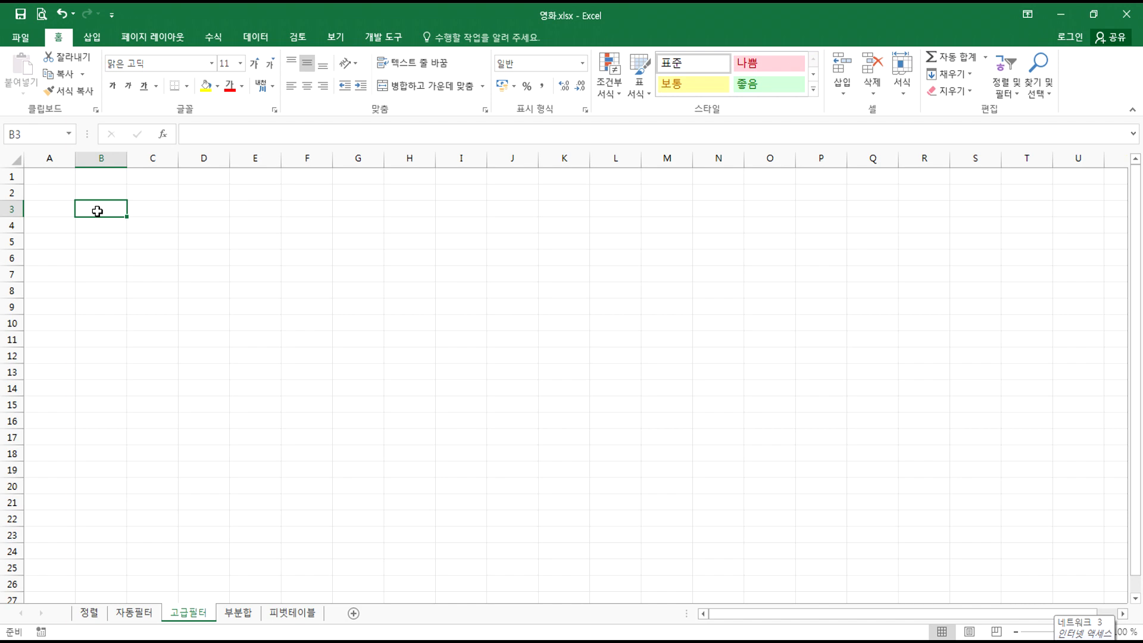
pyautogui.click(134, 612)
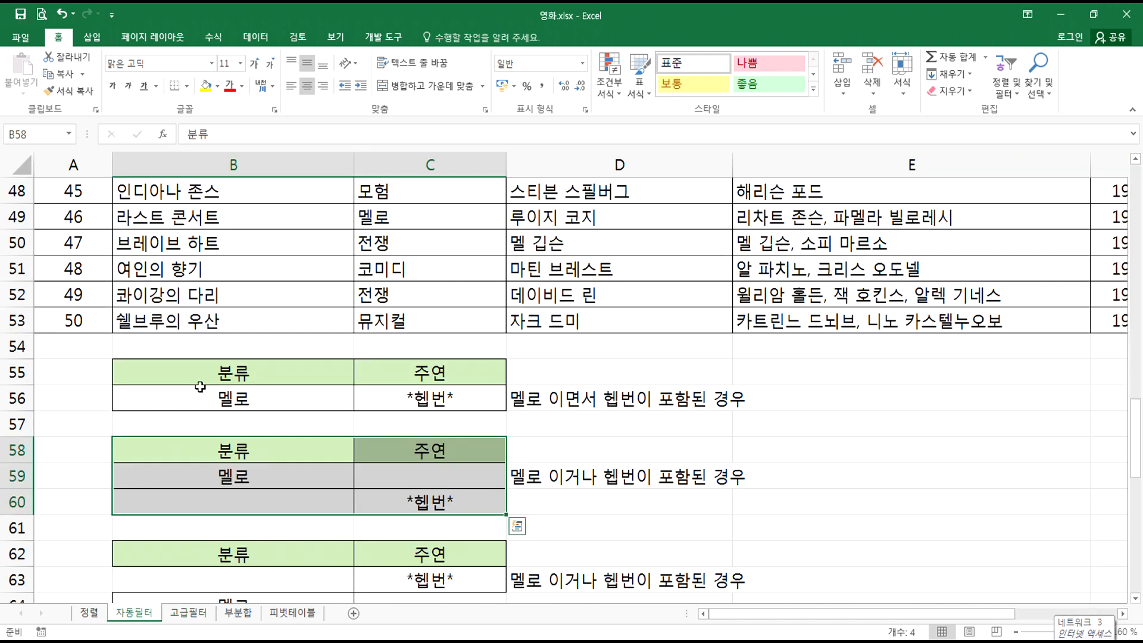
# - Set up an advanced filter from the 자동필터 sheet on A3:H53, copying to another location, with criteria range B58:C60
pyautogui.click(332, 250)
pyautogui.click(256, 37)
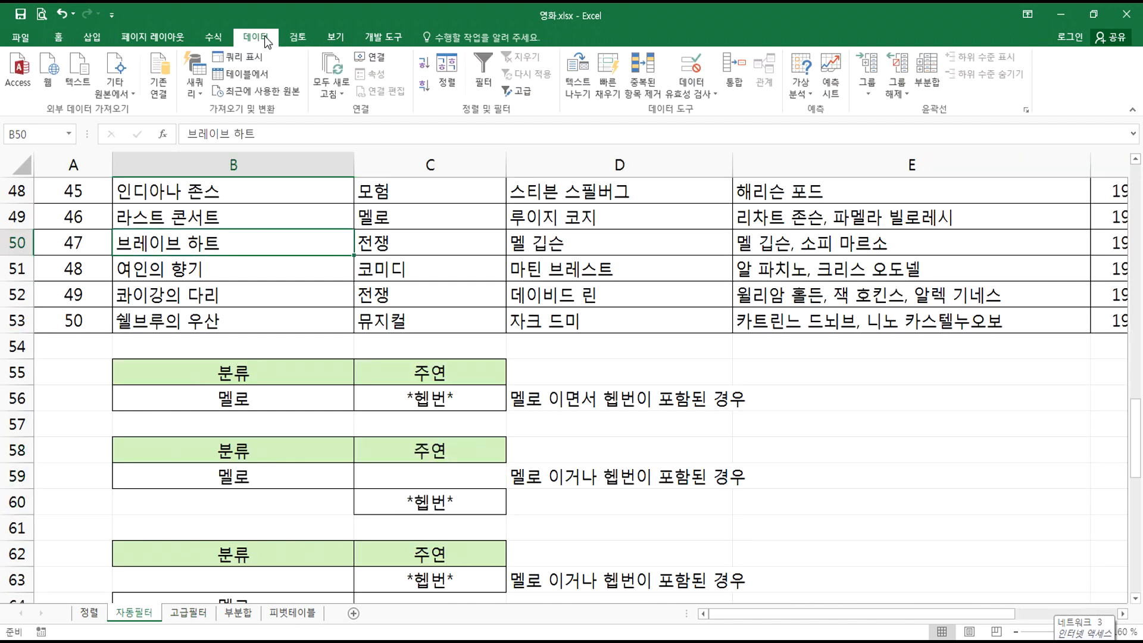
pyautogui.click(523, 92)
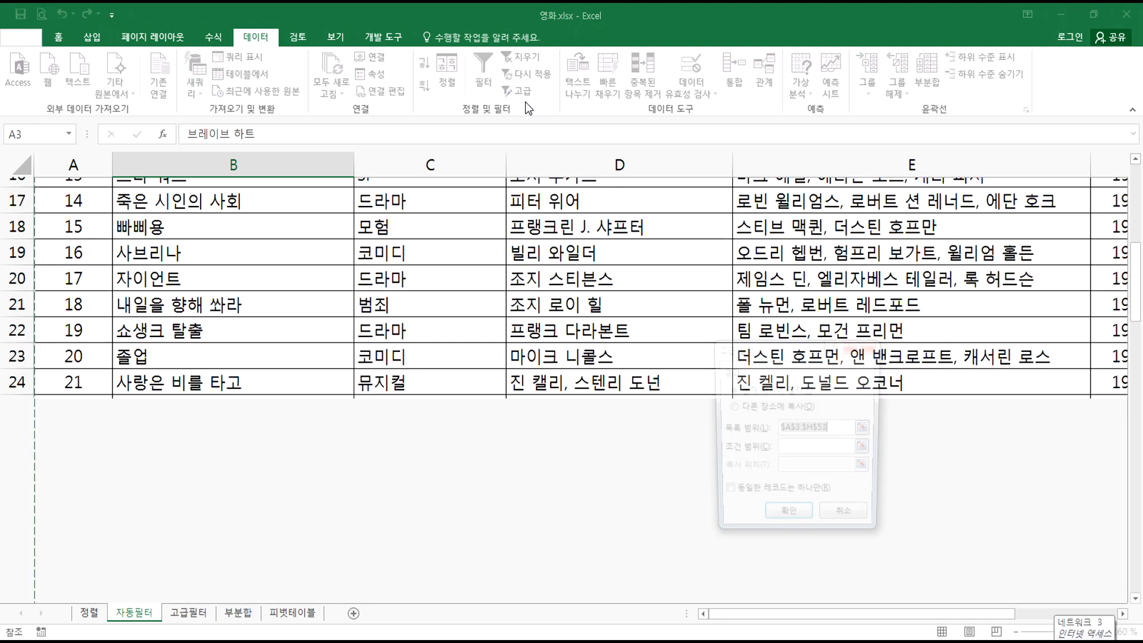
pyautogui.click(729, 407)
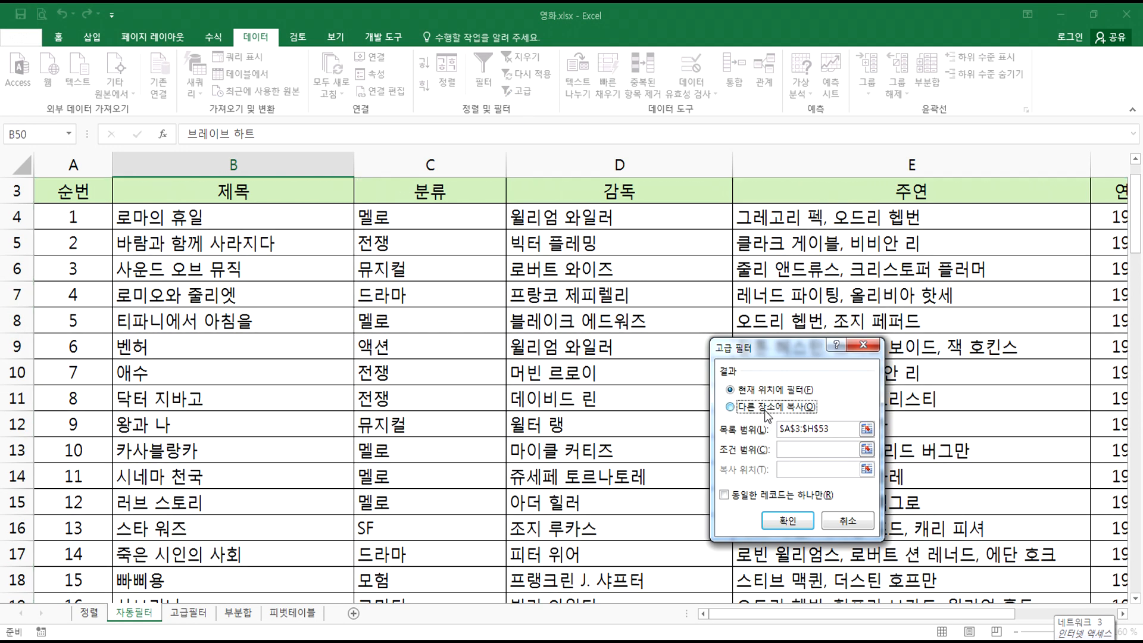
pyautogui.click(784, 449)
pyautogui.scroll(-5, 393, 488)
pyautogui.scroll(-15, 226, 488)
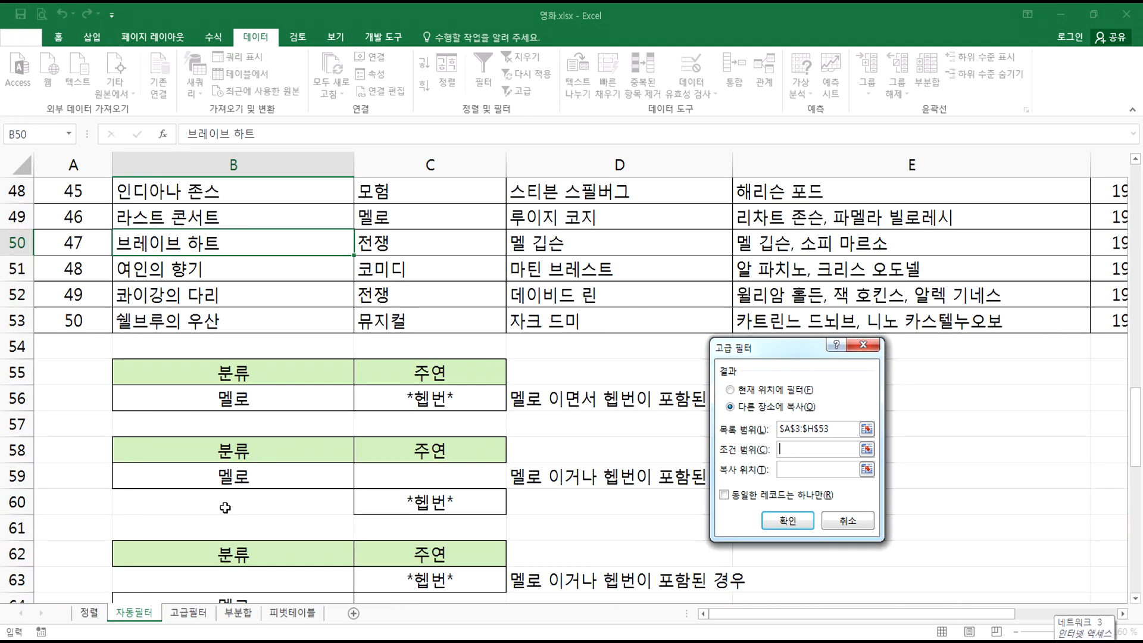
pyautogui.scroll(3, 225, 365)
pyautogui.click(242, 294)
pyautogui.moveTo(242, 294); pyautogui.dragTo(430, 348)
# - Try to run the advanced filter with cell B2 of the 고급필터 sheet as the copy destination
pyautogui.click(795, 468)
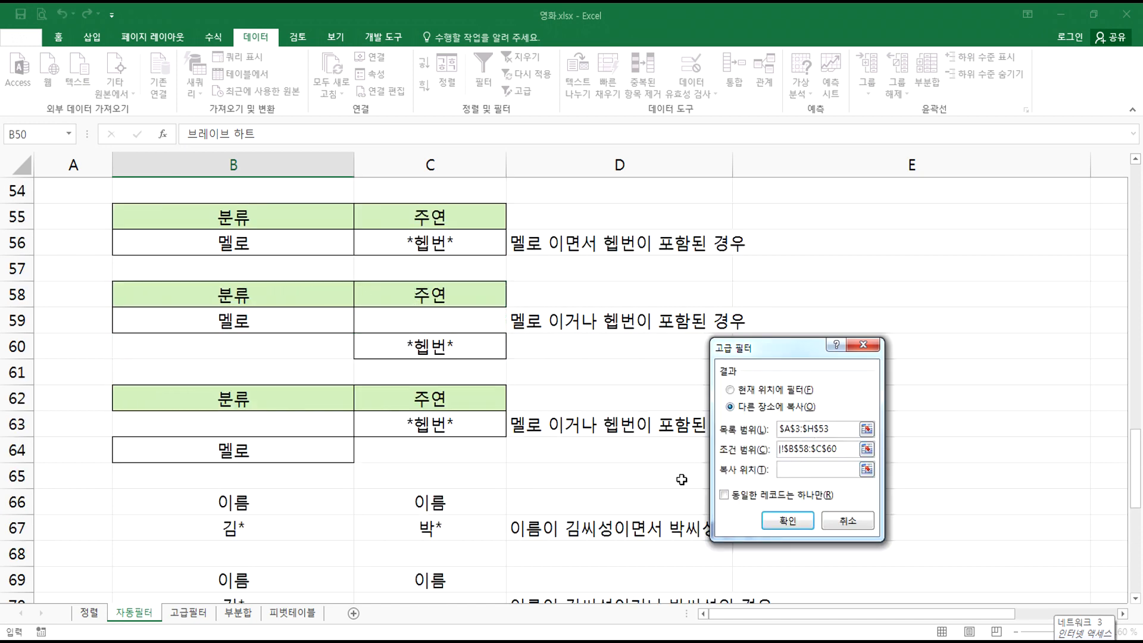
pyautogui.click(188, 612)
pyautogui.click(104, 188)
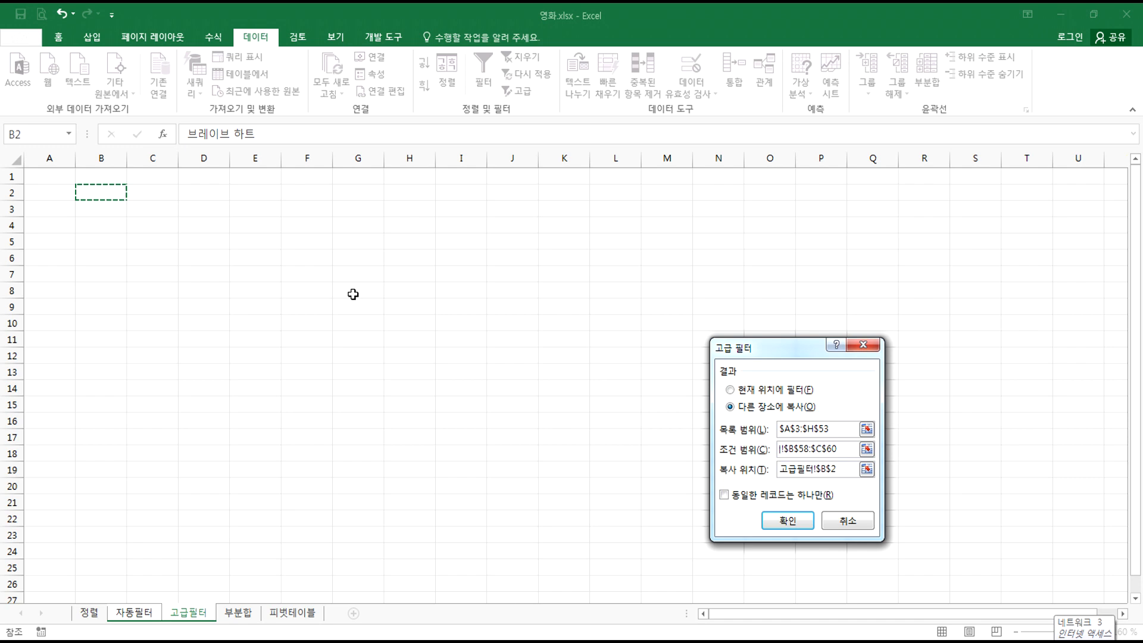
pyautogui.click(788, 520)
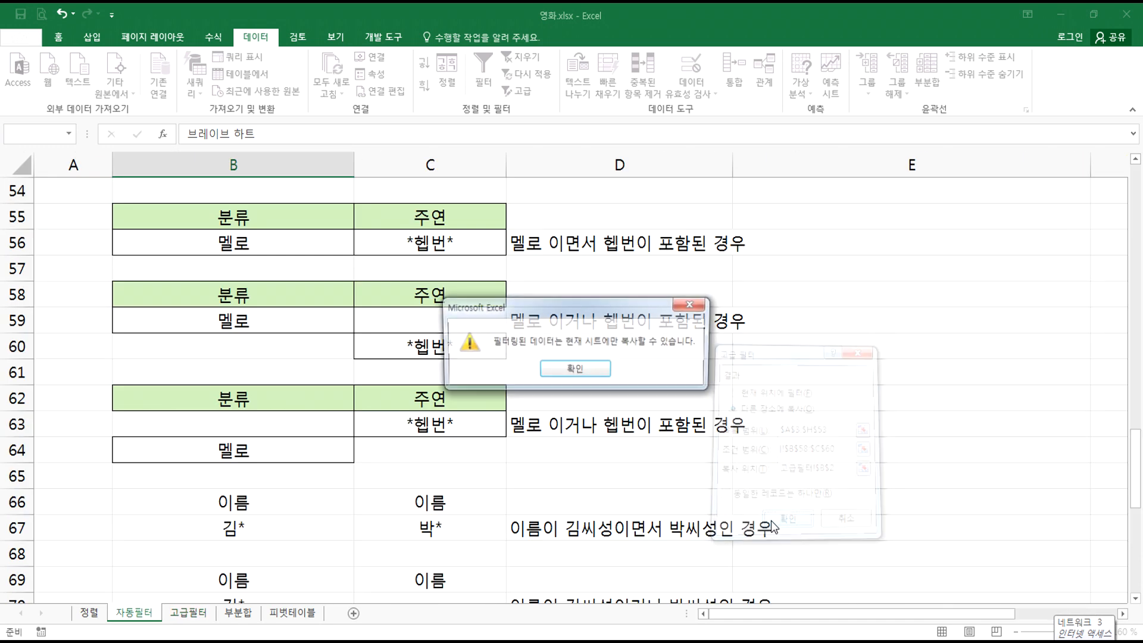
pyautogui.click(563, 376)
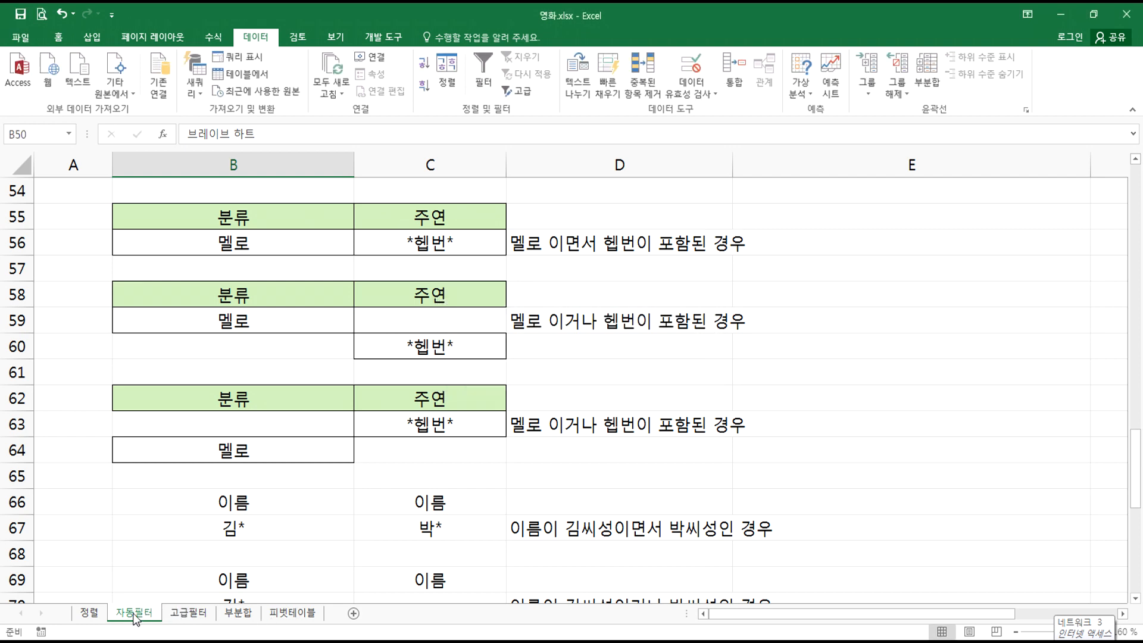
# - Compare the empty 고급필터 sheet's result area with the movie list and criteria tables on the 자동필터 sheet
pyautogui.click(176, 617)
pyautogui.moveTo(98, 212); pyautogui.dragTo(347, 339)
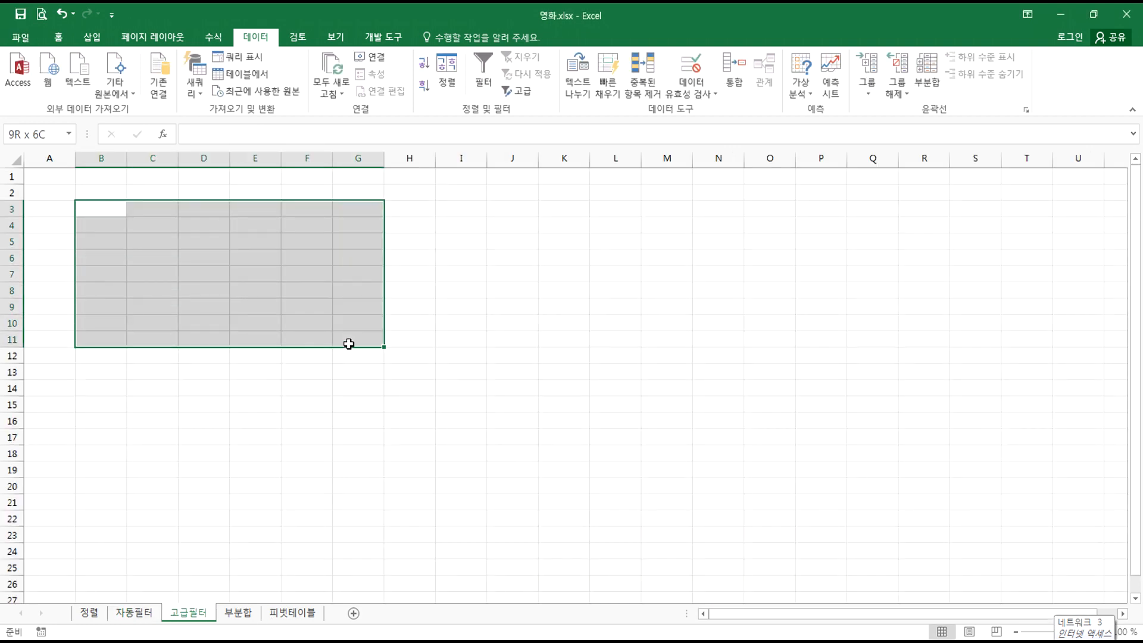
pyautogui.click(169, 244)
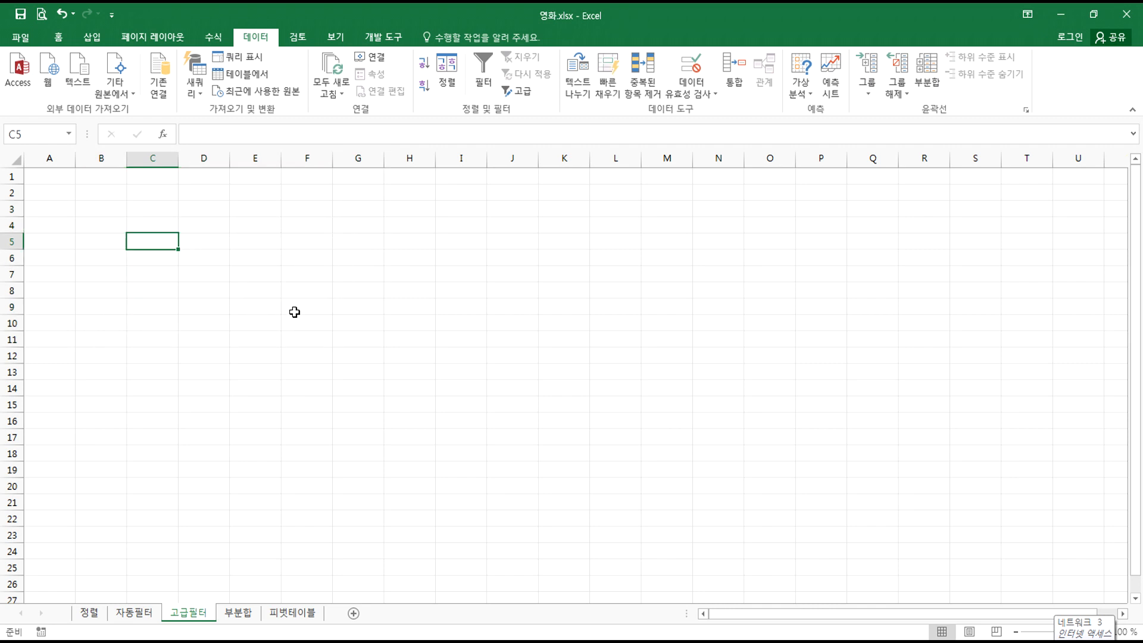
pyautogui.moveTo(126, 199); pyautogui.dragTo(262, 291)
pyautogui.click(132, 613)
pyautogui.scroll(5, 266, 294)
pyautogui.click(262, 295)
pyautogui.scroll(-2, 259, 345)
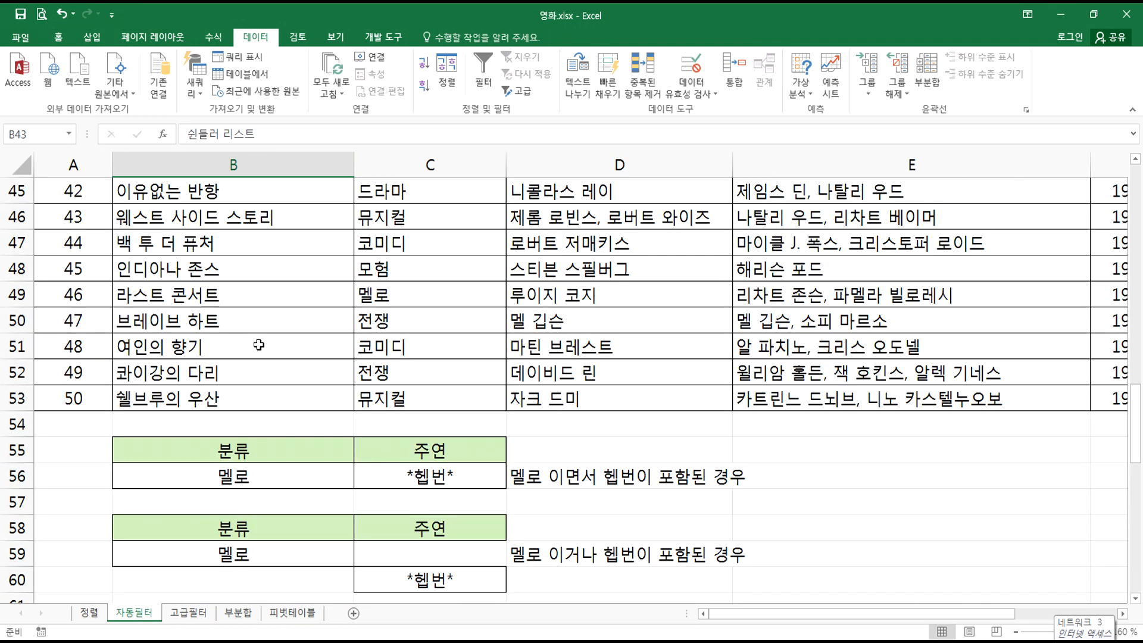
pyautogui.keyDown('ctrl'); pyautogui.scroll(-3, 259, 344); pyautogui.keyUp('ctrl')
pyautogui.scroll(-3, 256, 345)
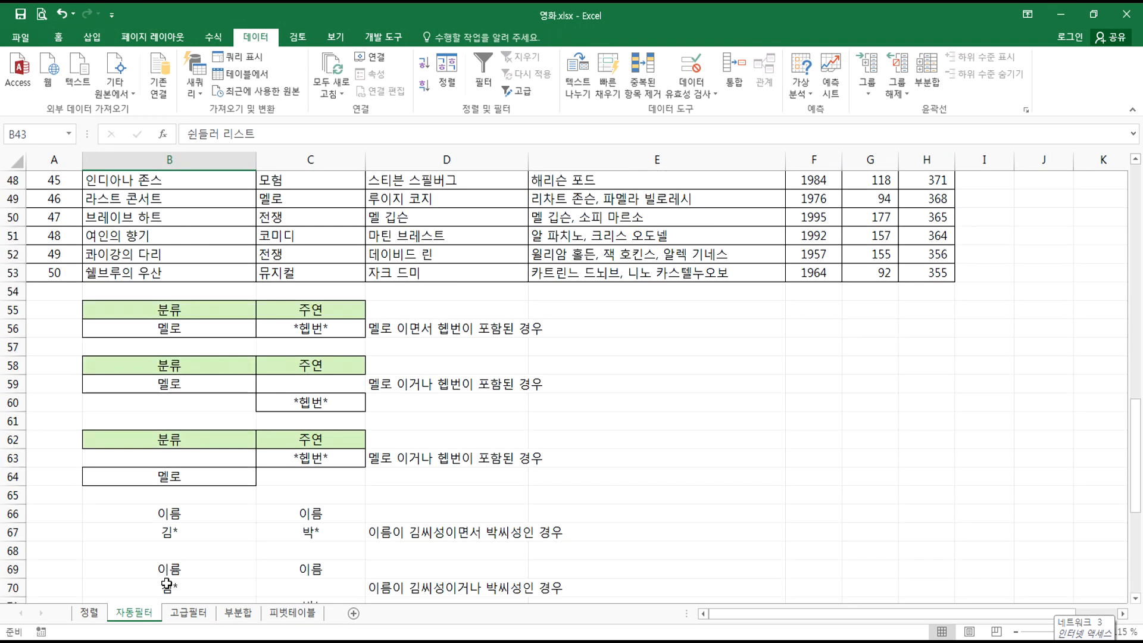
pyautogui.click(183, 619)
pyautogui.click(116, 242)
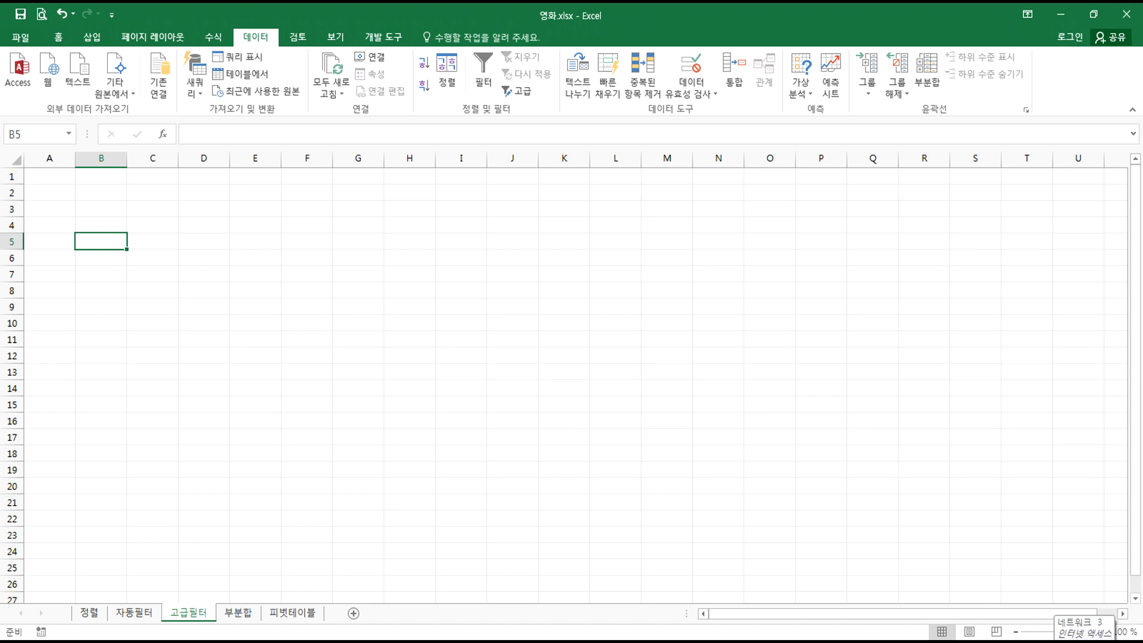
# - Start an advanced filter from within the 자동필터 movie list, using list range A3:H53 and copying results to another location
pyautogui.click(127, 611)
pyautogui.scroll(3, 223, 345)
pyautogui.moveTo(220, 218); pyautogui.dragTo(470, 419)
pyautogui.click(344, 296)
pyautogui.click(778, 533)
pyautogui.click(591, 292)
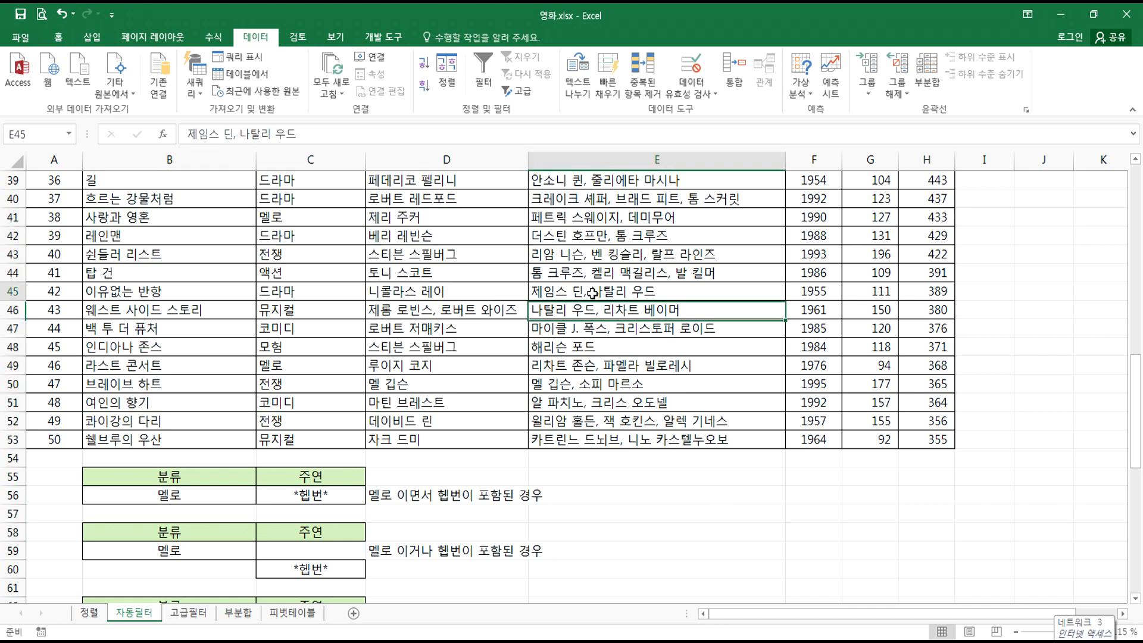
pyautogui.click(519, 92)
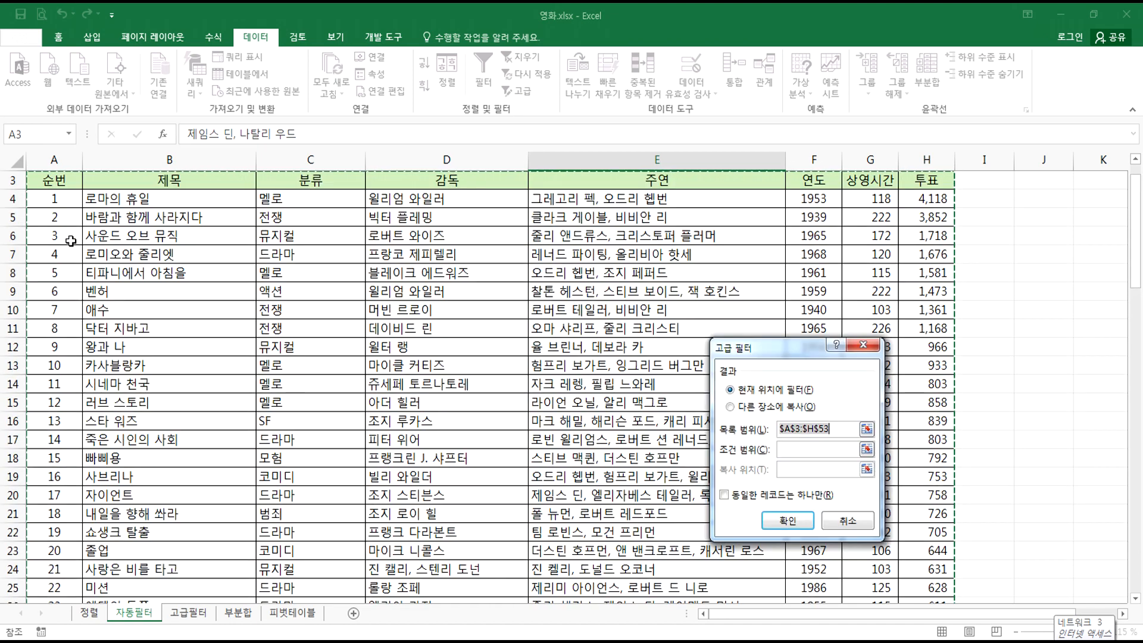
pyautogui.scroll(1, 191, 258)
pyautogui.scroll(-7, 192, 259)
pyautogui.scroll(-5, 746, 400)
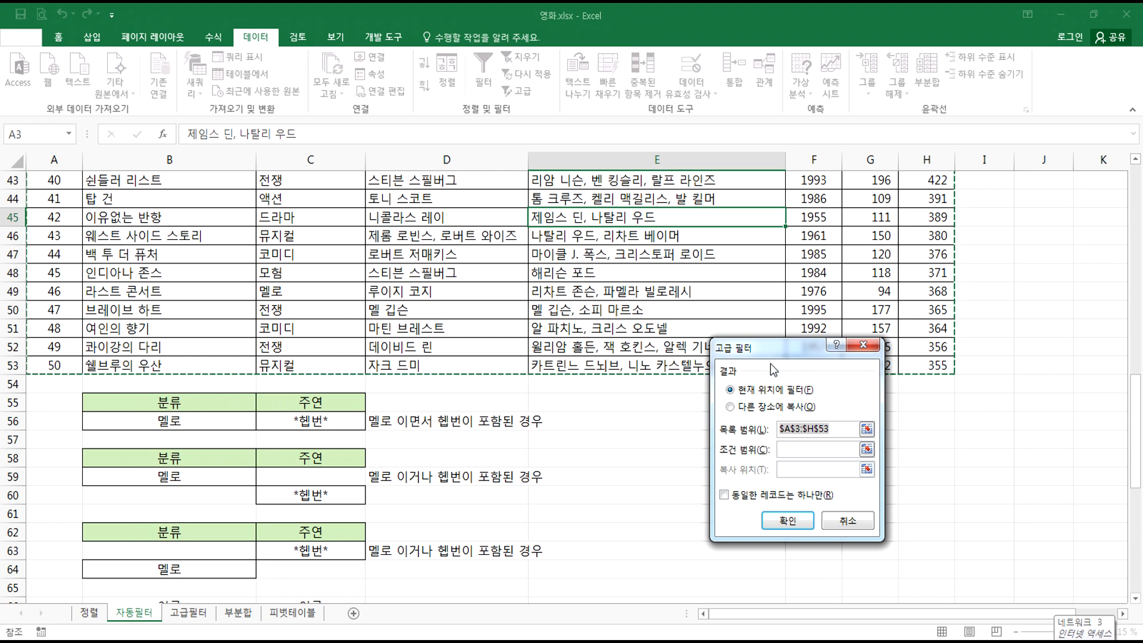
pyautogui.click(747, 409)
pyautogui.click(786, 447)
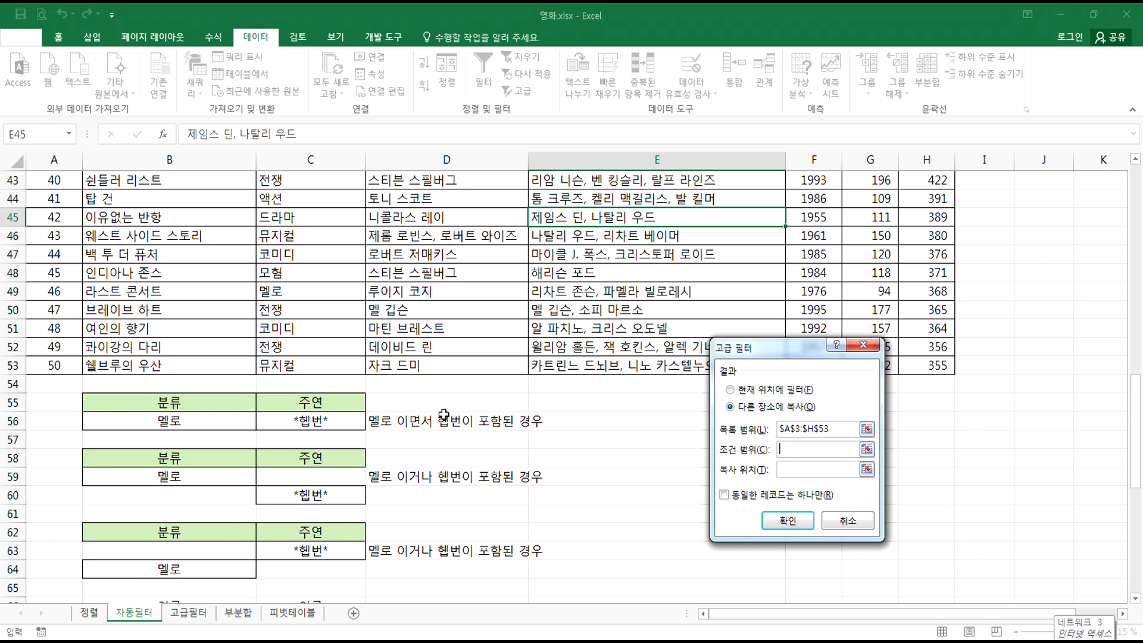
# - Set the criteria range to B58:C60 and the copy destination to B85 on the 자동필터 sheet, and run the filter
pyautogui.scroll(-2, 244, 390)
pyautogui.moveTo(189, 344); pyautogui.dragTo(312, 384)
pyautogui.click(798, 469)
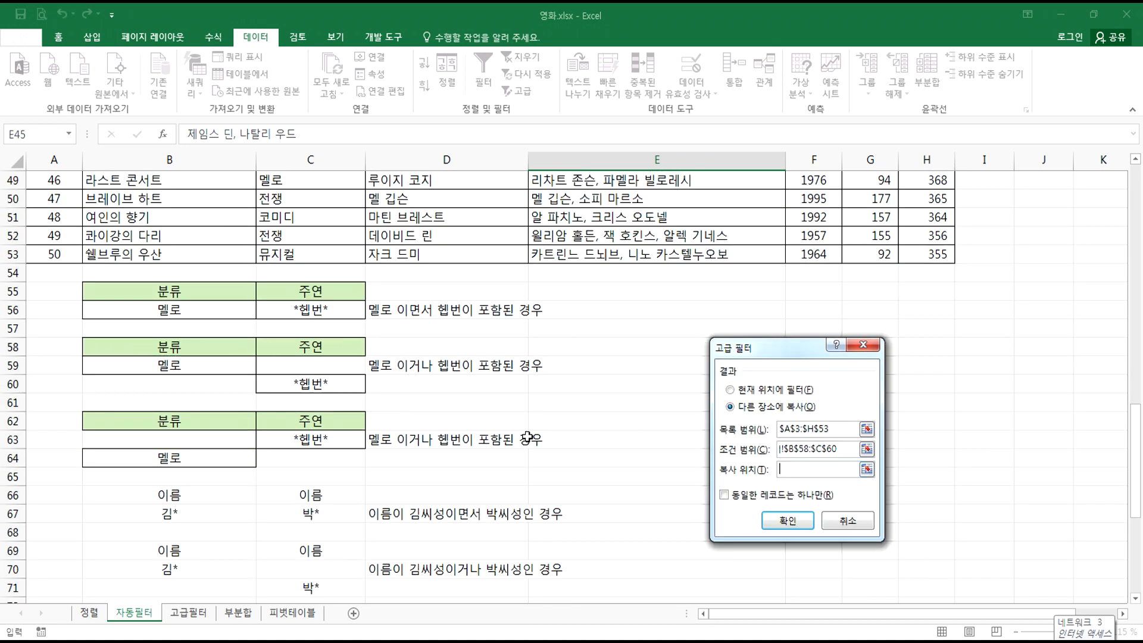
pyautogui.scroll(-11, 235, 400)
pyautogui.click(121, 233)
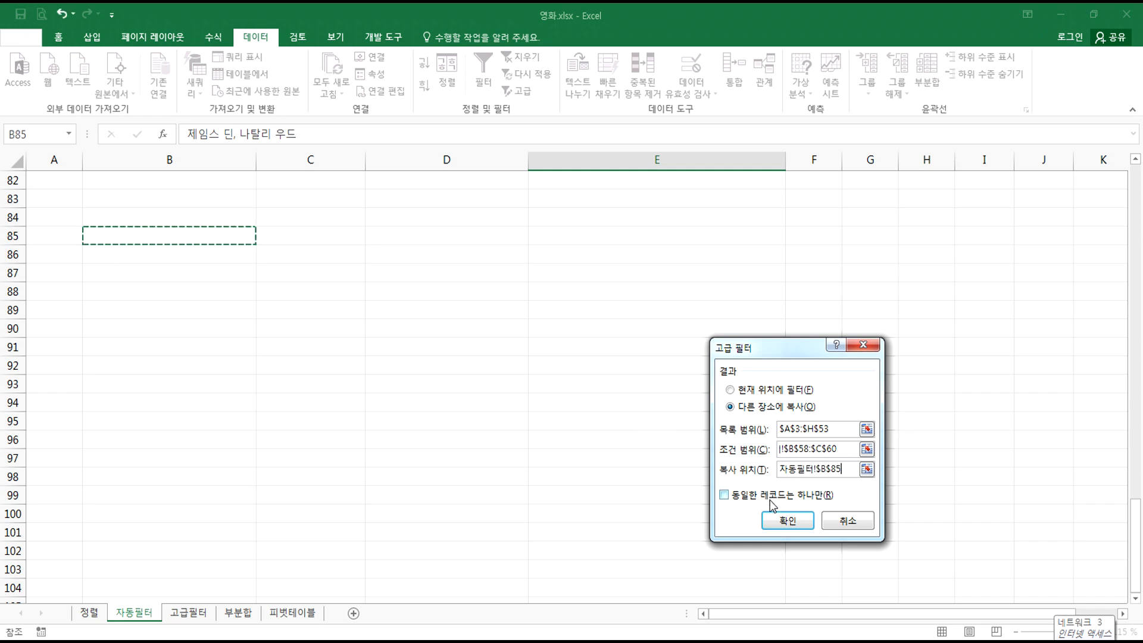
pyautogui.click(787, 520)
# - Move the extracted result table B85:I94 one column over so it starts at A85
pyautogui.scroll(-6, 452, 411)
pyautogui.scroll(-6, 446, 416)
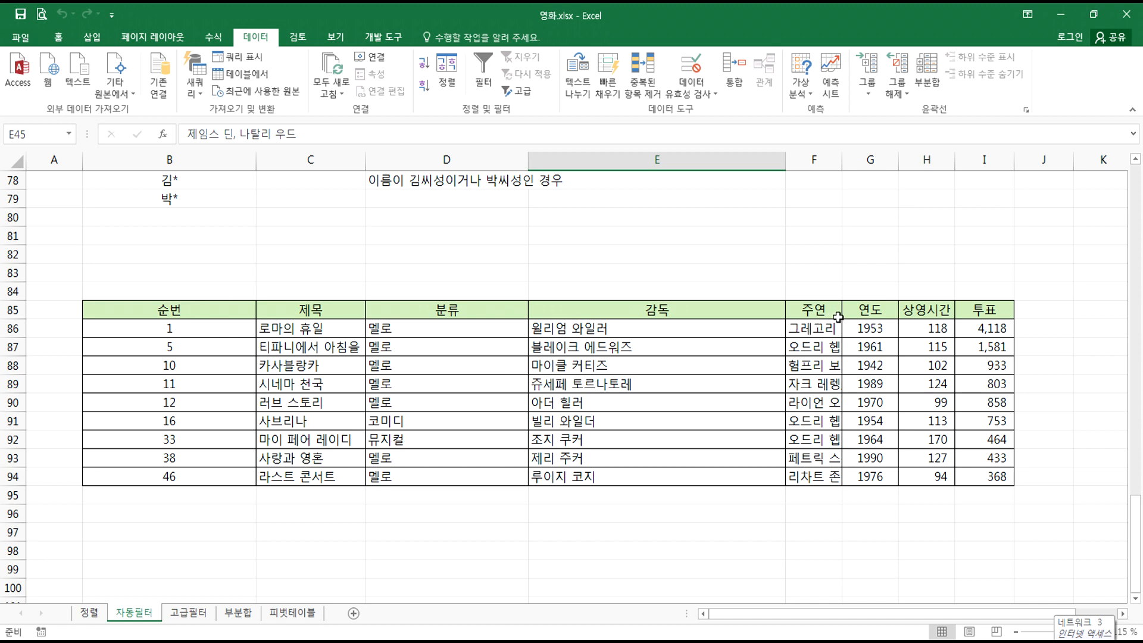
pyautogui.click(46, 316)
pyautogui.moveTo(115, 317); pyautogui.dragTo(964, 479)
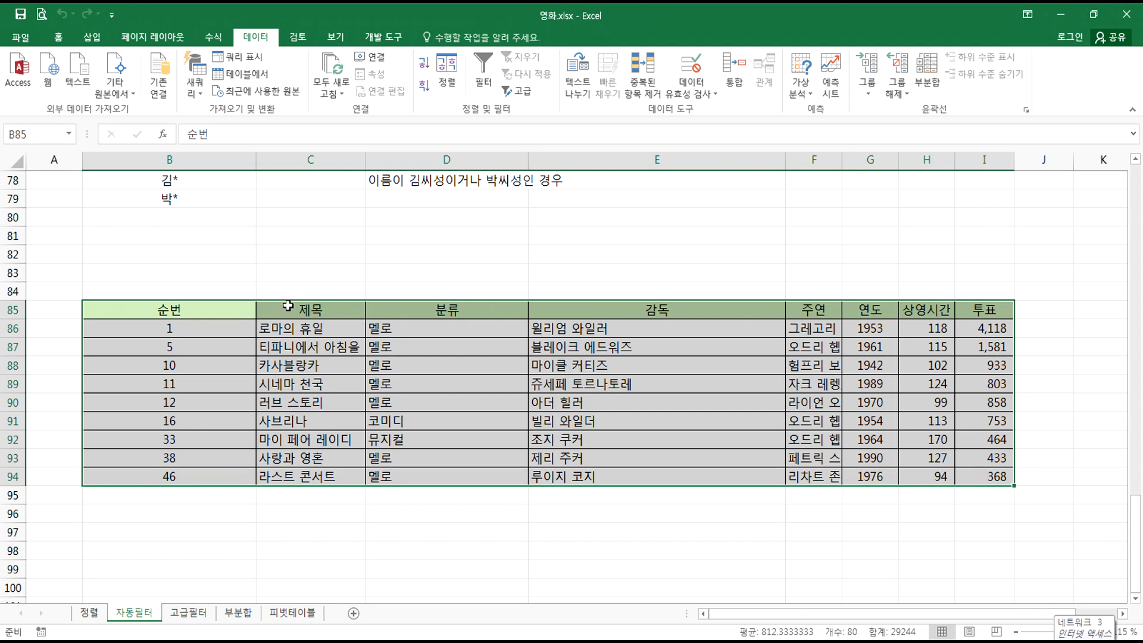
pyautogui.moveTo(249, 298); pyautogui.dragTo(177, 309)
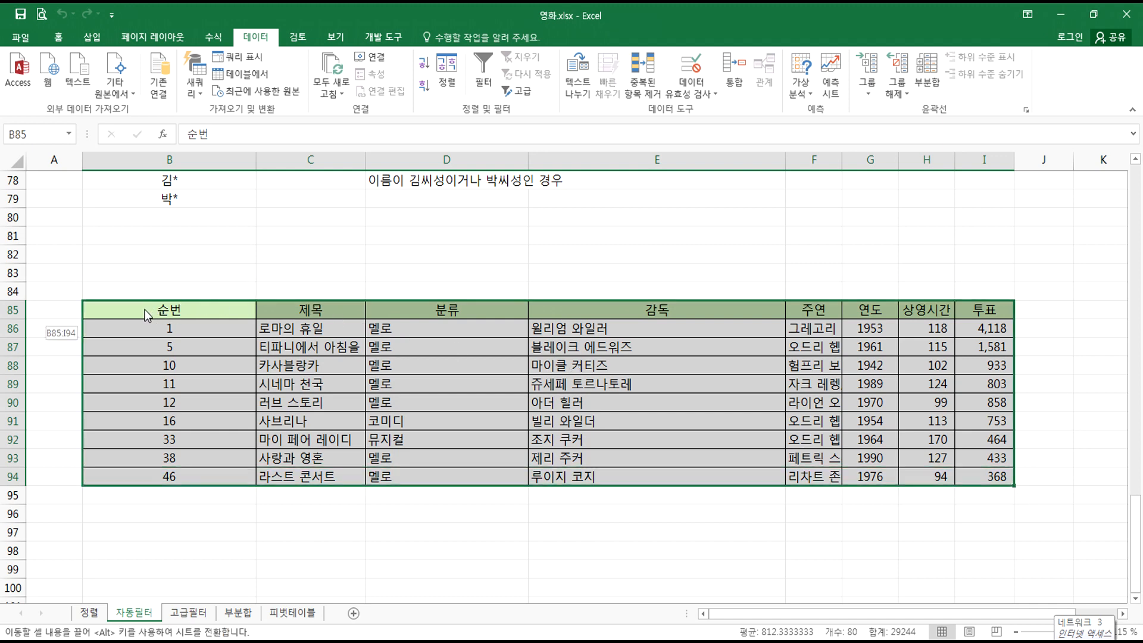
pyautogui.moveTo(84, 311); pyautogui.dragTo(71, 312)
pyautogui.click(646, 351)
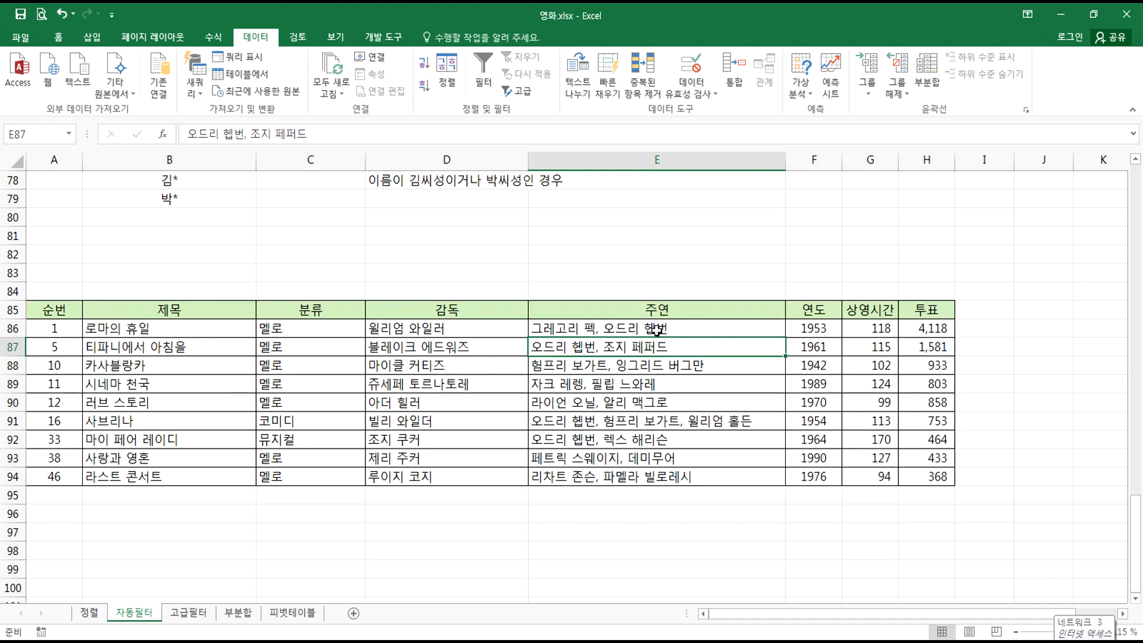
# - Check the 분류 and 주연 values in the extracted rows against the OR criteria
pyautogui.moveTo(287, 332); pyautogui.dragTo(283, 350)
pyautogui.click(286, 368)
pyautogui.click(283, 401)
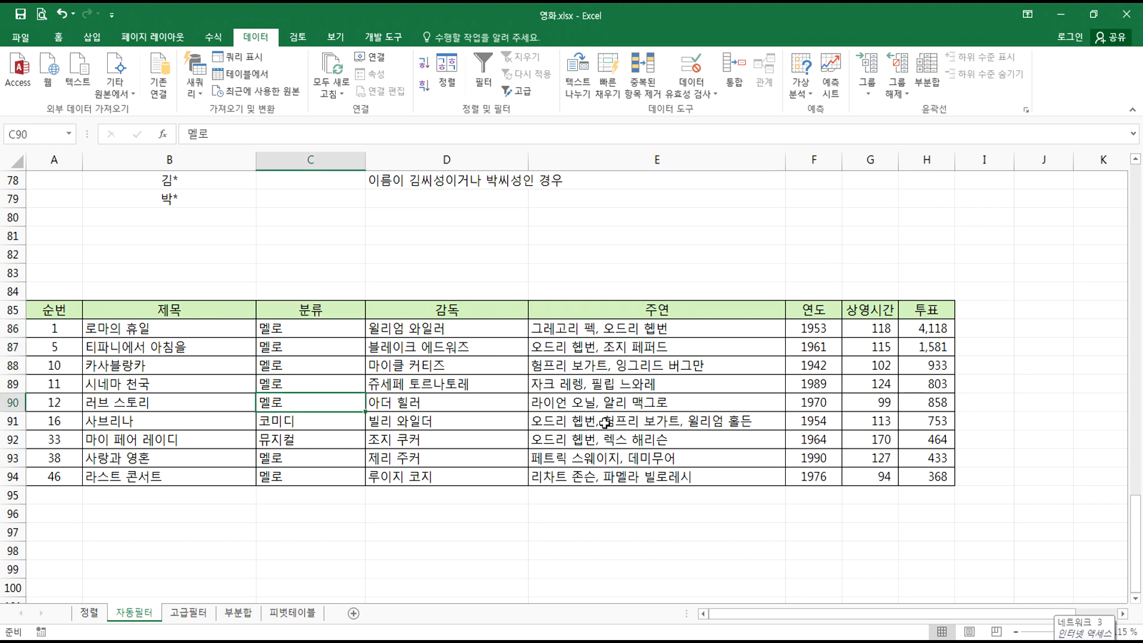
pyautogui.click(572, 422)
pyautogui.click(567, 439)
pyautogui.click(296, 440)
pyautogui.click(297, 422)
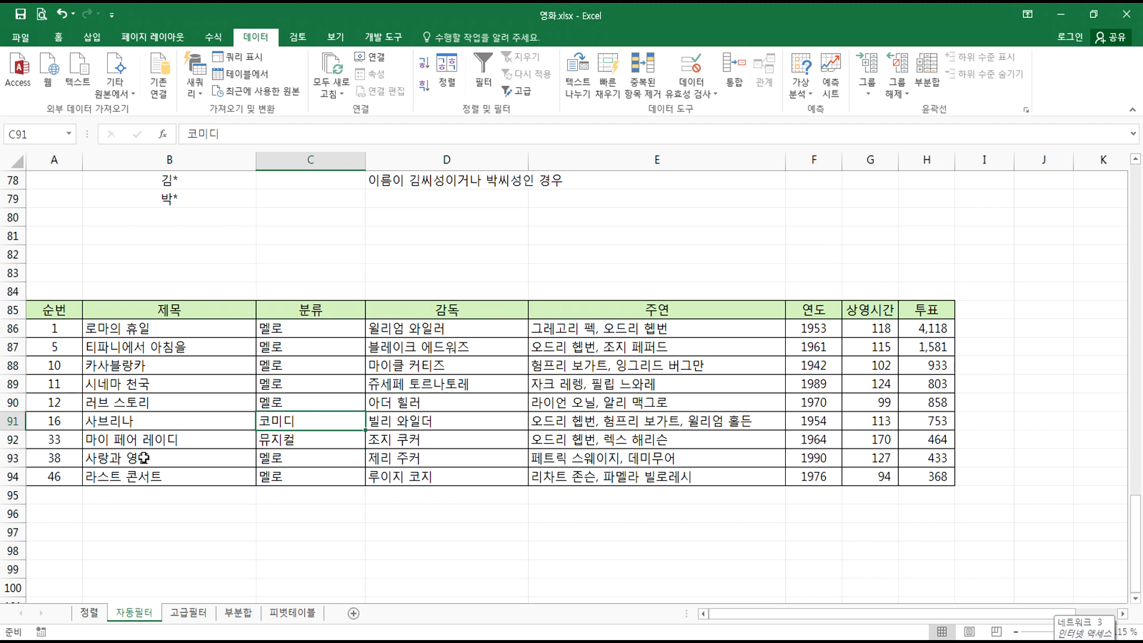
# - Start an advanced filter from cell B2 of the 고급필터 sheet and go to the movie list on the 자동필터 sheet
pyautogui.click(184, 614)
pyautogui.click(107, 203)
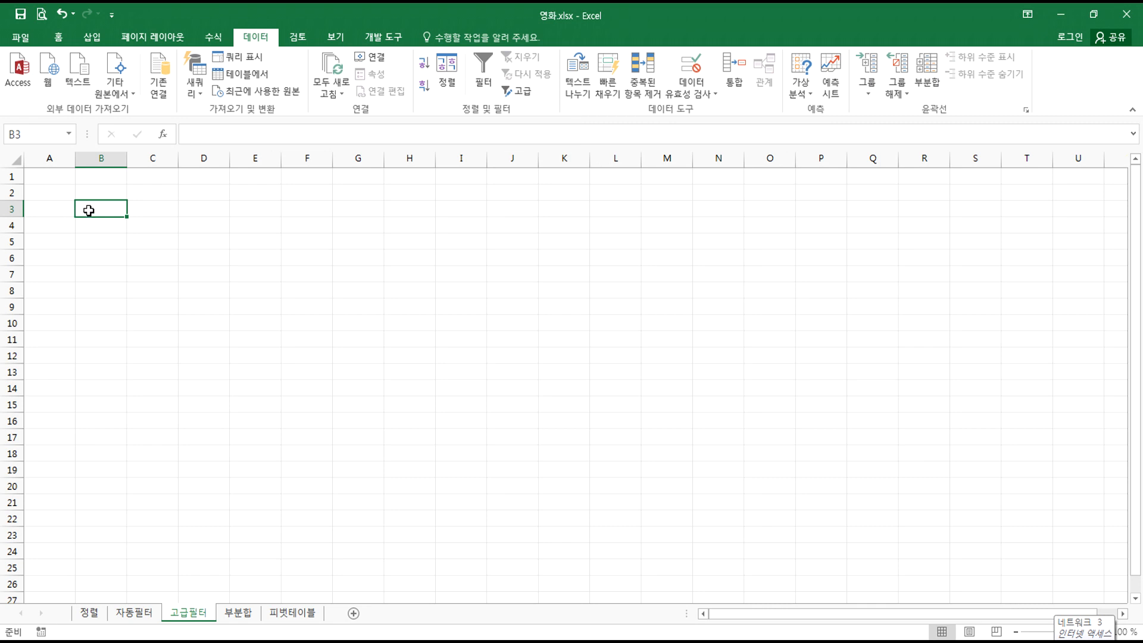
pyautogui.click(89, 262)
pyautogui.click(90, 197)
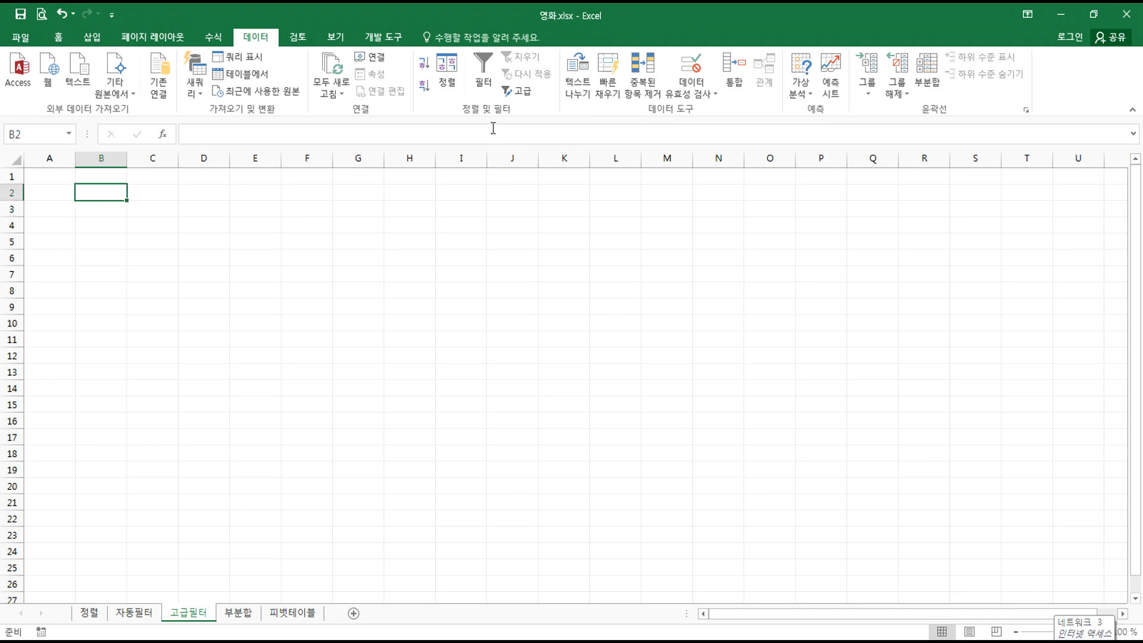
pyautogui.click(521, 95)
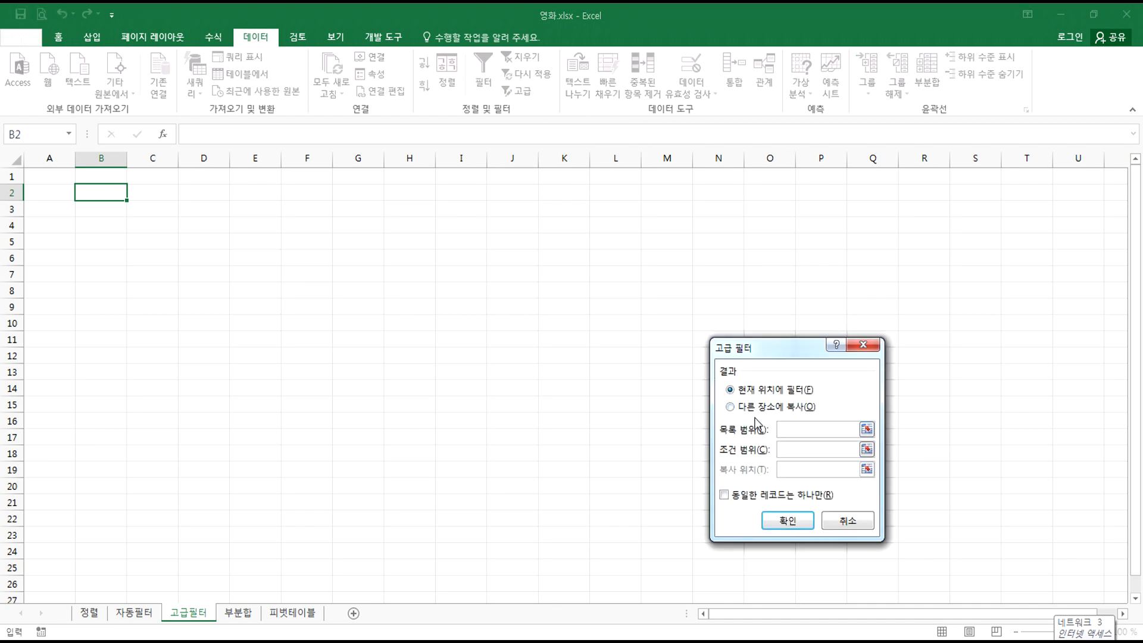
pyautogui.click(130, 612)
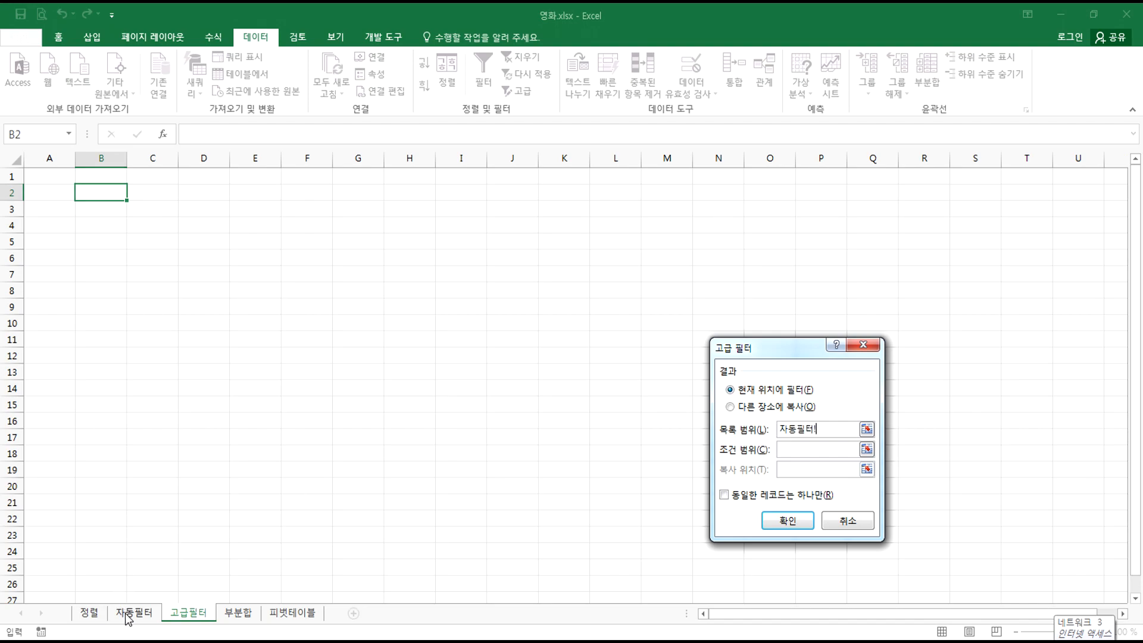
pyautogui.scroll(20, 181, 474)
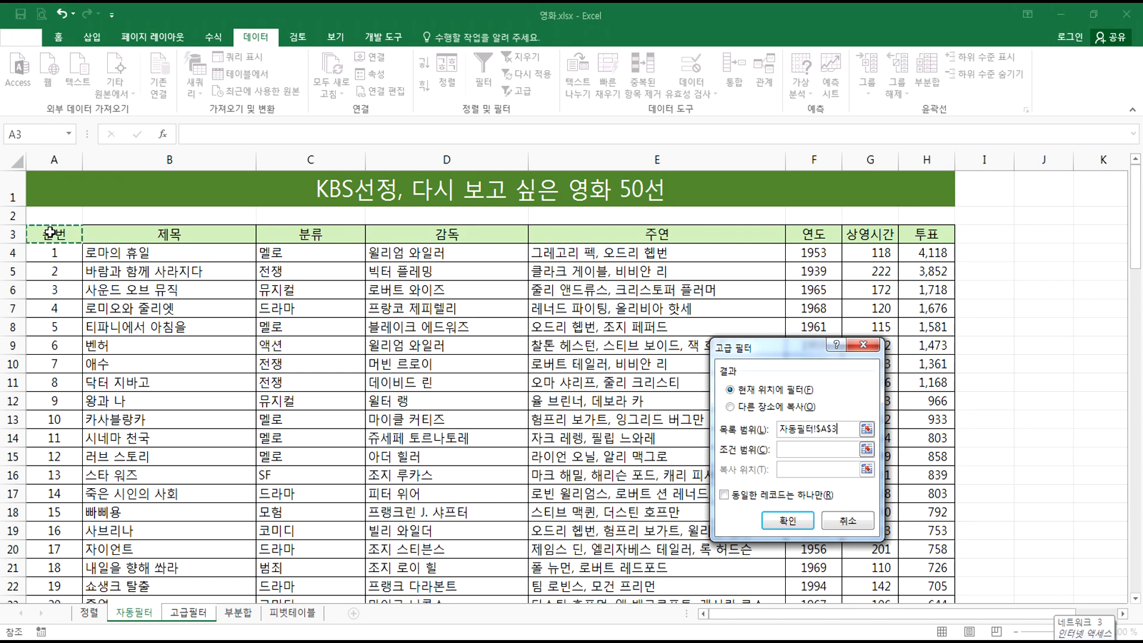
# - Try A3:H53 as the list range, then replace it with the whole block A1:H53 around cell B7
pyautogui.moveTo(52, 234); pyautogui.dragTo(911, 550)
pyautogui.scroll(11, 459, 520)
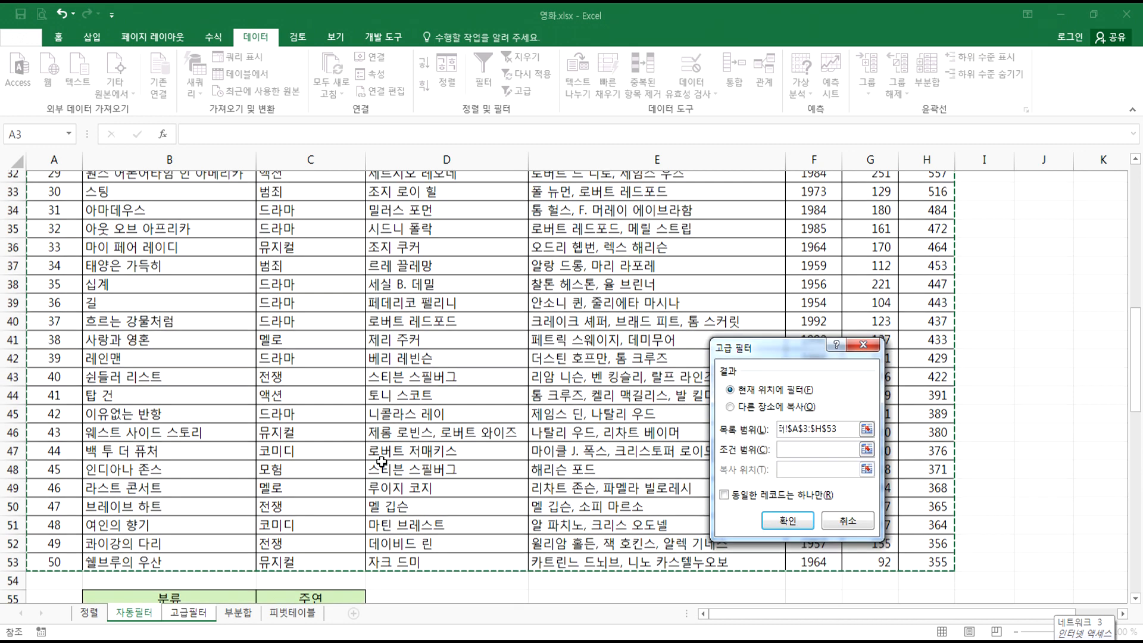
pyautogui.moveTo(852, 428); pyautogui.dragTo(695, 423)
pyautogui.press('BackSpace')
pyautogui.click(167, 311)
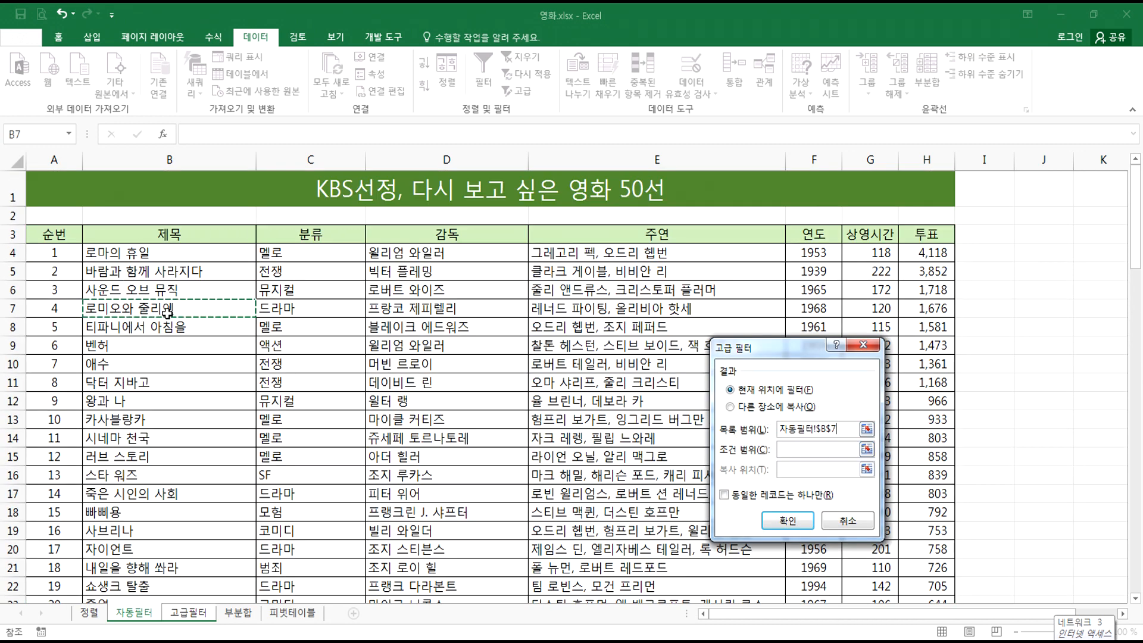
pyautogui.hotkey('ctrl', 'a')
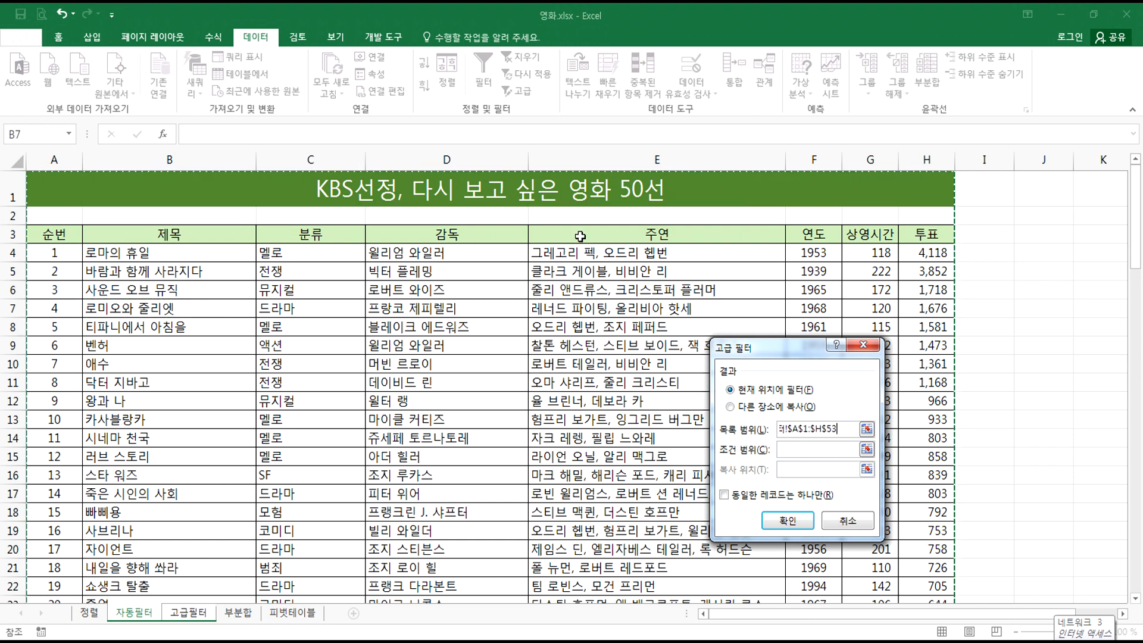
# - Reselect the list range by extending from A3 to the last column and row, H53, then clear the entry
pyautogui.click(33, 233)
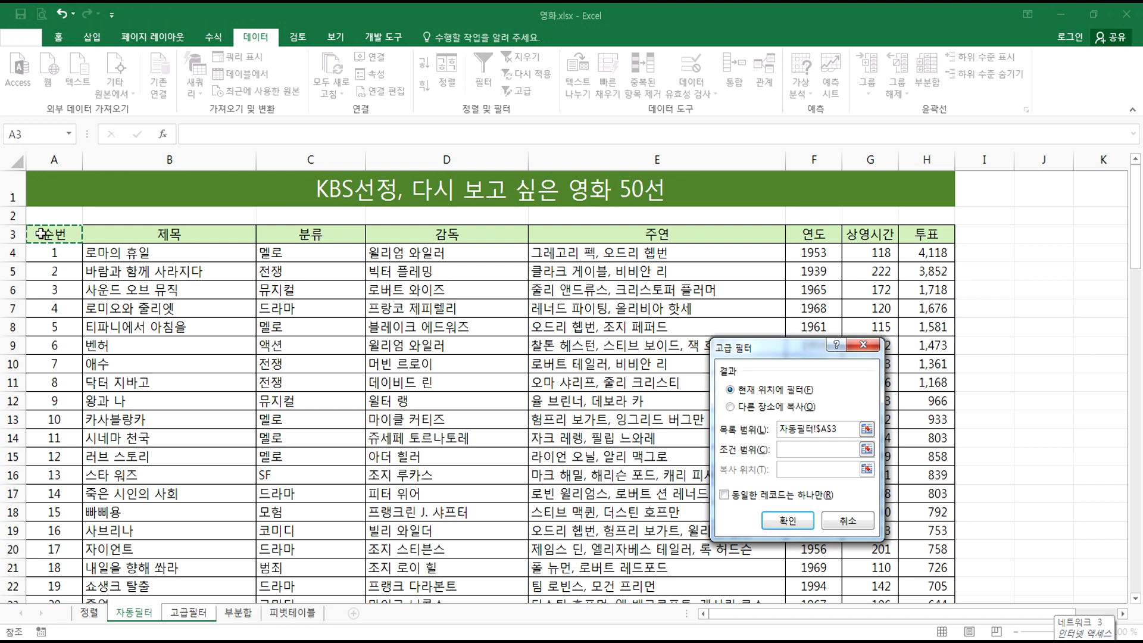
pyautogui.hotkey('ctrl', 'shift', 'Right')
pyautogui.hotkey('ctrl', 'shift', 'Down')
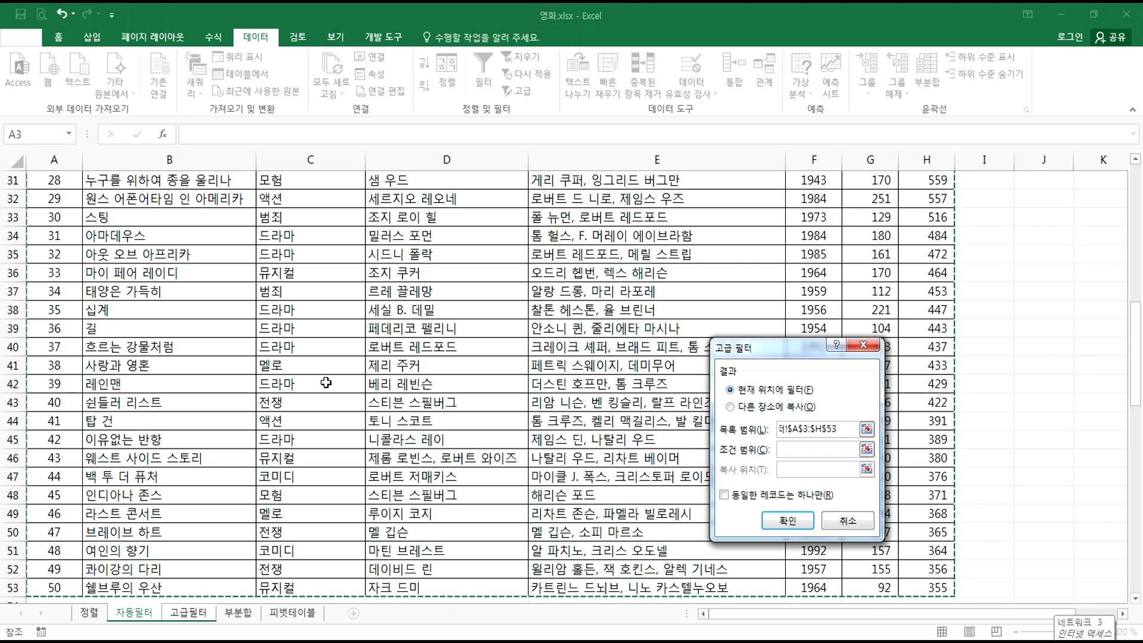
pyautogui.scroll(10, 450, 446)
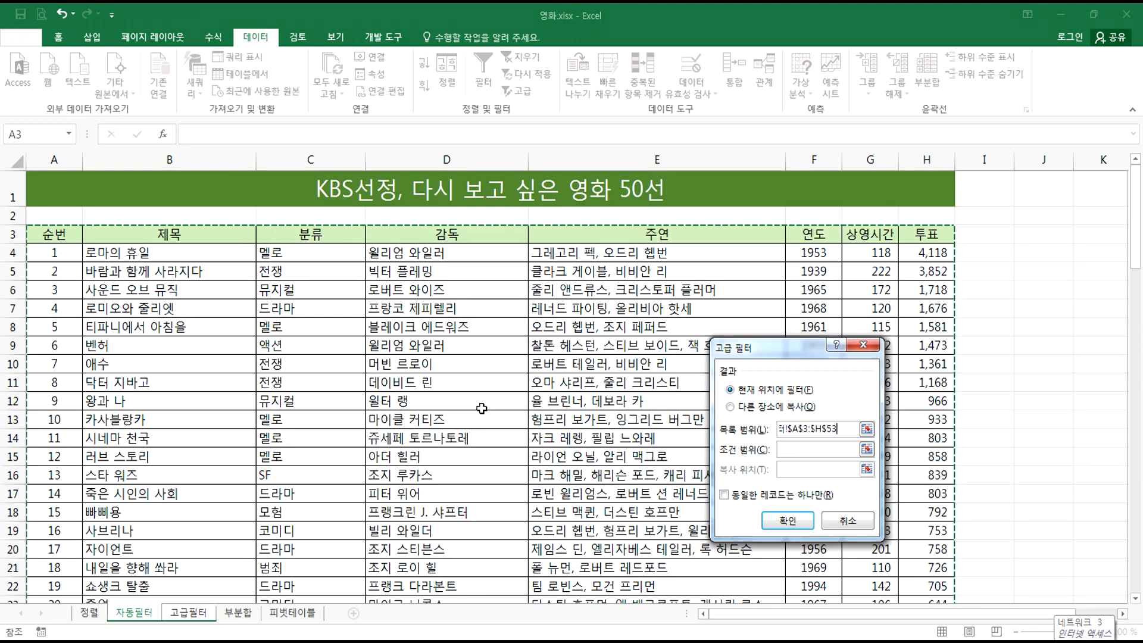
pyautogui.moveTo(847, 426); pyautogui.dragTo(779, 428)
pyautogui.press('BackSpace')
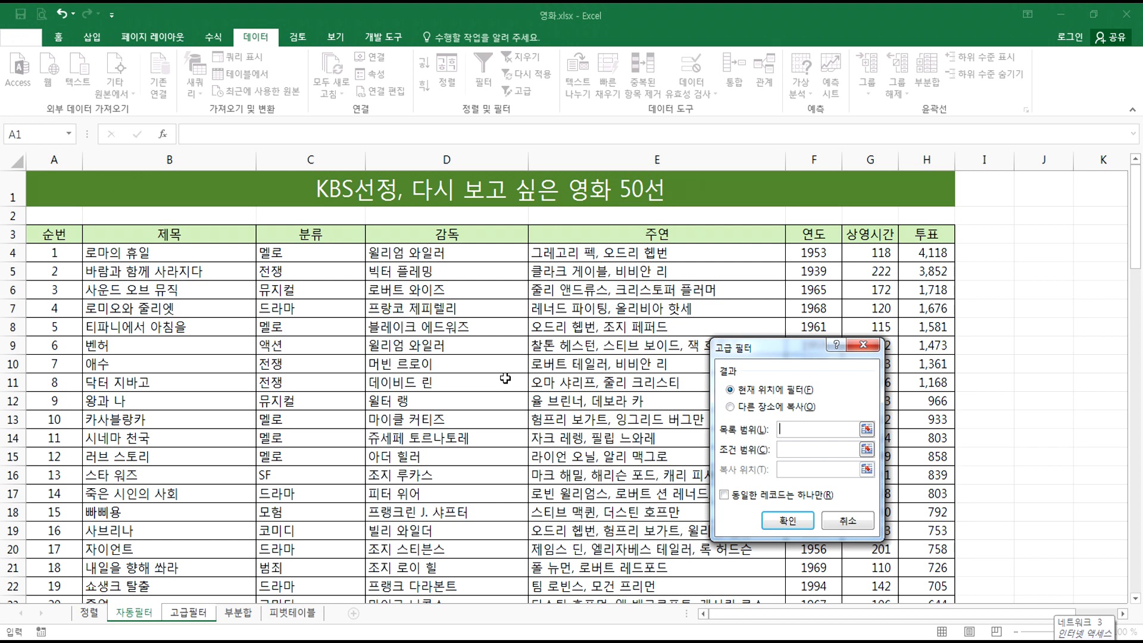
# - Set the list range to A3:H53 of the 자동필터 sheet by extending the header row A3:H3 to the last record
pyautogui.click(49, 235)
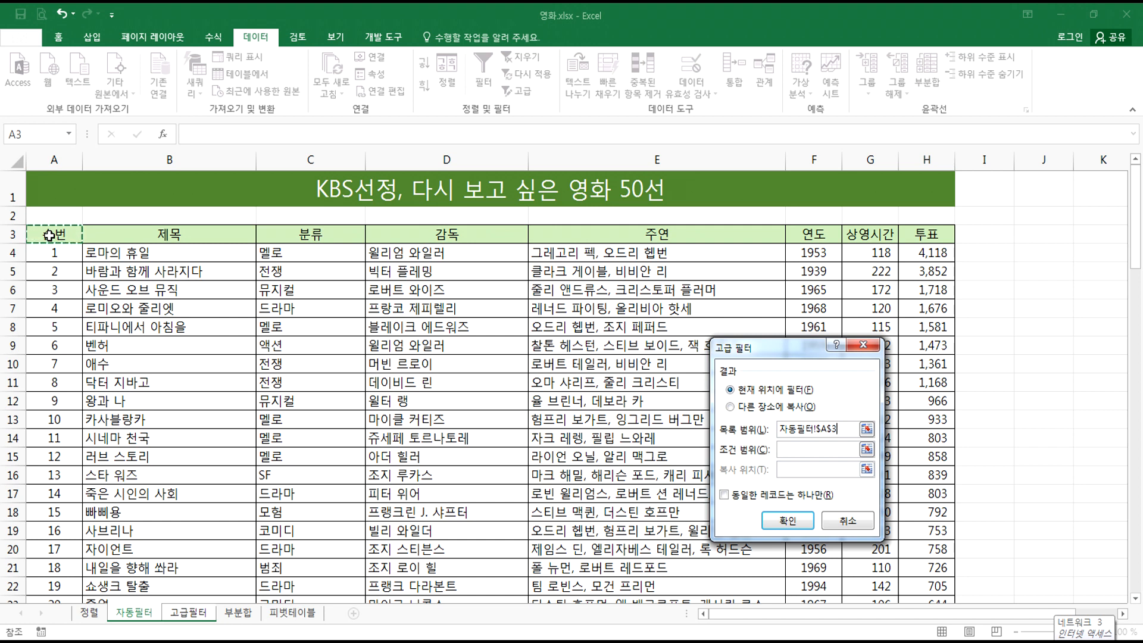
pyautogui.moveTo(50, 235); pyautogui.dragTo(926, 234)
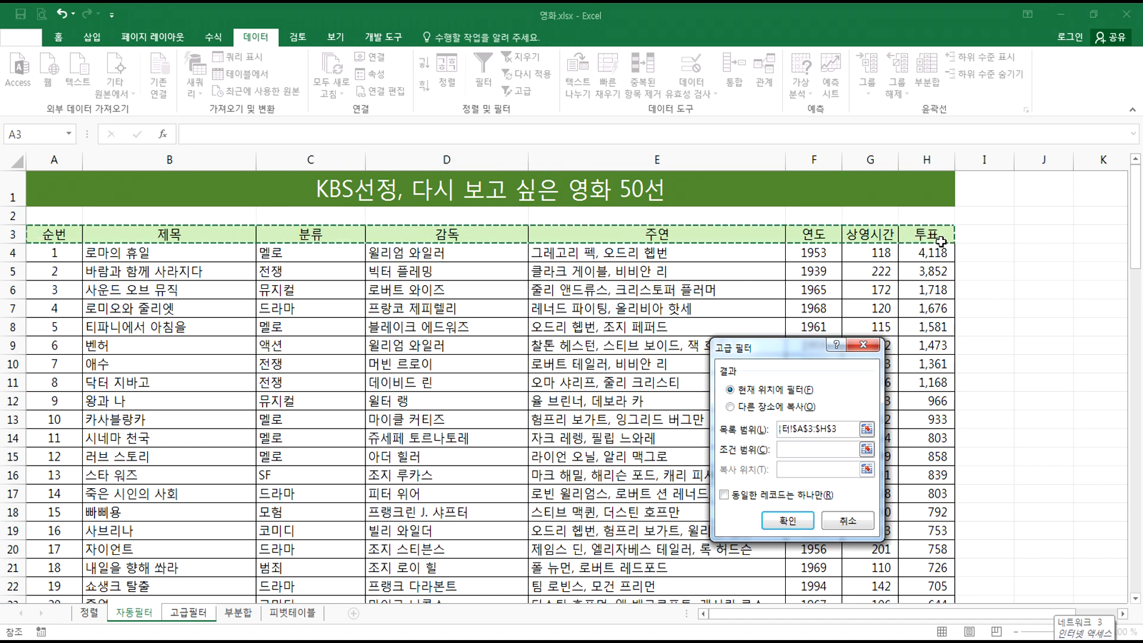
pyautogui.hotkey('ctrl', 'shift', 'Down')
# - Set the criteria range to B58:C60 of the 자동필터 sheet and choose copying the results to another location
pyautogui.scroll(-4, 978, 302)
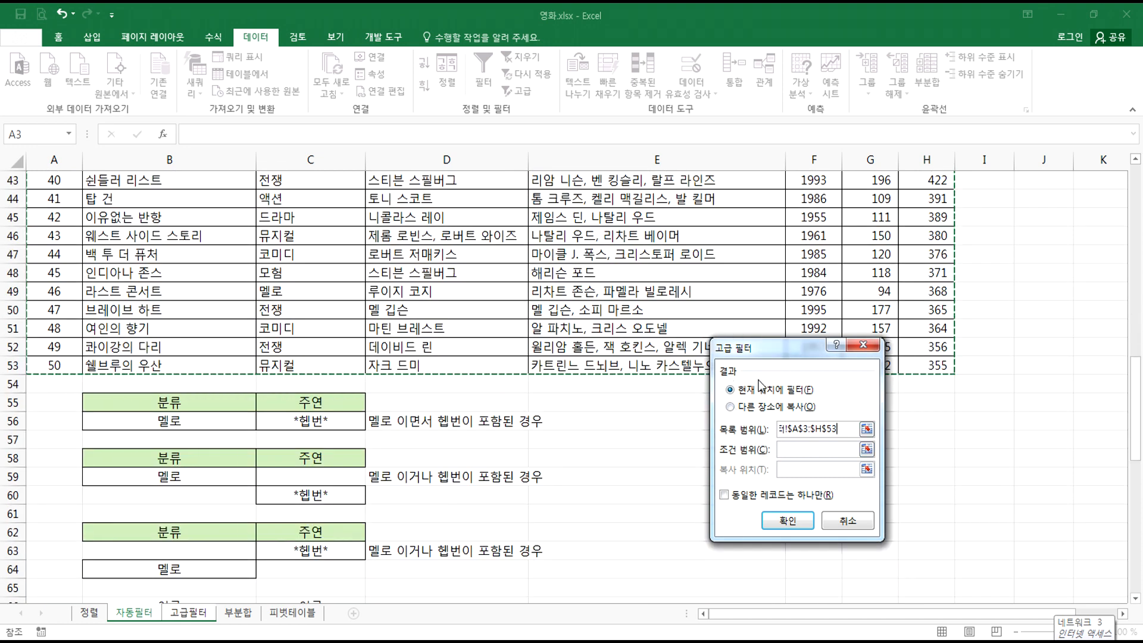
pyautogui.click(790, 450)
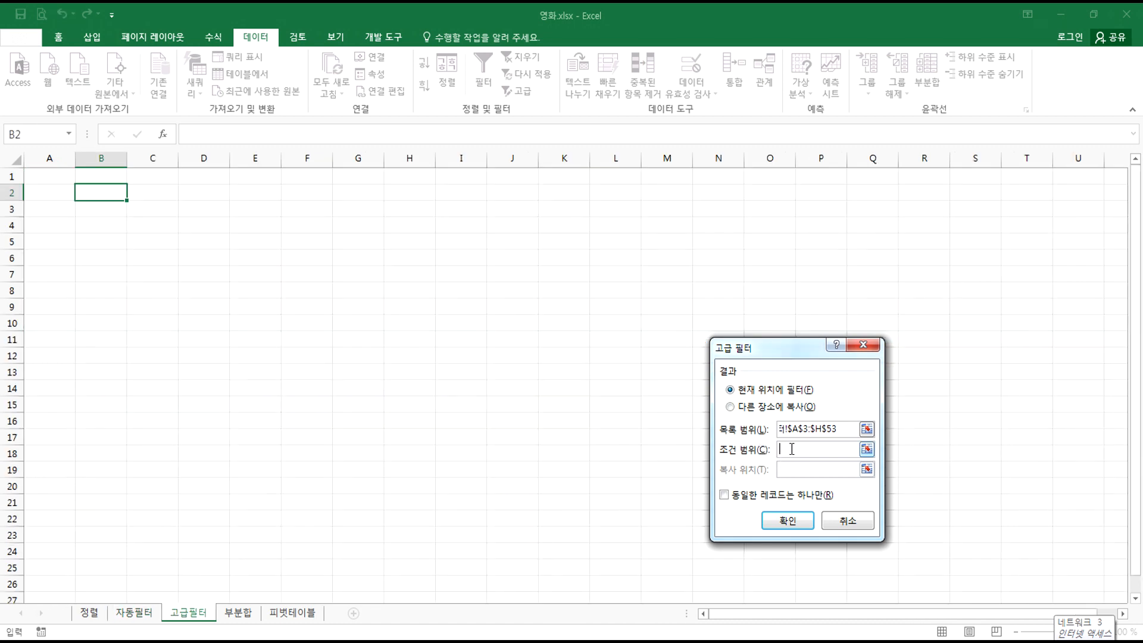
pyautogui.click(150, 611)
pyautogui.scroll(-1, 197, 431)
pyautogui.moveTo(149, 402); pyautogui.dragTo(305, 439)
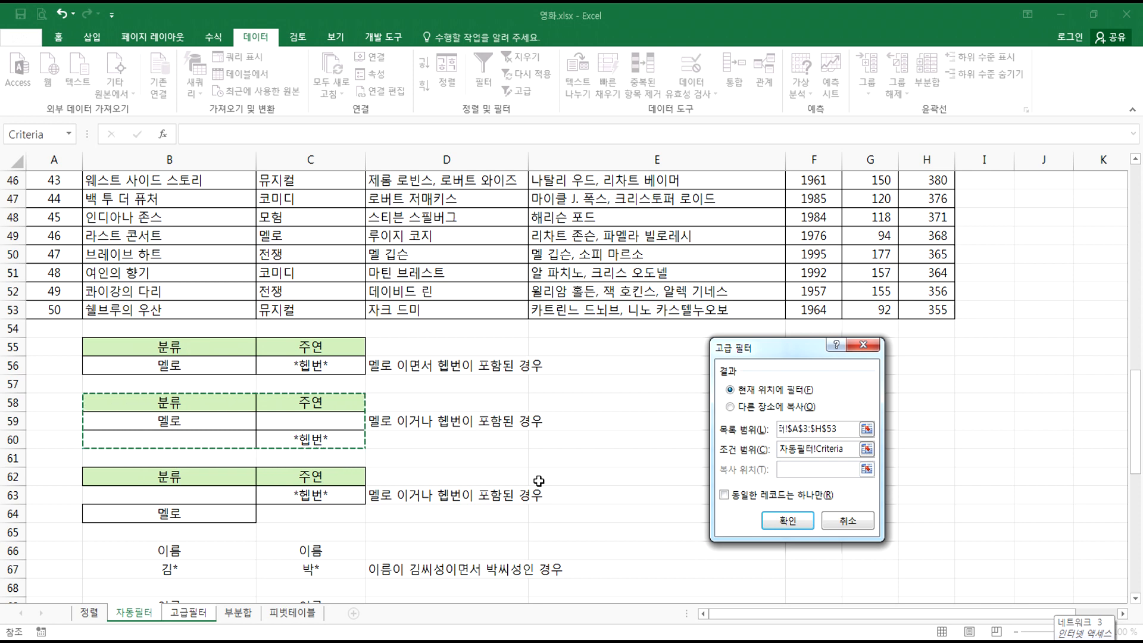
pyautogui.click(751, 408)
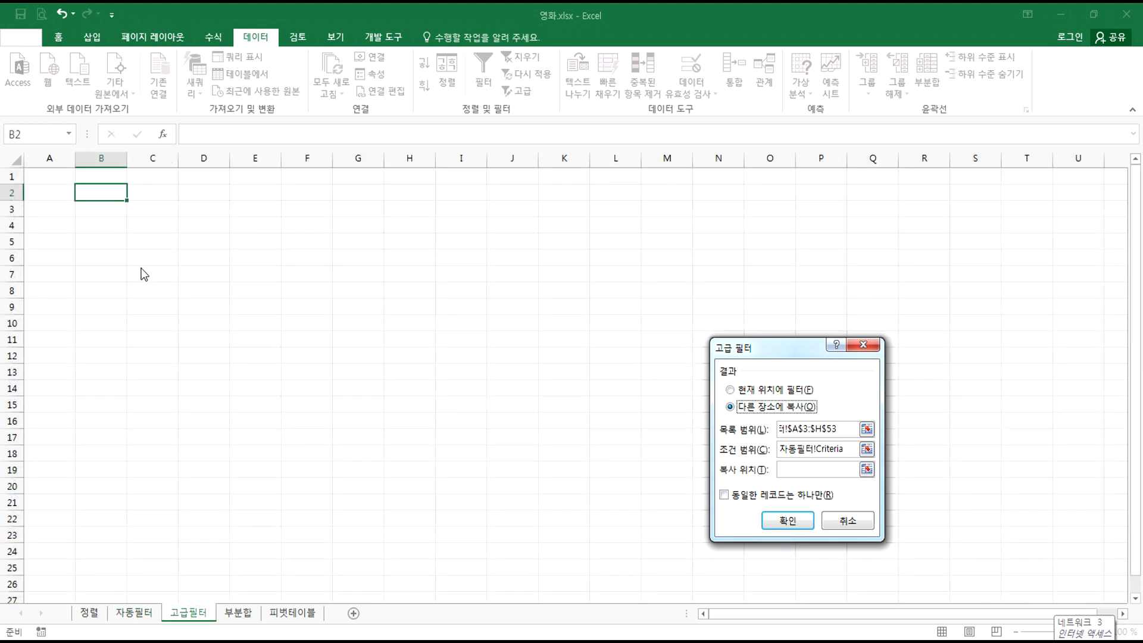
# - Set the copy destination to cell B4 of the 고급필터 sheet and run the advanced filter
pyautogui.click(786, 470)
pyautogui.click(113, 232)
pyautogui.click(94, 306)
pyautogui.click(34, 238)
pyautogui.click(258, 229)
pyautogui.click(85, 220)
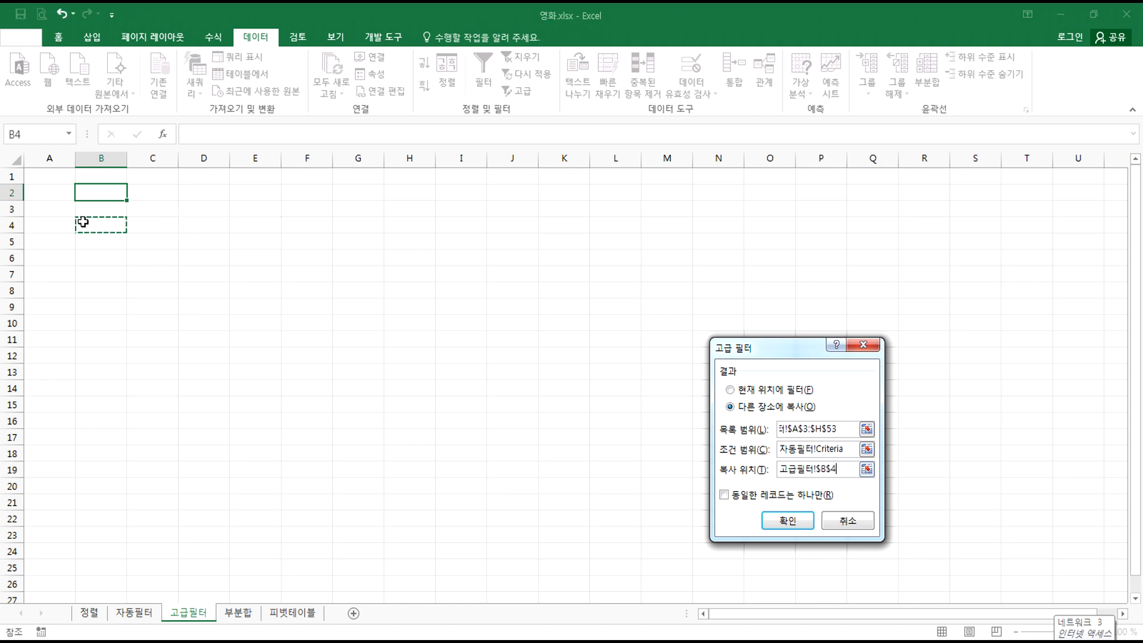
pyautogui.click(768, 524)
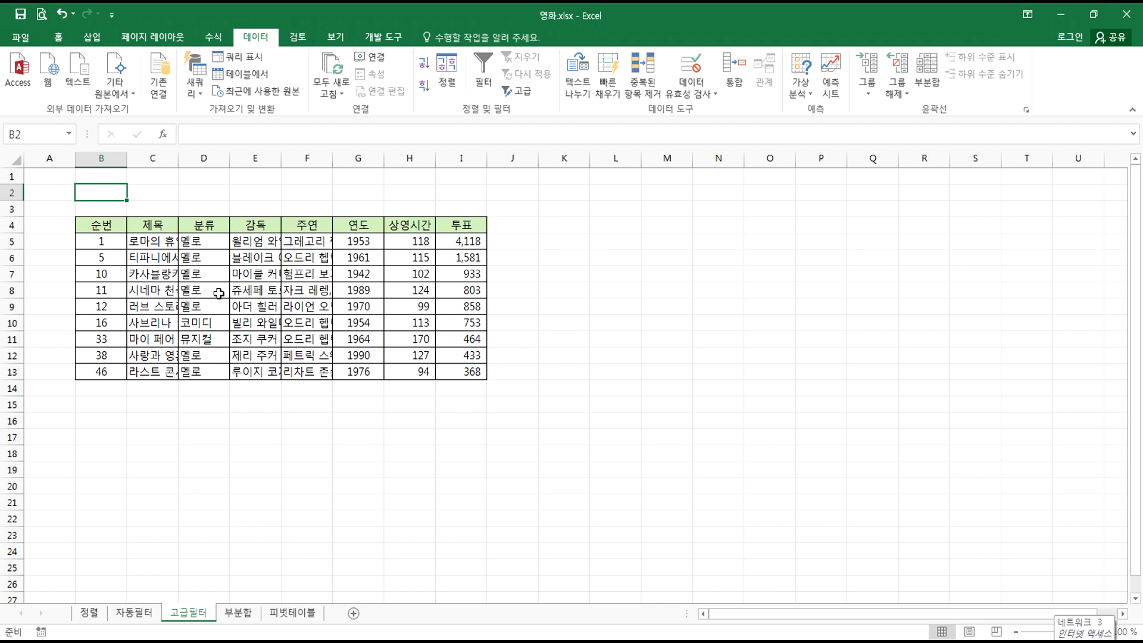
# - Delete columns B through K holding the copied filter results on the 고급필터 sheet
pyautogui.moveTo(100, 160); pyautogui.dragTo(568, 161)
pyautogui.rightClick(465, 199)
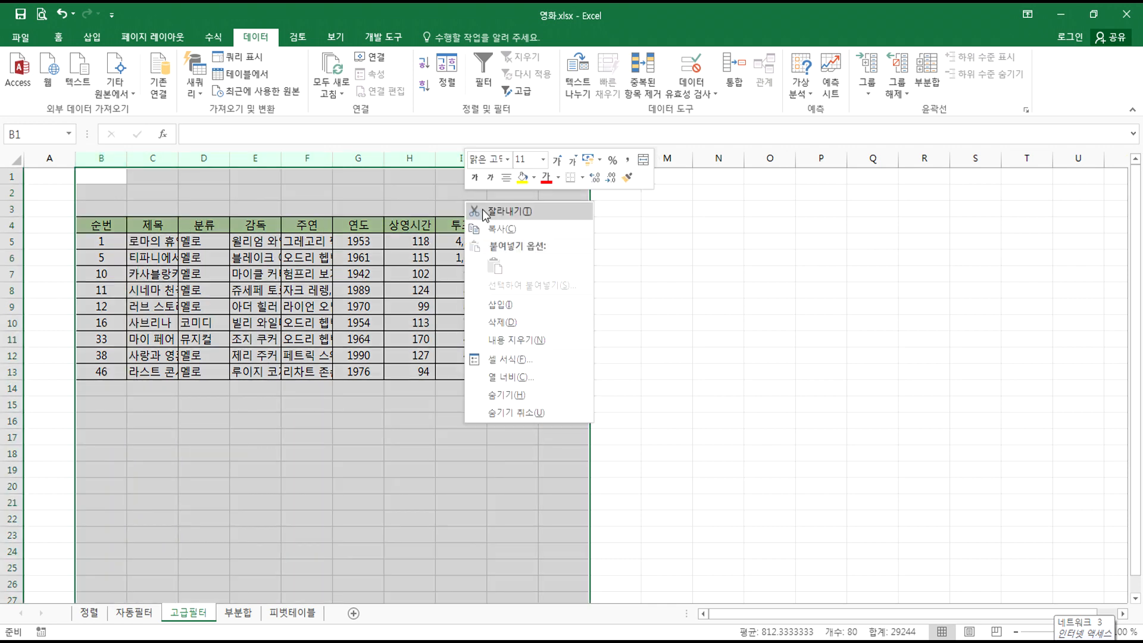
pyautogui.click(500, 322)
pyautogui.click(137, 230)
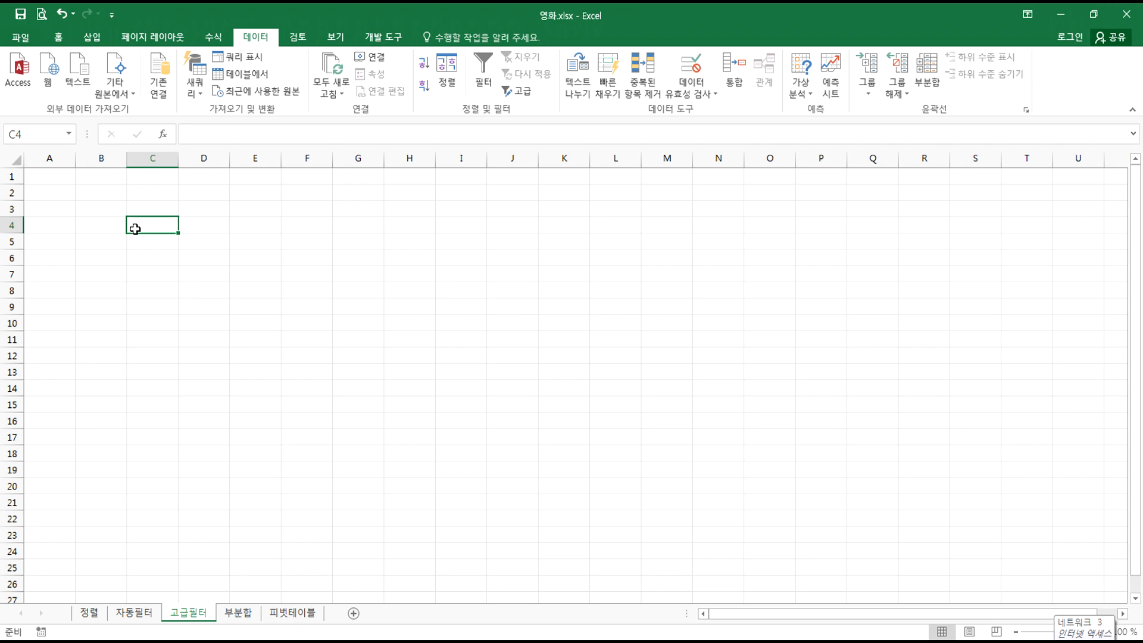
pyautogui.click(519, 90)
pyautogui.press('Escape')
# - On the 자동필터 sheet, delete the old result rows from row 84 down, below the criteria examples
pyautogui.click(135, 612)
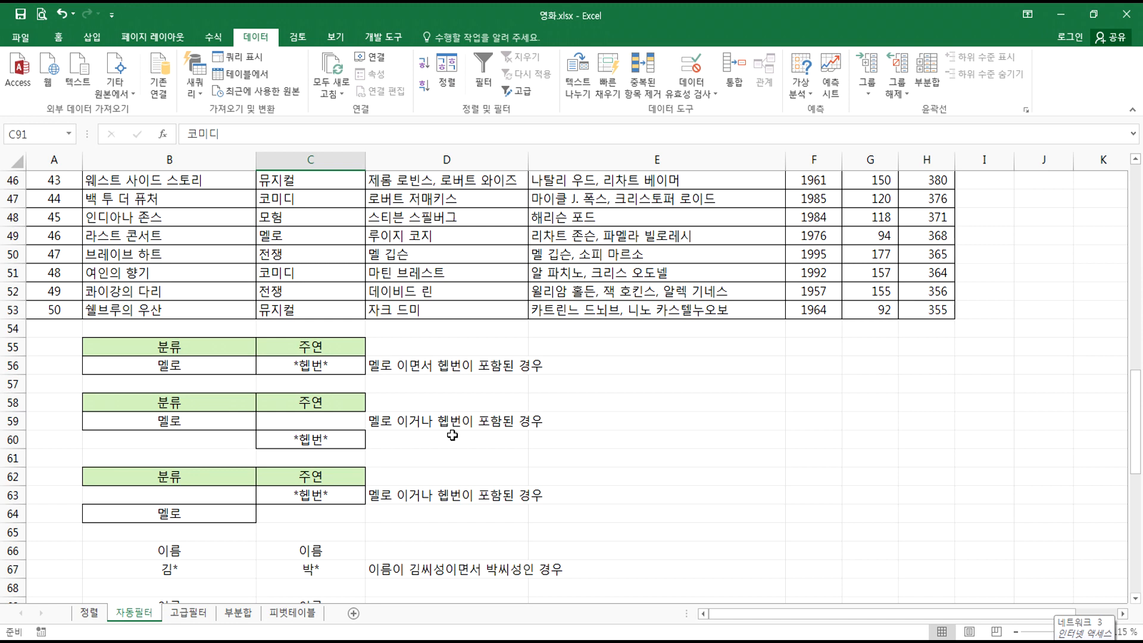
pyautogui.click(302, 294)
pyautogui.scroll(-11, 67, 471)
pyautogui.moveTo(11, 274); pyautogui.dragTo(10, 532)
pyautogui.hotkey('ctrl', '-')
pyautogui.scroll(4, 140, 367)
pyautogui.scroll(9, 141, 366)
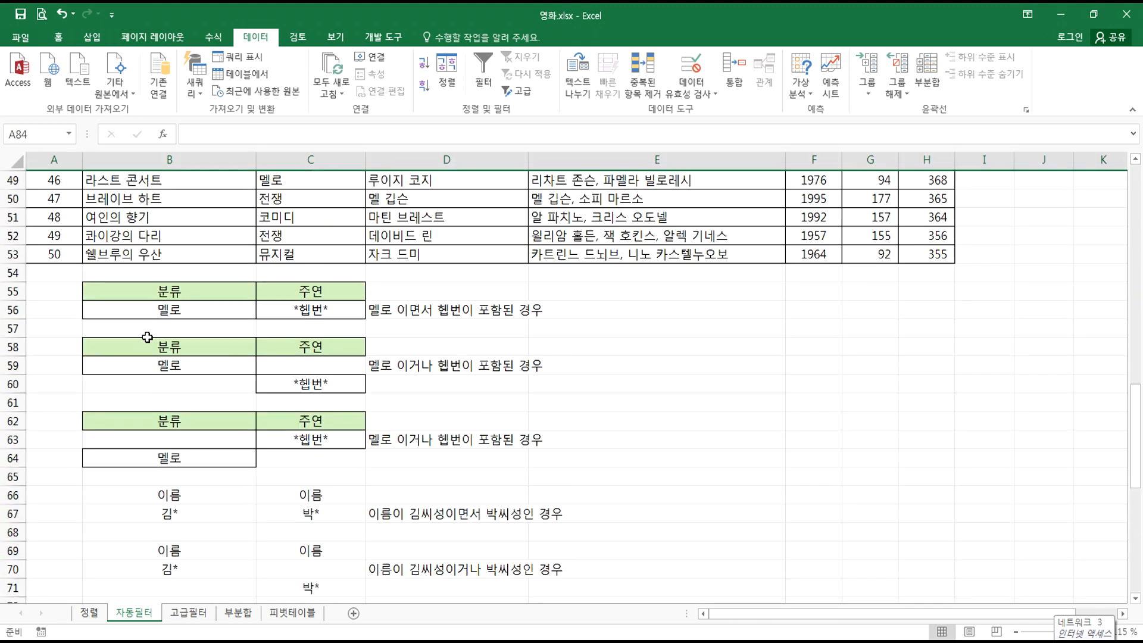
pyautogui.click(306, 236)
pyautogui.moveTo(599, 388); pyautogui.dragTo(564, 372)
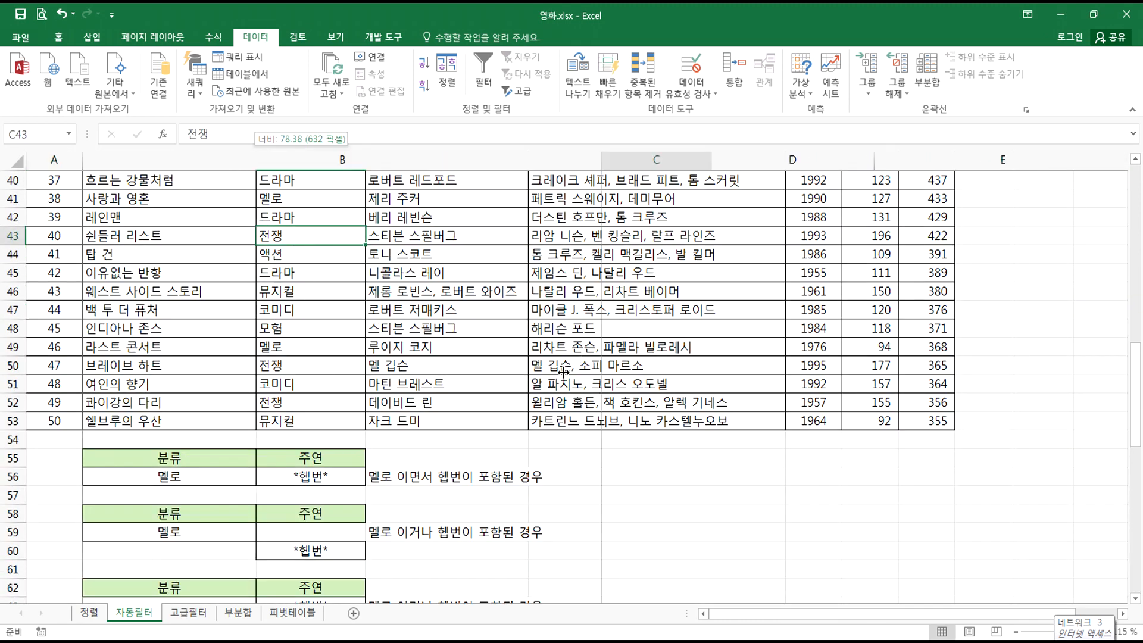
pyautogui.click(505, 349)
pyautogui.hotkey('ctrl', 'z')
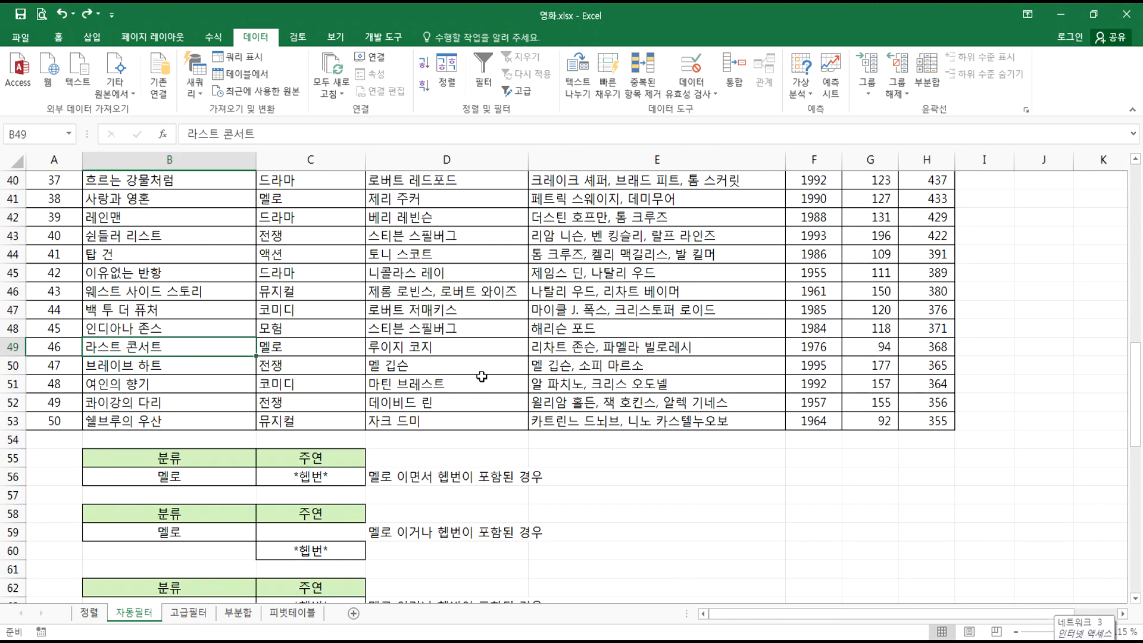
# - Start an advanced filter on the movie list A3:H53, copying to another location, with criteria range B58:C60
pyautogui.click(324, 273)
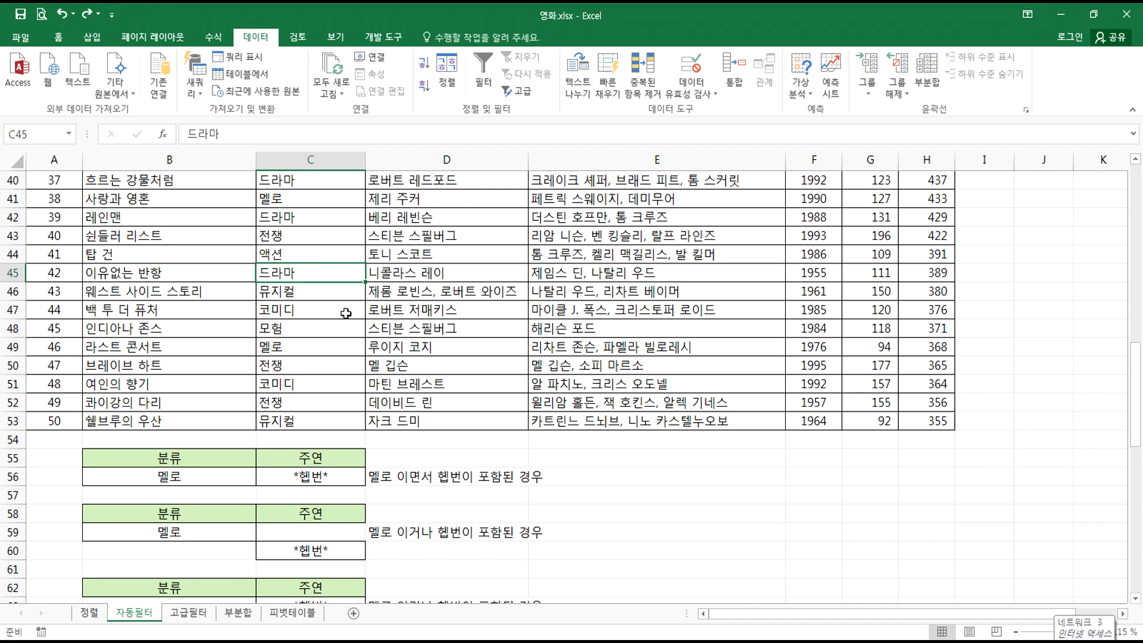
pyautogui.click(513, 97)
pyautogui.scroll(-5, 323, 280)
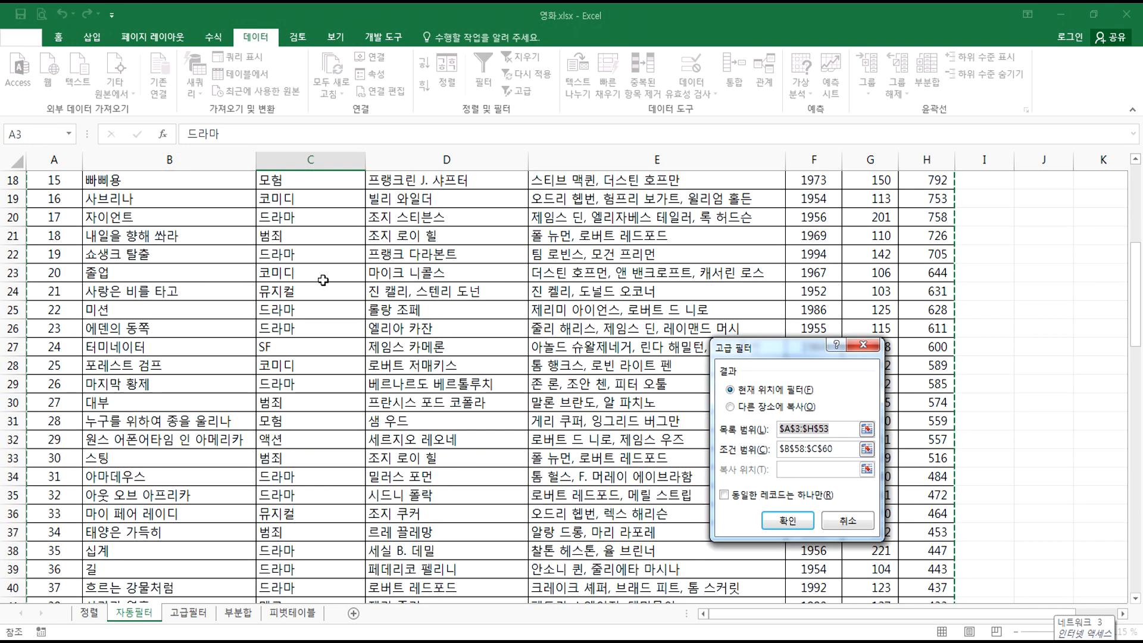
pyautogui.scroll(-10, 323, 279)
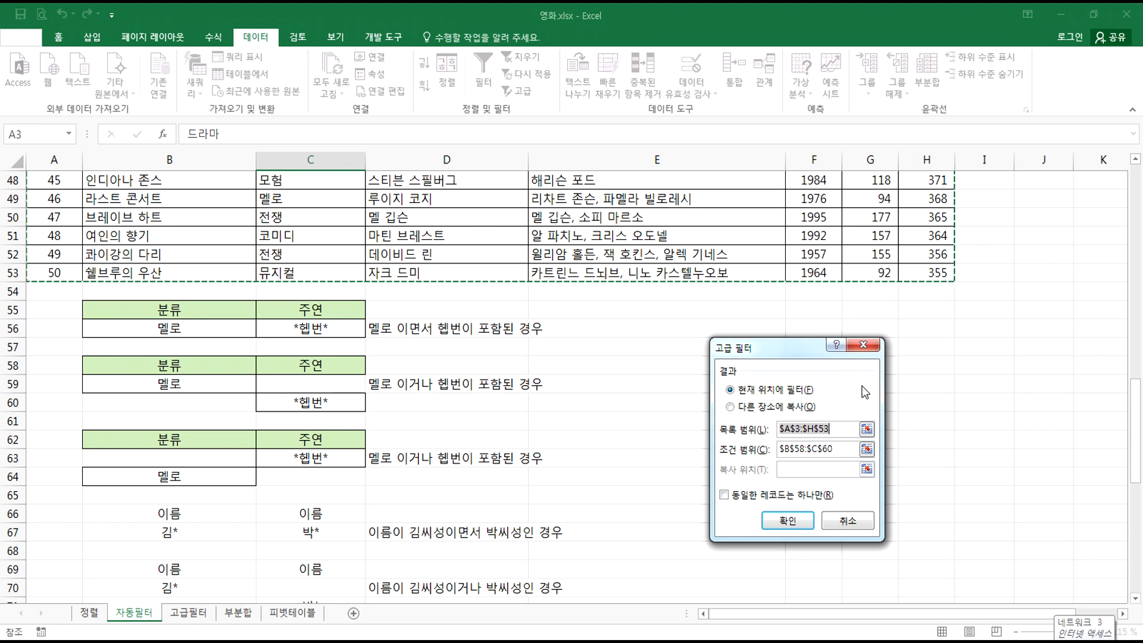
pyautogui.click(741, 408)
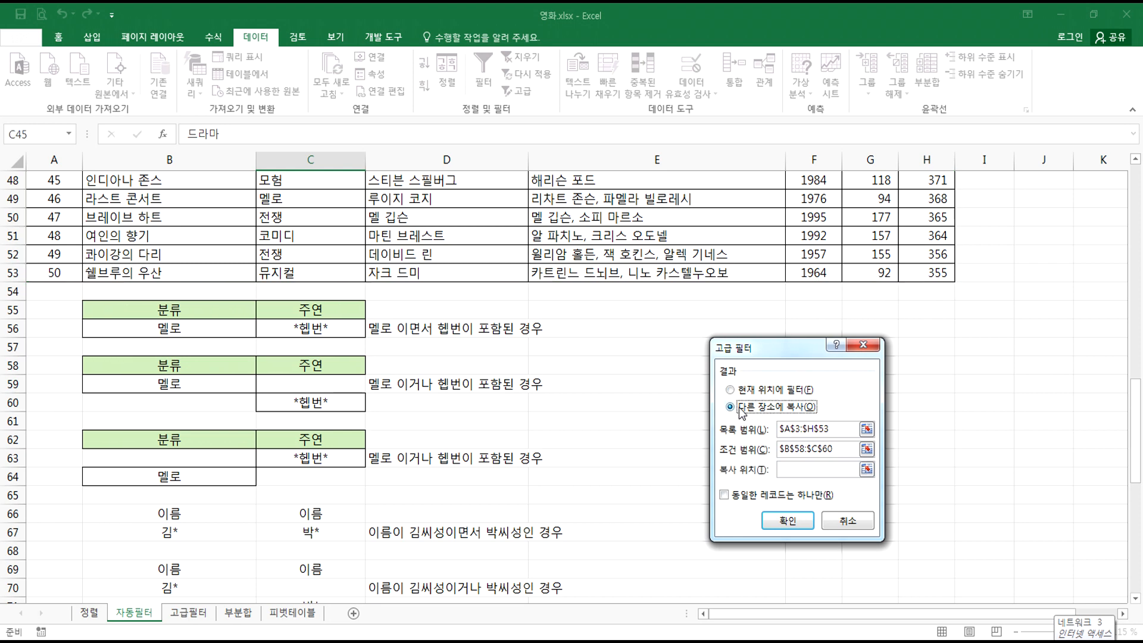
pyautogui.doubleClick(842, 449)
pyautogui.press('BackSpace')
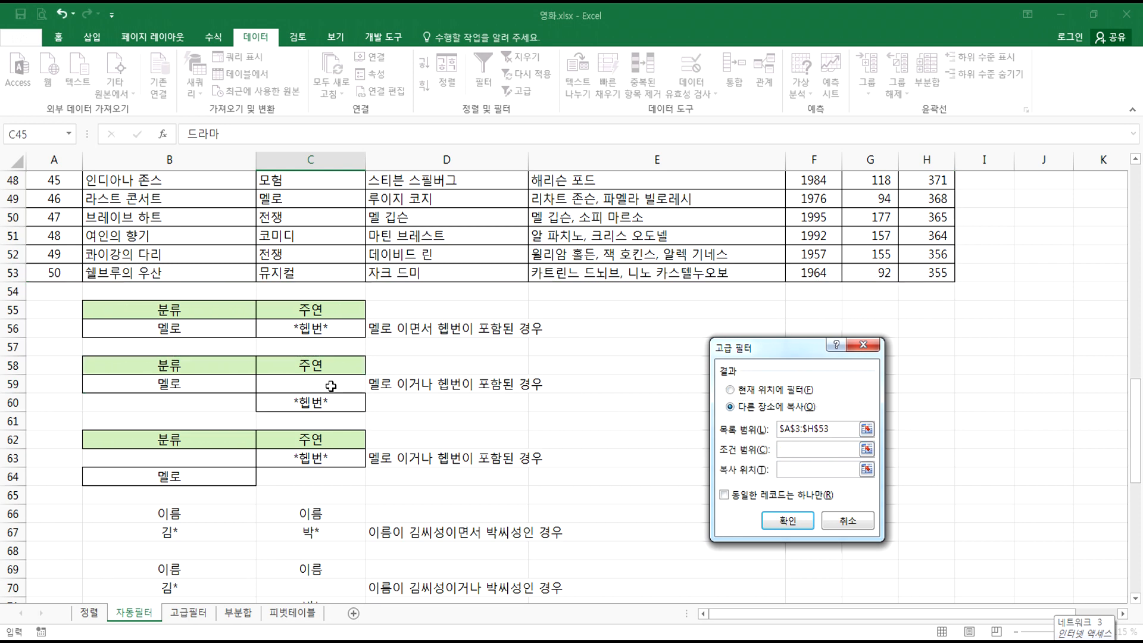
pyautogui.moveTo(156, 438); pyautogui.dragTo(300, 470)
pyautogui.moveTo(192, 363); pyautogui.dragTo(306, 404)
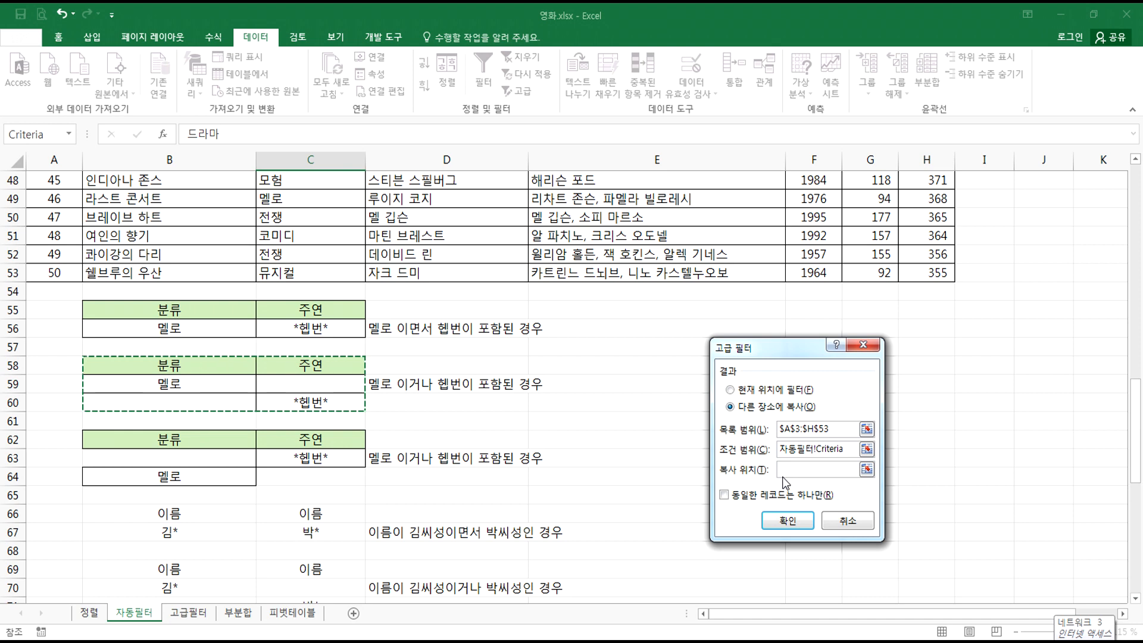
# - Set the copy destination to cell A84 of the 자동필터 sheet and run the advanced filter
pyautogui.scroll(-4, 233, 469)
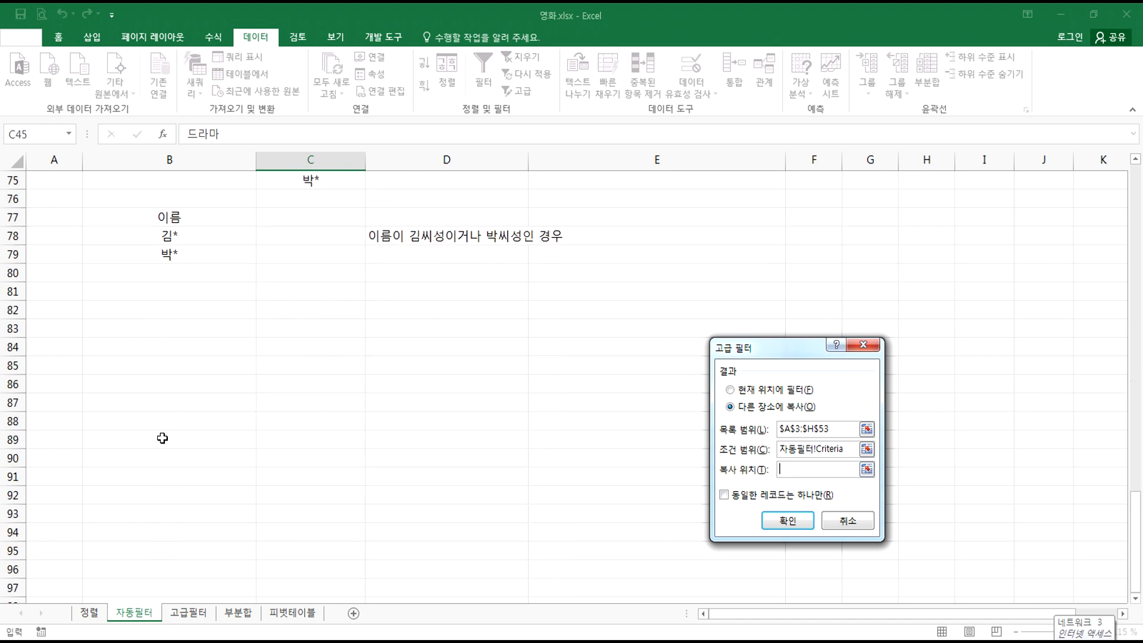
pyautogui.click(56, 347)
pyautogui.click(141, 352)
pyautogui.click(319, 348)
pyautogui.click(430, 350)
pyautogui.click(149, 352)
pyautogui.click(50, 350)
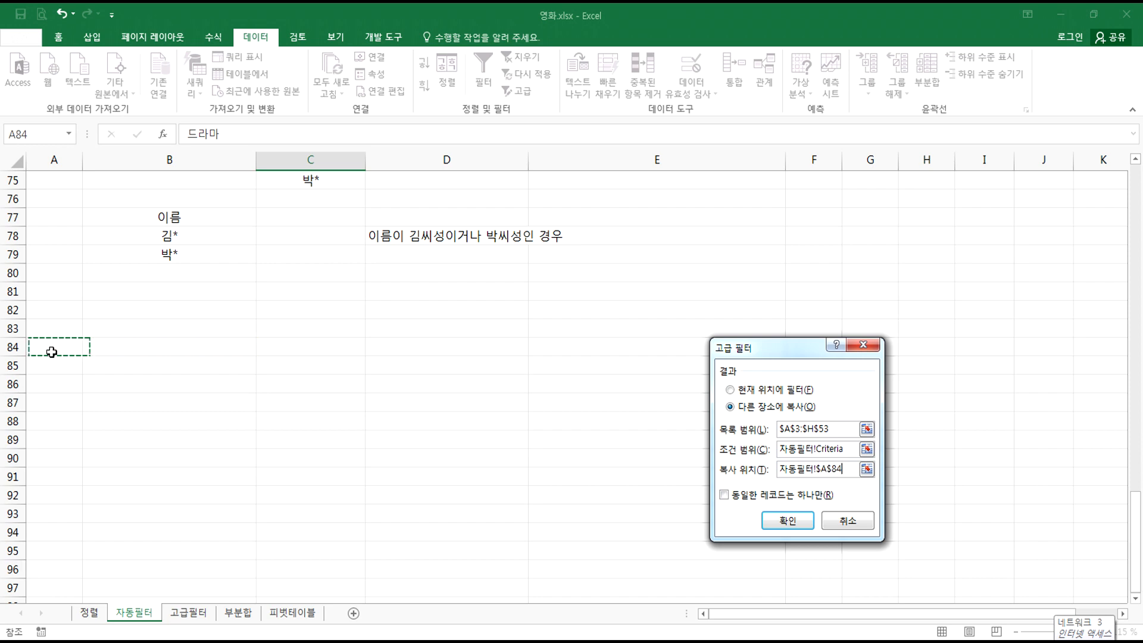
pyautogui.click(773, 518)
pyautogui.scroll(-12, 278, 461)
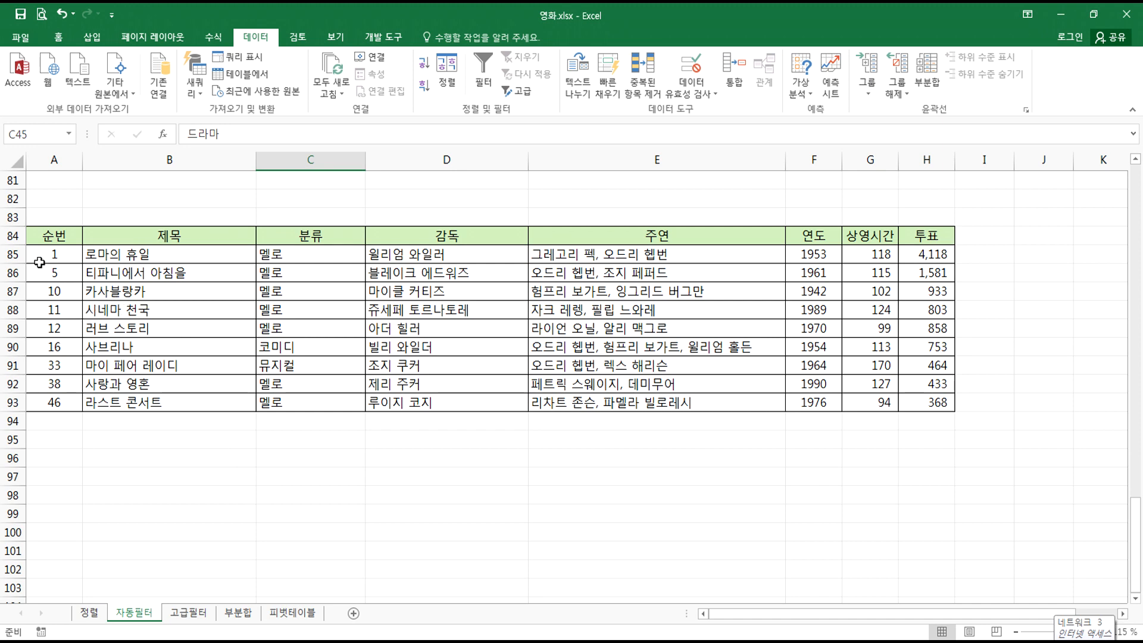
# - Try to cut the entire result rows 84 to 93 and paste them at cell B3 of the 고급필터 sheet
pyautogui.moveTo(12, 235); pyautogui.dragTo(13, 403)
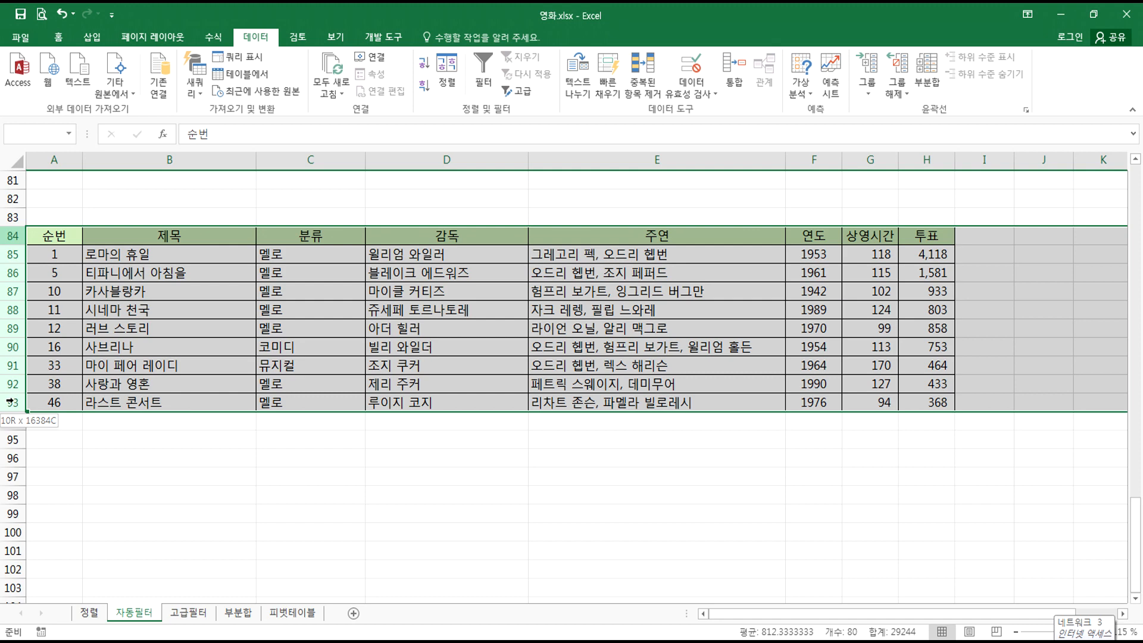
pyautogui.rightClick(58, 350)
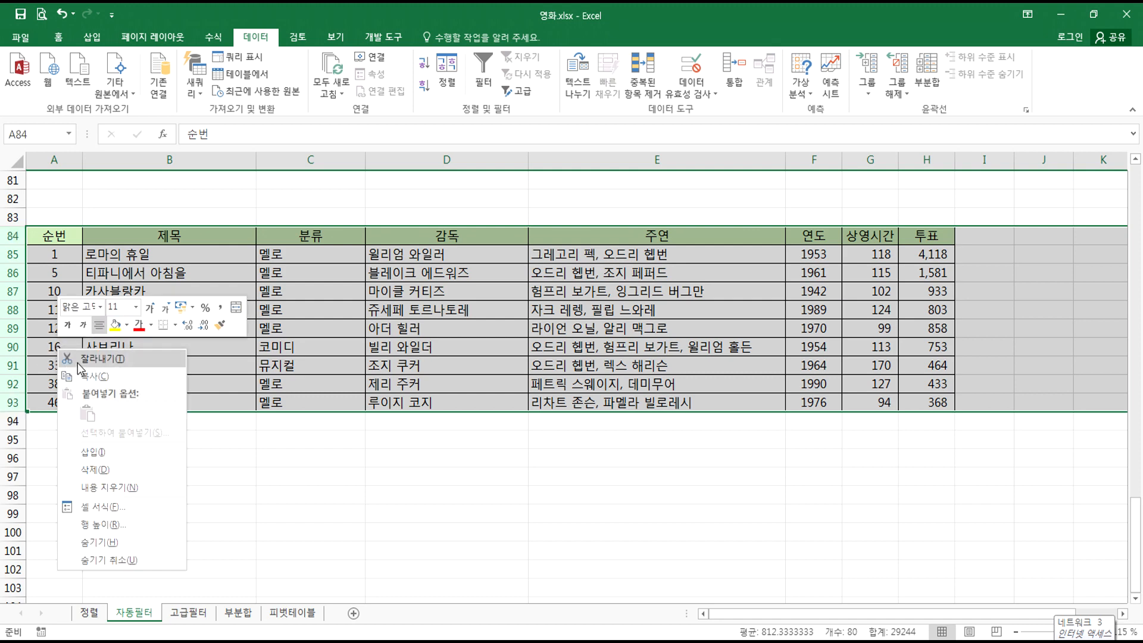
pyautogui.click(77, 359)
pyautogui.click(188, 613)
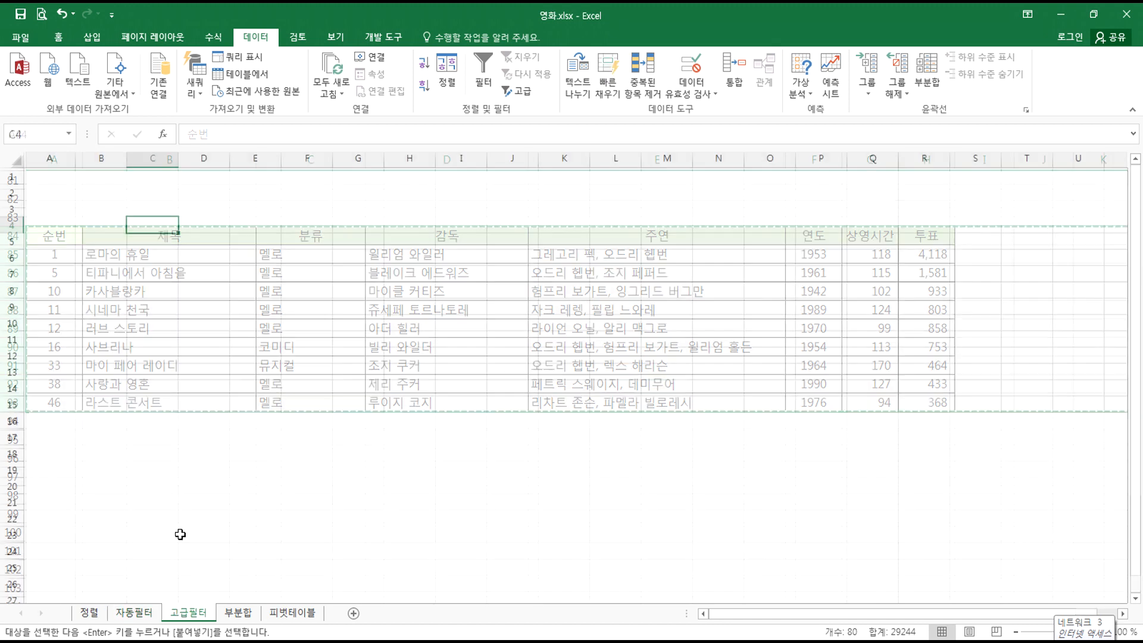
pyautogui.click(97, 206)
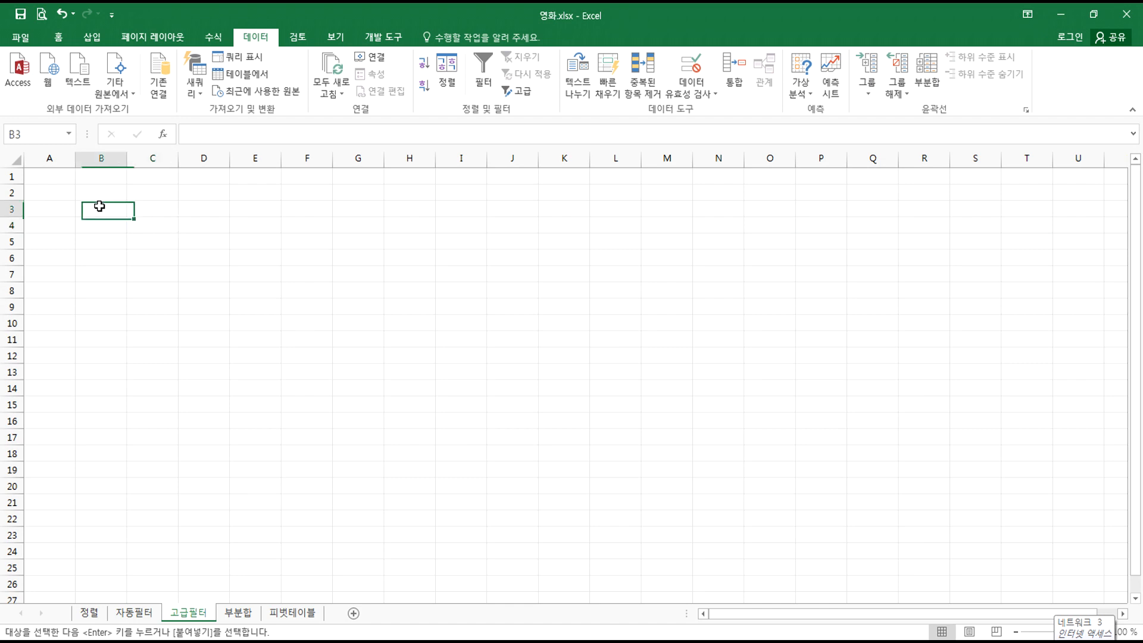
pyautogui.hotkey('ctrl', 'v')
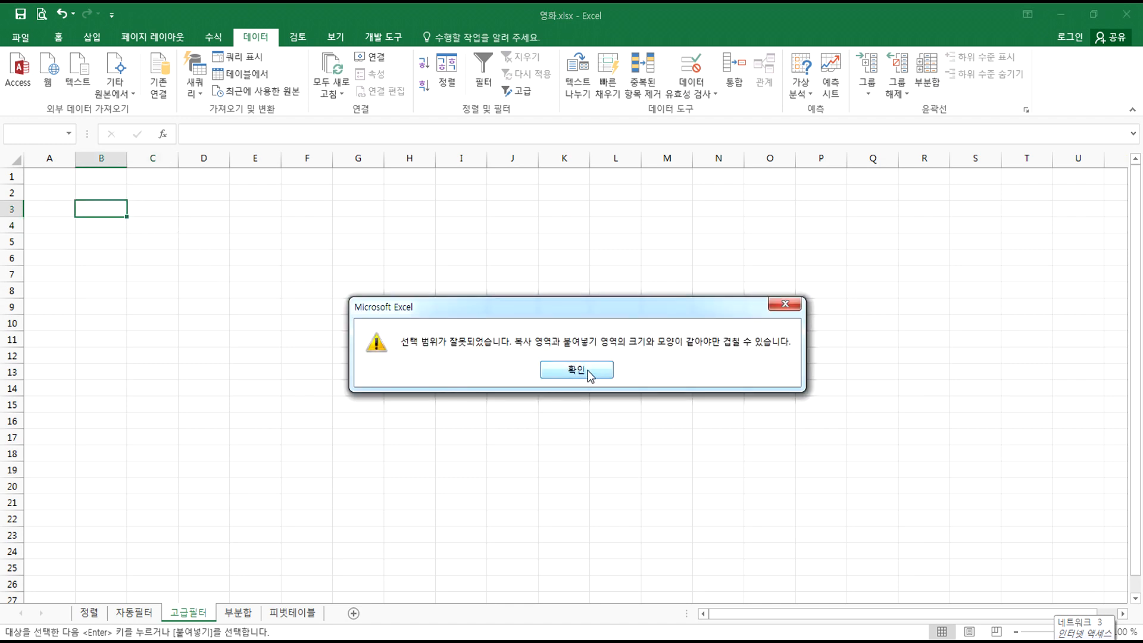
pyautogui.press('Return')
# - Cut only the result range A84:H93 on the 자동필터 sheet and paste it at cell B3 of the 고급필터 sheet
pyautogui.click(134, 613)
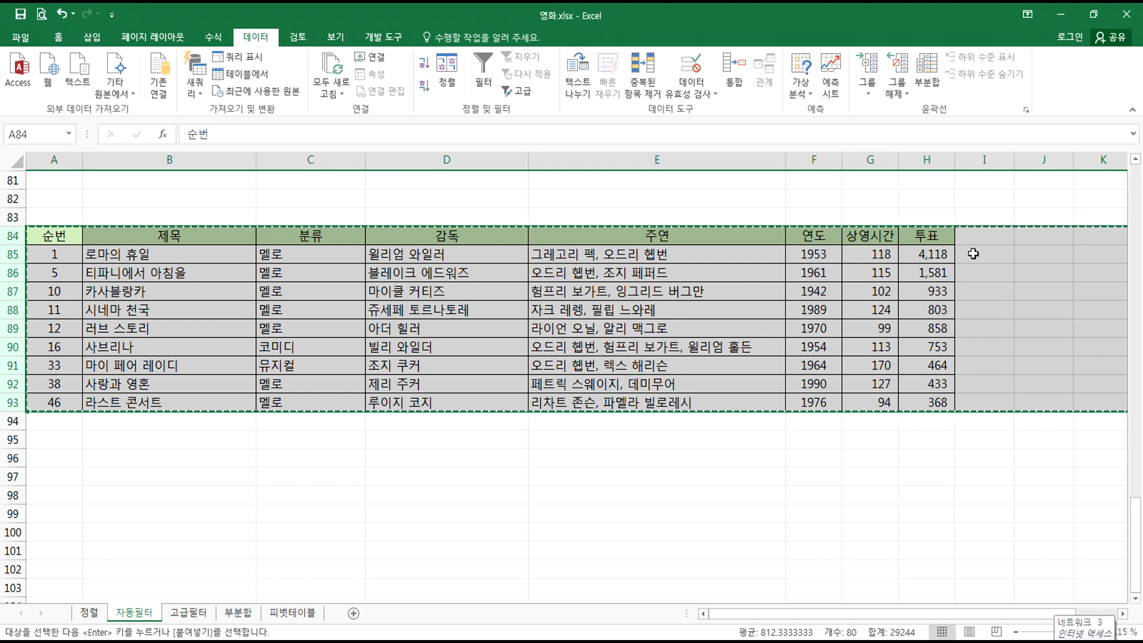
pyautogui.click(1002, 250)
pyautogui.press('Escape')
pyautogui.moveTo(65, 236)
pyautogui.mouseDown()
pyautogui.moveTo(797, 253)
pyautogui.moveTo(934, 385)
pyautogui.moveTo(936, 400)
pyautogui.mouseUp()
pyautogui.hotkey('ctrl', 'c')
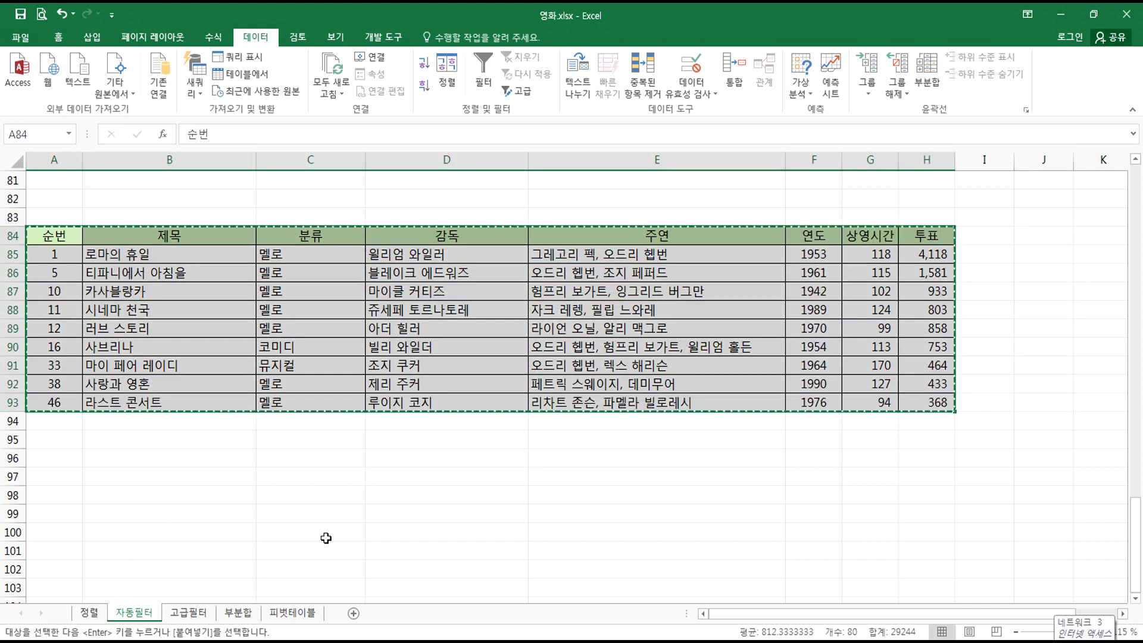
pyautogui.click(186, 614)
pyautogui.press('Return')
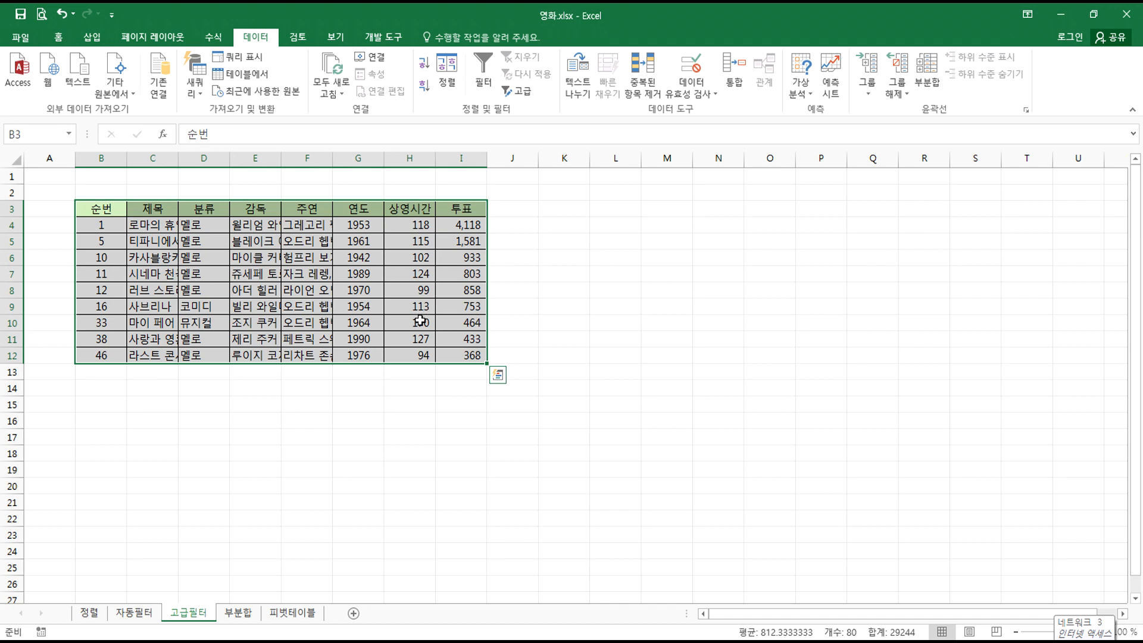
# - Autofit the widths of columns B through I on the 고급필터 sheet to their contents
pyautogui.moveTo(108, 158); pyautogui.dragTo(459, 157)
pyautogui.doubleClick(384, 156)
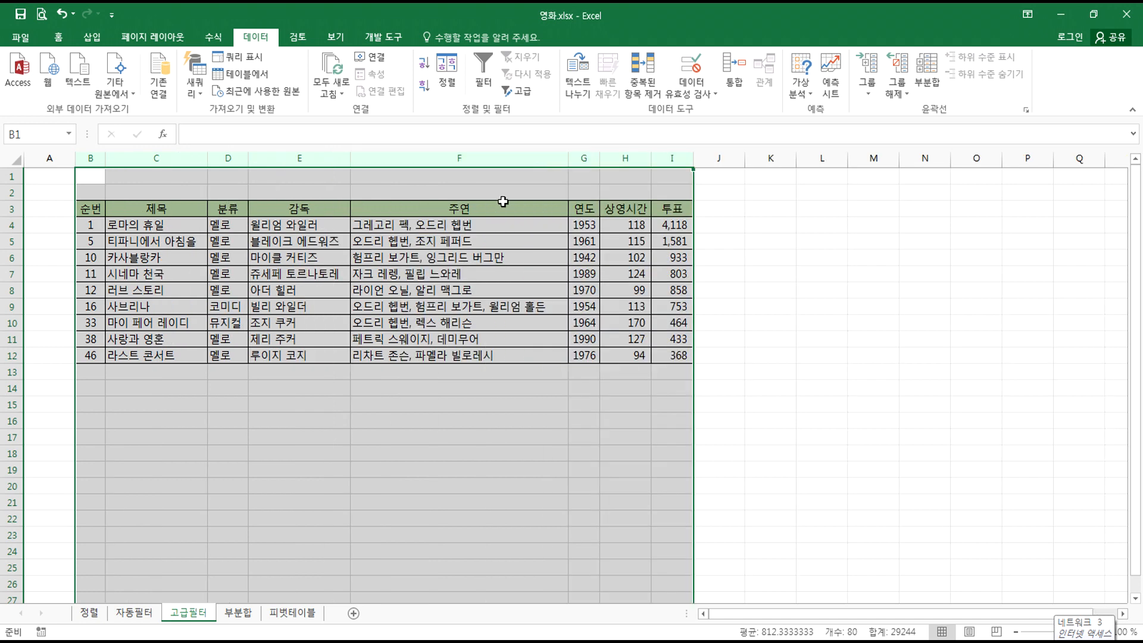
pyautogui.click(427, 345)
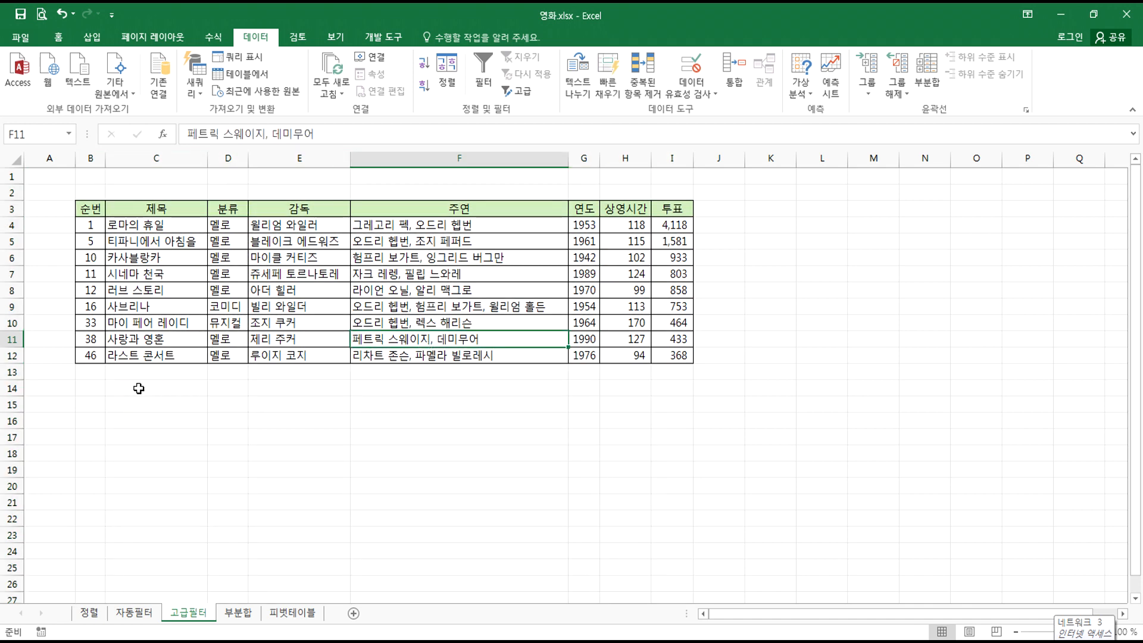
# - Go back to the 자동필터 sheet and review the AND/OR criteria ranges below the movie list
pyautogui.click(142, 617)
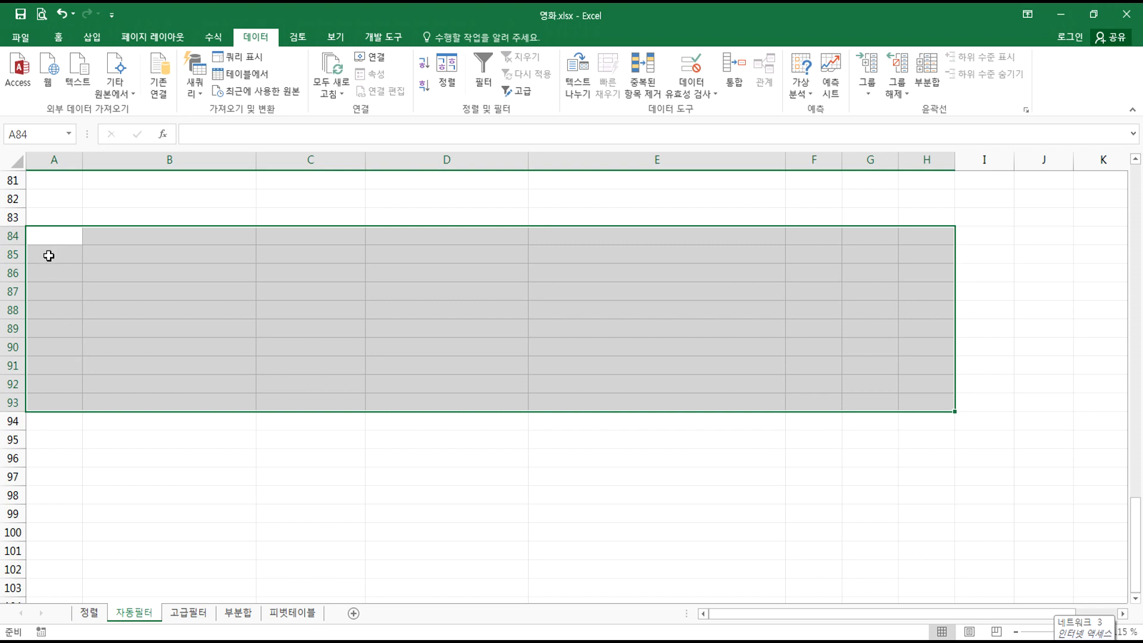
pyautogui.click(166, 217)
pyautogui.scroll(6, 199, 491)
pyautogui.click(166, 298)
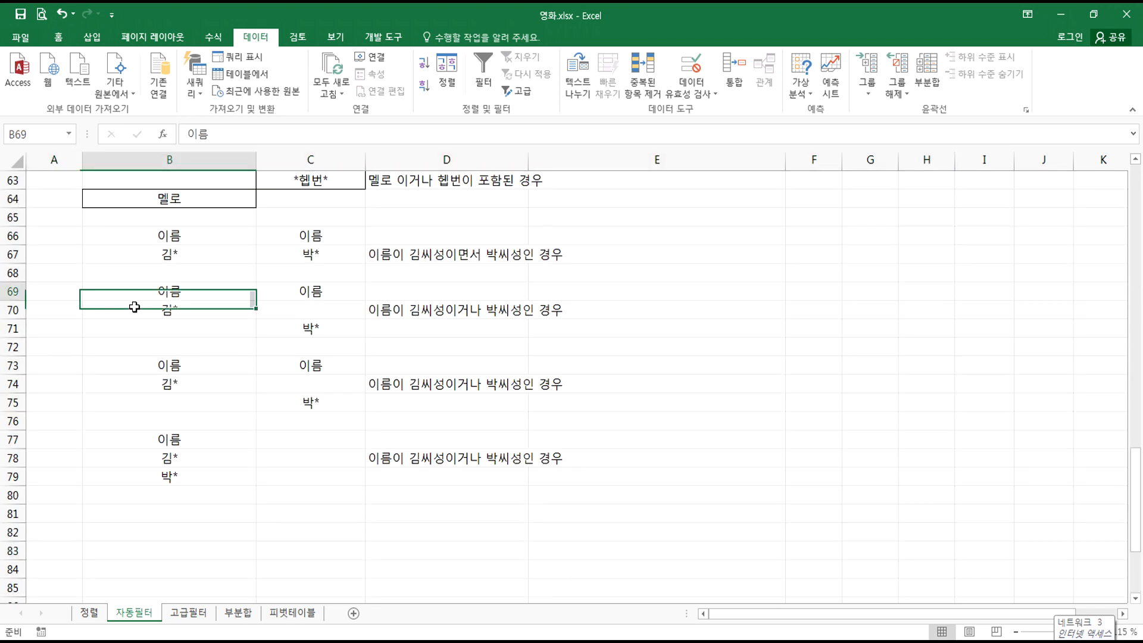
pyautogui.scroll(4, 182, 494)
pyautogui.scroll(2, 182, 494)
pyautogui.click(204, 291)
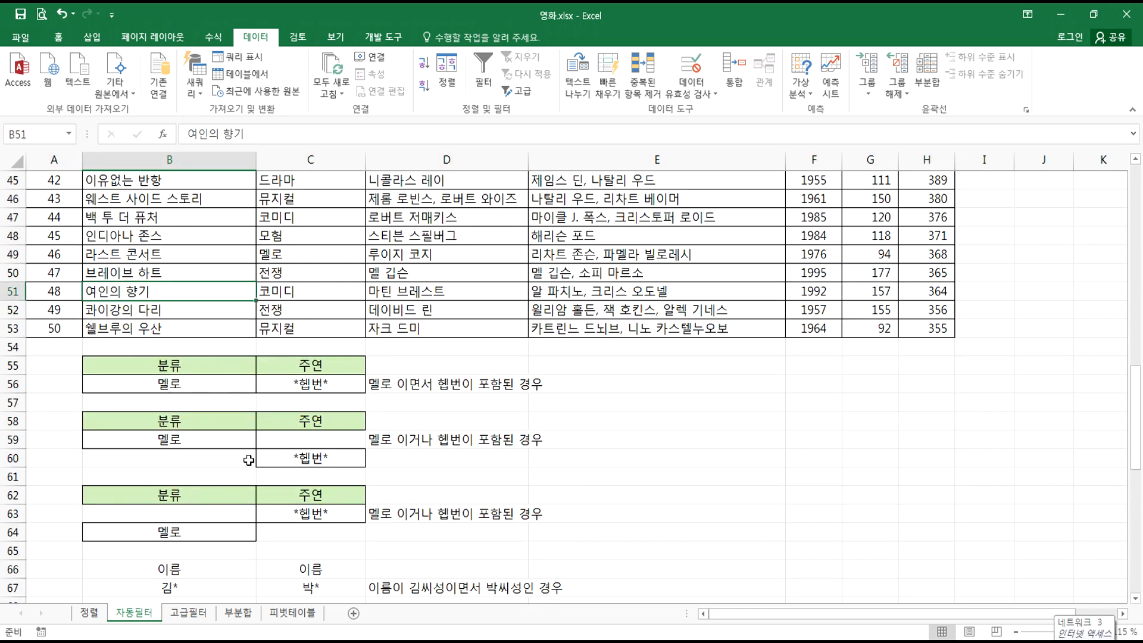
# - Switch to the Notepad notes on advanced filter rules
pyautogui.hotkey('alt', 'Tab')
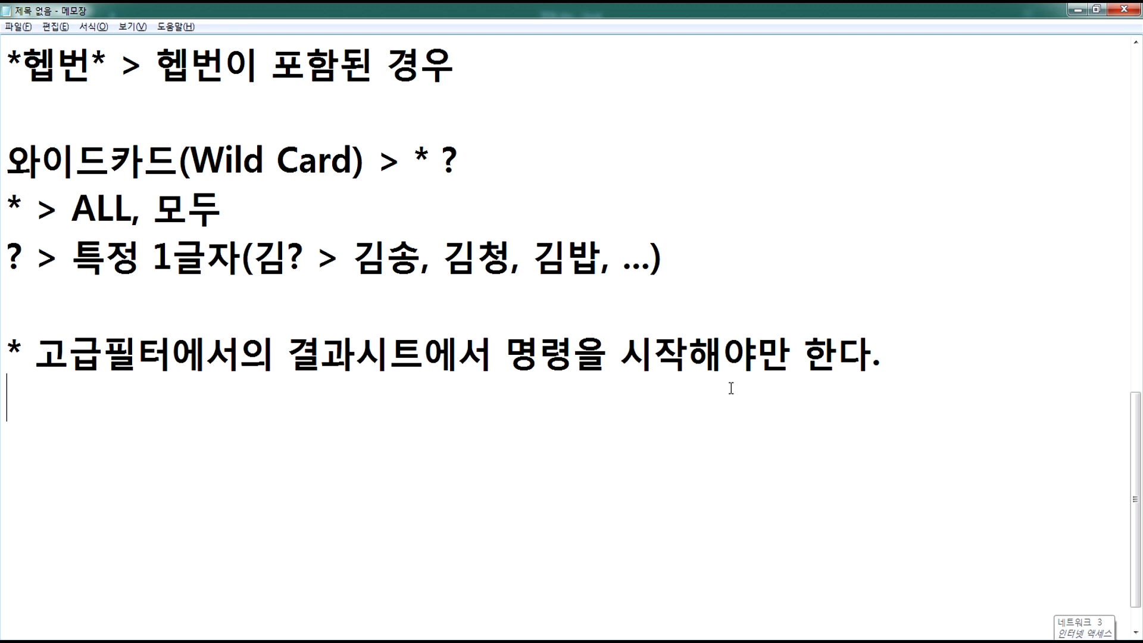
pyautogui.write('다른 ')
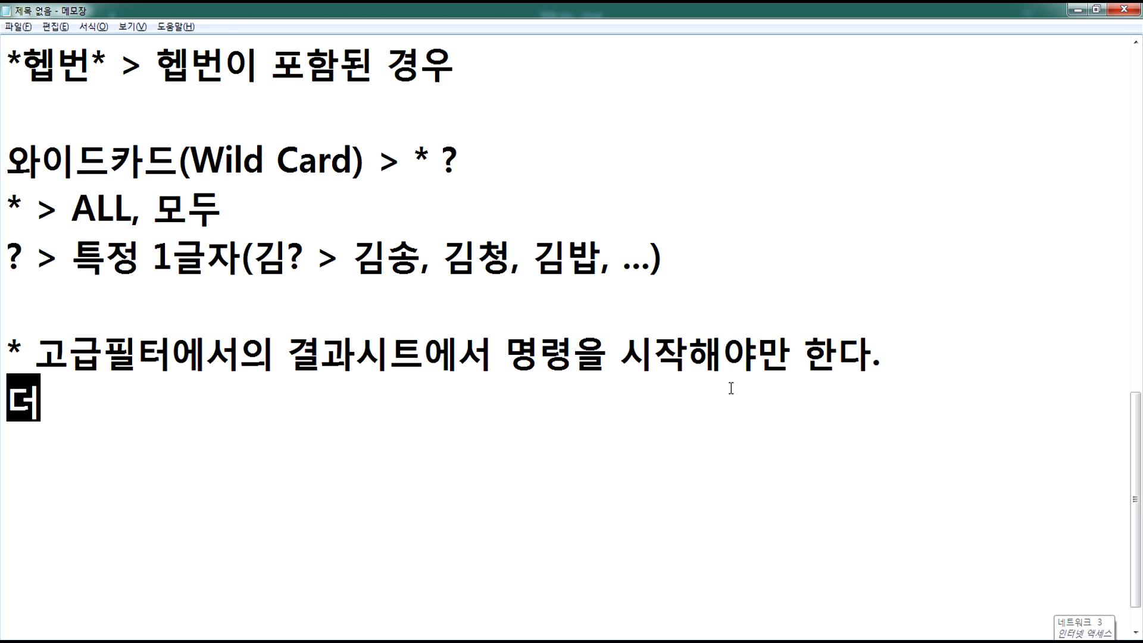
pyautogui.write('시ㅌ')
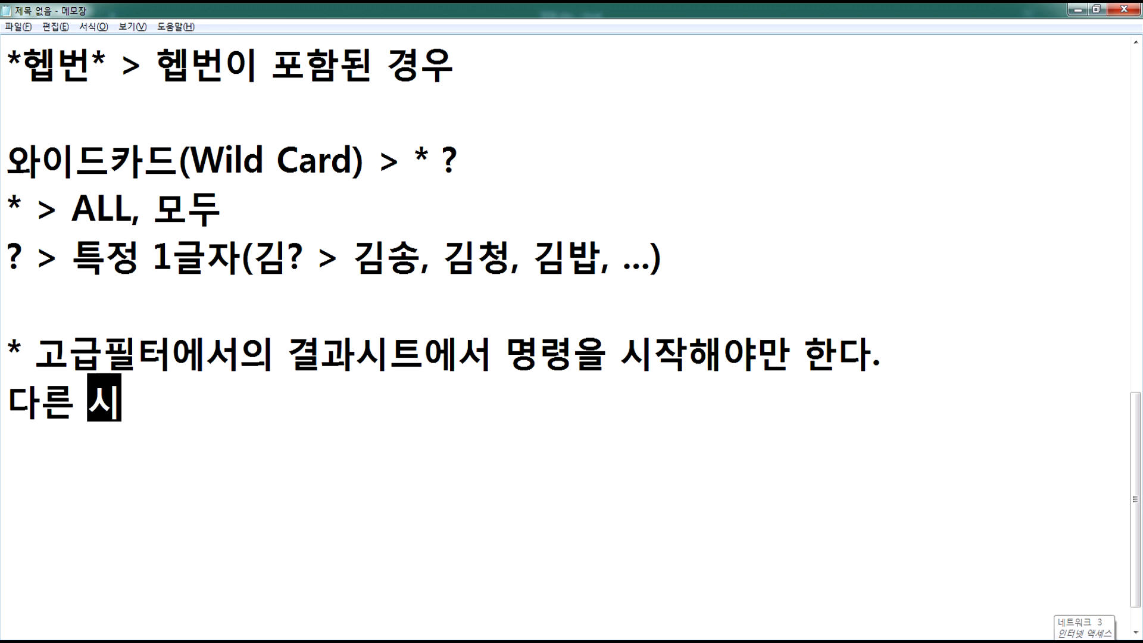
pyautogui.press('BackSpace')
pyautogui.press('BackSpace')
pyautogui.press('BackSpace')
pyautogui.press('BackSpace')
pyautogui.press('BackSpace')
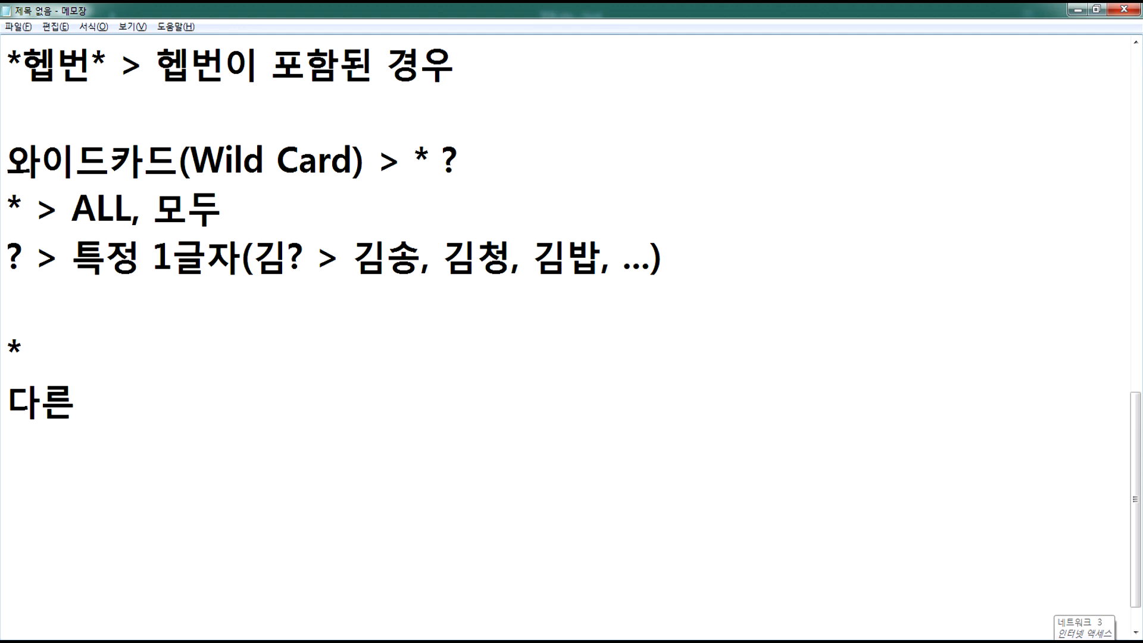
# - Write below the last rule "데이터가 있는 시트에서 고급필터 명령을 시작 > 조건범위 설정 > 결과시트를 지정하면 오류가 발생"
pyautogui.write('데이터')
pyautogui.write('가 있는 시')
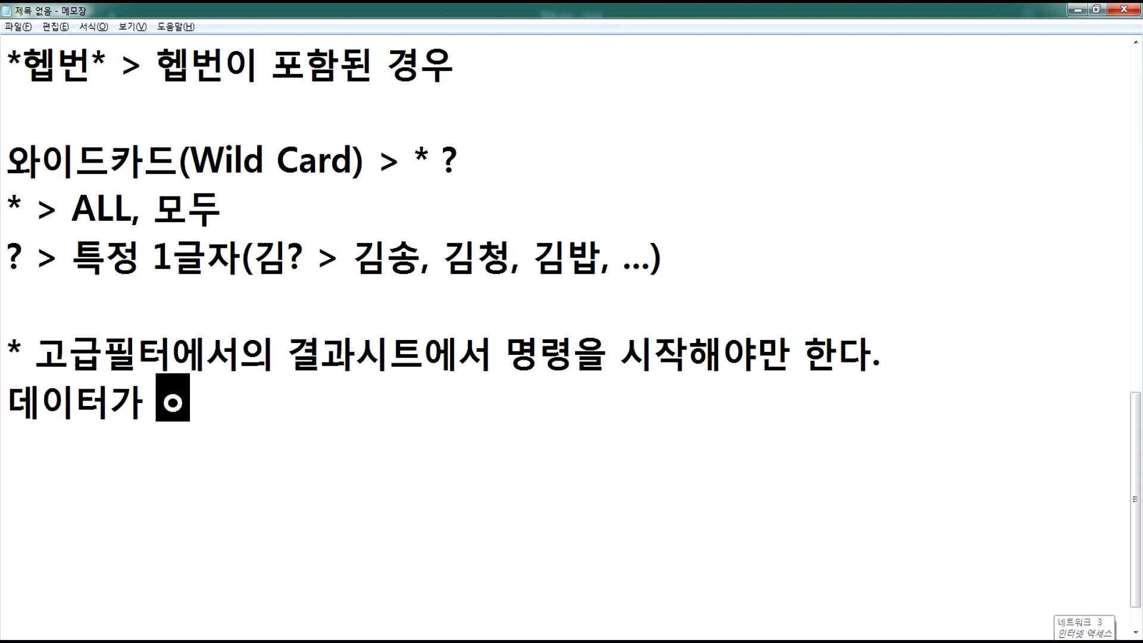
pyautogui.write('트에')
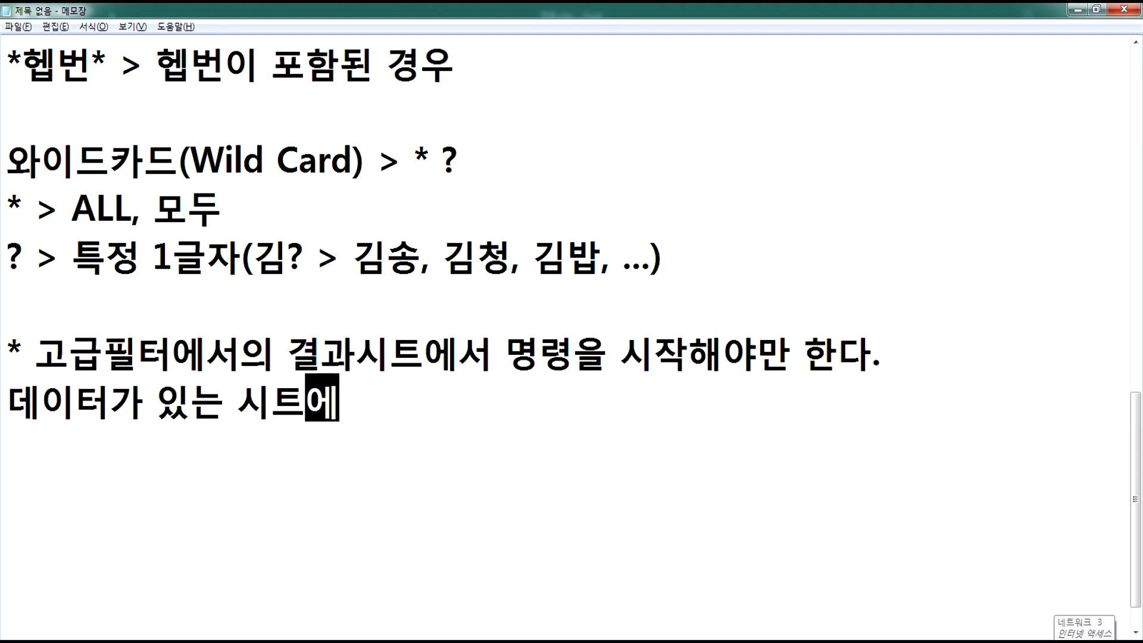
pyautogui.write('서 고급필터')
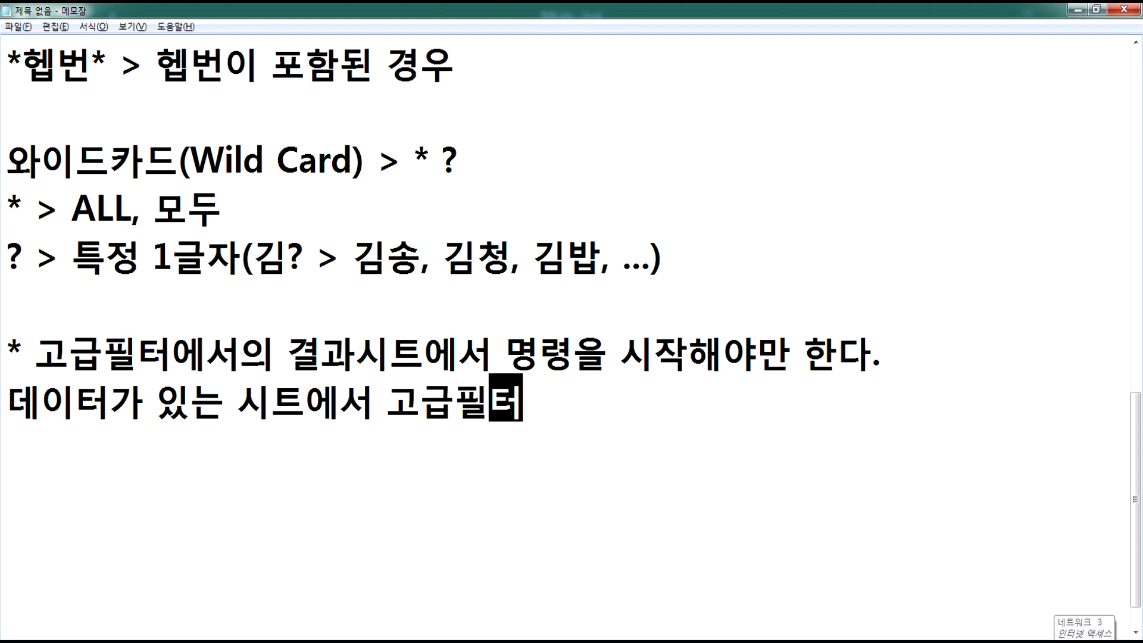
pyautogui.write(' 명령을 ')
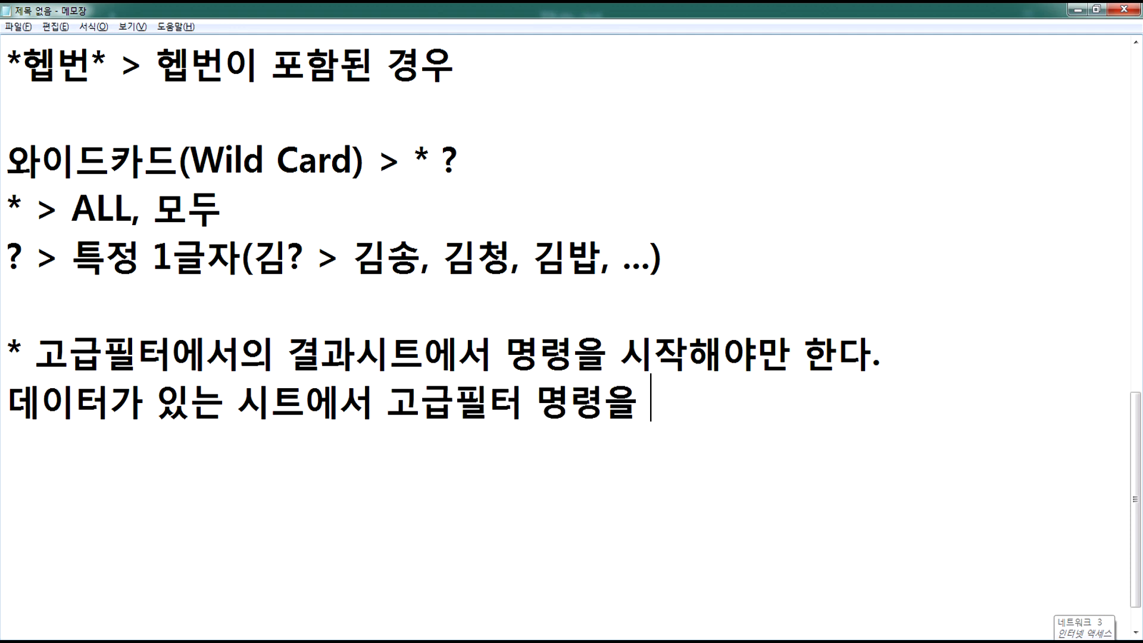
pyautogui.write('시작 > 조건범우')
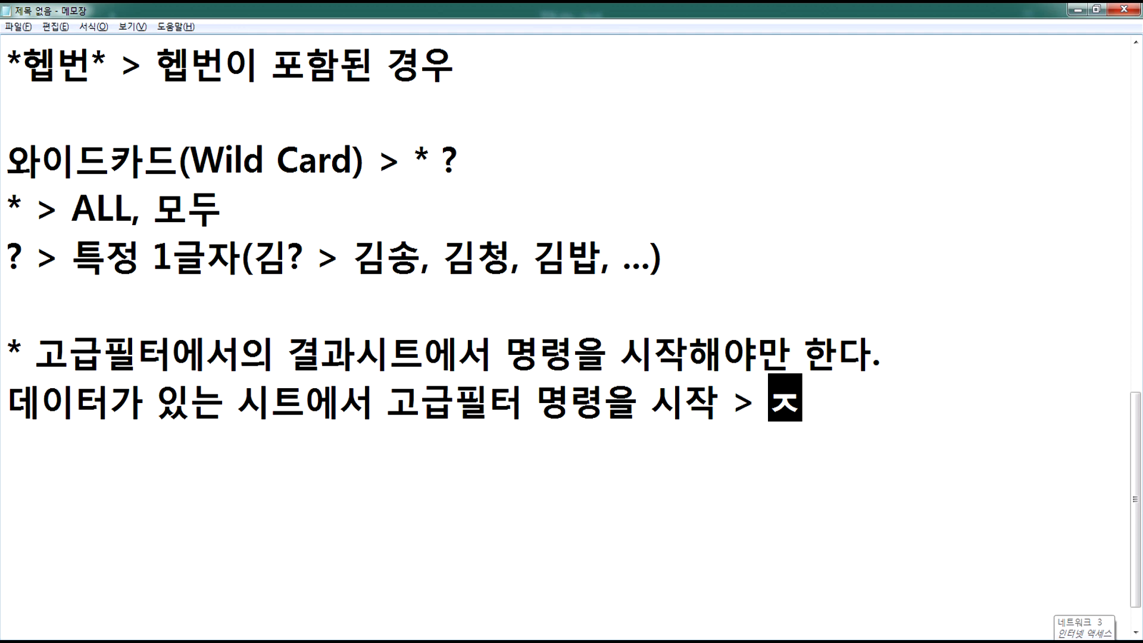
pyautogui.write('위 설정,')
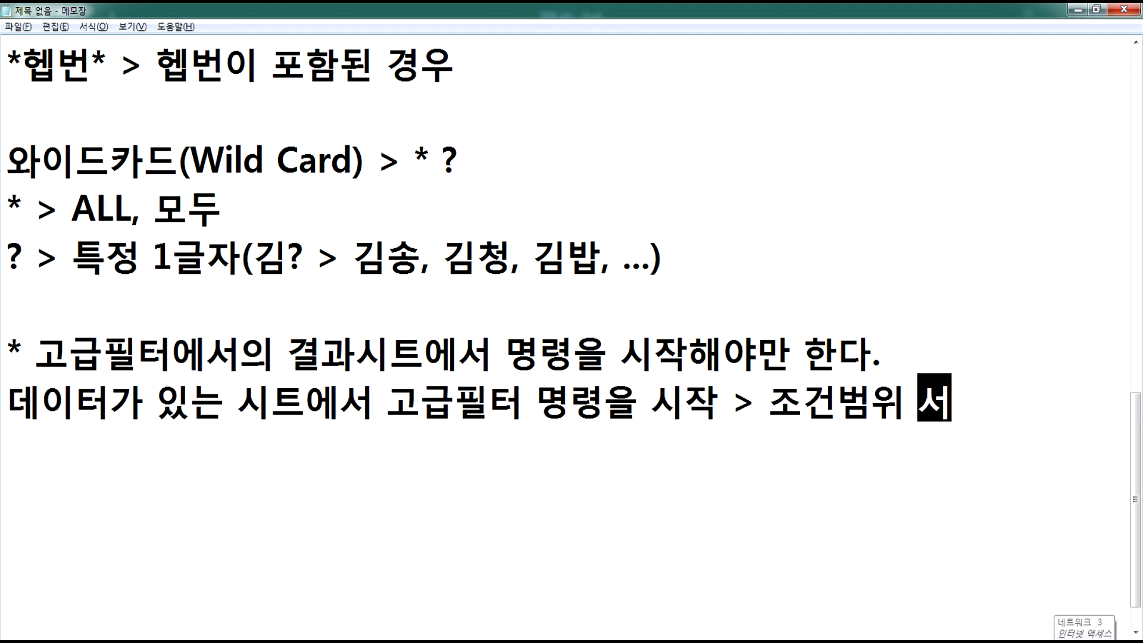
pyautogui.press('BackSpace')
pyautogui.write('> 결과시트')
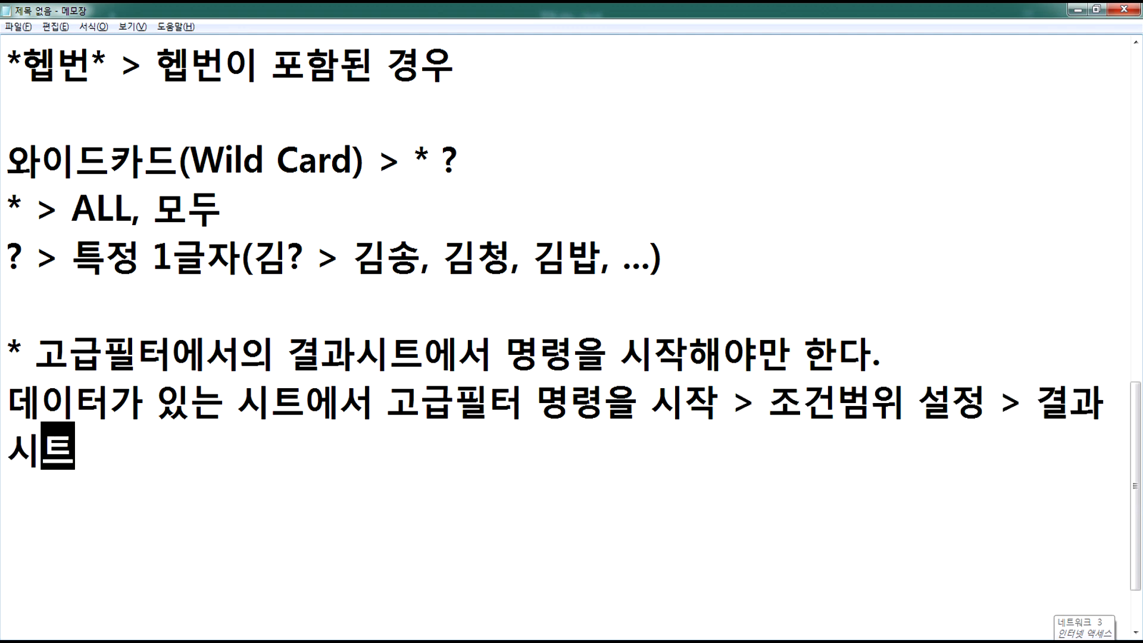
pyautogui.write('를 지정')
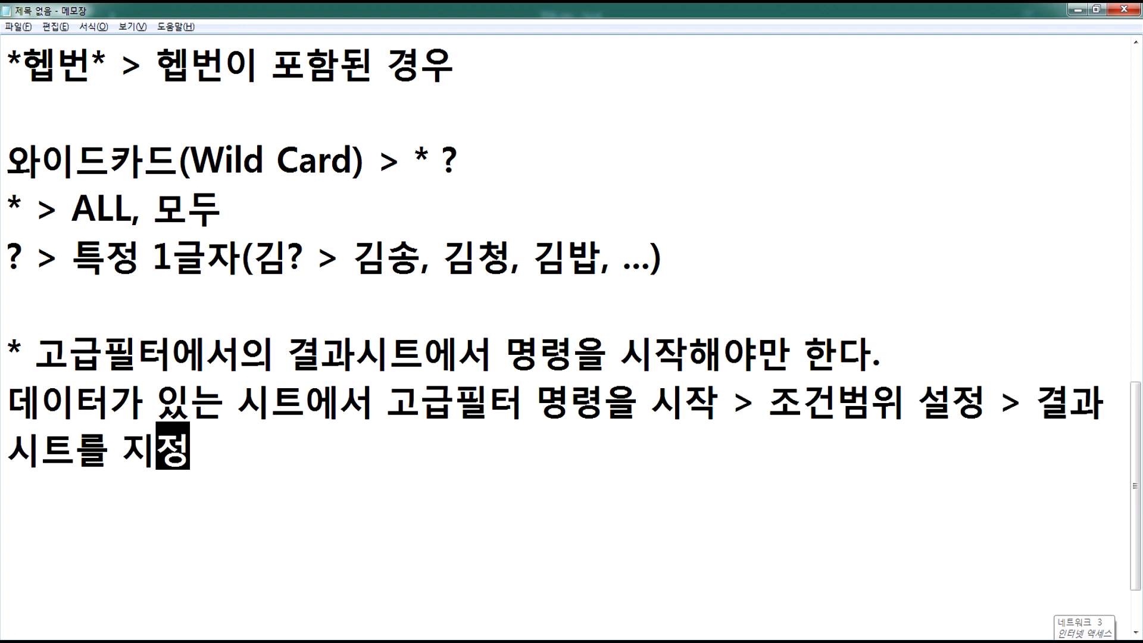
pyautogui.write('하면 올류가 발생')
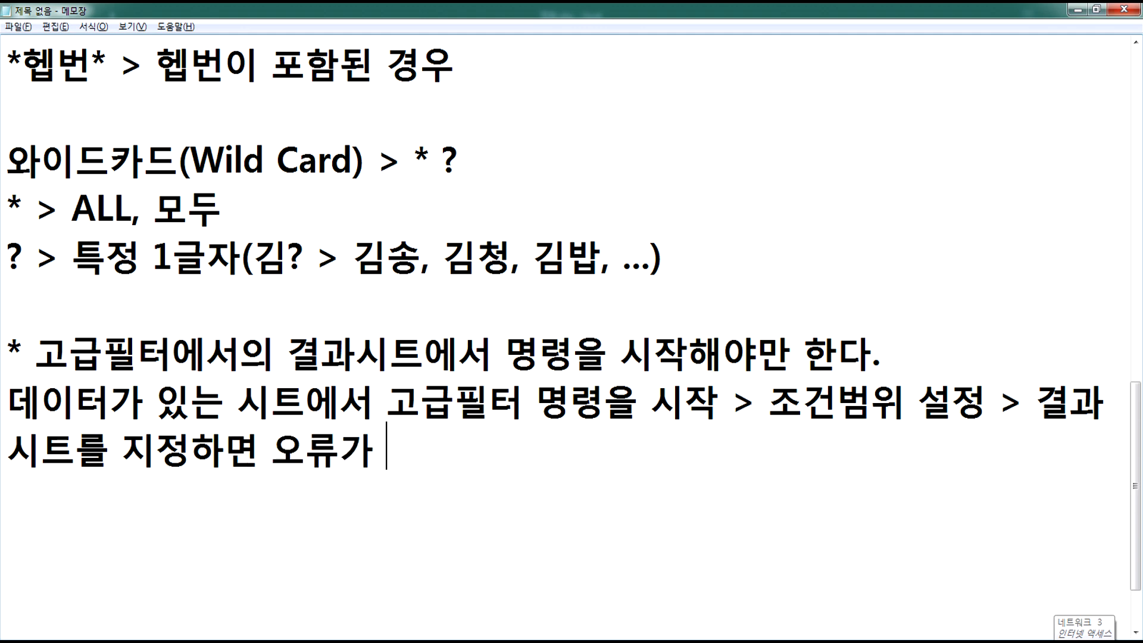
# - Add a new line to the notes beginning "데이터가 있는 시트에서 고급필터를 마무리하고, 그 결과는"
pyautogui.press('Return')
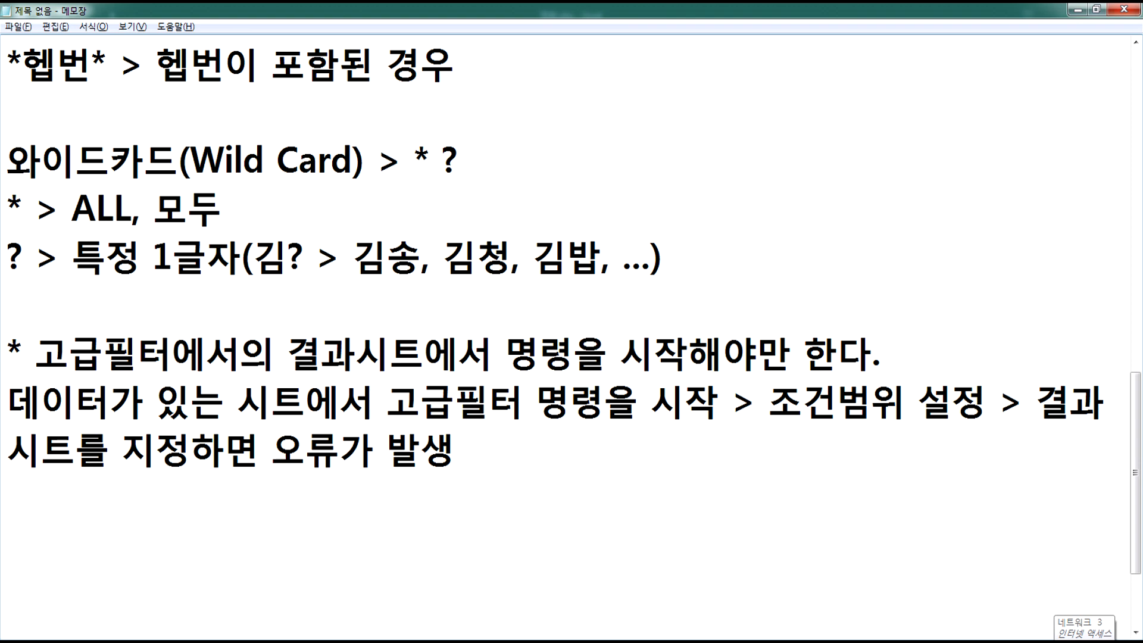
pyautogui.write('데이터가 이')
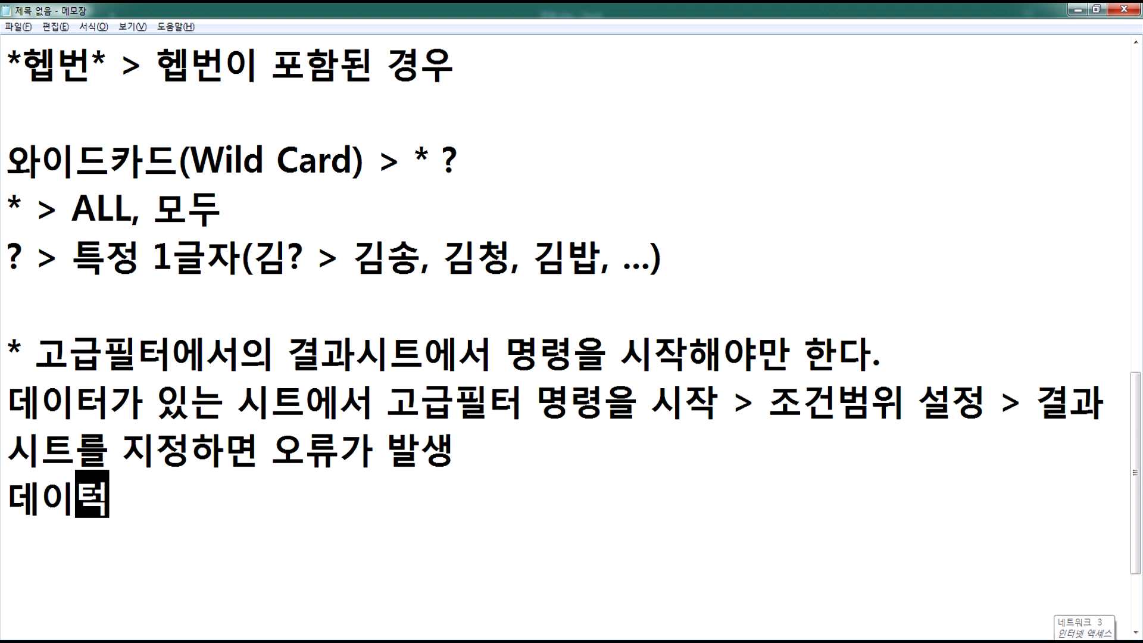
pyautogui.write('ㅅ는')
pyautogui.press('BackSpace')
pyautogui.press('BackSpace')
pyautogui.press('BackSpace')
pyautogui.press('BackSpace')
pyautogui.write('있')
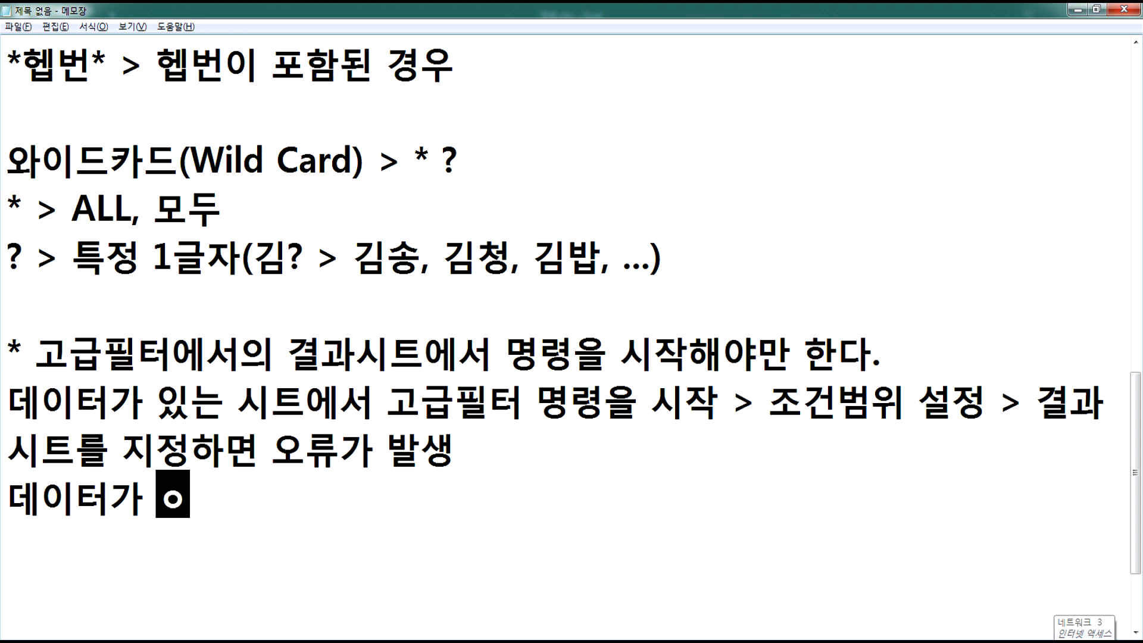
pyautogui.write('는 시트에서 ')
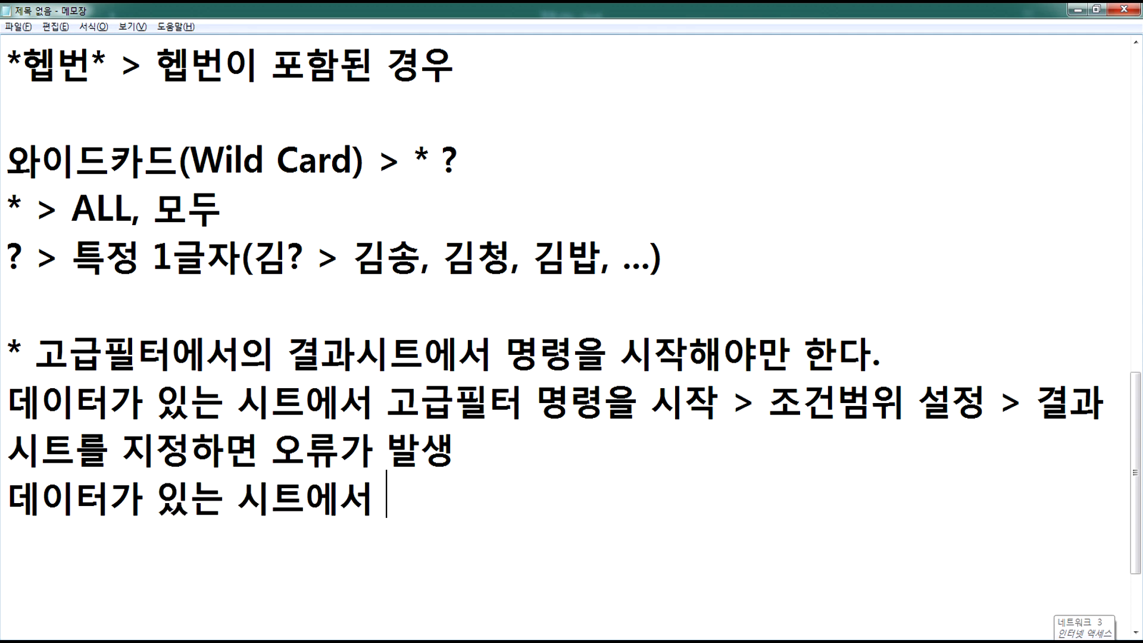
pyautogui.write('고급필')
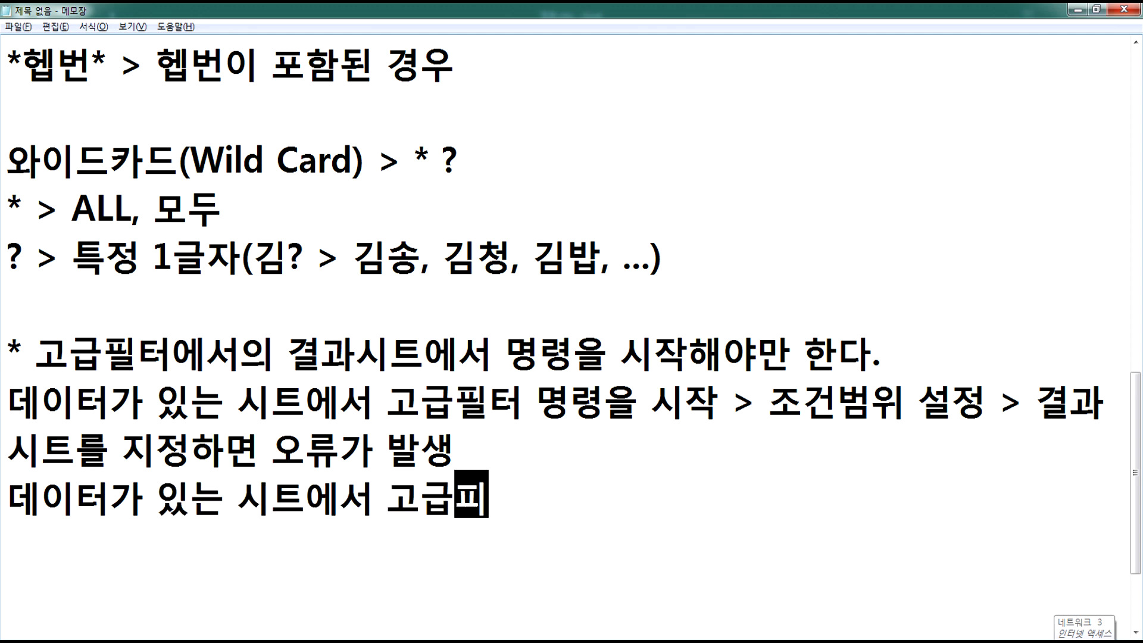
pyautogui.write('터를 마무리학')
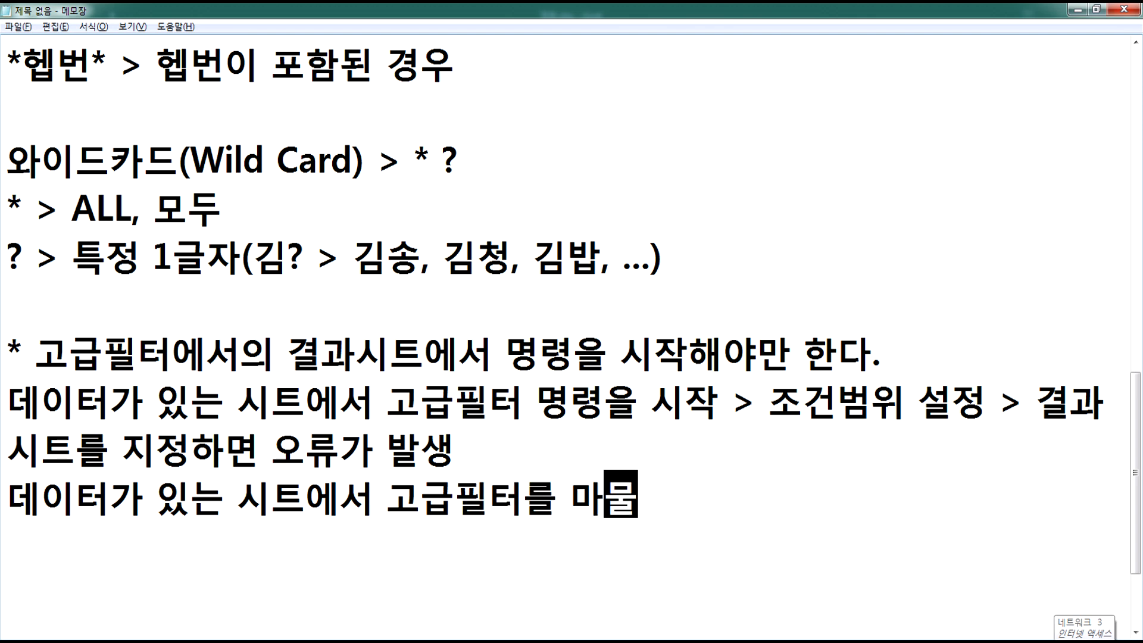
pyautogui.write('고, 그')
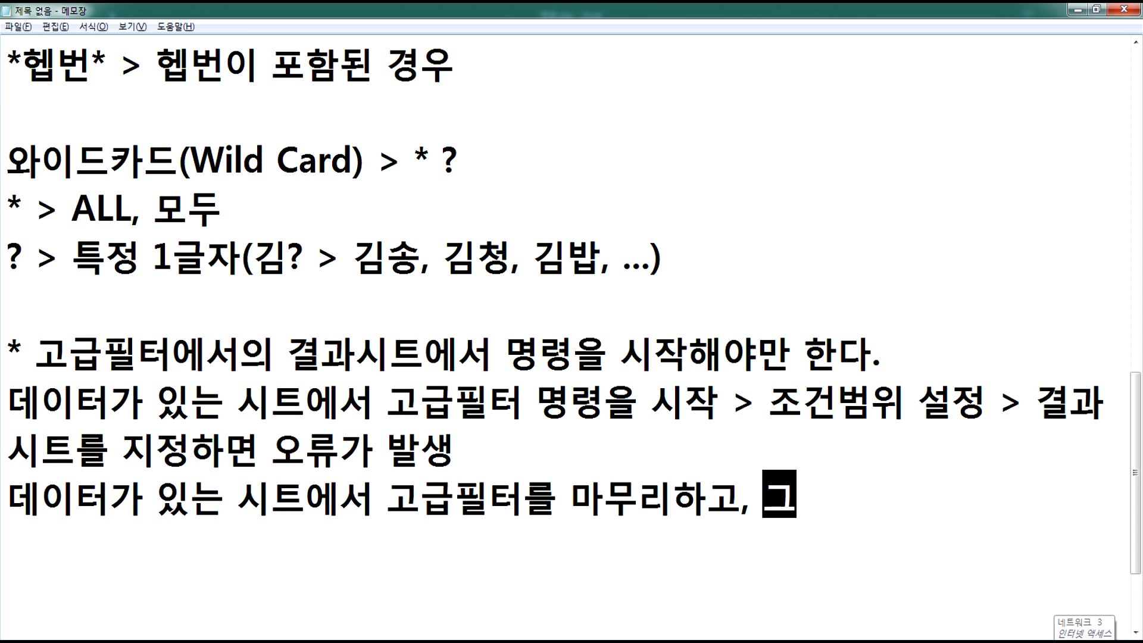
pyautogui.write(' 결과는 결고')
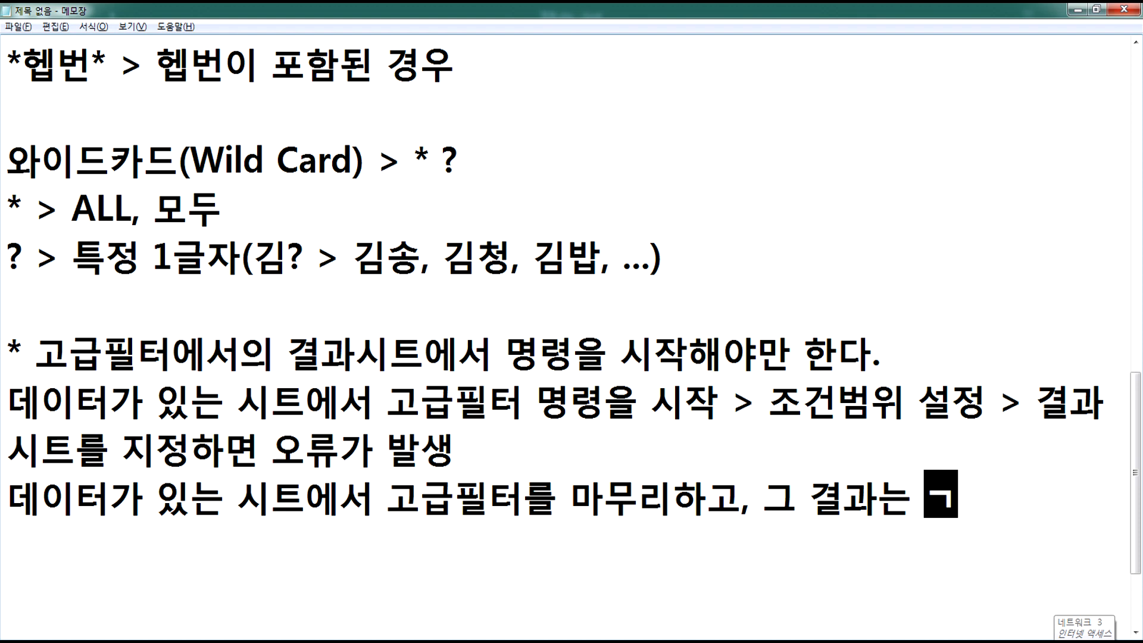
# - Complete the last note line with "결과시트에 보내기 작업(잘라내기 > 붙이기)"
pyautogui.write('과시트에 ')
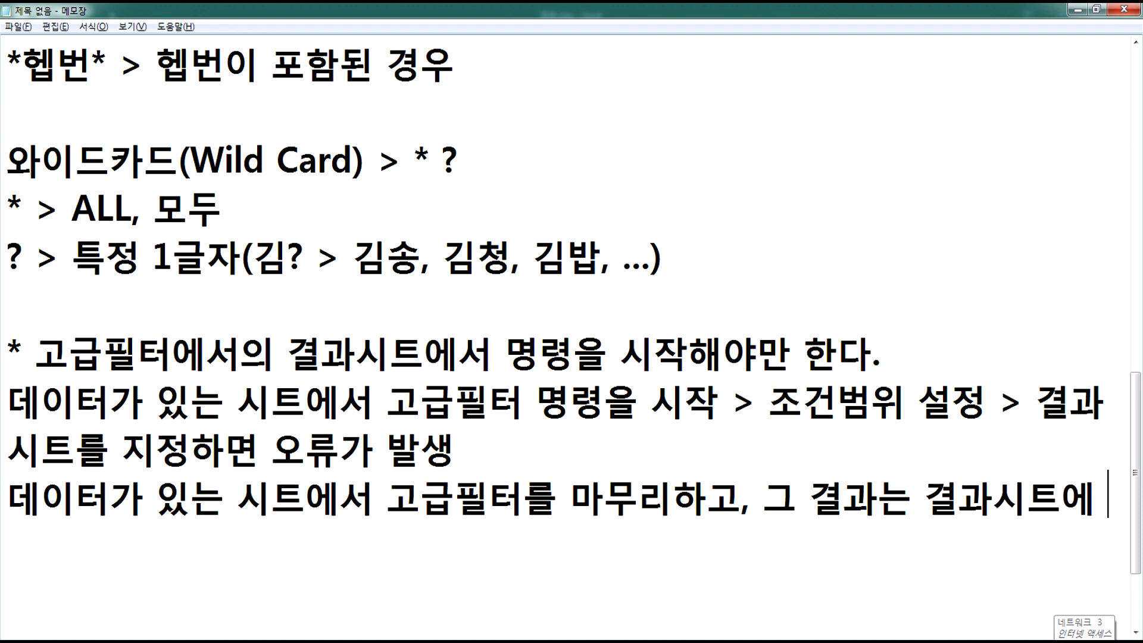
pyautogui.write('보내기')
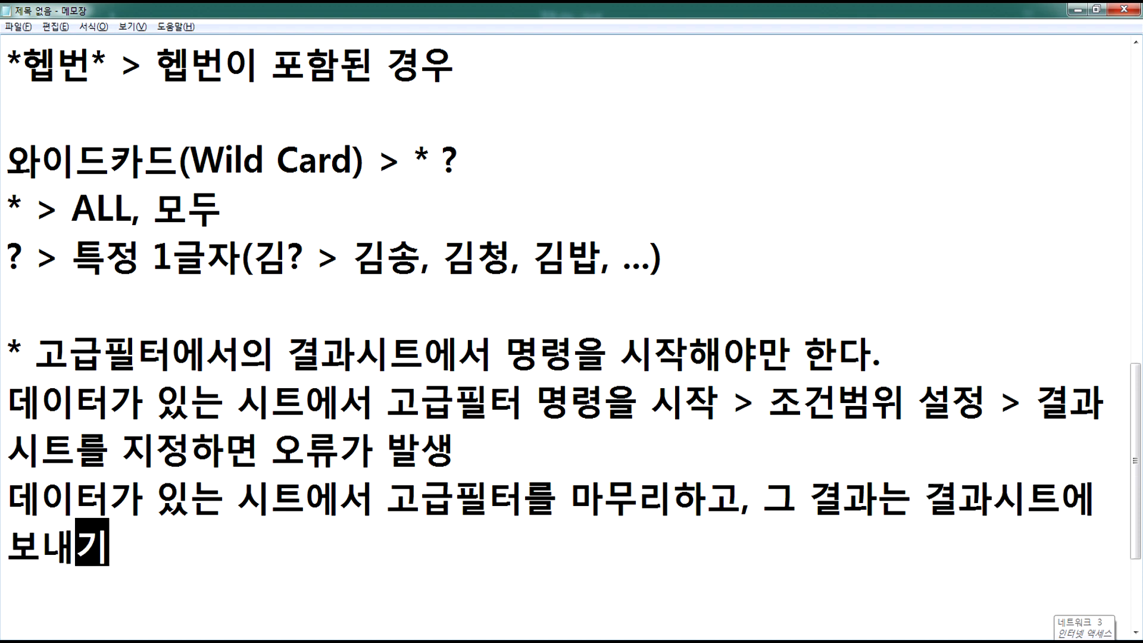
pyautogui.write(' 작업')
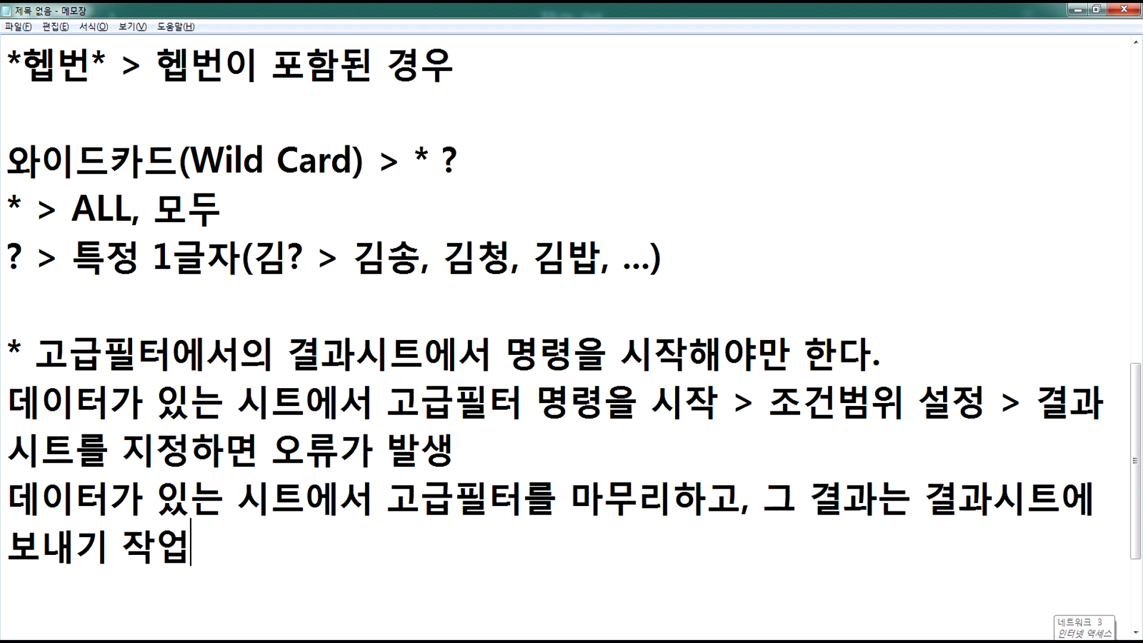
pyautogui.write('(ㅈ잘라내리')
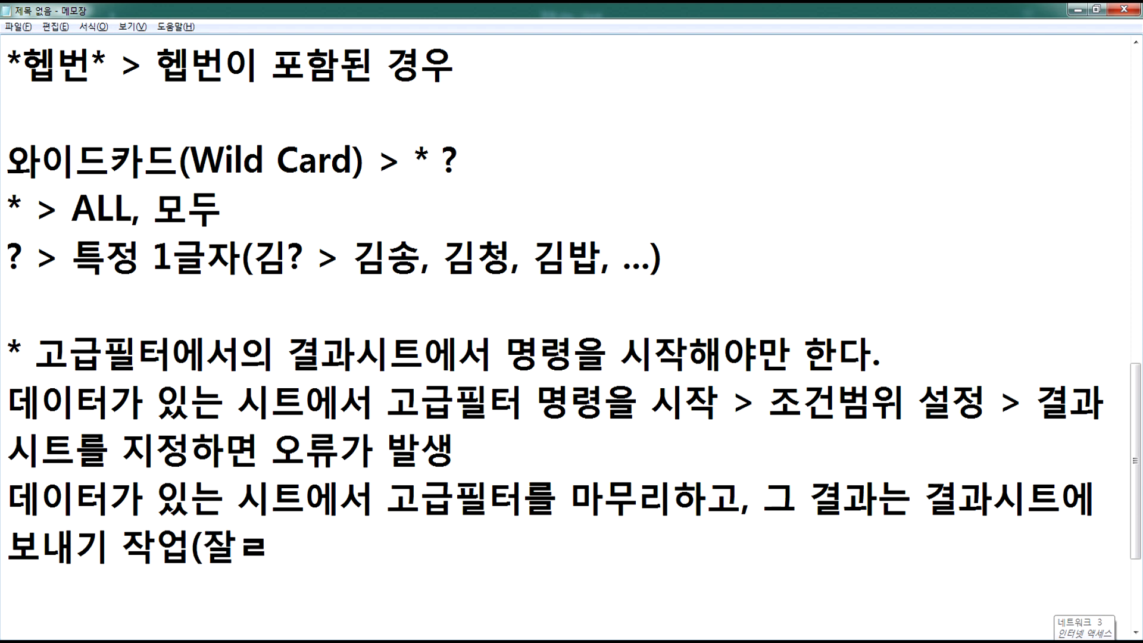
pyautogui.press('BackSpace')
pyautogui.press('BackSpace')
pyautogui.write('기')
pyautogui.write(' > 붙이기')
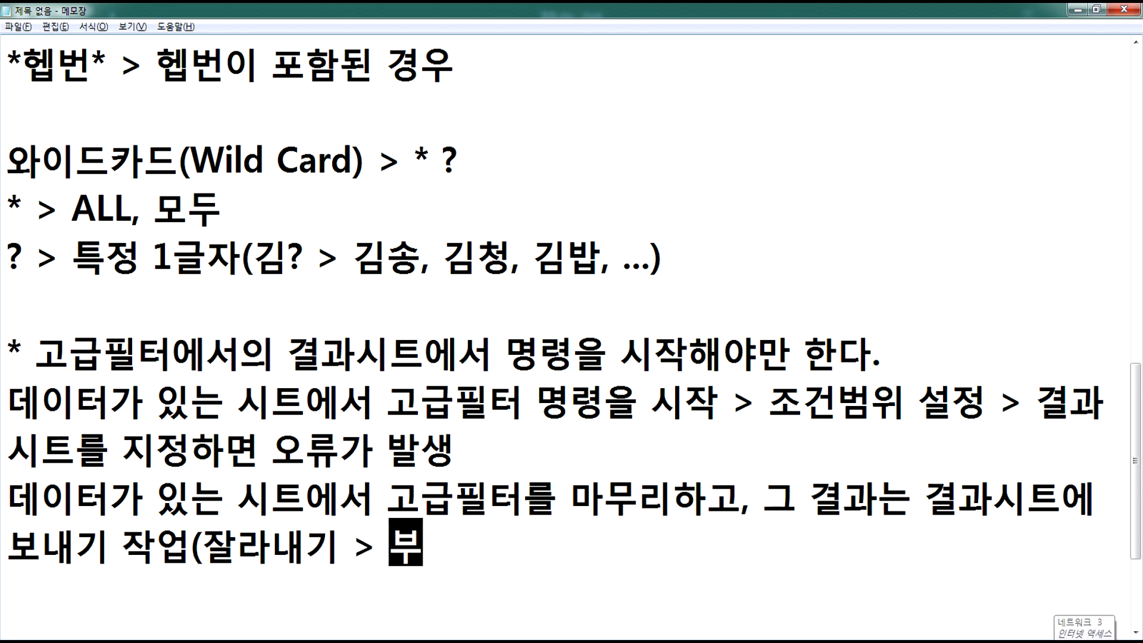
pyautogui.write(')')
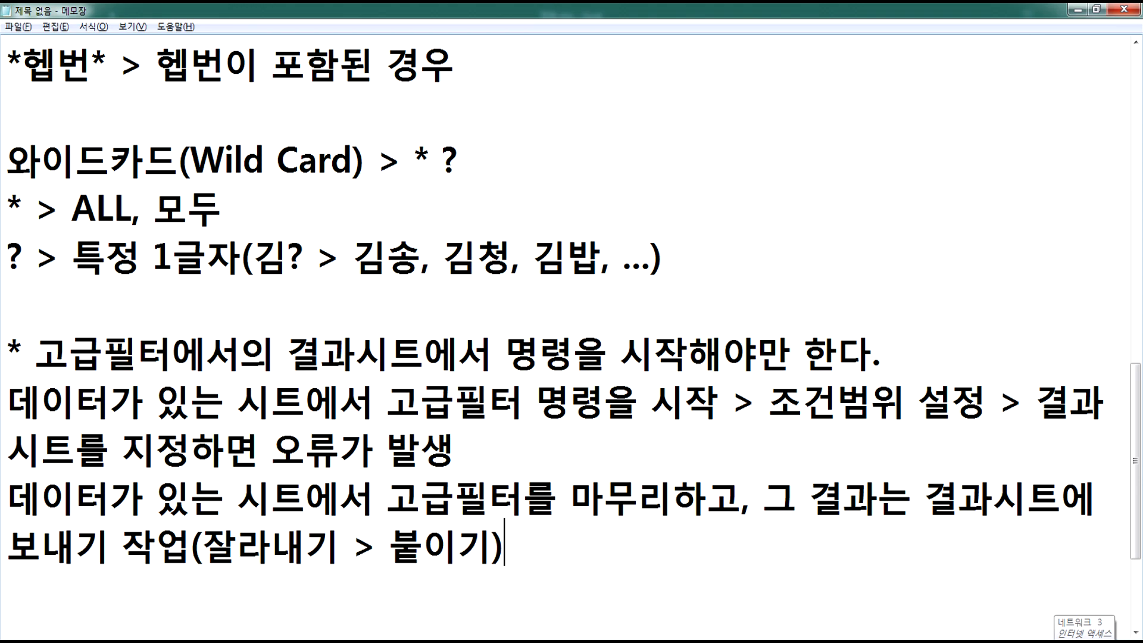
# - Switch to the 영화.xlsx workbook in Excel and select cell C82 in the empty area below the criteria examples on the 자동필터 sheet
pyautogui.hotkey('alt', 'Tab')
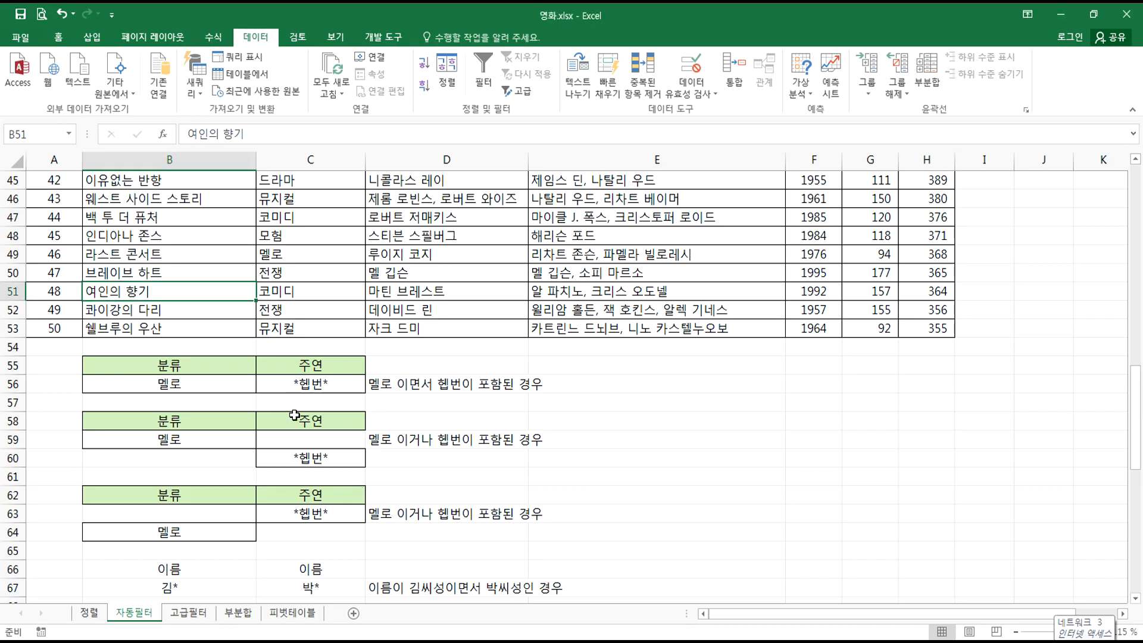
pyautogui.moveTo(197, 369); pyautogui.dragTo(190, 385)
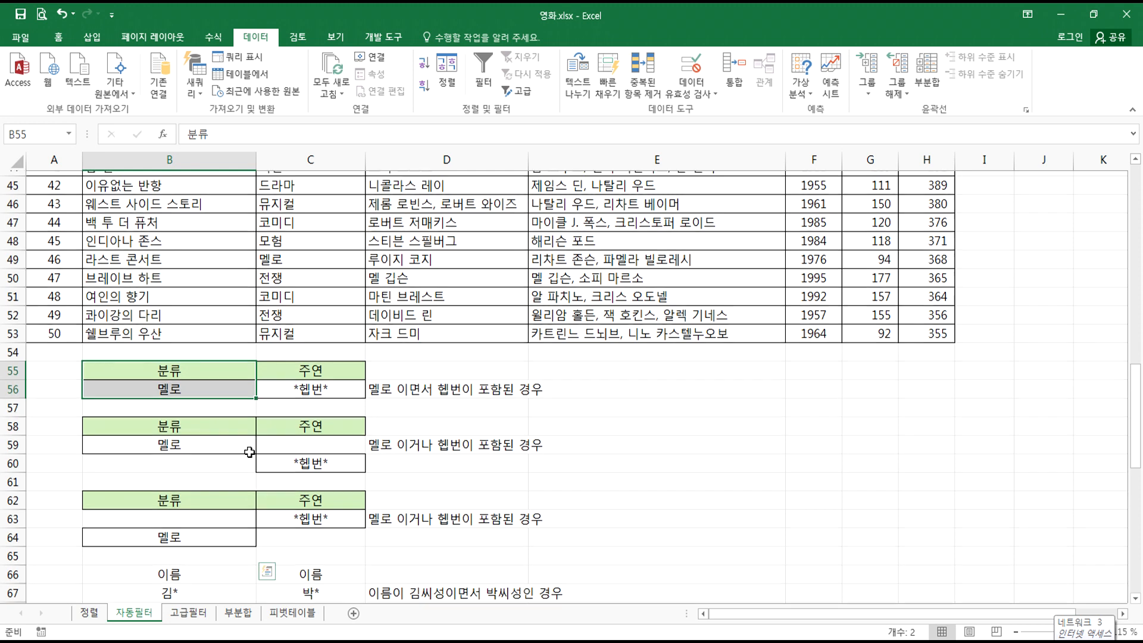
pyautogui.scroll(3, 224, 373)
pyautogui.click(224, 369)
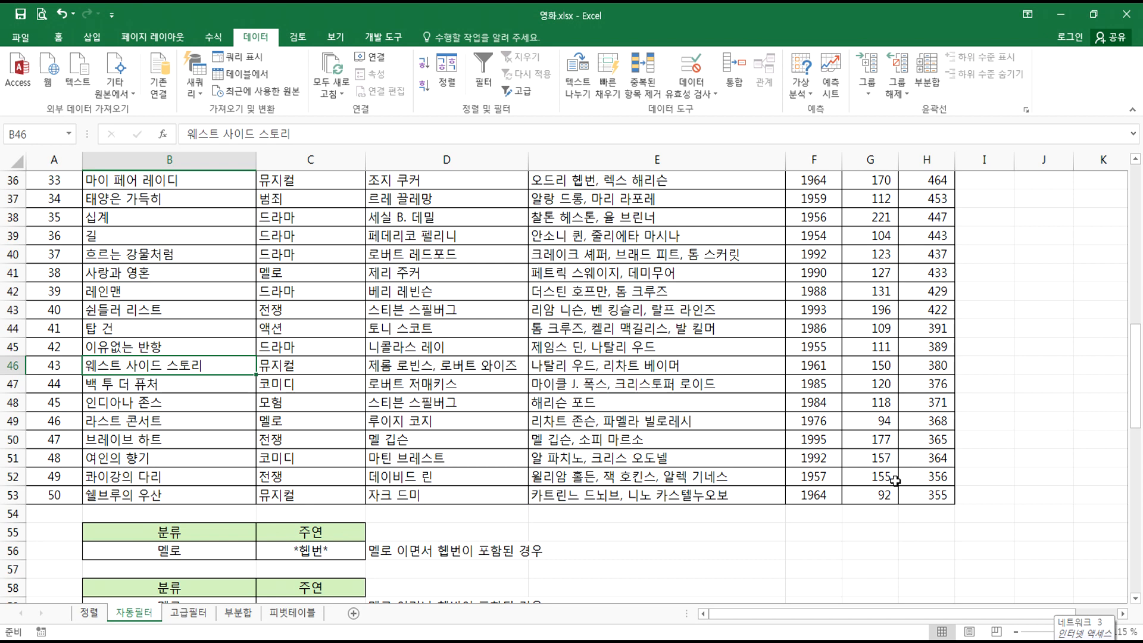
pyautogui.scroll(-2, 539, 535)
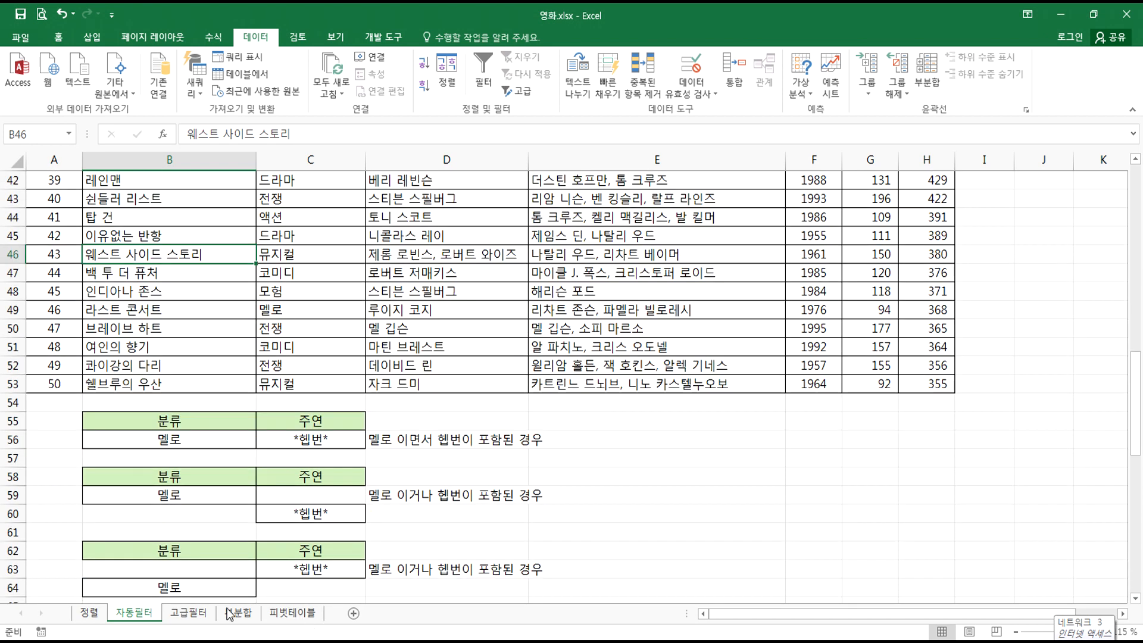
pyautogui.scroll(-12, 258, 525)
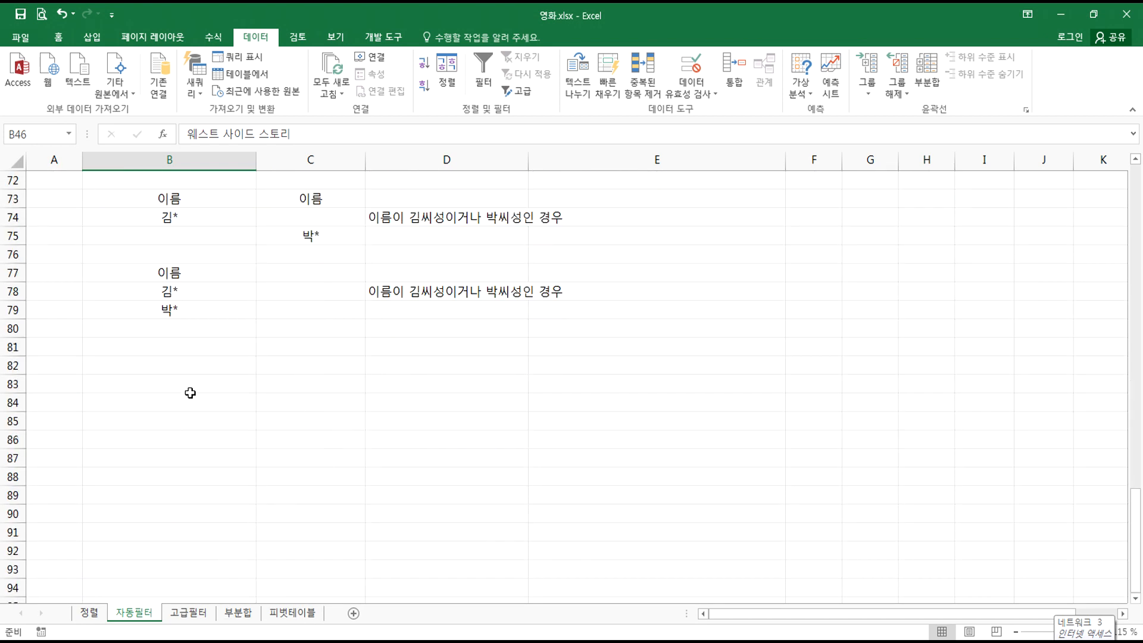
pyautogui.click(197, 363)
pyautogui.click(281, 365)
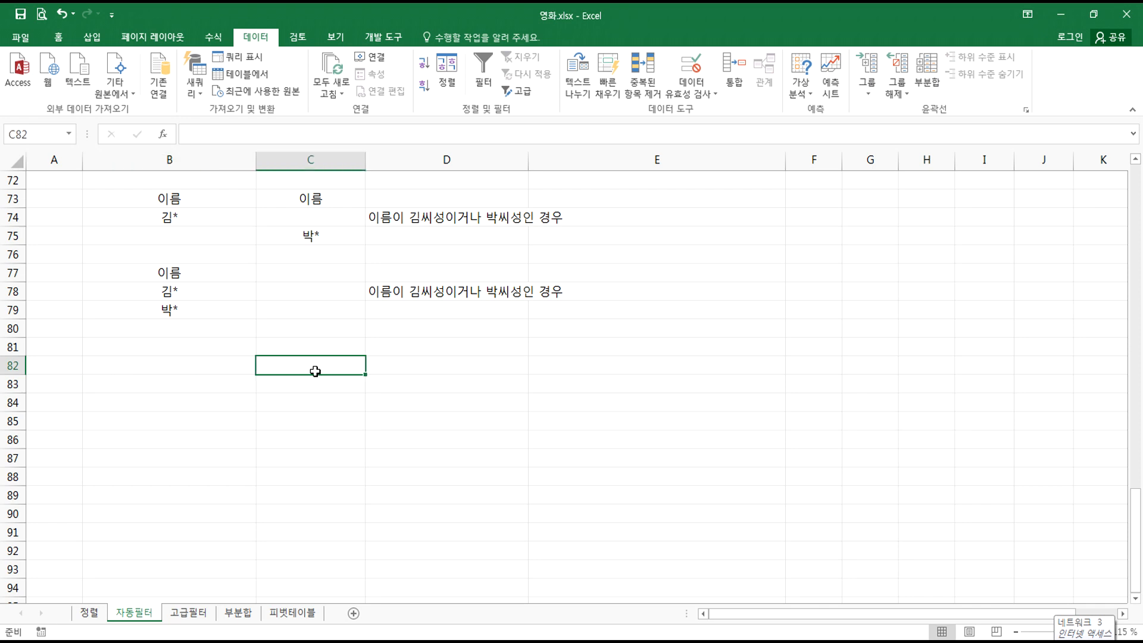
pyautogui.scroll(4, 315, 371)
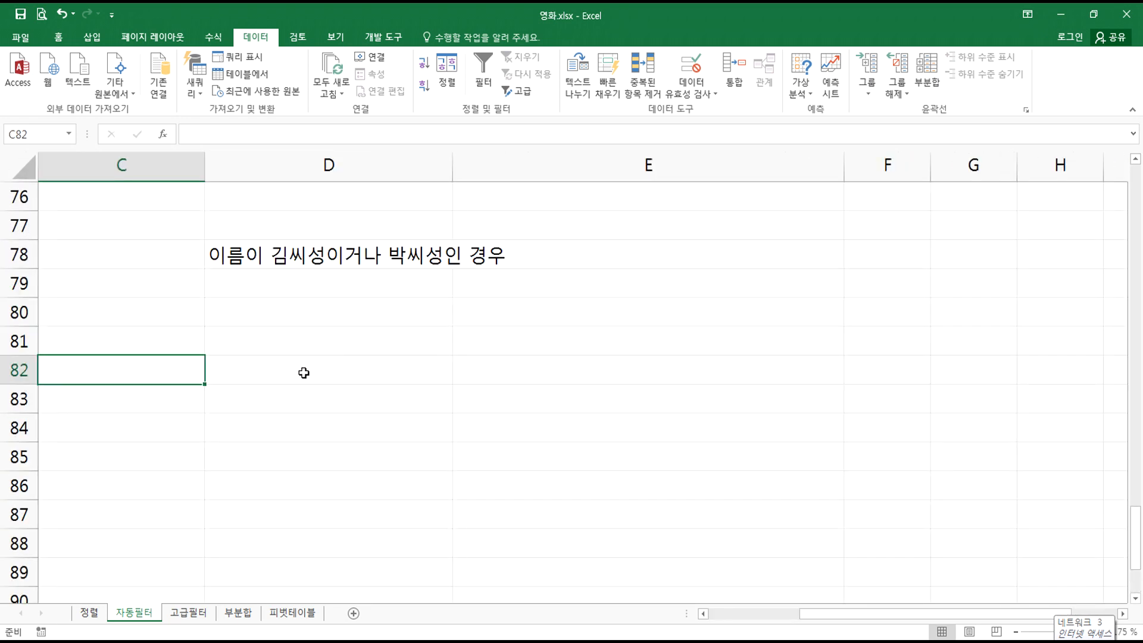
pyautogui.hscroll(-2, 298, 373)
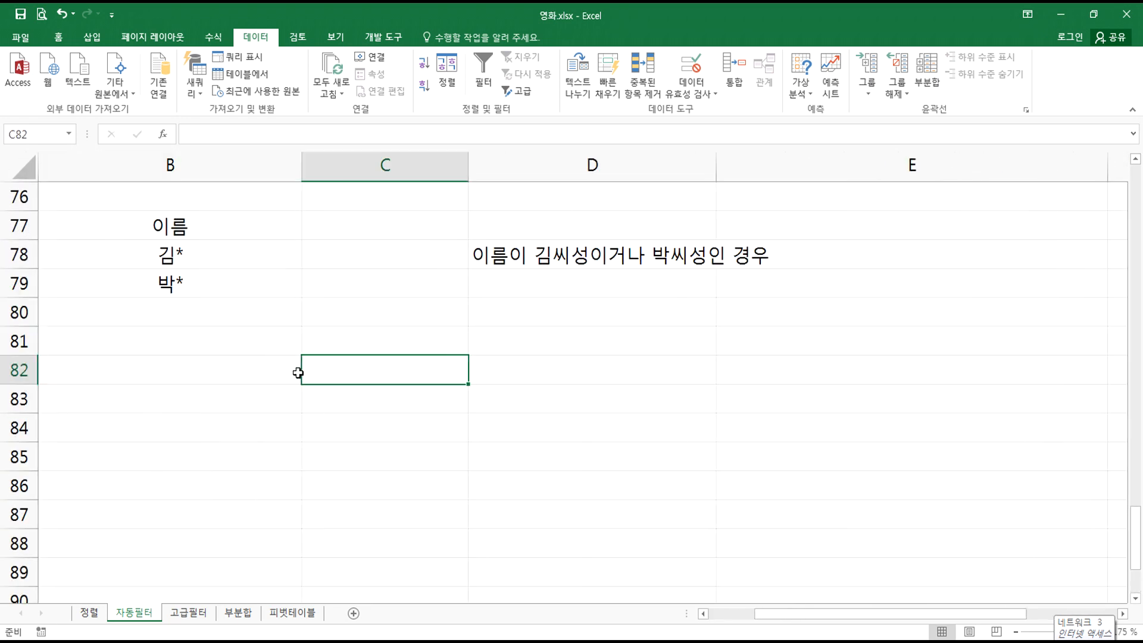
# - Enter the criteria header 분류 in C82 and the condition 드라마 in C83
pyautogui.write('분ㄻ')
pyautogui.press('BackSpace')
pyautogui.press('BackSpace')
pyautogui.press('BackSpace')
pyautogui.write('ㅂ분류')
pyautogui.press('Return')
pyautogui.write('드')
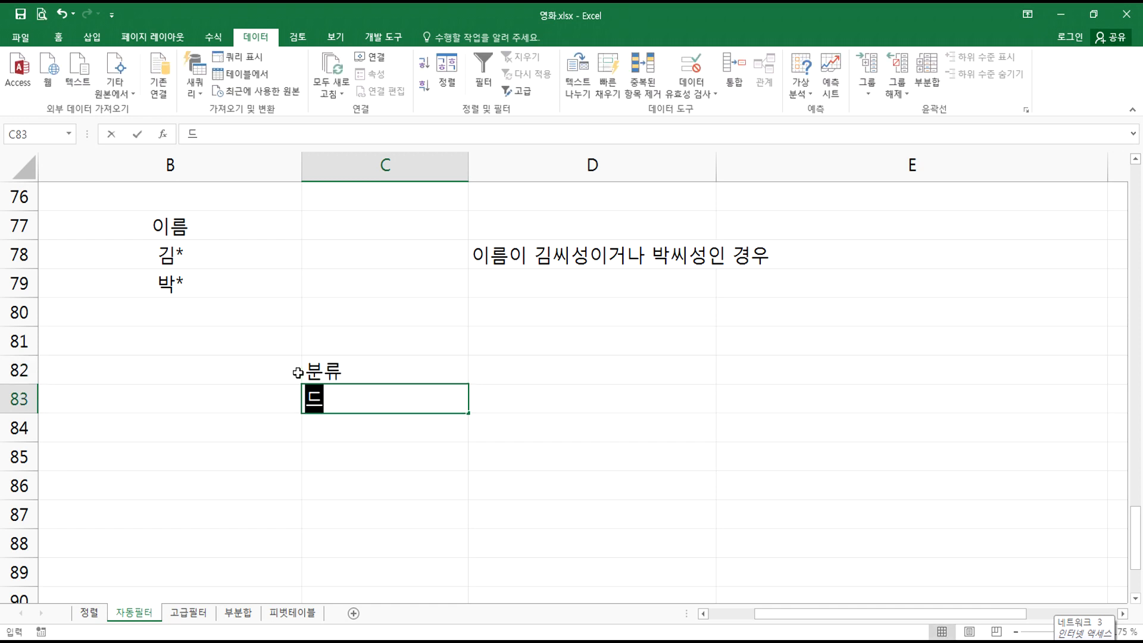
pyautogui.write('라마')
# - Add an AND condition with the header 연도 in D82 and >=1970 in D83, and select the range C82:D83
pyautogui.press('Tab')
pyautogui.press('Up')
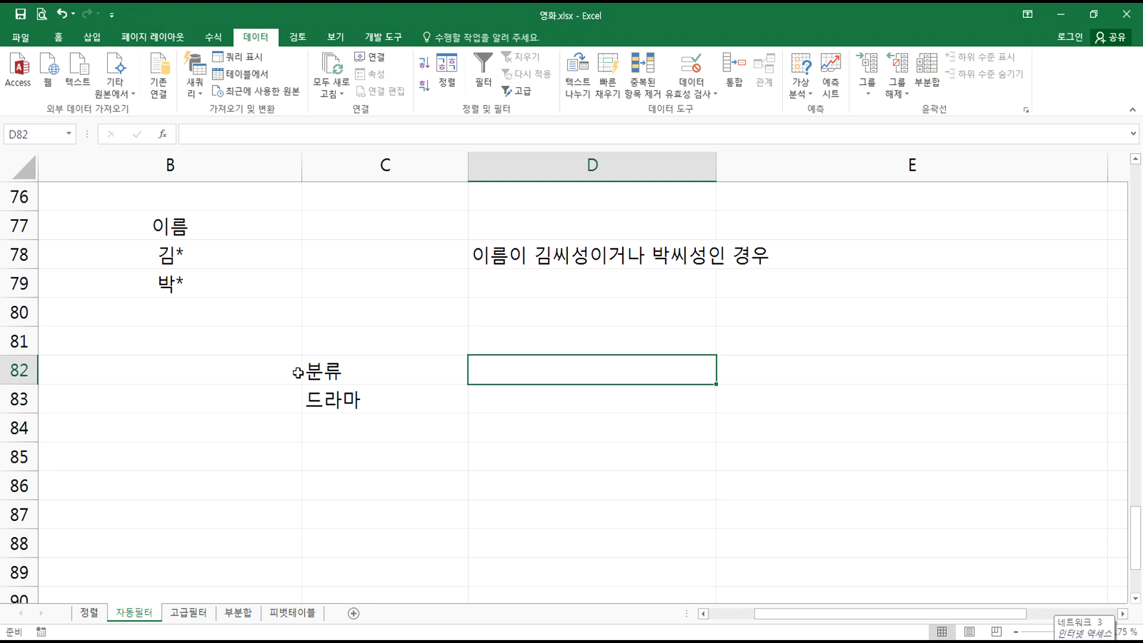
pyautogui.write('연도')
pyautogui.press('Return')
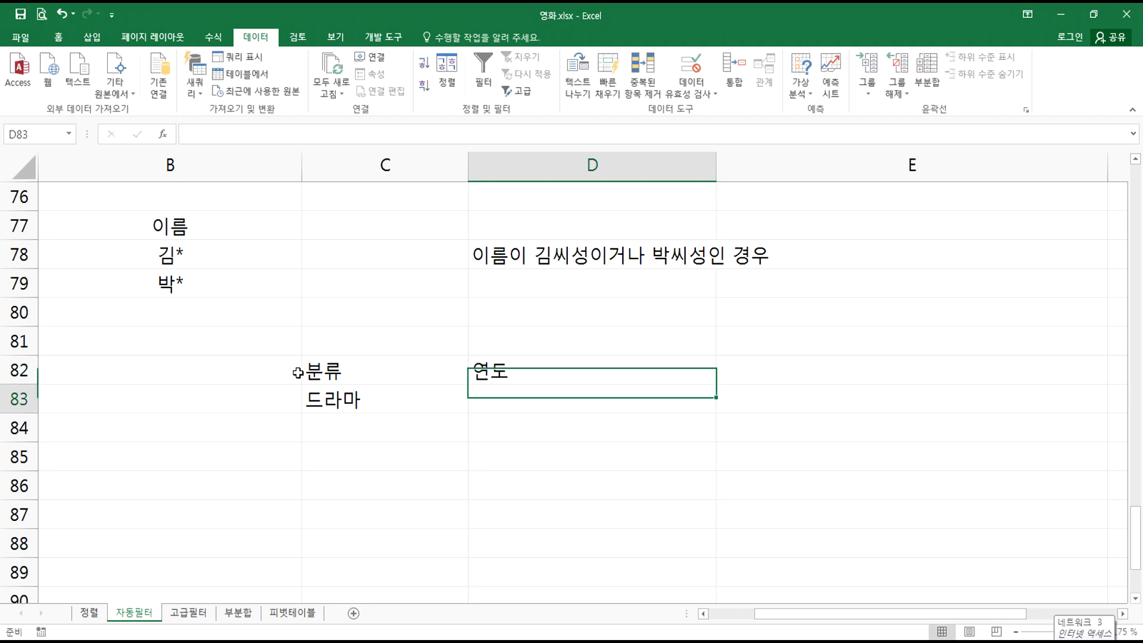
pyautogui.write('>=1970')
pyautogui.press('Return')
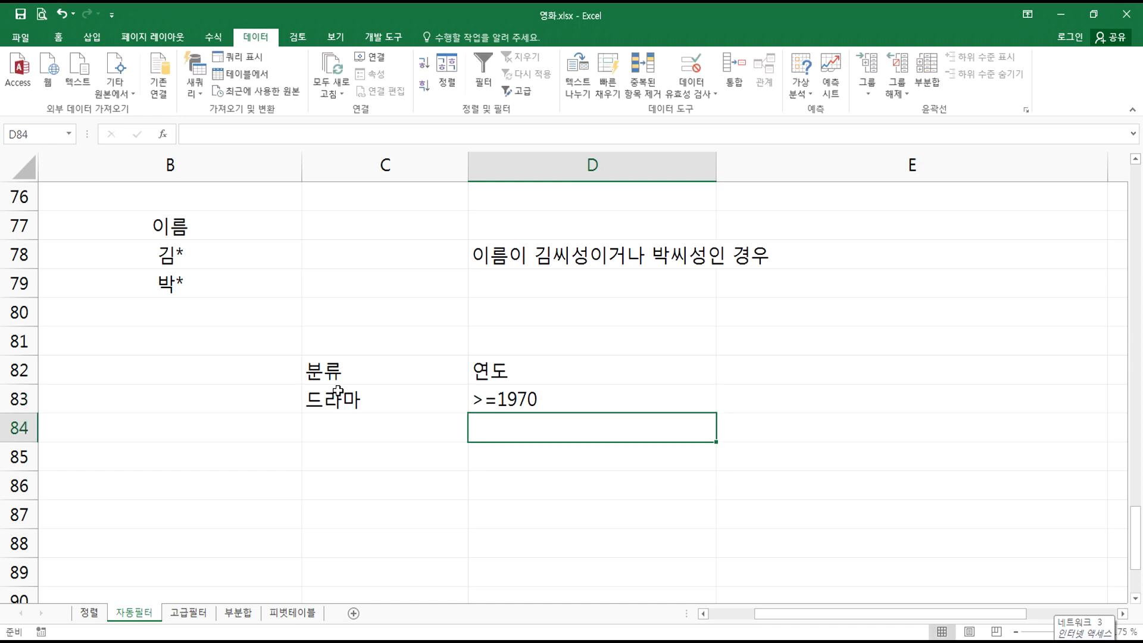
pyautogui.moveTo(350, 372); pyautogui.dragTo(524, 400)
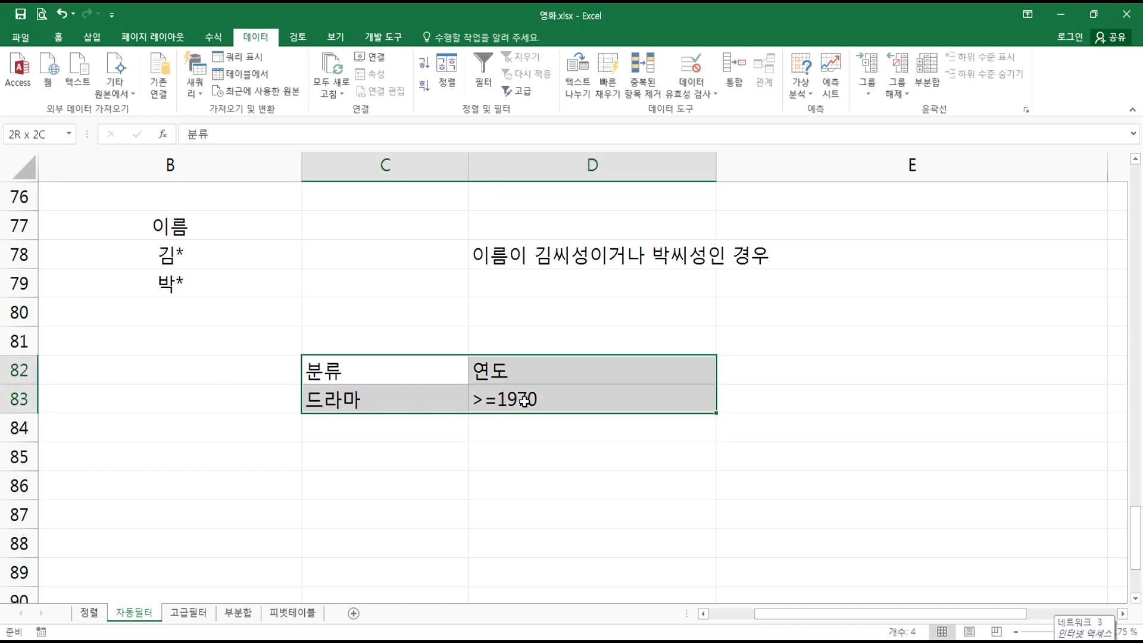
pyautogui.moveTo(524, 400); pyautogui.dragTo(523, 400)
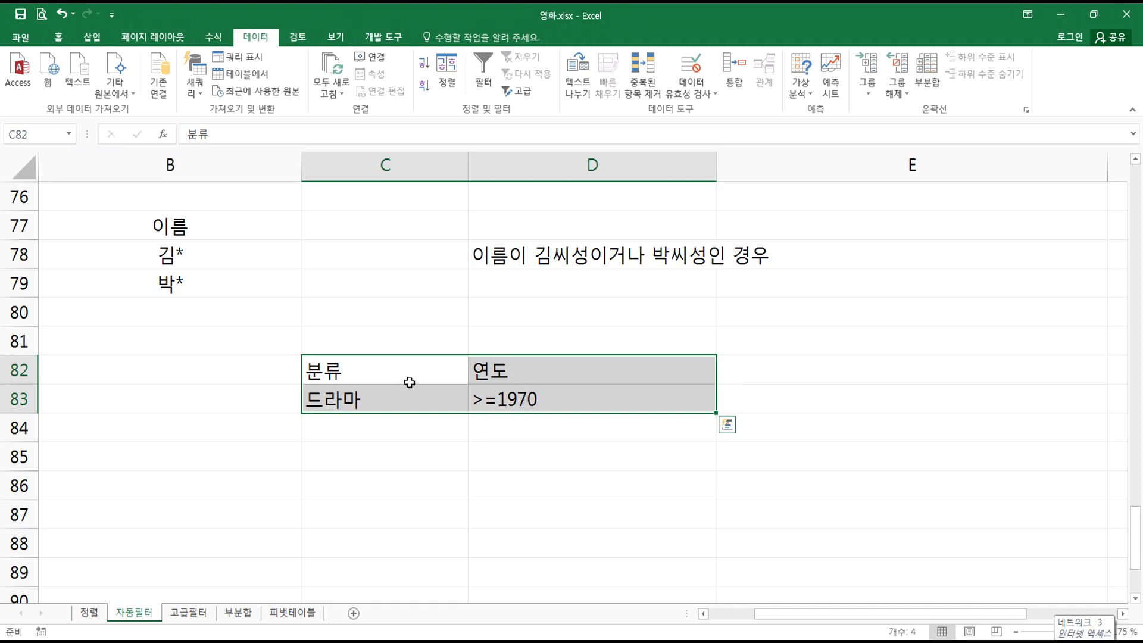
# - Turn the criteria into an OR condition by moving >=1970 from D83 to D84, and select C83:D84
pyautogui.click(497, 410)
pyautogui.click(498, 415)
pyautogui.click(495, 400)
pyautogui.moveTo(493, 412); pyautogui.dragTo(498, 437)
pyautogui.moveTo(352, 396); pyautogui.dragTo(505, 429)
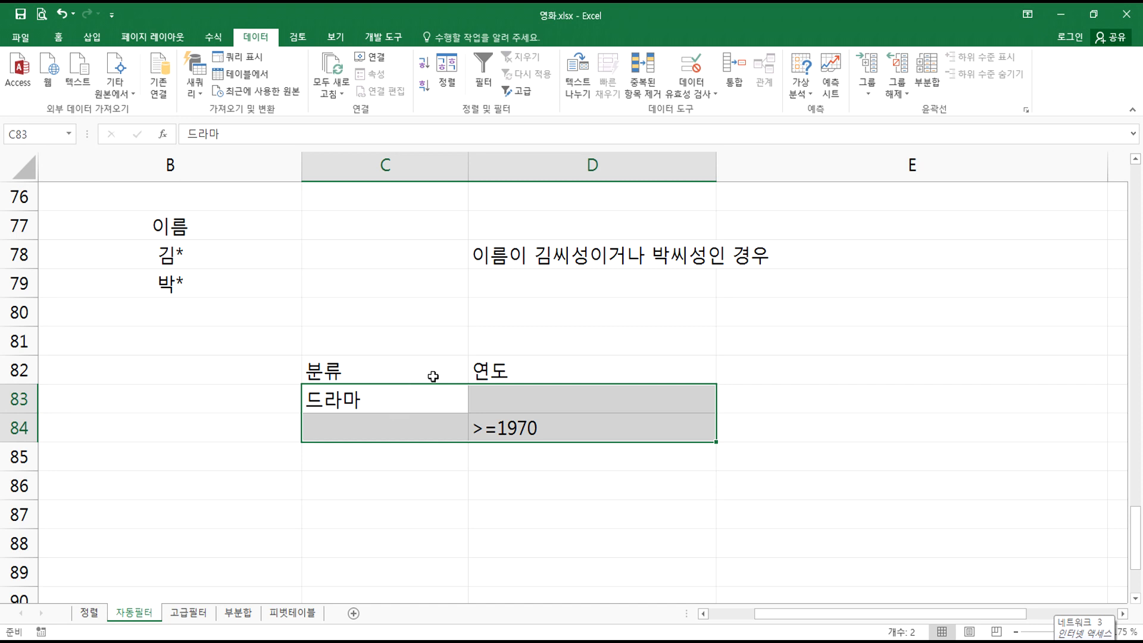
# - Change the header in D82 to 분류 and clear the condition in D84
pyautogui.click(497, 371)
pyautogui.write('분류')
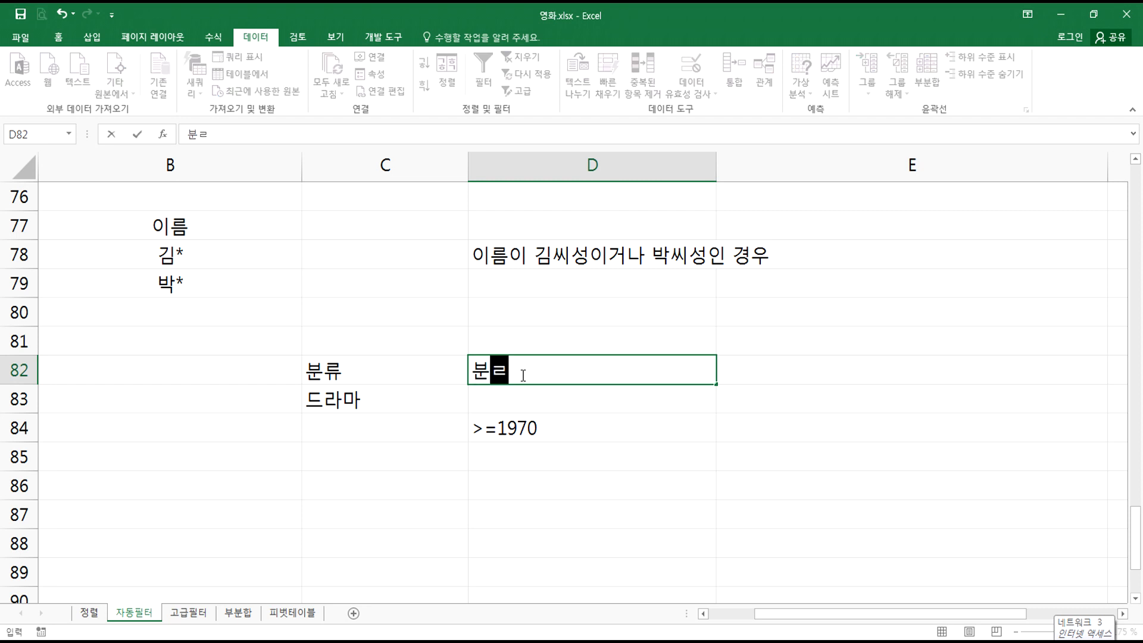
pyautogui.press('Return')
pyautogui.press('Down')
pyautogui.press('Delete')
pyautogui.press('Up')
pyautogui.press('Down')
# - Enter the condition 멜로 in D84
pyautogui.write('메ㅐㄹ')
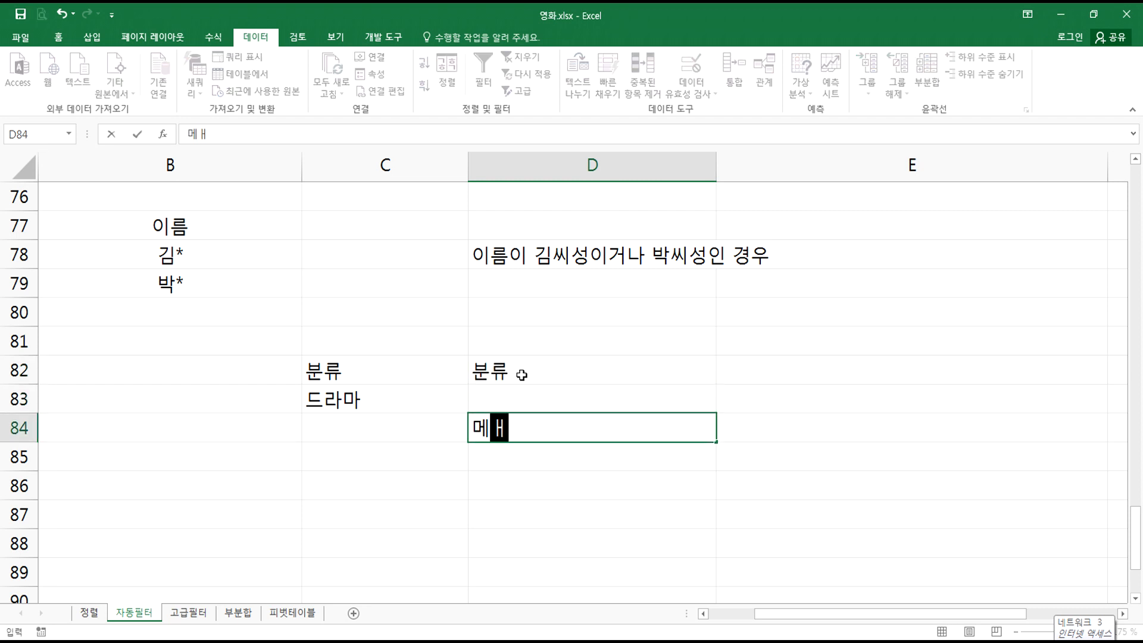
pyautogui.press('BackSpace')
pyautogui.press('BackSpace')
pyautogui.press('BackSpace')
pyautogui.write('메ㄹ로')
pyautogui.press('Return')
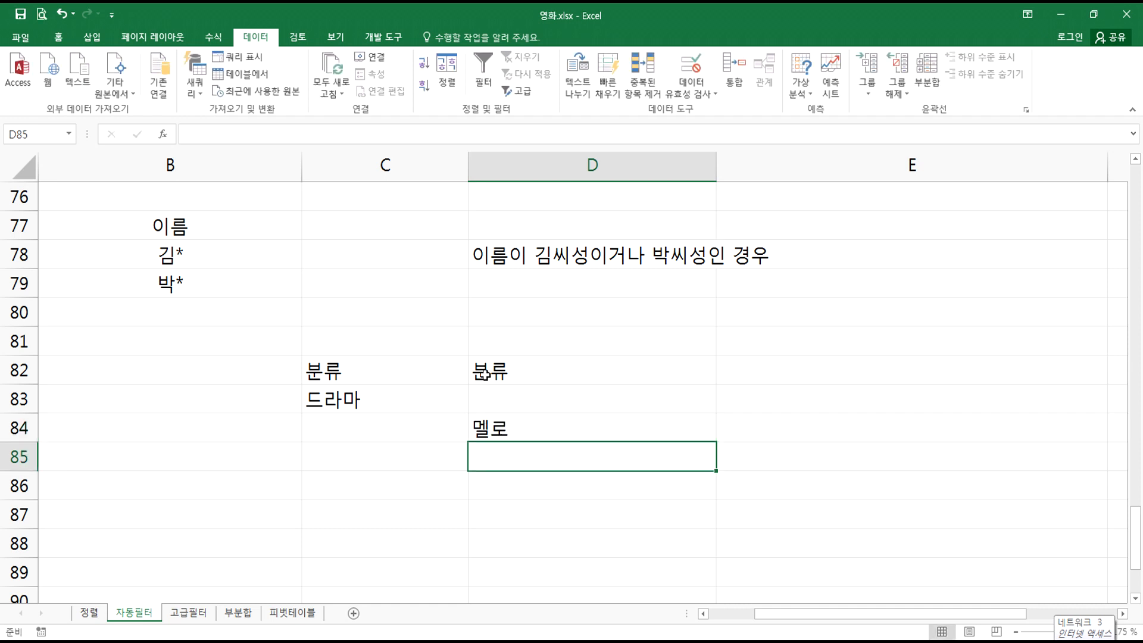
# - Move 멜로 from D84 to C84 under 드라마, and delete the duplicate 분류 header in D82
pyautogui.moveTo(403, 370); pyautogui.dragTo(433, 423)
pyautogui.click(494, 422)
pyautogui.moveTo(351, 375); pyautogui.dragTo(352, 426)
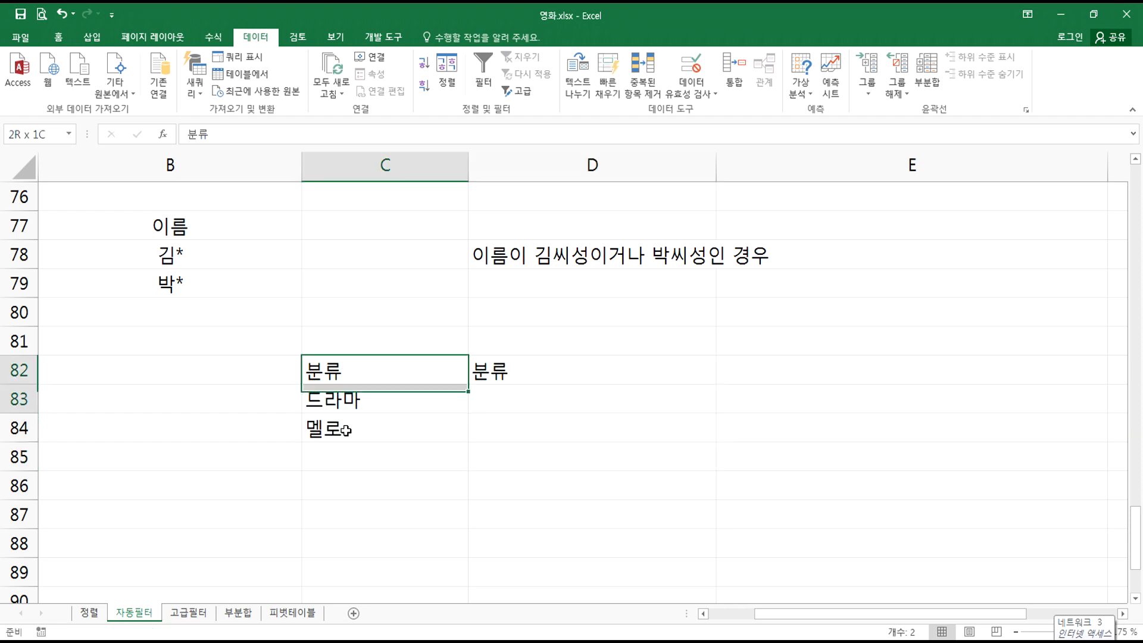
pyautogui.click(491, 375)
pyautogui.press('Delete')
pyautogui.moveTo(381, 370); pyautogui.dragTo(378, 419)
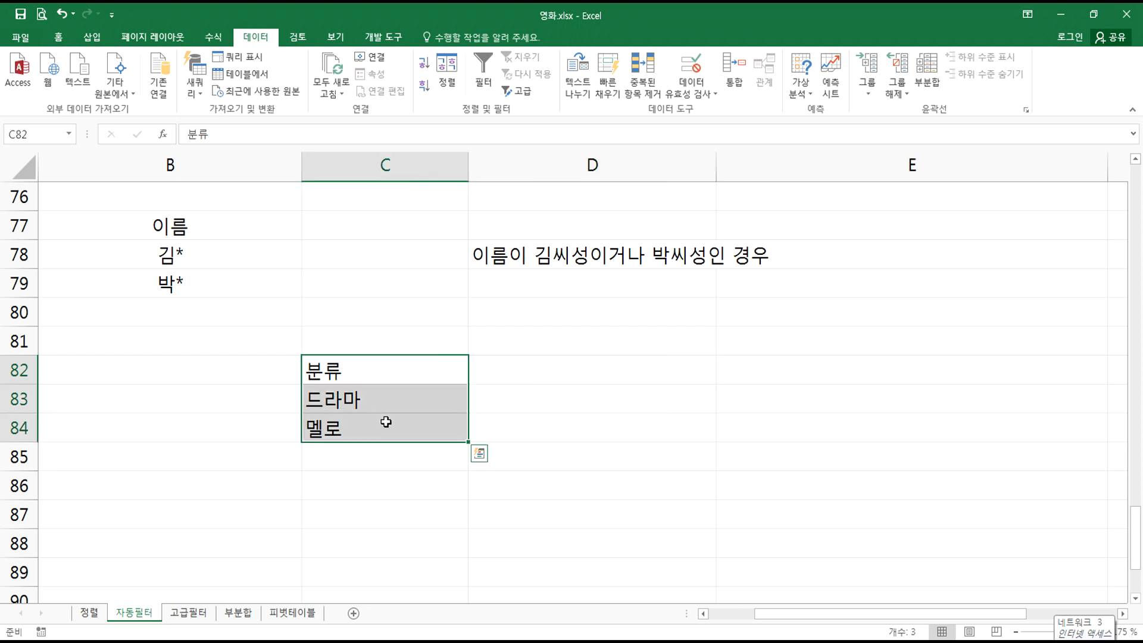
pyautogui.click(520, 450)
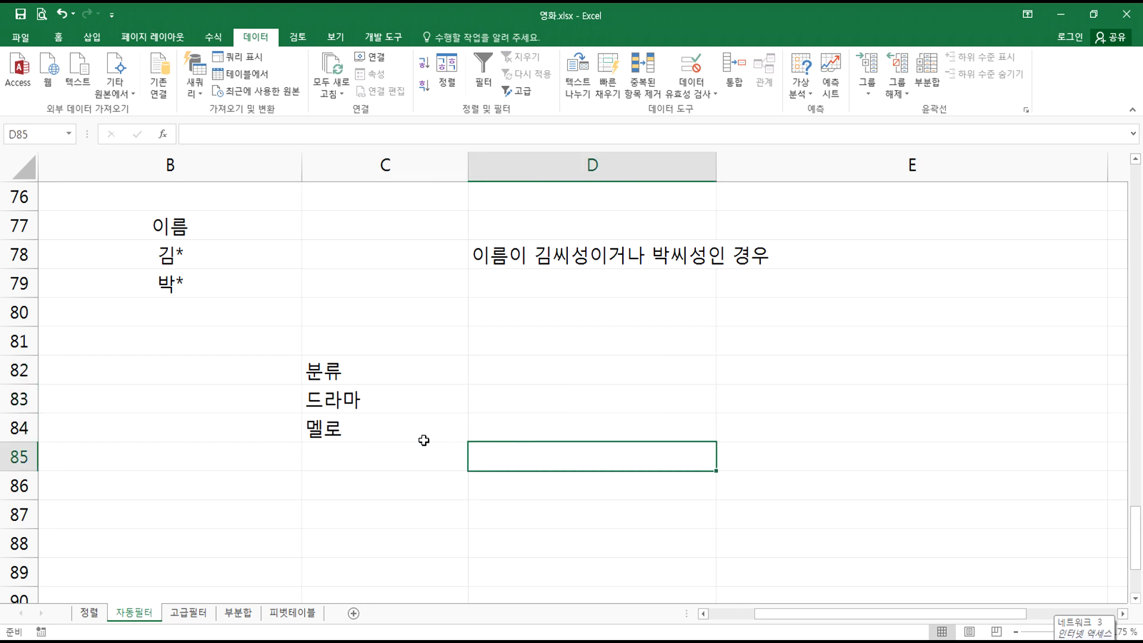
pyautogui.click(401, 438)
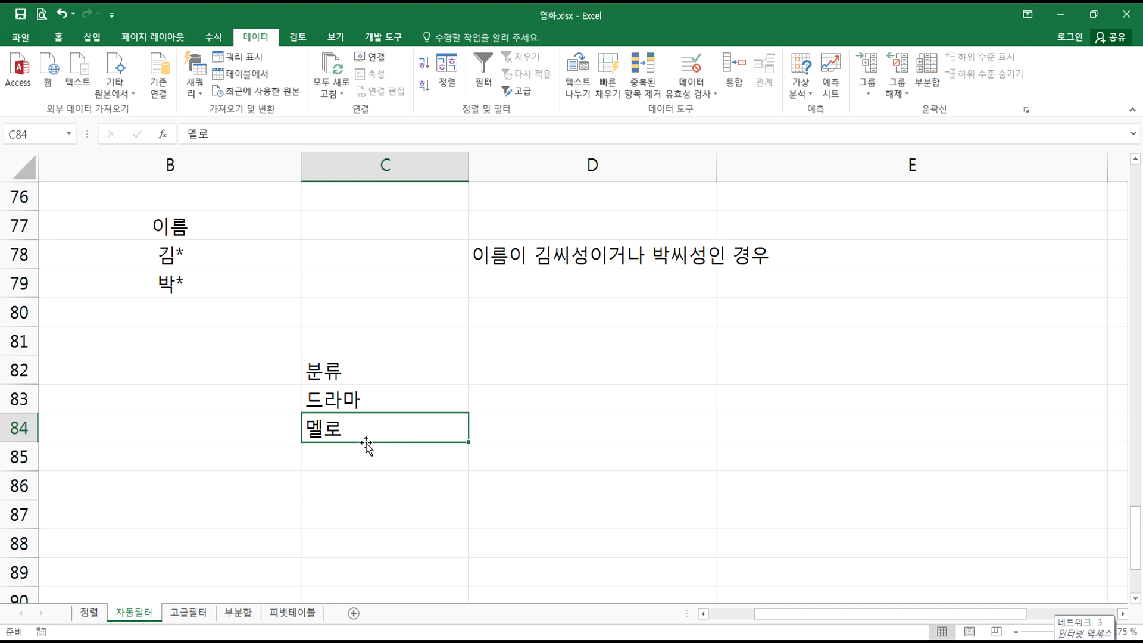
# - Turn on the AutoFilter for the movie list on the 자동필터 sheet
pyautogui.scroll(20, 366, 438)
pyautogui.scroll(-1, 366, 438)
pyautogui.click(381, 443)
pyautogui.click(484, 75)
pyautogui.scroll(3, 438, 276)
# - Filter the movie list's 분류 column to show only 드라마 and 멜로
pyautogui.click(500, 272)
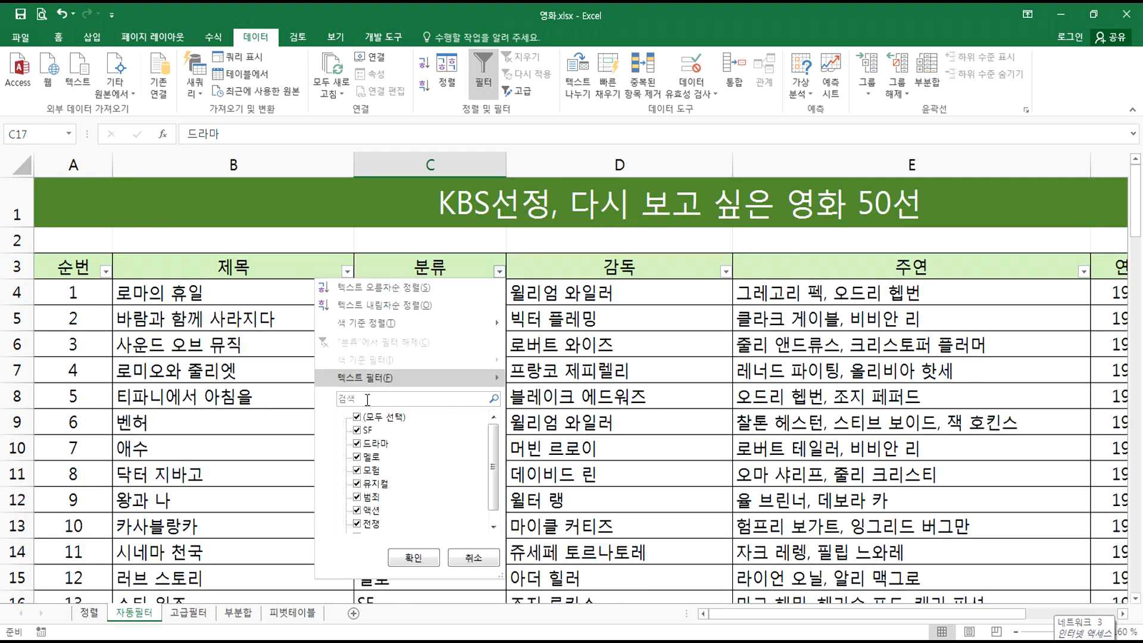
pyautogui.click(357, 420)
pyautogui.click(357, 417)
pyautogui.click(358, 456)
pyautogui.click(357, 443)
pyautogui.click(414, 558)
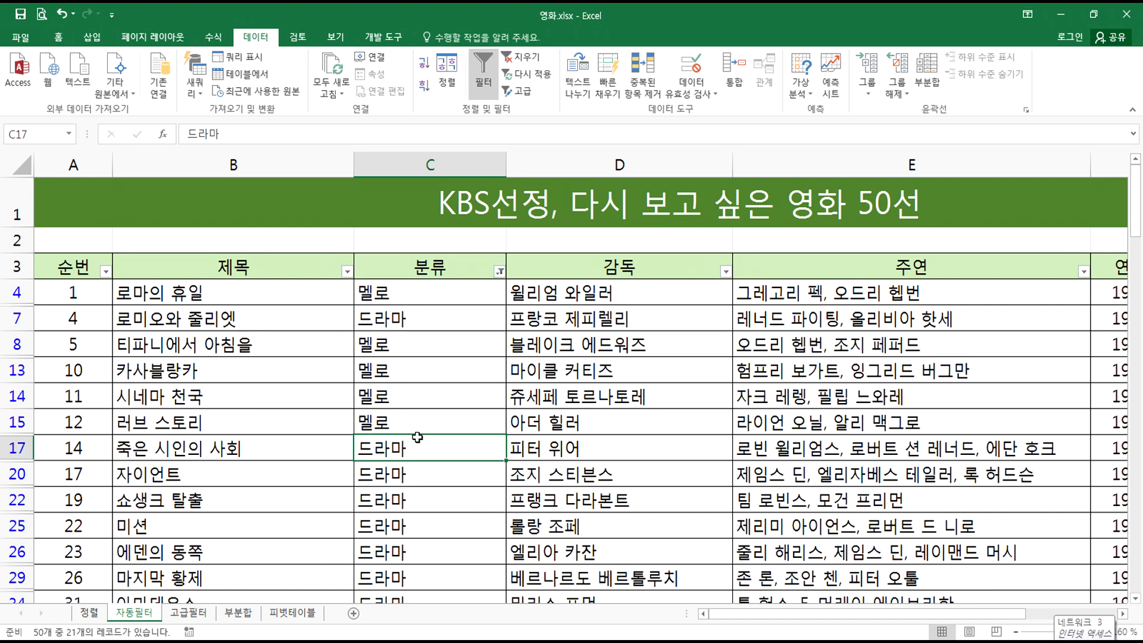
# - Review the filtered movie rows and compare them with the 분류 criteria range C82:C84
pyautogui.scroll(-2, 428, 444)
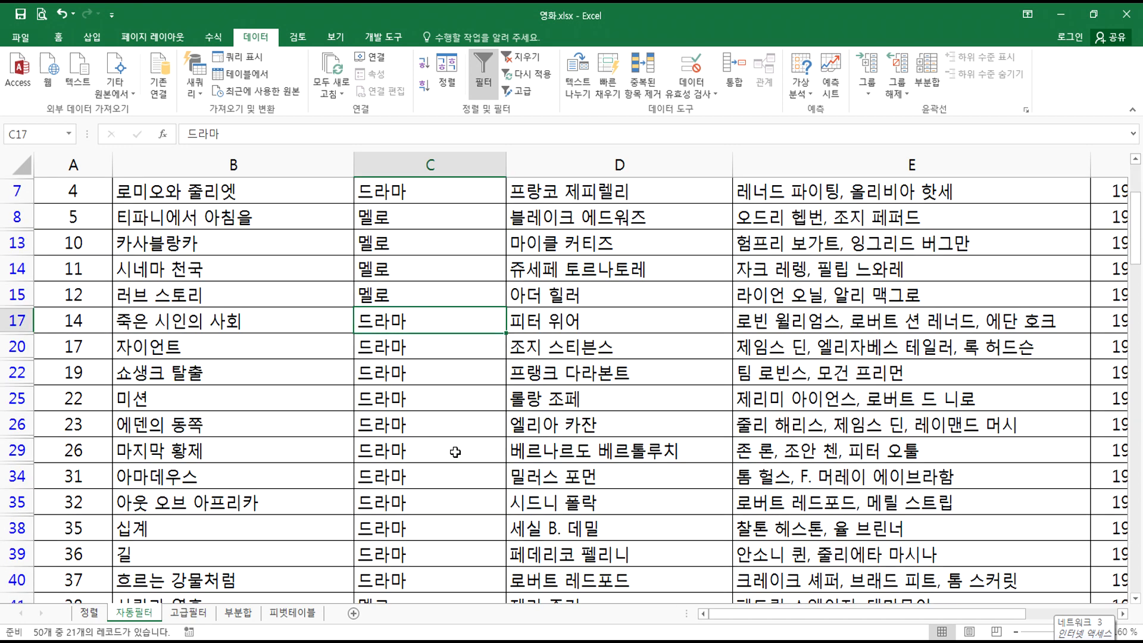
pyautogui.scroll(-2, 447, 452)
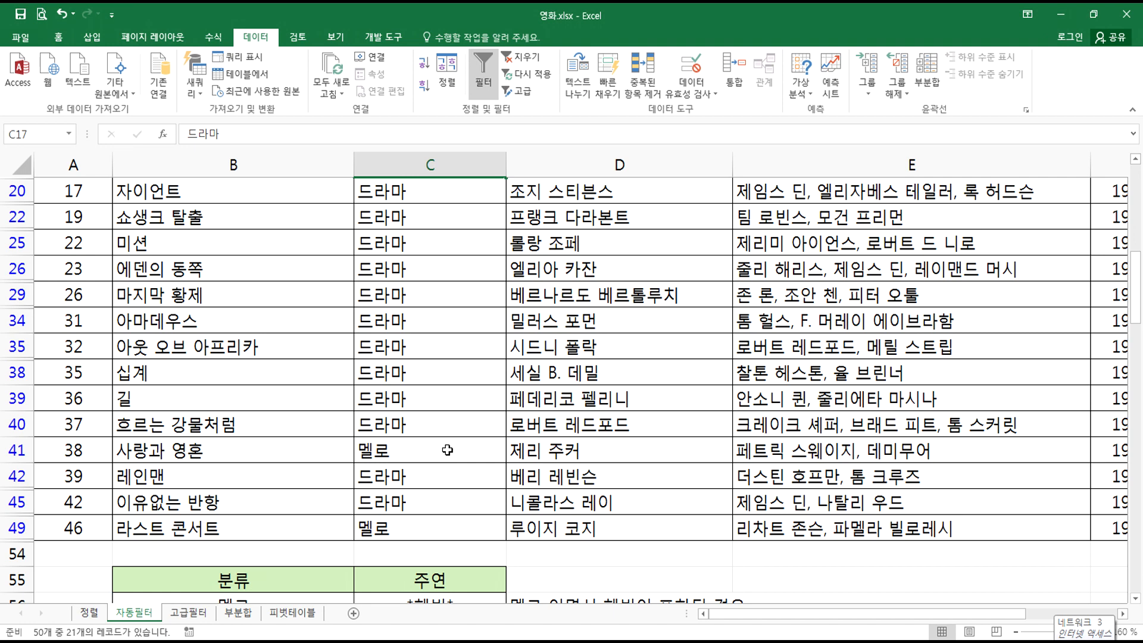
pyautogui.scroll(-13, 447, 450)
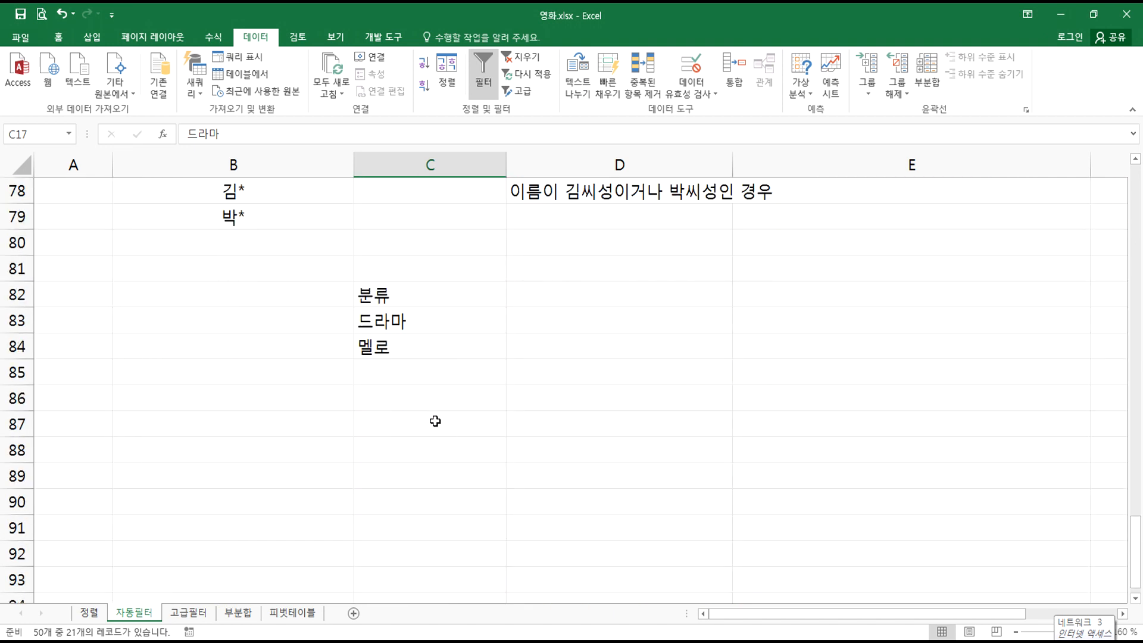
pyautogui.moveTo(381, 293); pyautogui.dragTo(381, 348)
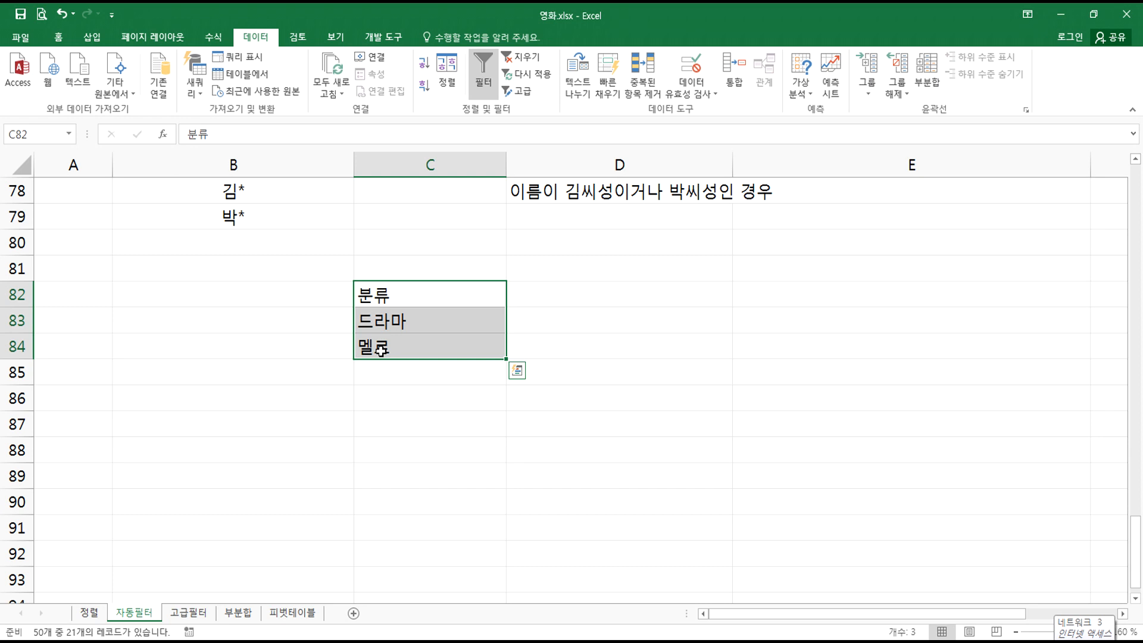
pyautogui.scroll(1, 381, 350)
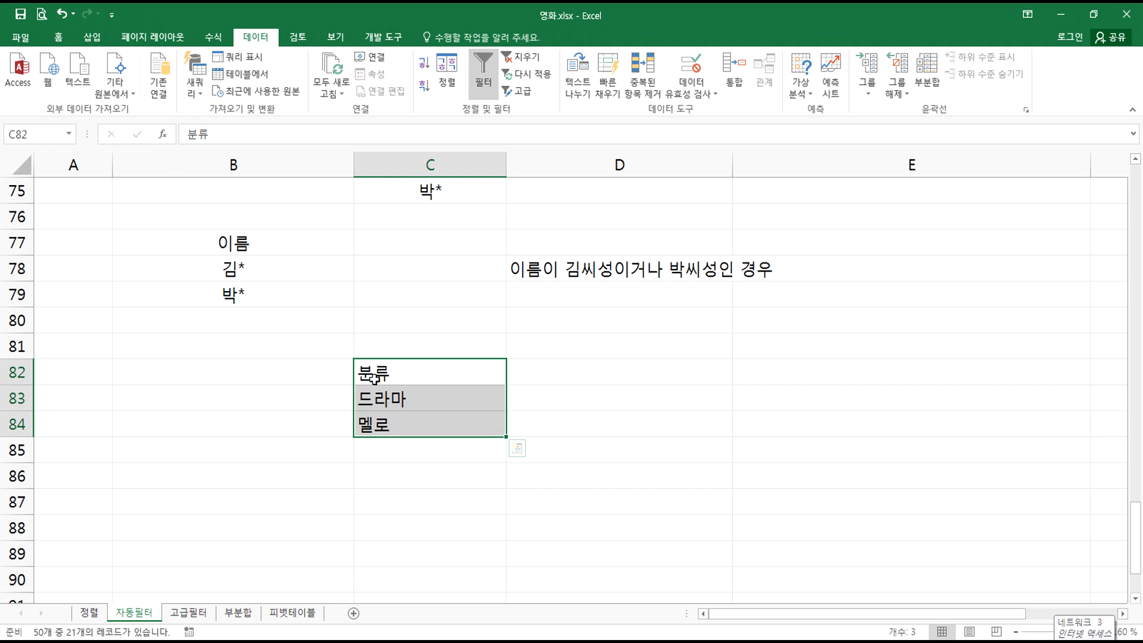
# - Switch to the Notepad notes and add (만능 문자) after the * ? symbols on the 와이드카드 line
pyautogui.scroll(7, 423, 391)
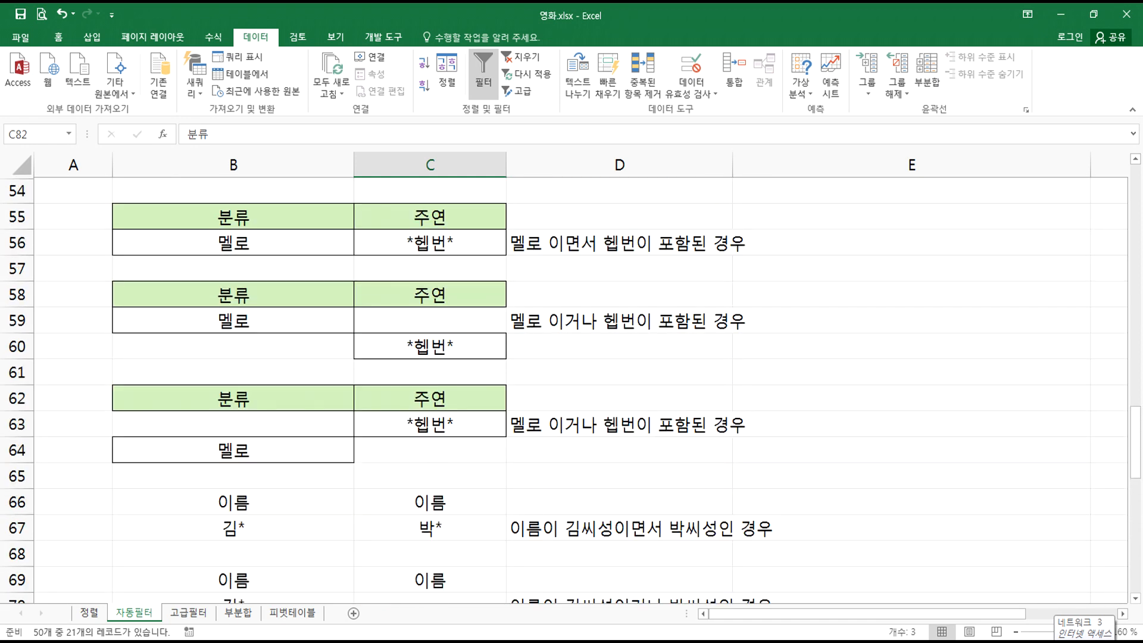
pyautogui.hotkey('alt', 'Tab')
pyautogui.click(517, 173)
pyautogui.write('(만')
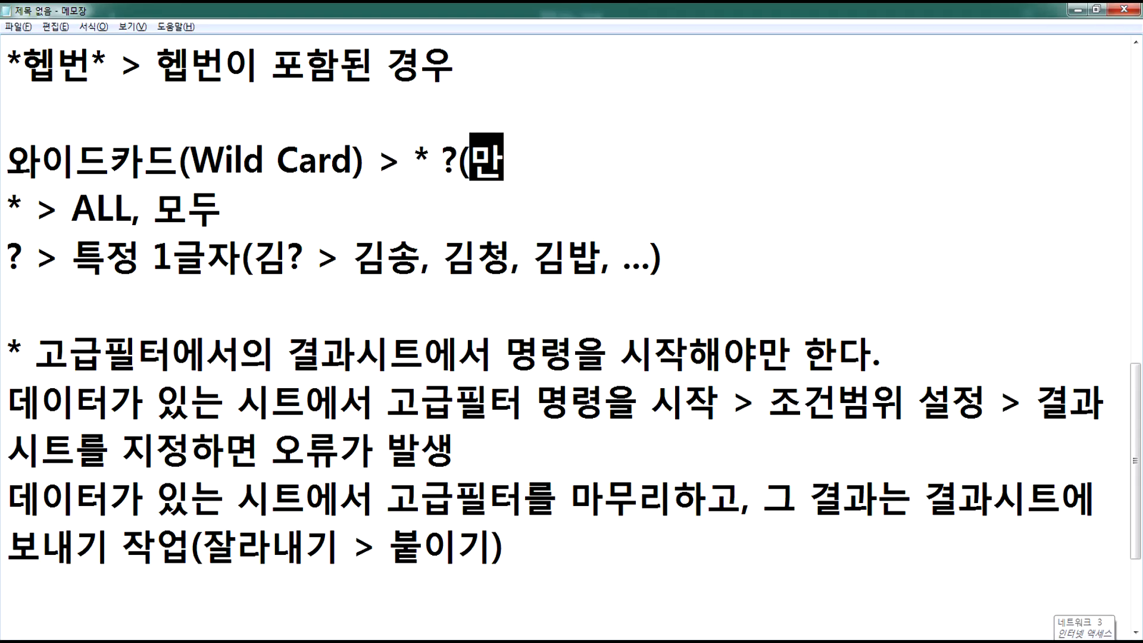
pyautogui.write('능 문자)')
# - Highlight the * and ? symbols in turn on their definition lines below the 와이드카드 heading
pyautogui.press('Left')
pyautogui.press('Left')
pyautogui.press('Left')
pyautogui.press('End')
pyautogui.press('Down')
pyautogui.press('Home')
pyautogui.hotkey('shift', 'Right')
pyautogui.hotkey('shift', 'Right')
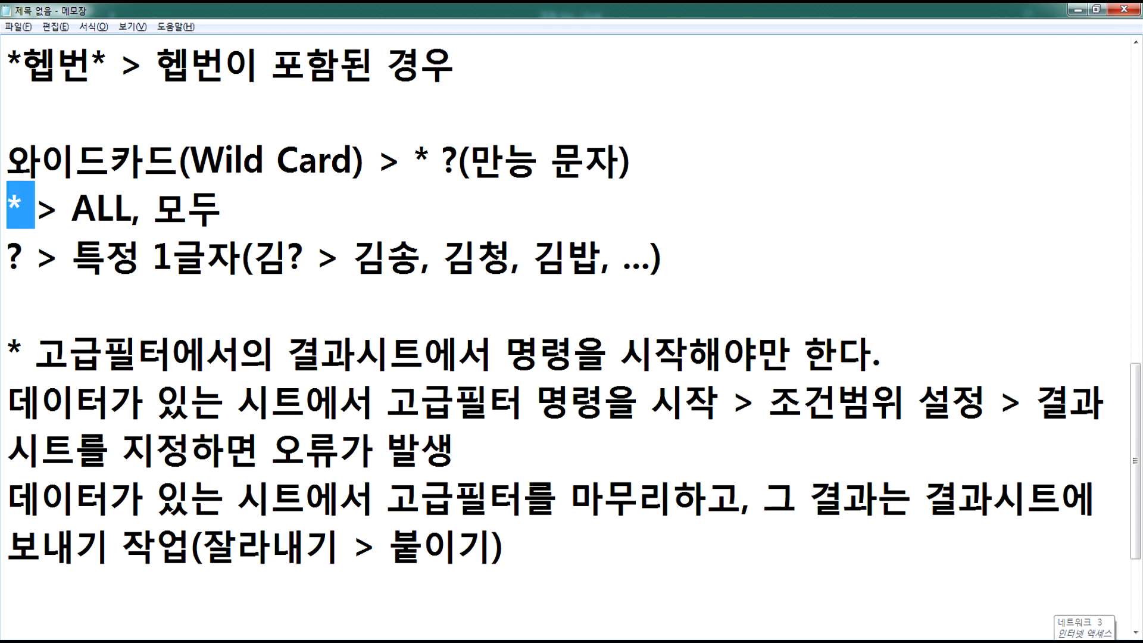
pyautogui.press('Down')
pyautogui.press('Left')
pyautogui.press('Left')
pyautogui.hotkey('shift', 'Right')
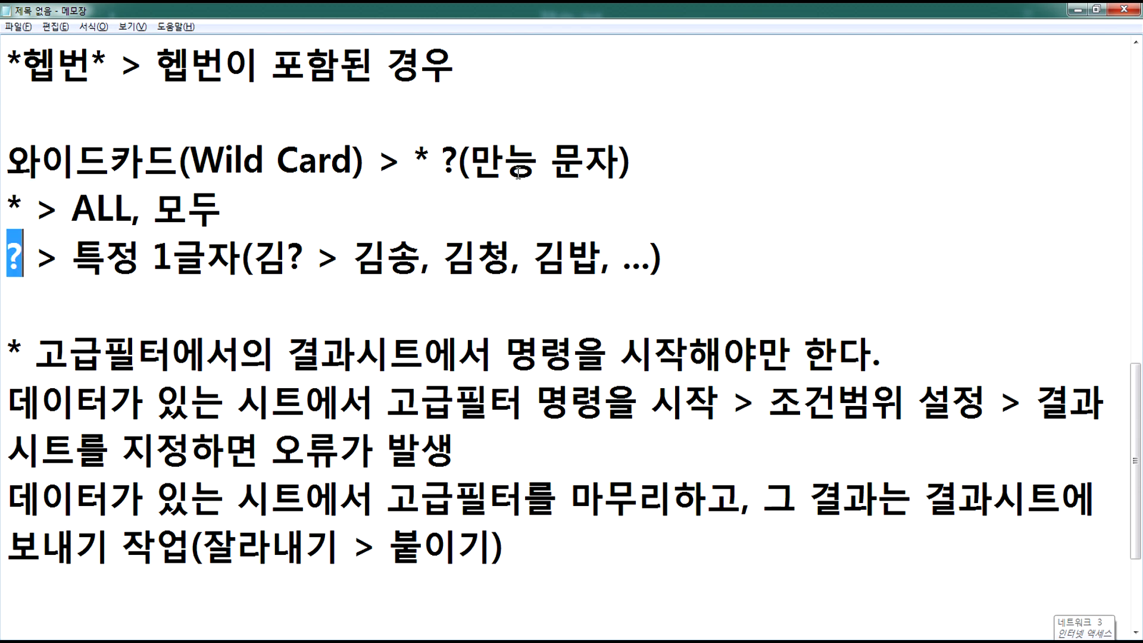
# - Highlight the text and asterisk parts of the 헵번 wildcard examples under the advanced filter note
pyautogui.scroll(2, 387, 177)
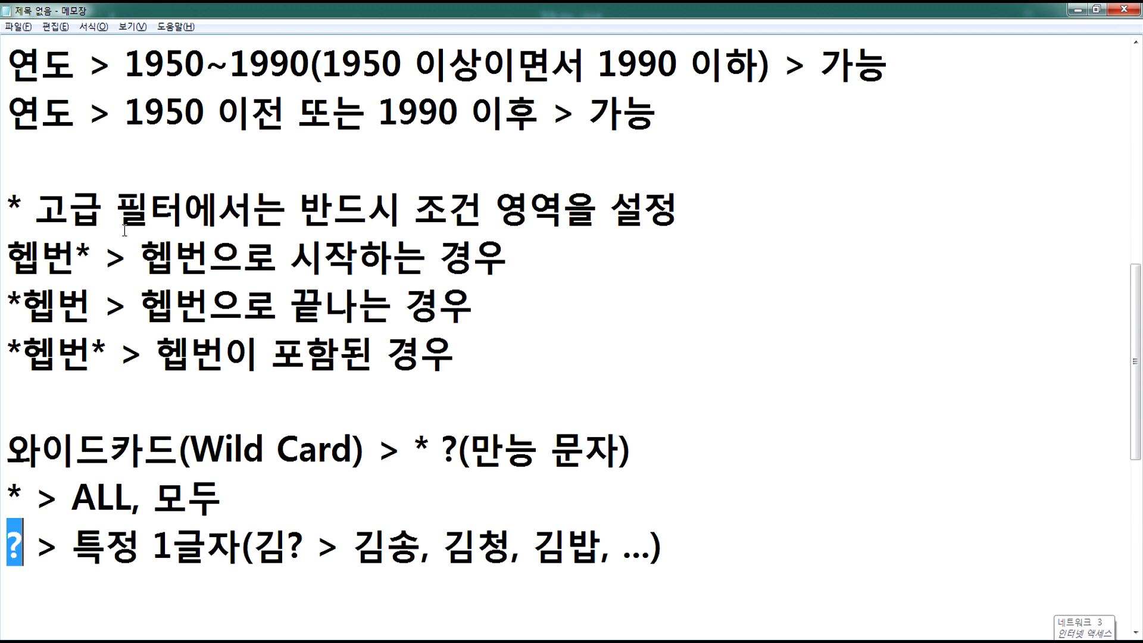
pyautogui.moveTo(24, 355); pyautogui.dragTo(91, 356)
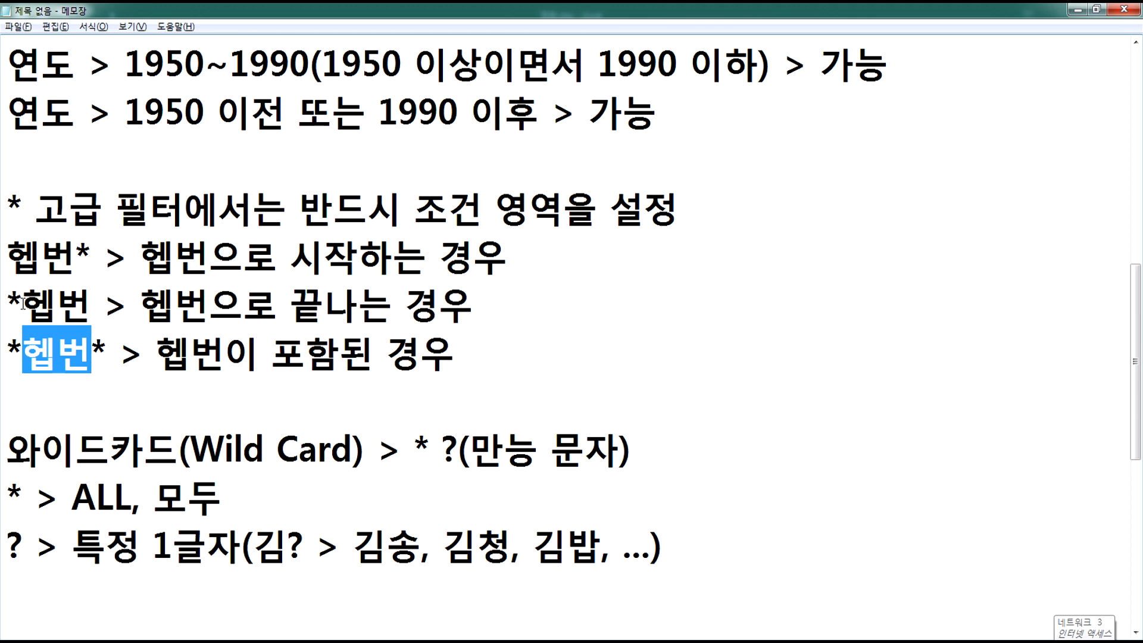
pyautogui.moveTo(23, 304); pyautogui.dragTo(3, 304)
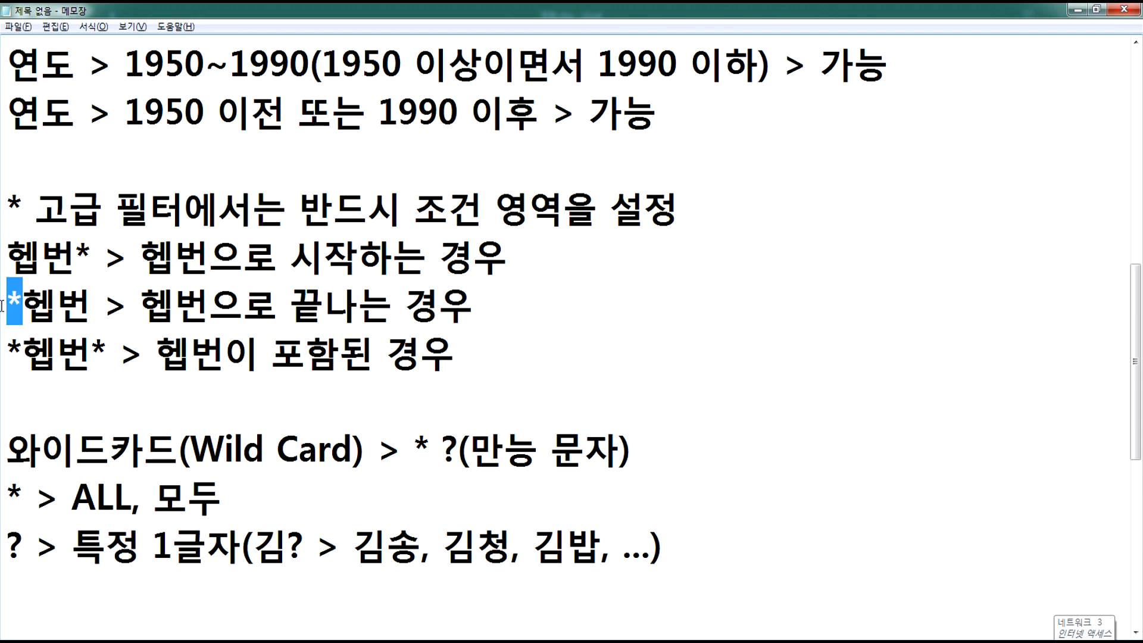
pyautogui.moveTo(22, 304); pyautogui.dragTo(104, 304)
pyautogui.moveTo(71, 249); pyautogui.dragTo(2, 257)
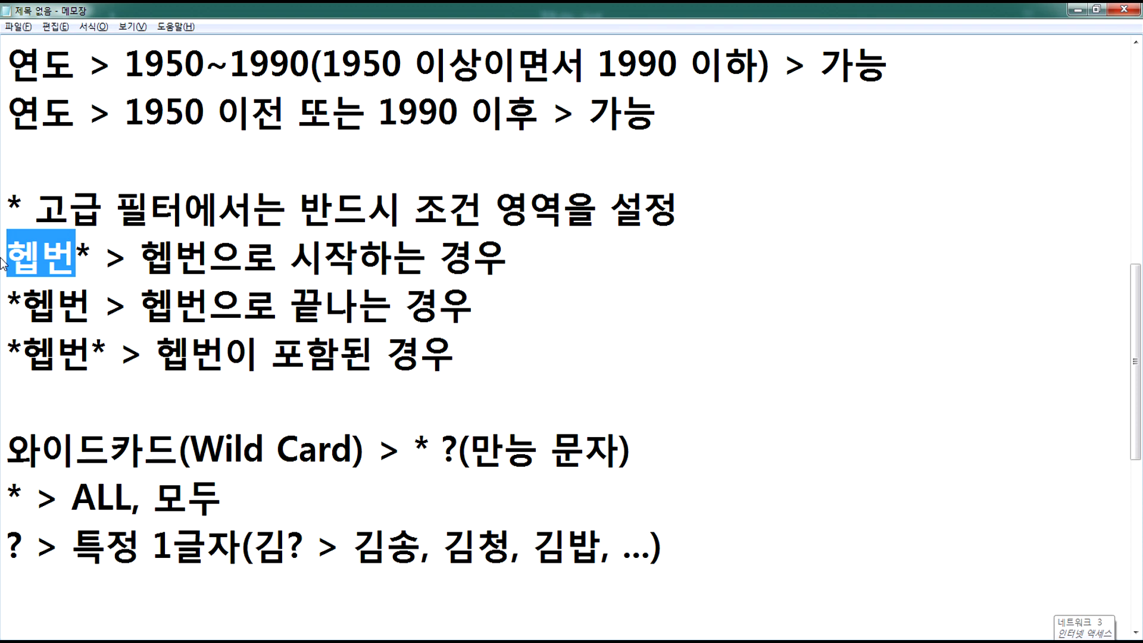
pyautogui.click(116, 207)
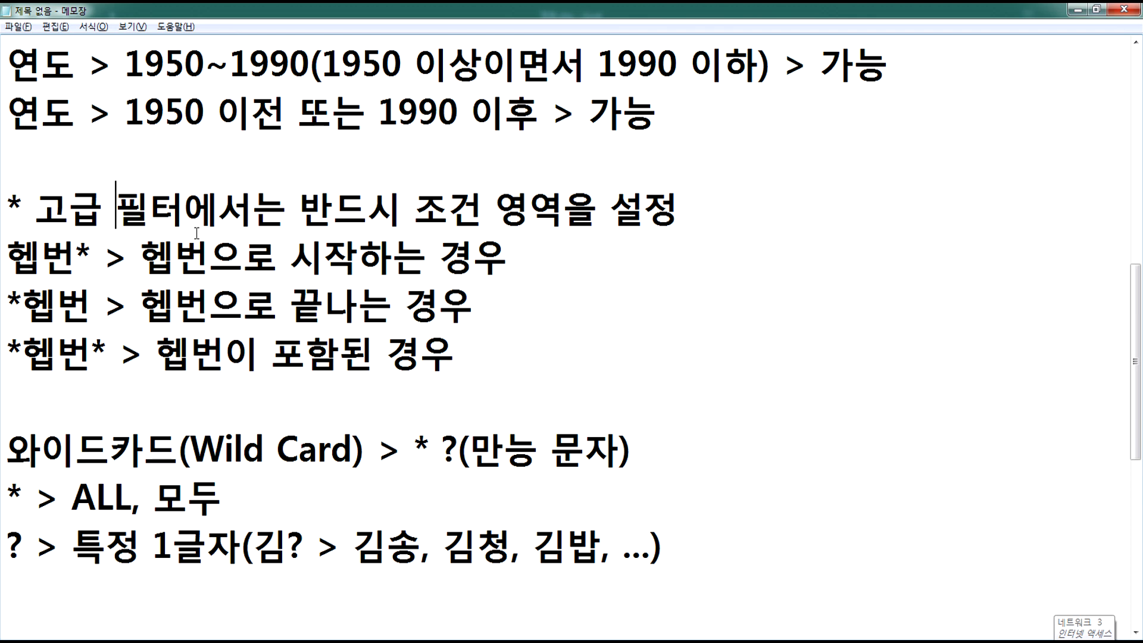
# - Switch to the Command Prompt, list the Program Files (x86) entries with dir w*, mark the command and results, and close the window
pyautogui.hotkey('alt', 'Tab')
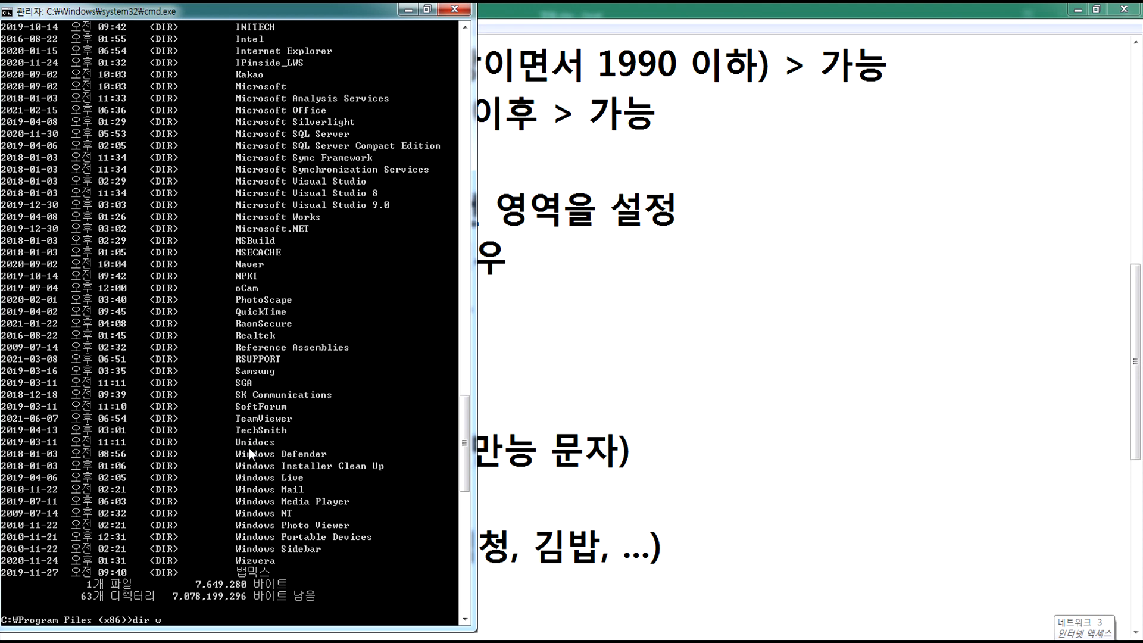
pyautogui.press('Return')
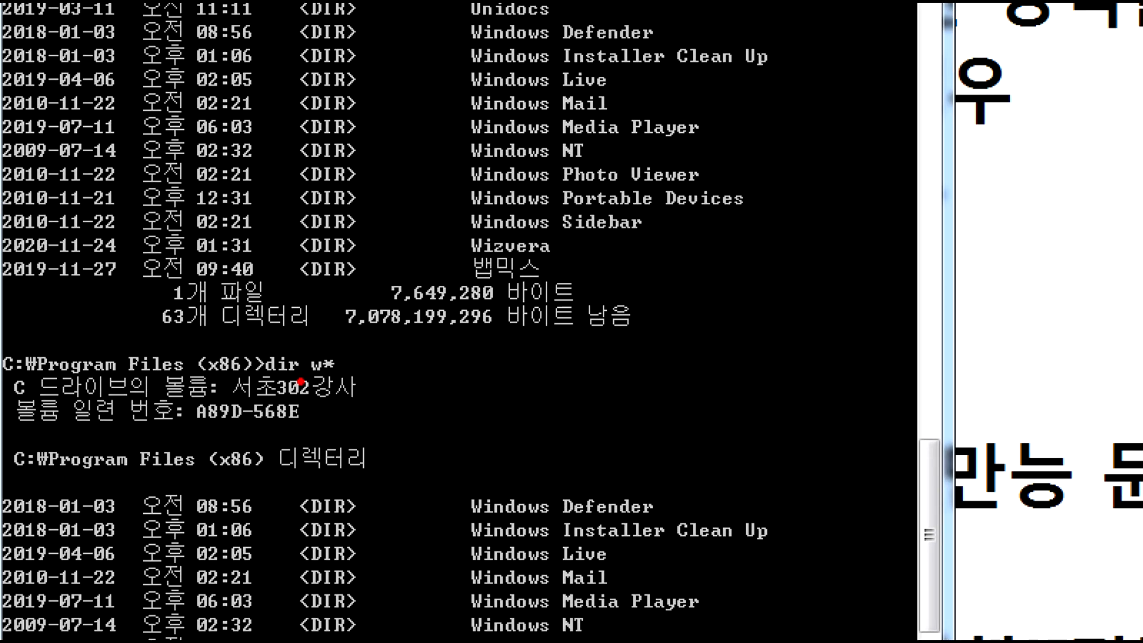
pyautogui.moveTo(316, 390)
pyautogui.mouseDown()
pyautogui.moveTo(310, 329)
pyautogui.moveTo(337, 384)
pyautogui.moveTo(316, 387)
pyautogui.mouseUp()
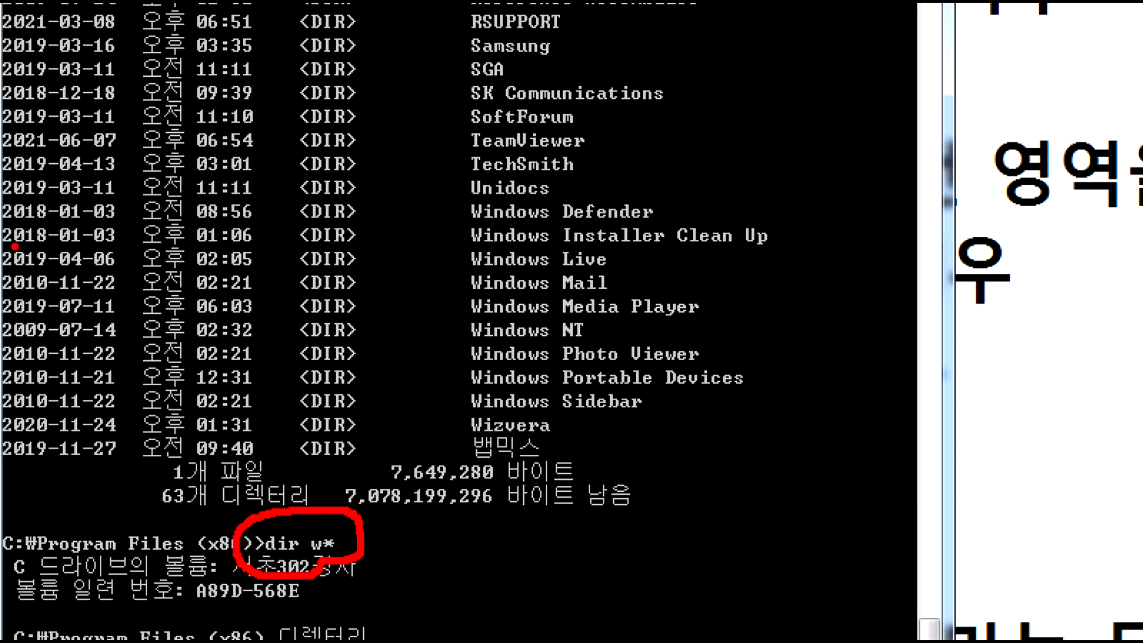
pyautogui.moveTo(438, 199)
pyautogui.mouseDown()
pyautogui.moveTo(593, 179)
pyautogui.moveTo(632, 3)
pyautogui.mouseUp()
pyautogui.moveTo(527, 112)
pyautogui.mouseDown()
pyautogui.moveTo(443, 142)
pyautogui.moveTo(503, 167)
pyautogui.mouseUp()
pyautogui.moveTo(582, 202)
pyautogui.mouseDown()
pyautogui.moveTo(501, 194)
pyautogui.moveTo(438, 249)
pyautogui.moveTo(472, 417)
pyautogui.moveTo(600, 441)
pyautogui.moveTo(698, 262)
pyautogui.moveTo(551, 191)
pyautogui.mouseUp()
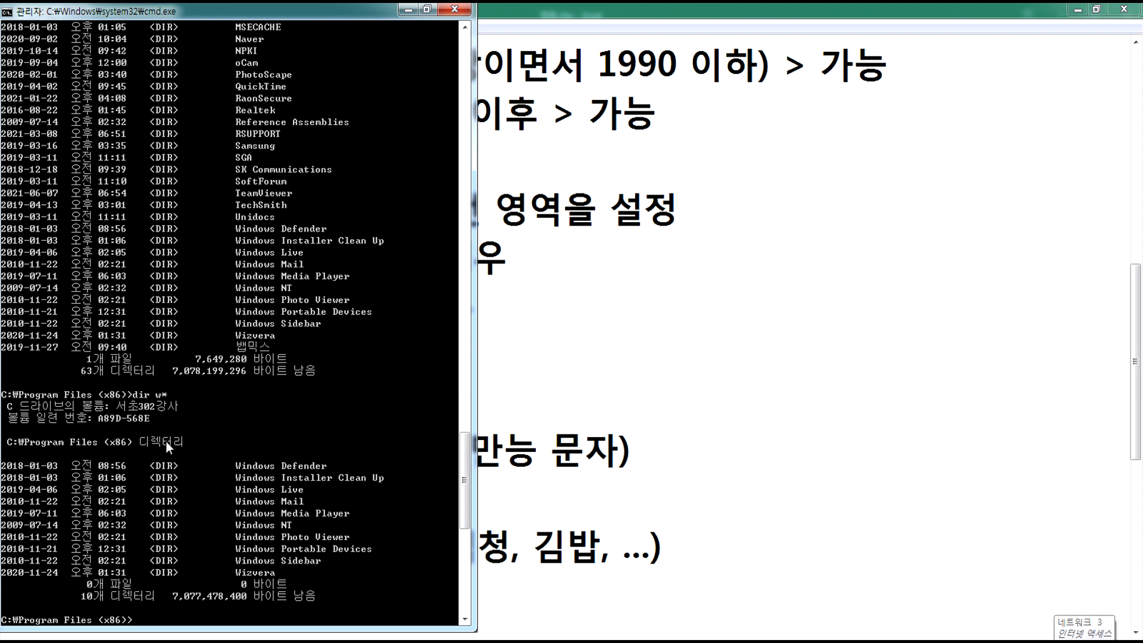
pyautogui.click(455, 9)
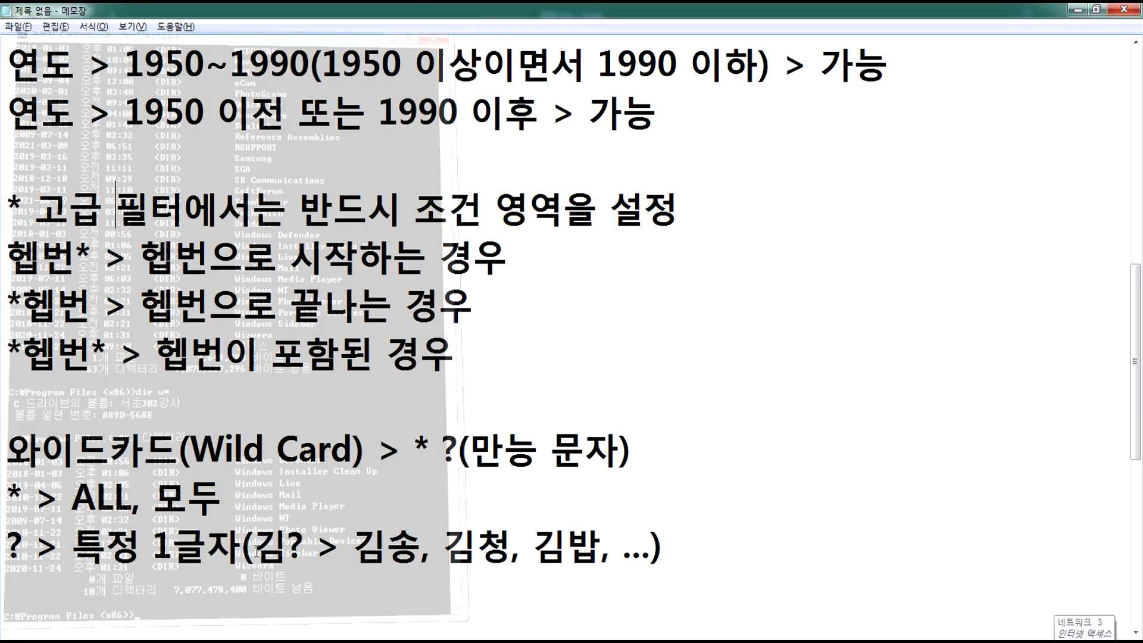
# - Browse in File Explorer to the instructor's folder on the 강사자료실 (D:) drive, and put the window away
pyautogui.click(364, 641)
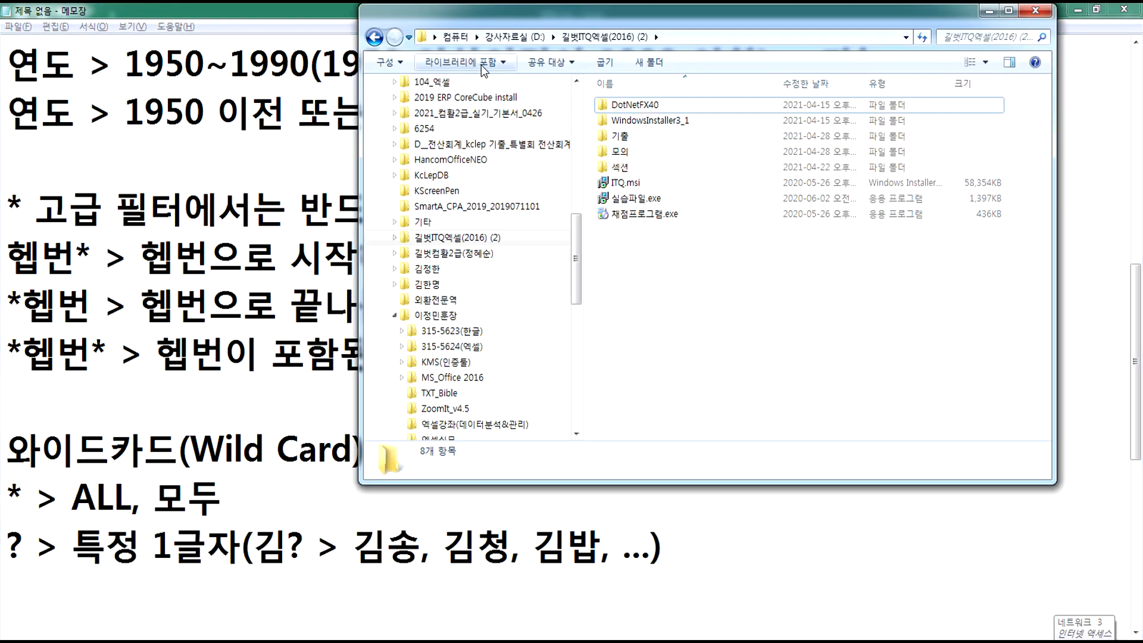
pyautogui.moveTo(577, 258); pyautogui.dragTo(550, 136)
pyautogui.click(412, 175)
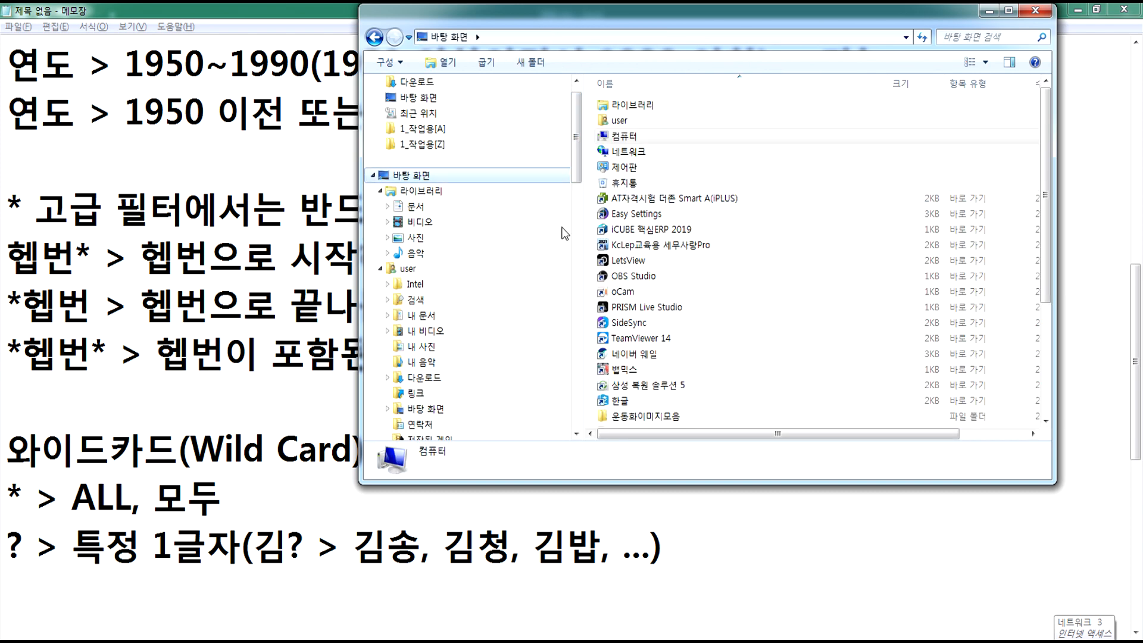
pyautogui.click(407, 269)
pyautogui.scroll(-3, 567, 252)
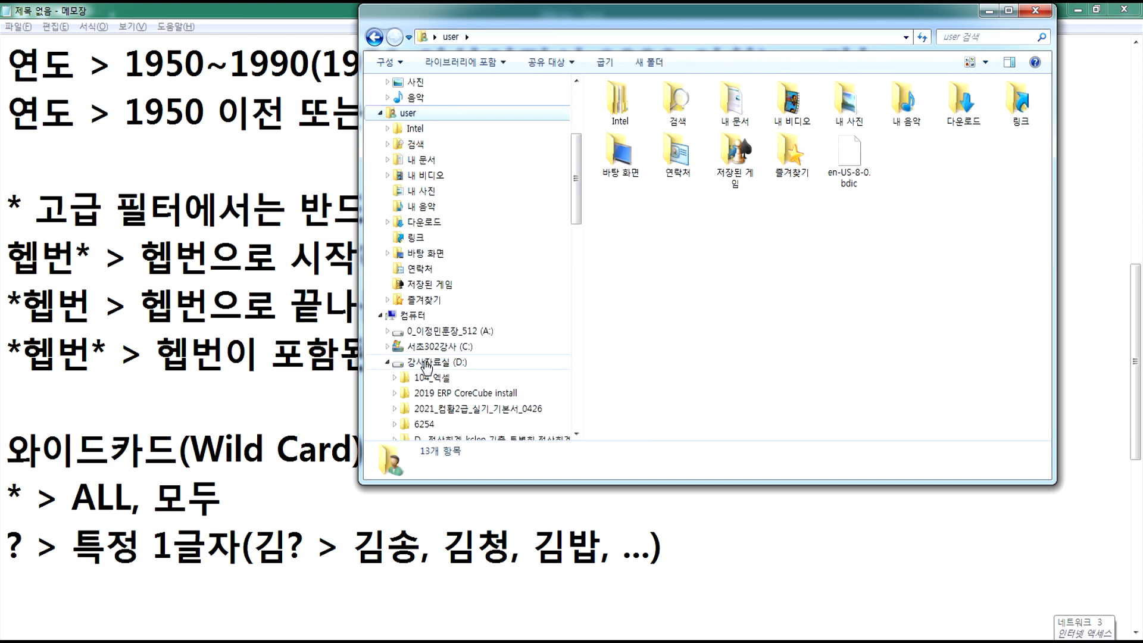
pyautogui.click(407, 321)
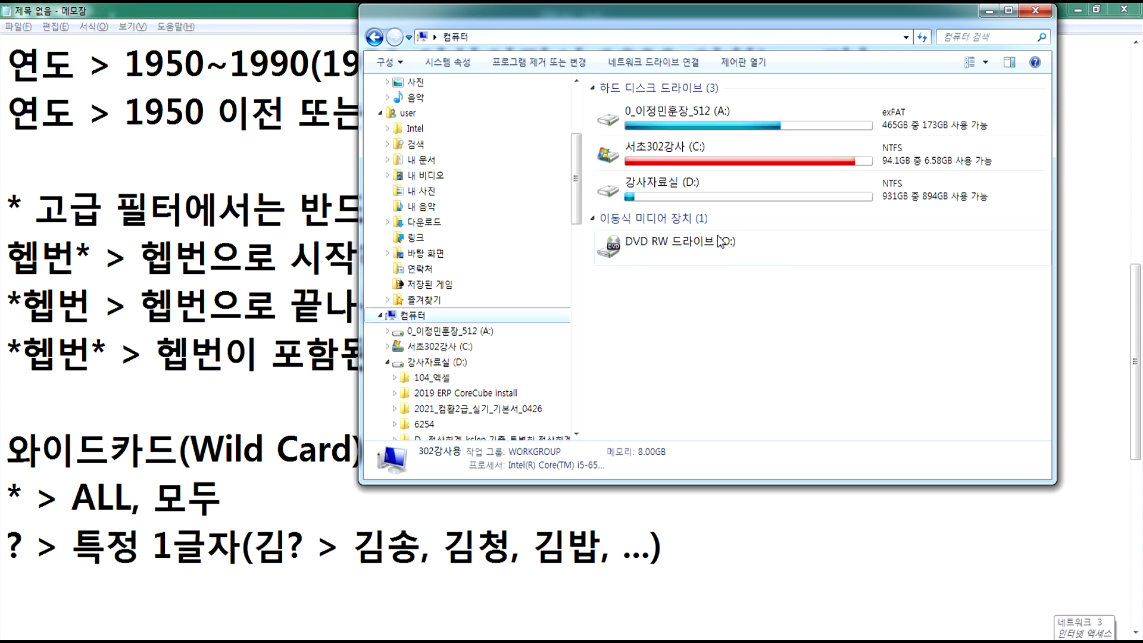
pyautogui.doubleClick(646, 182)
pyautogui.doubleClick(674, 330)
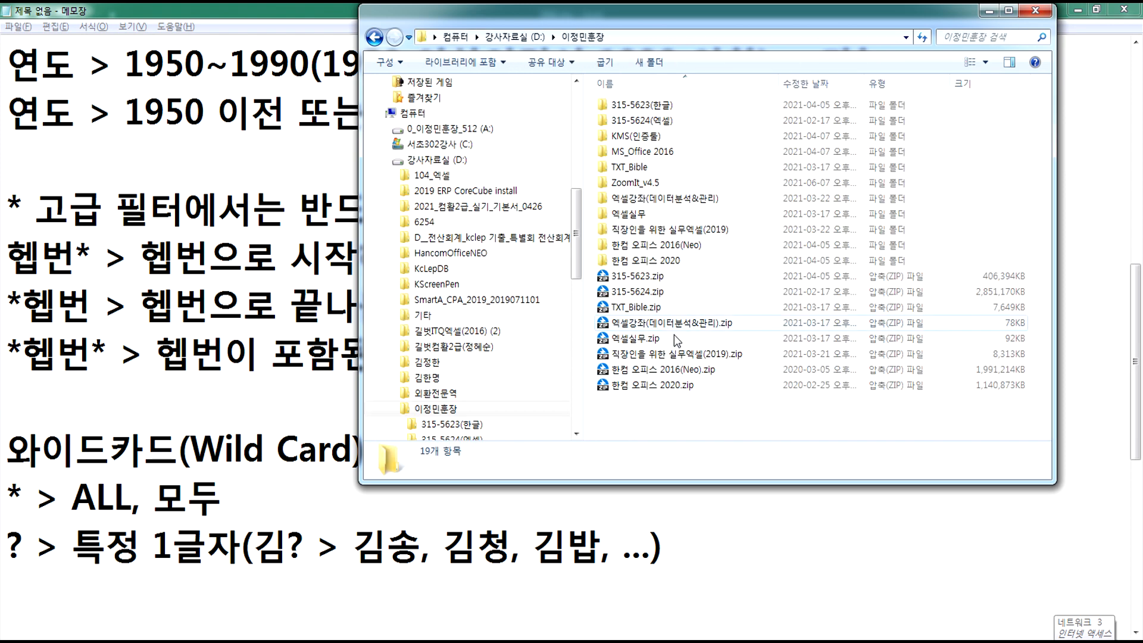
pyautogui.click(1008, 10)
pyautogui.click(1076, 11)
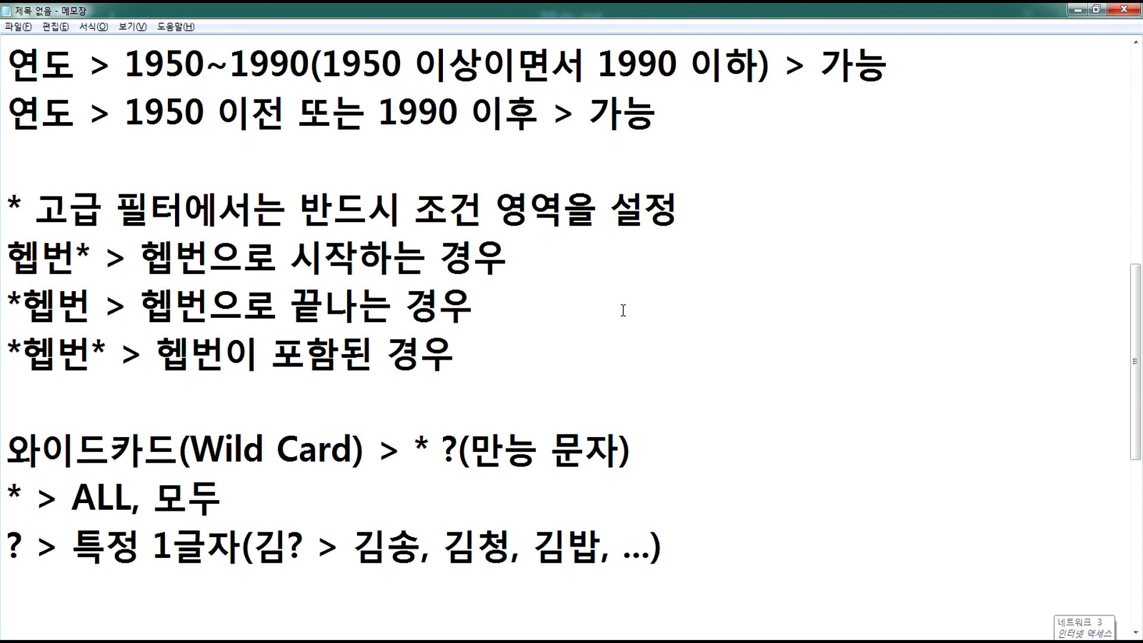
# - Return to the Excel workbook and try starting Advanced Filter from cell B15 on the 고급필터 sheet
pyautogui.scroll(-4, 523, 369)
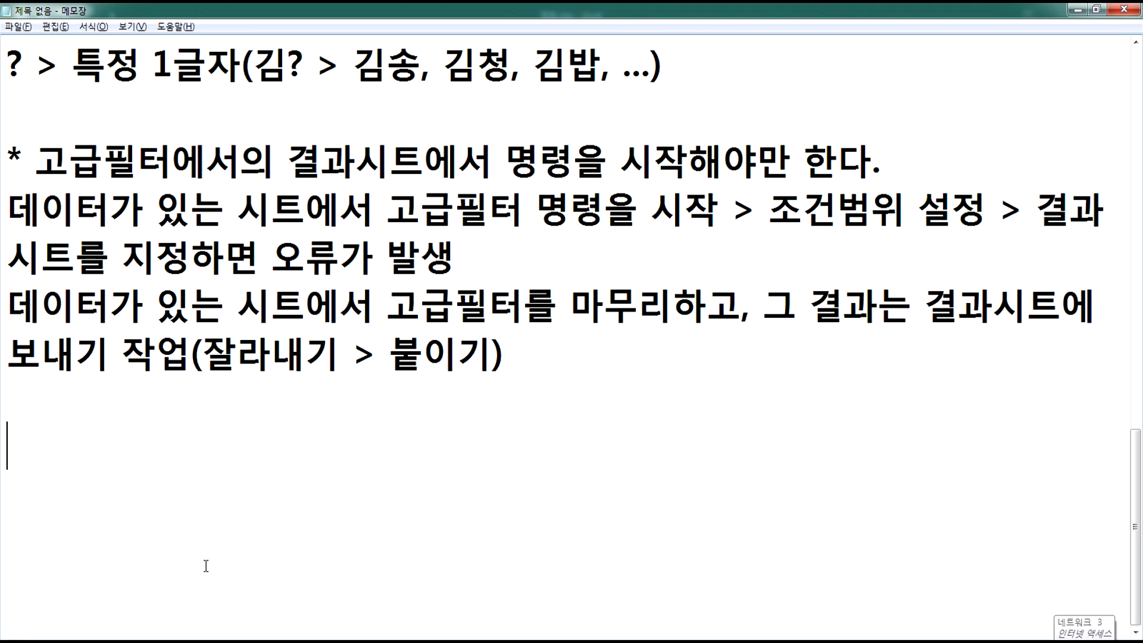
pyautogui.click(1077, 9)
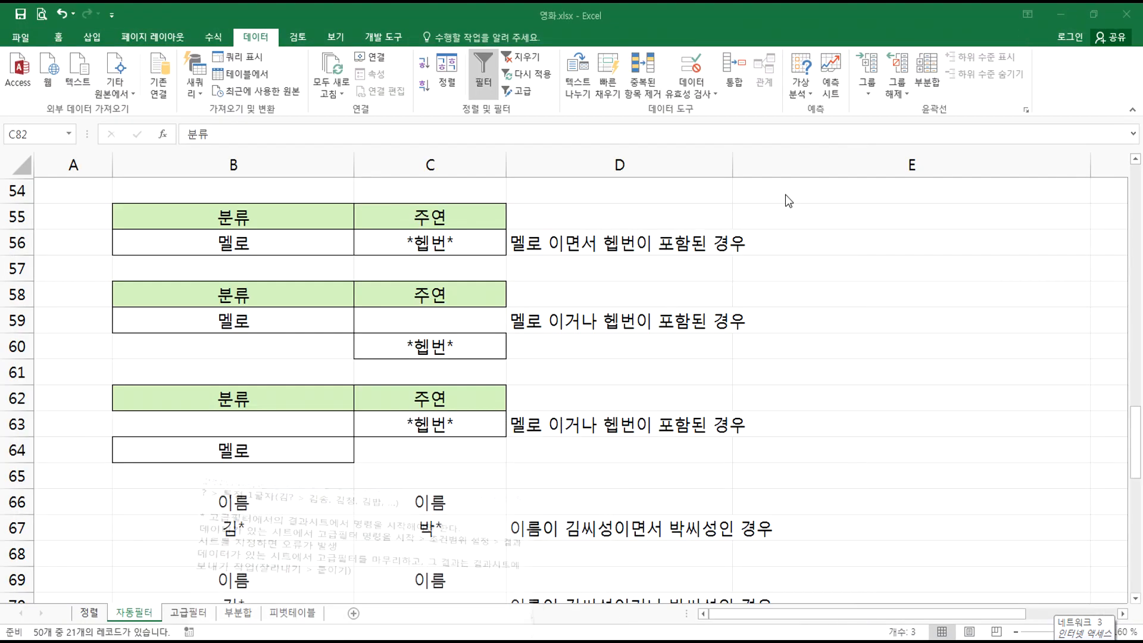
pyautogui.scroll(-4, 350, 485)
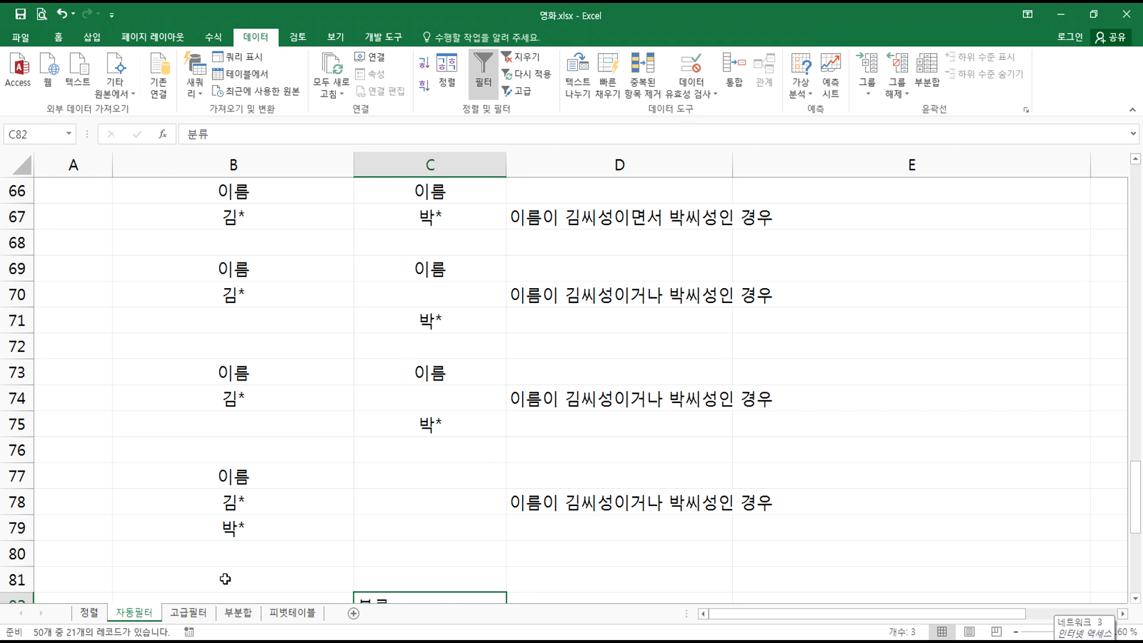
pyautogui.click(197, 617)
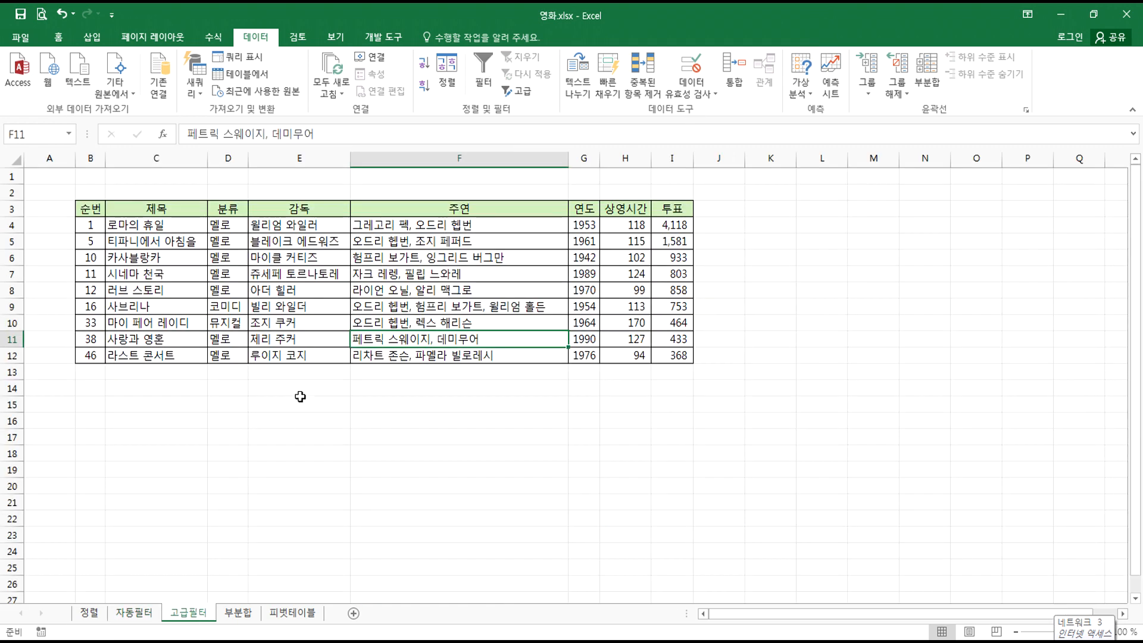
pyautogui.click(90, 403)
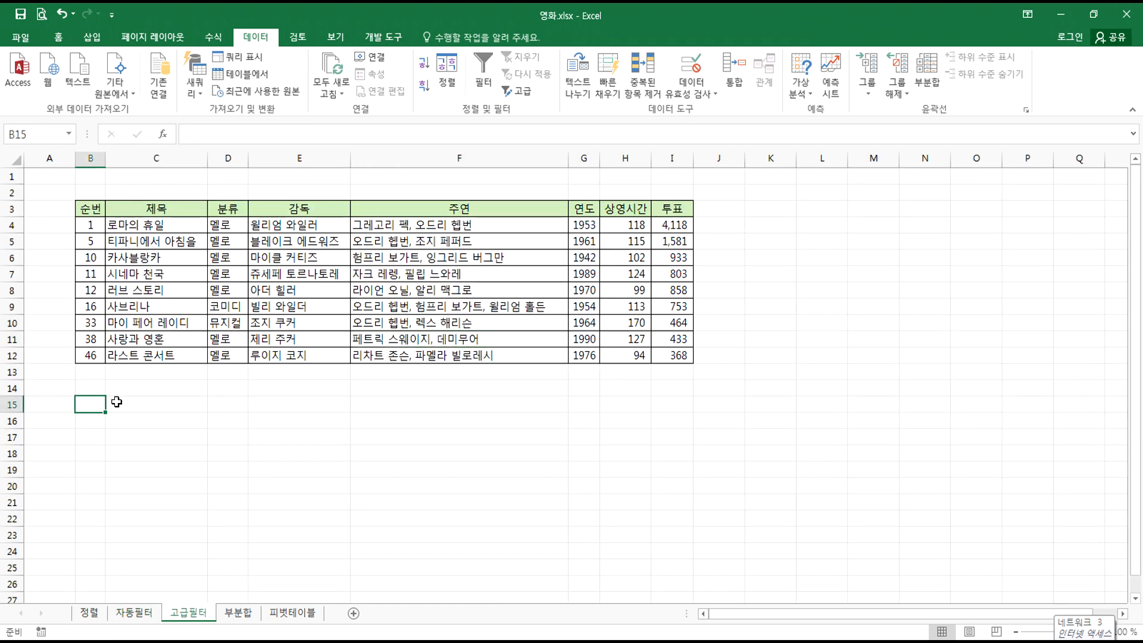
pyautogui.click(513, 92)
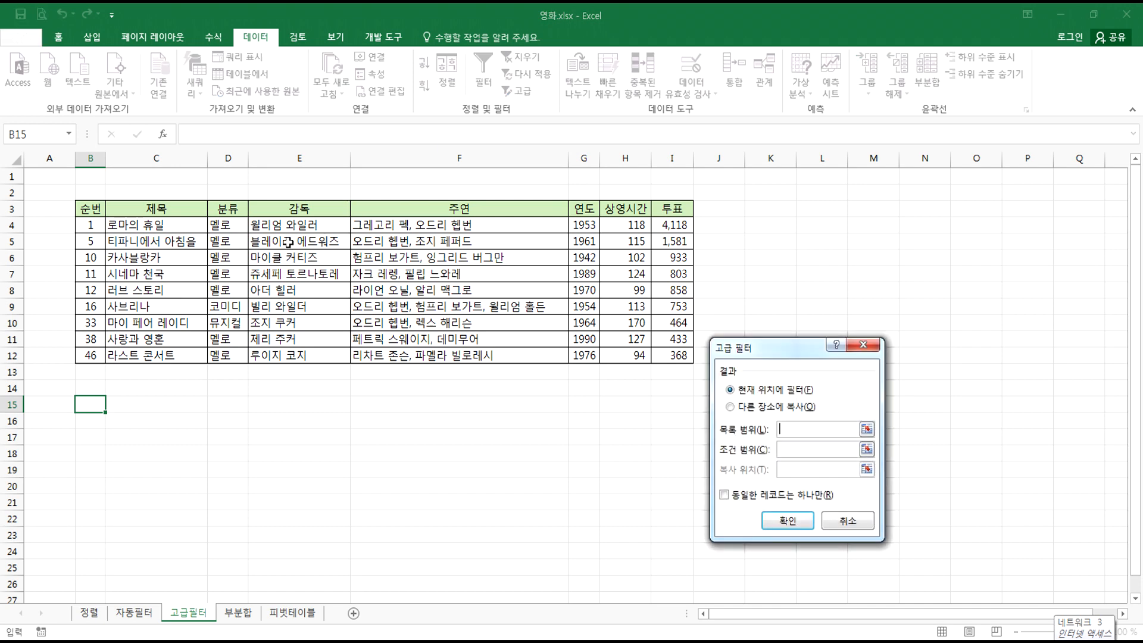
pyautogui.press('Escape')
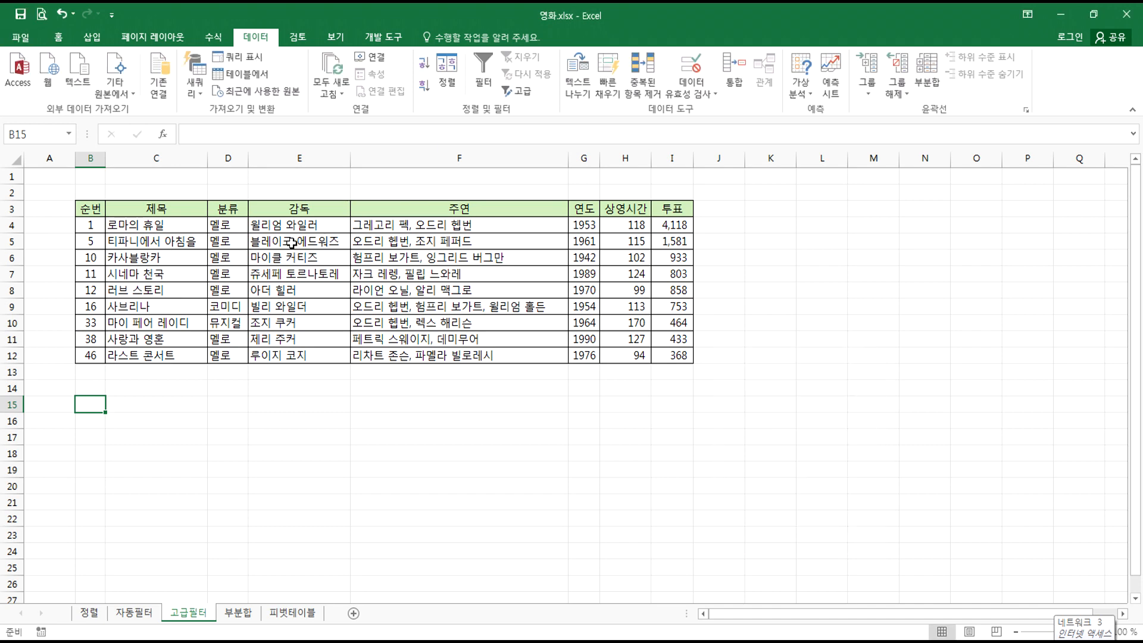
# - Compare the movie rows and criteria ranges on the 자동필터 sheet with the results on the 고급필터 sheet
pyautogui.click(142, 617)
pyautogui.scroll(13, 247, 418)
pyautogui.moveTo(149, 243); pyautogui.dragTo(417, 321)
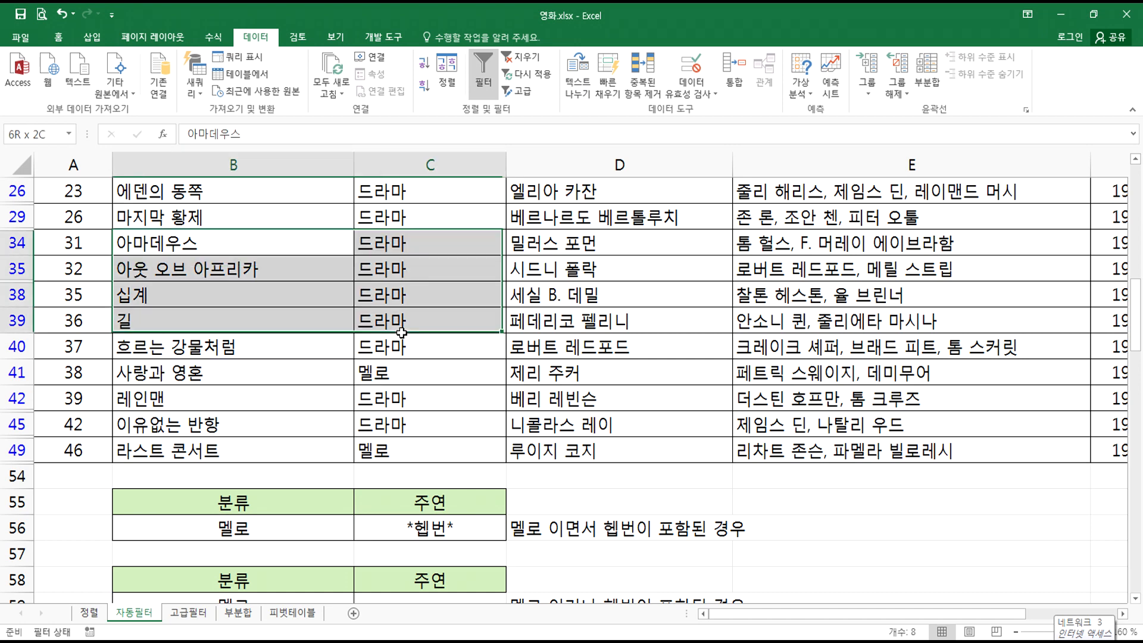
pyautogui.click(192, 613)
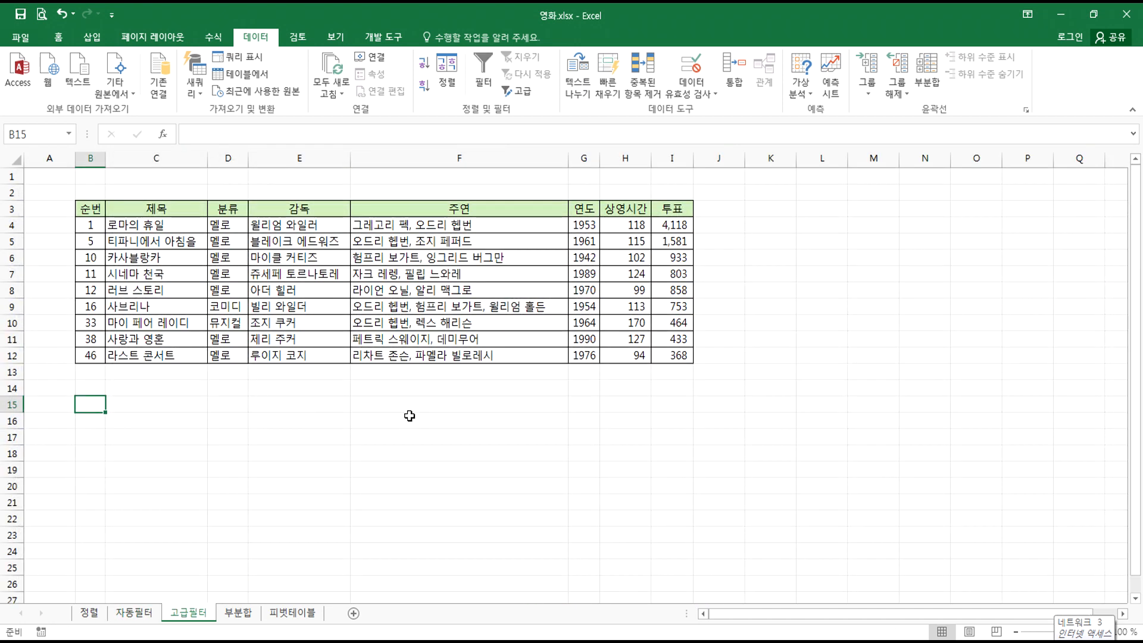
pyautogui.click(132, 613)
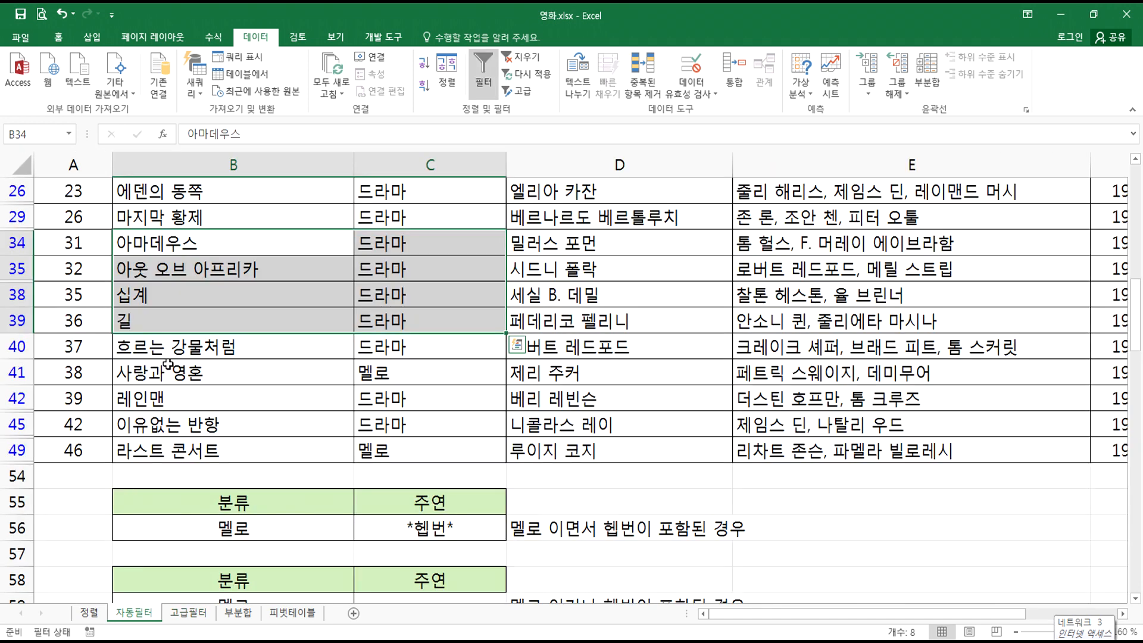
pyautogui.scroll(-13, 172, 381)
pyautogui.scroll(9, 186, 381)
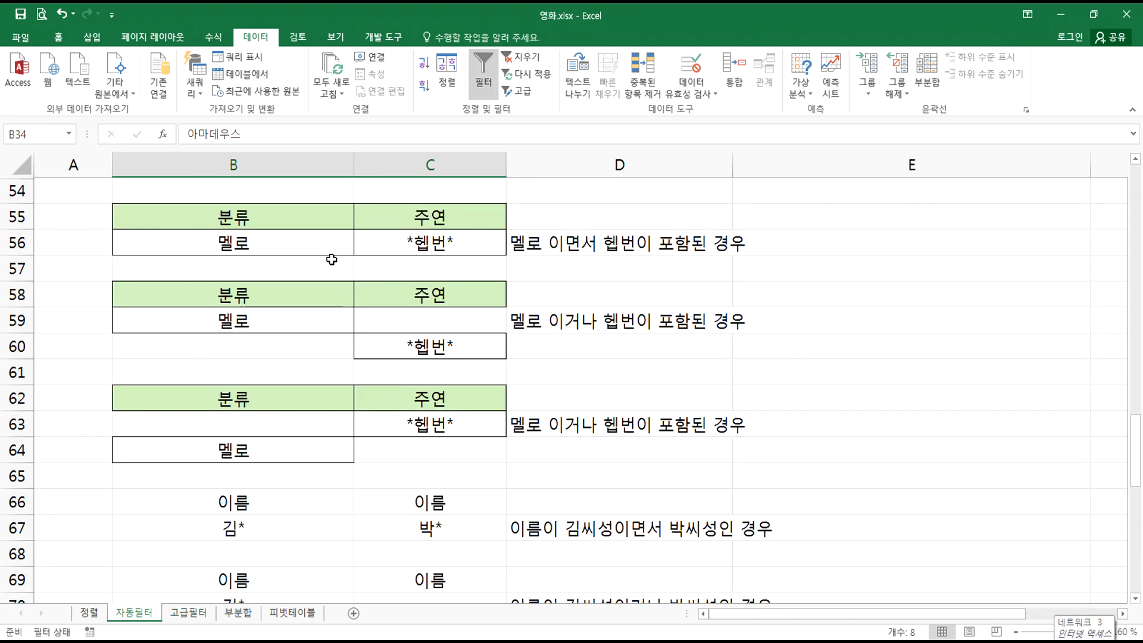
# - Turn off the AutoFilter on the 자동필터 sheet and return to the 고급필터 sheet
pyautogui.click(488, 89)
pyautogui.scroll(-5, 278, 396)
pyautogui.scroll(-12, 276, 402)
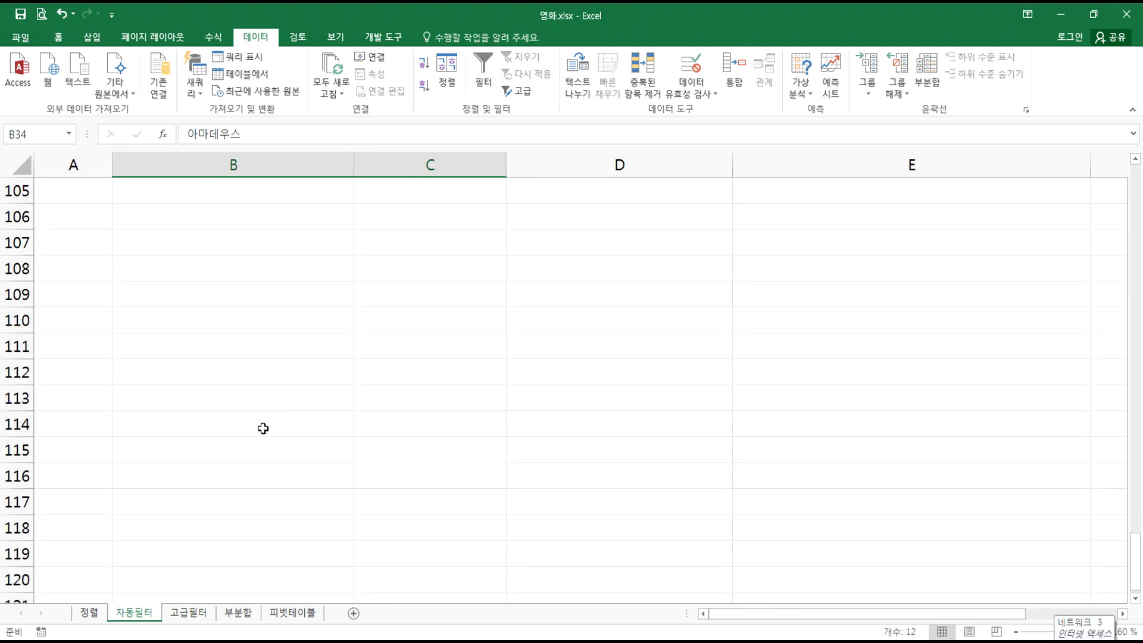
pyautogui.click(178, 443)
pyautogui.click(188, 613)
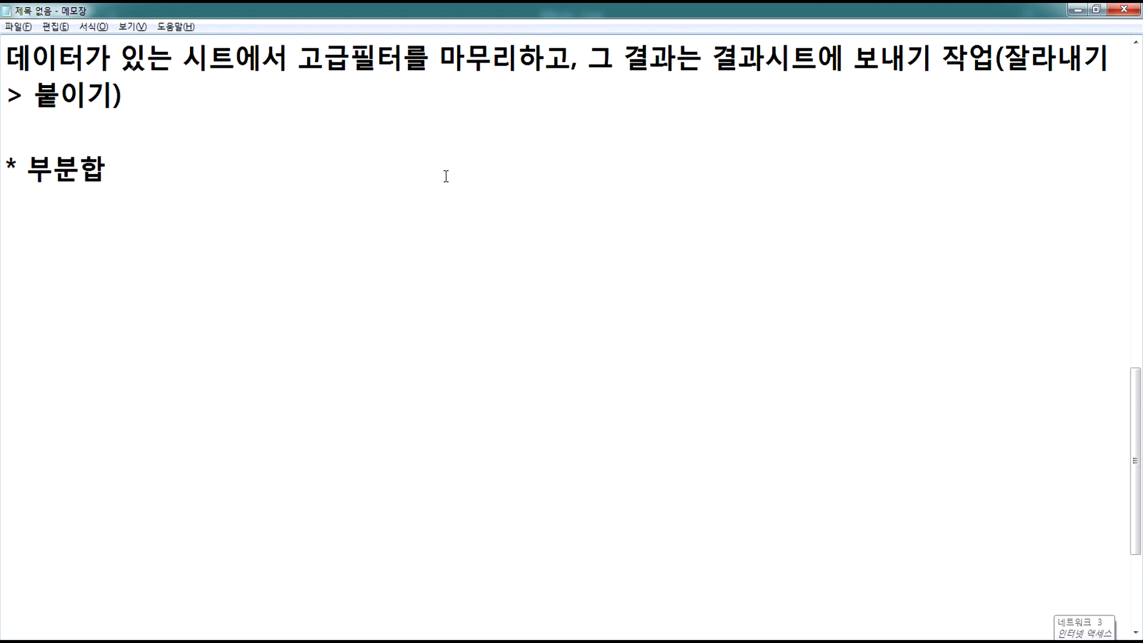
# - Switch to the Notepad notes and complete the * 부분합 line with the definition > 부분적인 합계
pyautogui.write('> 부분저')
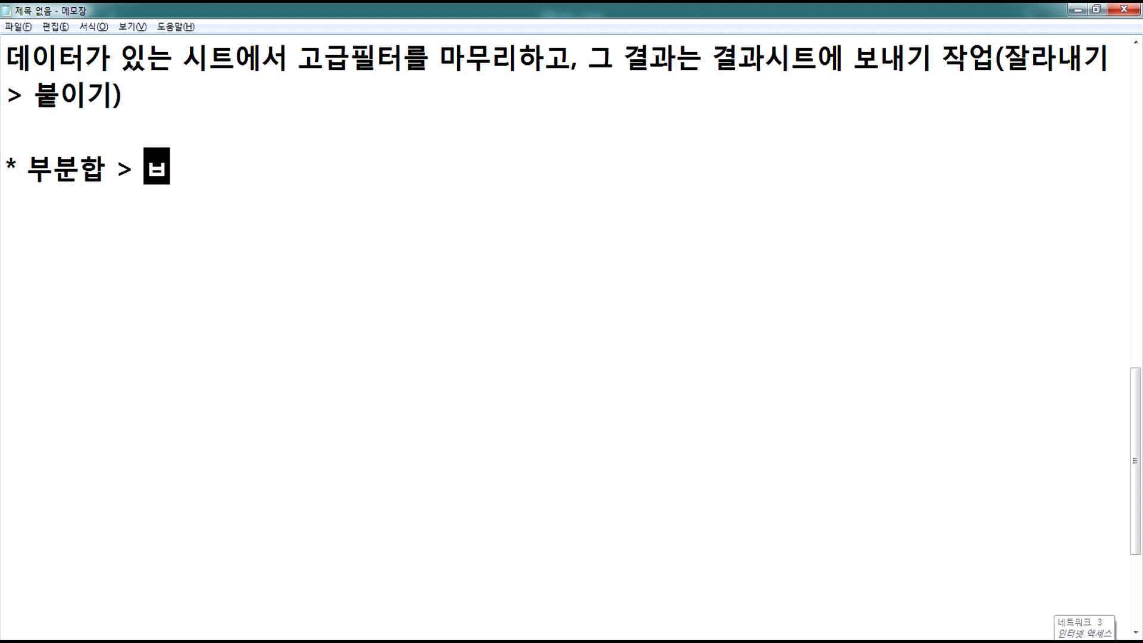
pyautogui.write('적인 합계')
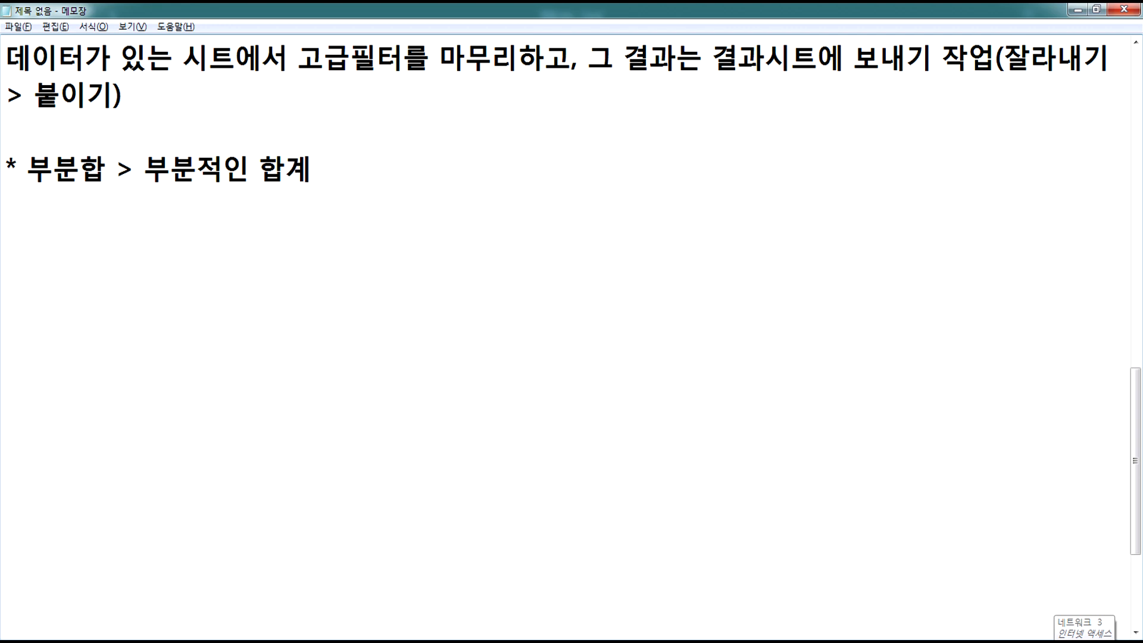
# - Extend the * 부분합 definition line with (X), 그룹별 계산 (O) after 부분적인 합계
pyautogui.write(' (X), 그')
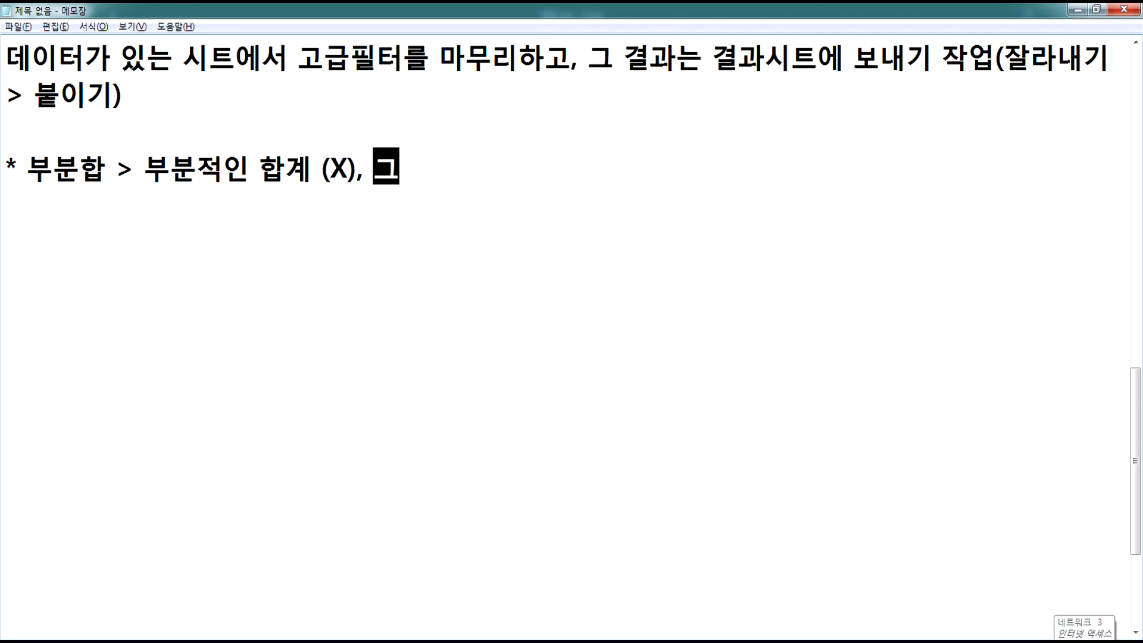
pyautogui.write('구룹별 ')
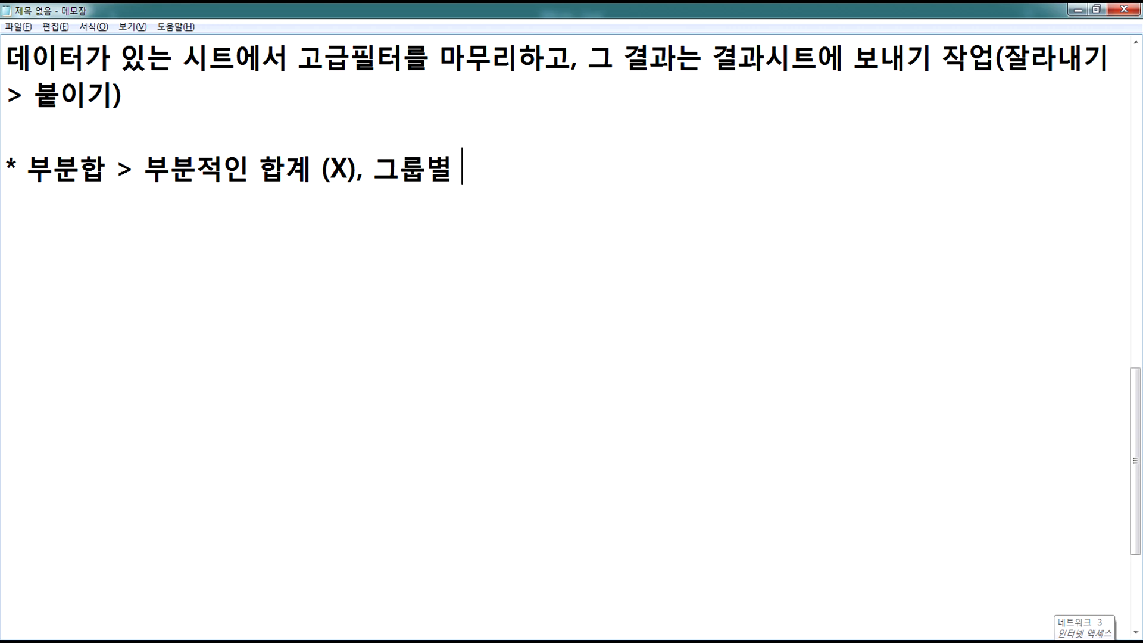
pyautogui.write('게사')
pyautogui.press('BackSpace')
pyautogui.press('BackSpace')
pyautogui.press('BackSpace')
pyautogui.write('겟')
pyautogui.write('산 ')
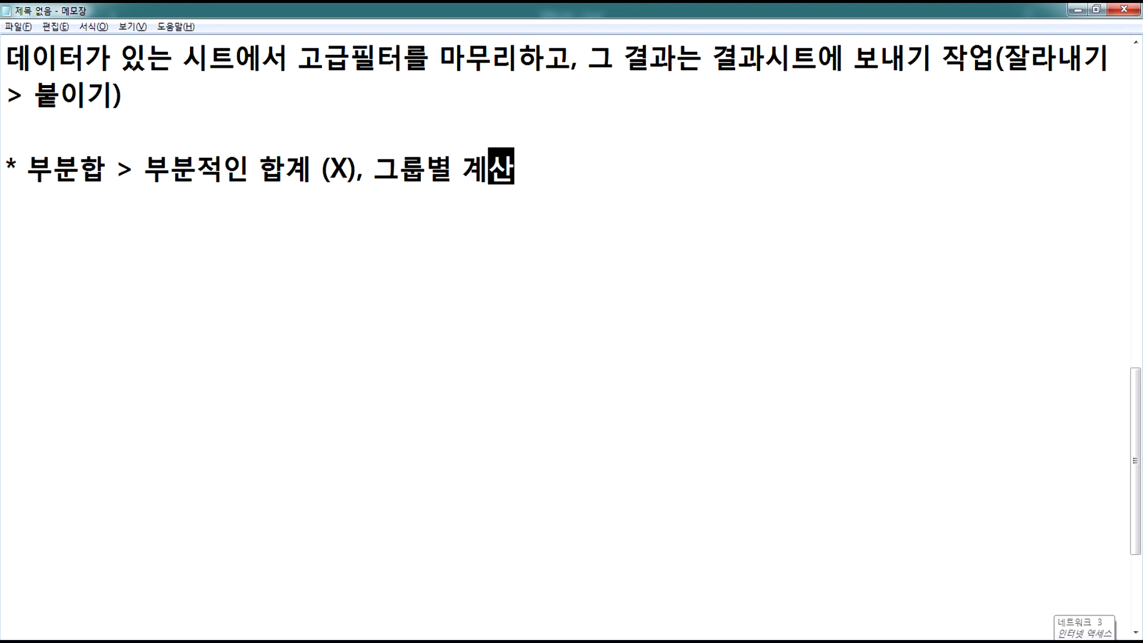
pyautogui.write('(O)')
pyautogui.press('Return')
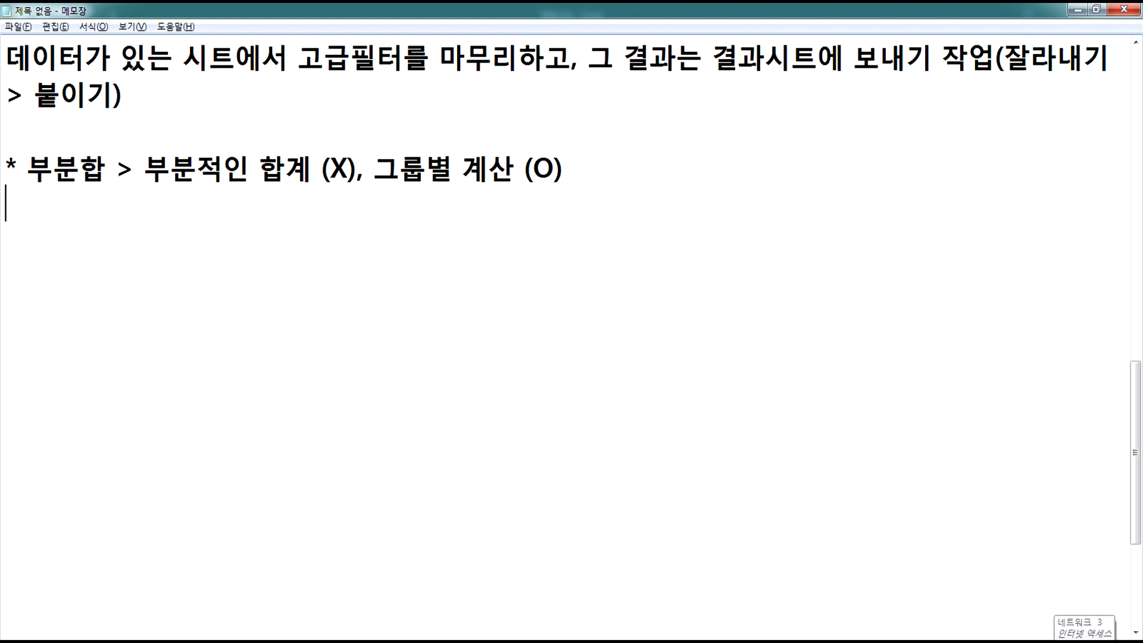
# - Add the first numbered line under the 부분합 heading: 1. 그룹별 항목을 기준으로 정렬
pyautogui.write('1,')
pyautogui.press('BackSpace')
pyautogui.press('BackSpace')
pyautogui.write('. rm')
pyautogui.press('BackSpace')
pyautogui.press('BackSpace')
pyautogui.press('Hangul')
pyautogui.write('구')
pyautogui.press('BackSpace')
pyautogui.write('ㅡ룹벼')
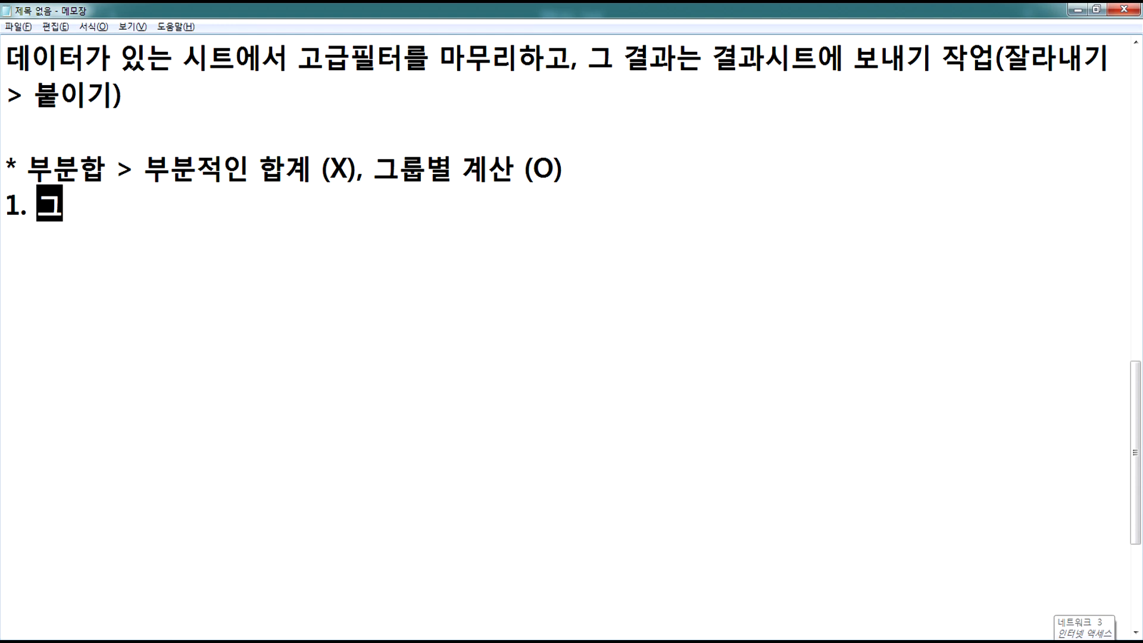
pyautogui.write('ㄹ 항목')
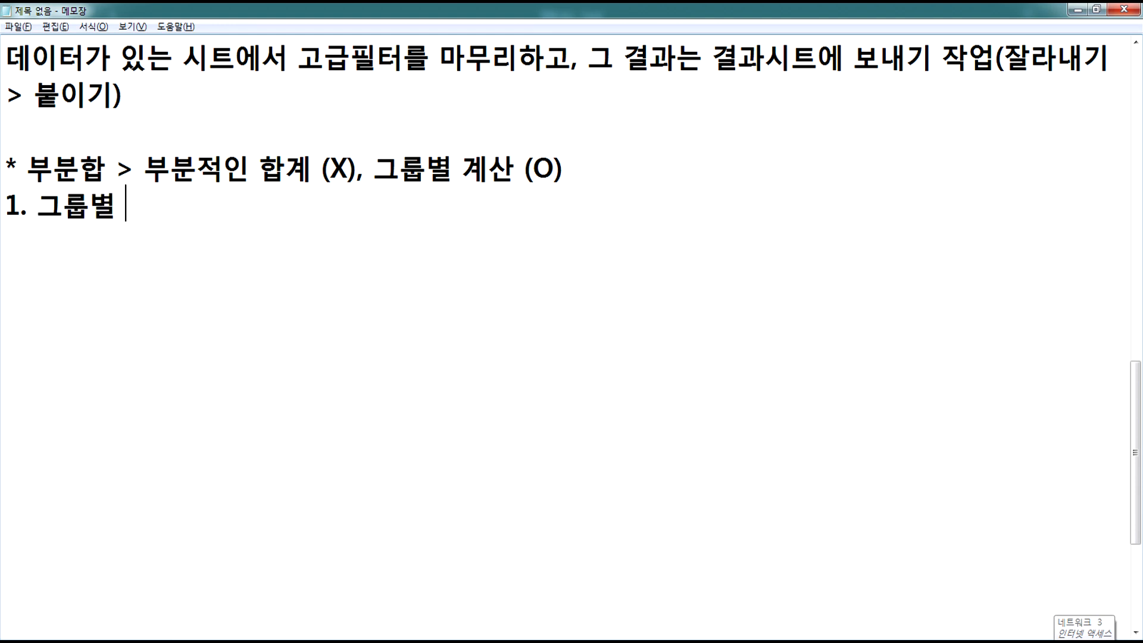
pyautogui.write('을 기준으로 저')
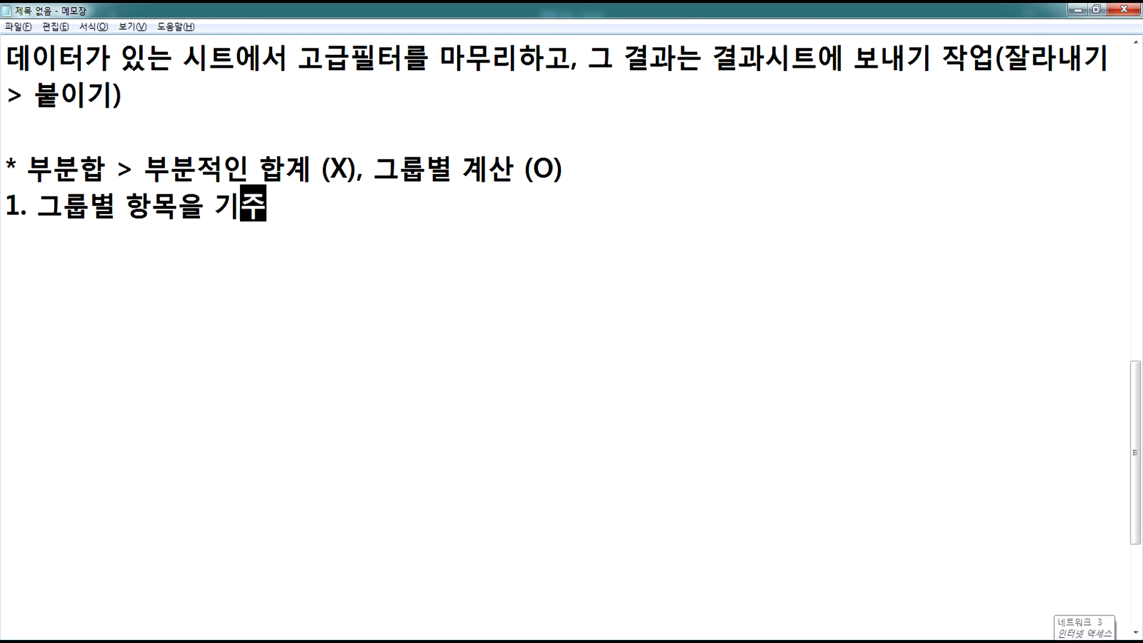
pyautogui.write('ㅇ렬')
pyautogui.press('Return')
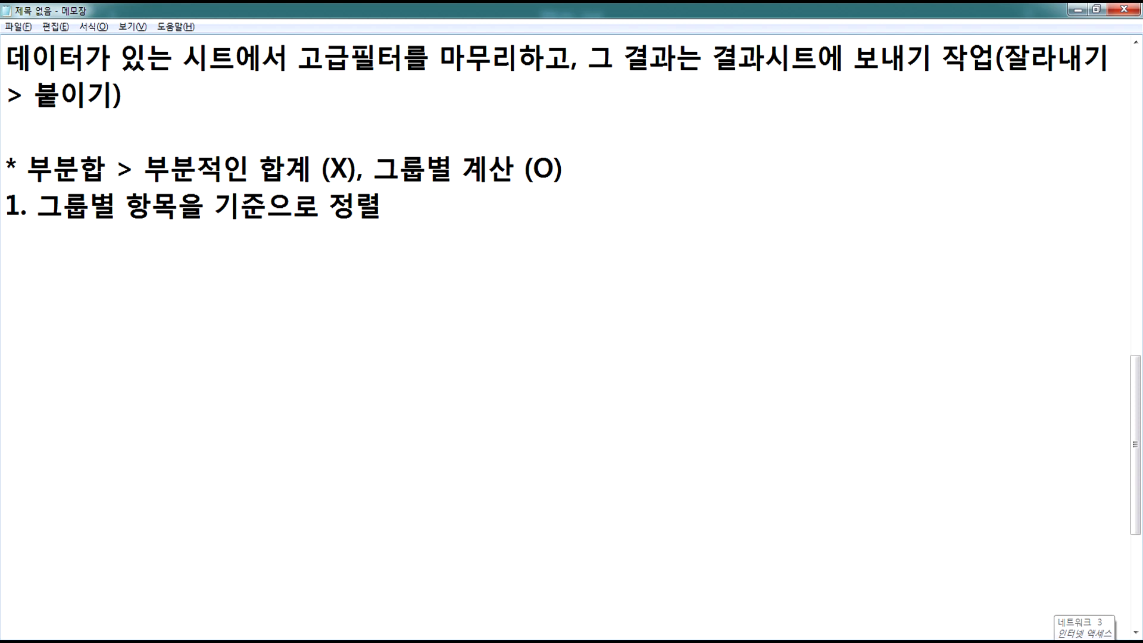
# - Add the second numbered line to the notes: 2. 부분합 명령을 실행
pyautogui.write('2. 부분하')
pyautogui.write('ㅂ 명령을 실')
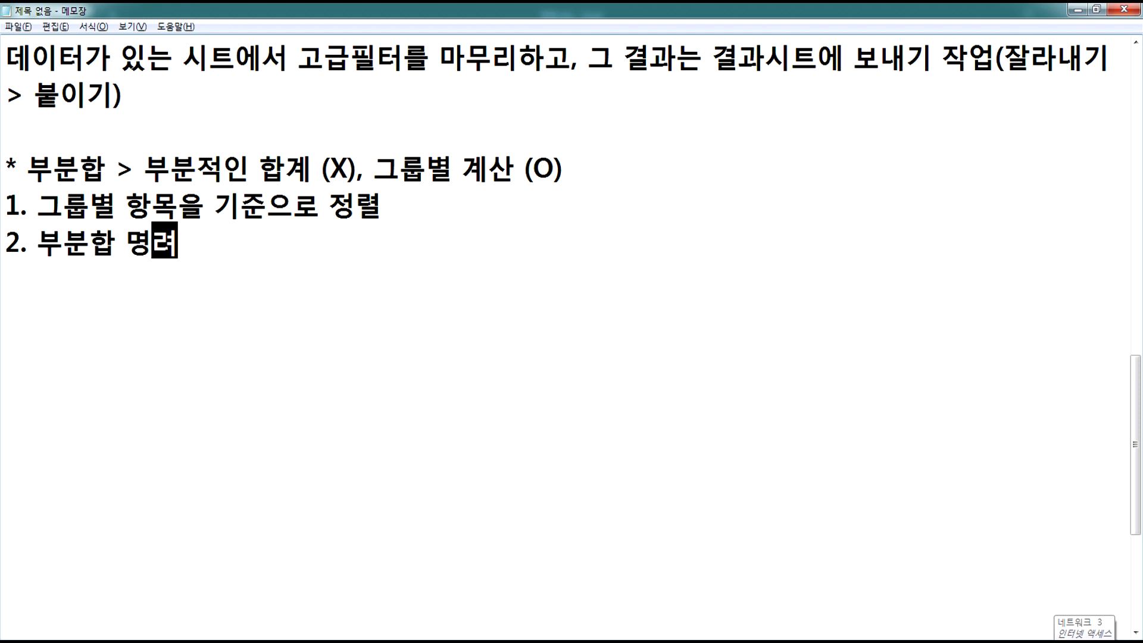
pyautogui.write('행')
pyautogui.press('Return')
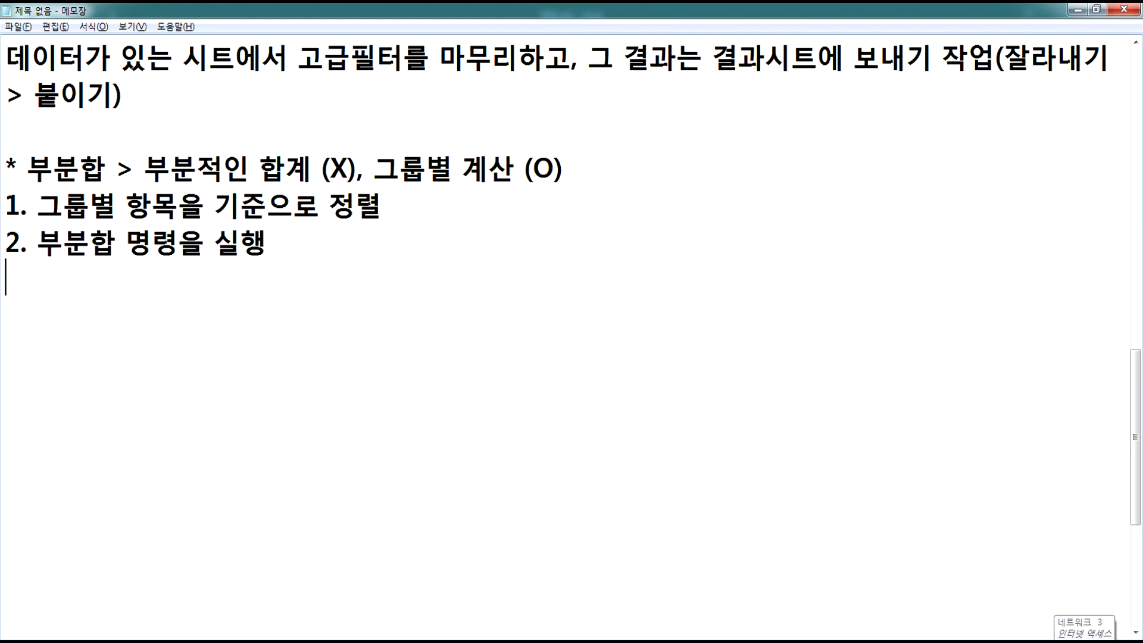
# - Add the third numbered line to the notes: 3. 그룹별 항목을 위한 필드(항목)를 지정
pyautogui.write('3. 그룹')
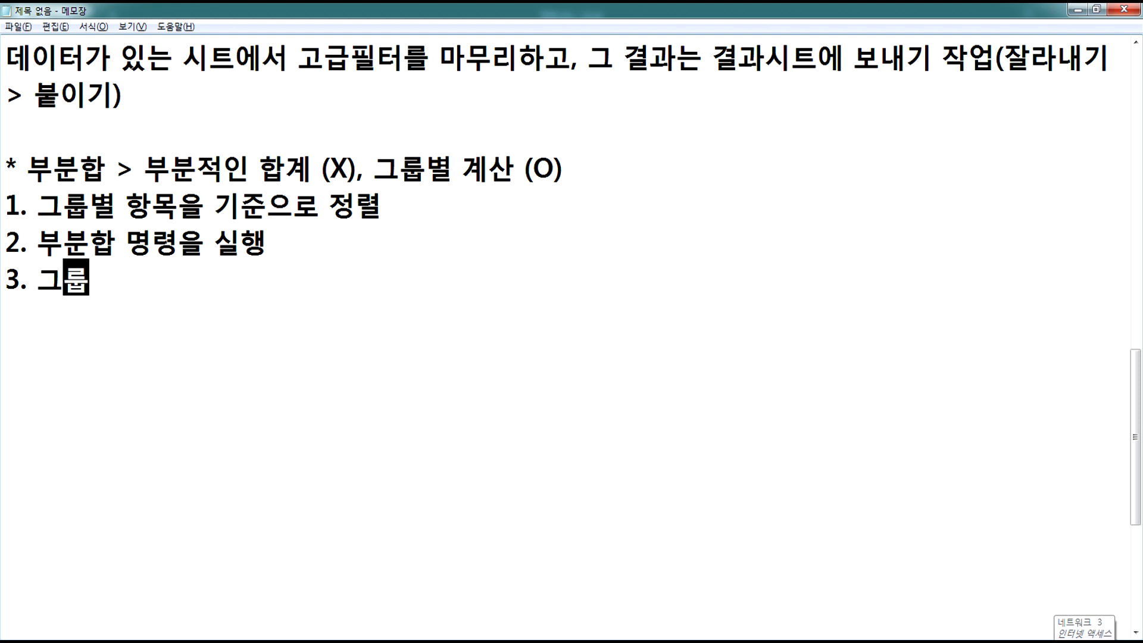
pyautogui.write('별 항목')
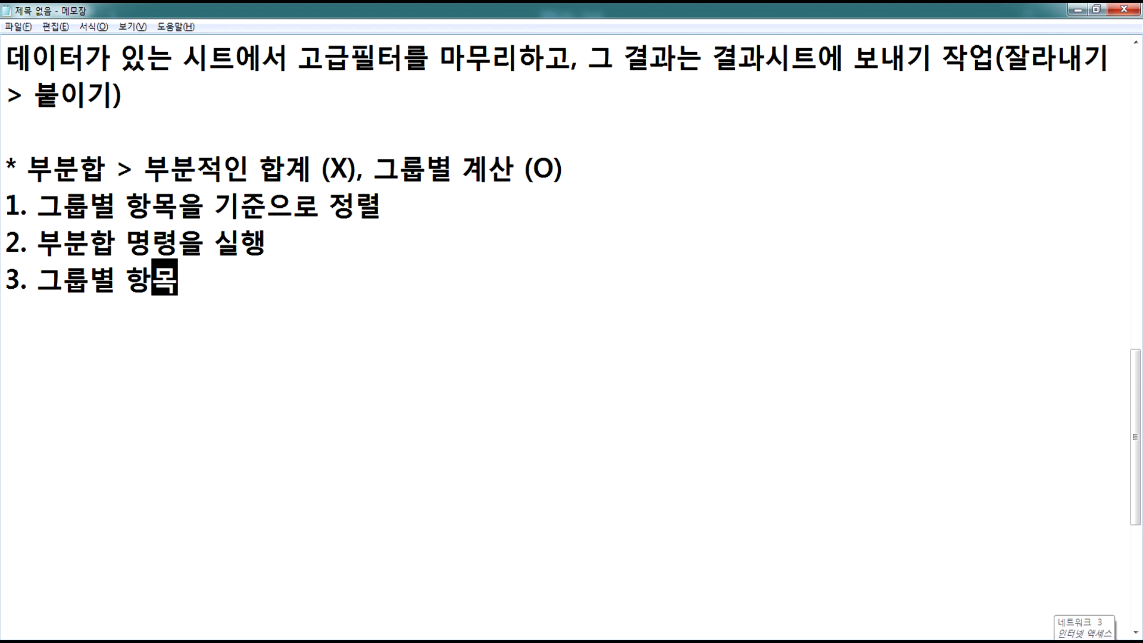
pyautogui.write('을 위한 필')
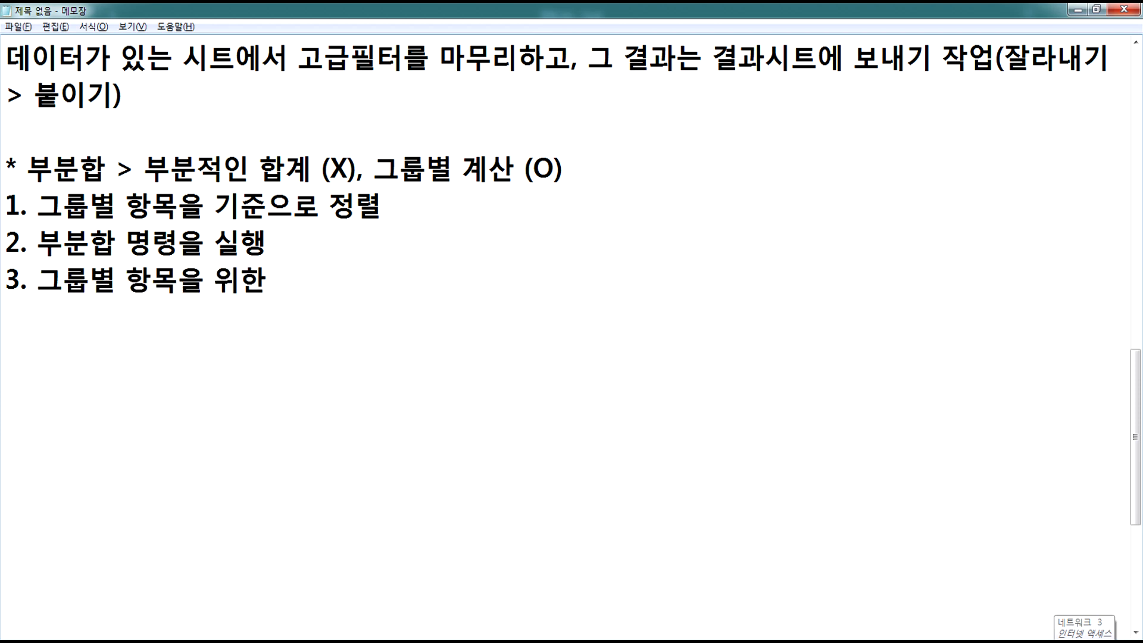
pyautogui.write('(')
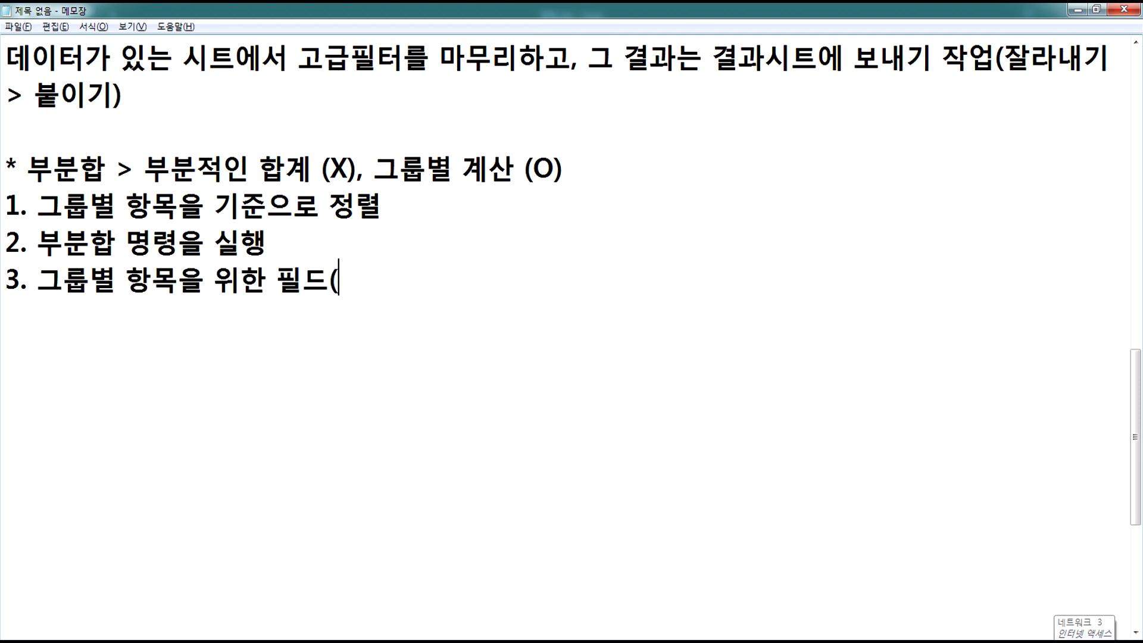
pyautogui.write('항목)를 지정')
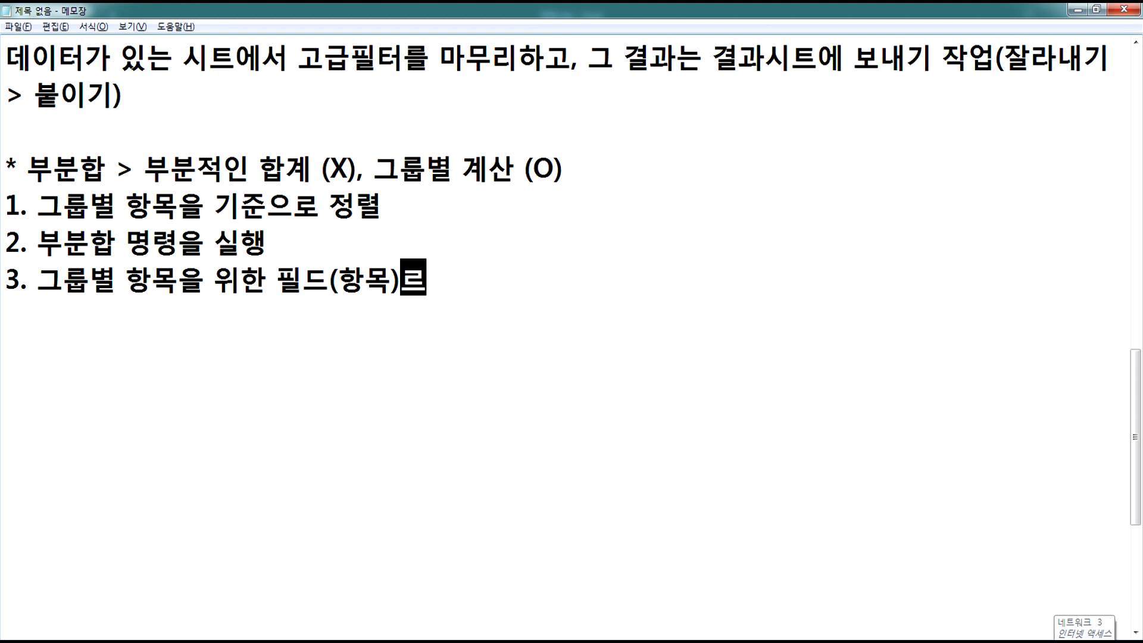
pyautogui.press('Return')
# - Add the fourth numbered line to the notes: 4. 그룹별 계산을 위한 함수를 지정
pyautogui.write('4,.')
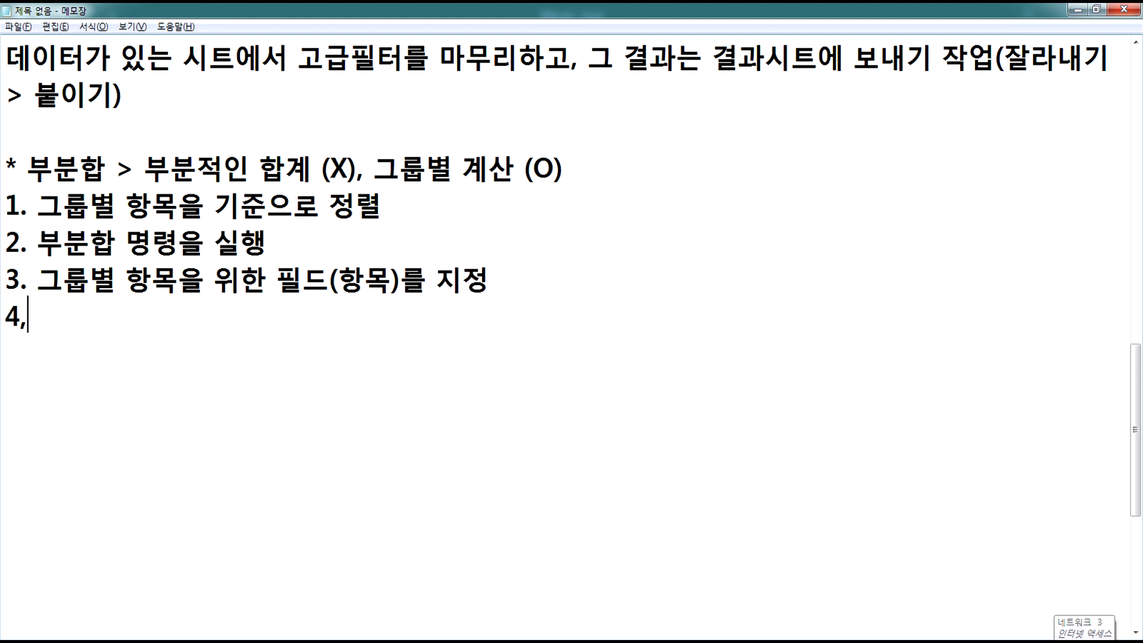
pyautogui.press('BackSpace')
pyautogui.press('BackSpace')
pyautogui.write('. 그룹ㅂ')
pyautogui.write('별 계산을 위')
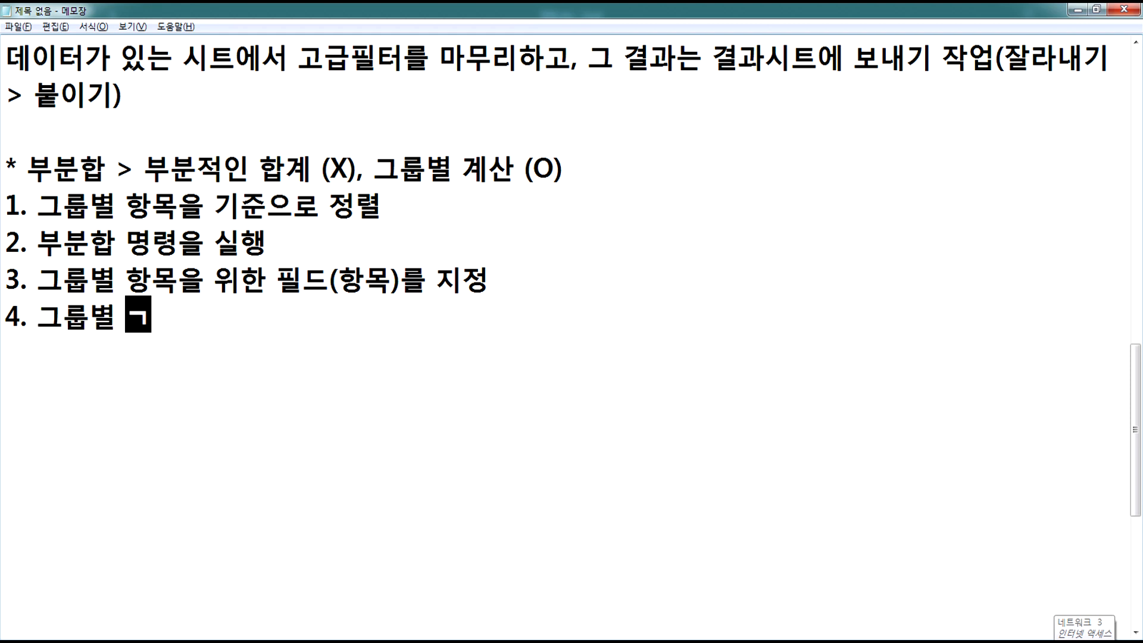
pyautogui.write('한 항ㅁ')
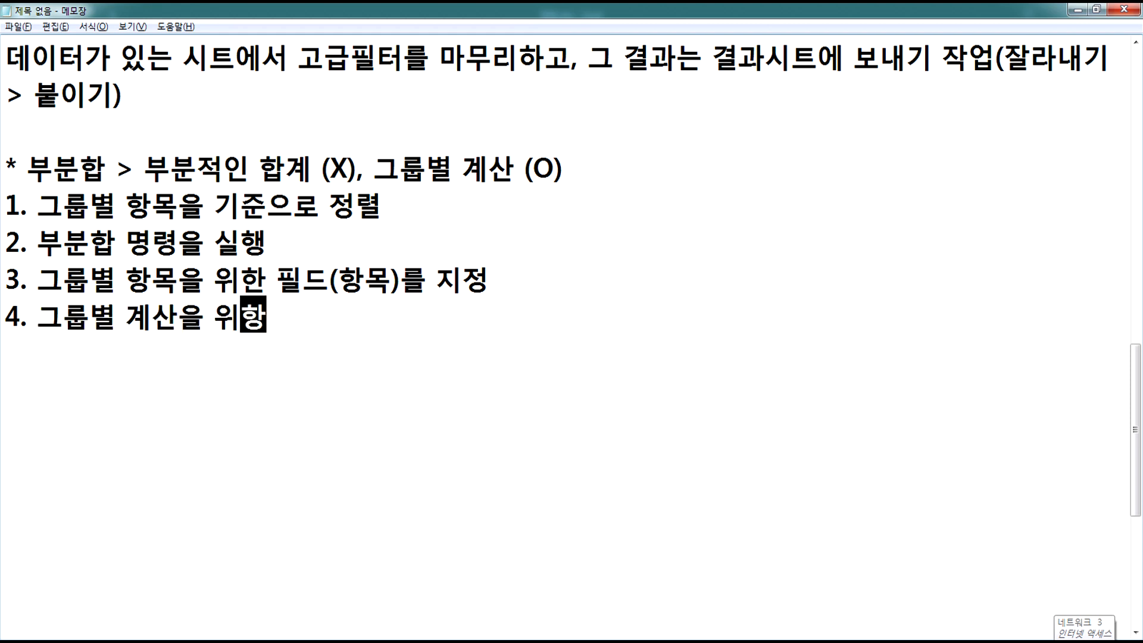
pyautogui.press('BackSpace')
pyautogui.press('BackSpace')
pyautogui.write('함수를 지정')
pyautogui.press('Return')
# - Add the fifth numbered line to the notes: 5. 계산에 사용된 항목(필드)을 지정
pyautogui.write('5.')
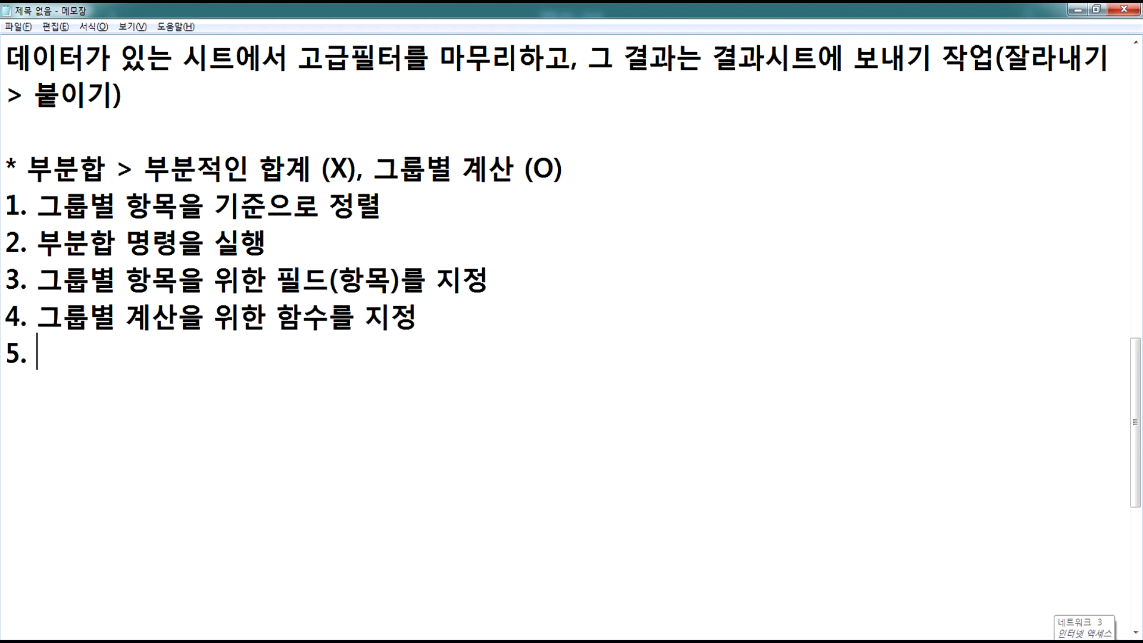
pyautogui.write(' 계산에')
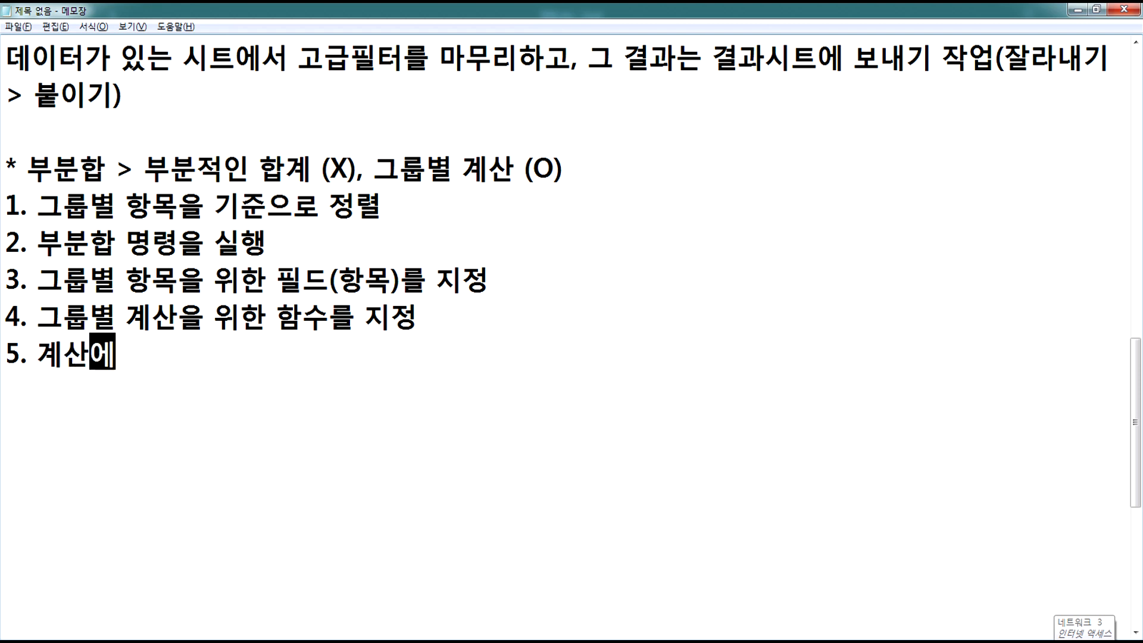
pyautogui.write(' 사용도된 ')
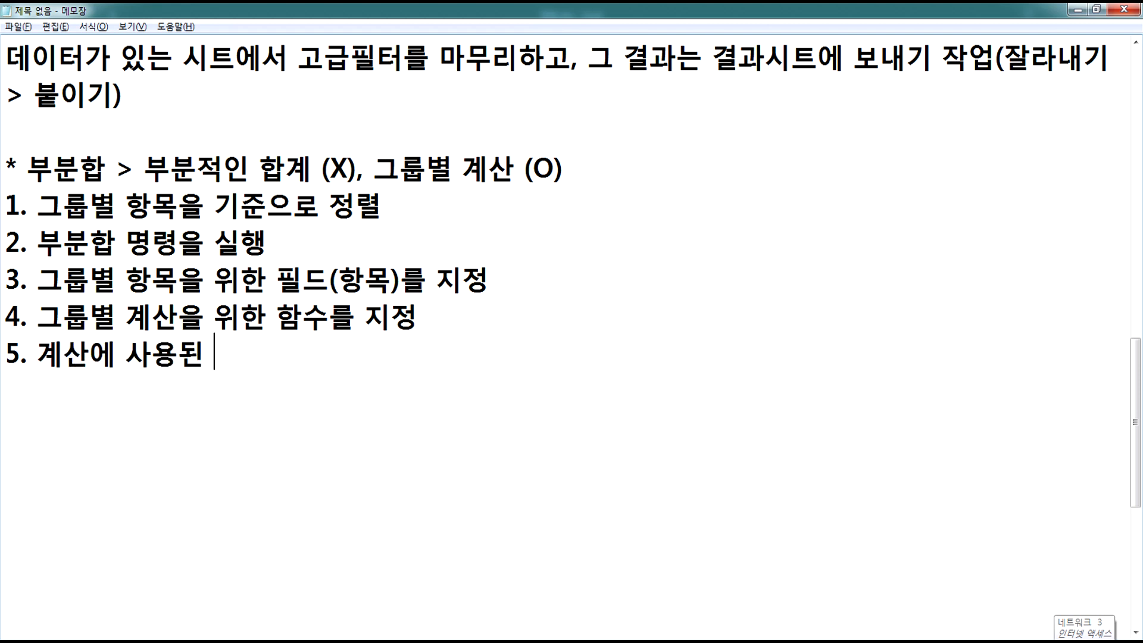
pyautogui.write('항목(필')
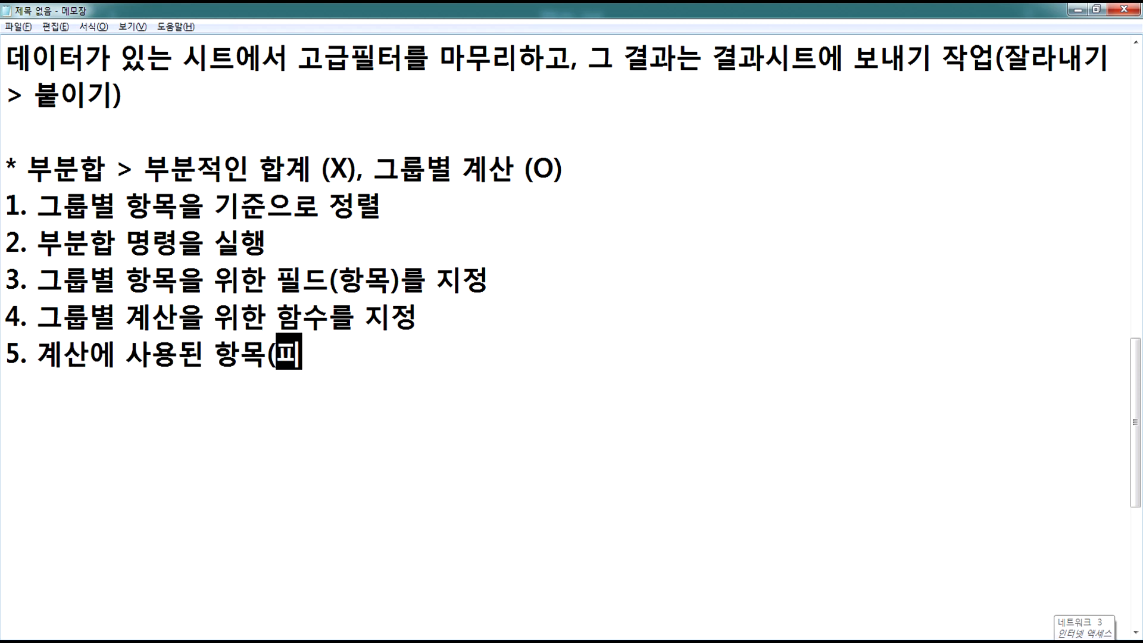
pyautogui.write('드)으')
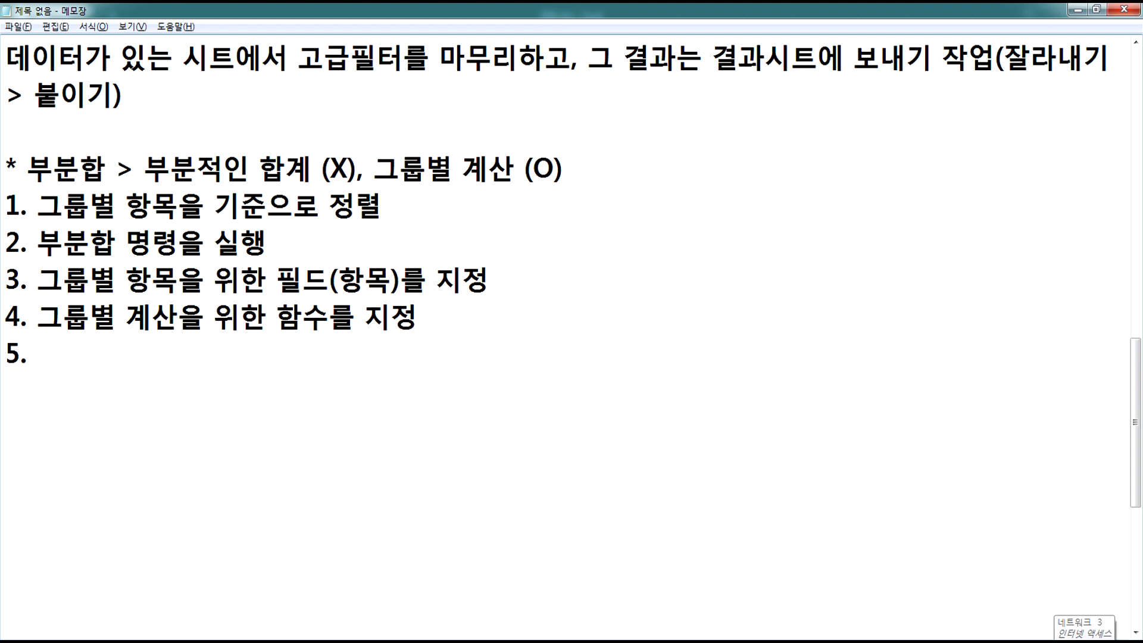
pyautogui.write('을 지정')
pyautogui.press('Return')
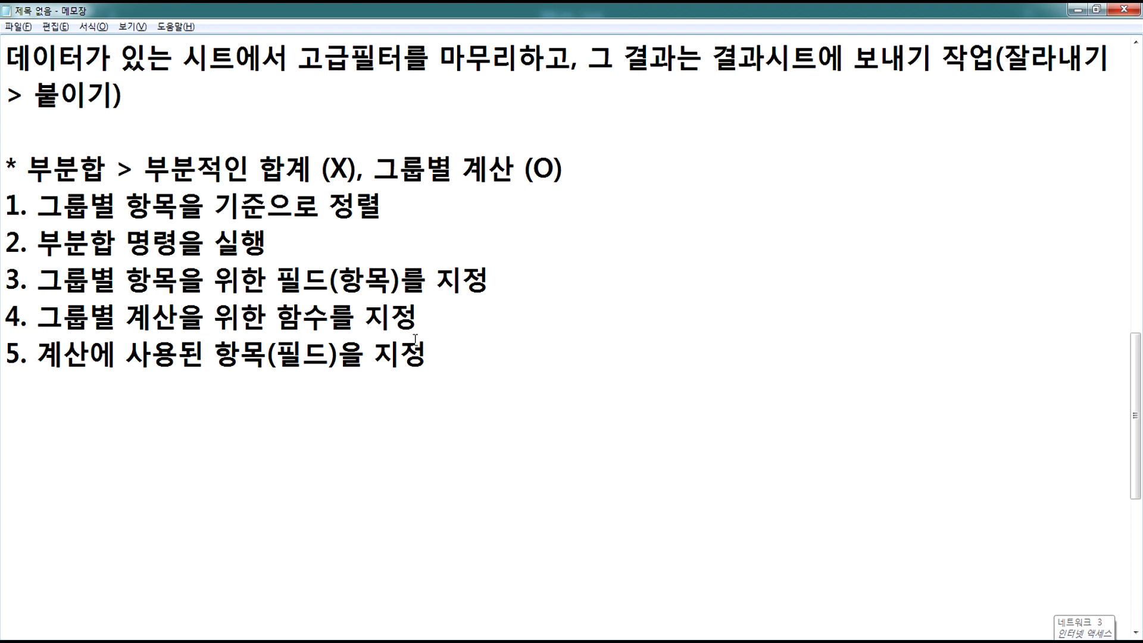
# - Switch to the Excel workbook and examine the 분류, 상영시간, 감독 and 주연 columns on the 부분합 sheet as candidate fields for grouping
pyautogui.hotkey('alt', 'Tab')
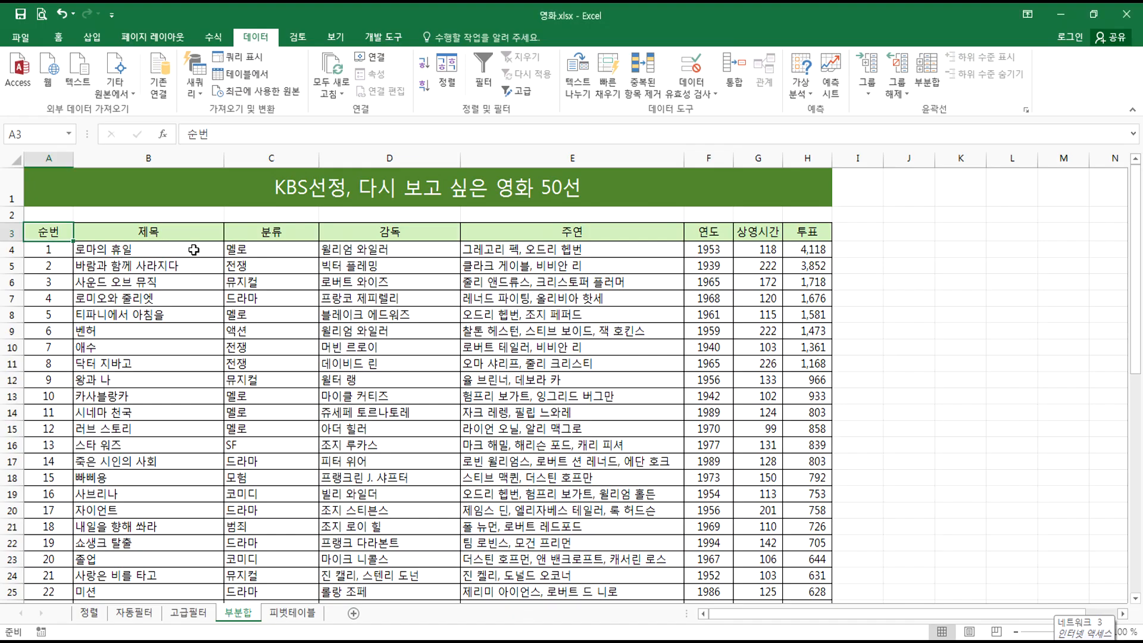
pyautogui.click(247, 251)
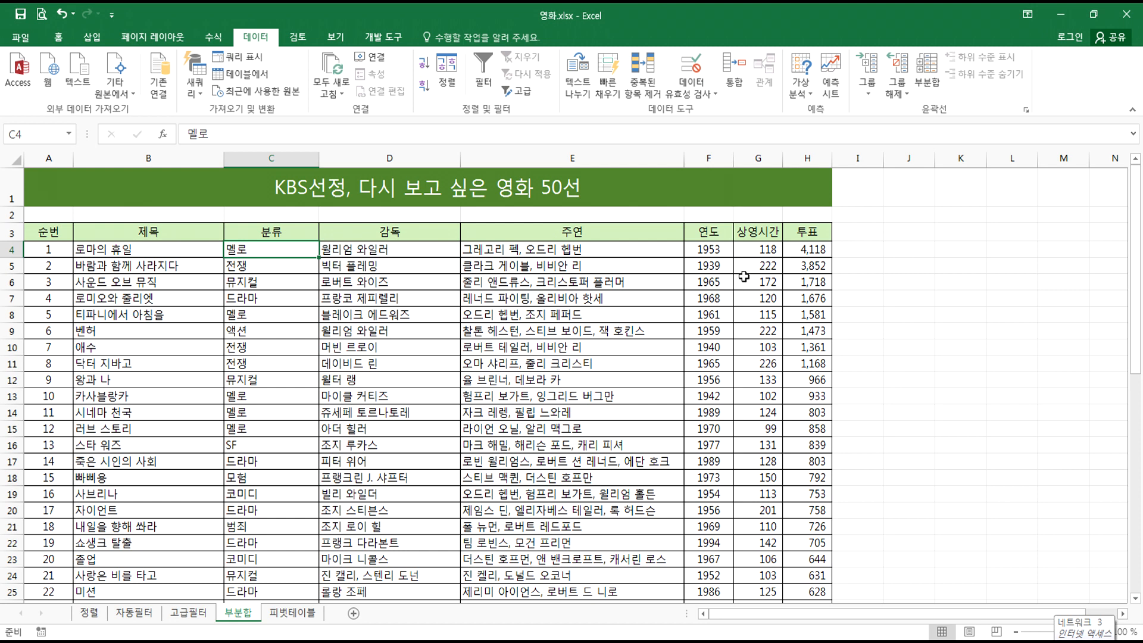
pyautogui.click(749, 249)
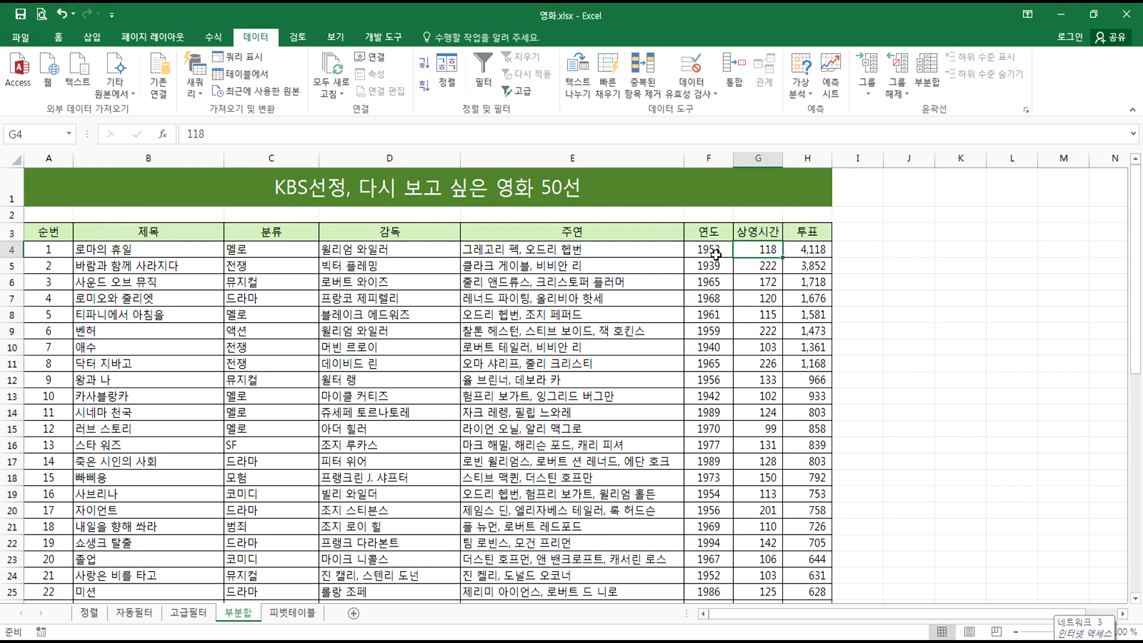
pyautogui.click(276, 155)
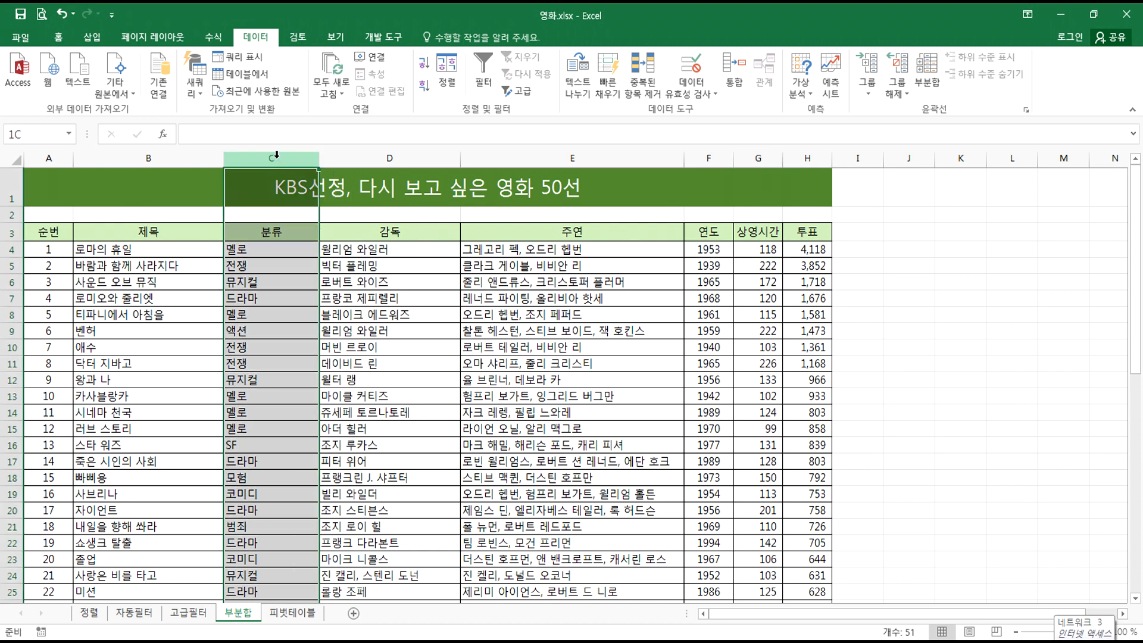
pyautogui.click(343, 255)
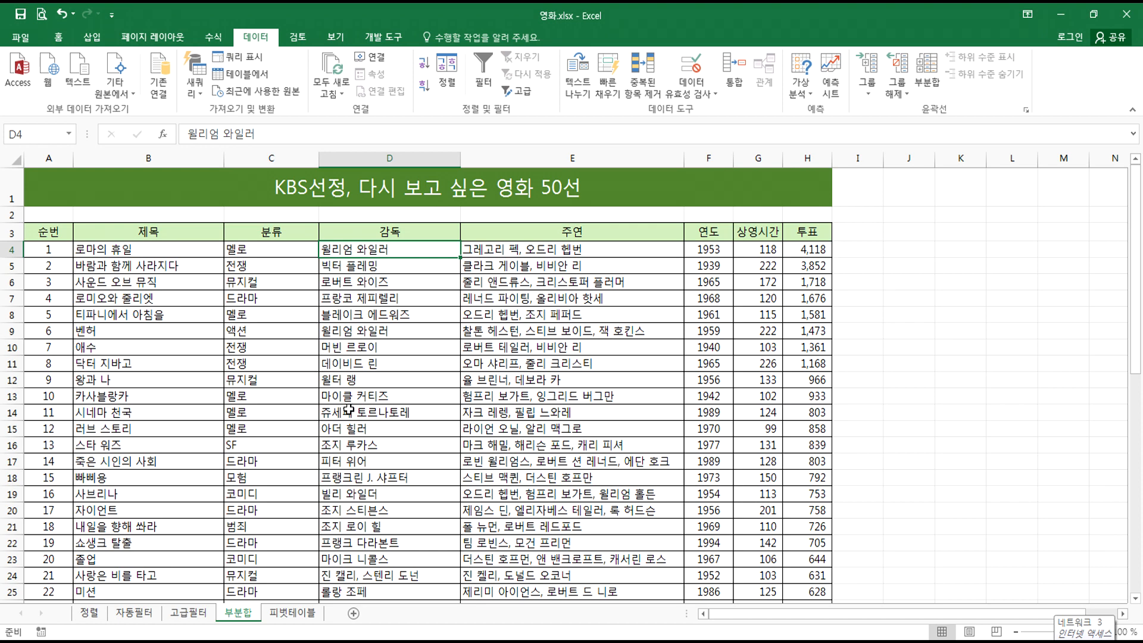
pyautogui.scroll(-3, 360, 432)
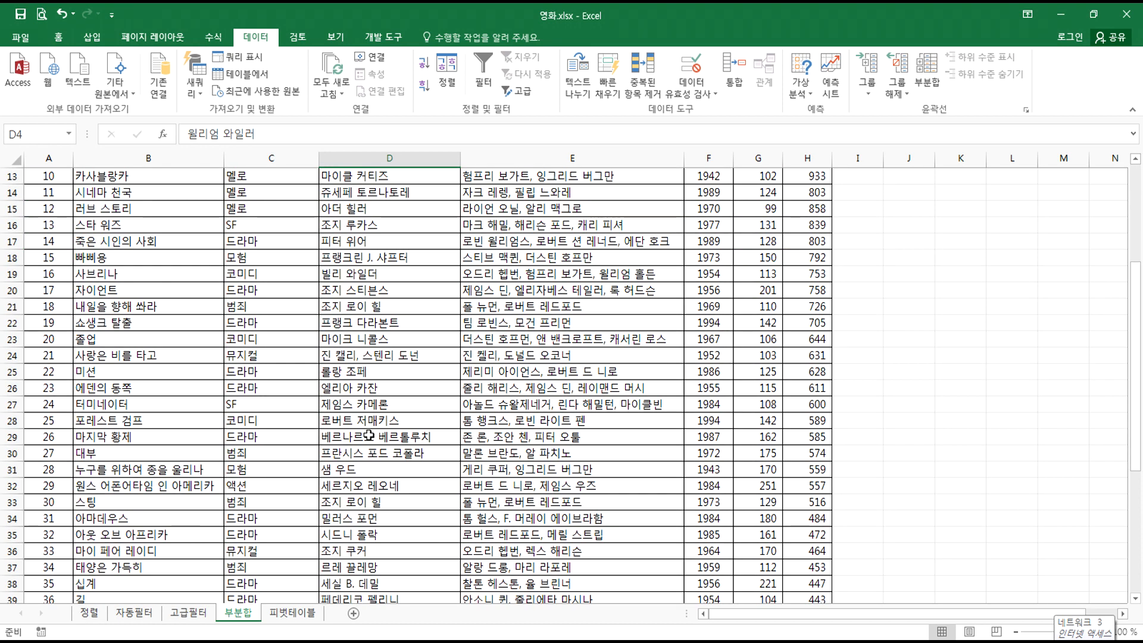
pyautogui.scroll(3, 374, 429)
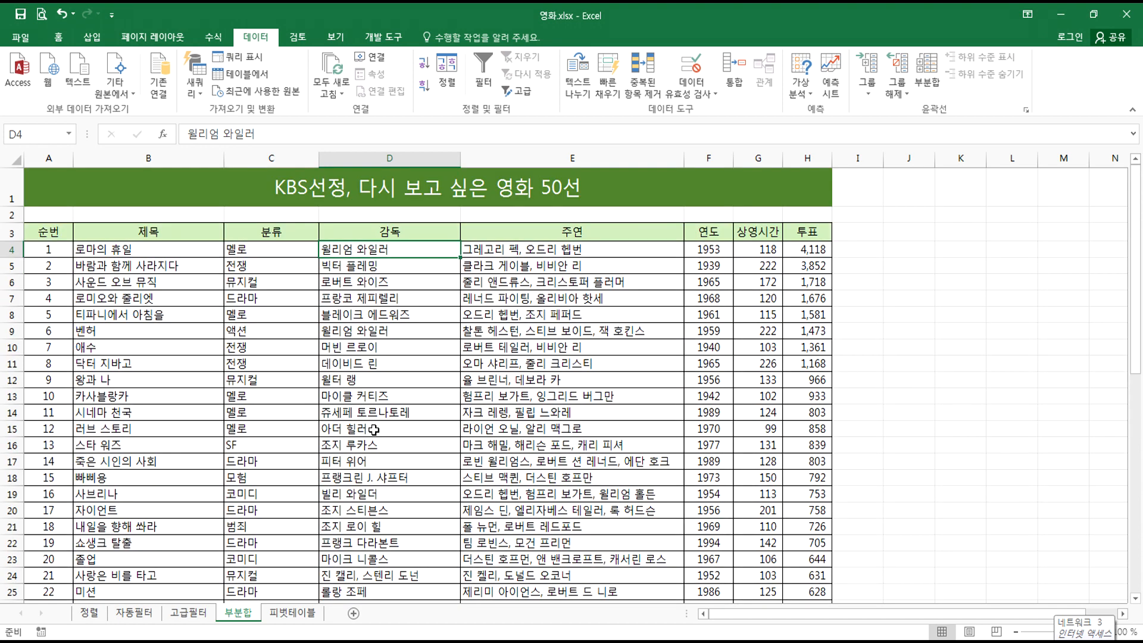
pyautogui.click(563, 247)
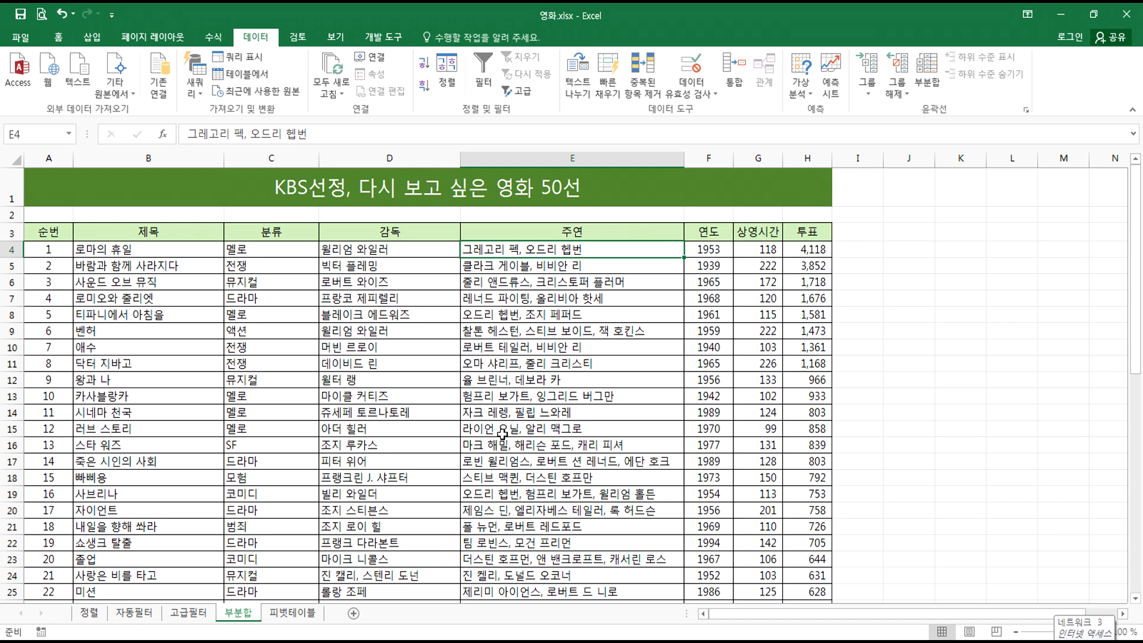
pyautogui.scroll(-4, 496, 407)
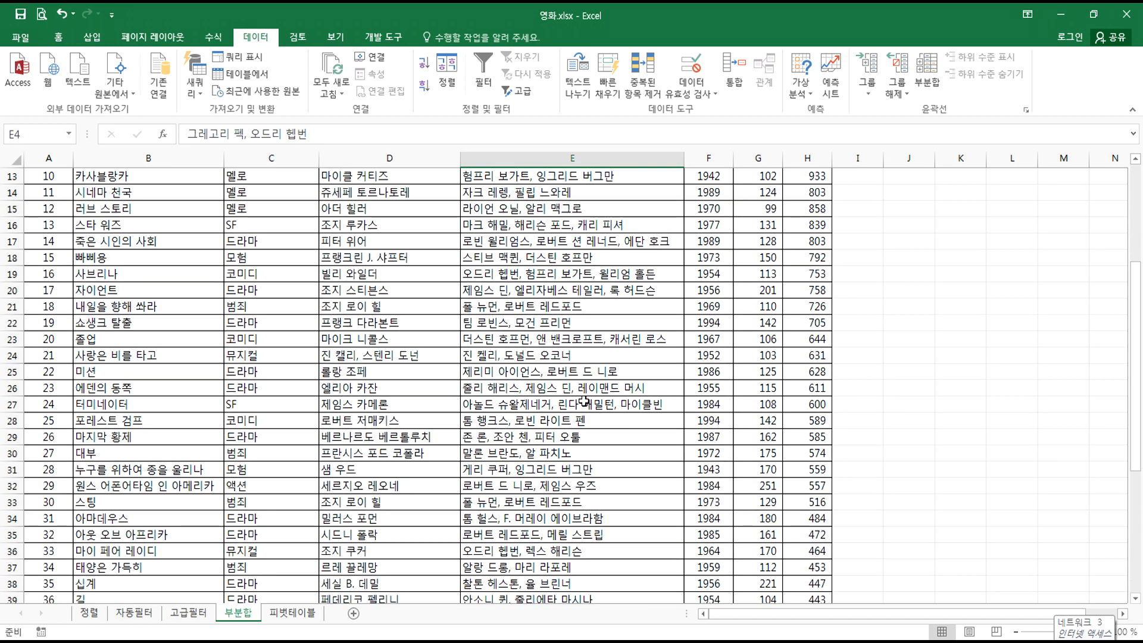
pyautogui.scroll(3, 283, 372)
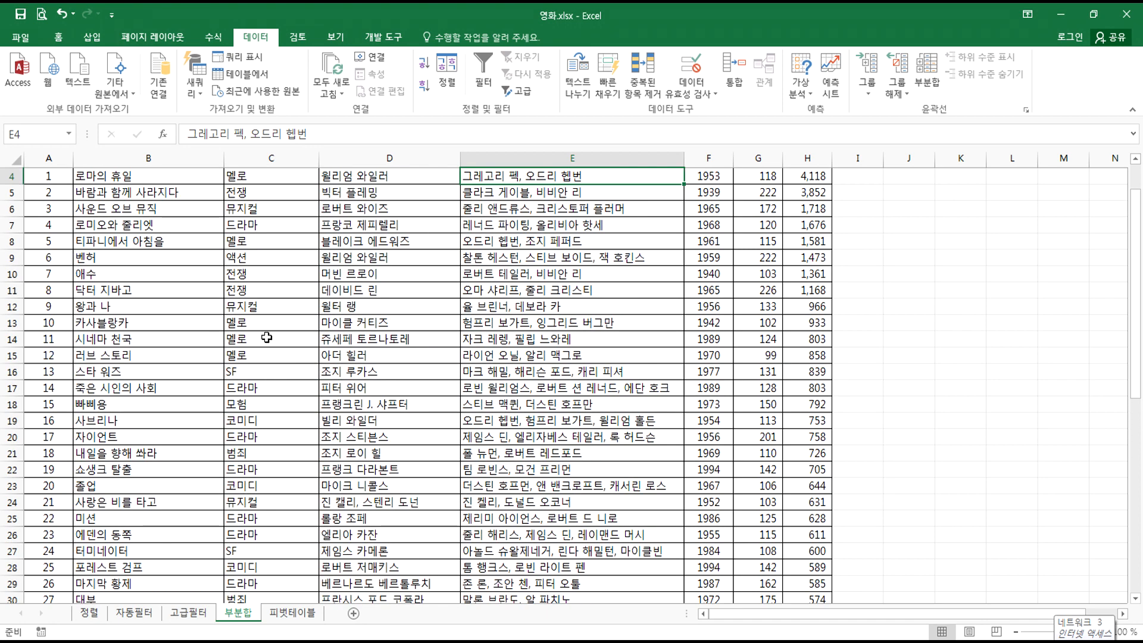
pyautogui.scroll(1, 268, 337)
pyautogui.click(244, 252)
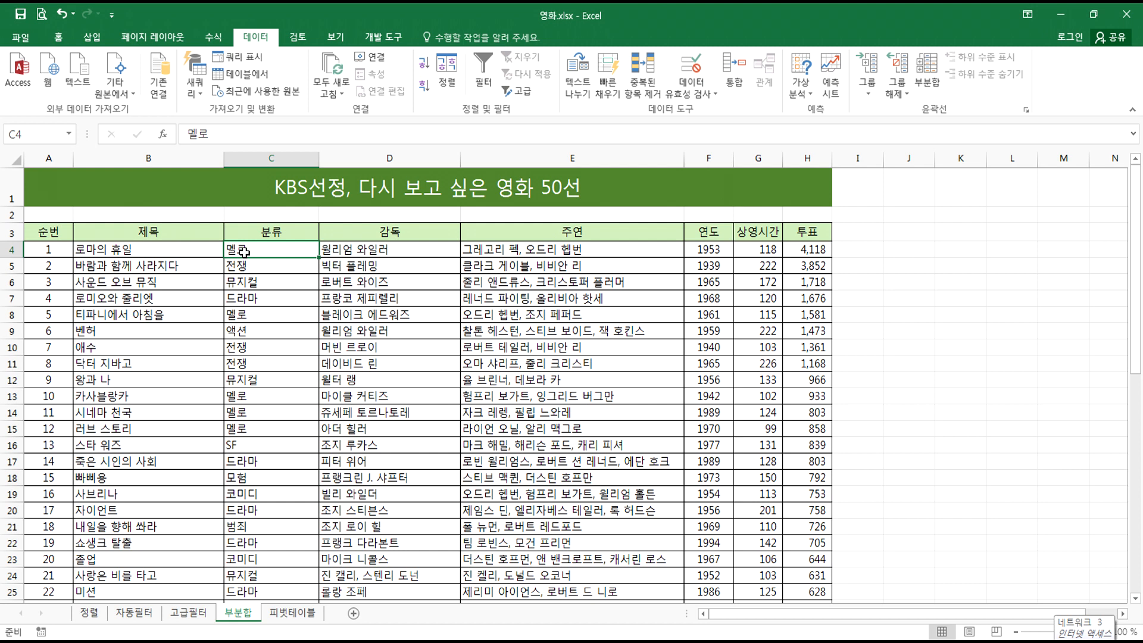
# - Sort the movie list in ascending order by the 분류 column
pyautogui.click(276, 263)
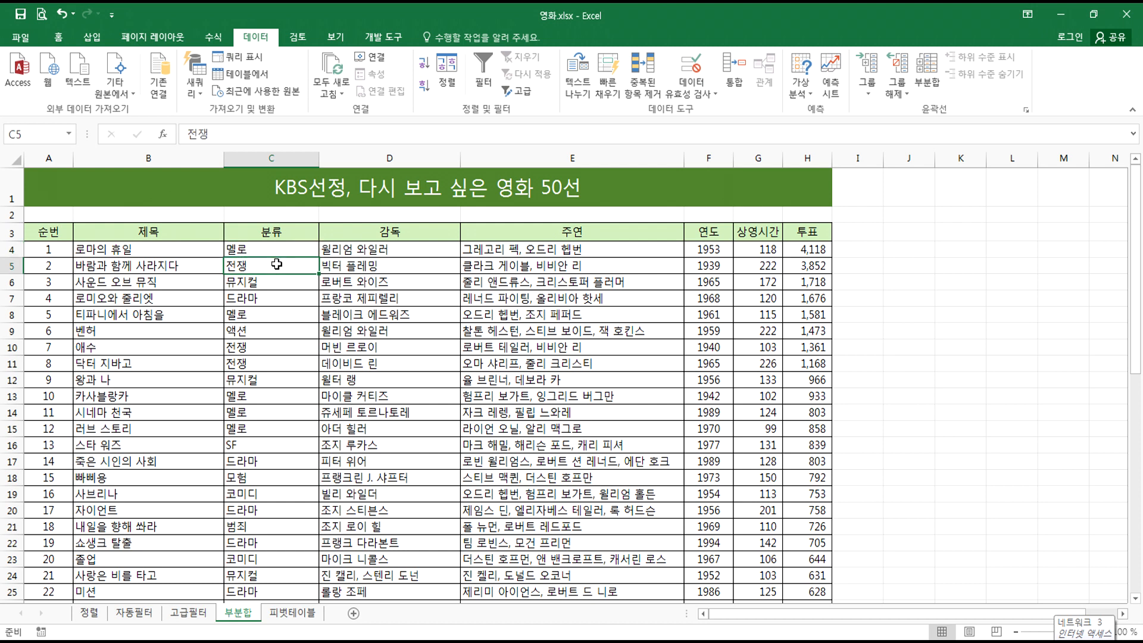
pyautogui.click(424, 64)
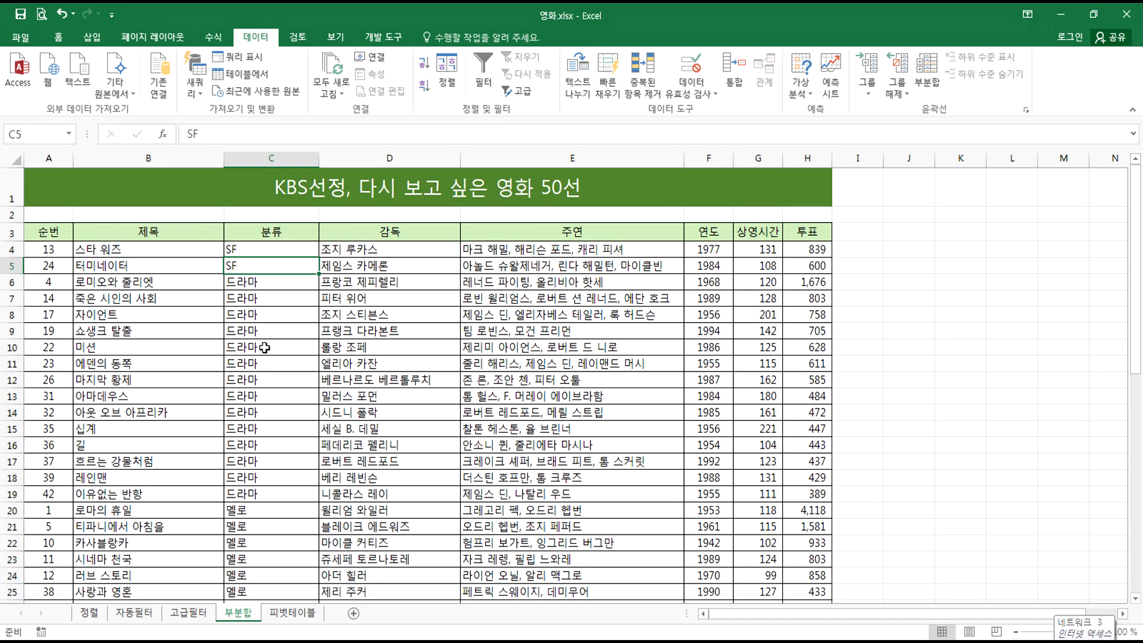
pyautogui.scroll(-2, 266, 405)
pyautogui.scroll(2, 269, 452)
# - Examine how the sorted 분류 column groups identical genres, from SF and 드라마 down to 전쟁 and 코미디
pyautogui.moveTo(237, 249); pyautogui.dragTo(259, 483)
pyautogui.scroll(-10, 259, 483)
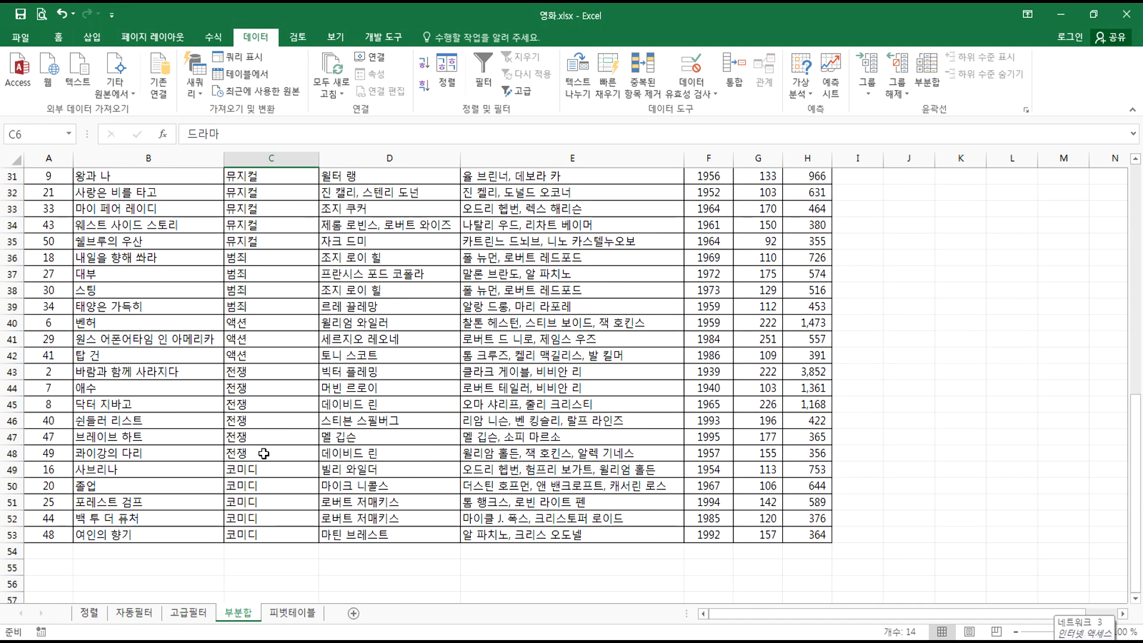
pyautogui.moveTo(256, 469); pyautogui.dragTo(257, 534)
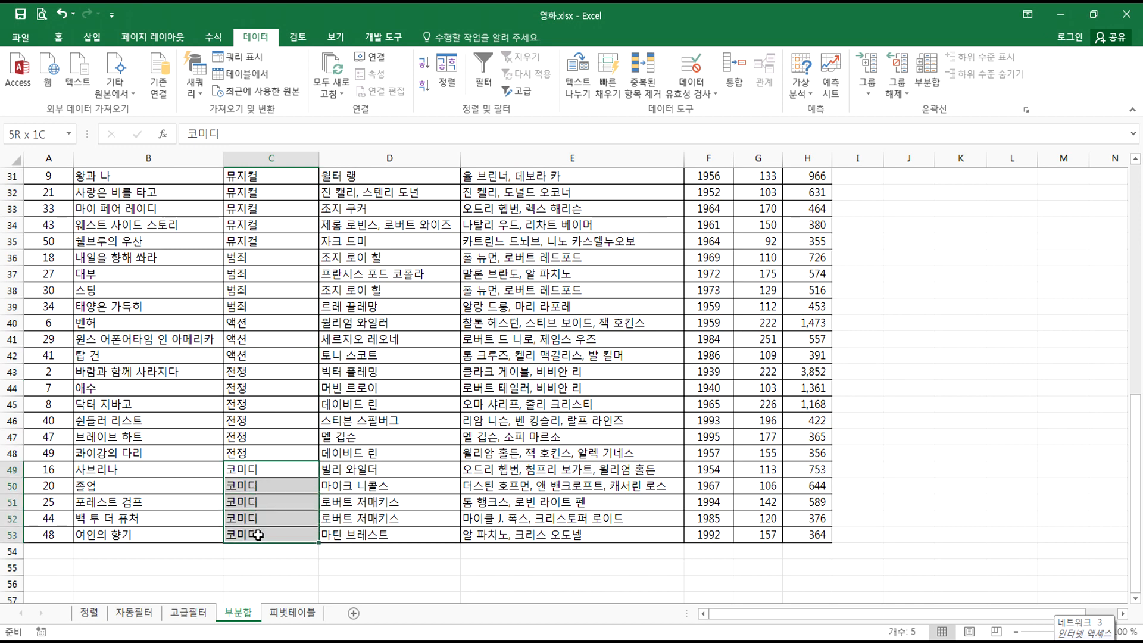
pyautogui.click(278, 437)
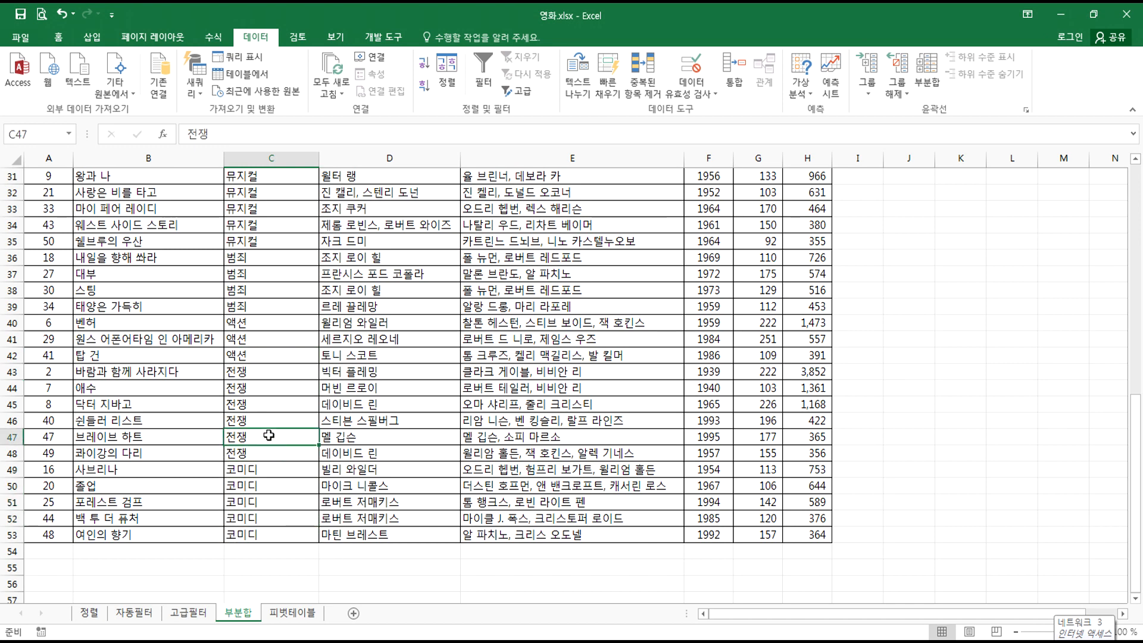
pyautogui.scroll(4, 301, 364)
# - Switch to Notepad, review note 1 about sorting by the grouping field, and return to the Excel workbook
pyautogui.hotkey('alt', 'Tab')
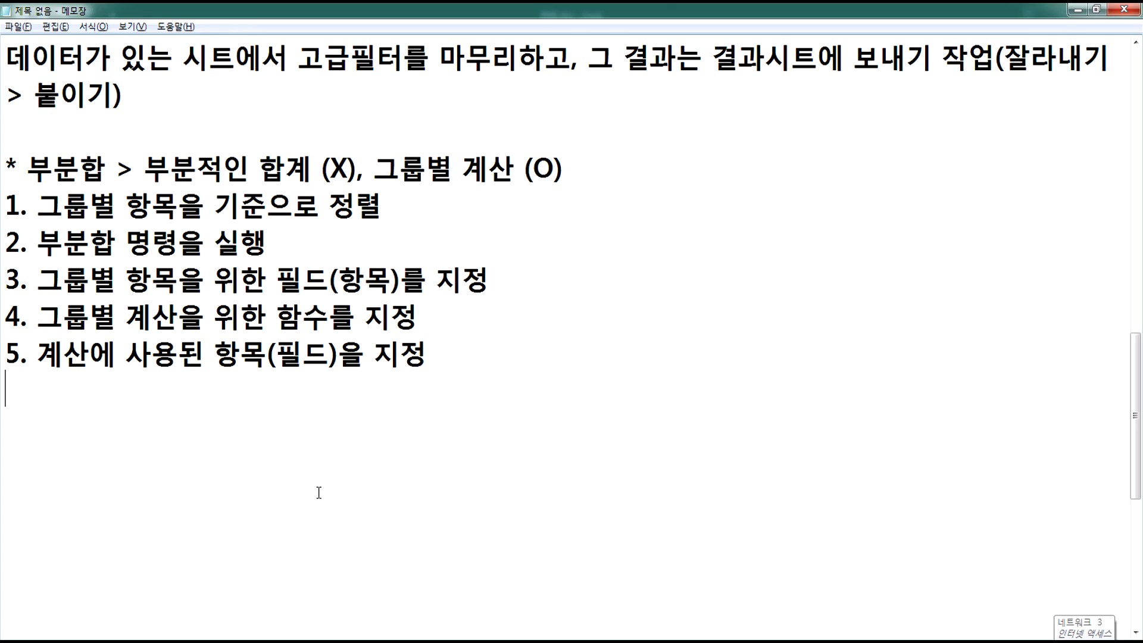
pyautogui.moveTo(89, 205); pyautogui.dragTo(396, 204)
pyautogui.click(311, 224)
pyautogui.hotkey('alt', 'Tab')
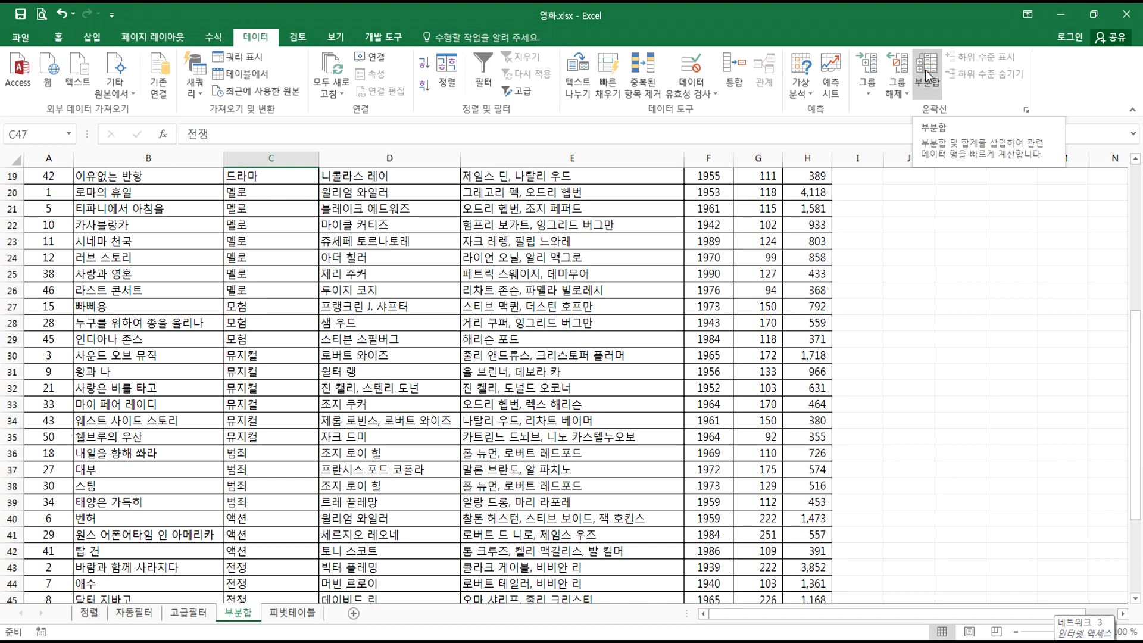
# - Start the Subtotal (부분합) command from a cell inside the movie list and place its dialog clear of the 분류 and 감독 columns
pyautogui.scroll(6, 420, 299)
pyautogui.moveTo(983, 269); pyautogui.dragTo(1108, 446)
pyautogui.click(927, 309)
pyautogui.moveTo(335, 268); pyautogui.dragTo(642, 428)
pyautogui.click(336, 315)
pyautogui.click(285, 298)
pyautogui.click(451, 298)
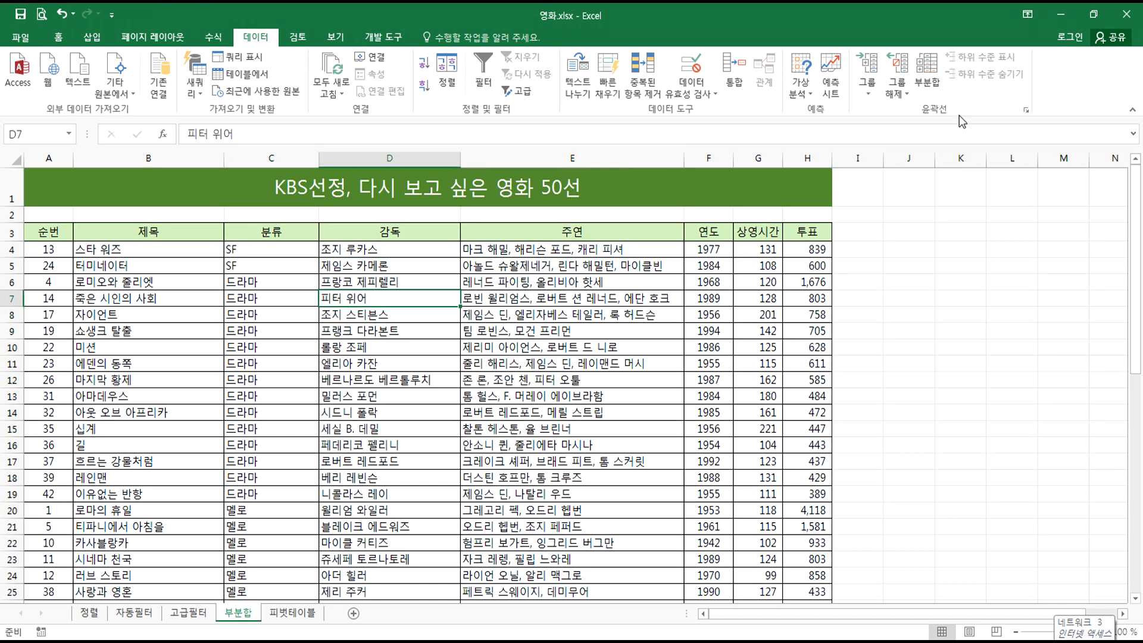
pyautogui.click(933, 71)
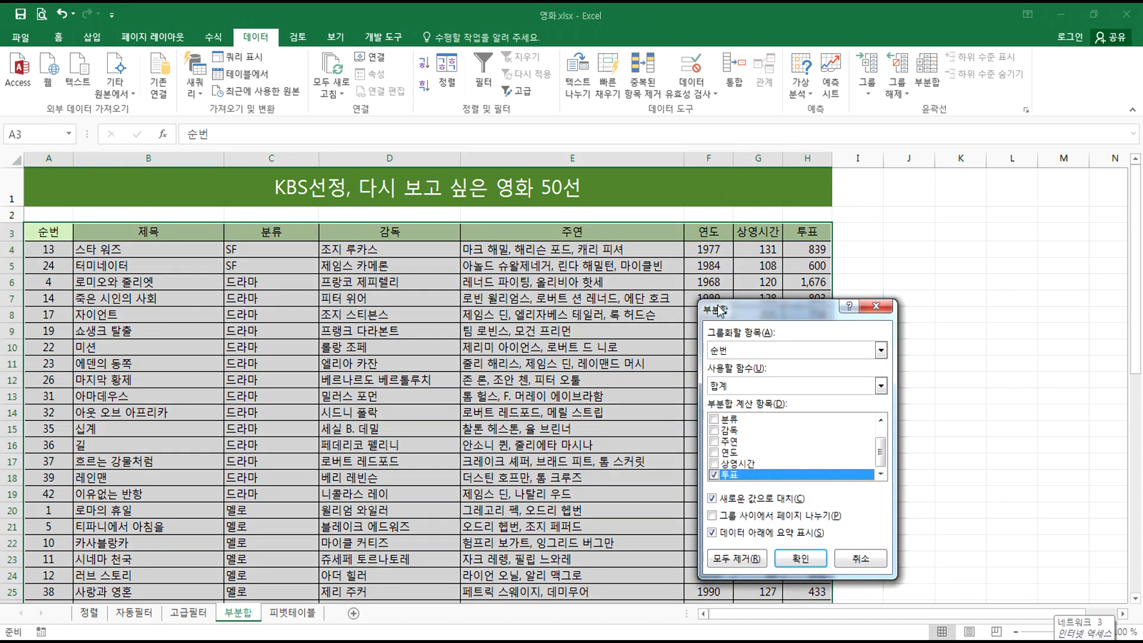
pyautogui.moveTo(726, 308); pyautogui.dragTo(710, 241)
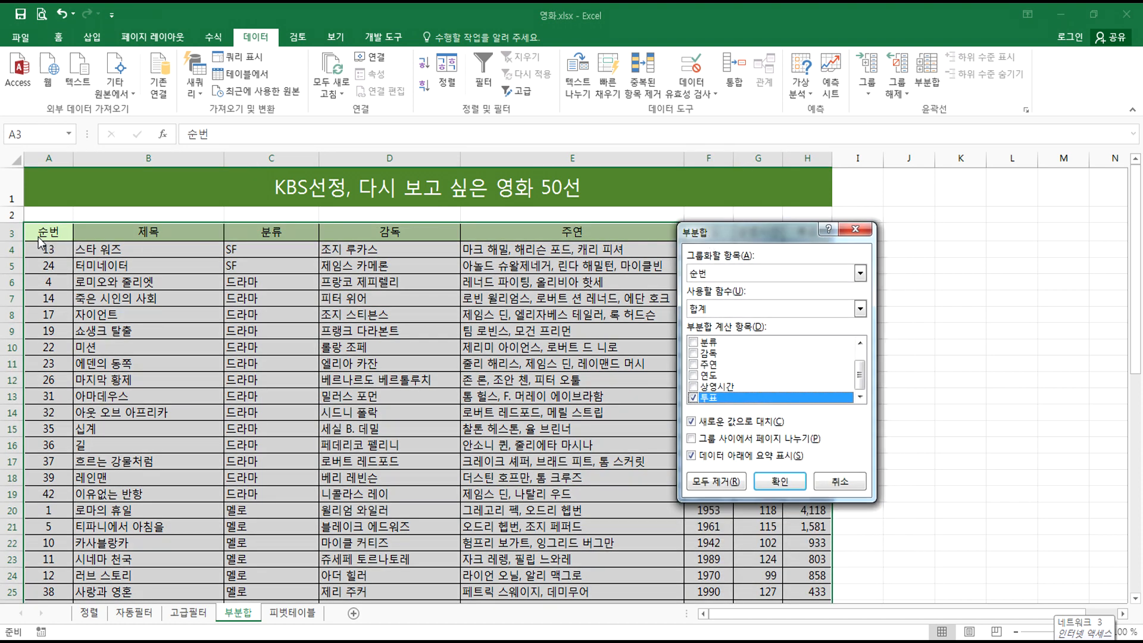
pyautogui.moveTo(702, 234); pyautogui.dragTo(623, 234)
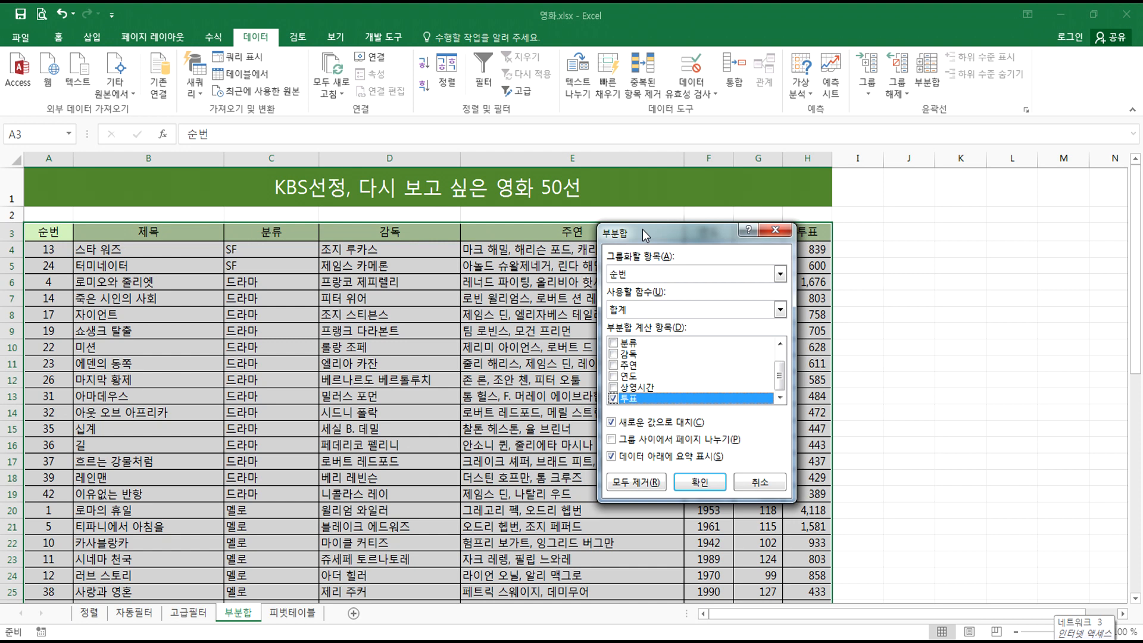
pyautogui.moveTo(68, 250)
pyautogui.mouseDown()
pyautogui.moveTo(49, 252)
pyautogui.moveTo(72, 226)
pyautogui.moveTo(606, 263)
pyautogui.moveTo(577, 281)
pyautogui.mouseUp()
pyautogui.moveTo(440, 200); pyautogui.dragTo(351, 295)
pyautogui.moveTo(345, 237); pyautogui.dragTo(494, 321)
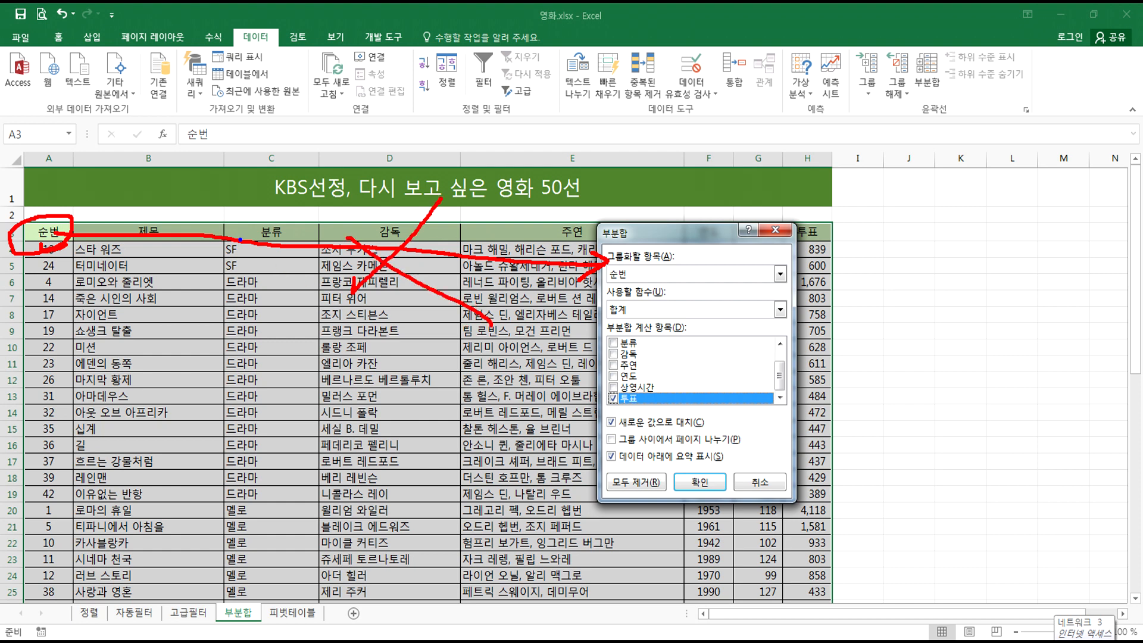
pyautogui.moveTo(279, 247)
pyautogui.mouseDown()
pyautogui.moveTo(283, 212)
pyautogui.moveTo(277, 249)
pyautogui.moveTo(506, 300)
pyautogui.moveTo(584, 261)
pyautogui.moveTo(611, 260)
pyautogui.moveTo(575, 291)
pyautogui.mouseUp()
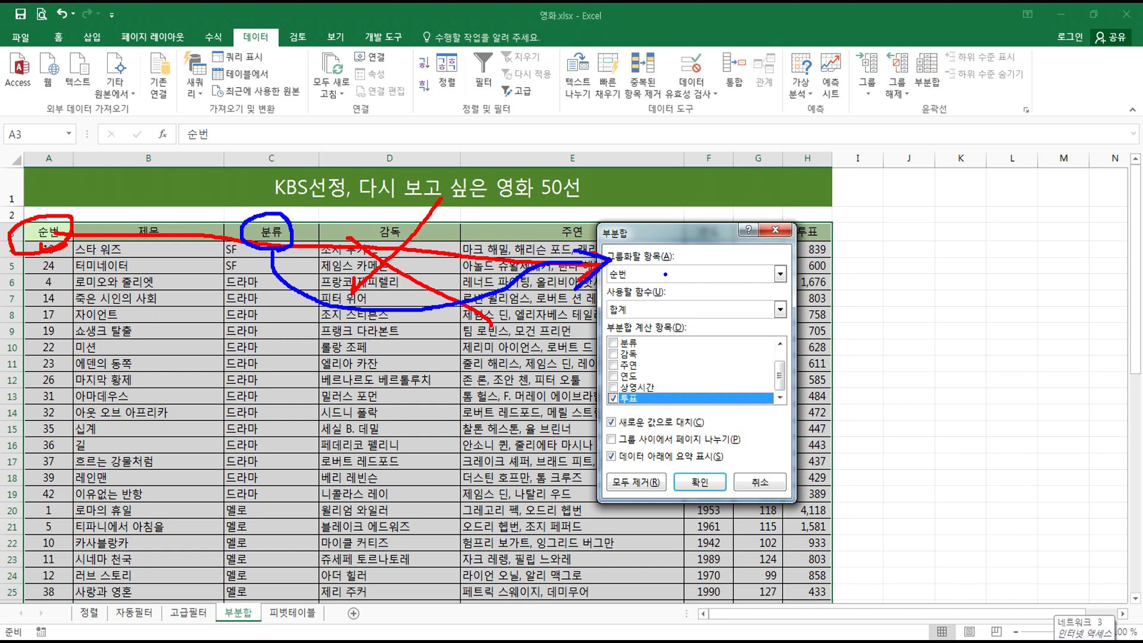
pyautogui.press('Escape')
# - Set the subtotal's grouping field to 분류
pyautogui.click(780, 274)
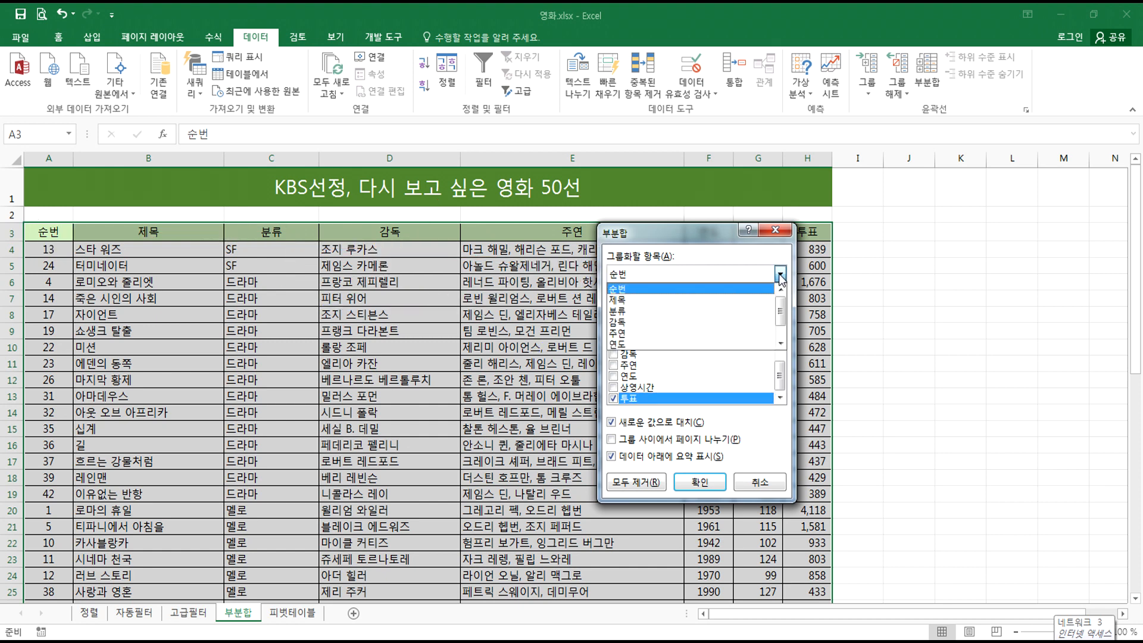
pyautogui.click(669, 311)
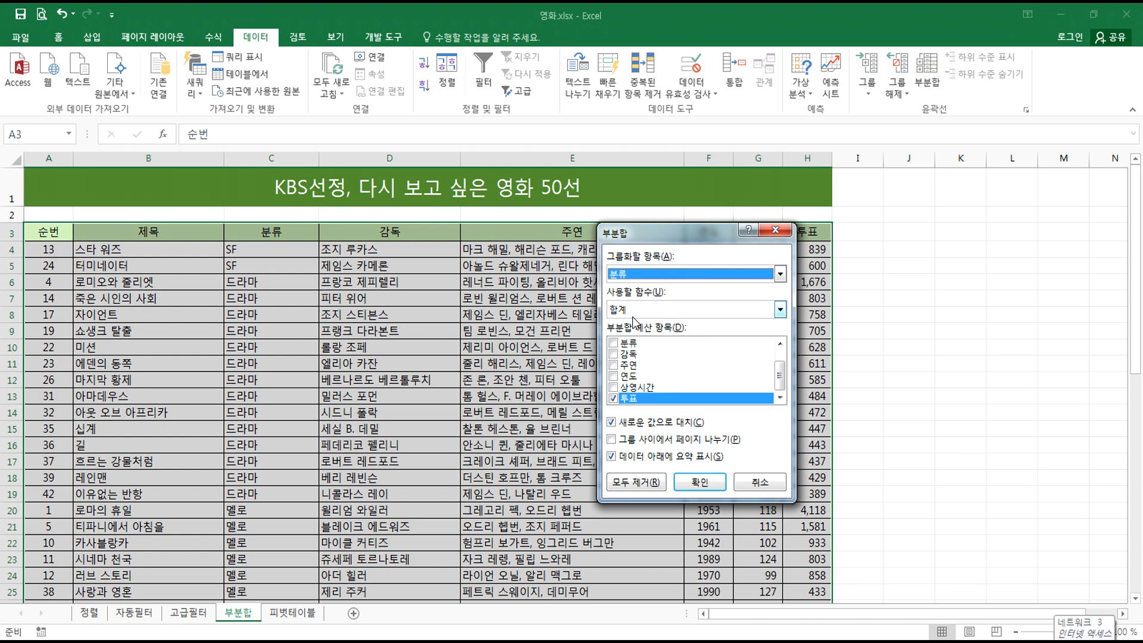
pyautogui.hotkey('ctrl', '2')
pyautogui.moveTo(626, 324)
pyautogui.mouseDown()
pyautogui.moveTo(608, 296)
pyautogui.moveTo(631, 318)
pyautogui.mouseUp()
pyautogui.moveTo(838, 248)
pyautogui.mouseDown()
pyautogui.moveTo(795, 234)
pyautogui.moveTo(839, 236)
pyautogui.moveTo(834, 253)
pyautogui.mouseUp()
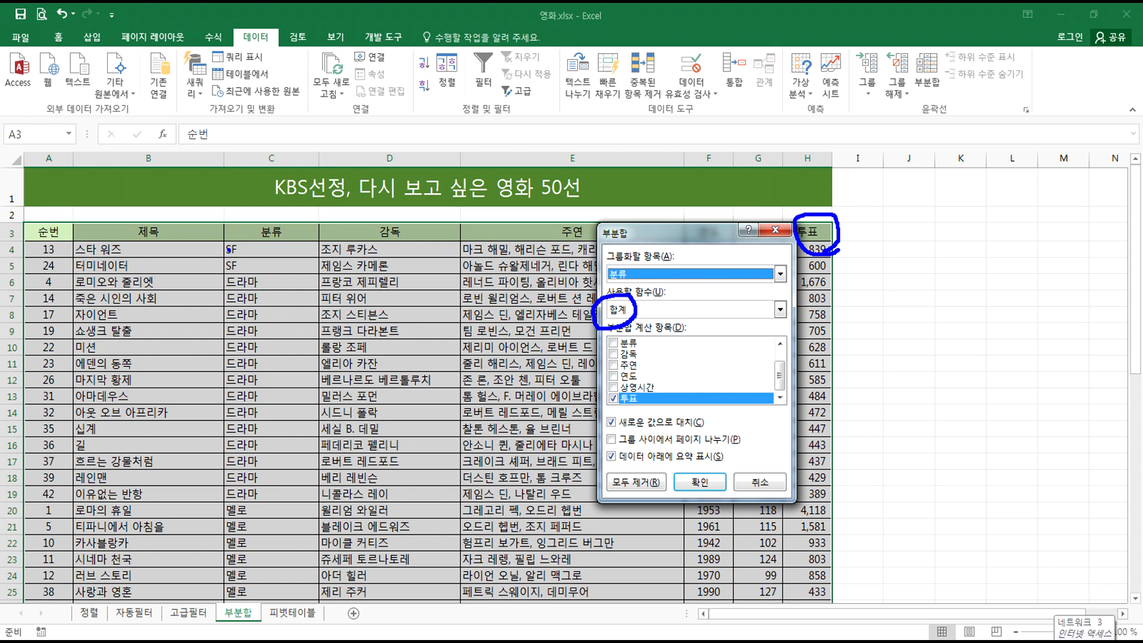
pyautogui.moveTo(227, 249)
pyautogui.mouseDown()
pyautogui.moveTo(221, 237)
pyautogui.moveTo(255, 244)
pyautogui.mouseUp()
pyautogui.moveTo(143, 251)
pyautogui.mouseDown()
pyautogui.moveTo(142, 266)
pyautogui.moveTo(178, 267)
pyautogui.mouseUp()
pyautogui.moveTo(329, 246)
pyautogui.mouseDown()
pyautogui.moveTo(342, 263)
pyautogui.moveTo(391, 260)
pyautogui.mouseUp()
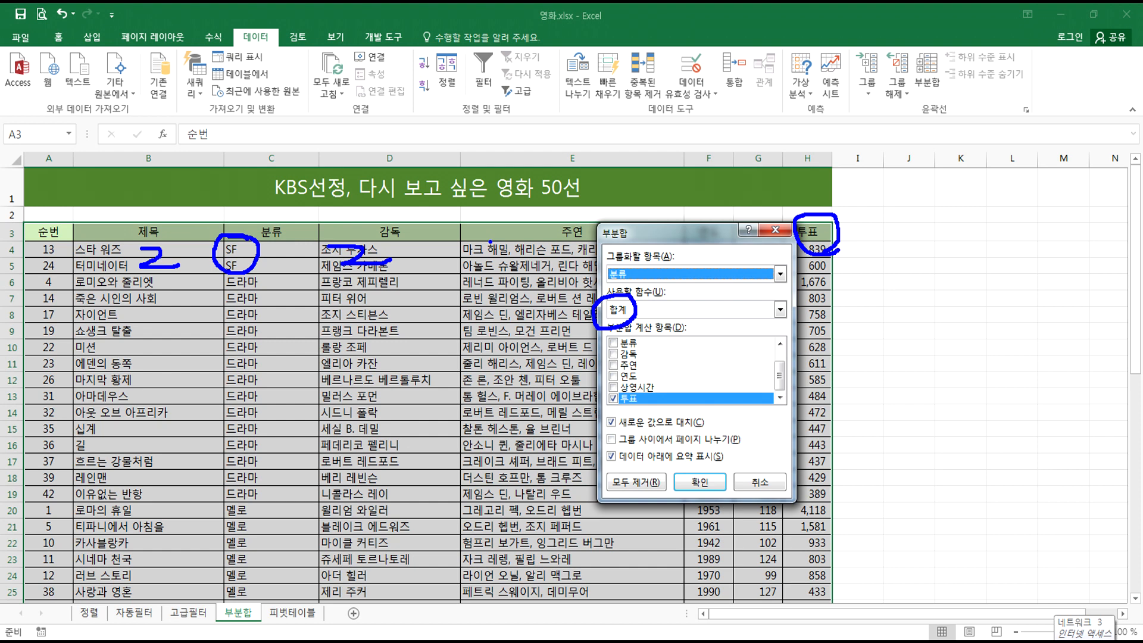
pyautogui.moveTo(489, 249); pyautogui.dragTo(538, 269)
pyautogui.moveTo(28, 245); pyautogui.dragTo(71, 267)
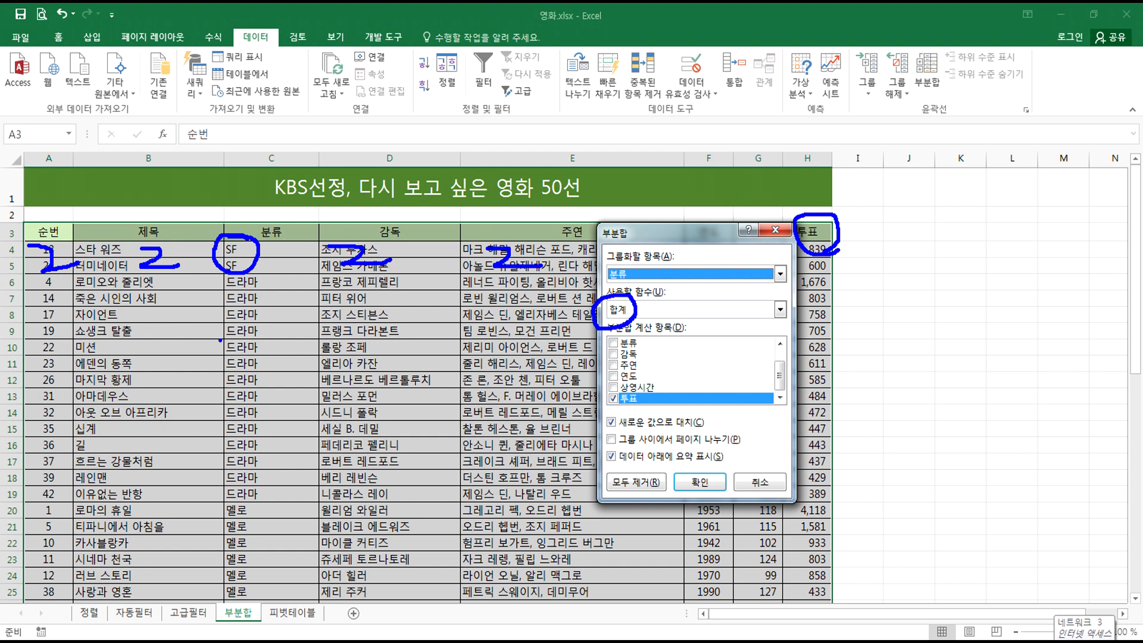
pyautogui.press('Escape')
# - Set the subtotal function to 개수, replace 투표 with 제목 as the calculated field, and apply the subtotals
pyautogui.click(634, 310)
pyautogui.click(621, 340)
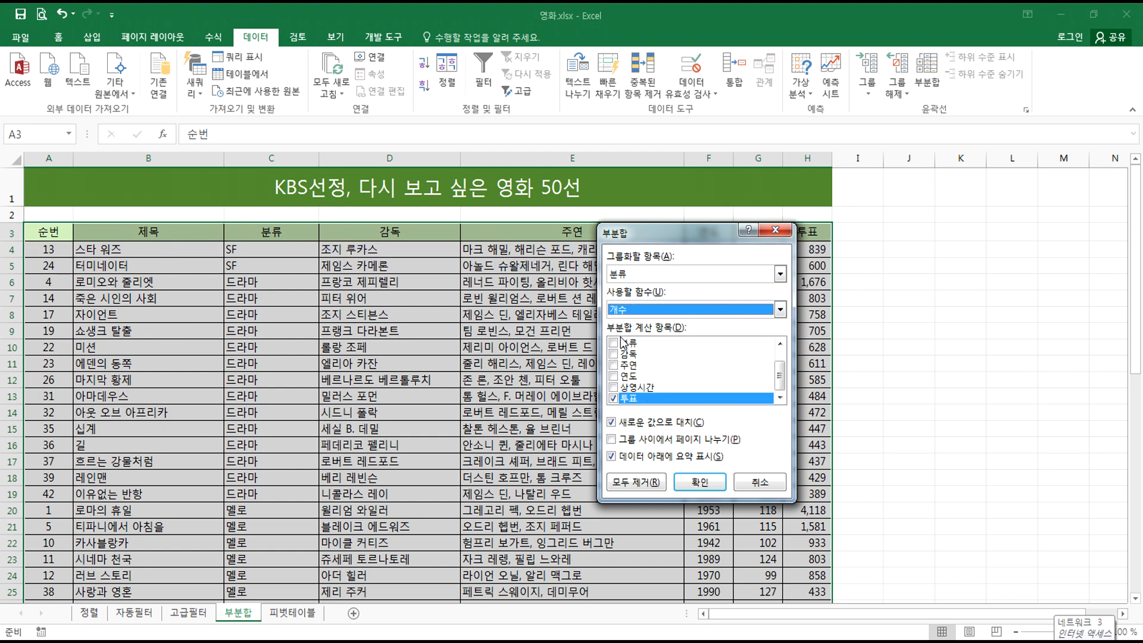
pyautogui.moveTo(616, 238); pyautogui.dragTo(455, 232)
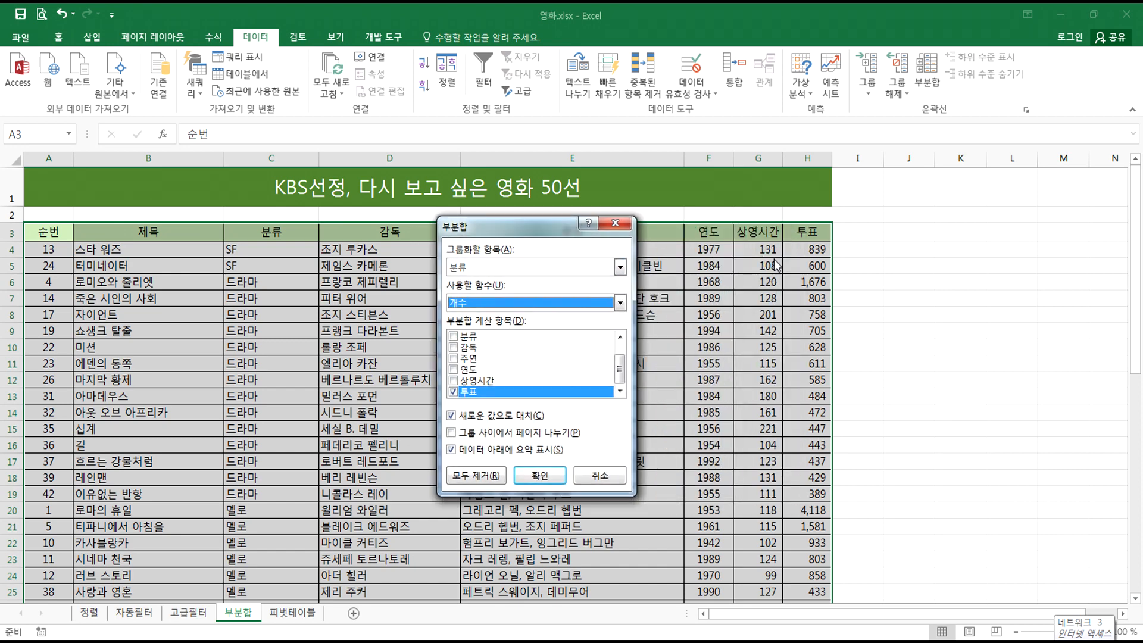
pyautogui.click(453, 393)
pyautogui.scroll(1, 454, 387)
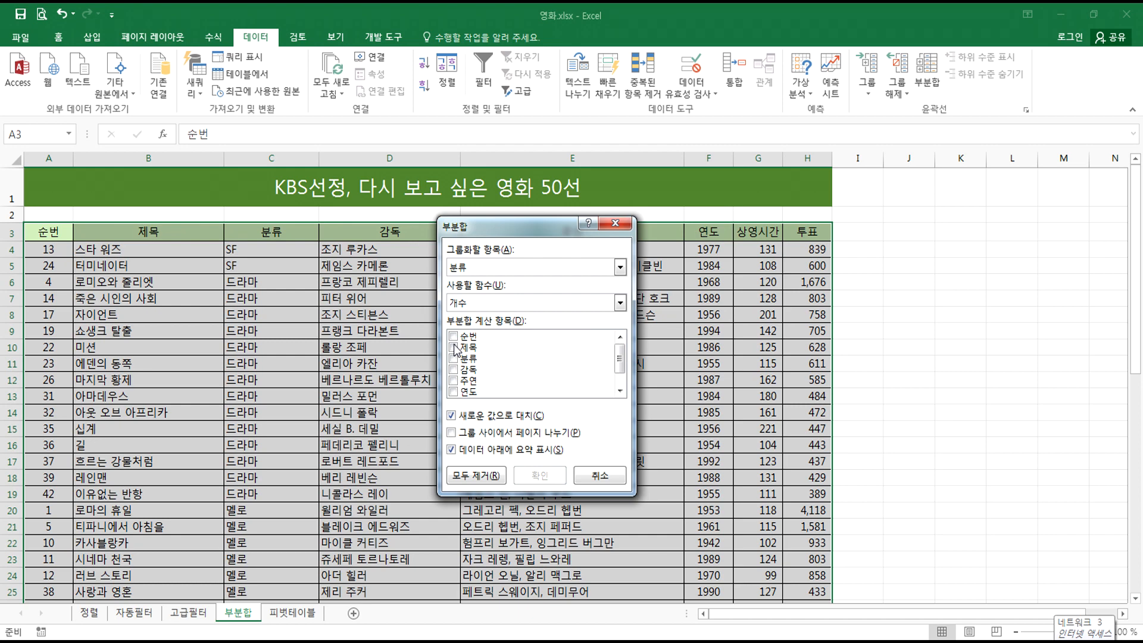
pyautogui.click(455, 347)
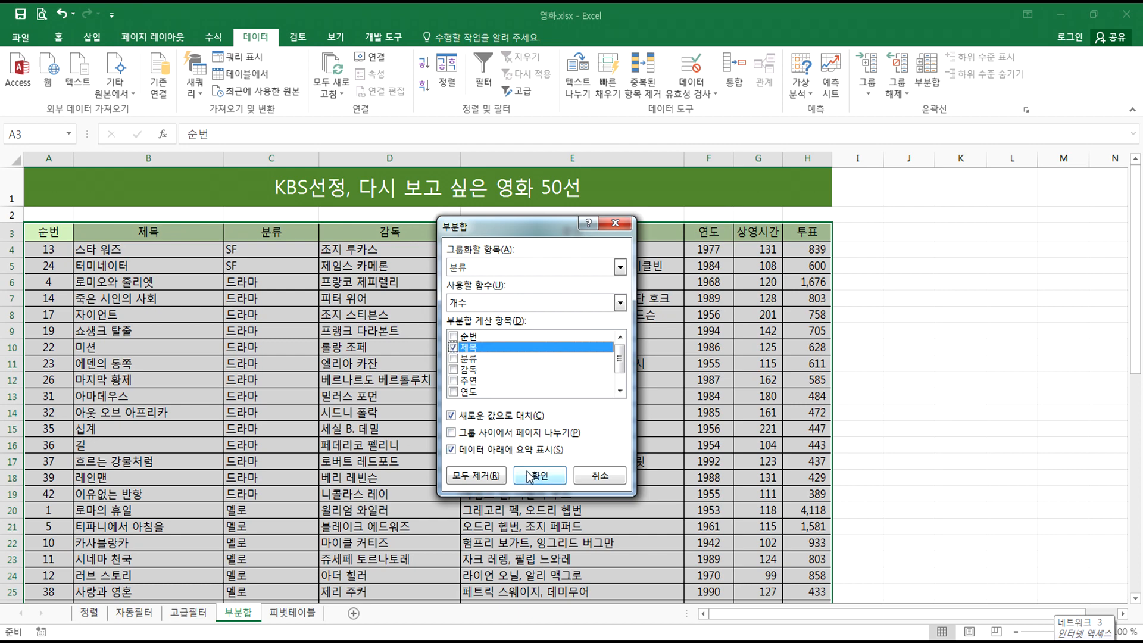
pyautogui.click(528, 477)
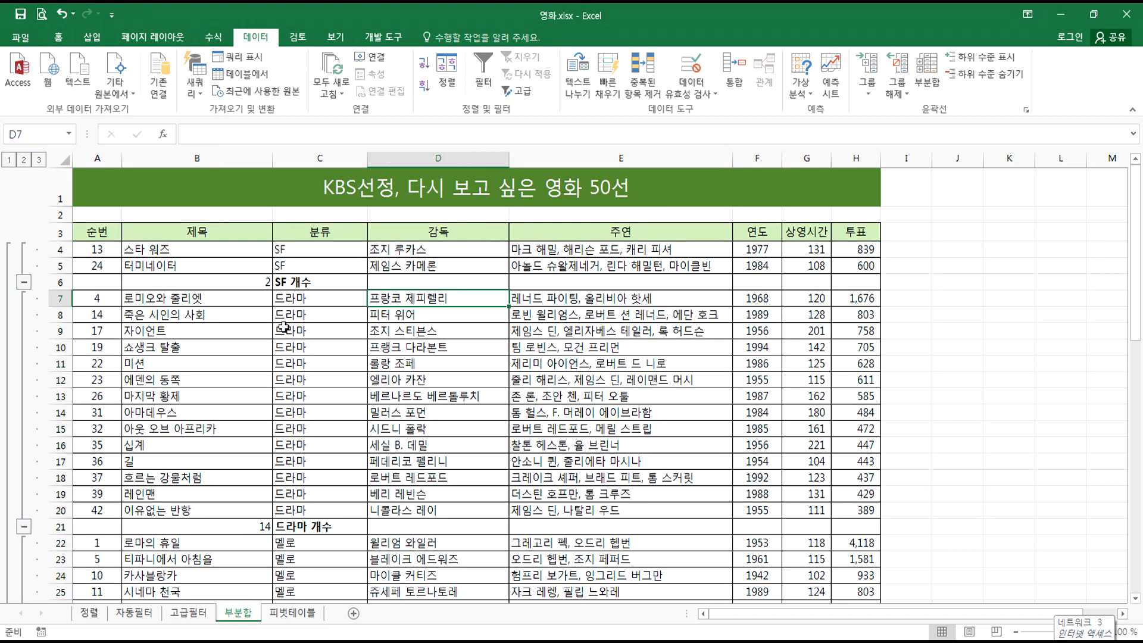
# - Examine the 개수 subtotal rows under the genre groups, including SF, 드라마 and 멜로
pyautogui.click(256, 282)
pyautogui.click(262, 526)
pyautogui.scroll(-3, 232, 506)
pyautogui.click(233, 491)
pyautogui.scroll(-3, 235, 488)
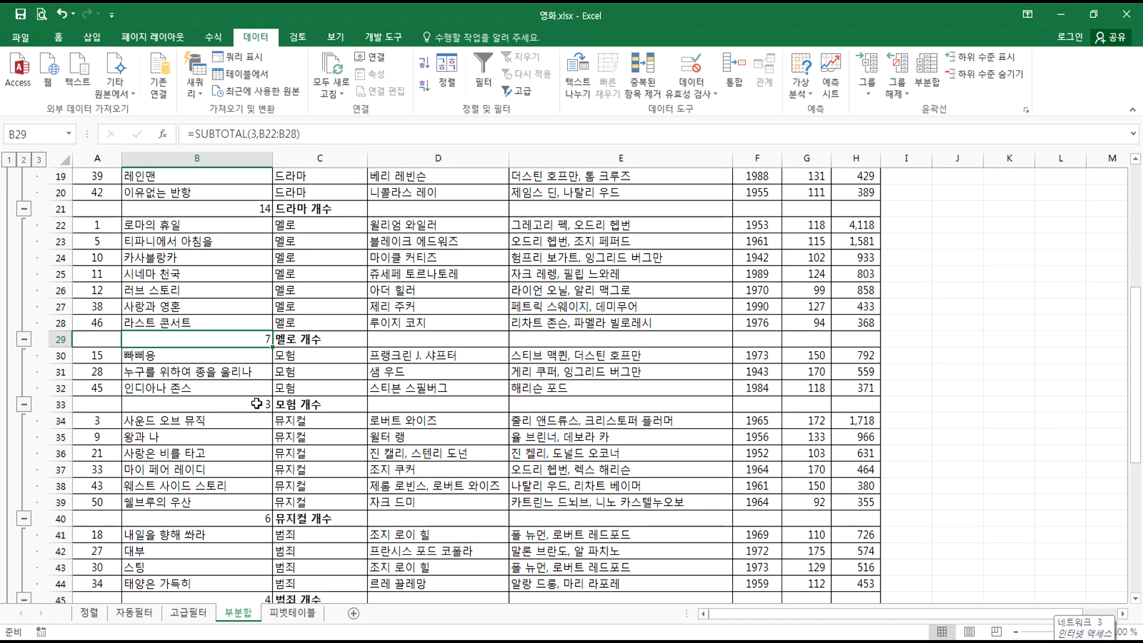
pyautogui.scroll(6, 251, 452)
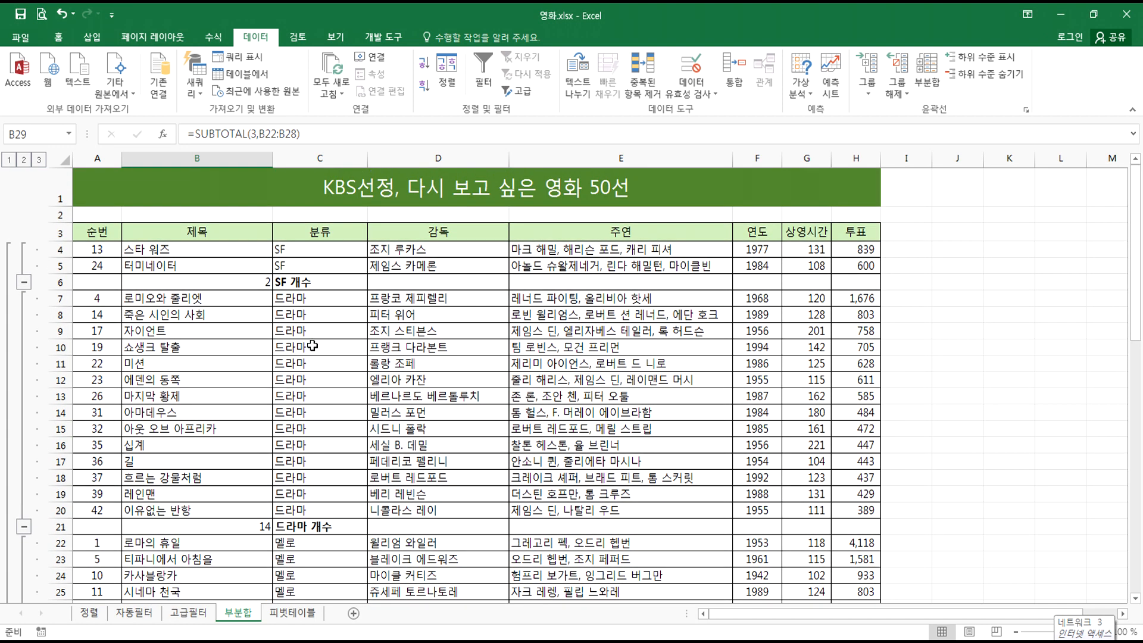
pyautogui.click(331, 281)
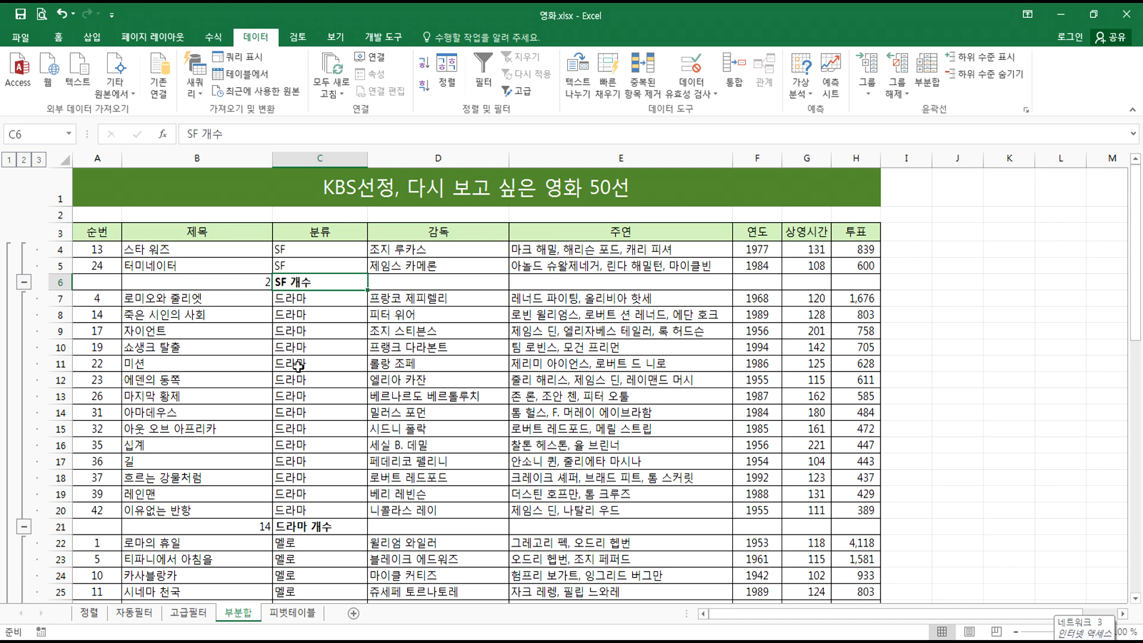
# - Replace the movie list's count subtotals with the 평균 of 투표 for each 분류 group
pyautogui.click(417, 330)
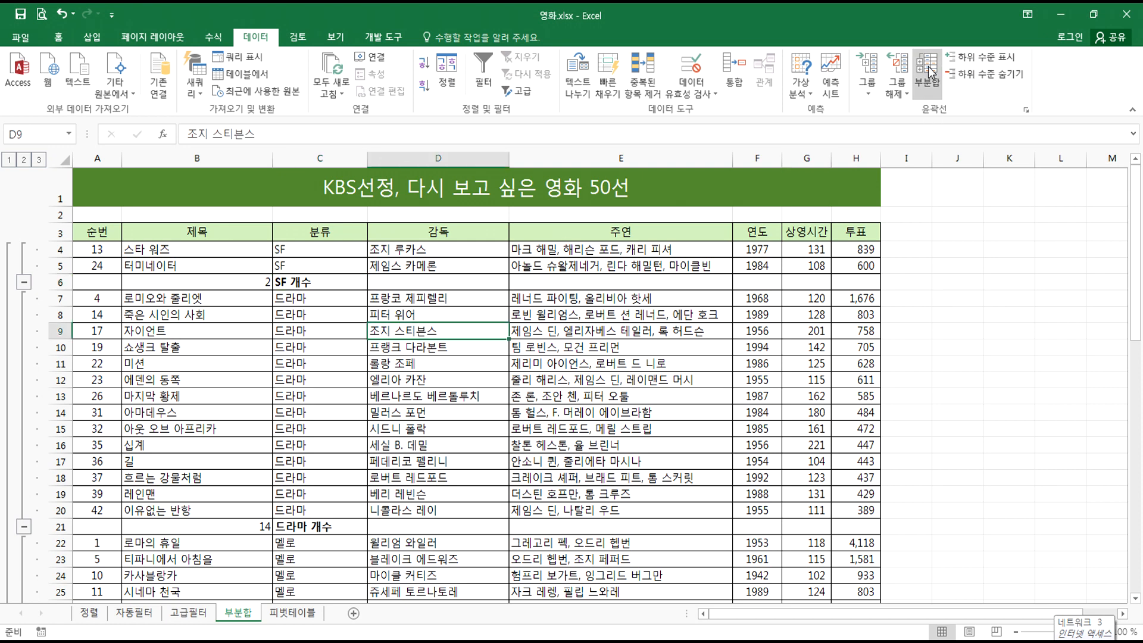
pyautogui.click(930, 73)
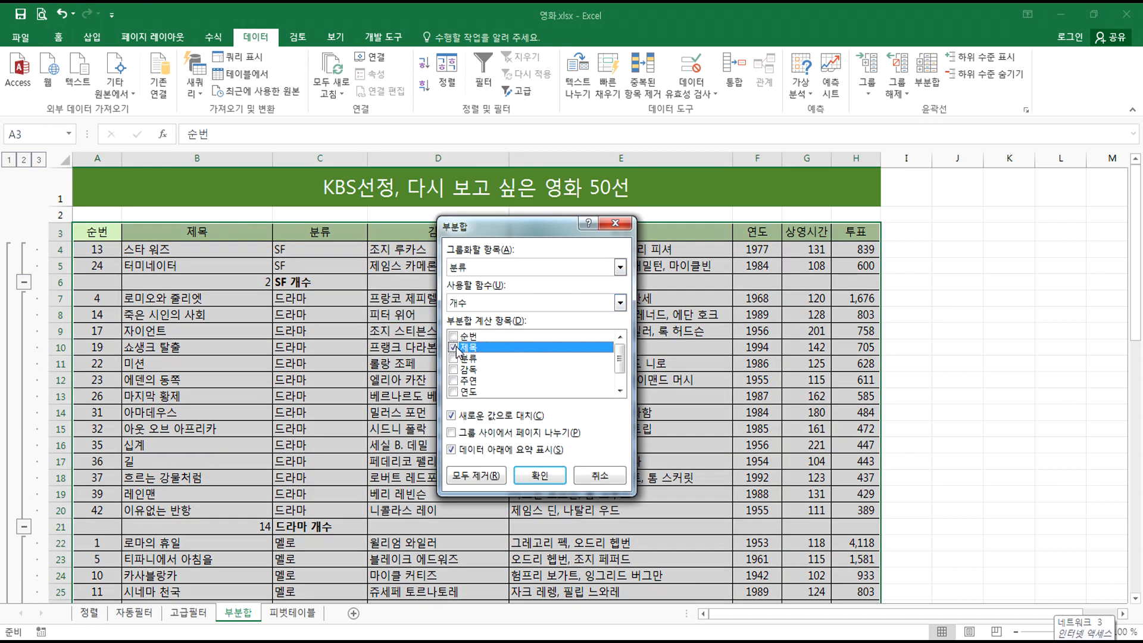
pyautogui.click(462, 304)
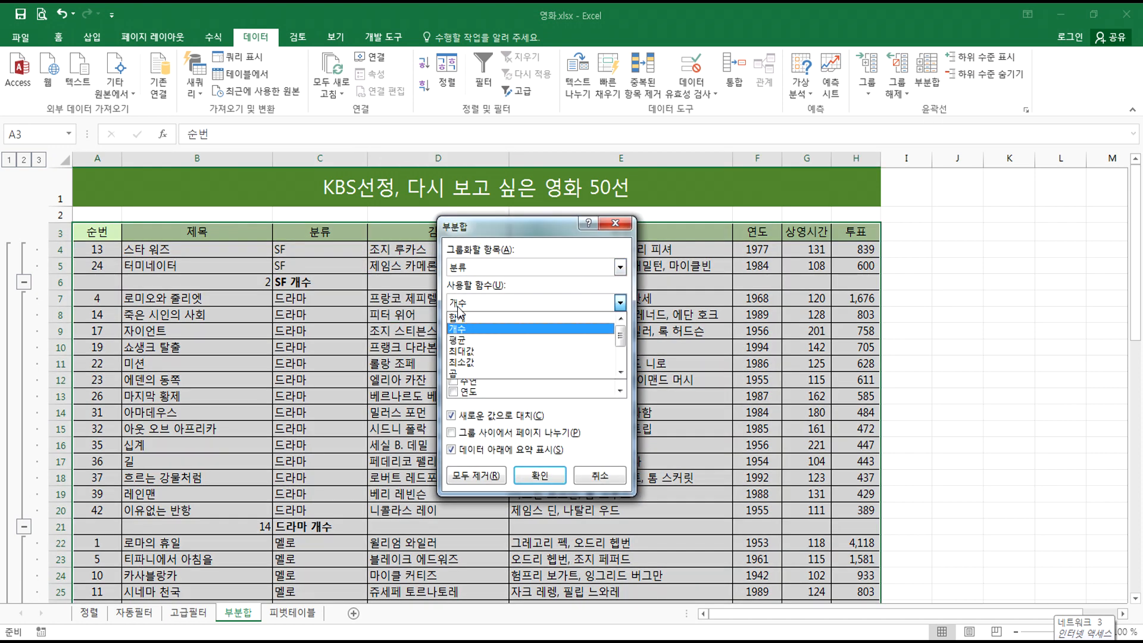
pyautogui.click(463, 340)
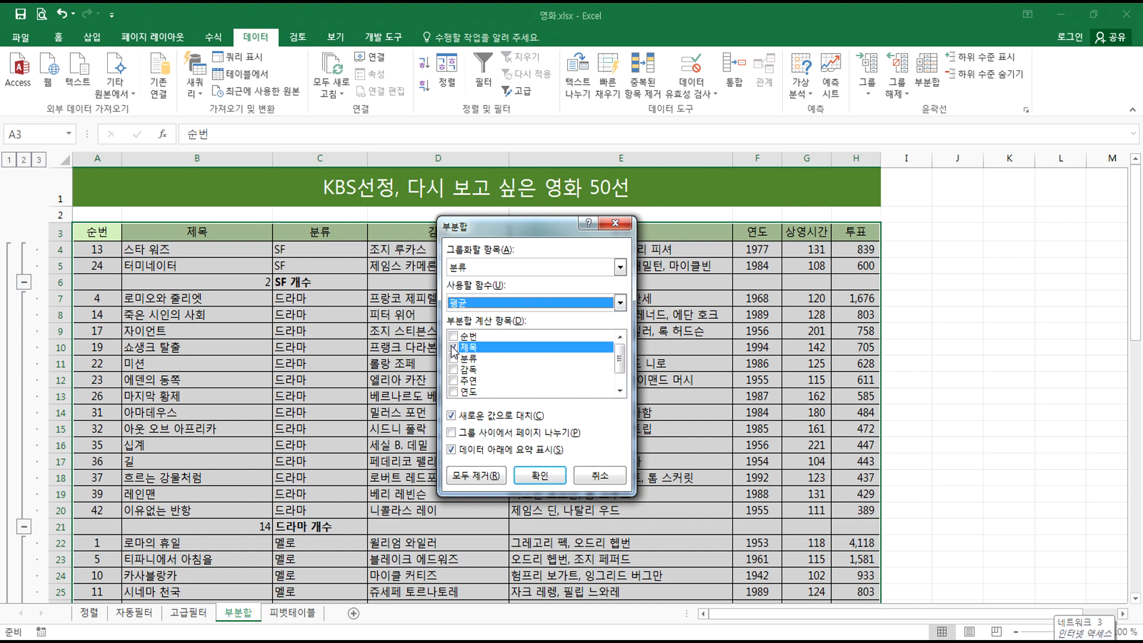
pyautogui.click(454, 349)
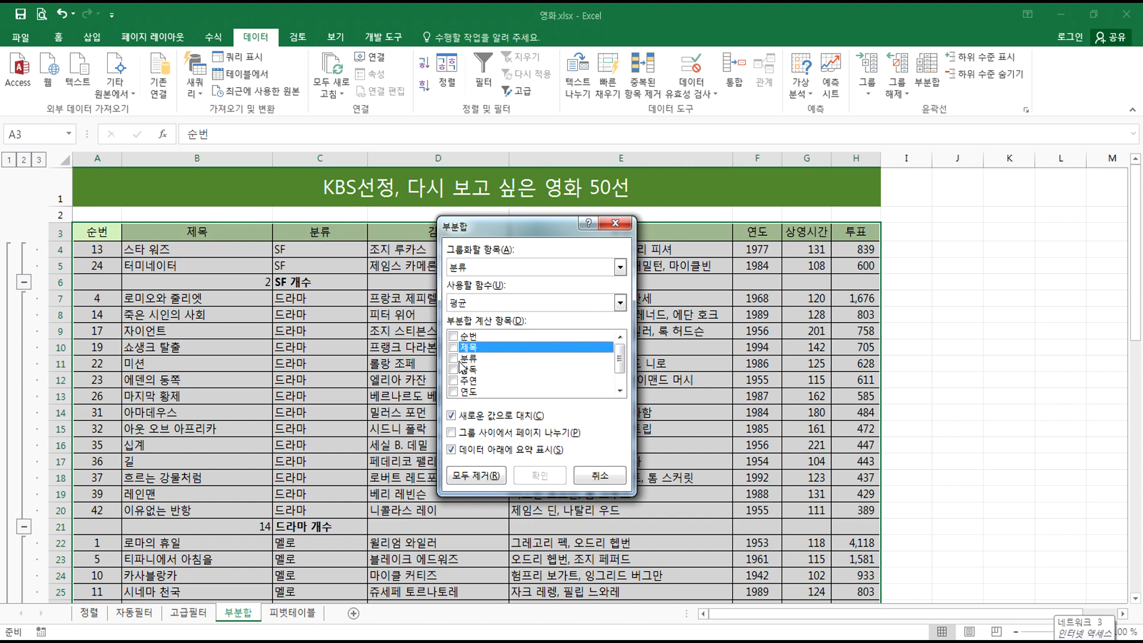
pyautogui.scroll(-1, 499, 387)
pyautogui.click(453, 392)
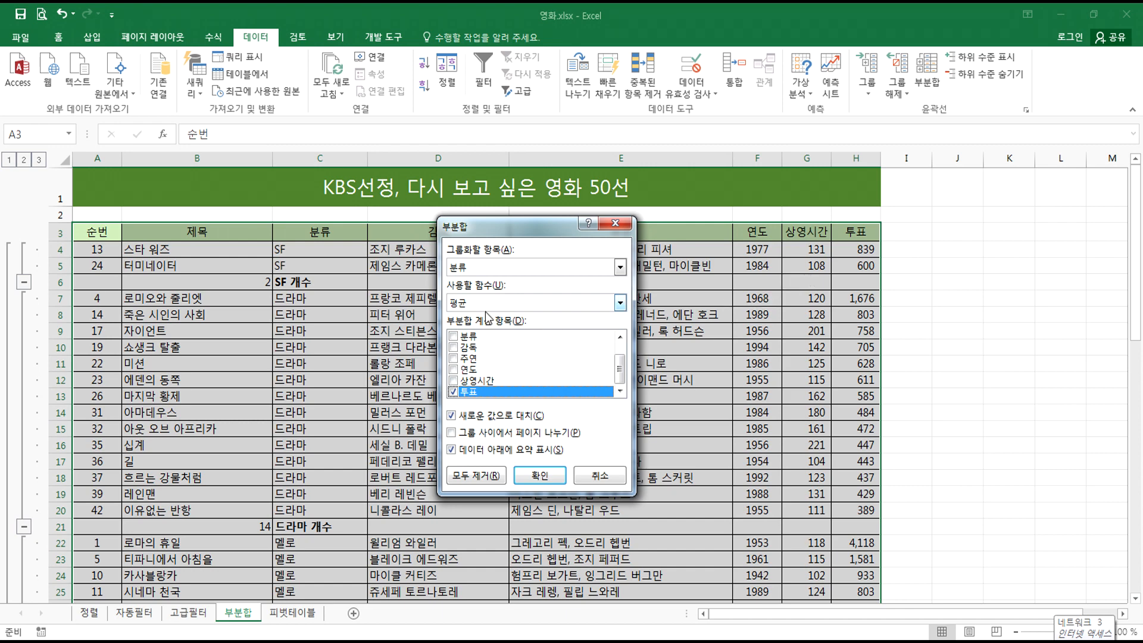
pyautogui.click(541, 479)
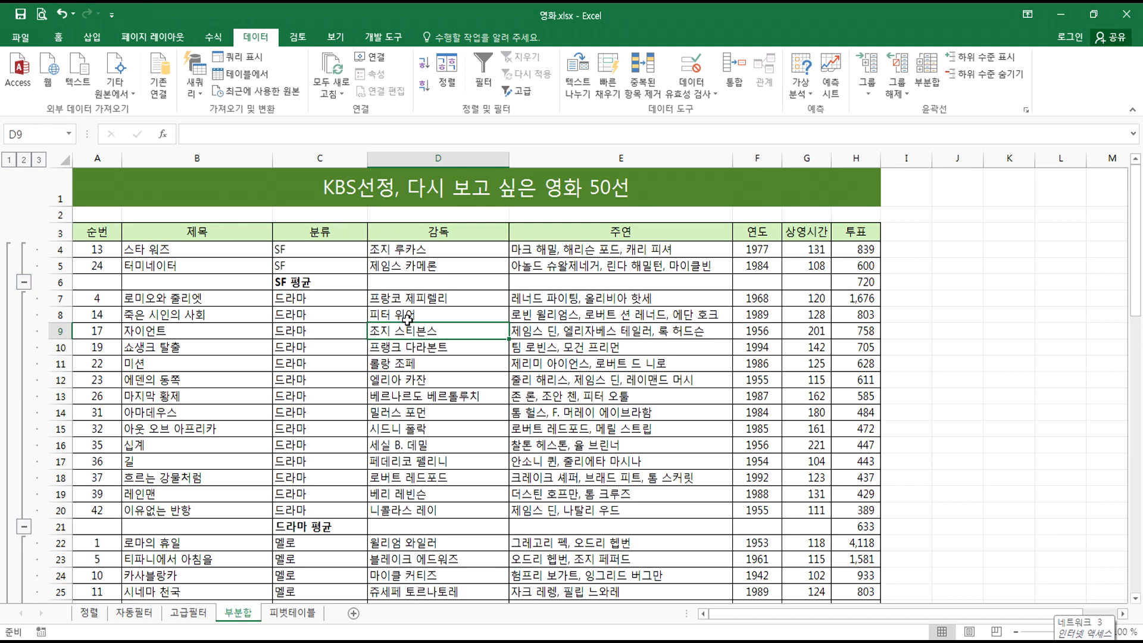
# - Examine the 평균 subtotal rows of the SF, 드라마 and 멜로 groups and the rows they summarize
pyautogui.moveTo(312, 285); pyautogui.dragTo(869, 283)
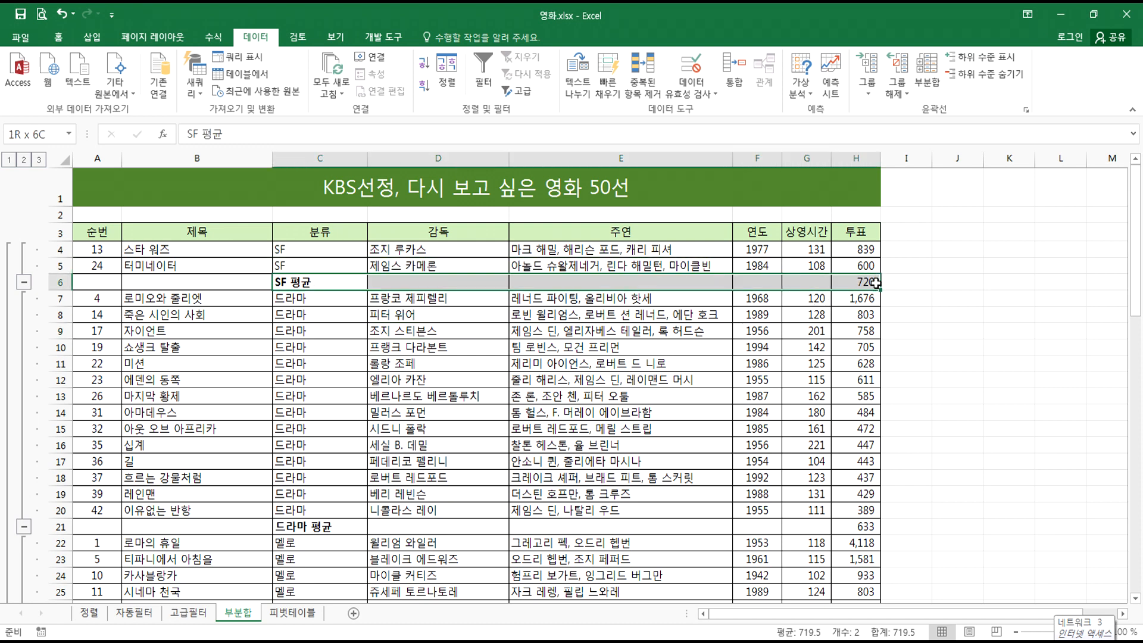
pyautogui.scroll(-2, 603, 411)
pyautogui.scroll(-2, 603, 411)
pyautogui.moveTo(375, 306); pyautogui.dragTo(860, 306)
pyautogui.moveTo(322, 436); pyautogui.dragTo(740, 436)
pyautogui.moveTo(292, 323); pyautogui.dragTo(300, 421)
pyautogui.scroll(4, 33, 167)
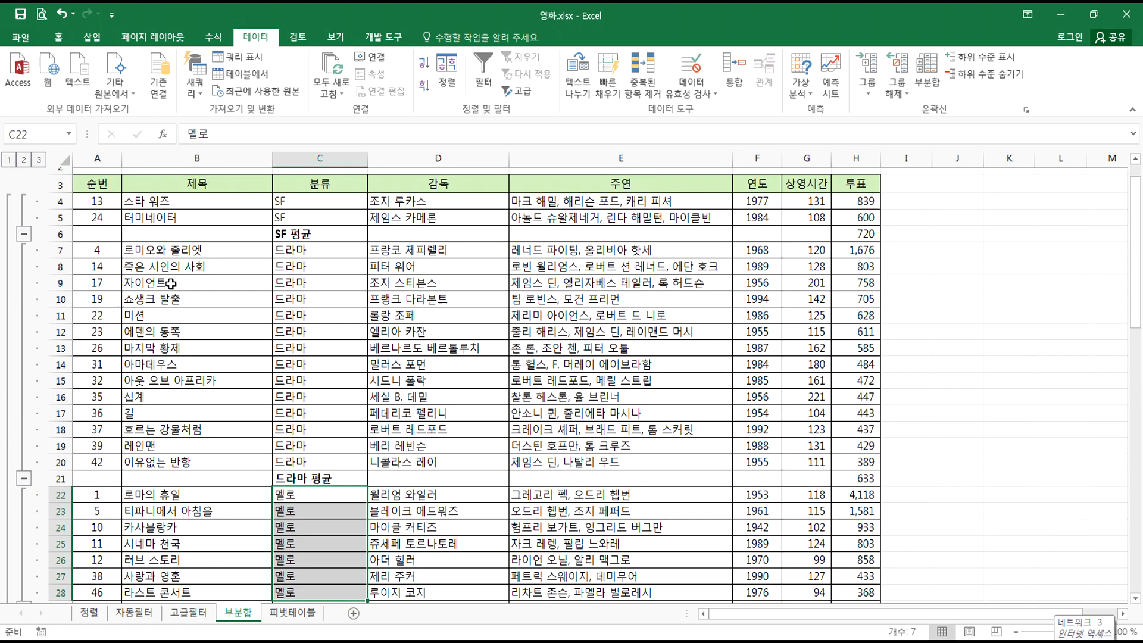
# - Switch the movie list through its outline levels and collapse it to level 2, with only the group and overall 평균 rows
pyautogui.click(12, 160)
pyautogui.click(26, 161)
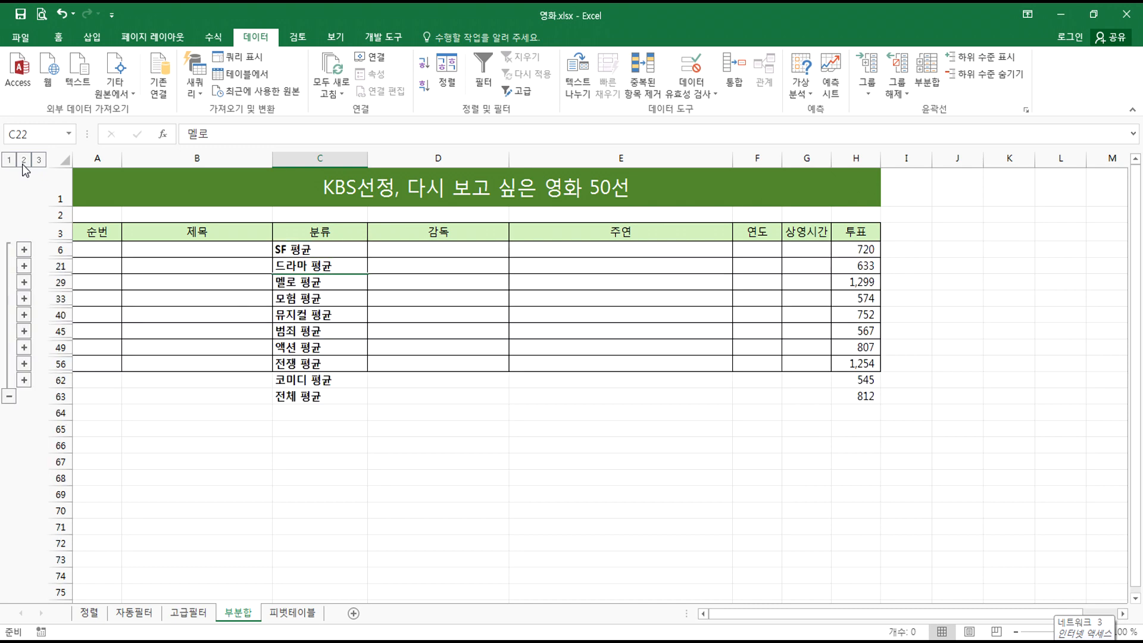
pyautogui.click(38, 160)
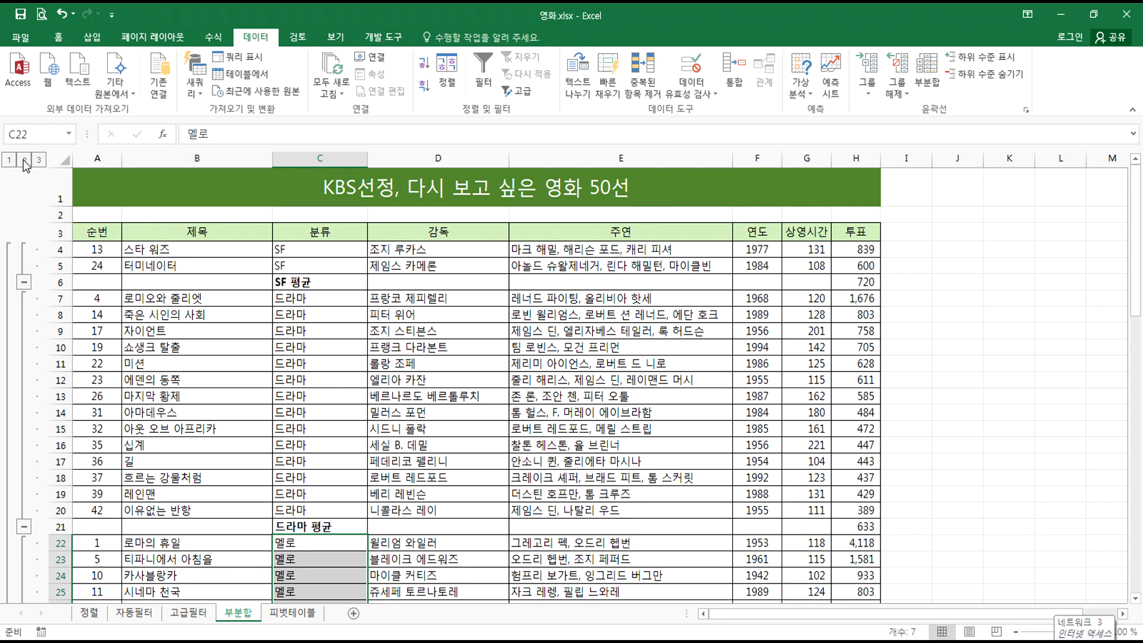
pyautogui.click(24, 160)
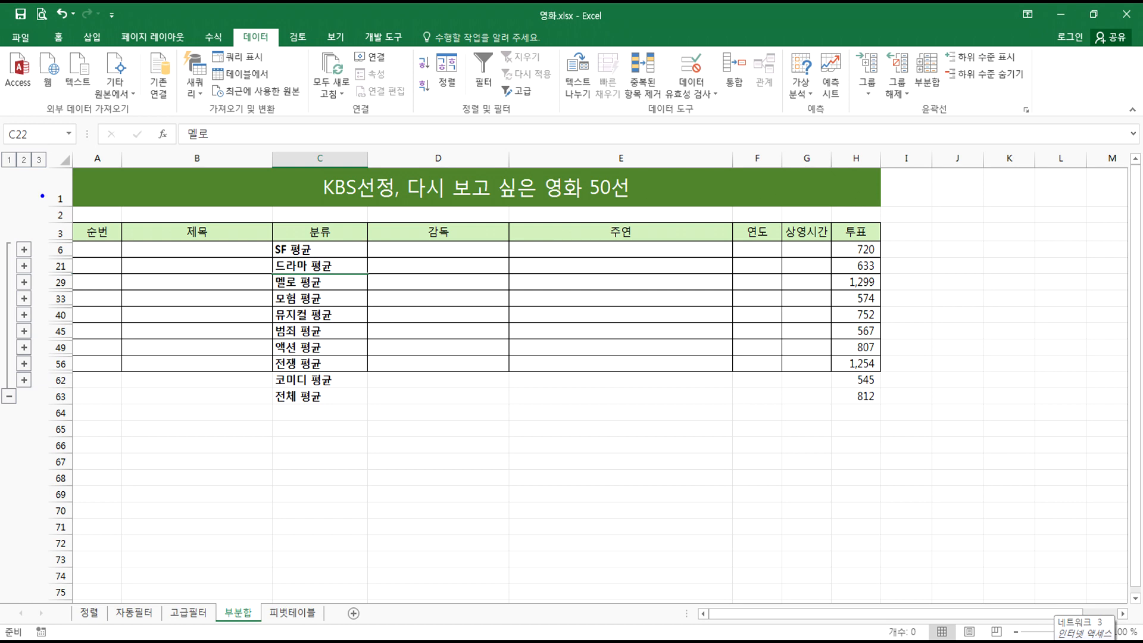
pyautogui.moveTo(6, 170)
pyautogui.mouseDown()
pyautogui.moveTo(6, 160)
pyautogui.moveTo(55, 156)
pyautogui.moveTo(29, 182)
pyautogui.mouseUp()
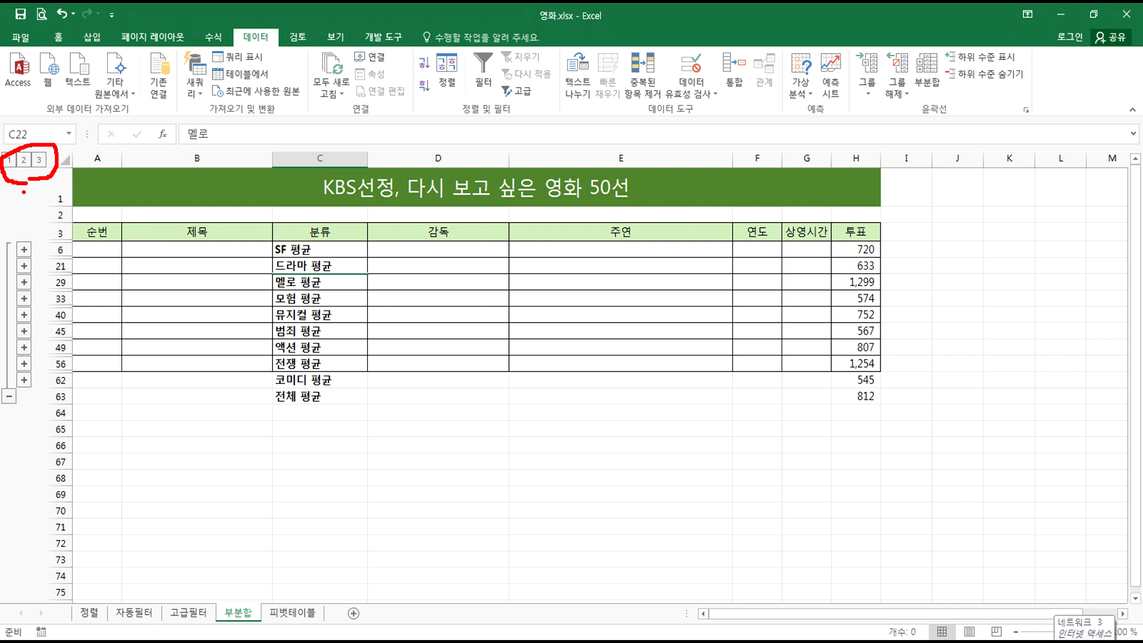
pyautogui.moveTo(300, 413)
pyautogui.mouseDown()
pyautogui.moveTo(317, 396)
pyautogui.moveTo(300, 410)
pyautogui.mouseUp()
pyautogui.moveTo(22, 164); pyautogui.dragTo(36, 167)
pyautogui.moveTo(316, 230)
pyautogui.mouseDown()
pyautogui.moveTo(295, 234)
pyautogui.moveTo(280, 368)
pyautogui.moveTo(327, 230)
pyautogui.mouseUp()
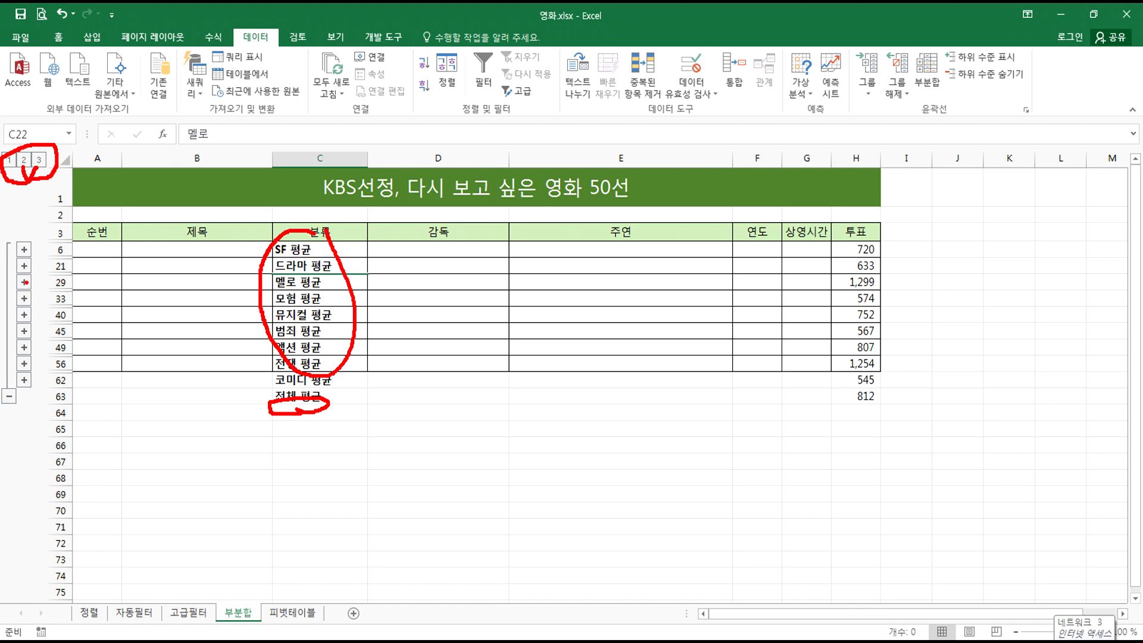
pyautogui.moveTo(52, 267); pyautogui.dragTo(55, 325)
pyautogui.press('Escape')
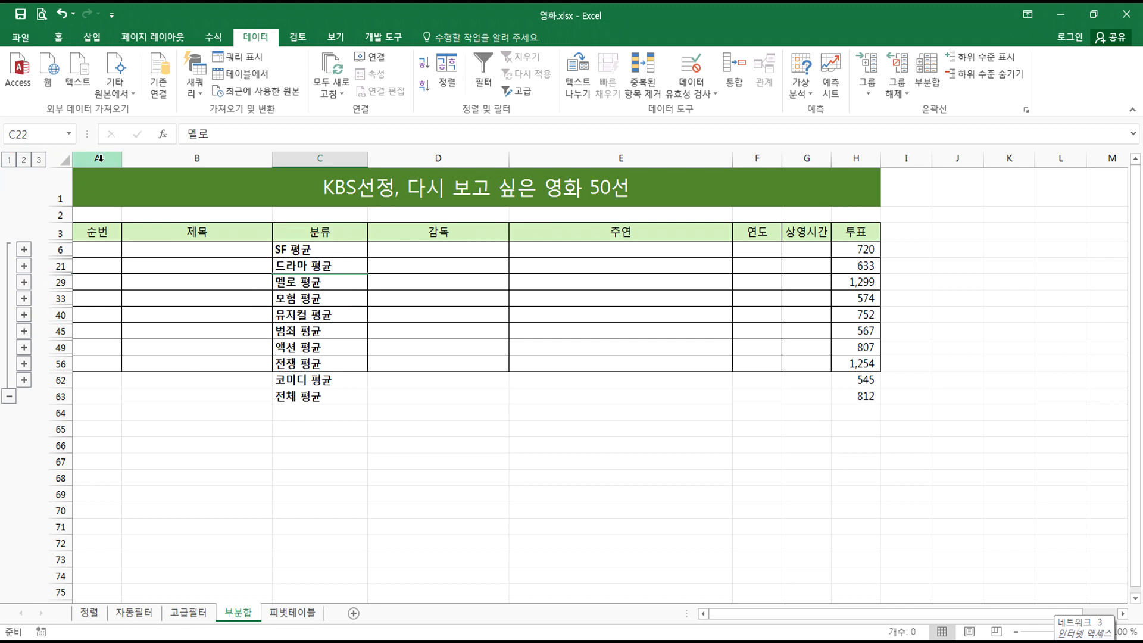
# - Examine the 투표 averages of the collapsed groups, including 멜로, 전쟁, 범죄 and 코미디
pyautogui.click(24, 282)
pyautogui.click(23, 281)
pyautogui.click(847, 282)
pyautogui.moveTo(351, 283); pyautogui.dragTo(850, 282)
pyautogui.moveTo(300, 363); pyautogui.dragTo(850, 364)
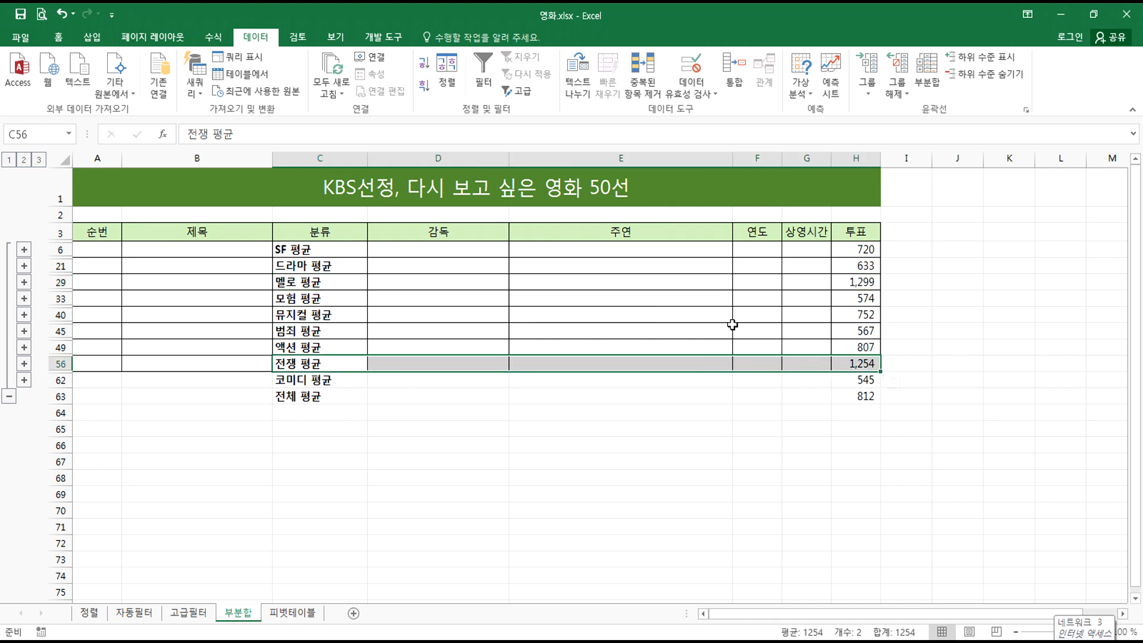
pyautogui.click(848, 284)
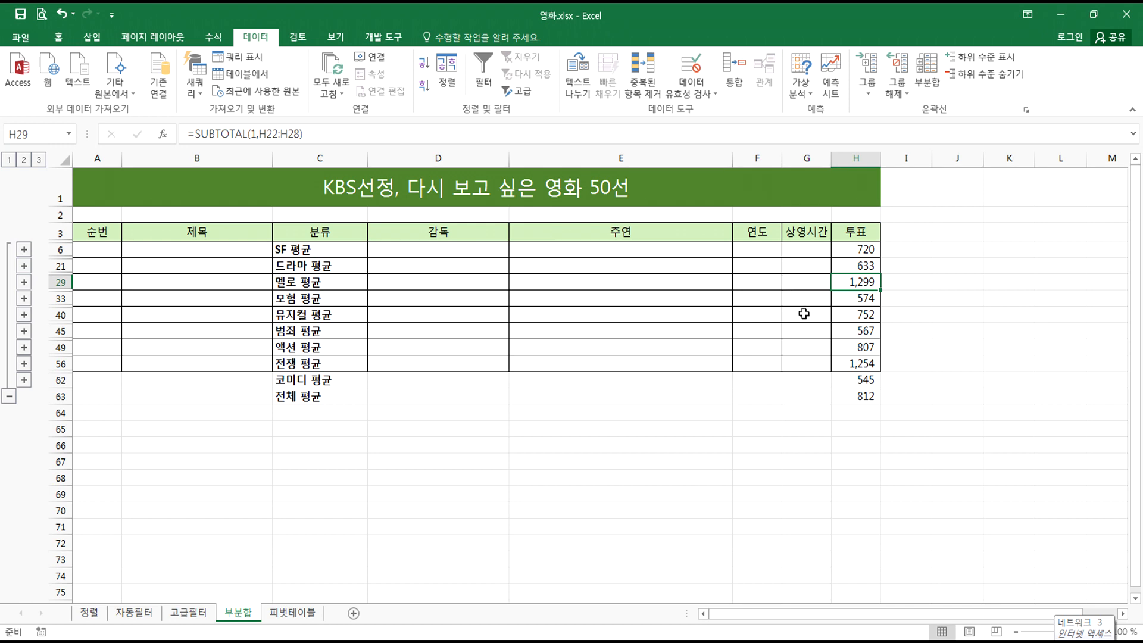
pyautogui.click(843, 331)
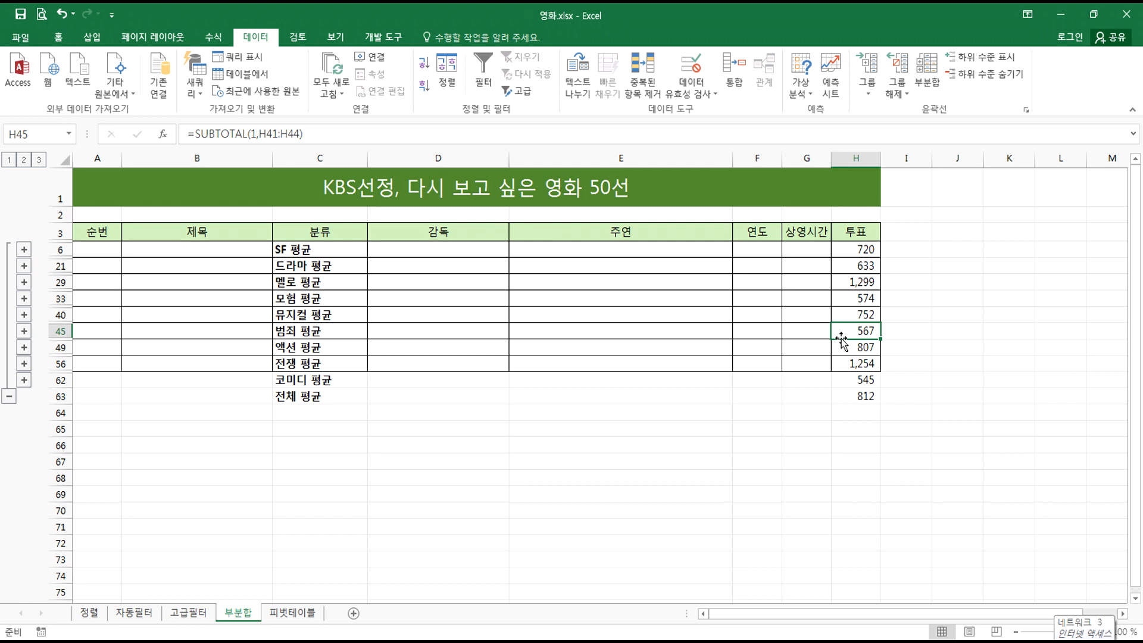
pyautogui.click(840, 379)
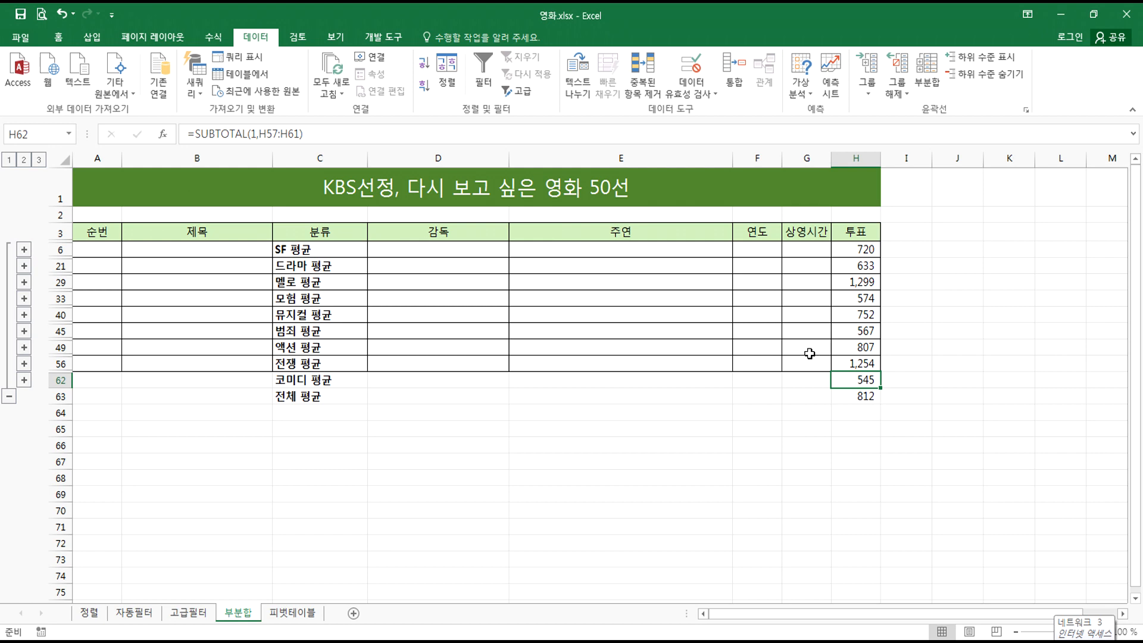
# - Add 상영시간 to 투표 in the 평균 subtotals per 분류 and collapse the list to the subtotal rows
pyautogui.click(332, 265)
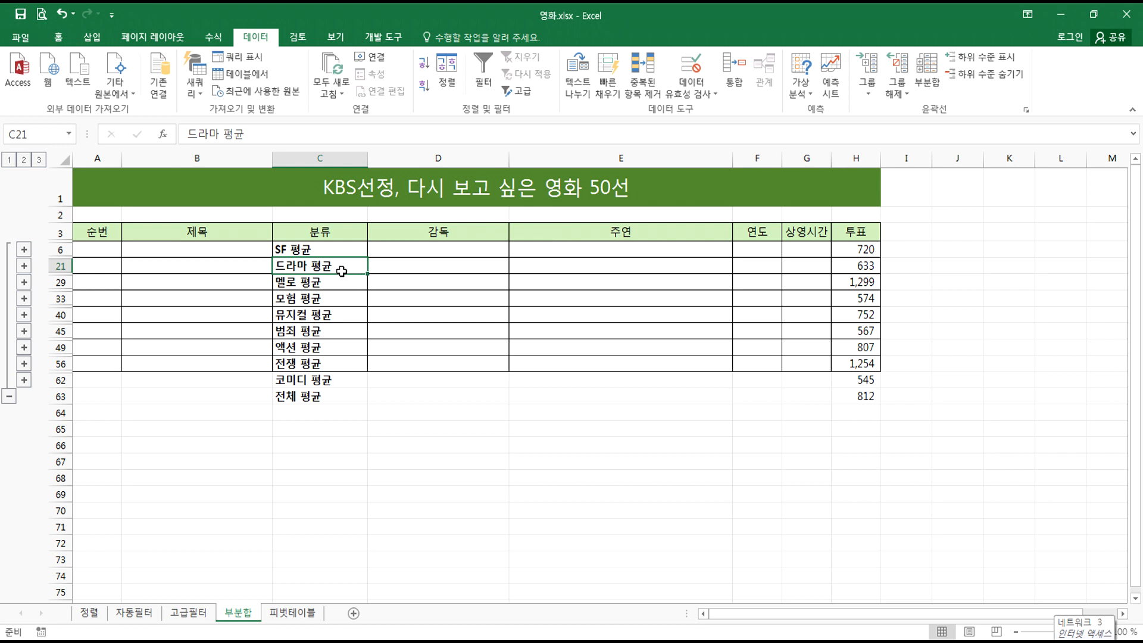
pyautogui.click(926, 72)
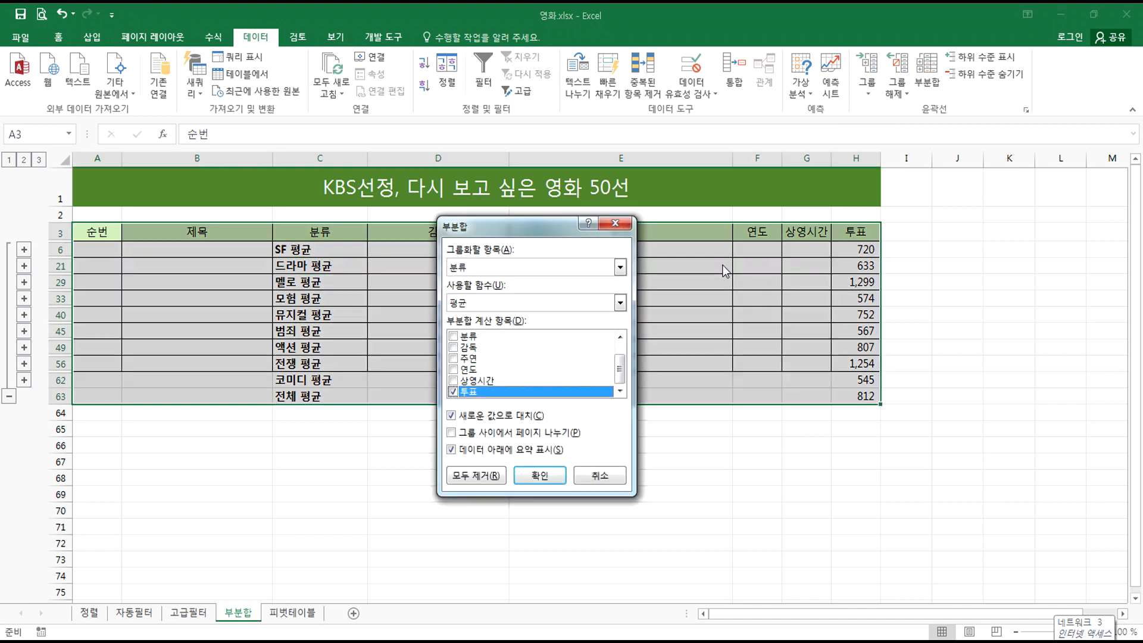
pyautogui.click(456, 380)
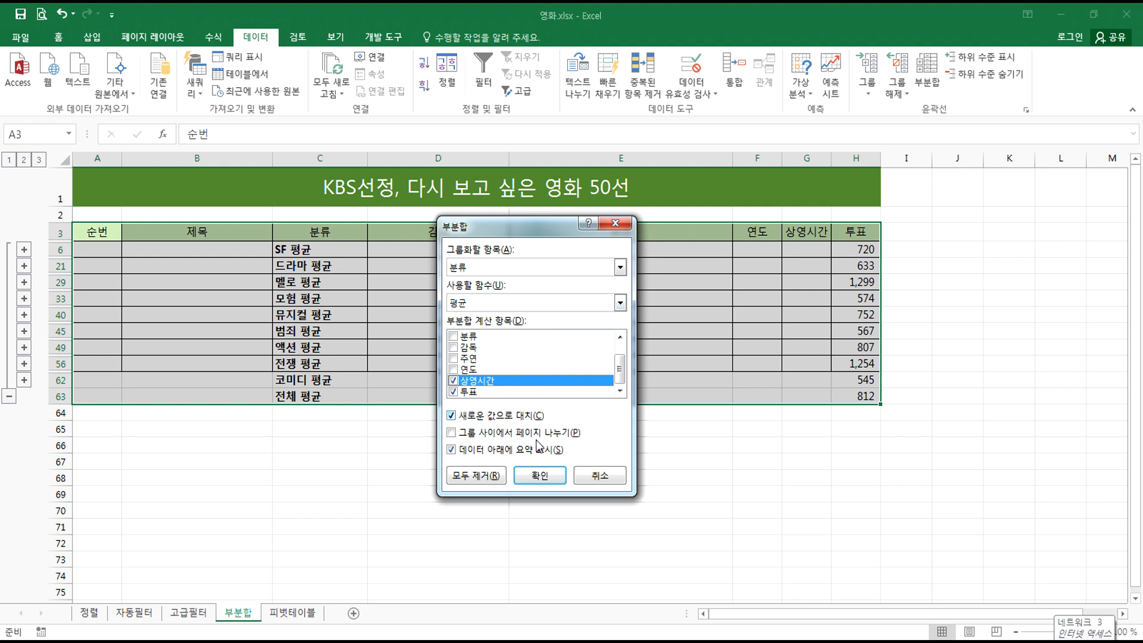
pyautogui.click(541, 475)
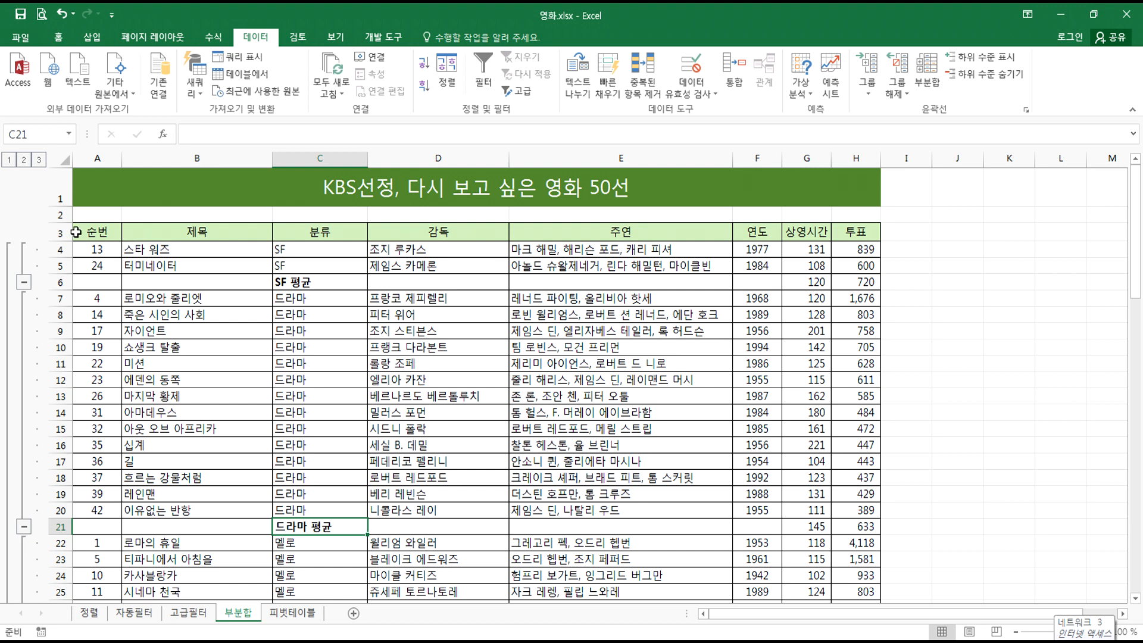
pyautogui.click(24, 159)
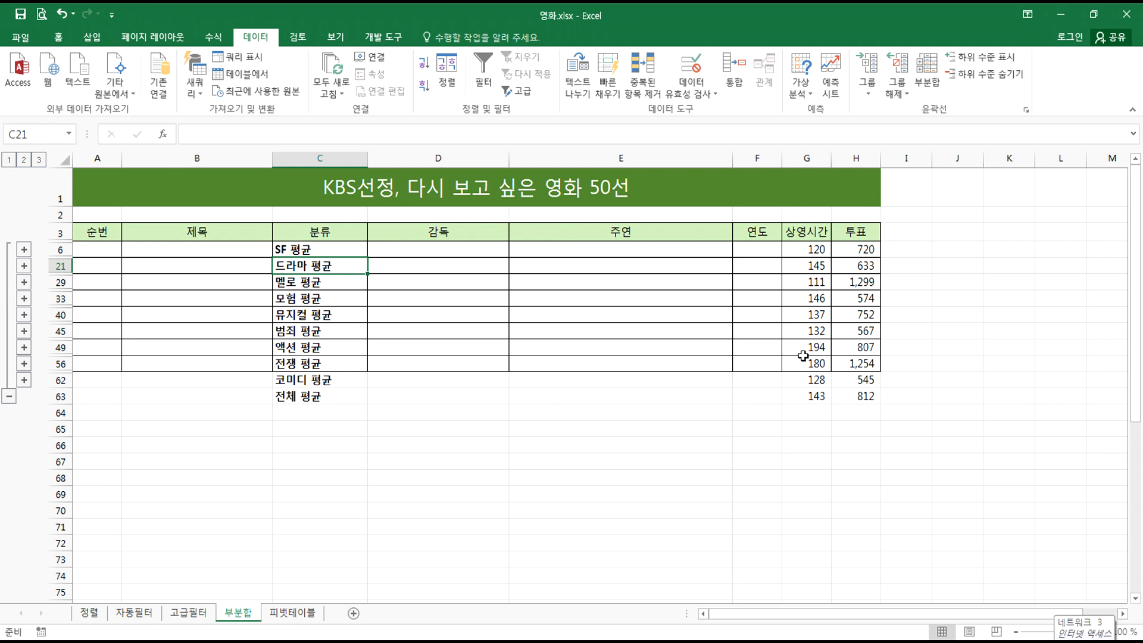
# - Examine the 상영시간 averages of the genre groups and the overall 평균 row, comparing 멜로, 액션, 전쟁 and 코미디
pyautogui.click(794, 297)
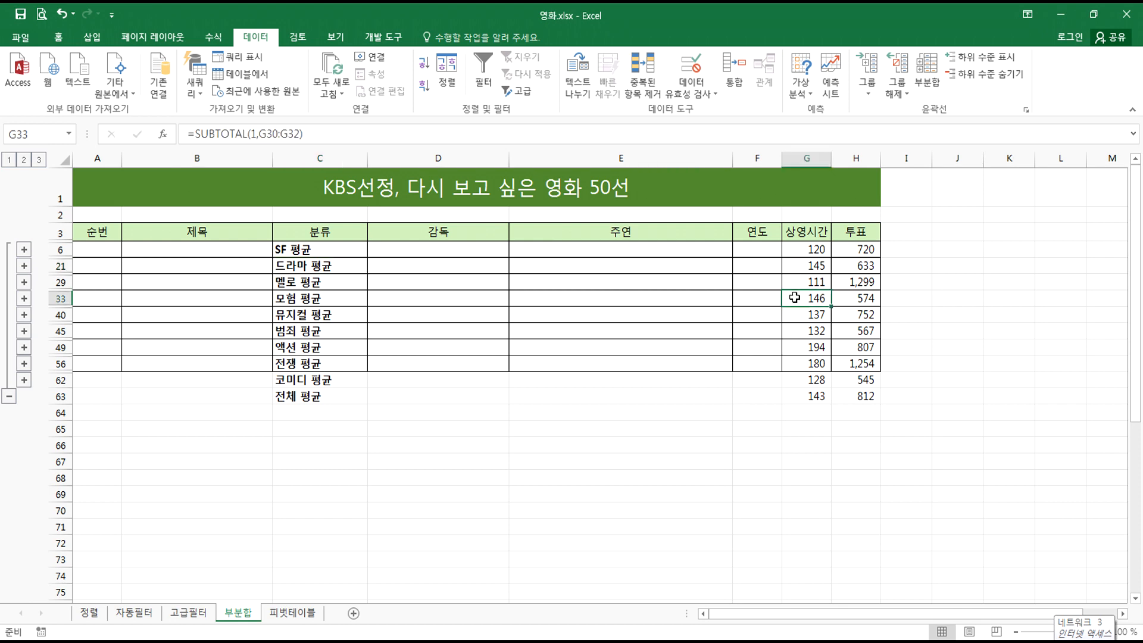
pyautogui.click(797, 347)
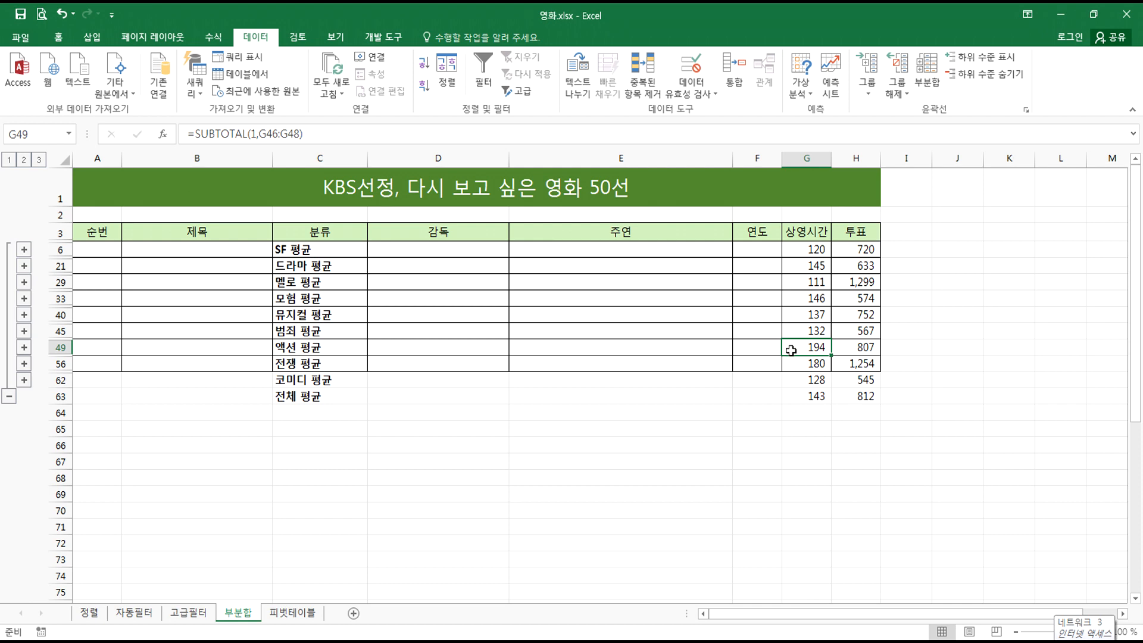
pyautogui.click(790, 364)
pyautogui.click(793, 351)
pyautogui.click(791, 287)
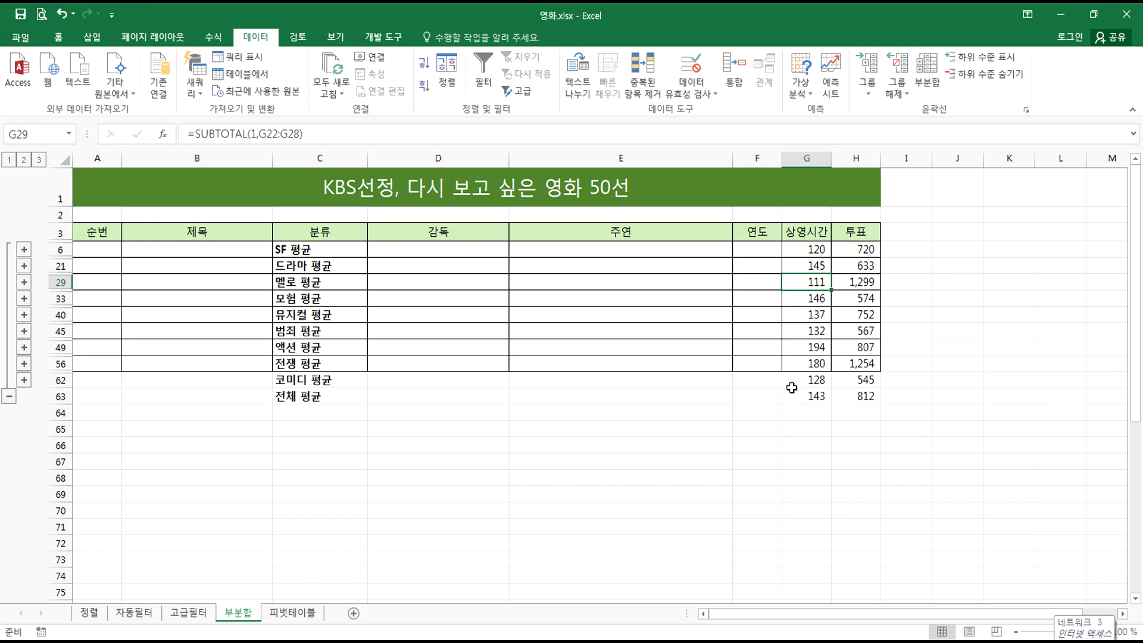
pyautogui.click(790, 251)
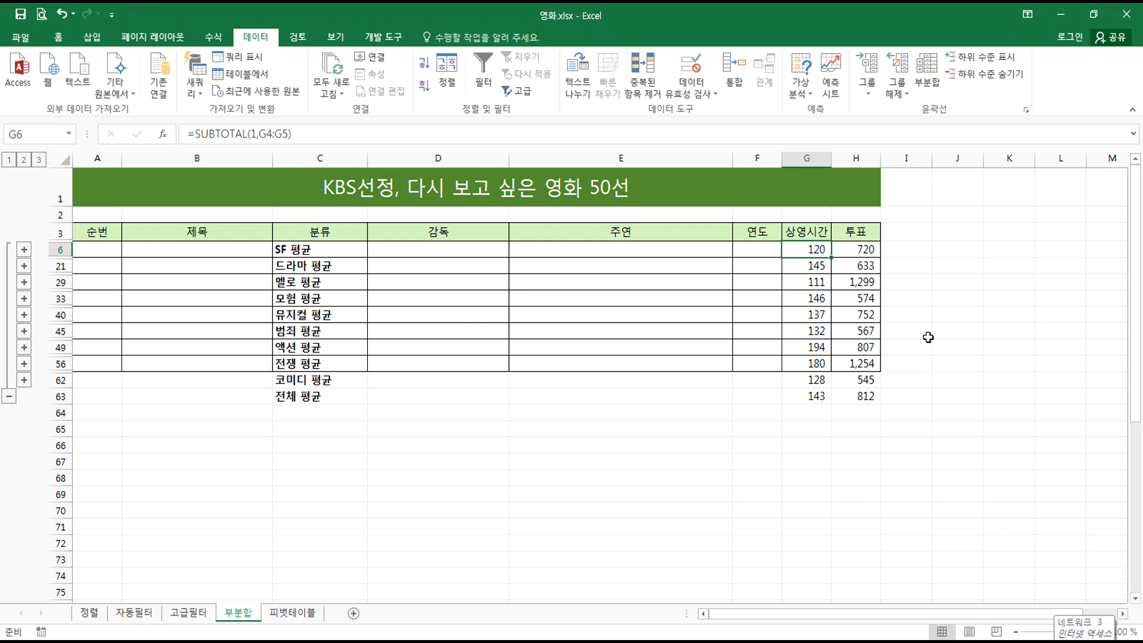
pyautogui.moveTo(807, 250); pyautogui.dragTo(809, 396)
pyautogui.click(808, 379)
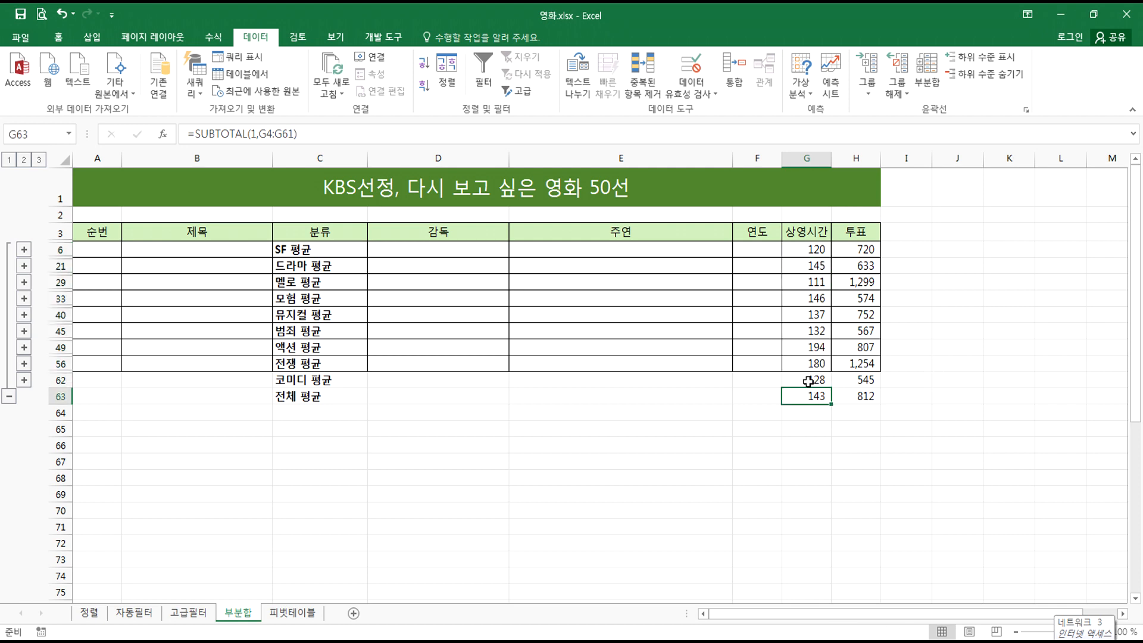
pyautogui.click(798, 314)
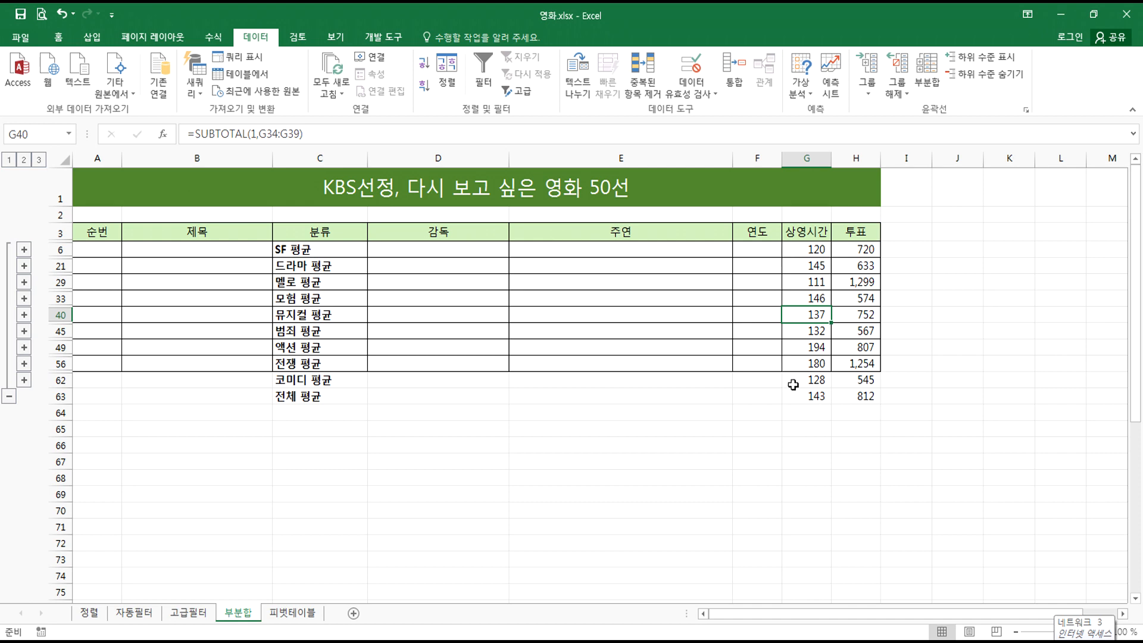
pyautogui.click(795, 251)
pyautogui.click(798, 282)
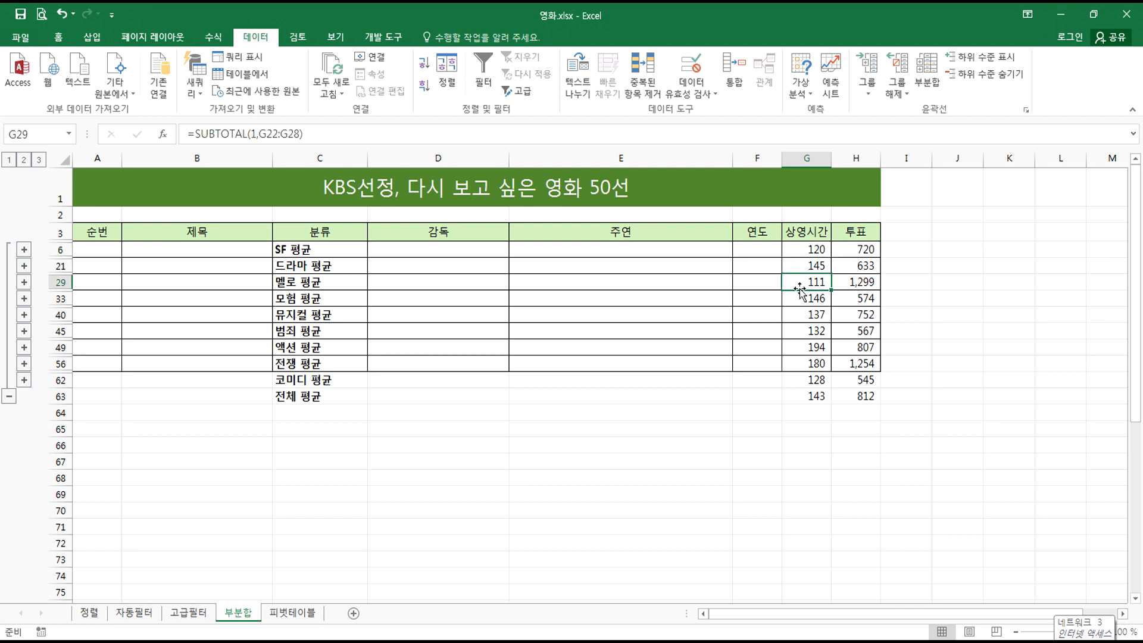
pyautogui.click(796, 348)
pyautogui.click(798, 277)
pyautogui.click(810, 381)
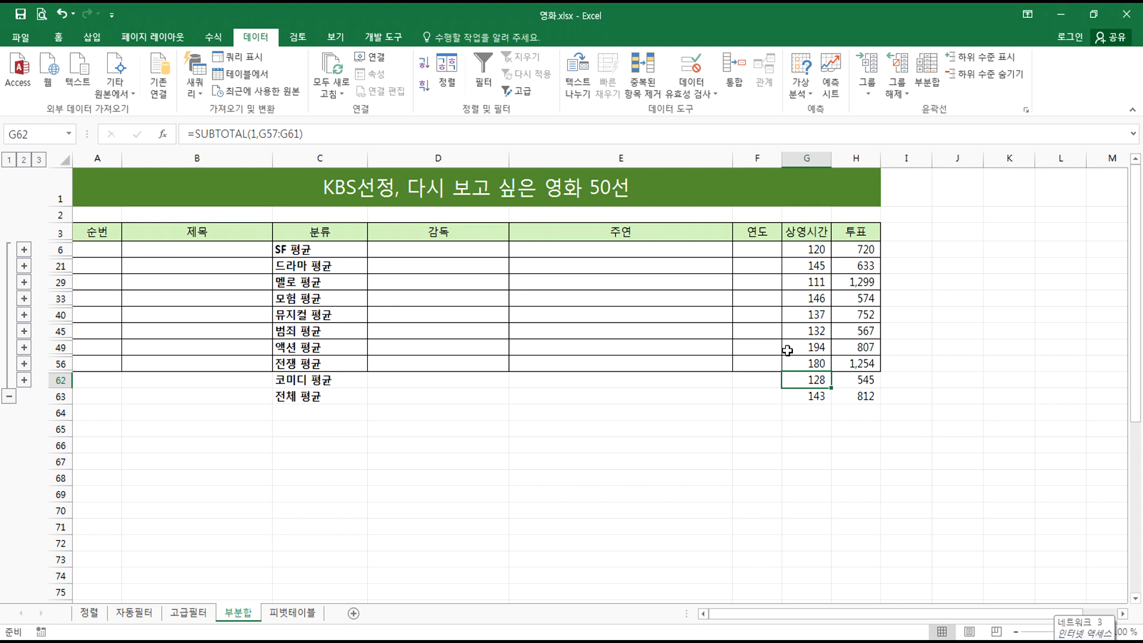
# - Replace the average subtotals with the 최소값 of 연도 for each 분류 and collapse the list to the subtotal rows
pyautogui.click(753, 249)
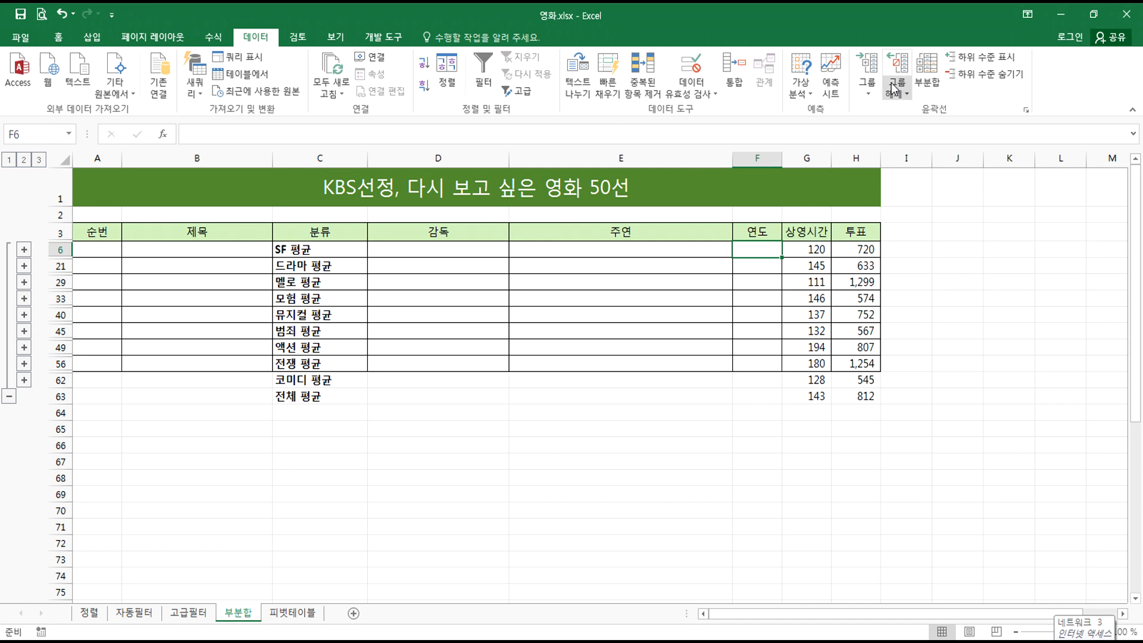
pyautogui.click(918, 73)
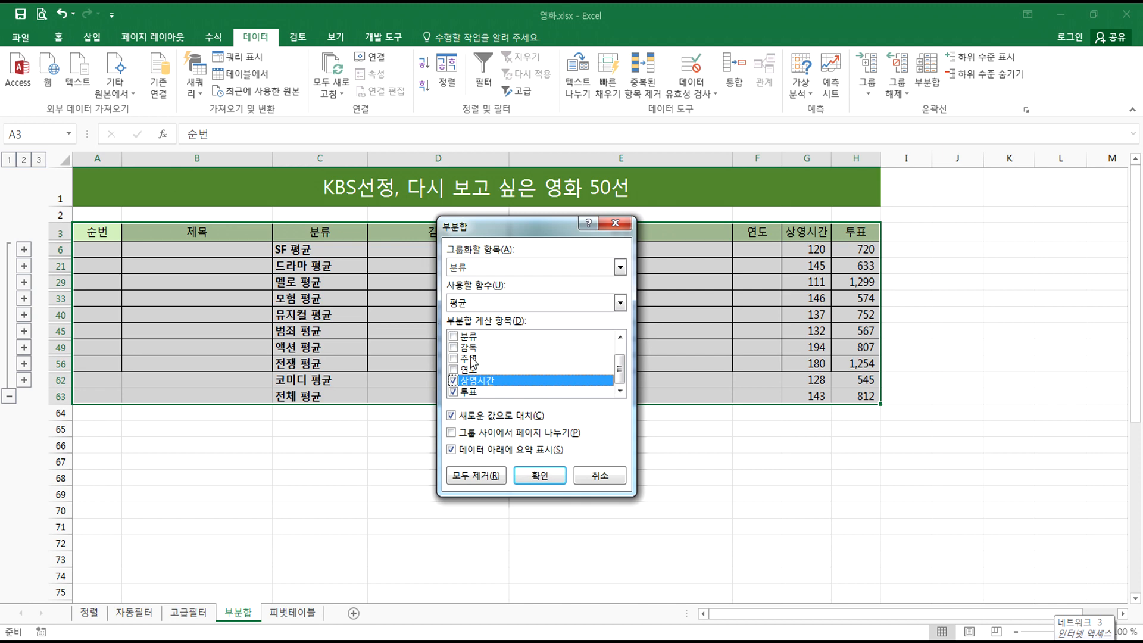
pyautogui.click(453, 381)
pyautogui.click(453, 391)
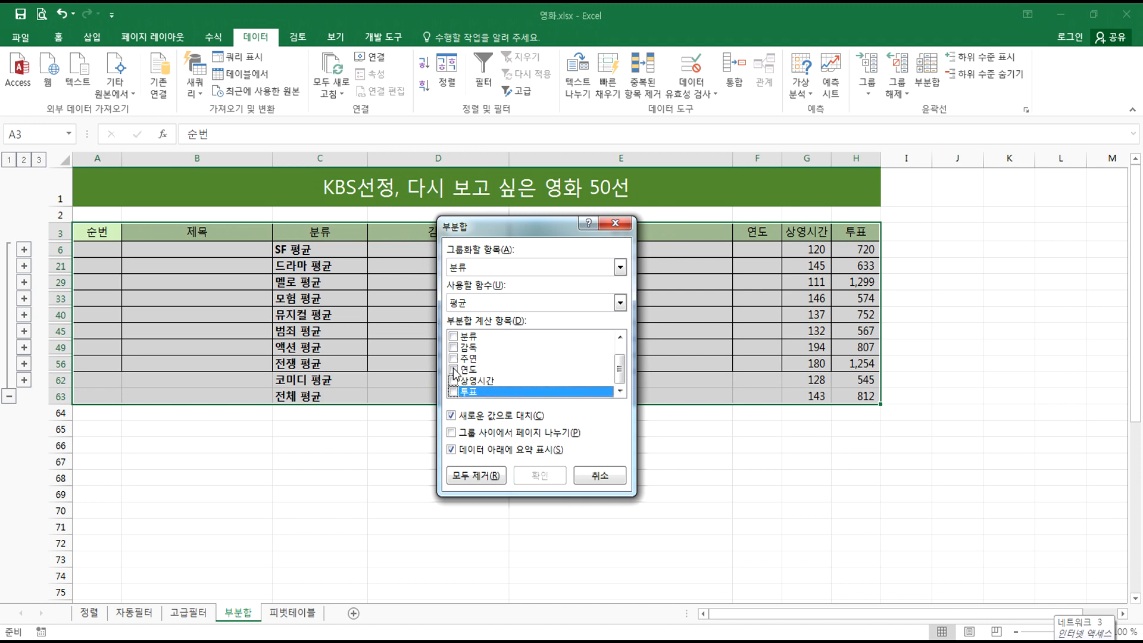
pyautogui.click(454, 370)
pyautogui.click(468, 303)
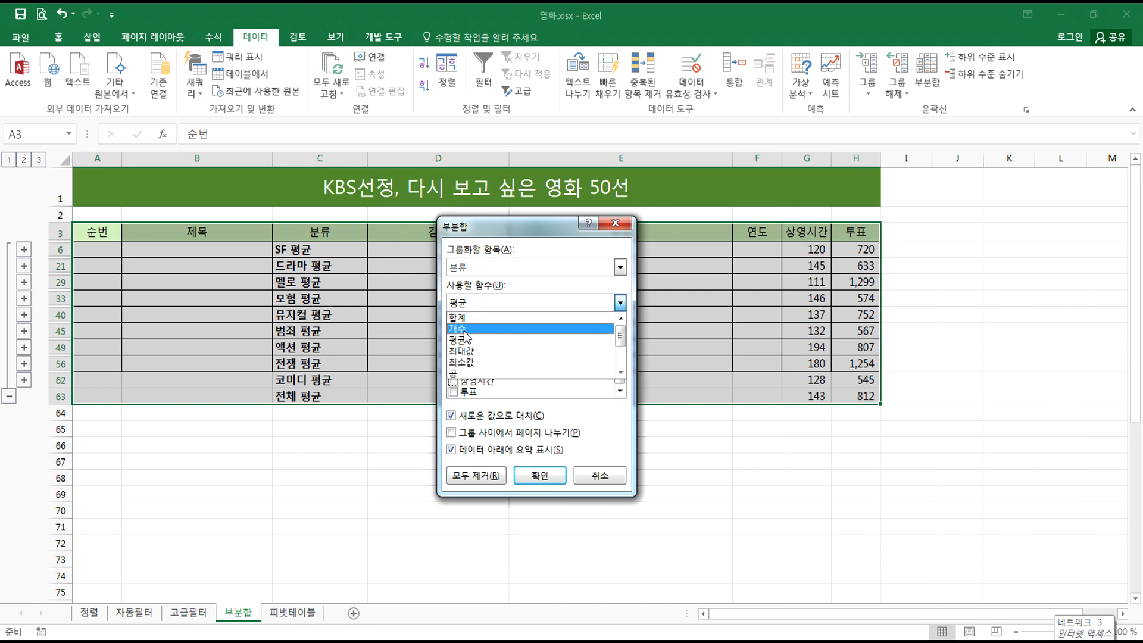
pyautogui.click(476, 361)
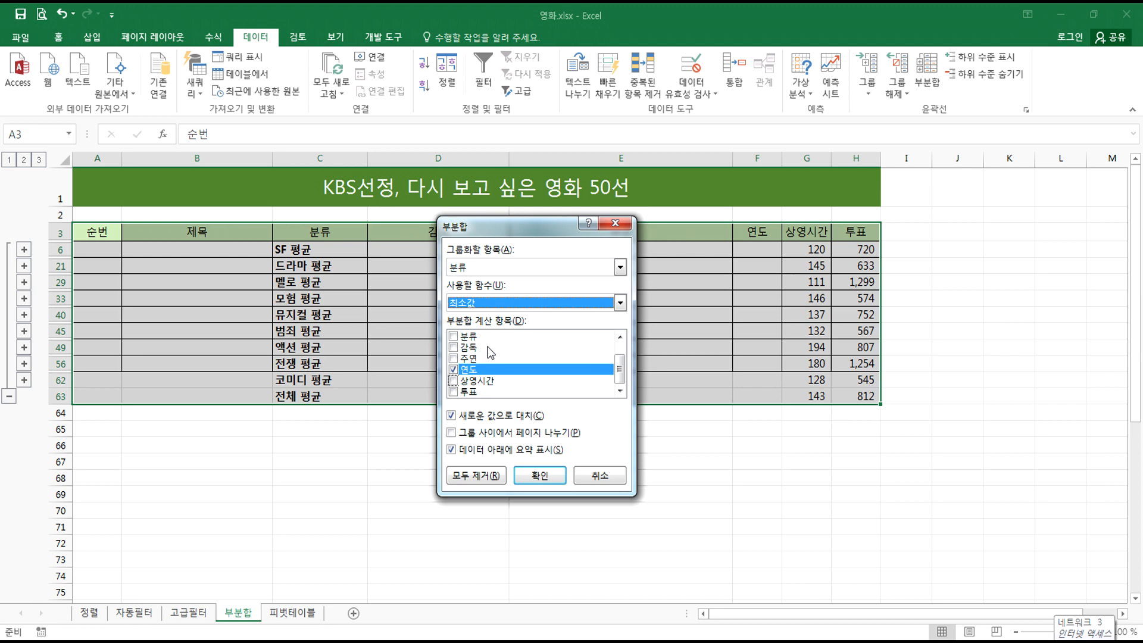
pyautogui.click(531, 479)
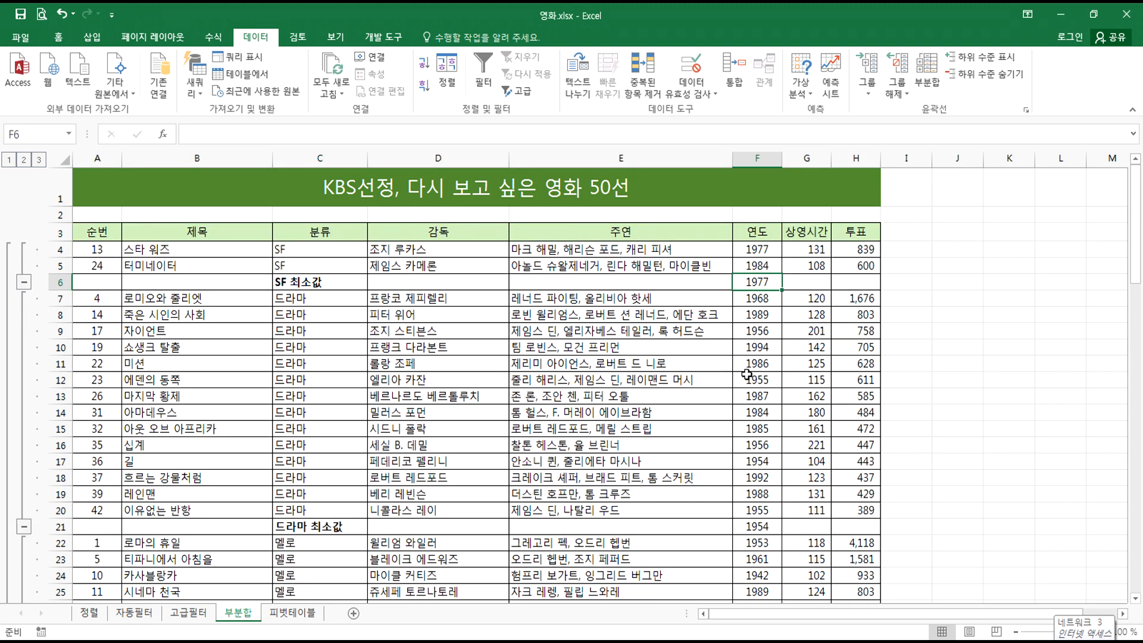
pyautogui.click(21, 162)
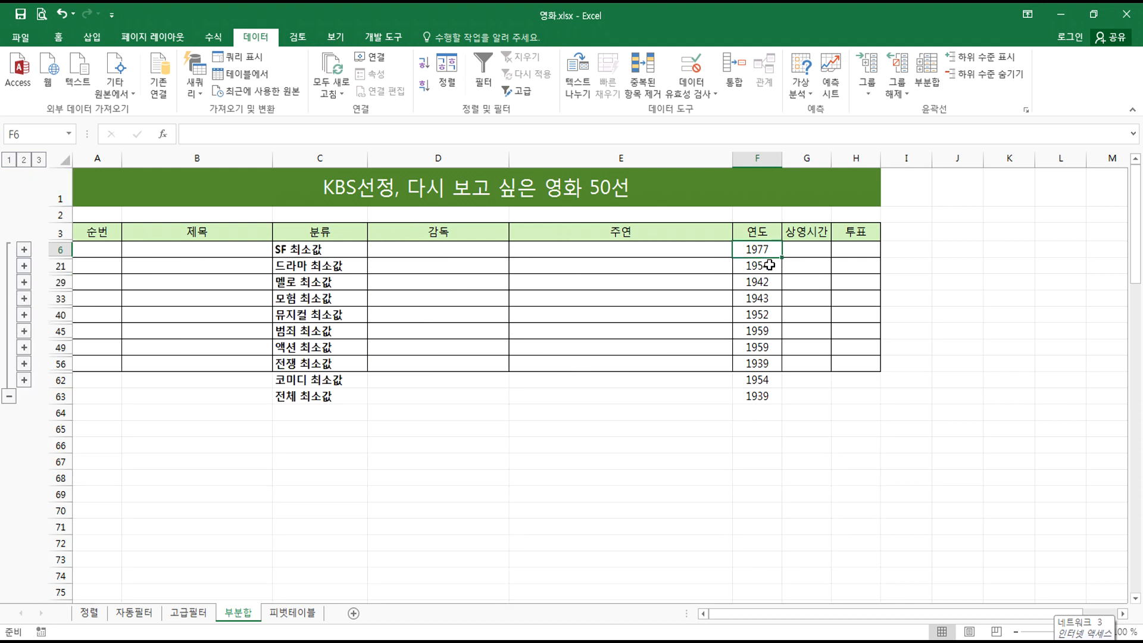
# - Examine the 연도 최소값 rows of the genre groups and the whole list
pyautogui.click(768, 266)
pyautogui.click(769, 284)
pyautogui.click(771, 299)
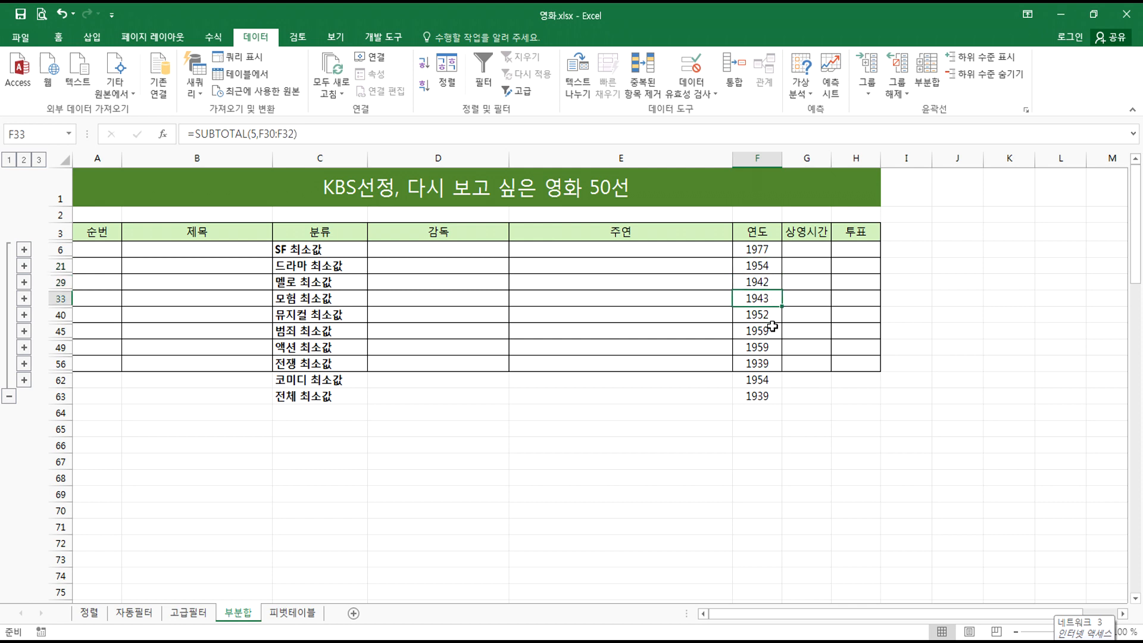
pyautogui.click(771, 363)
pyautogui.moveTo(767, 396); pyautogui.dragTo(758, 249)
# - Set up 평균 subtotals per 분류 for 상영시간 and 투표, excluding 연도 from the calculated items
pyautogui.click(758, 249)
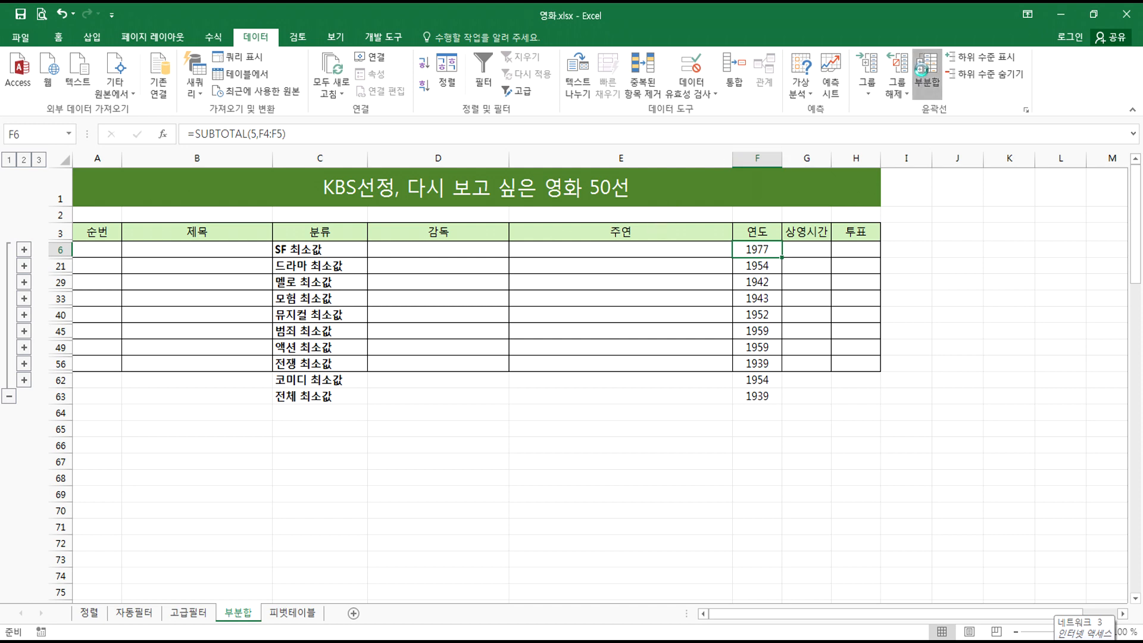
pyautogui.click(927, 76)
pyautogui.click(454, 370)
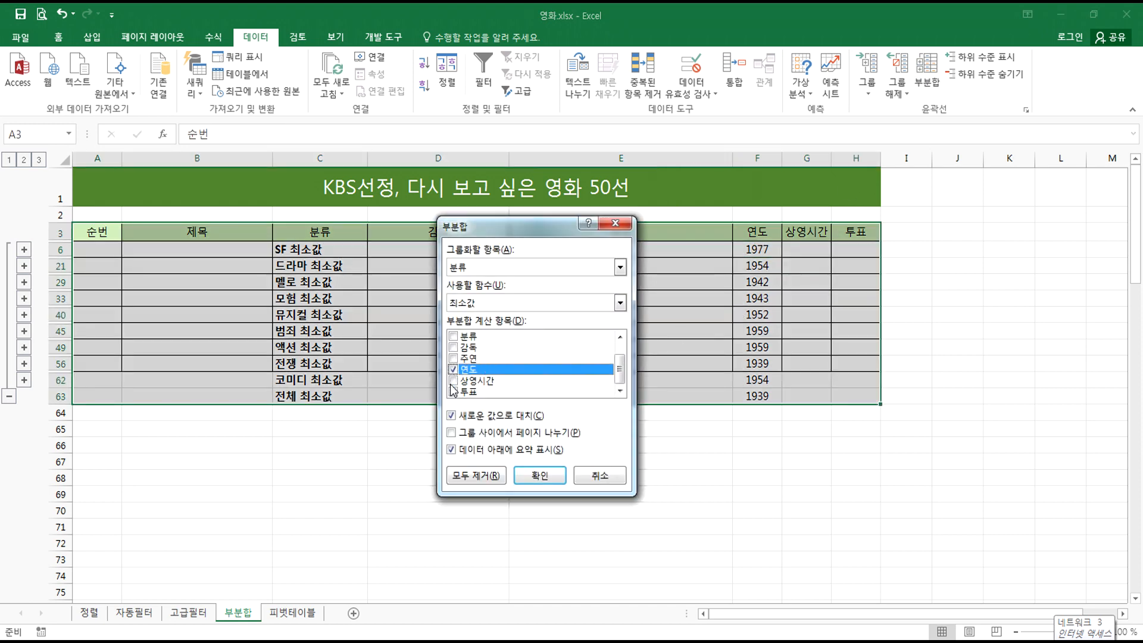
pyautogui.click(453, 370)
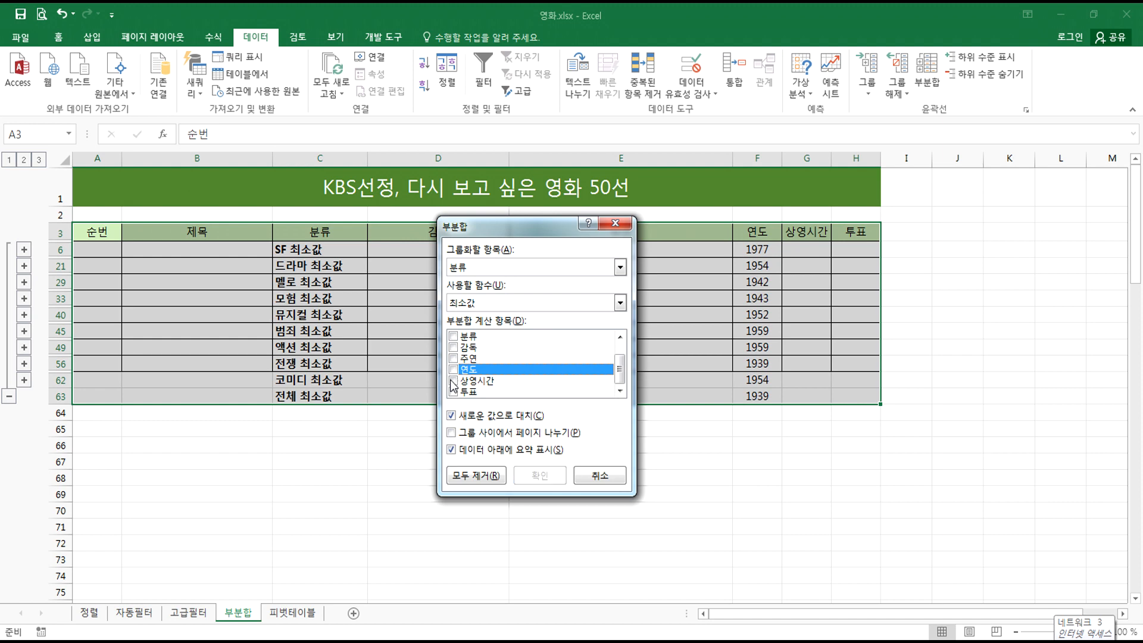
pyautogui.click(453, 380)
pyautogui.click(452, 392)
pyautogui.click(481, 303)
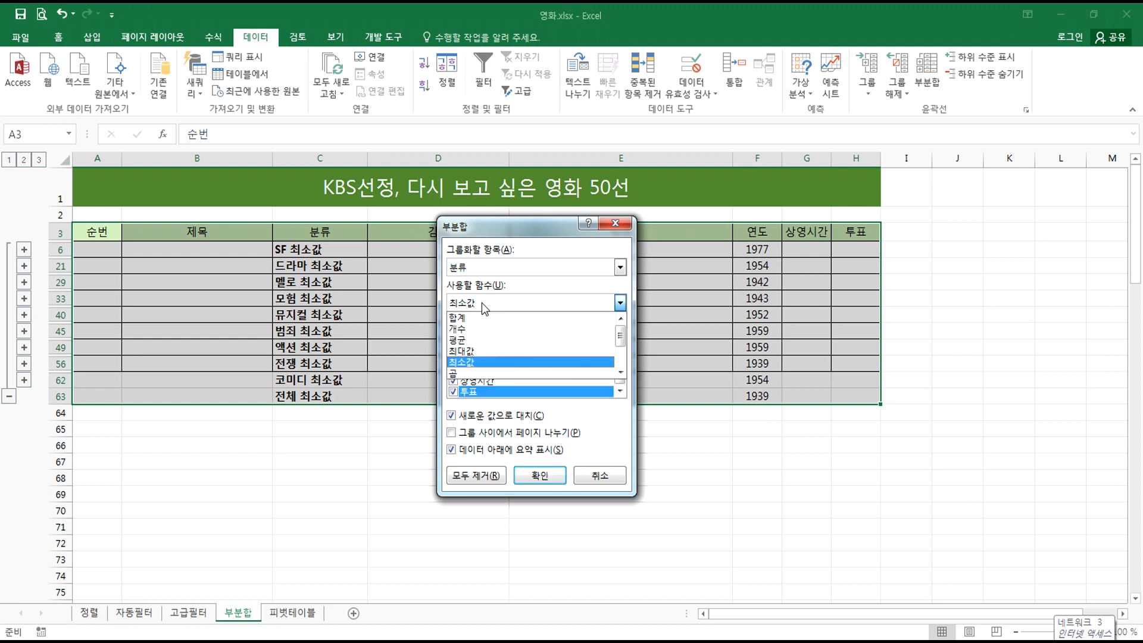
pyautogui.click(470, 340)
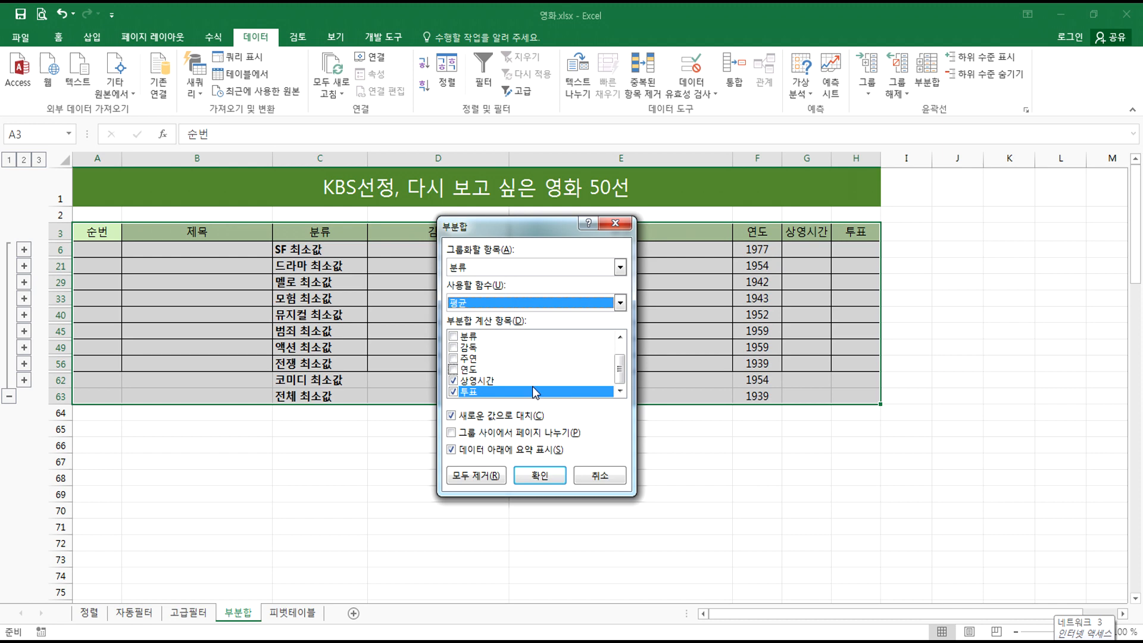
# - Apply the 평균 subtotals with 새로운 값으로 대치 enabled and collapse the list to the subtotal rows
pyautogui.moveTo(527, 222); pyautogui.dragTo(555, 134)
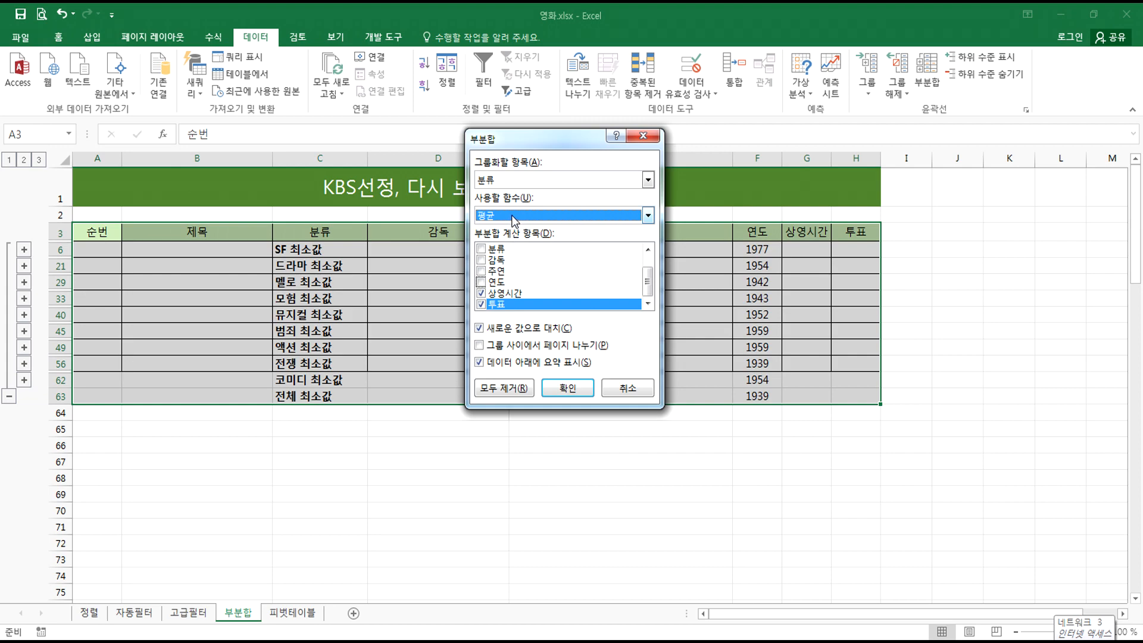
pyautogui.hotkey('ctrl', '1')
pyautogui.click(492, 318)
pyautogui.moveTo(489, 359)
pyautogui.mouseDown()
pyautogui.moveTo(440, 340)
pyautogui.moveTo(514, 340)
pyautogui.moveTo(485, 375)
pyautogui.moveTo(528, 344)
pyautogui.moveTo(668, 343)
pyautogui.mouseUp()
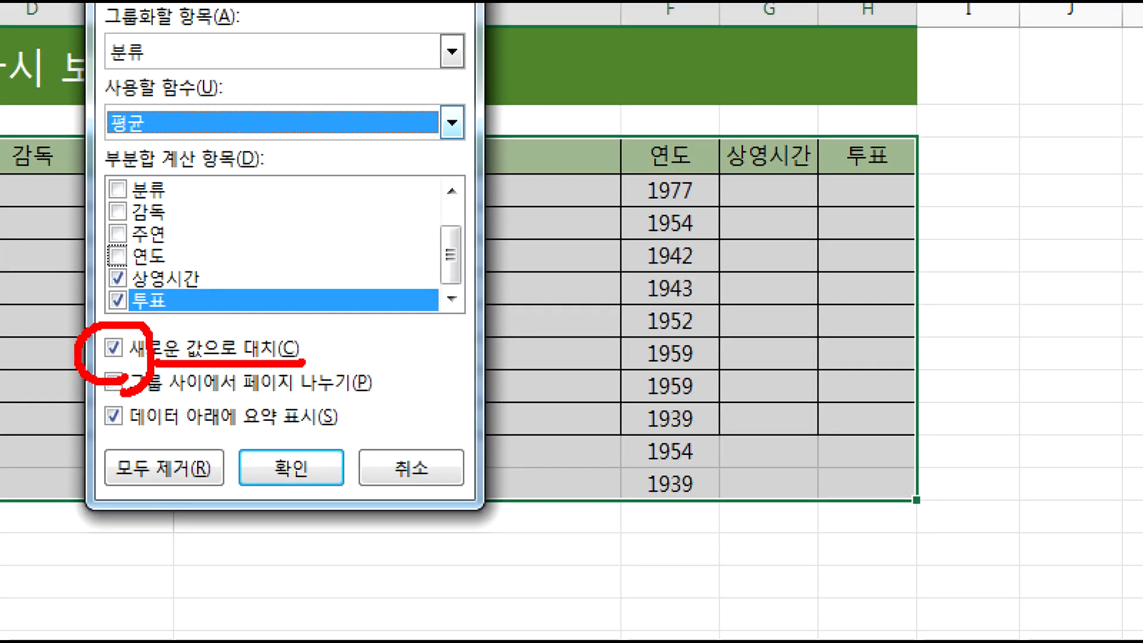
pyautogui.moveTo(777, 178)
pyautogui.mouseDown()
pyautogui.moveTo(795, 201)
pyautogui.moveTo(808, 179)
pyautogui.mouseUp()
pyautogui.moveTo(846, 176); pyautogui.dragTo(876, 166)
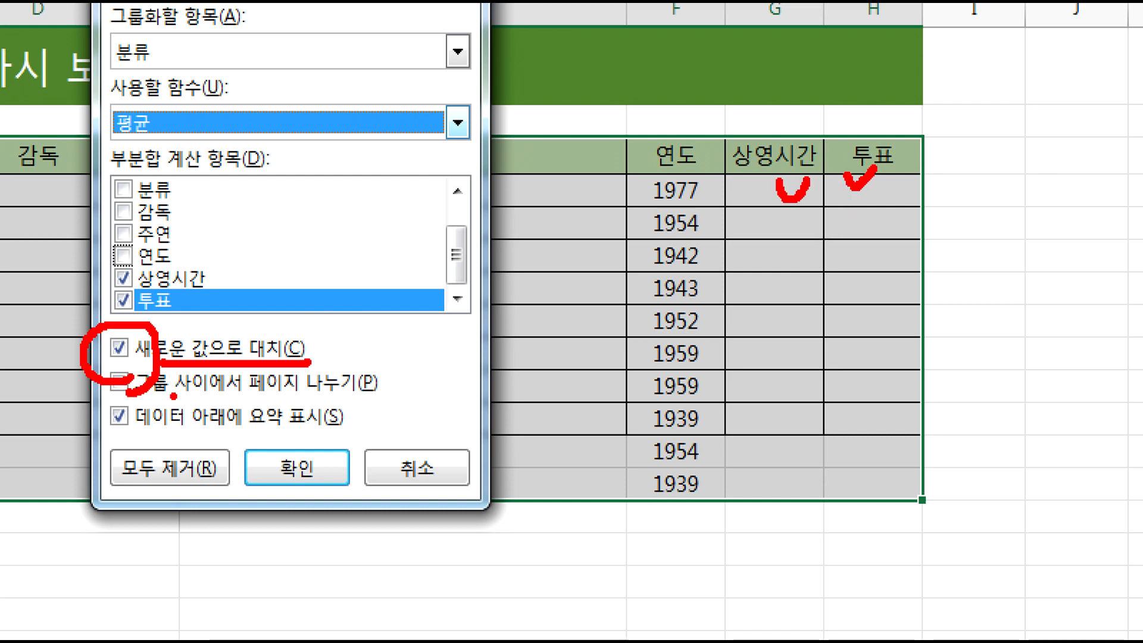
pyautogui.moveTo(157, 330)
pyautogui.mouseDown()
pyautogui.moveTo(735, 205)
pyautogui.moveTo(721, 277)
pyautogui.mouseUp()
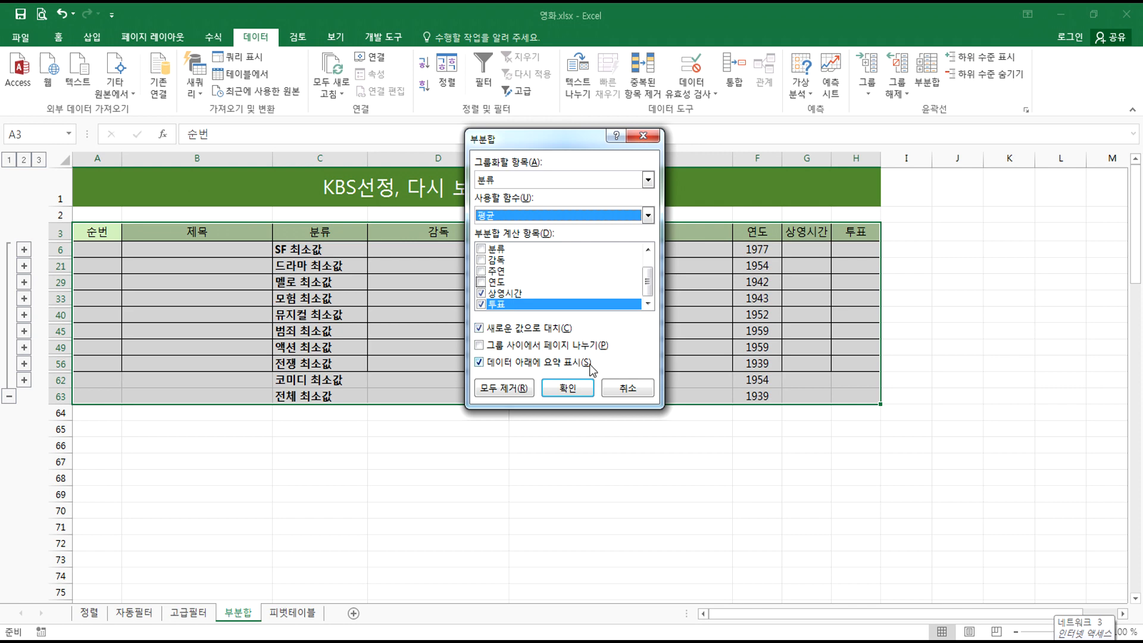
pyautogui.click(566, 395)
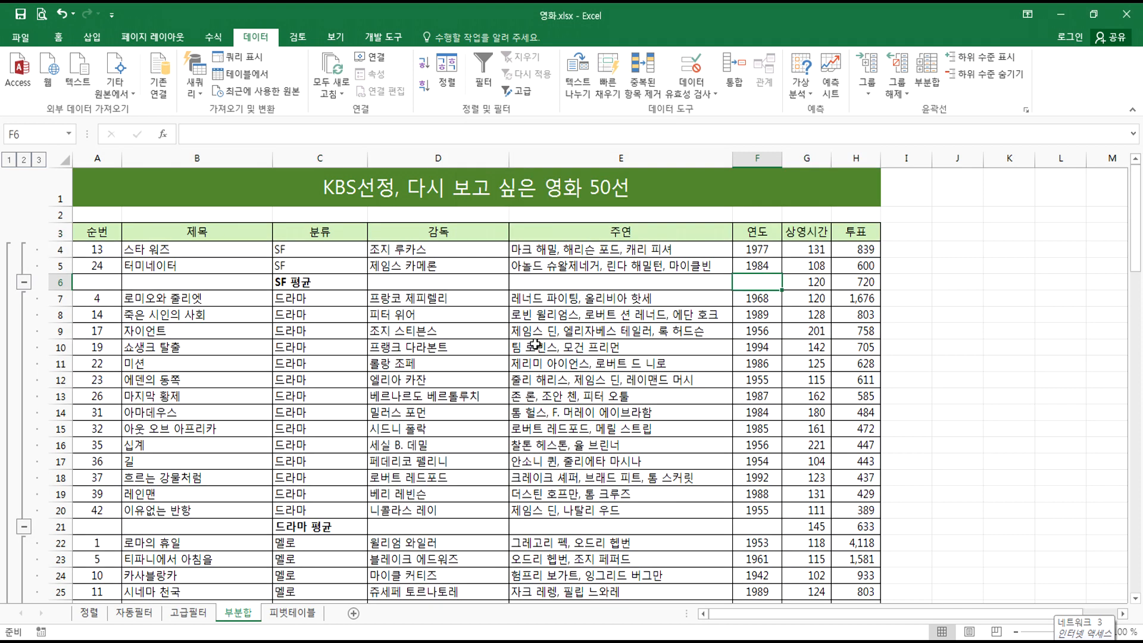
pyautogui.click(24, 160)
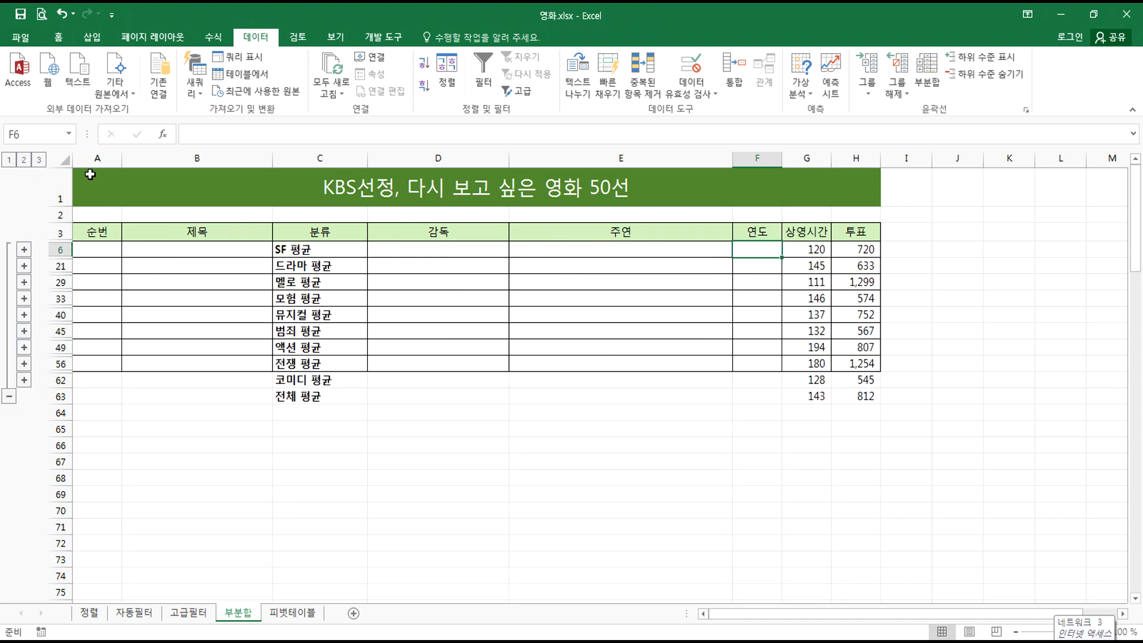
# - Add 최소값 subtotals of only 연도 per 분류 with 새로운 값으로 대치 turned off, keeping the 평균 rows
pyautogui.click(926, 77)
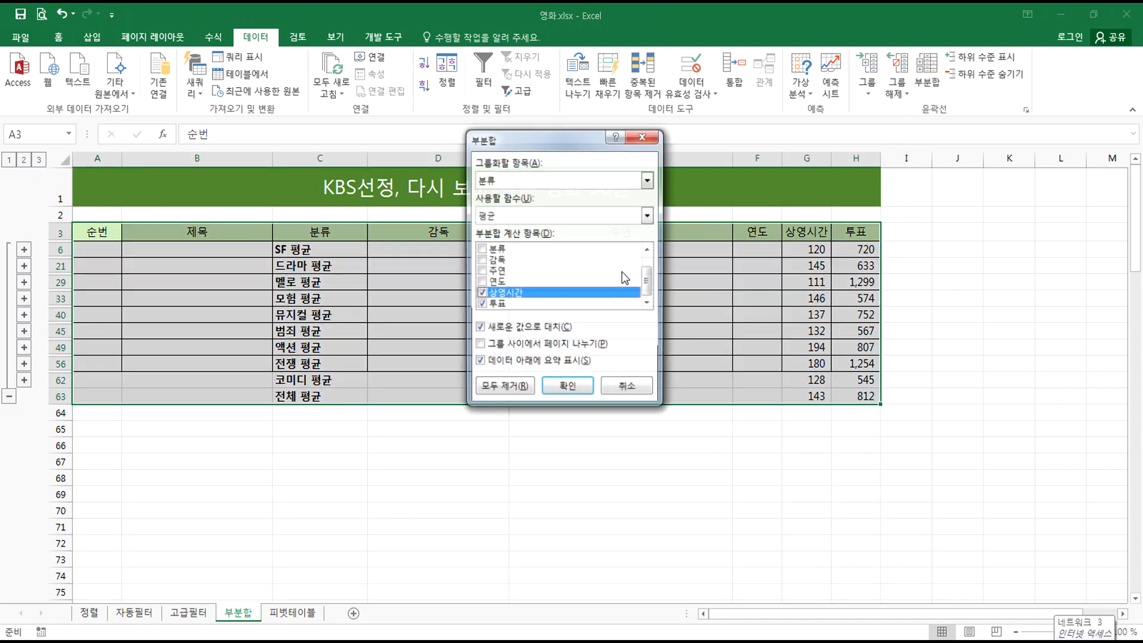
pyautogui.click(481, 304)
pyautogui.click(481, 293)
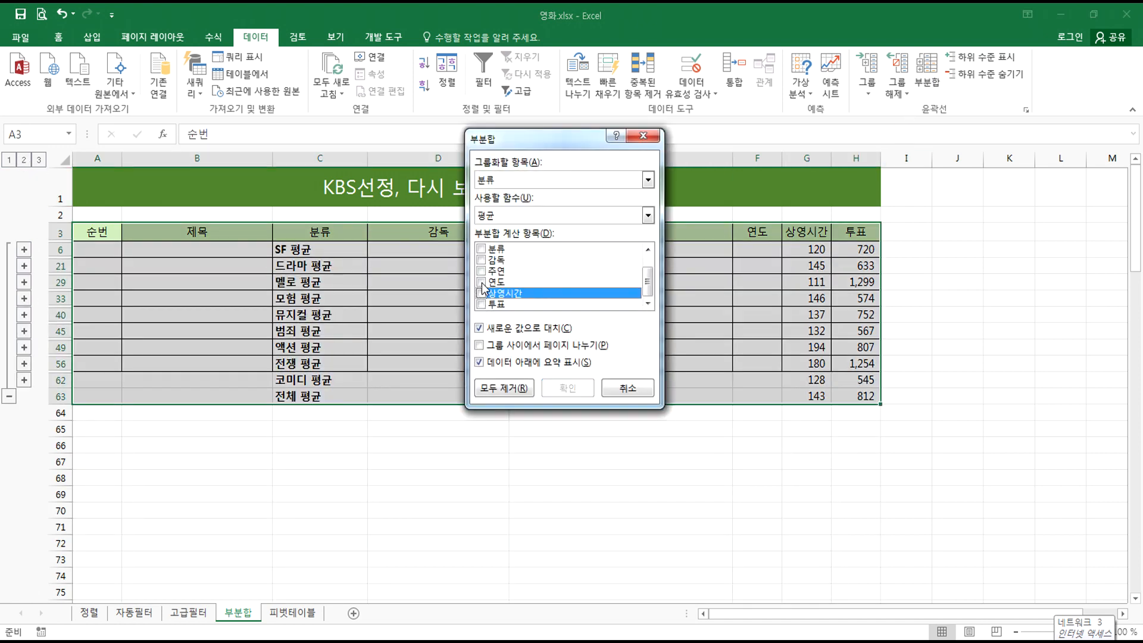
pyautogui.click(480, 282)
pyautogui.click(500, 219)
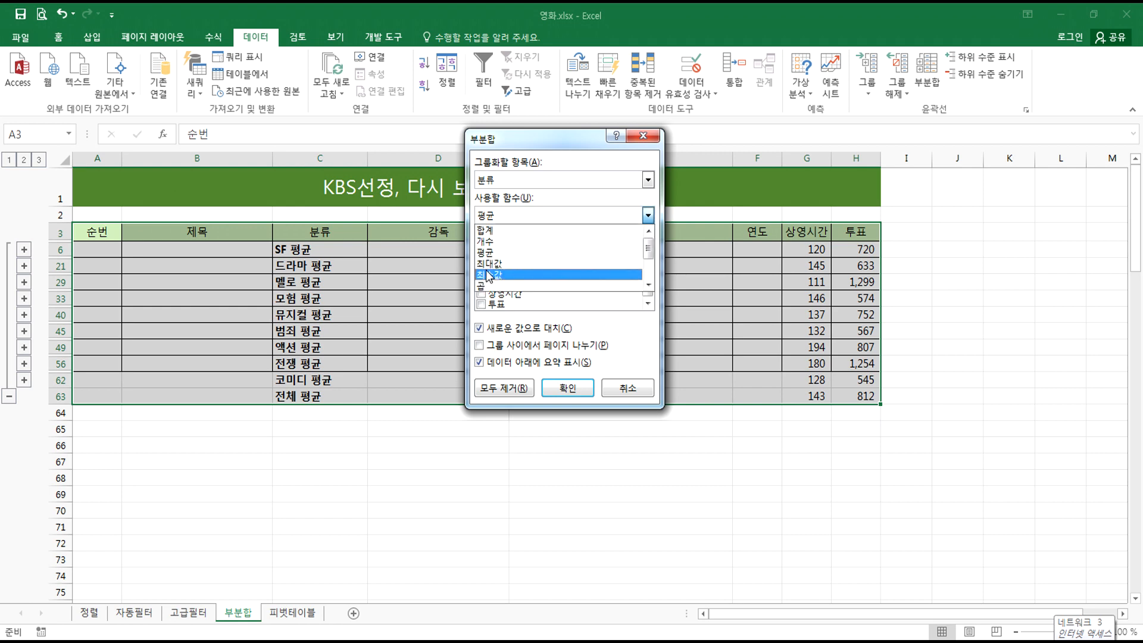
pyautogui.click(539, 264)
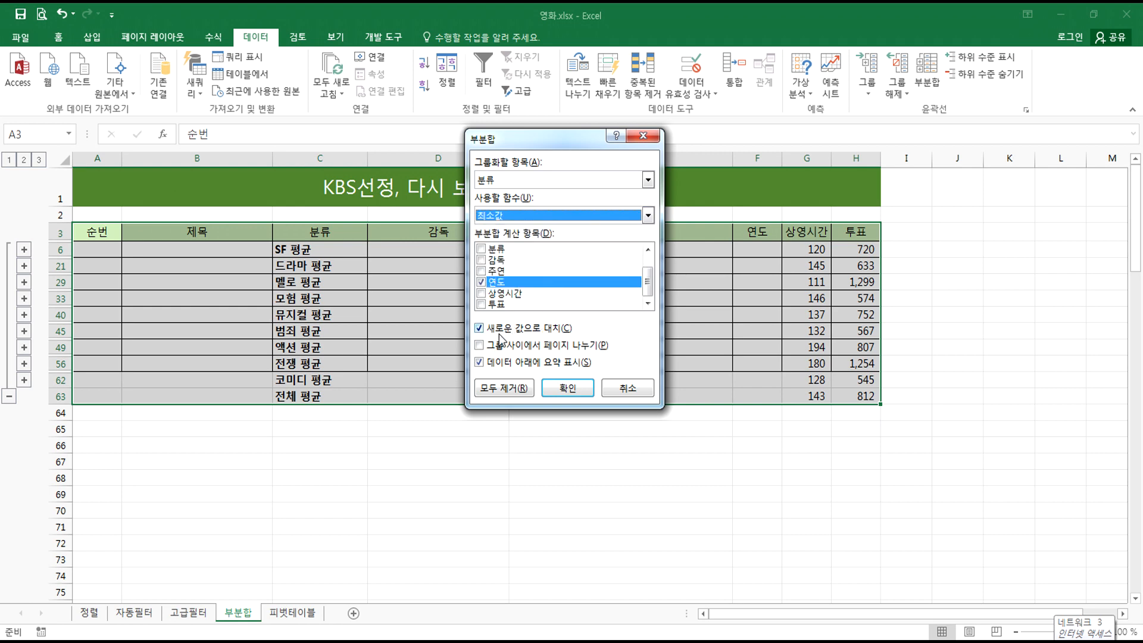
pyautogui.moveTo(489, 338)
pyautogui.mouseDown()
pyautogui.moveTo(459, 337)
pyautogui.moveTo(494, 325)
pyautogui.mouseUp()
pyautogui.click(479, 328)
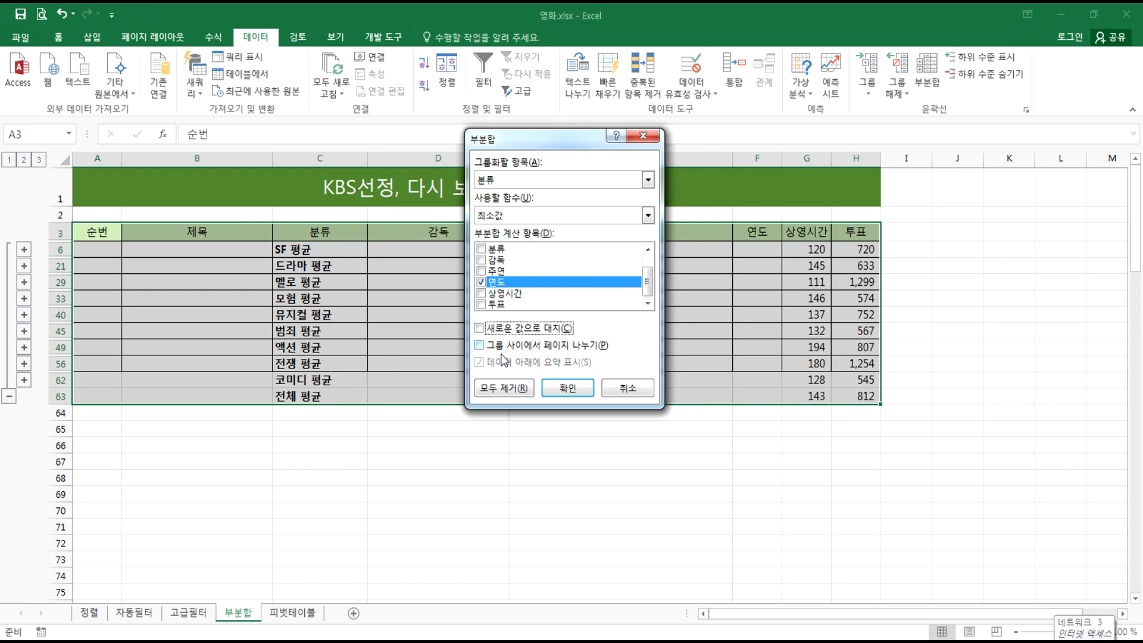
pyautogui.click(569, 392)
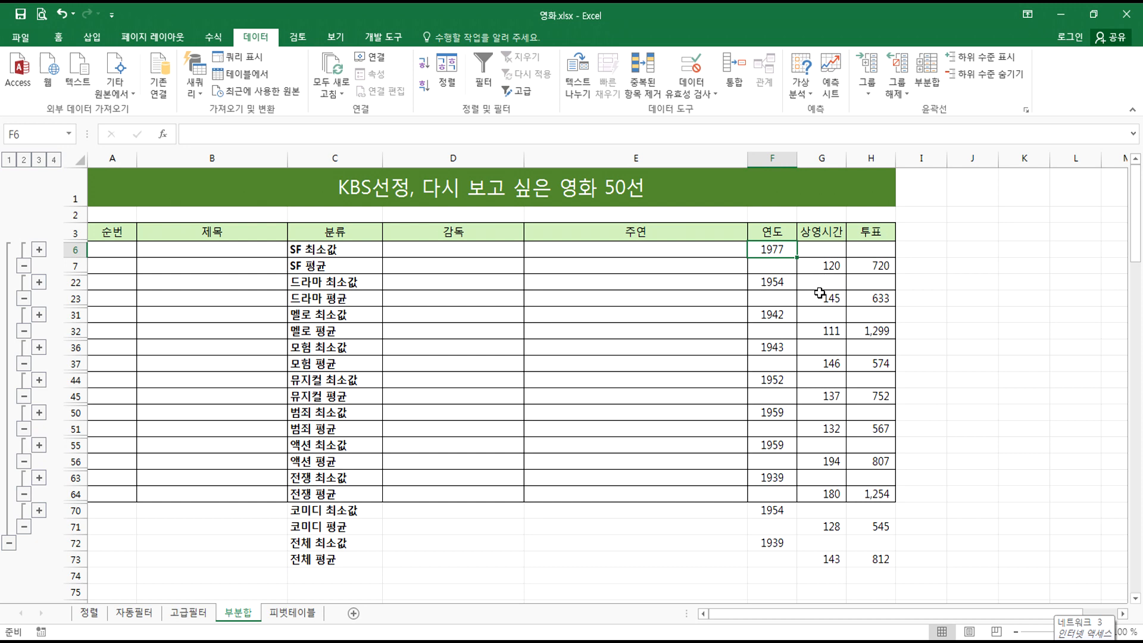
pyautogui.moveTo(824, 265); pyautogui.dragTo(885, 264)
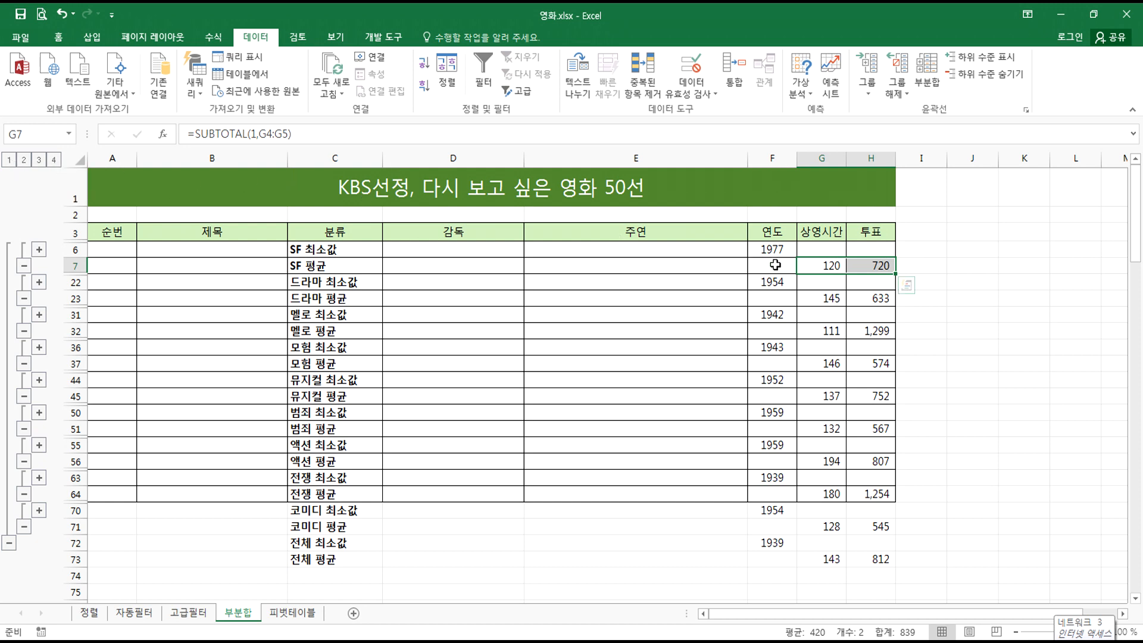
# - Add 개수 subtotals of only 제목 per 분류, keeping the existing 최소값 and 평균 rows
pyautogui.click(762, 251)
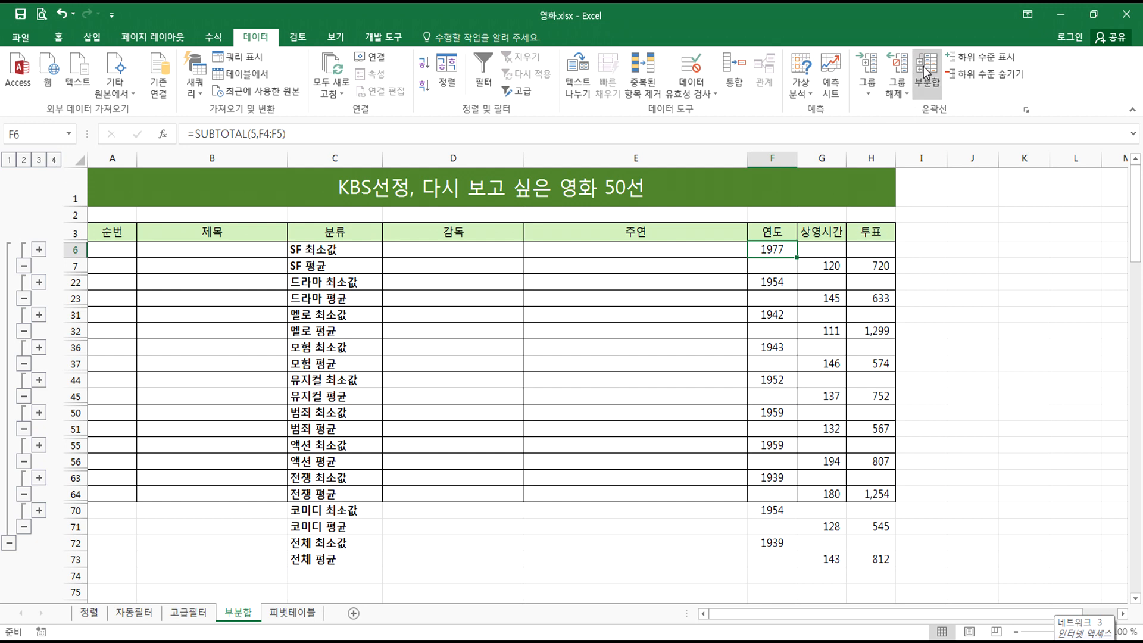
pyautogui.click(912, 87)
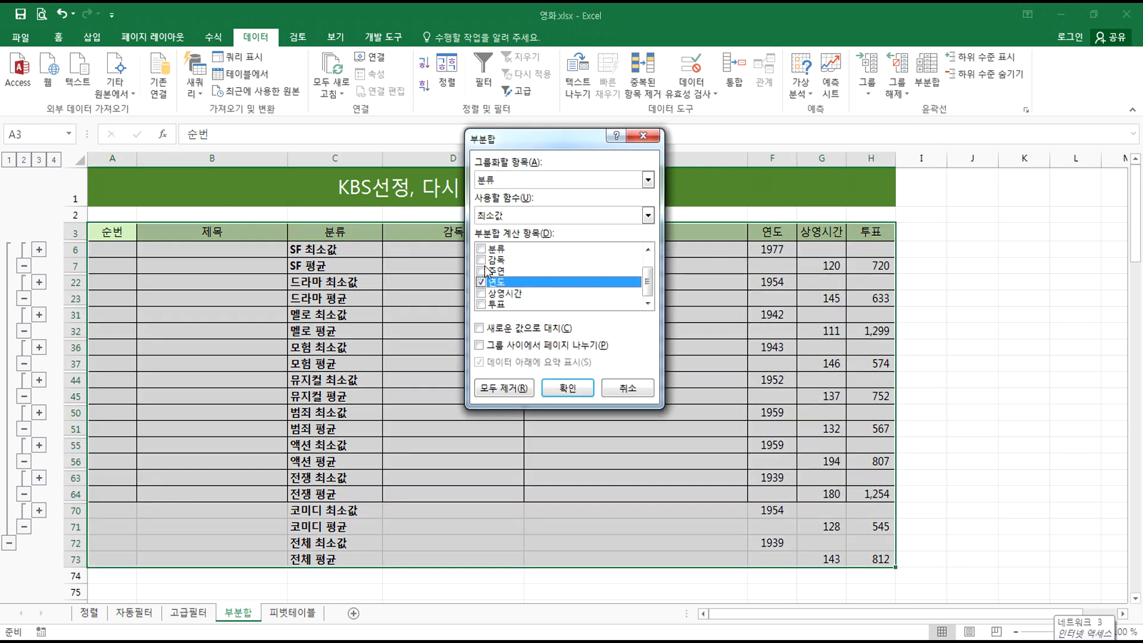
pyautogui.scroll(1, 482, 271)
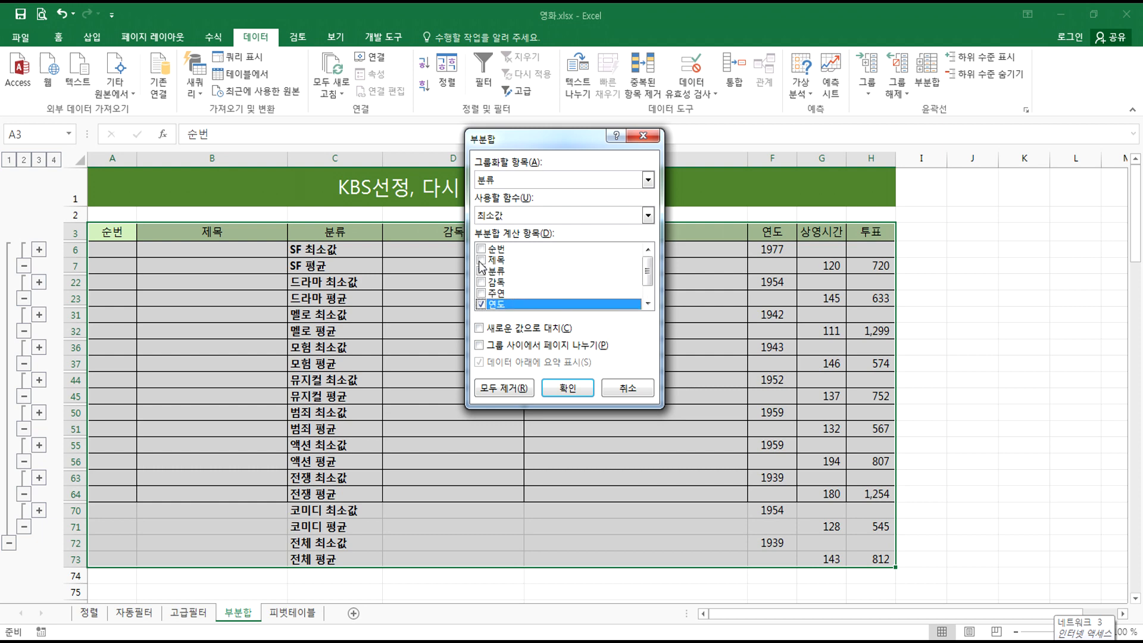
pyautogui.click(480, 260)
pyautogui.scroll(-1, 499, 298)
pyautogui.click(480, 282)
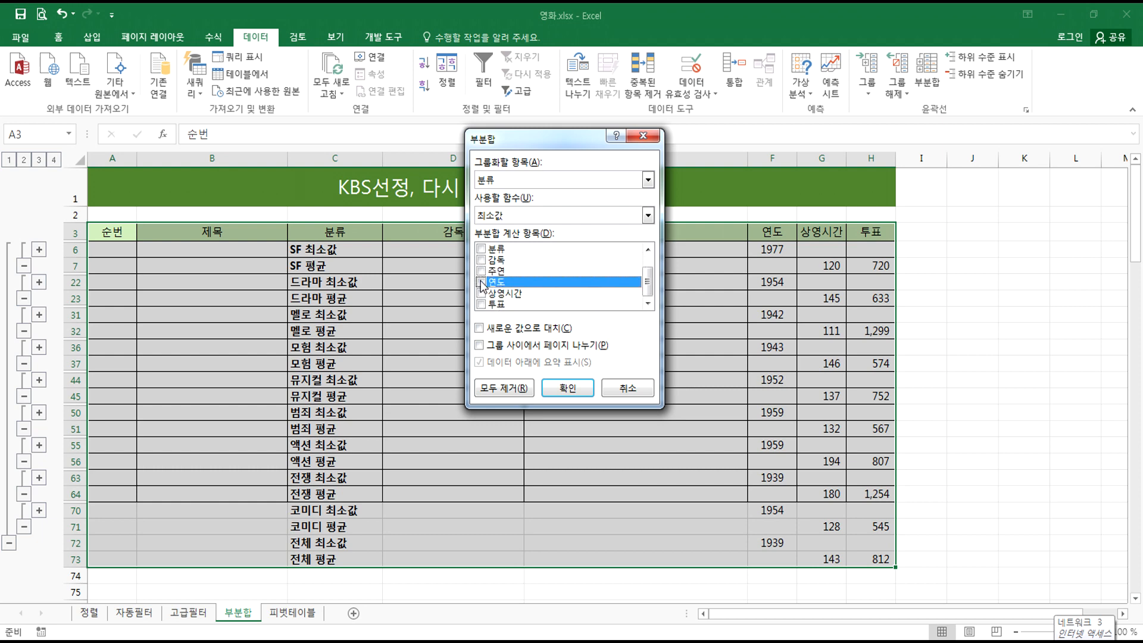
pyautogui.scroll(1, 497, 288)
pyautogui.click(493, 216)
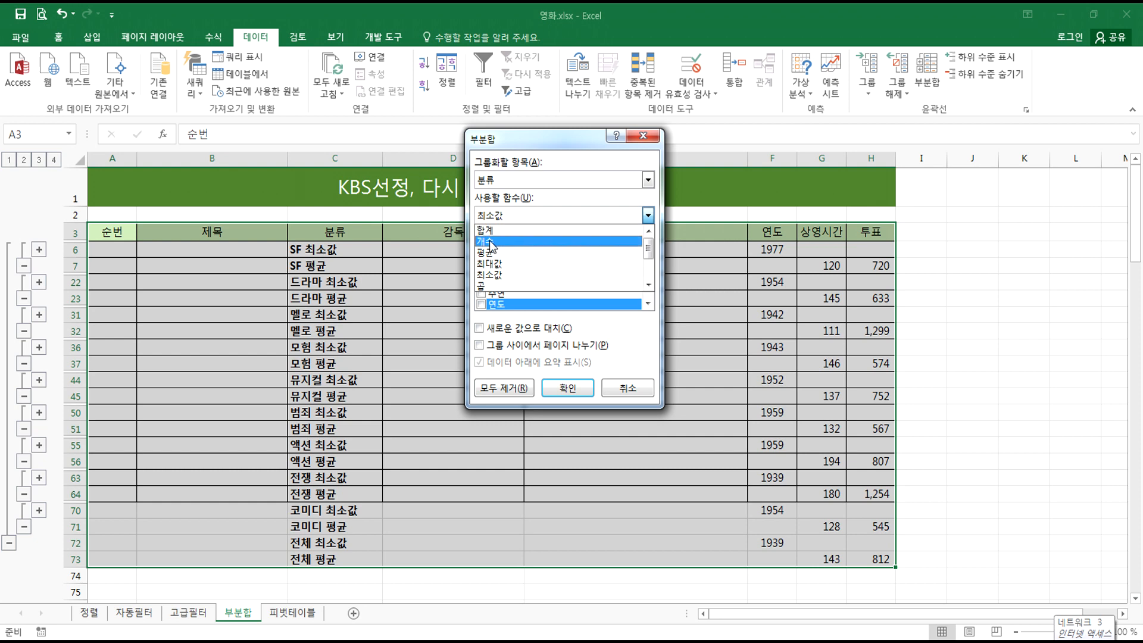
pyautogui.click(489, 241)
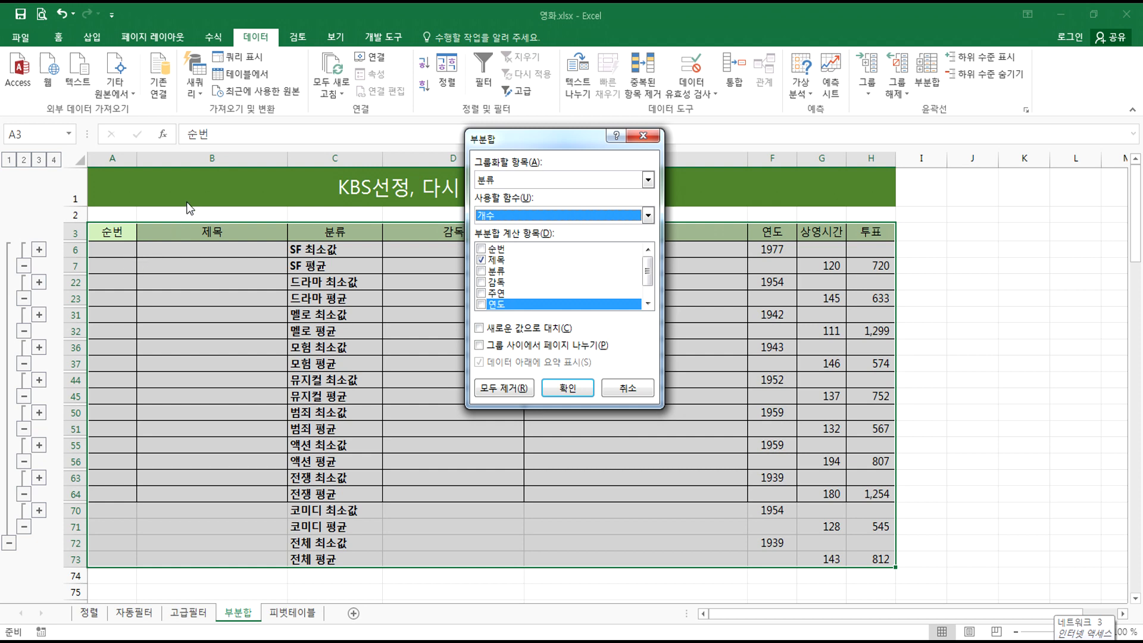
pyautogui.click(567, 387)
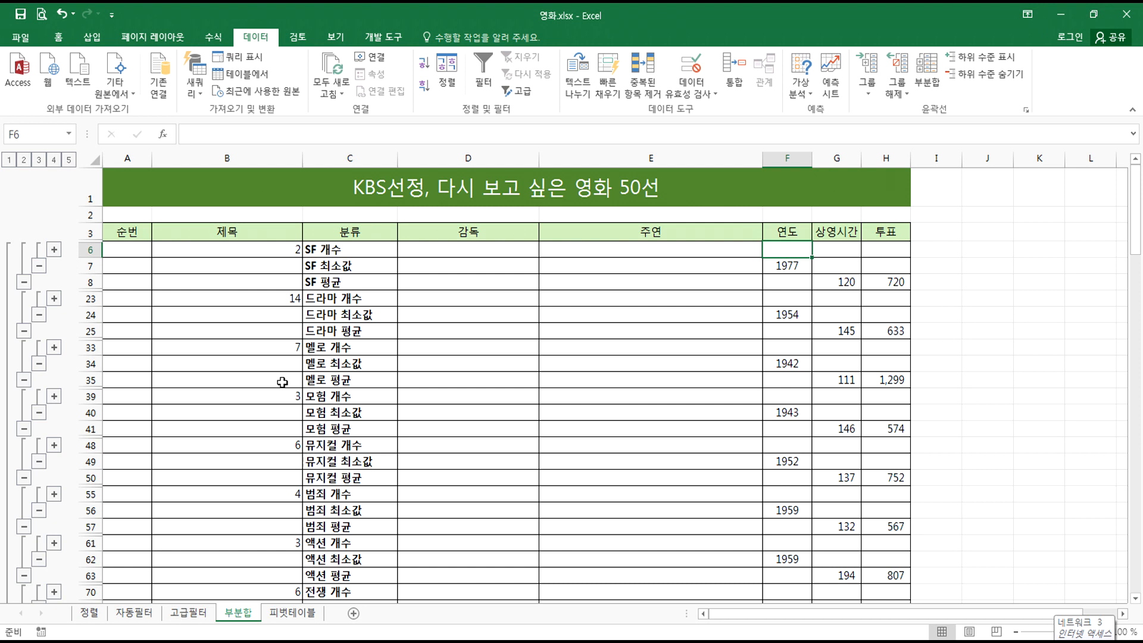
# - Examine the 평균, 최소값 and 개수 subtotal rows of the SF group
pyautogui.moveTo(294, 287); pyautogui.dragTo(882, 278)
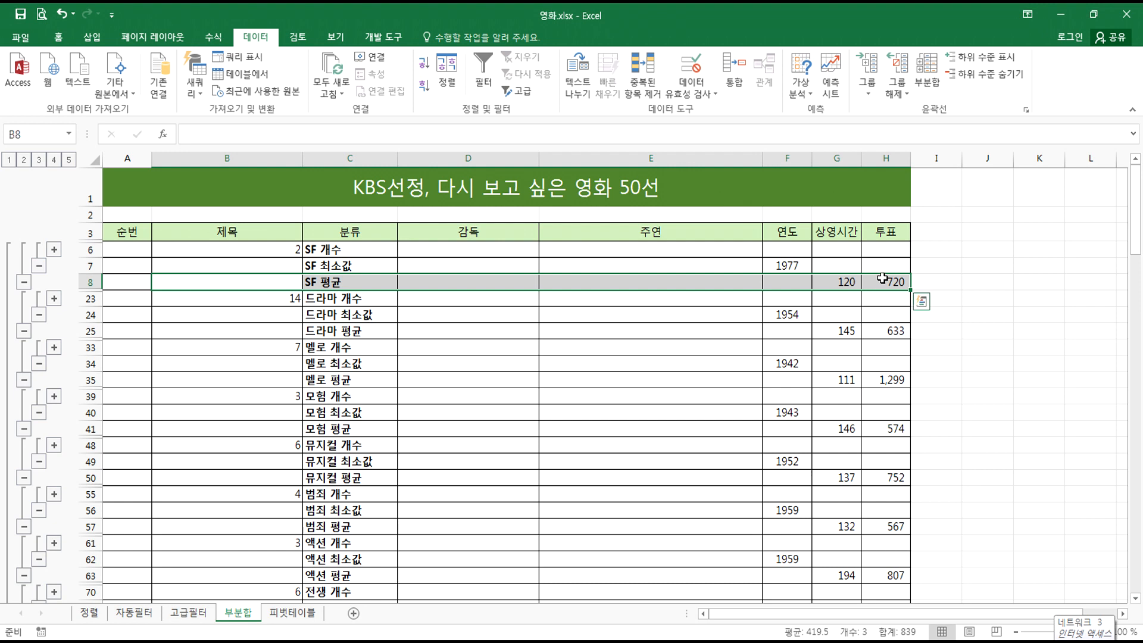
pyautogui.moveTo(315, 266); pyautogui.dragTo(878, 267)
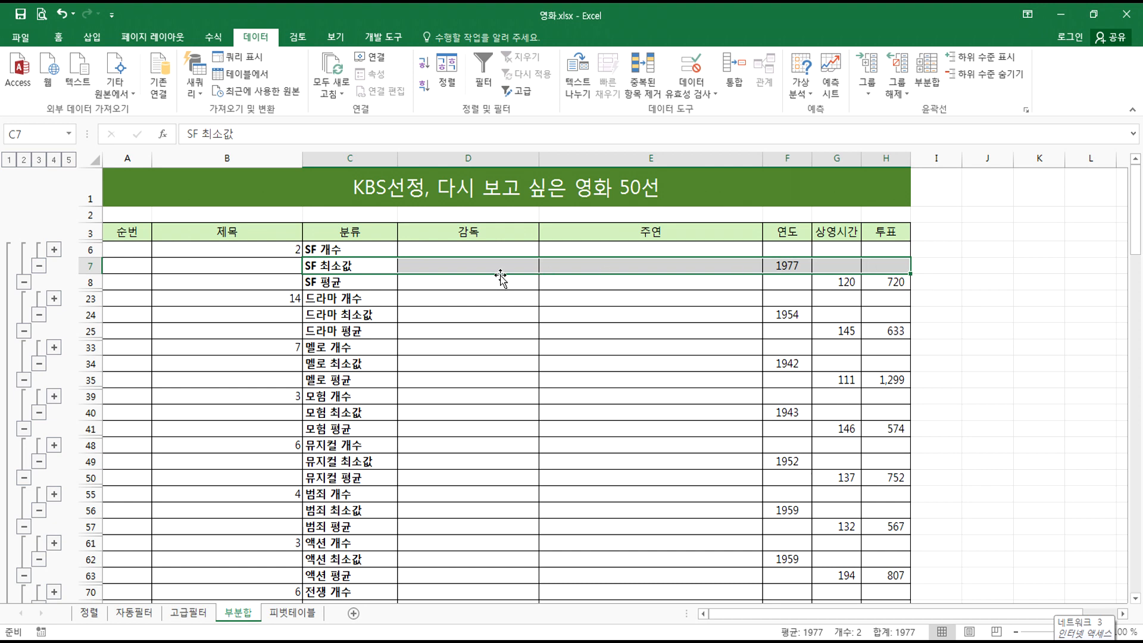
pyautogui.click(352, 249)
pyautogui.moveTo(352, 249); pyautogui.dragTo(264, 245)
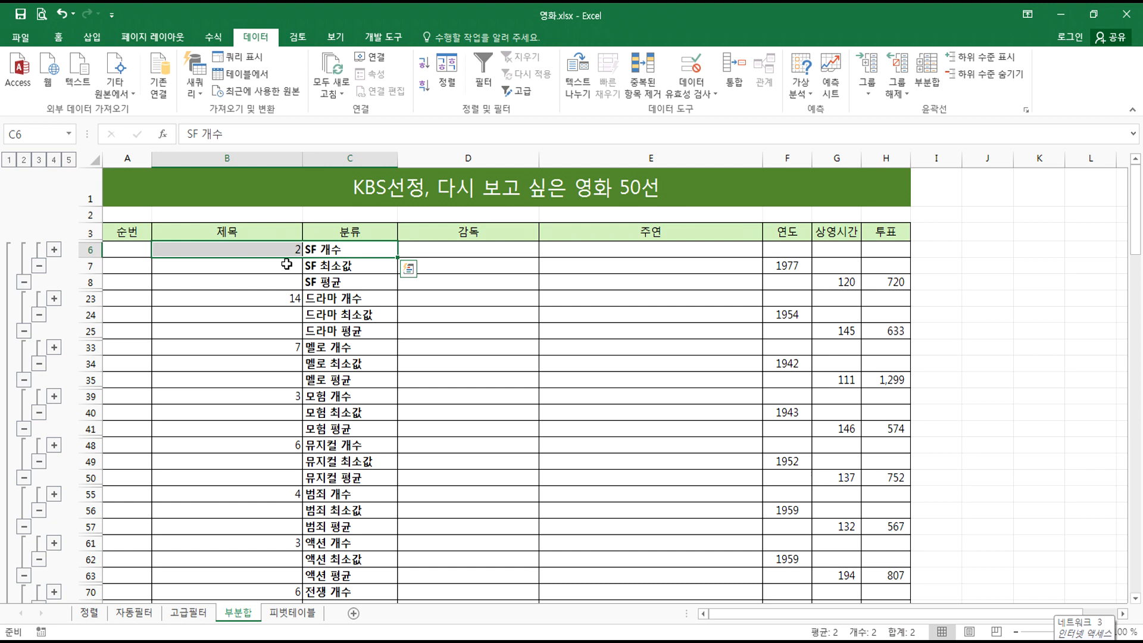
pyautogui.moveTo(348, 283); pyautogui.dragTo(901, 280)
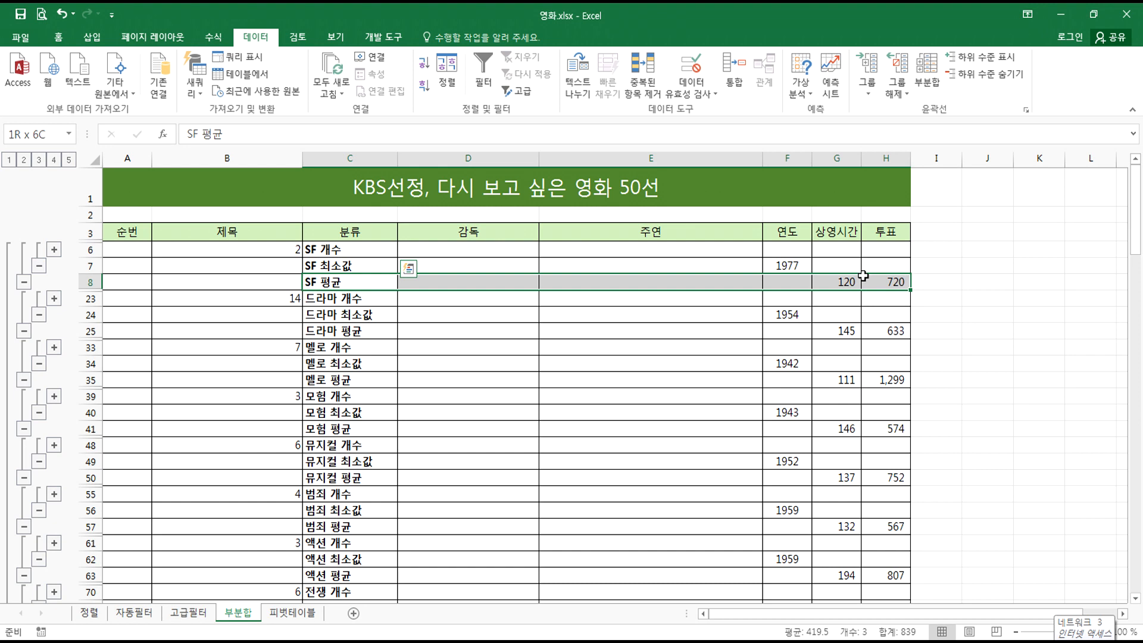
pyautogui.moveTo(335, 265); pyautogui.dragTo(785, 264)
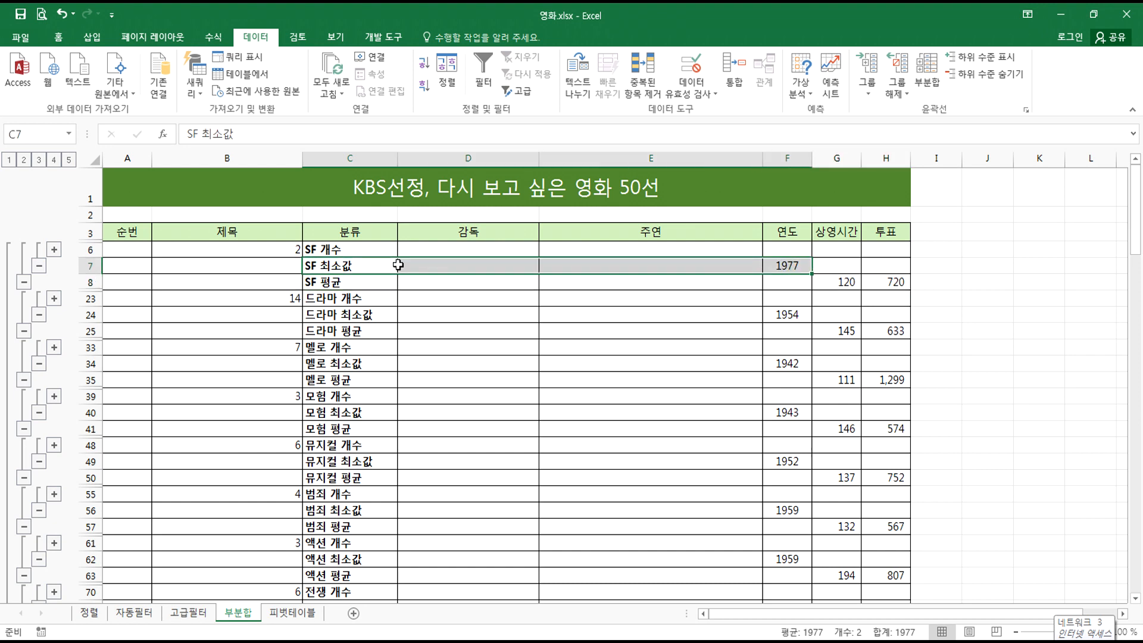
pyautogui.moveTo(352, 251); pyautogui.dragTo(246, 250)
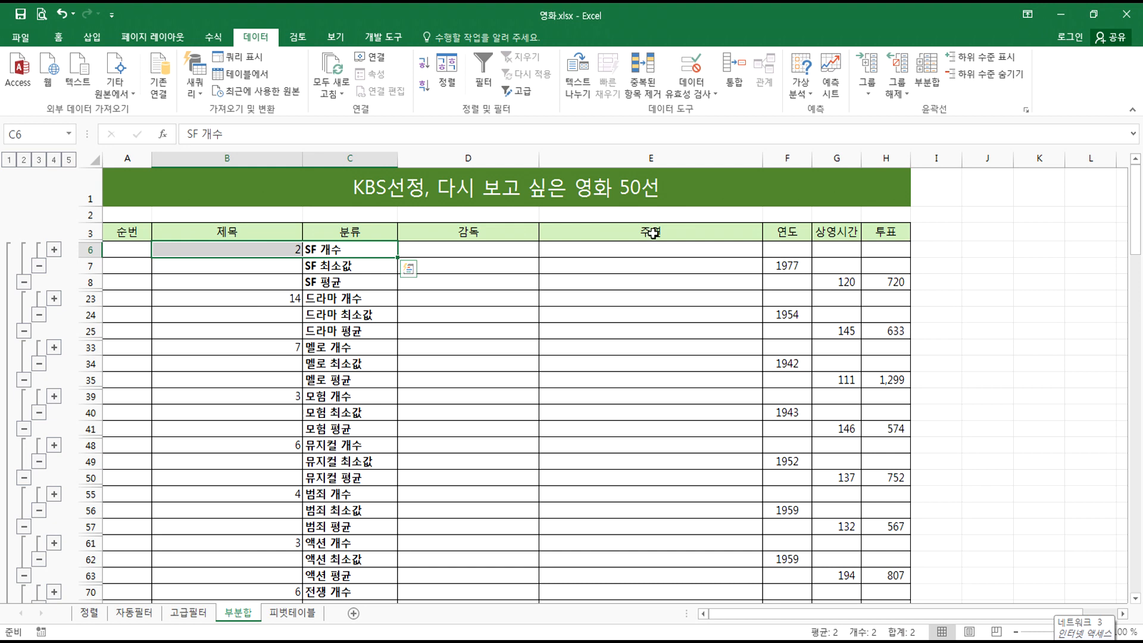
# - Replace the stacked subtotals with 개수 subtotals of only 제목 per 분류, with 새로운 값으로 대치 enabled
pyautogui.click(921, 88)
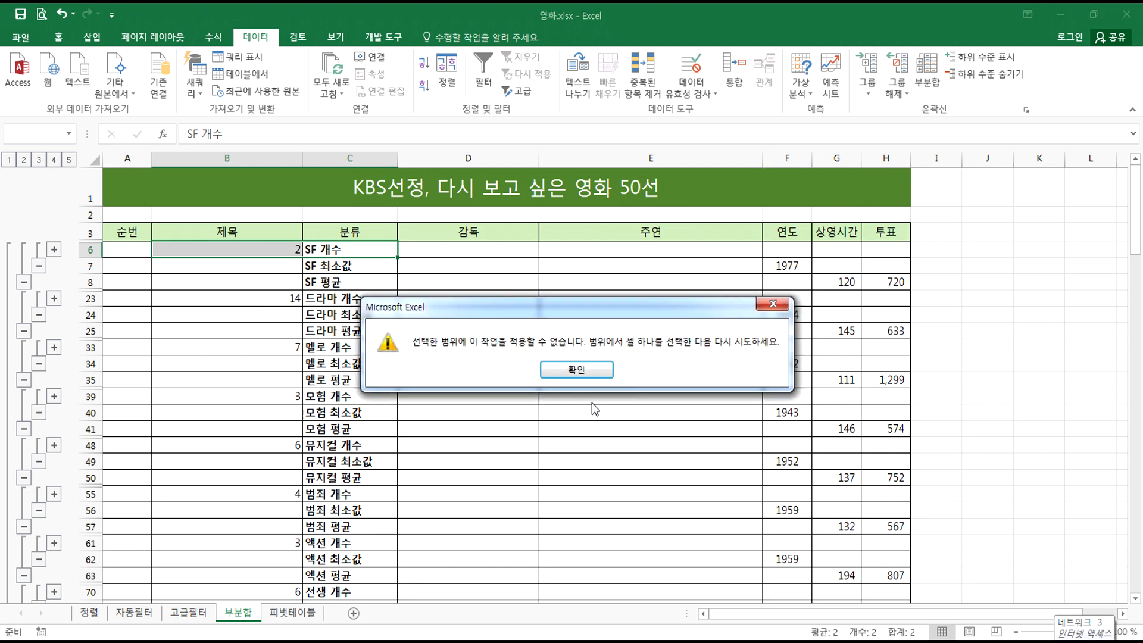
pyautogui.click(577, 370)
pyautogui.click(577, 285)
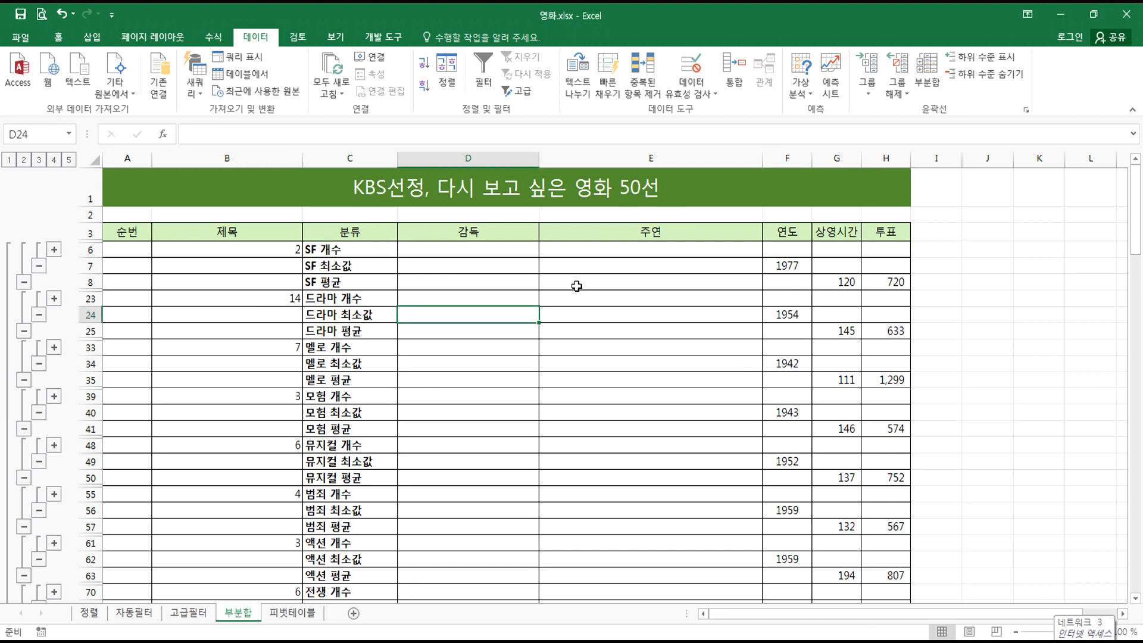
pyautogui.click(922, 84)
pyautogui.click(499, 332)
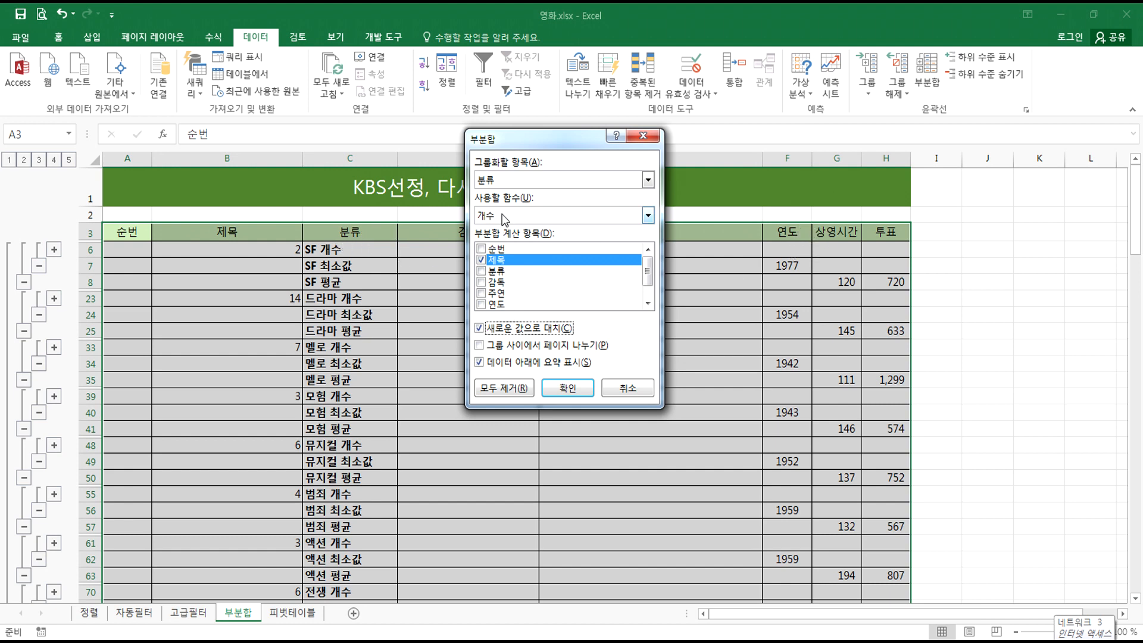
pyautogui.click(494, 268)
pyautogui.click(482, 260)
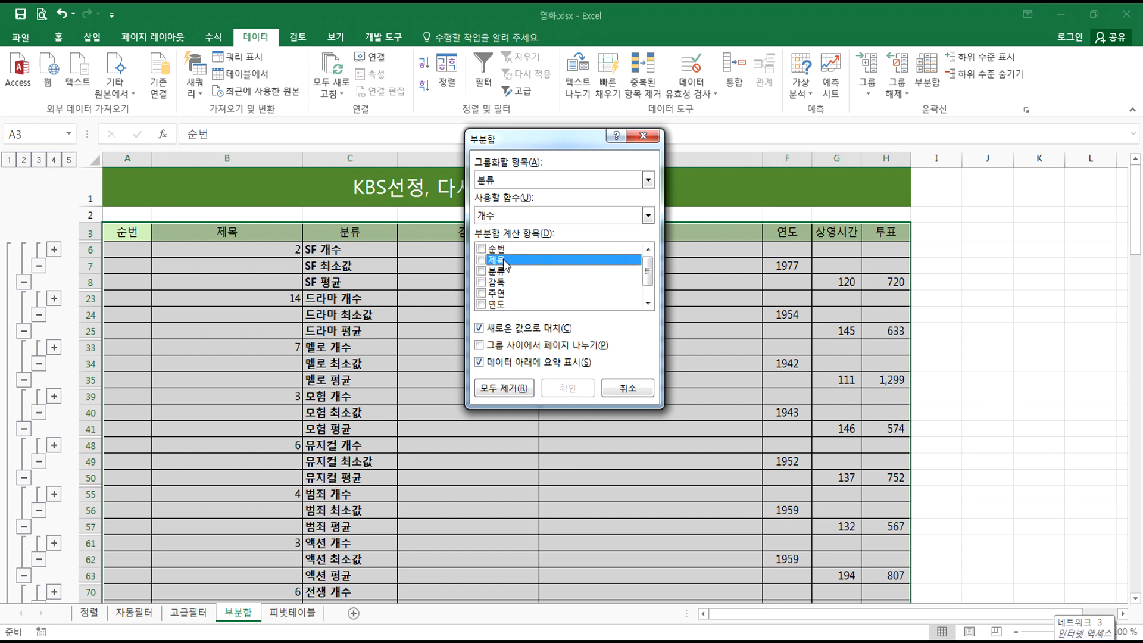
pyautogui.click(482, 261)
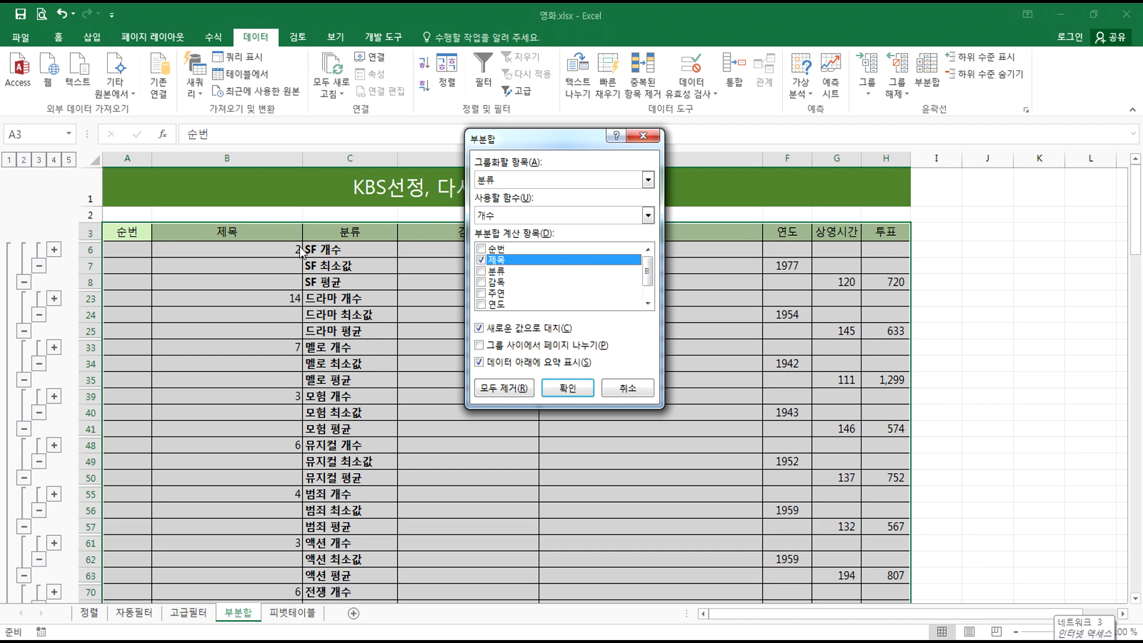
pyautogui.click(567, 388)
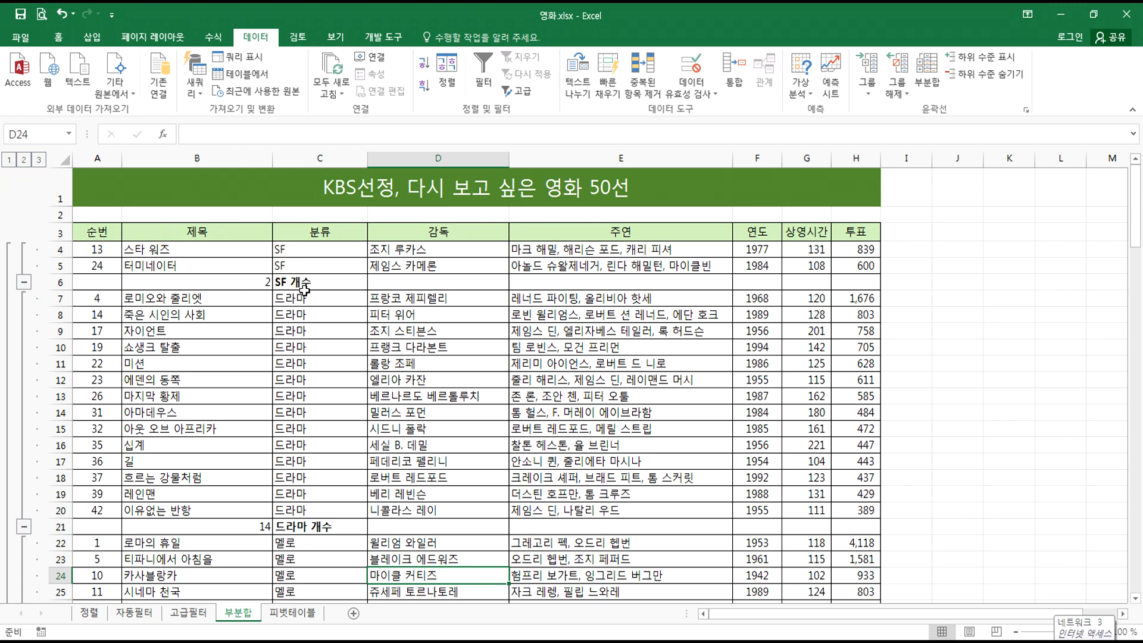
# - Remove all subtotals from the movie list
pyautogui.click(927, 74)
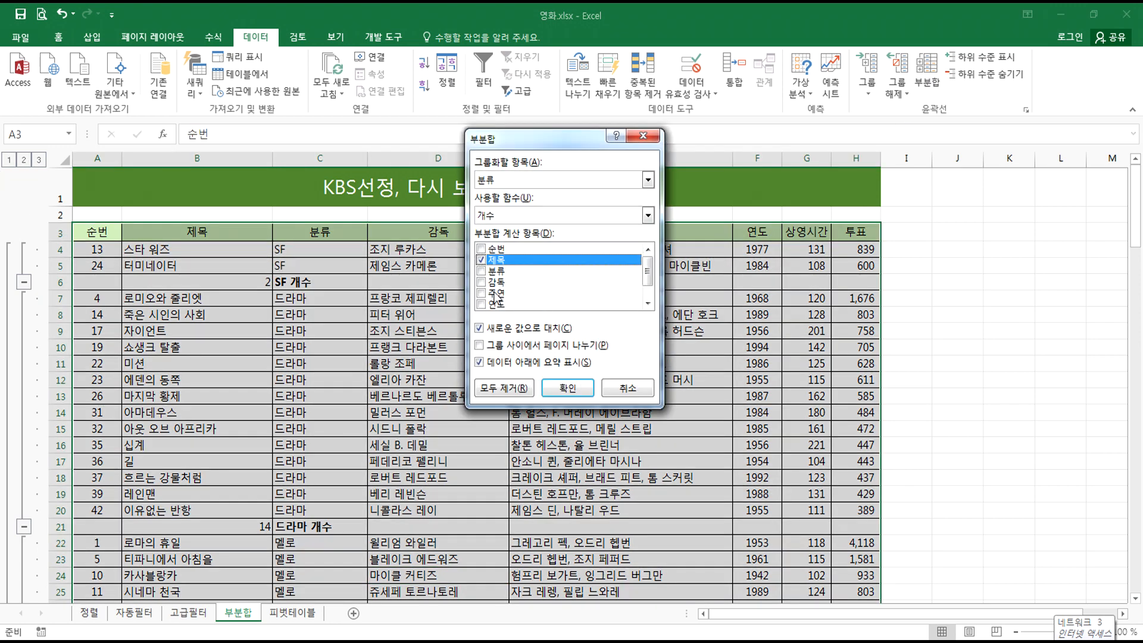
pyautogui.click(479, 329)
pyautogui.click(480, 329)
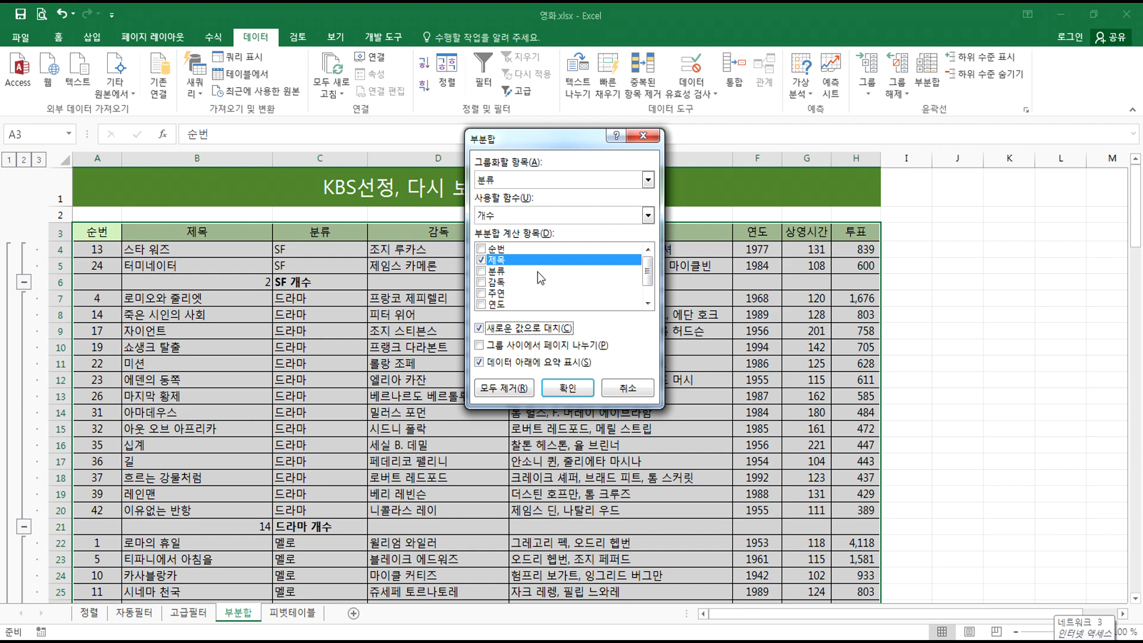
pyautogui.moveTo(529, 139); pyautogui.dragTo(657, 88)
pyautogui.click(620, 337)
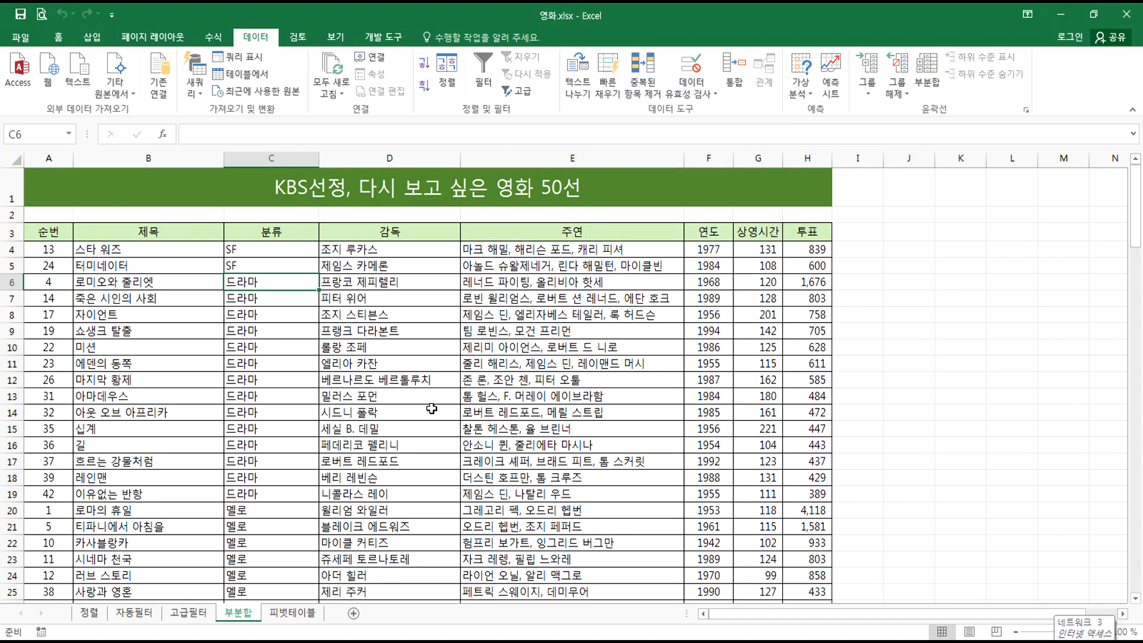
# - Apply 개수 subtotals of 제목 per 분류 and remove all subtotals again
pyautogui.click(926, 71)
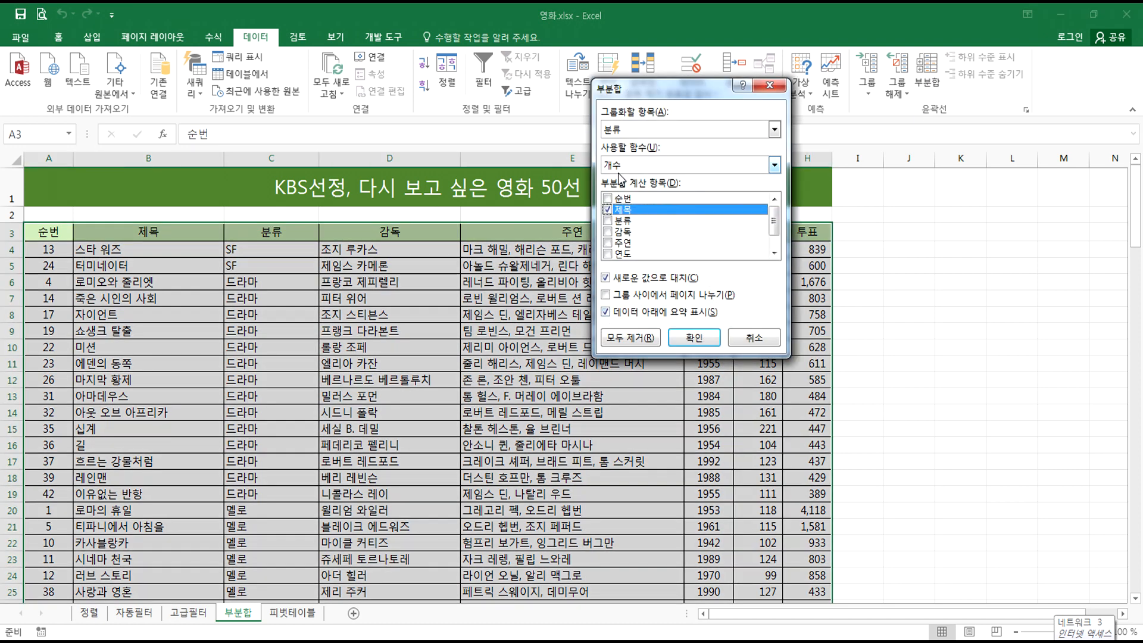
pyautogui.click(694, 338)
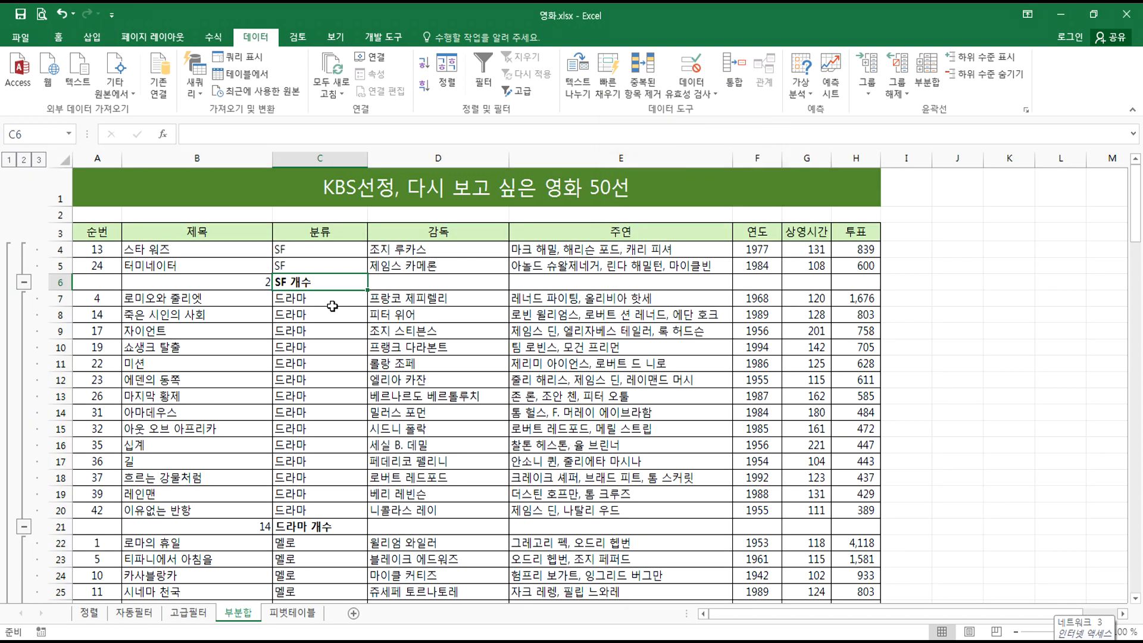
pyautogui.click(927, 72)
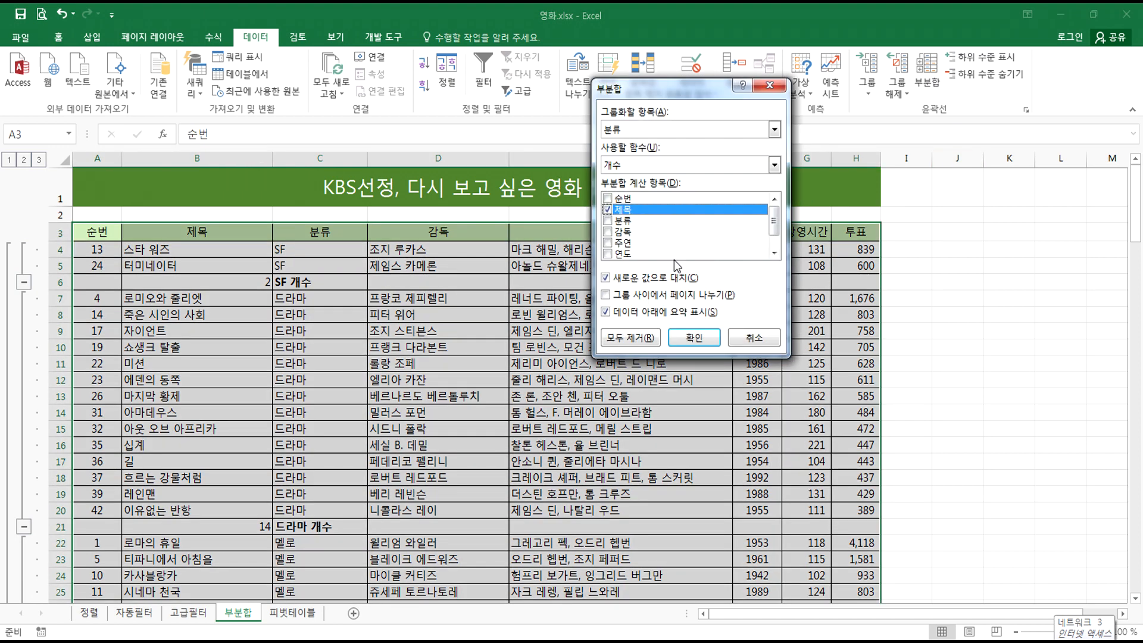
pyautogui.click(618, 338)
pyautogui.click(271, 282)
pyautogui.scroll(-4, 342, 435)
pyautogui.scroll(4, 342, 434)
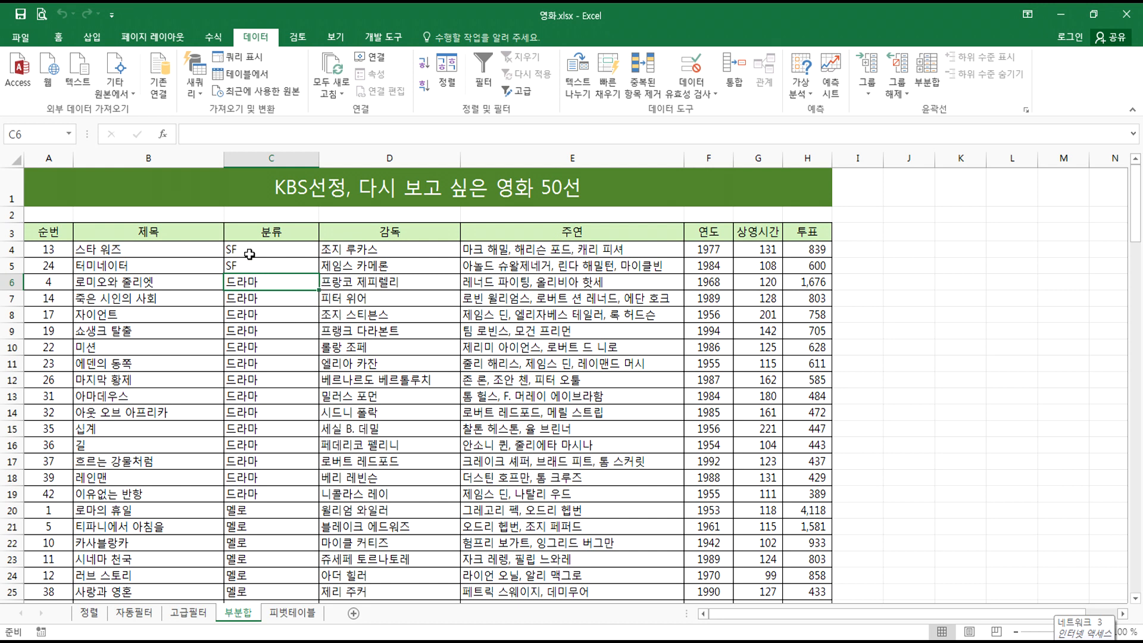
pyautogui.click(263, 168)
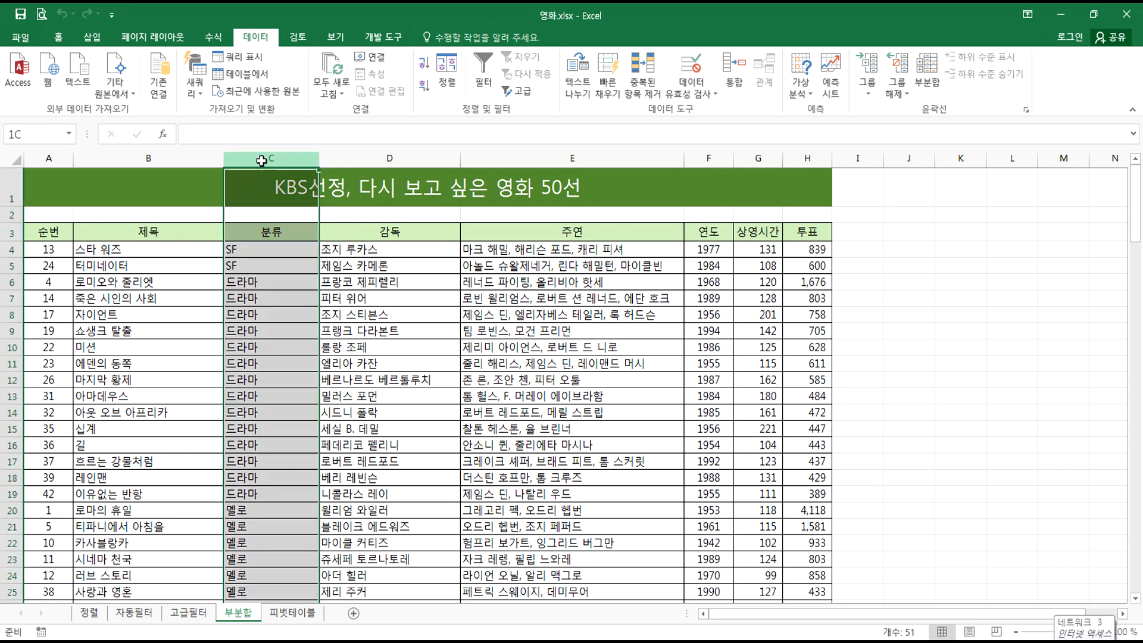
pyautogui.click(257, 252)
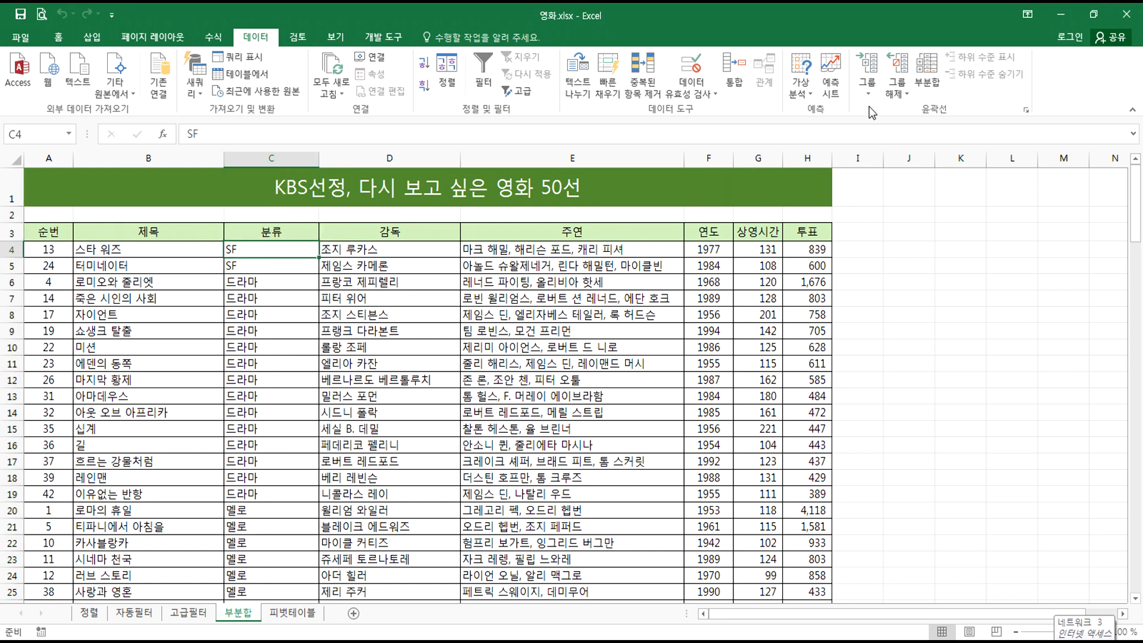
pyautogui.hotkey('ctrl', '2')
pyautogui.moveTo(281, 254)
pyautogui.mouseDown()
pyautogui.moveTo(253, 248)
pyautogui.moveTo(280, 255)
pyautogui.mouseUp()
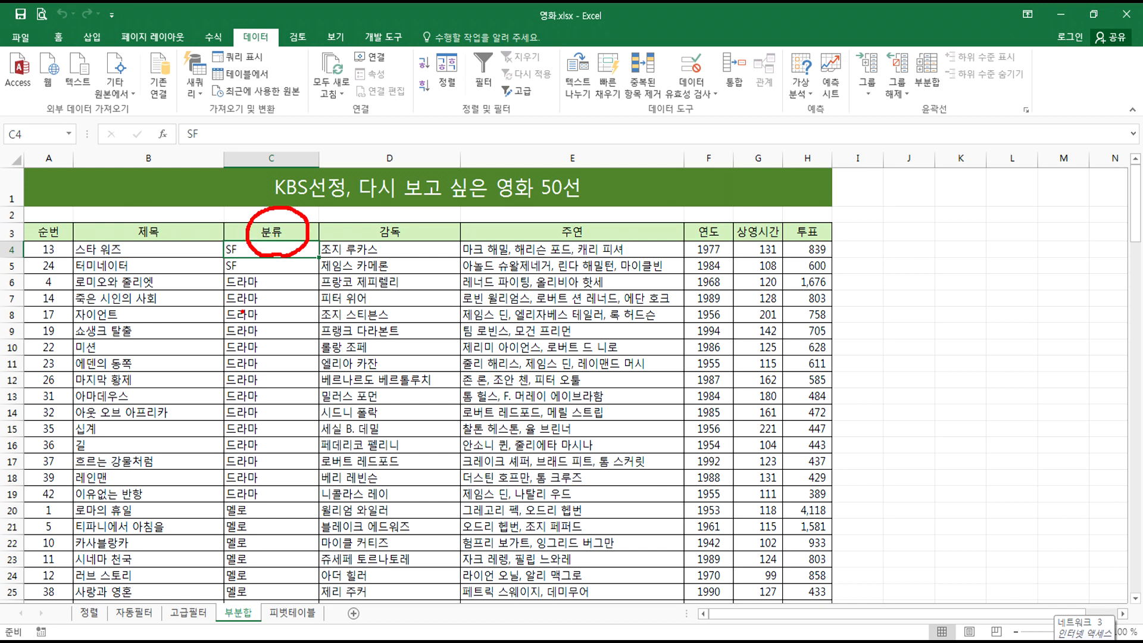
pyautogui.moveTo(450, 91)
pyautogui.mouseDown()
pyautogui.moveTo(353, 161)
pyautogui.moveTo(312, 209)
pyautogui.moveTo(349, 205)
pyautogui.mouseUp()
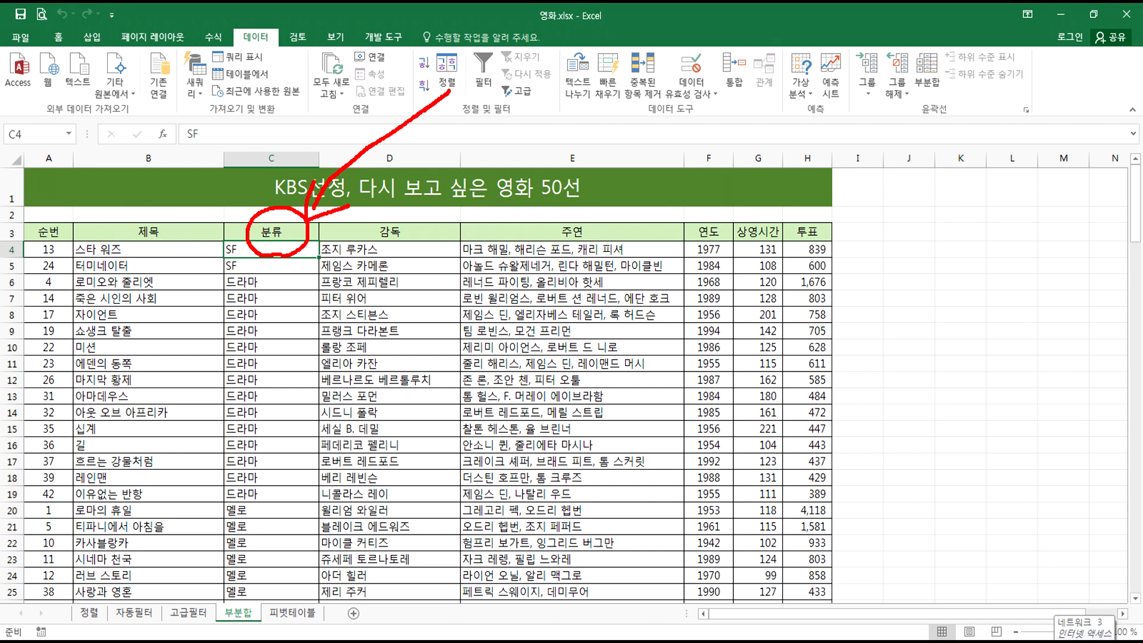
pyautogui.moveTo(929, 100)
pyautogui.mouseDown()
pyautogui.moveTo(953, 47)
pyautogui.moveTo(913, 95)
pyautogui.moveTo(514, 201)
pyautogui.moveTo(311, 228)
pyautogui.moveTo(366, 236)
pyautogui.mouseUp()
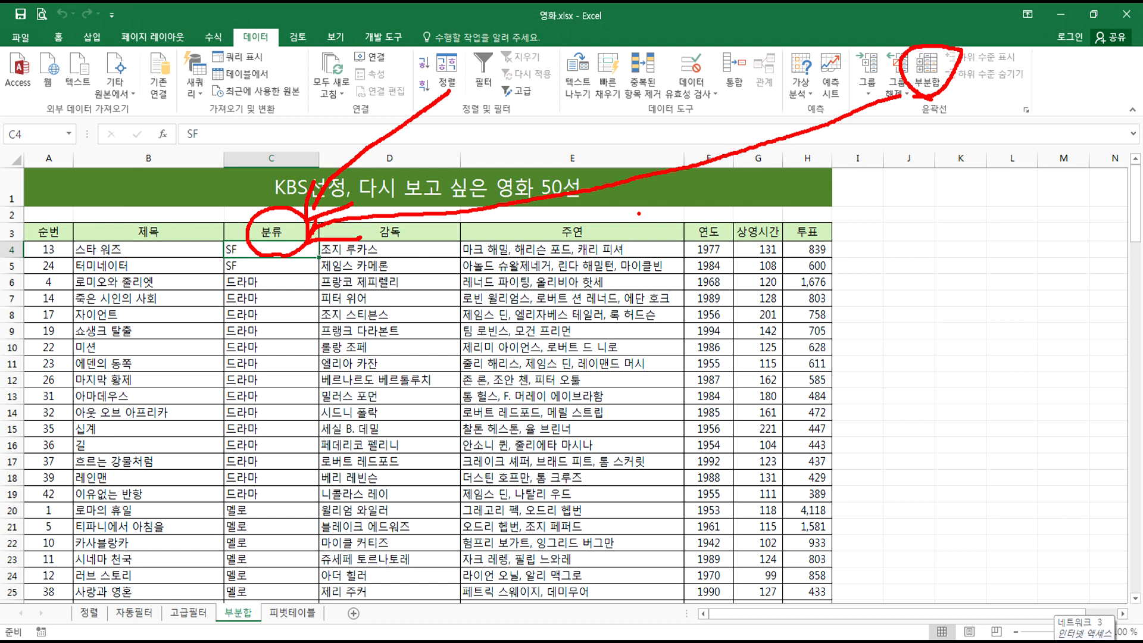
pyautogui.moveTo(49, 252)
pyautogui.mouseDown()
pyautogui.moveTo(34, 250)
pyautogui.moveTo(59, 219)
pyautogui.moveTo(57, 249)
pyautogui.mouseUp()
pyautogui.moveTo(66, 236)
pyautogui.mouseDown()
pyautogui.moveTo(129, 228)
pyautogui.moveTo(237, 244)
pyautogui.moveTo(219, 263)
pyautogui.mouseUp()
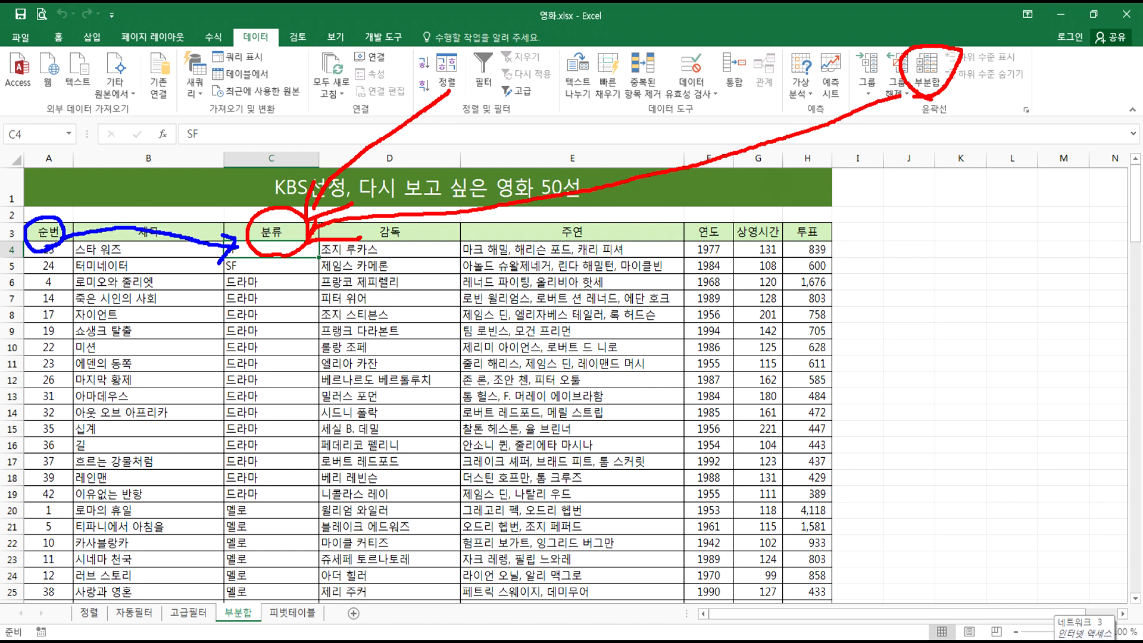
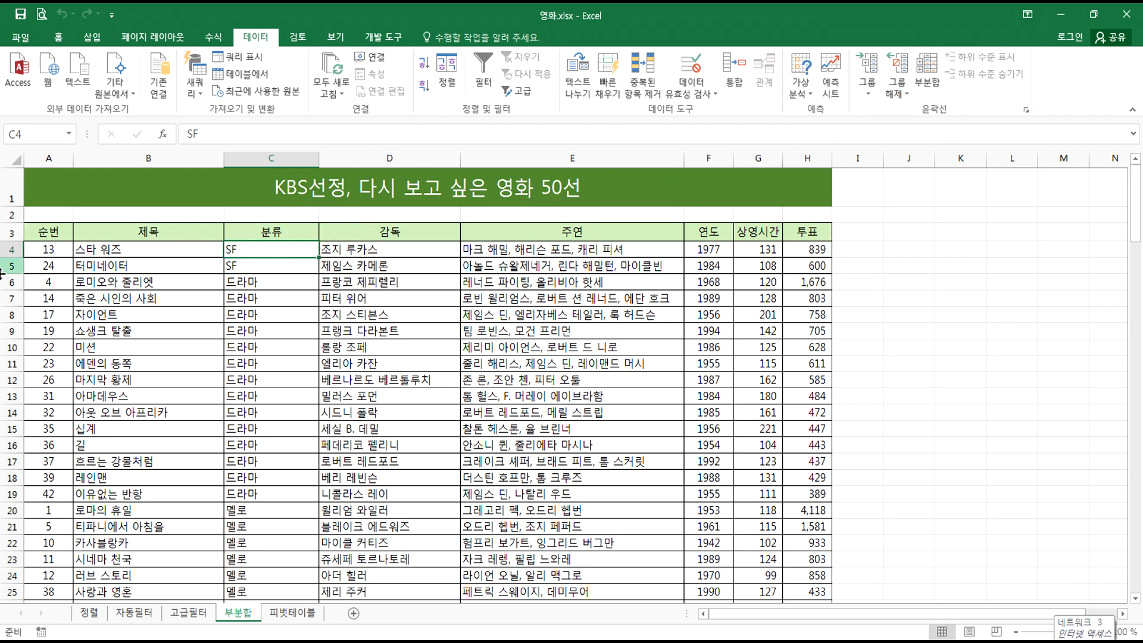
# - Add 개수 subtotals of only 연도 per 분류 and check them with the list collapsed to the subtotal rows
pyautogui.click(266, 266)
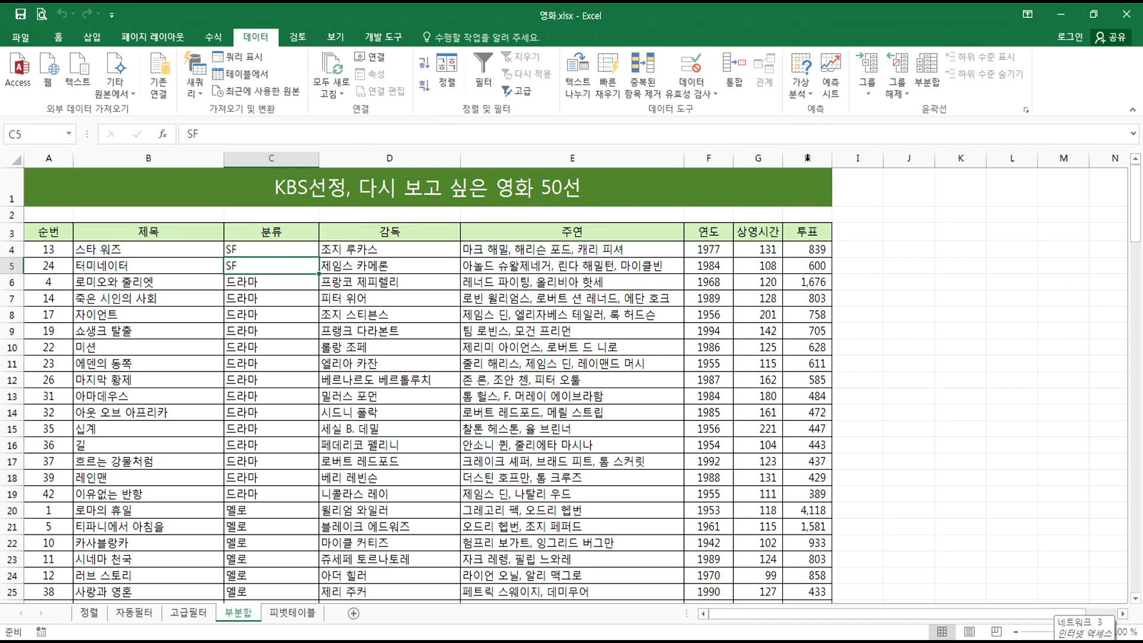
pyautogui.click(927, 74)
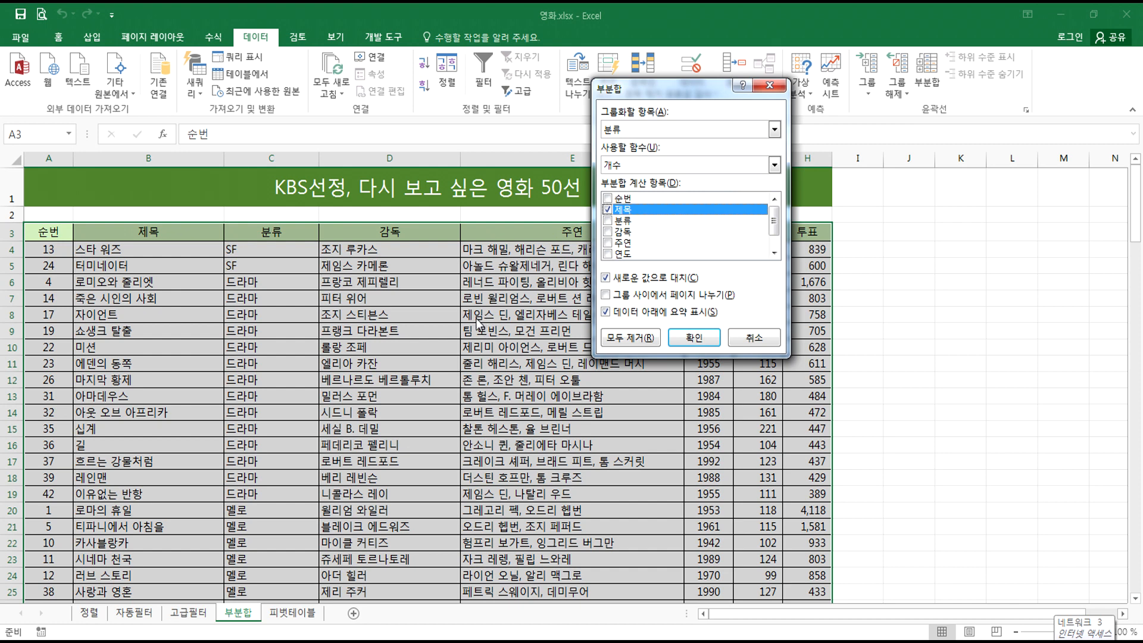
pyautogui.click(607, 211)
pyautogui.click(607, 254)
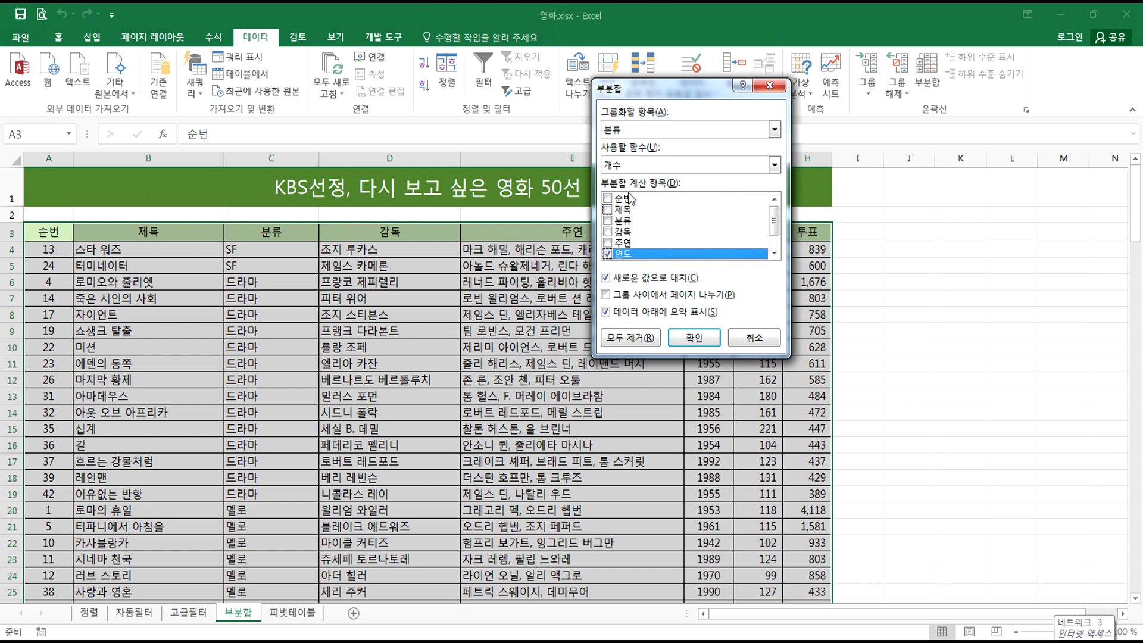
pyautogui.click(694, 337)
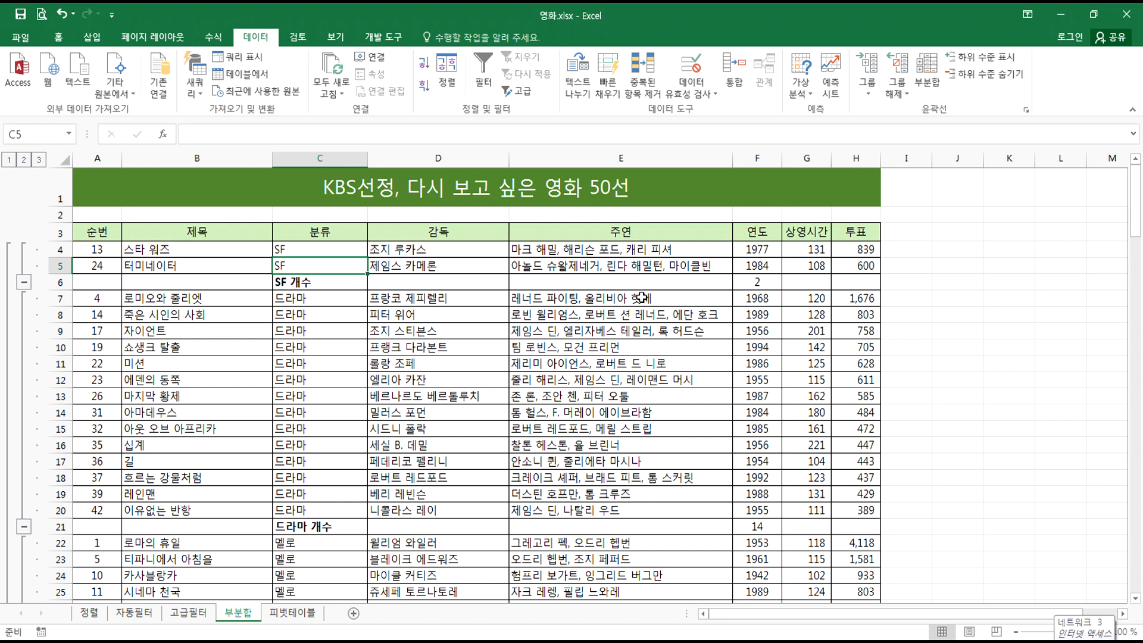
pyautogui.click(25, 160)
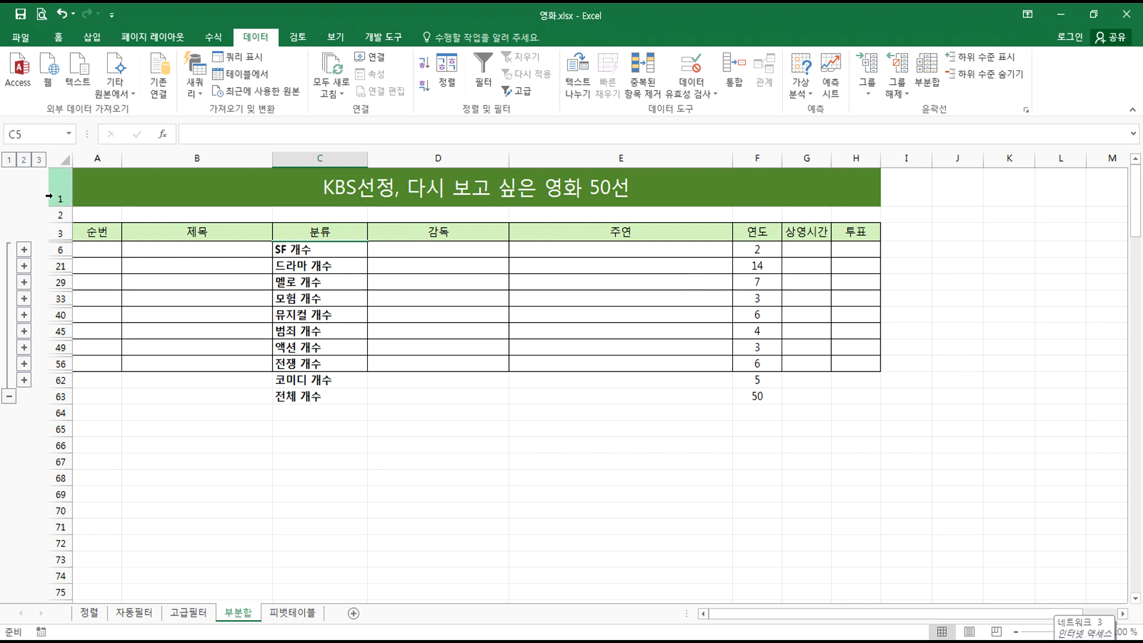
pyautogui.click(39, 159)
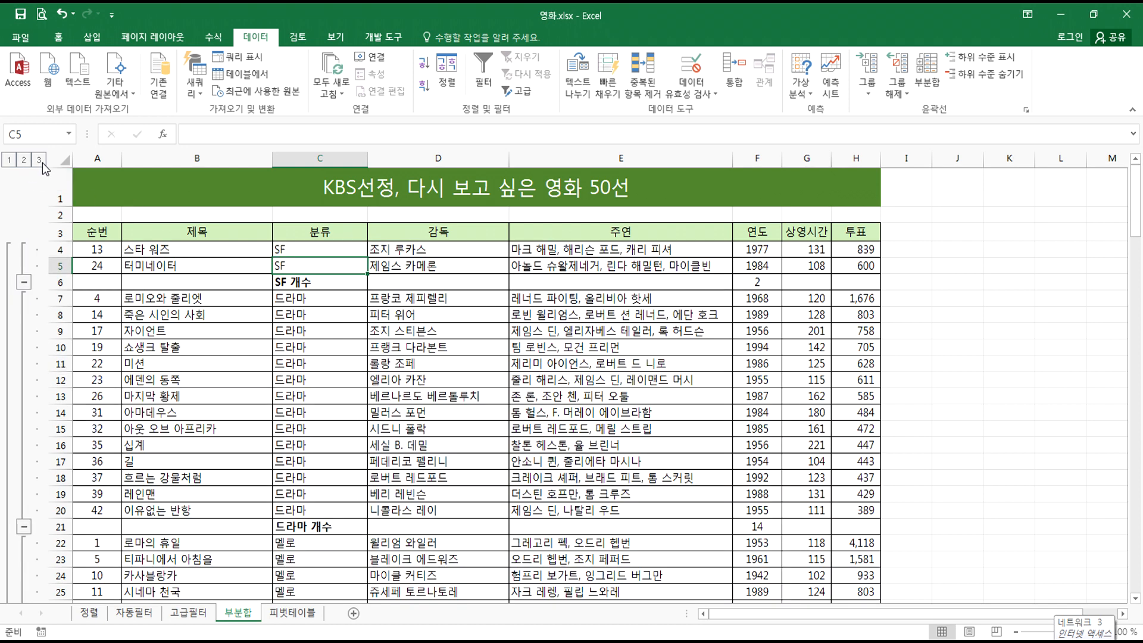
# - Replace the 연도 subtotals with 개수 subtotals of only 제목 per 분류 and inspect the SF count cell
pyautogui.click(926, 77)
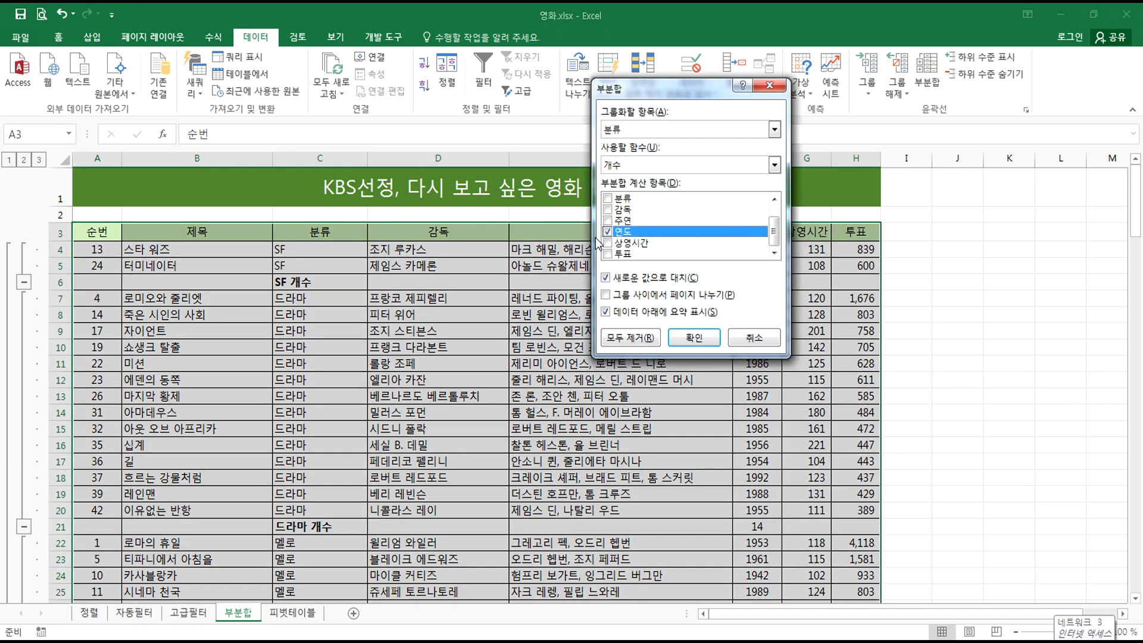
pyautogui.click(607, 231)
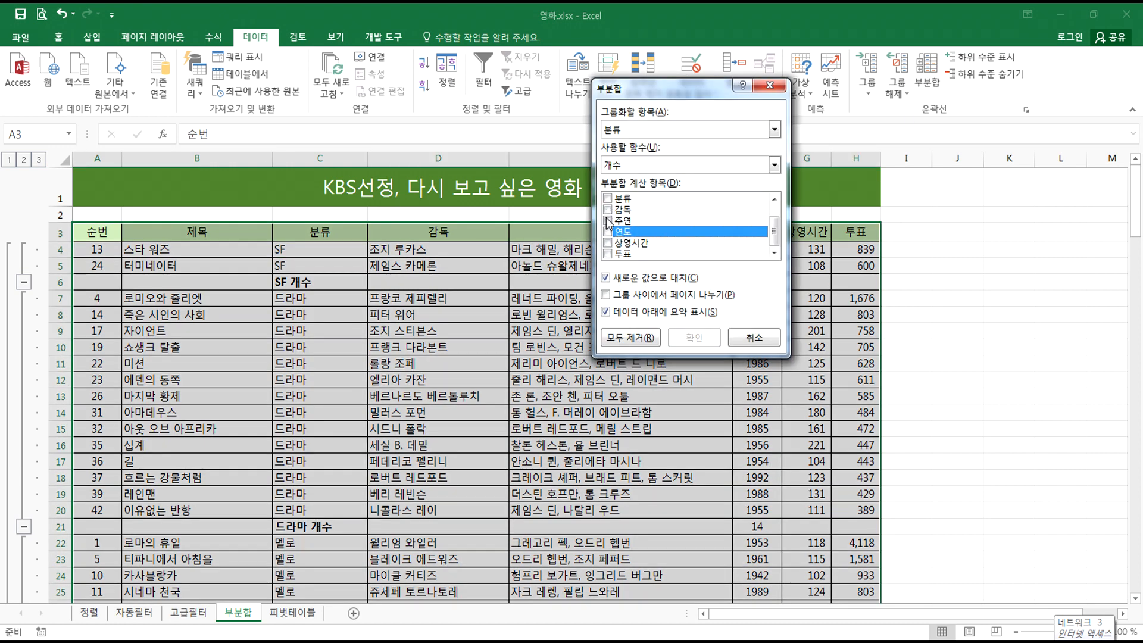
pyautogui.scroll(1, 609, 226)
pyautogui.click(607, 209)
pyautogui.click(694, 338)
pyautogui.click(230, 285)
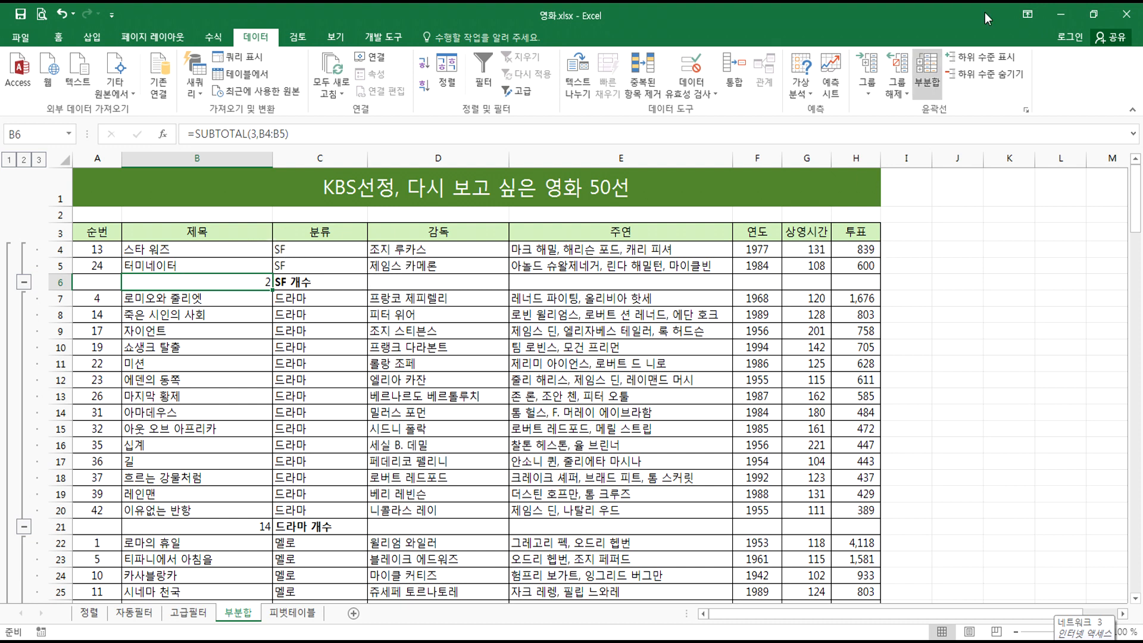
# - Set up 최대값 subtotals of only 상영시간 per 분류, leaving 새로운 값으로 대치 enabled
pyautogui.click(917, 80)
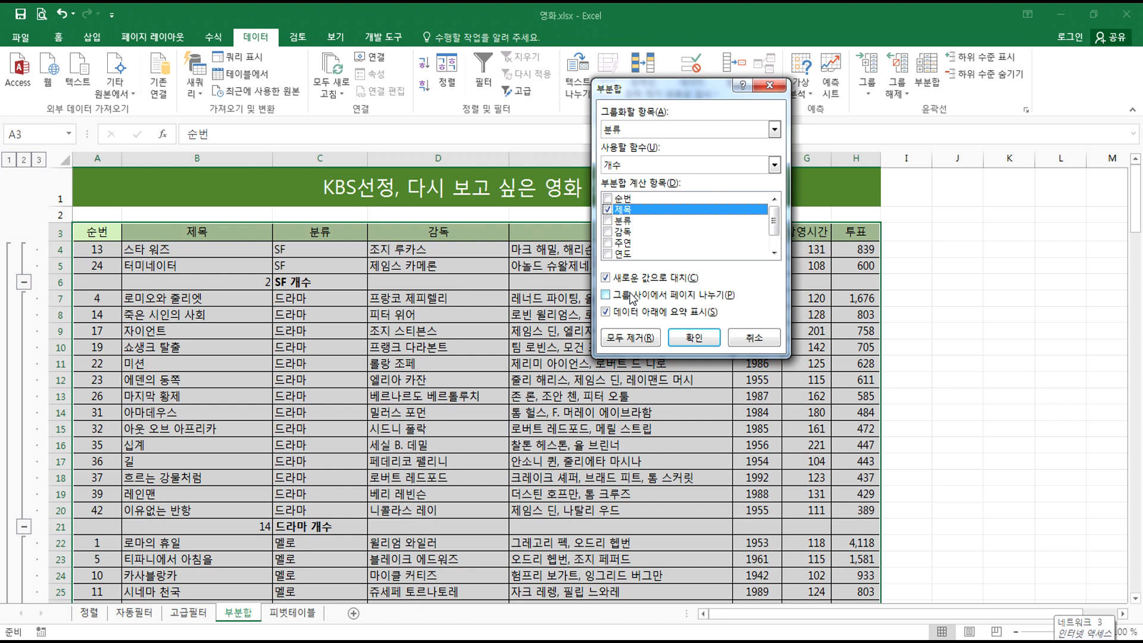
pyautogui.click(606, 211)
pyautogui.scroll(-1, 613, 256)
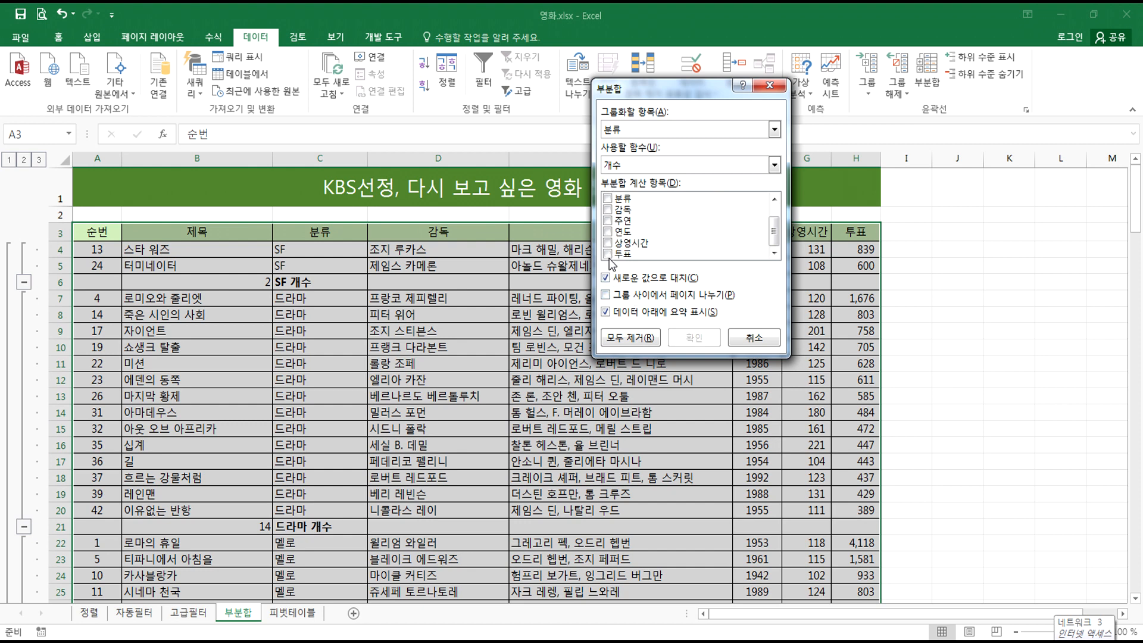
pyautogui.click(613, 243)
pyautogui.click(621, 166)
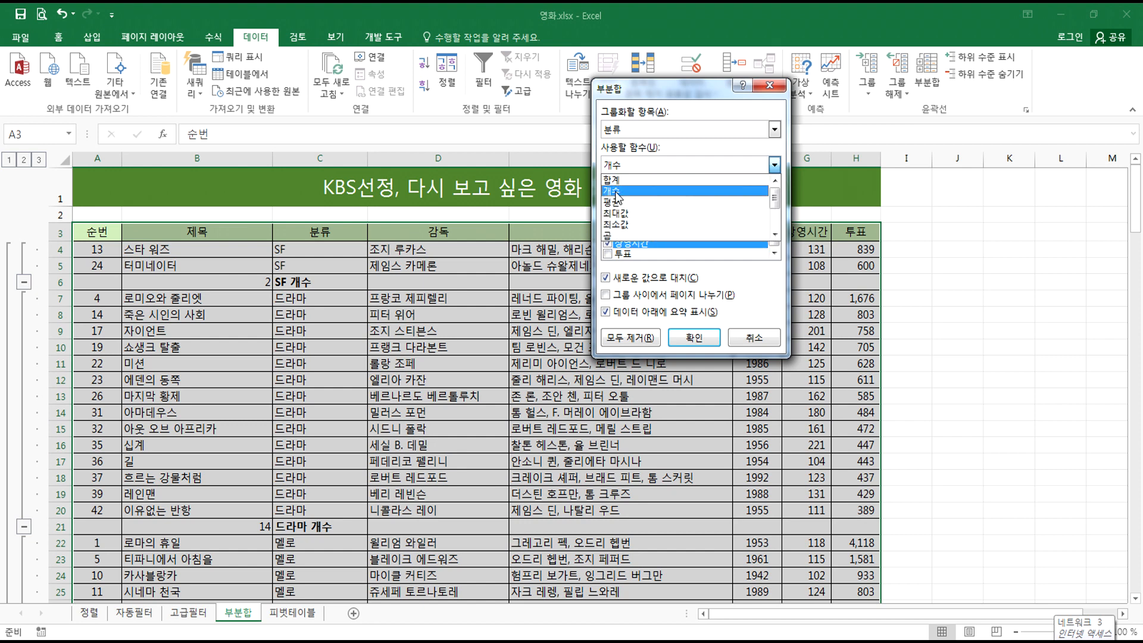
pyautogui.click(616, 214)
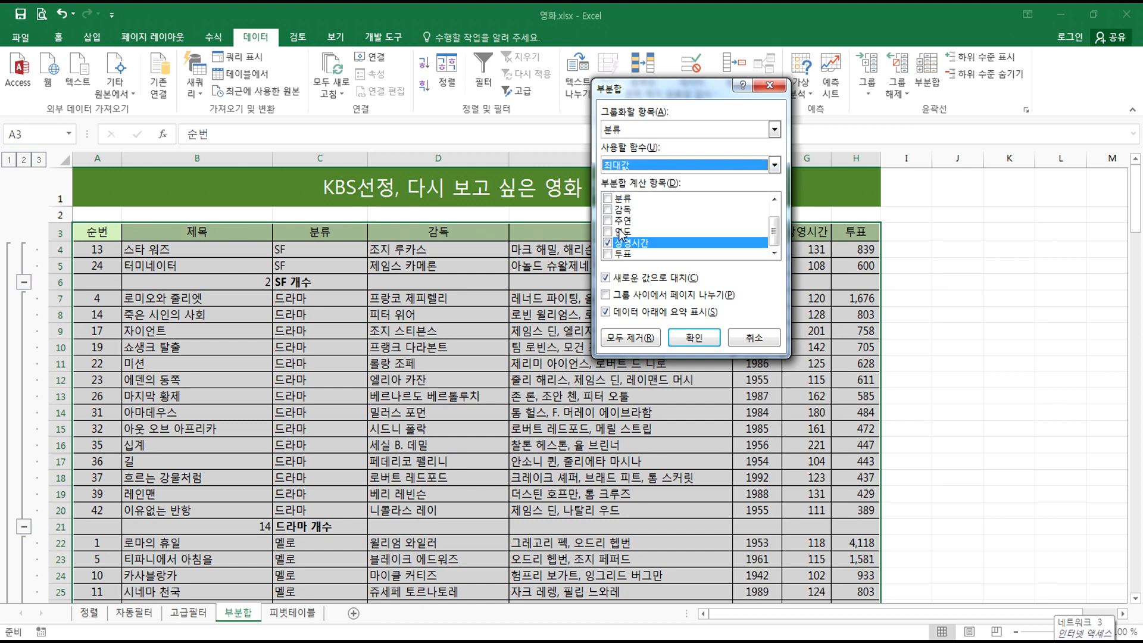
pyautogui.hotkey('ctrl', 'shift', 'Escape')
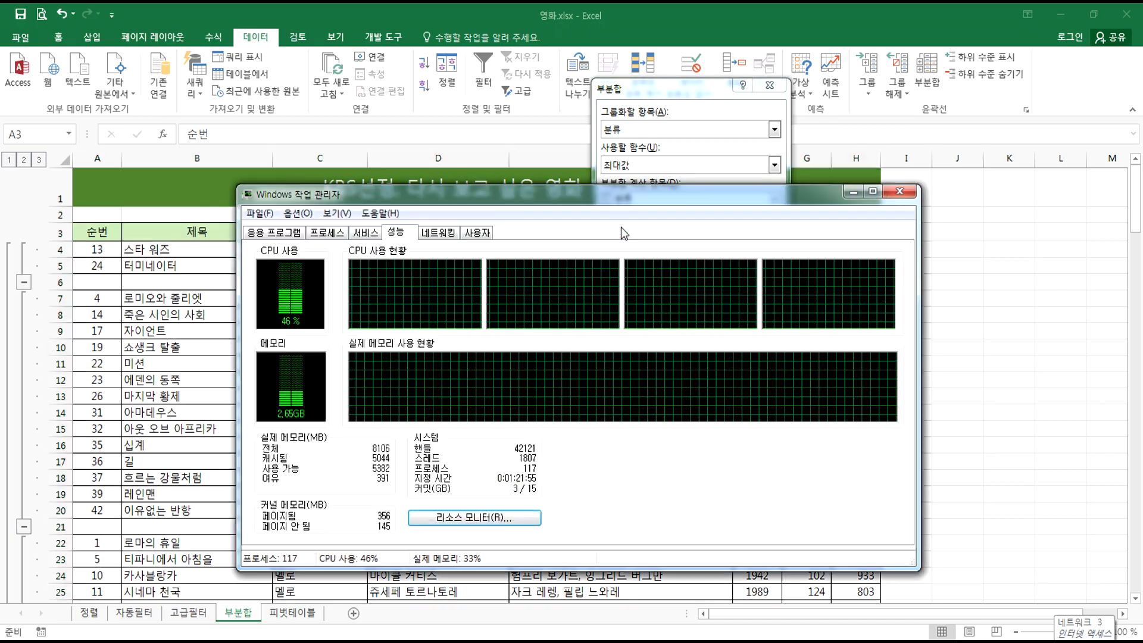
pyautogui.click(893, 194)
pyautogui.hotkey('ctrl', '1')
pyautogui.click(418, 229)
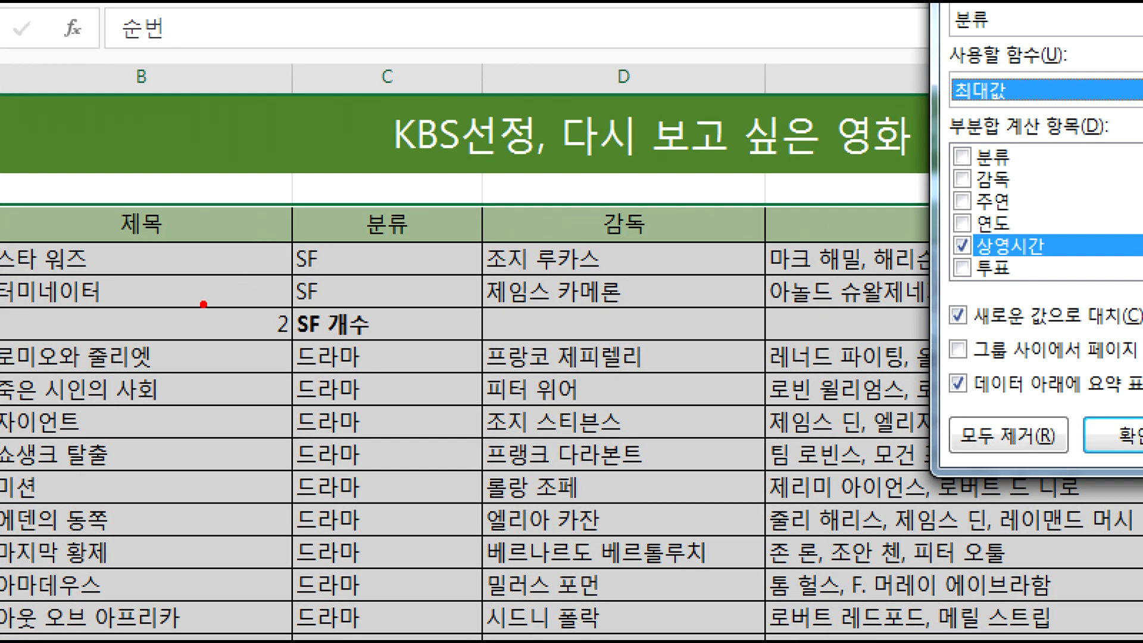
pyautogui.moveTo(199, 219); pyautogui.dragTo(193, 325)
pyautogui.moveTo(357, 332)
pyautogui.mouseDown()
pyautogui.moveTo(250, 333)
pyautogui.moveTo(344, 344)
pyautogui.mouseUp()
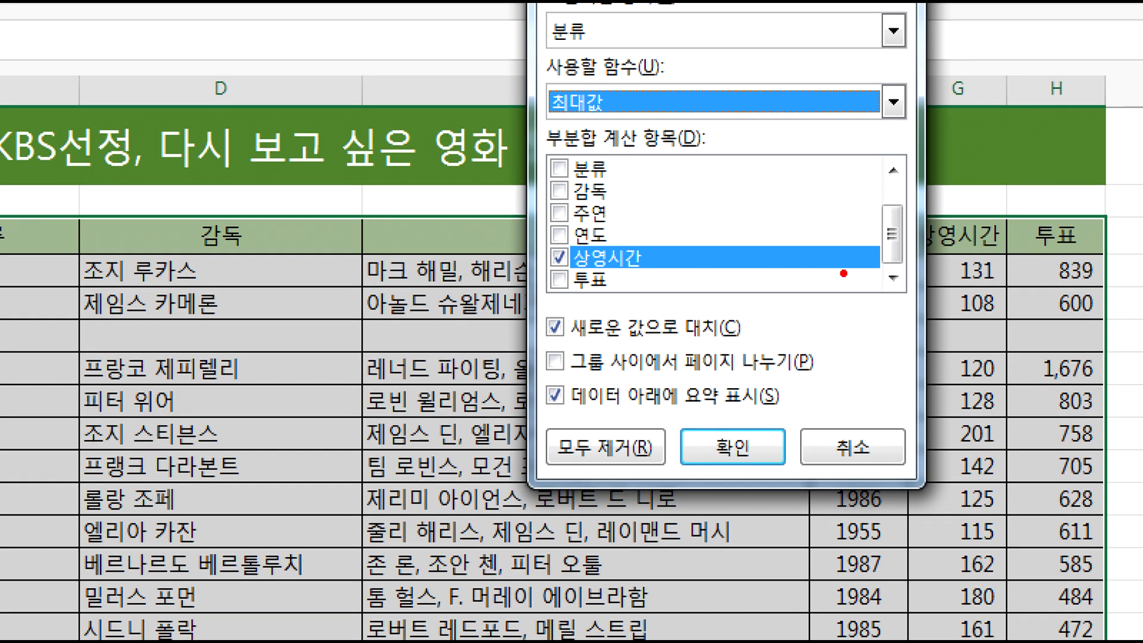
pyautogui.moveTo(986, 261)
pyautogui.mouseDown()
pyautogui.moveTo(1015, 208)
pyautogui.moveTo(1005, 257)
pyautogui.mouseUp()
pyautogui.moveTo(592, 119)
pyautogui.mouseDown()
pyautogui.moveTo(670, 130)
pyautogui.moveTo(650, 146)
pyautogui.mouseUp()
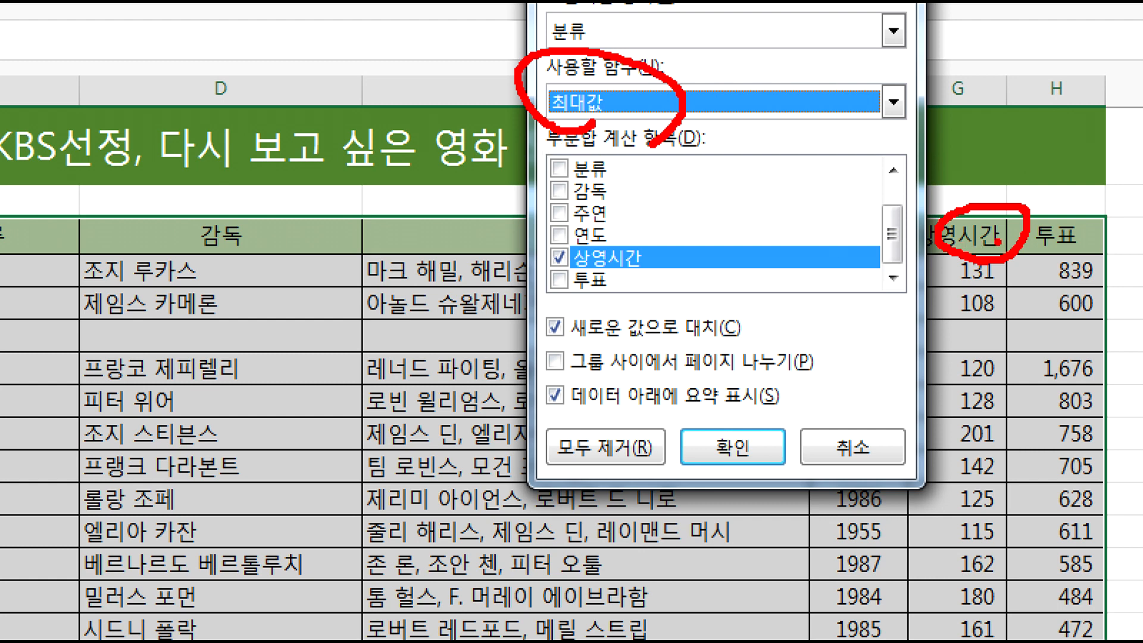
pyautogui.moveTo(592, 335)
pyautogui.mouseDown()
pyautogui.moveTo(538, 298)
pyautogui.moveTo(592, 356)
pyautogui.mouseUp()
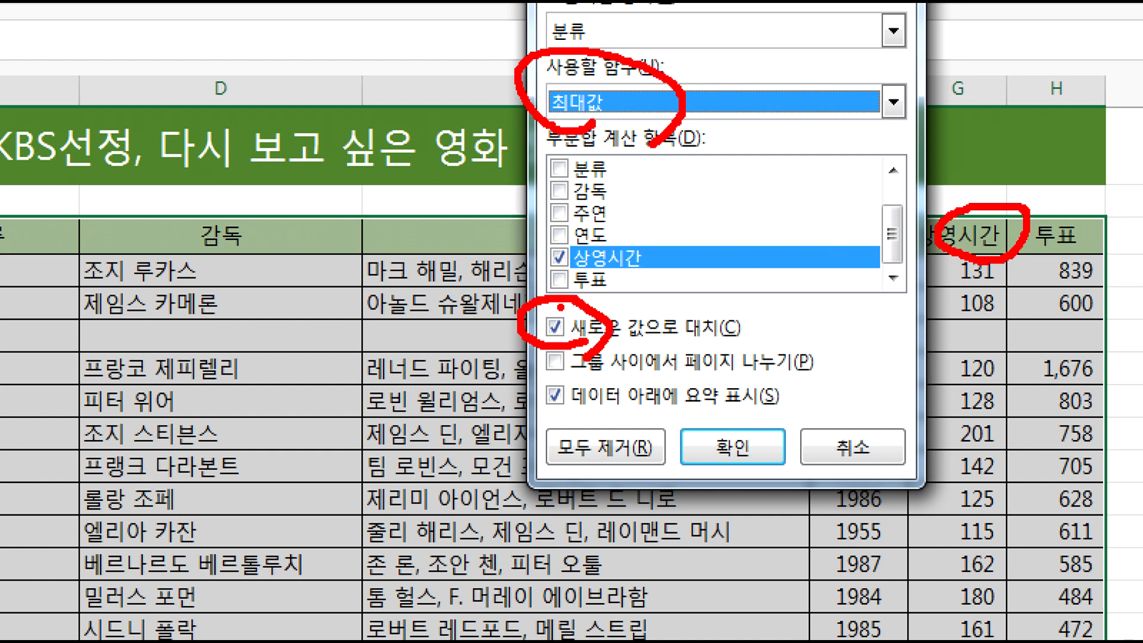
pyautogui.moveTo(559, 307)
pyautogui.mouseDown()
pyautogui.moveTo(536, 334)
pyautogui.moveTo(557, 335)
pyautogui.mouseUp()
pyautogui.press('Escape')
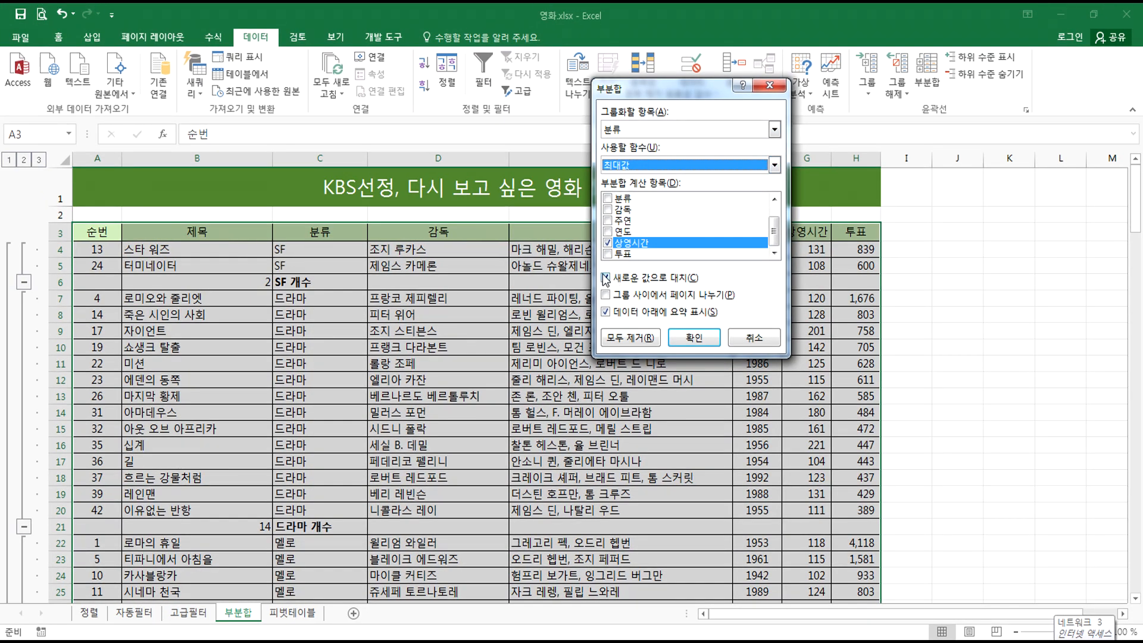
# - Apply the 최대값 subtotals of 상영시간 per 분류 and extend them to 연도 and 투표
pyautogui.click(694, 338)
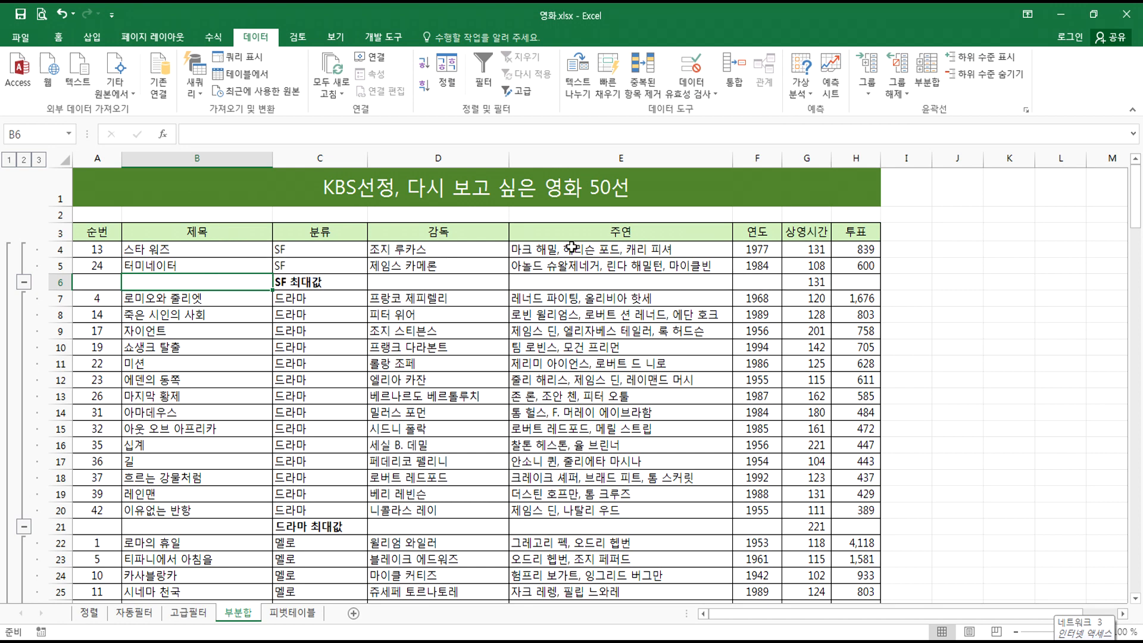
pyautogui.click(935, 65)
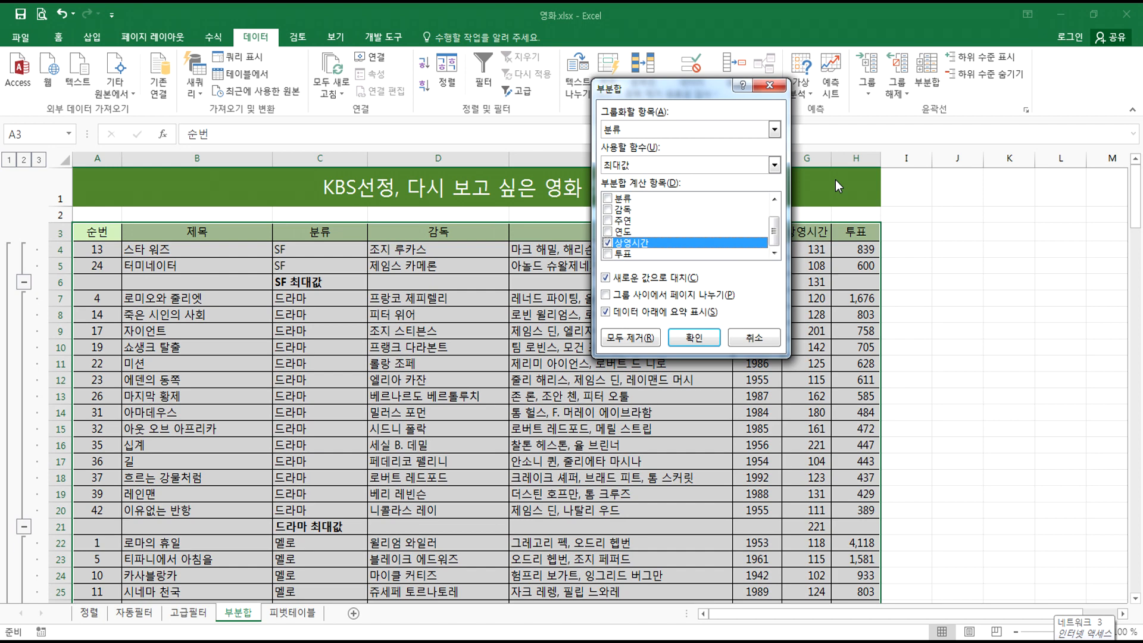
pyautogui.click(607, 232)
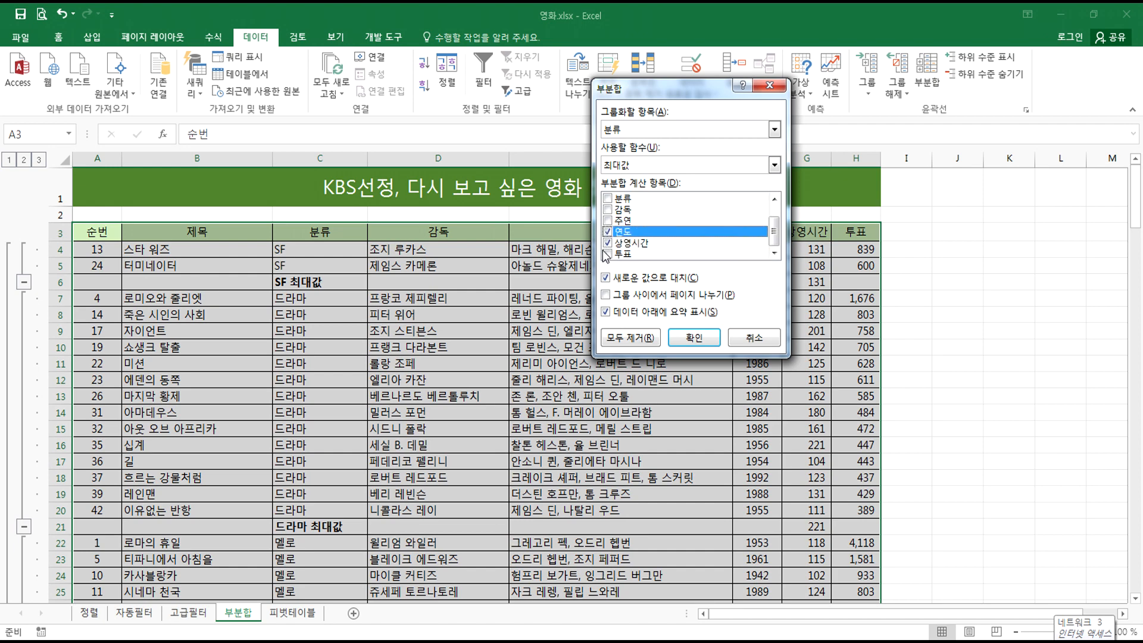
pyautogui.click(607, 254)
pyautogui.click(607, 254)
pyautogui.click(692, 336)
# - Collapse the list to the subtotal rows and check the 최대값 cells of 연도, 상영시간 and 투표 for several 분류 groups
pyautogui.click(24, 160)
pyautogui.click(196, 249)
pyautogui.moveTo(757, 250); pyautogui.dragTo(861, 263)
pyautogui.moveTo(757, 282); pyautogui.dragTo(861, 282)
pyautogui.click(818, 347)
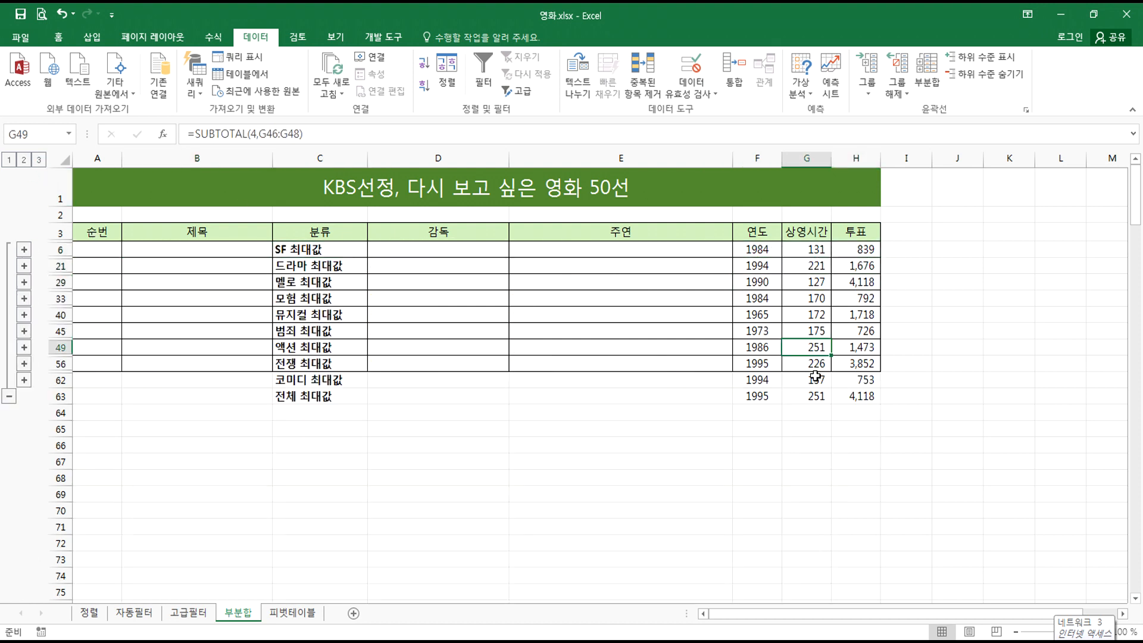
pyautogui.click(765, 331)
pyautogui.click(763, 251)
pyautogui.click(801, 250)
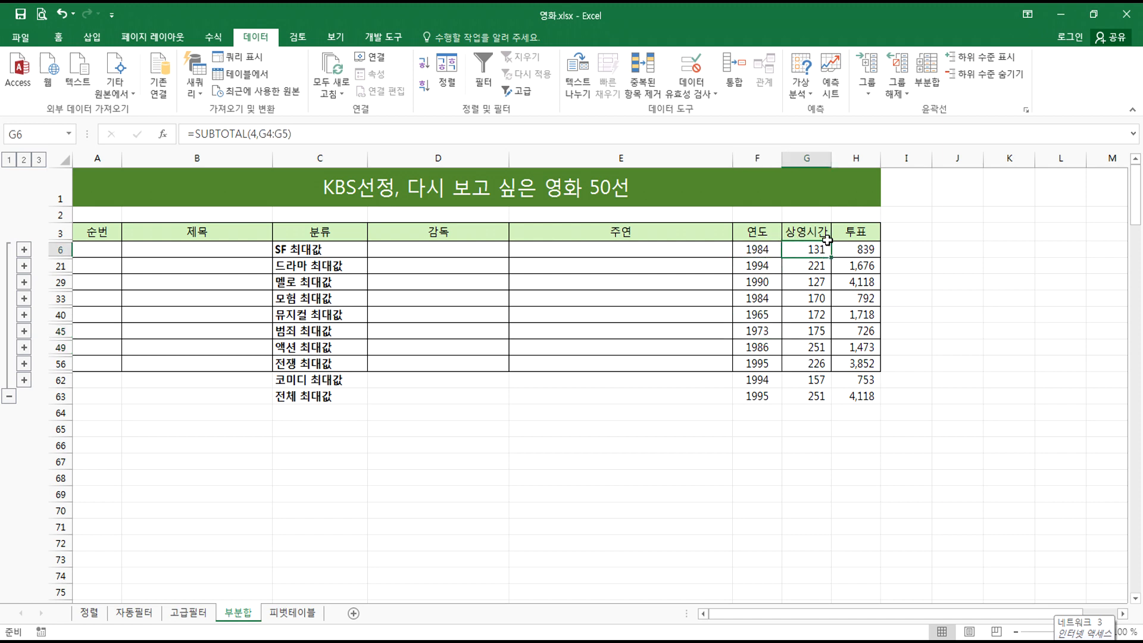
pyautogui.click(851, 249)
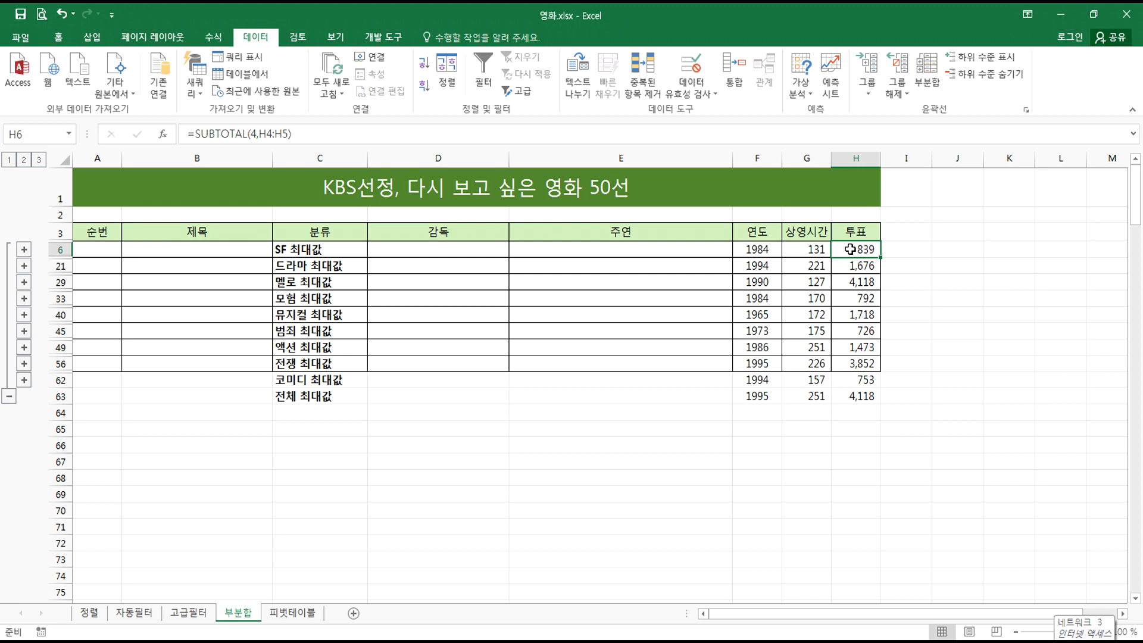
# - Add 평균 subtotals of 연도, 상영시간 and 투표 to the existing 최대값 subtotals, with 새로운 값으로 대치 disabled
pyautogui.click(927, 77)
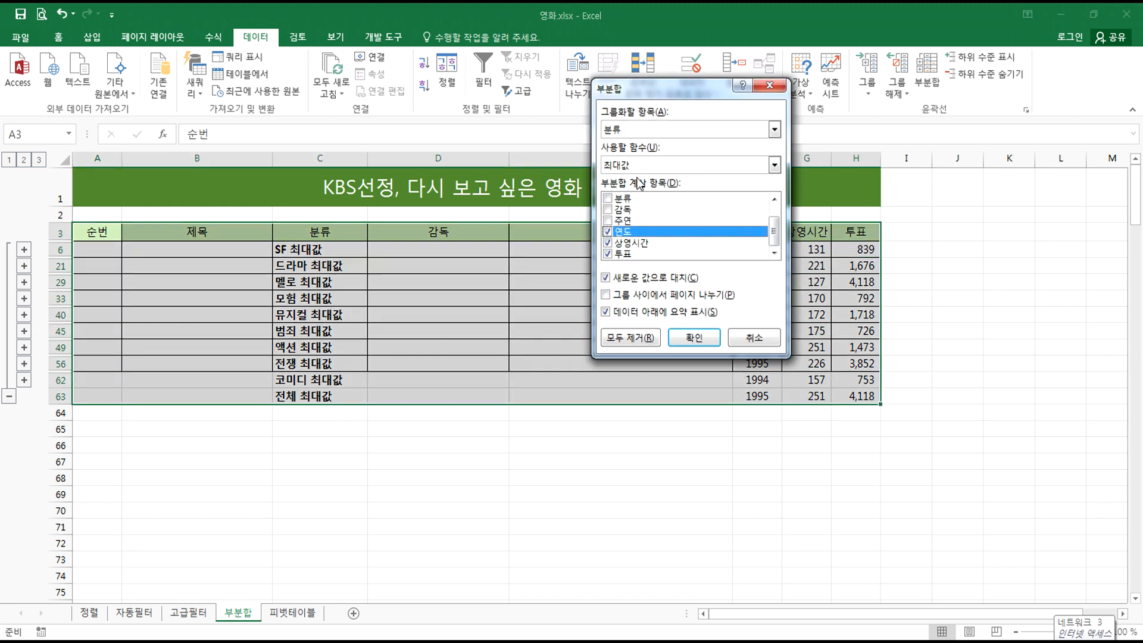
pyautogui.click(654, 165)
pyautogui.click(630, 200)
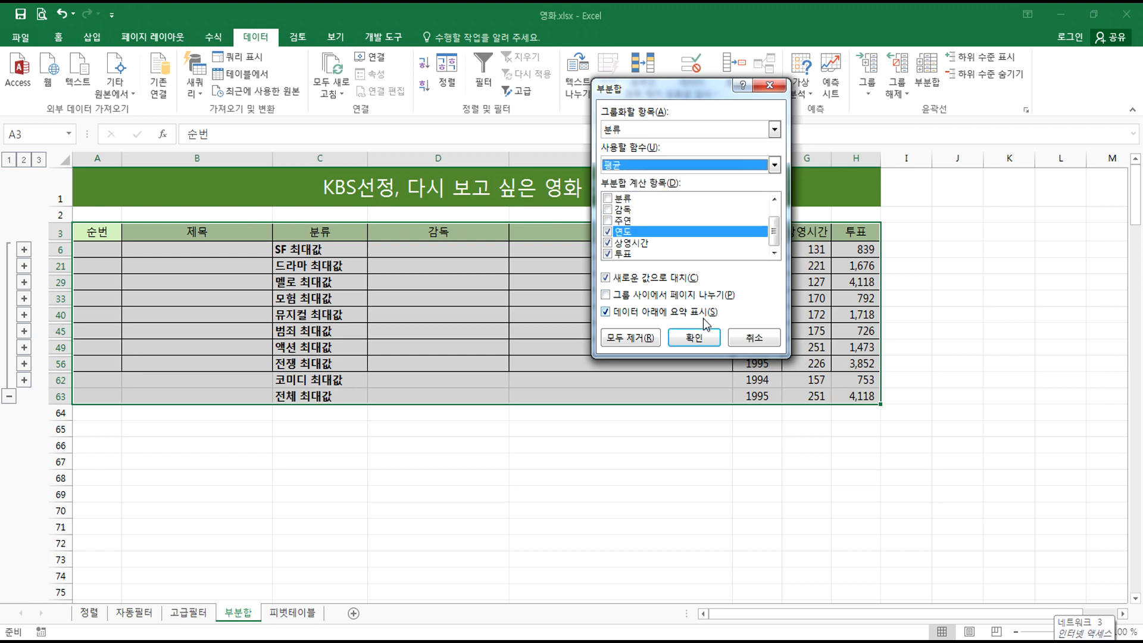
pyautogui.moveTo(655, 88); pyautogui.dragTo(488, 106)
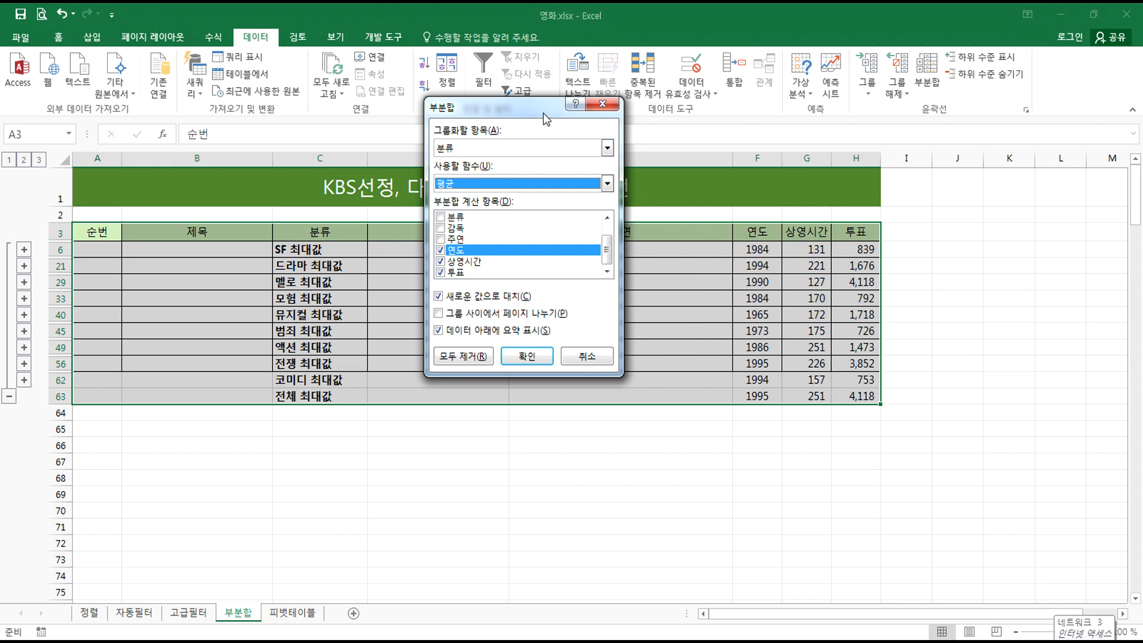
pyautogui.moveTo(543, 113); pyautogui.dragTo(635, 153)
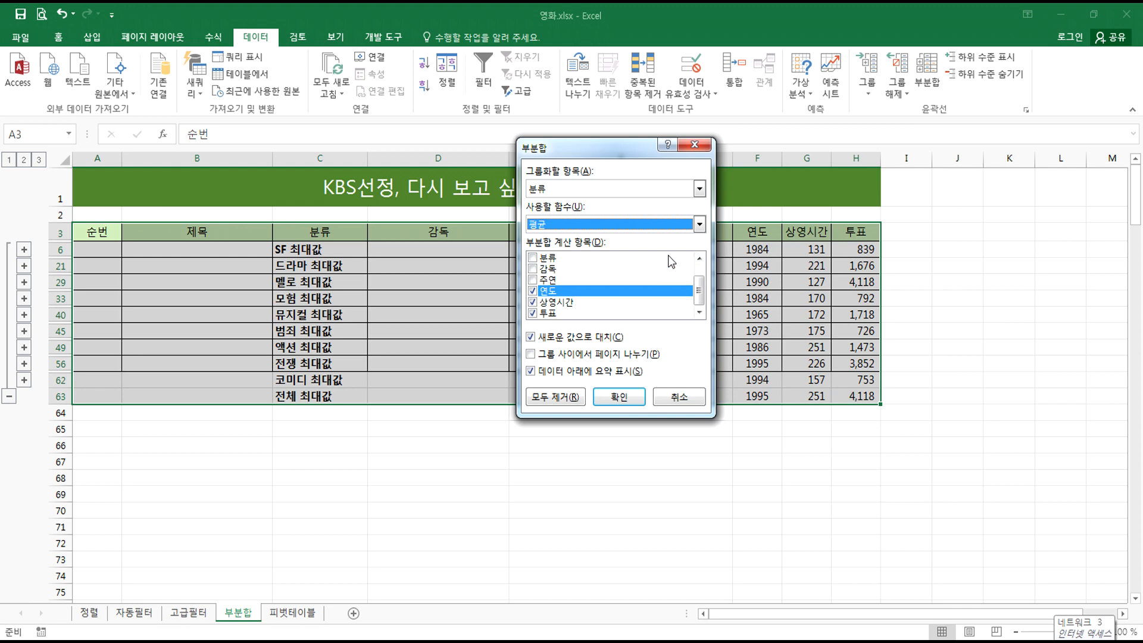
pyautogui.click(542, 339)
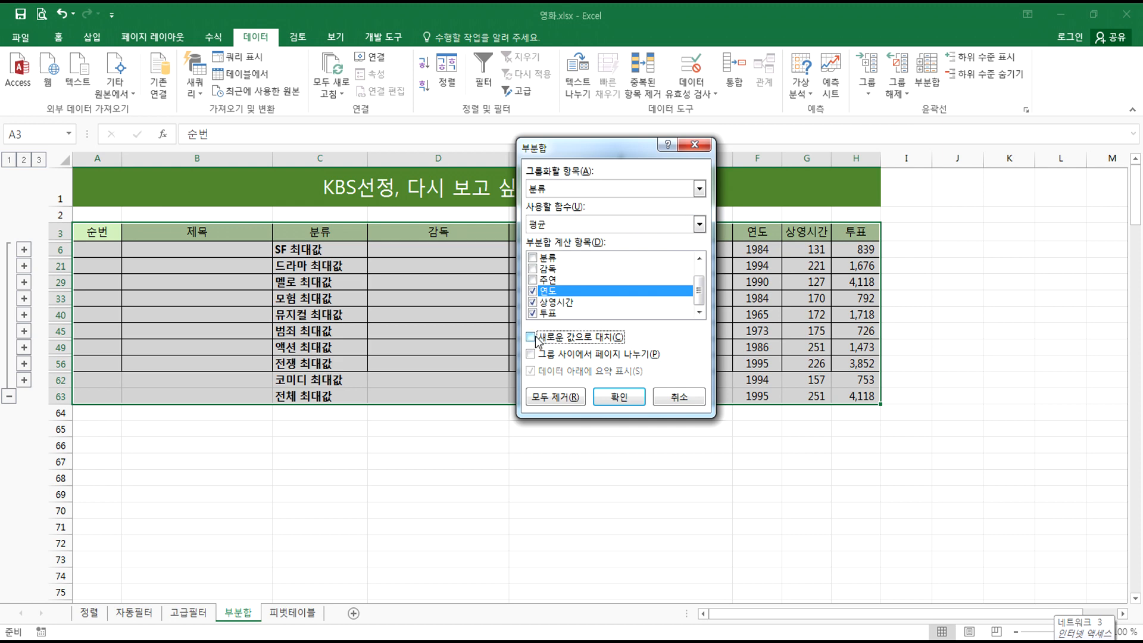
pyautogui.click(619, 398)
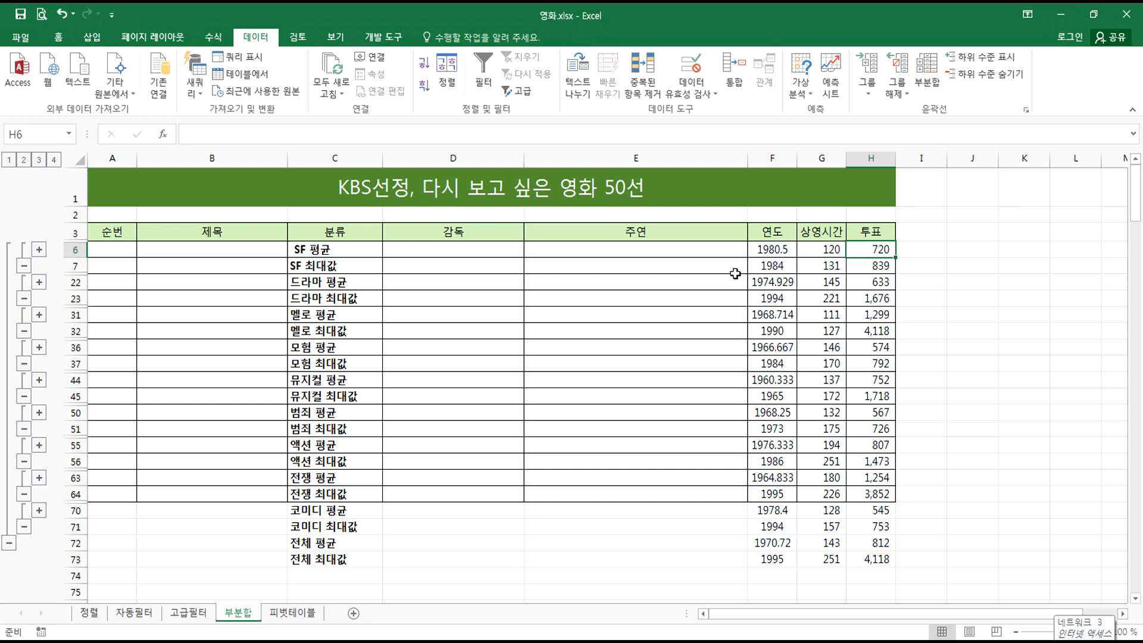
# - Compare the list at outline levels 2 and 3 and inspect the SF 평균 and SF 최대값 labels
pyautogui.click(24, 160)
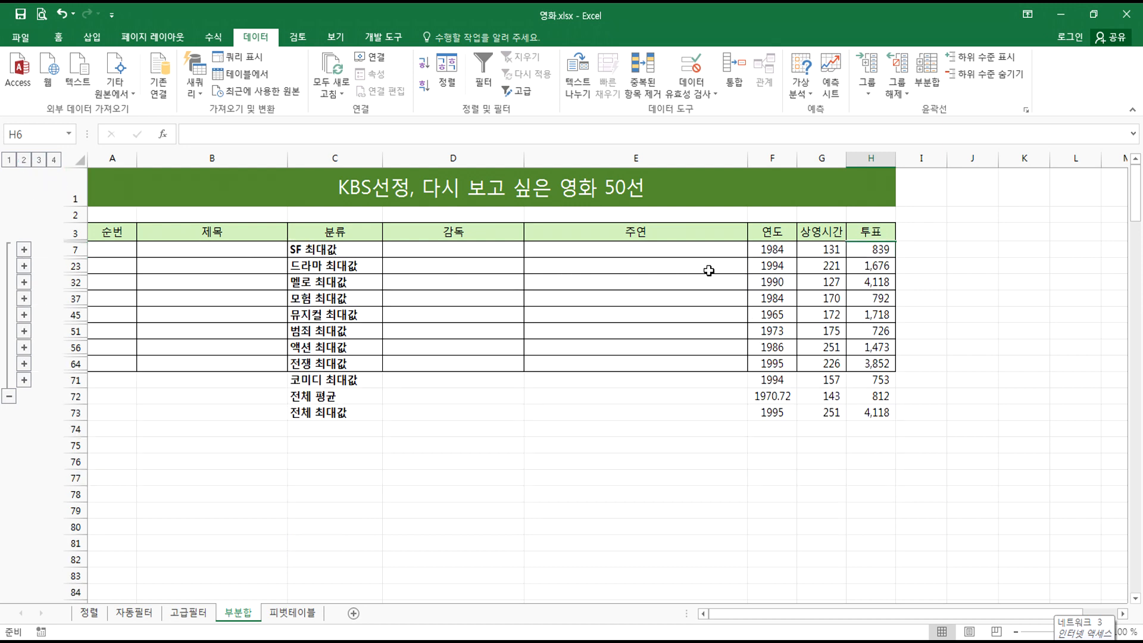
pyautogui.click(39, 159)
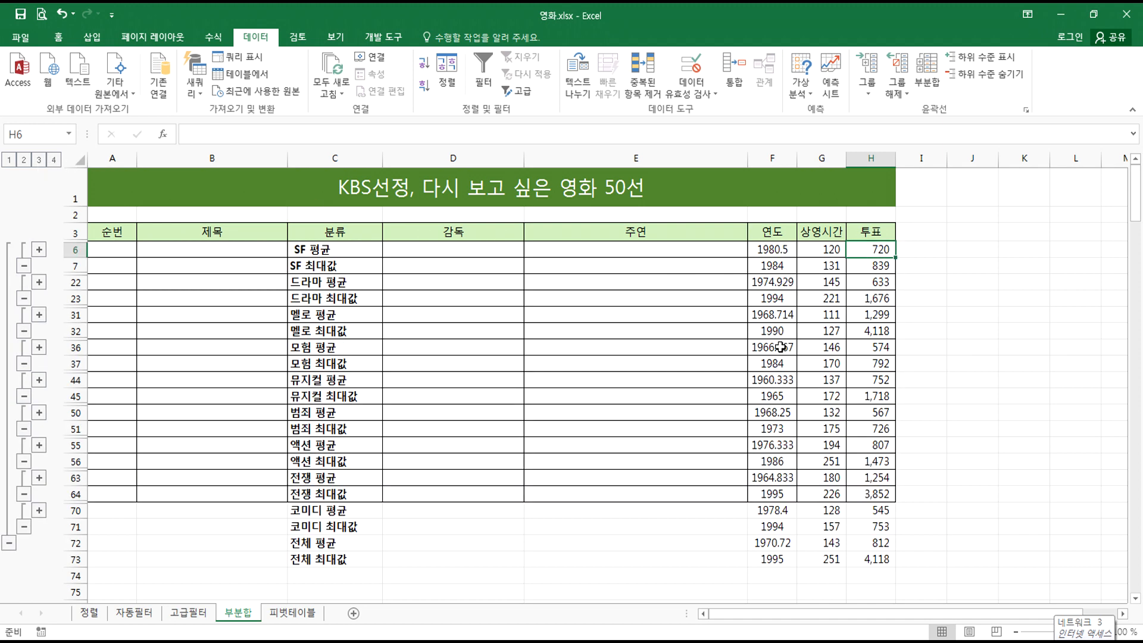
pyautogui.click(334, 251)
pyautogui.click(330, 266)
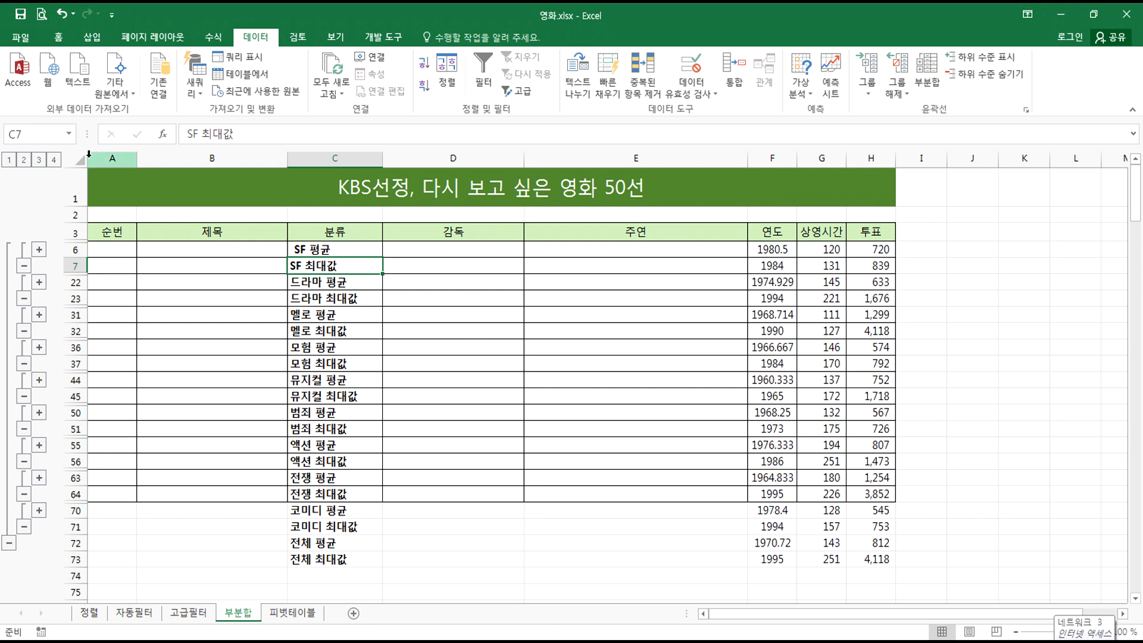
pyautogui.click(681, 328)
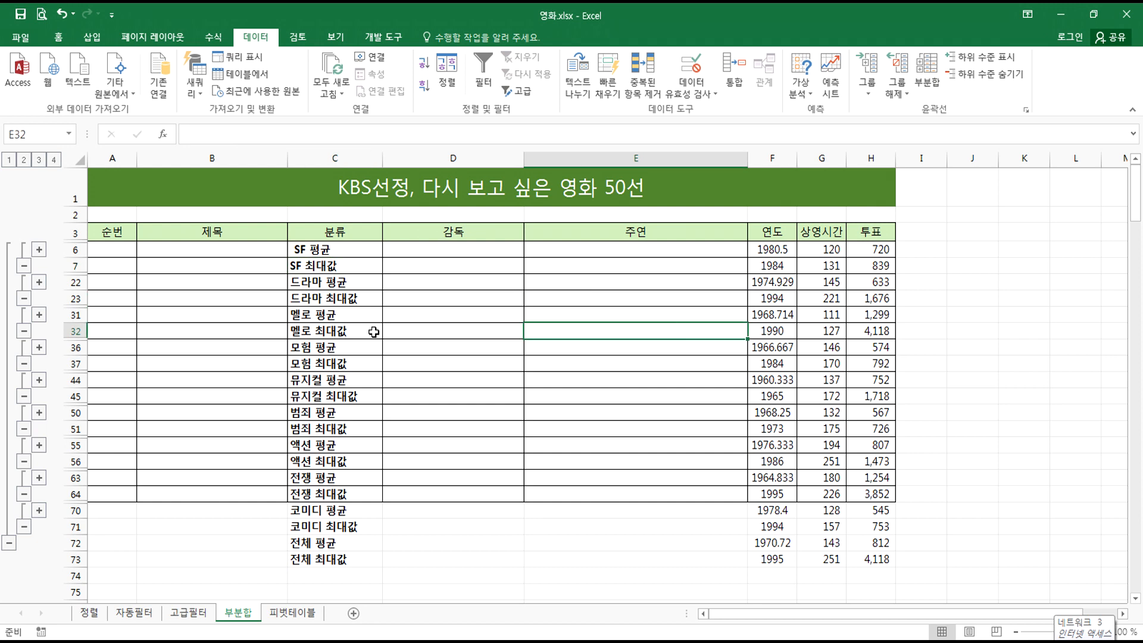
# - Remove all subtotals and add only 평균 subtotals of 연도, 상영시간 and 투표 per 분류
pyautogui.click(927, 72)
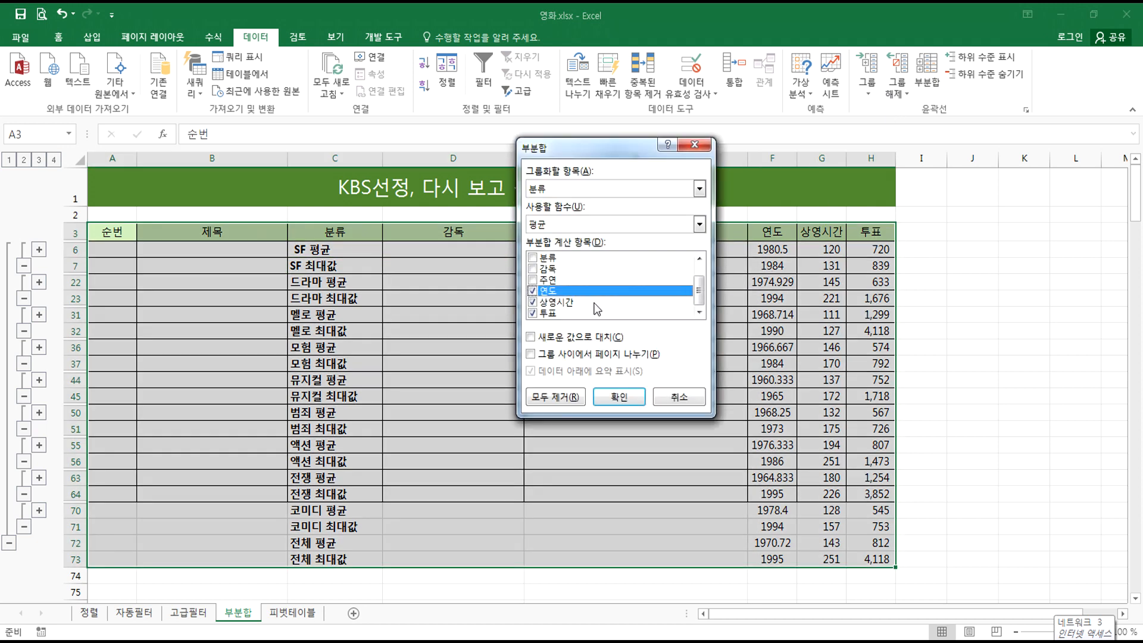
pyautogui.click(551, 402)
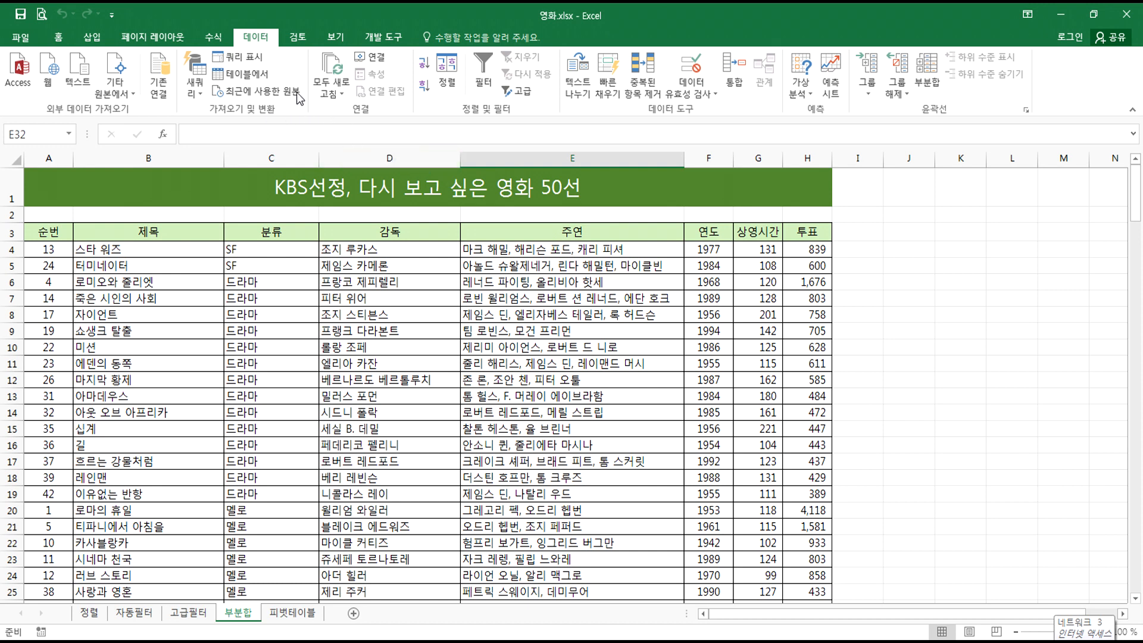
pyautogui.click(929, 80)
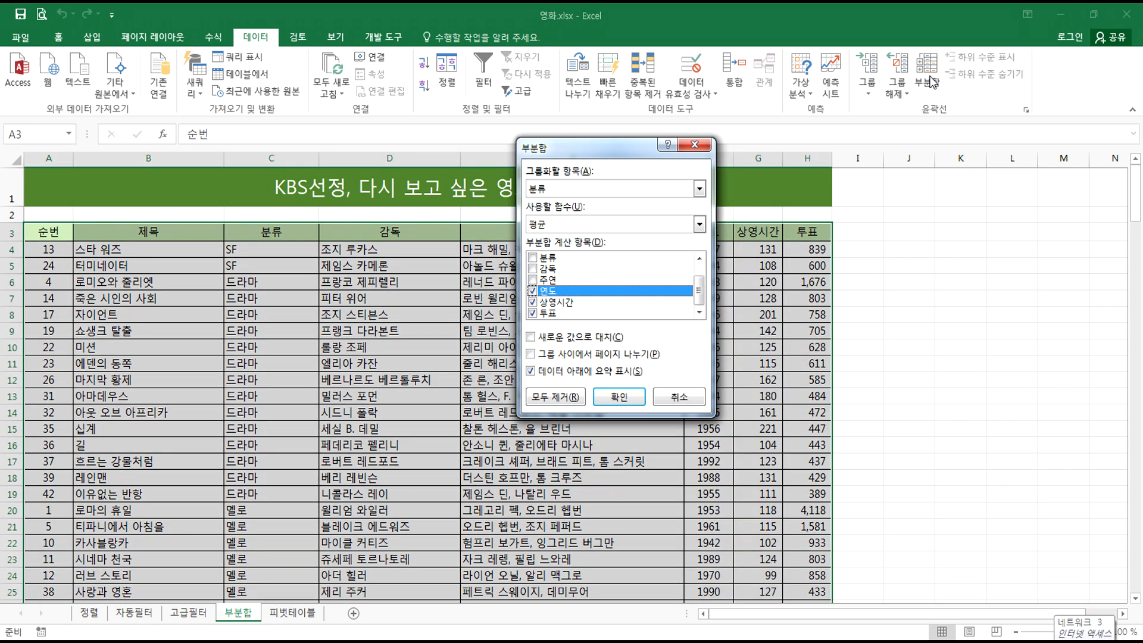
pyautogui.click(604, 400)
# - Examine the list at outline levels 1, 2 and 3, including the 전체 평균 row, and return to the full detail
pyautogui.click(24, 160)
pyautogui.click(38, 159)
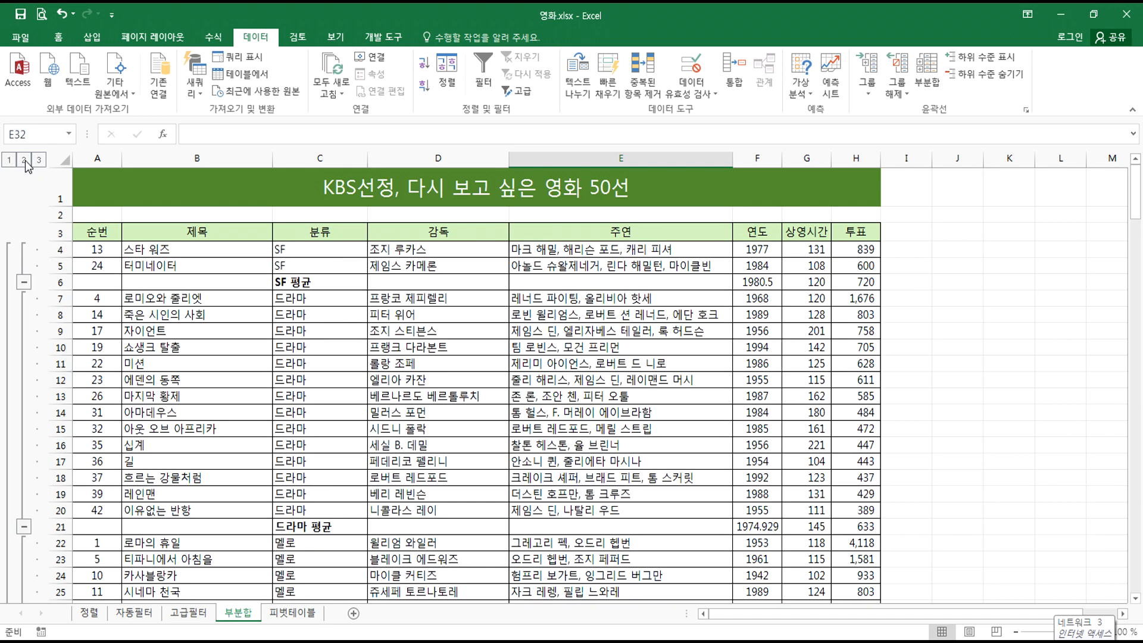
pyautogui.click(25, 160)
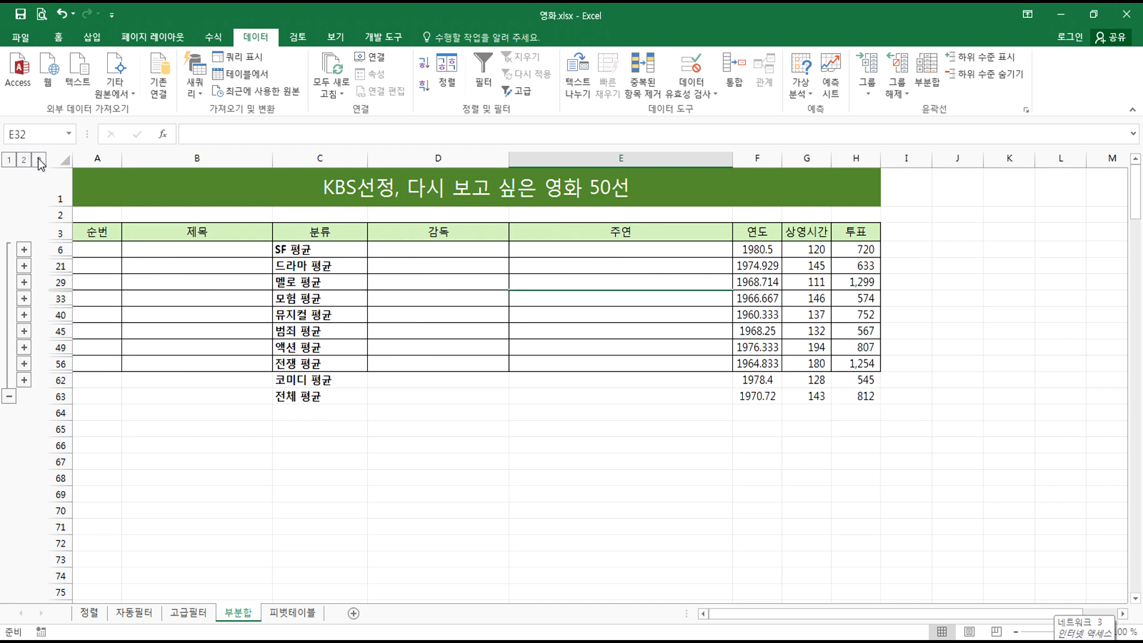
pyautogui.click(39, 160)
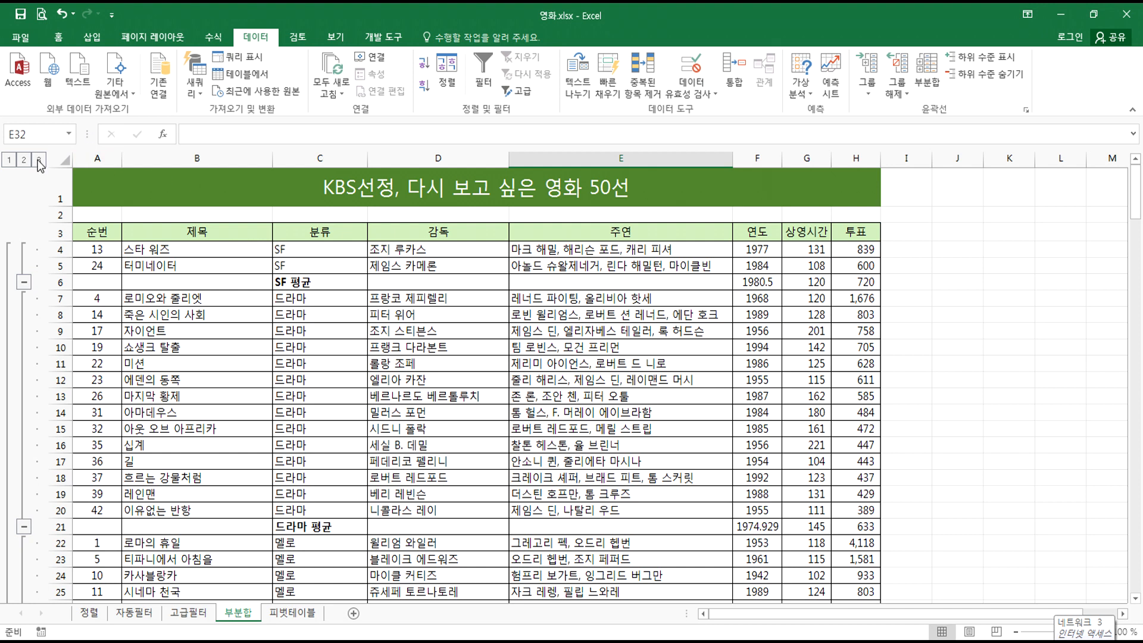
pyautogui.click(10, 160)
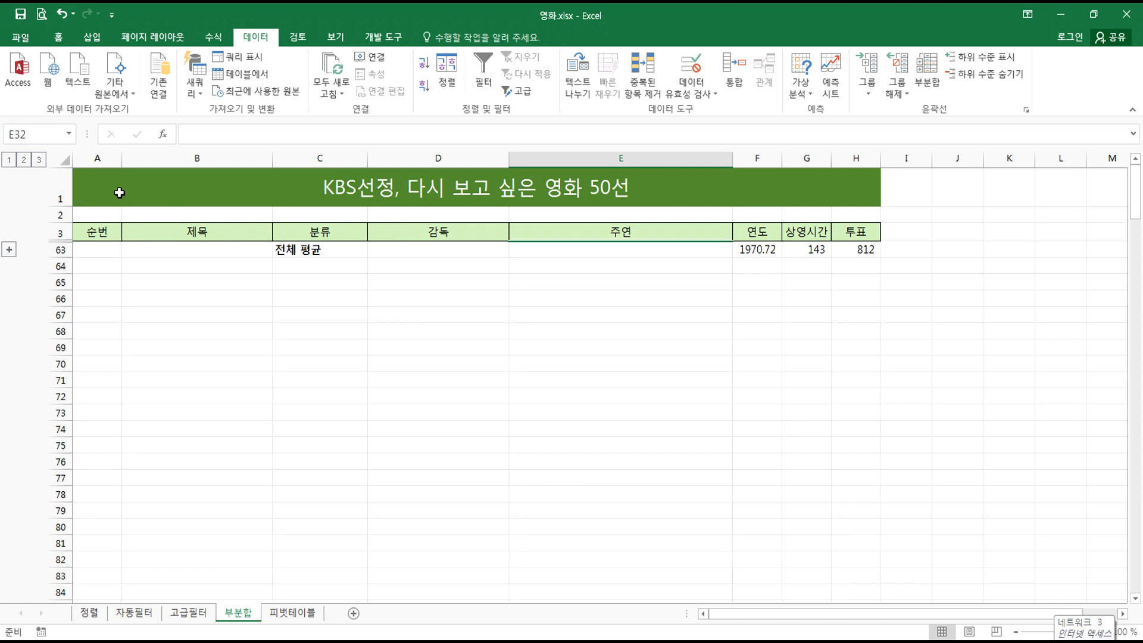
pyautogui.moveTo(264, 250); pyautogui.dragTo(857, 249)
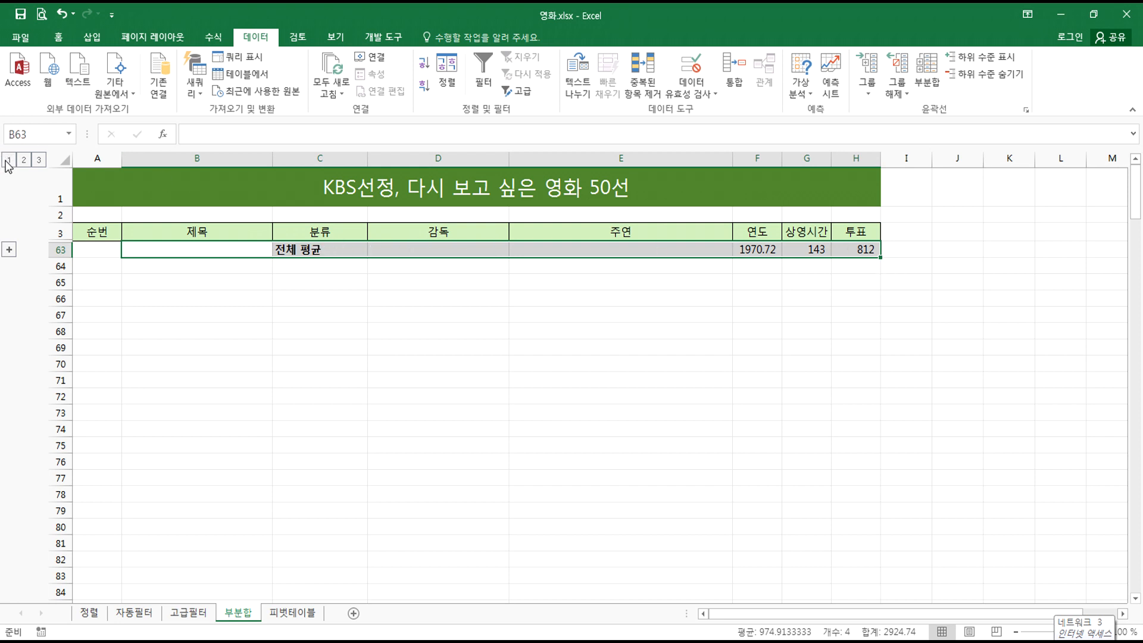
pyautogui.click(38, 159)
pyautogui.click(24, 160)
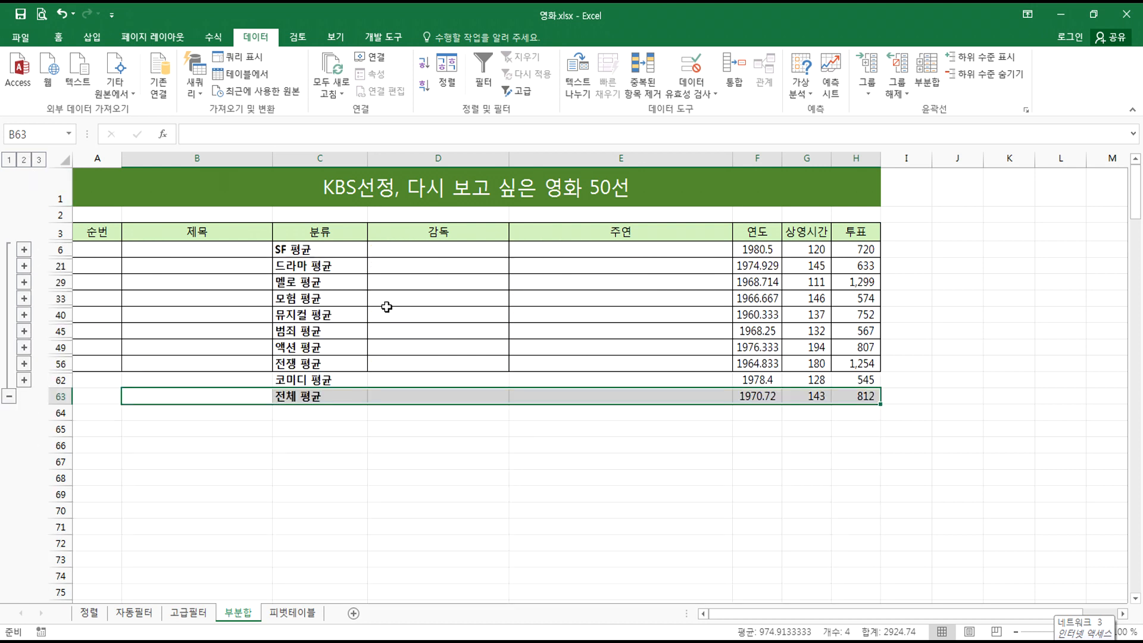
pyautogui.click(39, 160)
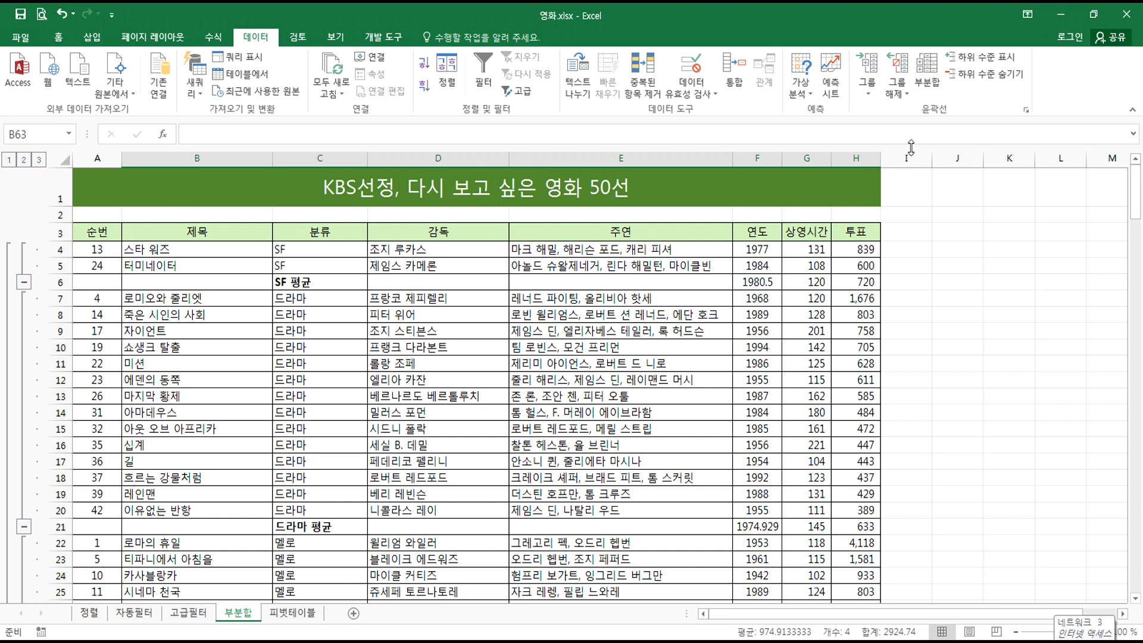
# - Select a cell inside the movie list and clear the outline while keeping the 평균 subtotal rows
pyautogui.click(905, 92)
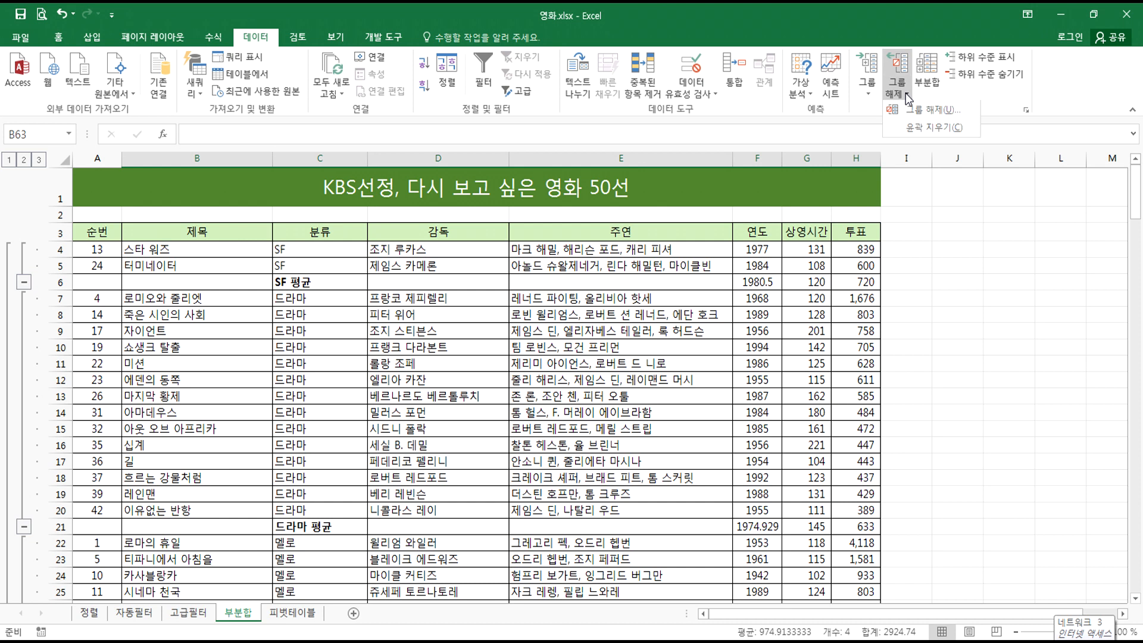
pyautogui.click(915, 131)
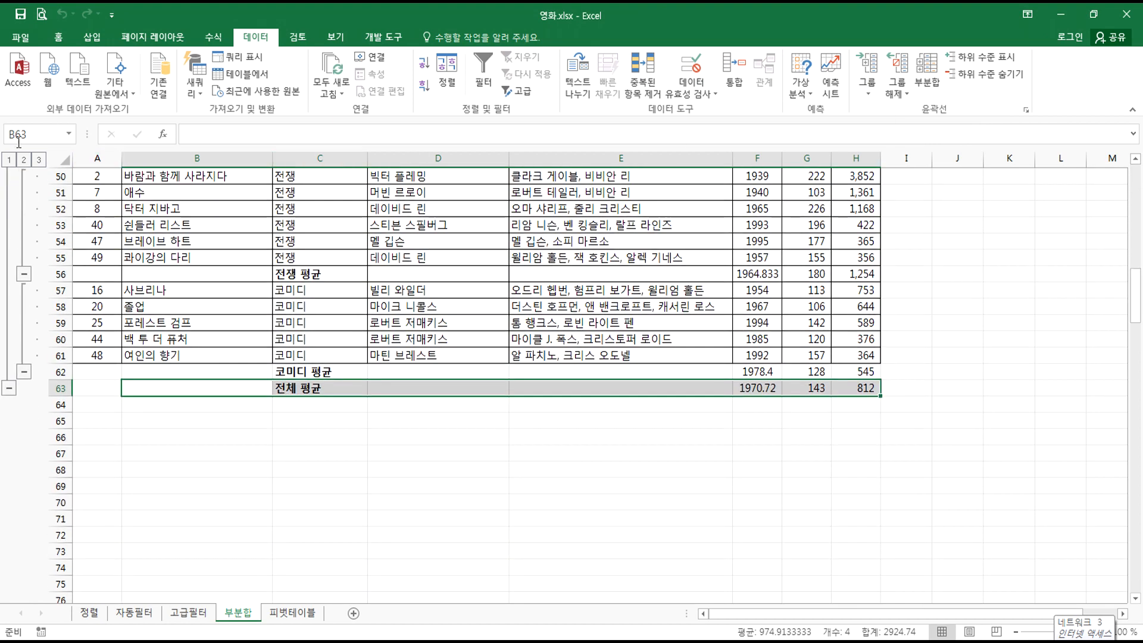
pyautogui.scroll(16, 260, 257)
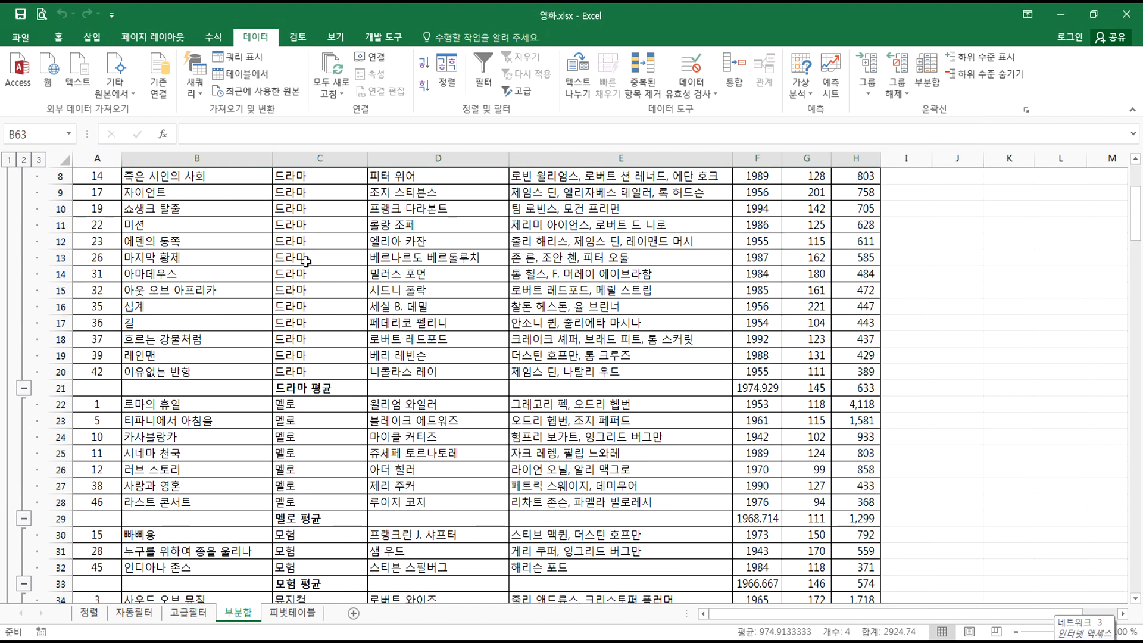
pyautogui.click(294, 281)
pyautogui.click(416, 314)
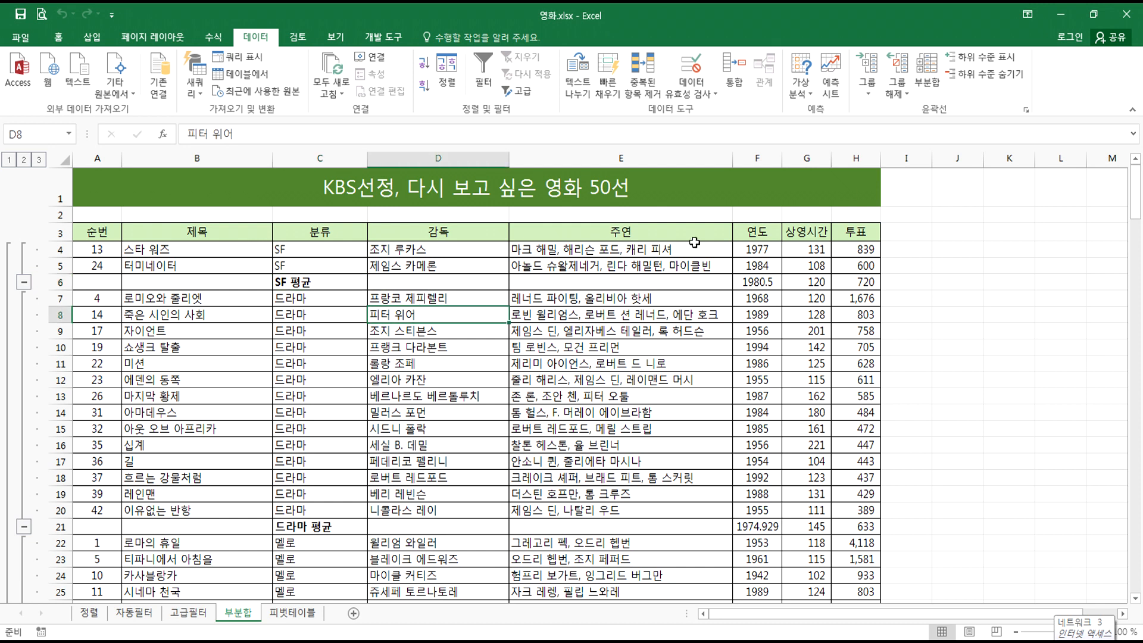
pyautogui.click(900, 94)
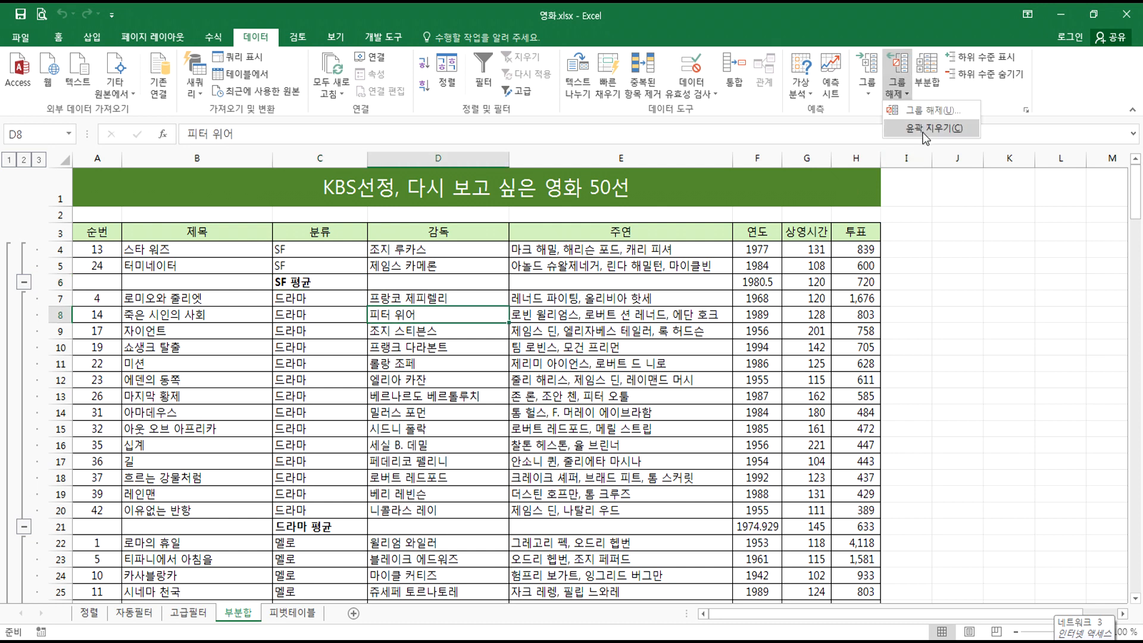
pyautogui.click(924, 131)
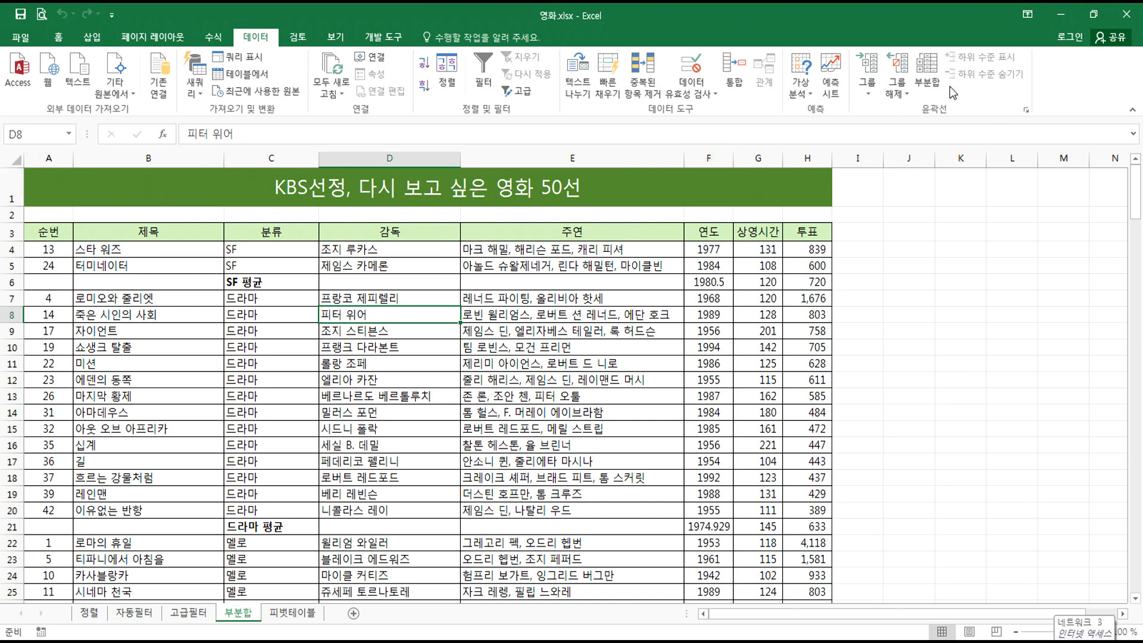
# - Remove all subtotals from the movie list
pyautogui.click(905, 95)
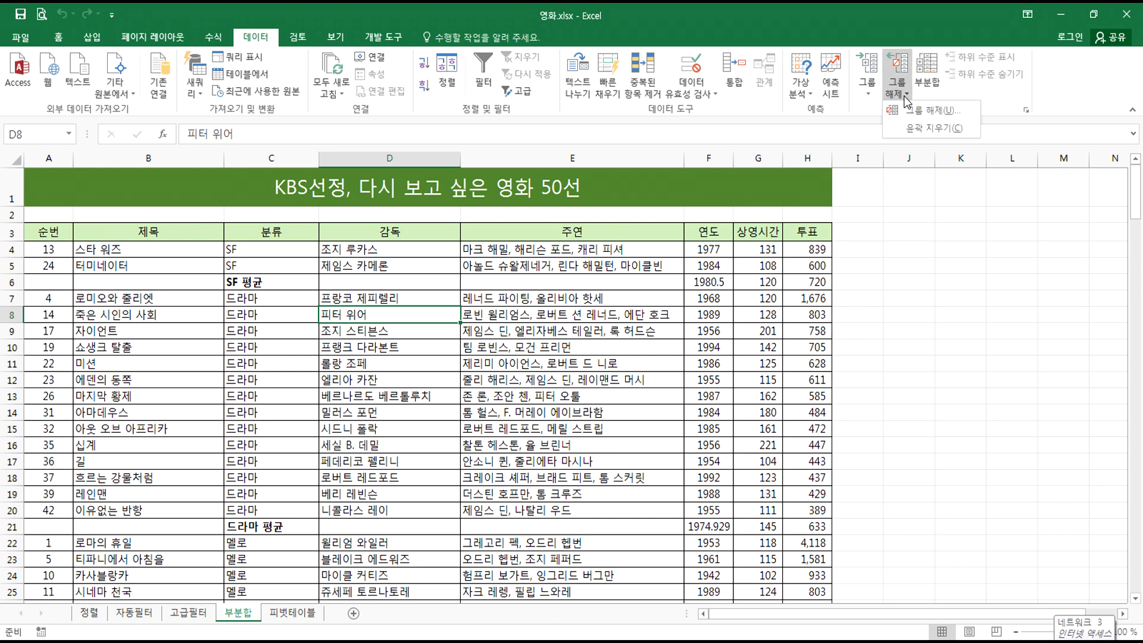
pyautogui.click(927, 77)
pyautogui.click(553, 397)
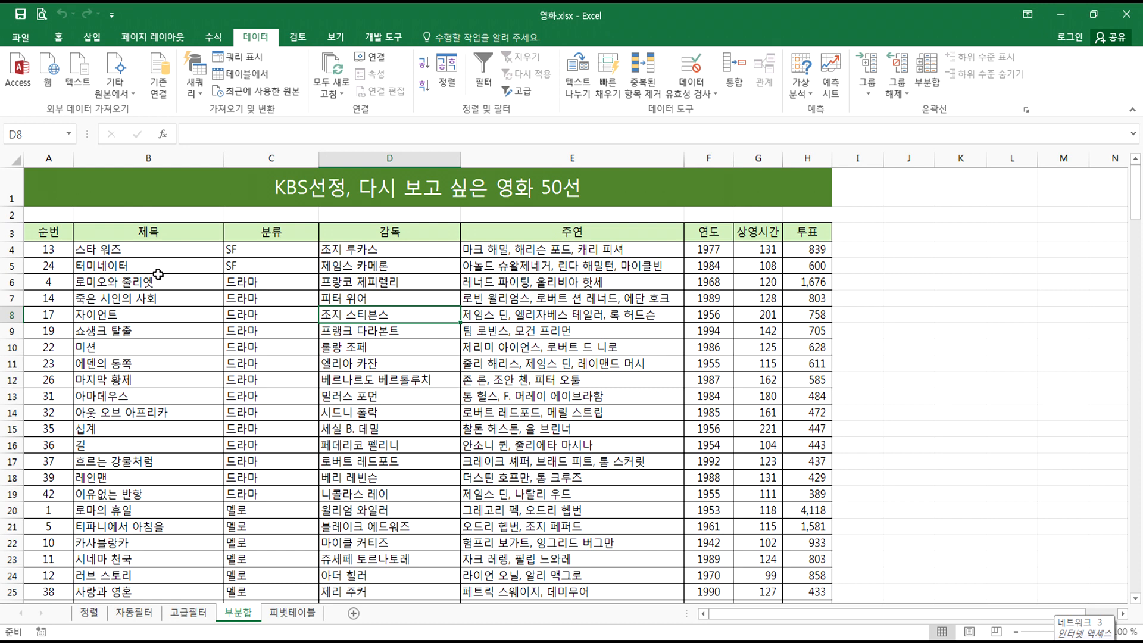
# - Add the heading 합계 in cell I3, beside the 투표 column
pyautogui.click(854, 250)
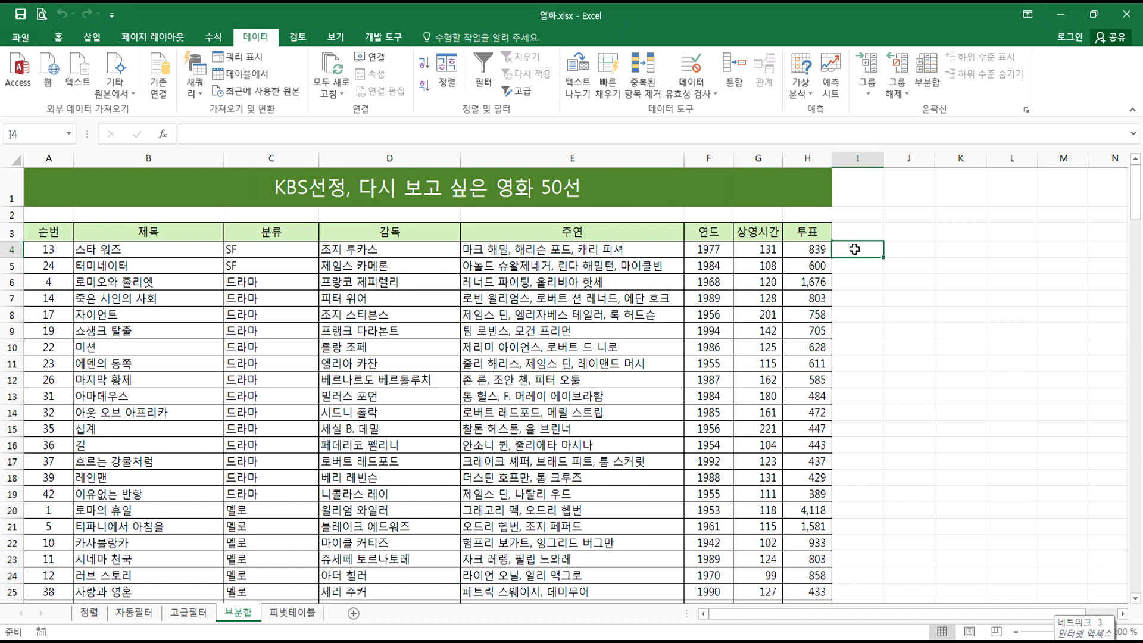
pyautogui.click(852, 232)
pyautogui.write('ㅎ합계')
pyautogui.press('Return')
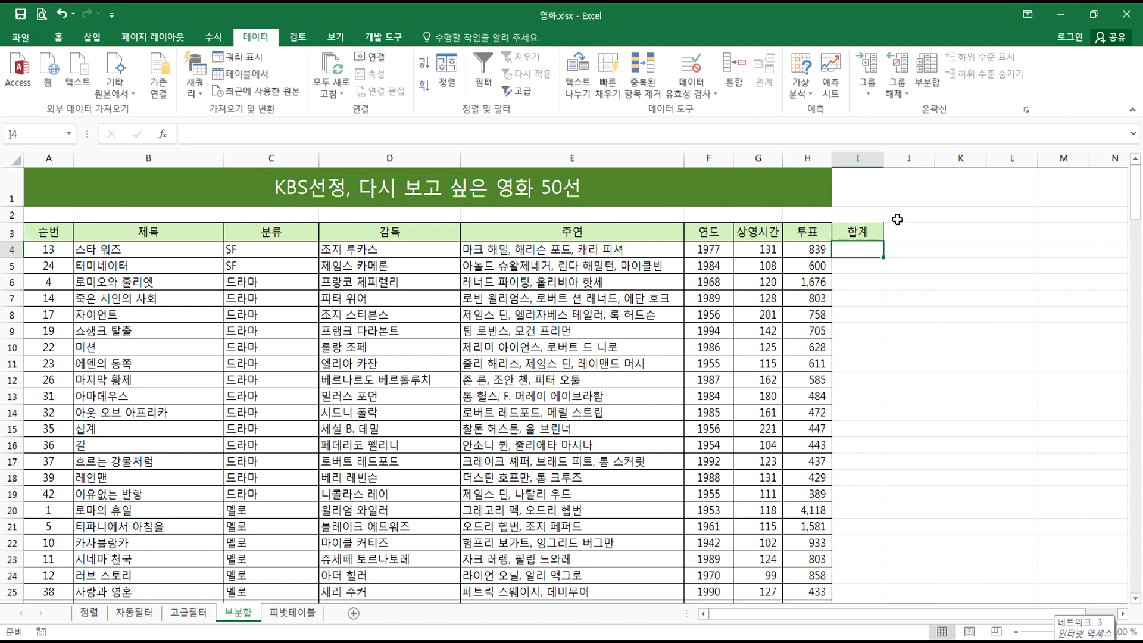
pyautogui.click(866, 230)
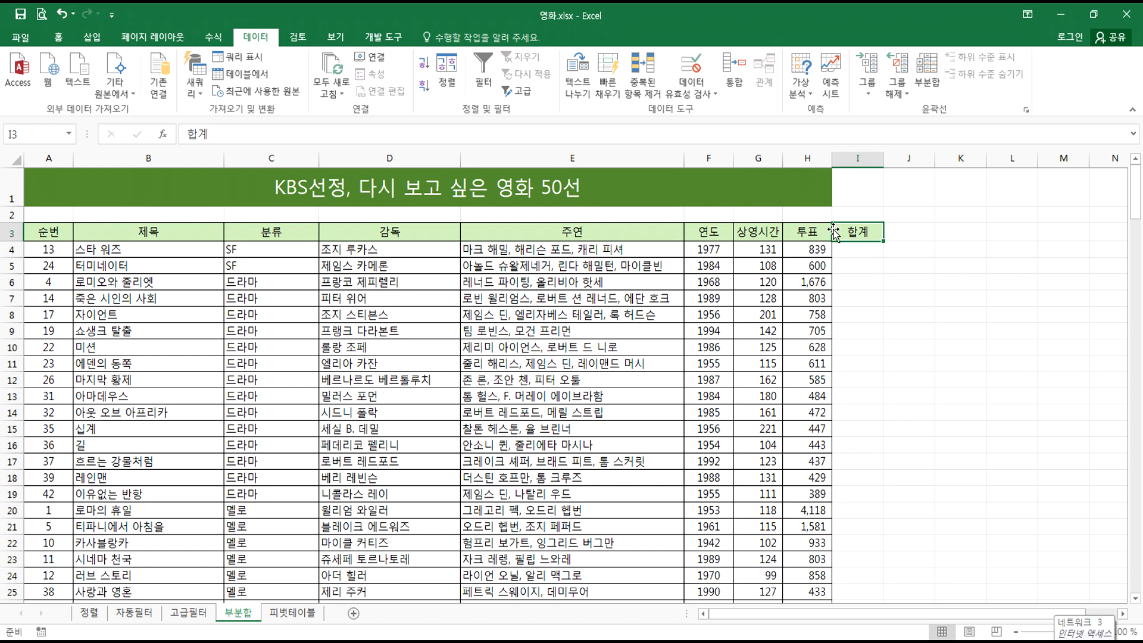
# - Enter =SUM(F4:H4) in I4 with AutoSum to add up 연도, 상영시간 and 투표
pyautogui.moveTo(705, 250); pyautogui.dragTo(843, 249)
pyautogui.click(857, 248)
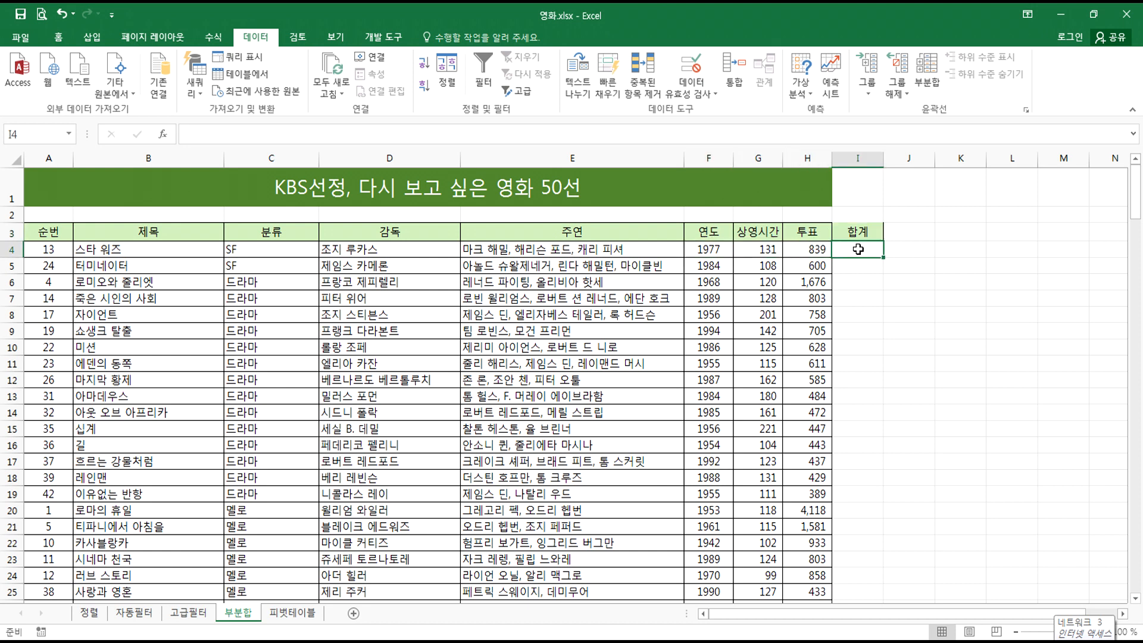
pyautogui.click(214, 37)
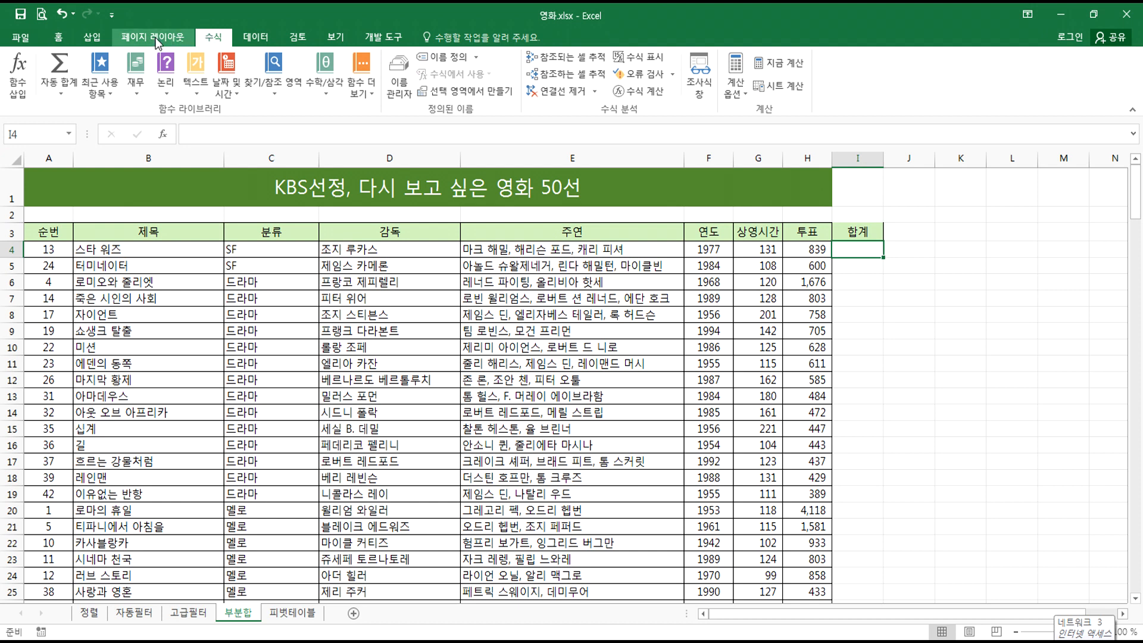
pyautogui.click(67, 70)
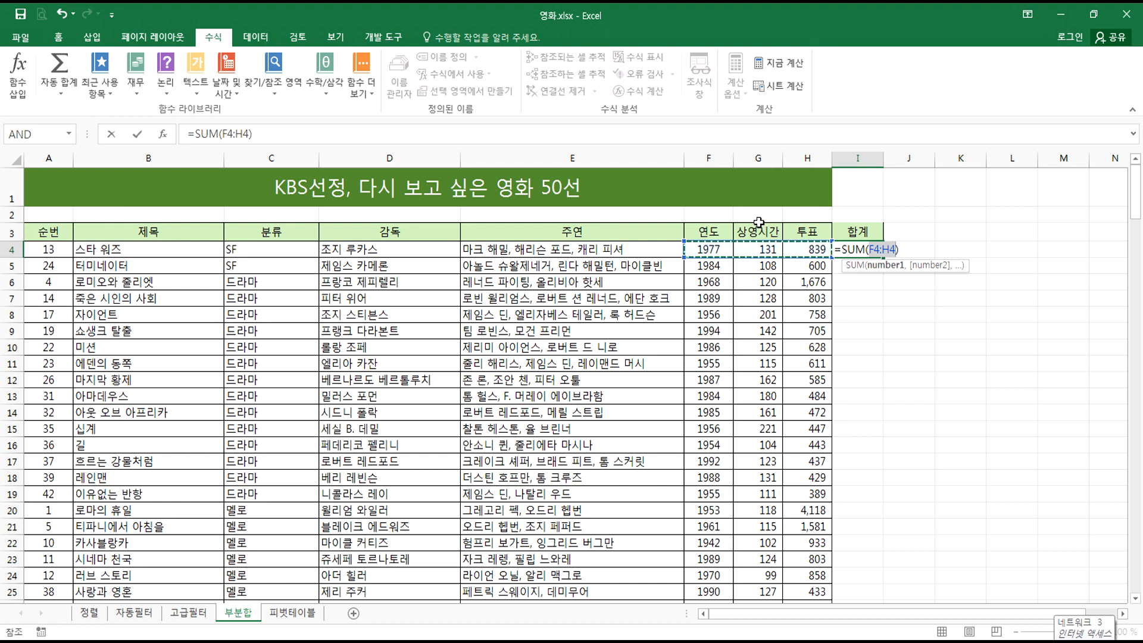
pyautogui.press('Return')
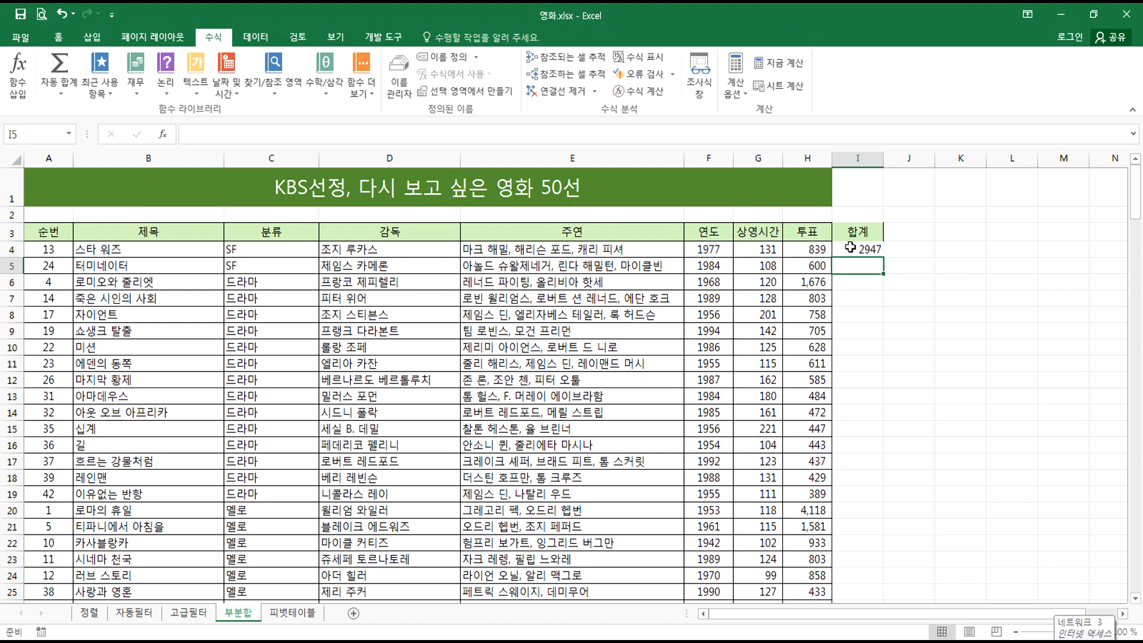
# - Apply the comma style to I4 and fill the formula down the 합계 column to the last movie row
pyautogui.click(848, 249)
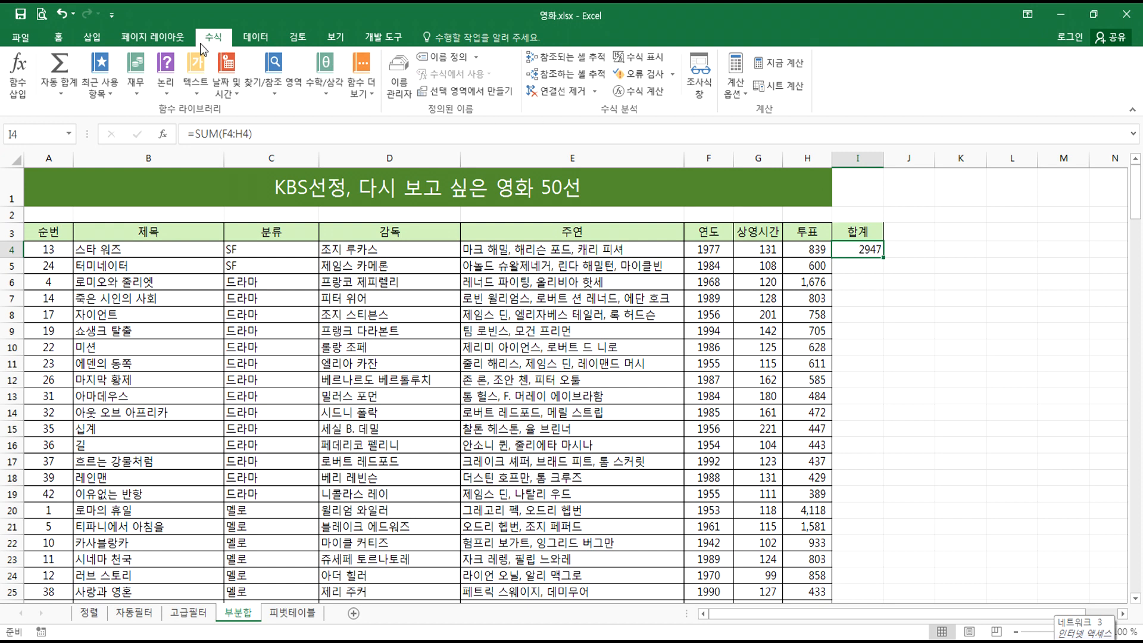
pyautogui.click(65, 38)
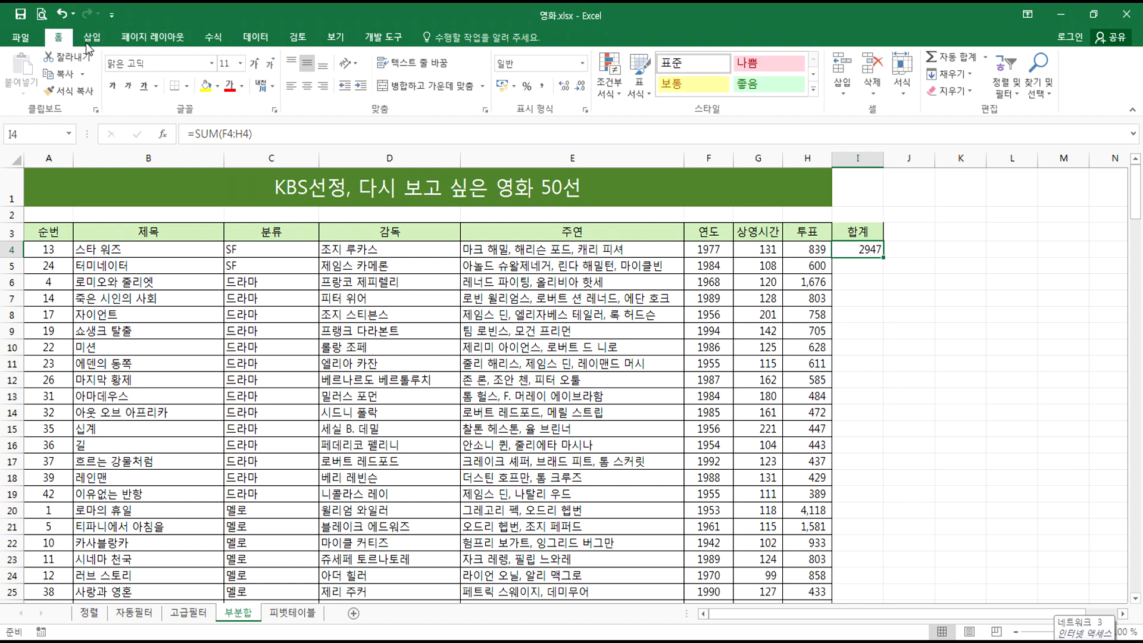
pyautogui.click(542, 88)
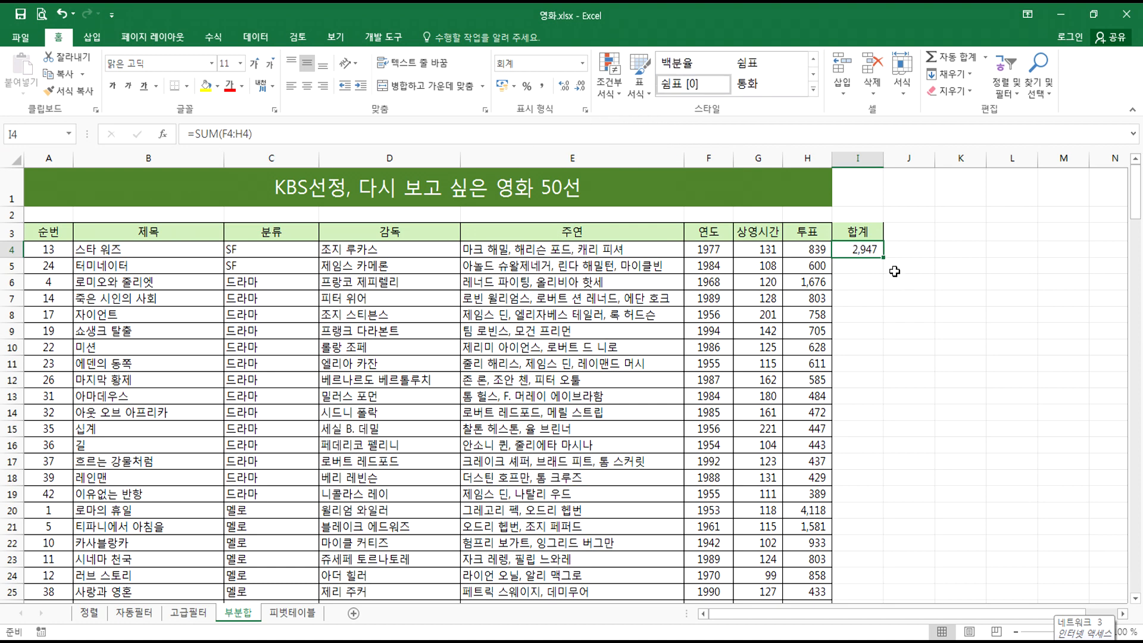
pyautogui.doubleClick(885, 256)
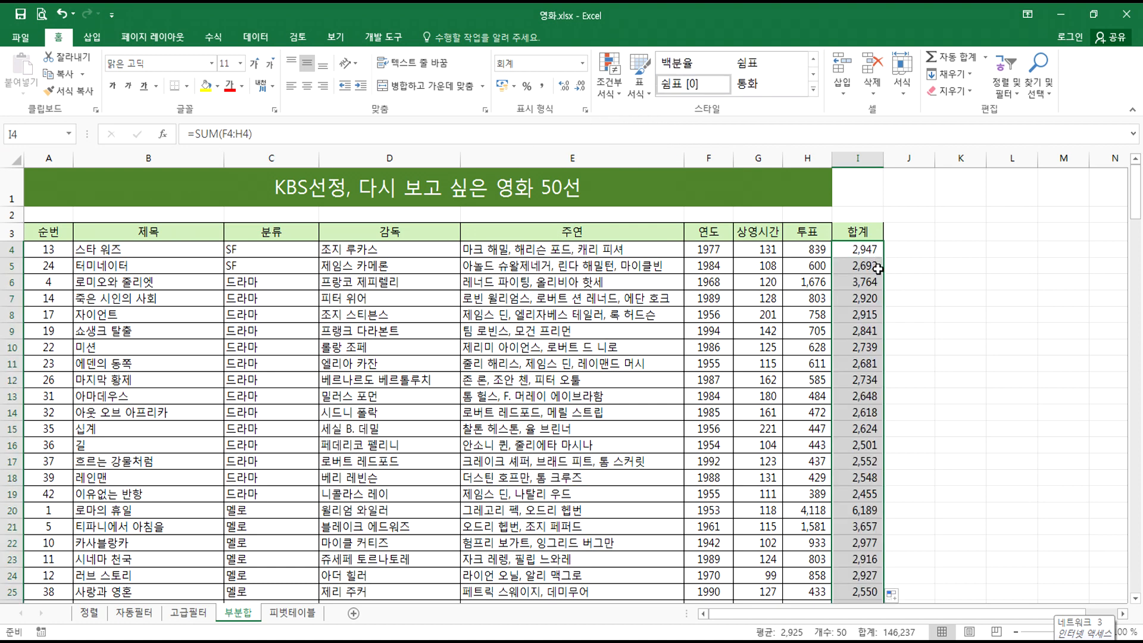
pyautogui.scroll(-10, 869, 282)
pyautogui.scroll(-1, 869, 282)
pyautogui.scroll(11, 868, 283)
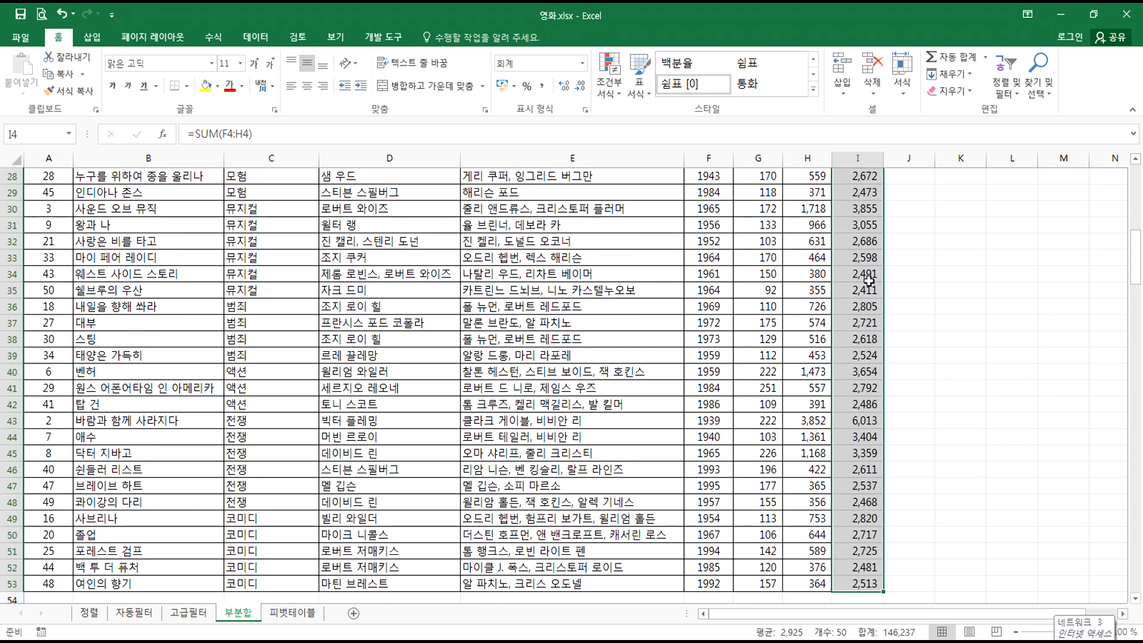
# - Compare the formatting of the 투표 and 합계 columns and undo the fill and comma style of the 합계 column
pyautogui.click(858, 256)
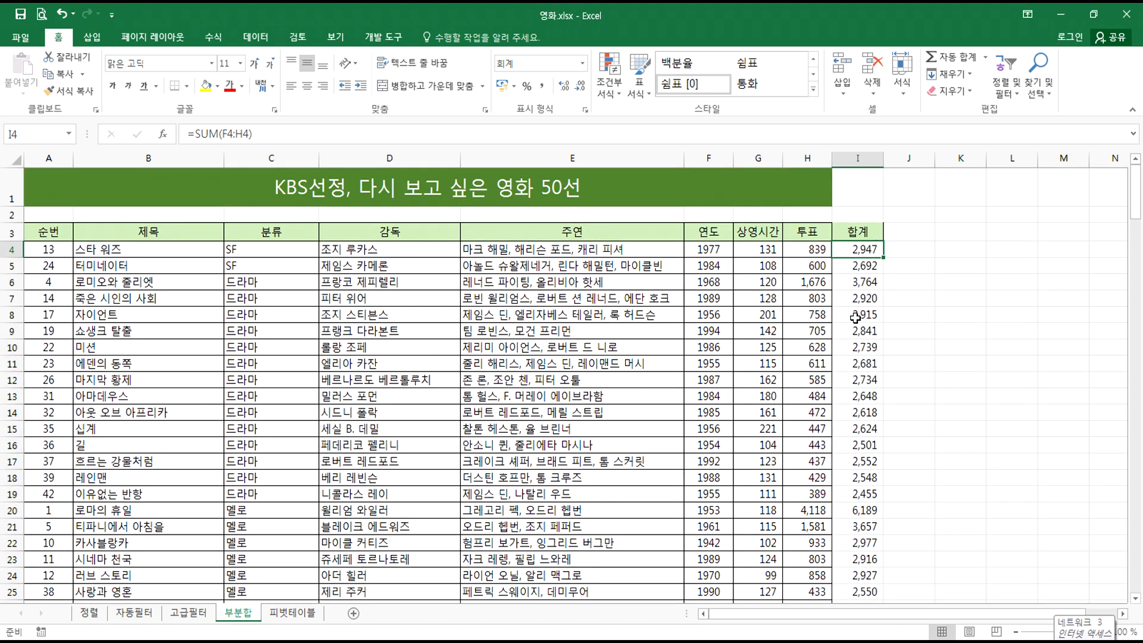
pyautogui.click(815, 158)
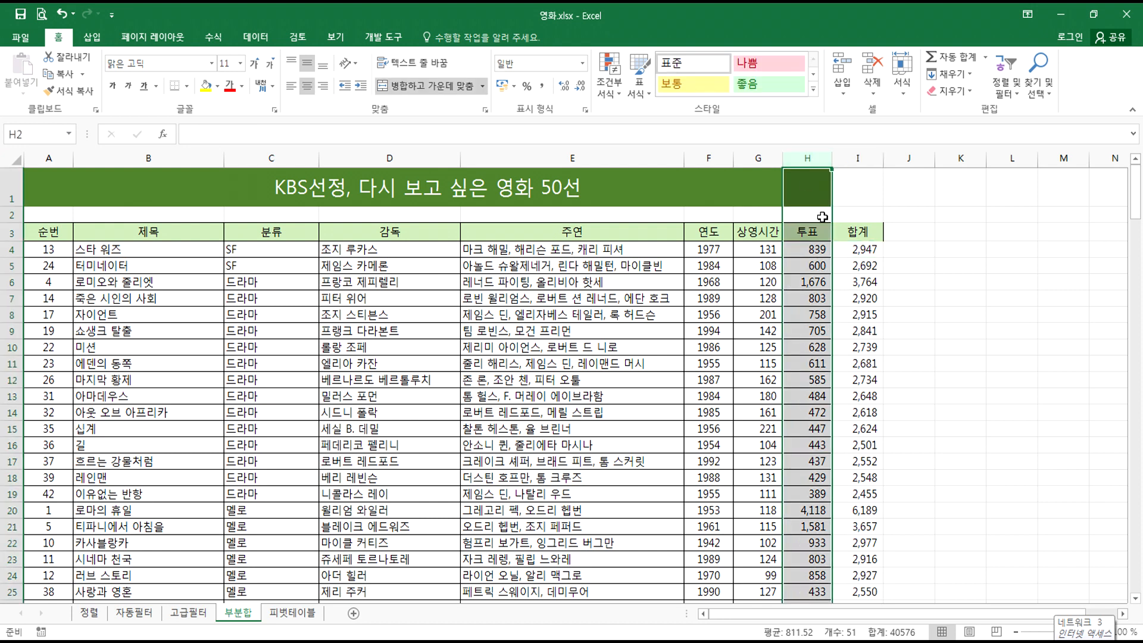
pyautogui.click(864, 264)
pyautogui.click(805, 154)
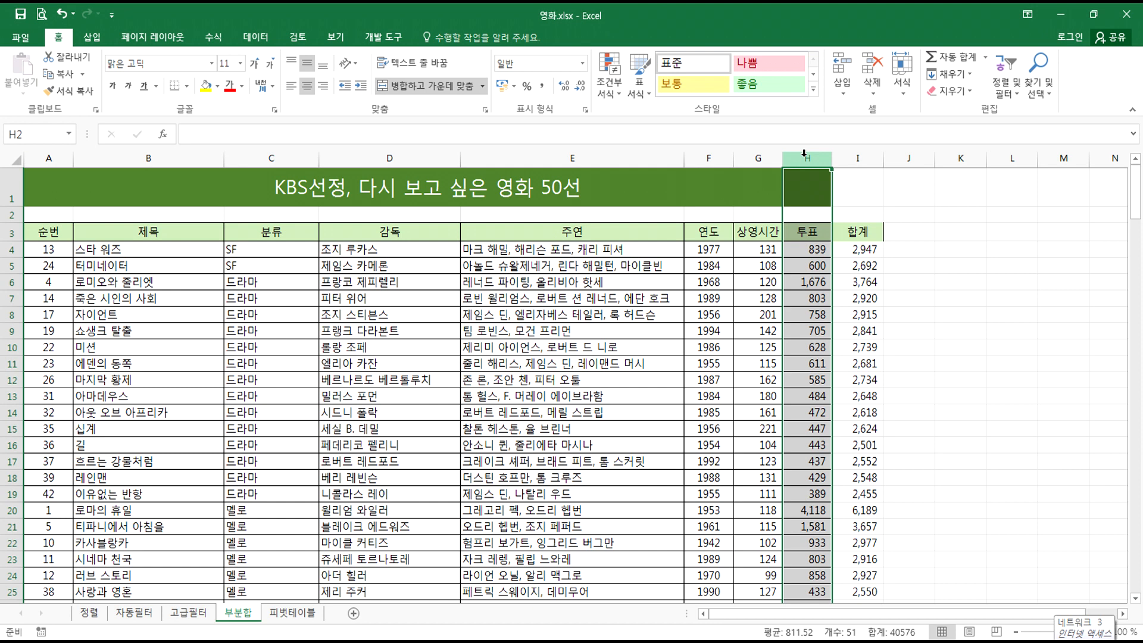
pyautogui.click(858, 157)
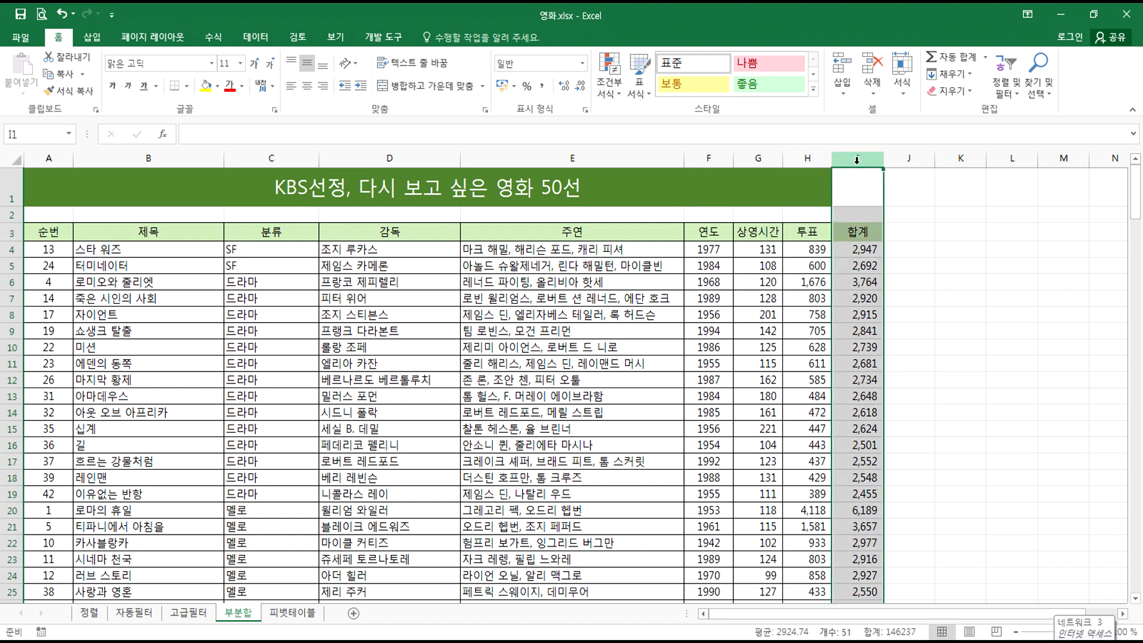
pyautogui.click(857, 254)
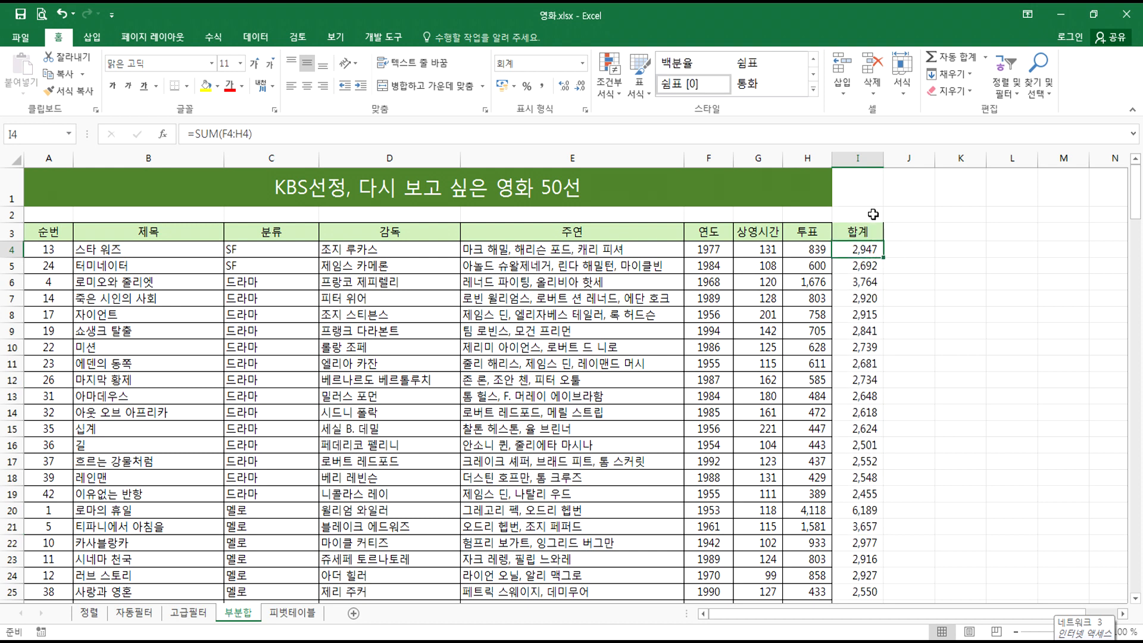
pyautogui.hotkey('ctrl', 'z')
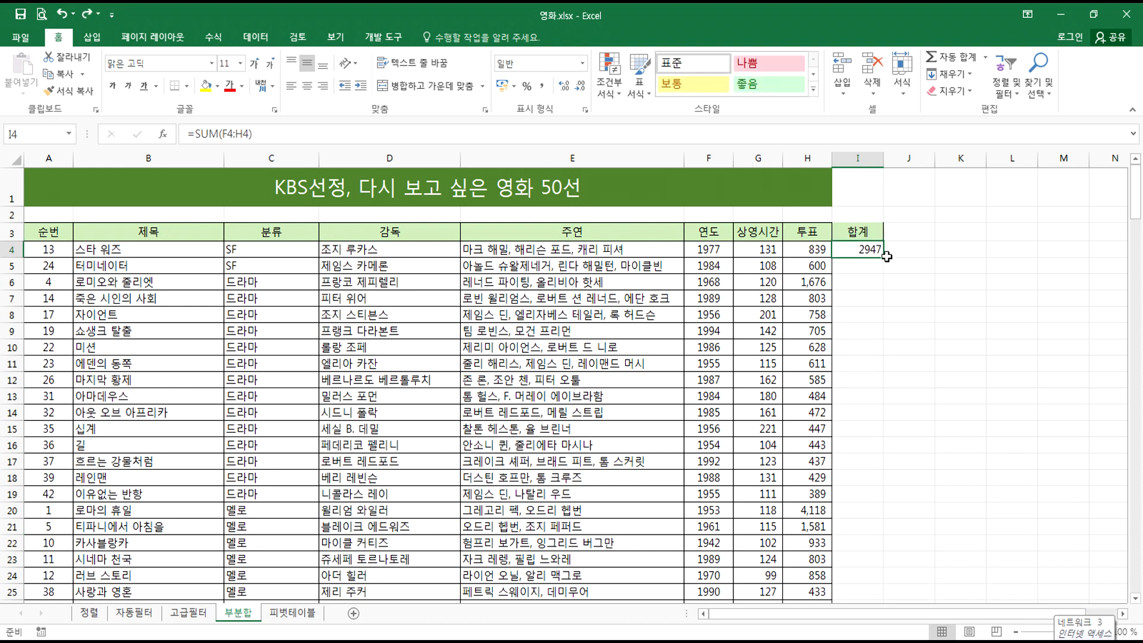
# - Fill the SUM formula from I4 down the 합계 column to the last movie row
pyautogui.doubleClick(884, 258)
pyautogui.scroll(-2, 860, 339)
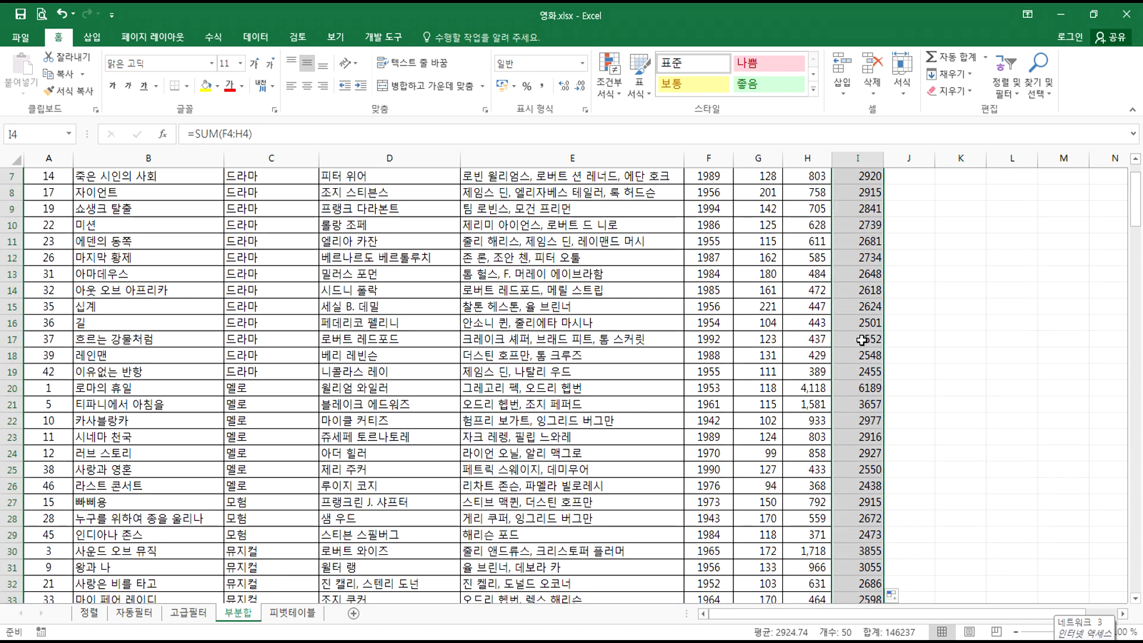
pyautogui.click(874, 296)
pyautogui.scroll(2, 890, 307)
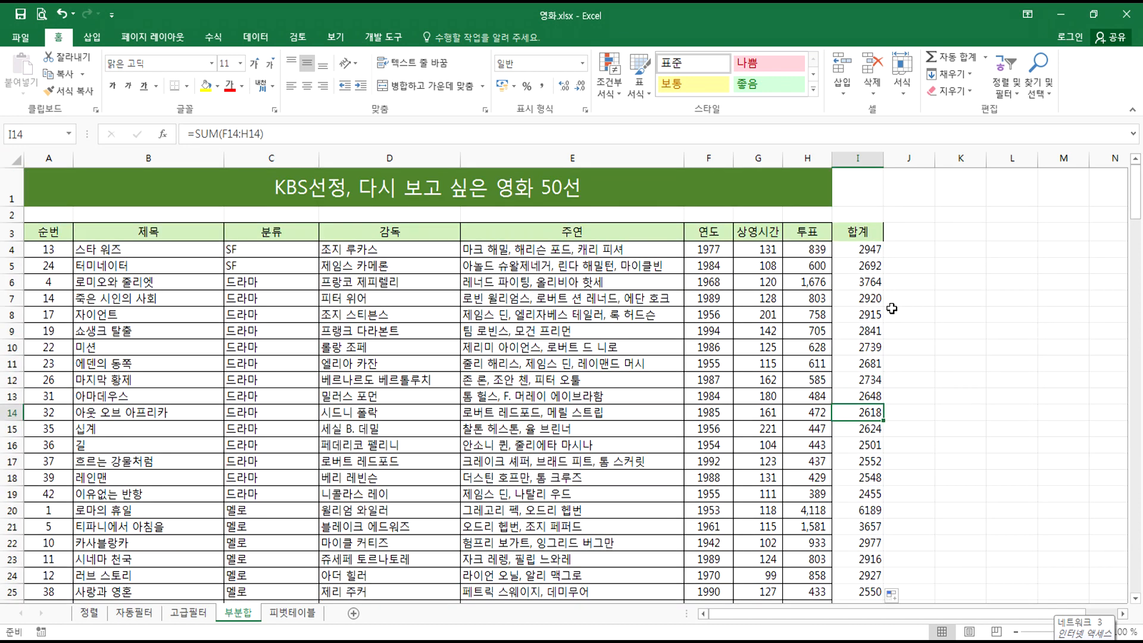
# - Copy the formatting of the whole 투표 column H to the 합계 column I with the Format Painter
pyautogui.click(806, 157)
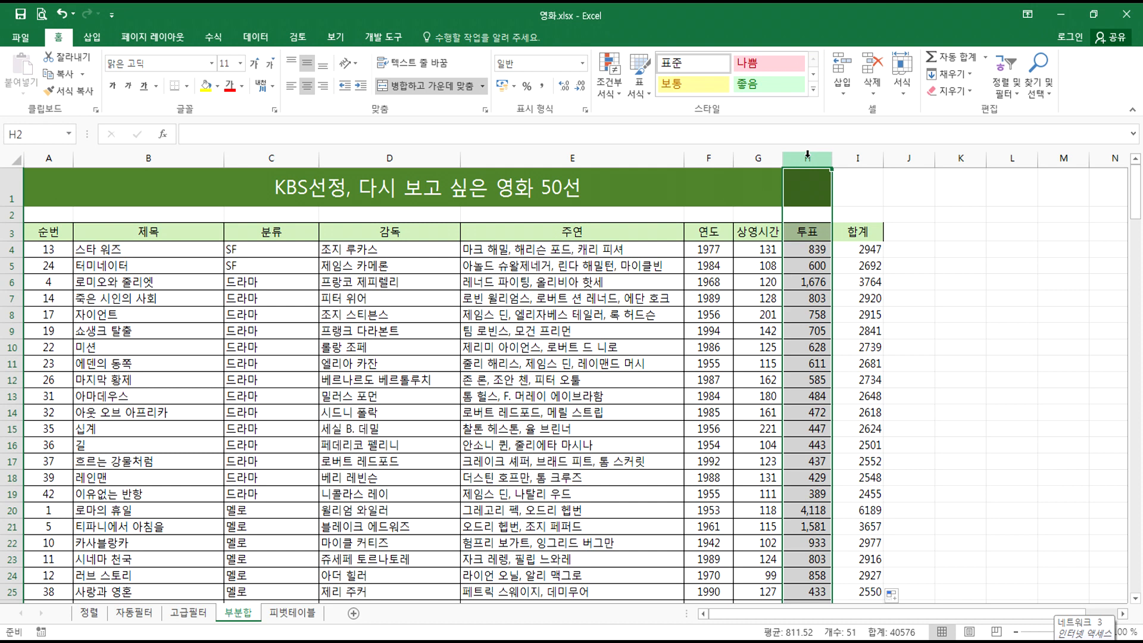
pyautogui.click(67, 93)
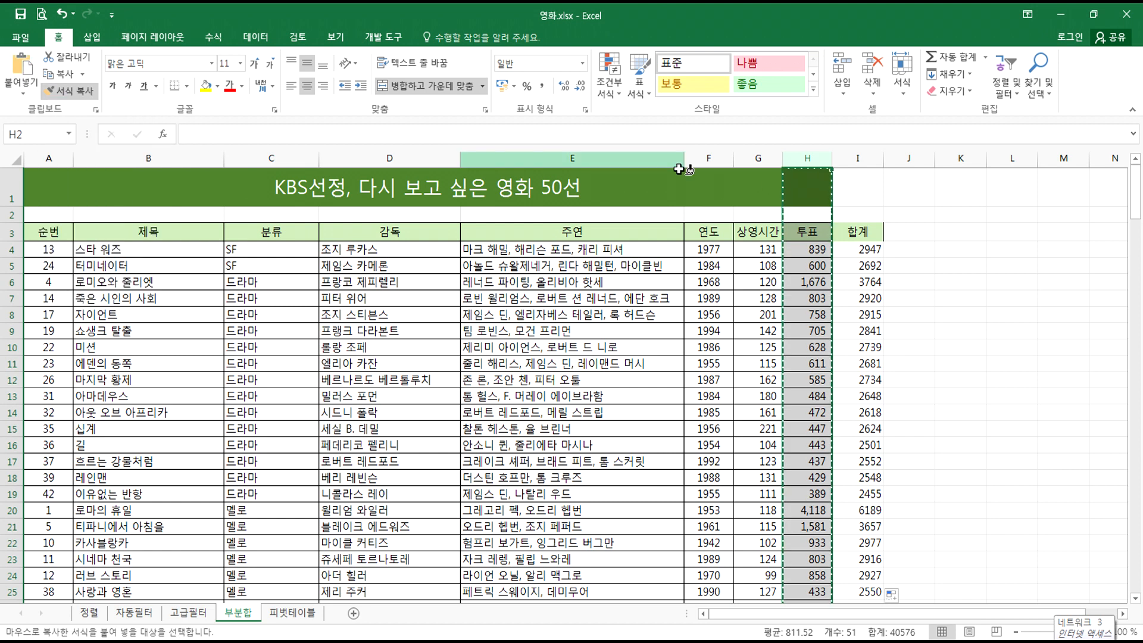
pyautogui.click(863, 158)
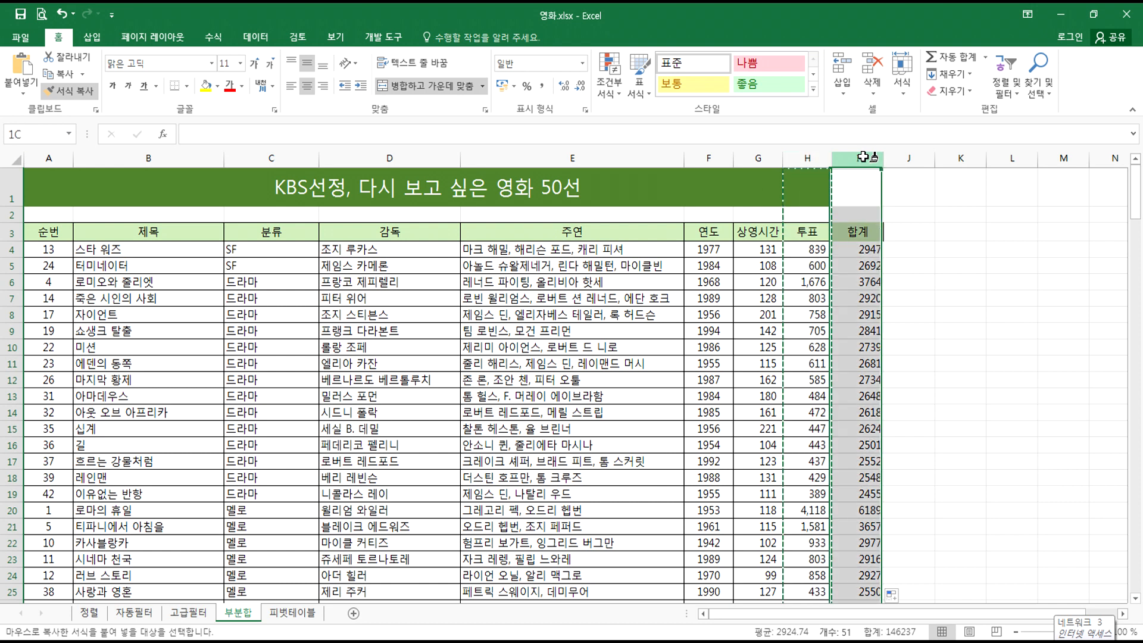
pyautogui.click(797, 296)
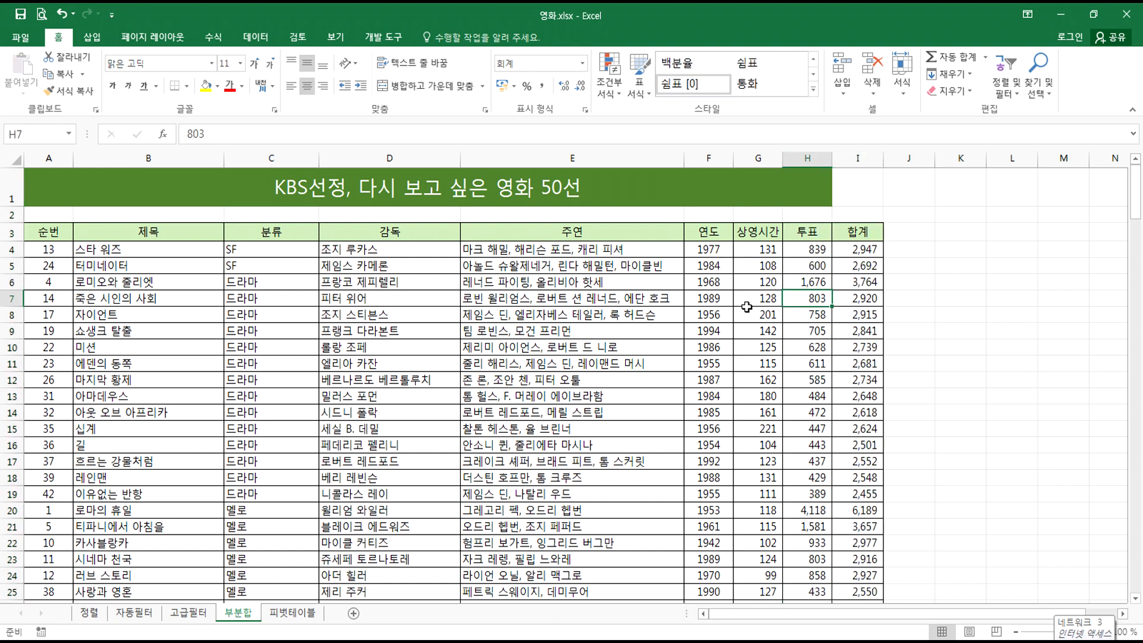
pyautogui.click(812, 235)
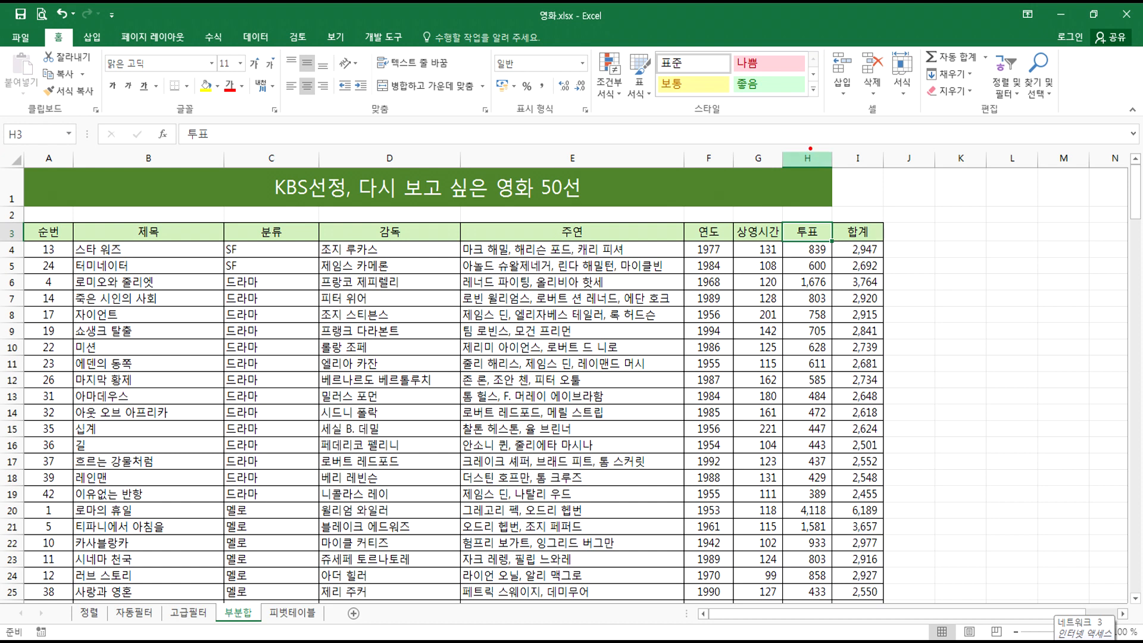
pyautogui.moveTo(807, 167); pyautogui.dragTo(788, 145)
pyautogui.moveTo(69, 92)
pyautogui.mouseDown()
pyautogui.moveTo(99, 104)
pyautogui.moveTo(61, 97)
pyautogui.moveTo(78, 118)
pyautogui.mouseUp()
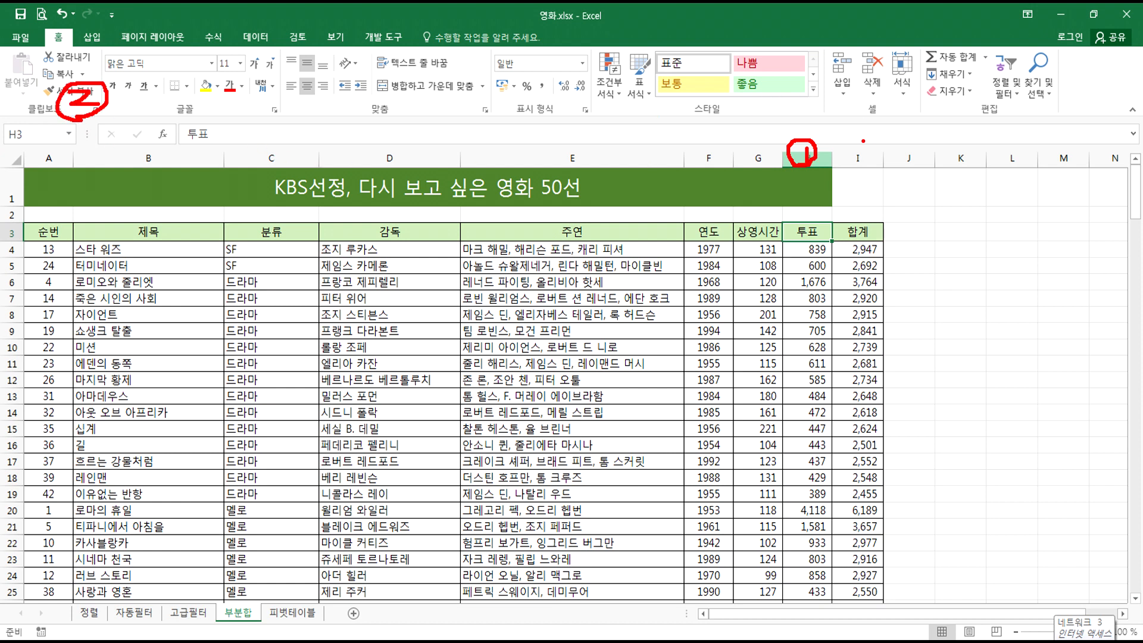
pyautogui.moveTo(859, 175)
pyautogui.mouseDown()
pyautogui.moveTo(869, 136)
pyautogui.moveTo(857, 178)
pyautogui.mouseUp()
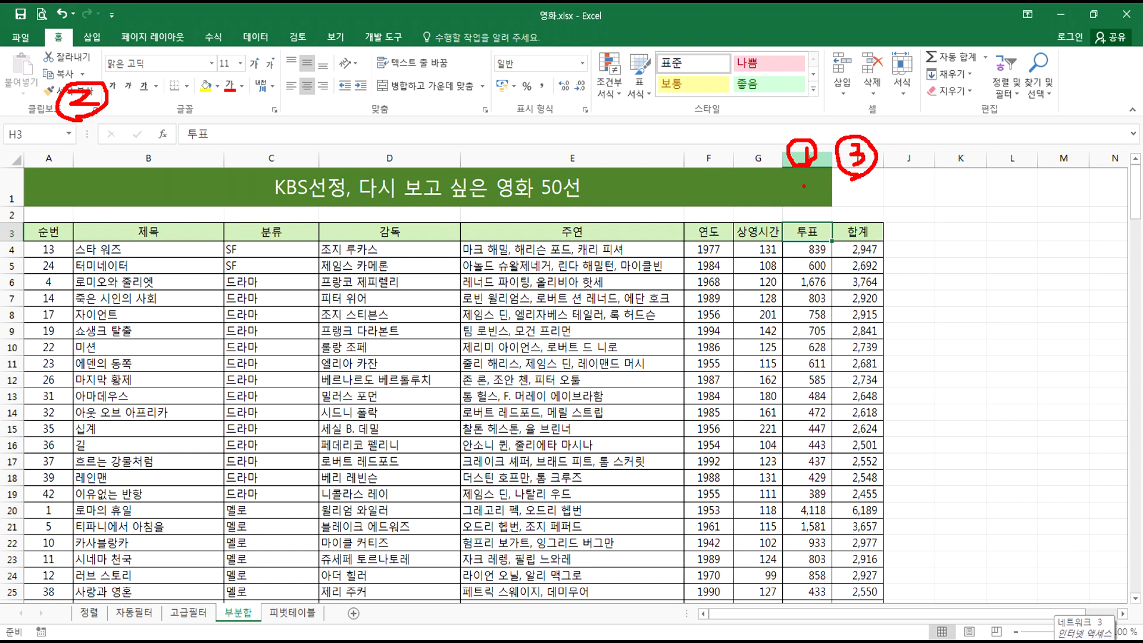
pyautogui.moveTo(824, 154)
pyautogui.mouseDown()
pyautogui.moveTo(789, 157)
pyautogui.moveTo(778, 364)
pyautogui.moveTo(814, 573)
pyautogui.moveTo(802, 222)
pyautogui.mouseUp()
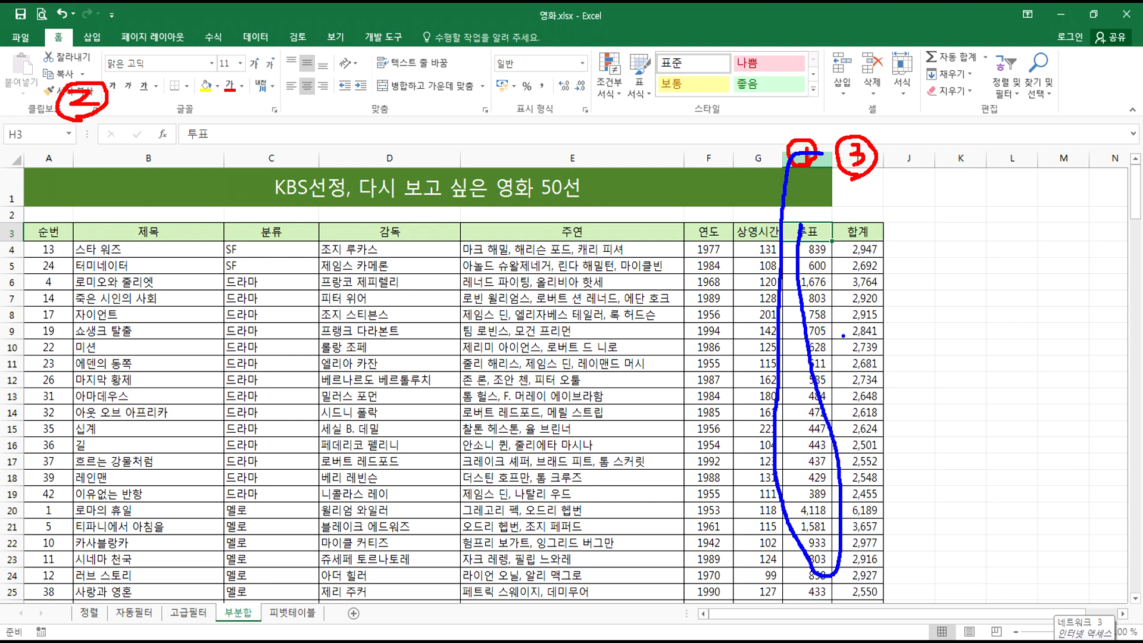
pyautogui.moveTo(37, 97); pyautogui.dragTo(26, 94)
pyautogui.moveTo(854, 230)
pyautogui.mouseDown()
pyautogui.moveTo(830, 494)
pyautogui.moveTo(930, 411)
pyautogui.moveTo(840, 188)
pyautogui.mouseUp()
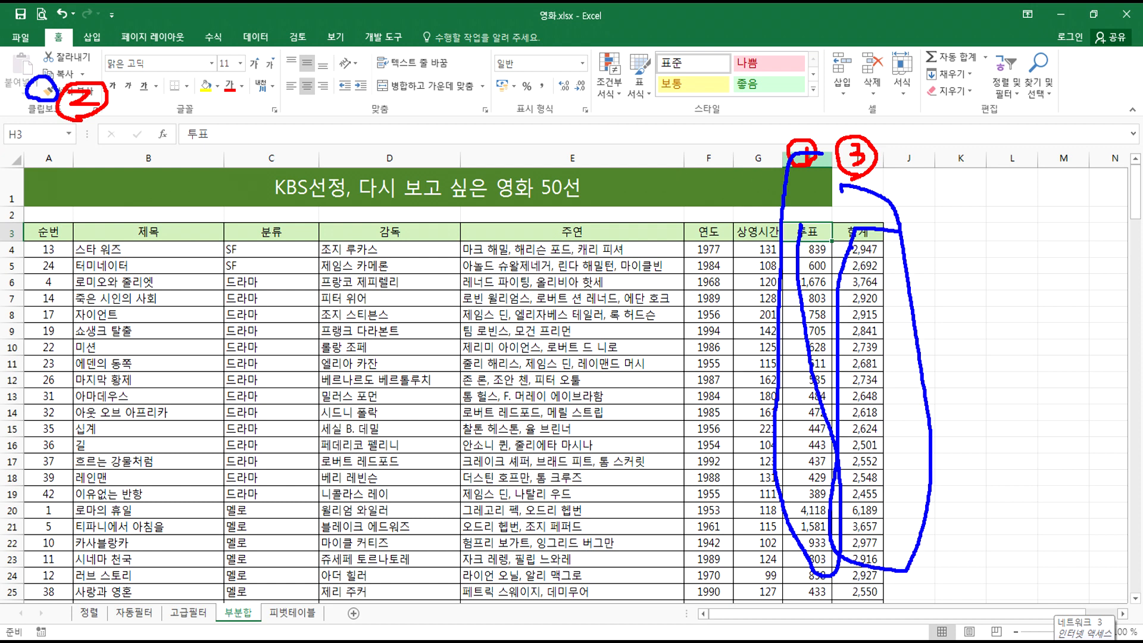
pyautogui.press('Escape')
pyautogui.scroll(-3, 900, 287)
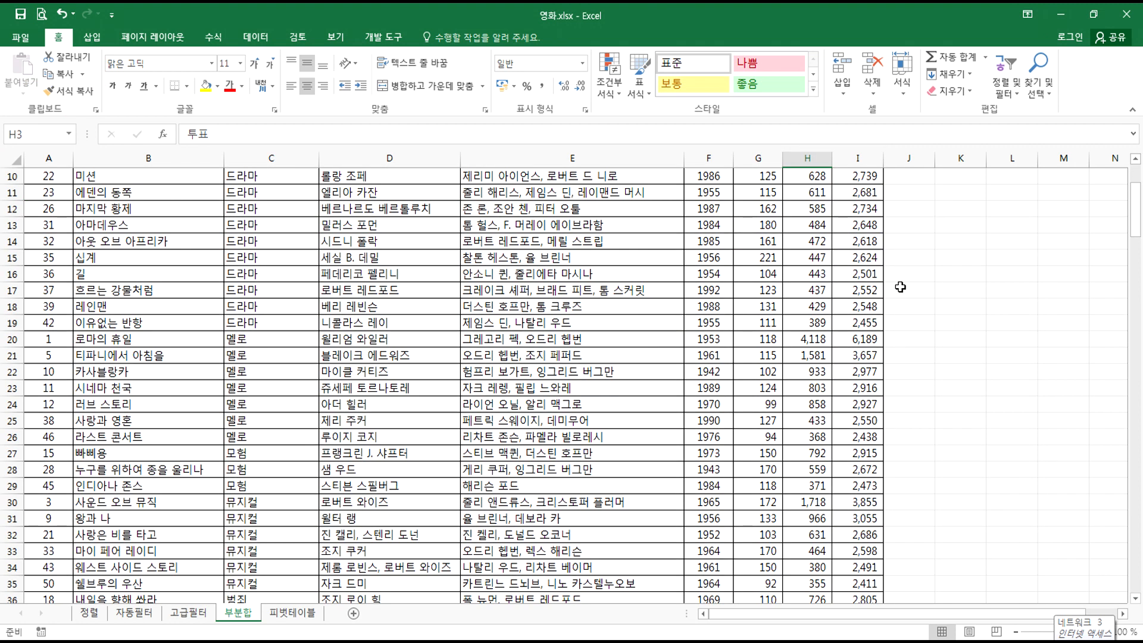
pyautogui.scroll(3, 899, 287)
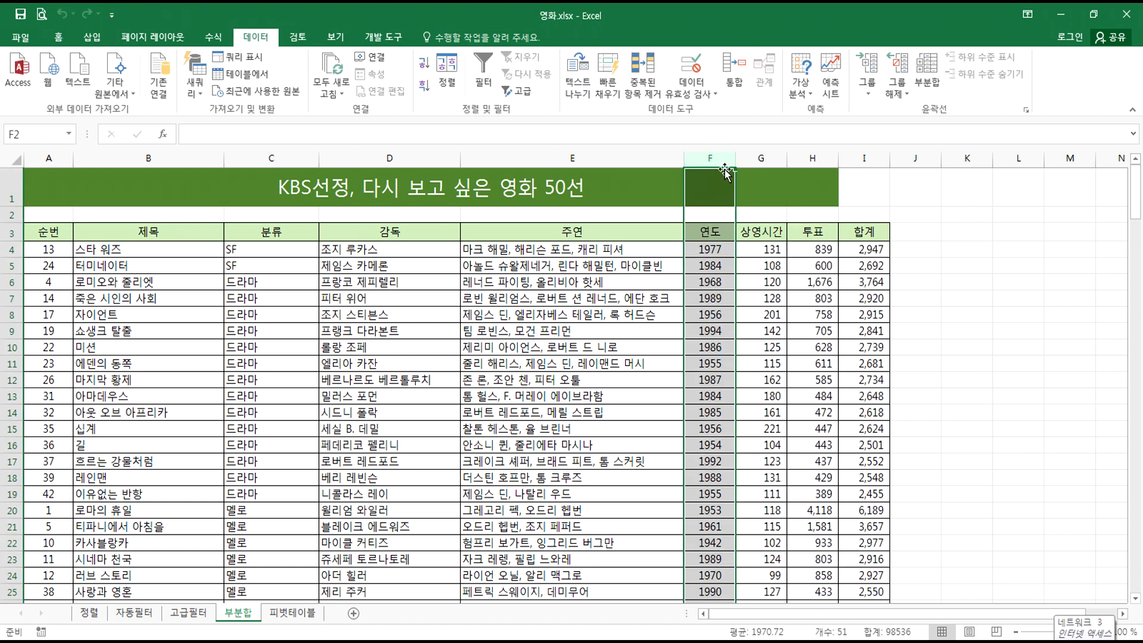
# - Group the 연도, 상영시간 and 투표 columns (F to H) into an outline
pyautogui.click(712, 159)
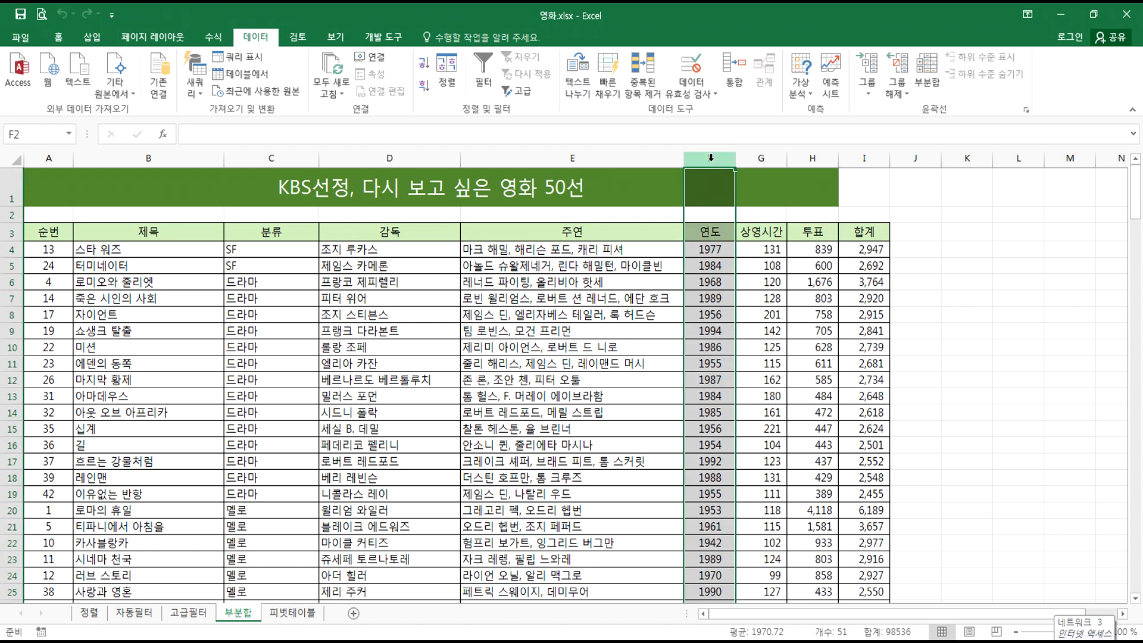
pyautogui.moveTo(712, 159); pyautogui.dragTo(794, 158)
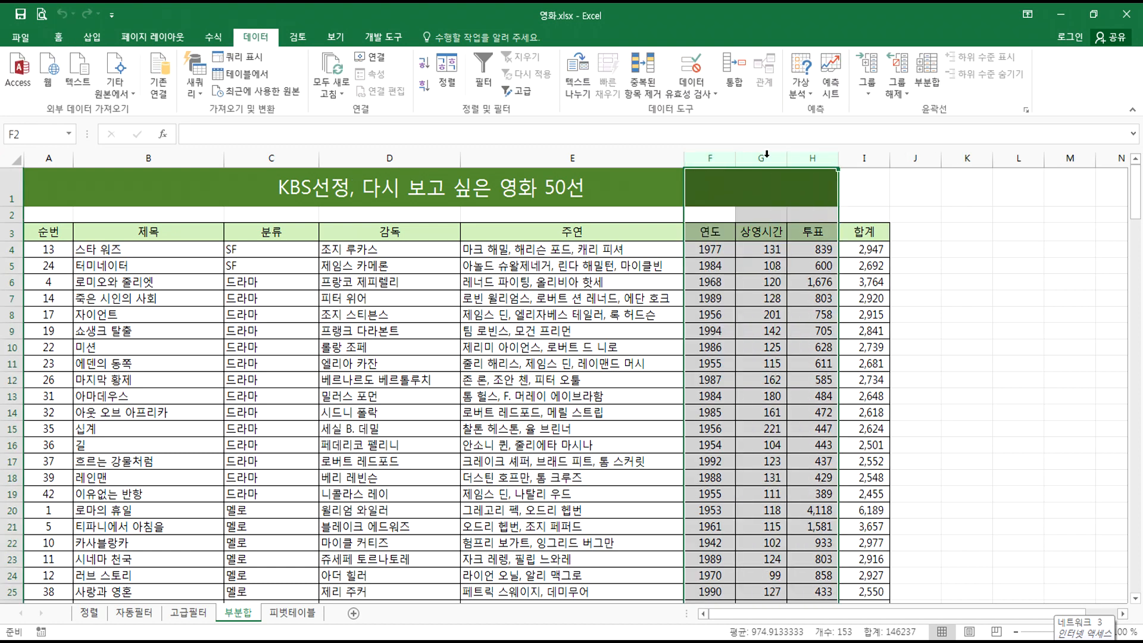
pyautogui.moveTo(707, 155); pyautogui.dragTo(796, 155)
pyautogui.moveTo(724, 191); pyautogui.dragTo(916, 191)
pyautogui.moveTo(723, 158); pyautogui.dragTo(800, 154)
pyautogui.click(866, 94)
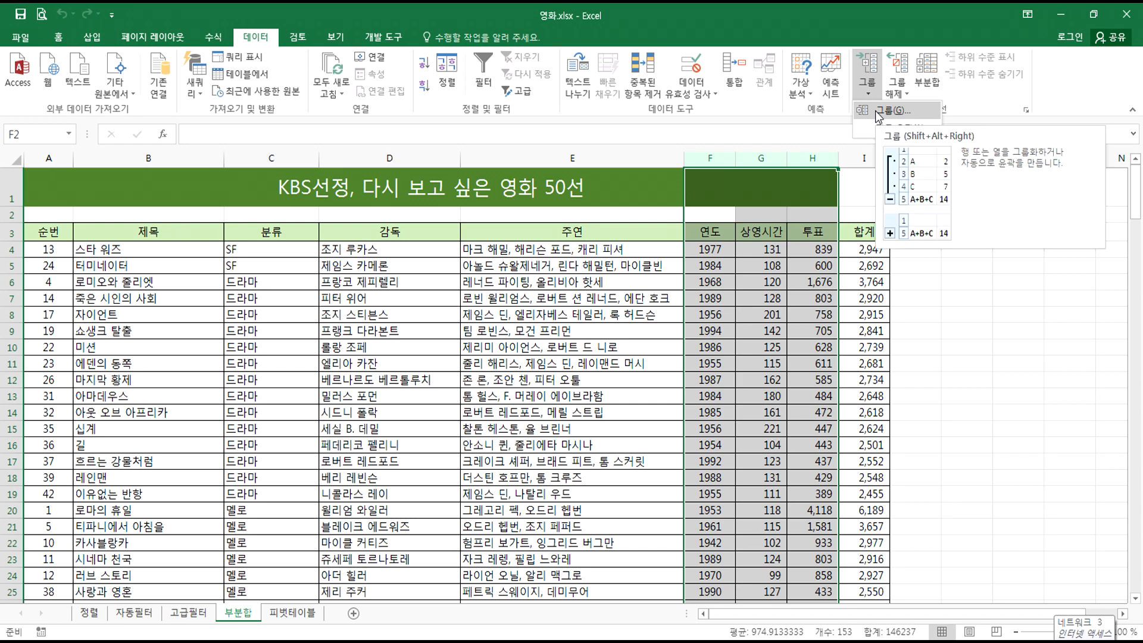
pyautogui.click(875, 110)
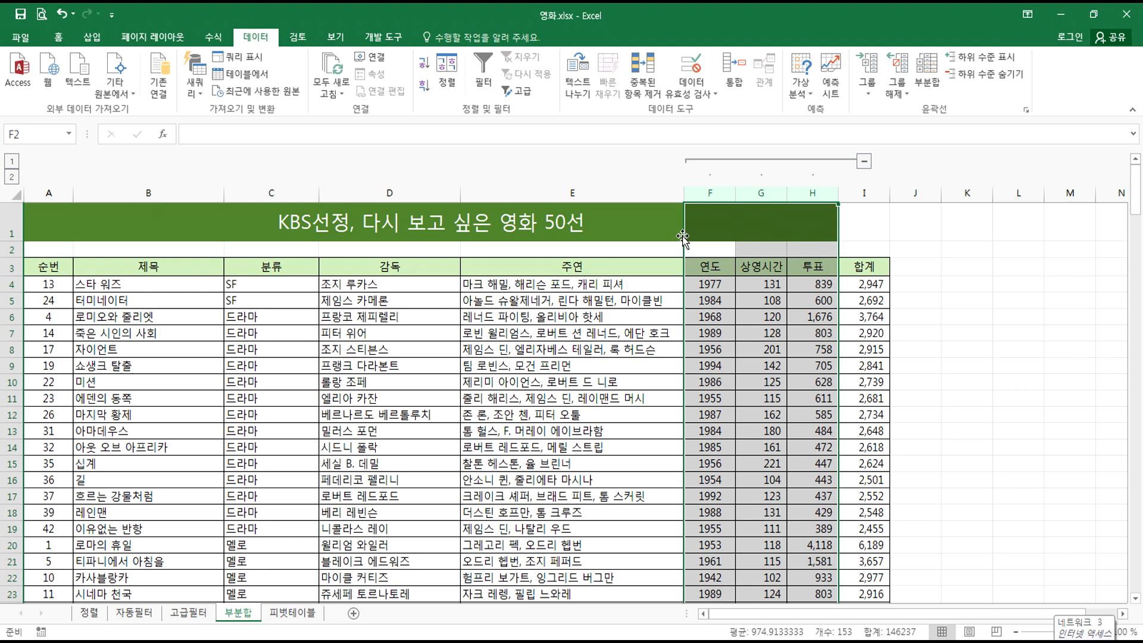
# - Collapse the column group F to H and check the 합계 formula in I4
pyautogui.click(711, 298)
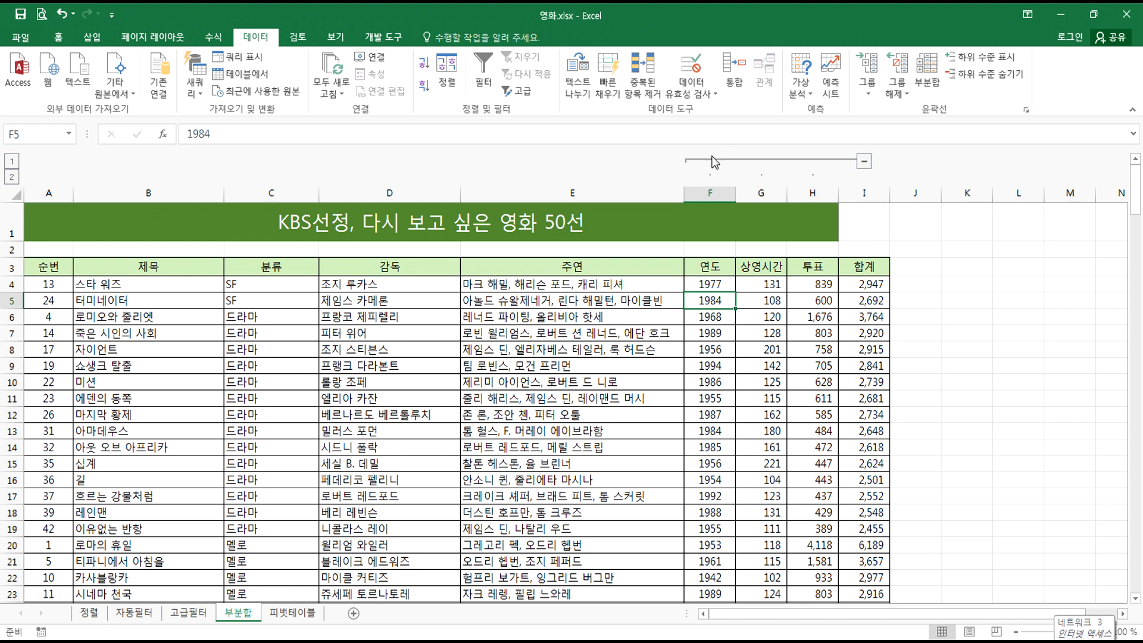
pyautogui.moveTo(710, 193); pyautogui.dragTo(812, 193)
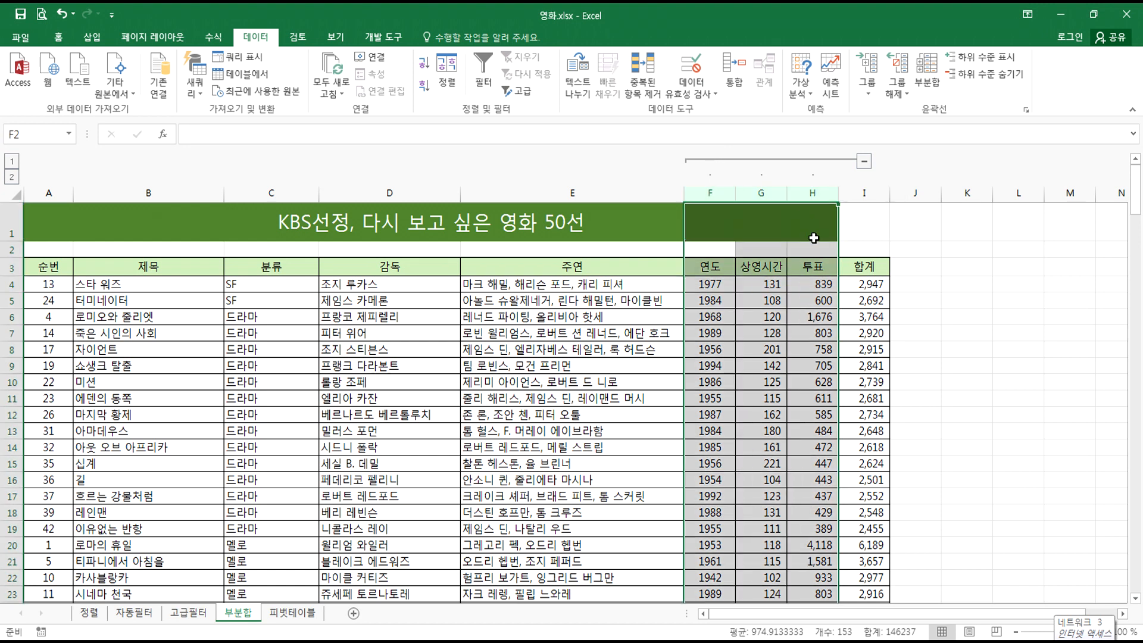
pyautogui.click(857, 284)
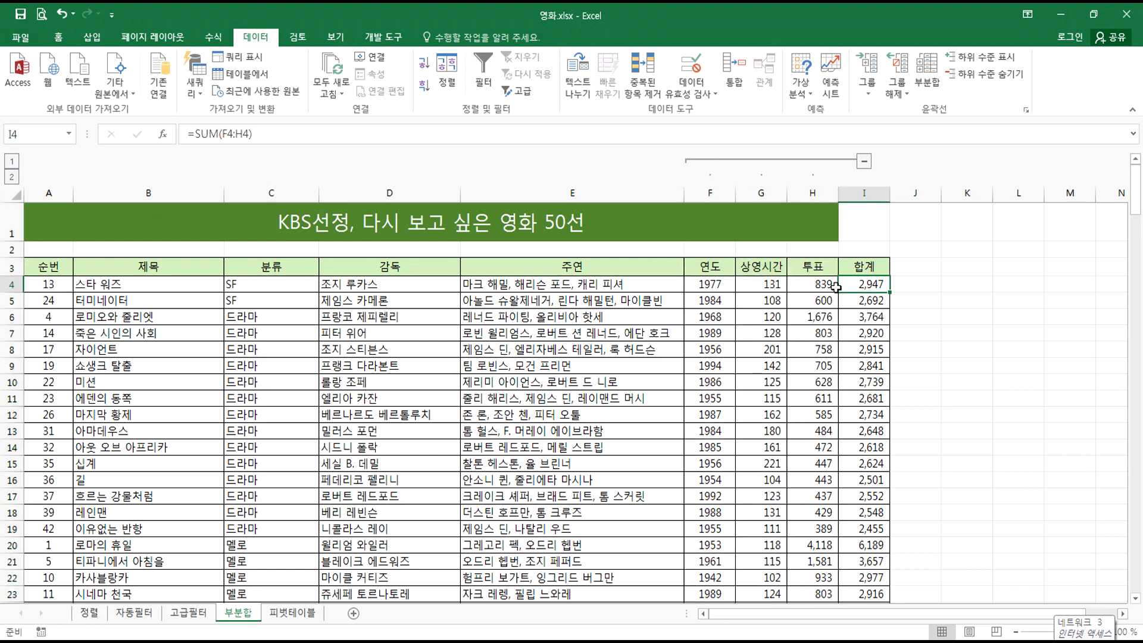
pyautogui.click(864, 161)
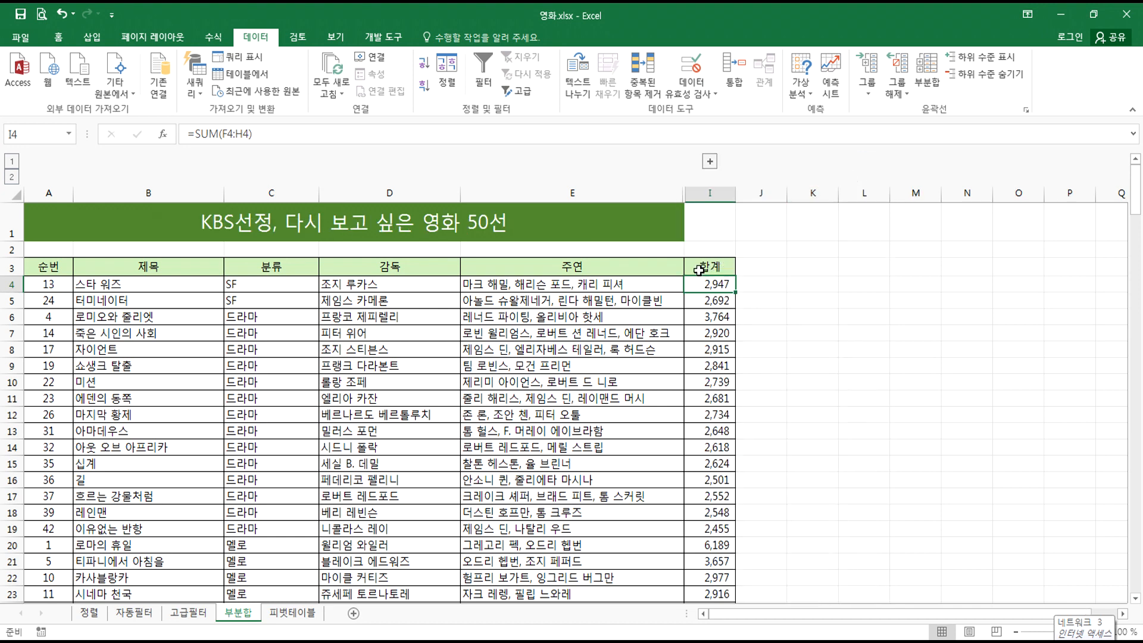
pyautogui.click(598, 284)
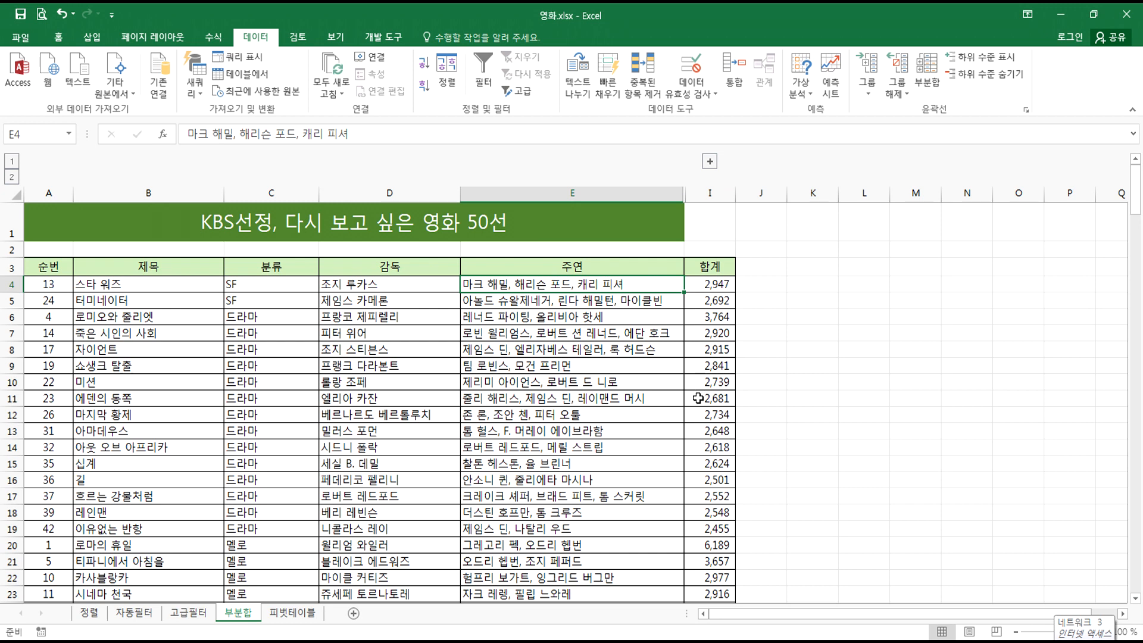
pyautogui.click(101, 285)
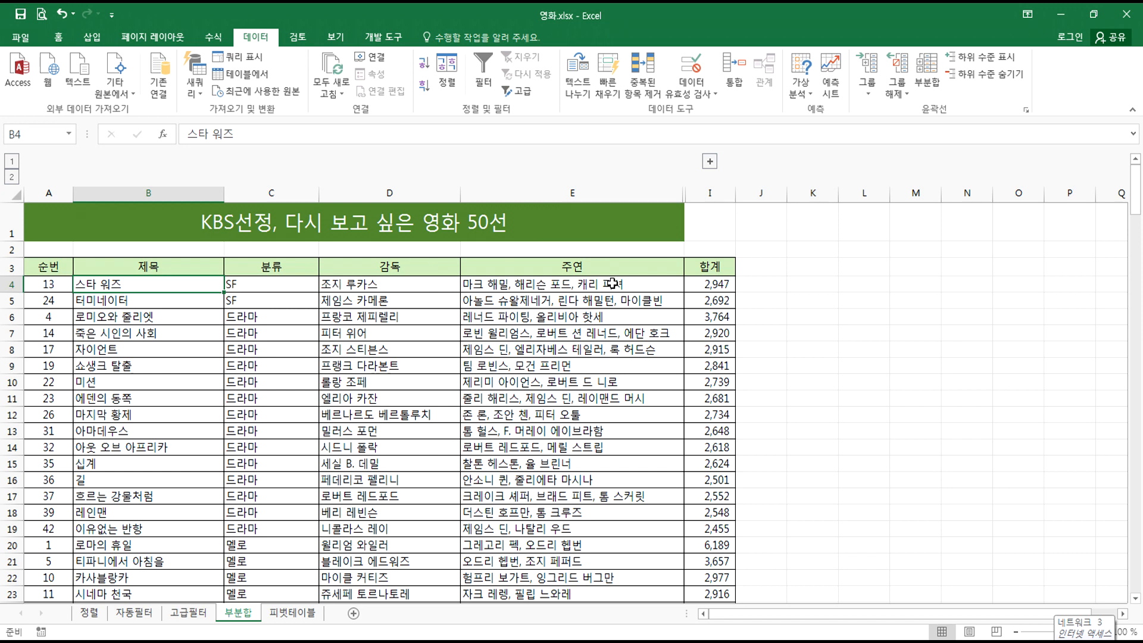
pyautogui.click(700, 284)
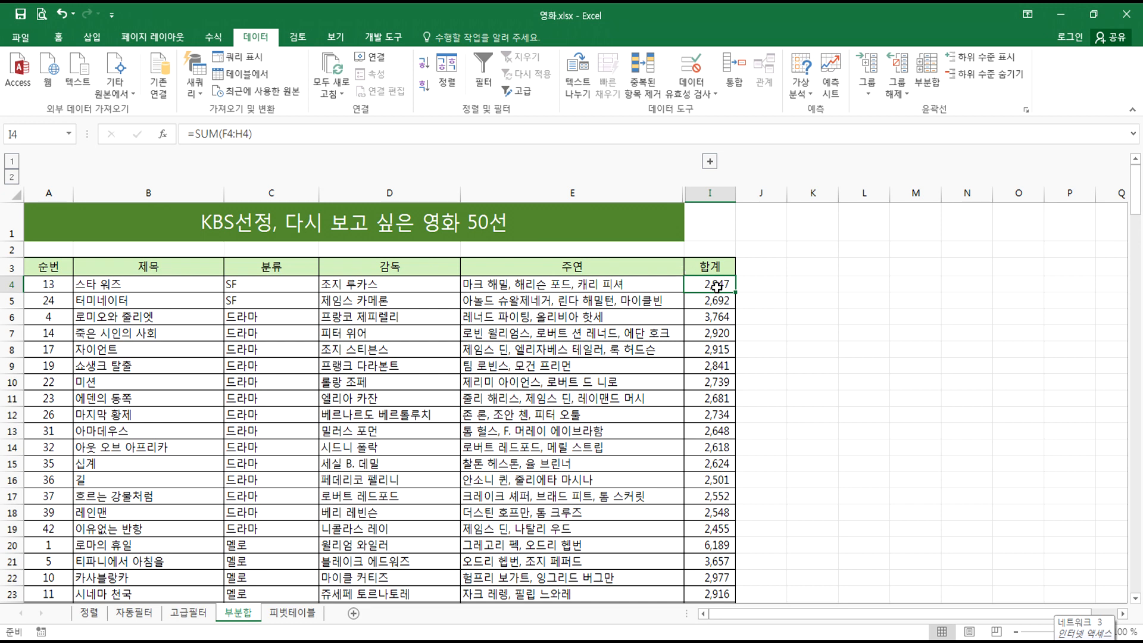
# - Expand the column group F to H and check the source columns behind the 합계 values
pyautogui.click(709, 161)
pyautogui.click(824, 268)
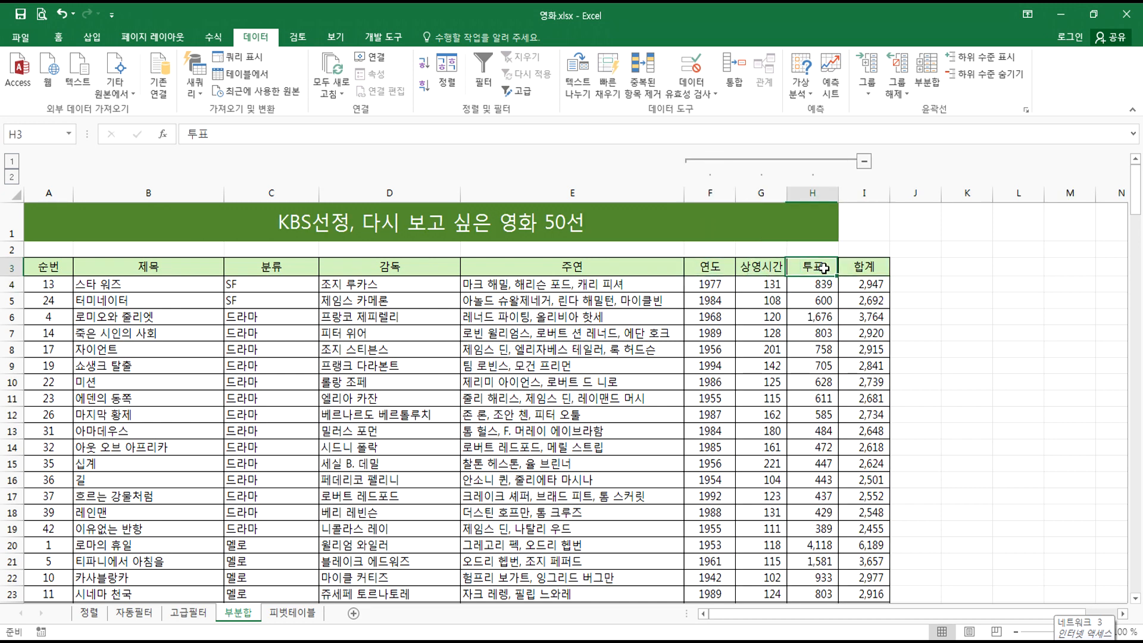
pyautogui.moveTo(704, 281); pyautogui.dragTo(819, 282)
pyautogui.click(854, 282)
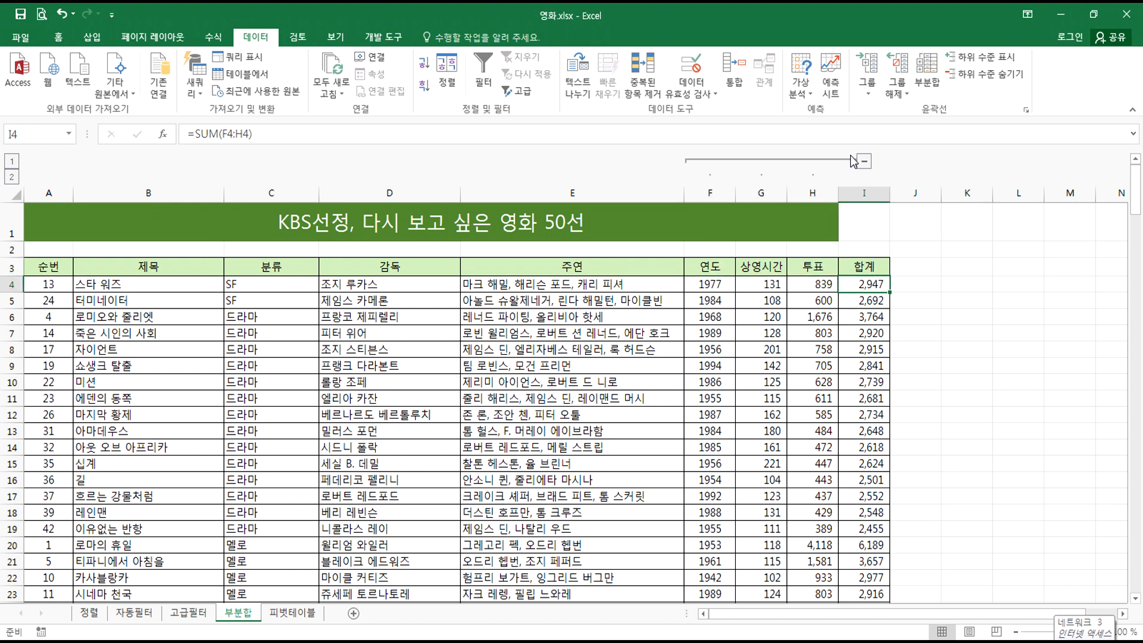
pyautogui.moveTo(717, 192); pyautogui.dragTo(820, 193)
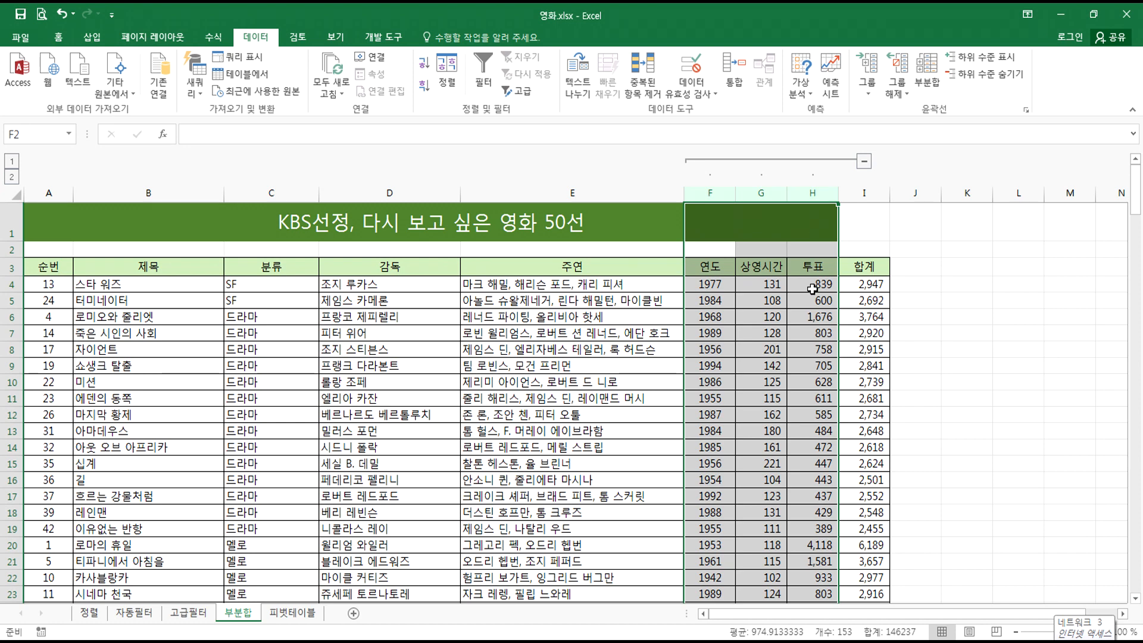
pyautogui.click(813, 287)
# - Toggle the grouped 연도 to 투표 columns between hidden and shown, leaving the group collapsed
pyautogui.click(864, 162)
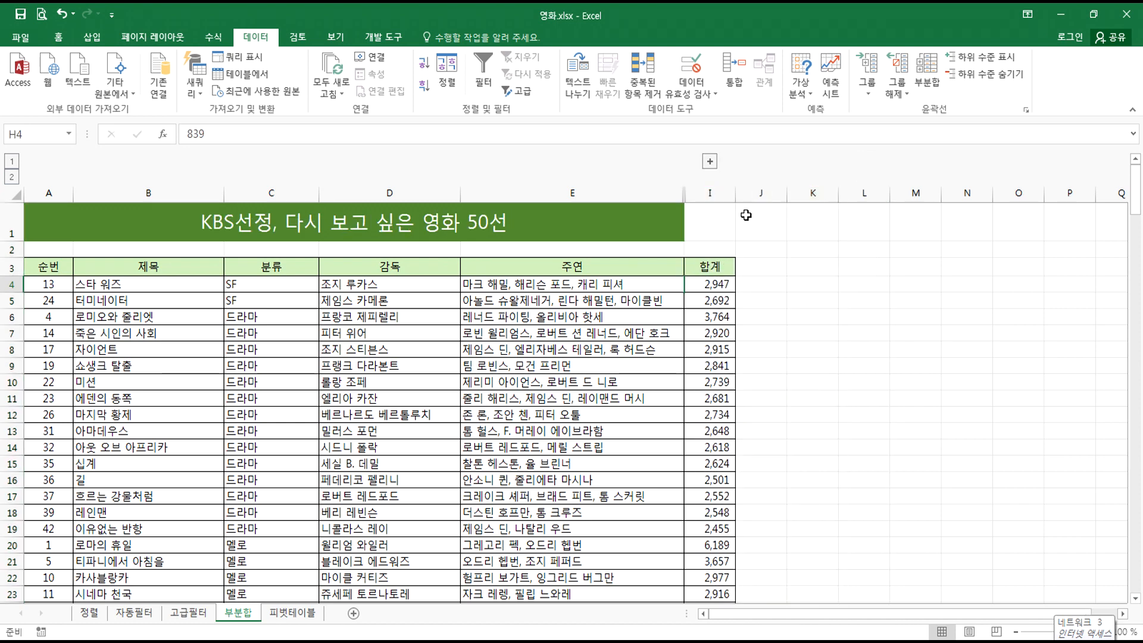
pyautogui.click(709, 163)
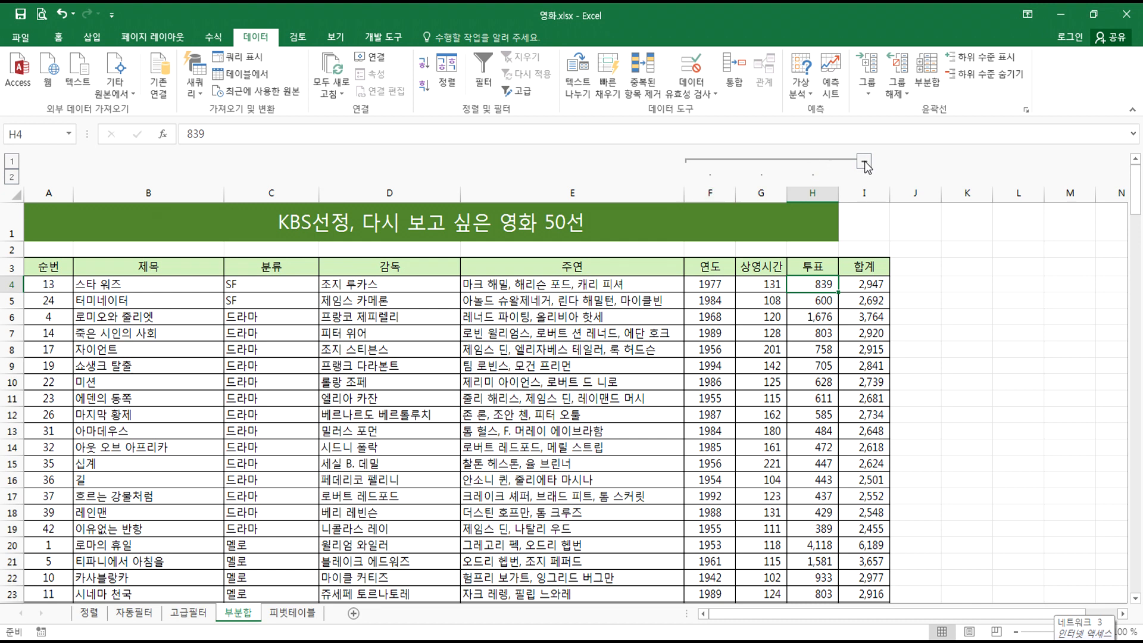
pyautogui.click(864, 161)
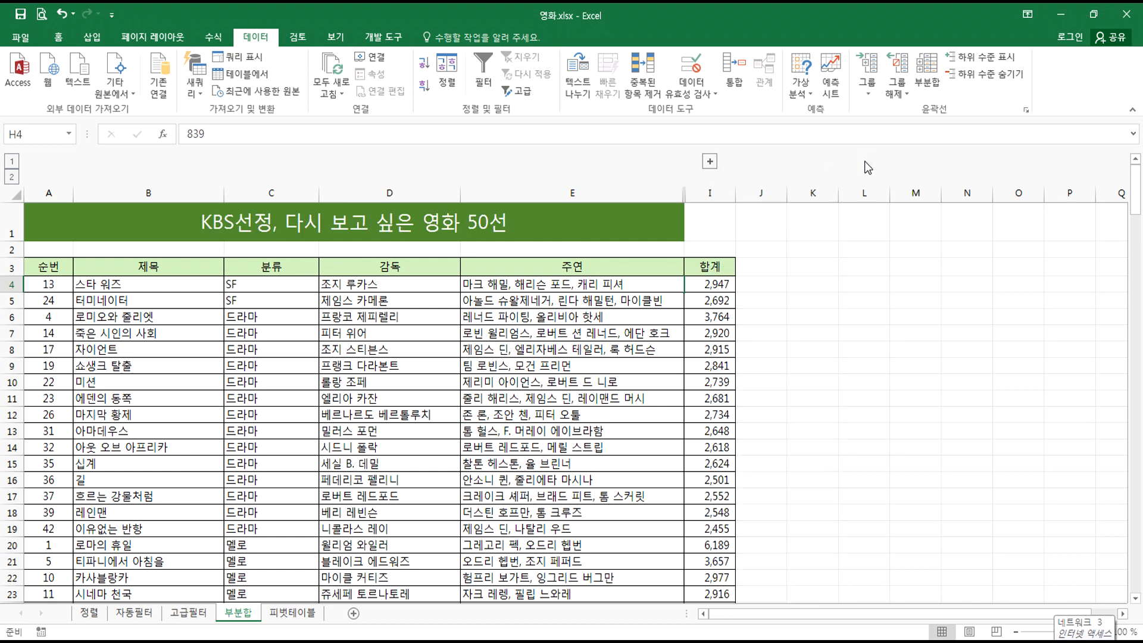
pyautogui.click(575, 319)
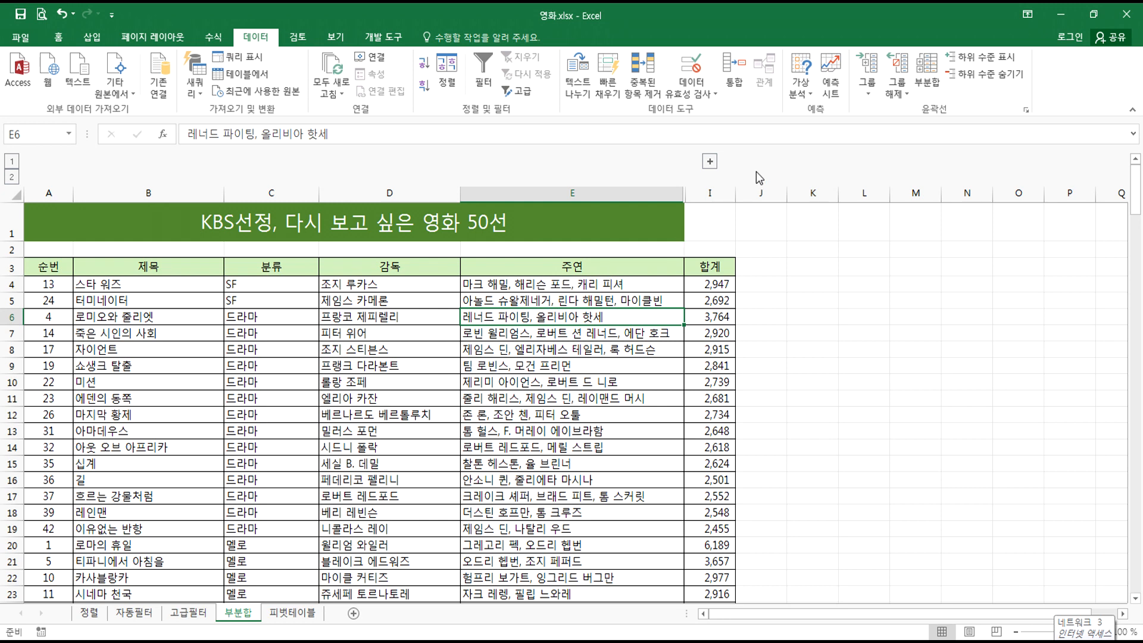
pyautogui.click(709, 162)
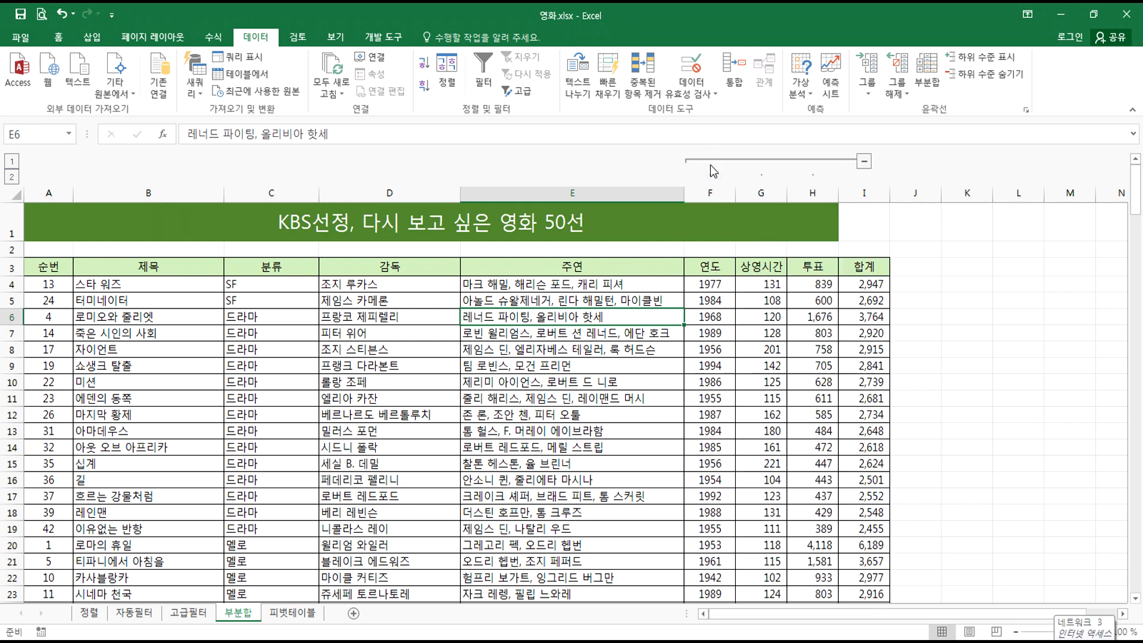
pyautogui.click(864, 161)
pyautogui.click(590, 364)
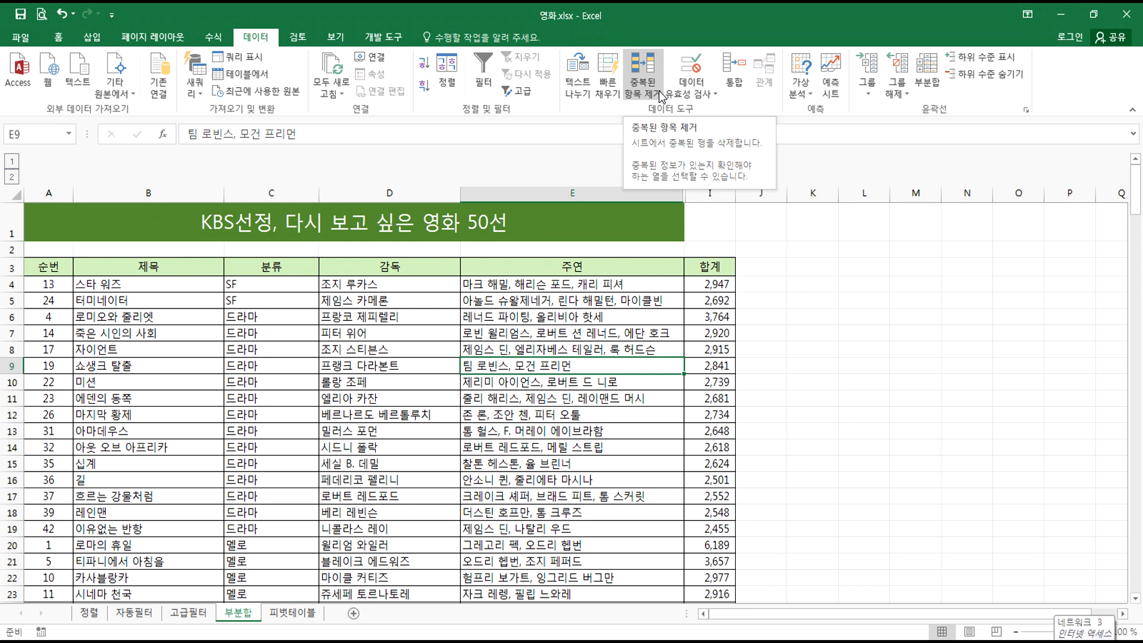
# - Sort the movie list in ascending order by the 순번 column
pyautogui.click(272, 190)
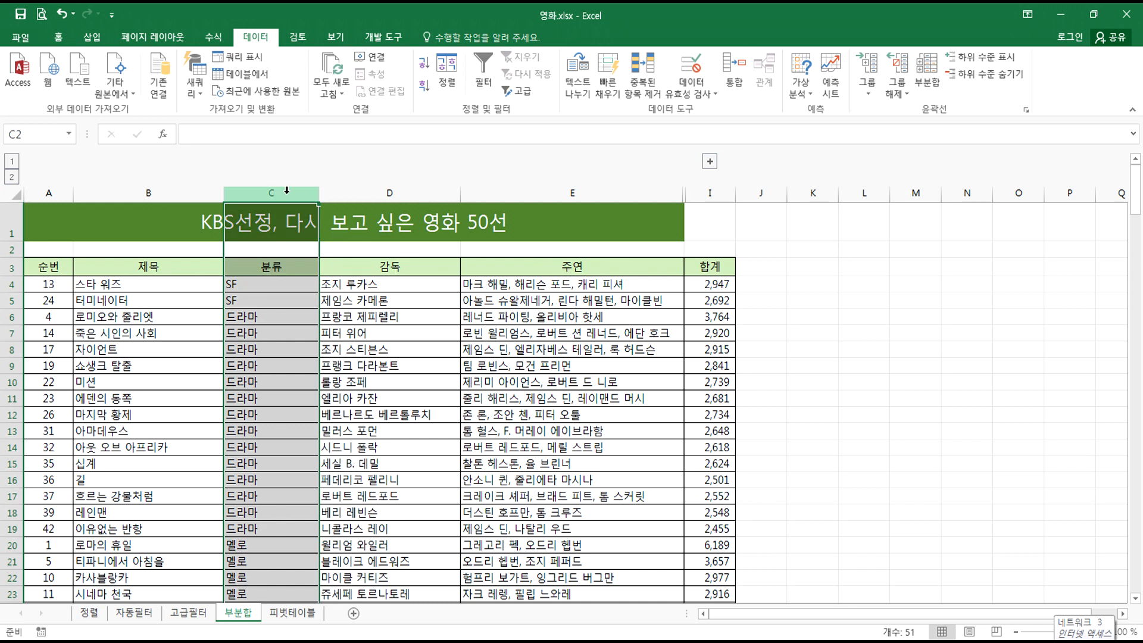
pyautogui.click(238, 301)
pyautogui.click(39, 285)
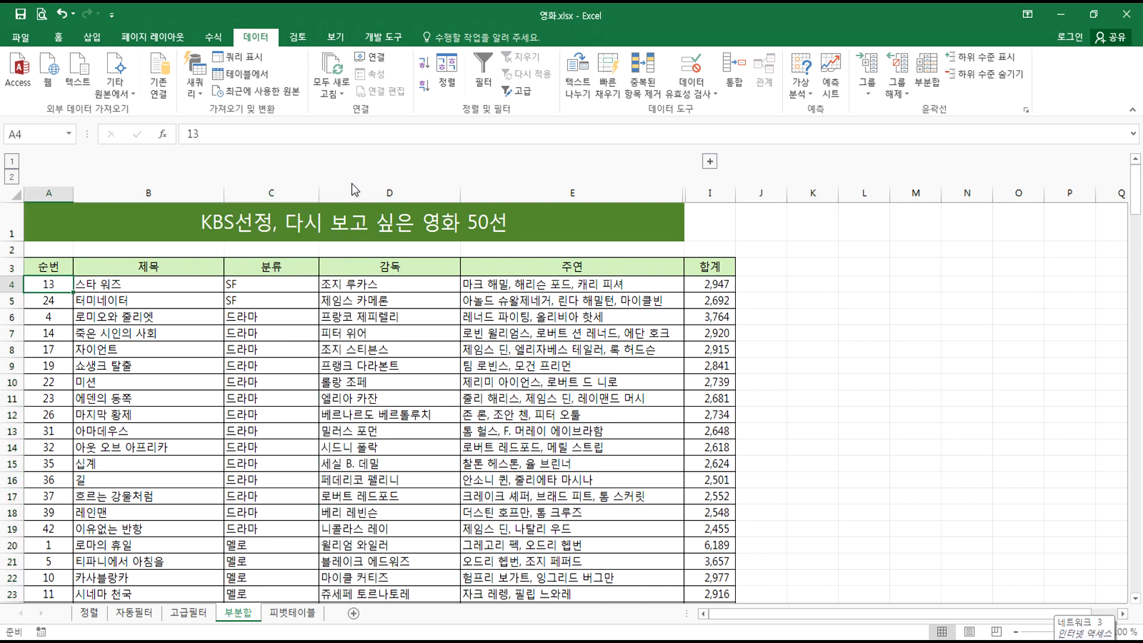
pyautogui.click(424, 62)
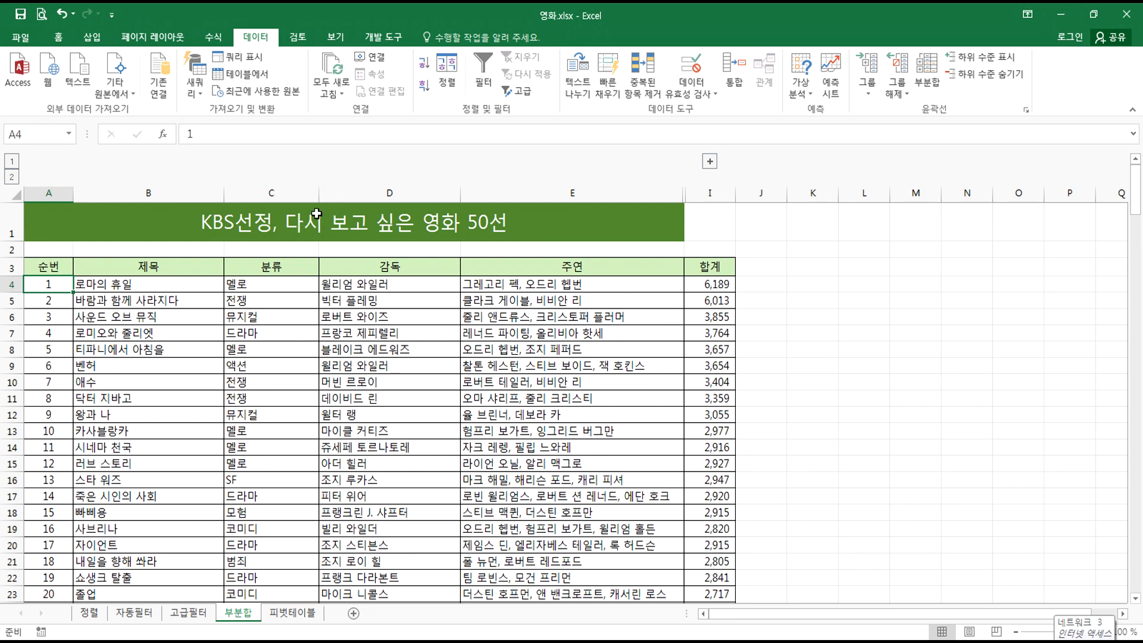
pyautogui.click(48, 193)
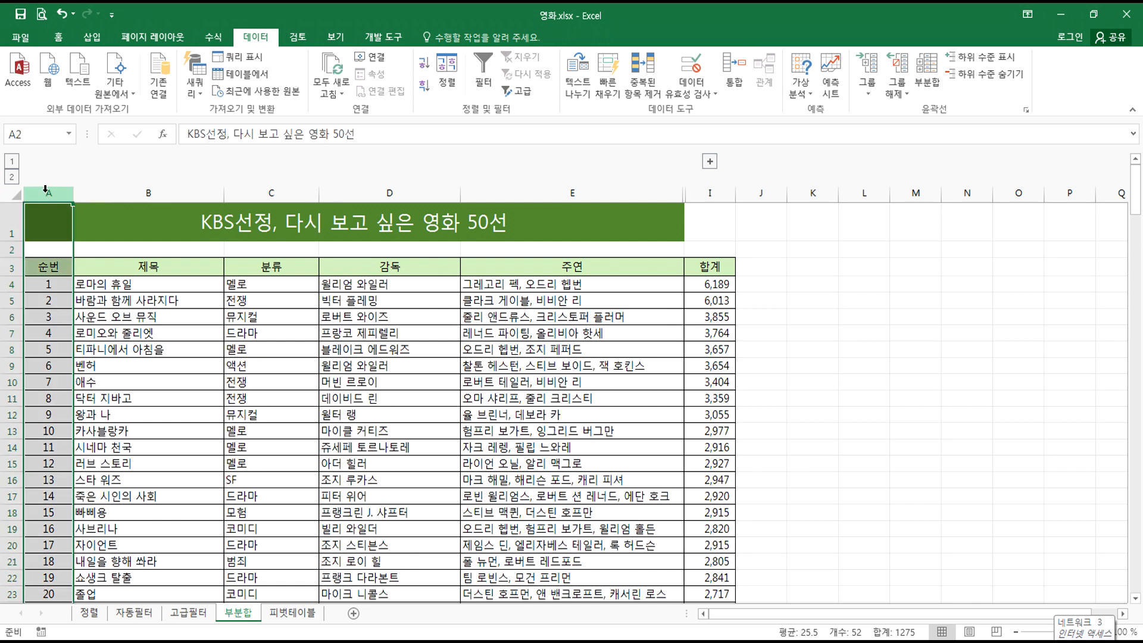
pyautogui.click(49, 322)
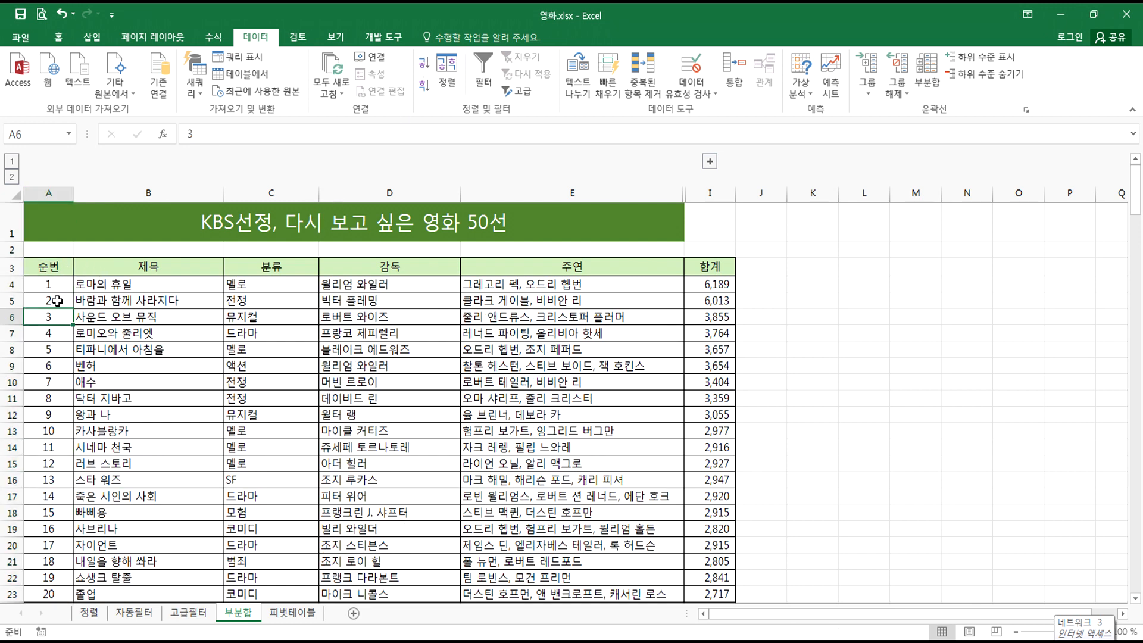
# - Copy the whole 분류 column C into column K beside the movie list
pyautogui.click(264, 193)
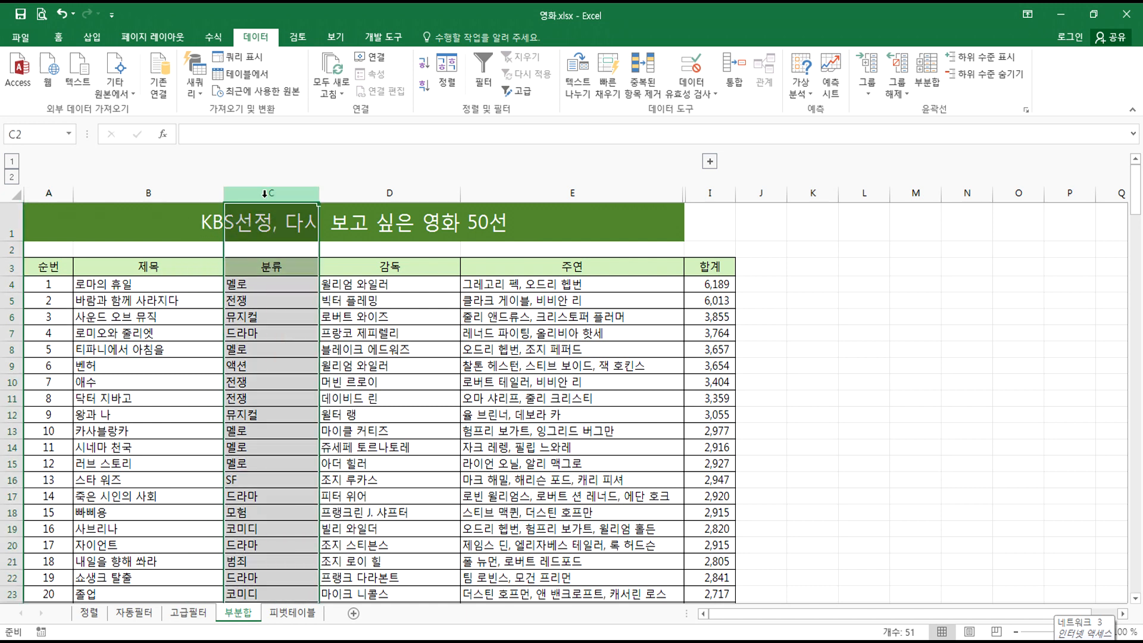
pyautogui.hotkey('ctrl', 'c')
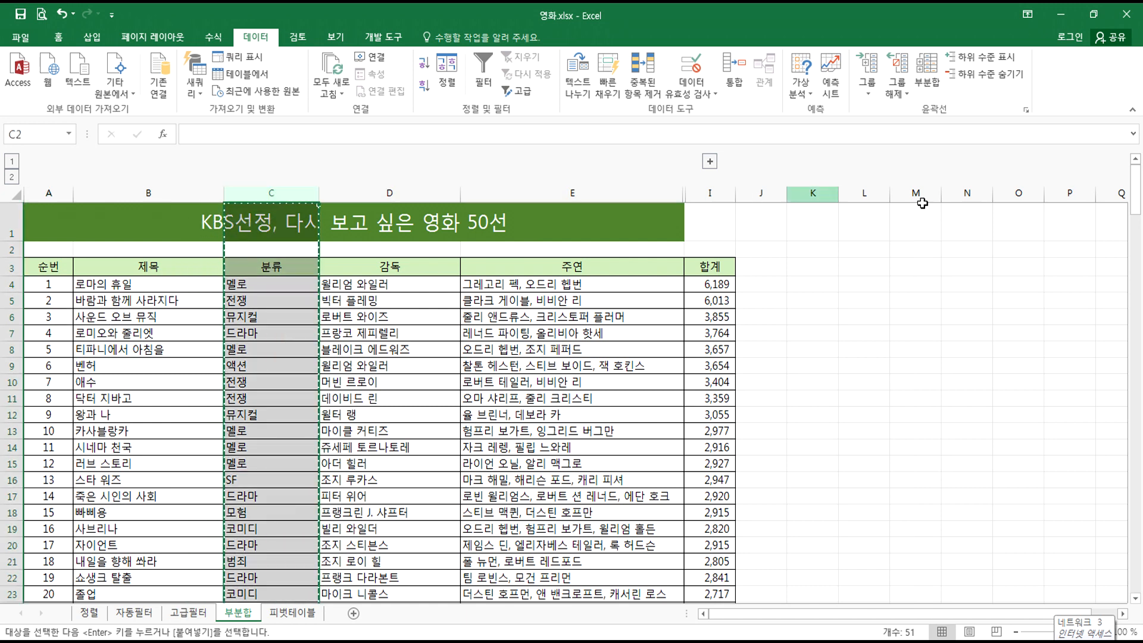
pyautogui.click(812, 193)
pyautogui.hotkey('ctrl', 'v')
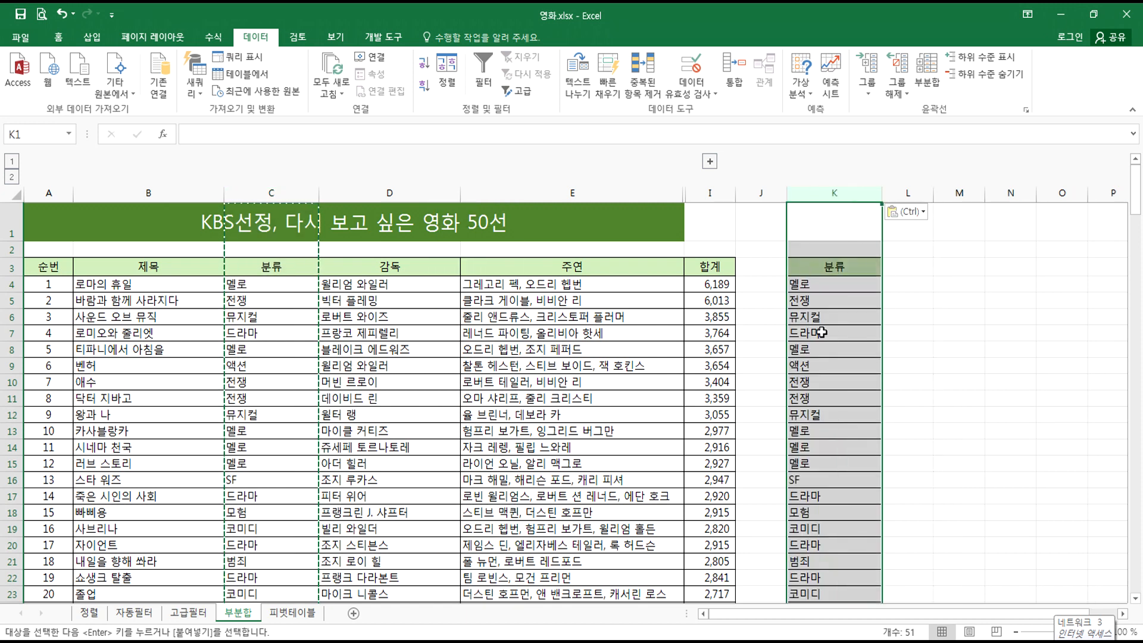
pyautogui.click(821, 333)
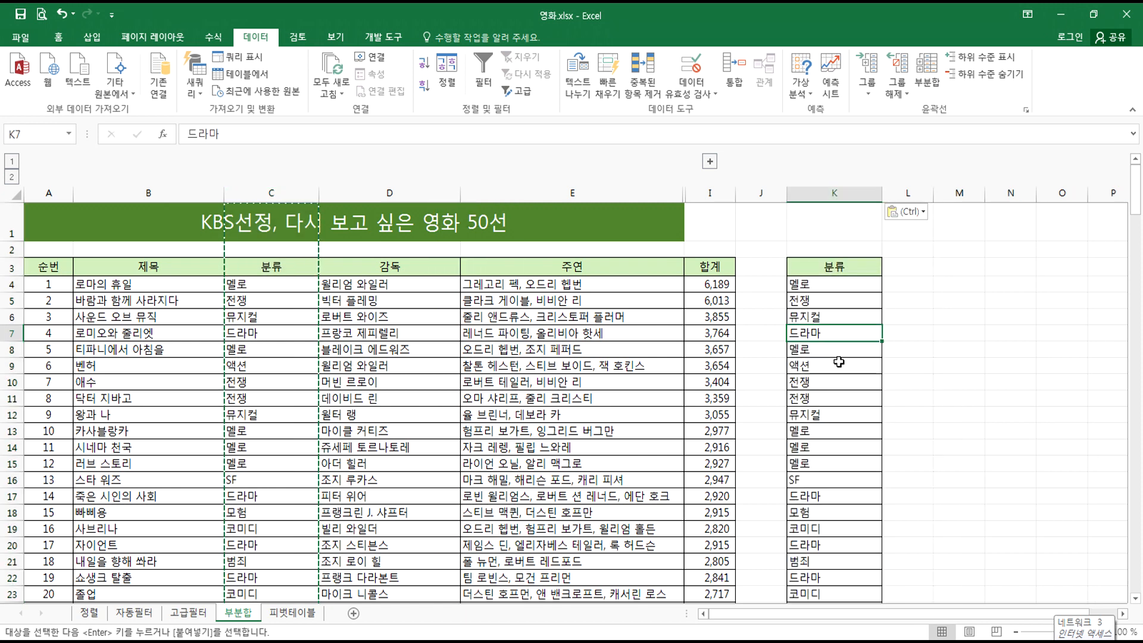
# - Autofit the width of column K and review its 분류 entries against the original column C
pyautogui.doubleClick(882, 193)
pyautogui.click(821, 277)
pyautogui.scroll(-8, 815, 351)
pyautogui.scroll(2, 814, 366)
pyautogui.scroll(6, 814, 366)
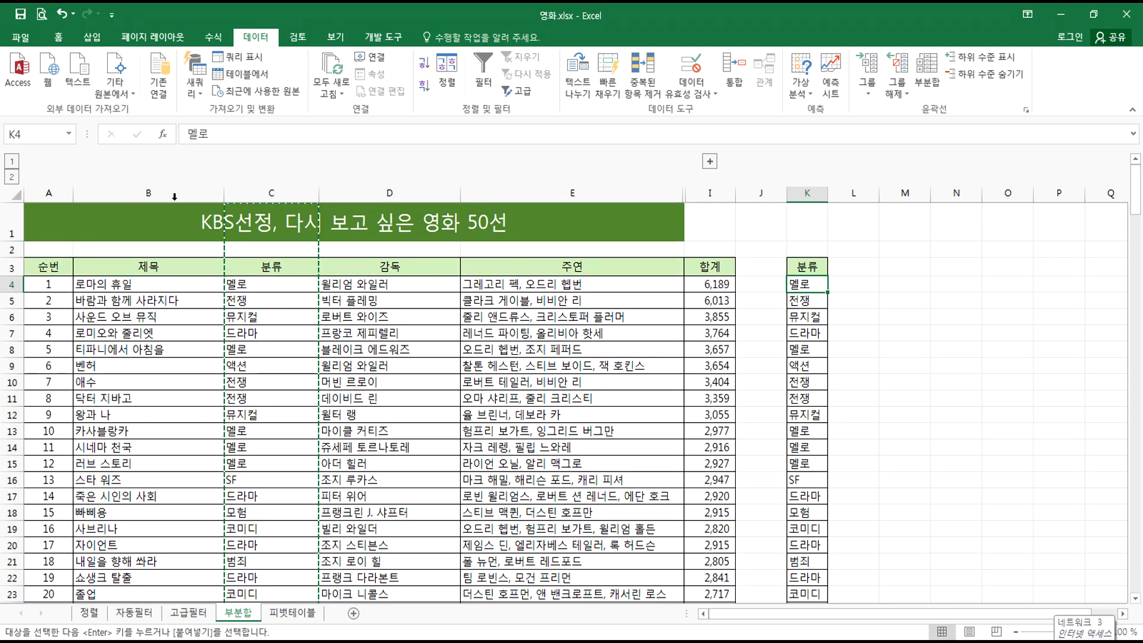
pyautogui.click(275, 193)
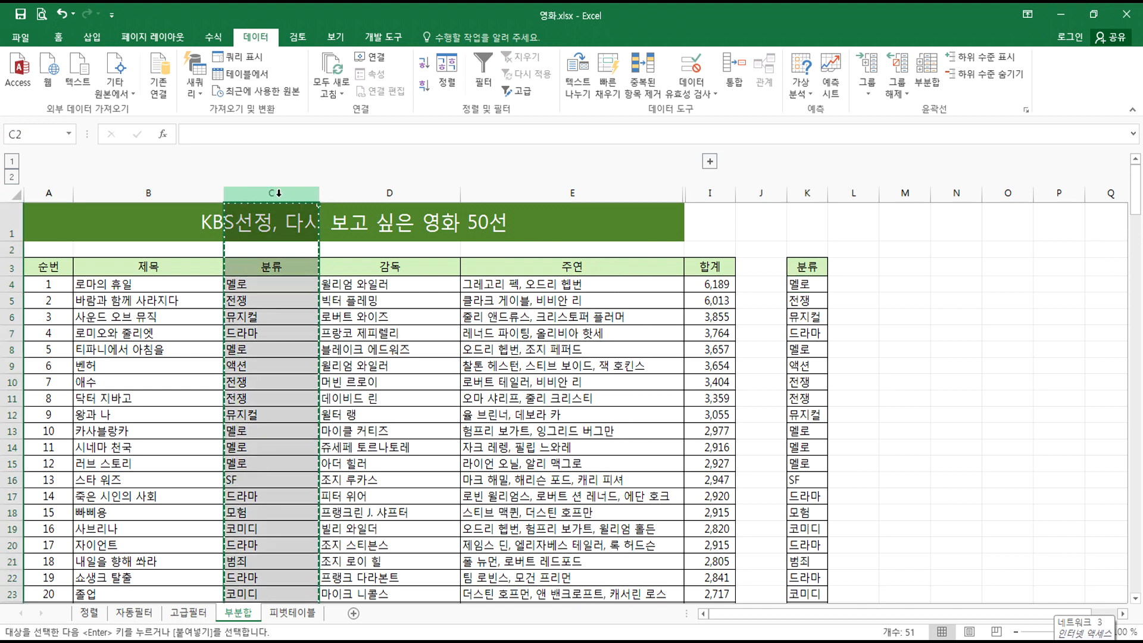
# - Widen column K, which holds the copied 분류 list
pyautogui.click(807, 193)
pyautogui.moveTo(828, 192); pyautogui.dragTo(883, 193)
pyautogui.click(817, 280)
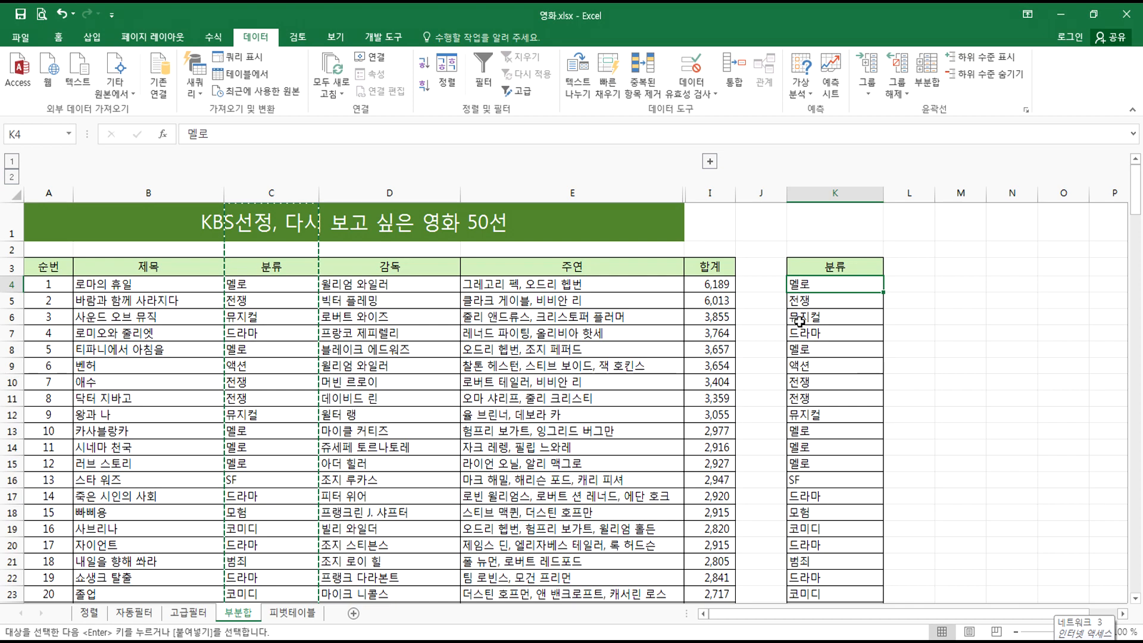
# - Remove the duplicate entries from the 분류 list in column K, treating the first row as a header
pyautogui.scroll(-4, 807, 341)
pyautogui.scroll(3, 807, 342)
pyautogui.scroll(1, 807, 342)
pyautogui.scroll(-8, 807, 342)
pyautogui.scroll(8, 804, 358)
pyautogui.click(835, 192)
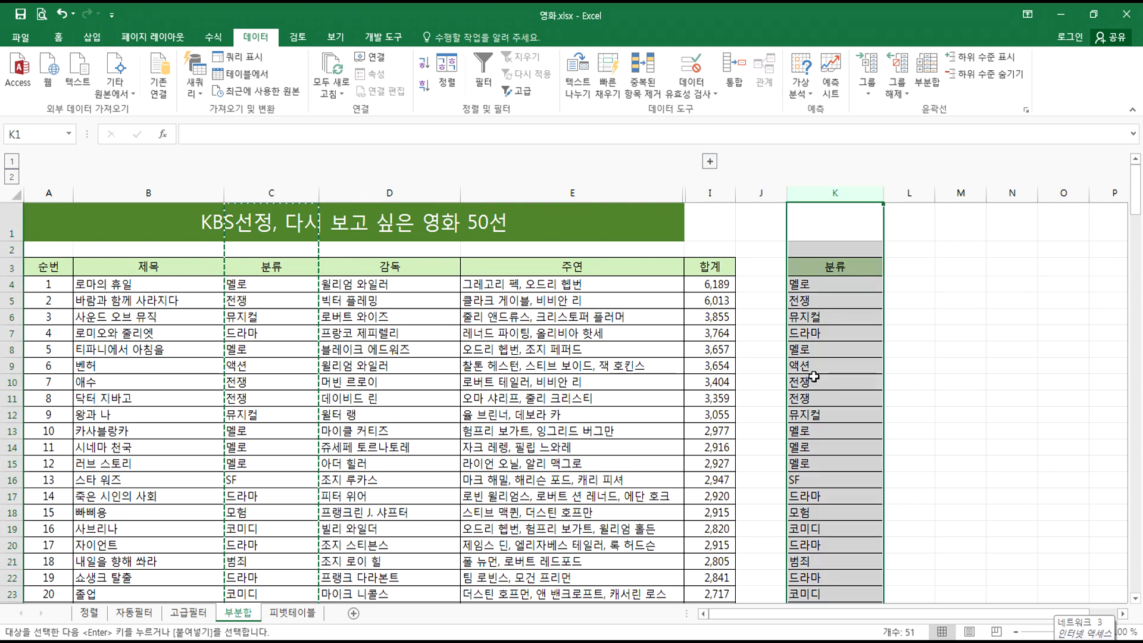
pyautogui.click(839, 332)
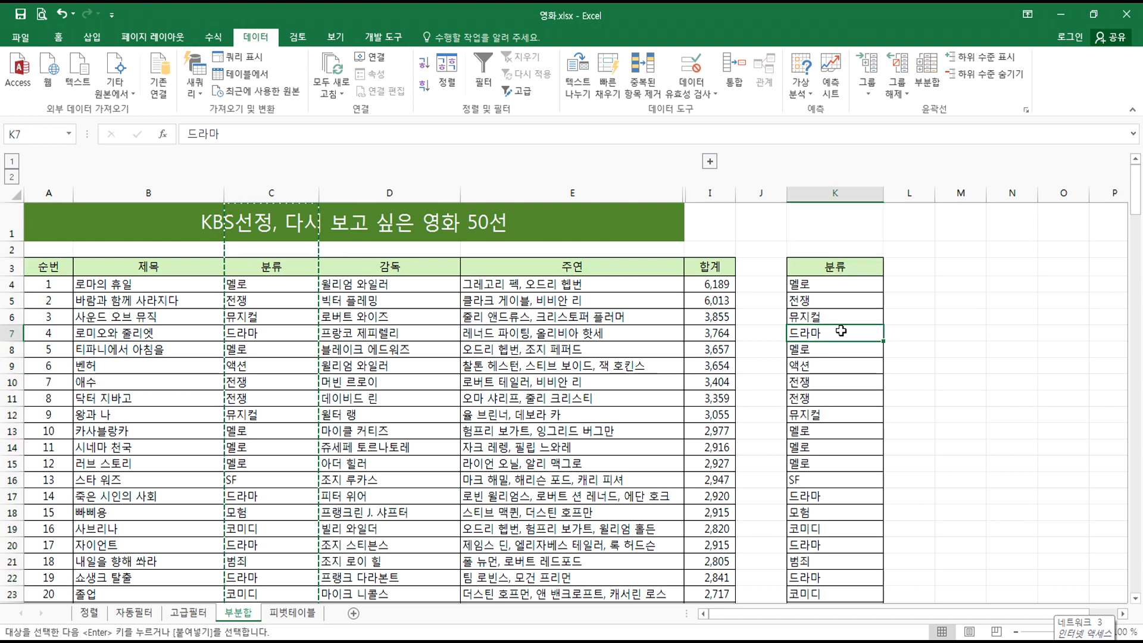
pyautogui.click(651, 76)
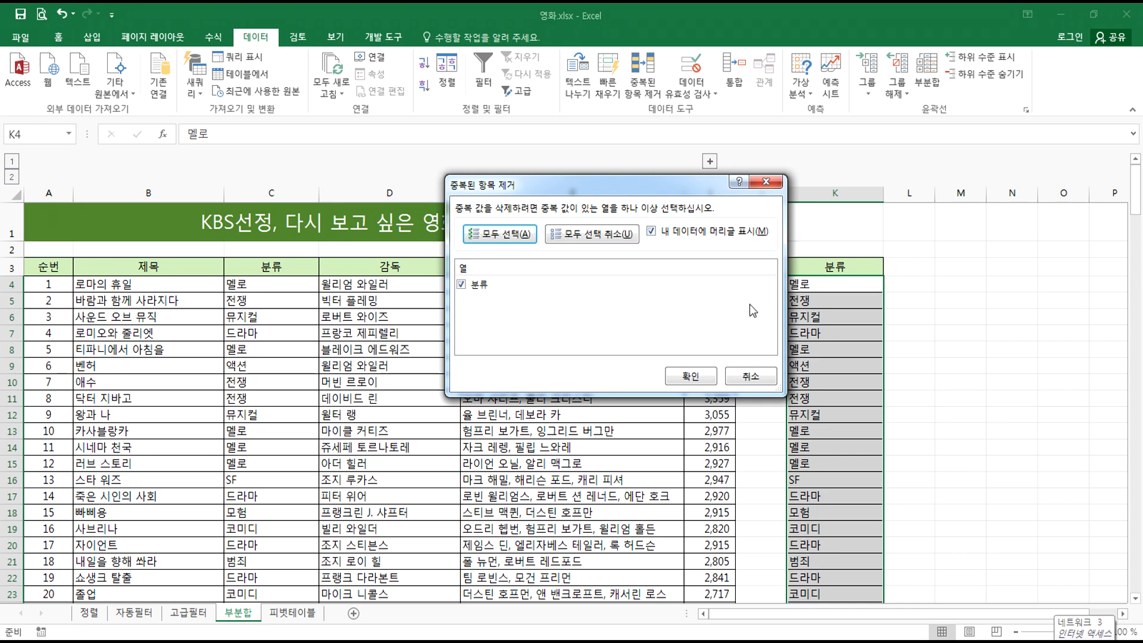
pyautogui.click(692, 377)
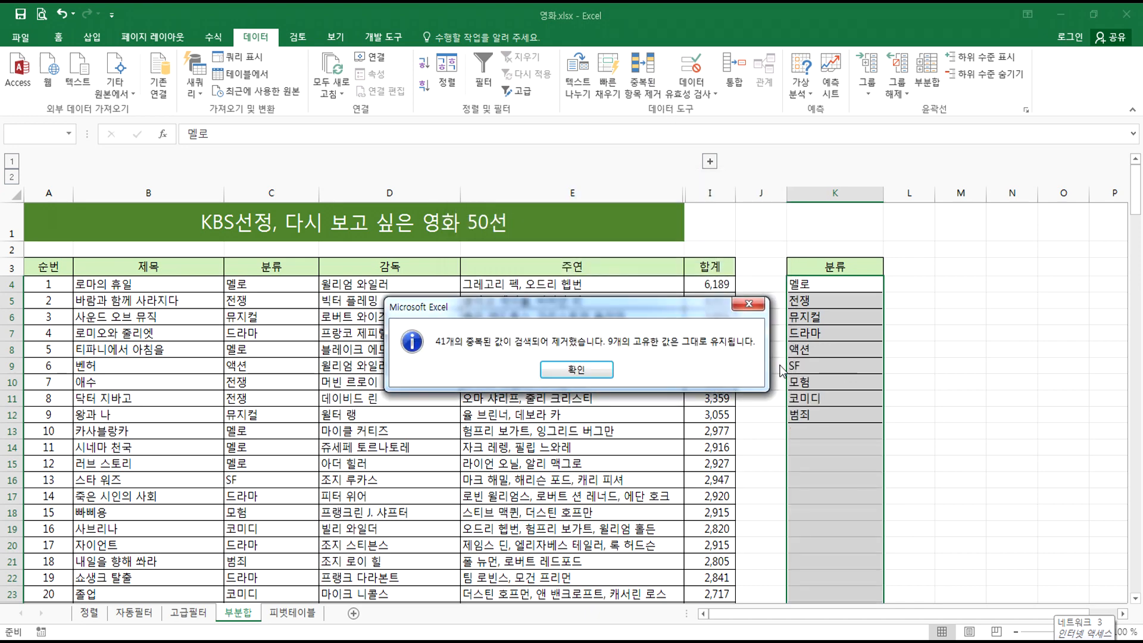
pyautogui.click(602, 369)
# - Sort the unique 분류 list in column K in ascending order
pyautogui.moveTo(810, 284); pyautogui.dragTo(824, 417)
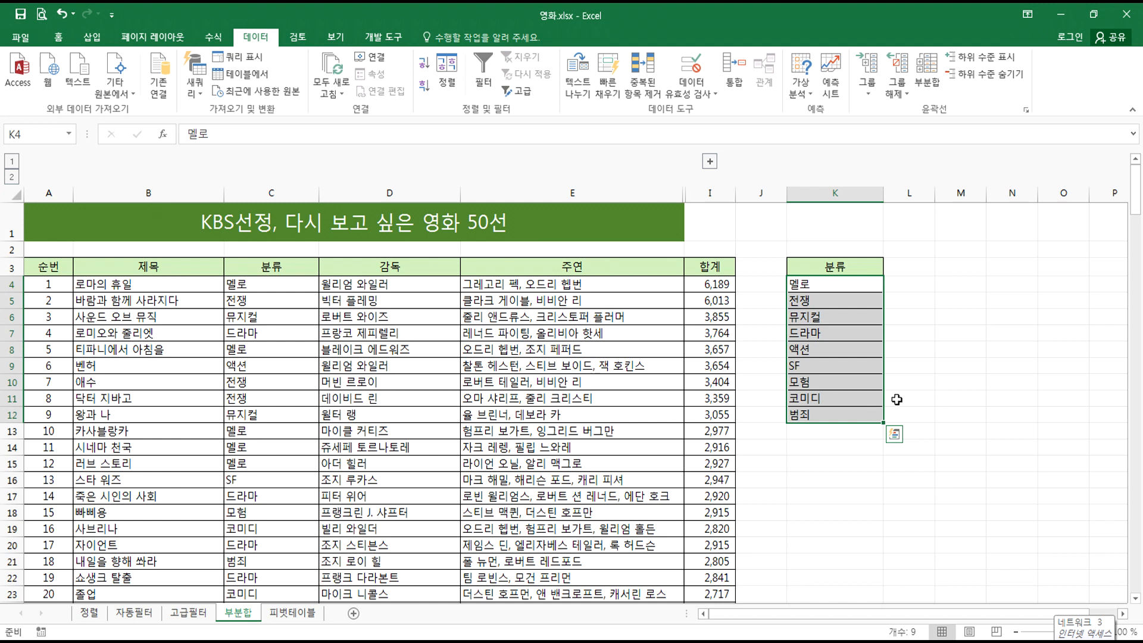
pyautogui.click(821, 295)
pyautogui.click(821, 287)
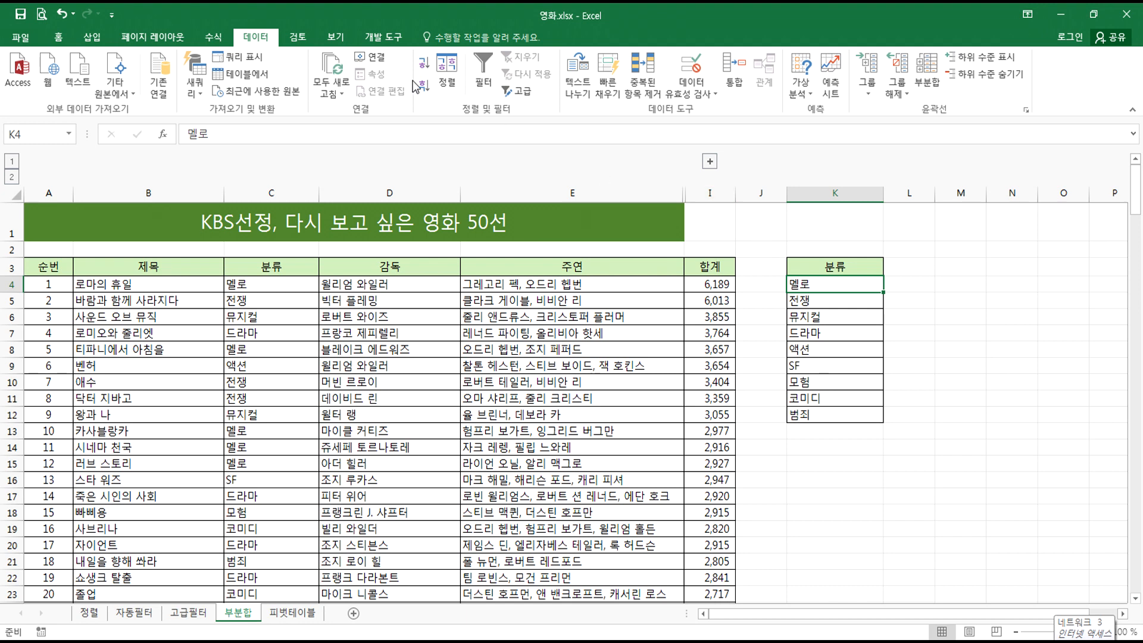
pyautogui.click(423, 62)
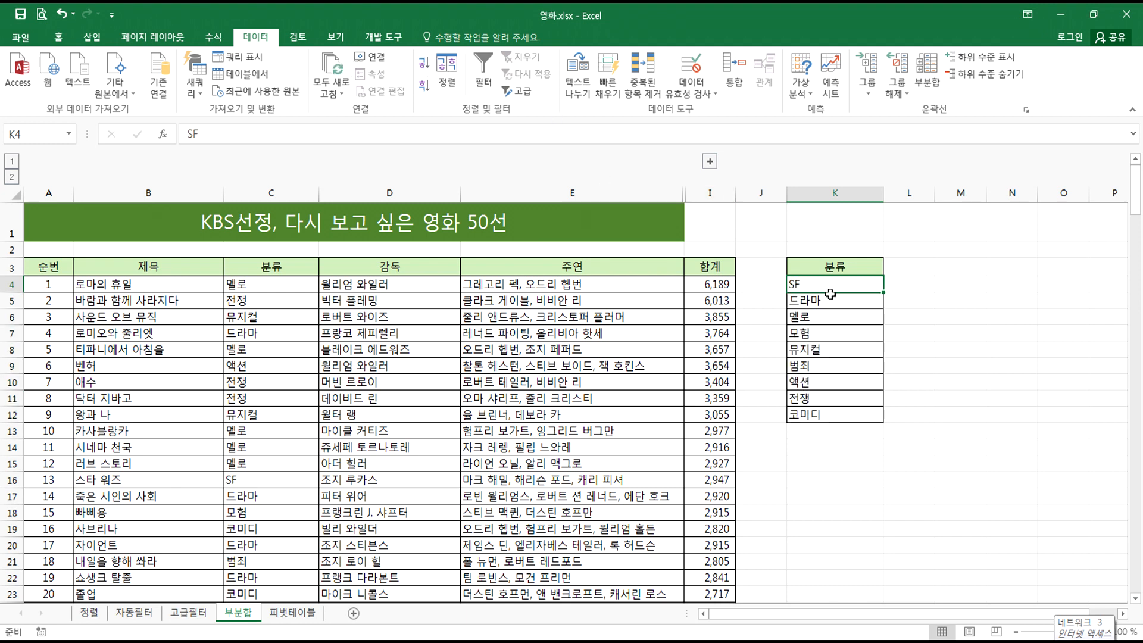
pyautogui.moveTo(826, 284); pyautogui.dragTo(831, 412)
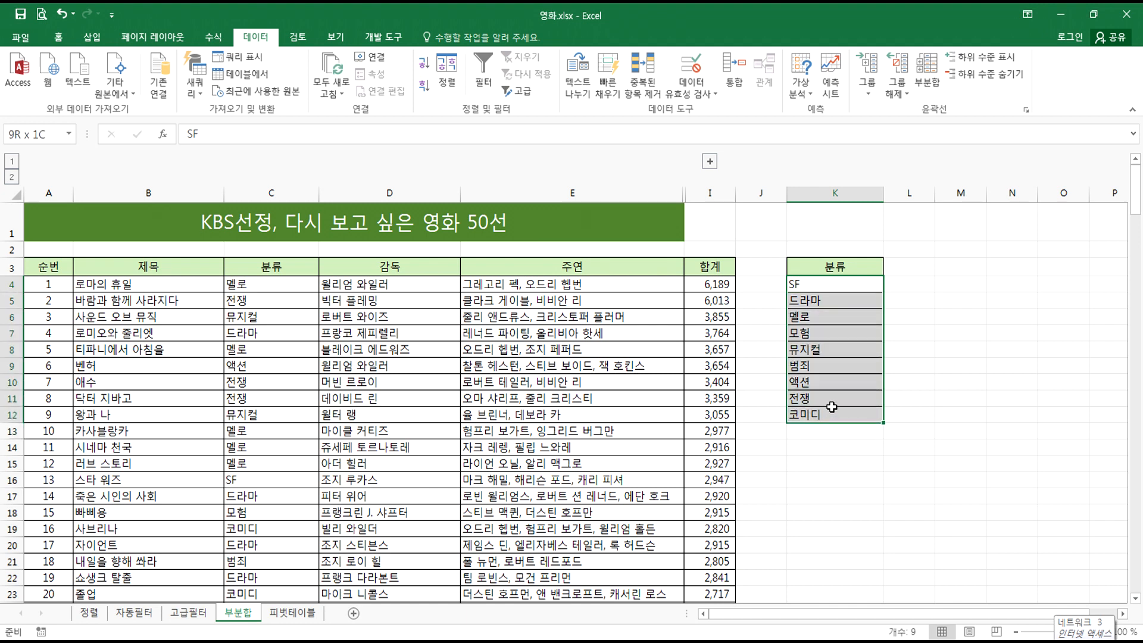
pyautogui.click(821, 287)
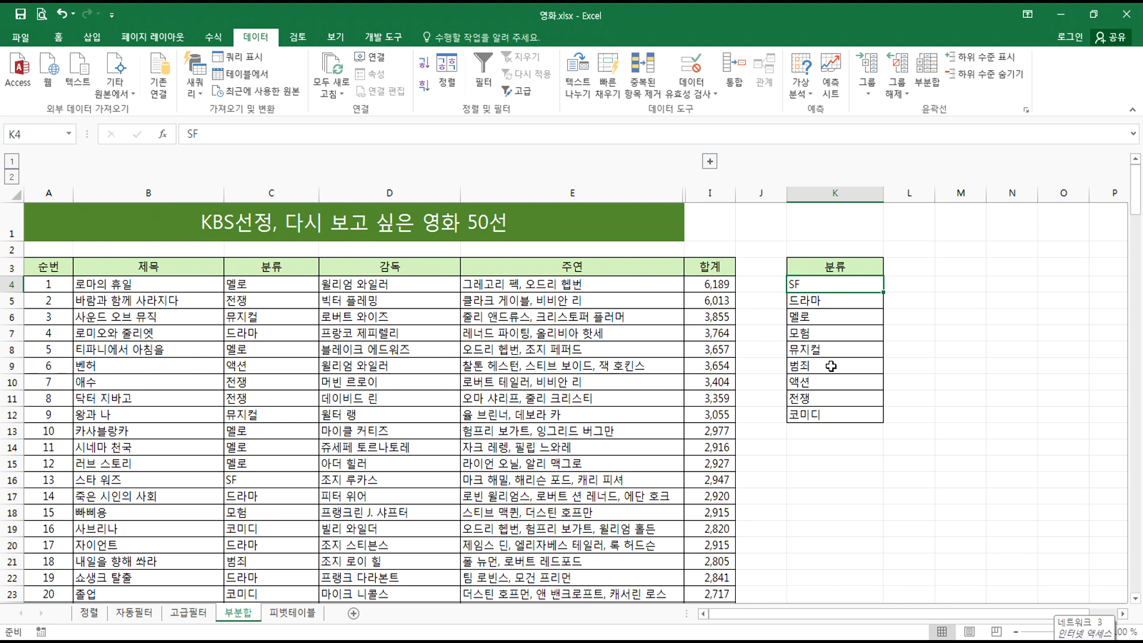
pyautogui.moveTo(249, 284); pyautogui.dragTo(249, 465)
pyautogui.moveTo(818, 286)
pyautogui.mouseDown()
pyautogui.moveTo(822, 395)
pyautogui.moveTo(815, 284)
pyautogui.mouseUp()
pyautogui.click(829, 317)
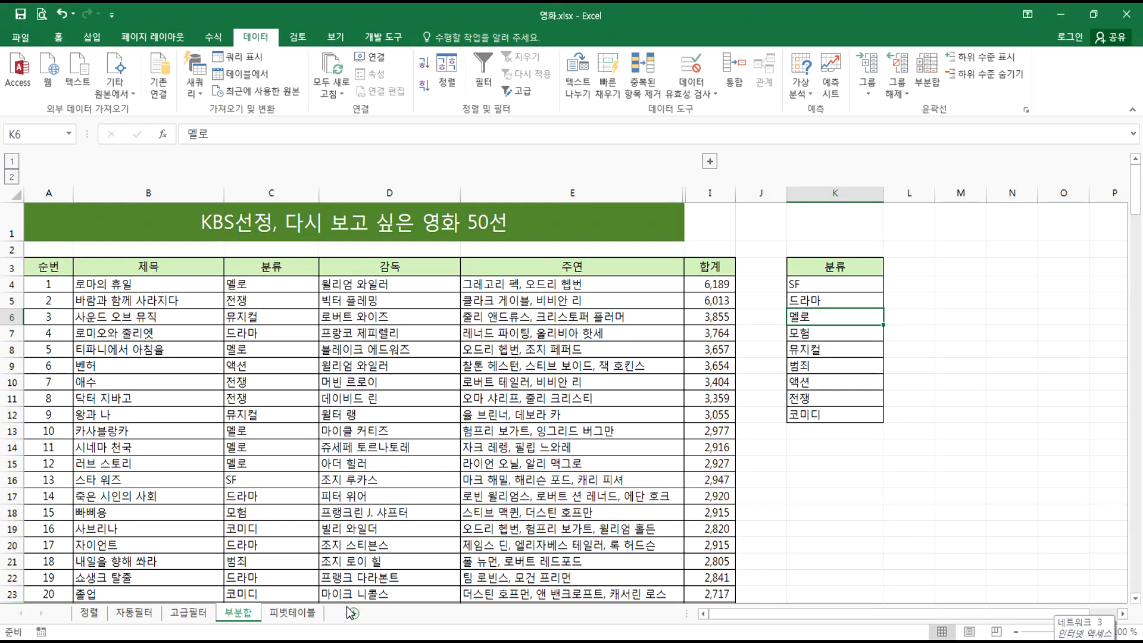
# - Add a new worksheet after the 부분합 sheet and magnify it for entering data from cell B2
pyautogui.click(354, 619)
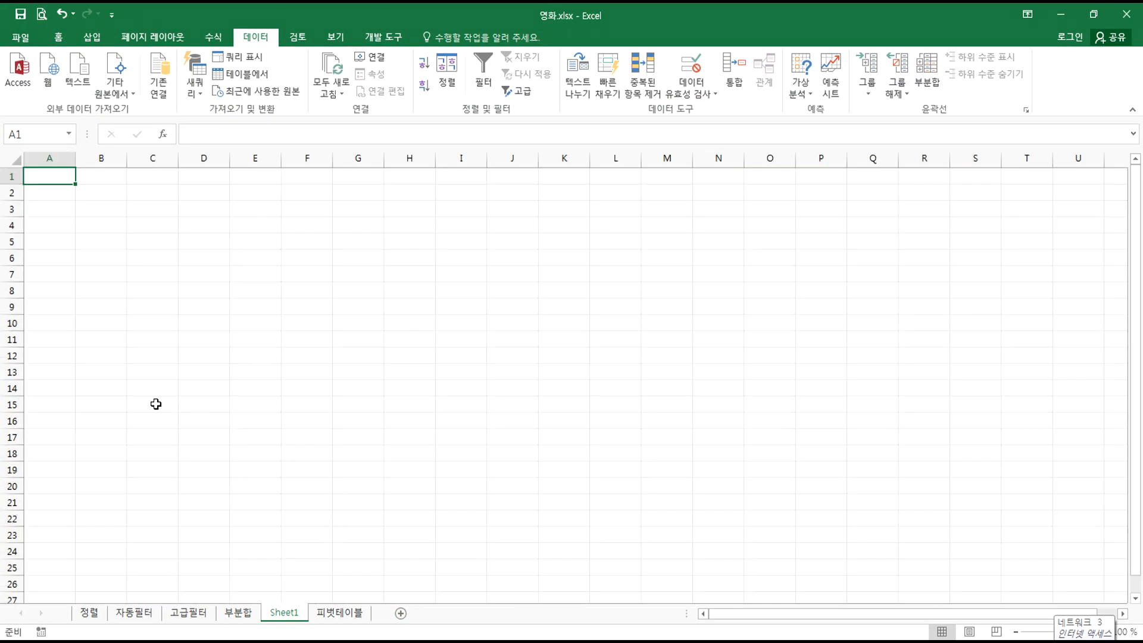
pyautogui.scroll(3, 157, 396)
pyautogui.click(125, 216)
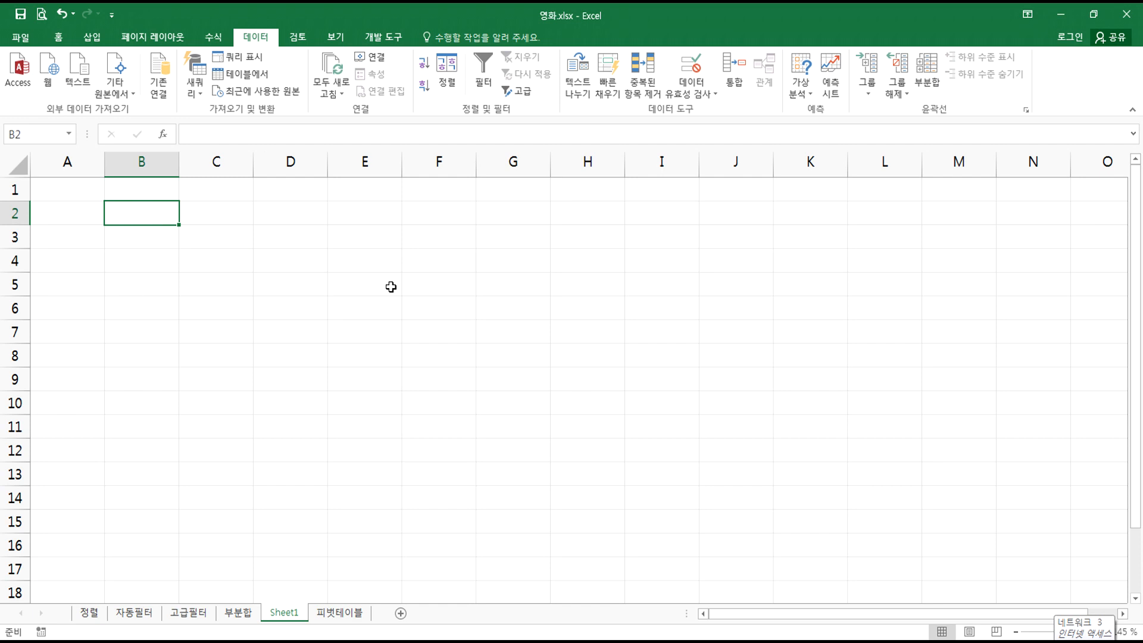
# - Enter the headers 한글이름 and 영문이름 in cells B2 and C2
pyautogui.write('일')
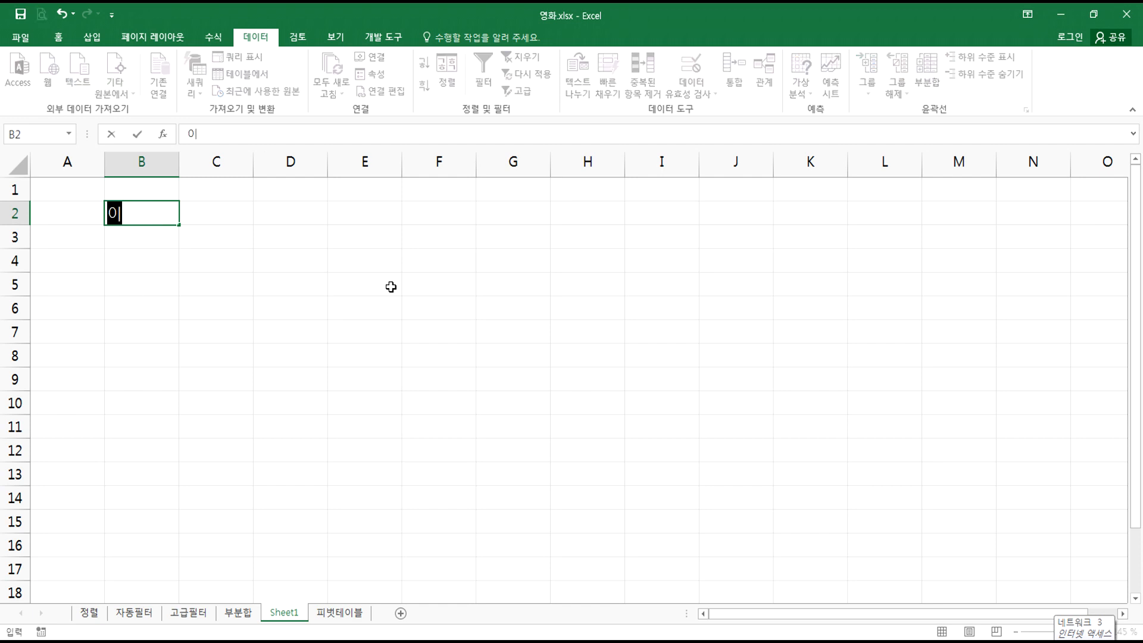
pyautogui.write('ㅡㅁ')
pyautogui.press('BackSpace')
pyautogui.press('BackSpace')
pyautogui.press('BackSpace')
pyautogui.press('BackSpace')
pyautogui.write('ㅎㅏㄴㄱㅡㄹㅇㅣㄹㅡㅁ')
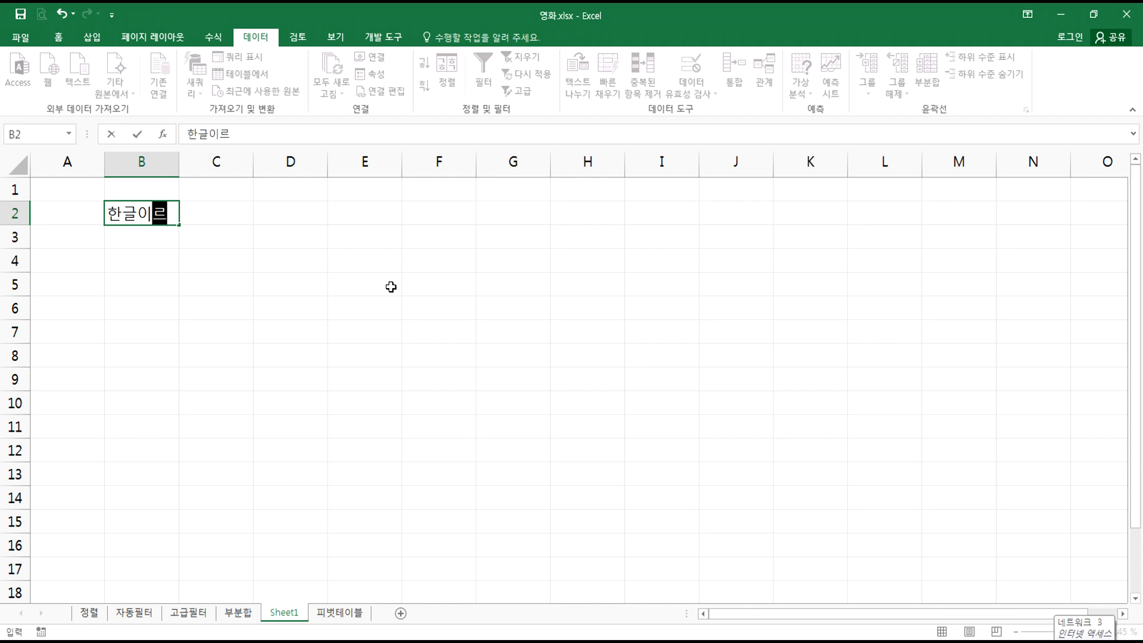
pyautogui.press('Tab')
pyautogui.write('ㅇㅕㅇㅁㅜㄴㅇ')
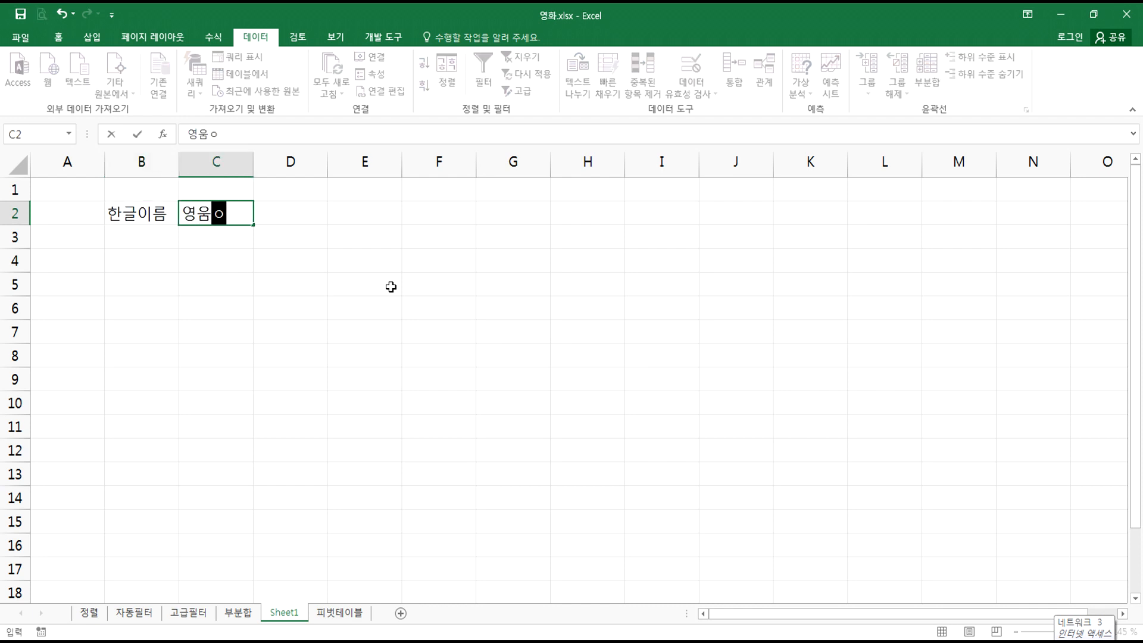
pyautogui.press('BackSpace')
pyautogui.press('BackSpace')
pyautogui.write('ㅁㅜㄴㅇㅣㄹㅡㅁ')
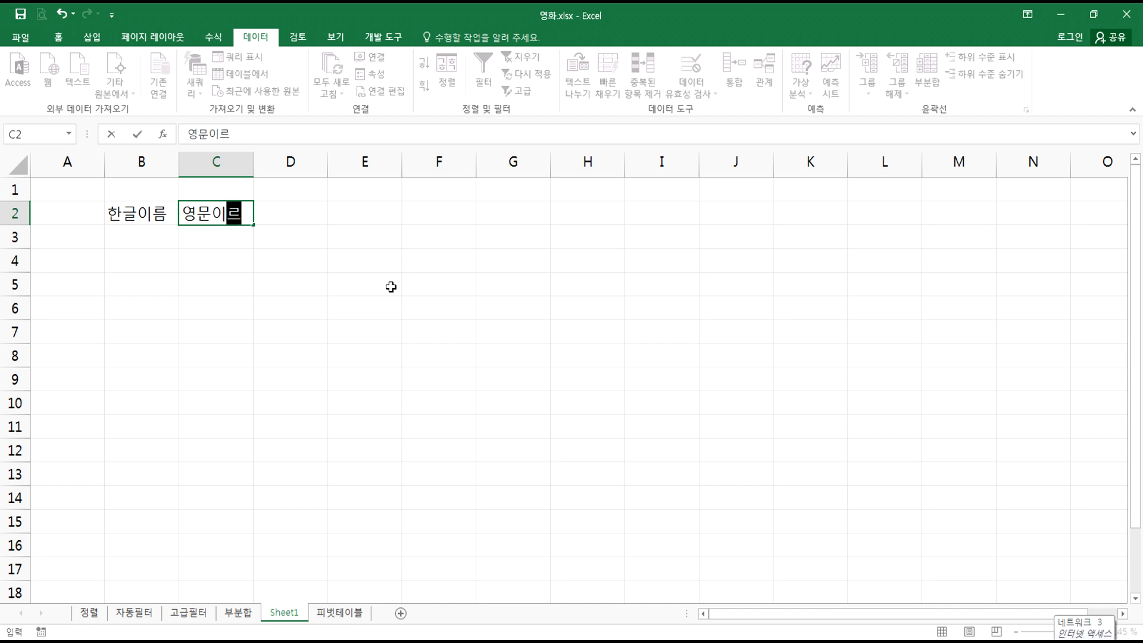
pyautogui.press('Tab')
# - Enter the subject headers 국어, 영어 and 수학 in cells D2 to F2
pyautogui.write('ㄱㅜㄱㅇㅓ')
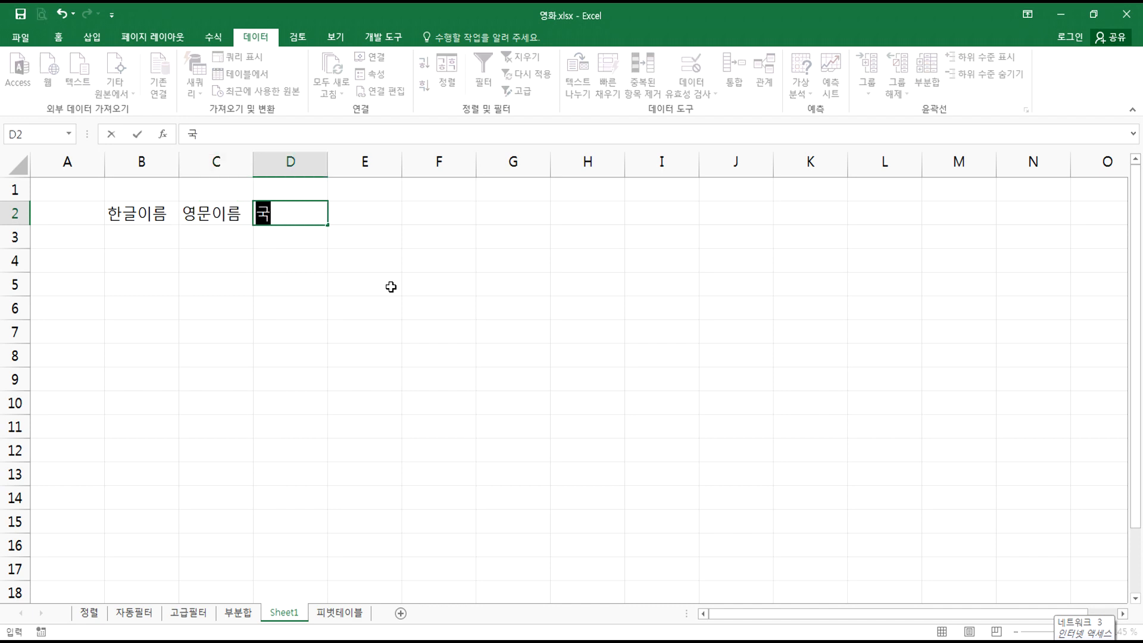
pyautogui.press('Tab')
pyautogui.write('ㅇㅕㅇㅇㅓ')
pyautogui.press('Tab')
pyautogui.write('ㅅㅜㅎㅏㄱ')
pyautogui.press('Return')
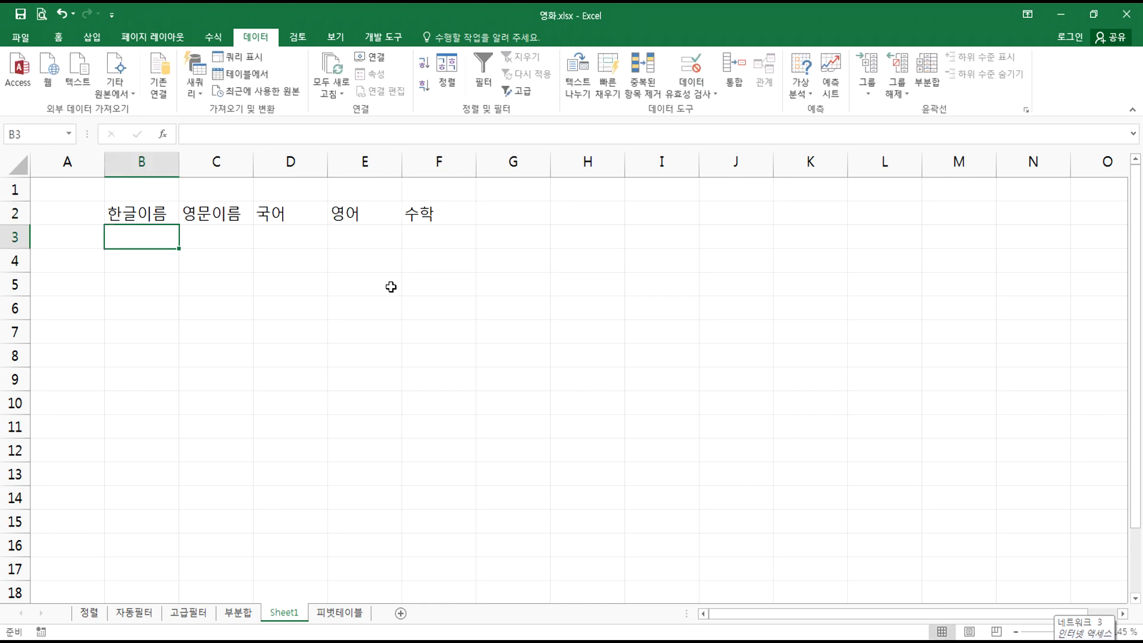
pyautogui.press('Left')
pyautogui.press('Up')
pyautogui.press('Down')
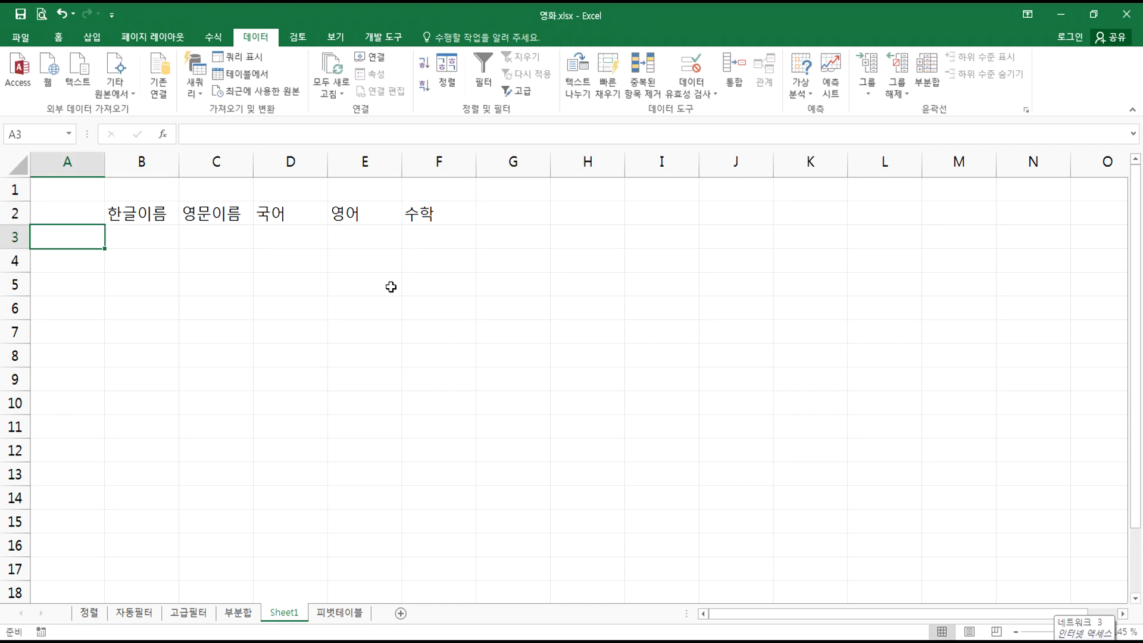
# - Apply all borders to the table range B2:F13
pyautogui.moveTo(157, 215); pyautogui.dragTo(457, 474)
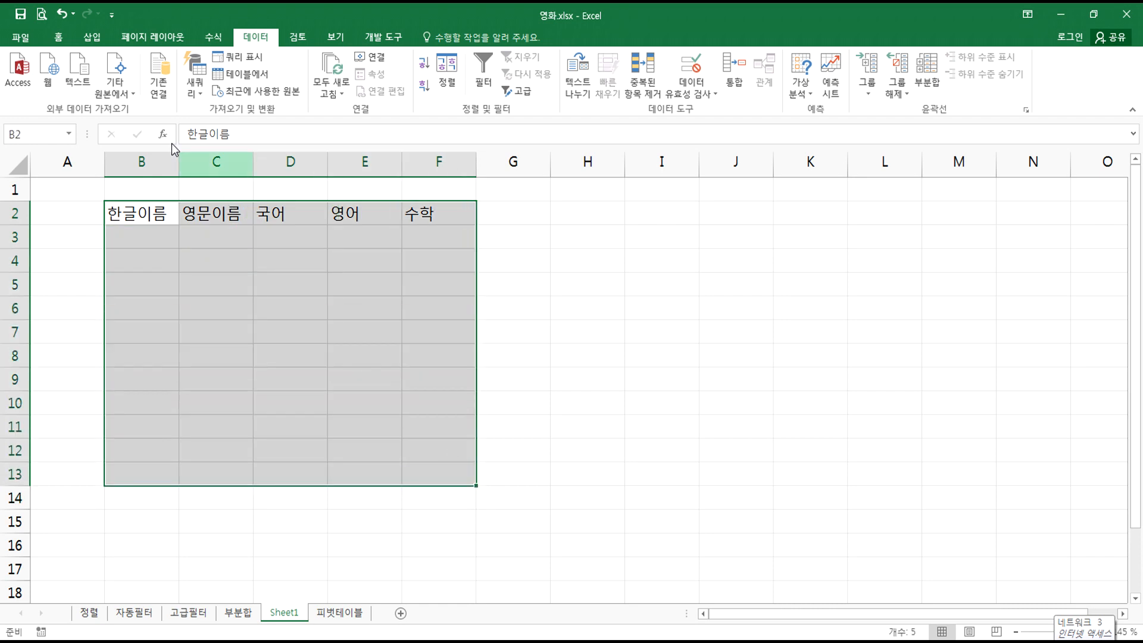
pyautogui.click(58, 37)
pyautogui.click(186, 86)
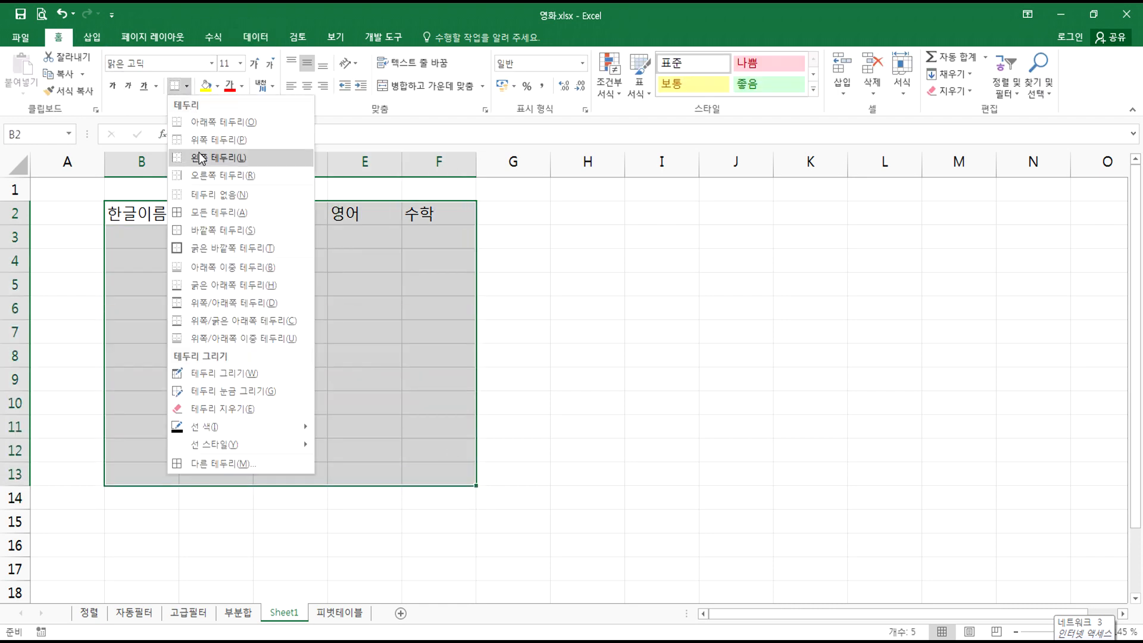
pyautogui.click(206, 213)
pyautogui.click(152, 239)
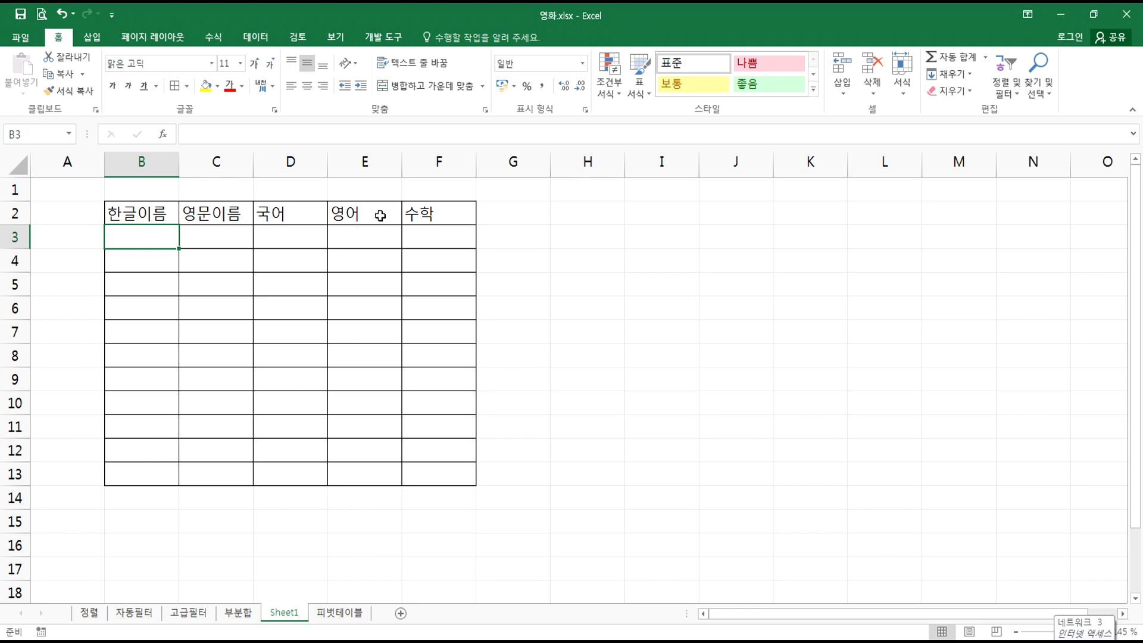
# - Insert a new column D before 국어 and enter the header 성별 in D2
pyautogui.rightClick(302, 165)
pyautogui.click(360, 271)
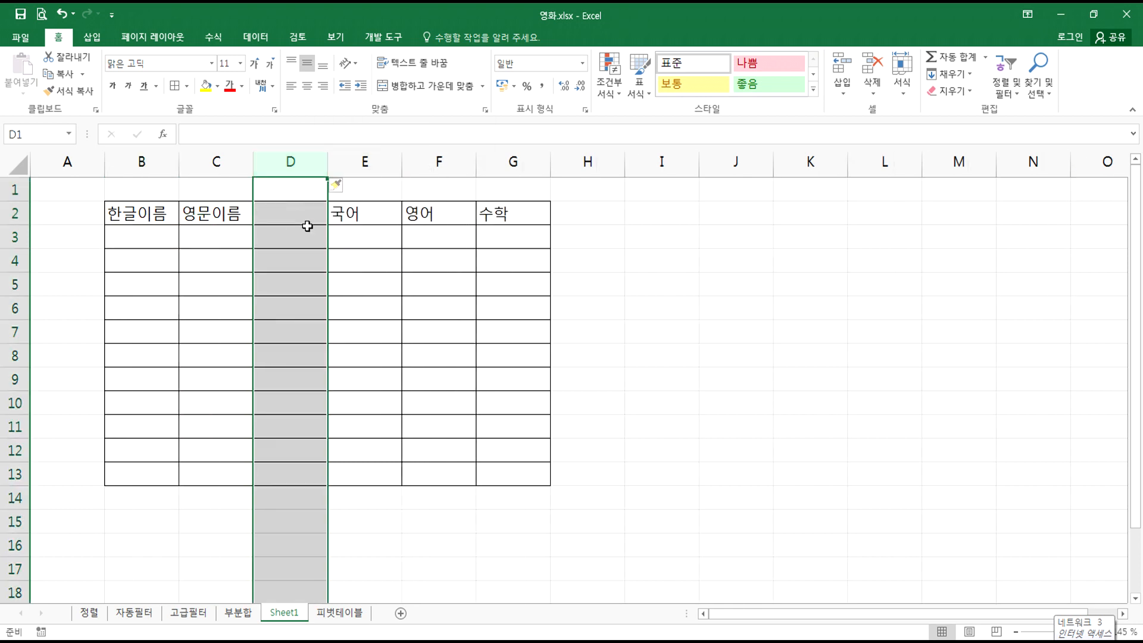
pyautogui.click(292, 216)
pyautogui.write('성별')
pyautogui.press('Return')
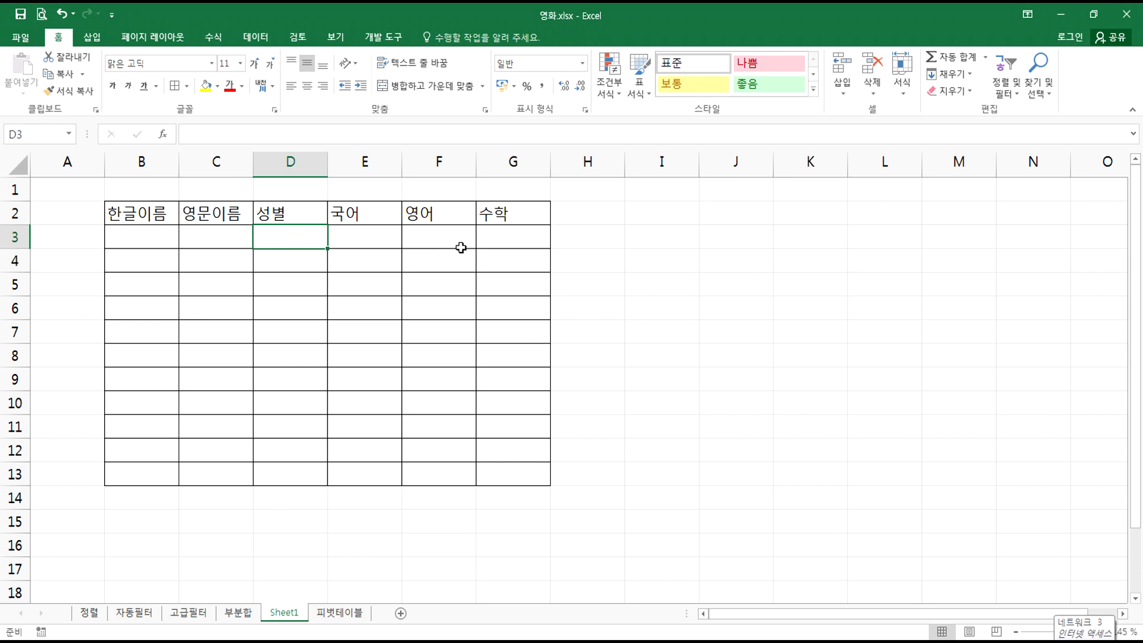
pyautogui.click(270, 217)
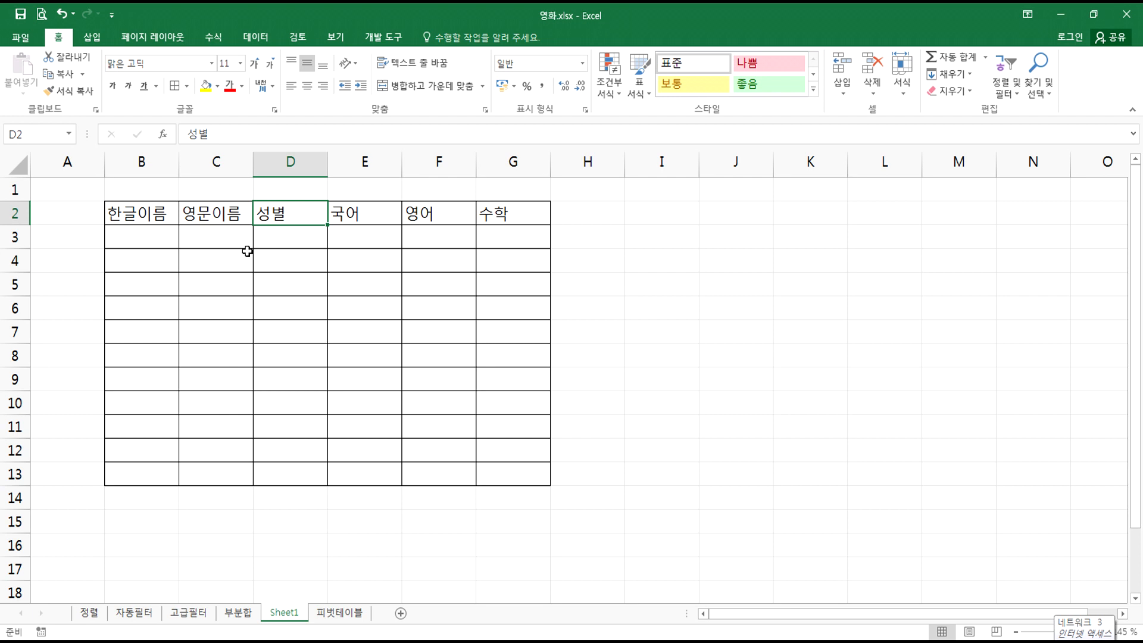
pyautogui.moveTo(124, 233); pyautogui.dragTo(144, 476)
pyautogui.moveTo(209, 235); pyautogui.dragTo(200, 477)
pyautogui.moveTo(280, 235); pyautogui.dragTo(286, 476)
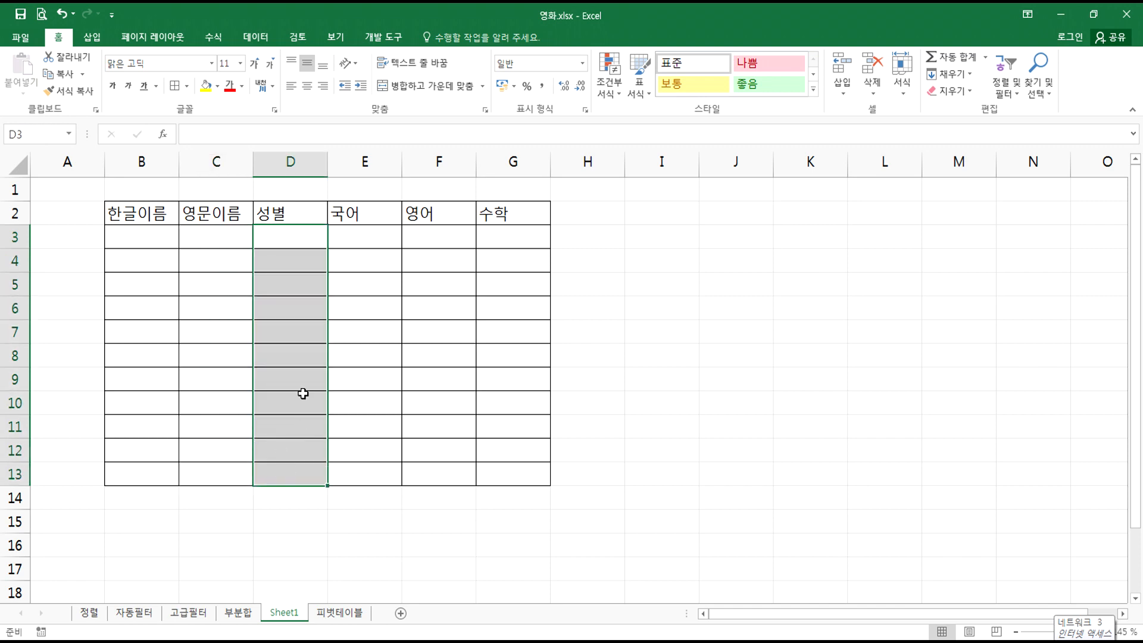
pyautogui.click(351, 232)
pyautogui.moveTo(351, 237); pyautogui.dragTo(506, 475)
# - Replace the three subject headers in E2:G2 with 중간고사, 기말고사 and 합계
pyautogui.click(357, 215)
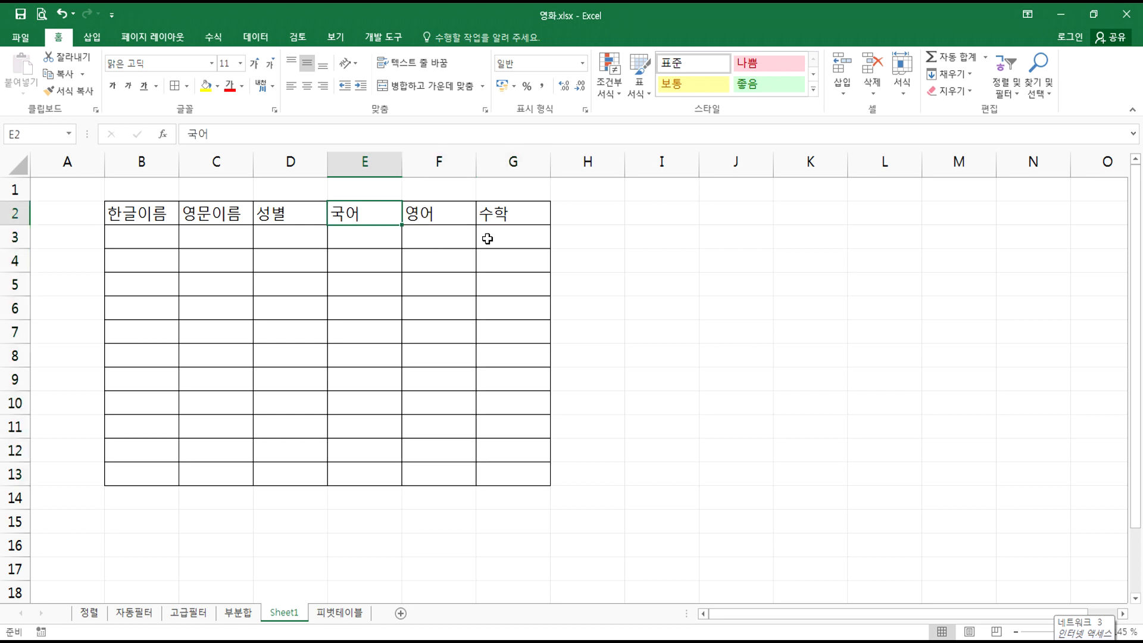
pyautogui.write('중간고사')
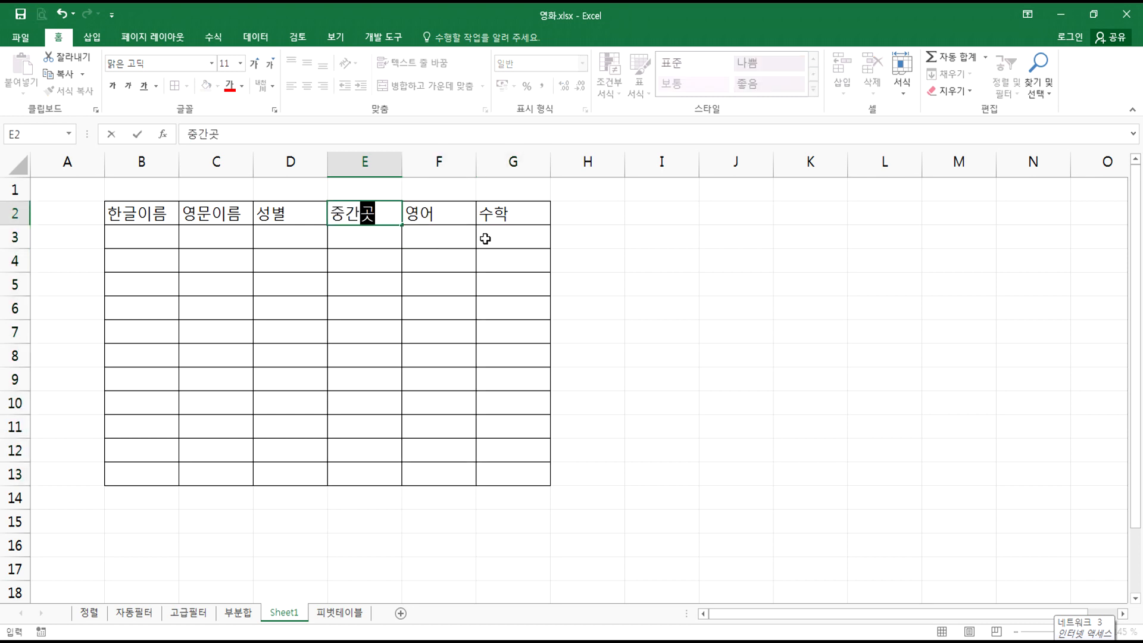
pyautogui.press('Tab')
pyautogui.write('기말고사')
pyautogui.press('Tab')
pyautogui.write('합ㄱㅖ')
pyautogui.press('Return')
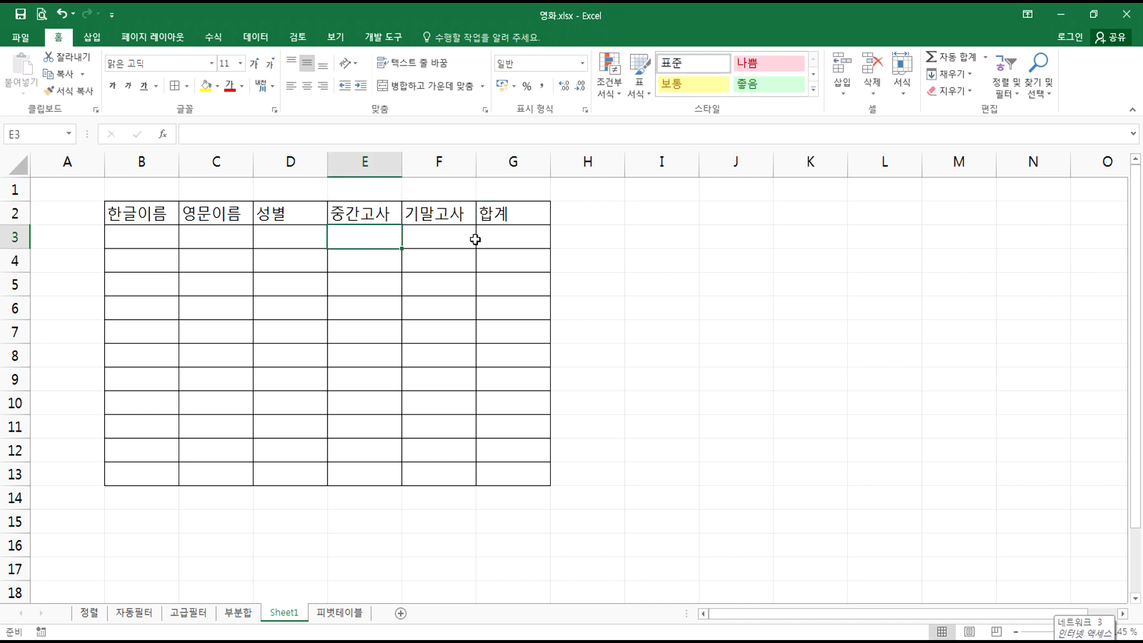
pyautogui.click(364, 214)
pyautogui.click(428, 215)
pyautogui.click(483, 215)
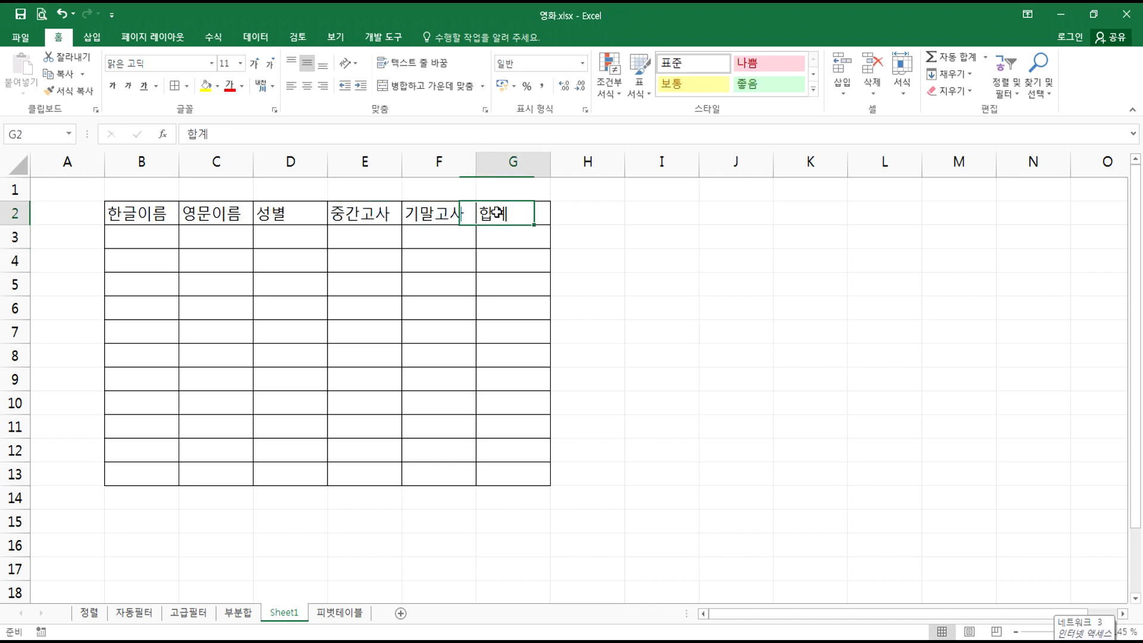
pyautogui.click(384, 233)
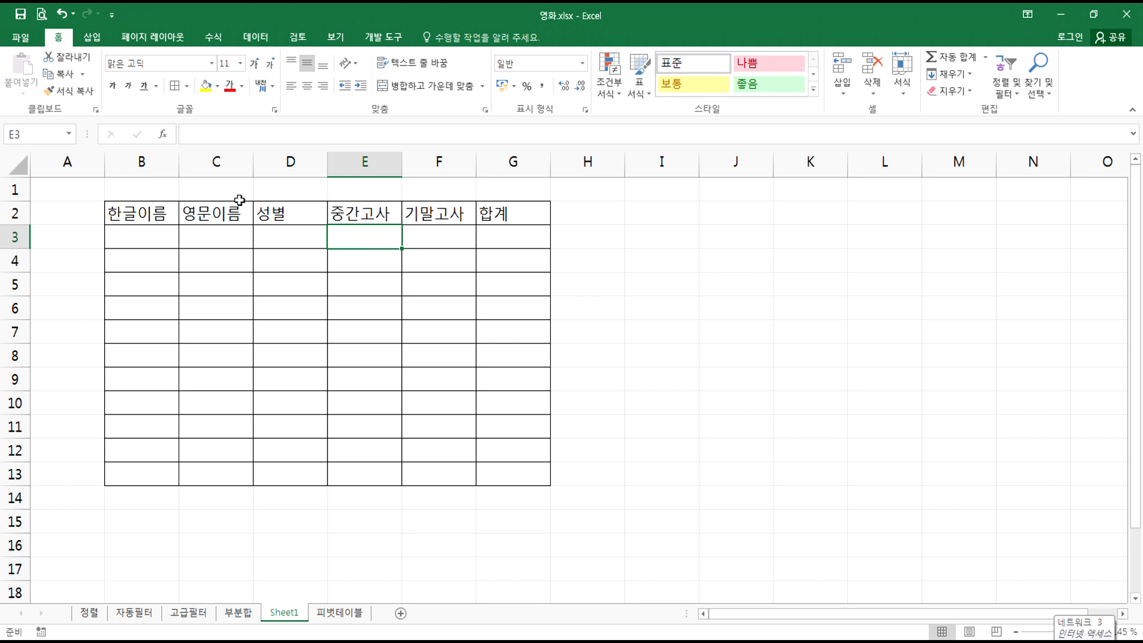
# - Enter the score ranges 0-30 above 중간고사 in E1 and 0-70 above 기말고사 in F1
pyautogui.click(359, 186)
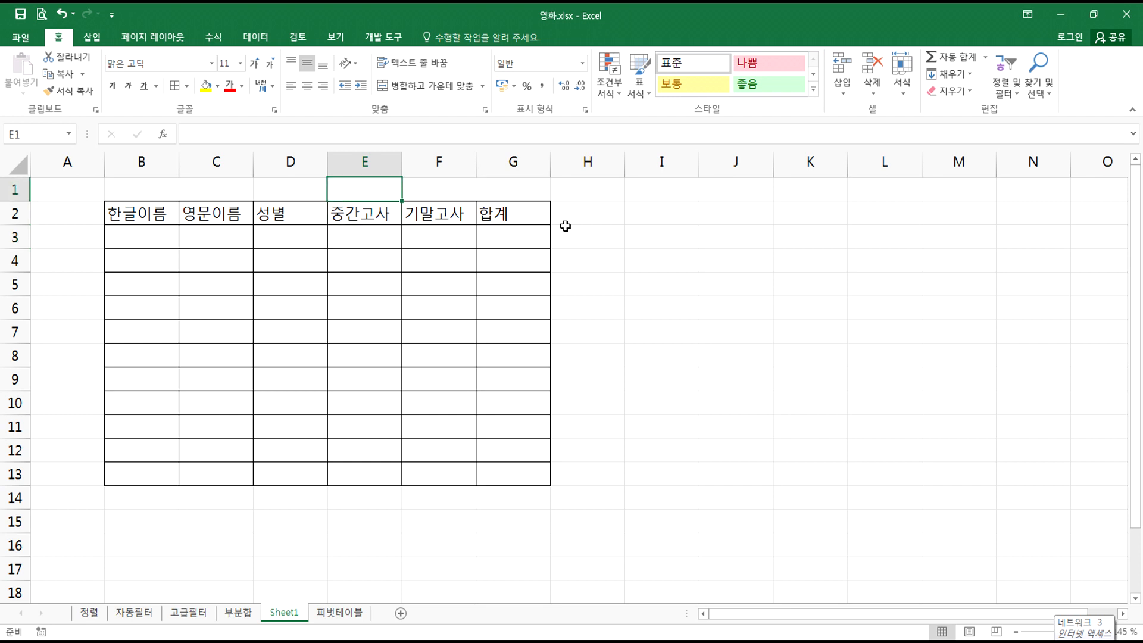
pyautogui.write('0-60')
pyautogui.press('BackSpace')
pyautogui.press('BackSpace')
pyautogui.write('30')
pyautogui.press('Tab')
pyautogui.write('0-70')
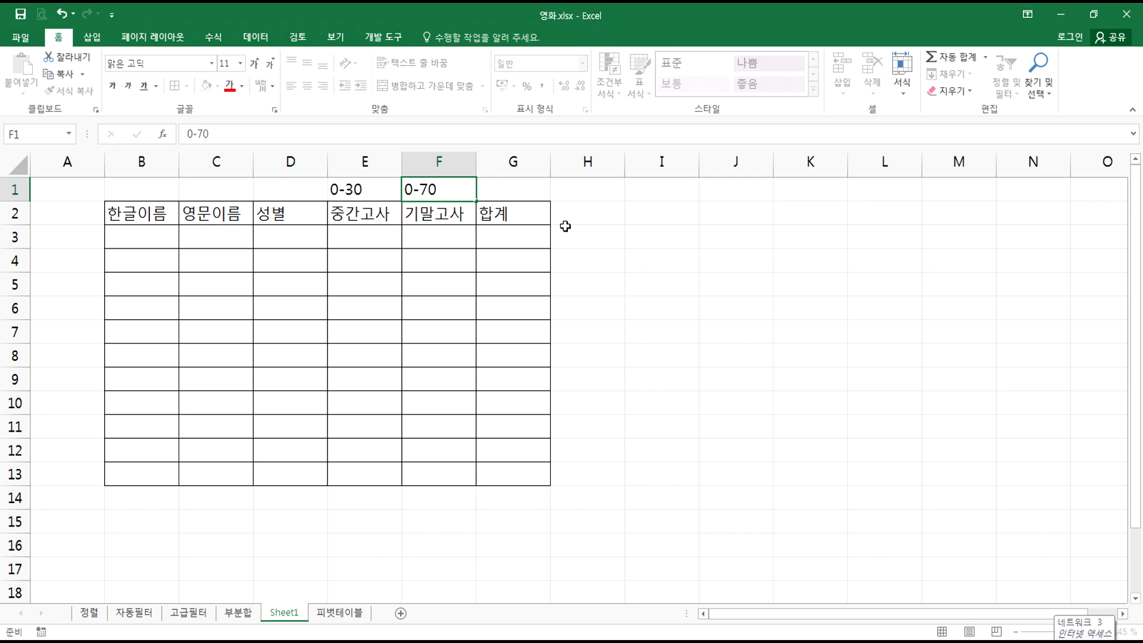
pyautogui.press('Tab')
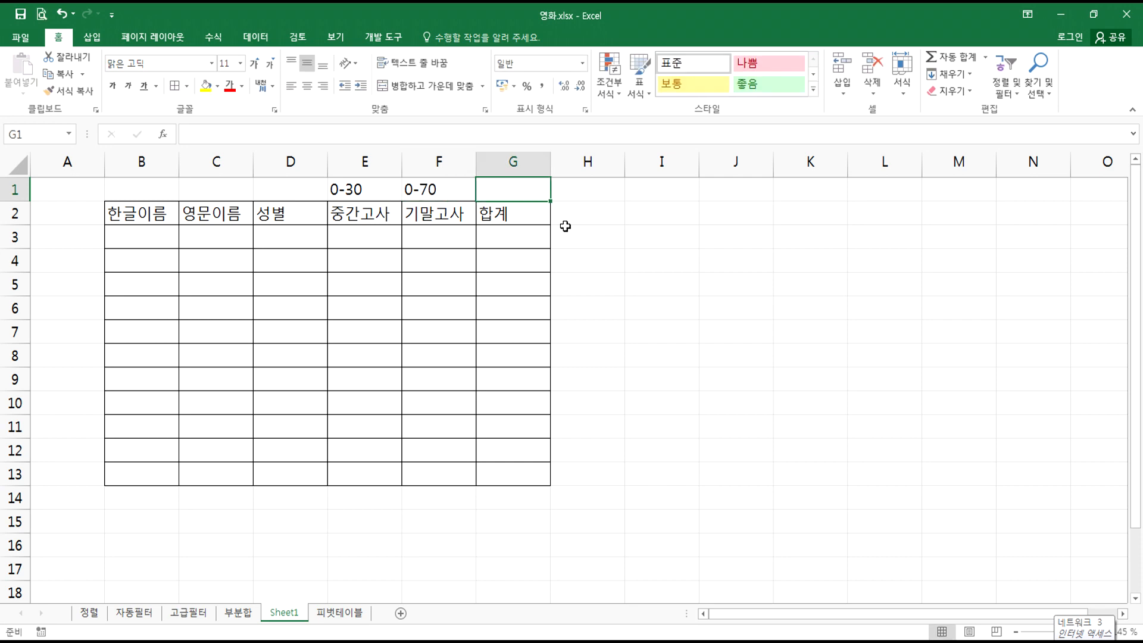
# - Enter the allowed values 0-100 above 합계 in G1 and 남자/여자 above 성별 in D1
pyautogui.write('0-100')
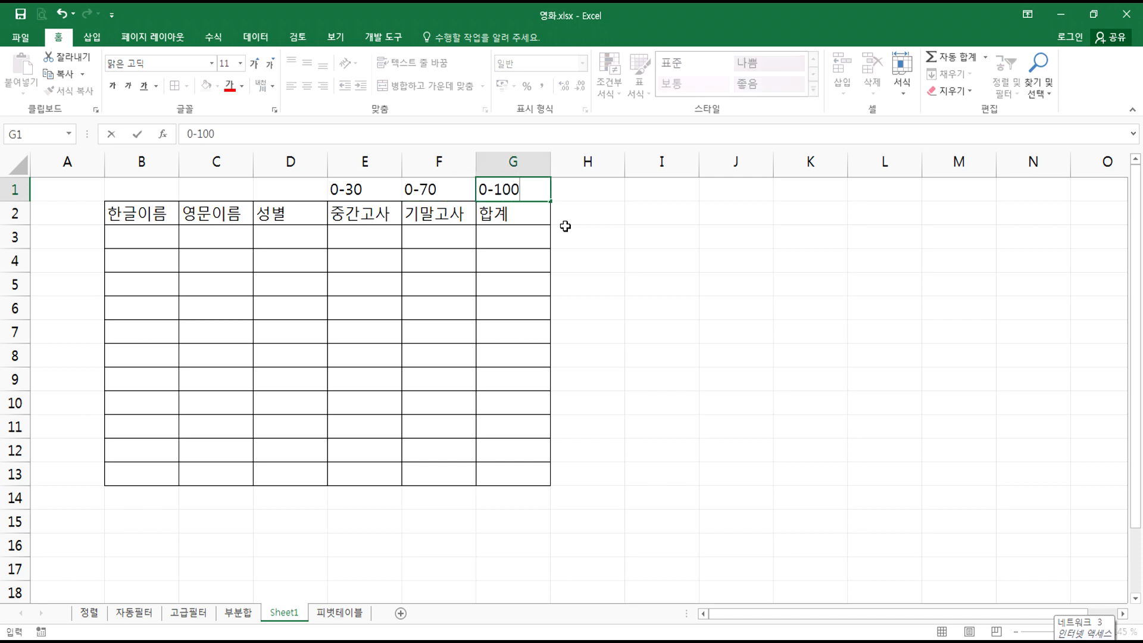
pyautogui.press('Return')
pyautogui.press('Left')
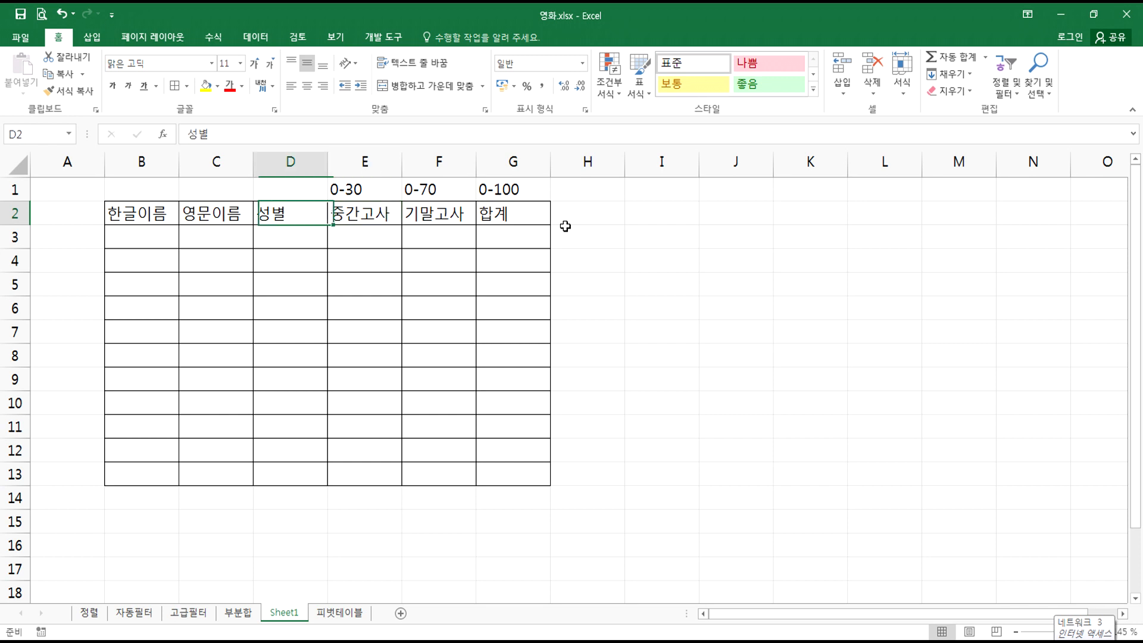
pyautogui.press('Left')
pyautogui.press('Up')
pyautogui.press('Right')
pyautogui.write('남자/여자')
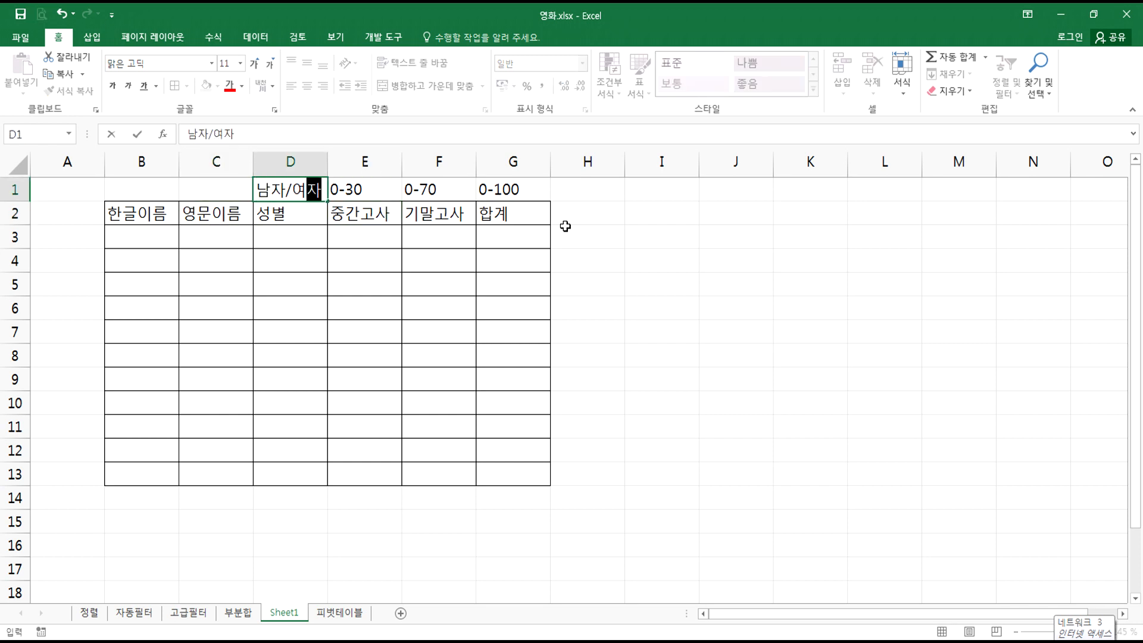
pyautogui.press('Return')
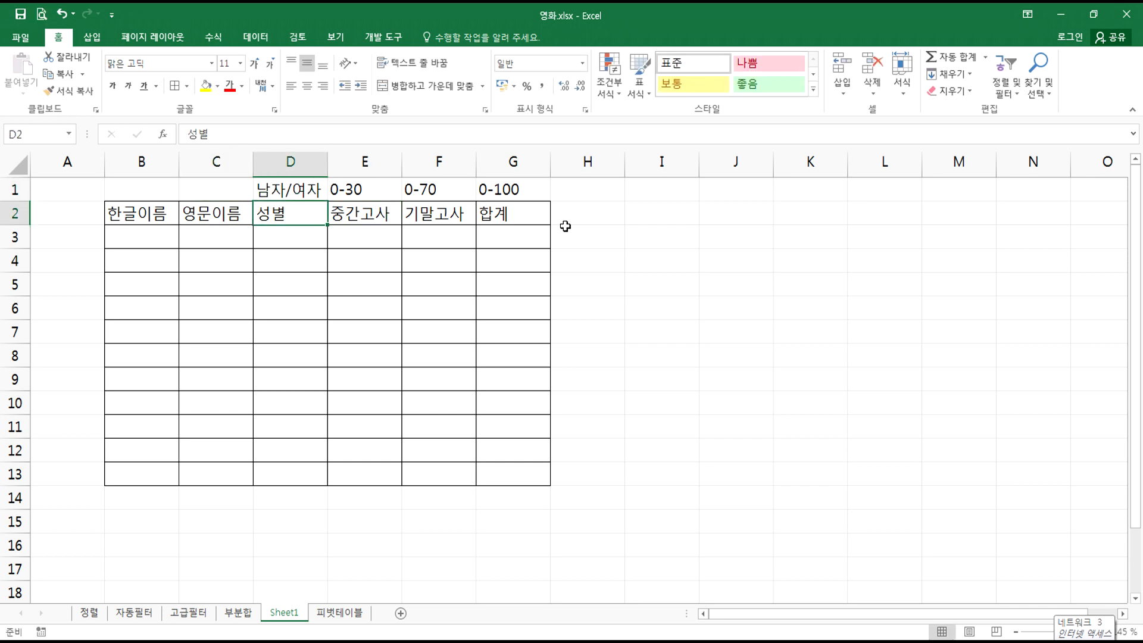
# - Narrow the empty column A to a slim margin beside the table
pyautogui.click(291, 235)
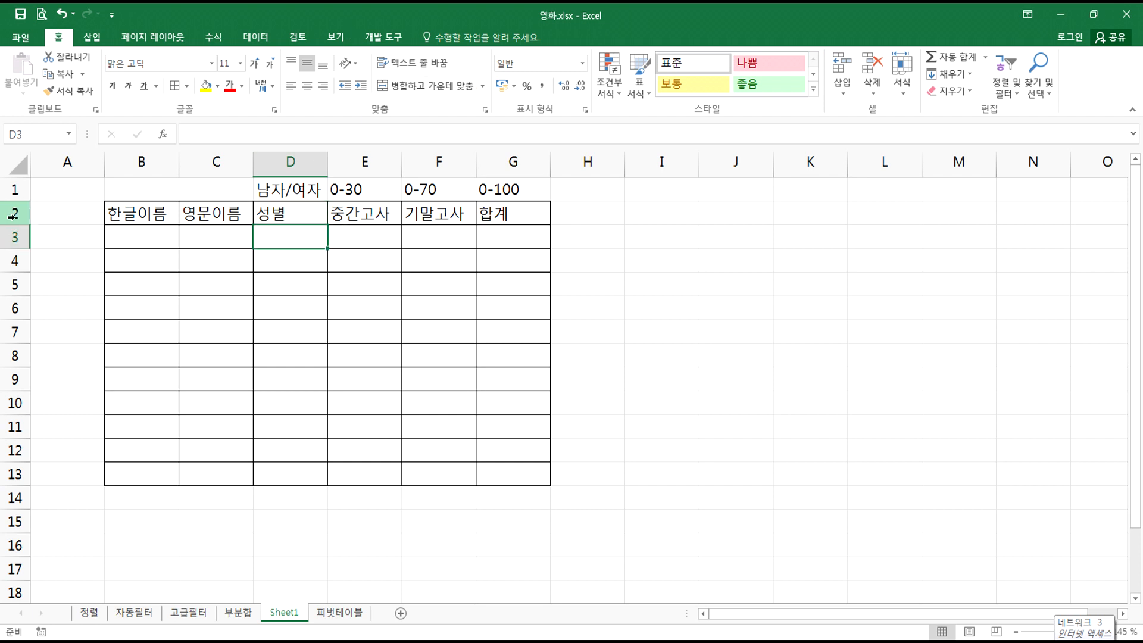
pyautogui.click(78, 192)
pyautogui.scroll(3, 82, 192)
pyautogui.moveTo(138, 166); pyautogui.dragTo(63, 172)
pyautogui.moveTo(148, 248); pyautogui.dragTo(632, 566)
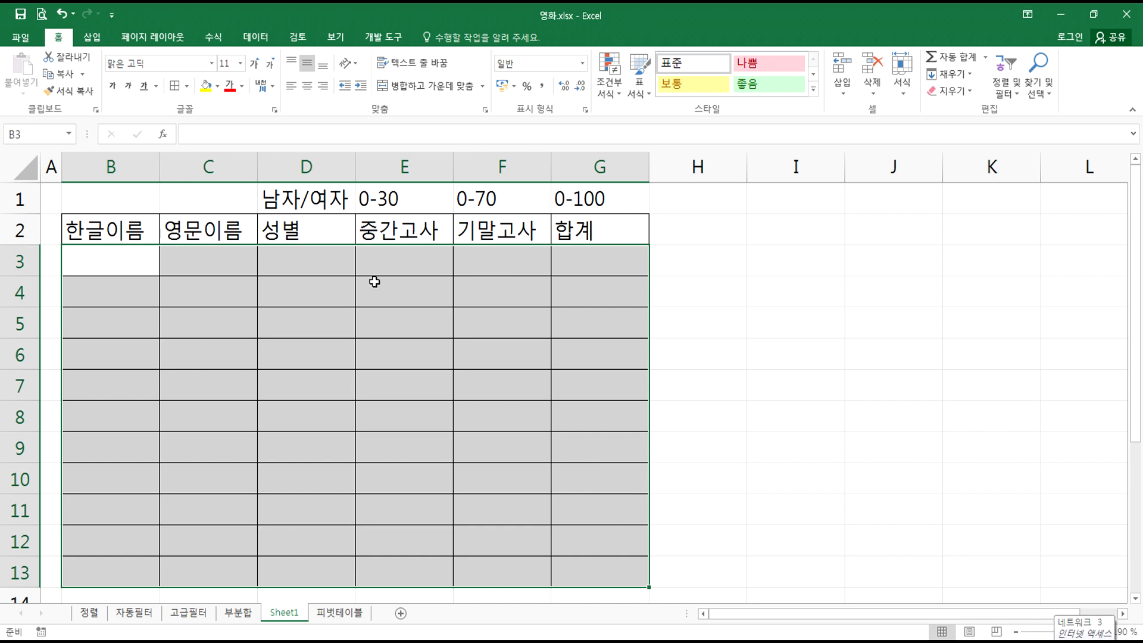
pyautogui.click(398, 267)
pyautogui.moveTo(377, 255); pyautogui.dragTo(489, 256)
pyautogui.click(585, 261)
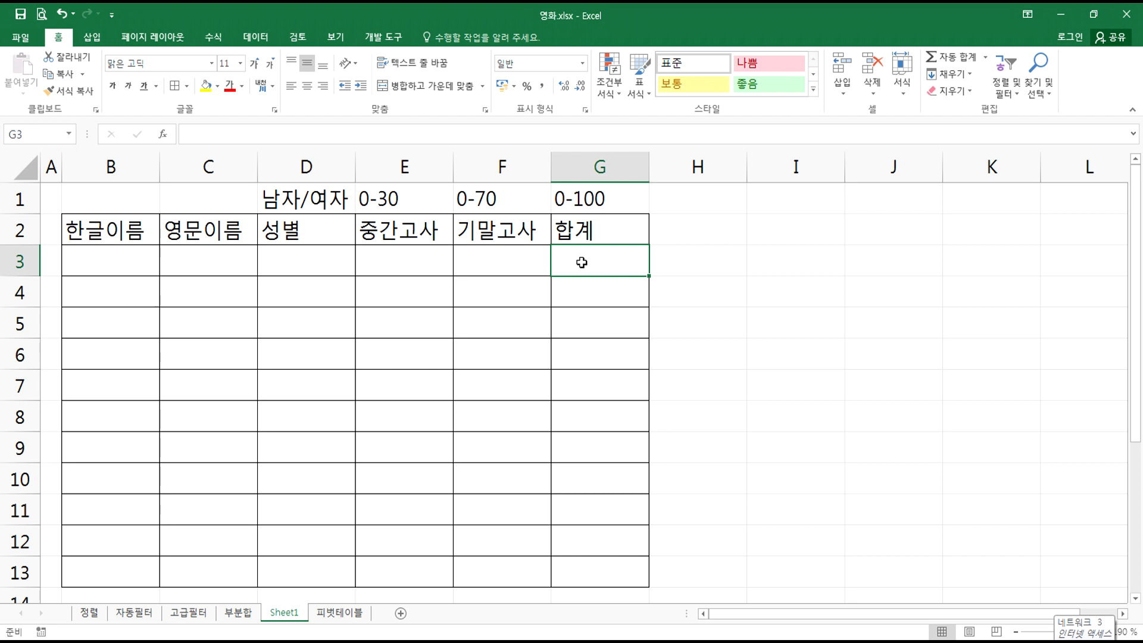
pyautogui.click(424, 260)
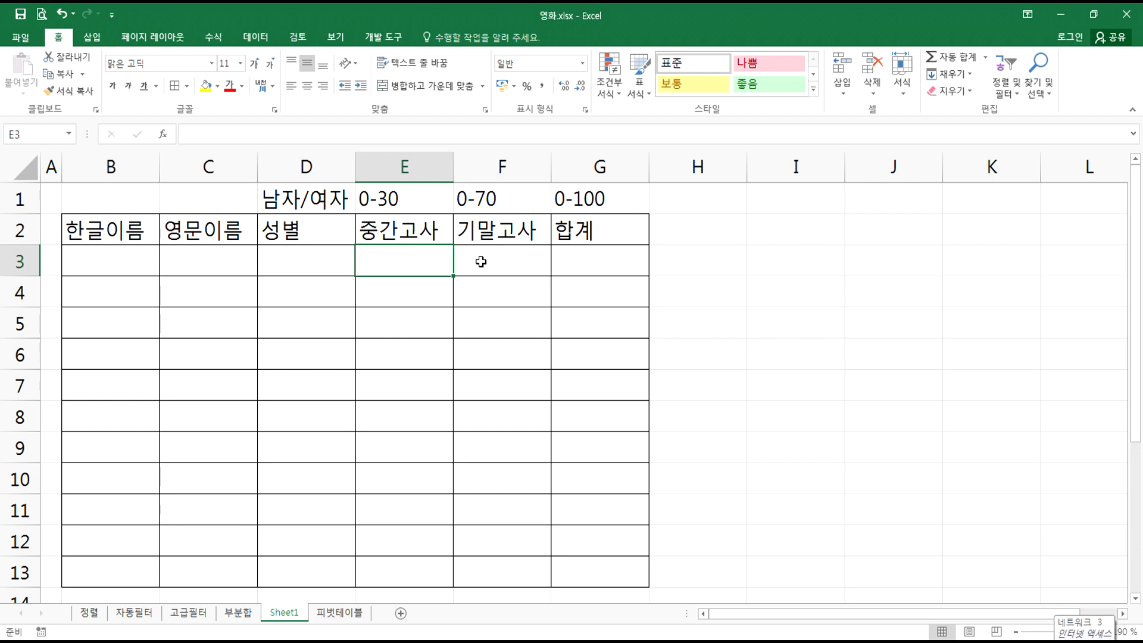
# - Enter the sample gender entries 남자, 남성 and 남 in D3:D5 under 성별
pyautogui.click(282, 256)
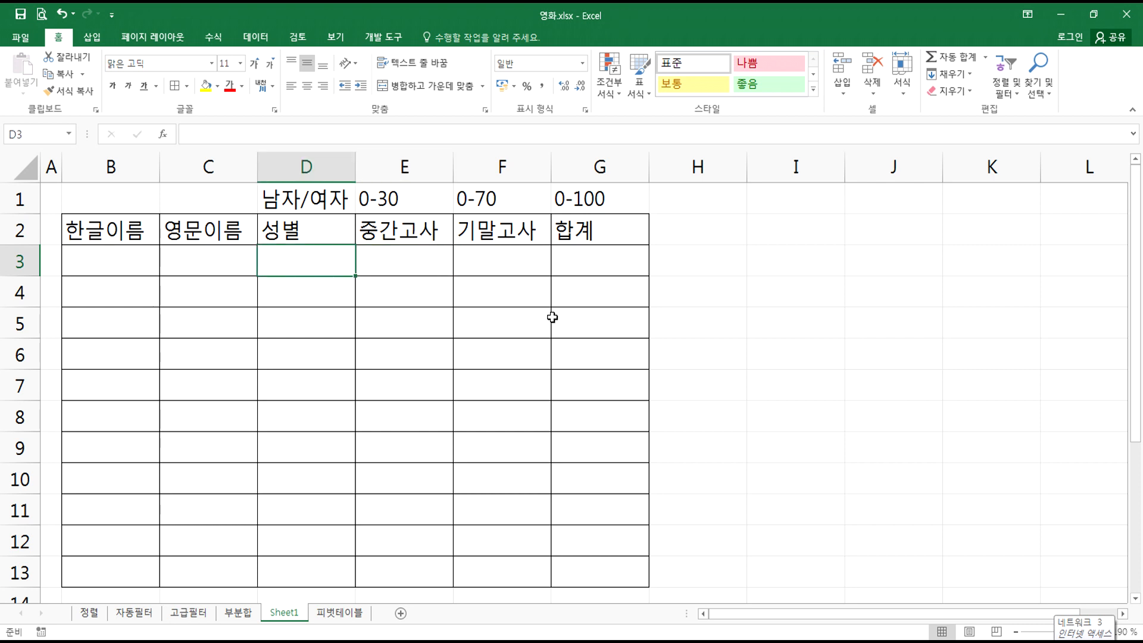
pyautogui.write('남자')
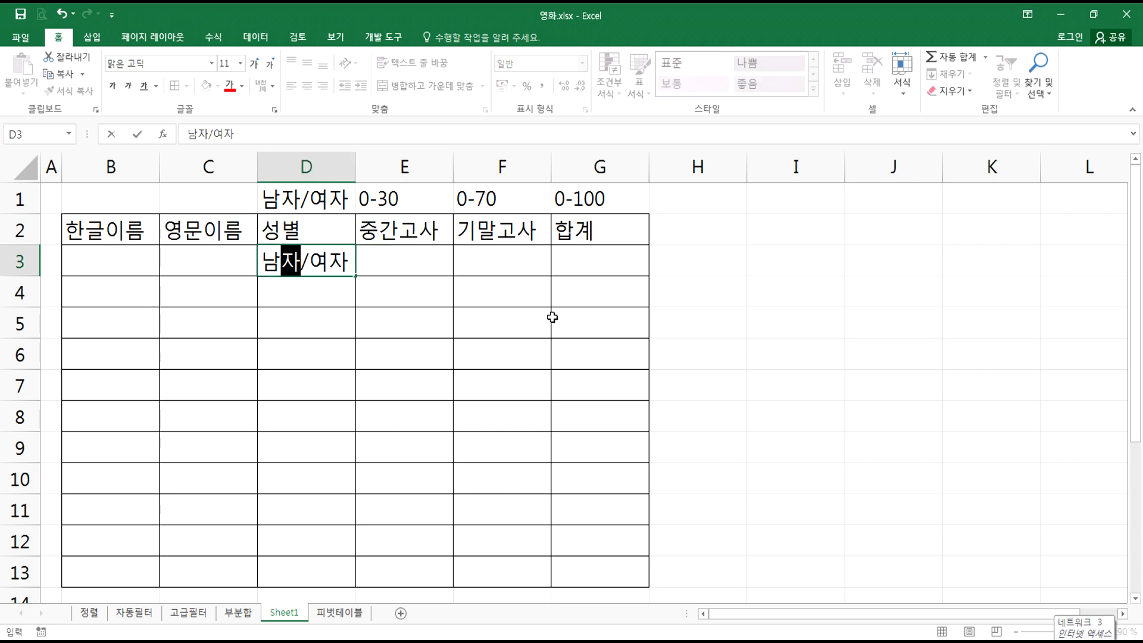
pyautogui.press('Delete')
pyautogui.press('Return')
pyautogui.write('나ㅁ성')
pyautogui.press('Return')
pyautogui.write('남')
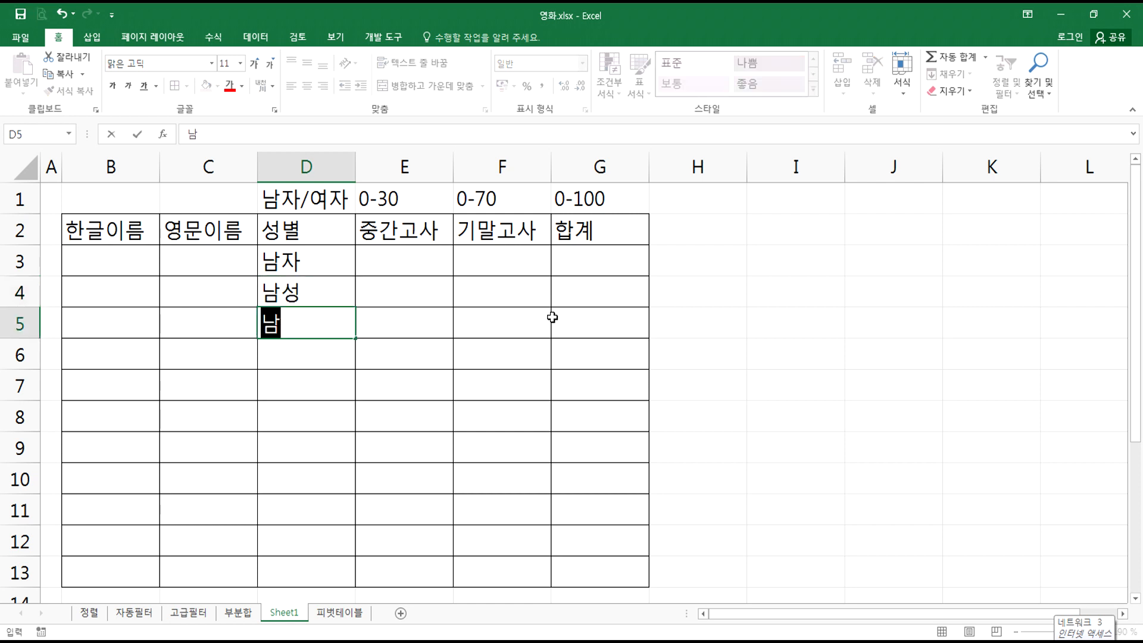
pyautogui.press('Return')
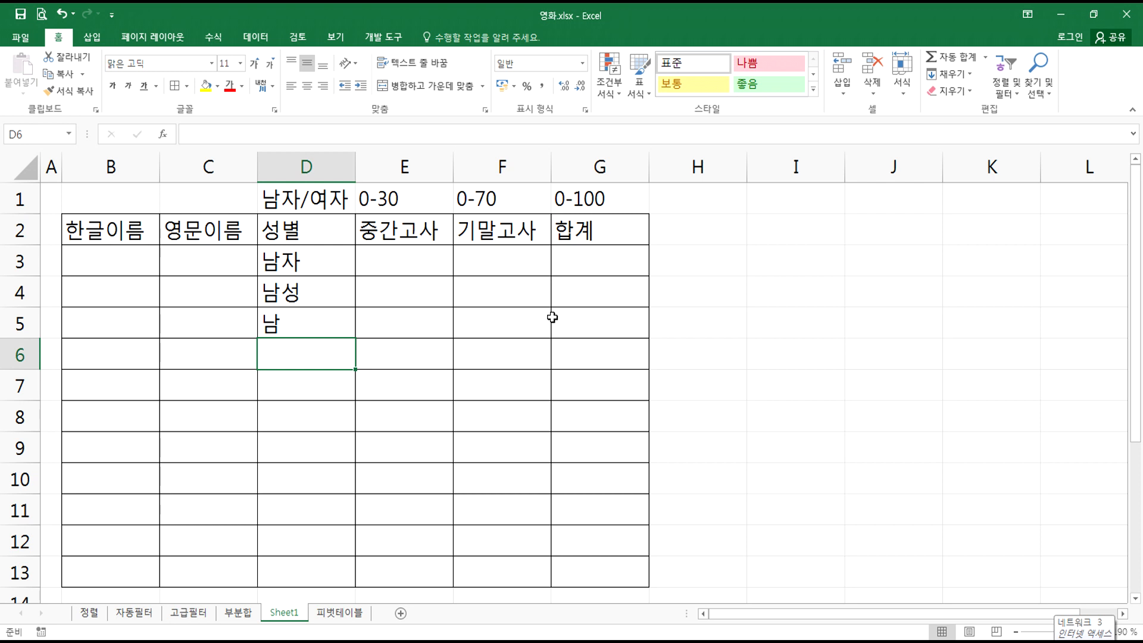
# - Clear the gender entries in cells D3 to D5
pyautogui.press('Up')
pyautogui.press('Up')
pyautogui.press('Up')
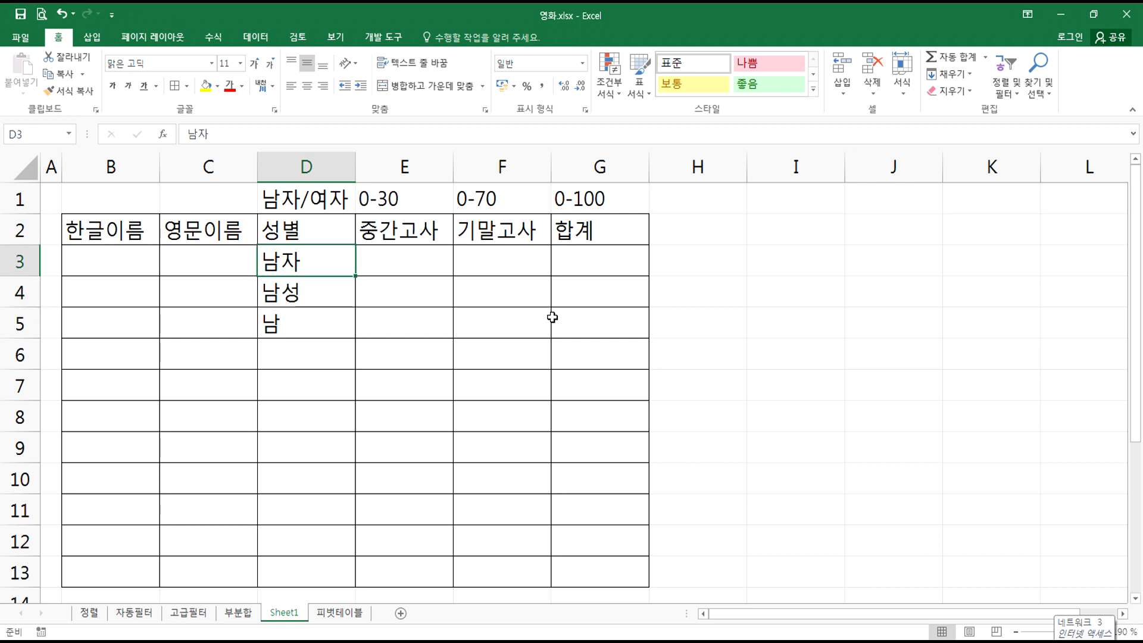
pyautogui.hotkey('shift', 'Down')
pyautogui.hotkey('shift', 'Down')
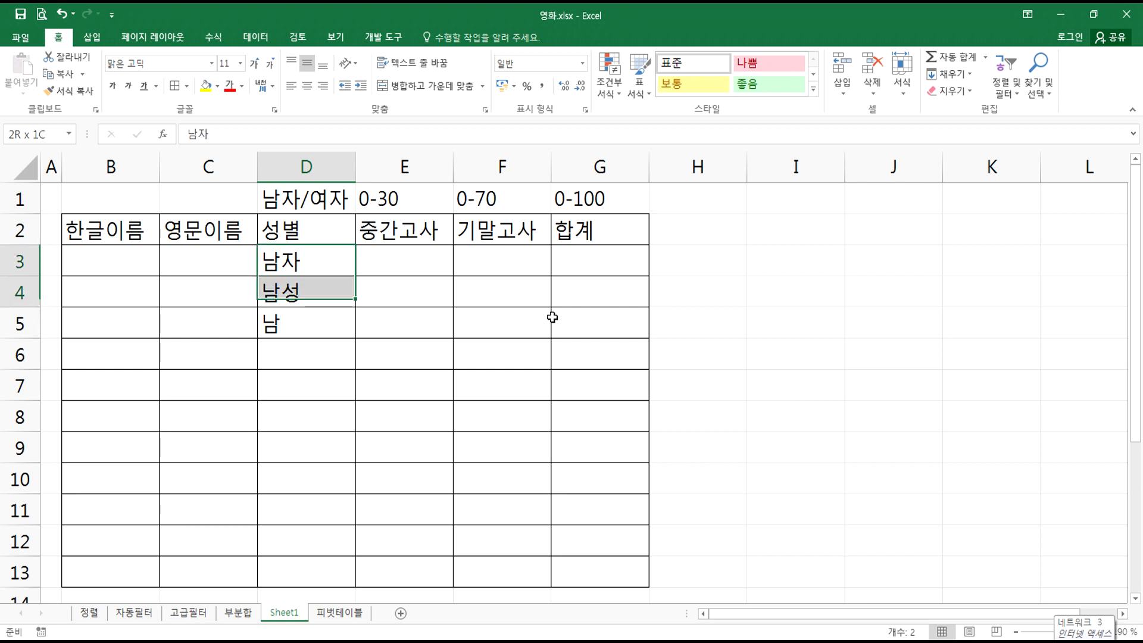
pyautogui.press('Delete')
# - Apply list data validation with the source 남자,여자 to the gender cells D3:D13
pyautogui.moveTo(311, 255); pyautogui.dragTo(323, 568)
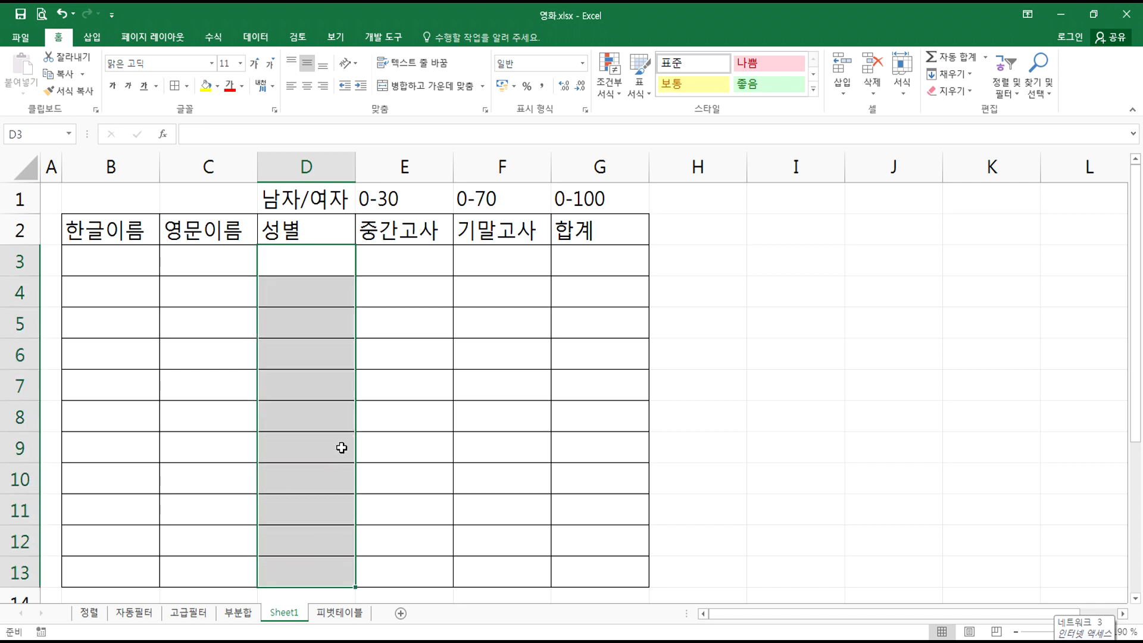
pyautogui.scroll(-1, 339, 447)
pyautogui.click(268, 267)
pyautogui.moveTo(268, 268); pyautogui.dragTo(291, 538)
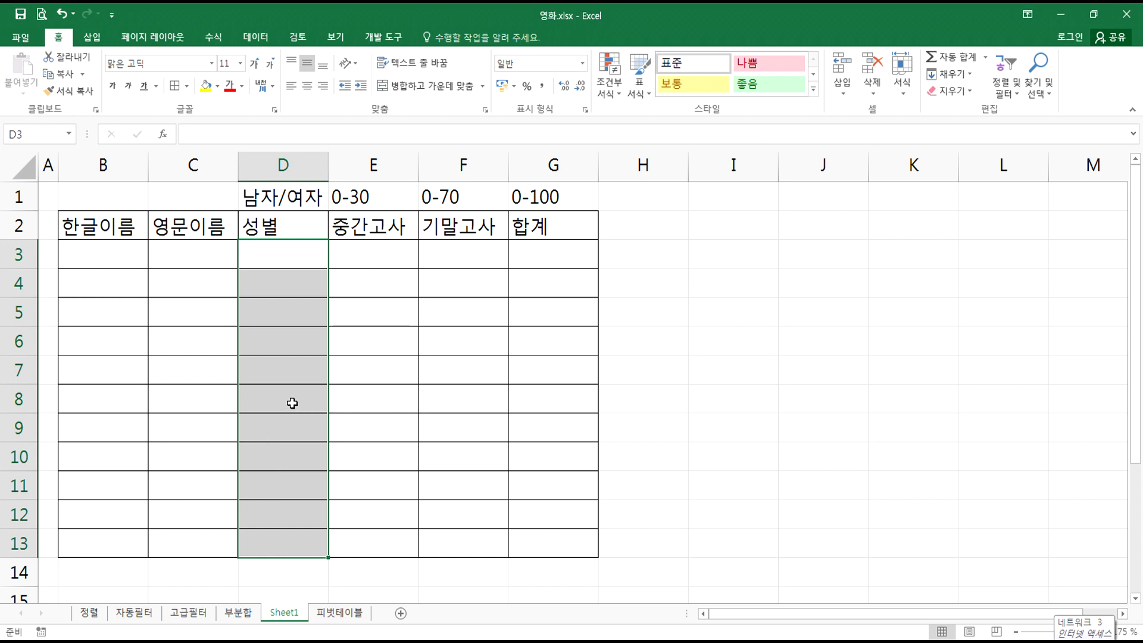
pyautogui.click(255, 37)
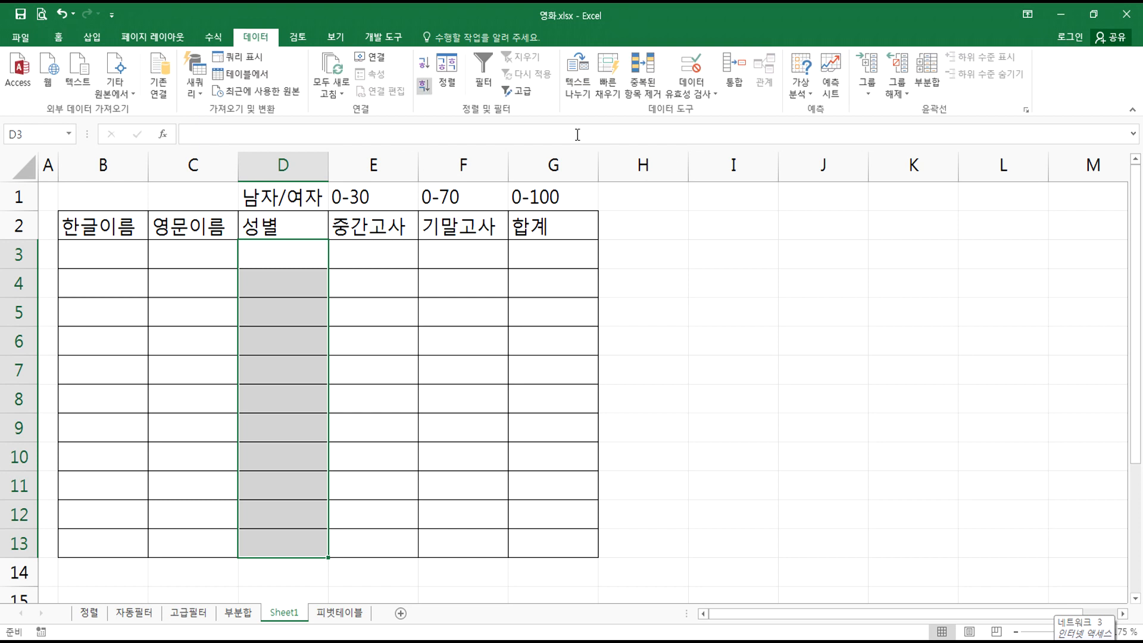
pyautogui.click(691, 66)
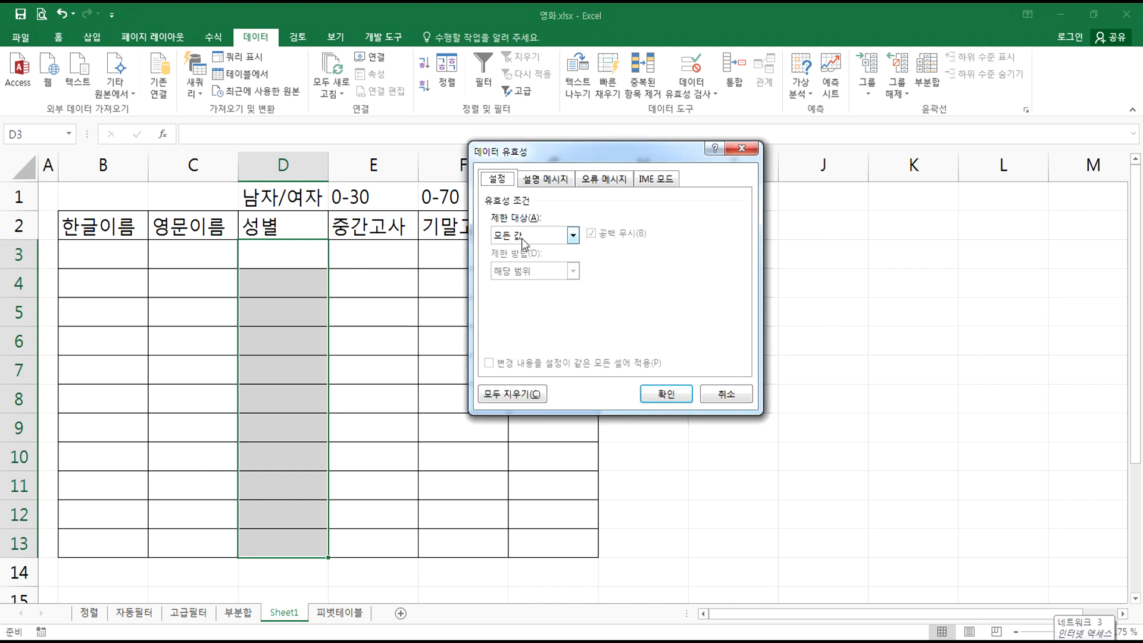
pyautogui.click(521, 238)
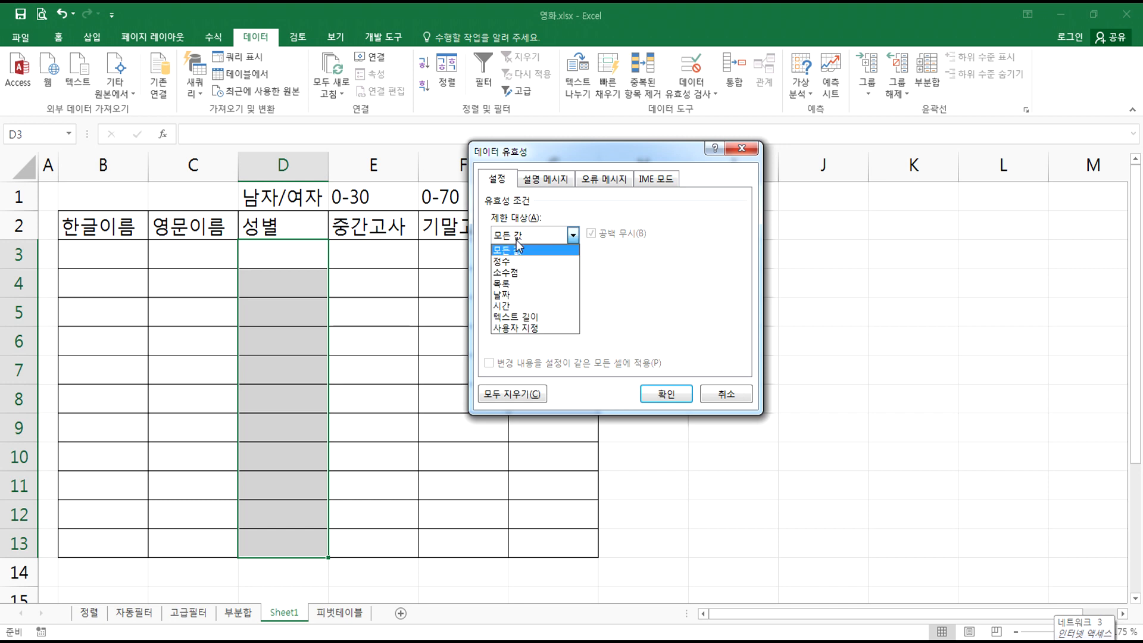
pyautogui.click(508, 284)
pyautogui.click(556, 306)
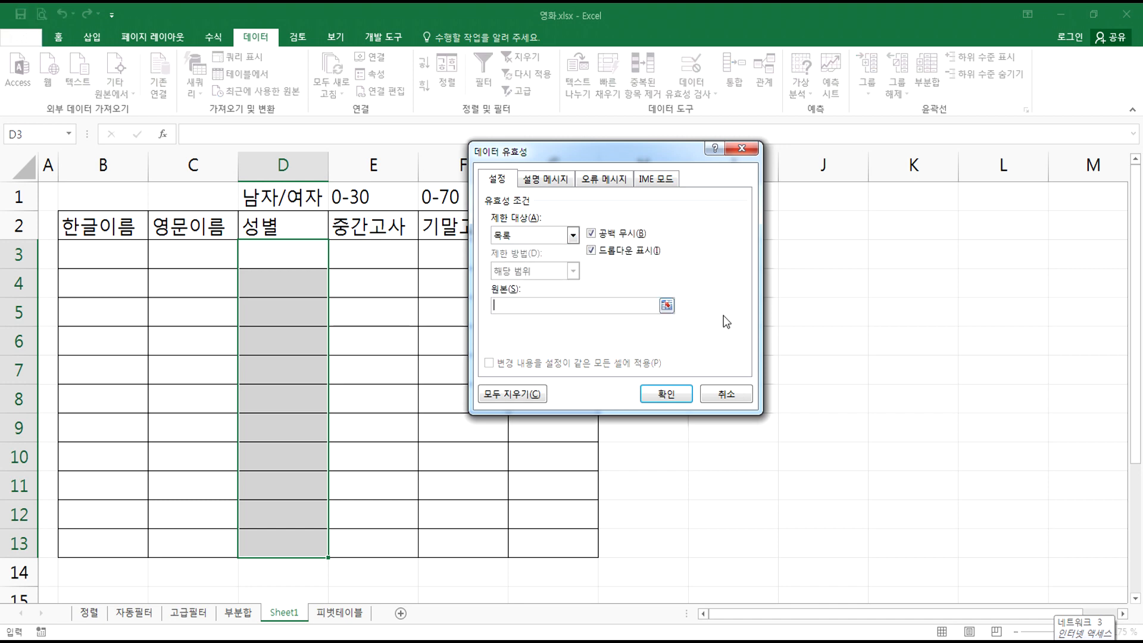
pyautogui.write('남ㅈㅏ,ㅇㅕ자')
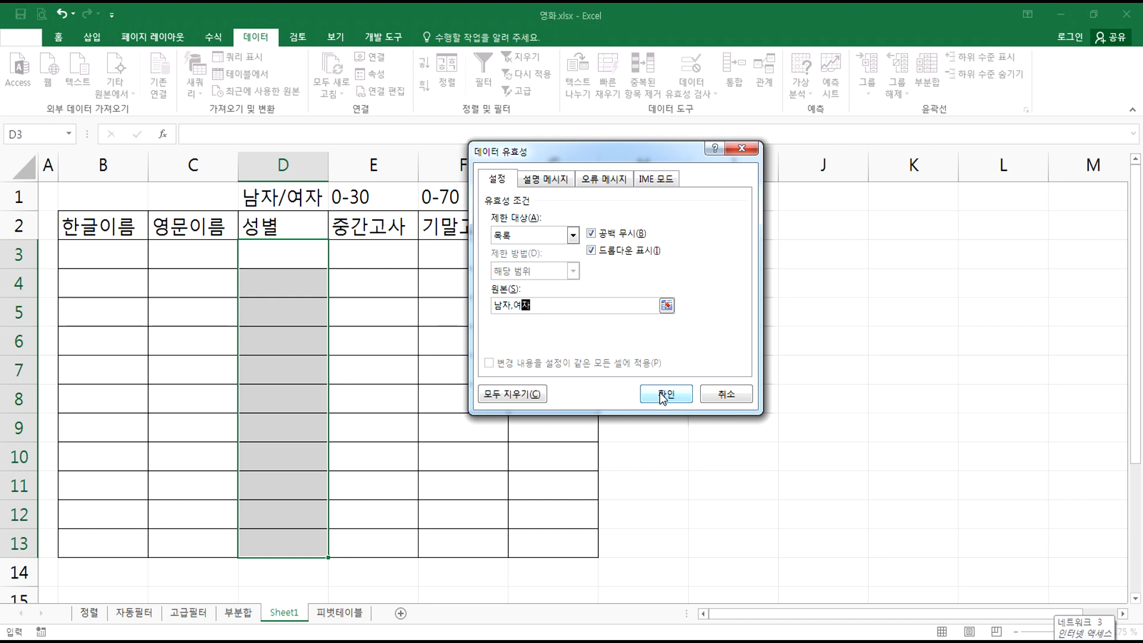
pyautogui.click(669, 397)
# - Try to enter 남성 in D3 to test the gender list restriction
pyautogui.click(286, 258)
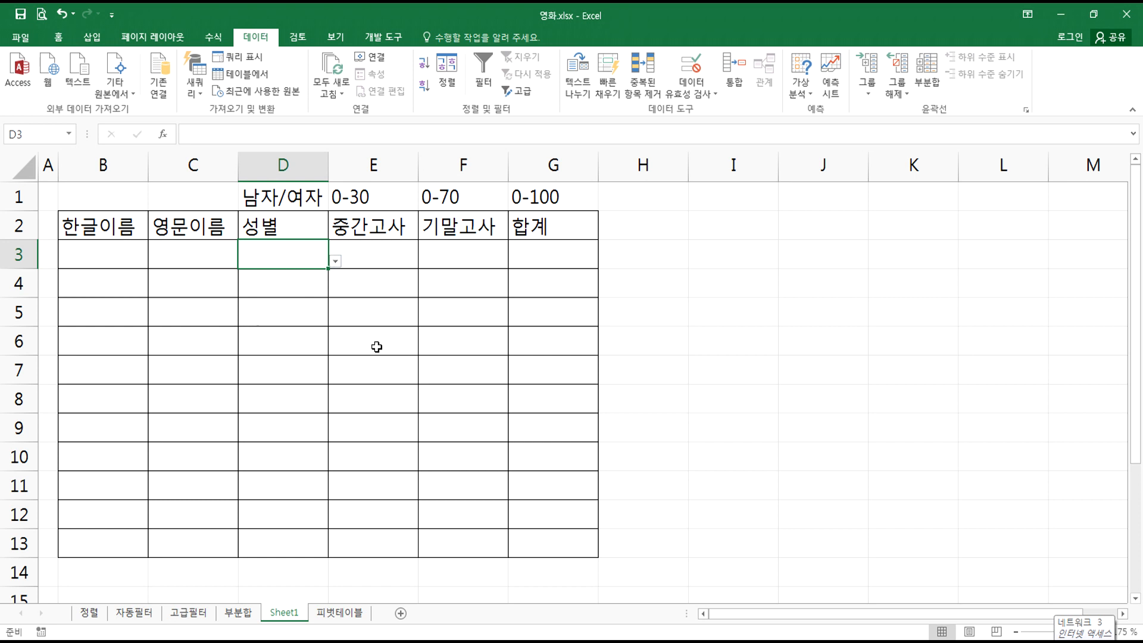
pyautogui.write('남성')
pyautogui.press('Return')
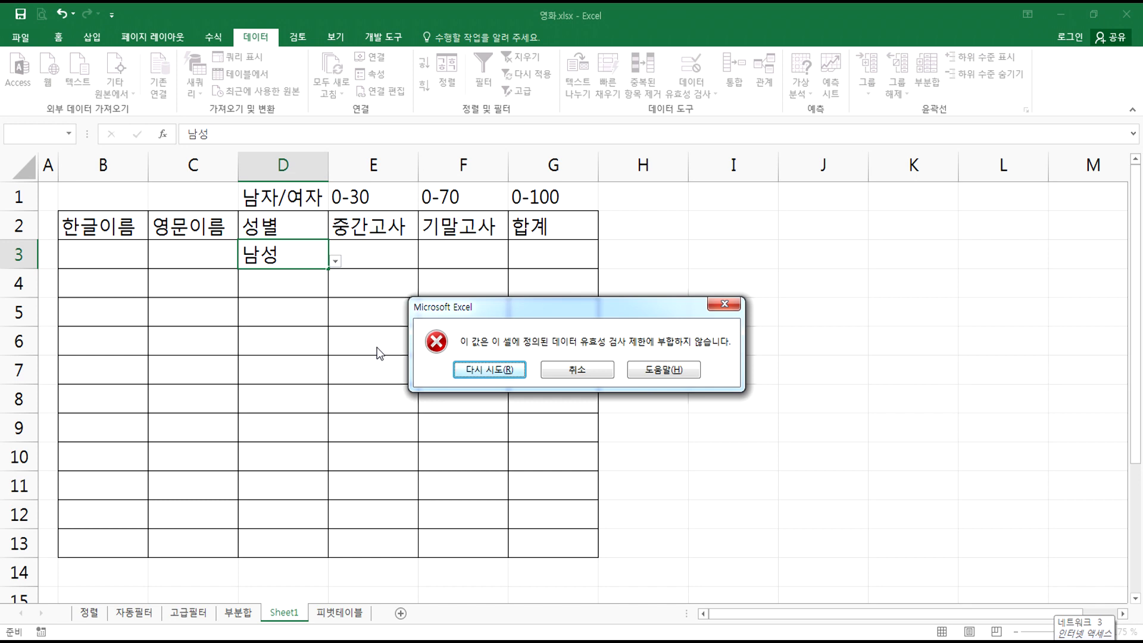
pyautogui.press('Escape')
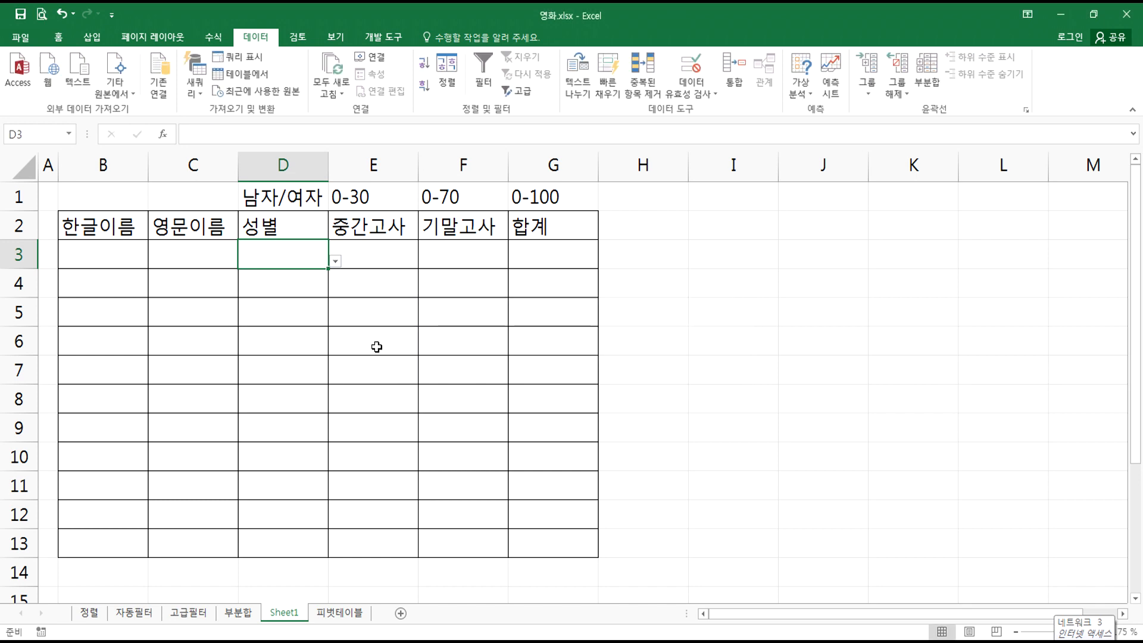
# - Choose 남자 for D3 and 여자 for D4 from the gender list
pyautogui.click(335, 261)
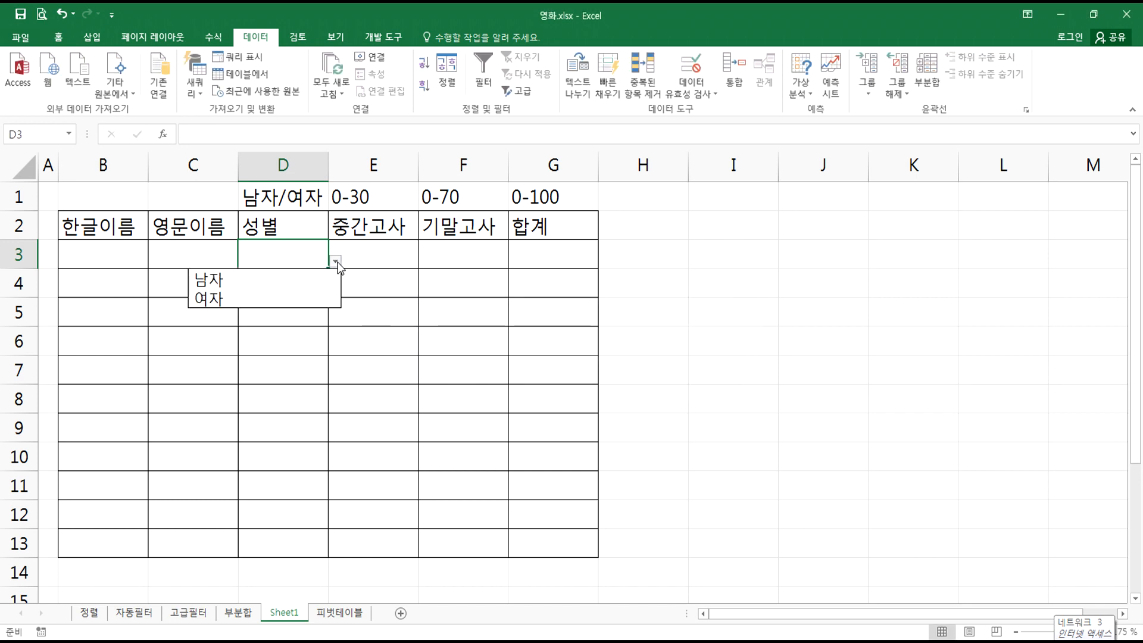
pyautogui.click(304, 287)
pyautogui.click(302, 287)
pyautogui.click(335, 290)
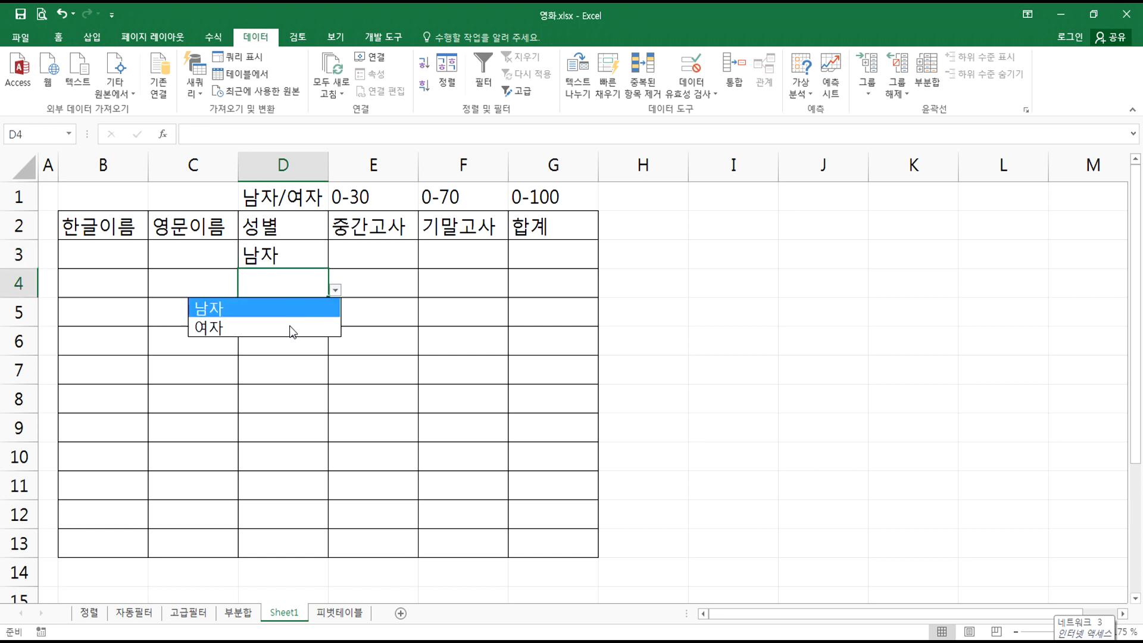
pyautogui.click(288, 327)
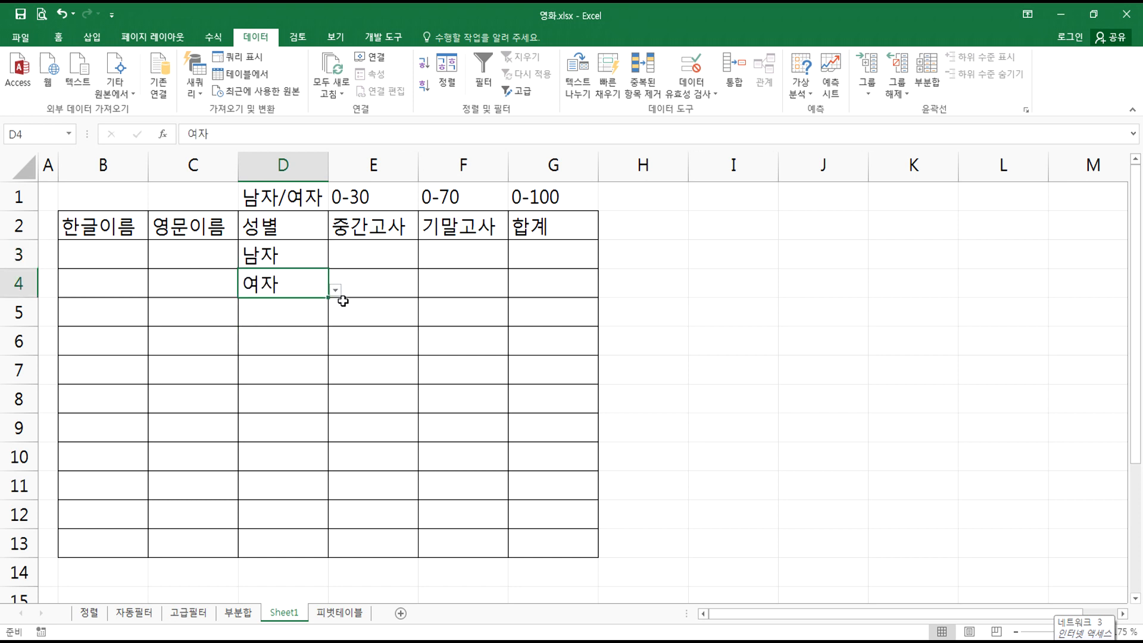
pyautogui.click(311, 320)
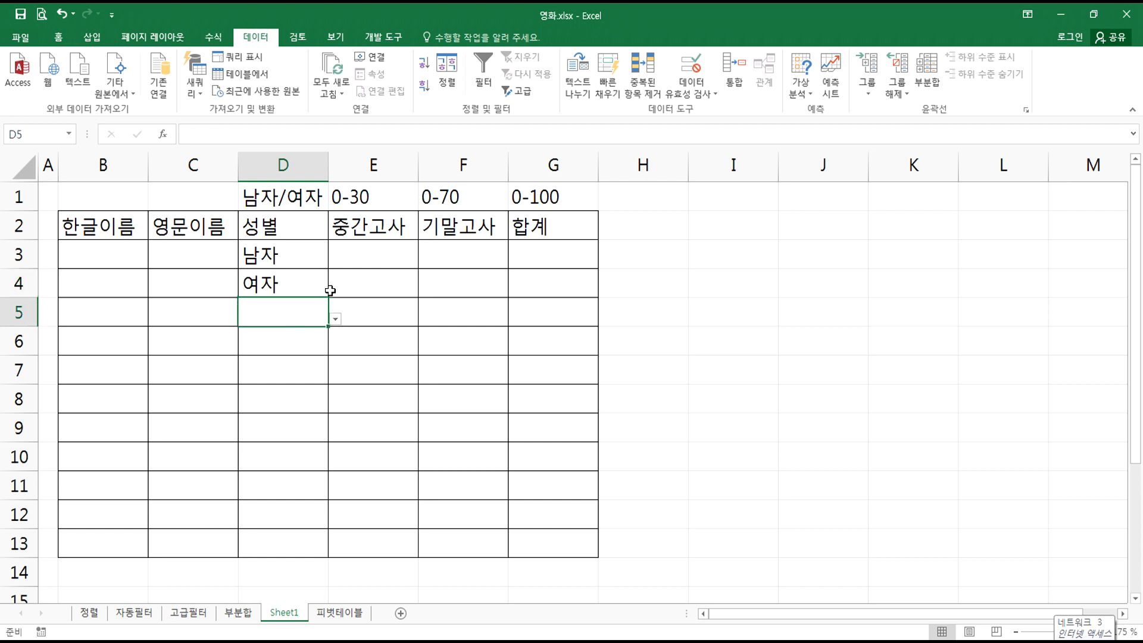
# - Enter 500 in E3 as the first midterm score, before the column has any validation
pyautogui.moveTo(379, 251); pyautogui.dragTo(389, 547)
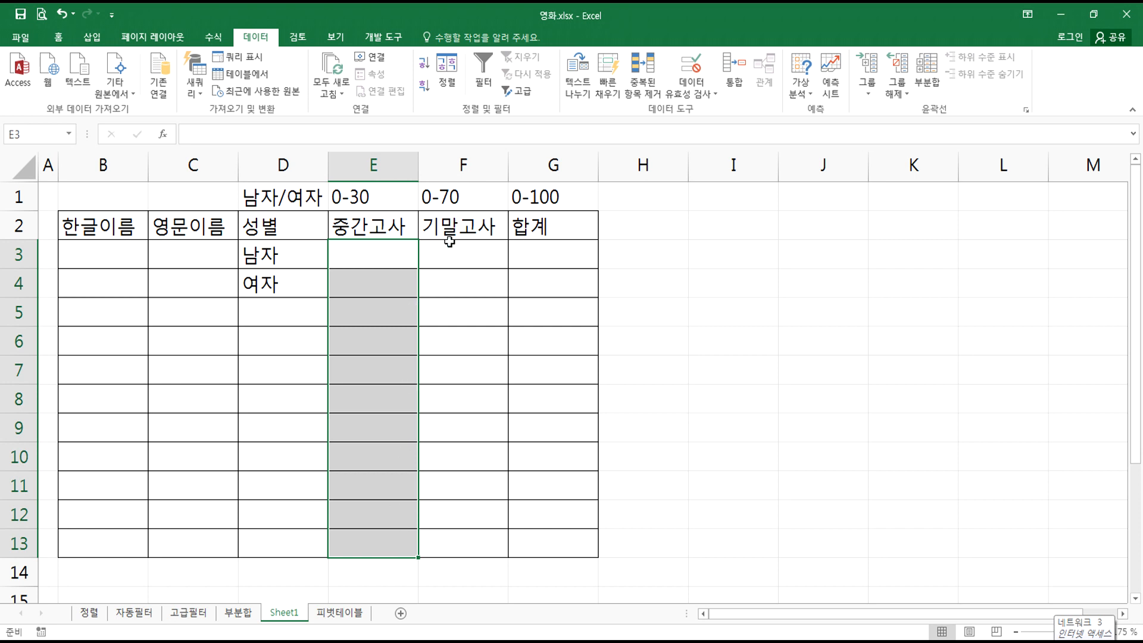
pyautogui.write('500')
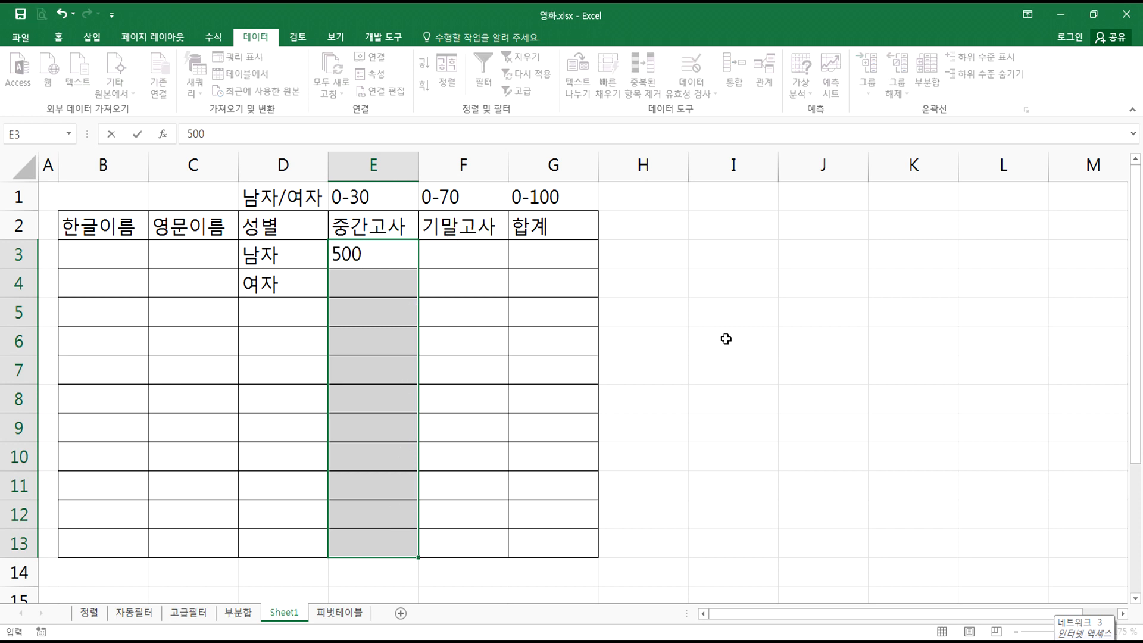
pyautogui.press('Return')
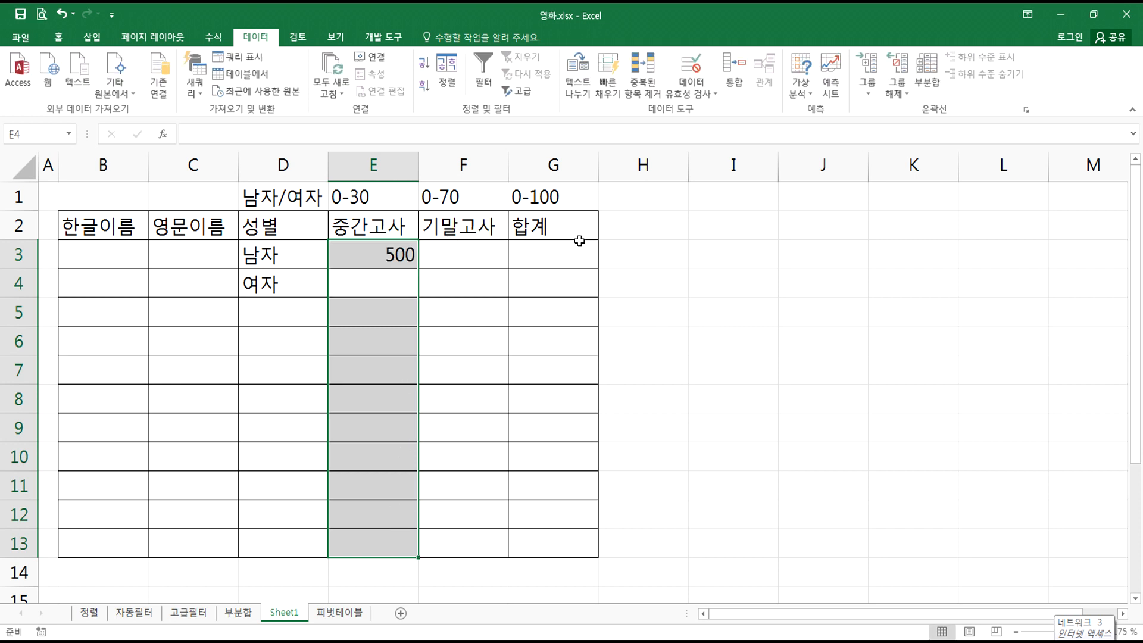
# - Restrict the midterm cells E3:E13 to whole numbers (정수) between 0 and 30 with data validation
pyautogui.moveTo(378, 250); pyautogui.dragTo(376, 540)
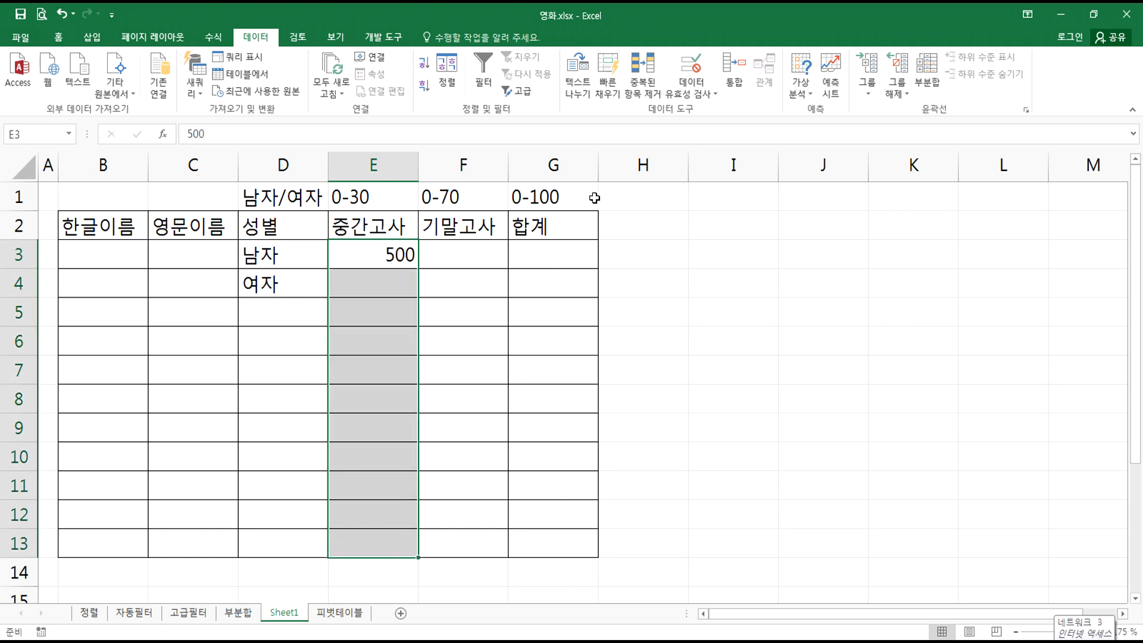
pyautogui.click(697, 69)
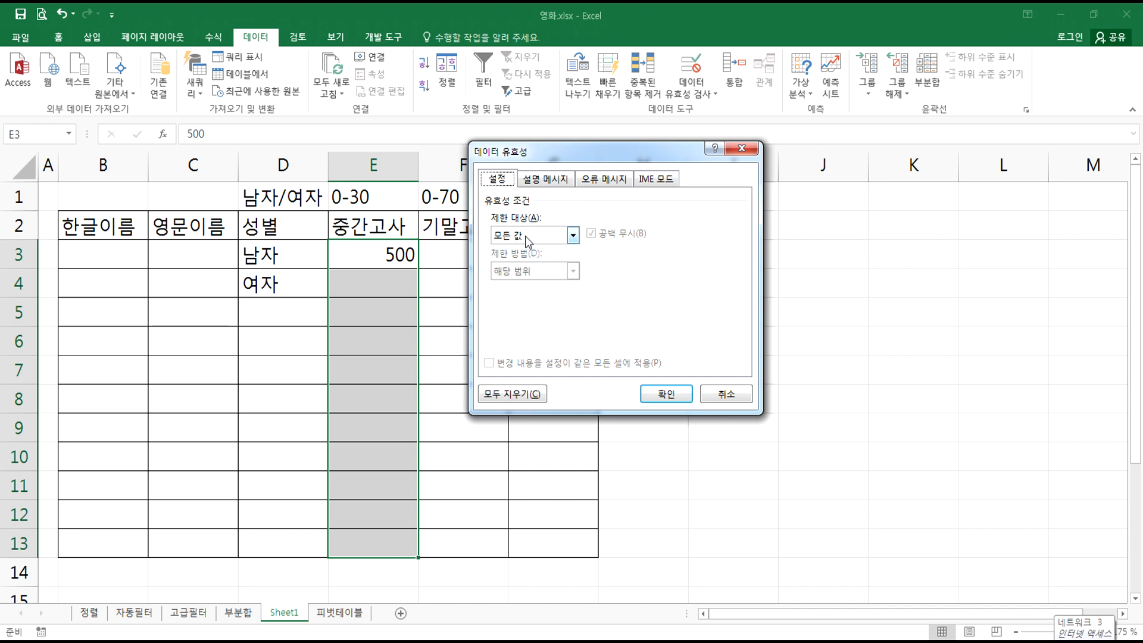
pyautogui.click(526, 237)
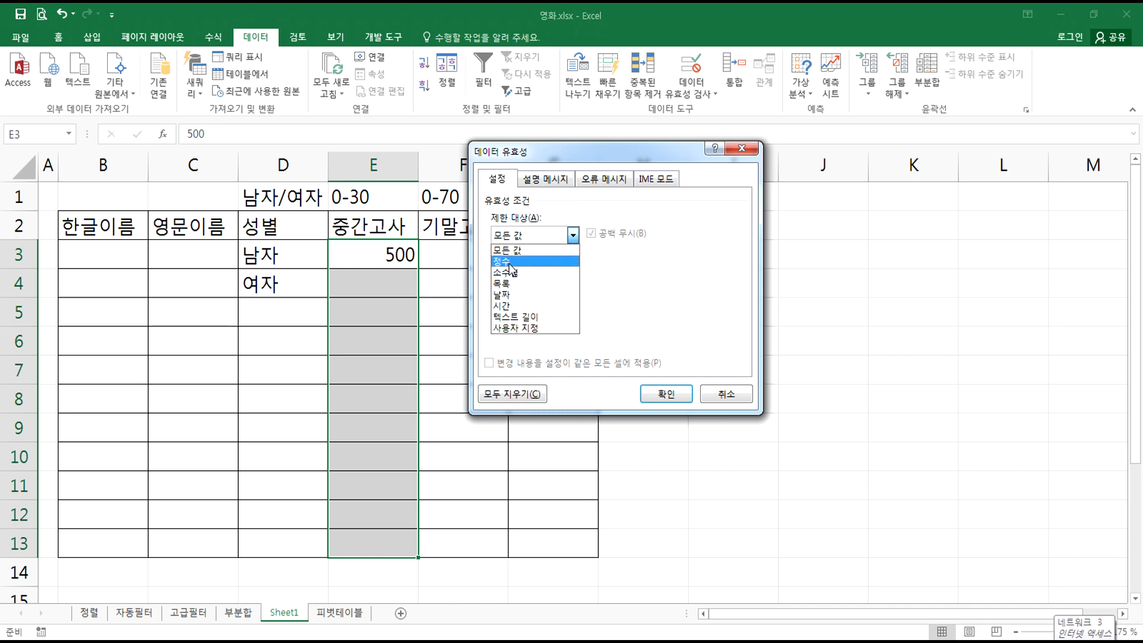
pyautogui.click(509, 263)
pyautogui.write('030')
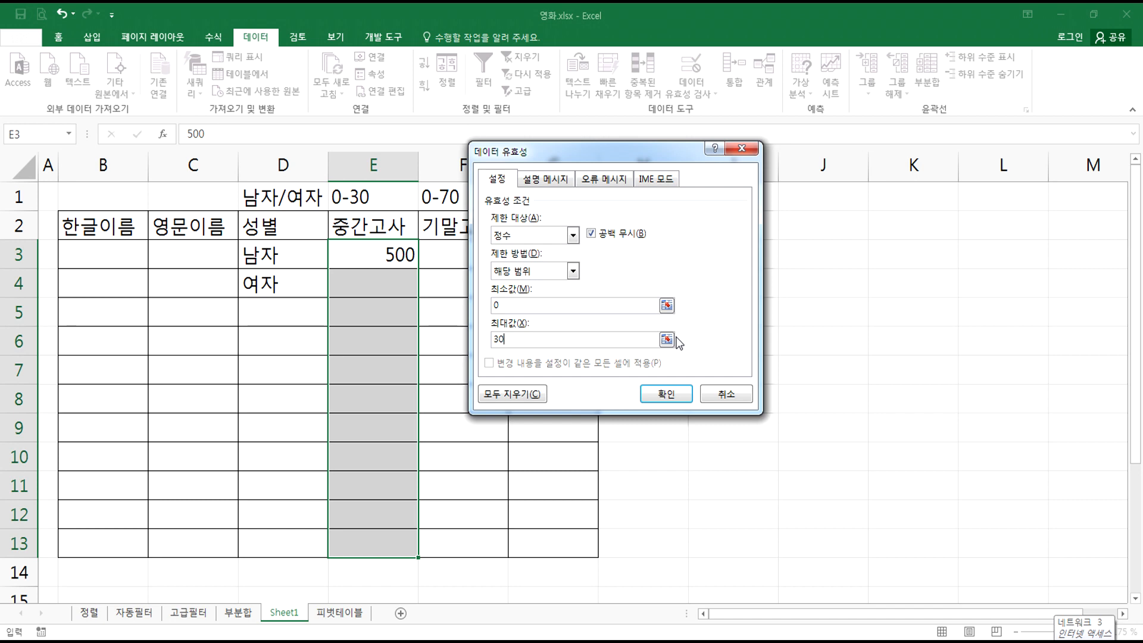
pyautogui.click(665, 394)
# - Try to enter the out-of-range midterm scores 500 and 31 in E4
pyautogui.click(365, 282)
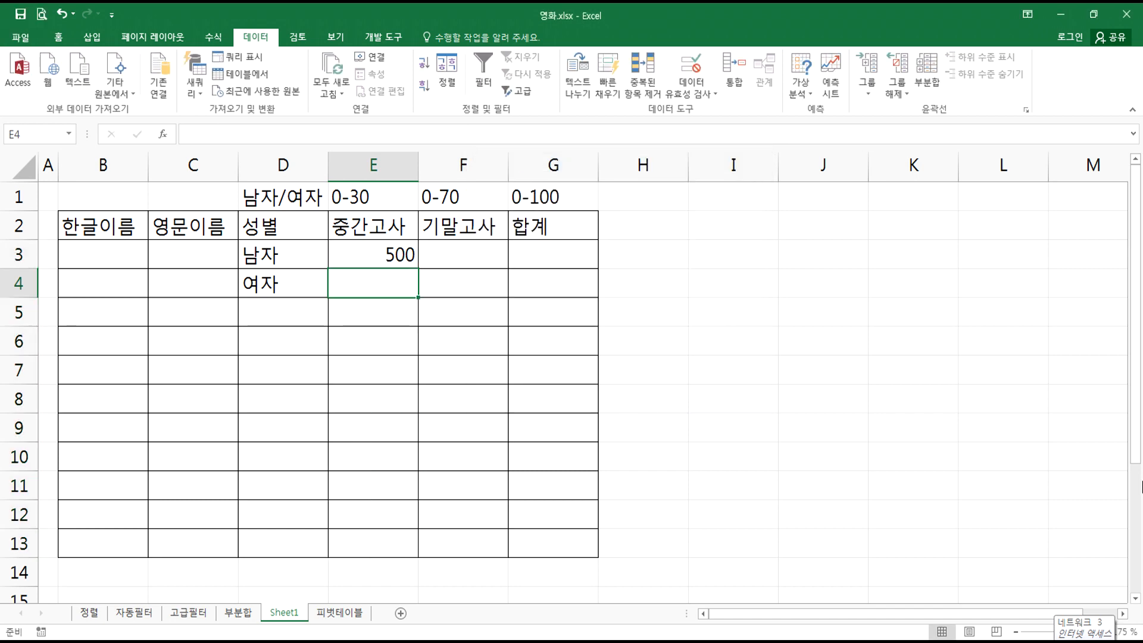
pyautogui.write('500')
pyautogui.press('Return')
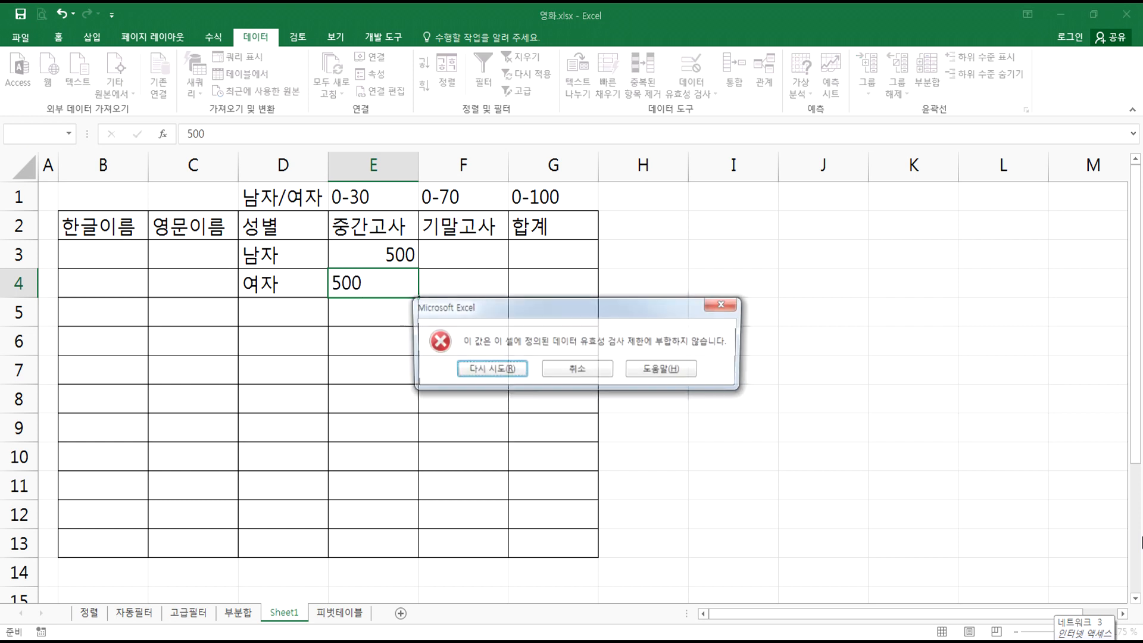
pyautogui.press('Return')
pyautogui.write('31')
pyautogui.press('Return')
pyautogui.press('Return')
# - Enter the midterm scores 30 in E4 and 0 in E5
pyautogui.write('30')
pyautogui.press('Return')
pyautogui.write('0')
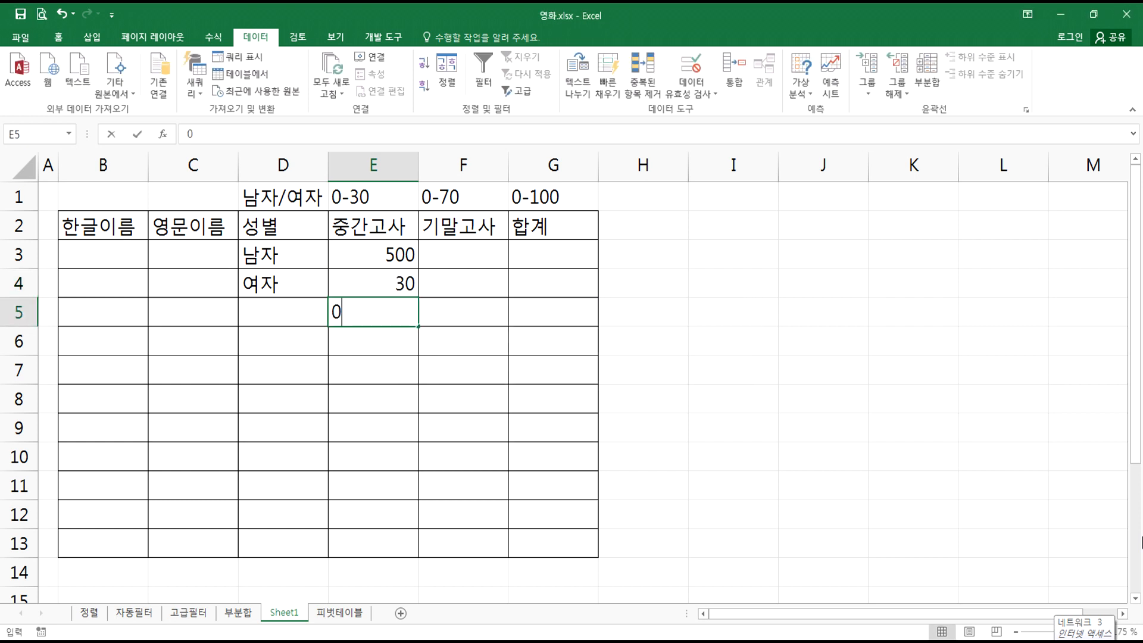
pyautogui.press('Return')
# - Clear the score in E3 and try to enter 500 again, and undo the clearing
pyautogui.press('Up')
pyautogui.press('Up')
pyautogui.press('Up')
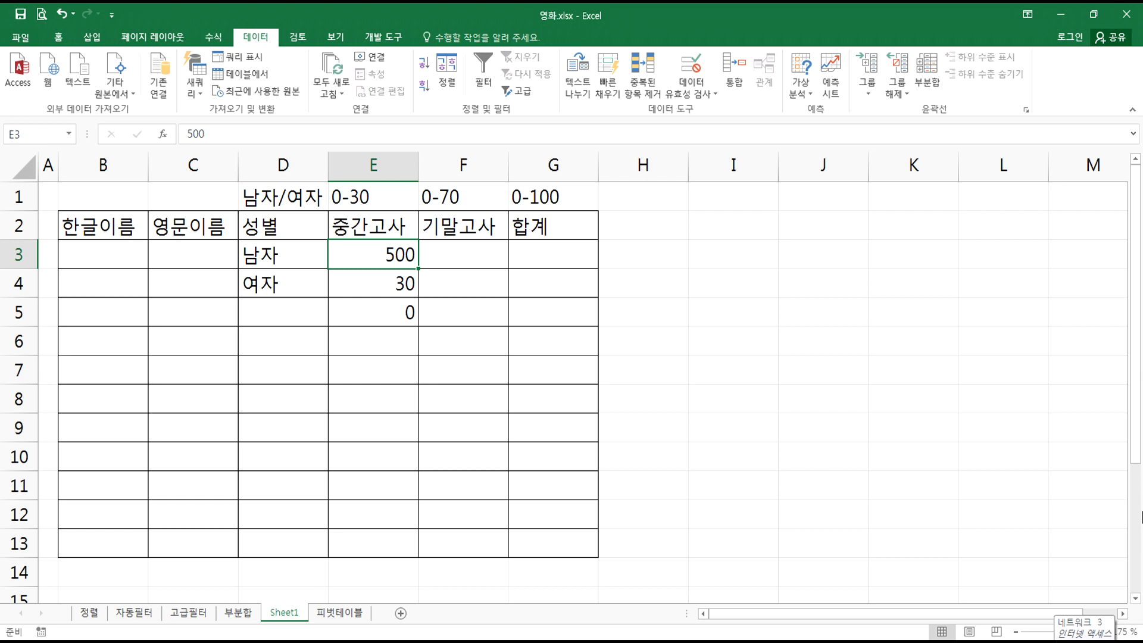
pyautogui.press('Delete')
pyautogui.write('500')
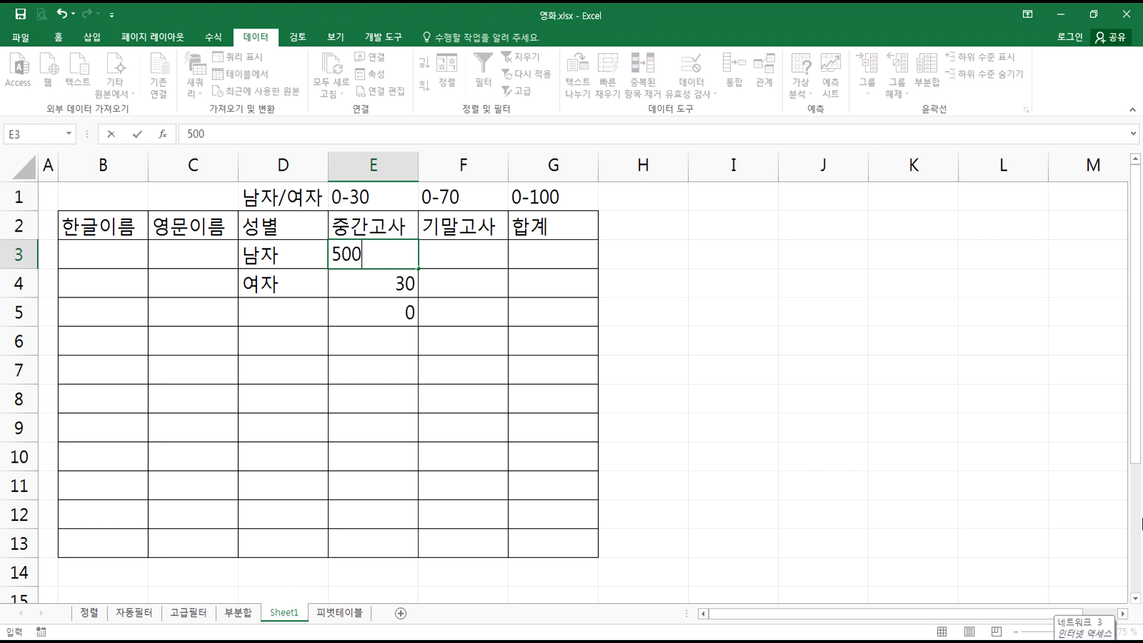
pyautogui.press('Return')
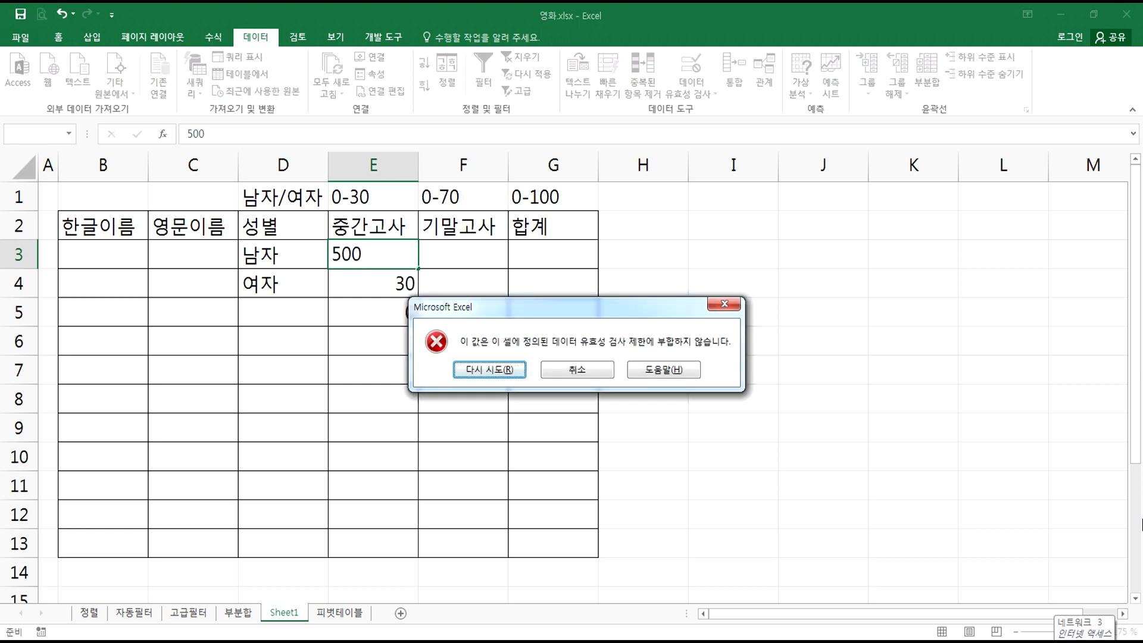
pyautogui.press('Escape')
pyautogui.hotkey('ctrl', 'z')
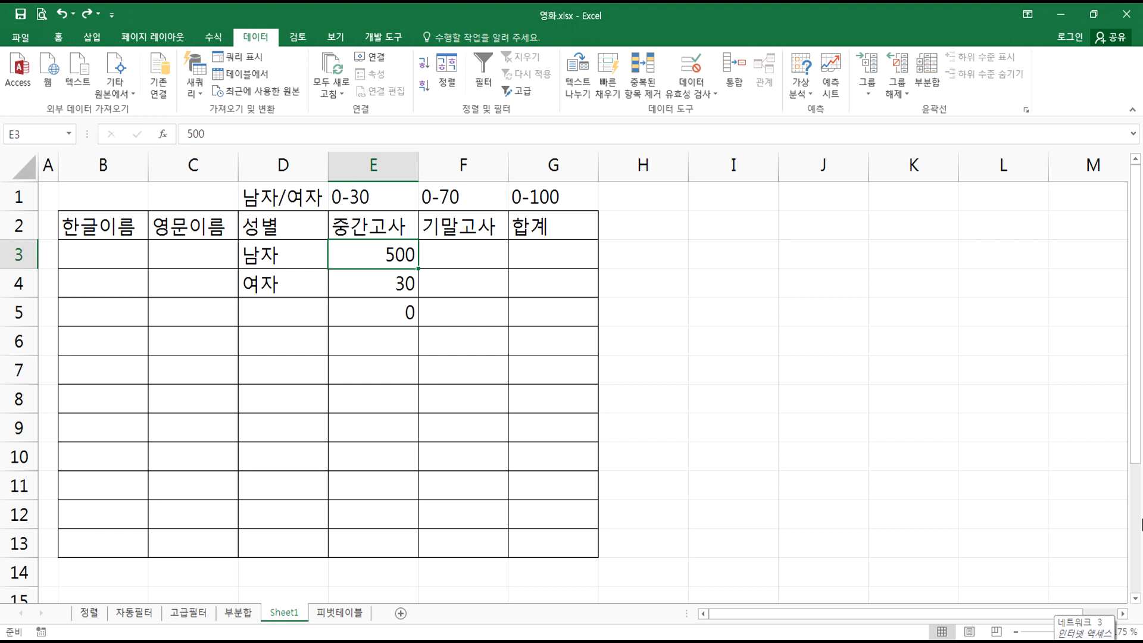
# - Set the midterm score in E3 to 30 and replace it with 7
pyautogui.moveTo(369, 254)
pyautogui.mouseDown()
pyautogui.moveTo(370, 458)
pyautogui.moveTo(354, 546)
pyautogui.mouseUp()
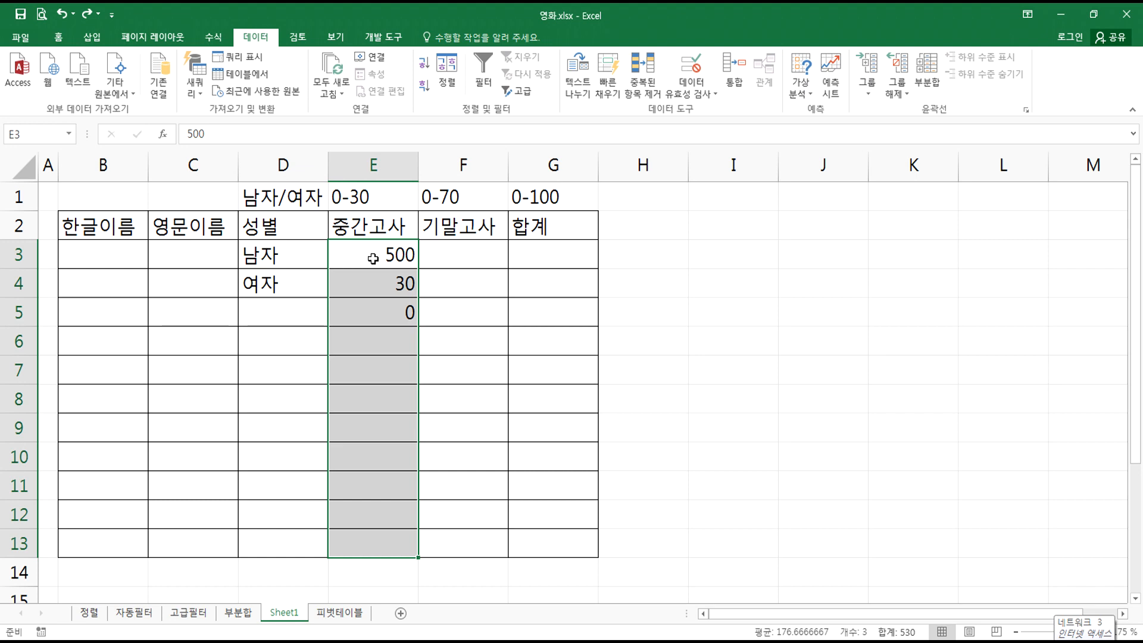
pyautogui.click(373, 258)
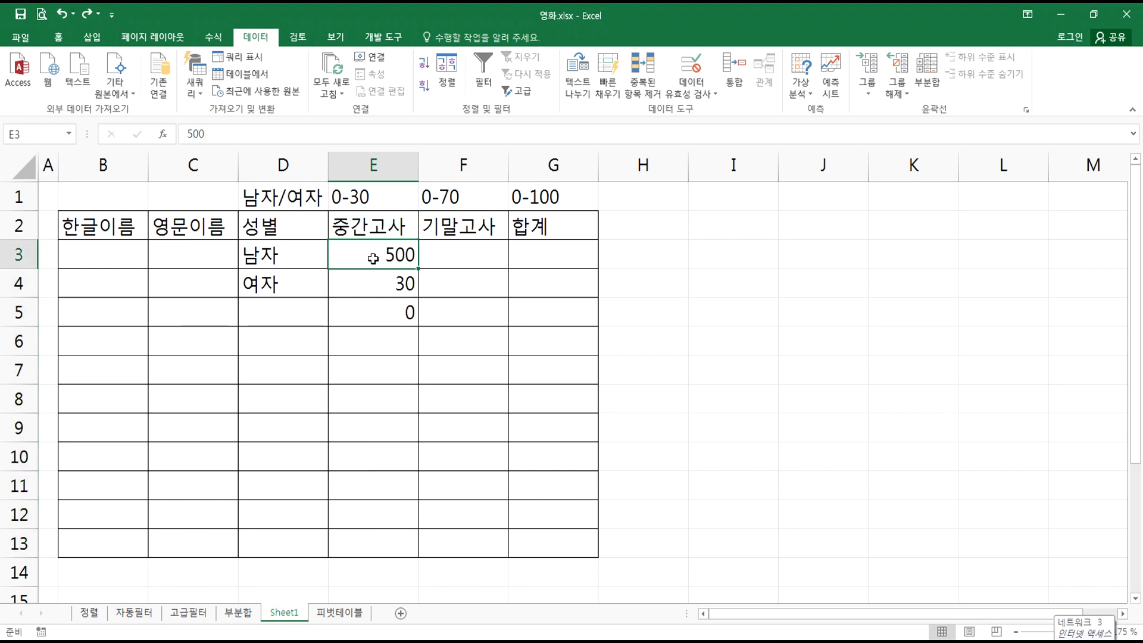
pyautogui.write('30')
pyautogui.press('Return')
pyautogui.click(373, 258)
pyautogui.write('7')
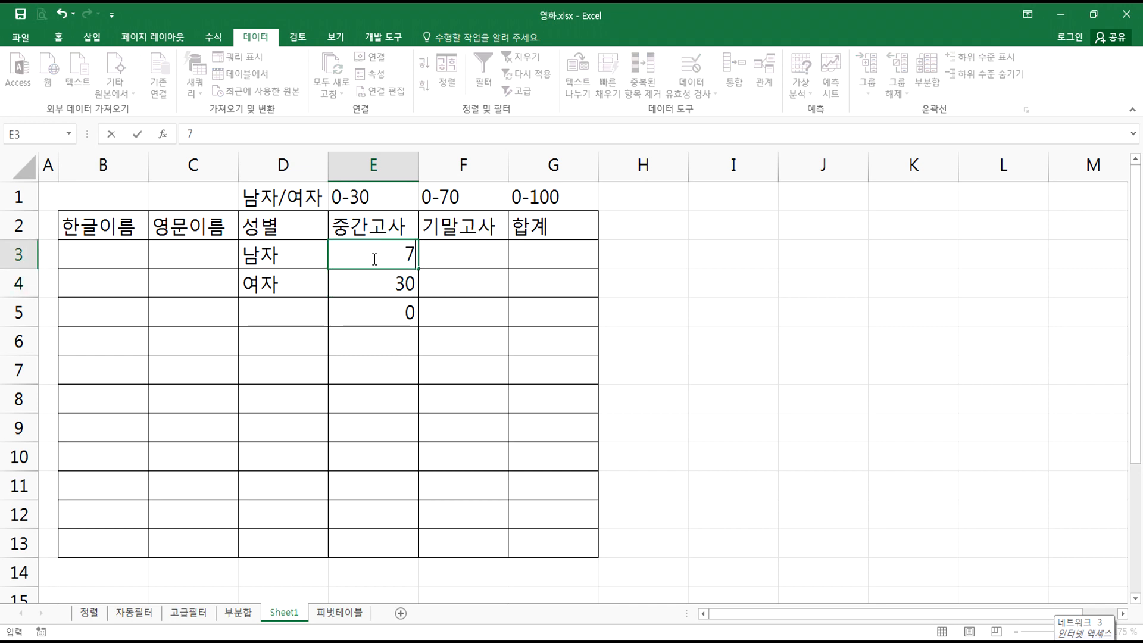
pyautogui.press('Return')
# - Try to enter the out-of-range midterm score 500 in E3
pyautogui.click(373, 258)
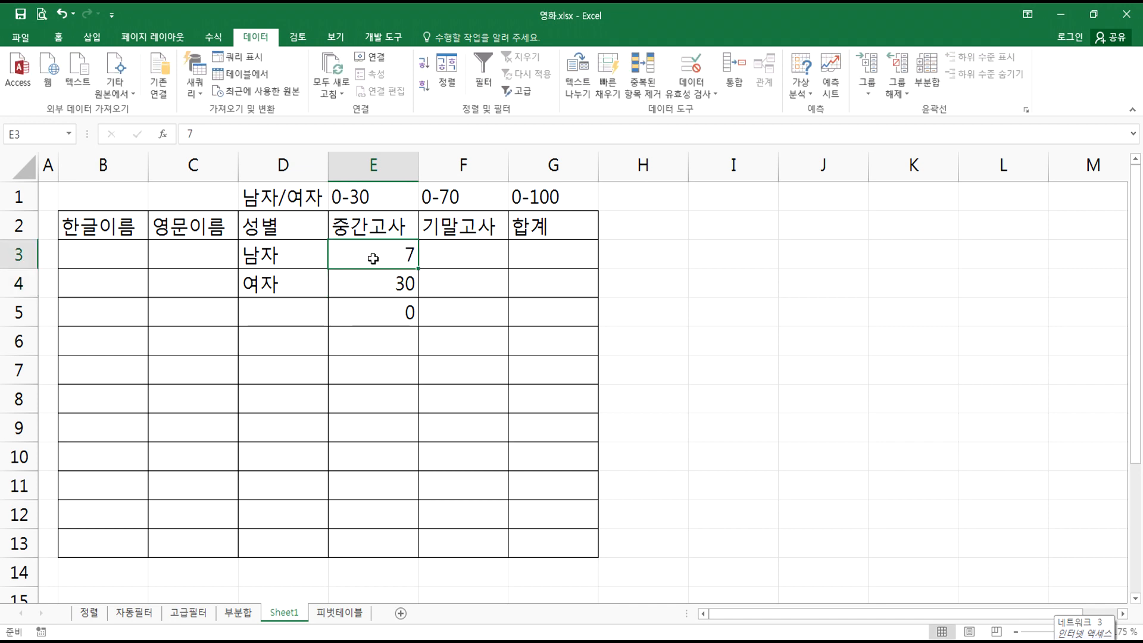
pyautogui.write('500')
pyautogui.press('Return')
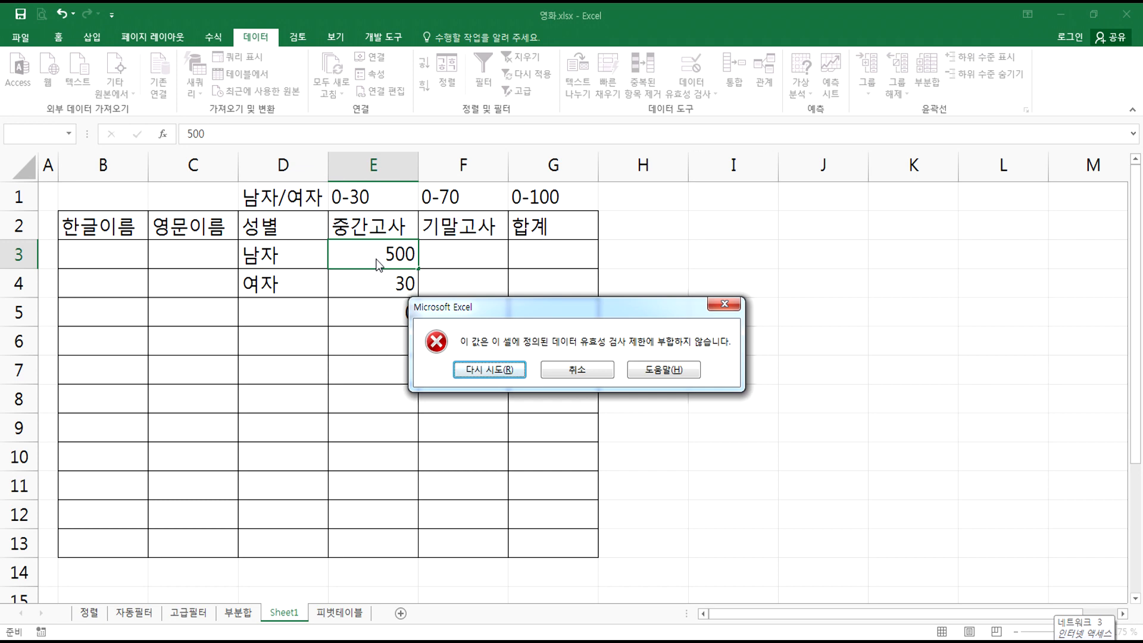
pyautogui.press('Escape')
# - Restrict the final exam cells F3:F13 with data validation to whole numbers between 0 and 70
pyautogui.moveTo(465, 258); pyautogui.dragTo(501, 548)
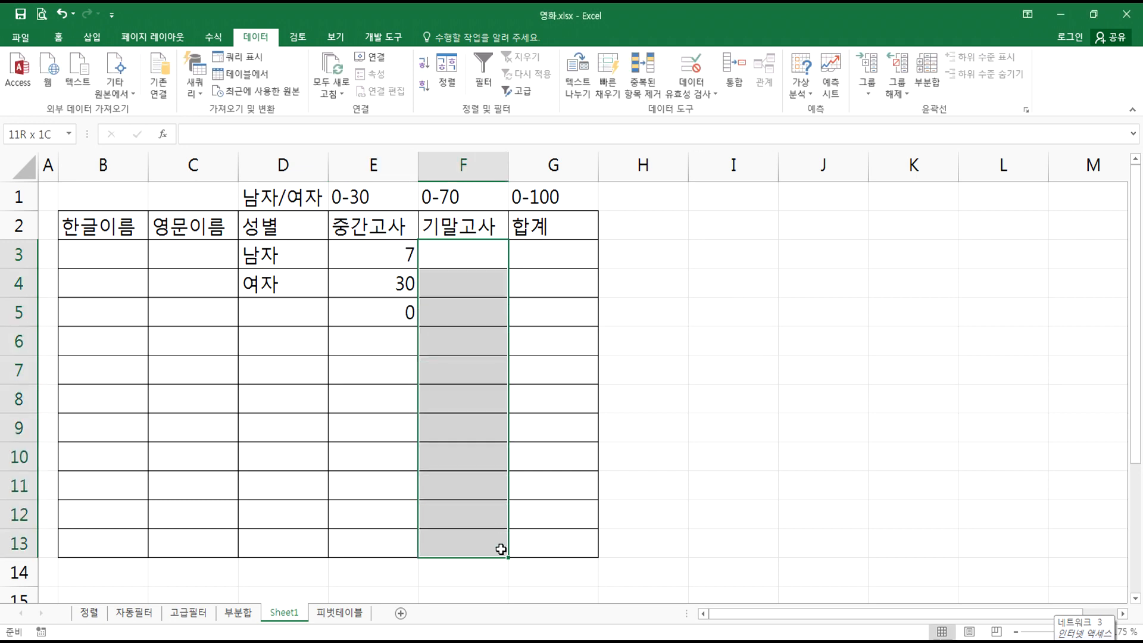
pyautogui.click(673, 71)
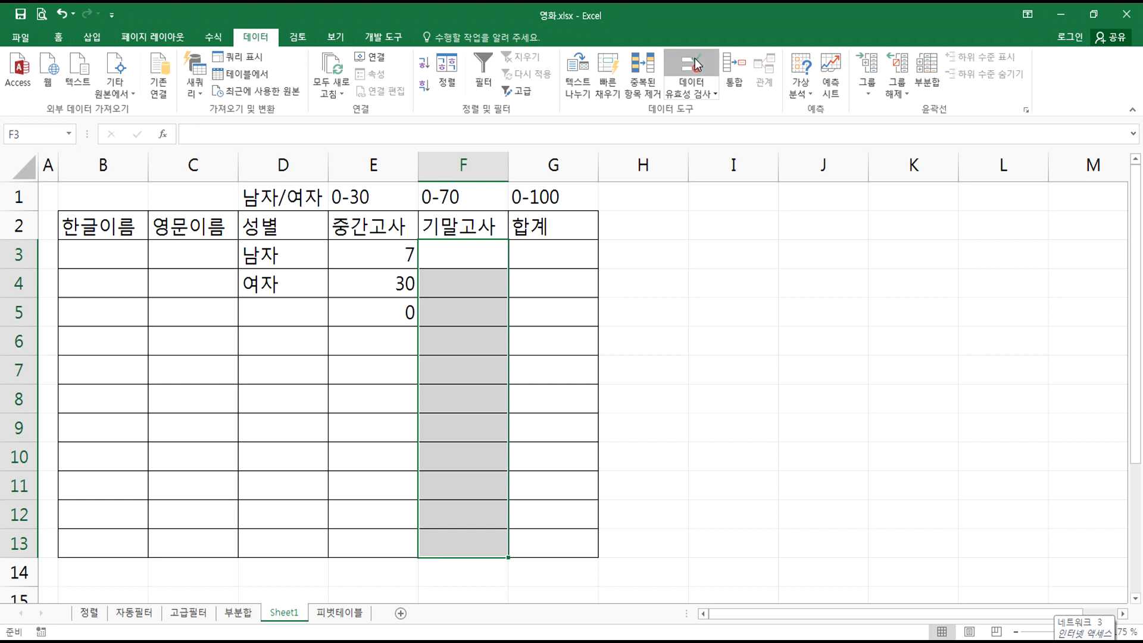
pyautogui.click(555, 236)
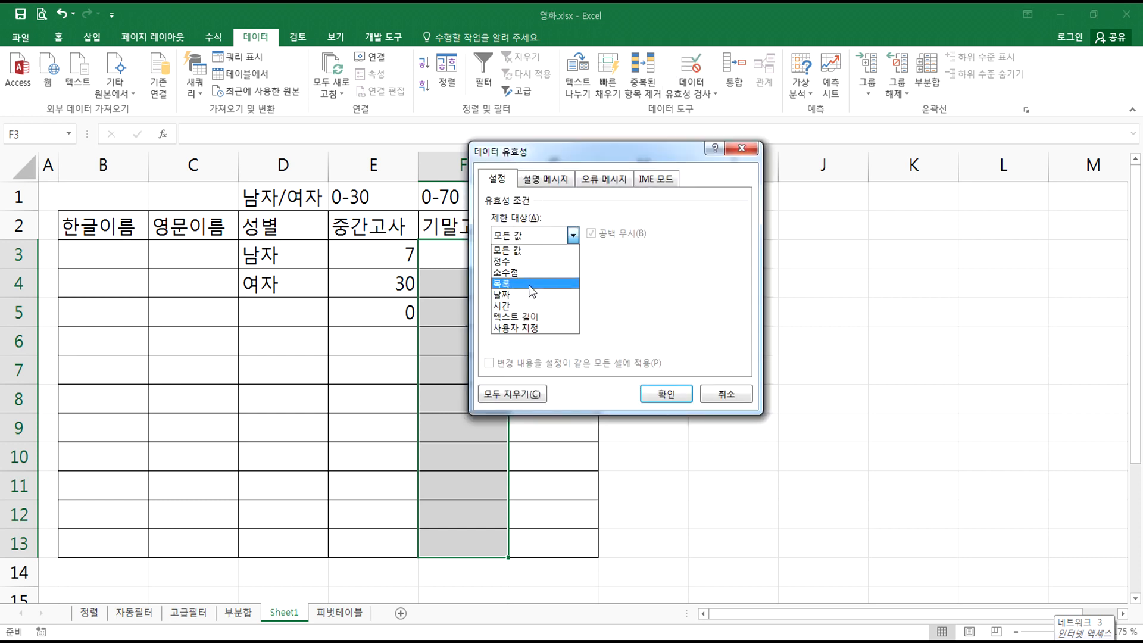
pyautogui.click(529, 261)
pyautogui.click(530, 305)
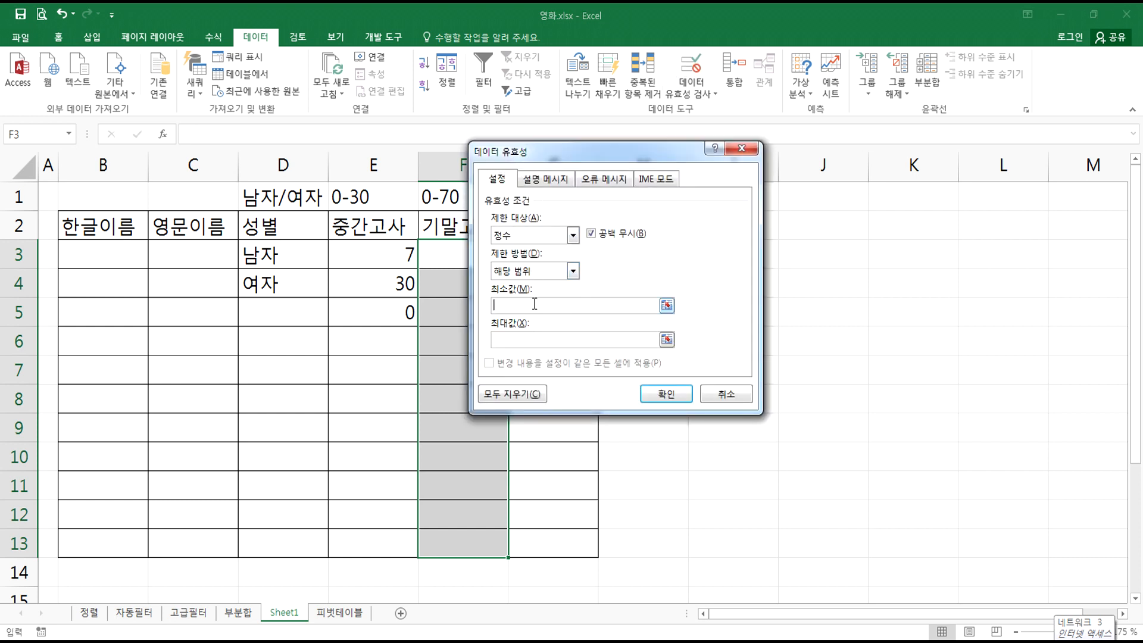
pyautogui.write('070')
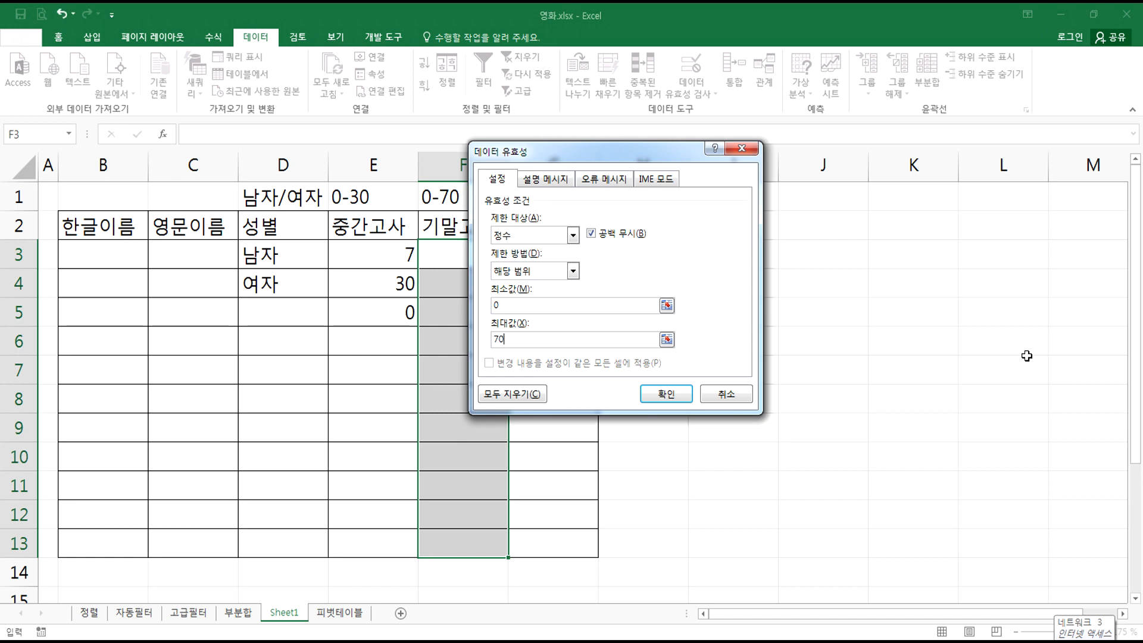
pyautogui.press('Return')
# - Change the midterm scores to 20 in E3 and 10 in E5
pyautogui.click(404, 254)
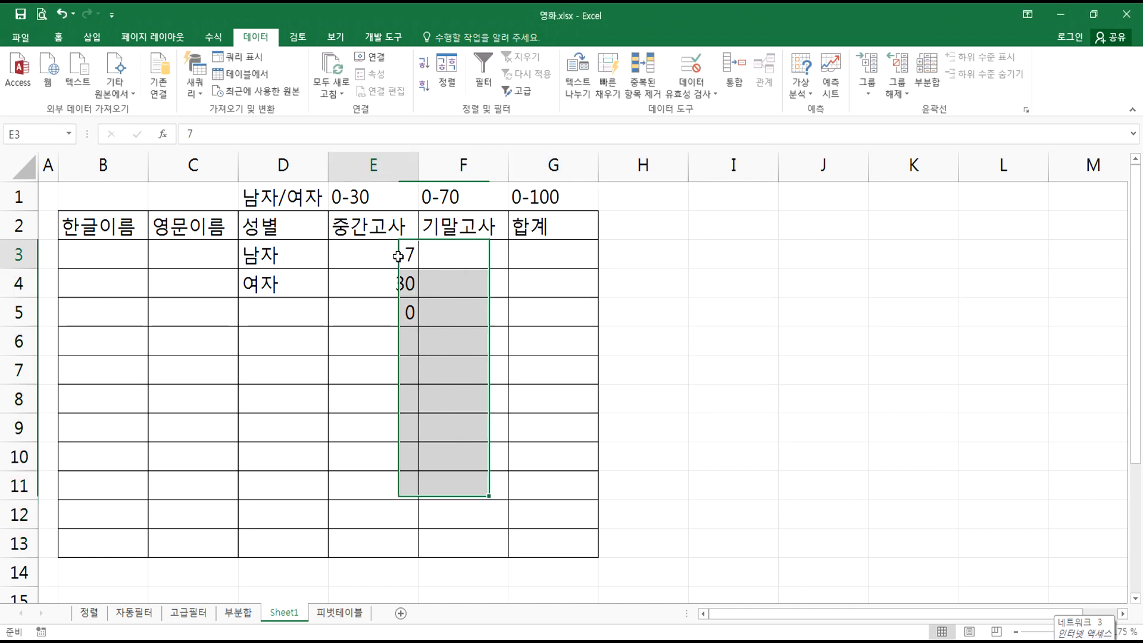
pyautogui.write('20')
pyautogui.press('Return')
pyautogui.press('Return')
pyautogui.write('10')
pyautogui.press('Up')
# - Enter the final exam score 60 in F3 and try the out-of-range score 90 in F4
pyautogui.press('Right')
pyautogui.press('Up')
pyautogui.press('Up')
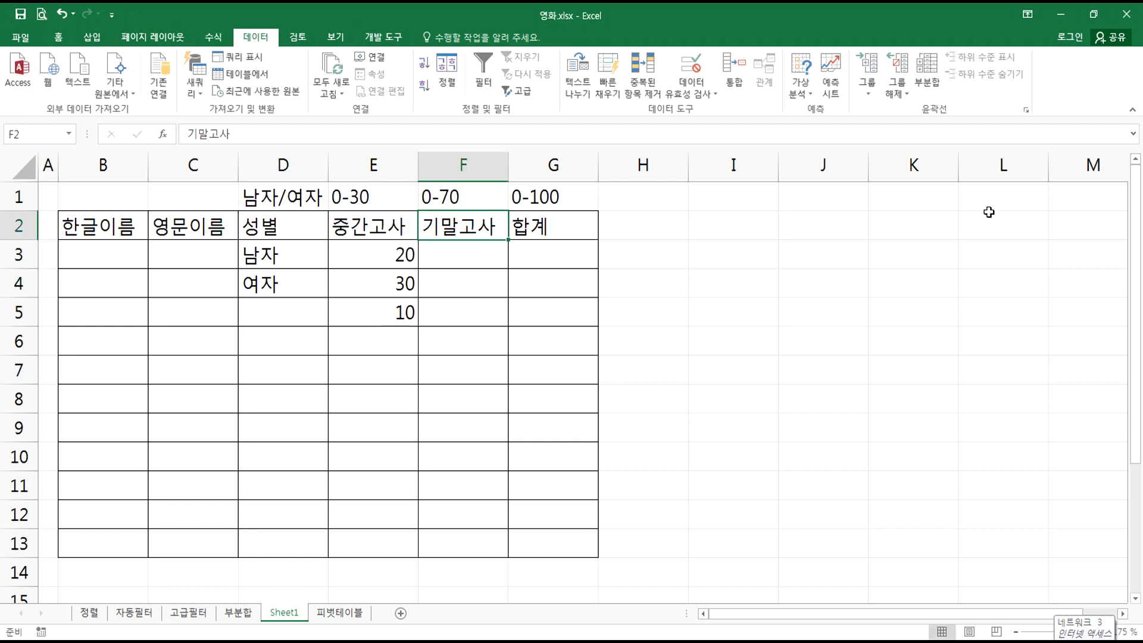
pyautogui.press('Down')
pyautogui.write('60')
pyautogui.press('Return')
pyautogui.write('90')
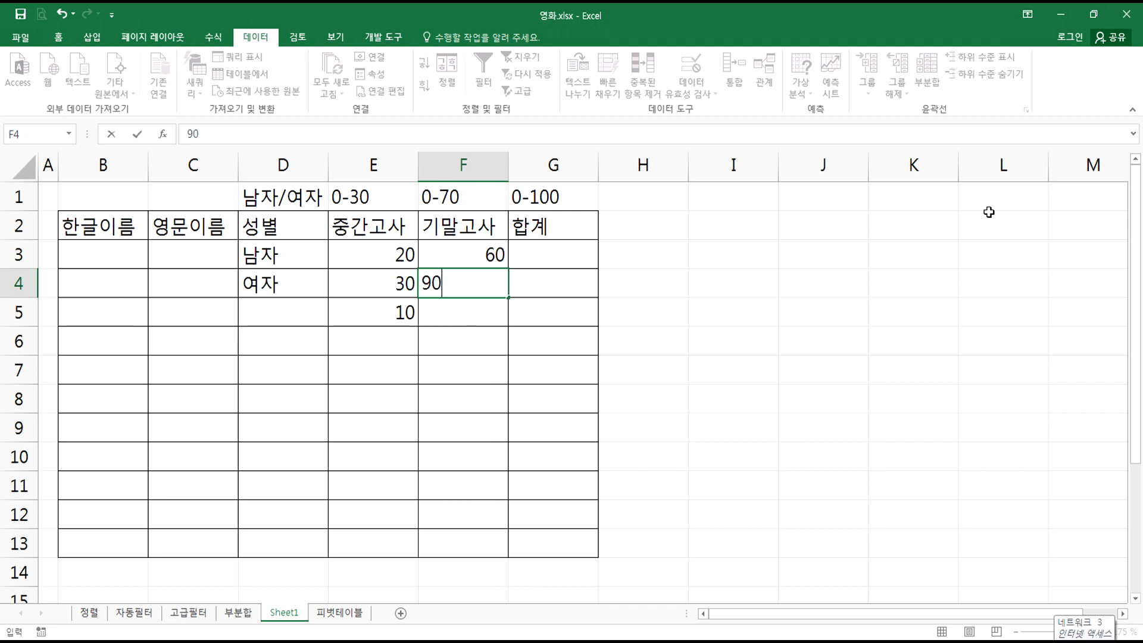
pyautogui.press('Return')
pyautogui.press('Return')
# - Enter the final exam scores 70 in F4 and 20 in F5
pyautogui.write('70')
pyautogui.press('Return')
pyautogui.write('20')
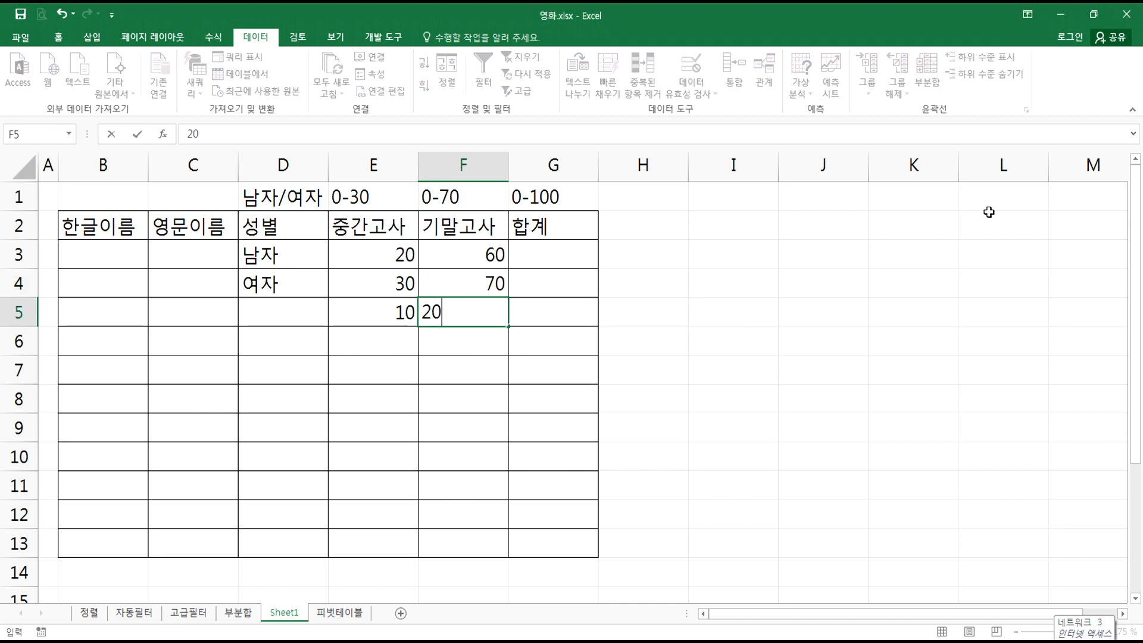
pyautogui.press('Return')
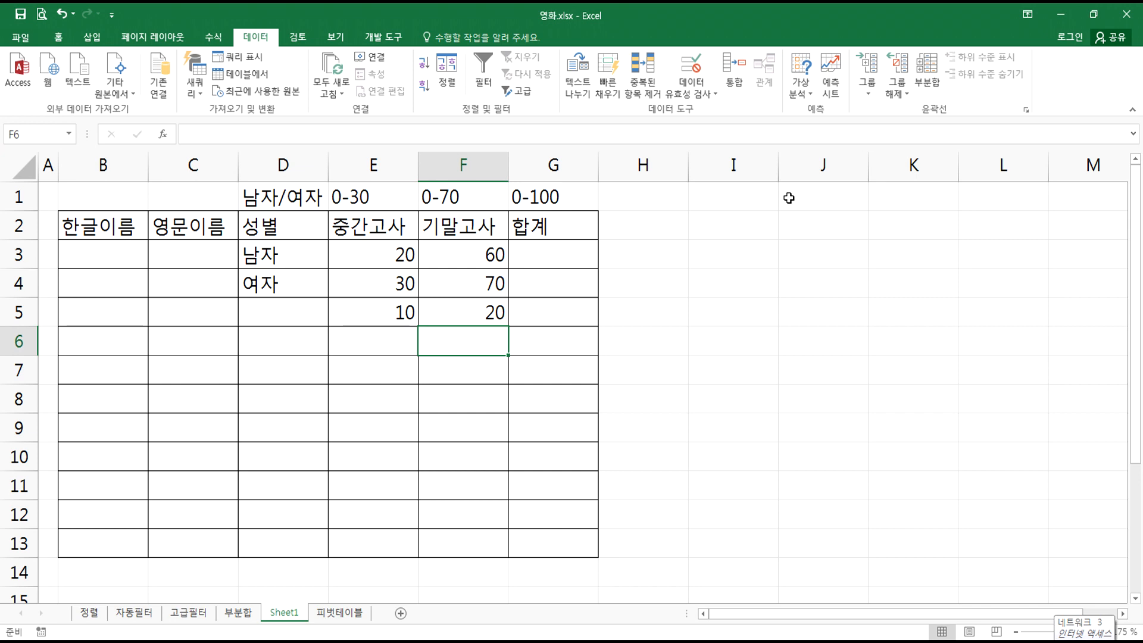
# - Sum E3:F3 in the total cell G3 with AutoSum and fill the formula down to G13
pyautogui.click(560, 254)
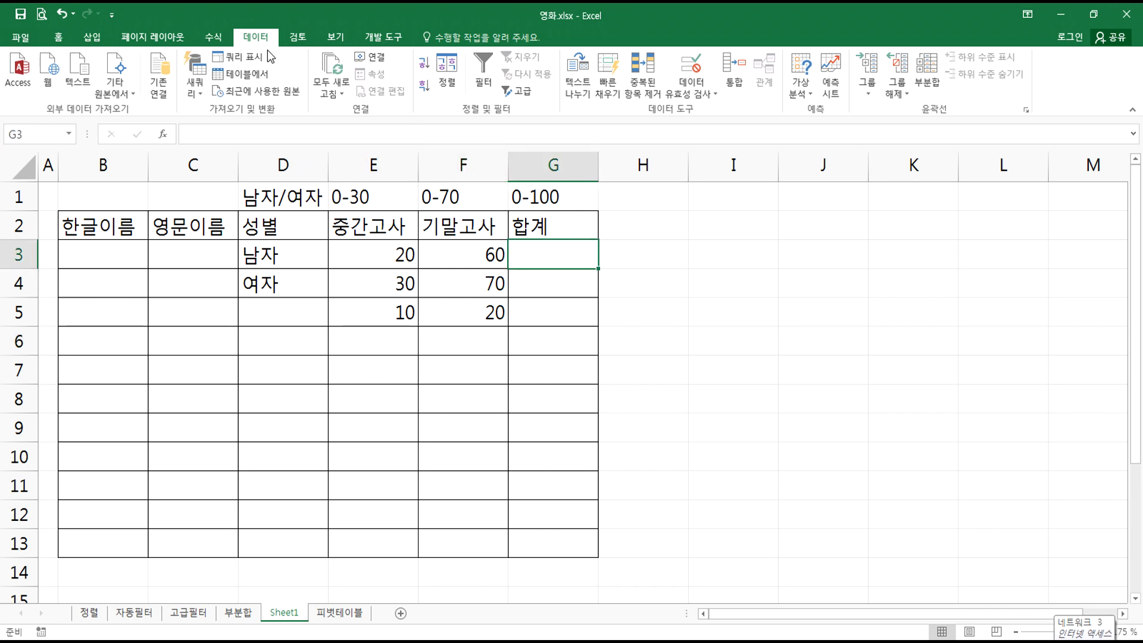
pyautogui.click(213, 37)
pyautogui.click(58, 65)
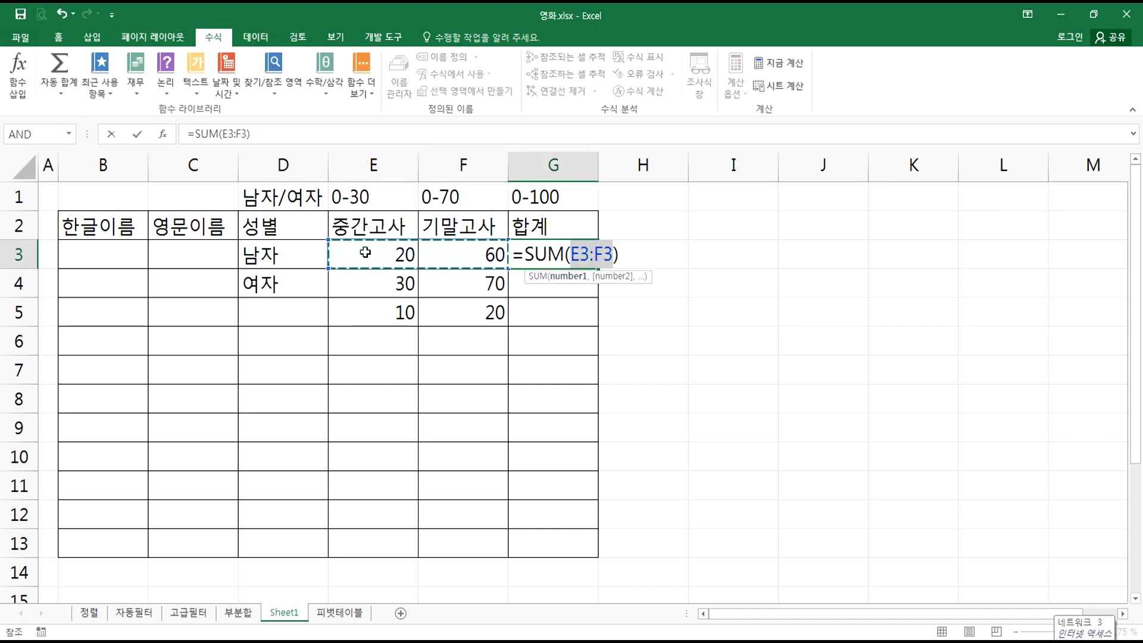
pyautogui.press('Return')
pyautogui.click(578, 256)
pyautogui.moveTo(598, 268); pyautogui.dragTo(599, 554)
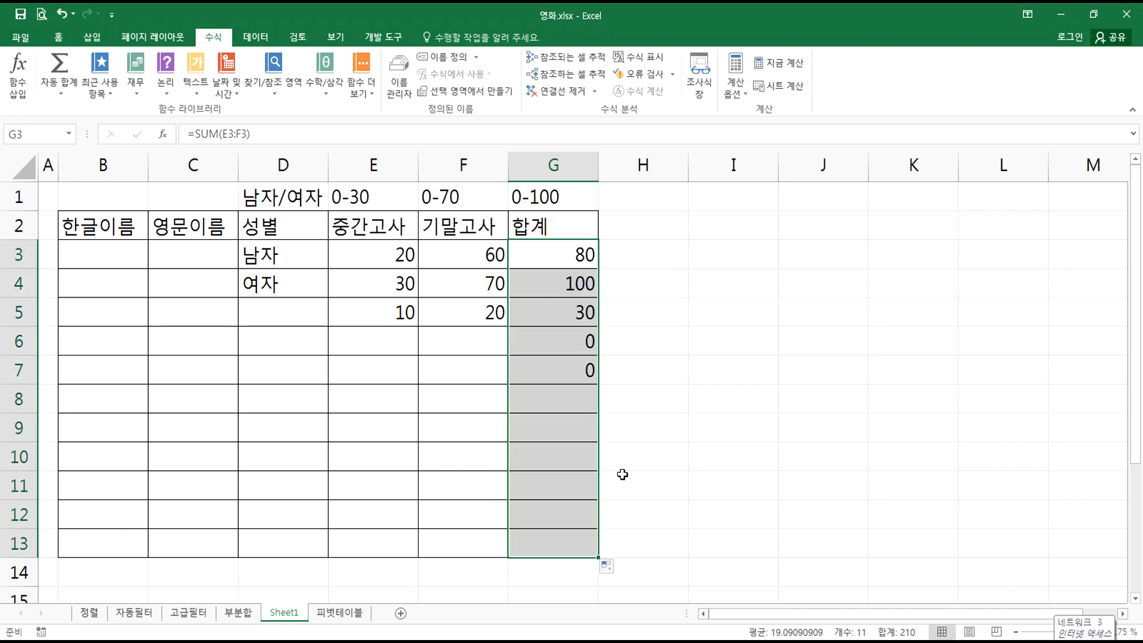
pyautogui.click(551, 255)
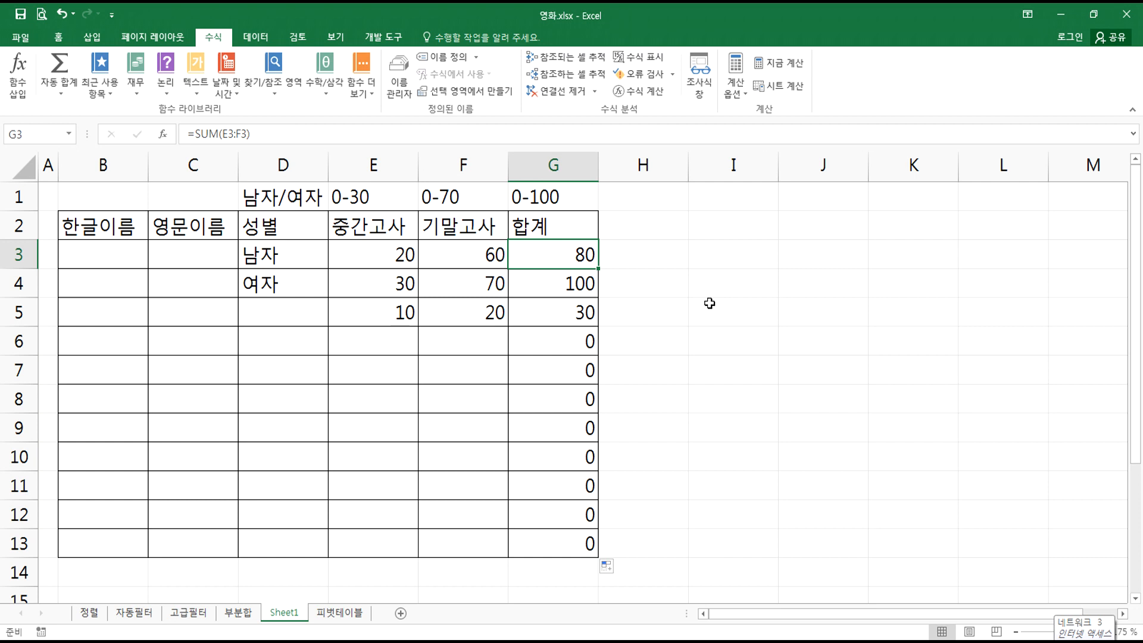
pyautogui.moveTo(372, 337); pyautogui.dragTo(476, 545)
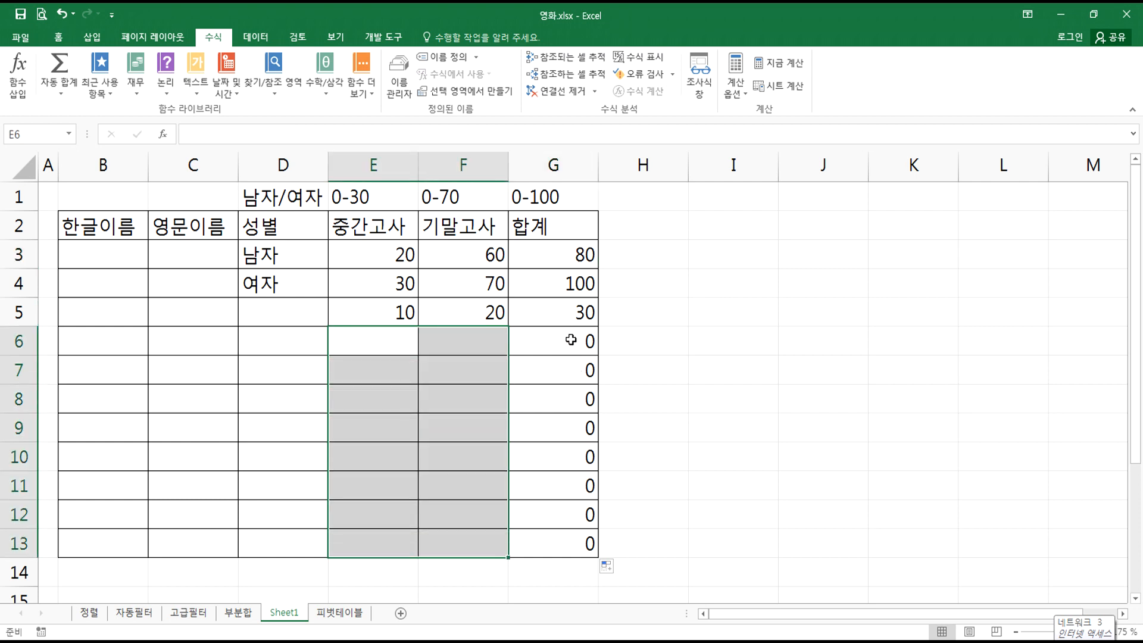
# - Choose 여자 from the validation list for the gender cells D5 and D6
pyautogui.click(268, 313)
pyautogui.click(335, 320)
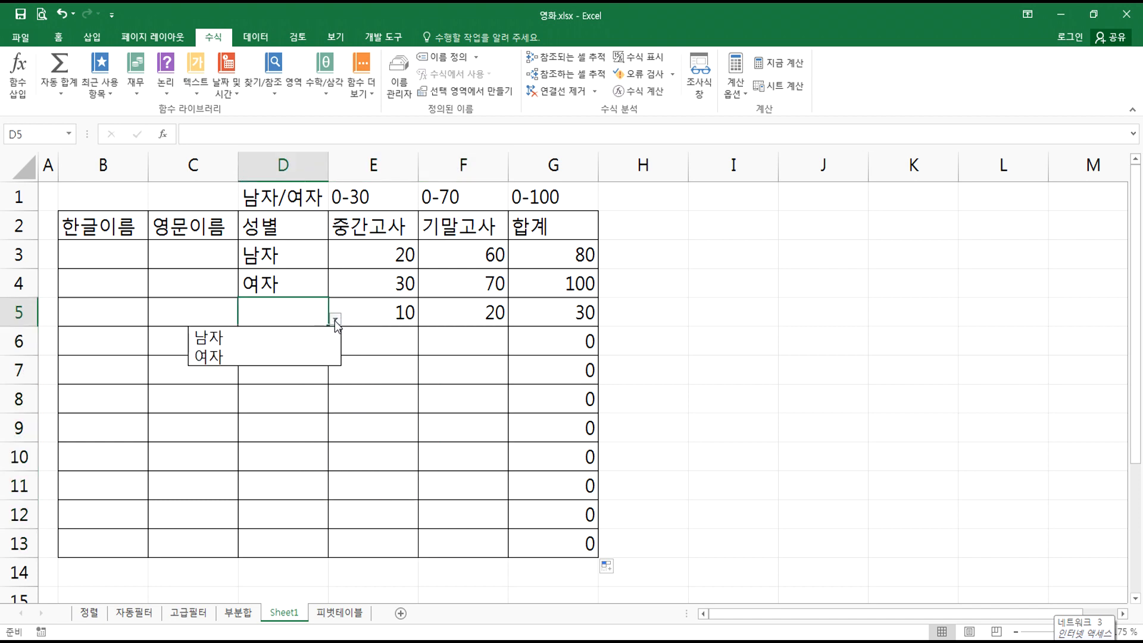
pyautogui.click(274, 356)
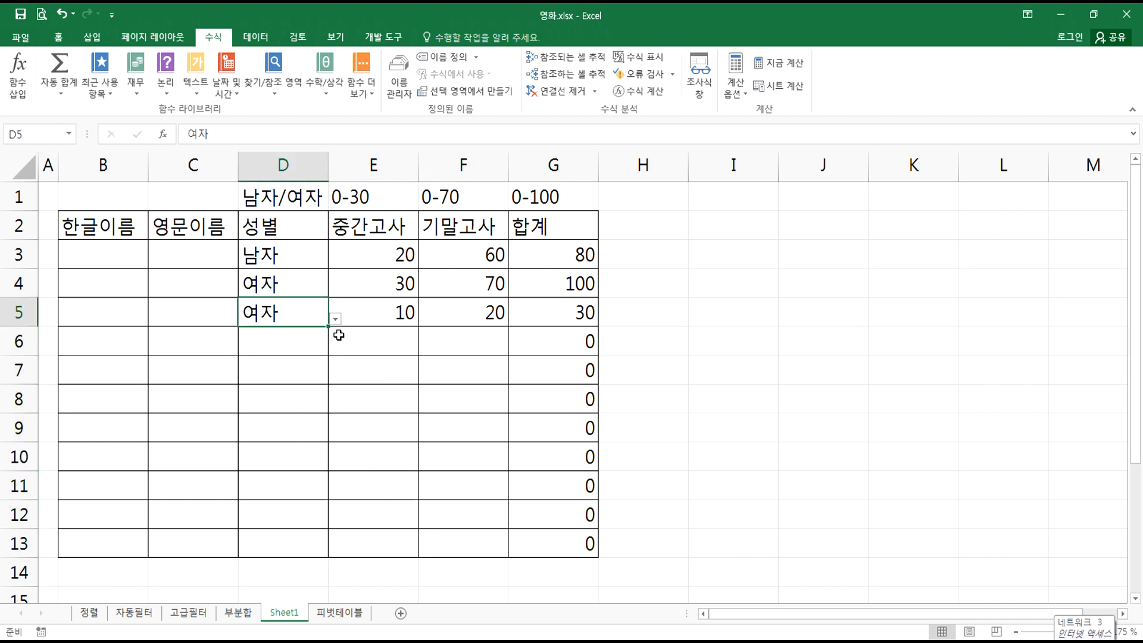
pyautogui.click(314, 345)
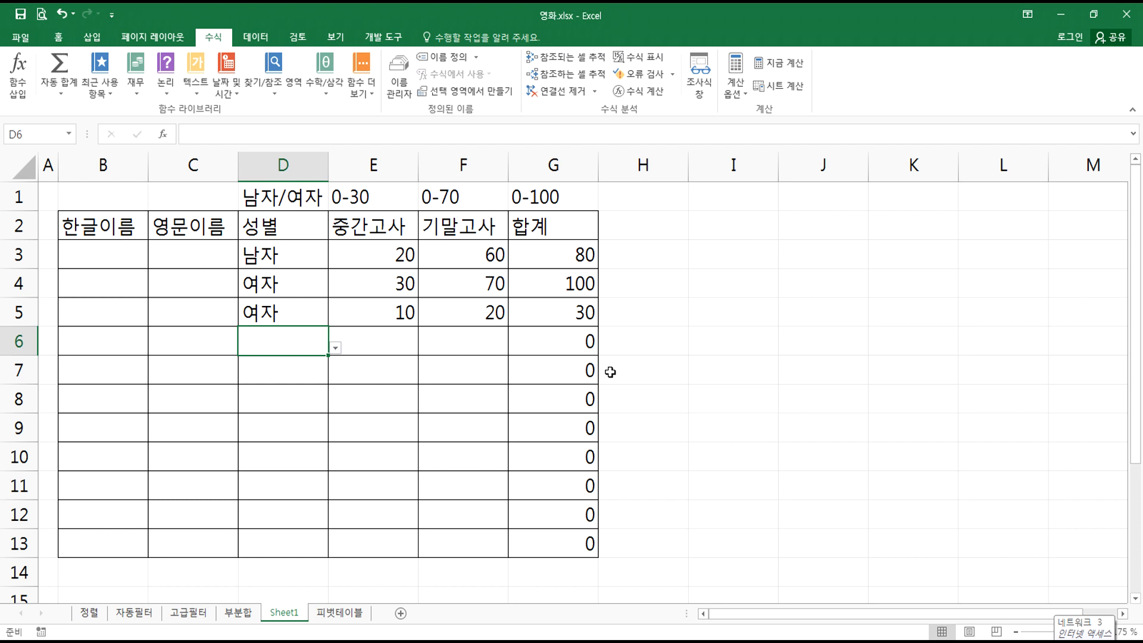
pyautogui.hotkey('alt', 'Down')
pyautogui.press('Down')
pyautogui.press('Down')
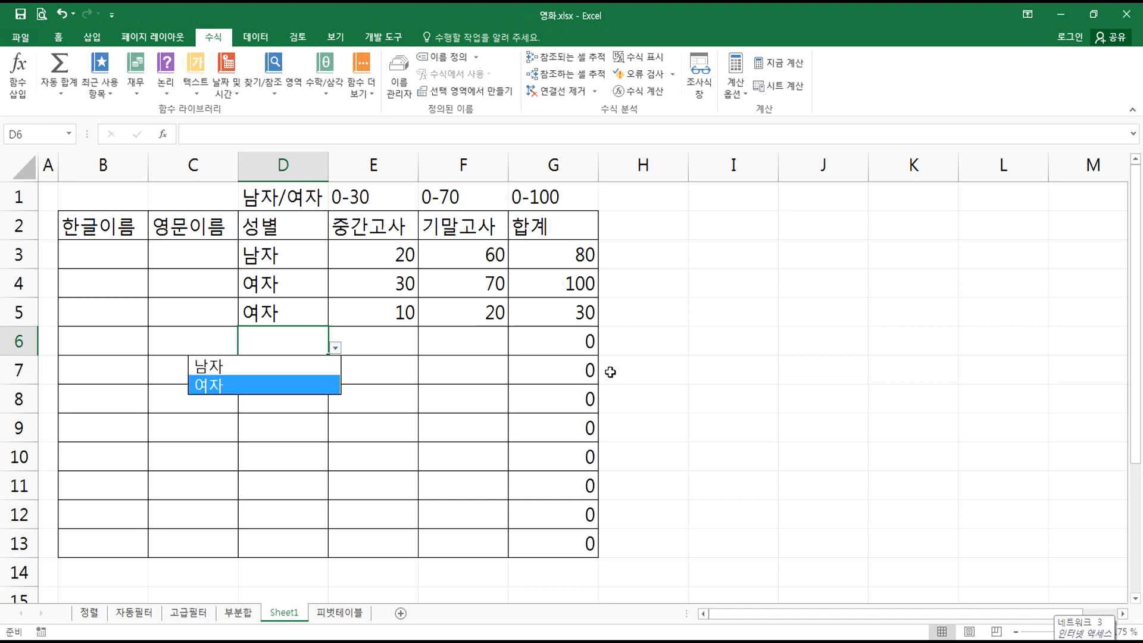
pyautogui.press('Return')
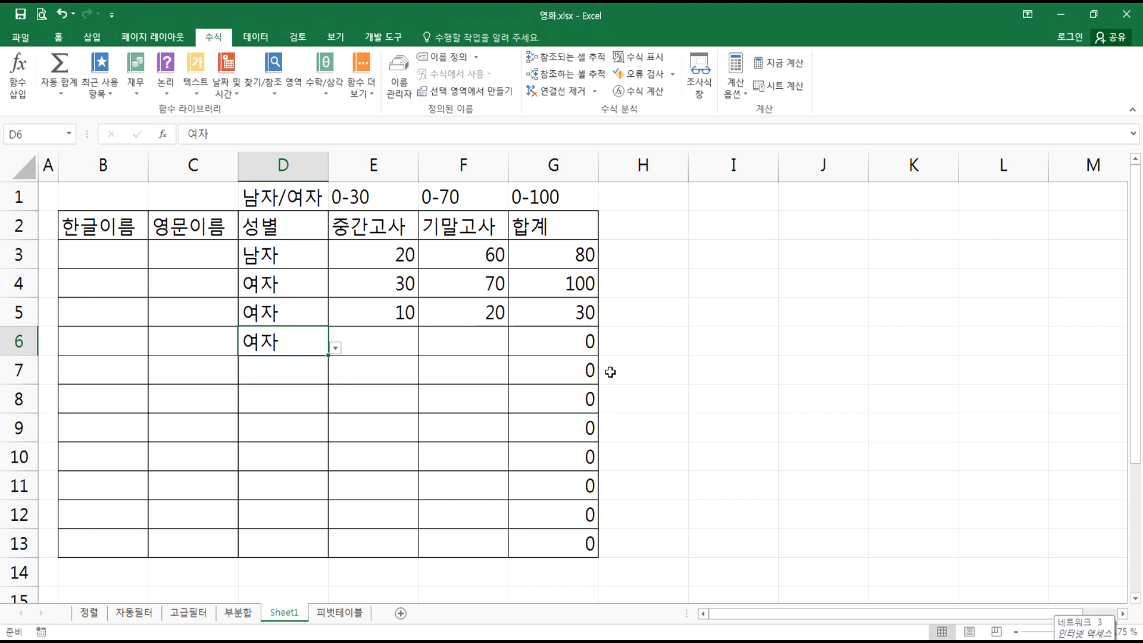
# - Clear the genre of 쉰들러 리스트 in cell C43 on the 부분합 sheet
pyautogui.click(238, 613)
pyautogui.scroll(-14, 241, 577)
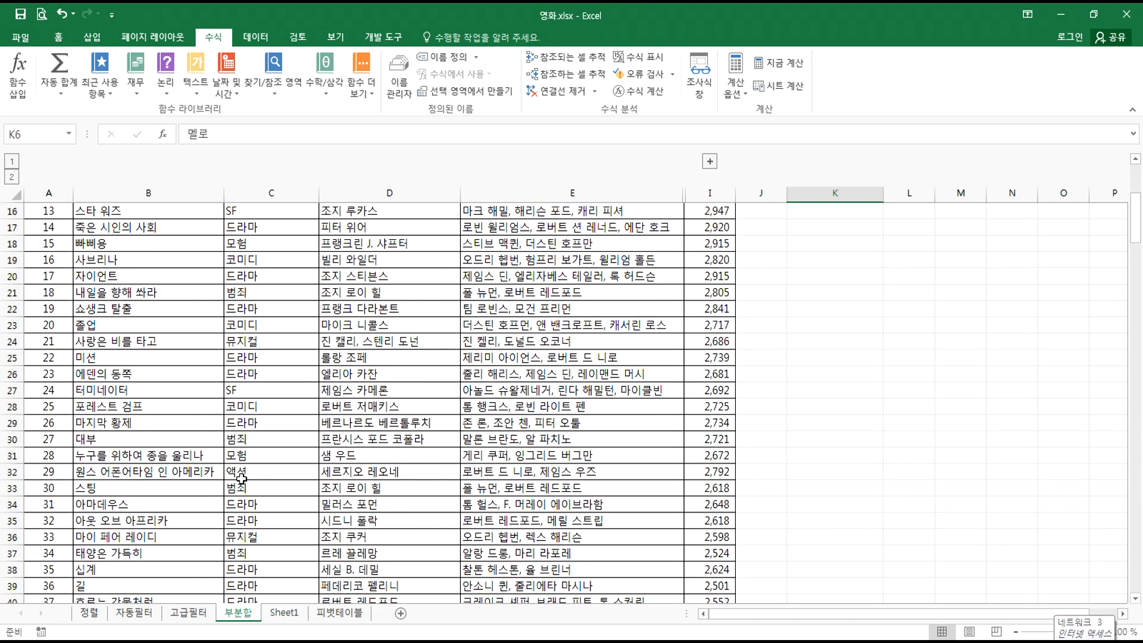
pyautogui.scroll(1, 258, 286)
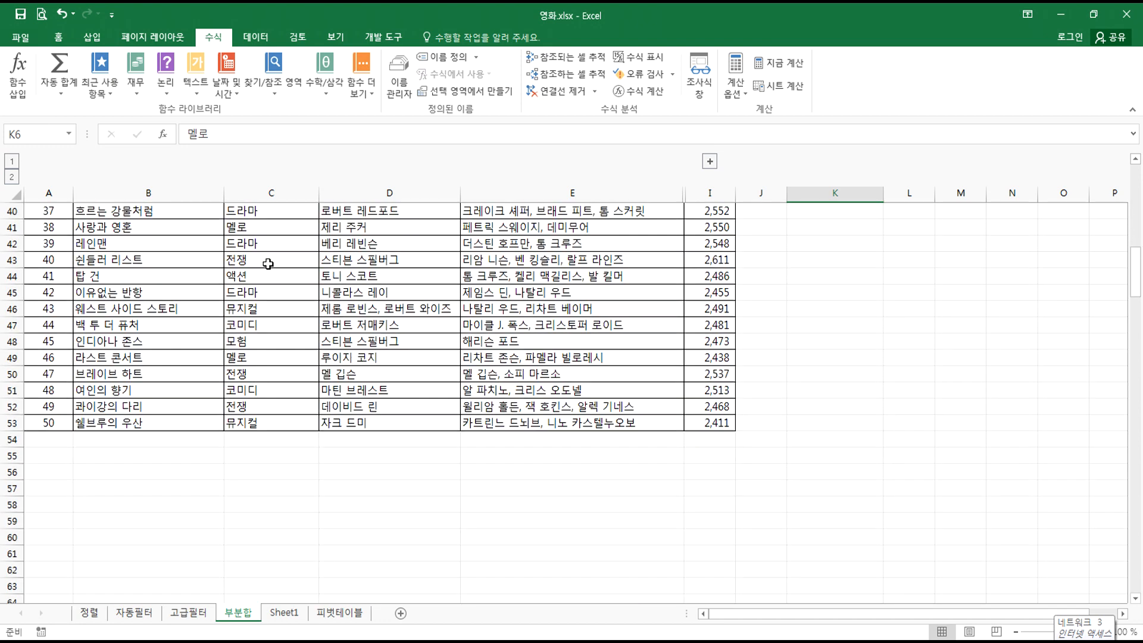
pyautogui.click(268, 262)
pyautogui.press('Delete')
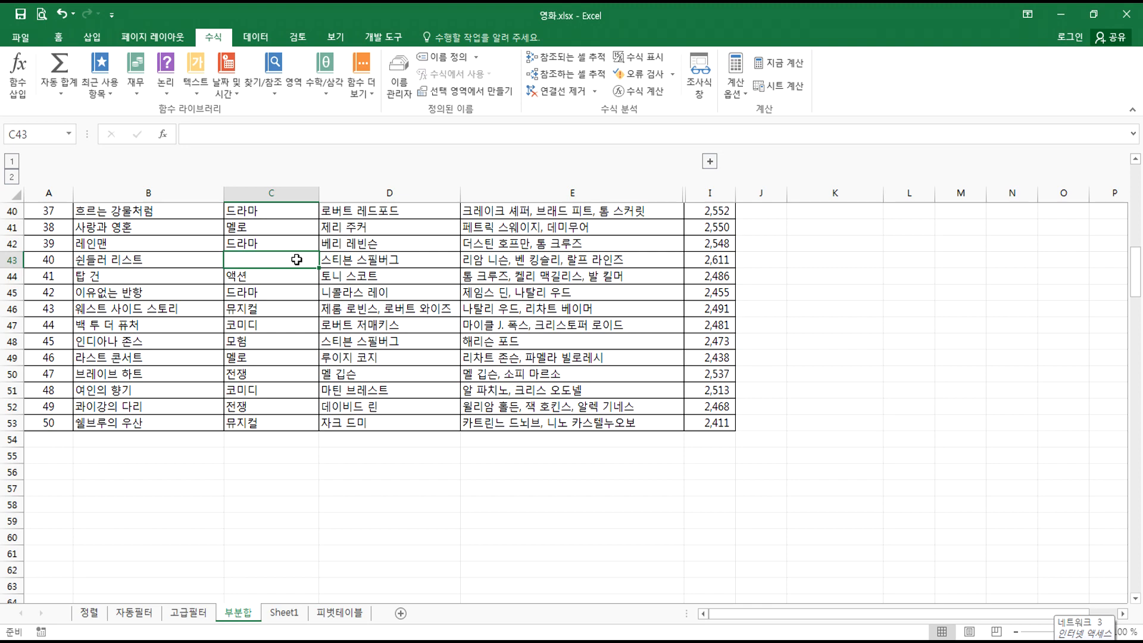
# - Fill the empty genre cell C43 with 범죄 from the pick list of the column's existing entries
pyautogui.keyDown('ctrl'); pyautogui.scroll(3, 296, 259); pyautogui.keyUp('ctrl')
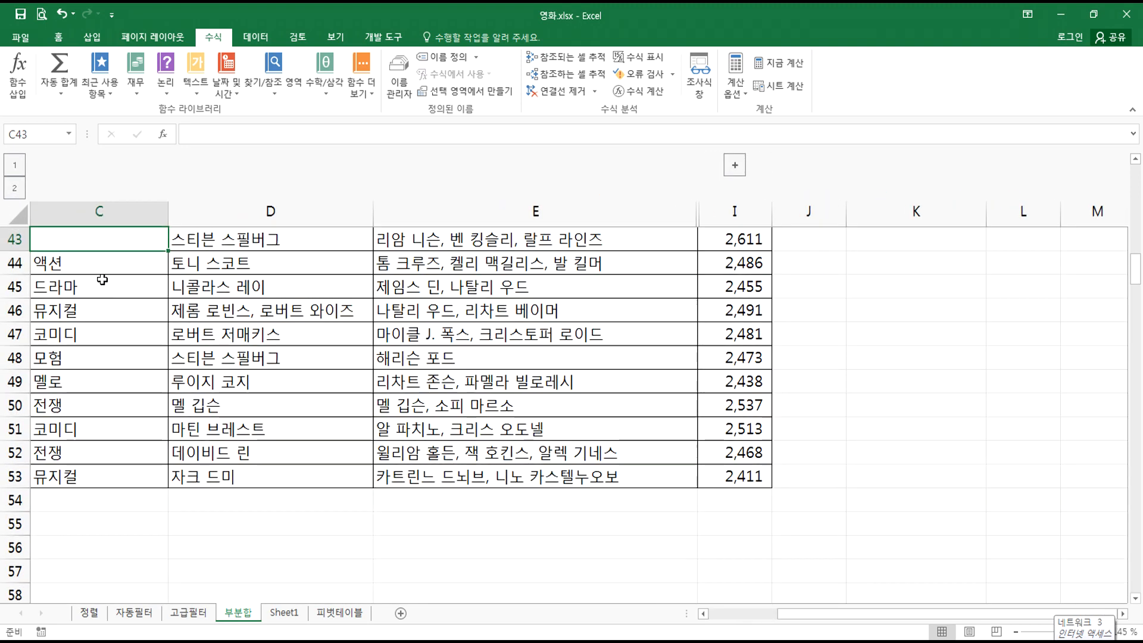
pyautogui.press('Left')
pyautogui.press('Left')
pyautogui.scroll(2, 255, 289)
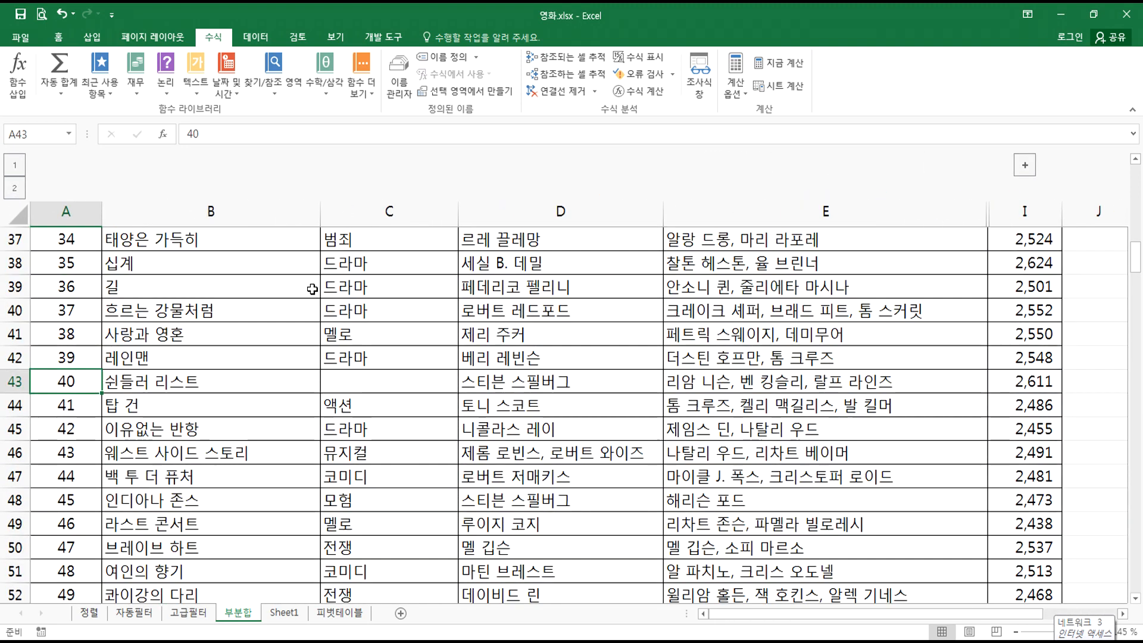
pyautogui.click(364, 384)
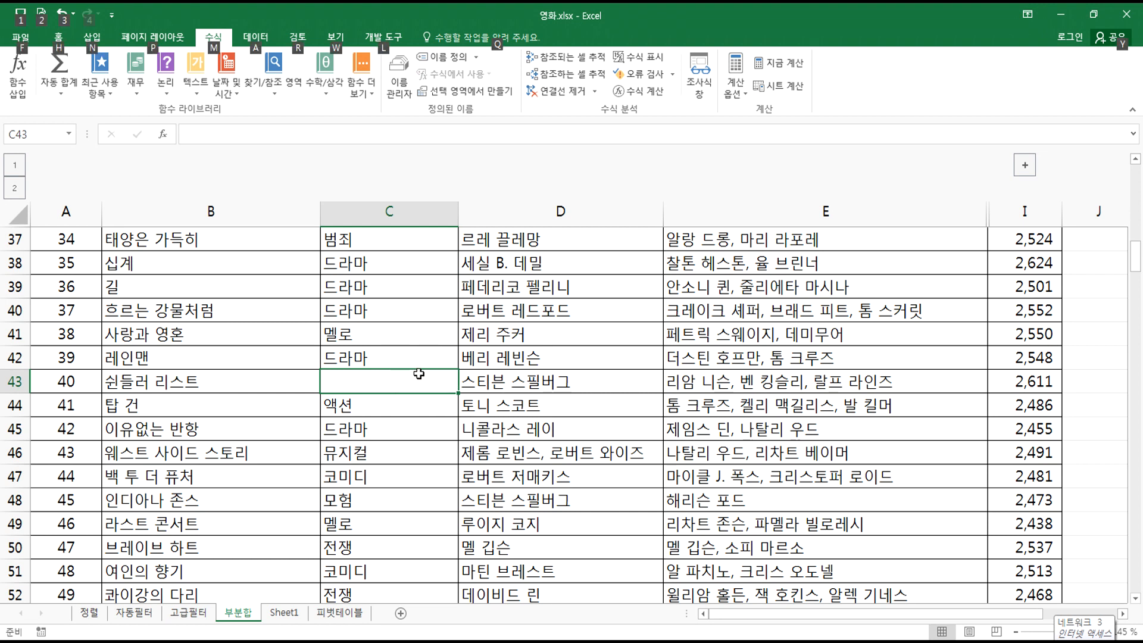
pyautogui.hotkey('alt', 'Down')
pyautogui.press('Down')
pyautogui.press('Down')
pyautogui.press('Down')
pyautogui.press('Down')
pyautogui.press('Down')
pyautogui.press('Down')
pyautogui.press('Down')
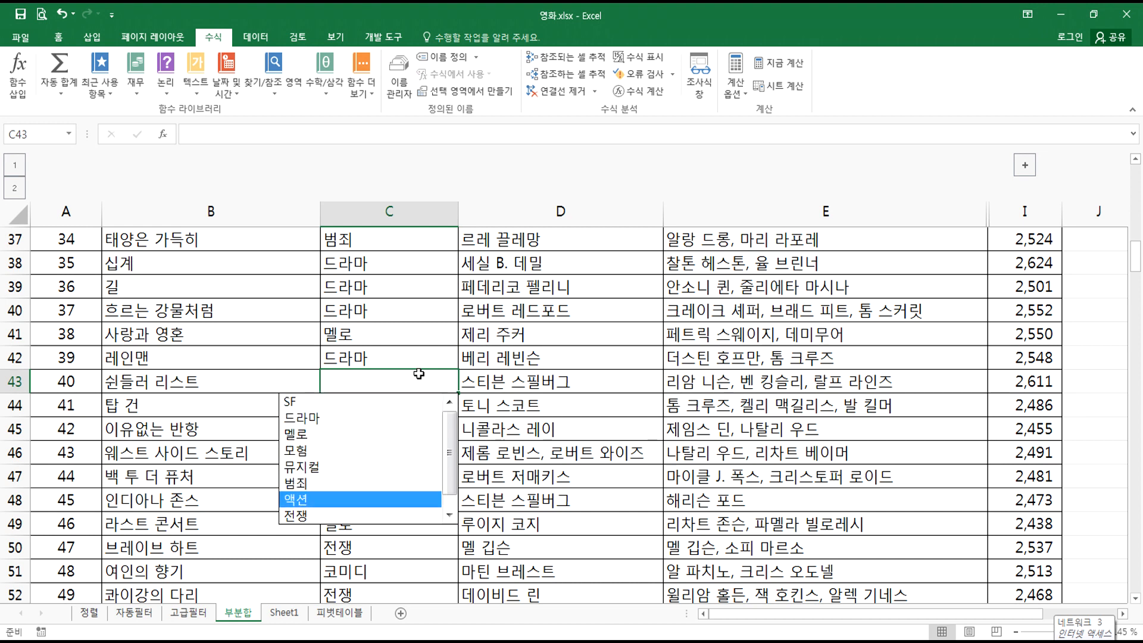
pyautogui.press('Down')
pyautogui.press('Down')
pyautogui.press('Up')
pyautogui.press('Up')
pyautogui.press('Up')
pyautogui.press('Up')
pyautogui.press('Up')
pyautogui.press('Up')
pyautogui.press('Up')
pyautogui.press('Up')
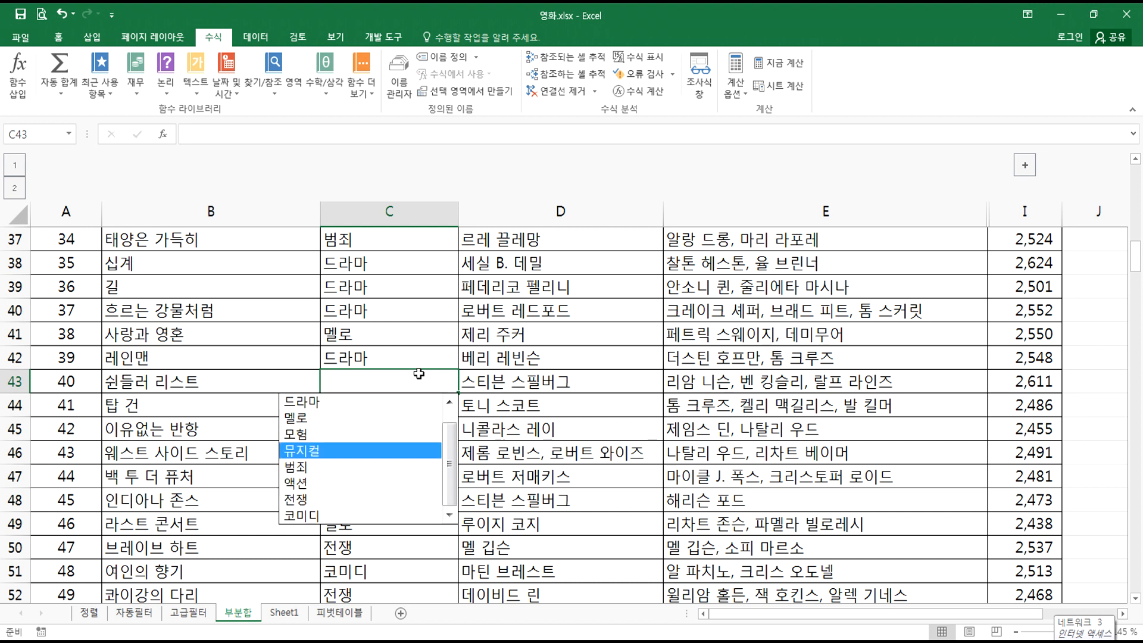
pyautogui.press('Down')
pyautogui.press('Down')
pyautogui.press('Down')
pyautogui.press('Down')
pyautogui.press('Down')
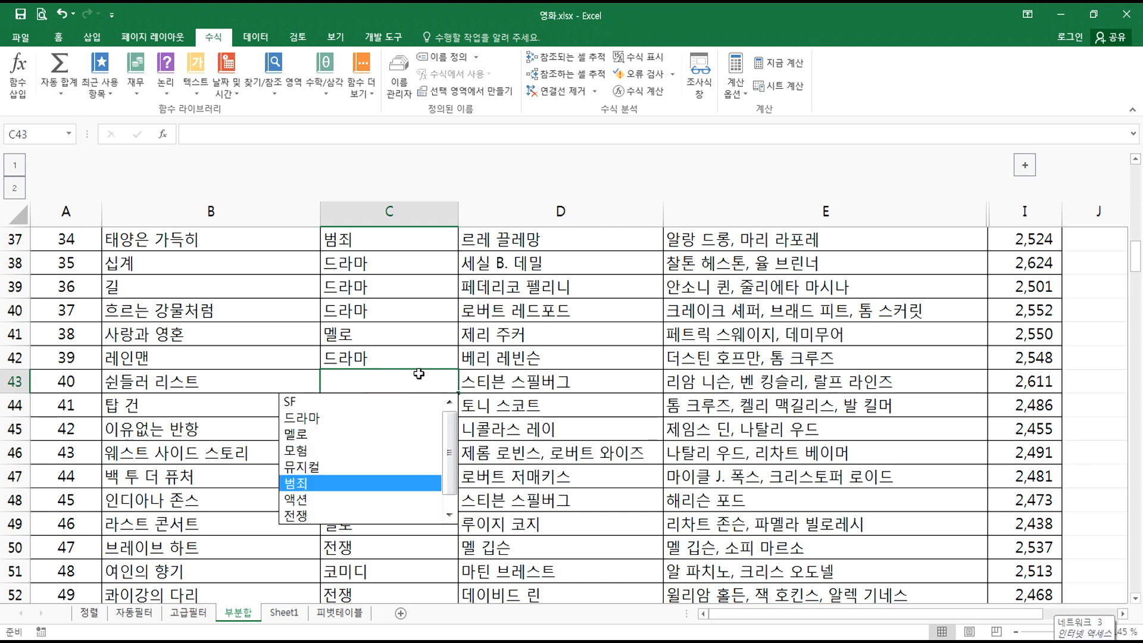
pyautogui.press('Return')
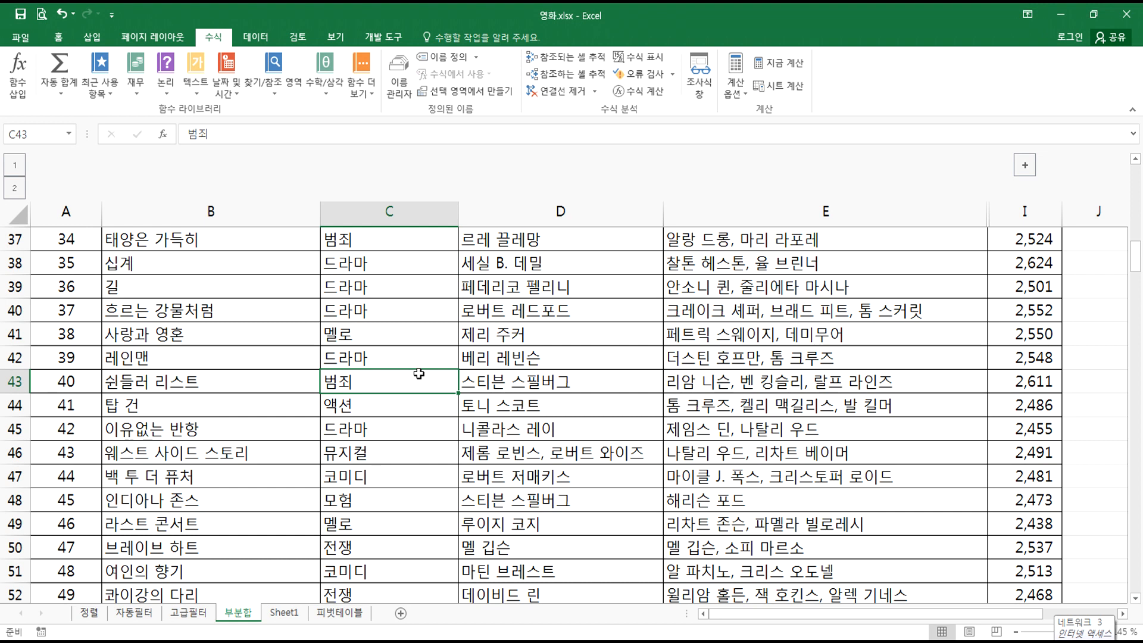
# - Return to Sheet1 and select the 한글이름 cells B3:B13
pyautogui.hotkey('ctrl', 'pagedown')
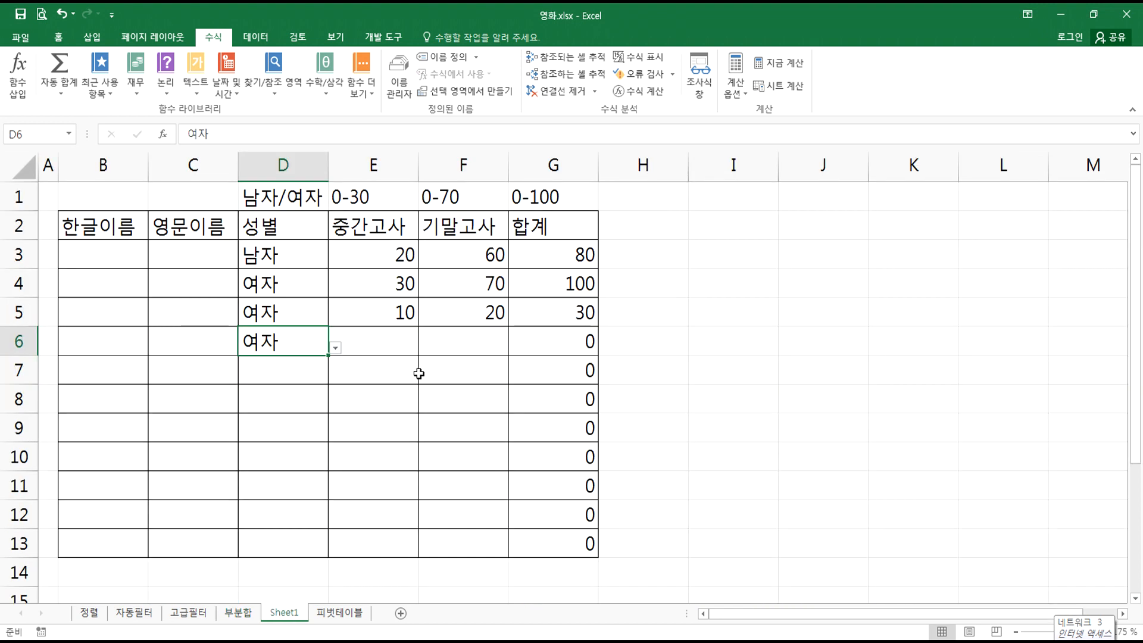
pyautogui.press('Left')
pyautogui.press('Left')
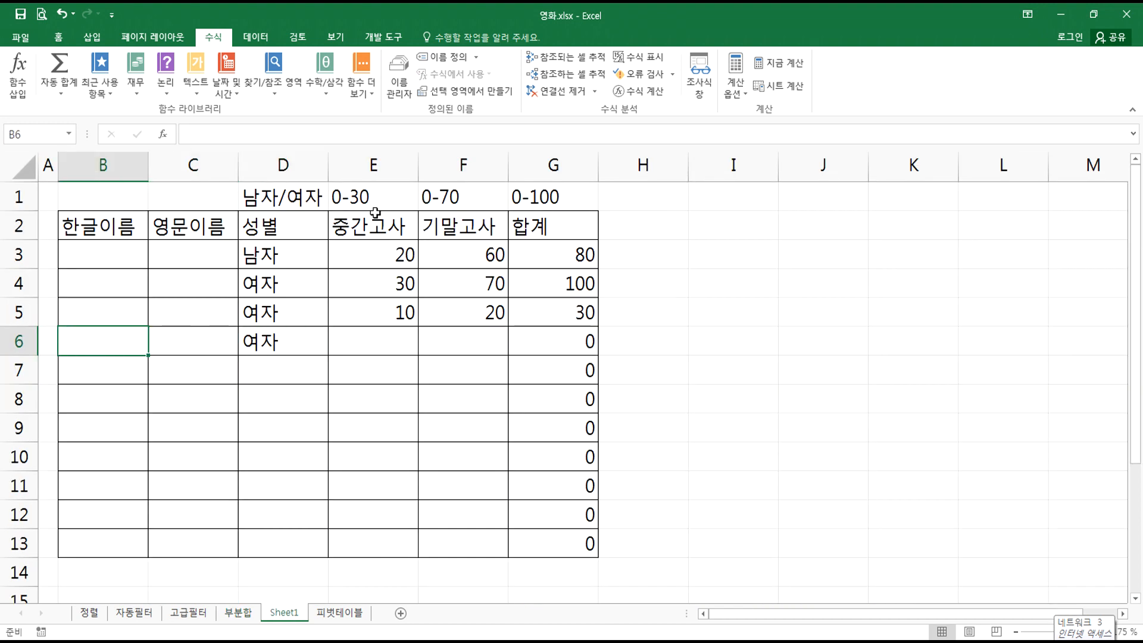
pyautogui.moveTo(112, 252); pyautogui.dragTo(114, 544)
pyautogui.moveTo(190, 252); pyautogui.dragTo(183, 529)
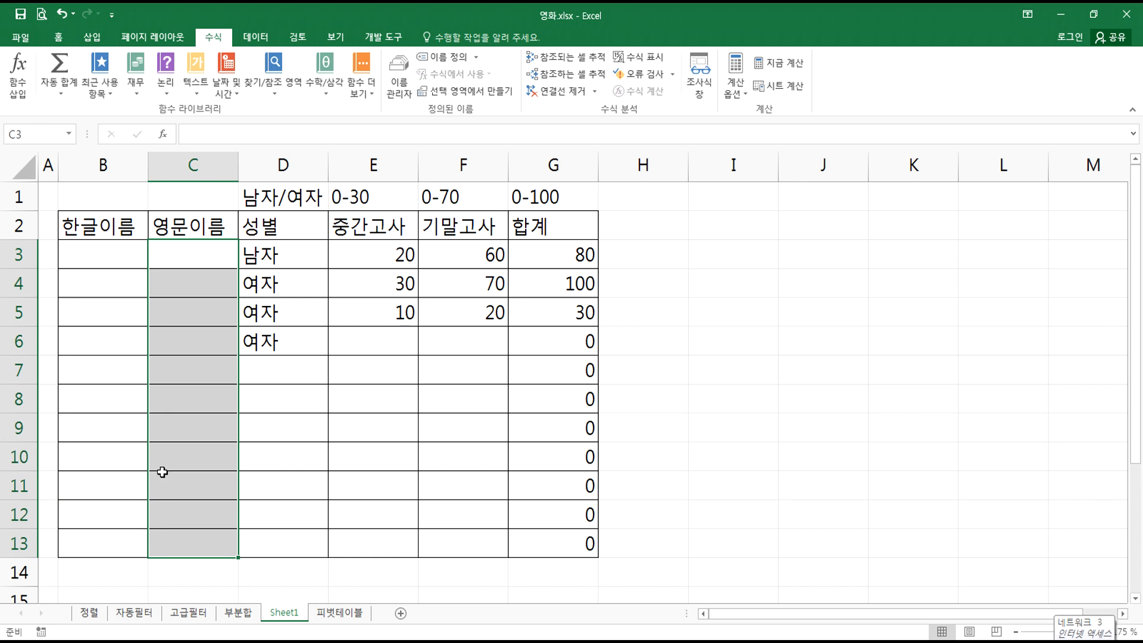
pyautogui.moveTo(99, 256); pyautogui.dragTo(99, 539)
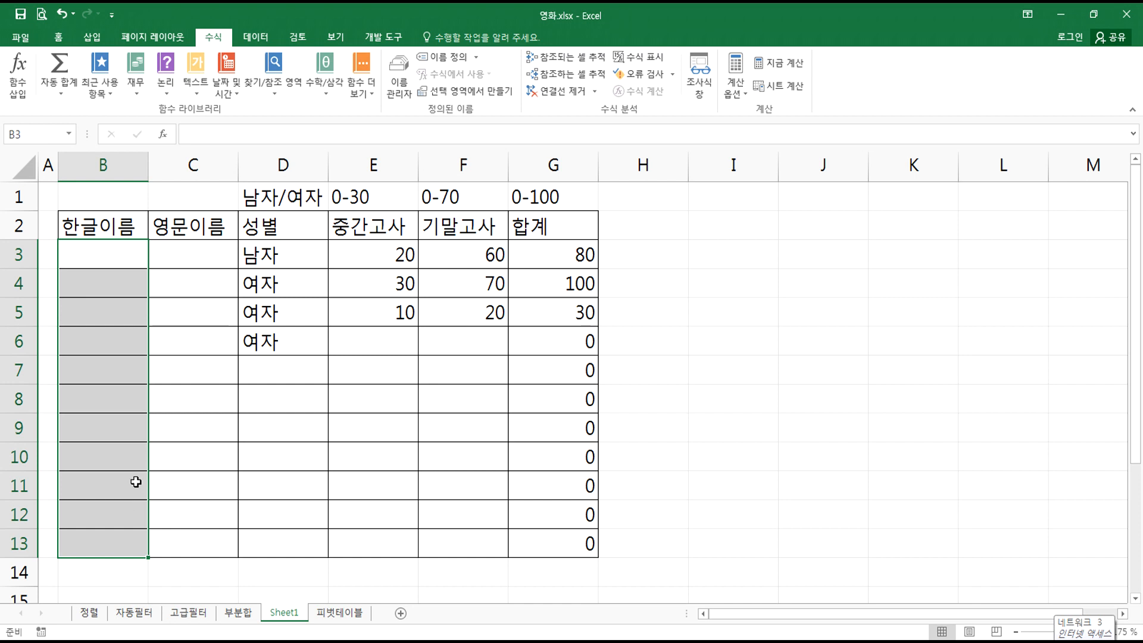
pyautogui.moveTo(108, 253); pyautogui.dragTo(106, 547)
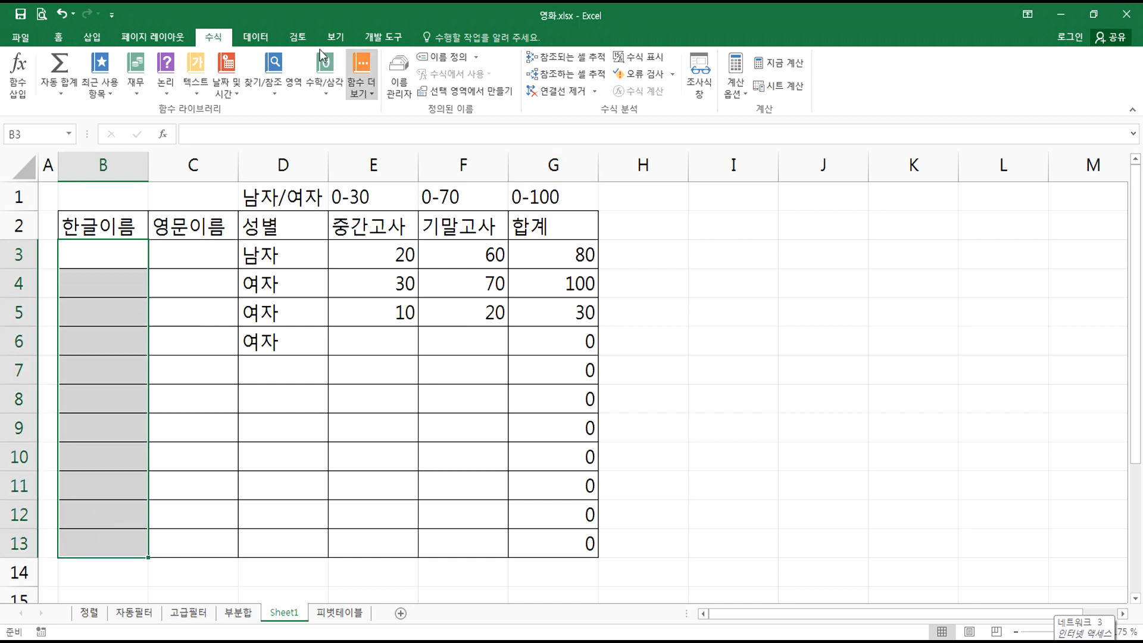
pyautogui.click(251, 37)
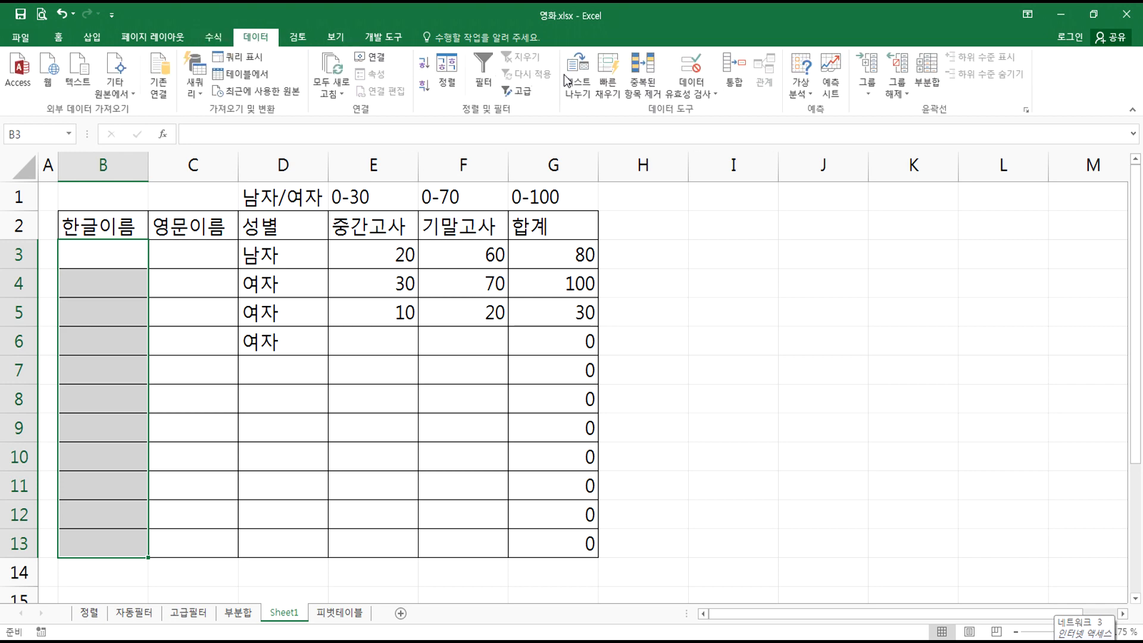
pyautogui.click(690, 72)
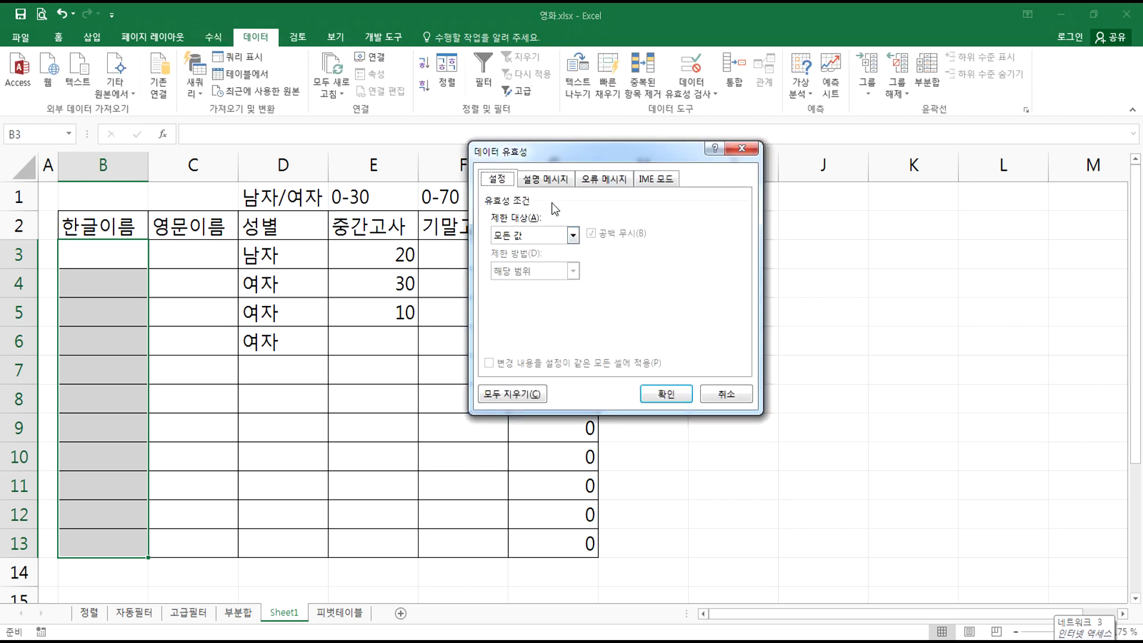
pyautogui.click(650, 178)
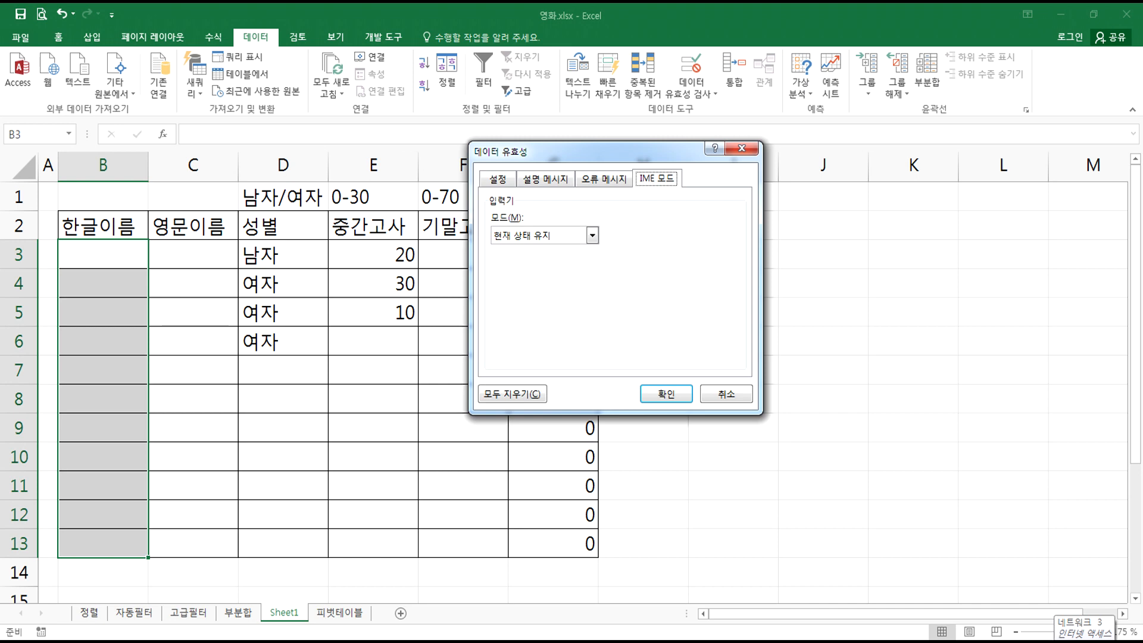
pyautogui.click(725, 394)
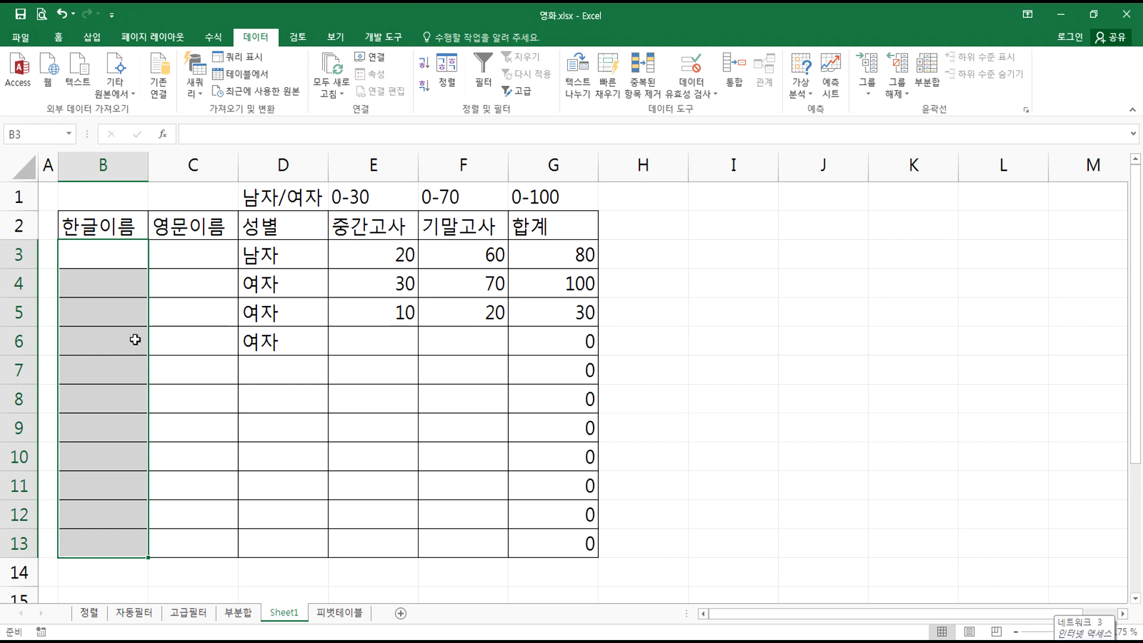
# - Set the data validation IME mode of the 한글이름 cells B3:B13 to 한글
pyautogui.moveTo(119, 255); pyautogui.dragTo(114, 553)
pyautogui.click(691, 68)
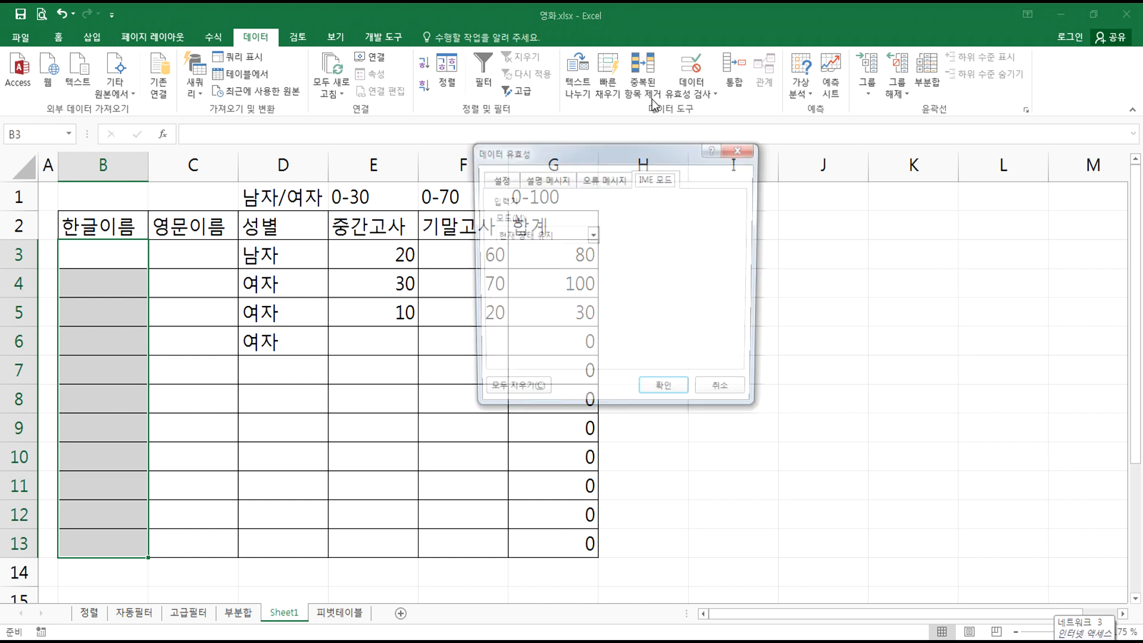
pyautogui.click(658, 178)
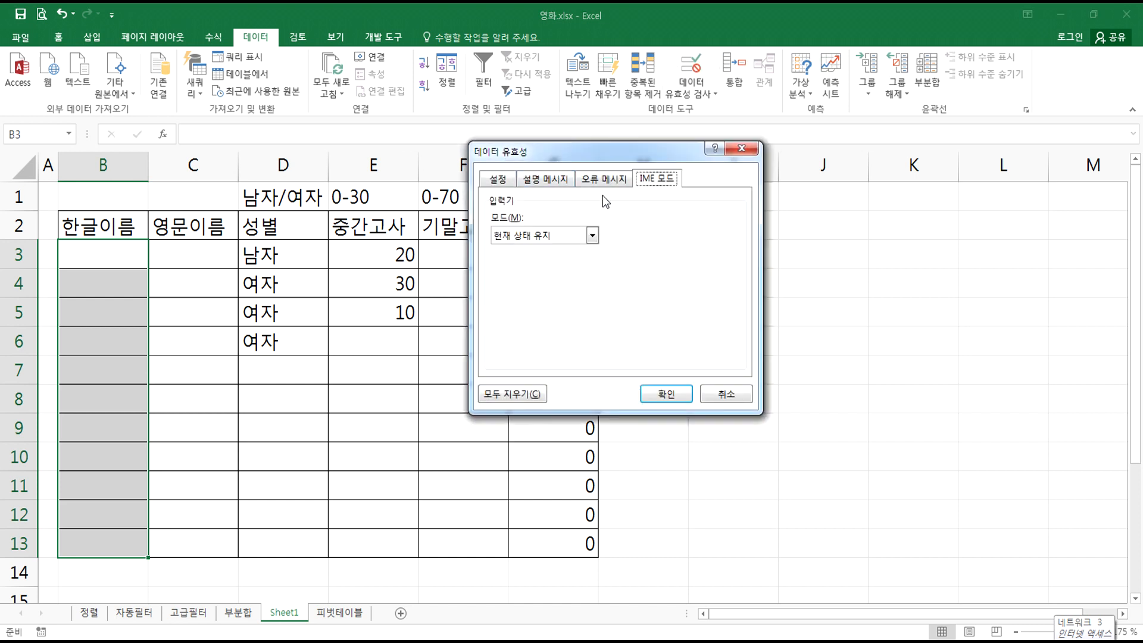
pyautogui.click(591, 237)
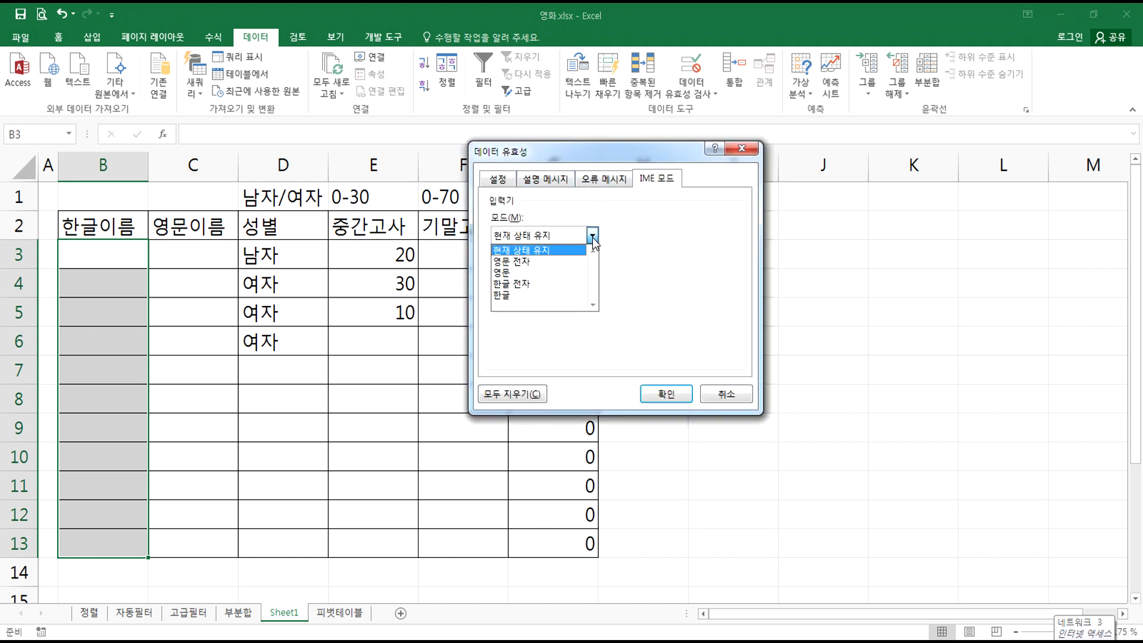
pyautogui.click(542, 295)
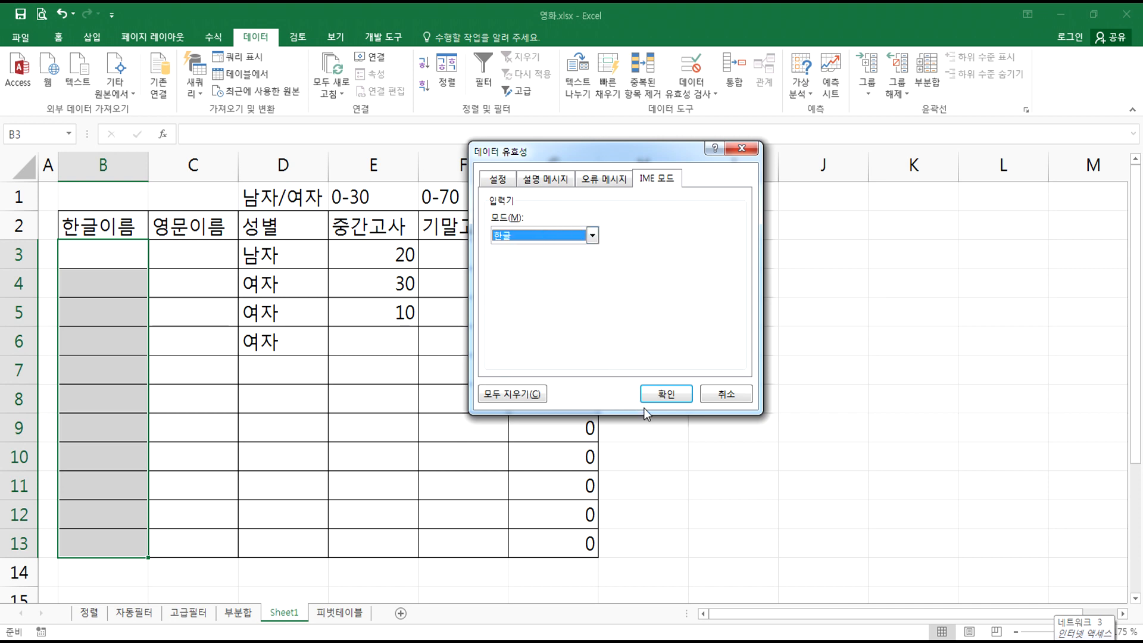
pyautogui.click(666, 393)
# - Set the data validation IME mode of the 영문이름 cells C3:C13 to 영문
pyautogui.moveTo(193, 254); pyautogui.dragTo(196, 541)
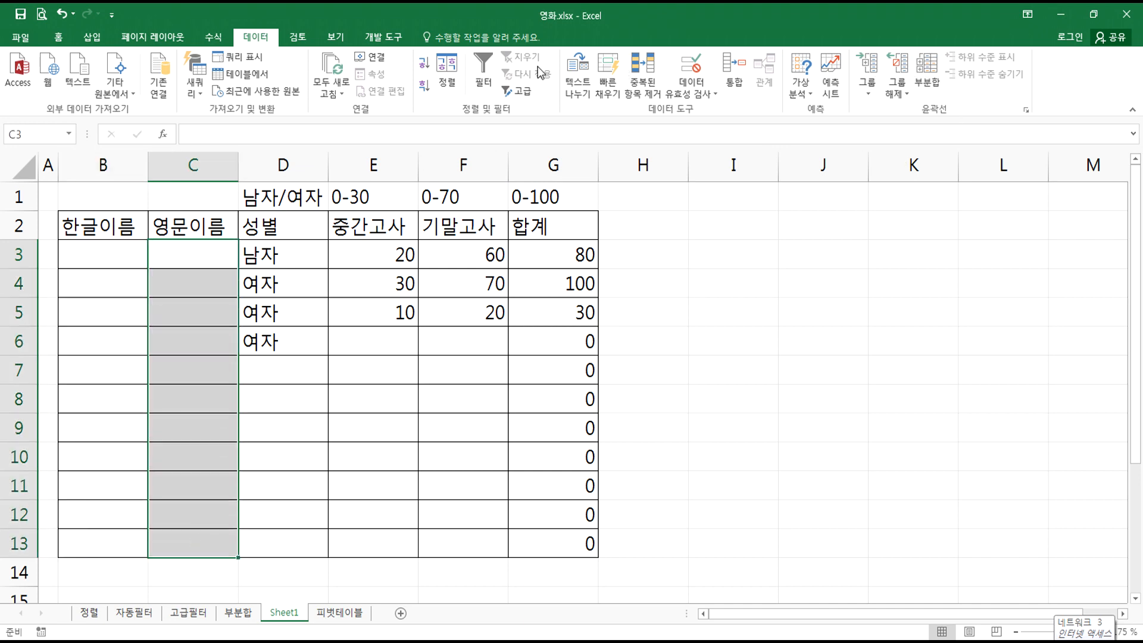
pyautogui.click(690, 67)
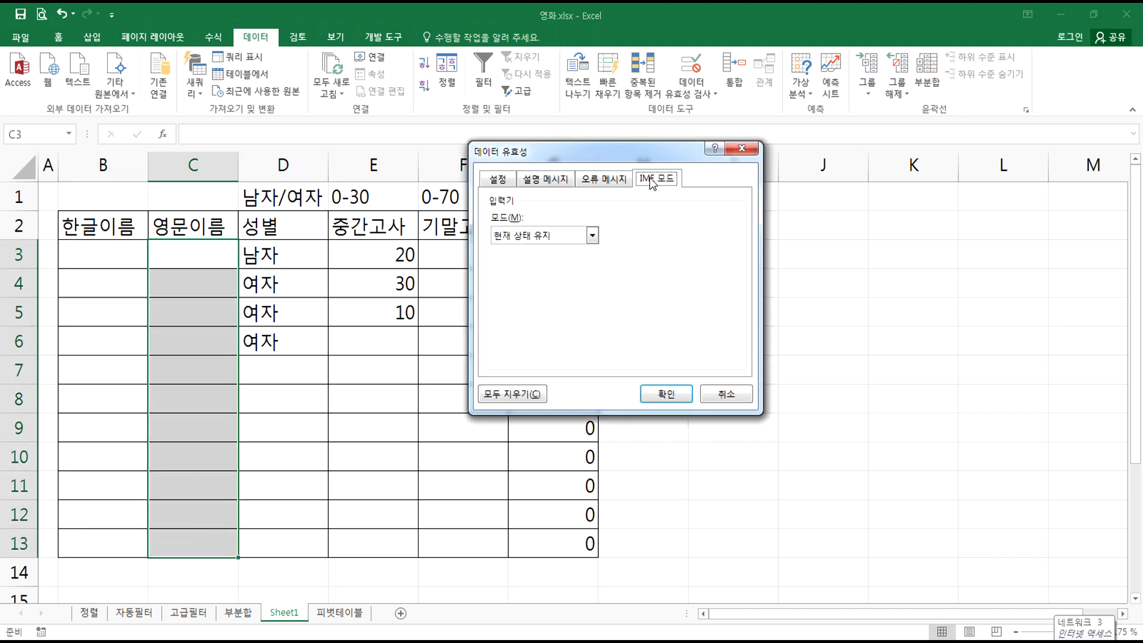
pyautogui.click(595, 237)
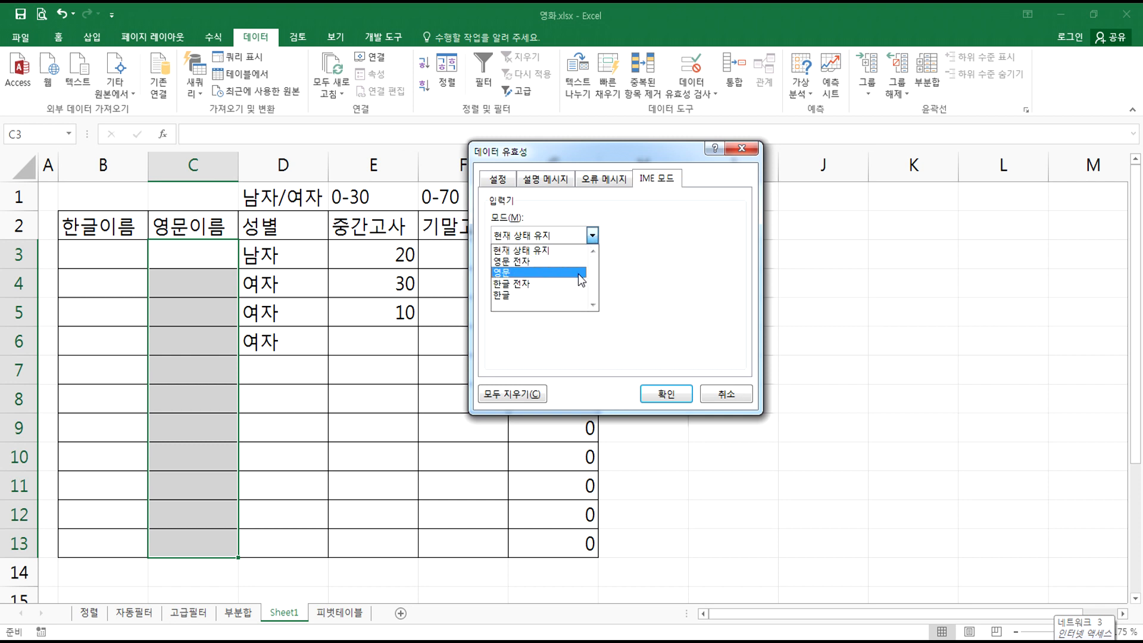
pyautogui.click(578, 273)
pyautogui.click(560, 238)
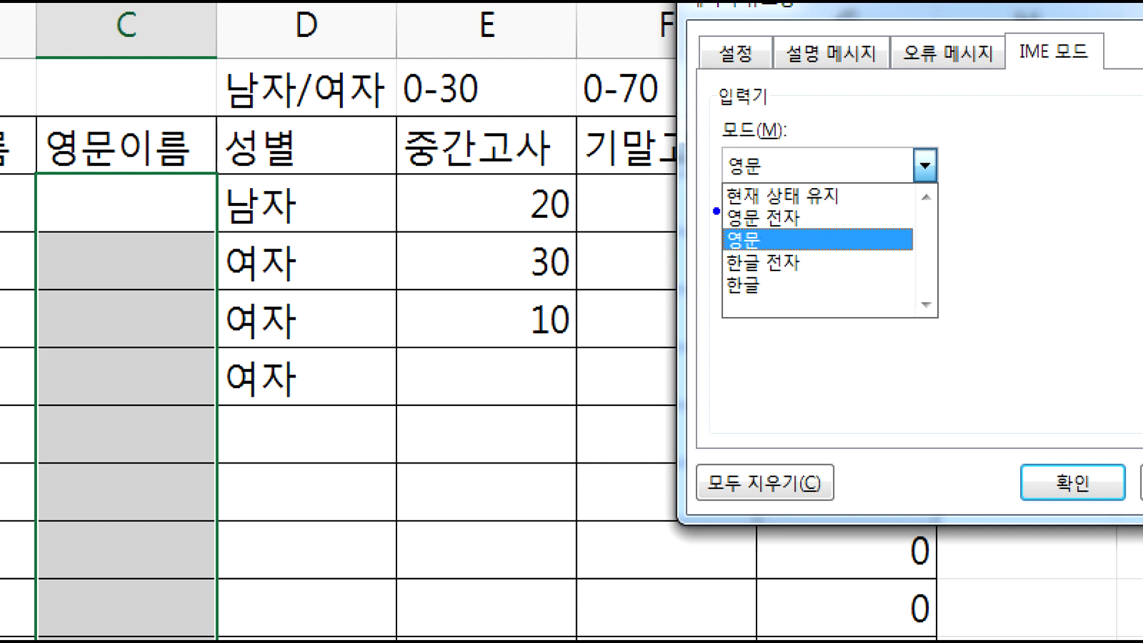
pyautogui.moveTo(607, 385)
pyautogui.mouseDown()
pyautogui.moveTo(602, 444)
pyautogui.moveTo(608, 373)
pyautogui.moveTo(701, 415)
pyautogui.moveTo(594, 476)
pyautogui.mouseUp()
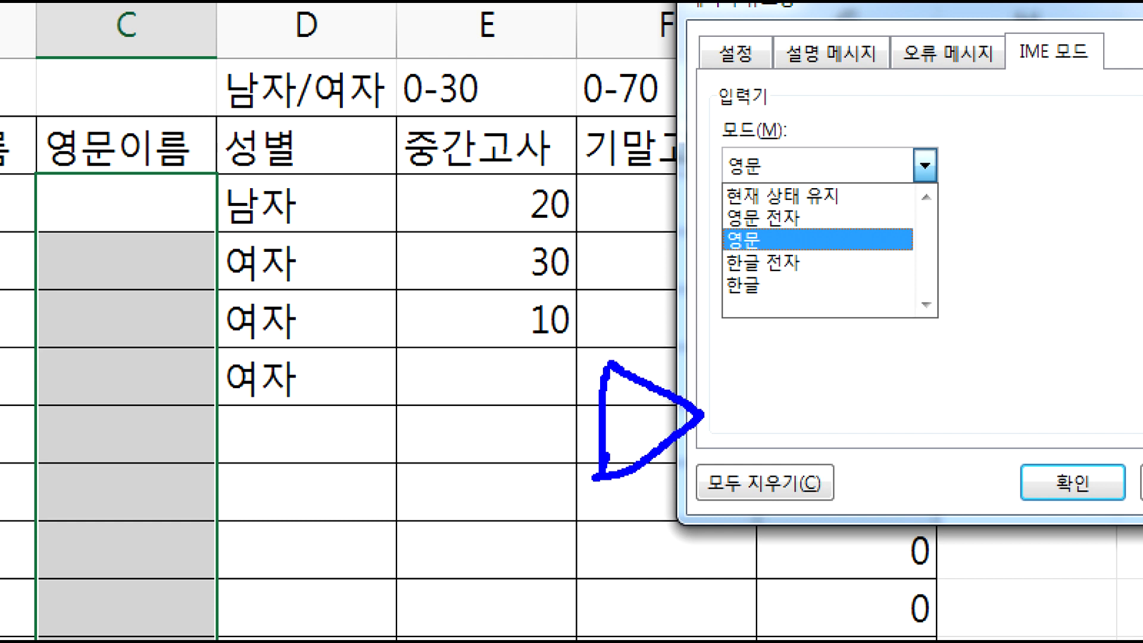
pyautogui.moveTo(612, 398)
pyautogui.mouseDown()
pyautogui.moveTo(614, 375)
pyautogui.moveTo(649, 423)
pyautogui.moveTo(634, 451)
pyautogui.moveTo(687, 411)
pyautogui.mouseUp()
pyautogui.moveTo(826, 383)
pyautogui.mouseDown()
pyautogui.moveTo(893, 446)
pyautogui.moveTo(836, 459)
pyautogui.moveTo(753, 440)
pyautogui.moveTo(839, 463)
pyautogui.moveTo(800, 434)
pyautogui.moveTo(868, 411)
pyautogui.moveTo(884, 390)
pyautogui.mouseUp()
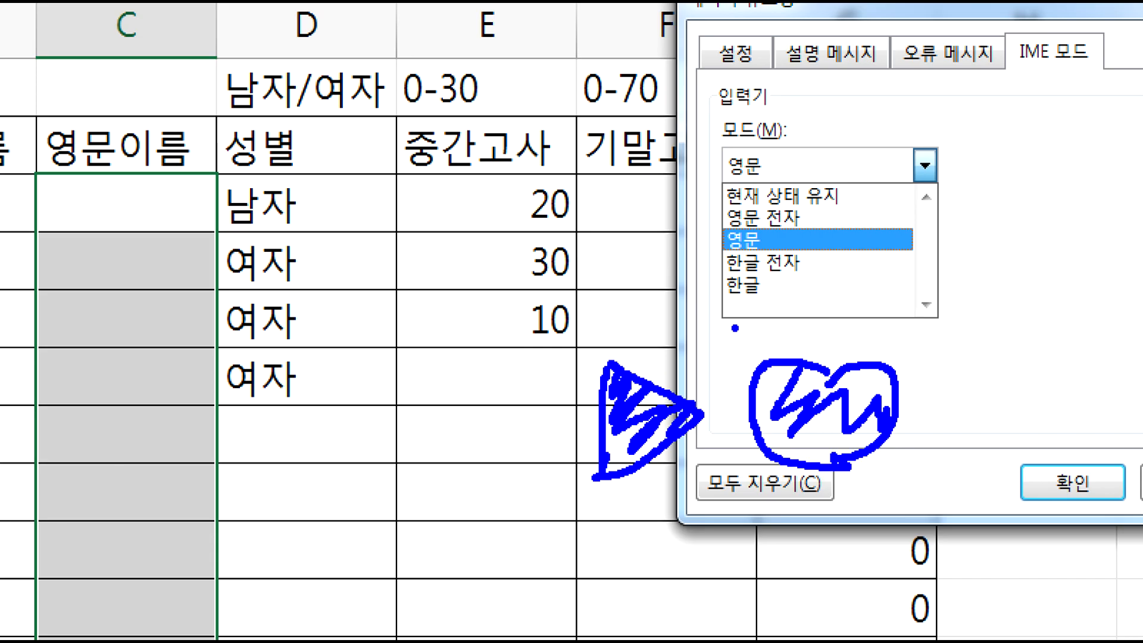
pyautogui.press('Escape')
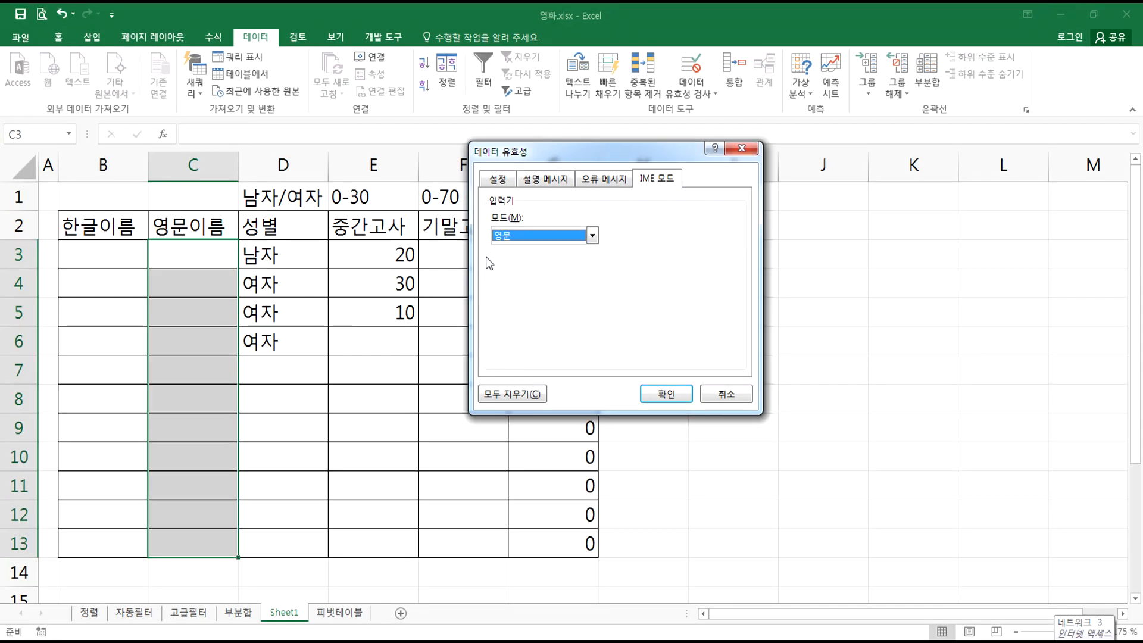
pyautogui.click(660, 395)
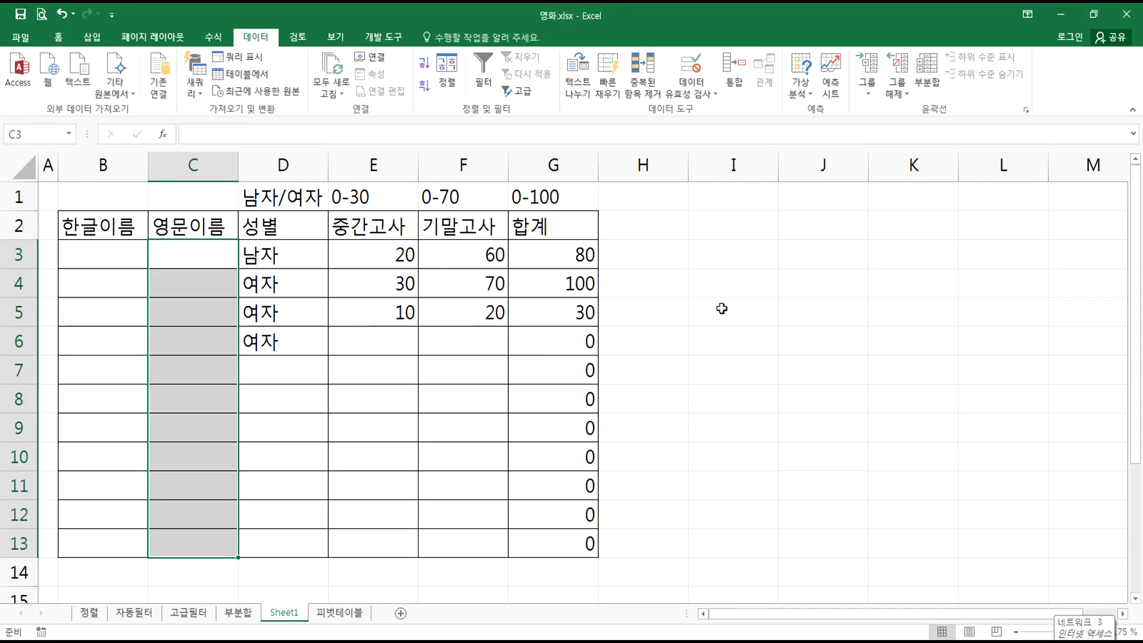
# - Insert the ☎ symbol in cell I3 from the full set of special characters for ㅁ
pyautogui.click(739, 257)
pyautogui.write('ㅁ')
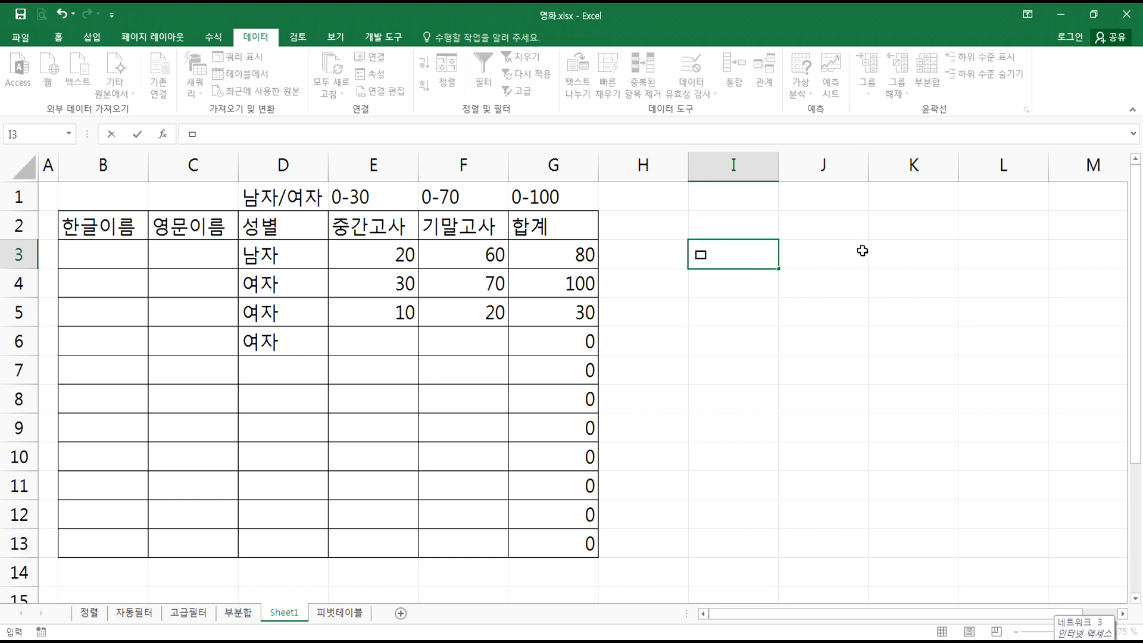
pyautogui.press('Hangul_Hanja')
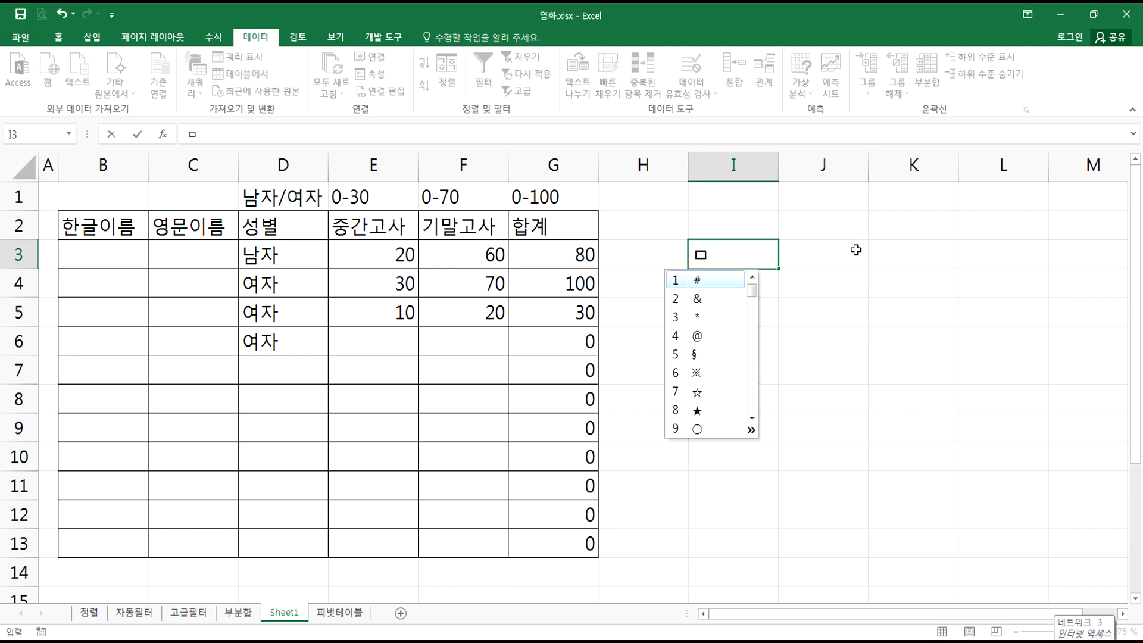
pyautogui.press('Tab')
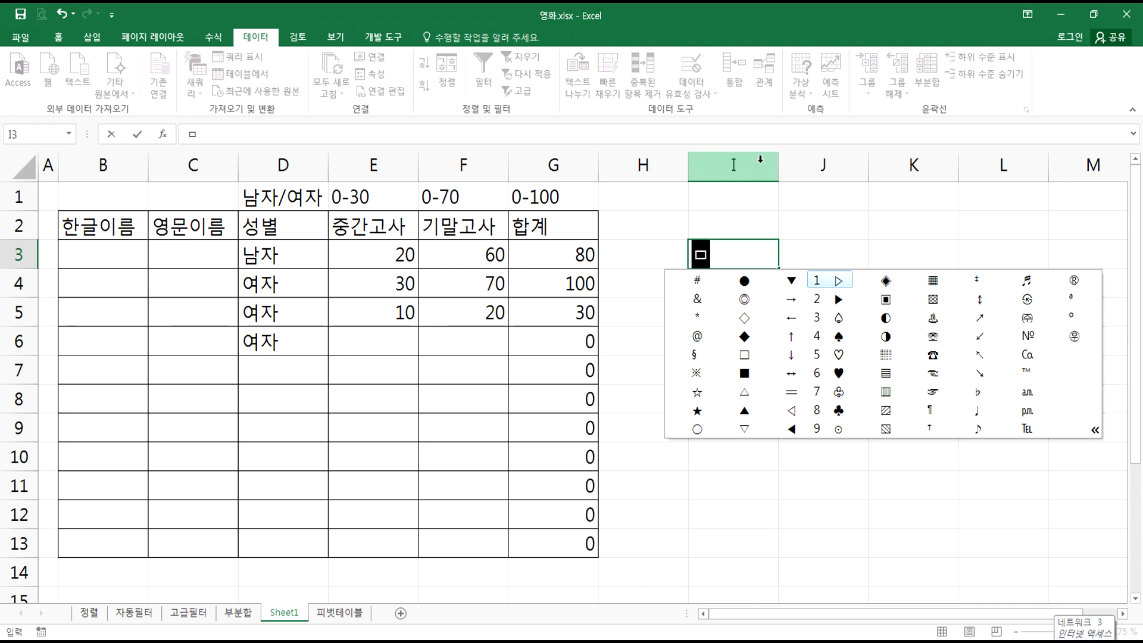
pyautogui.click(933, 357)
pyautogui.press('Return')
# - Enter 12 in cell I4 and left-align the whole of column I
pyautogui.write('12')
pyautogui.press('Return')
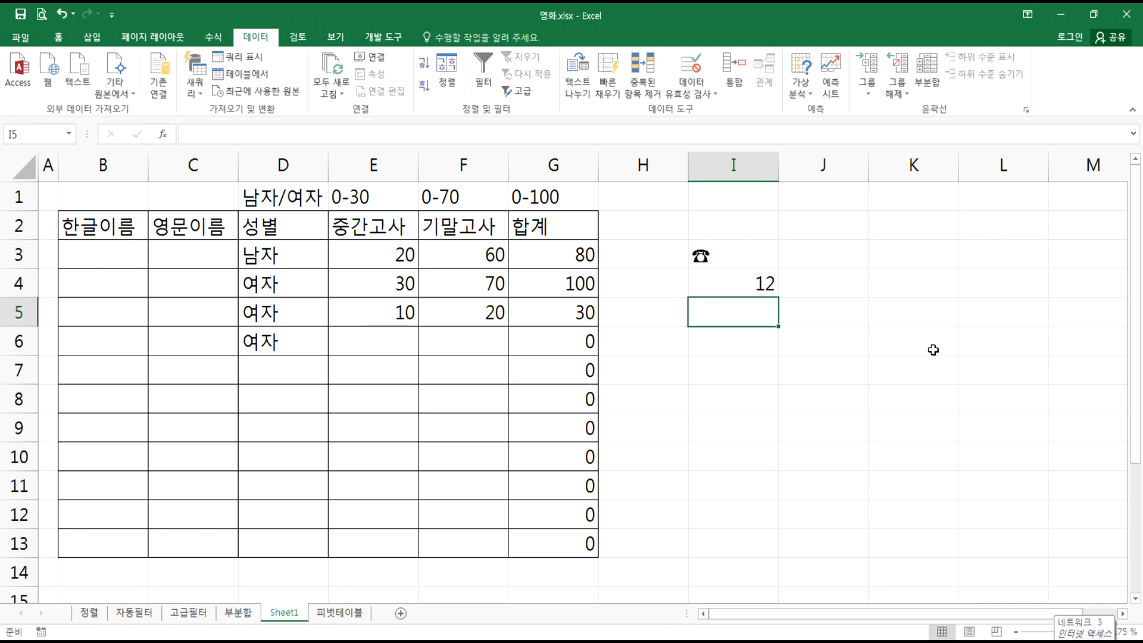
pyautogui.click(733, 164)
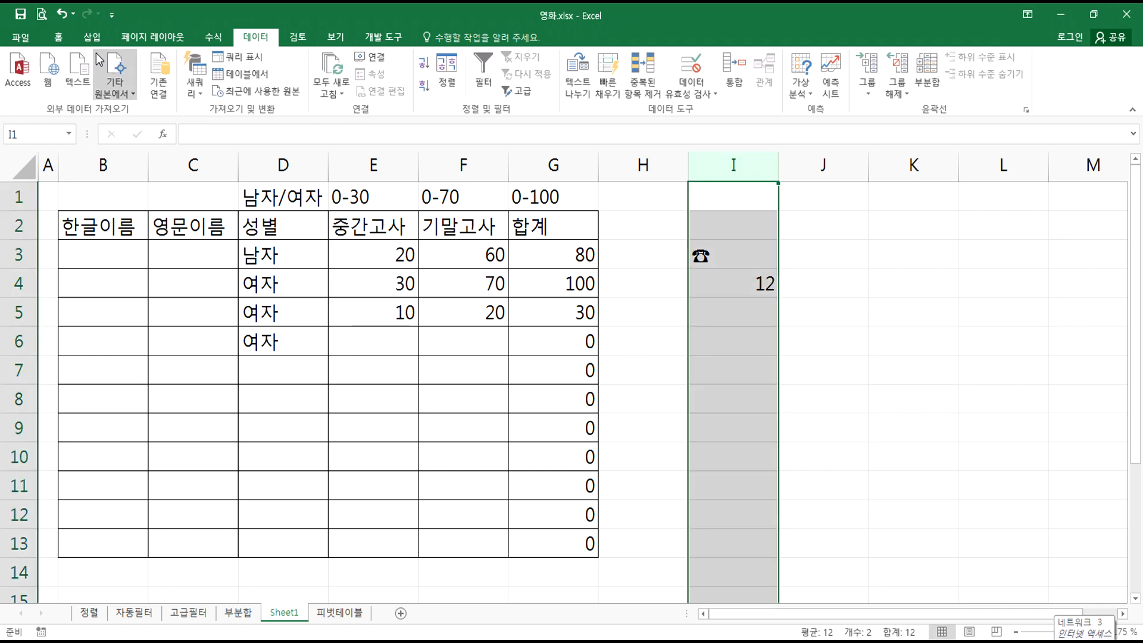
pyautogui.click(58, 37)
pyautogui.click(290, 85)
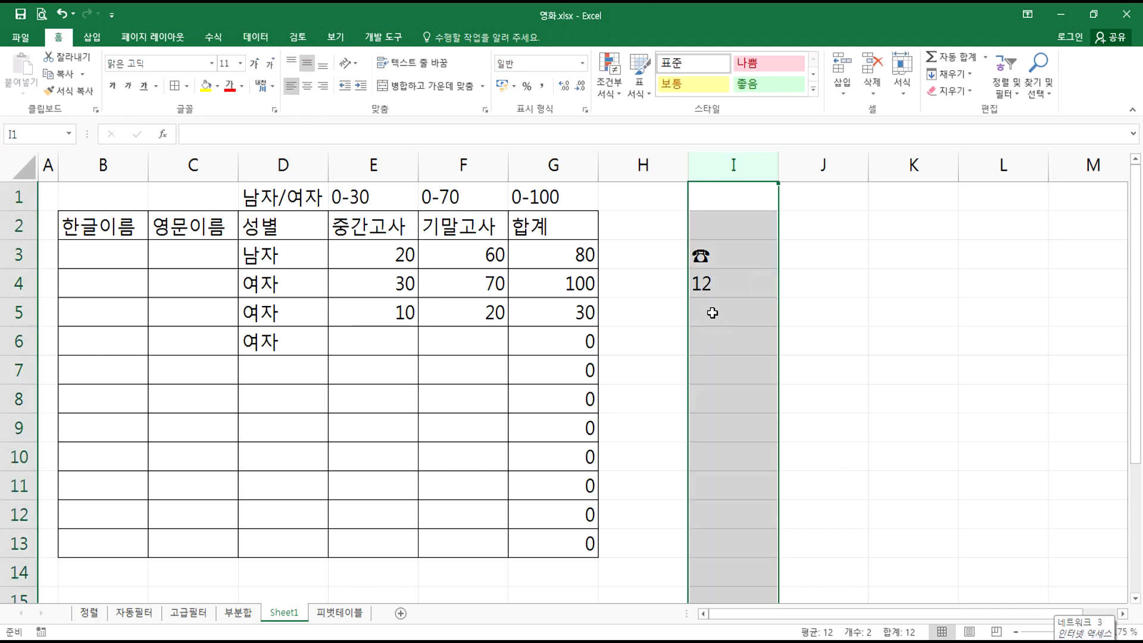
# - Enter the text ab in cell I5
pyautogui.click(712, 312)
pyautogui.write('ab')
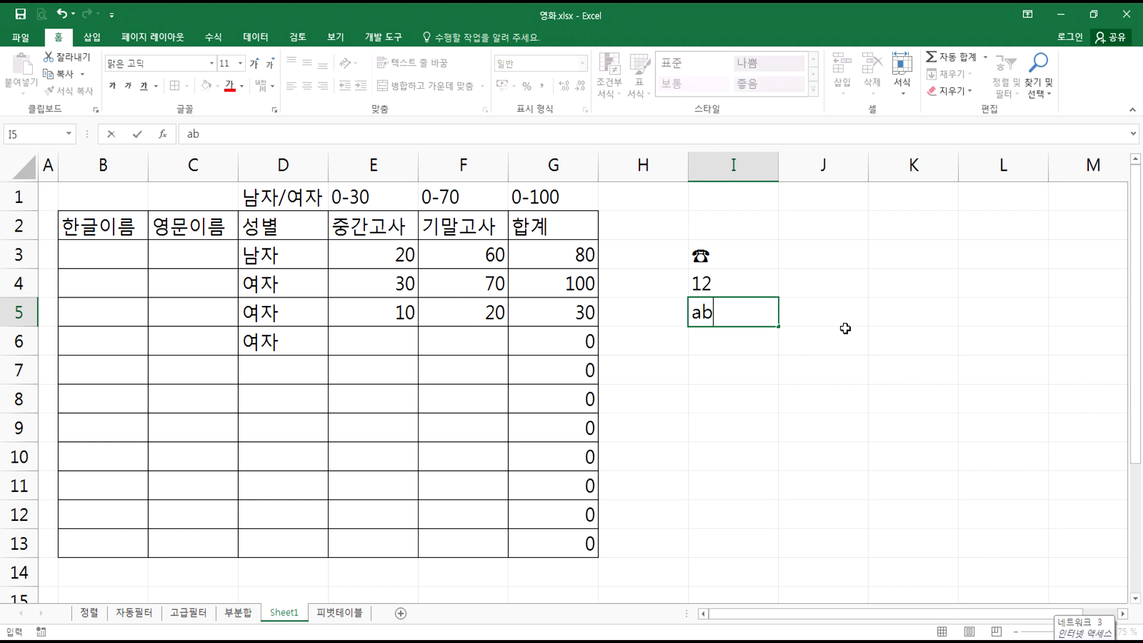
pyautogui.press('Return')
# - Compare the width of a single letter in I5 with the ☎ symbol in I3
pyautogui.click(702, 262)
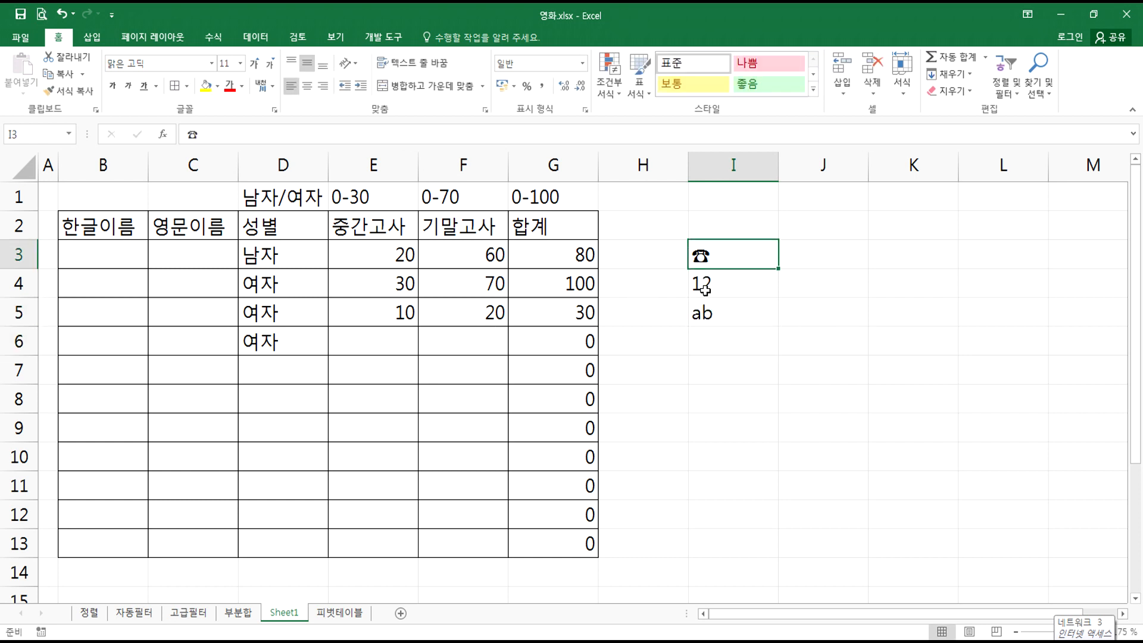
pyautogui.doubleClick(697, 313)
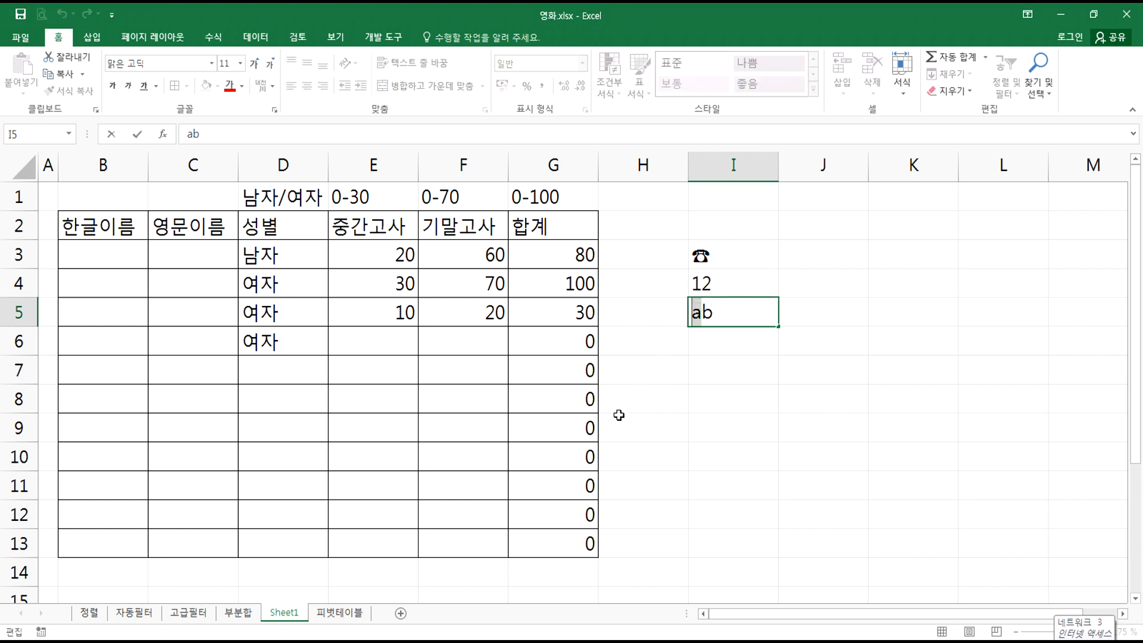
pyautogui.click(702, 258)
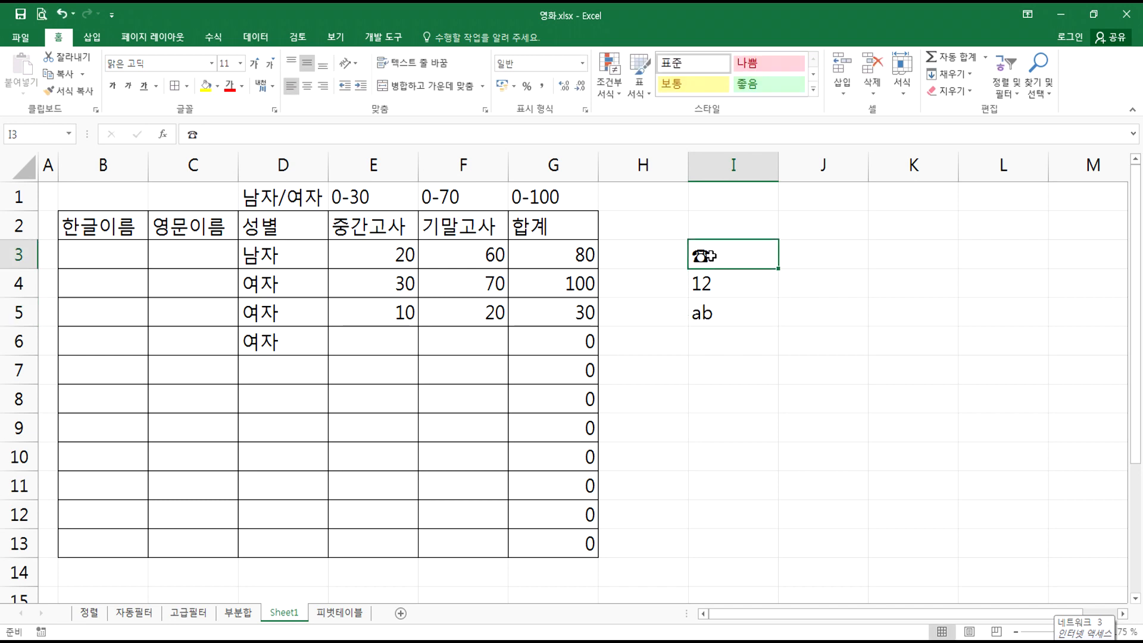
pyautogui.doubleClick(702, 257)
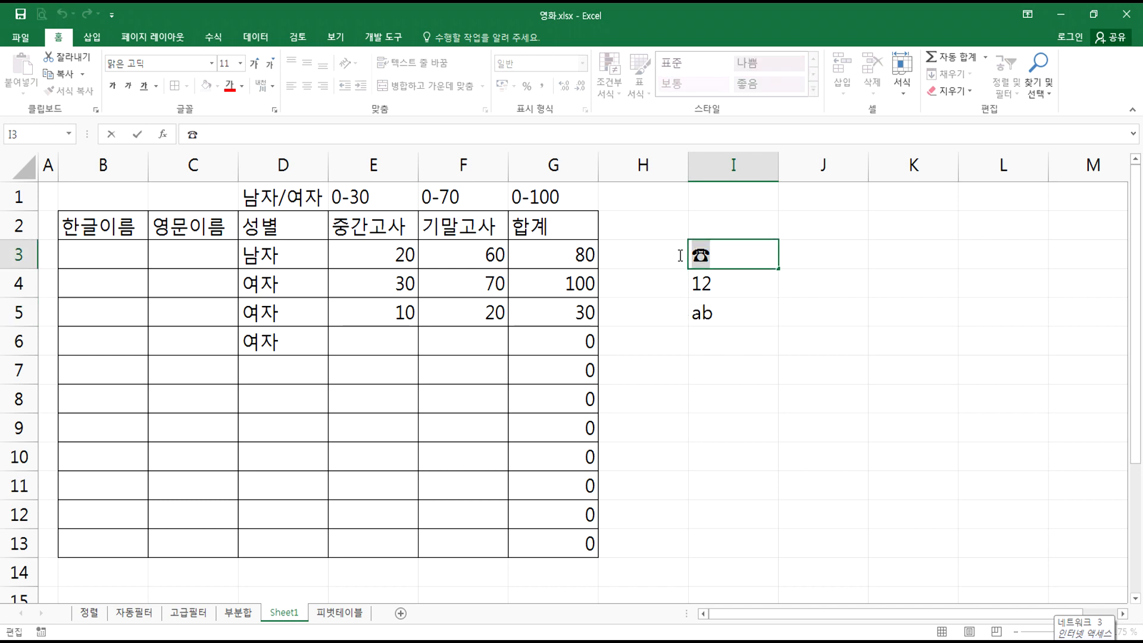
pyautogui.press('Escape')
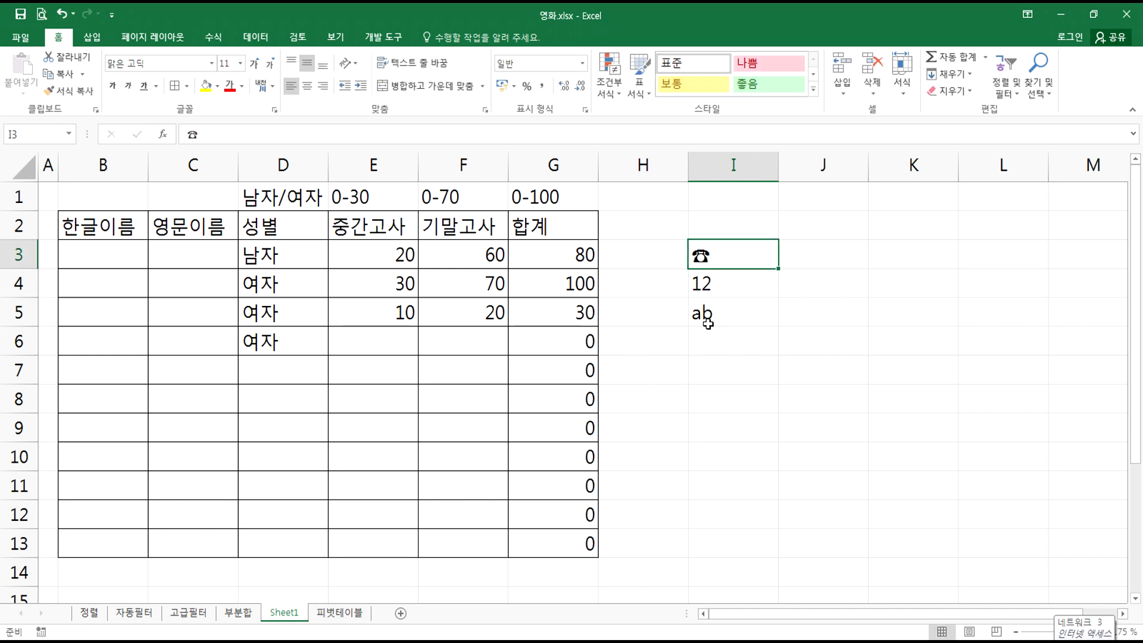
# - Enter the Korean consonant ㄱ in cell I6
pyautogui.click(721, 348)
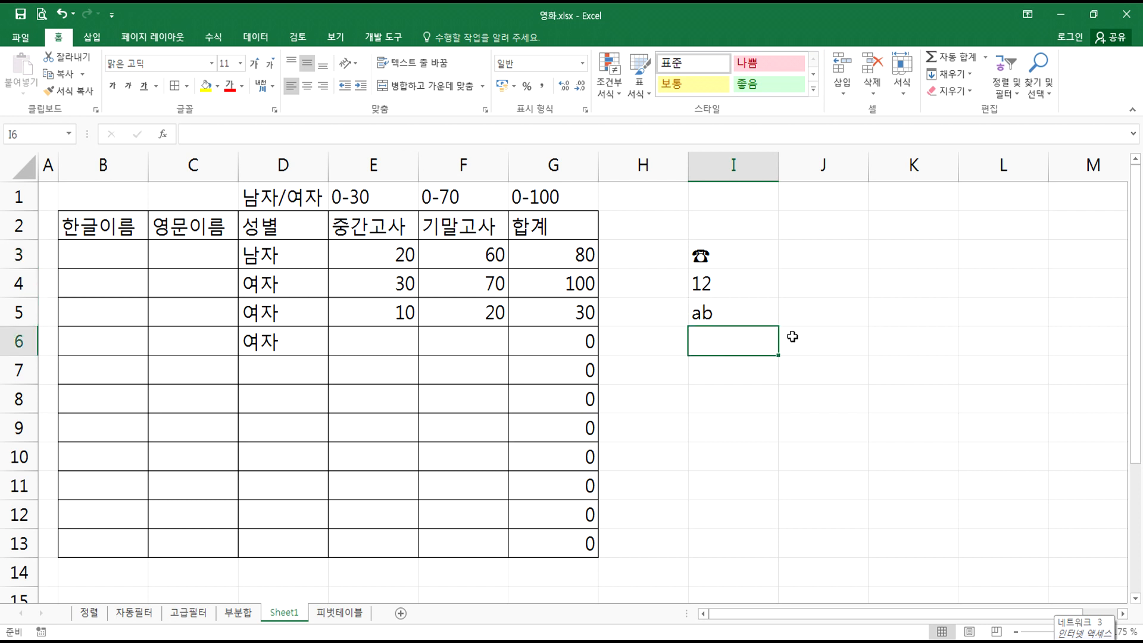
pyautogui.write('ㄱ')
pyautogui.press('Return')
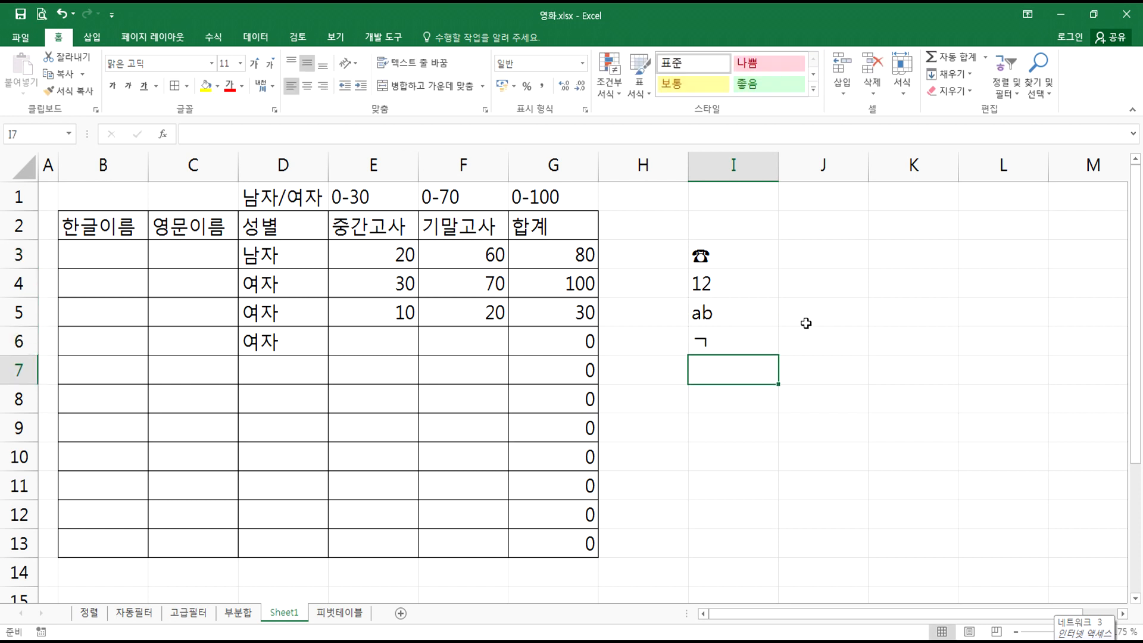
# - Compare the width of the consonant ㄱ in I6 with the ☎ symbol in I3
pyautogui.click(702, 346)
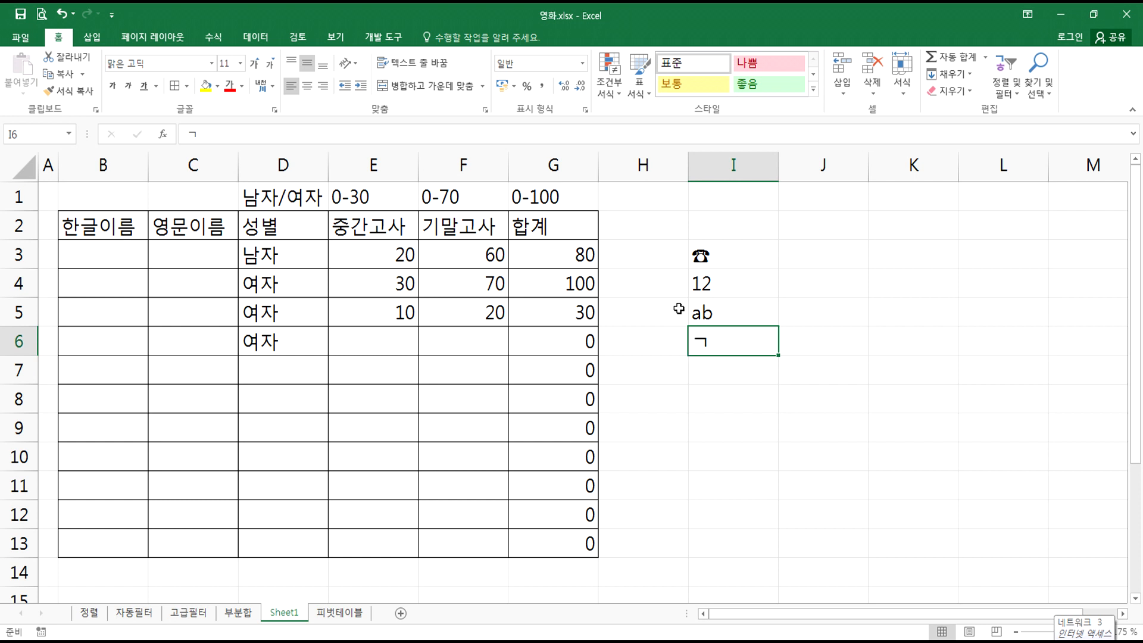
pyautogui.click(709, 257)
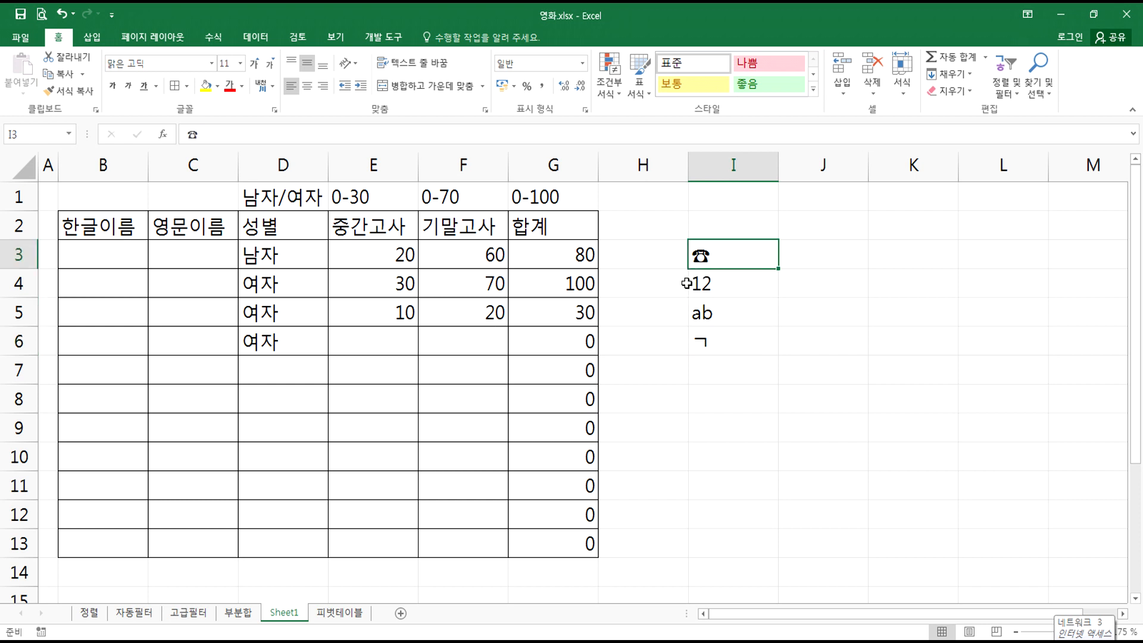
# - Switch to the 한글 word processor and open the character table in its blank document
pyautogui.press('super')
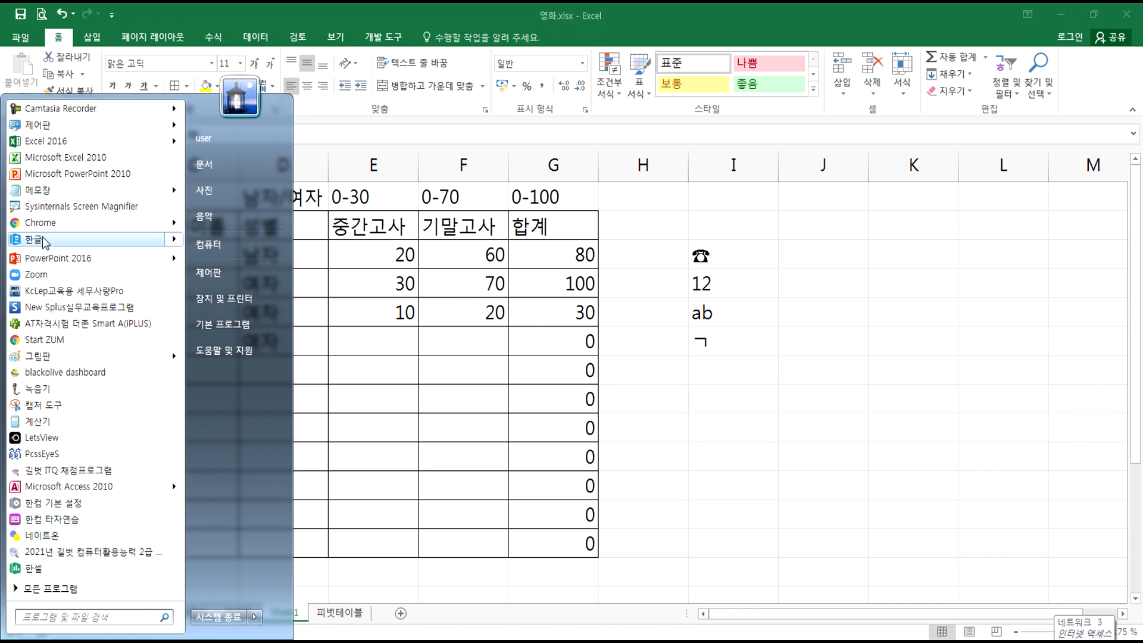
pyautogui.click(36, 240)
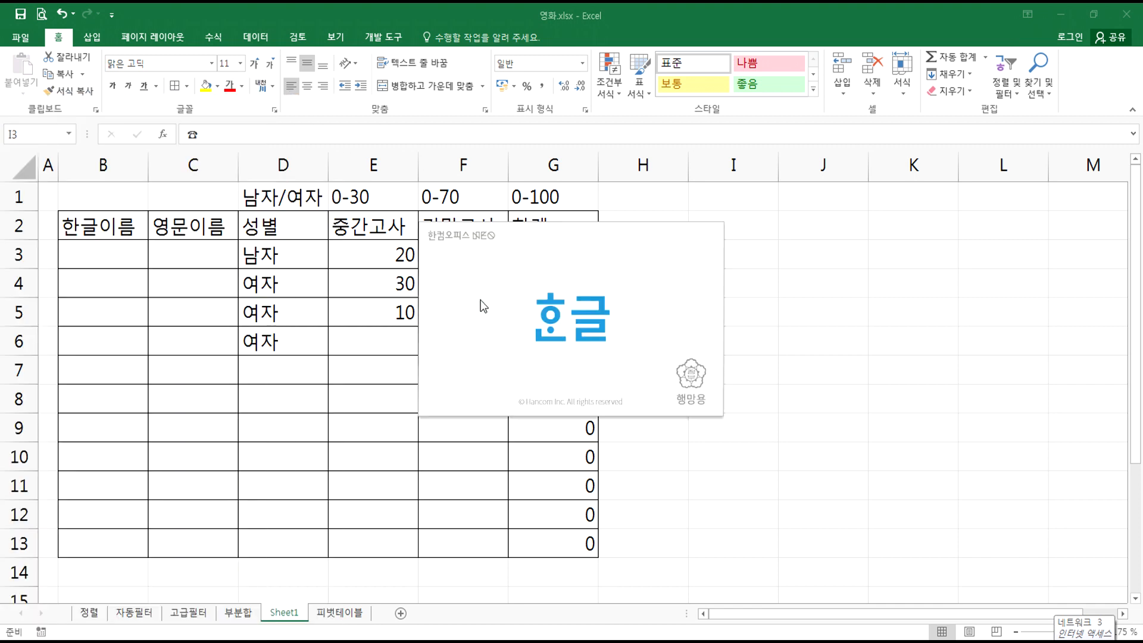
pyautogui.click(198, 30)
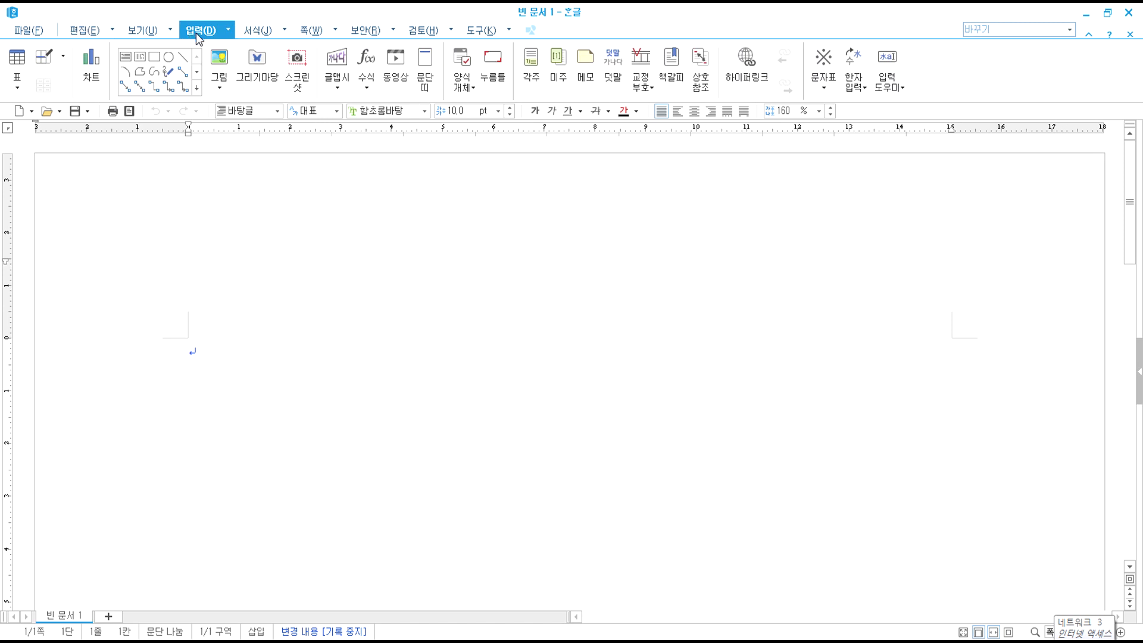
pyautogui.click(823, 83)
pyautogui.click(824, 92)
pyautogui.click(841, 159)
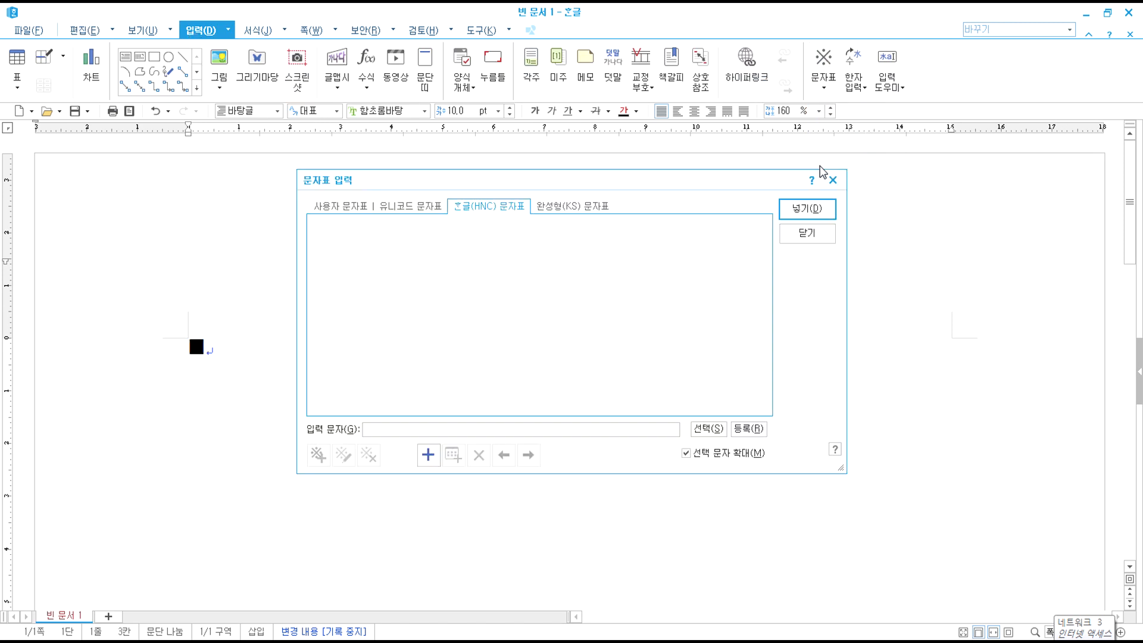
# - Examine the half-width symbol sets 반각 기호(선) and 반각 기호(도형) in the 한글(HNC) character table
pyautogui.scroll(-2, 367, 381)
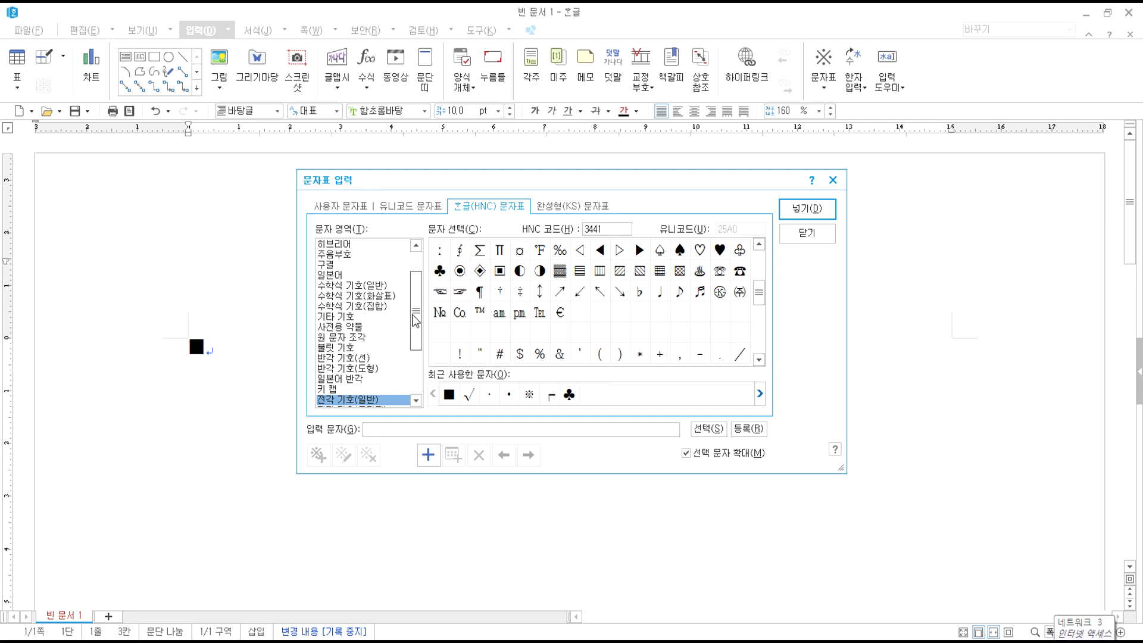
pyautogui.moveTo(415, 318); pyautogui.dragTo(418, 352)
pyautogui.moveTo(340, 339); pyautogui.dragTo(332, 384)
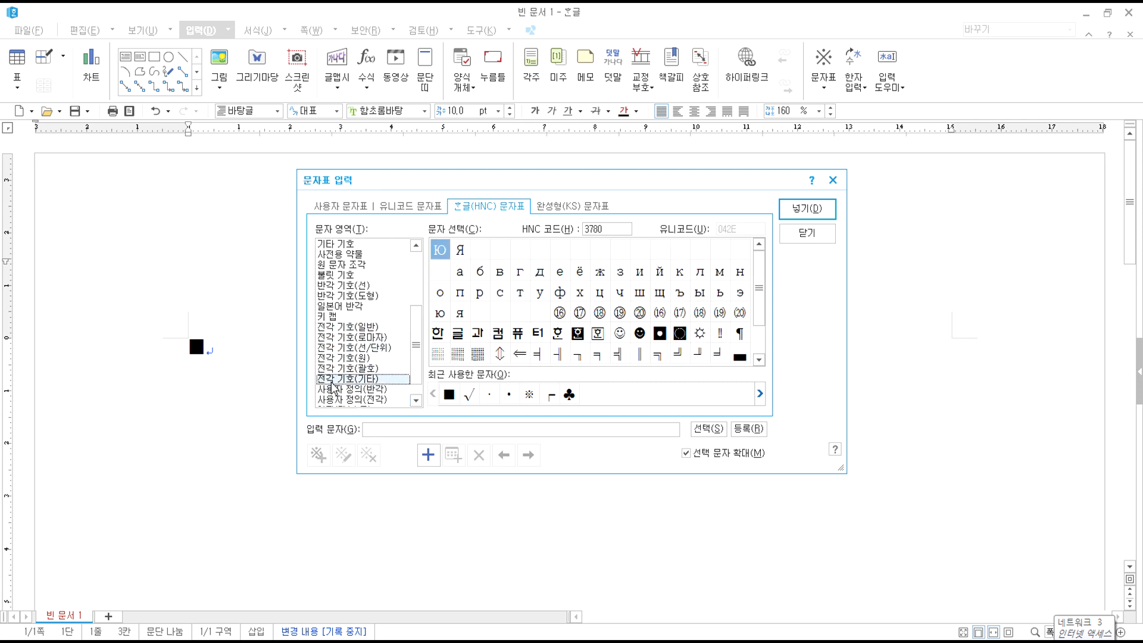
pyautogui.click(338, 288)
pyautogui.click(337, 297)
pyautogui.click(340, 287)
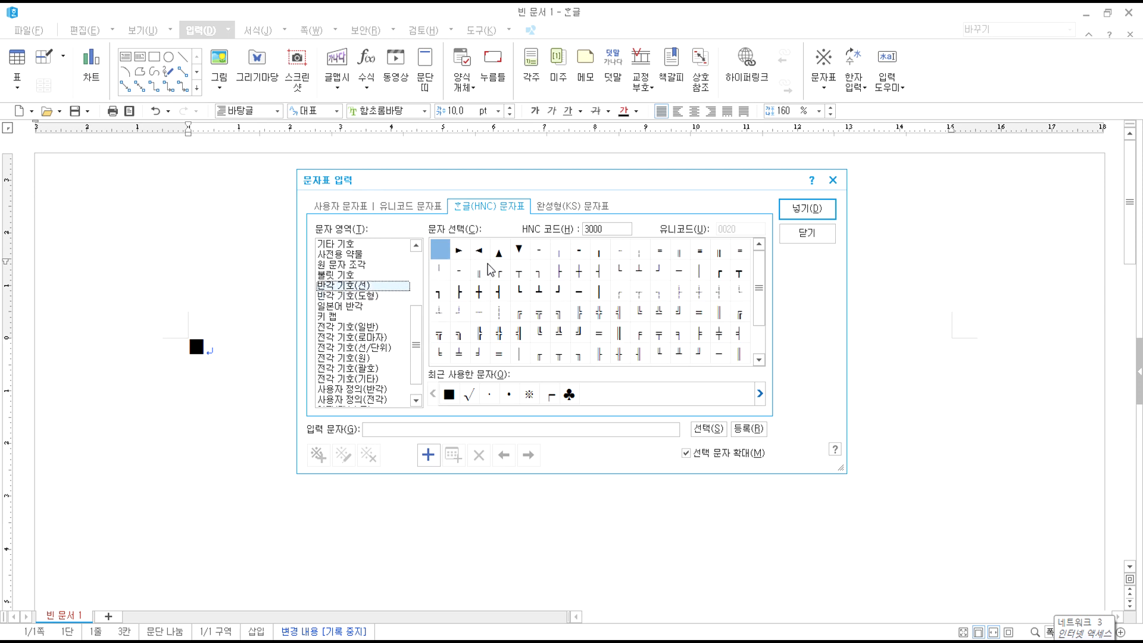
pyautogui.click(355, 298)
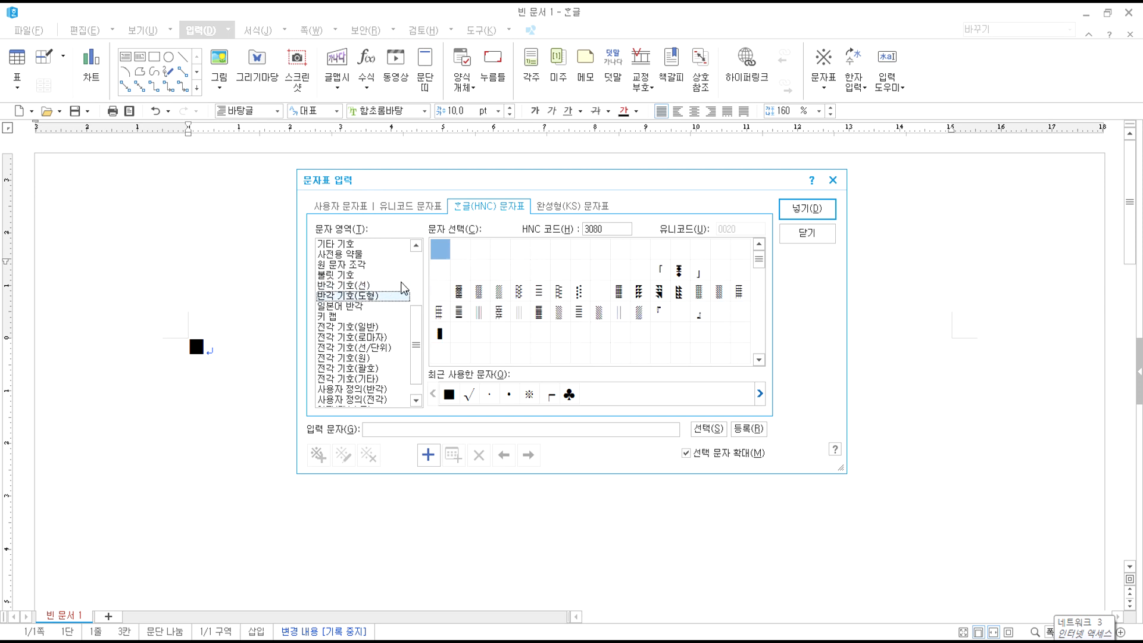
pyautogui.click(503, 303)
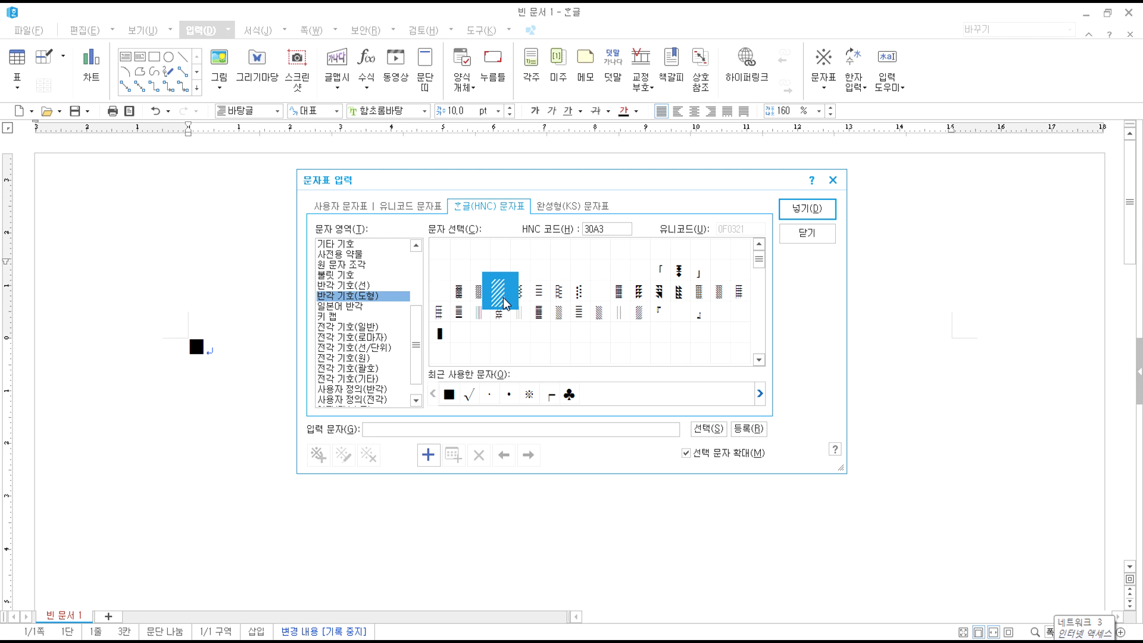
# - Examine the full-width sets, including the ■ in 전각 기호(일반), 선/단위, 원 and 로마자
pyautogui.click(439, 311)
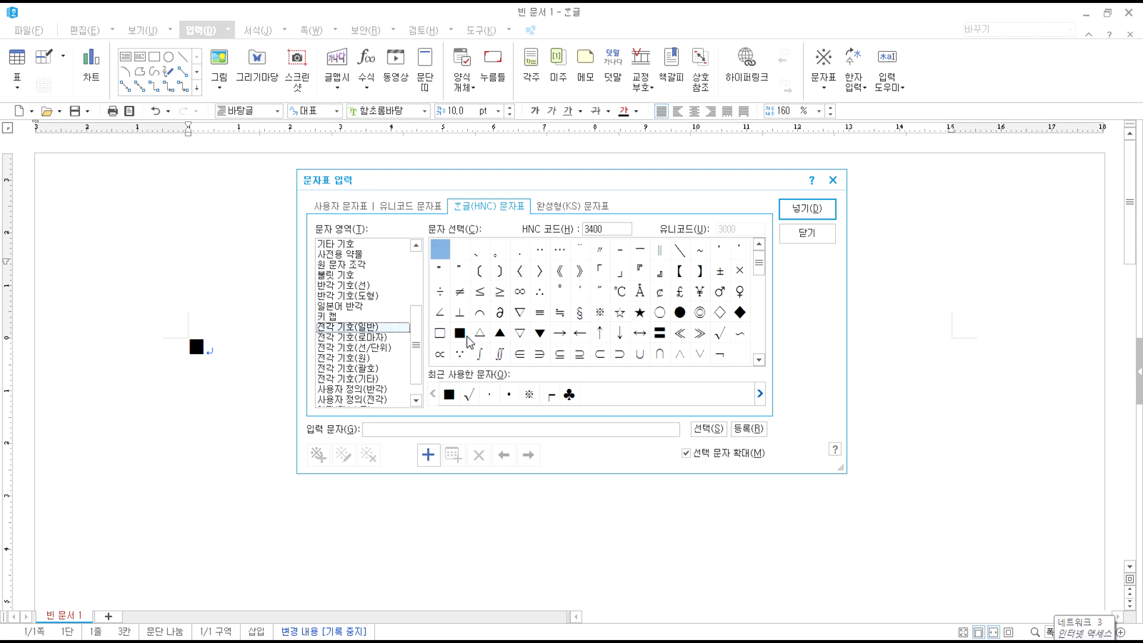
pyautogui.click(460, 333)
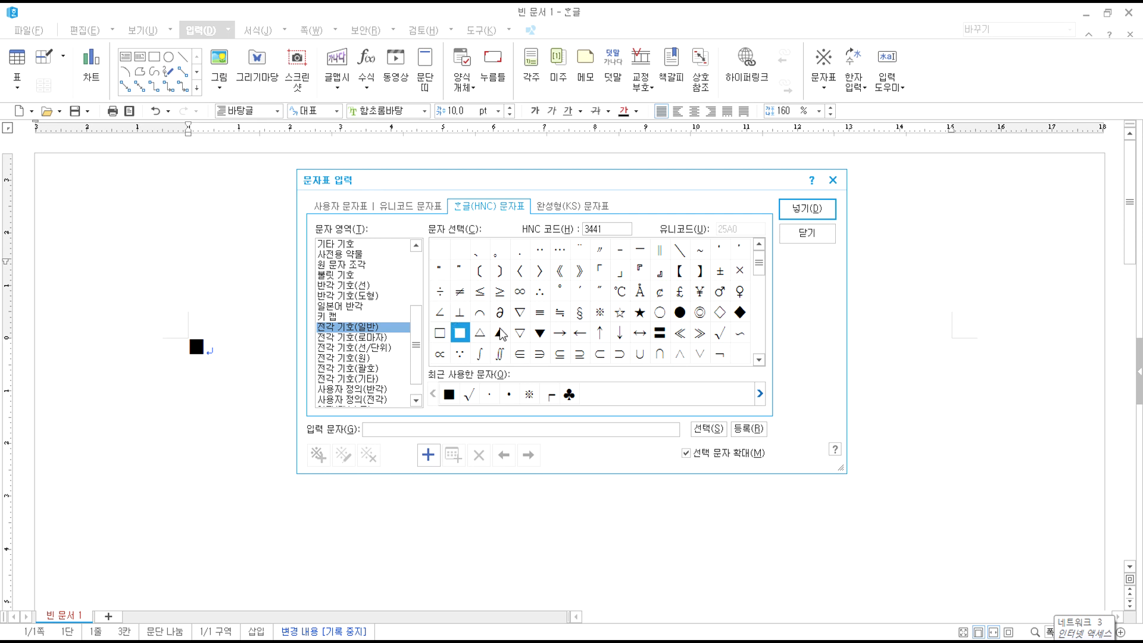
pyautogui.click(369, 338)
pyautogui.click(365, 348)
pyautogui.click(365, 357)
pyautogui.click(358, 348)
pyautogui.click(355, 337)
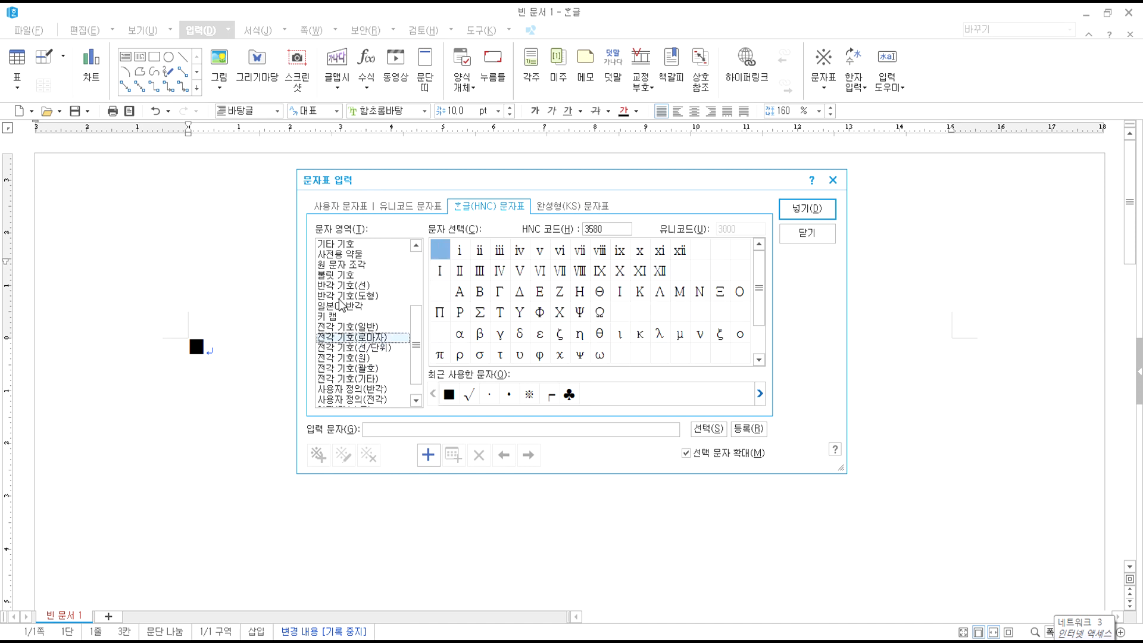
# - Review the half-width shape and line symbols again, then close 한글 without saving and return to Excel
pyautogui.click(341, 296)
pyautogui.click(343, 286)
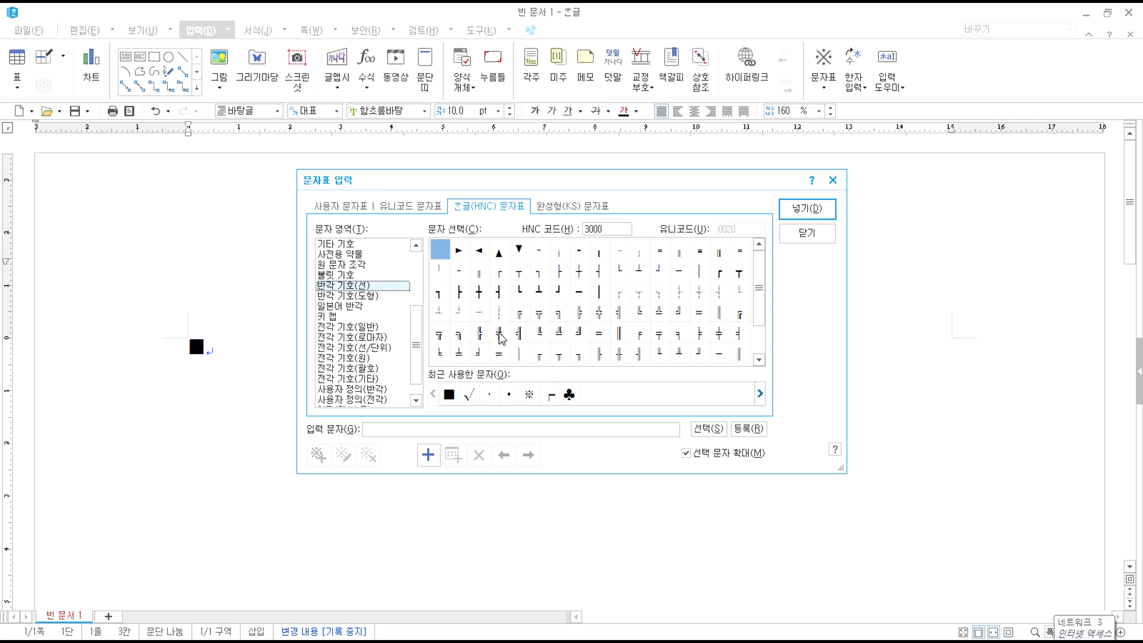
pyautogui.press('Escape')
pyautogui.click(1128, 12)
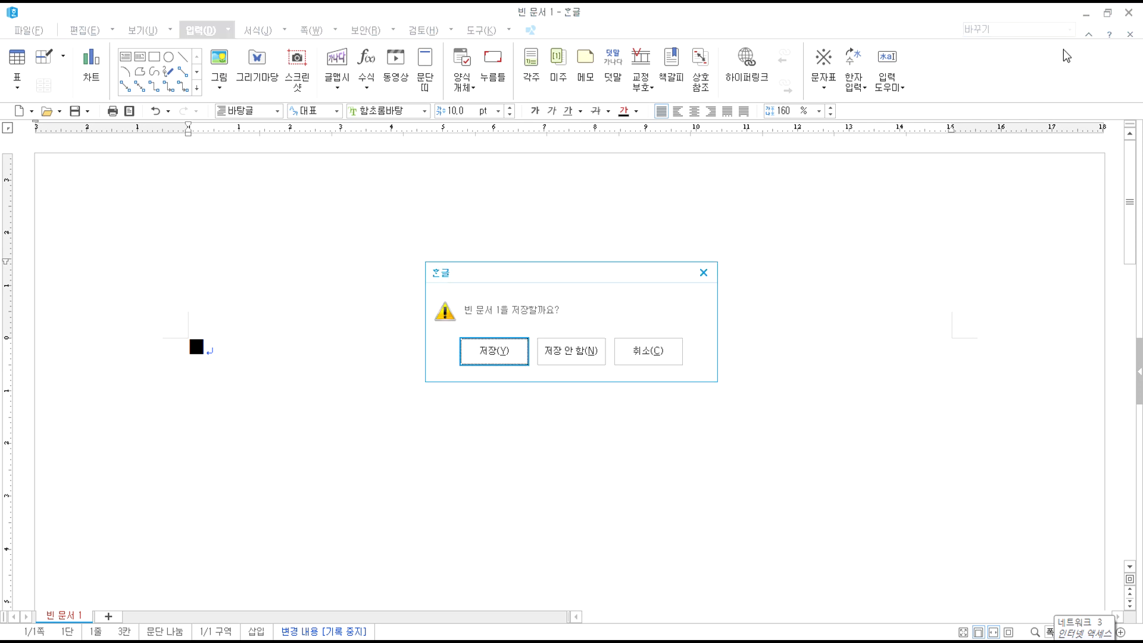
pyautogui.click(572, 351)
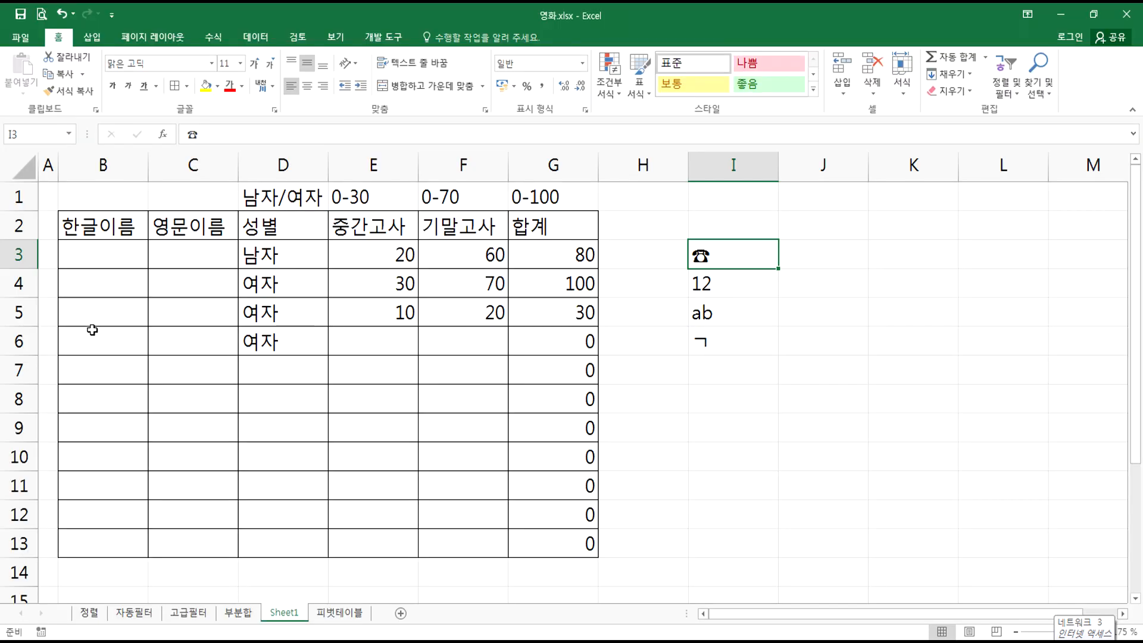
# - Enter a one-syllable Korean surname in cell B4 of the 한글이름 column
pyautogui.click(106, 283)
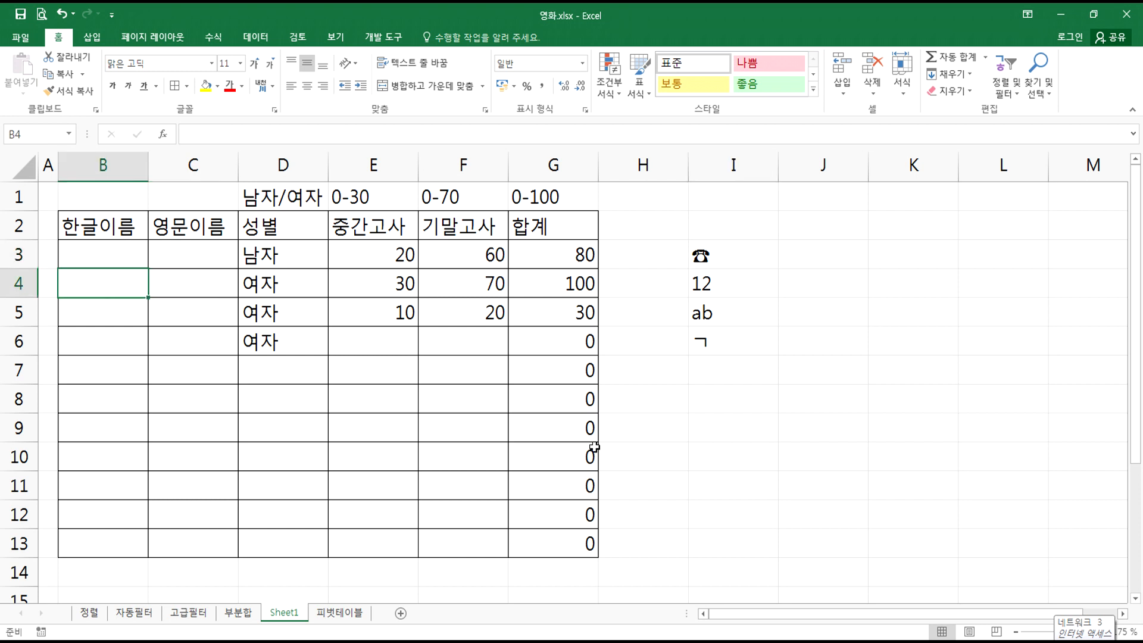
pyautogui.write('홍')
pyautogui.press('Return')
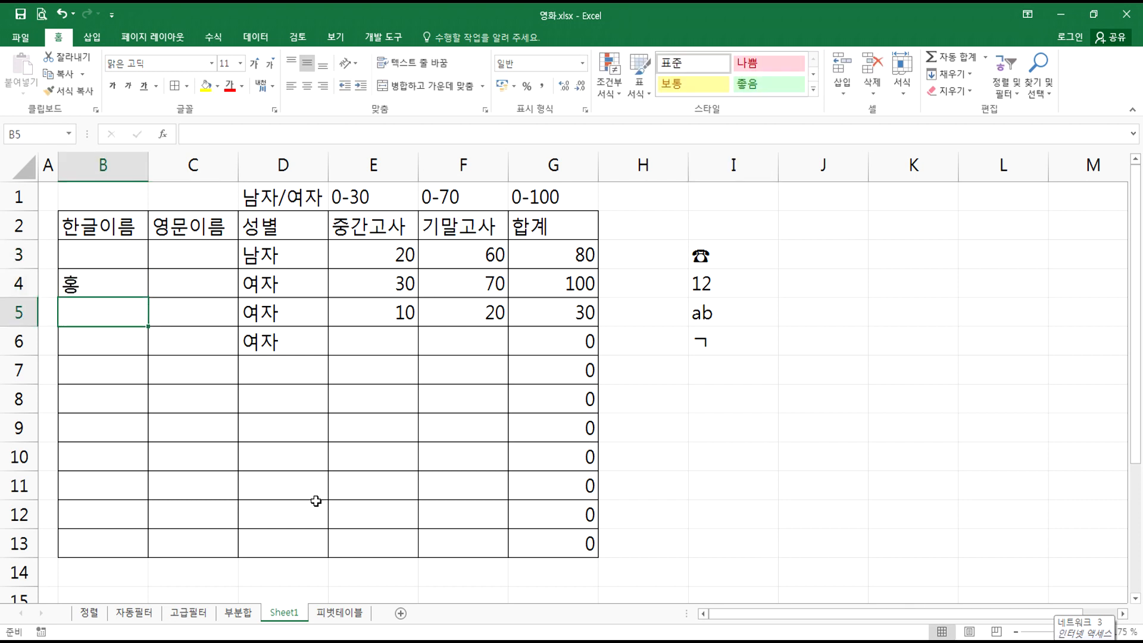
# - Try typing both English letters and the Korean syllable 호 in cell C5 of the 영문이름 column
pyautogui.press('Right')
pyautogui.write('호')
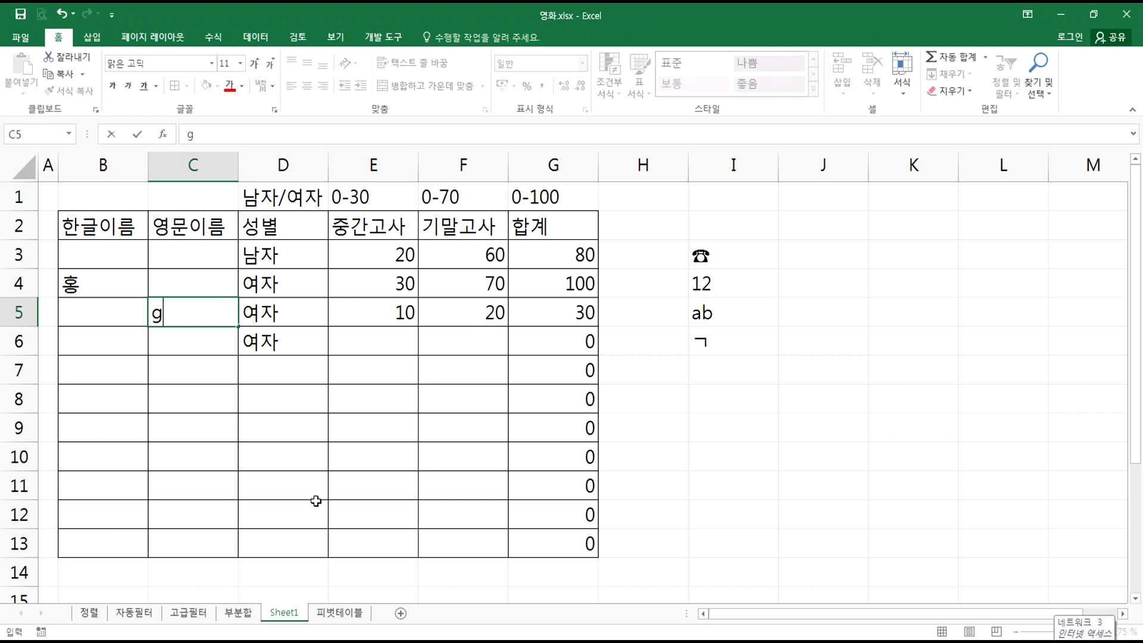
pyautogui.press('Return')
pyautogui.press('Up')
pyautogui.write('fg')
pyautogui.press('Return')
pyautogui.press('Up')
pyautogui.write('gh')
pyautogui.press('Return')
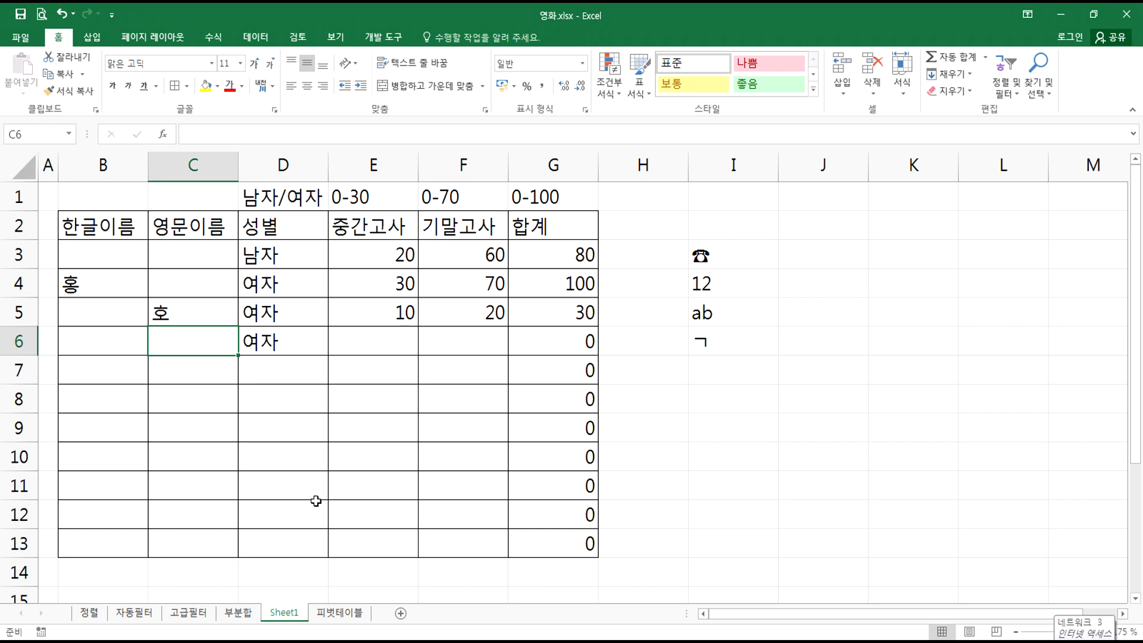
# - Replace the entry in cell C5 with the English text abc
pyautogui.press('Up')
pyautogui.write('abc')
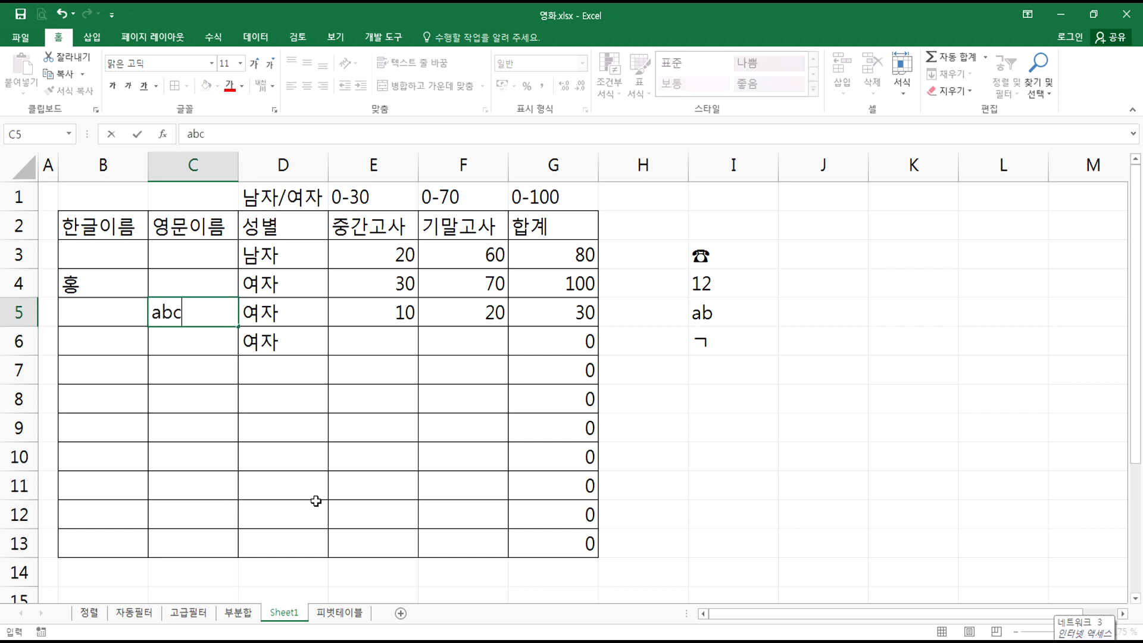
pyautogui.press('Return')
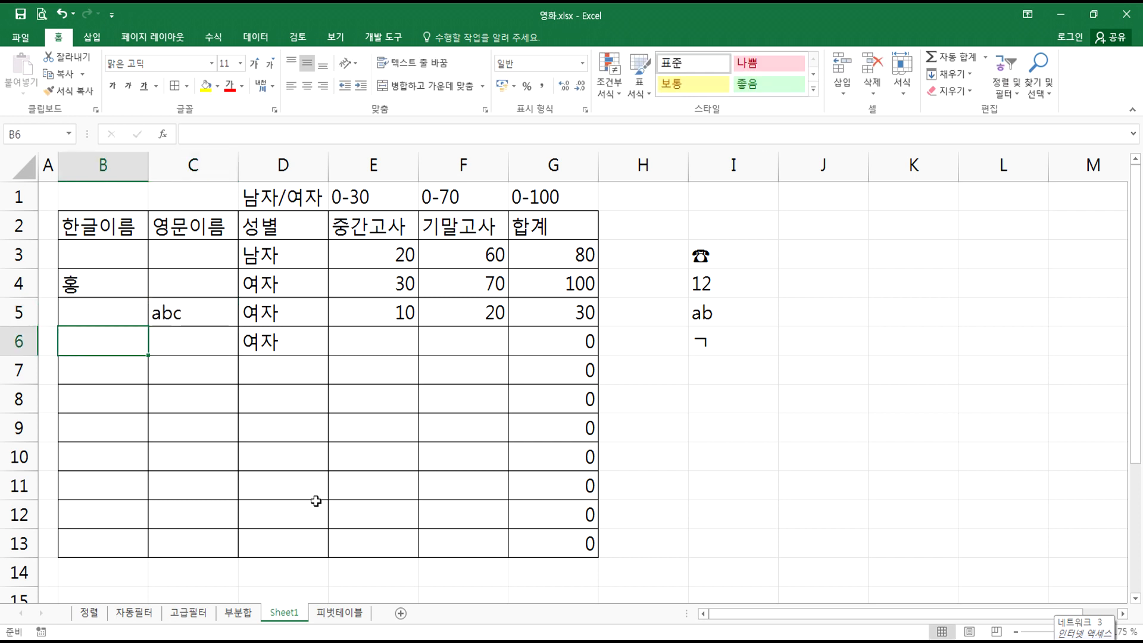
# - Enter one-syllable Korean surnames in B6 and B7, and the English text ttt in C7
pyautogui.write('김')
pyautogui.press('Return')
pyautogui.write('박')
pyautogui.press('Tab')
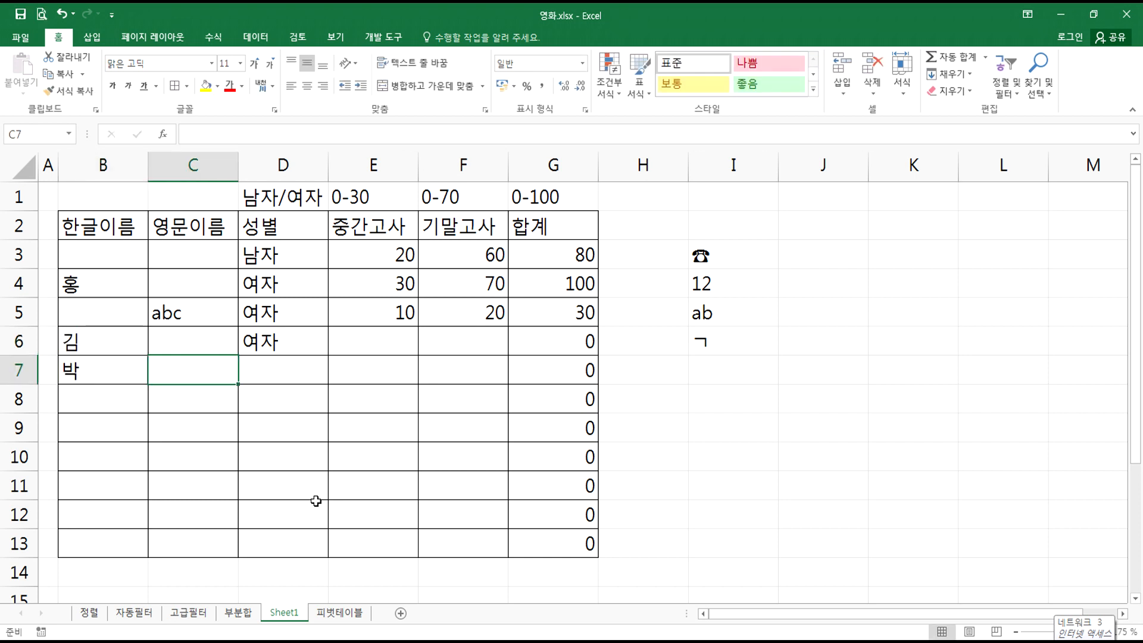
pyautogui.write('ttt')
pyautogui.press('Return')
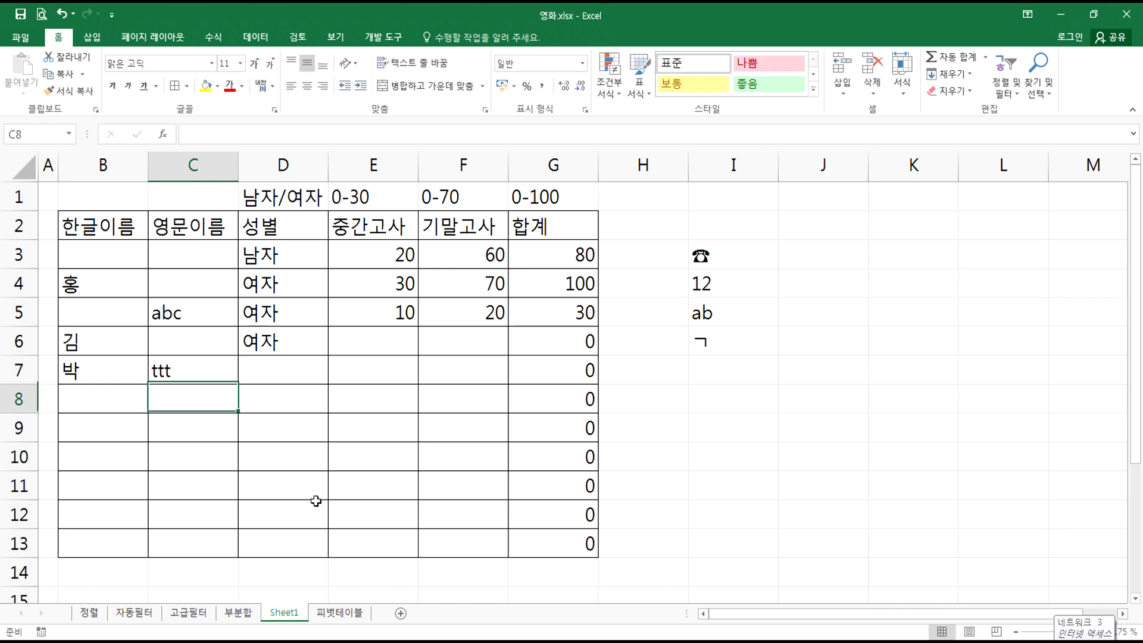
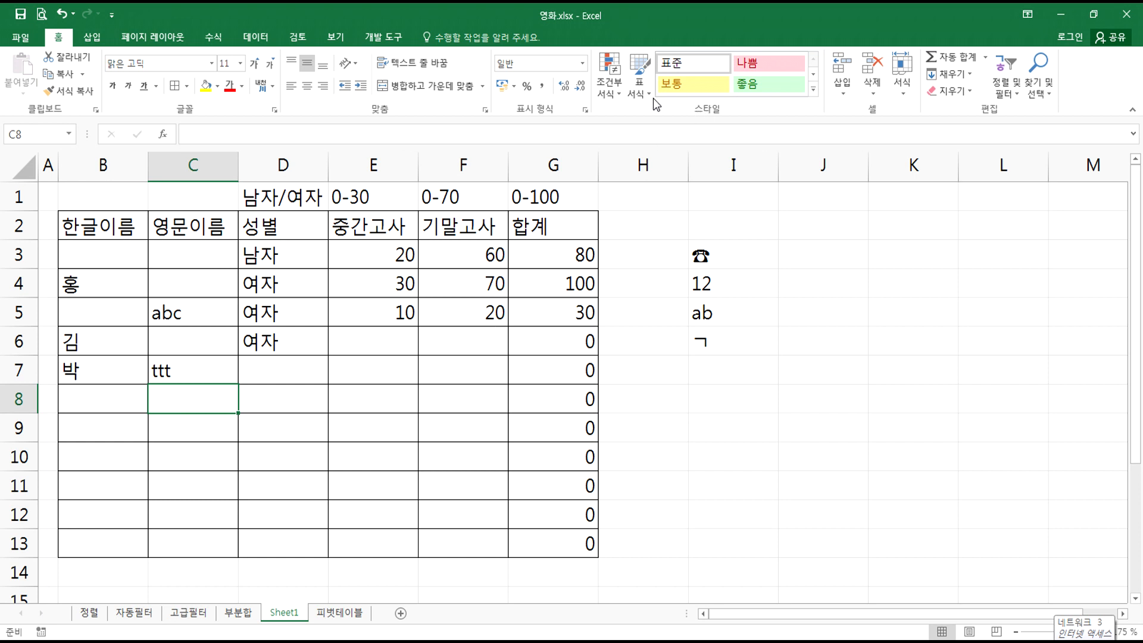
# - View the IME mode in the data validation settings of cell C8 and close them without changes
pyautogui.click(247, 40)
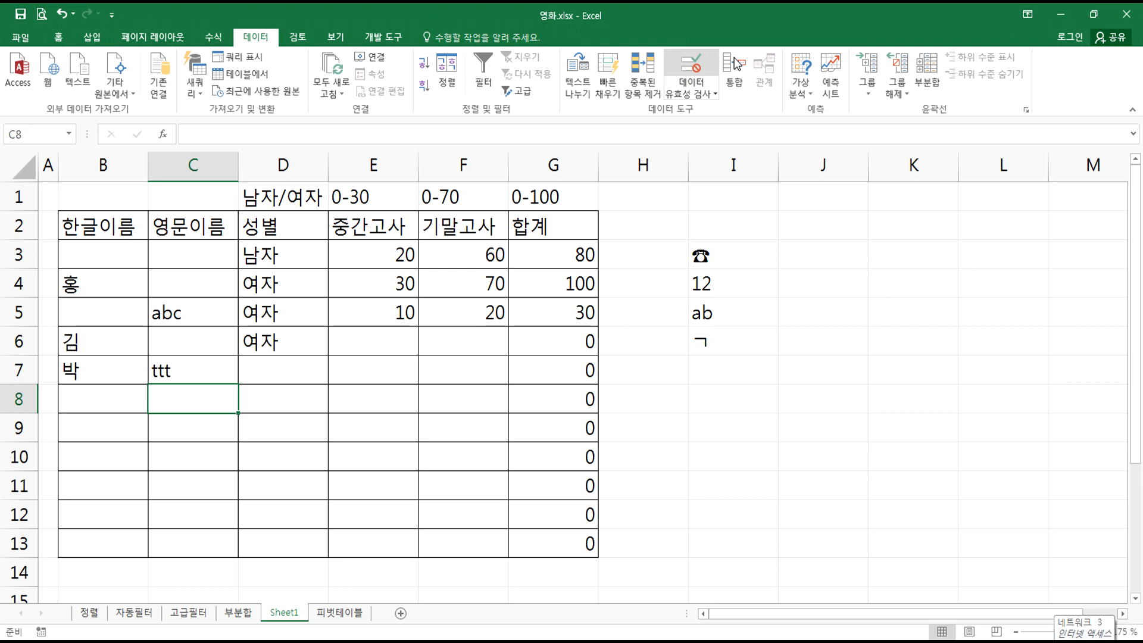
pyautogui.click(691, 70)
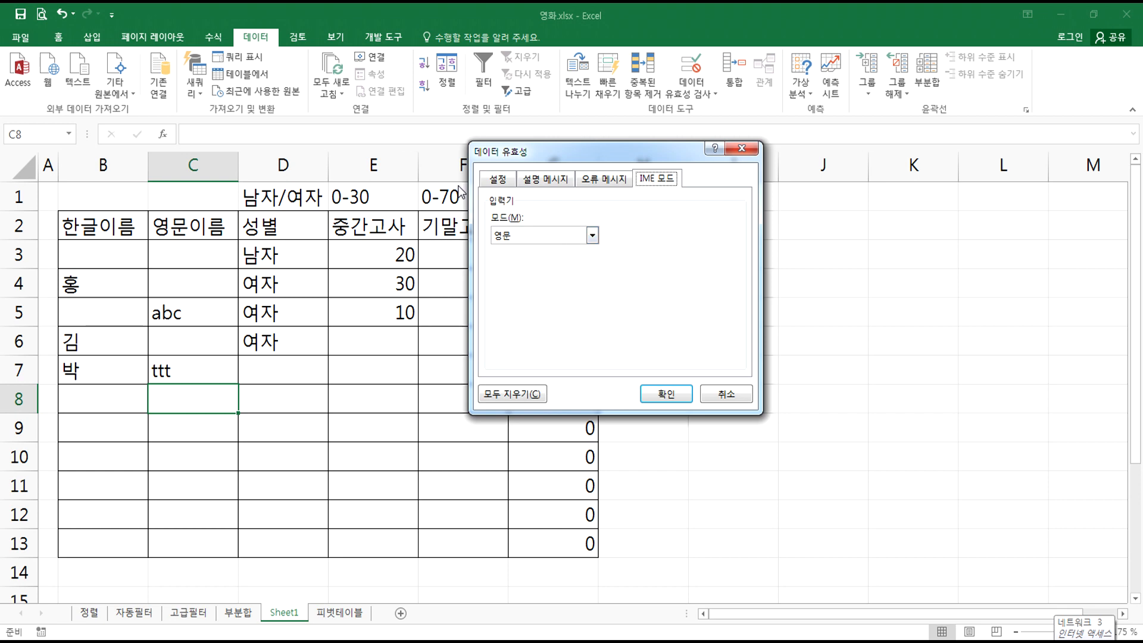
pyautogui.press('Escape')
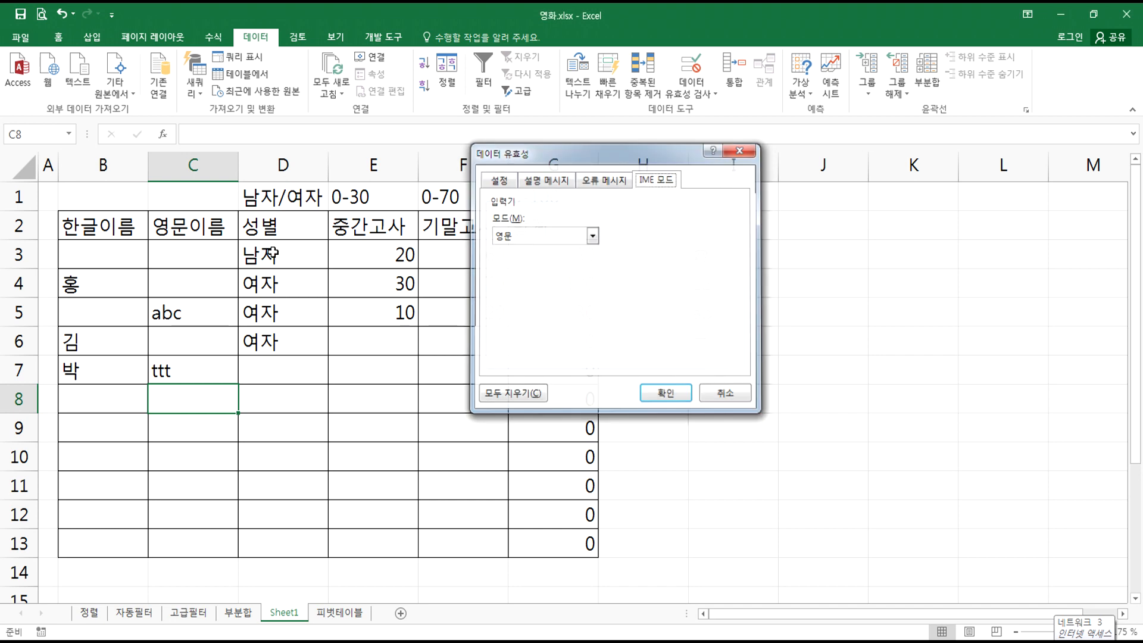
# - View the choices in the gender drop-down list of cell D7 without picking one
pyautogui.click(284, 259)
pyautogui.click(291, 366)
pyautogui.click(335, 376)
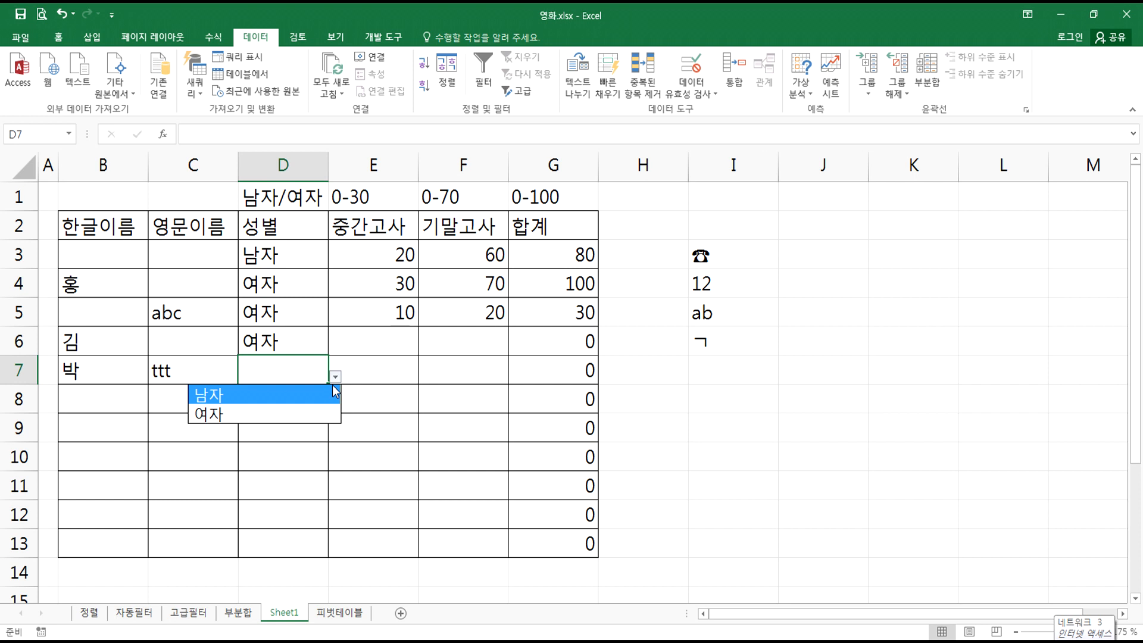
pyautogui.press('Escape')
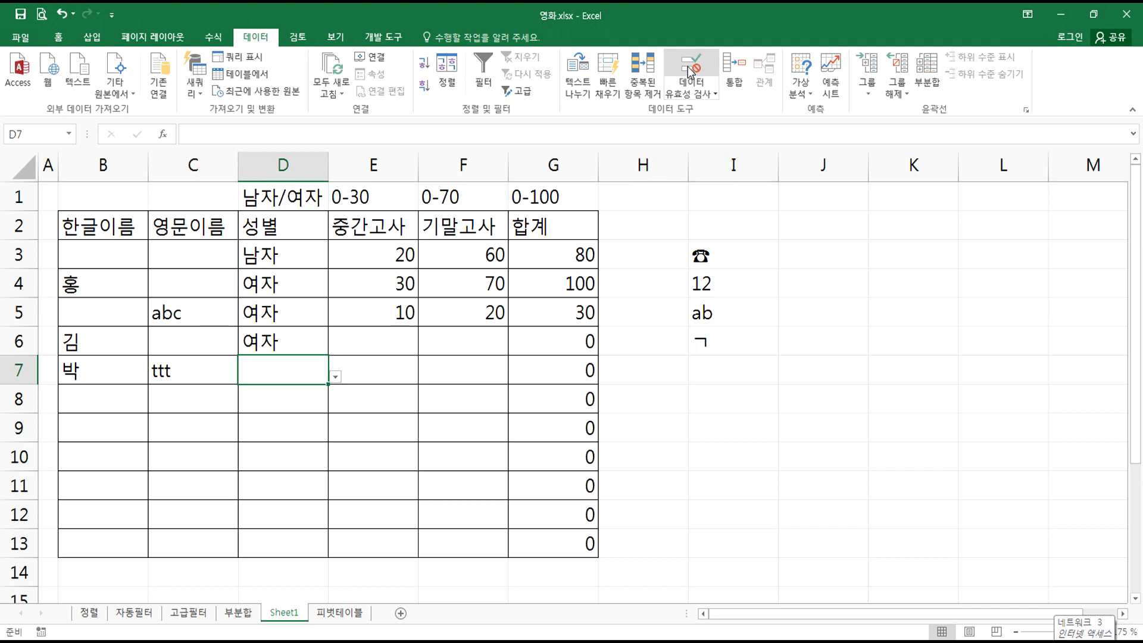
# - Switch to Notepad to look over the 부분합 notes, then return to the Excel workbook
pyautogui.click(657, 331)
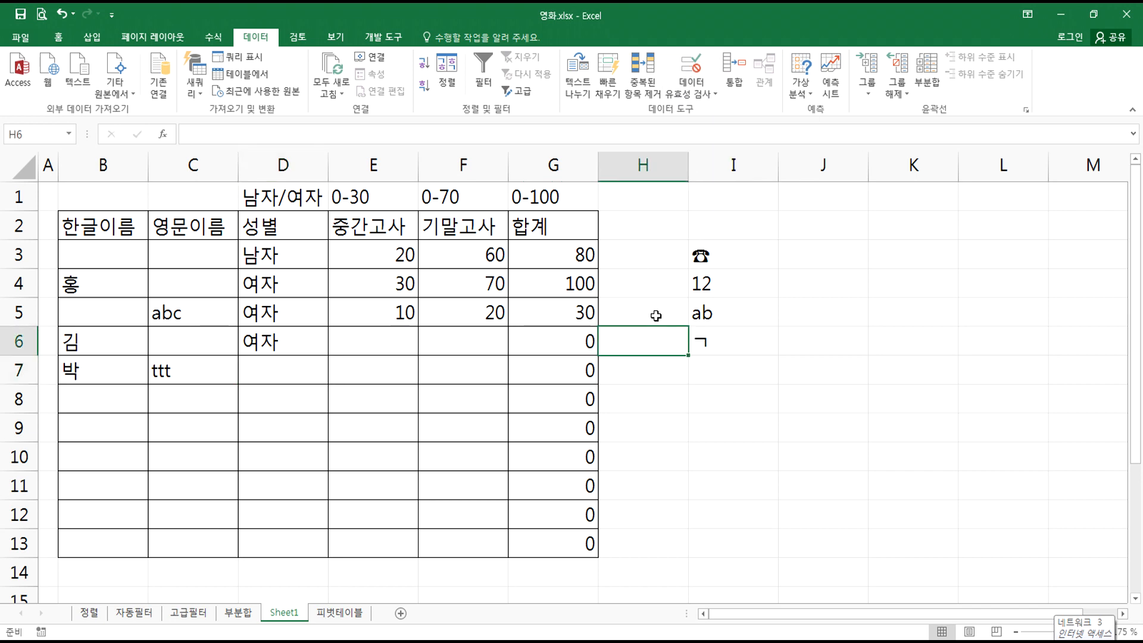
pyautogui.scroll(-5, 660, 333)
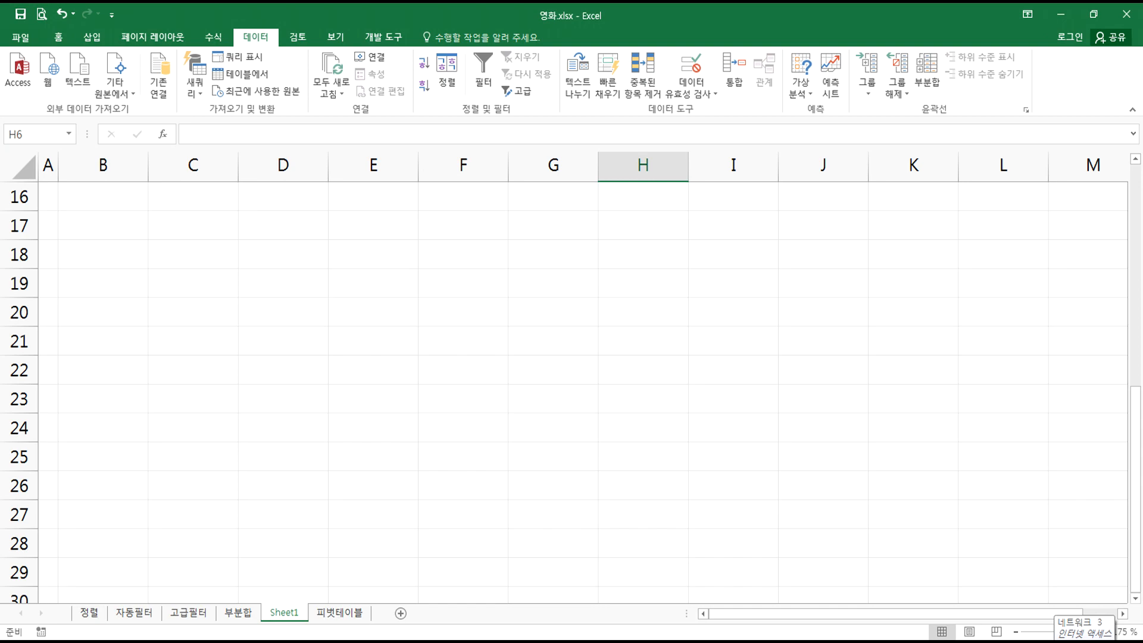
pyautogui.click(348, 642)
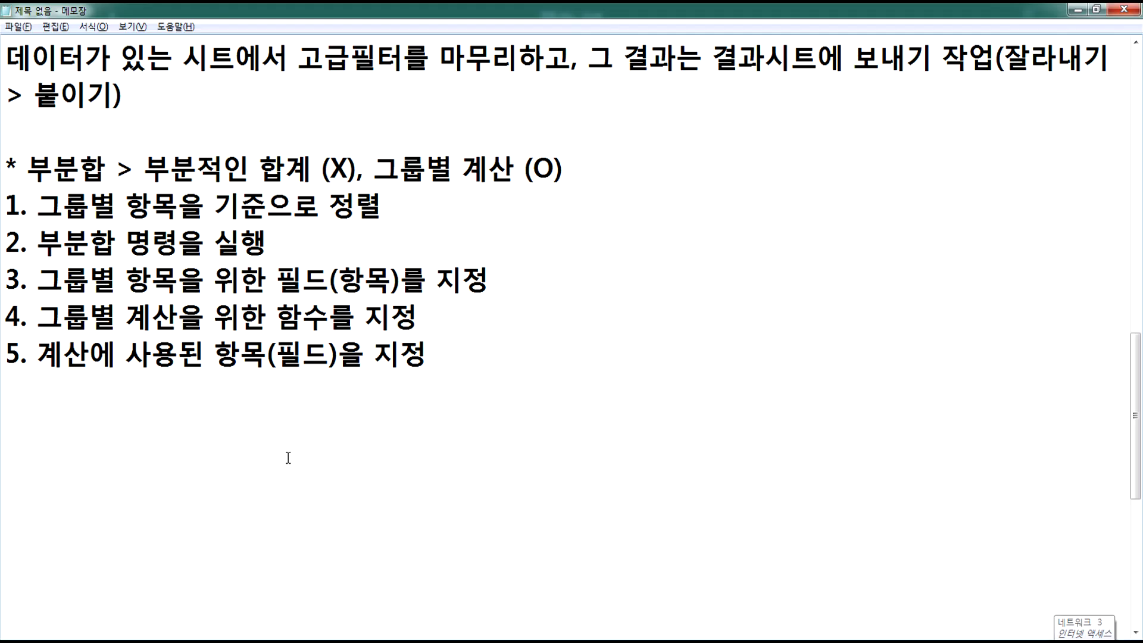
pyautogui.click(310, 641)
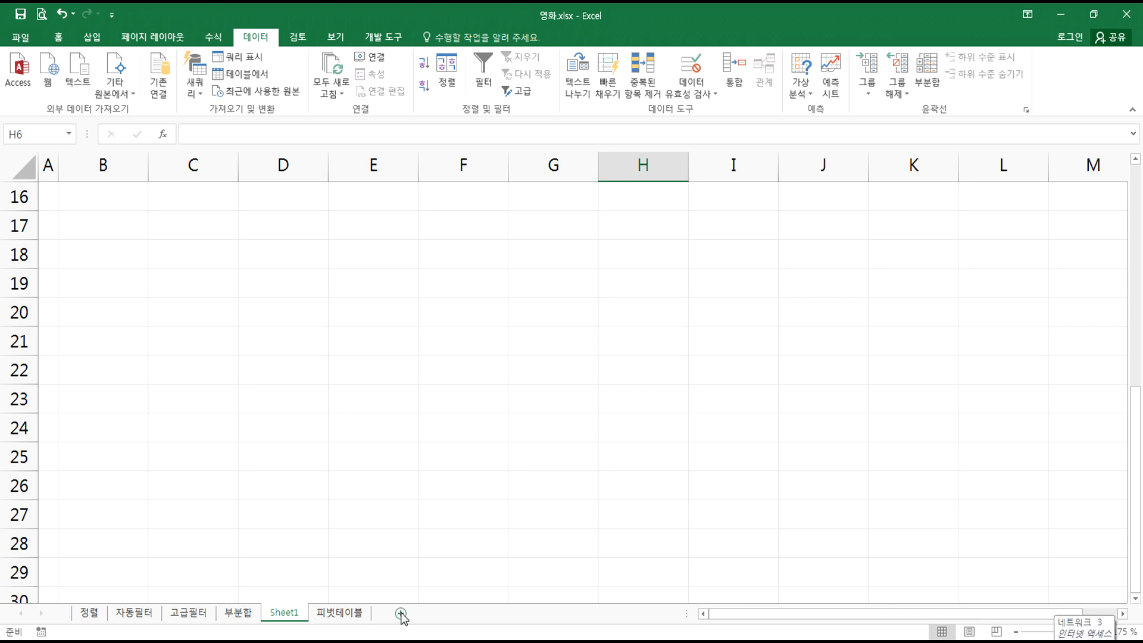
# - Add a new blank worksheet to the workbook and return to Sheet1
pyautogui.click(401, 615)
pyautogui.click(286, 613)
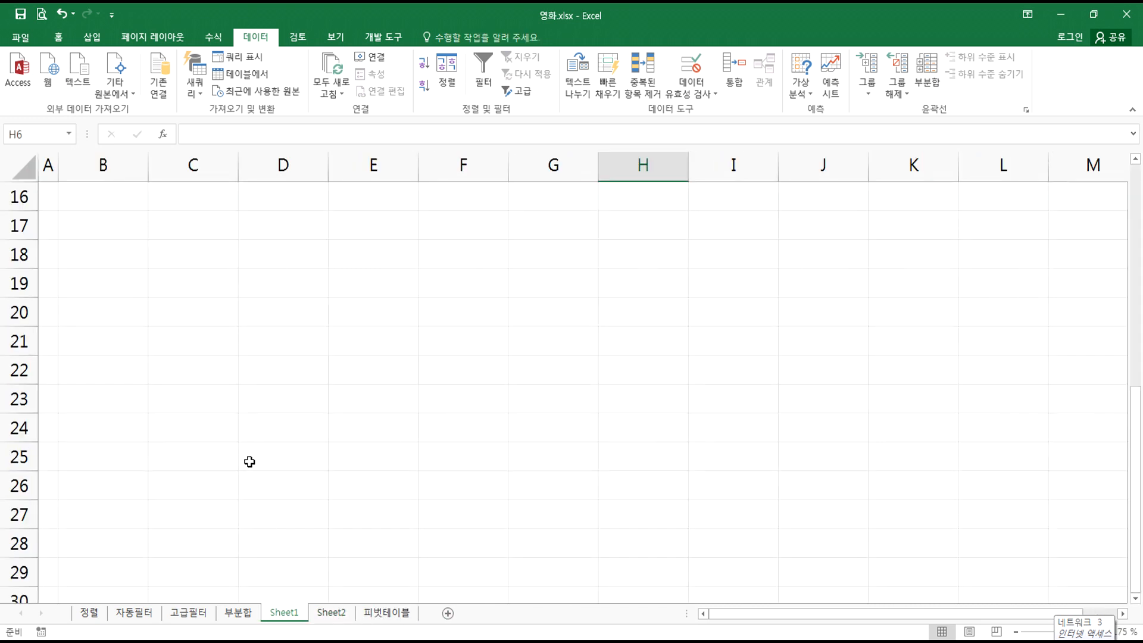
pyautogui.scroll(3, 260, 489)
pyautogui.scroll(-3, 260, 489)
pyautogui.press('super')
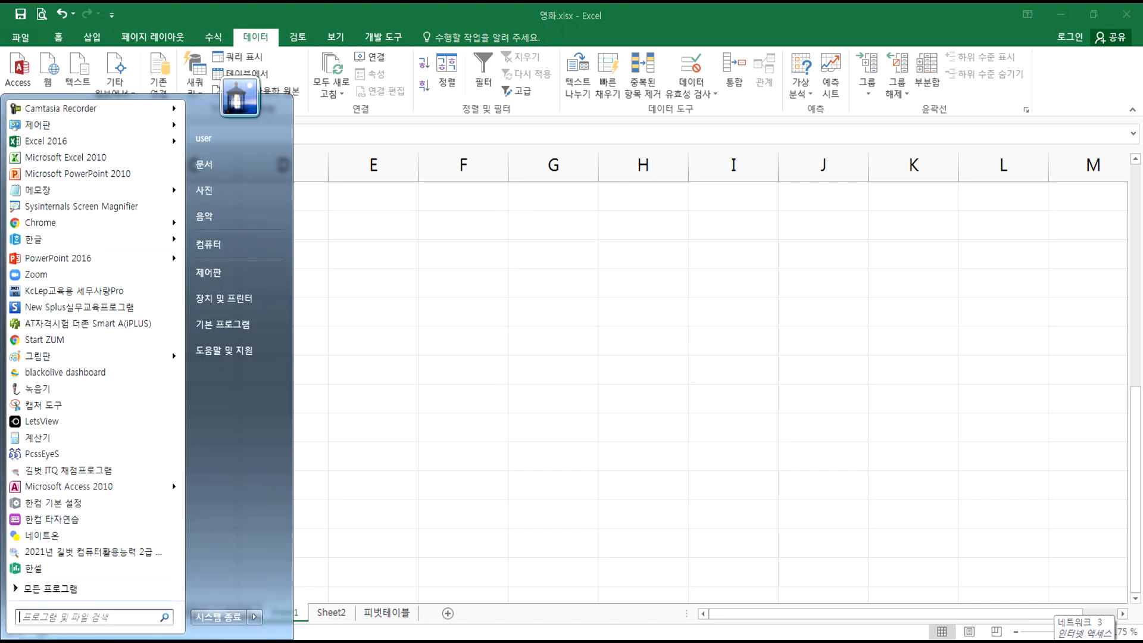
pyautogui.click(36, 589)
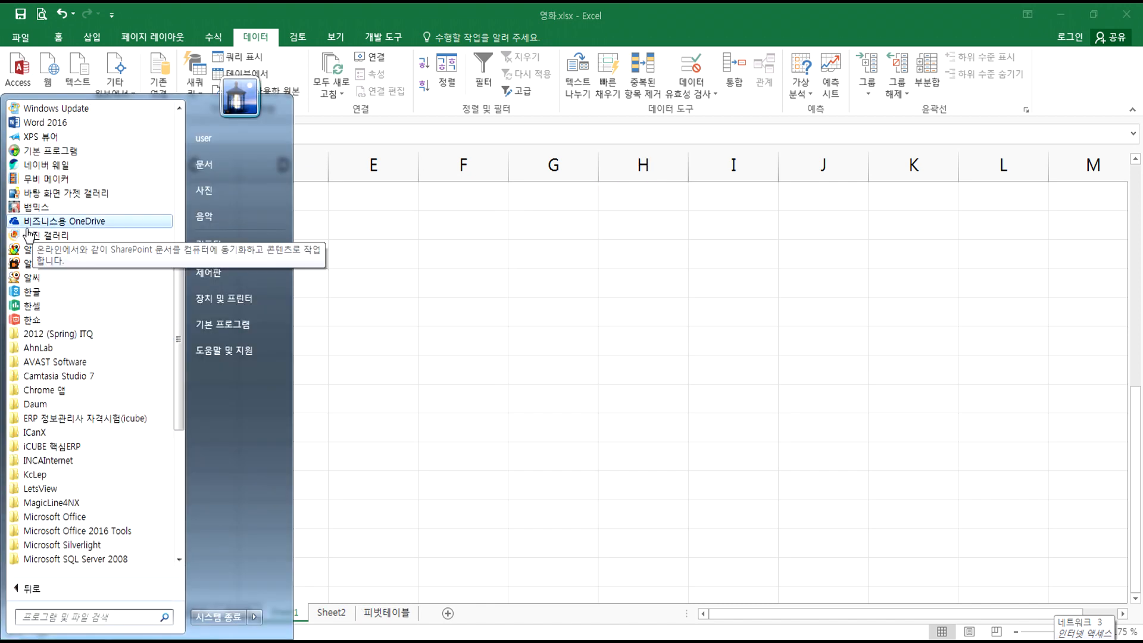
pyautogui.scroll(-7, 65, 215)
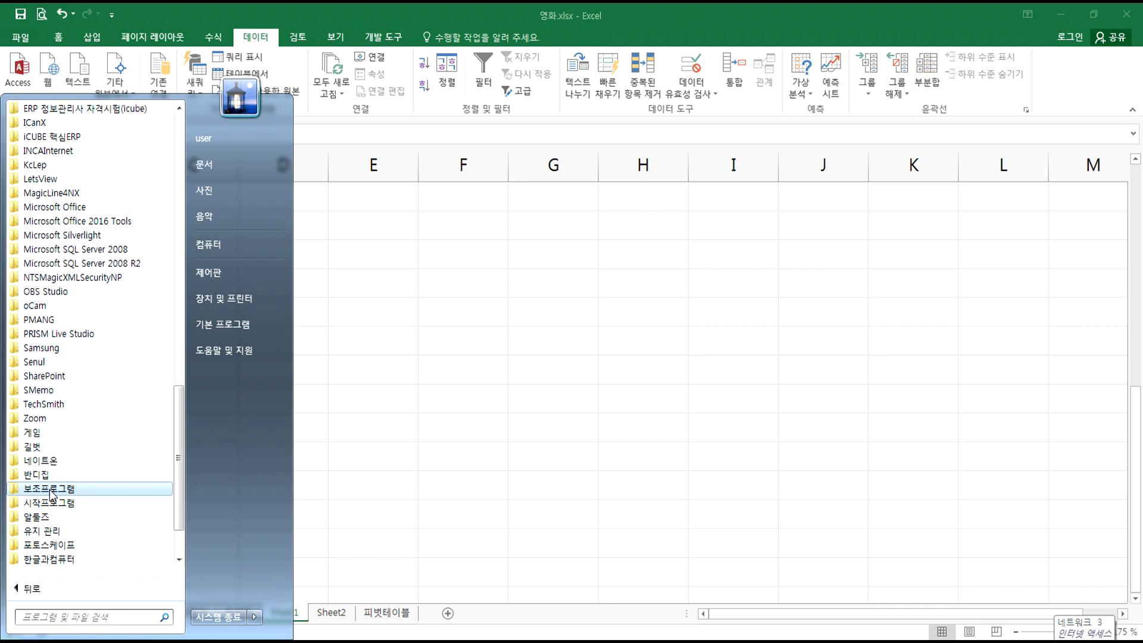
pyautogui.click(51, 490)
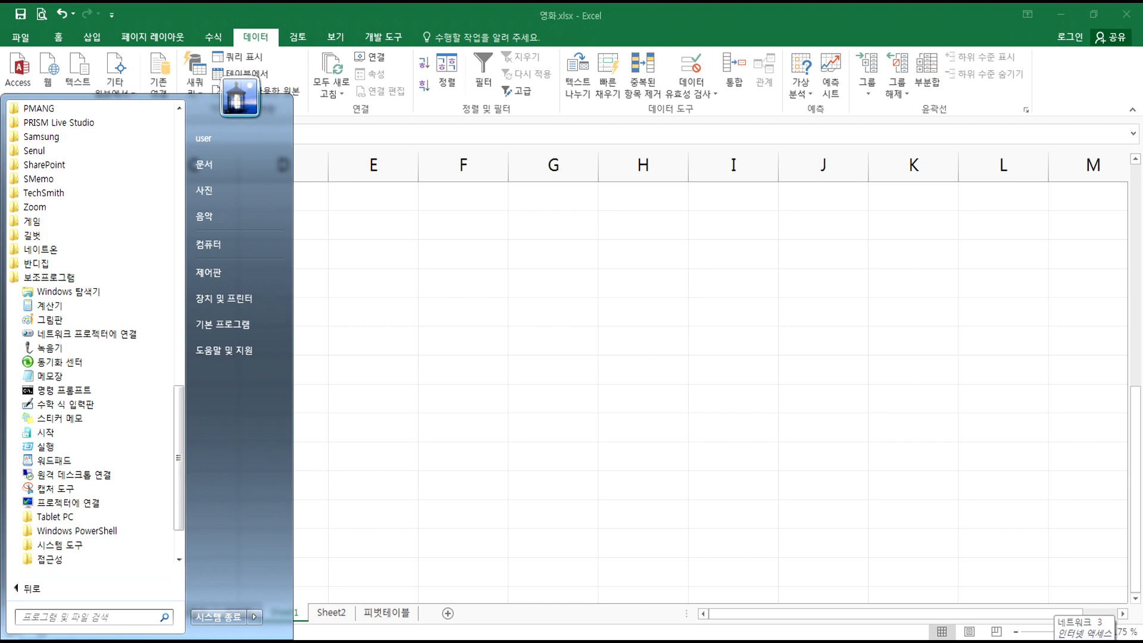
pyautogui.click(24, 642)
pyautogui.click(24, 642)
# - Search the computer's programs for notepad and open Notepad with a blank document
pyautogui.click(71, 617)
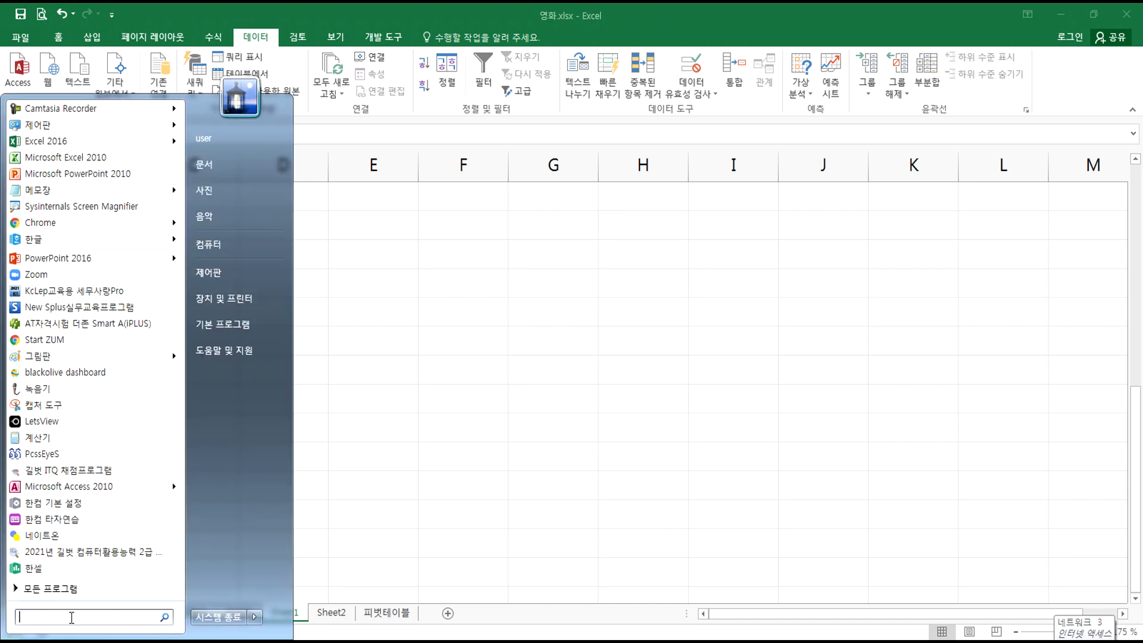
pyautogui.write('ㅜㅐㅅㄷ')
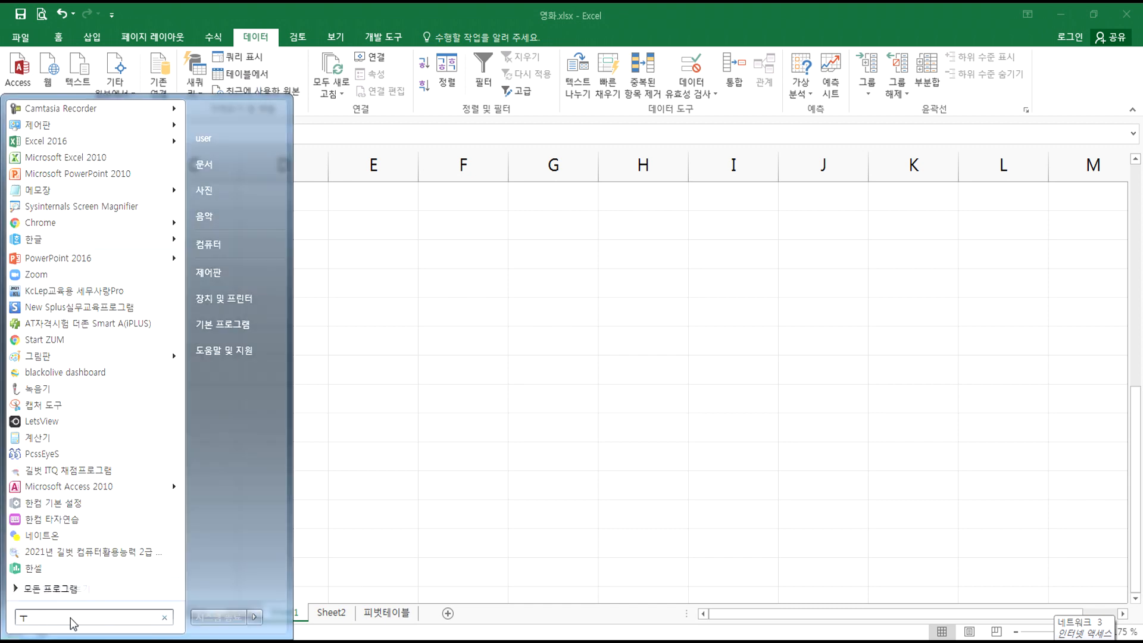
pyautogui.press('BackSpace')
pyautogui.press('BackSpace')
pyautogui.press('BackSpace')
pyautogui.press('BackSpace')
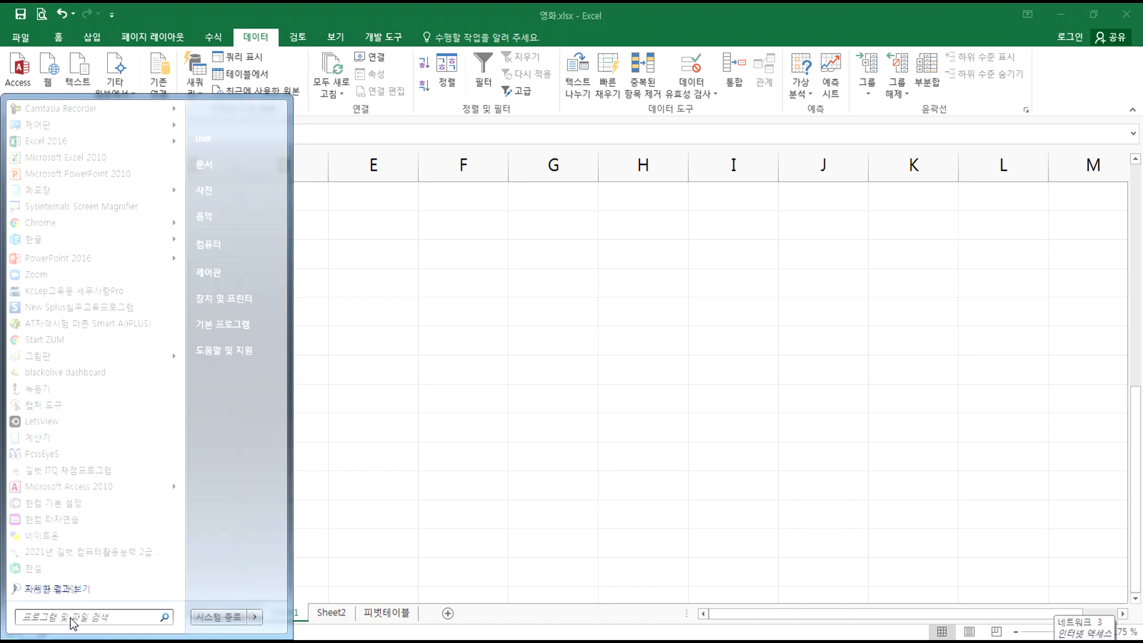
pyautogui.write('note')
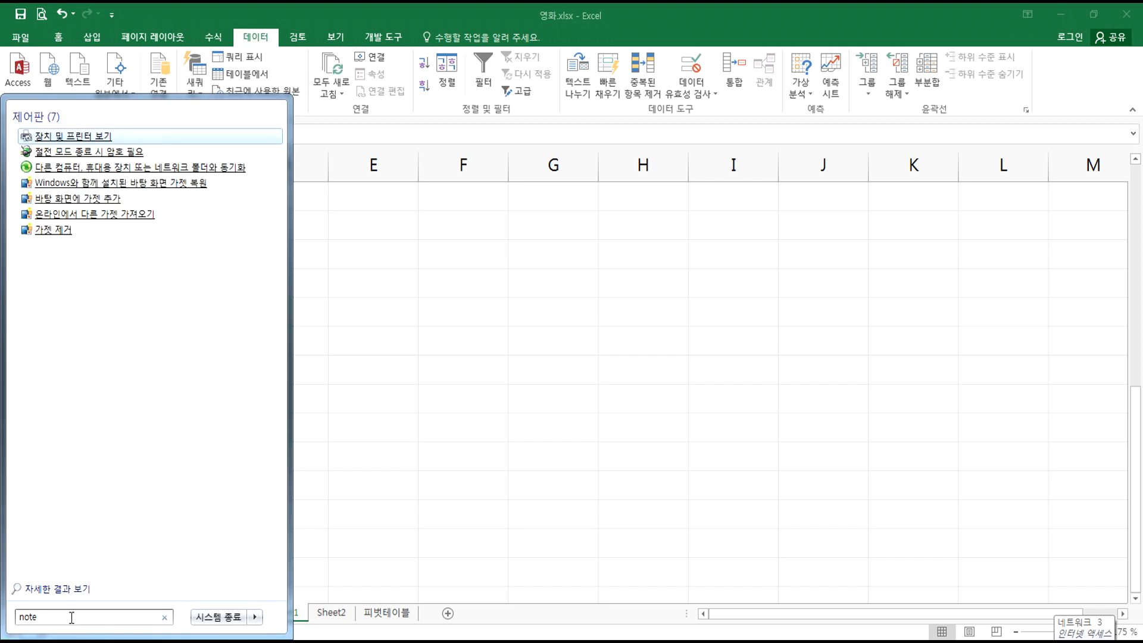
pyautogui.write('pad')
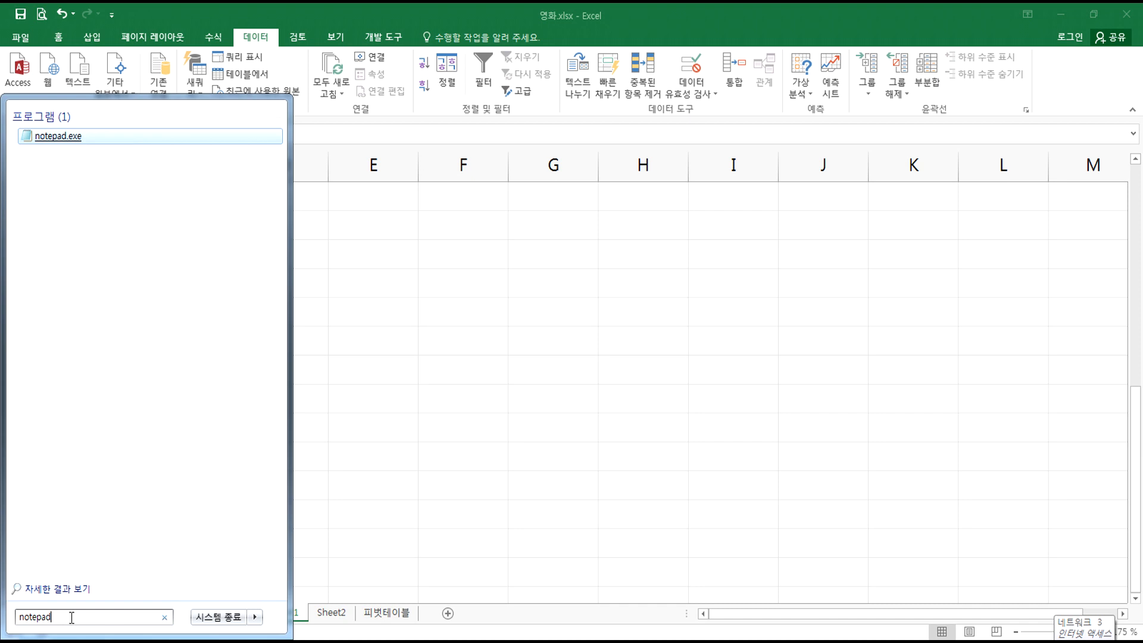
pyautogui.press('Return')
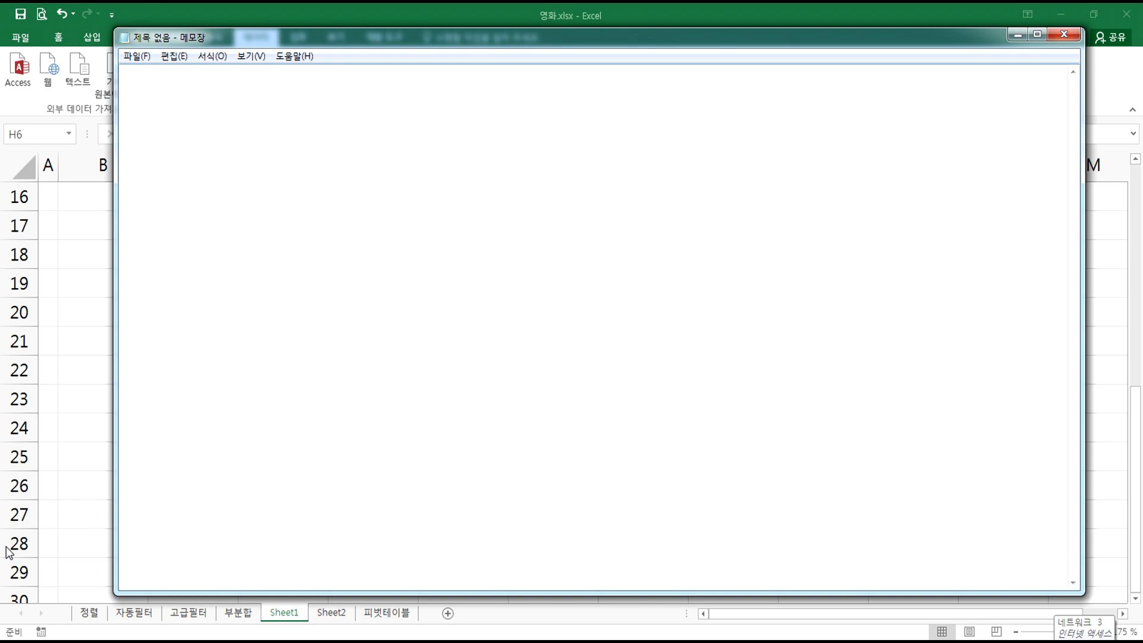
# - Enter the title 성적표 in the blank note and the words 이름 학번 two lines below it
pyautogui.write('tjdwj')
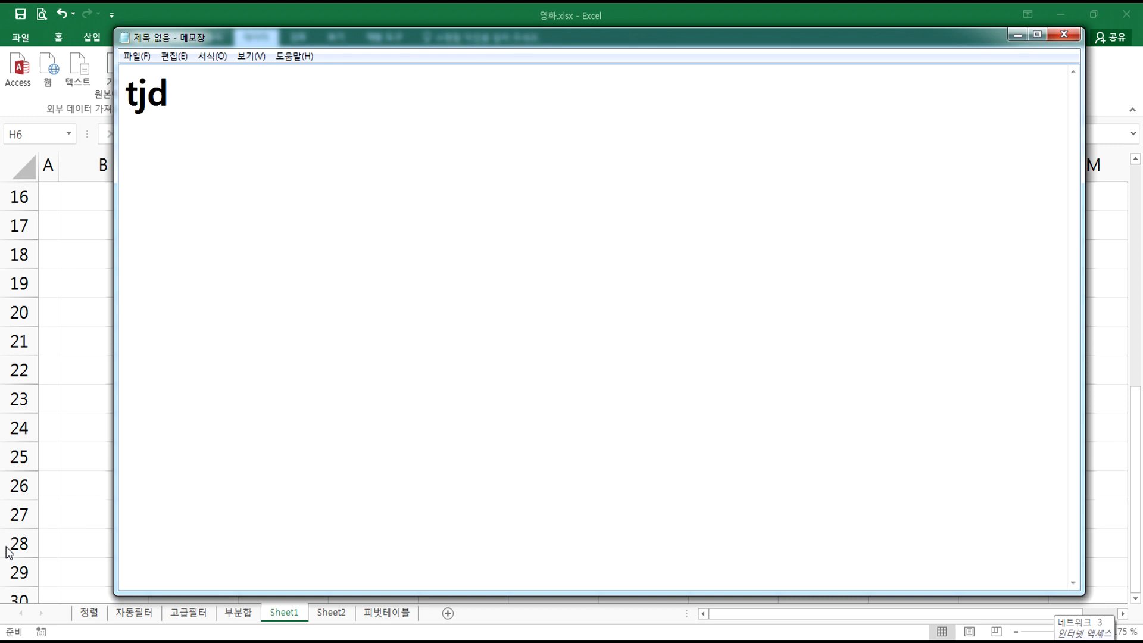
pyautogui.press('BackSpace')
pyautogui.press('BackSpace')
pyautogui.press('BackSpace')
pyautogui.press('BackSpace')
pyautogui.press('BackSpace')
pyautogui.press('Hangul')
pyautogui.write('서ㅏㅇ')
pyautogui.press('BackSpace')
pyautogui.press('BackSpace')
pyautogui.press('BackSpace')
pyautogui.write('성적표')
pyautogui.press('Return')
pyautogui.press('Return')
pyautogui.write('이름')
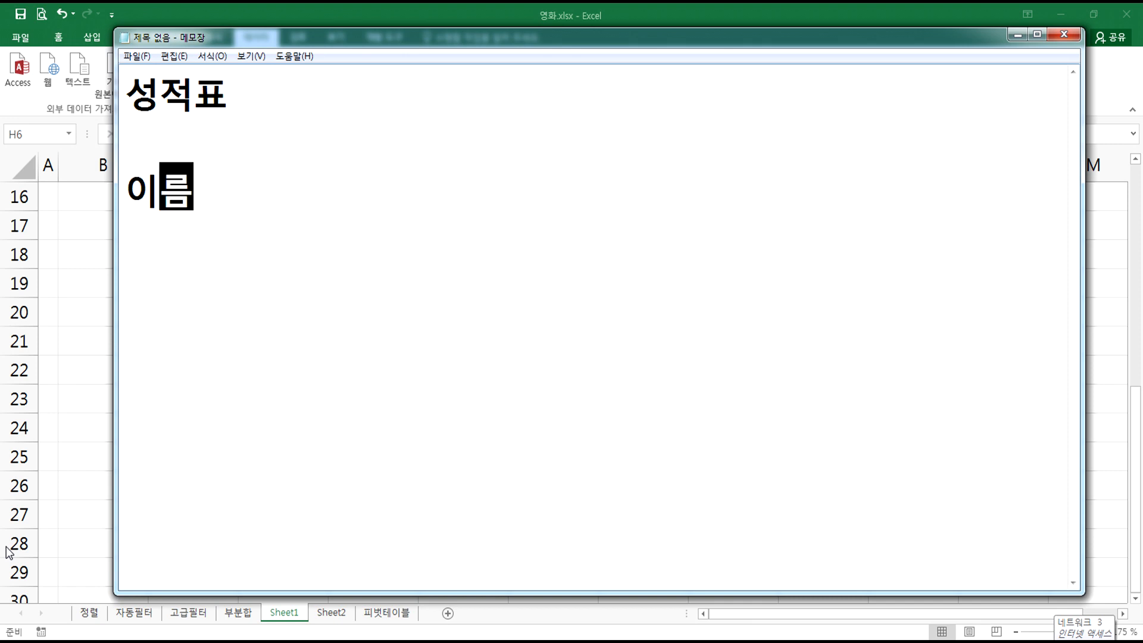
pyautogui.write(' 학번')
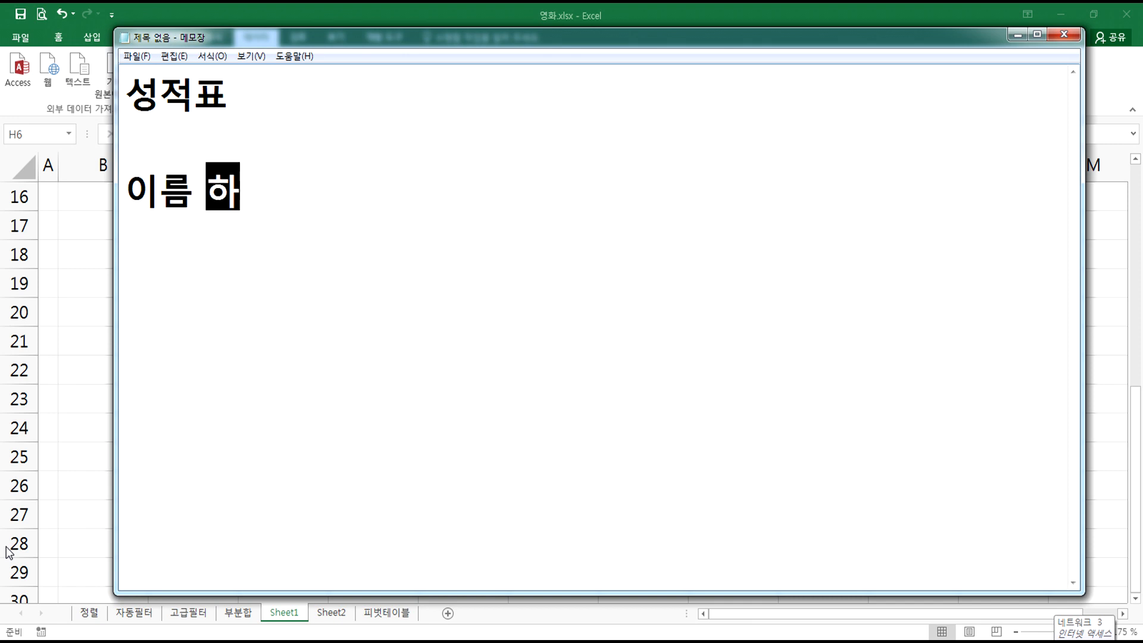
# - Try a comma and then a slash as the separator between 이름 and 학번
pyautogui.press('Left')
pyautogui.press('Left')
pyautogui.press('Left')
pyautogui.hotkey('shift', 'Right')
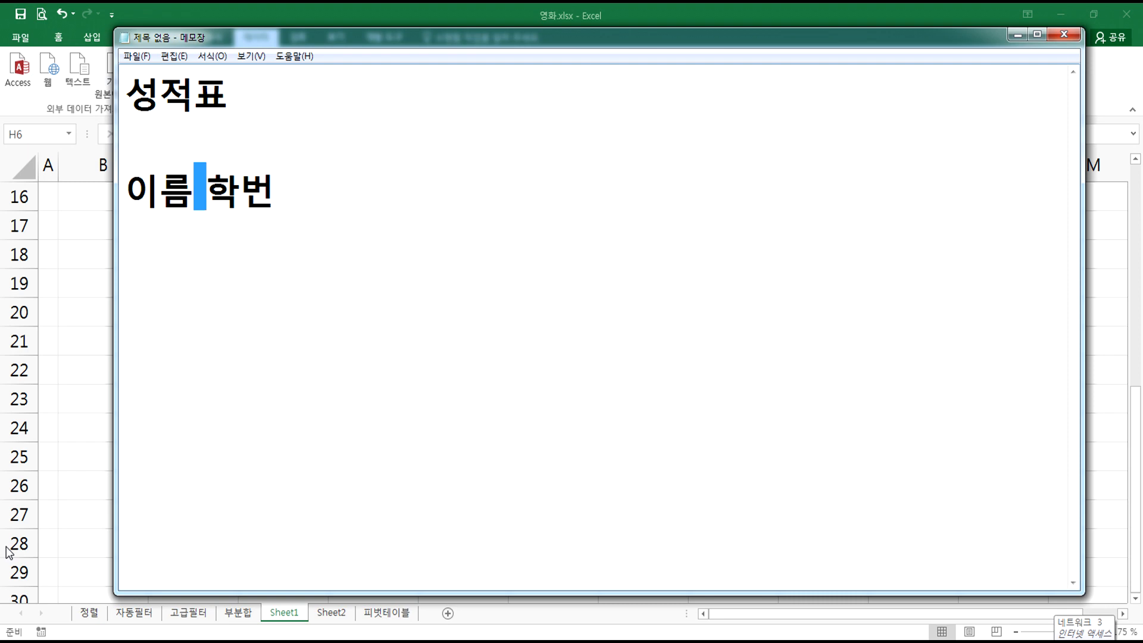
pyautogui.press('Left')
pyautogui.write(',')
pyautogui.press('Delete')
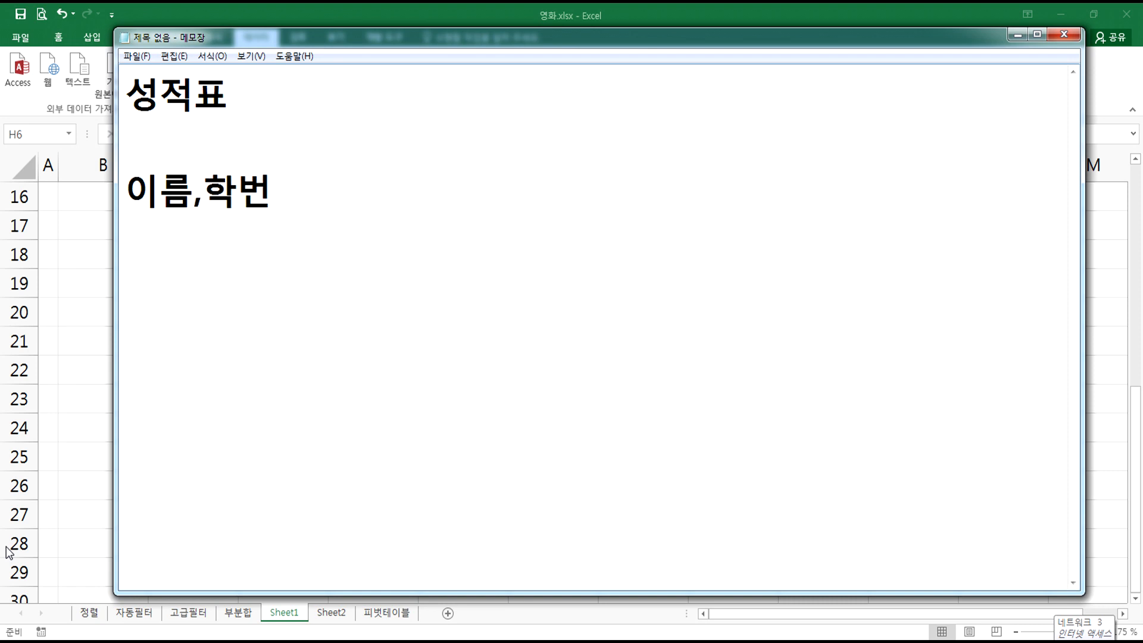
pyautogui.press('Left')
pyautogui.press('Delete')
pyautogui.write('/')
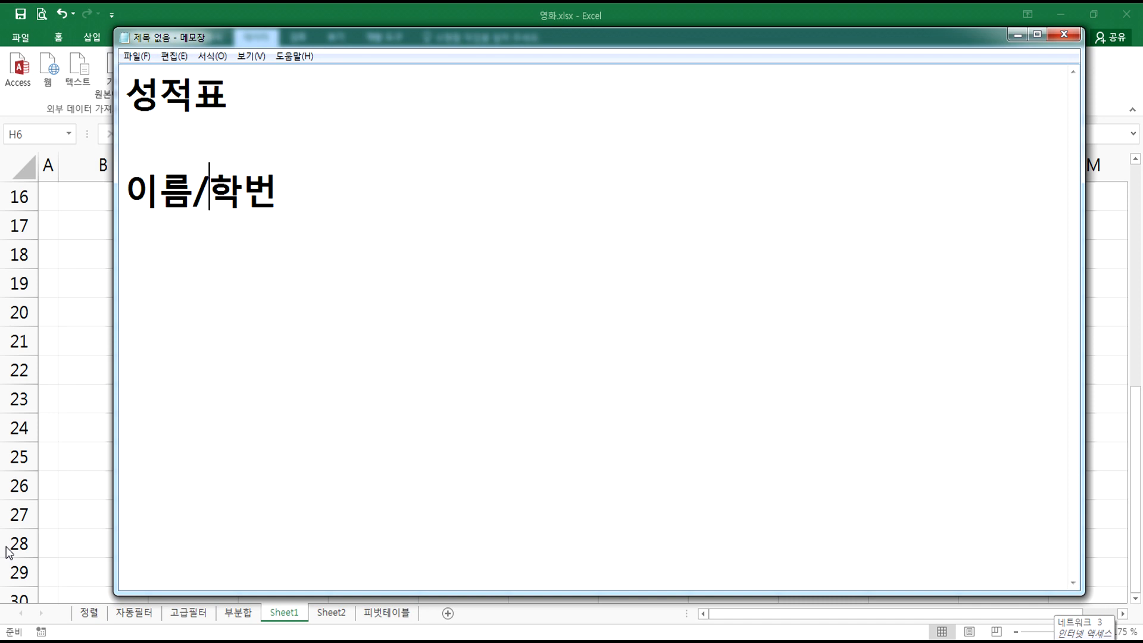
# - Make a tab the only separator between 이름 and 학번
pyautogui.press('Left')
pyautogui.press('Left')
pyautogui.press('Right')
pyautogui.press('Tab')
pyautogui.press('Delete')
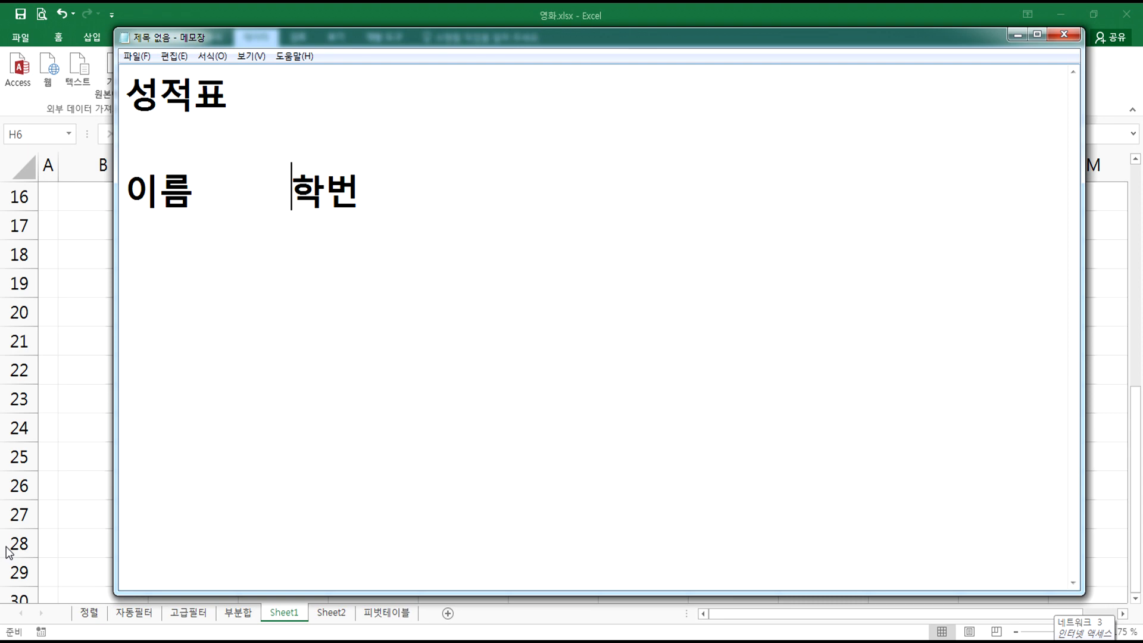
# - Extend the header line with the tab-separated headings 국어, 영어 and 수학 and start a new line
pyautogui.press('End')
pyautogui.press('Tab')
pyautogui.write('국어')
pyautogui.press('Tab')
pyautogui.write('영어')
pyautogui.press('Tab')
pyautogui.write('수학')
pyautogui.press('Return')
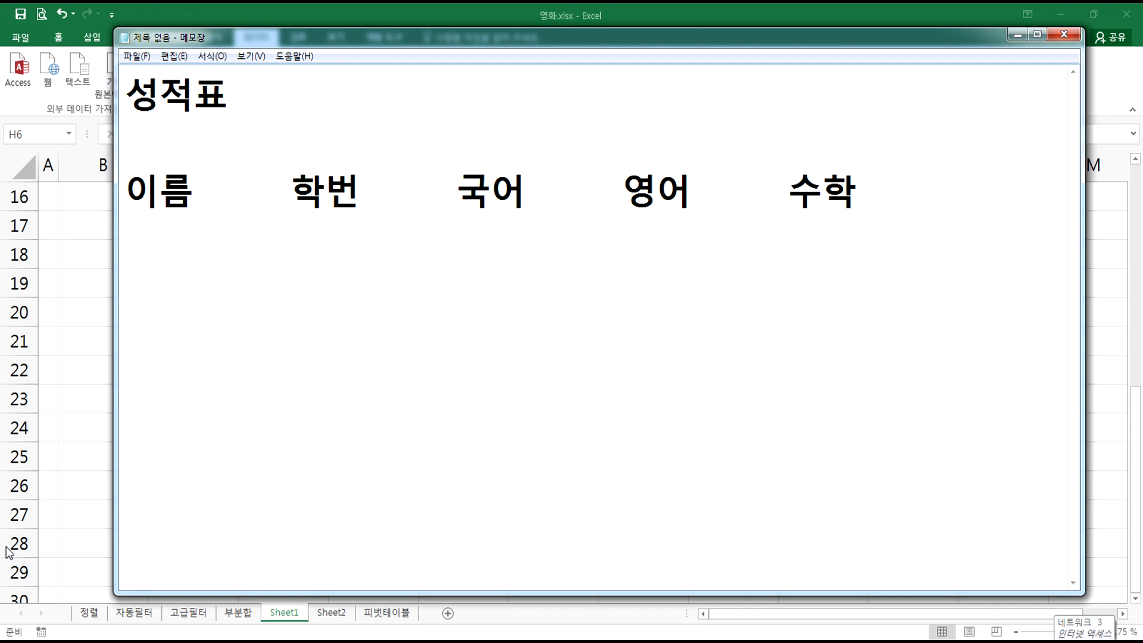
# - Add a comma-separated version of the header line reading 이름,학번,국어,영어,수학
pyautogui.hotkey('shift', 'Down')
pyautogui.press('Right')
pyautogui.write('이름,학')
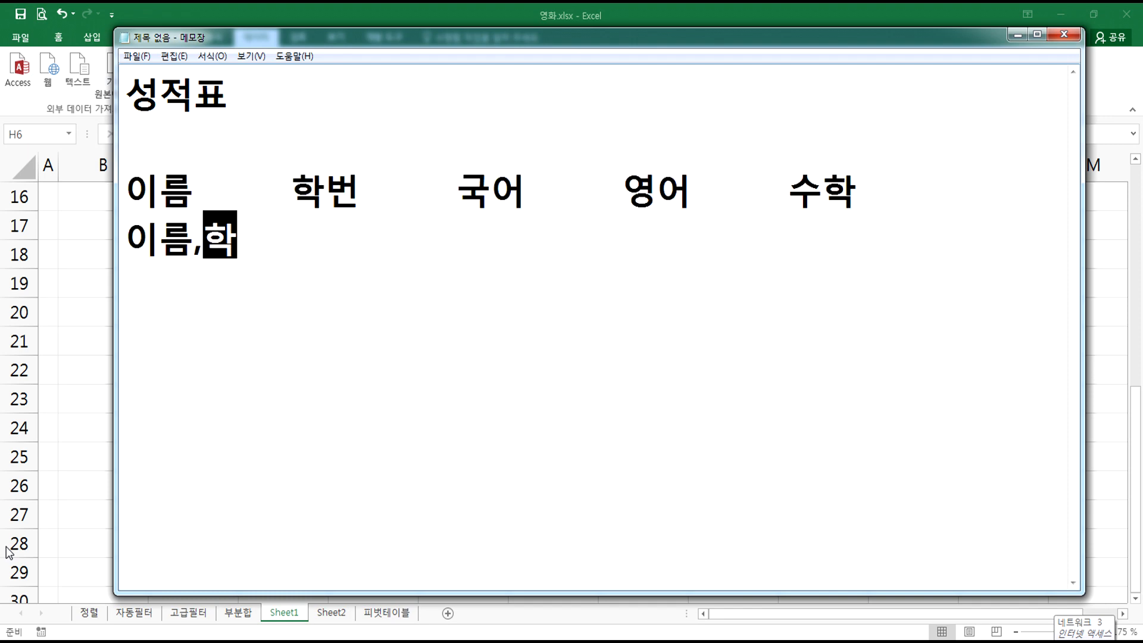
pyautogui.write('번,국어,영어,수학')
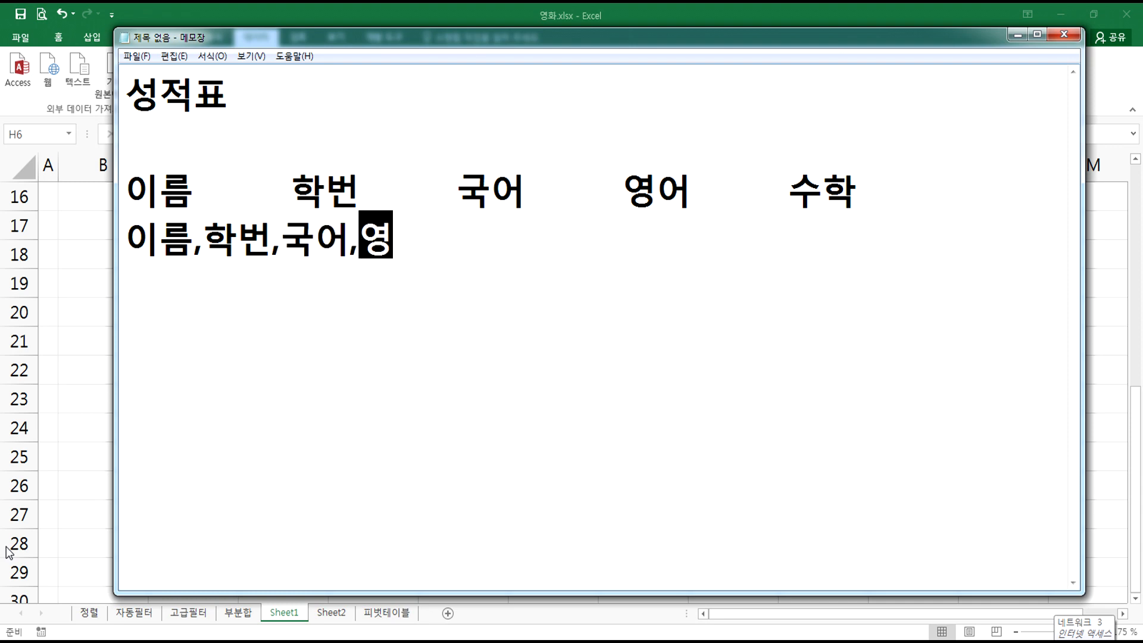
# - Add a space-separated version of the header line reading 이름 학번 국어 영어 수학
pyautogui.press('Return')
pyautogui.write('이름 학')
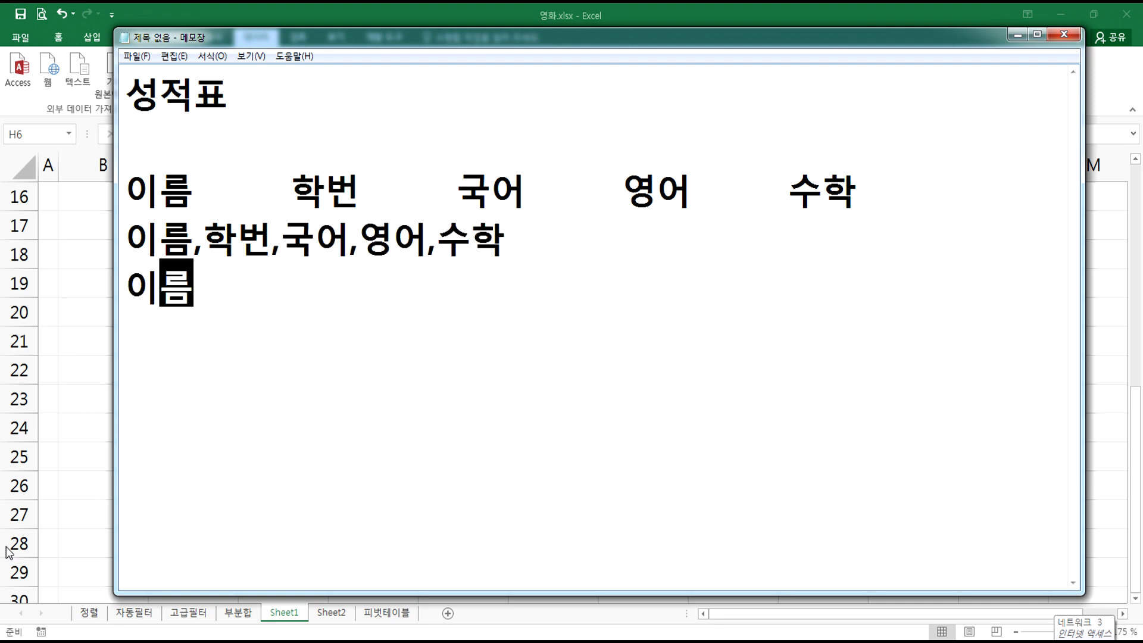
pyautogui.press('BackSpace')
pyautogui.press('BackSpace')
pyautogui.write('학번 국어 여')
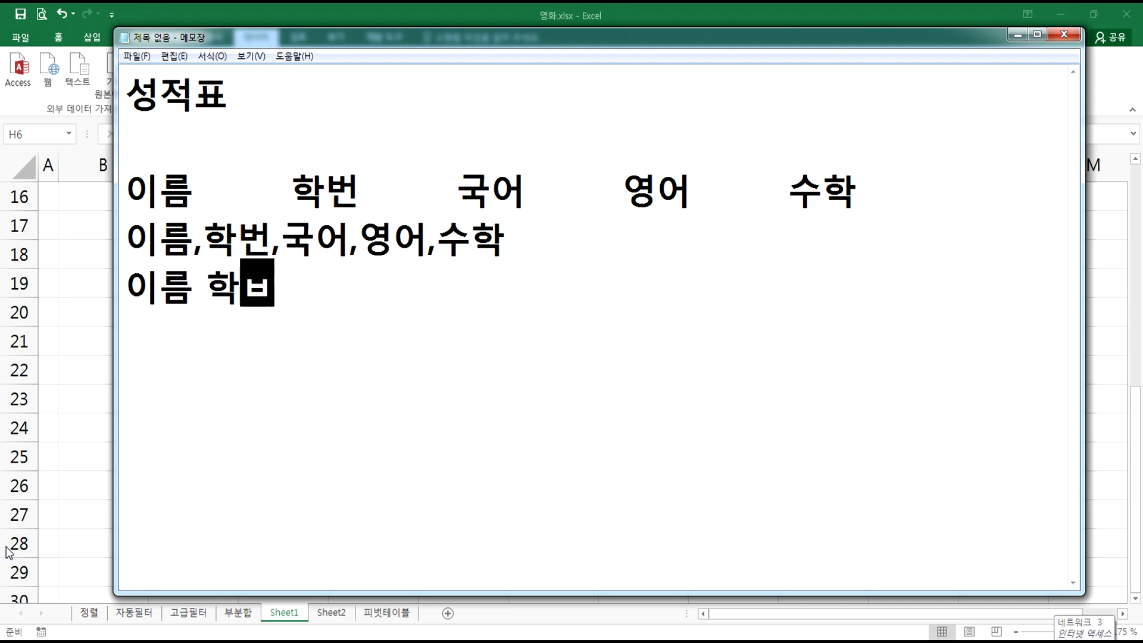
pyautogui.write('영어 수학')
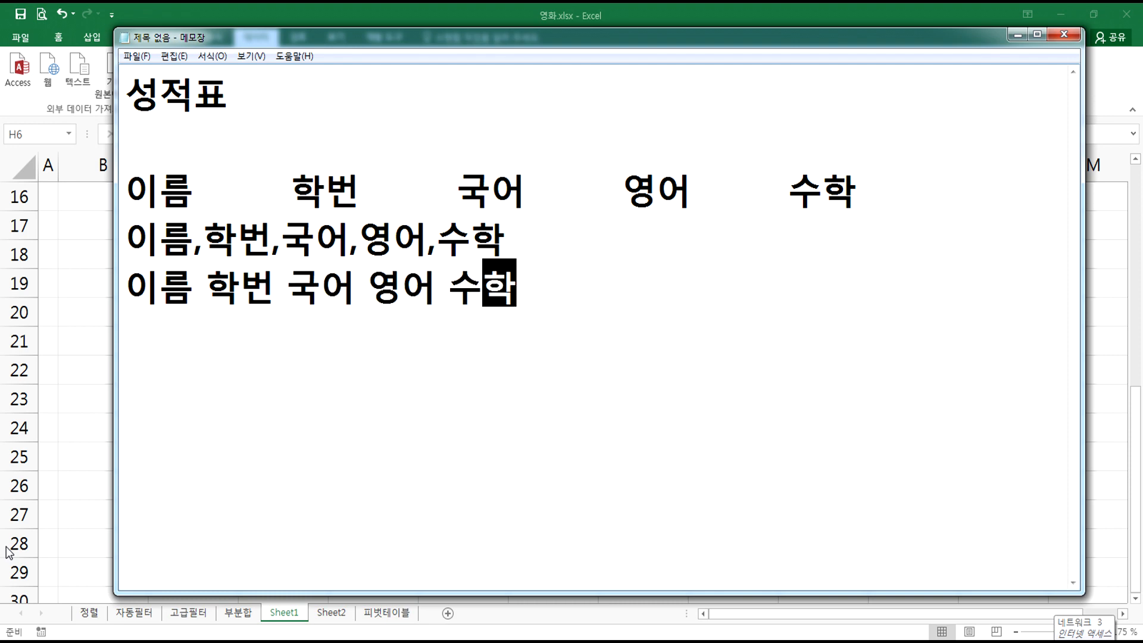
pyautogui.press('Return')
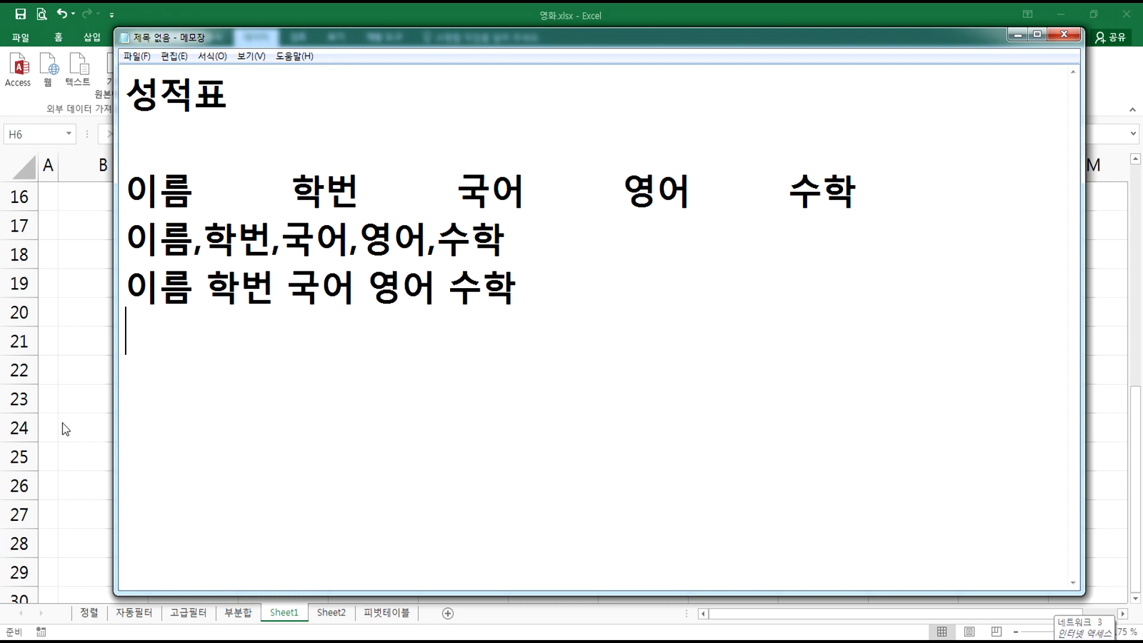
# - Highlight the tab, comma and space separators after 이름 in the three header lines
pyautogui.moveTo(195, 189); pyautogui.dragTo(279, 190)
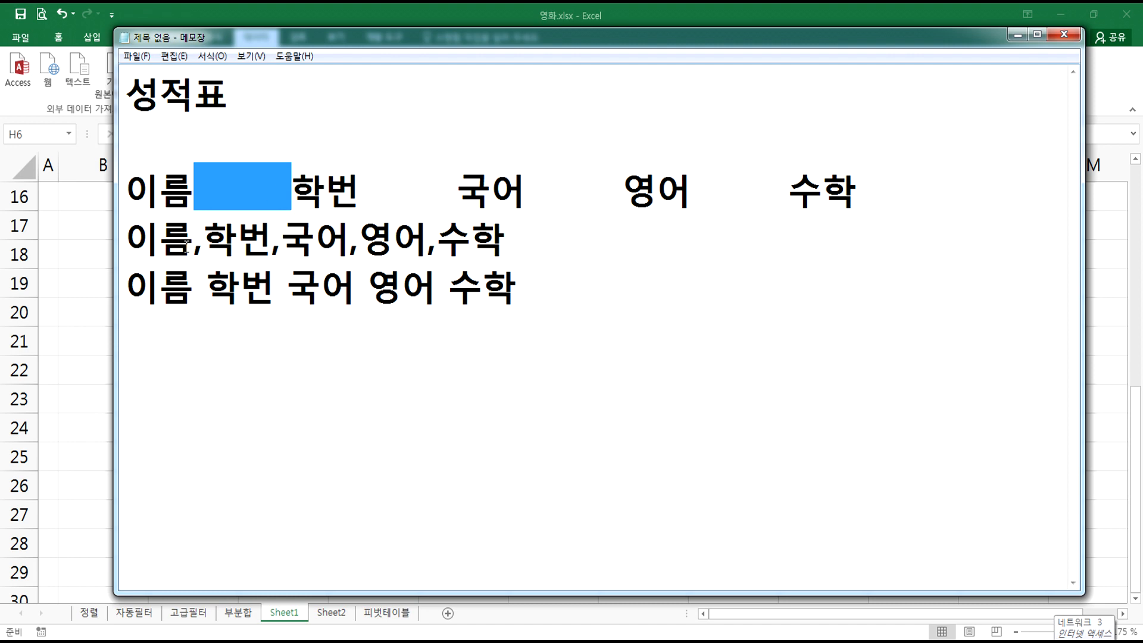
pyautogui.moveTo(187, 245); pyautogui.dragTo(208, 243)
pyautogui.moveTo(193, 286); pyautogui.dragTo(219, 283)
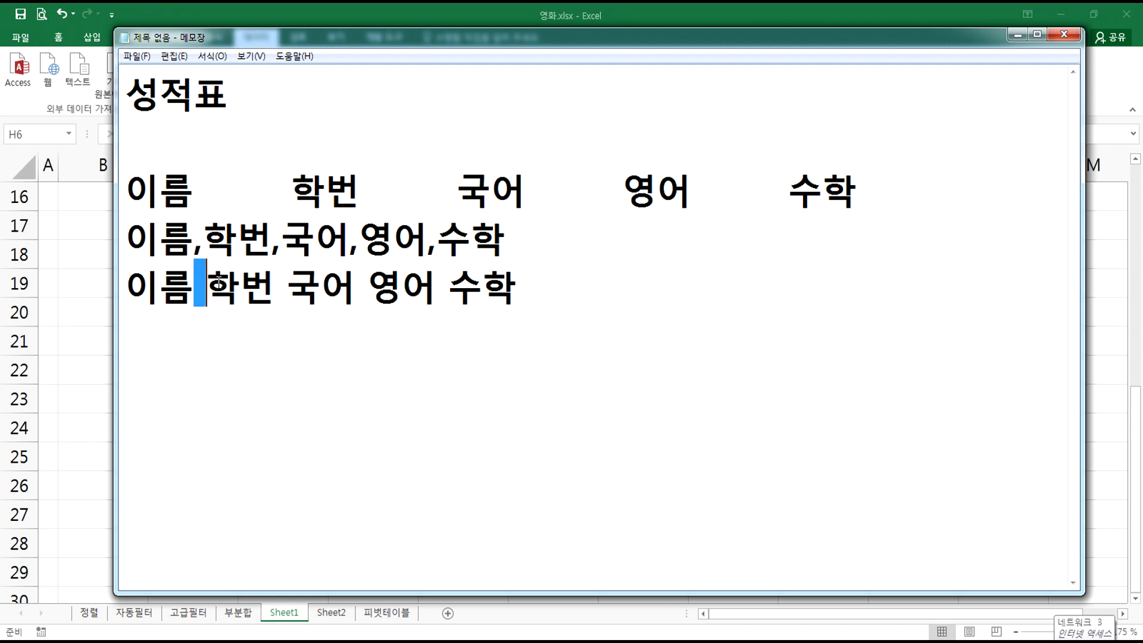
# - Add a slash-separated version of the header line reading 이름/학번/국어/영어/수학
pyautogui.click(202, 338)
pyautogui.write('이름/하')
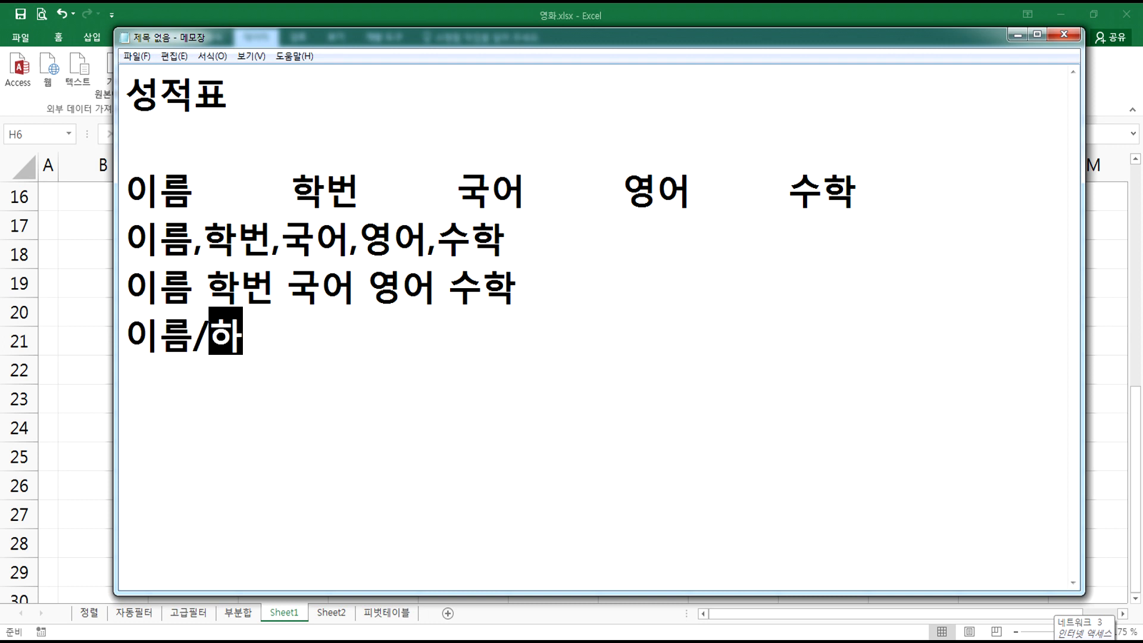
pyautogui.write('번/국어/영어/수하ㄱ')
pyautogui.press('Return')
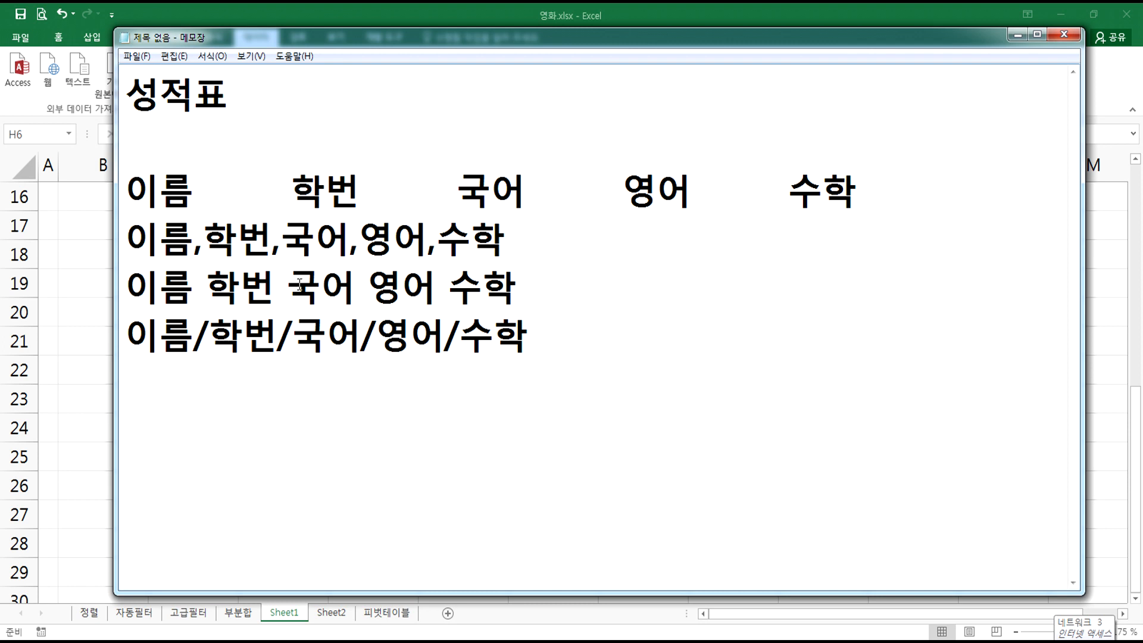
# - Copy the comma-separated header line and paste it below the slash-separated line, leaving one blank line between them
pyautogui.moveTo(194, 248); pyautogui.dragTo(204, 248)
pyautogui.moveTo(132, 241); pyautogui.dragTo(509, 240)
pyautogui.hotkey('ctrl', 'c')
pyautogui.click(298, 402)
pyautogui.press('Return')
pyautogui.hotkey('ctrl', 'v')
pyautogui.press('Left')
pyautogui.press('Left')
pyautogui.press('Left')
pyautogui.press('Left')
pyautogui.press('Left')
pyautogui.press('Left')
pyautogui.press('Left')
pyautogui.press('Left')
pyautogui.press('Left')
pyautogui.press('Left')
pyautogui.press('Left')
pyautogui.press('Left')
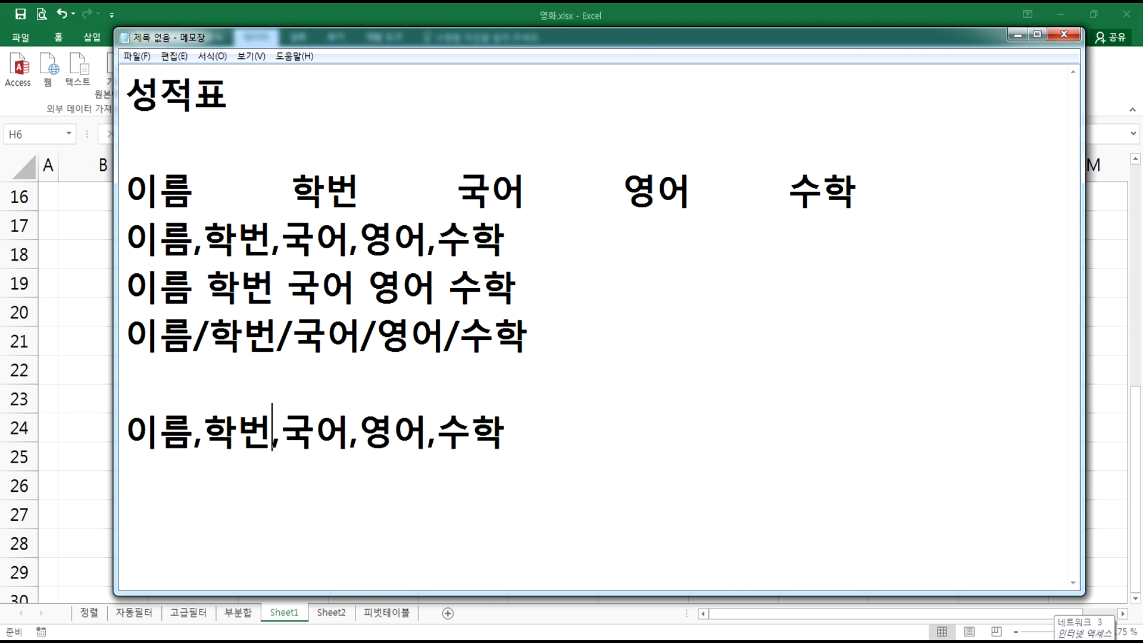
# - Replace the commas in the pasted header line with periods
pyautogui.press('Delete')
pyautogui.write('.')
pyautogui.press('Right')
pyautogui.press('Right')
pyautogui.press('Right')
pyautogui.press('BackSpace')
pyautogui.write('.')
pyautogui.press('Right')
pyautogui.press('Right')
pyautogui.press('Right')
pyautogui.press('Right')
pyautogui.press('Right')
pyautogui.press('Right')
pyautogui.press('BackSpace')
pyautogui.write('.')
# - Add a period-separated data line with a student's name, the student number and the score entry 50.5
pyautogui.press('End')
pyautogui.press('Return')
pyautogui.write('홍길동.')
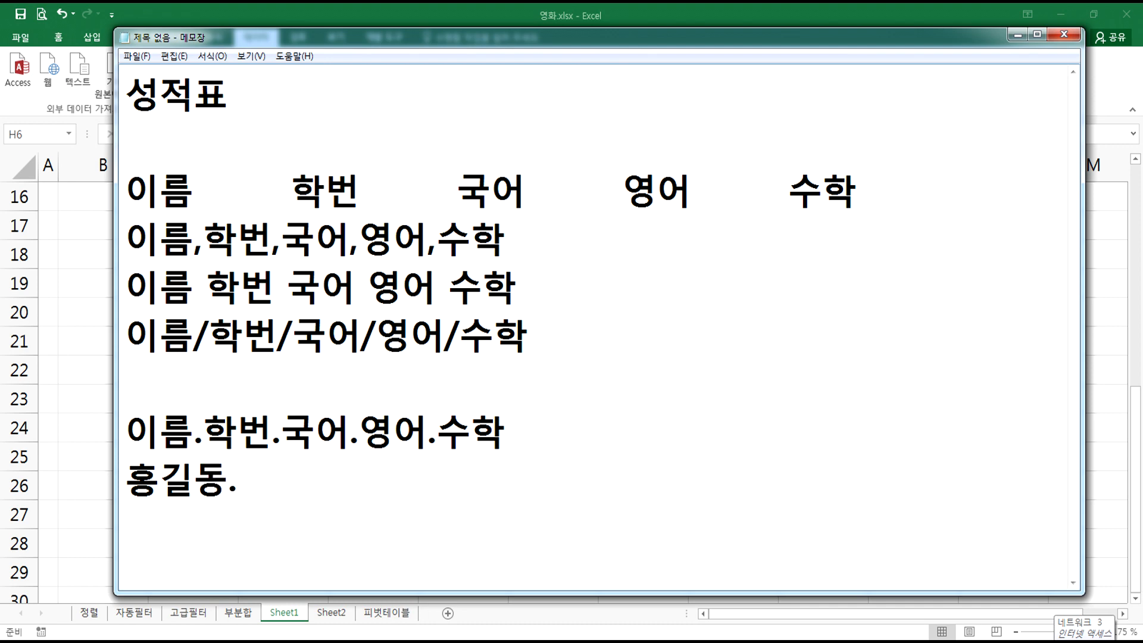
pyautogui.write('1151.')
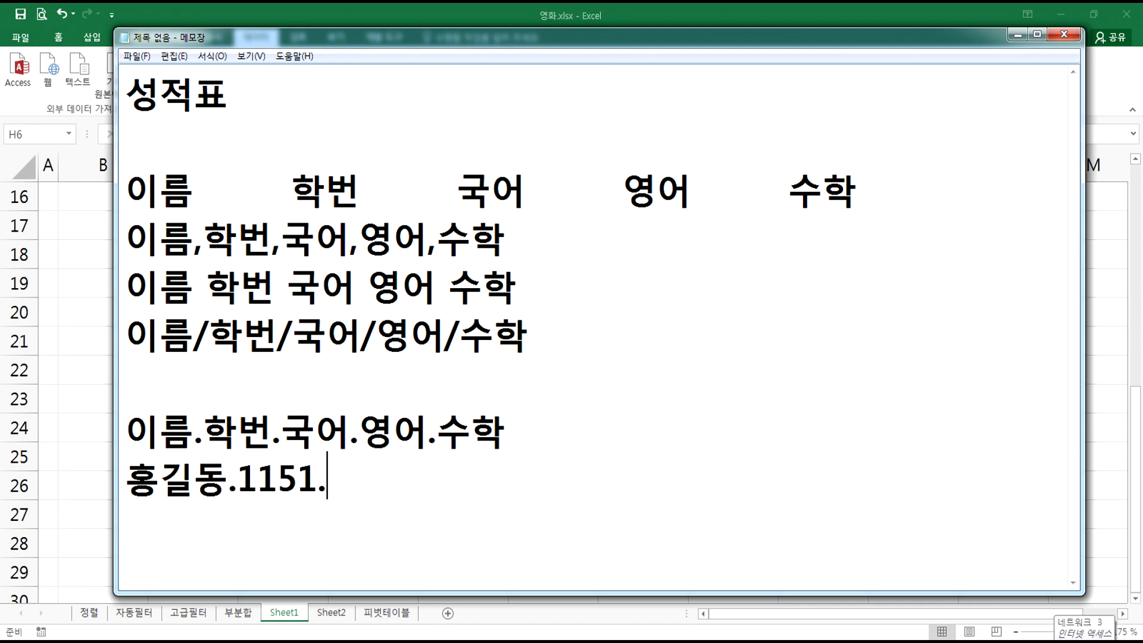
pyautogui.write('50.5')
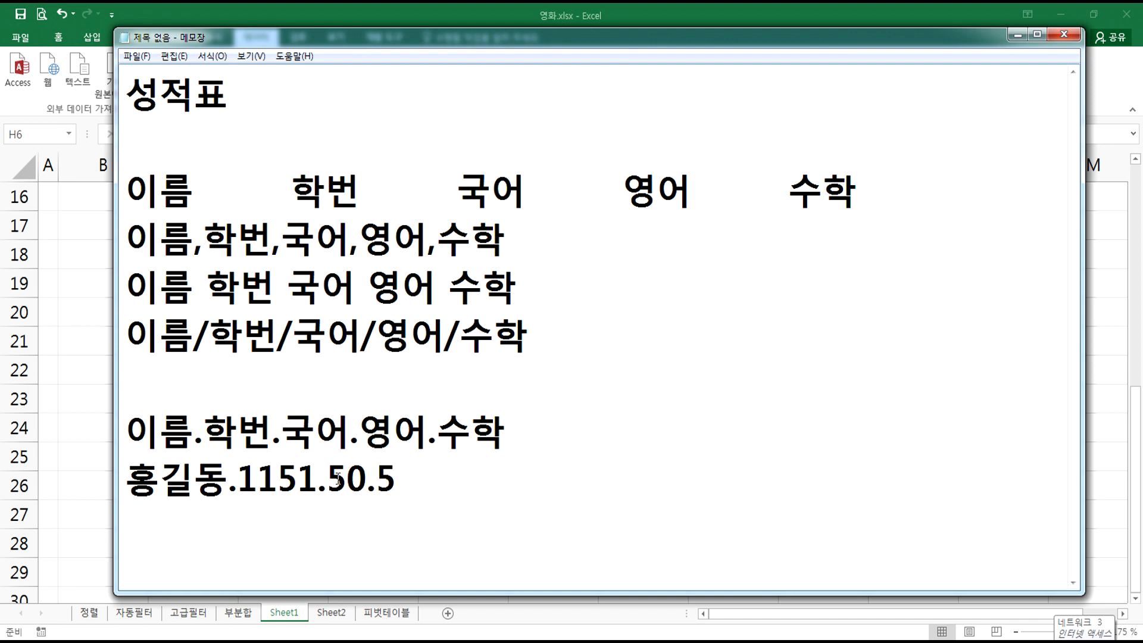
# - Highlight 50 and 5 in the data line and the 영어 heading above them to compare scores with headings
pyautogui.moveTo(334, 479); pyautogui.dragTo(369, 476)
pyautogui.click(384, 476)
pyautogui.doubleClick(384, 477)
pyautogui.doubleClick(393, 427)
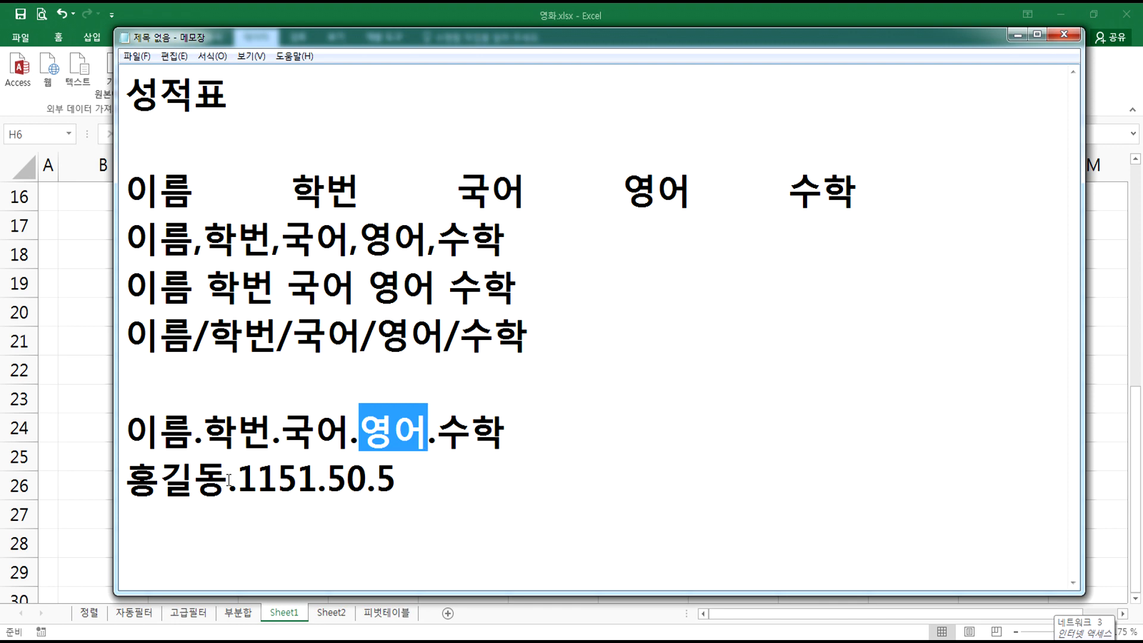
# - Delete the period-separated header line and its data line
pyautogui.click(132, 424)
pyautogui.moveTo(132, 423); pyautogui.dragTo(518, 474)
pyautogui.press('Delete')
# - Copy the tab-separated header line to the cleared space below the slash-separated line
pyautogui.click(136, 188)
pyautogui.moveTo(135, 188); pyautogui.dragTo(132, 225)
pyautogui.hotkey('ctrl', 'c')
pyautogui.click(167, 427)
pyautogui.hotkey('ctrl', 'v')
# - Add a tab-separated data line below the copied header with a student's name, the student number and scores 90, 90 and 90
pyautogui.write('홍길ㄷㅇ')
pyautogui.press('BackSpace')
pyautogui.press('BackSpace')
pyautogui.write('동')
pyautogui.press('Tab')
pyautogui.write('일ㅈㅣ')
pyautogui.press('BackSpace')
pyautogui.press('BackSpace')
pyautogui.press('BackSpace')
pyautogui.write('1151')
pyautogui.press('Tab')
pyautogui.write('90')
pyautogui.press('Tab')
pyautogui.write('90')
pyautogui.press('Tab')
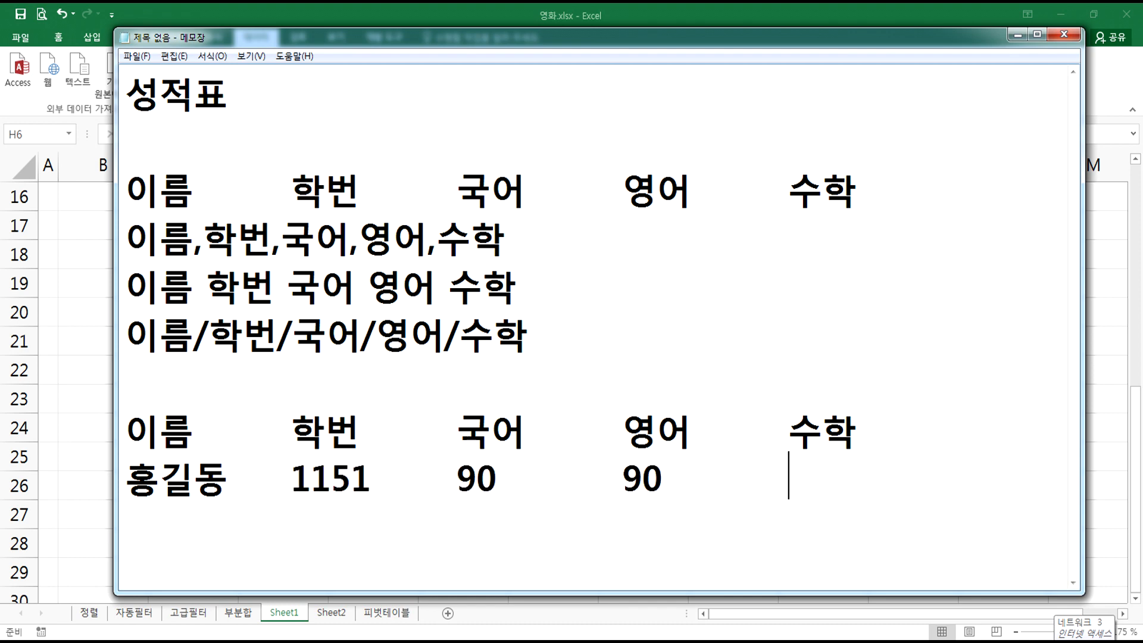
pyautogui.write('90')
pyautogui.press('Return')
# - Add a second tab-separated data line with another student's name, the student number and scores 80, 80 and 100
pyautogui.write('이ㅏ')
pyautogui.press('BackSpace')
pyautogui.press('BackSpace')
pyautogui.press('BackSpace')
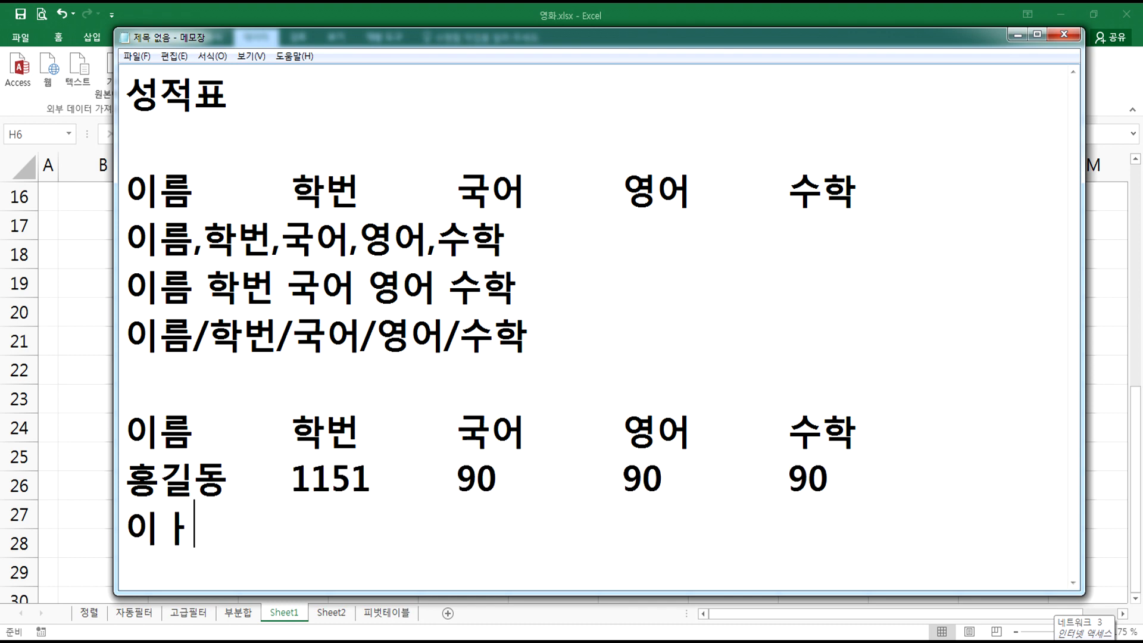
pyautogui.write('일지매')
pyautogui.press('Tab')
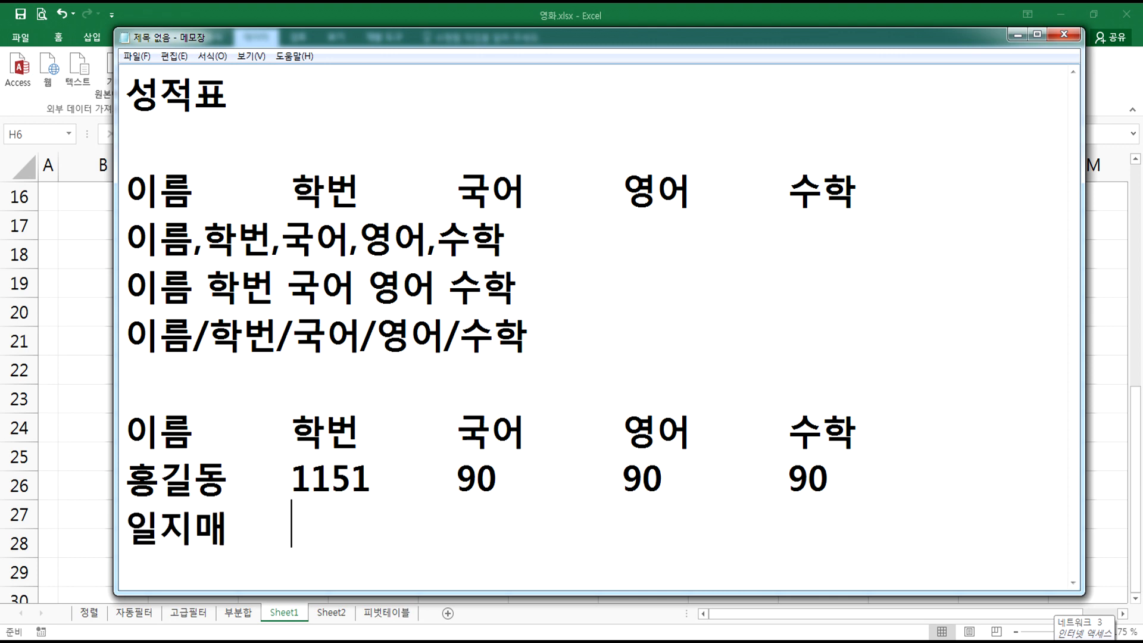
pyautogui.write('1152')
pyautogui.press('Tab')
pyautogui.write('80')
pyautogui.press('Tab')
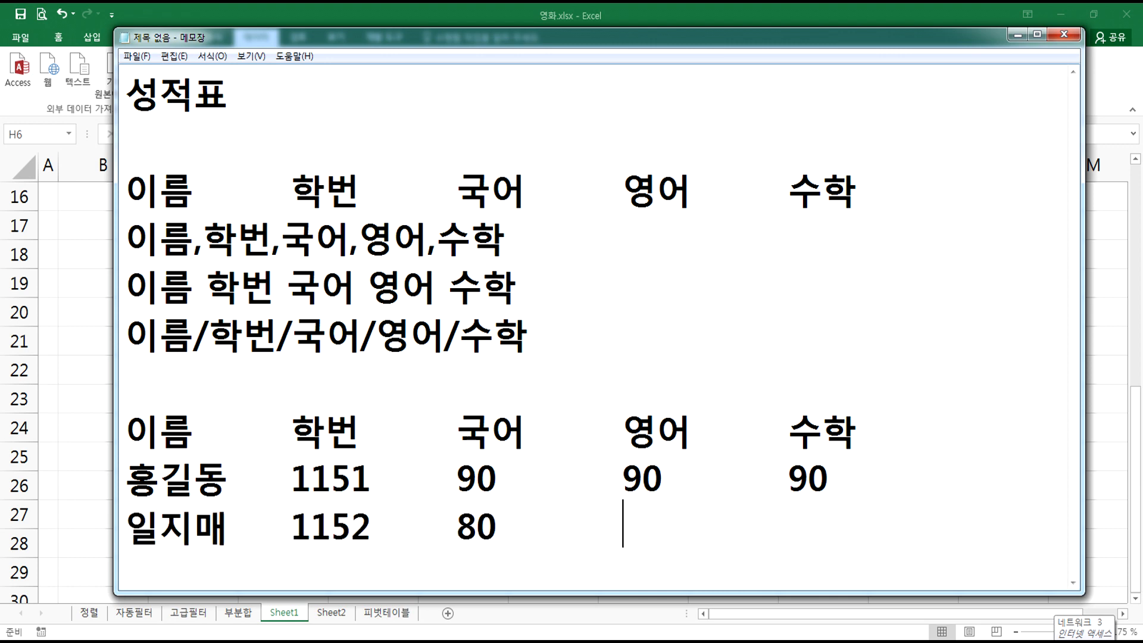
pyautogui.write('80')
pyautogui.press('Tab')
pyautogui.write('100')
pyautogui.press('Return')
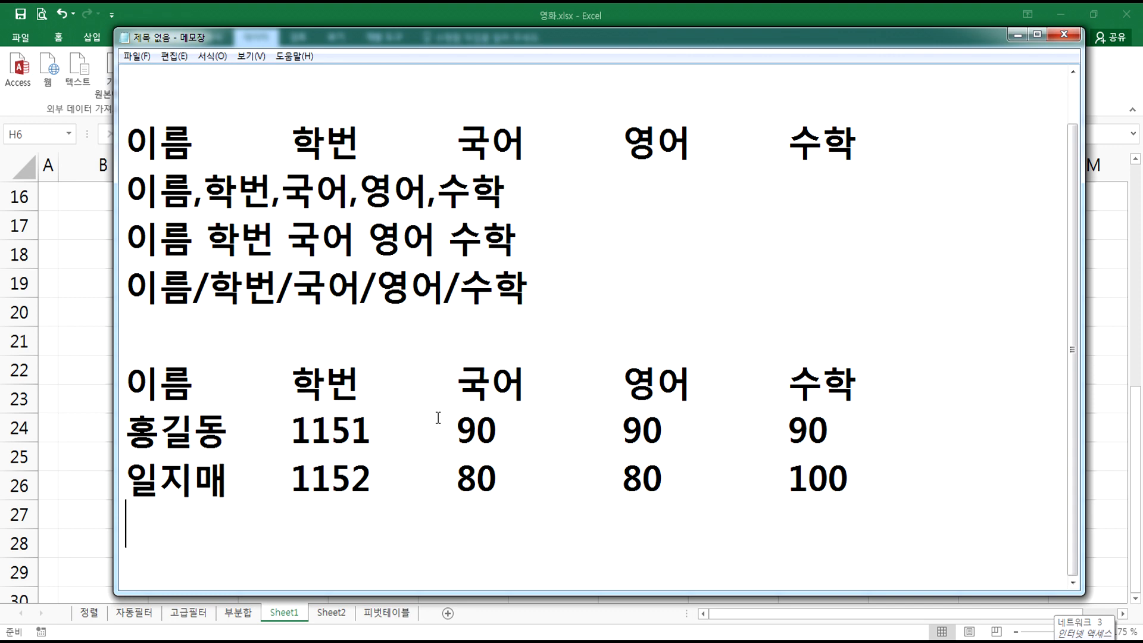
# - Highlight the tab gap in the first header line and the slash in the slash-separated header line to compare the separators
pyautogui.moveTo(195, 146); pyautogui.dragTo(279, 146)
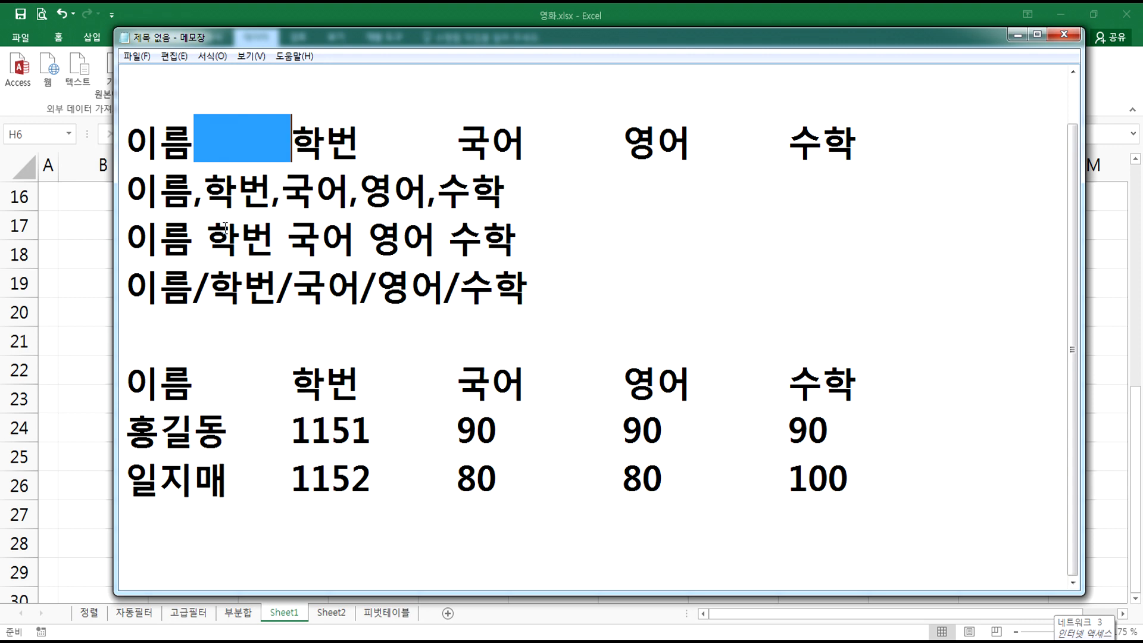
pyautogui.moveTo(194, 284); pyautogui.dragTo(209, 284)
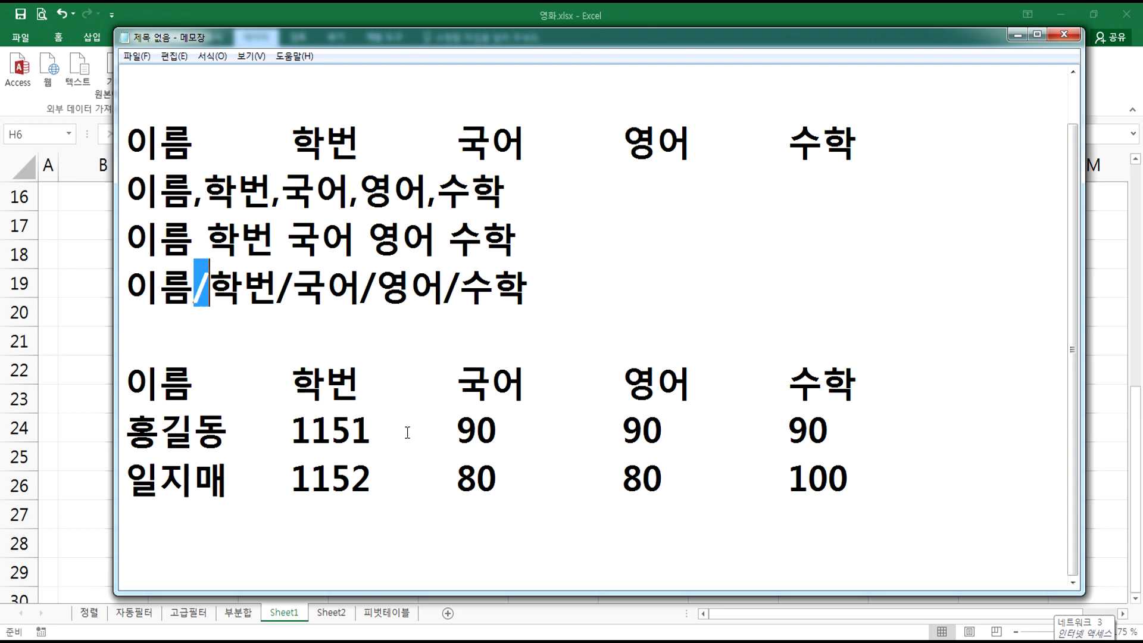
pyautogui.moveTo(131, 384); pyautogui.dragTo(116, 517)
pyautogui.click(122, 524)
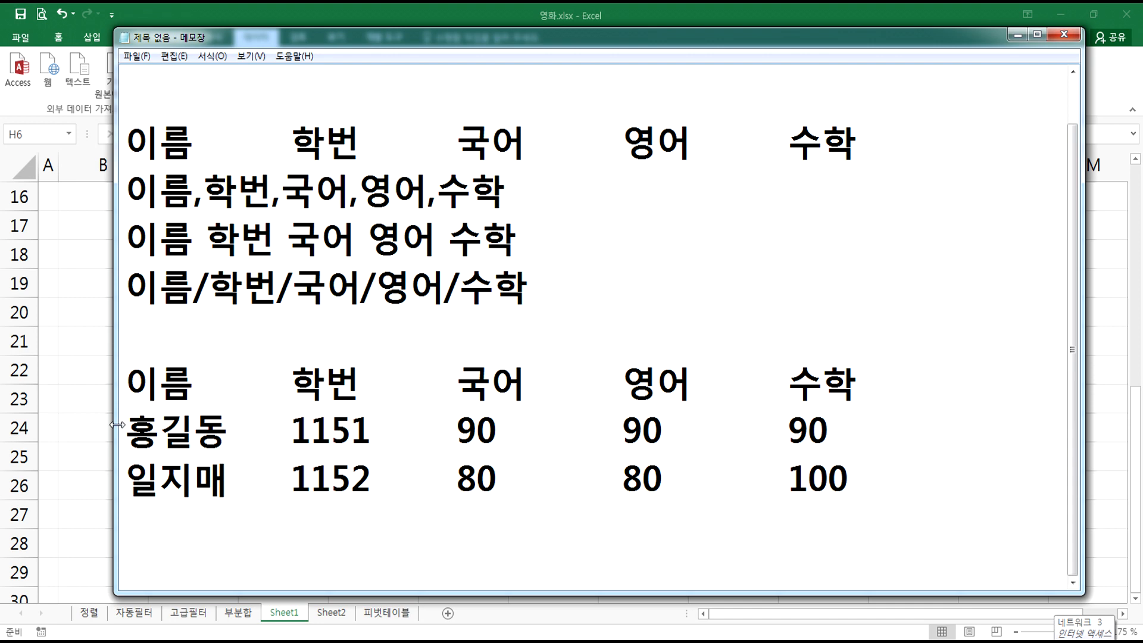
# - Copy the tab-separated header and both data lines, switch to Excel and paste them at K2 on Sheet1
pyautogui.moveTo(129, 382); pyautogui.dragTo(132, 503)
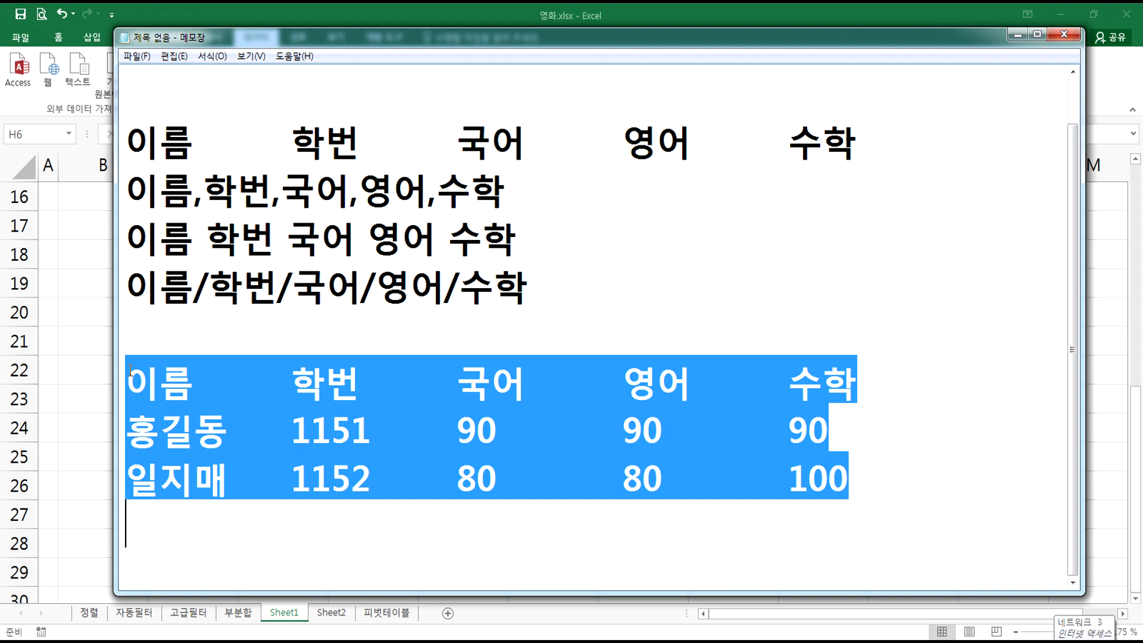
pyautogui.click(343, 641)
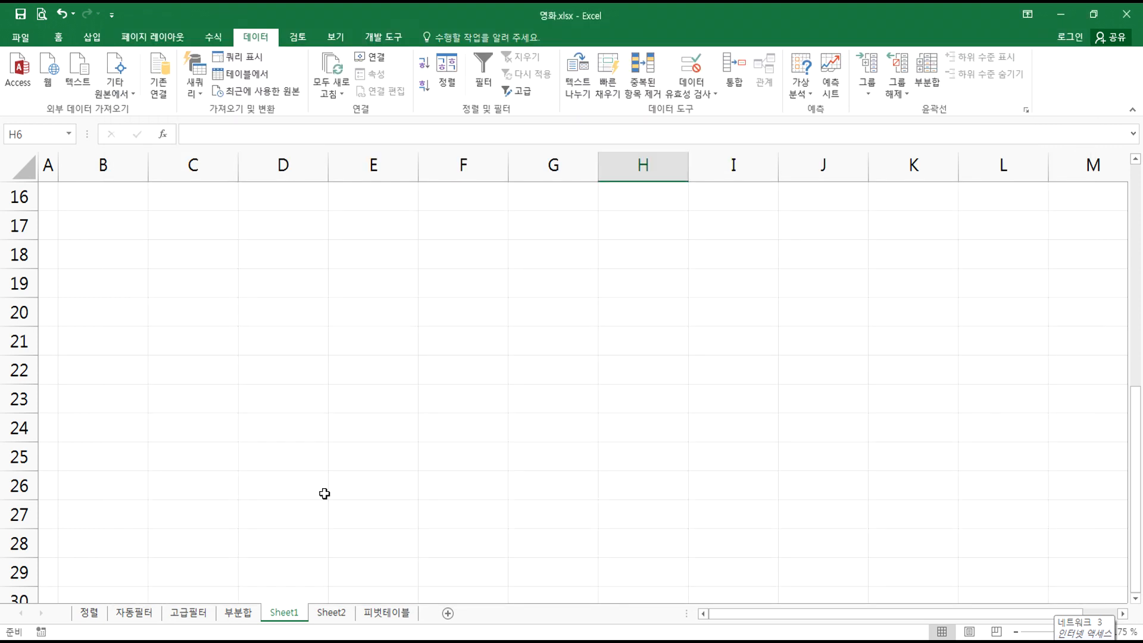
pyautogui.scroll(5, 160, 400)
pyautogui.scroll(-1, 989, 246)
pyautogui.scroll(1, 989, 247)
pyautogui.click(923, 225)
pyautogui.hotkey('ctrl', 'v')
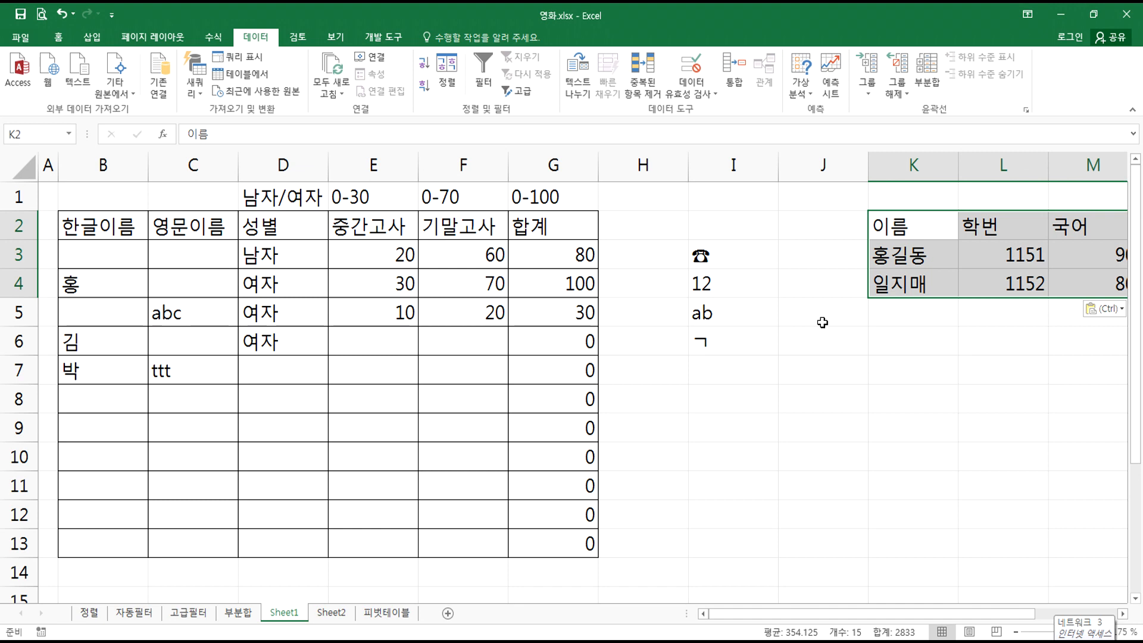
# - Switch to Notepad and replace the tabs in the lower header line with commas: 이름,학번,국어,영어,수학
pyautogui.hotkey('alt', 'Tab')
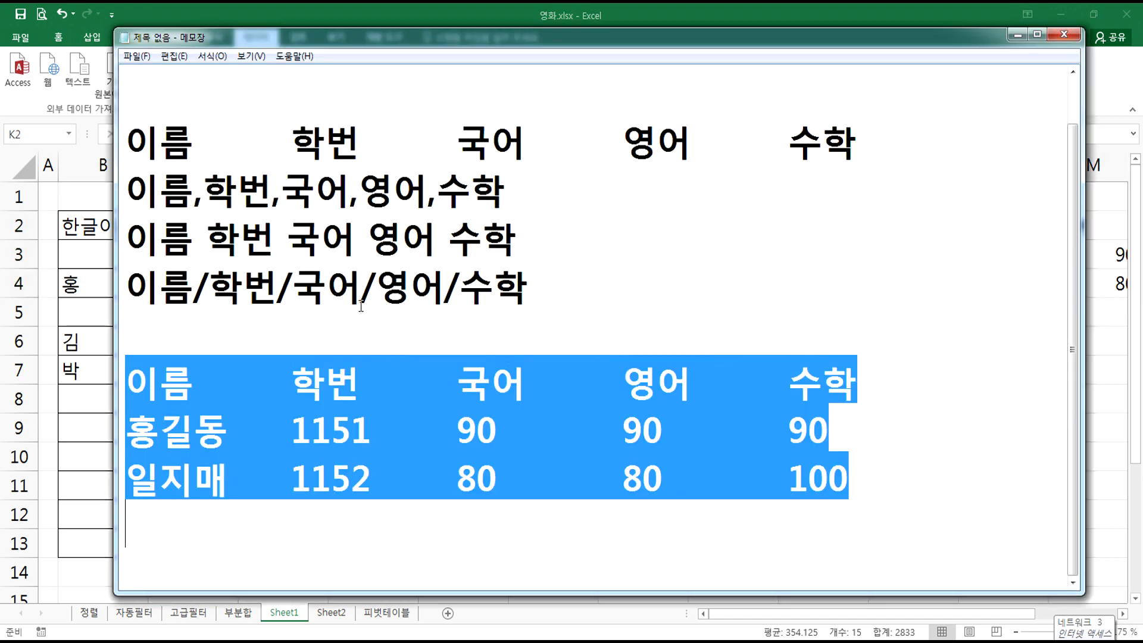
pyautogui.doubleClick(267, 389)
pyautogui.write(',')
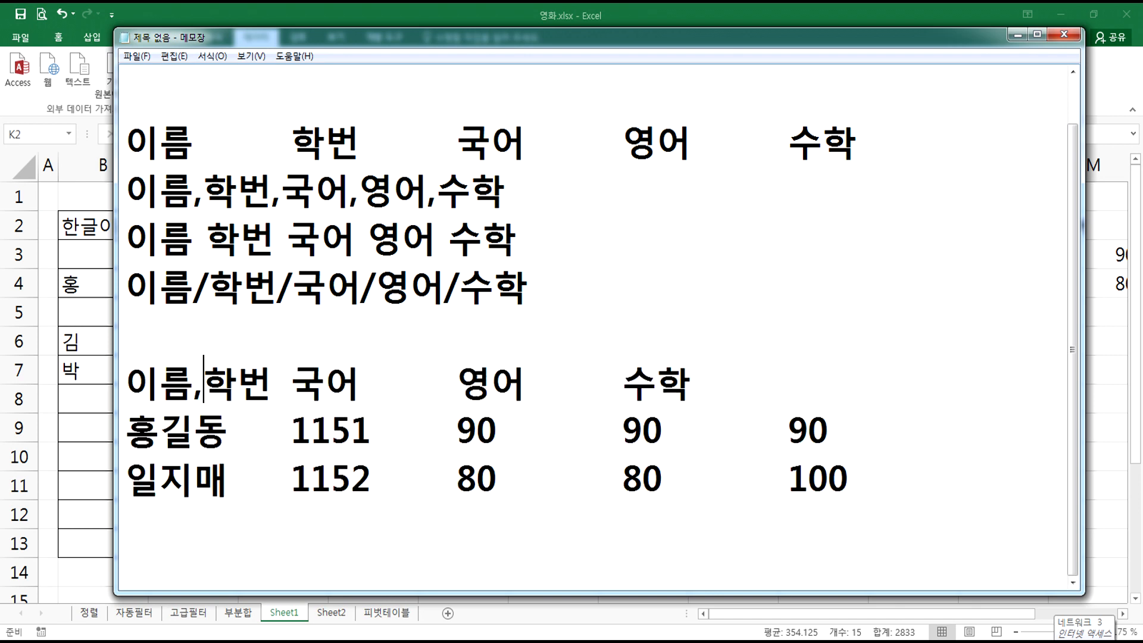
pyautogui.doubleClick(276, 380)
pyautogui.write(',')
pyautogui.doubleClick(369, 381)
pyautogui.write(',국어,')
pyautogui.doubleClick(442, 381)
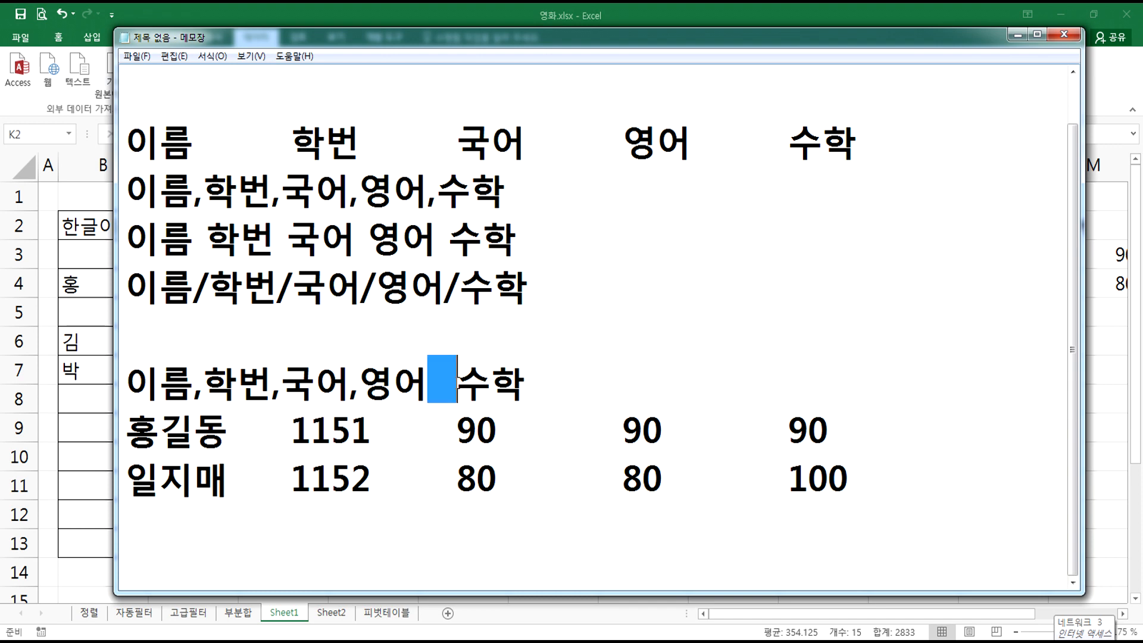
pyautogui.write(',')
# - Replace the tabs between the values in the first student's data line with commas
pyautogui.doubleClick(247, 429)
pyautogui.write(',')
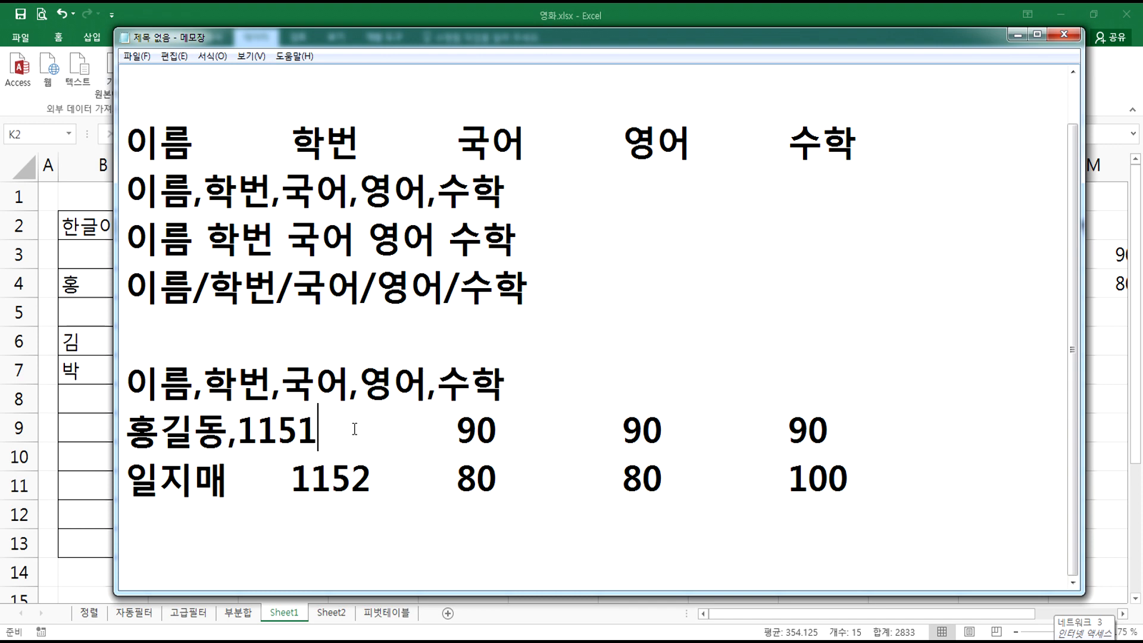
pyautogui.doubleClick(355, 428)
pyautogui.write(',')
pyautogui.doubleClick(411, 429)
pyautogui.write(',90,')
pyautogui.doubleClick(441, 429)
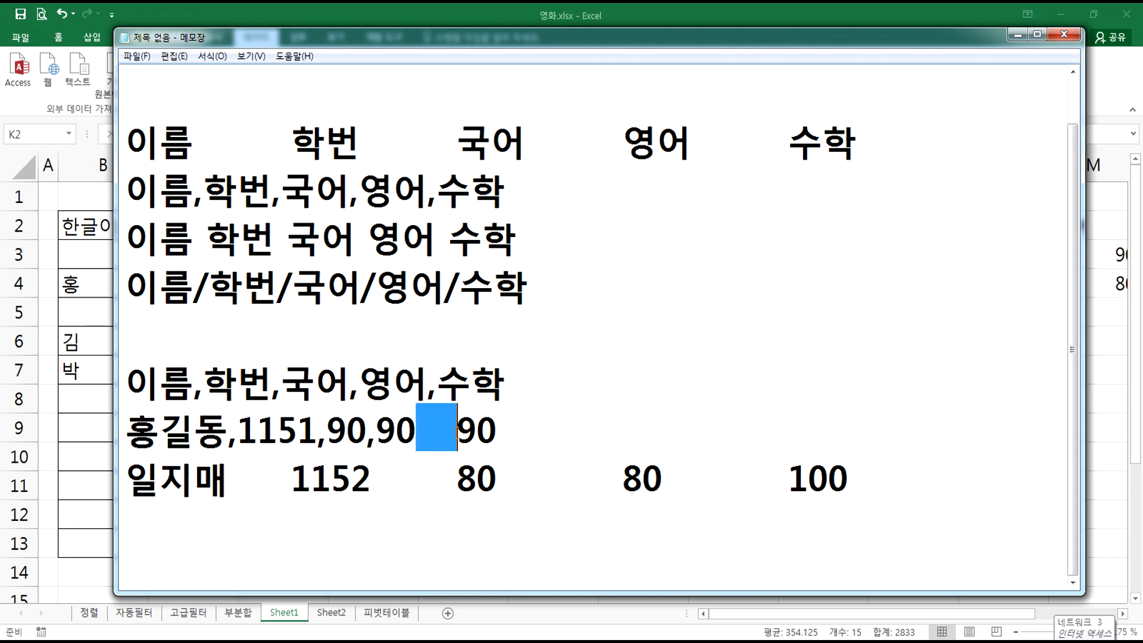
pyautogui.write(',')
# - Replace the tabs between the values in the second student's data line with commas
pyautogui.doubleClick(238, 476)
pyautogui.write(',')
pyautogui.doubleClick(419, 483)
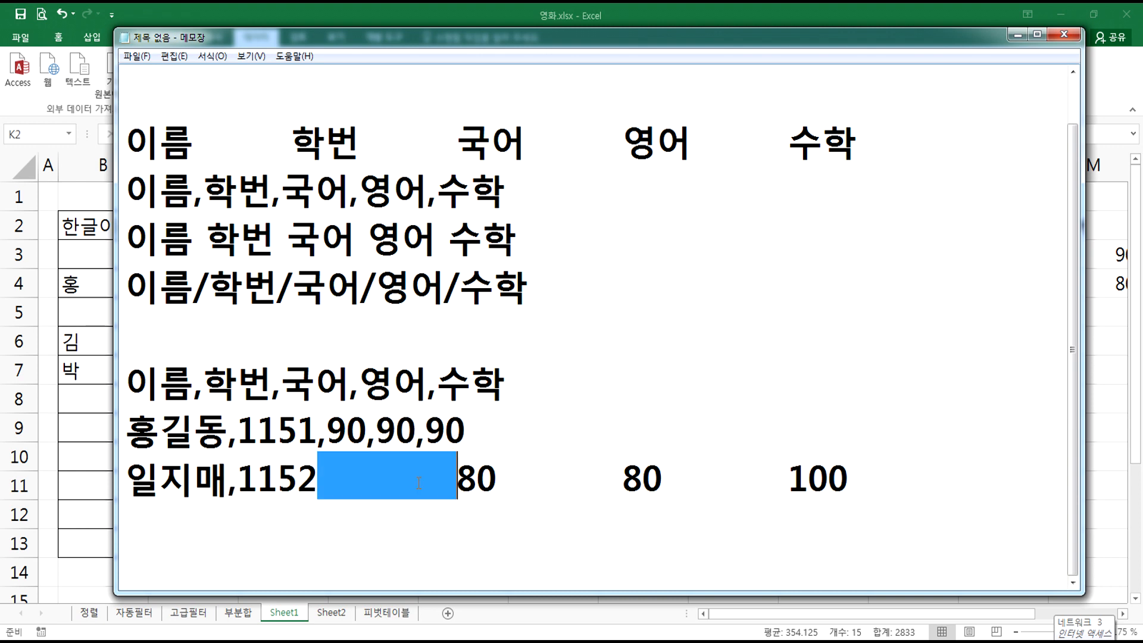
pyautogui.write(',')
pyautogui.doubleClick(374, 479)
pyautogui.write(',80,')
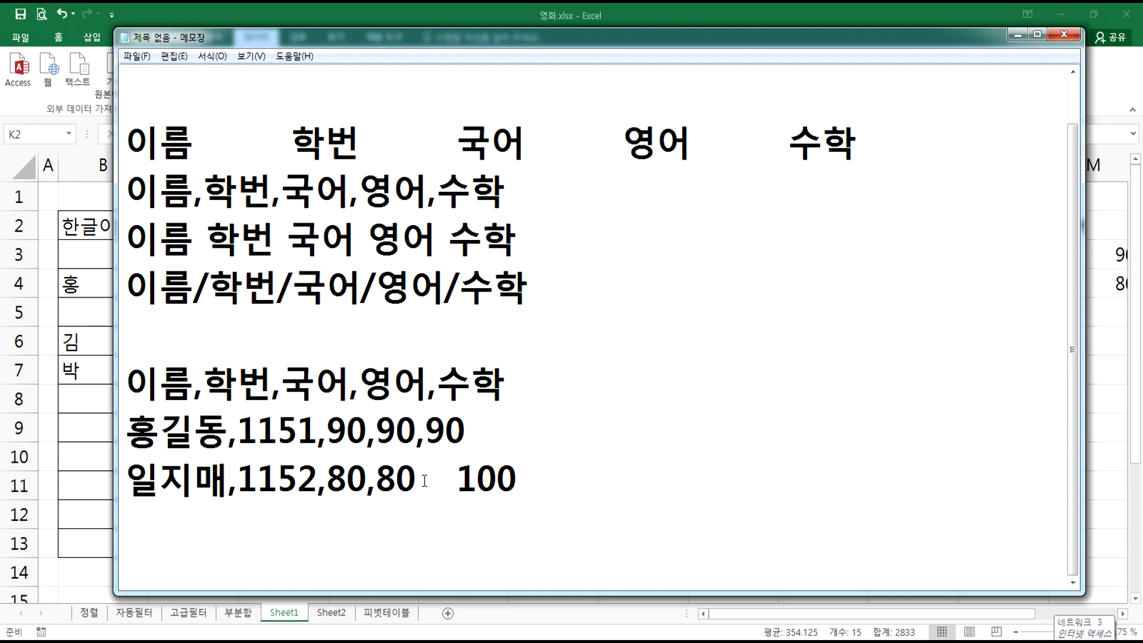
pyautogui.doubleClick(425, 481)
pyautogui.write(',')
# - Copy the three comma-separated lines, switch to Excel and paste them at K6
pyautogui.moveTo(136, 382); pyautogui.dragTo(535, 492)
pyautogui.hotkey('ctrl', 'c')
pyautogui.hotkey('alt', 'Tab')
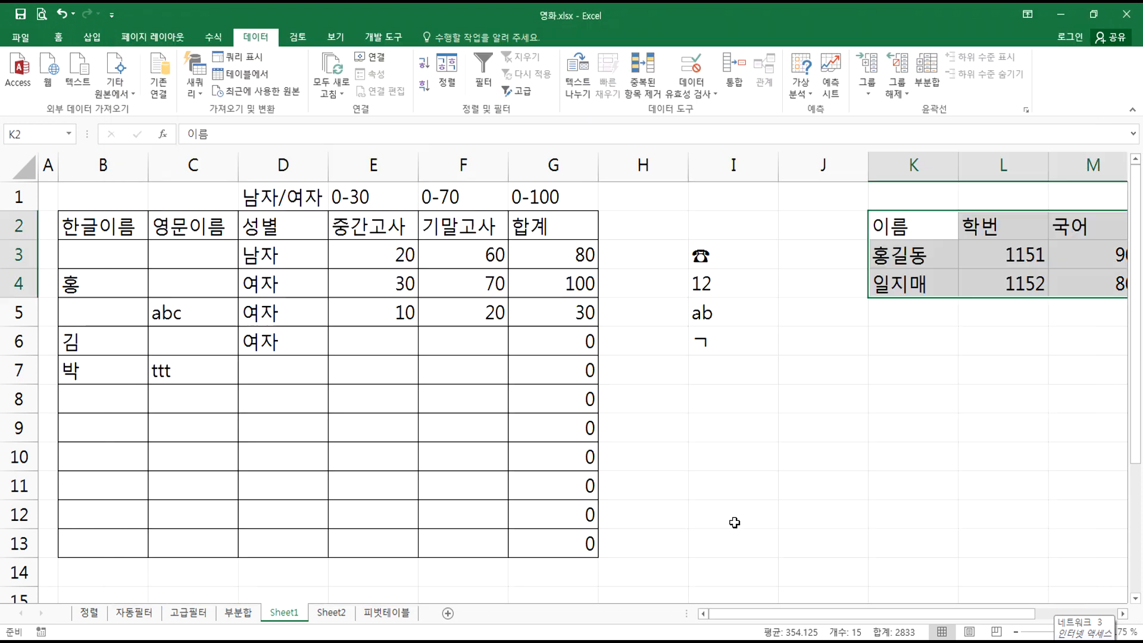
pyautogui.click(899, 348)
pyautogui.hotkey('ctrl', 'v')
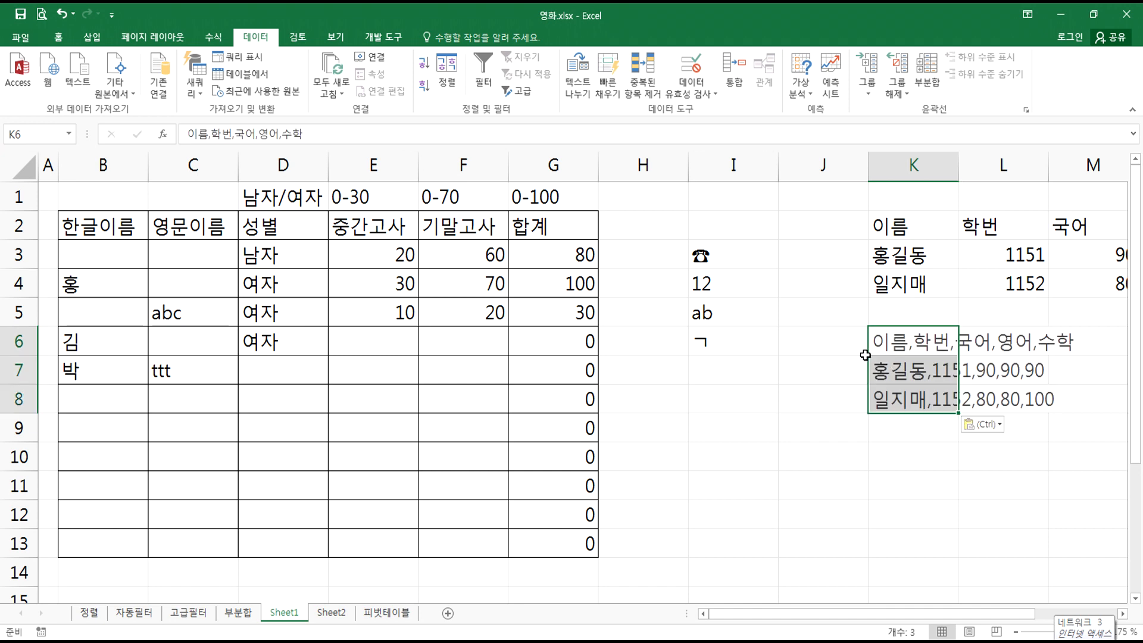
# - Compare the table pasted in K2:O4 with the comma-separated lines in K6:K8 and their source text in Notepad
pyautogui.click(1124, 617)
pyautogui.click(1124, 617)
pyautogui.click(1125, 617)
pyautogui.click(1124, 617)
pyautogui.click(1124, 617)
pyautogui.click(1124, 617)
pyautogui.click(1124, 617)
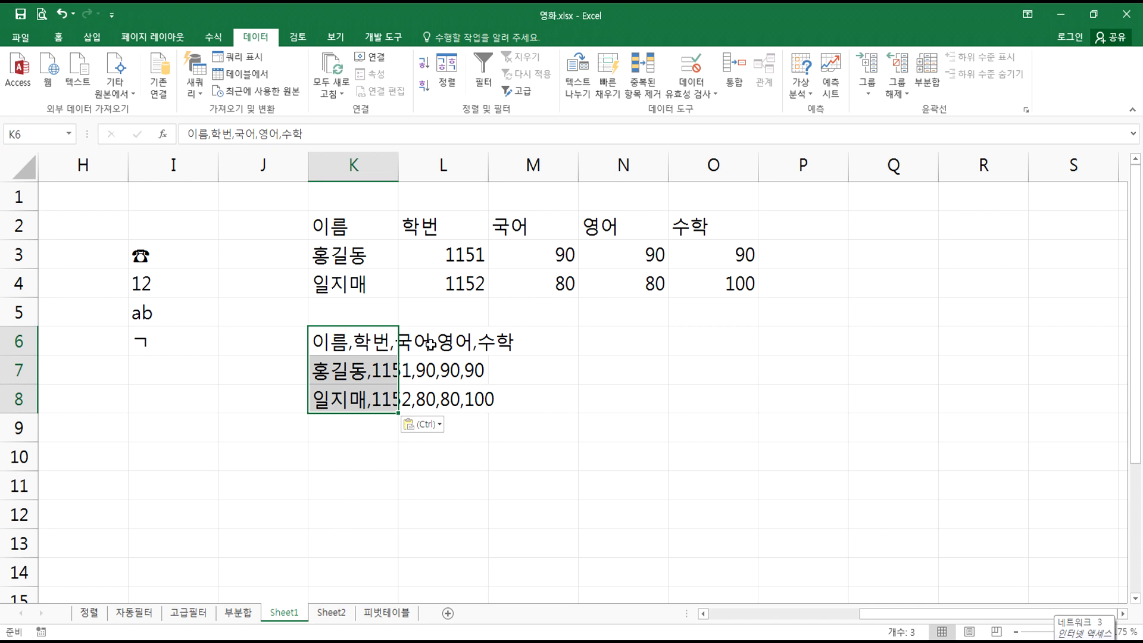
pyautogui.moveTo(338, 335); pyautogui.dragTo(324, 385)
pyautogui.hotkey('alt', 'Tab')
pyautogui.hotkey('alt', 'Tab')
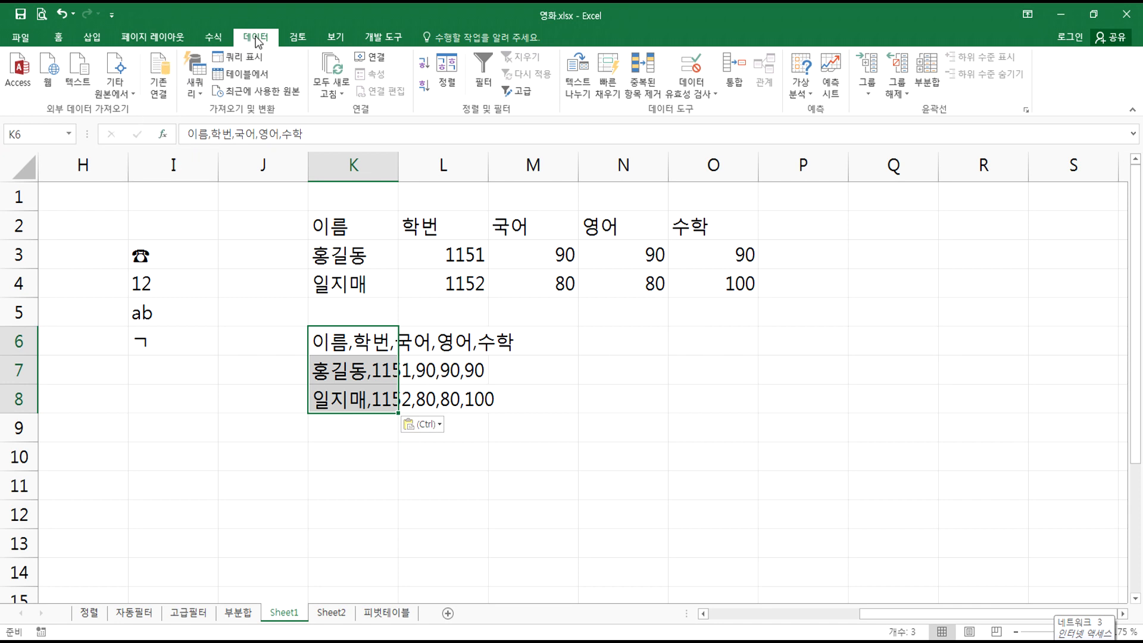
# - Start Text to Columns on K6:K8 as delimited data and advance to the delimiter settings
pyautogui.click(577, 94)
pyautogui.moveTo(572, 103)
pyautogui.mouseDown()
pyautogui.moveTo(583, 61)
pyautogui.moveTo(572, 117)
pyautogui.mouseUp()
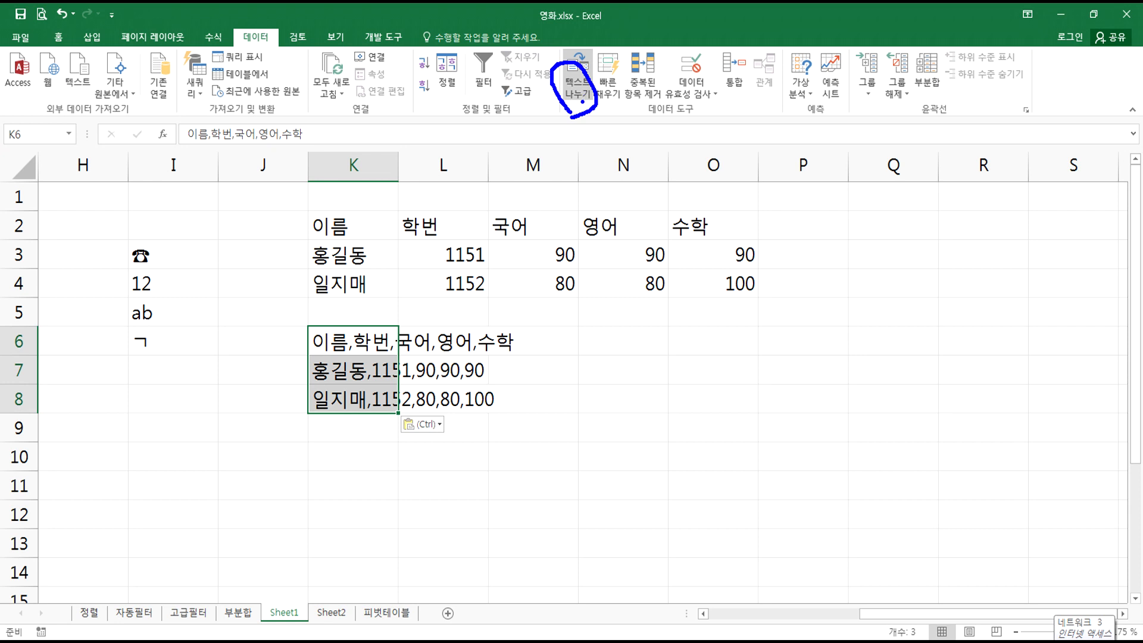
pyautogui.press('Escape')
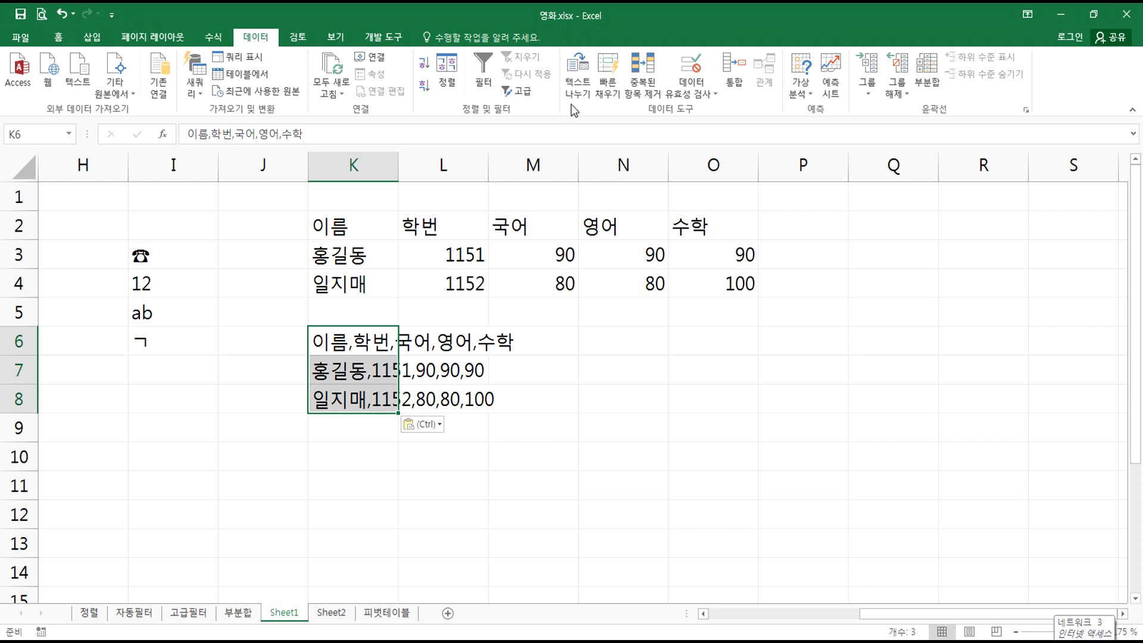
pyautogui.click(576, 88)
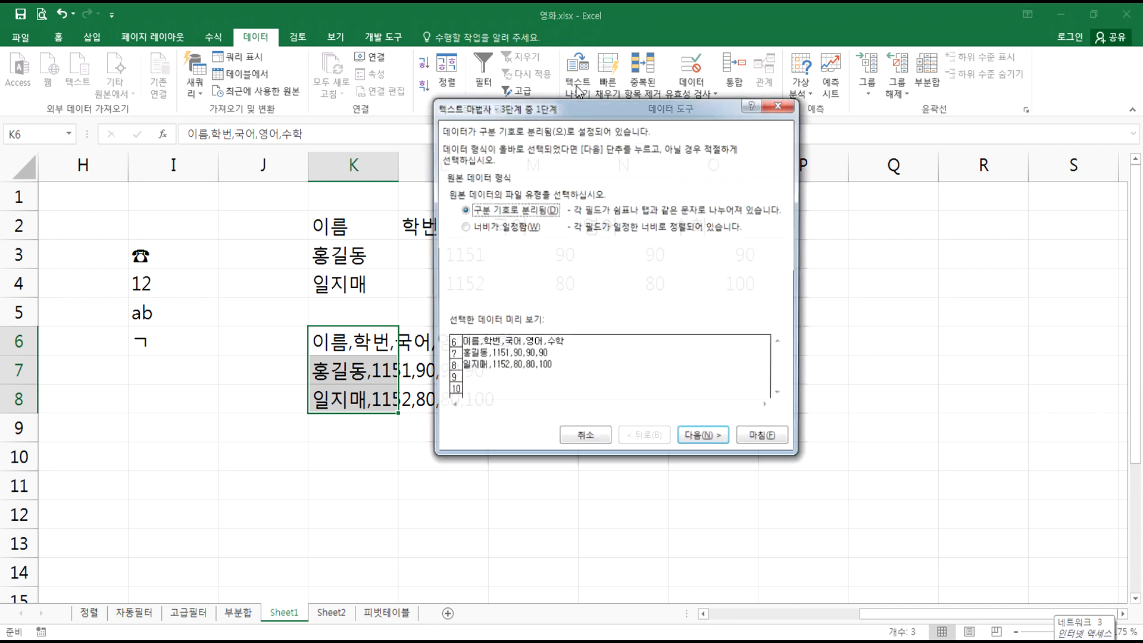
pyautogui.moveTo(536, 110); pyautogui.dragTo(662, 110)
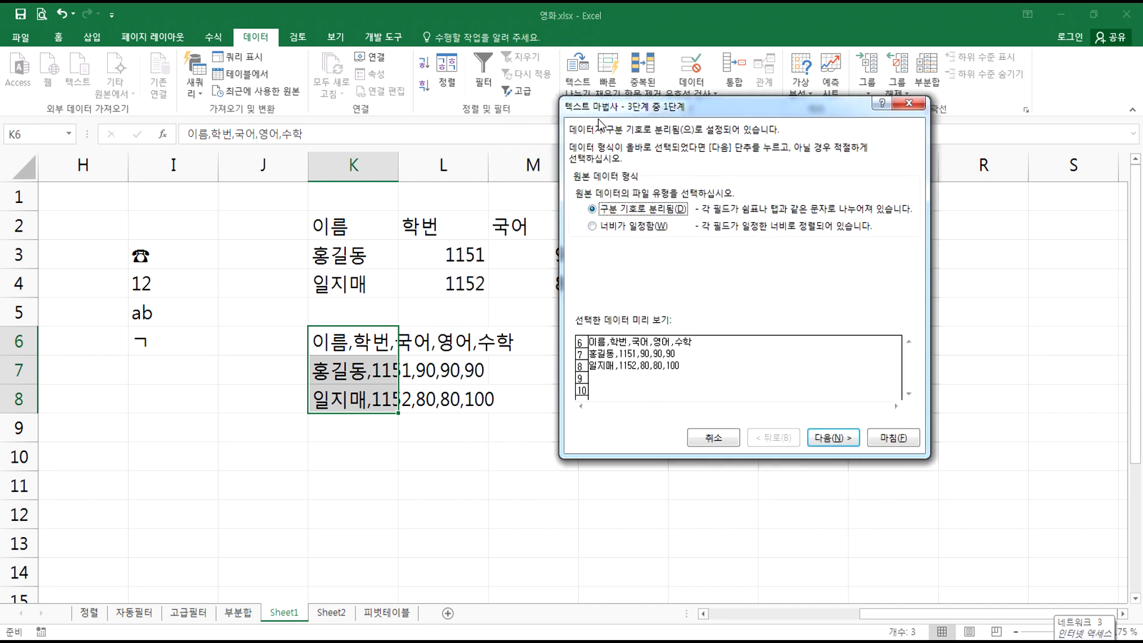
pyautogui.moveTo(619, 103)
pyautogui.mouseDown()
pyautogui.moveTo(619, 173)
pyautogui.moveTo(607, 178)
pyautogui.moveTo(618, 156)
pyautogui.moveTo(595, 186)
pyautogui.moveTo(700, 185)
pyautogui.mouseUp()
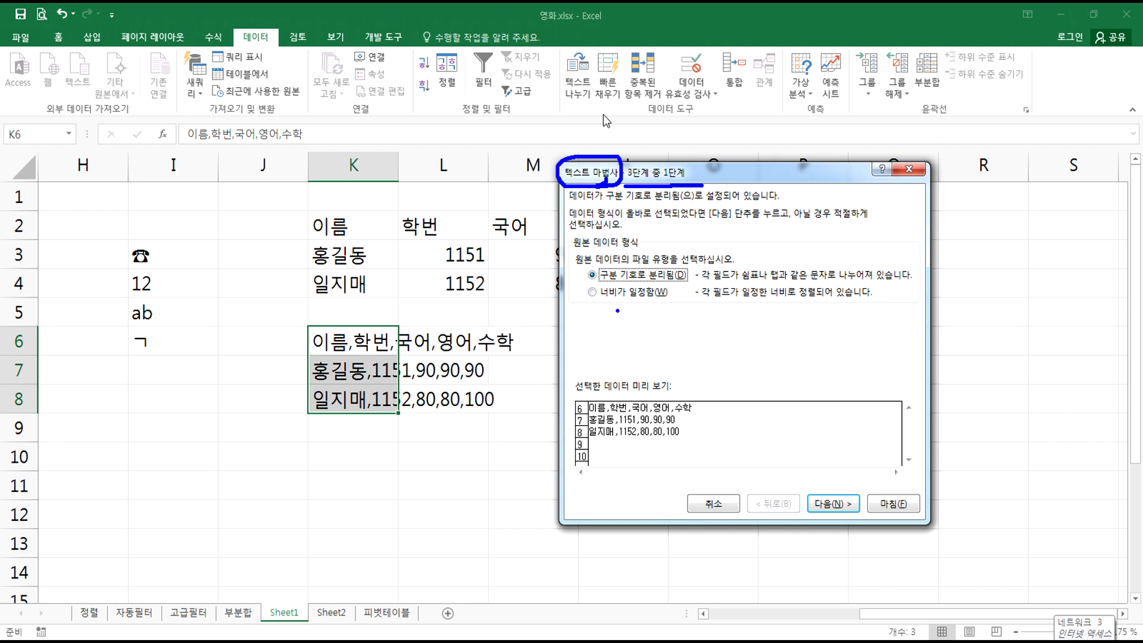
pyautogui.press('Escape')
pyautogui.click(833, 504)
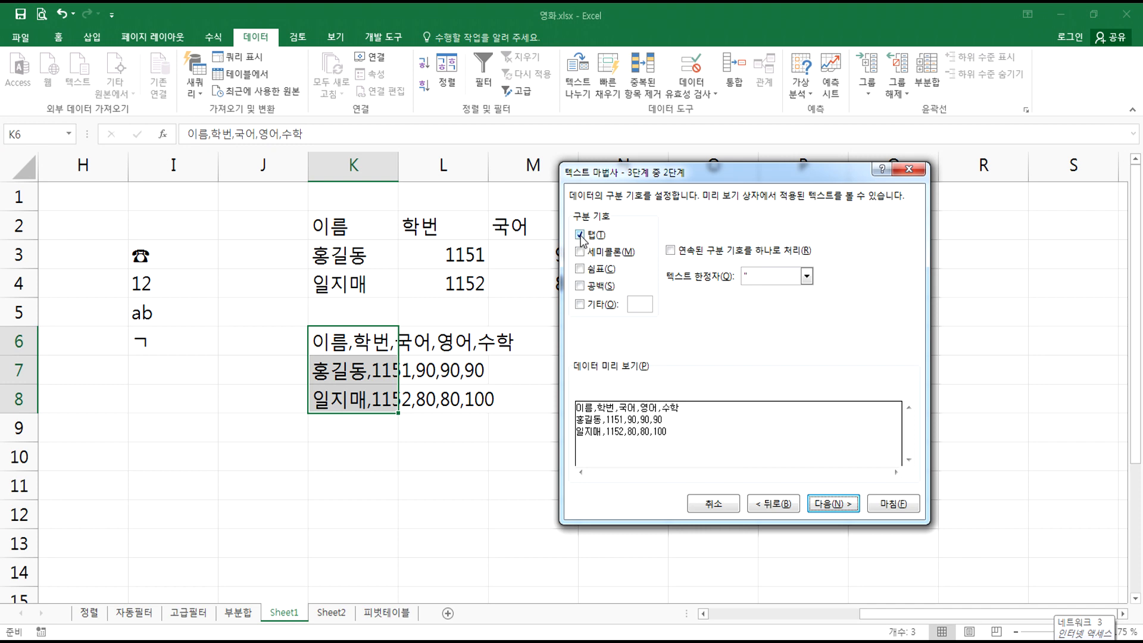
# - Set comma as the only delimiter, toggling the tab and comma options to compare their data previews
pyautogui.click(581, 271)
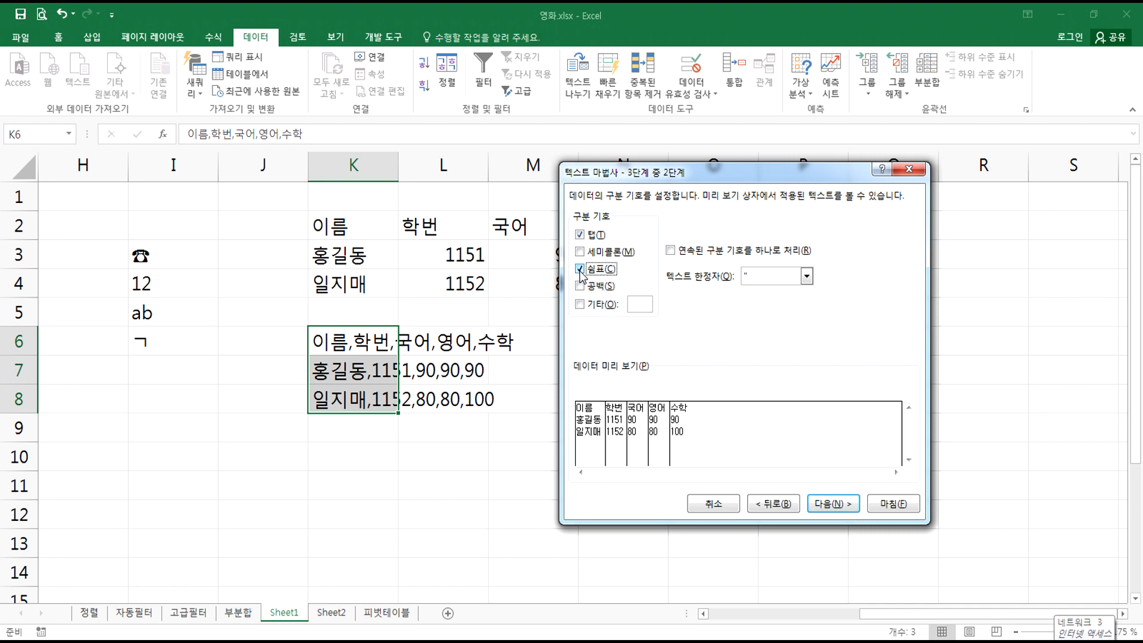
pyautogui.click(580, 271)
pyautogui.click(580, 269)
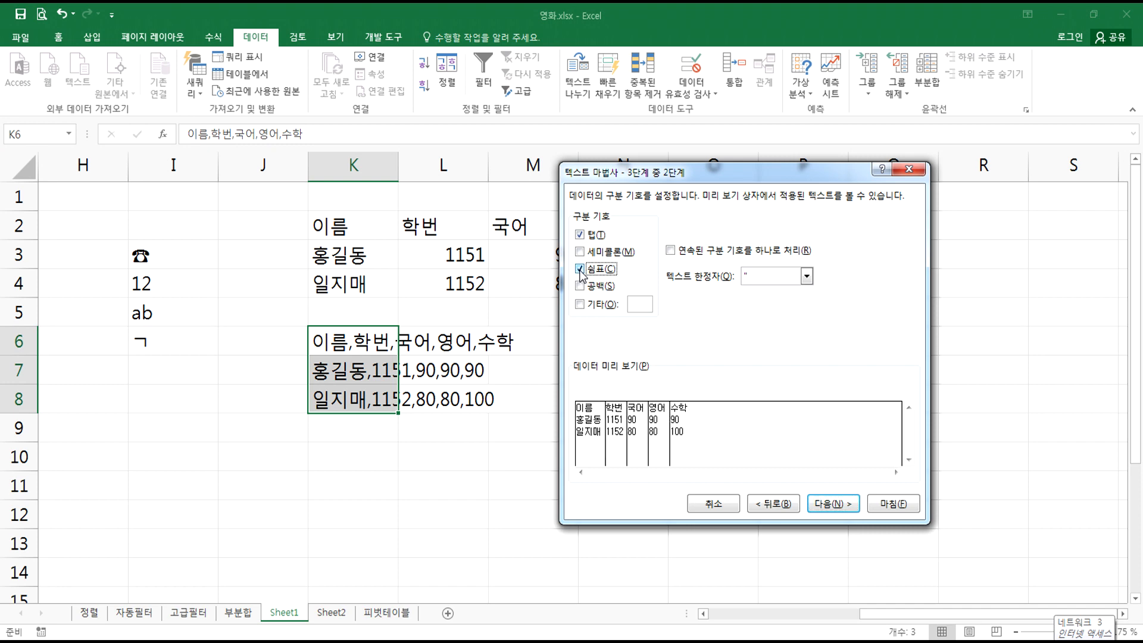
pyautogui.click(582, 238)
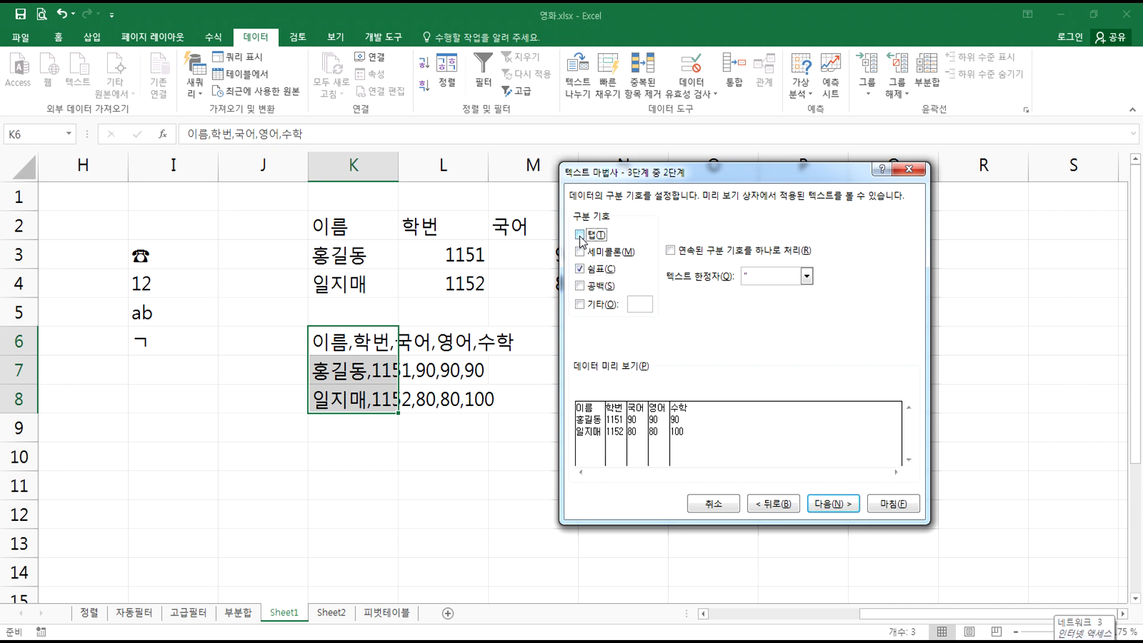
pyautogui.click(580, 237)
pyautogui.click(580, 238)
pyautogui.click(580, 236)
pyautogui.click(585, 271)
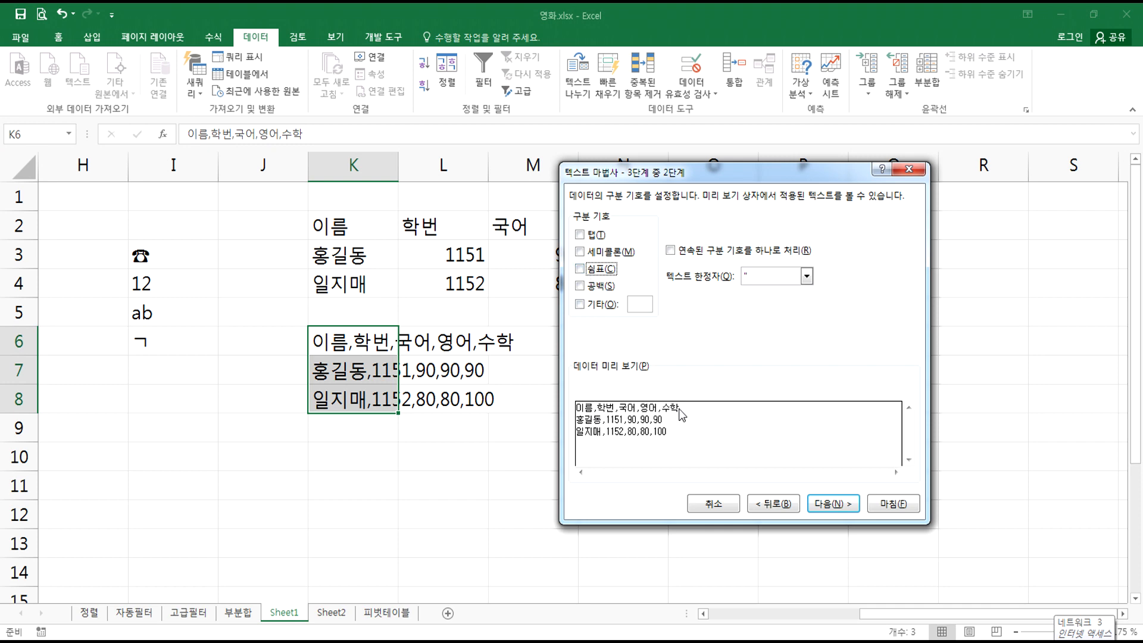
pyautogui.click(580, 269)
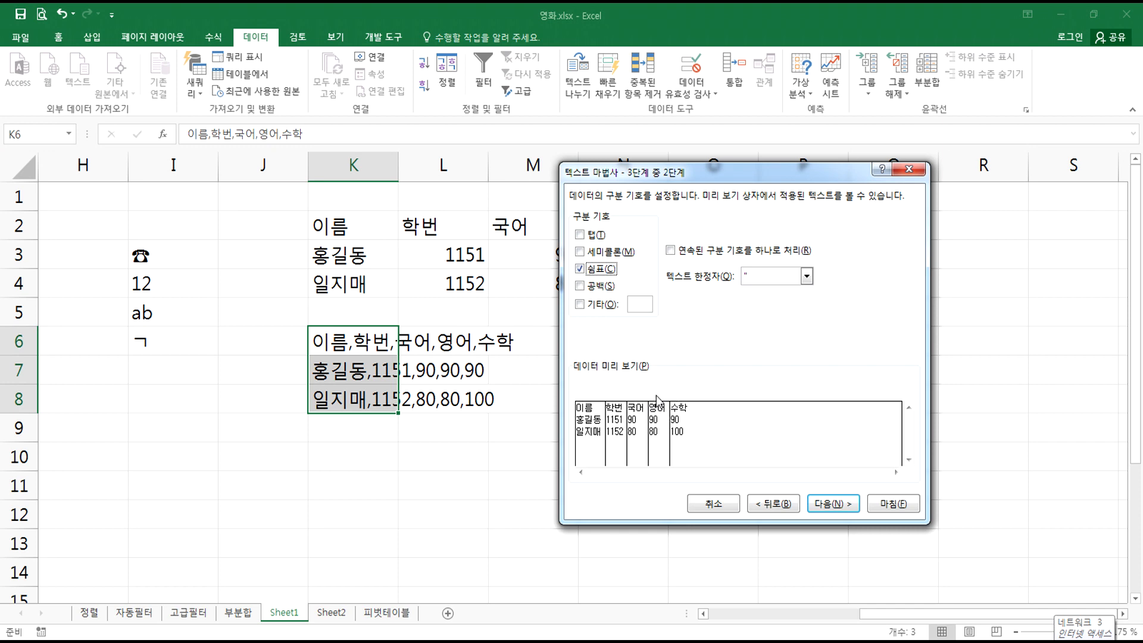
# - Advance to the column formats and set the 국어 column to 열 가져오지 않음(건너뜀)
pyautogui.click(836, 504)
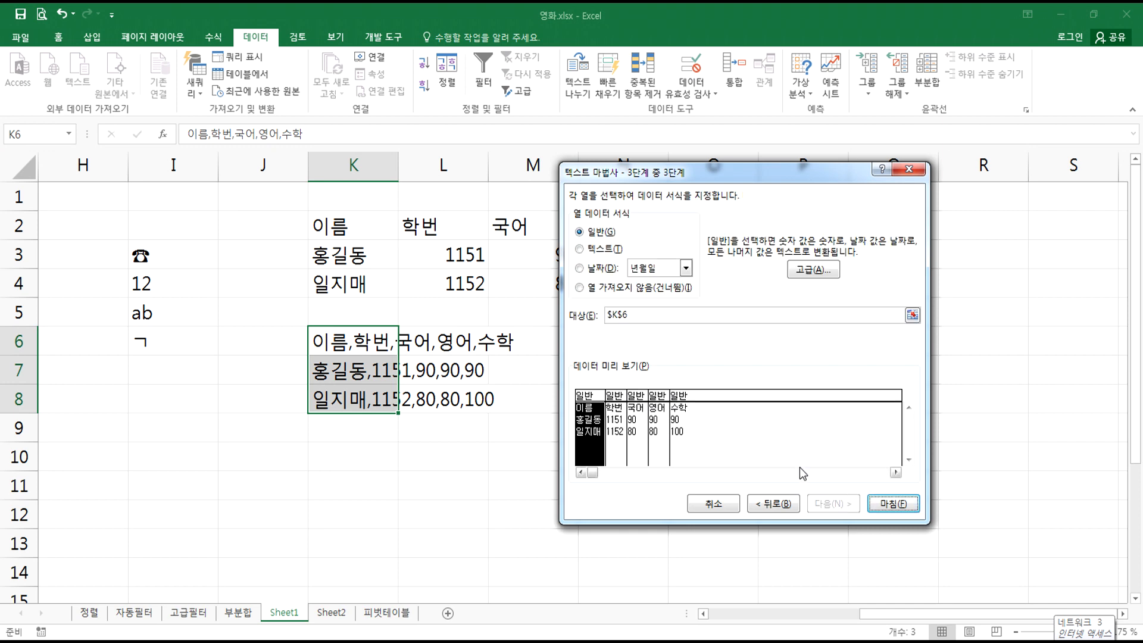
pyautogui.click(640, 426)
pyautogui.click(598, 289)
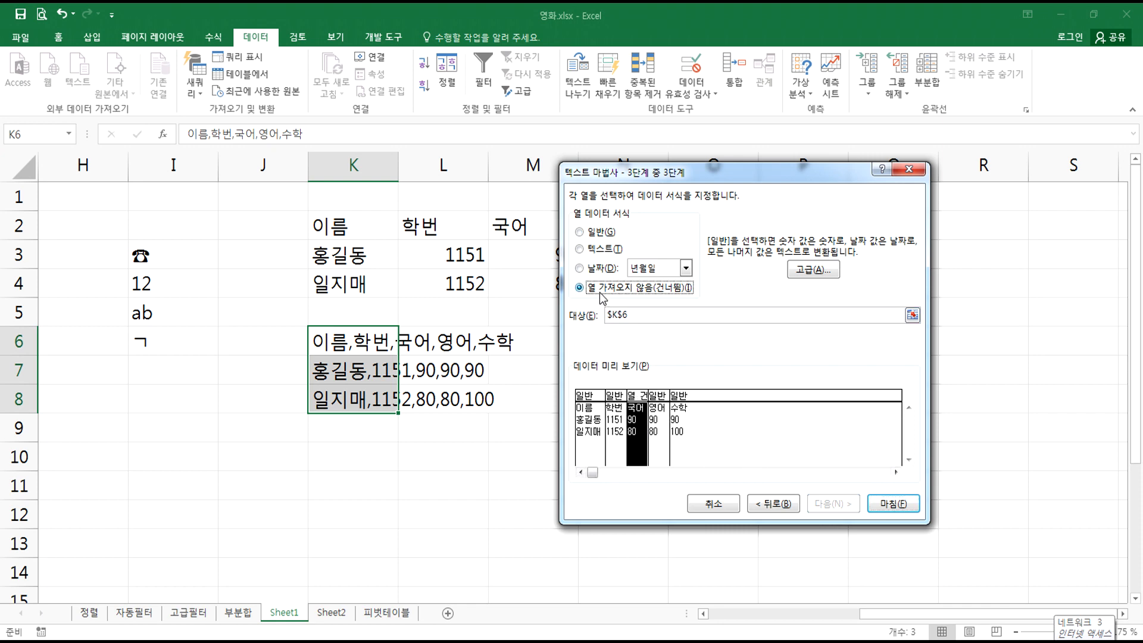
# - Return the 국어 column to the 일반 format and complete the comma-delimited split of K6:K8
pyautogui.hotkey('alt', 'g')
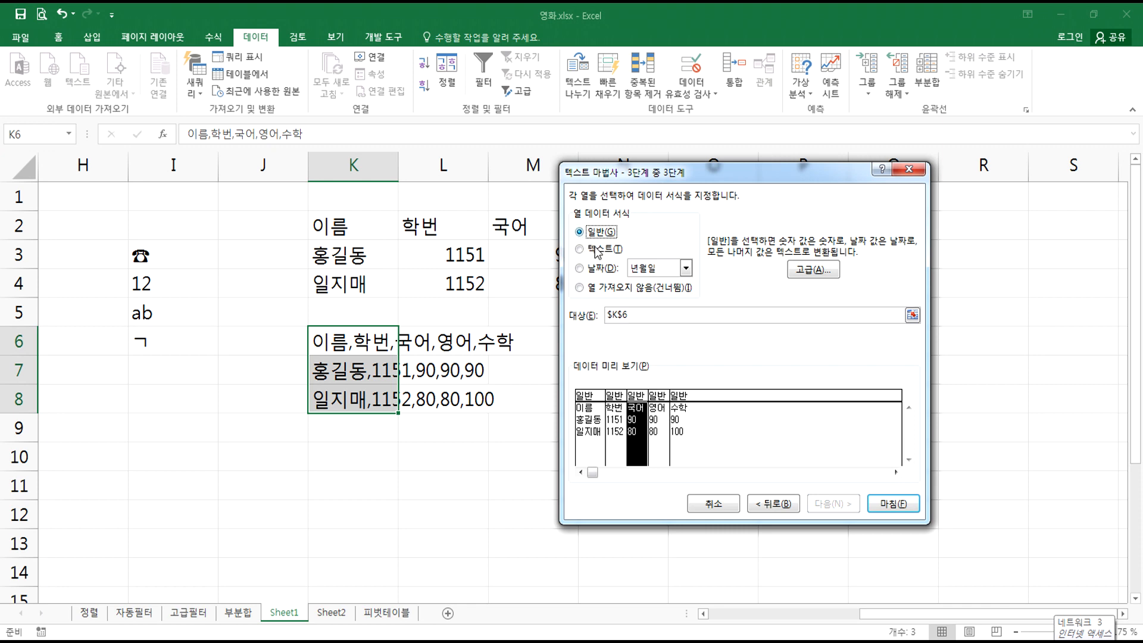
pyautogui.click(887, 504)
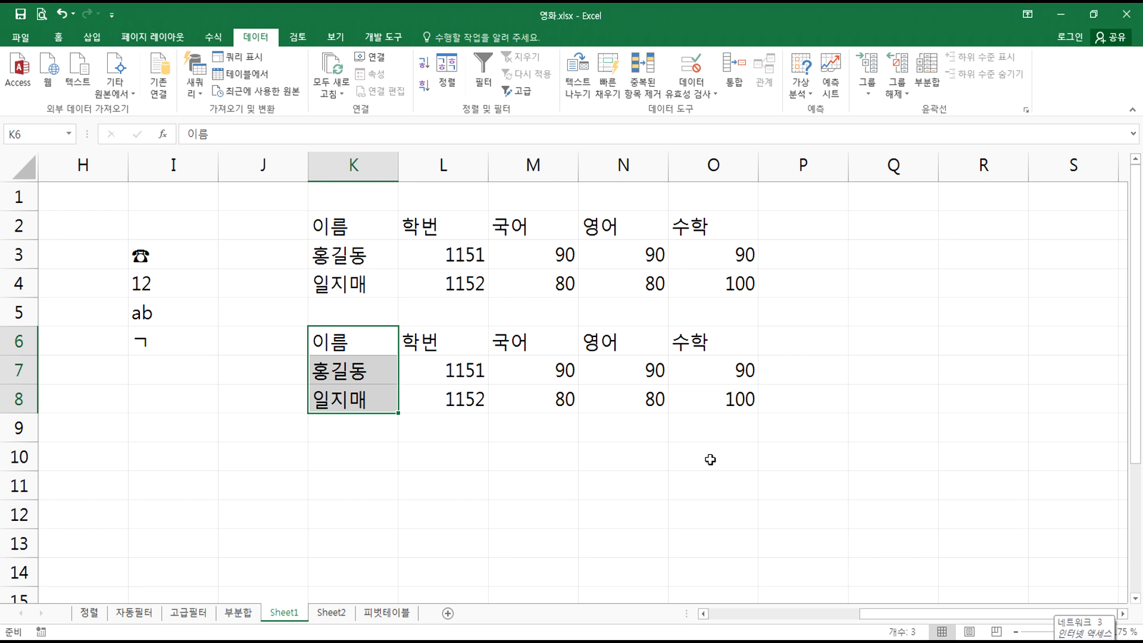
# - Switch to Notepad and compare the comma, space and slash separators in its header lines with the comma-separated score lines
pyautogui.moveTo(405, 641)
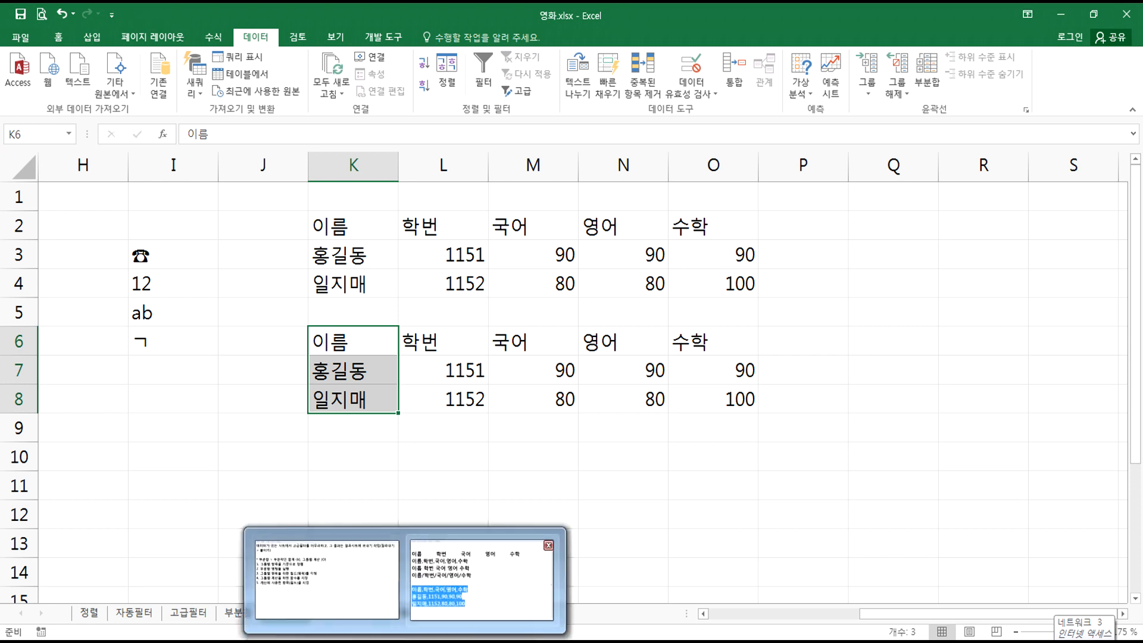
pyautogui.click(487, 555)
pyautogui.click(342, 427)
pyautogui.moveTo(115, 379); pyautogui.dragTo(499, 469)
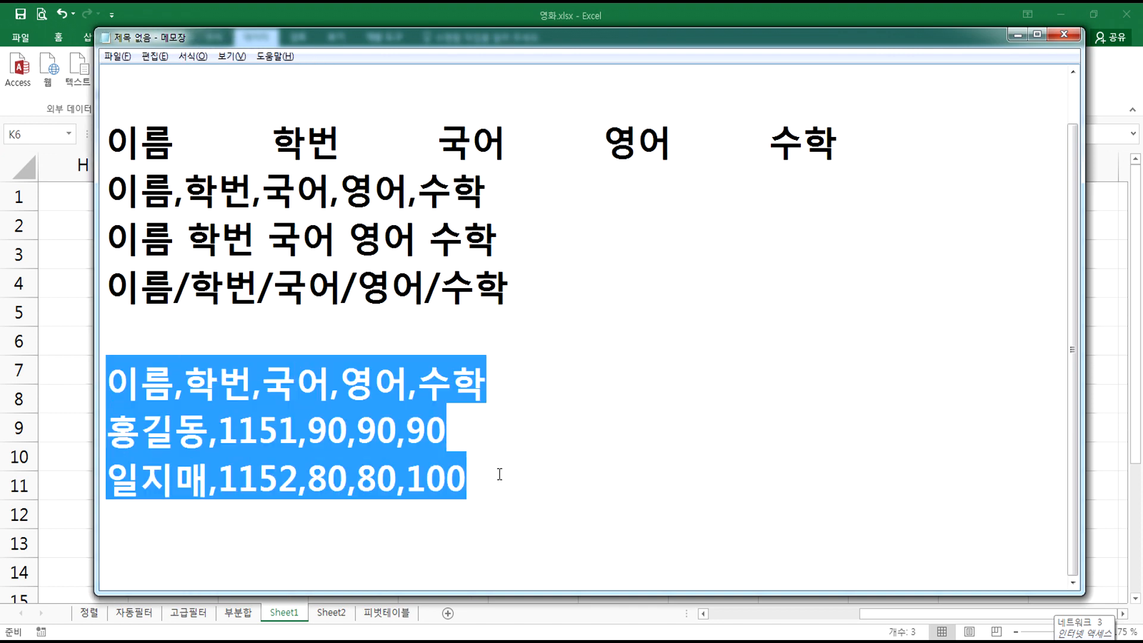
pyautogui.click(435, 508)
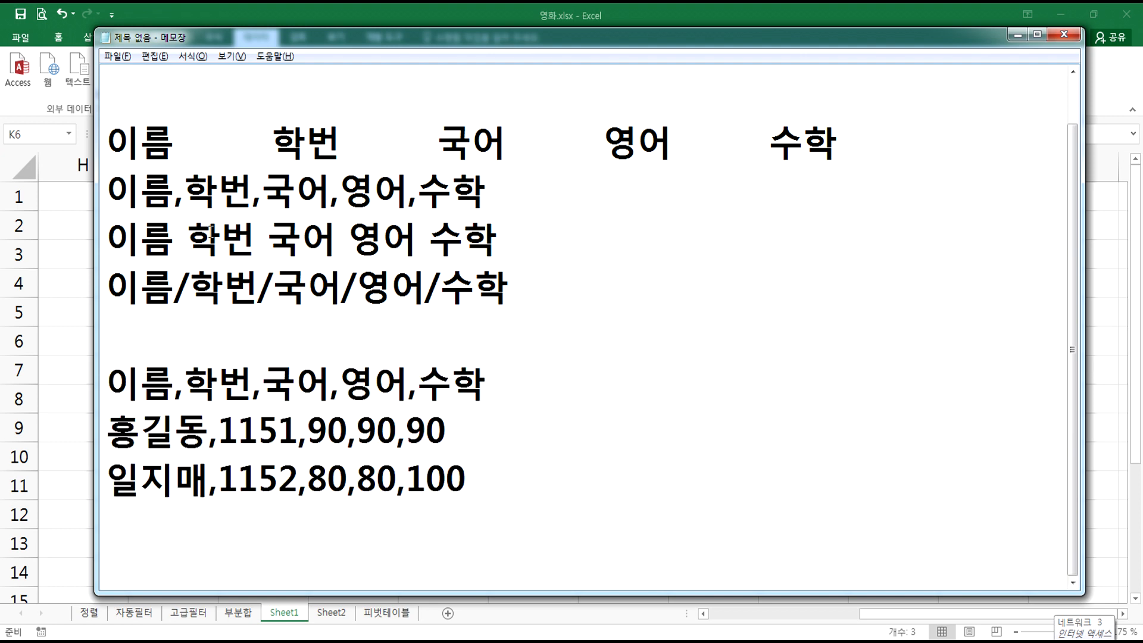
pyautogui.moveTo(172, 189); pyautogui.dragTo(200, 192)
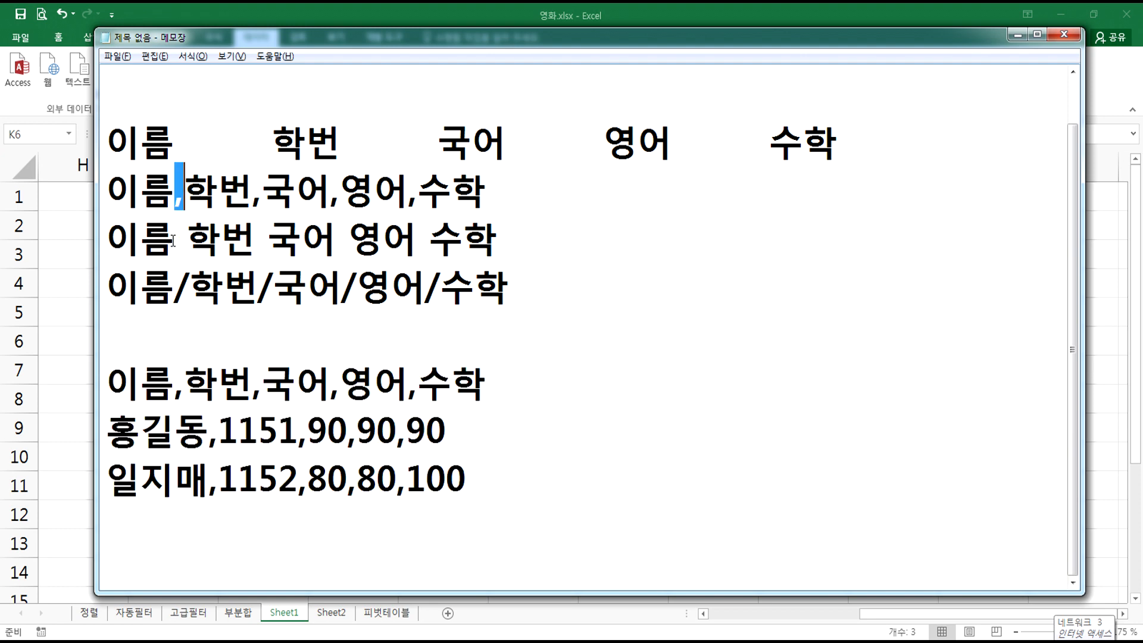
pyautogui.moveTo(173, 241); pyautogui.dragTo(188, 241)
pyautogui.moveTo(170, 283); pyautogui.dragTo(191, 285)
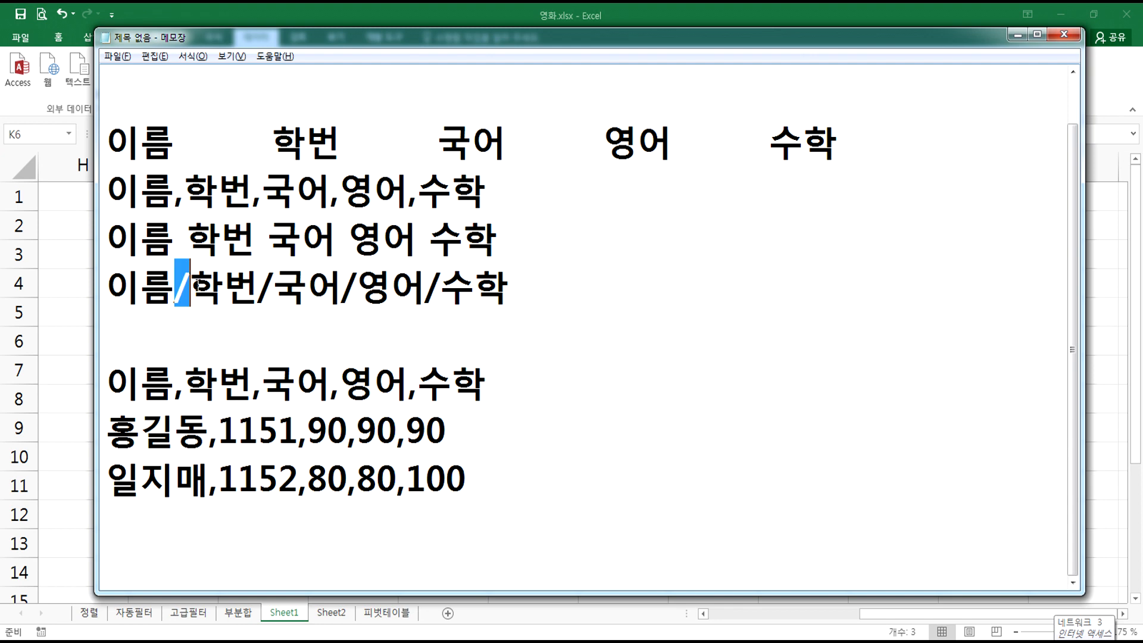
pyautogui.click(199, 331)
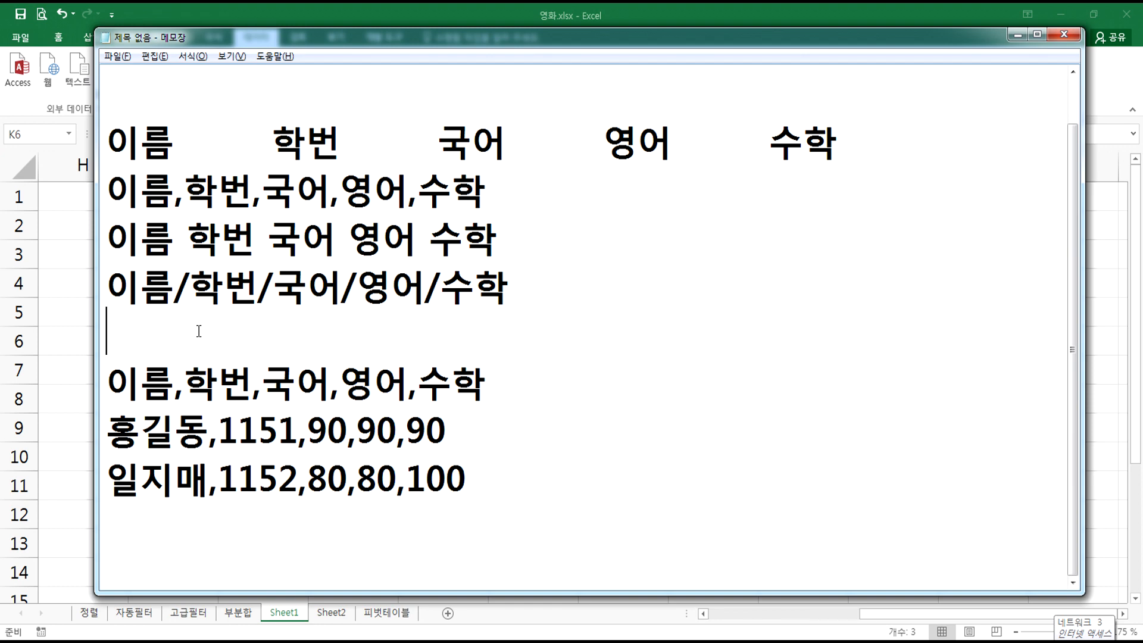
pyautogui.click(70, 268)
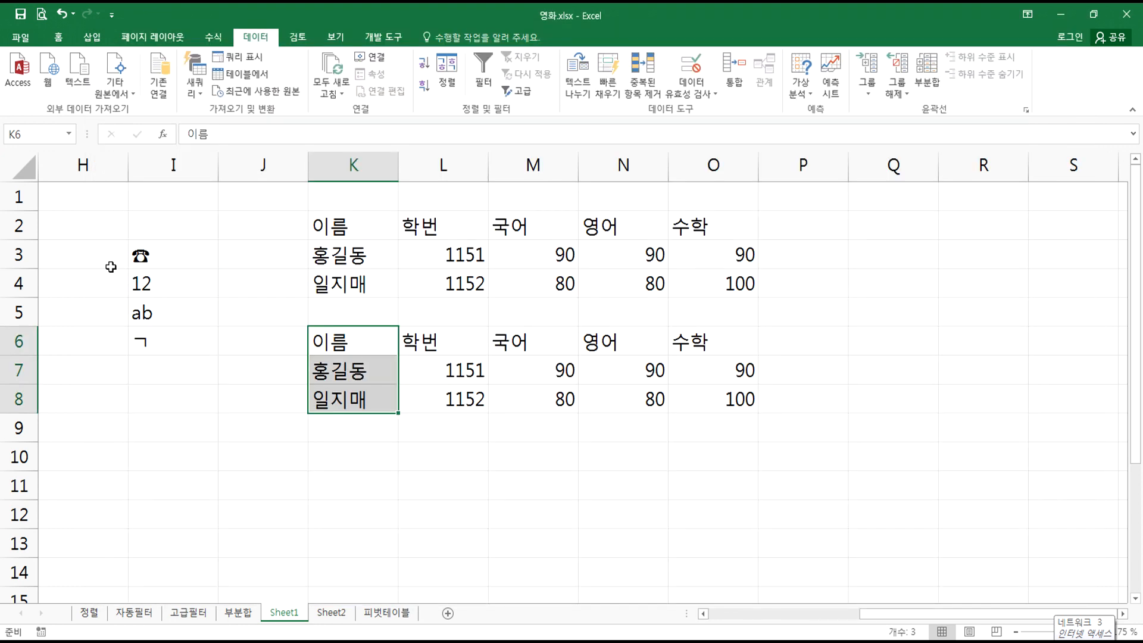
# - In Excel, view the text file import dialog from cell J10, cancel it, and review the split table in K6:O8
pyautogui.click(265, 450)
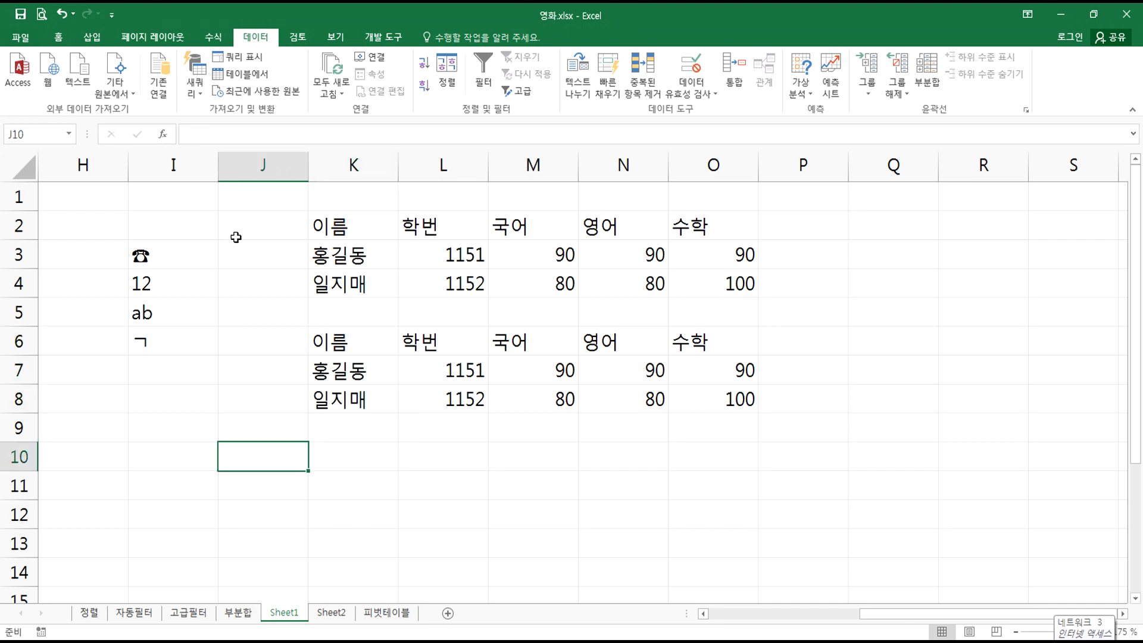
pyautogui.click(78, 83)
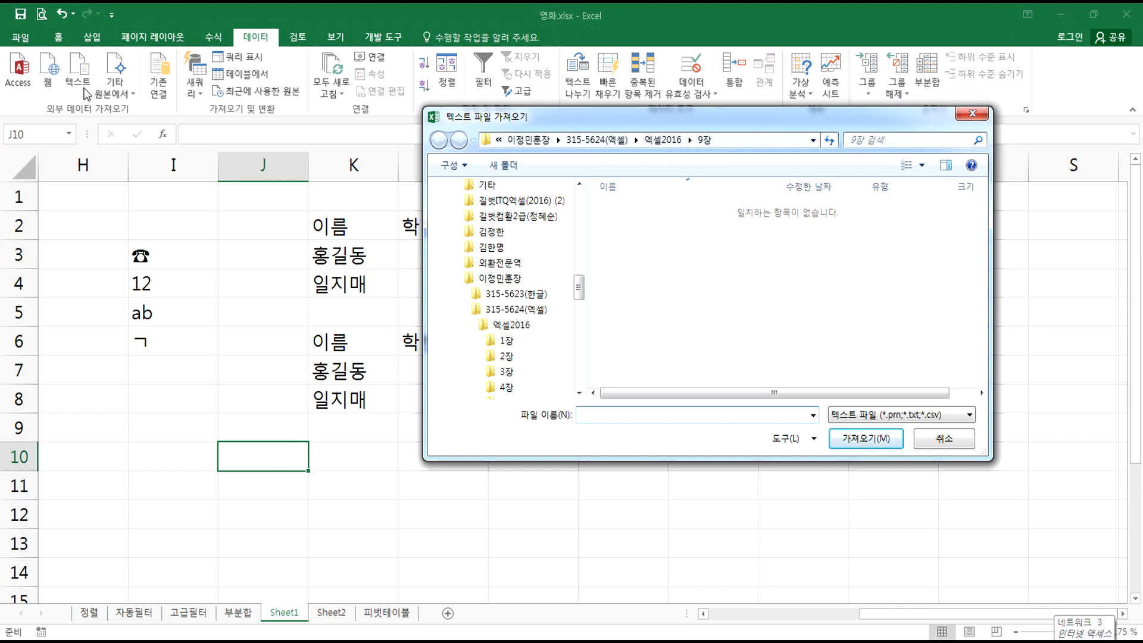
pyautogui.press('Escape')
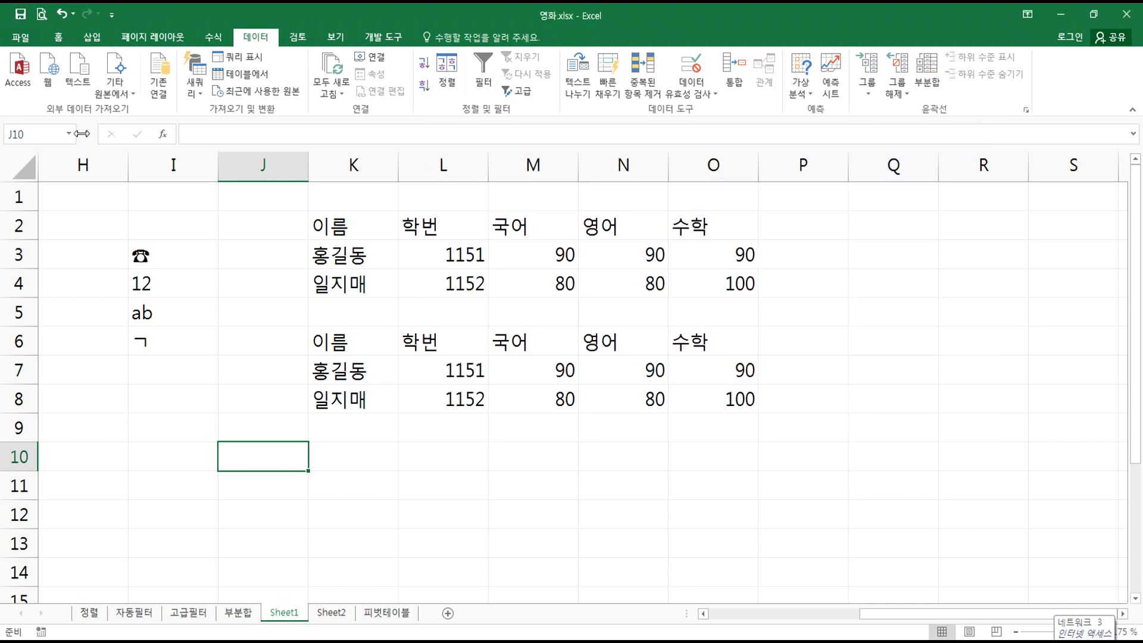
pyautogui.moveTo(350, 345); pyautogui.dragTo(774, 402)
pyautogui.click(396, 381)
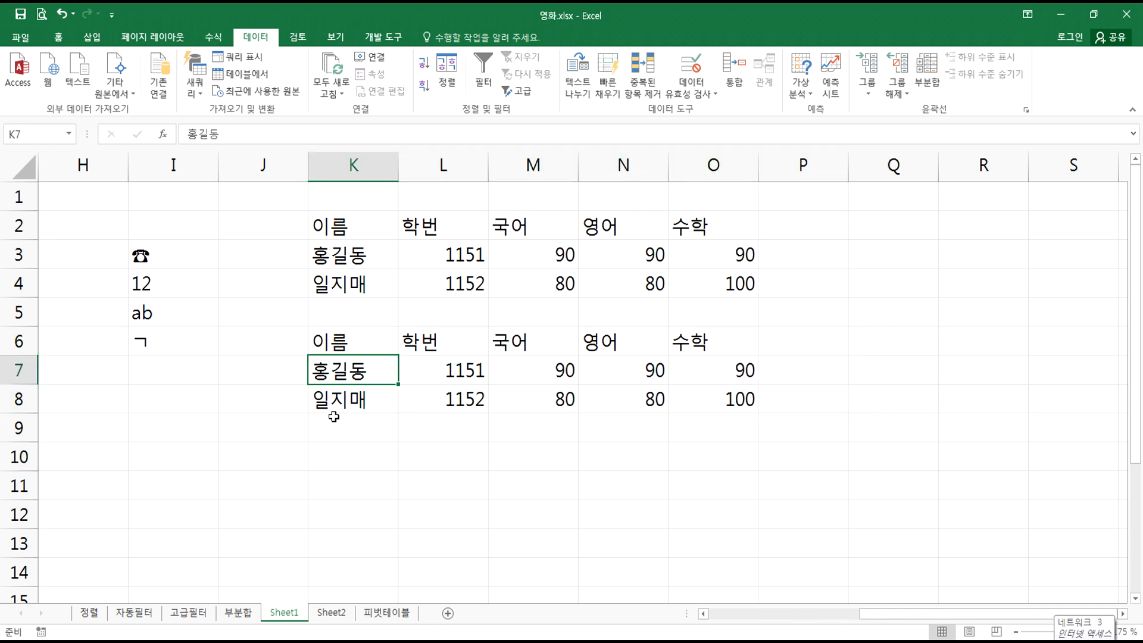
# - Switch to Notepad and examine the tab gaps between the headings in the first header line
pyautogui.moveTo(406, 640)
pyautogui.click(364, 582)
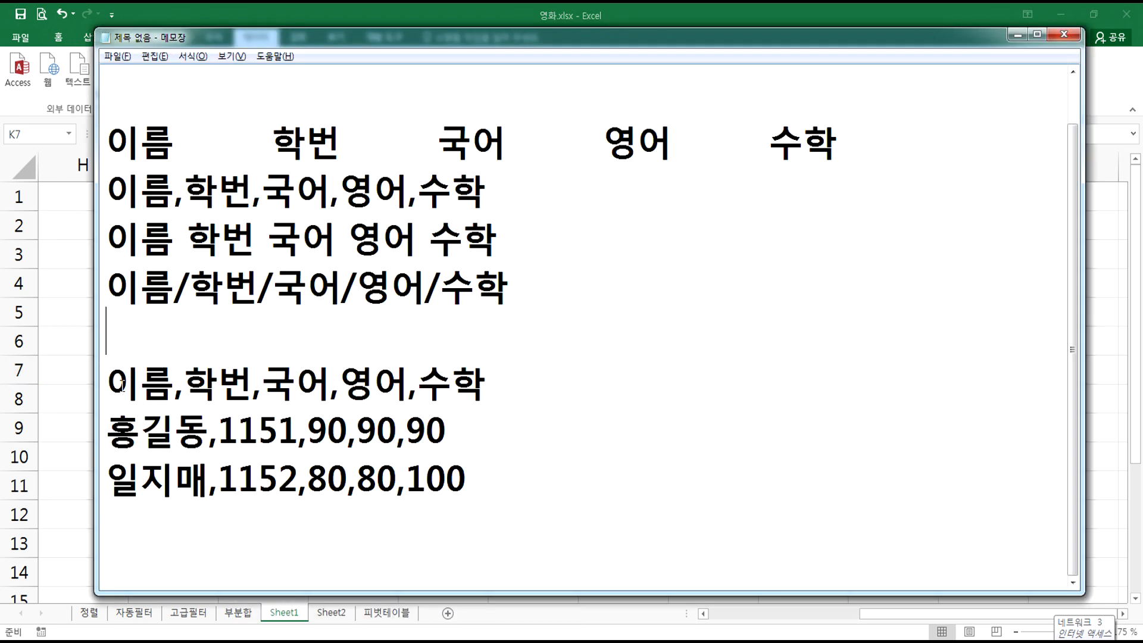
pyautogui.click(546, 530)
pyautogui.click(916, 147)
pyautogui.moveTo(107, 138); pyautogui.dragTo(883, 140)
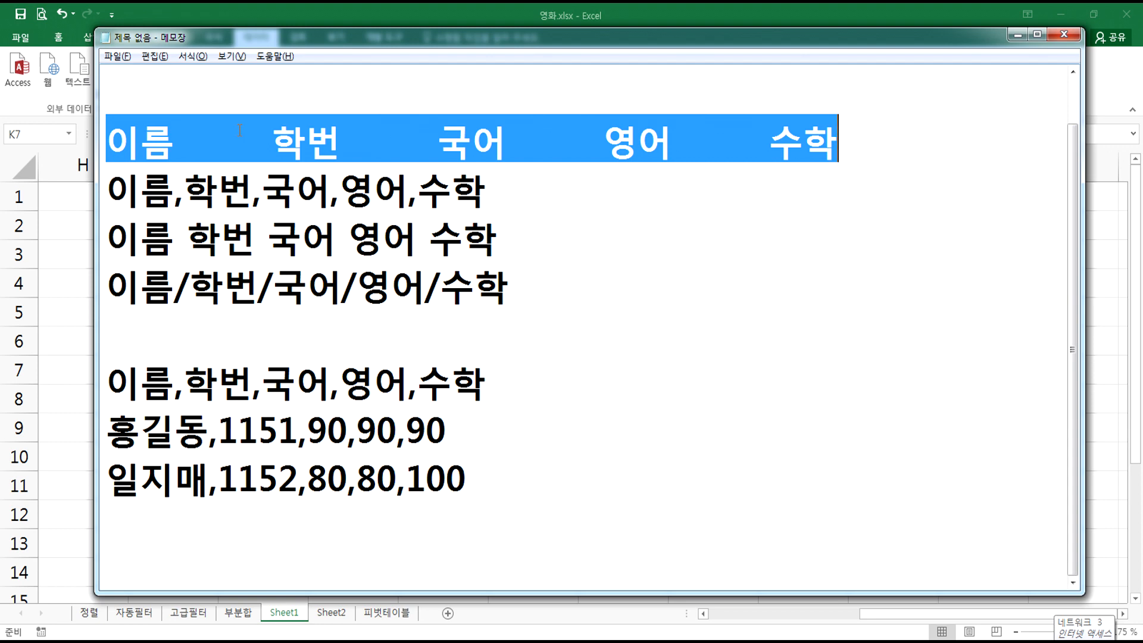
pyautogui.moveTo(175, 147); pyautogui.dragTo(255, 149)
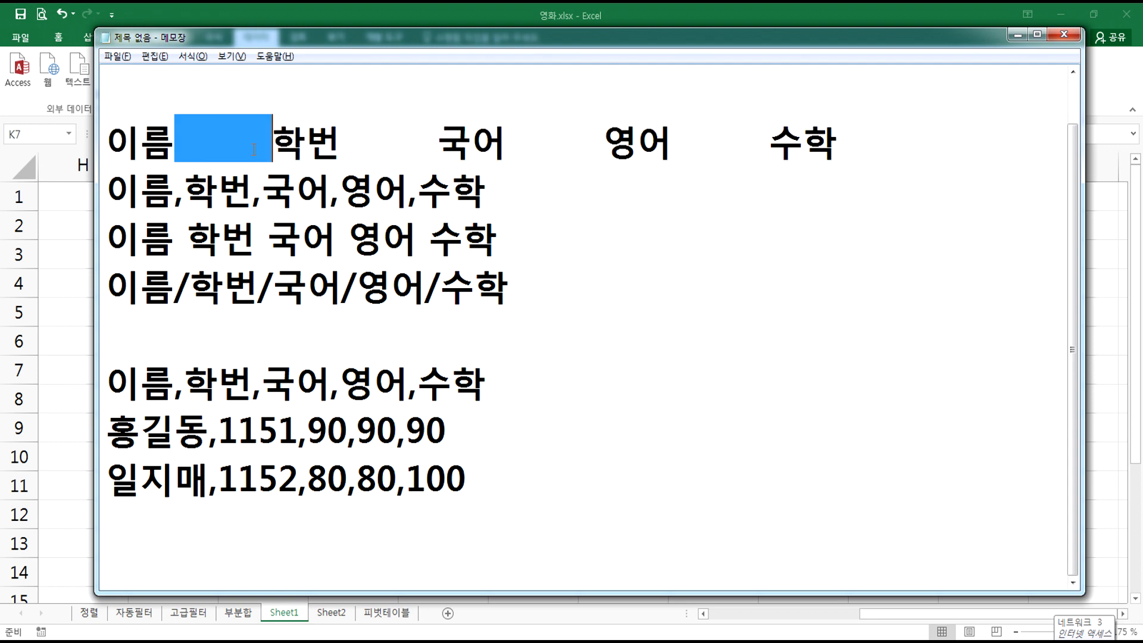
pyautogui.moveTo(341, 147); pyautogui.dragTo(604, 148)
pyautogui.click(672, 143)
pyautogui.moveTo(673, 143); pyautogui.dragTo(772, 142)
pyautogui.click(838, 143)
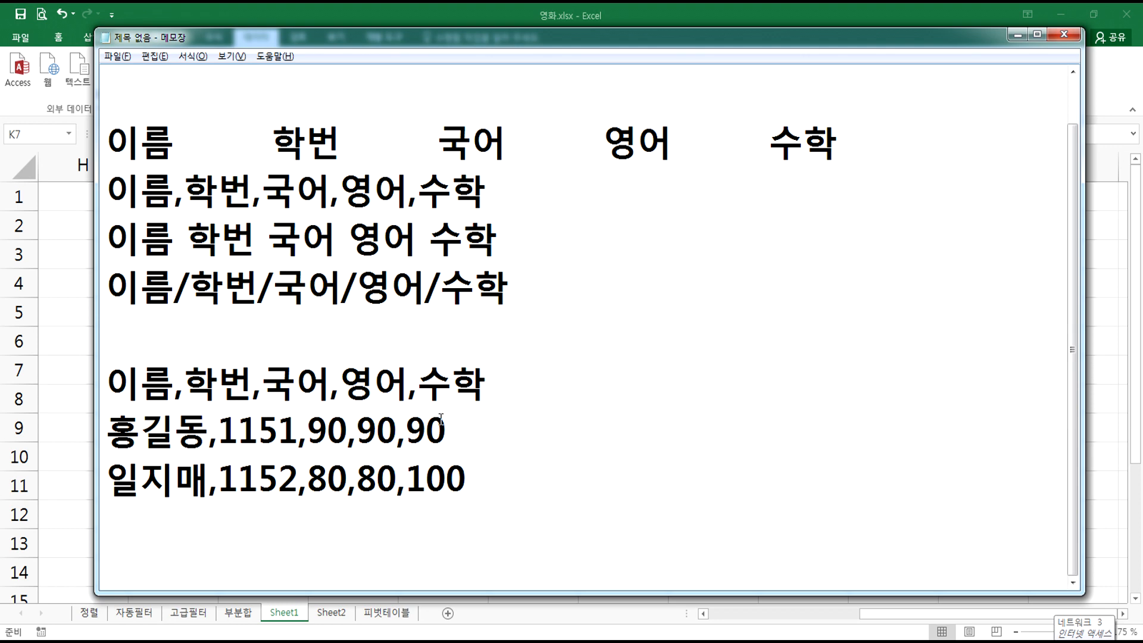
# - Examine the comma and space separators in Notepad's second and third header lines and return to the workbook
pyautogui.moveTo(174, 197); pyautogui.dragTo(189, 201)
pyautogui.moveTo(173, 240); pyautogui.dragTo(192, 241)
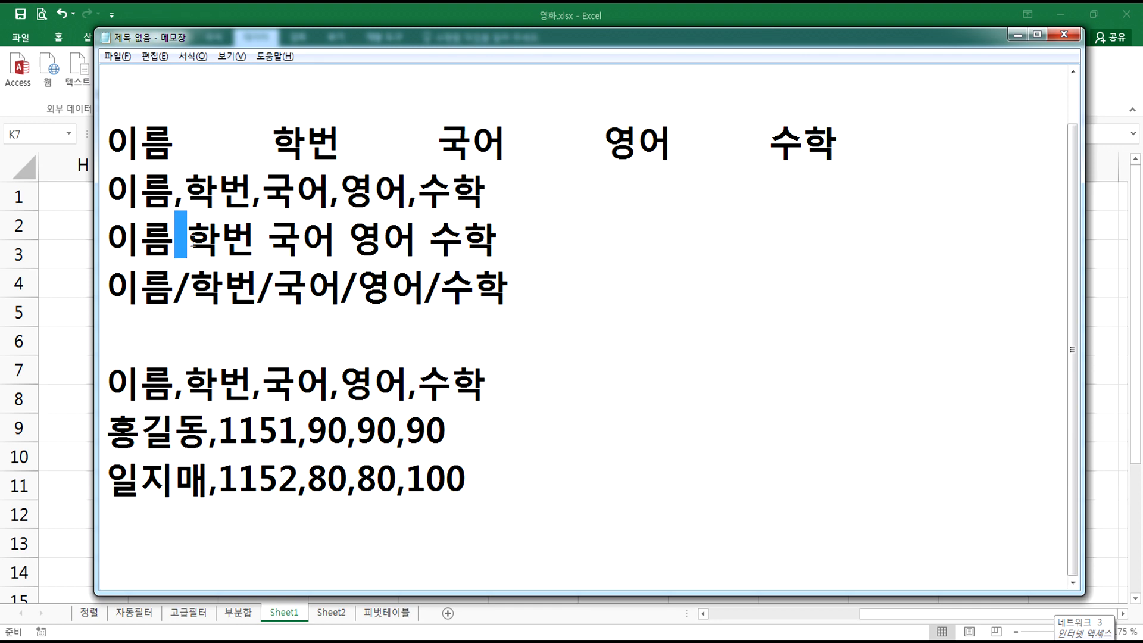
pyautogui.click(539, 225)
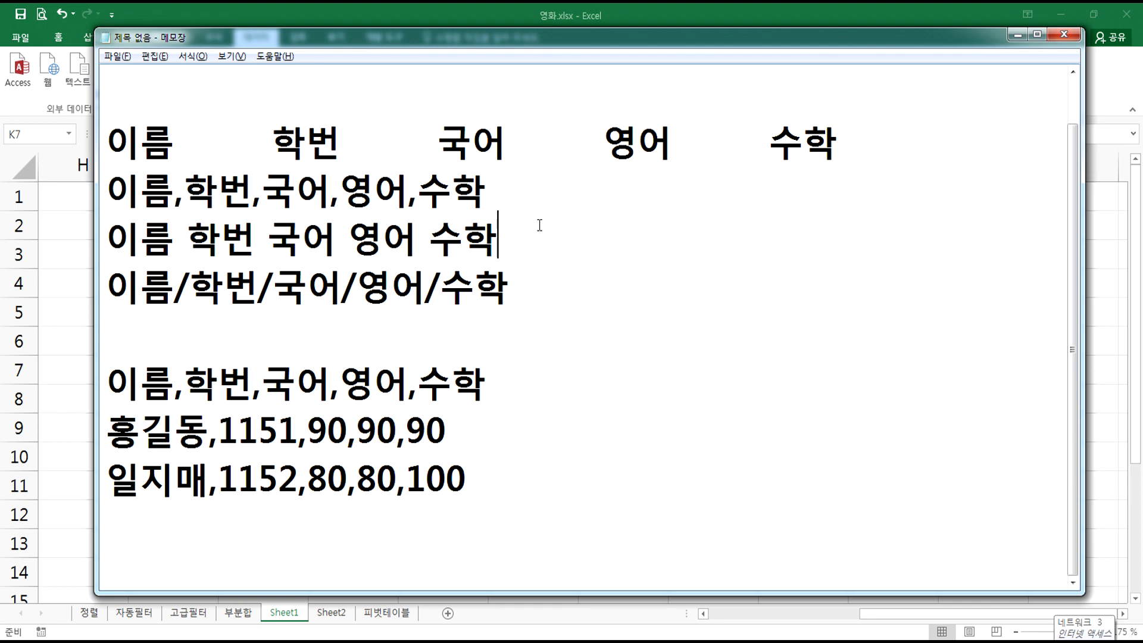
pyautogui.hotkey('alt', 'Tab')
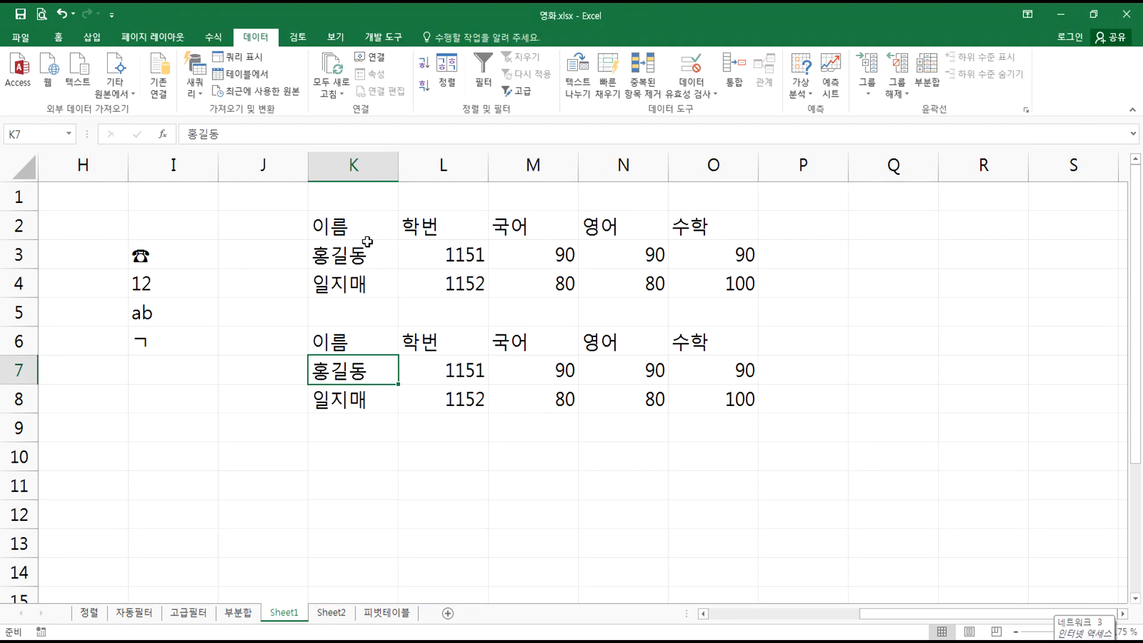
pyautogui.click(22, 37)
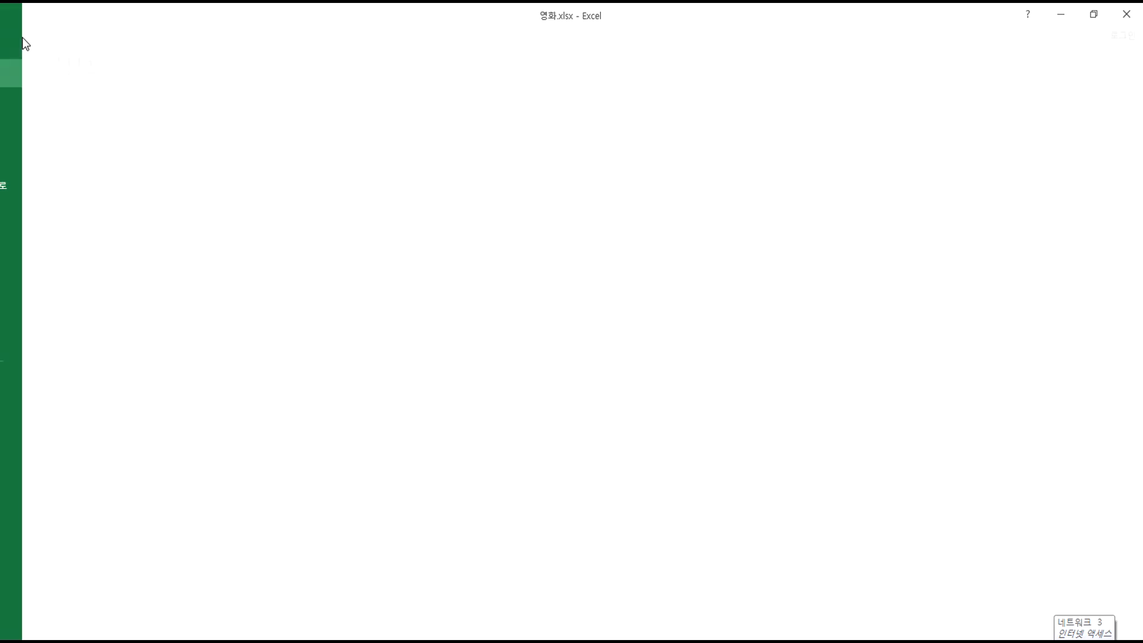
pyautogui.hotkey('alt', 'Tab')
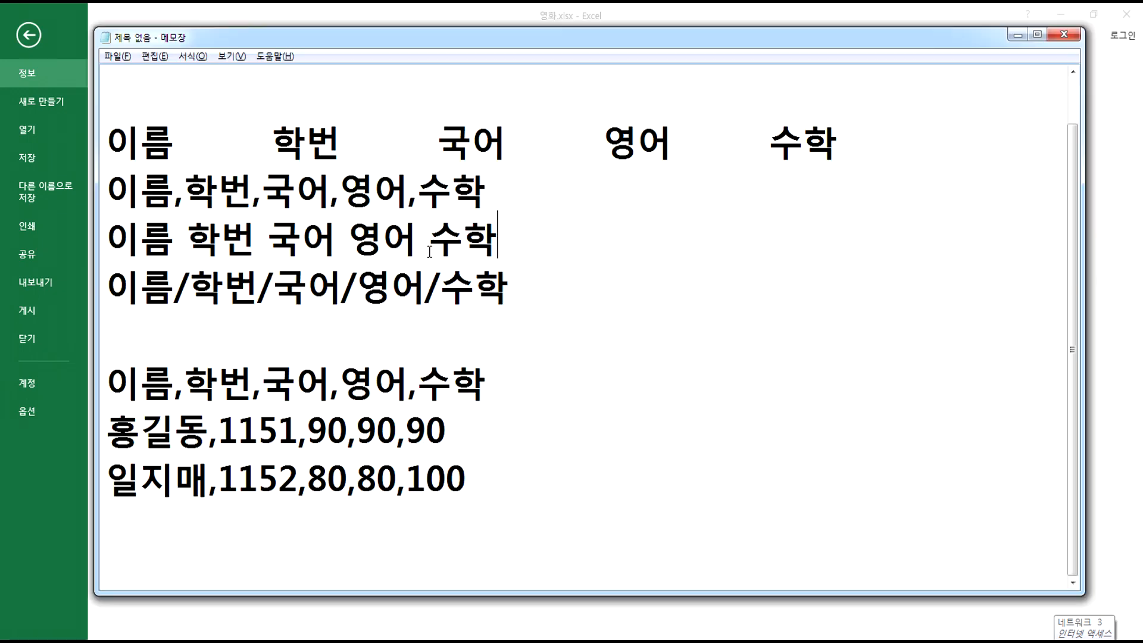
pyautogui.hotkey('alt', 'Tab')
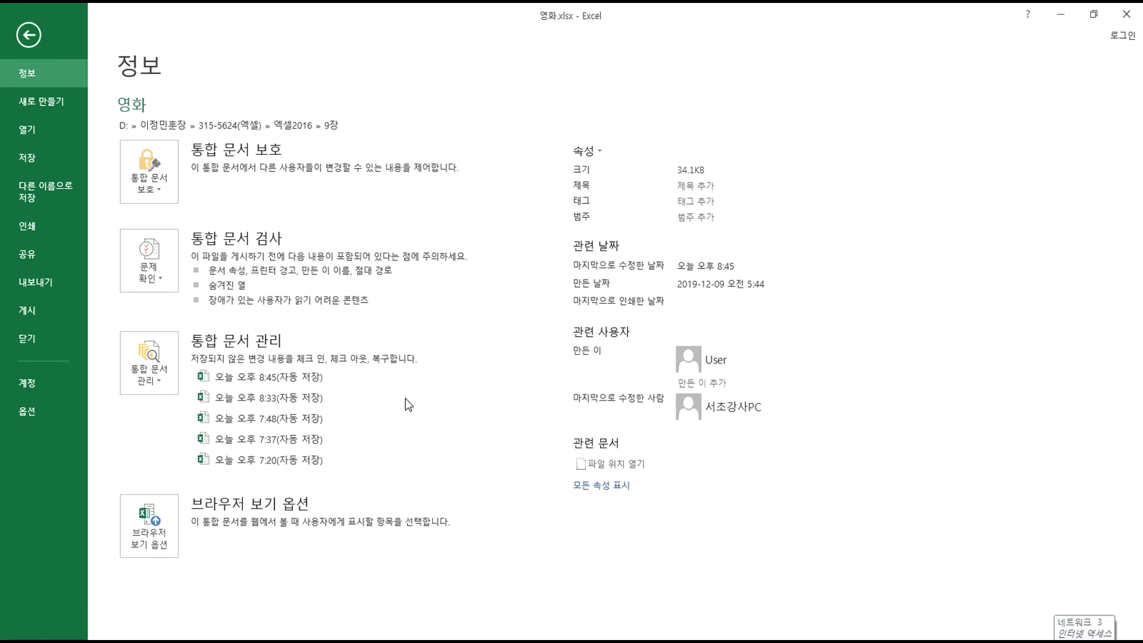
pyautogui.click(28, 35)
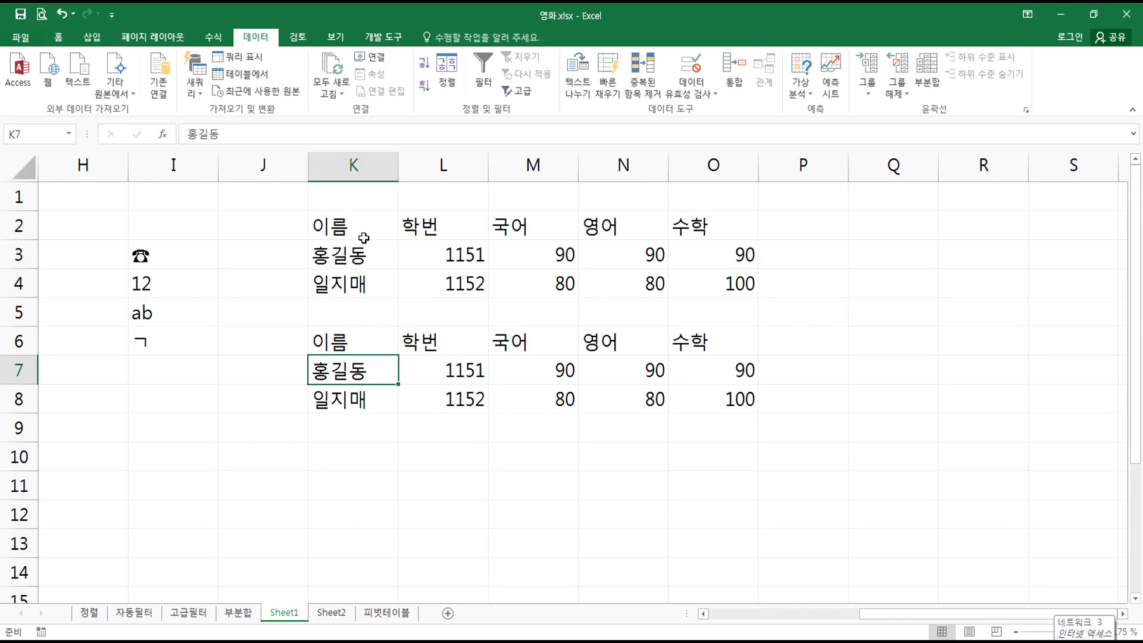
pyautogui.moveTo(364, 202); pyautogui.dragTo(751, 400)
pyautogui.click(623, 367)
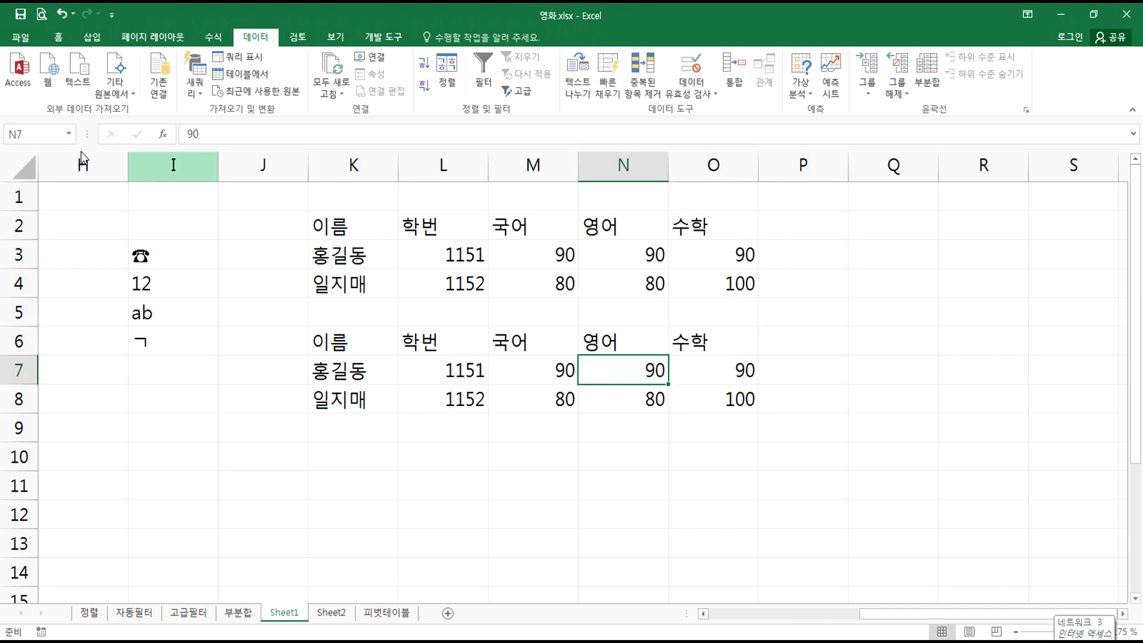
# - Examine the tab-, comma- and space-delimited file formats available for saving a copy of the workbook, and cancel without saving
pyautogui.click(18, 38)
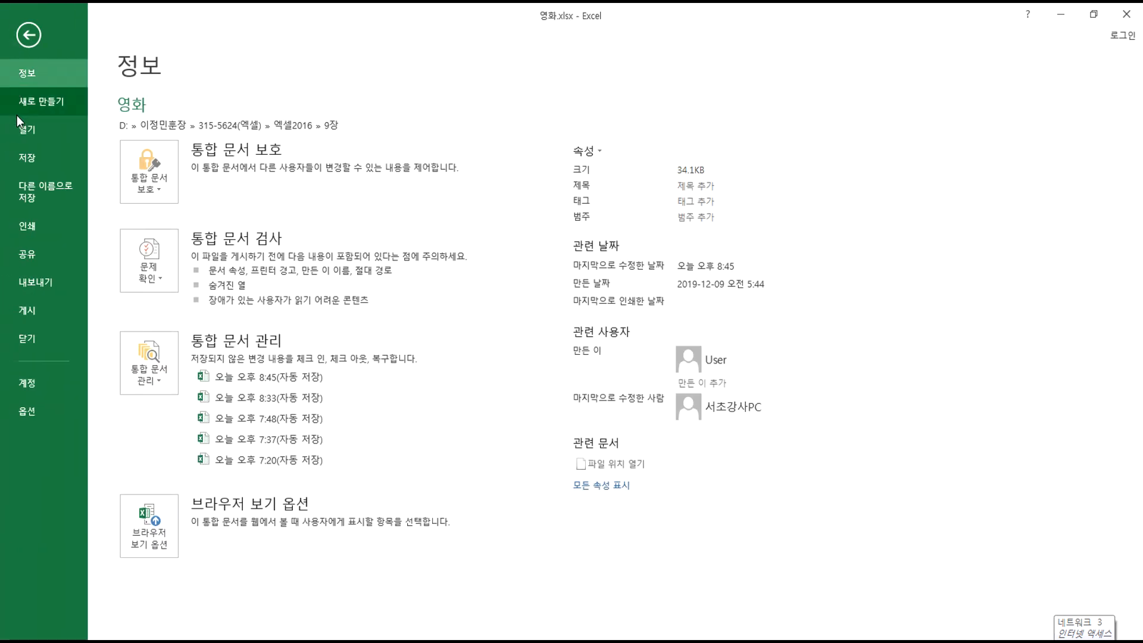
pyautogui.click(21, 187)
pyautogui.click(189, 240)
pyautogui.click(505, 375)
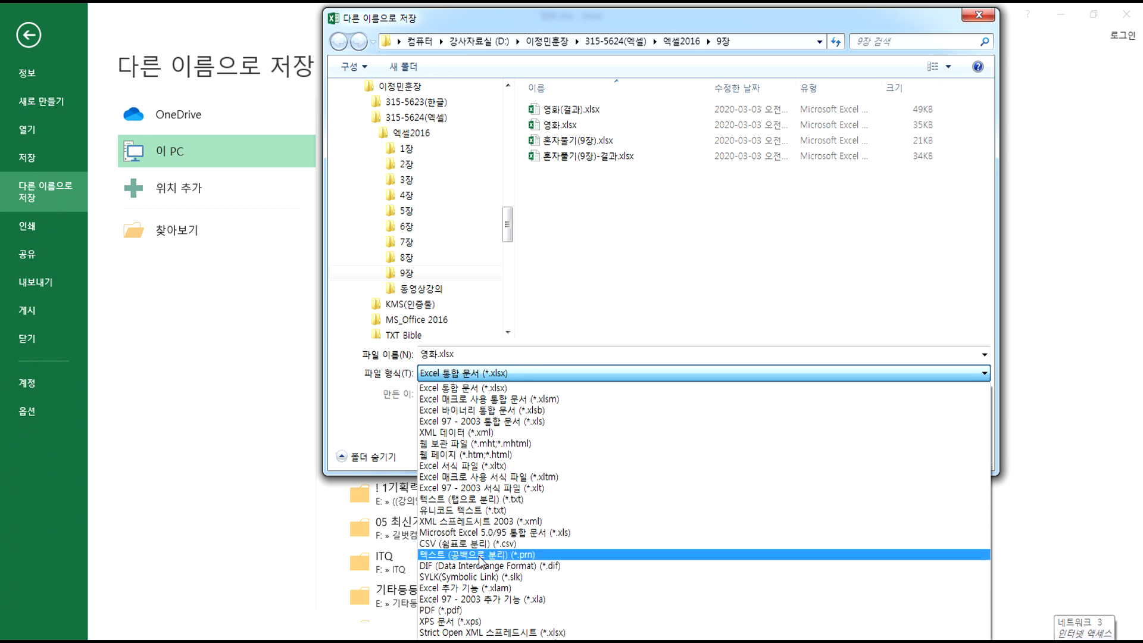
pyautogui.press('Escape')
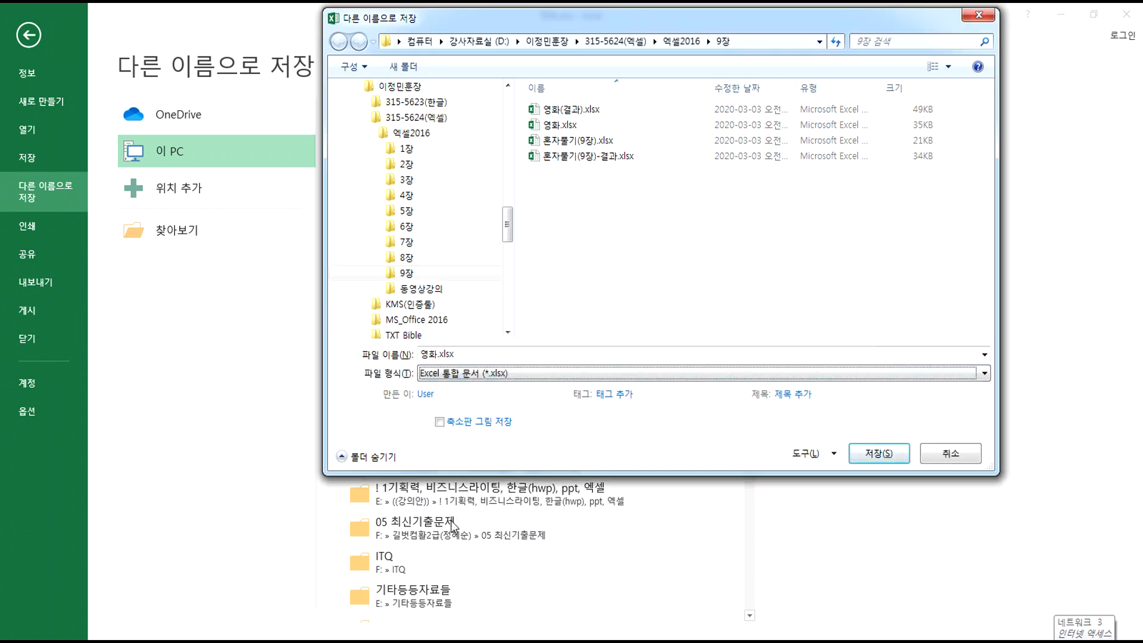
pyautogui.press('Escape')
pyautogui.press('Escape')
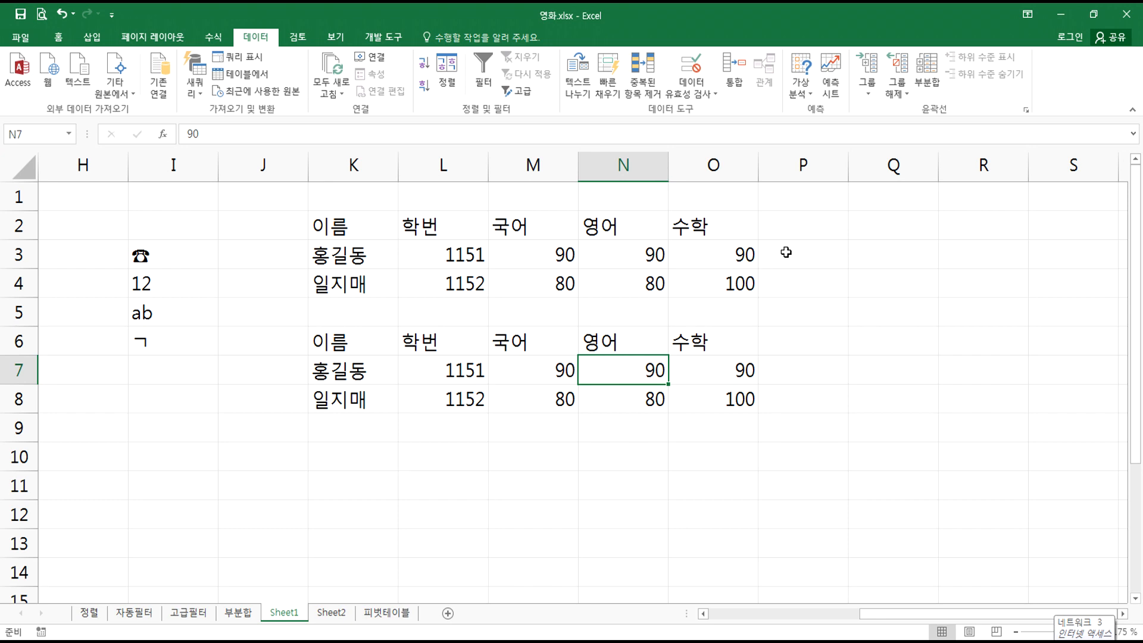
# - Enter the label "txt 형태" in cell Q2
pyautogui.hotkey('alt', 'Tab')
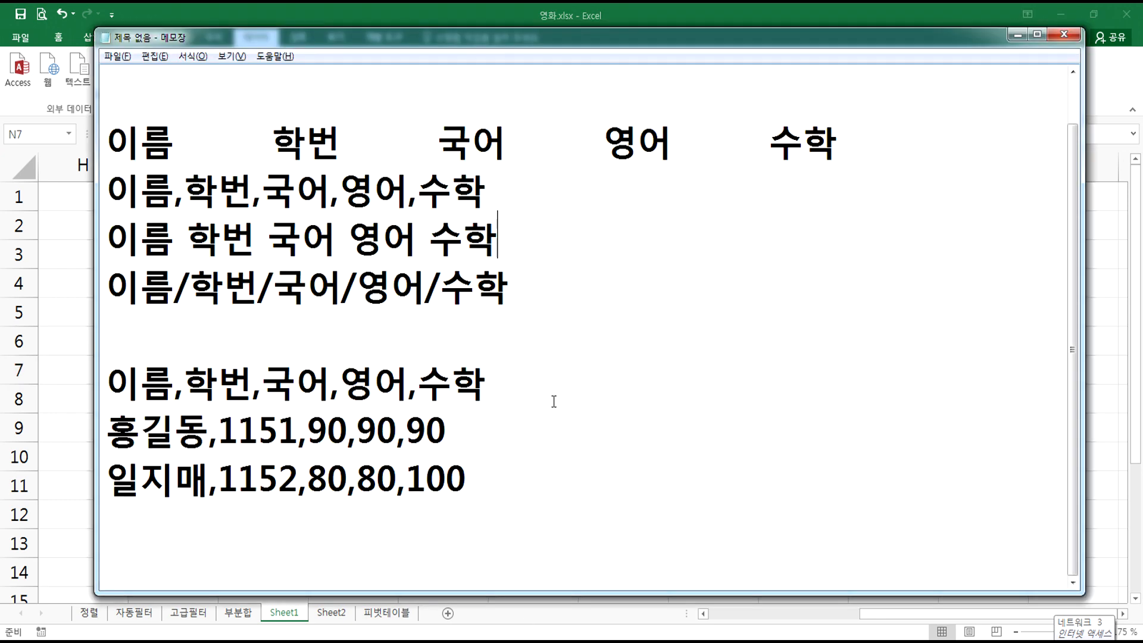
pyautogui.hotkey('alt', 'Tab')
pyautogui.click(801, 226)
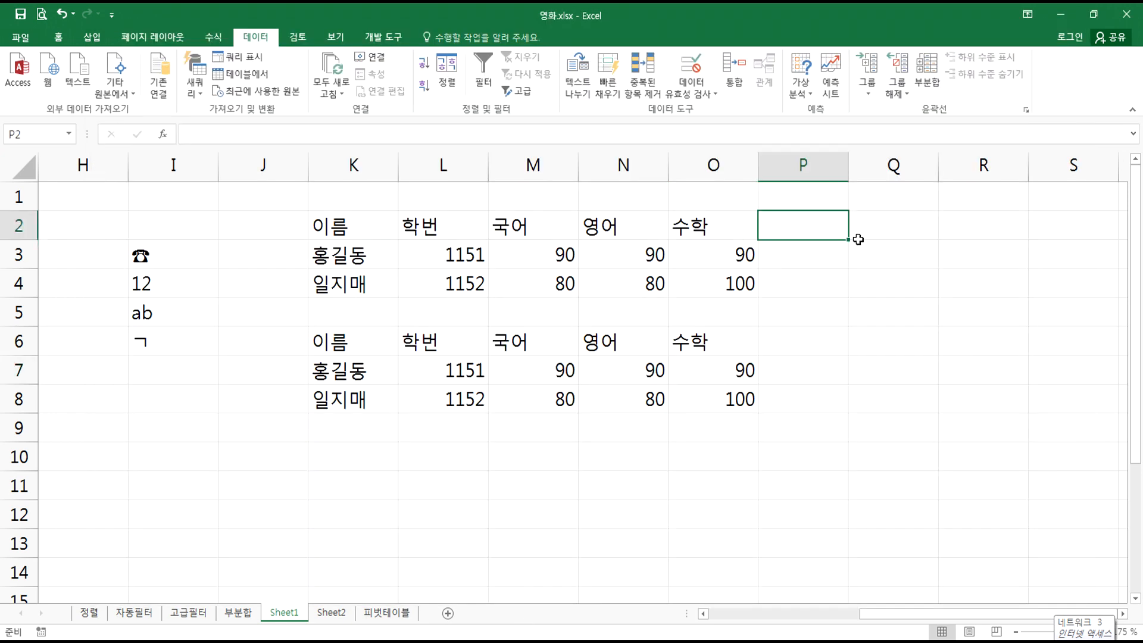
pyautogui.click(892, 225)
pyautogui.write('ㅅ메')
pyautogui.press('BackSpace')
pyautogui.press('BackSpace')
pyautogui.press('BackSpace')
pyautogui.write('txt형ㄷ')
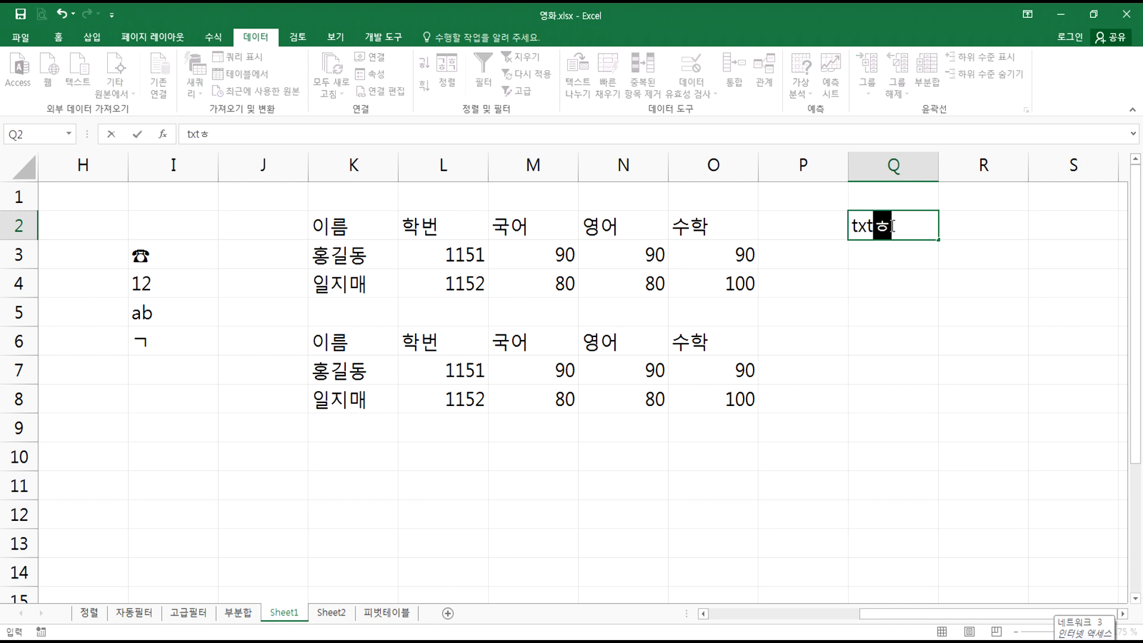
pyautogui.write('ㅐ')
pyautogui.click(875, 226)
# - Compare Notepad's space-separated header line with the separate cells of K2:O2 and K3:O3 in the worksheet
pyautogui.hotkey('alt', 'Tab')
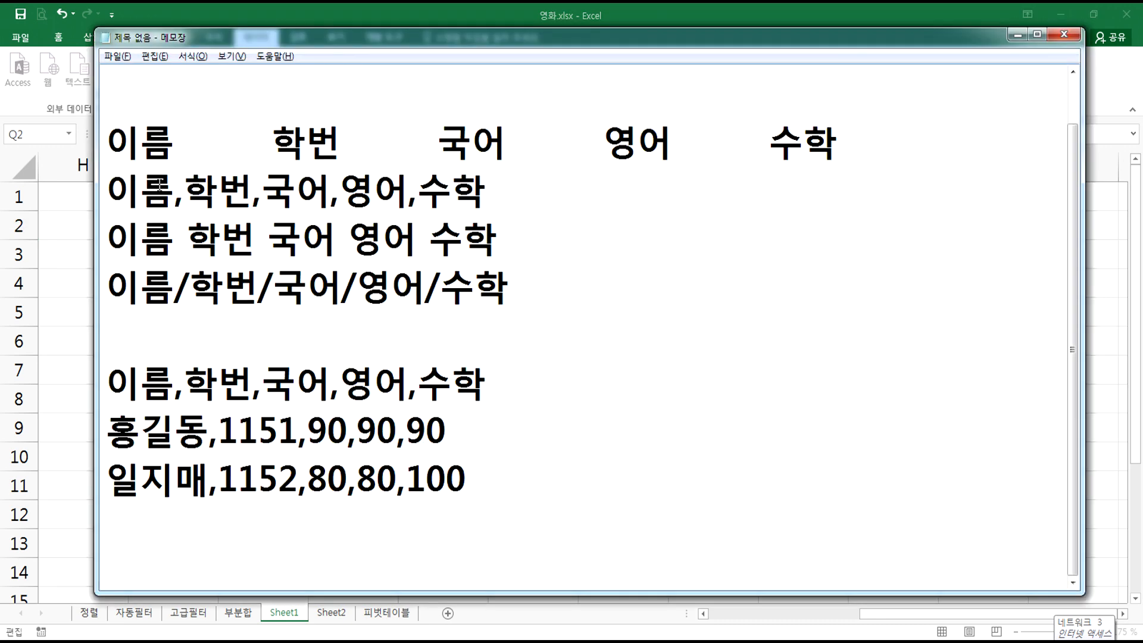
pyautogui.moveTo(127, 232); pyautogui.dragTo(498, 237)
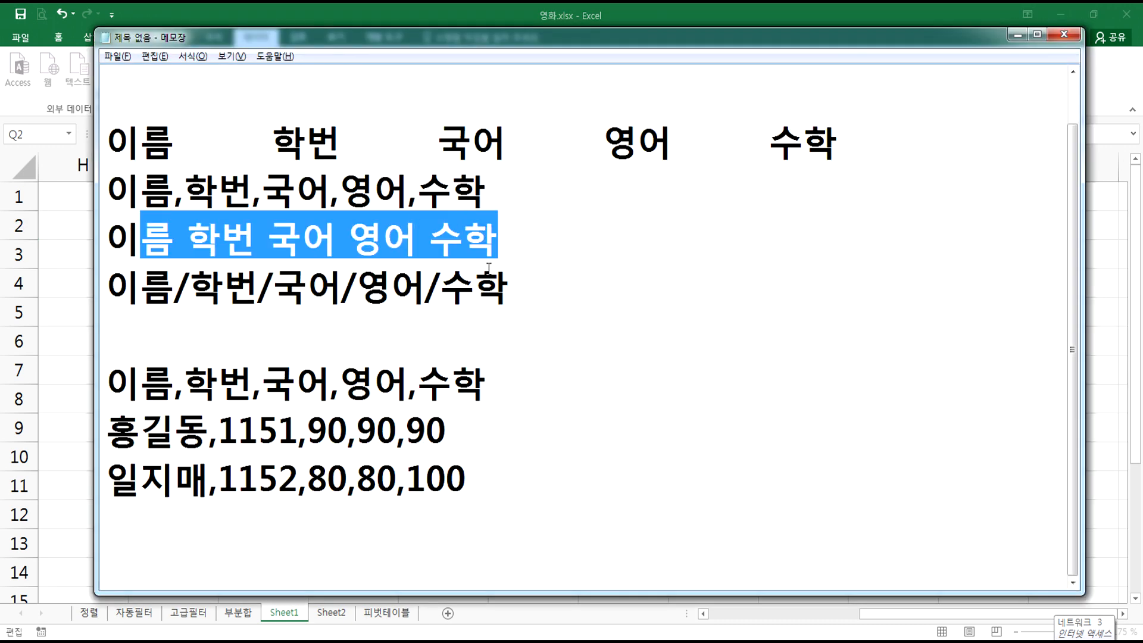
pyautogui.hotkey('alt', 'Tab')
pyautogui.click(381, 225)
pyautogui.click(443, 226)
pyautogui.click(505, 226)
pyautogui.click(625, 226)
pyautogui.click(694, 224)
pyautogui.click(387, 257)
pyautogui.click(467, 255)
pyautogui.click(554, 255)
pyautogui.click(649, 254)
pyautogui.click(730, 252)
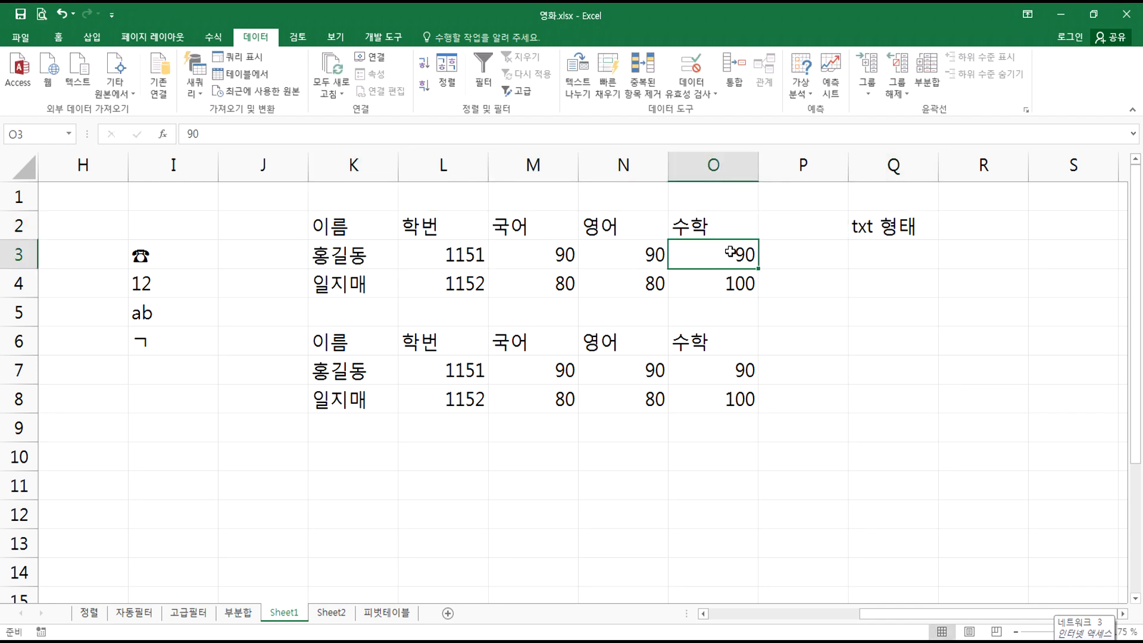
# - In Notepad, append "> txt" to the end of the space-separated header line
pyautogui.hotkey('alt', 'Tab')
pyautogui.moveTo(117, 238); pyautogui.dragTo(527, 244)
pyautogui.click(528, 244)
pyautogui.write('> ㅅ')
pyautogui.press('Hangul')
pyautogui.press('BackSpace')
pyautogui.write('txt')
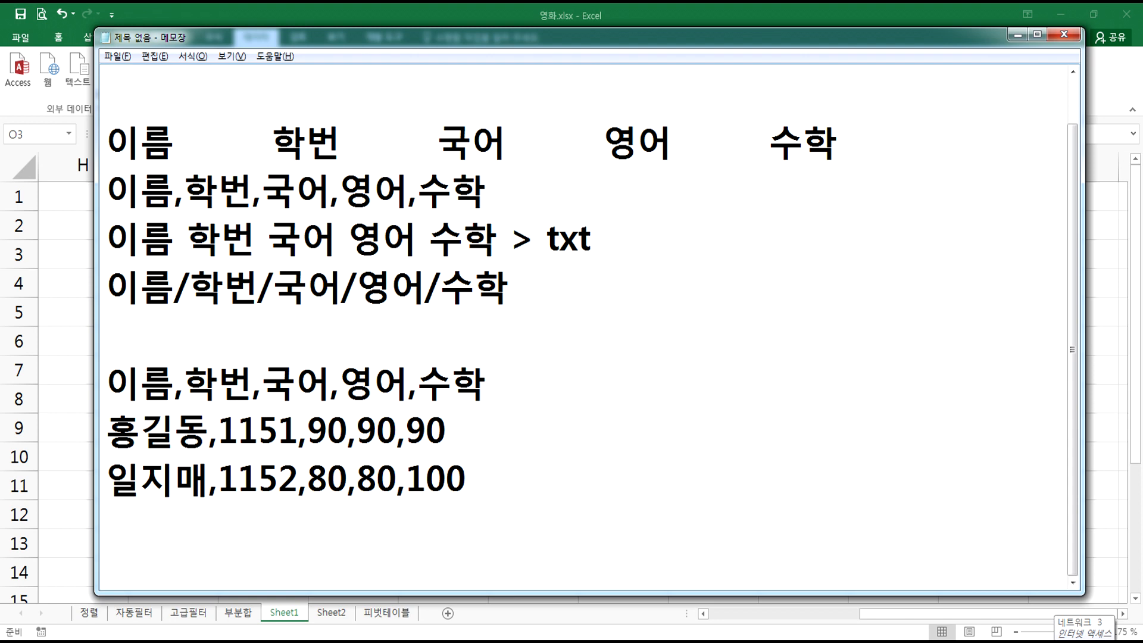
# - Back in the Excel workbook, enter the label "csv 형태" in cell Q3
pyautogui.hotkey('alt', 'Tab')
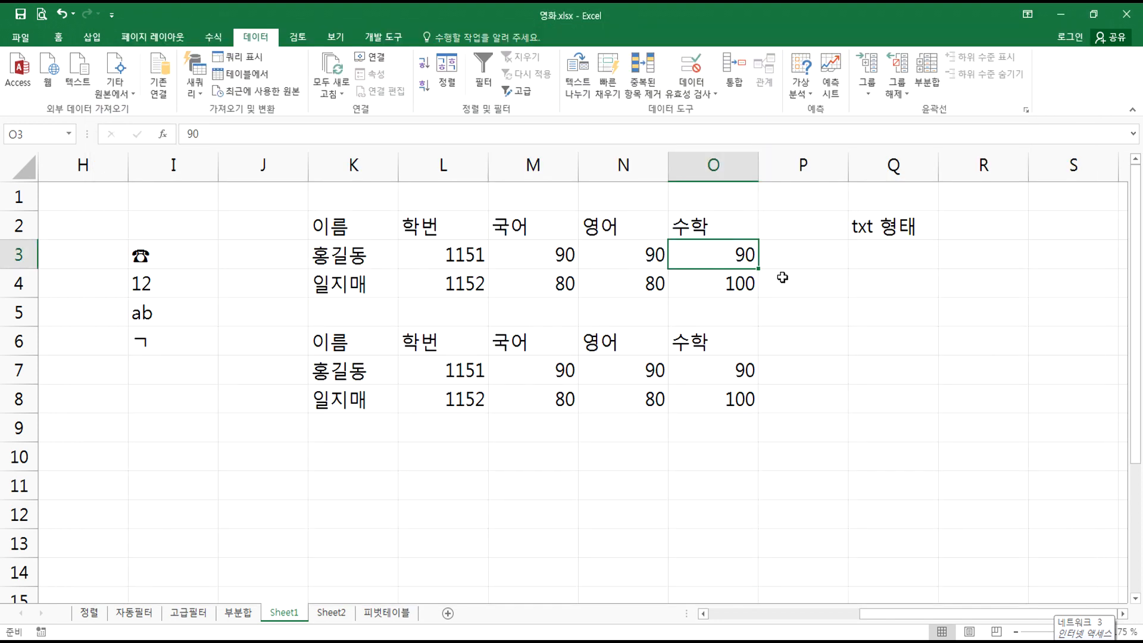
pyautogui.click(864, 255)
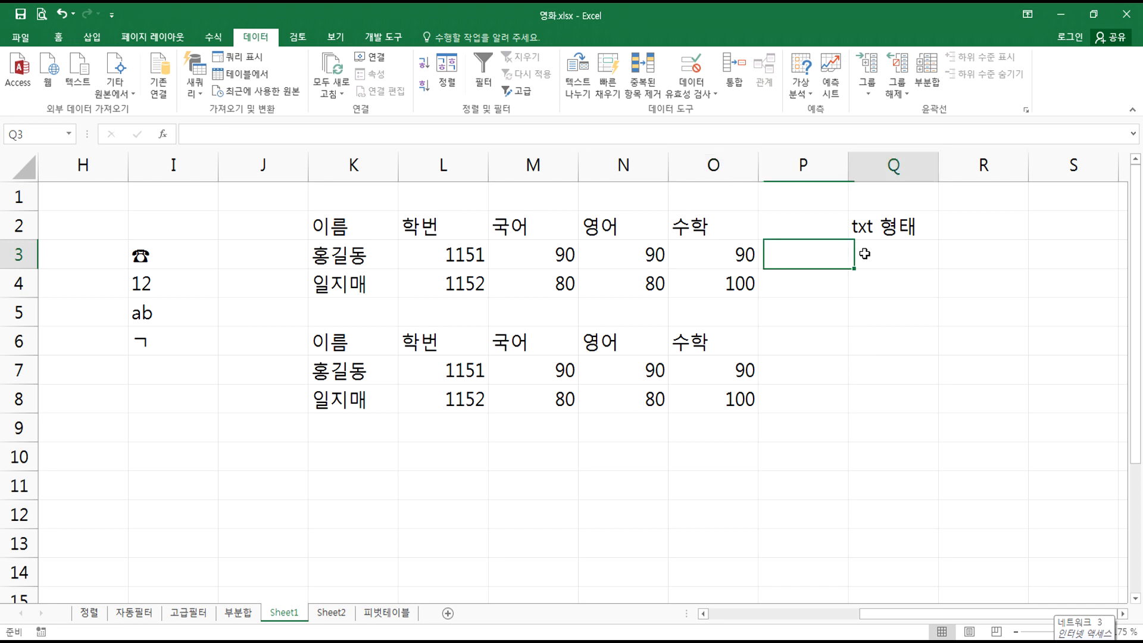
pyautogui.write('ㅔ')
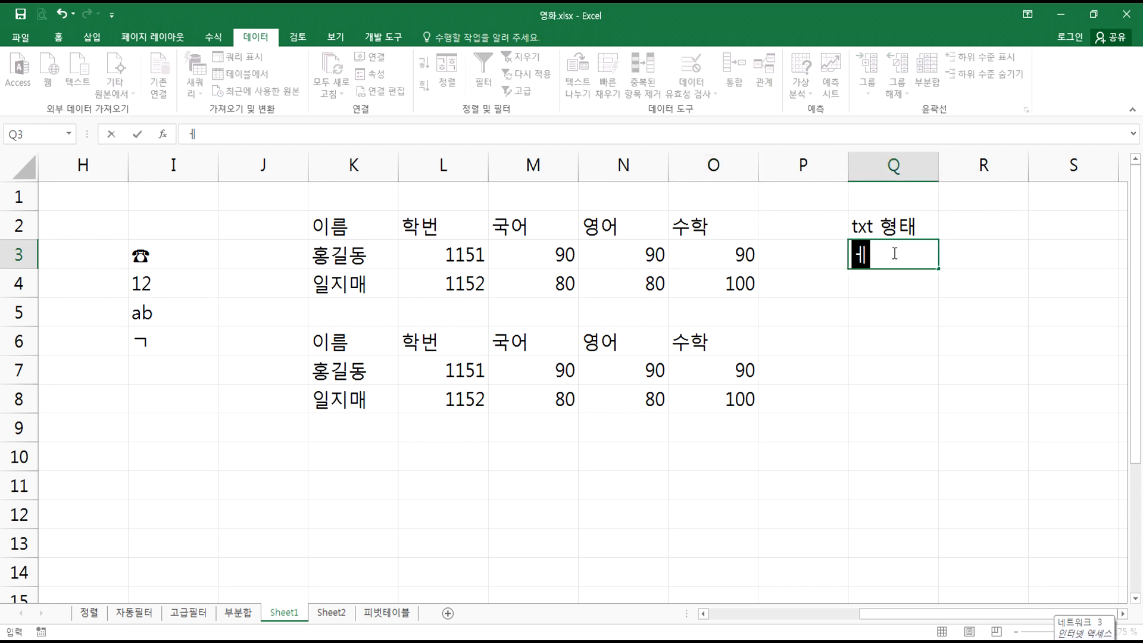
pyautogui.press('BackSpace')
pyautogui.write('csb')
pyautogui.write('형태')
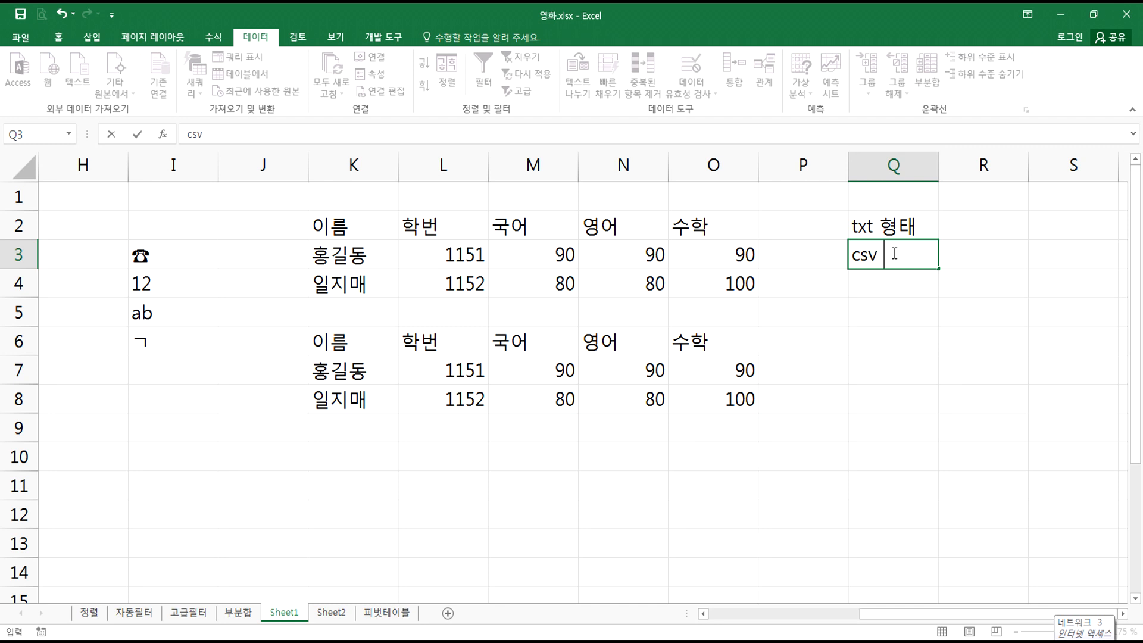
pyautogui.press('Return')
# - In Notepad, append "> csv" to the end of the first comma-separated header line
pyautogui.hotkey('alt', 'Tab')
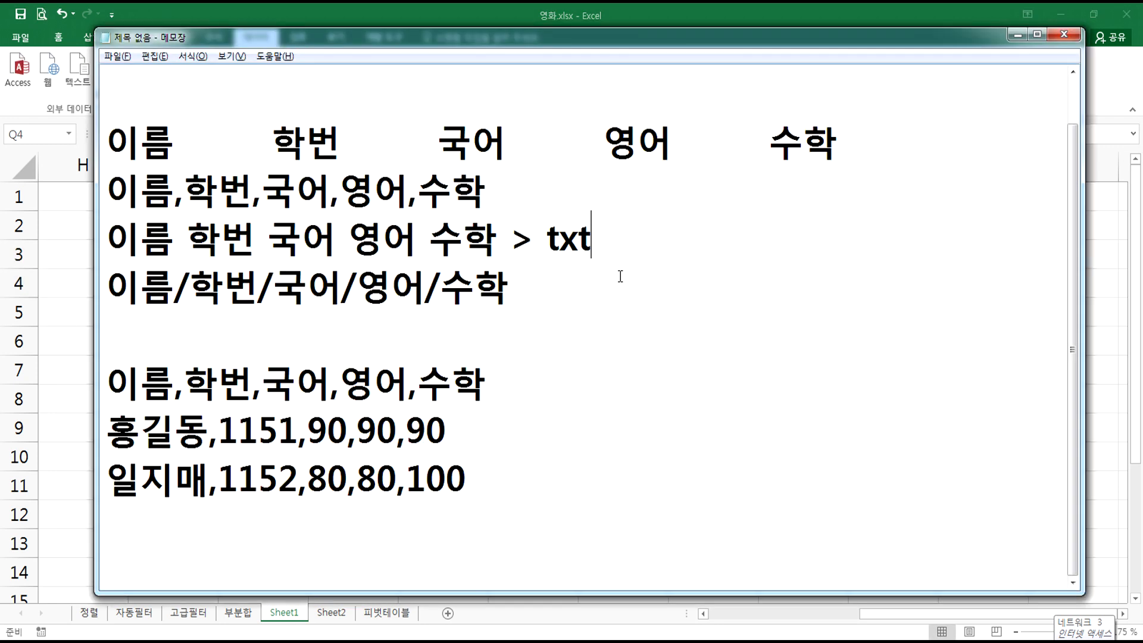
pyautogui.click(539, 198)
pyautogui.write('> csb')
pyautogui.press('BackSpace')
pyautogui.write('v')
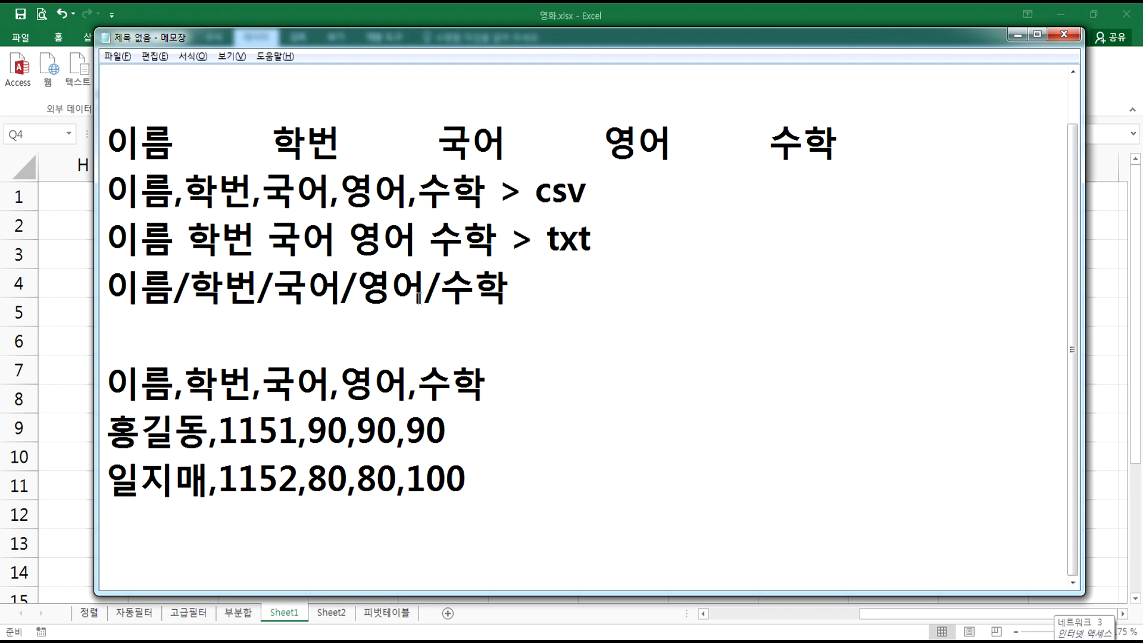
pyautogui.moveTo(408, 190); pyautogui.dragTo(418, 191)
# - Change the space-separated line's format label to "prn" and append "> txt" to the tab-separated header line
pyautogui.moveTo(547, 244); pyautogui.dragTo(627, 240)
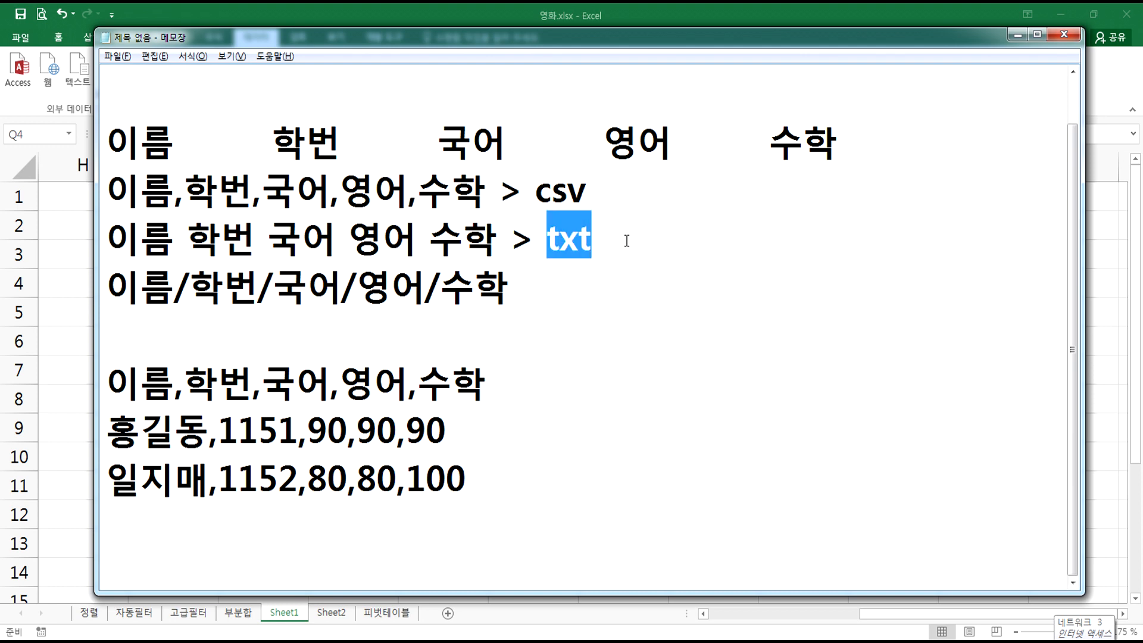
pyautogui.write('prn')
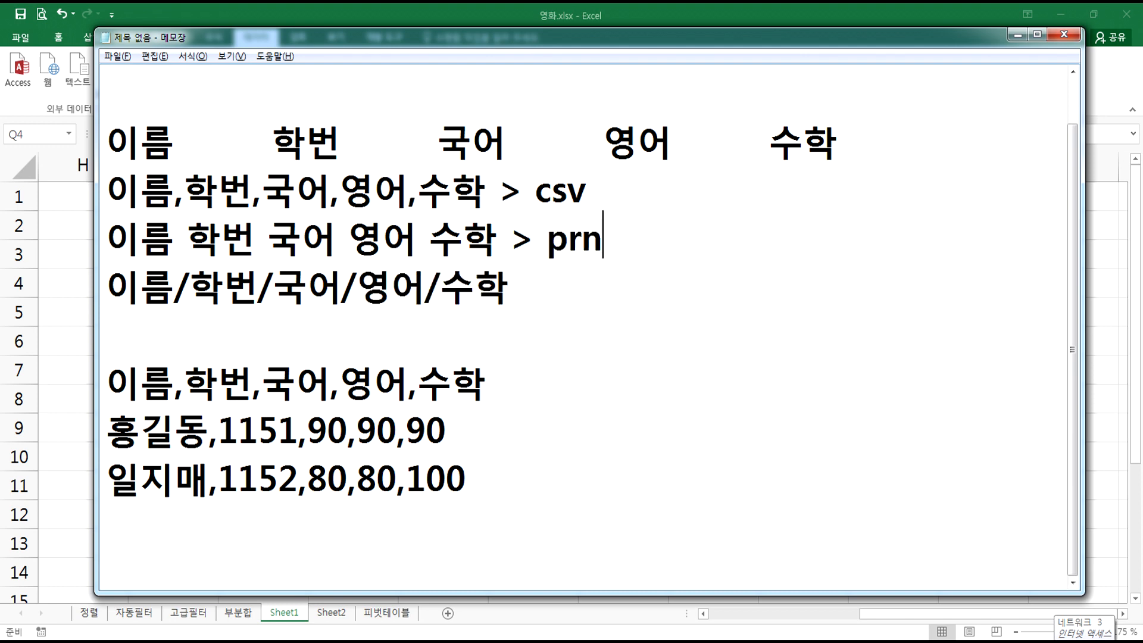
pyautogui.press('Up')
pyautogui.press('Up')
pyautogui.press('End')
pyautogui.write('> txt')
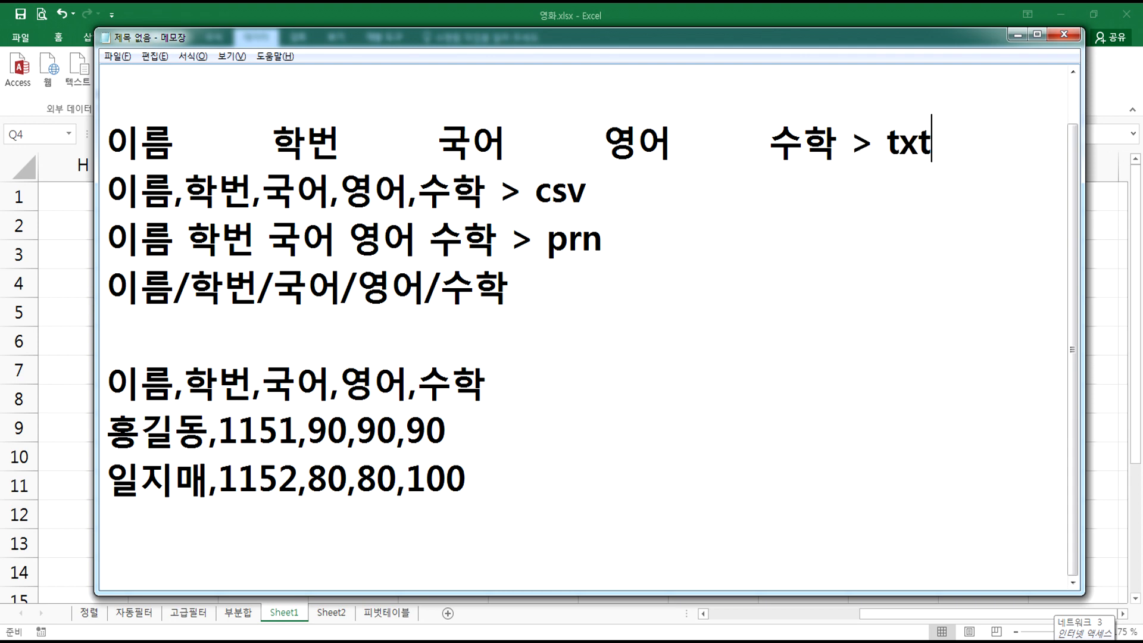
# - Examine the tab, comma and space separators in the three header lines against their txt, csv and prn labels
pyautogui.doubleClick(347, 146)
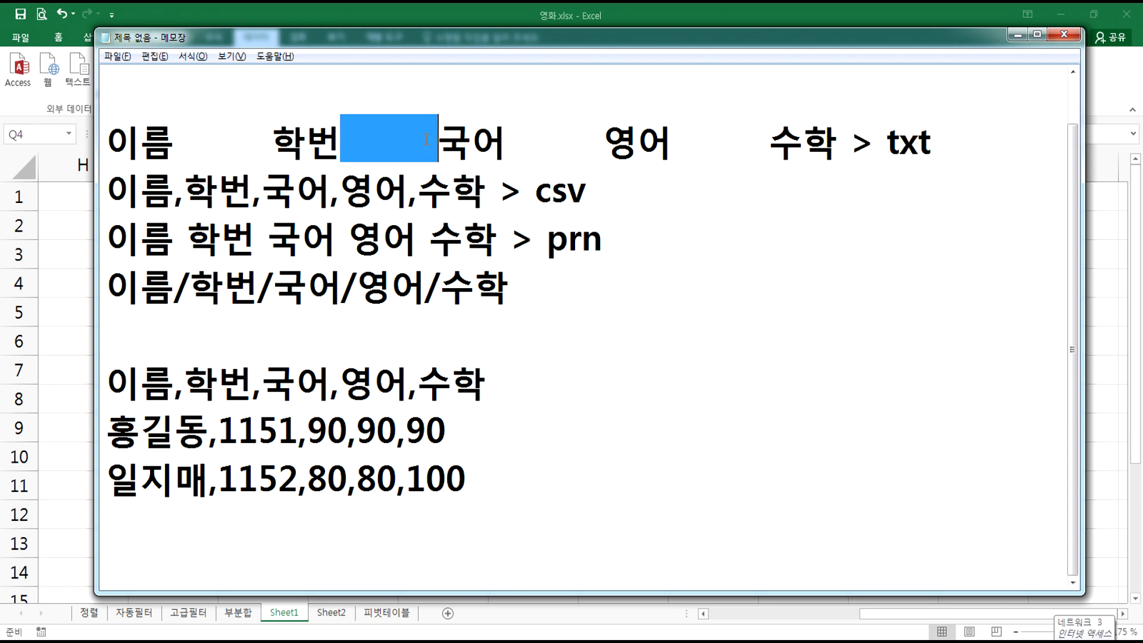
pyautogui.doubleClick(514, 134)
pyautogui.doubleClick(678, 137)
pyautogui.click(891, 138)
pyautogui.moveTo(892, 138); pyautogui.dragTo(941, 141)
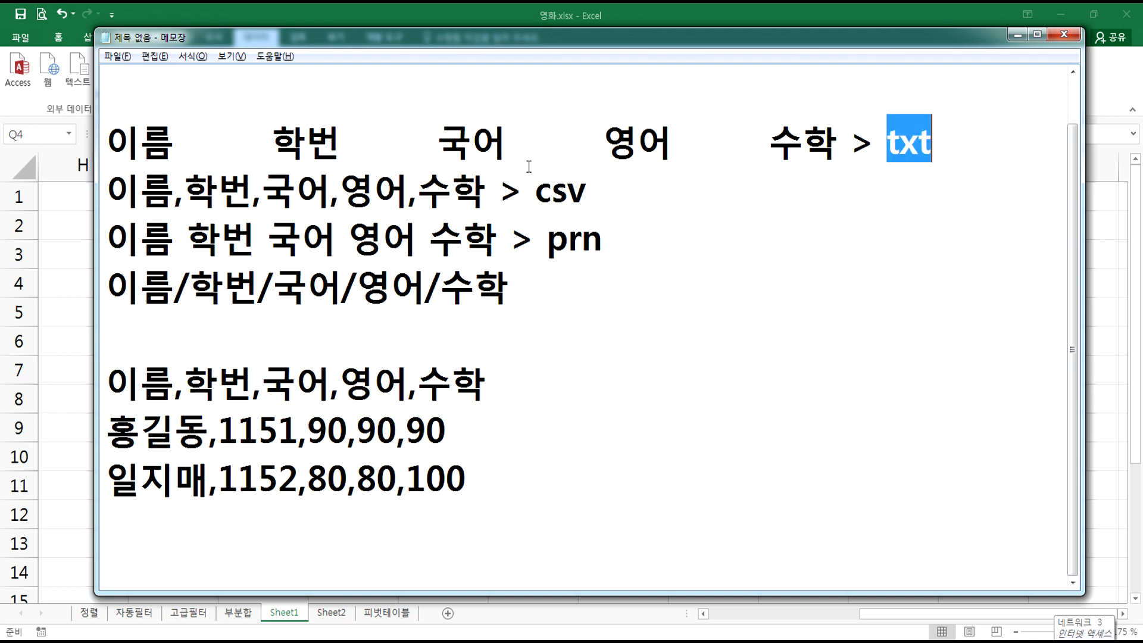
pyautogui.click(415, 190)
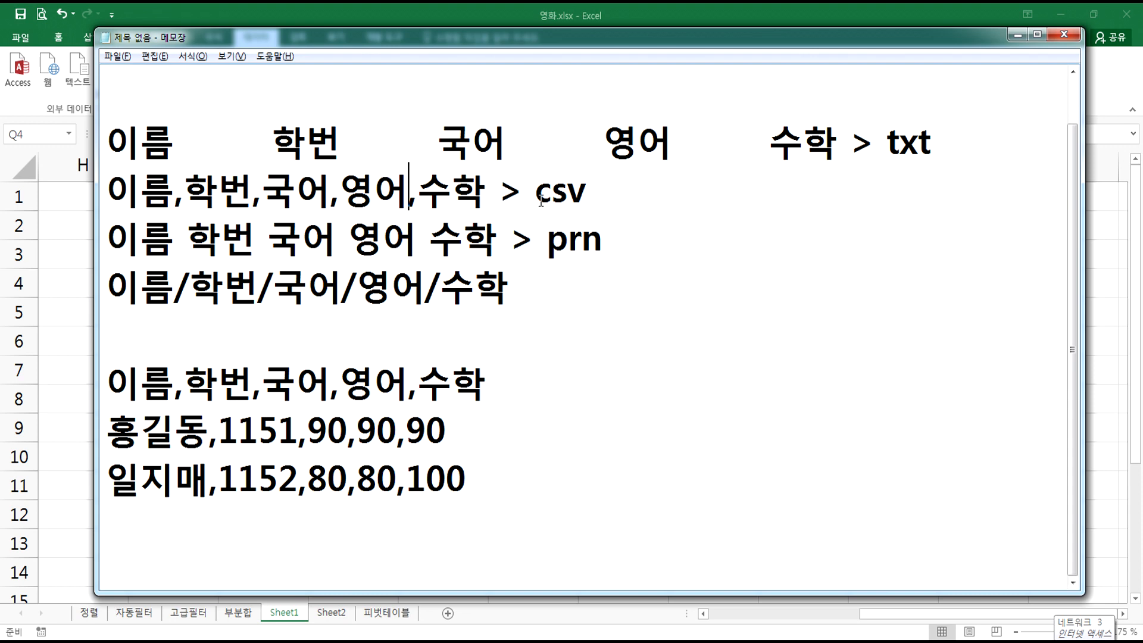
pyautogui.moveTo(533, 196); pyautogui.dragTo(597, 197)
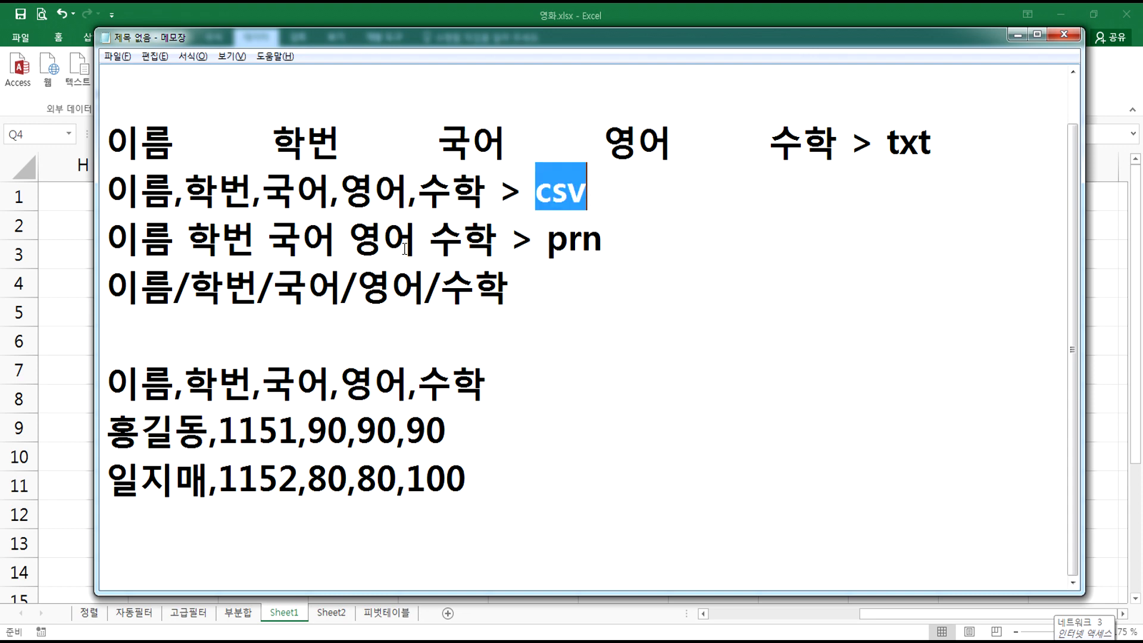
pyautogui.moveTo(173, 238); pyautogui.dragTo(222, 238)
pyautogui.click(629, 237)
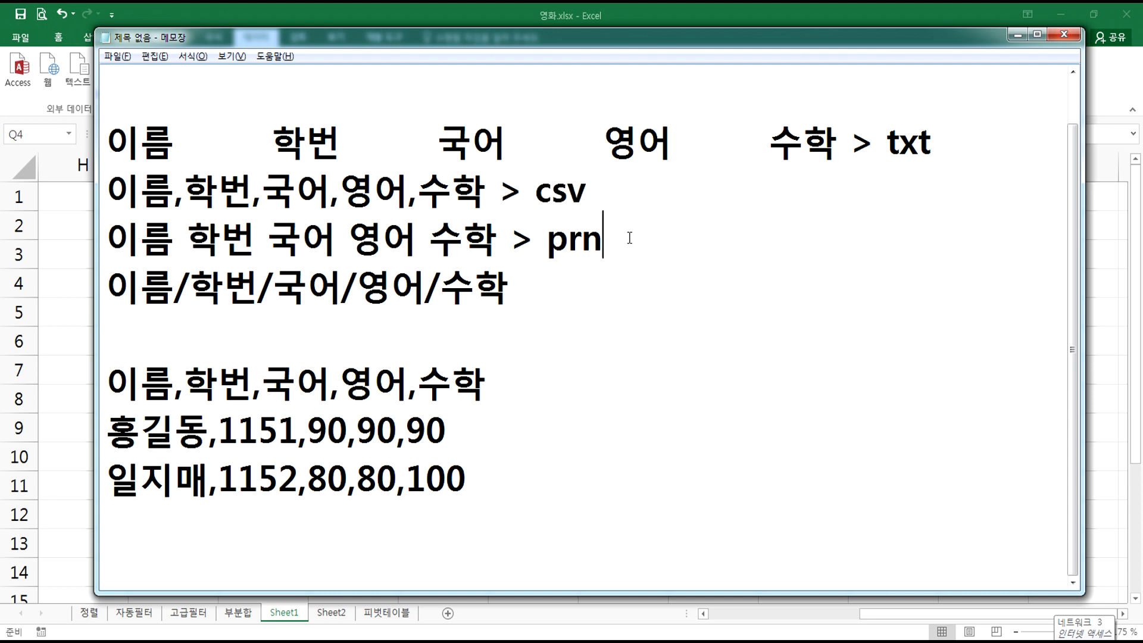
# - Compare worksheet columns K to O with Notepad's tab-separated txt header line, and select the label in cell Q3
pyautogui.hotkey('alt', 'Tab')
pyautogui.moveTo(364, 166); pyautogui.dragTo(736, 160)
pyautogui.hotkey('alt', 'Tab')
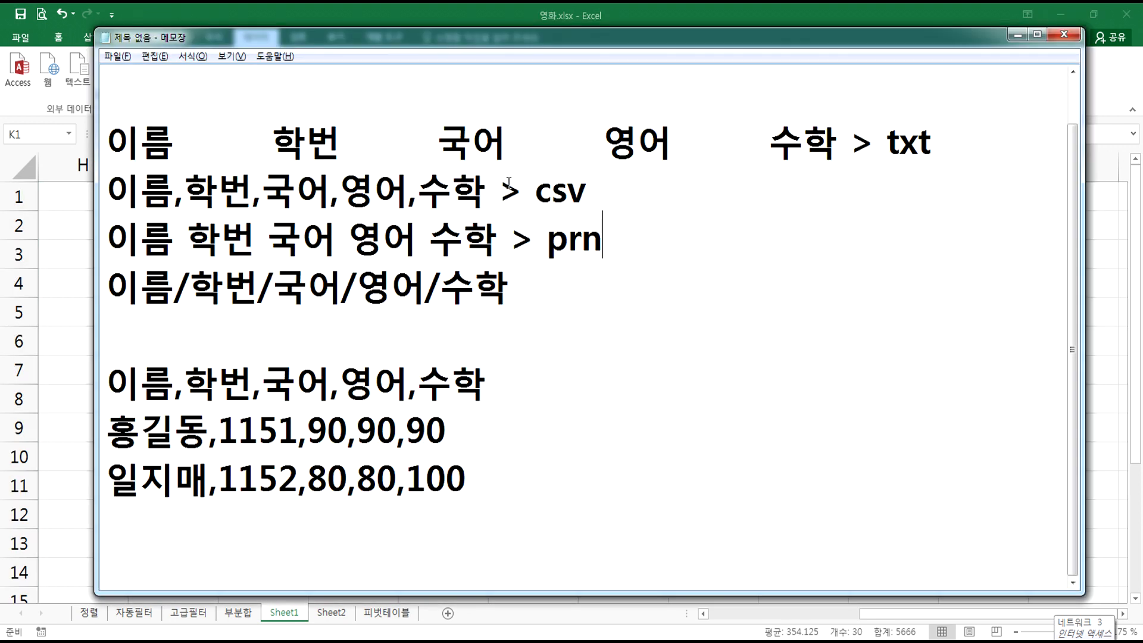
pyautogui.moveTo(882, 141); pyautogui.dragTo(942, 147)
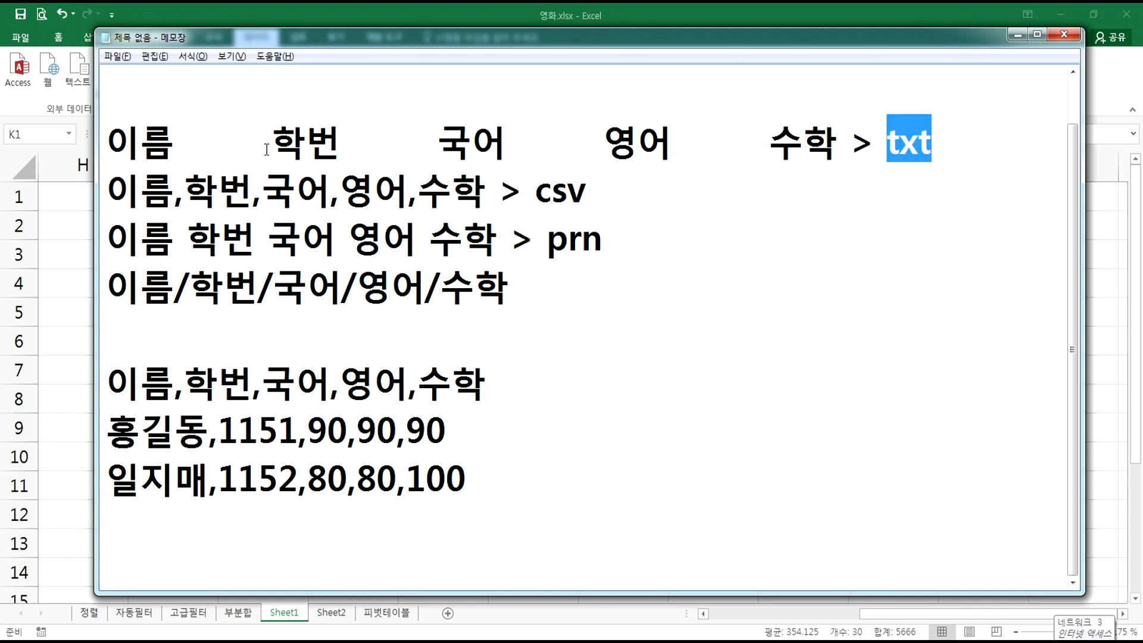
pyautogui.hotkey('alt', 'Tab')
pyautogui.hotkey('alt', 'Tab')
pyautogui.moveTo(174, 143); pyautogui.dragTo(605, 143)
pyautogui.click(671, 143)
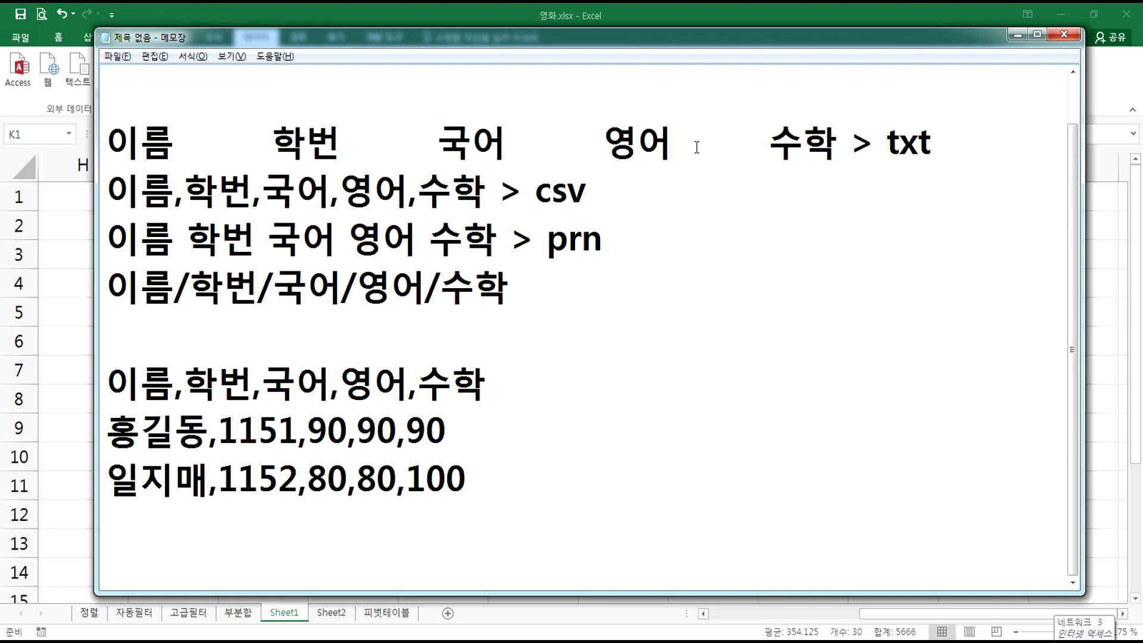
pyautogui.hotkey('alt', 'Tab')
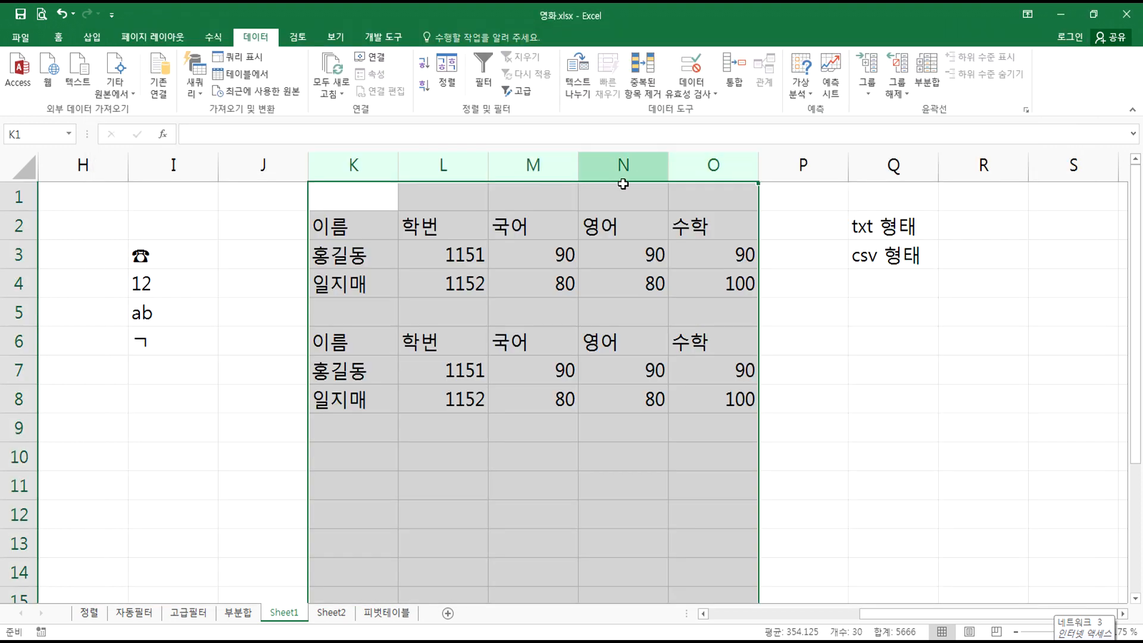
pyautogui.click(869, 256)
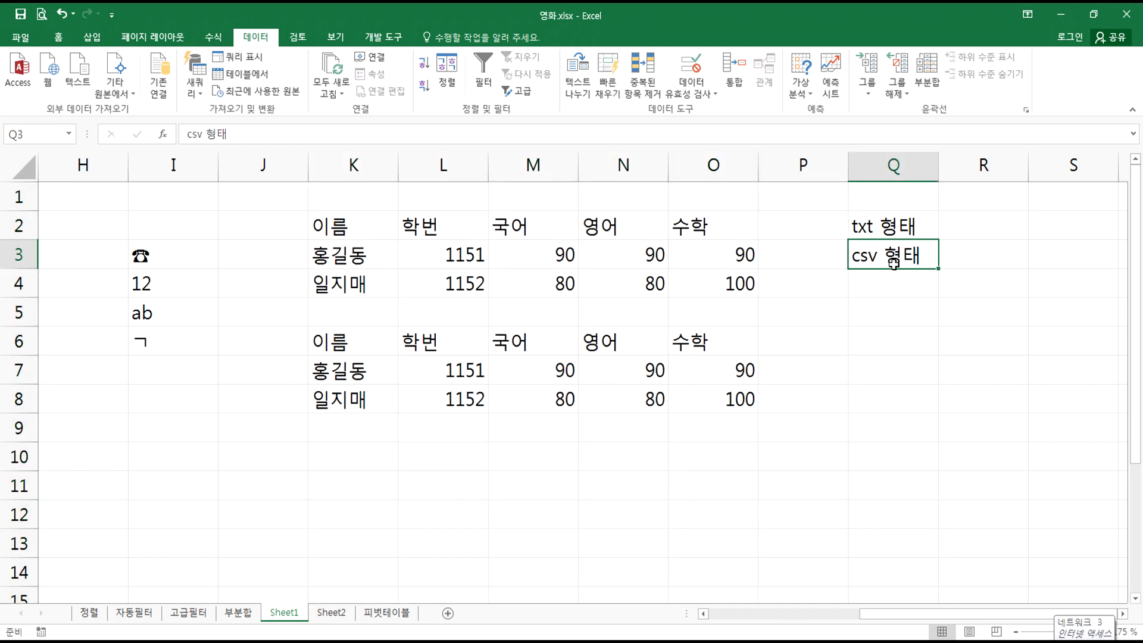
# - In Notepad, add the note "가장 많이 활용되는 형태" after "csv" on the comma-separated header line
pyautogui.hotkey('alt', 'Tab')
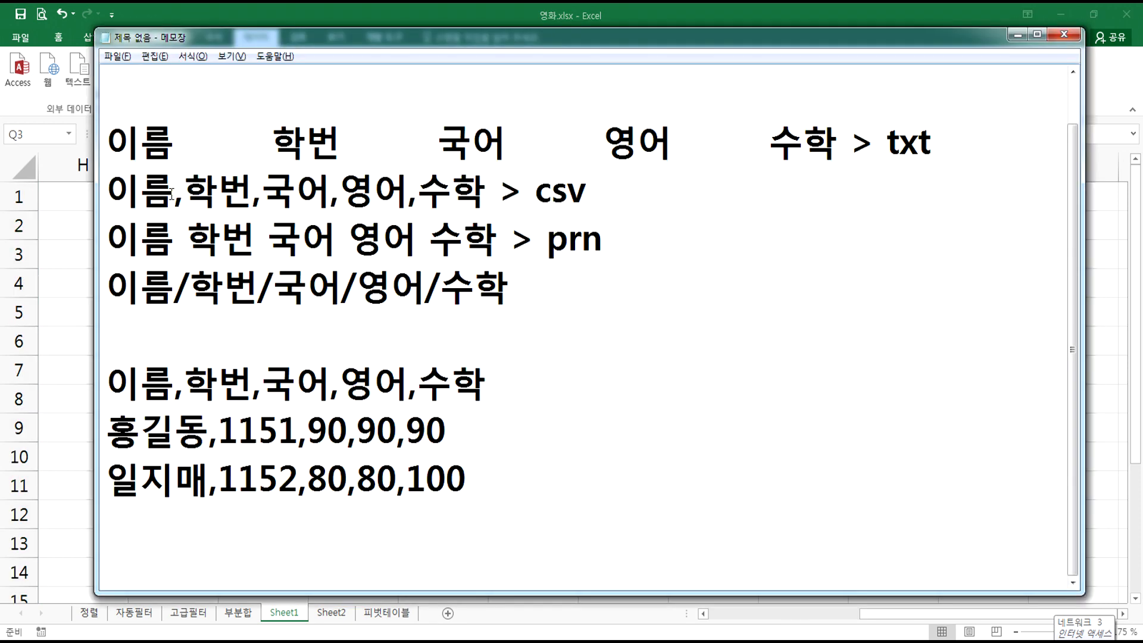
pyautogui.click(215, 191)
pyautogui.click(729, 202)
pyautogui.write('rkwk')
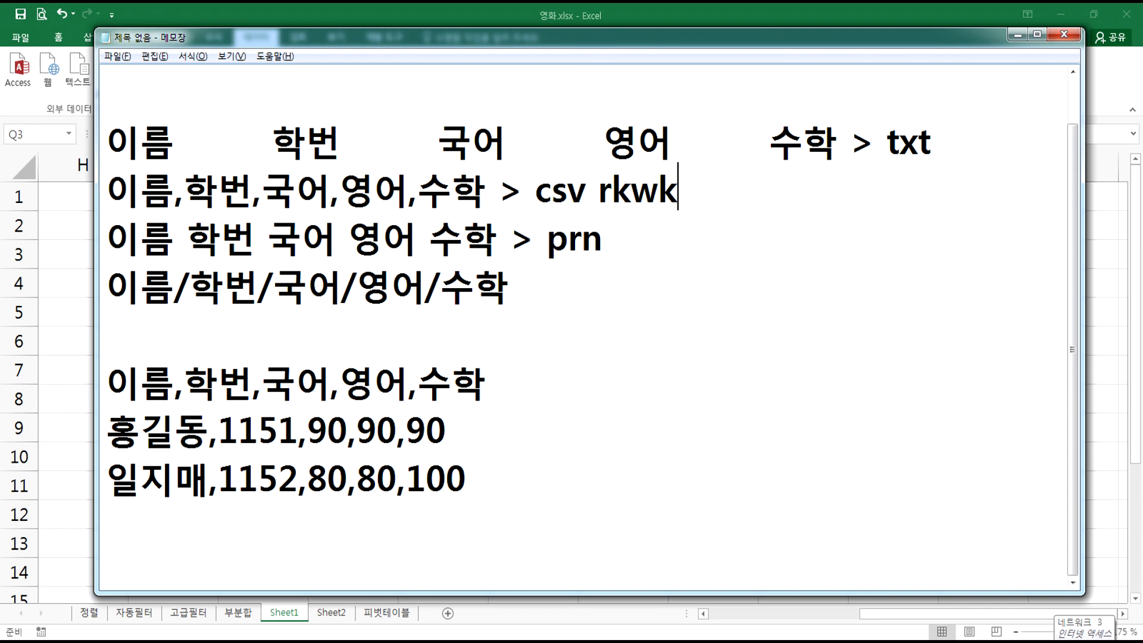
pyautogui.press('BackSpace')
pyautogui.press('BackSpace')
pyautogui.press('BackSpace')
pyautogui.press('BackSpace')
pyautogui.press('Hangul')
pyautogui.write('ㄱㅏ장 많이 호')
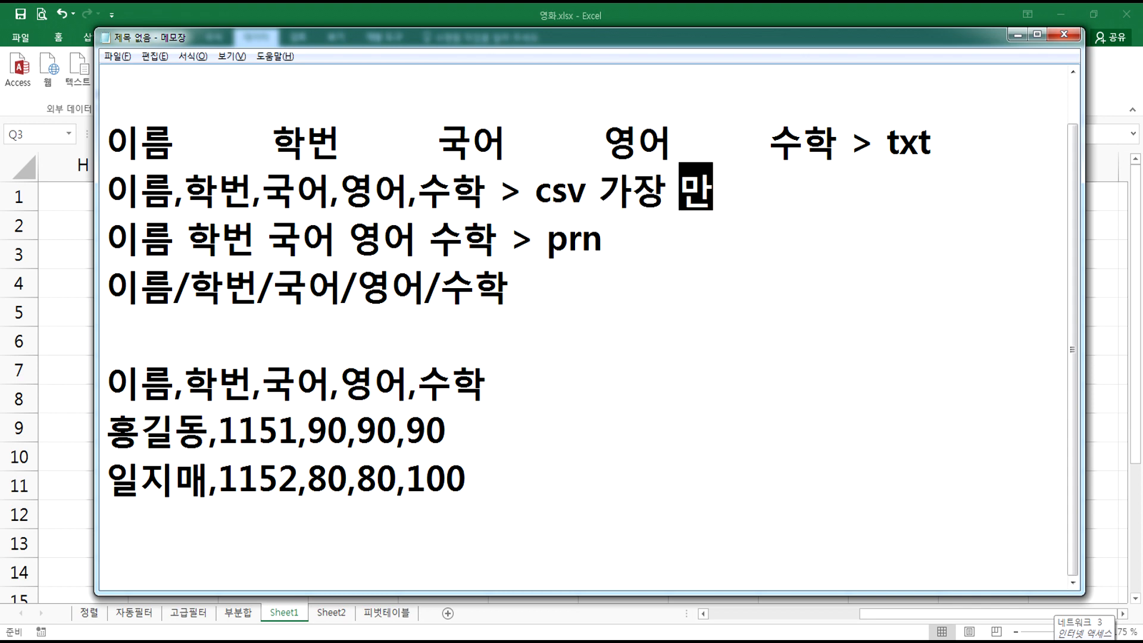
pyautogui.write('ㅏㄹ용되는 형')
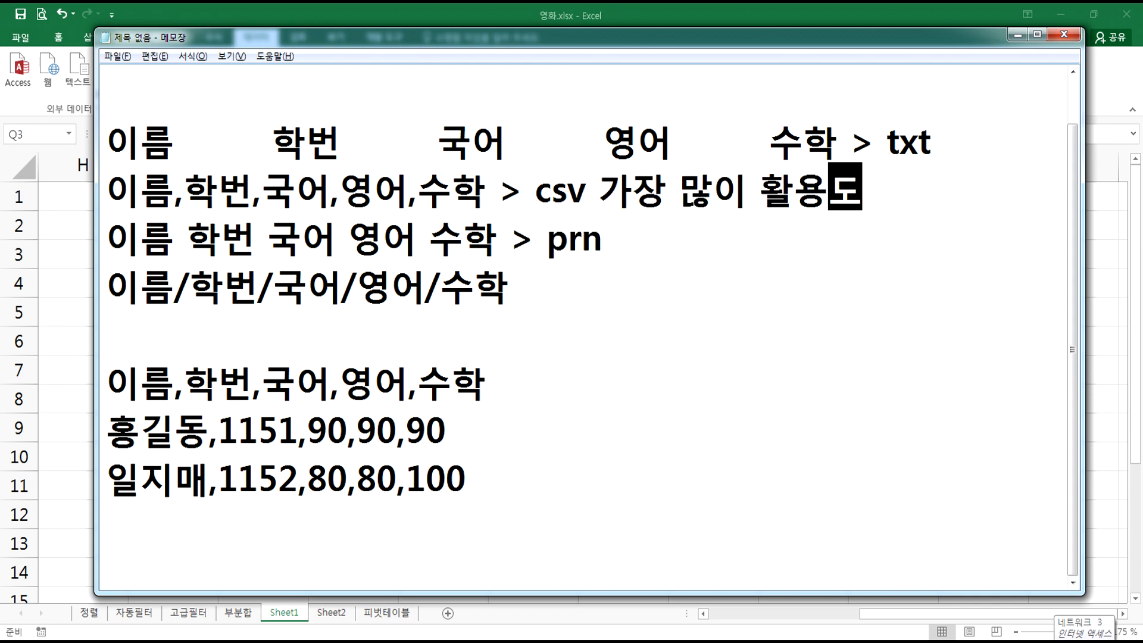
pyautogui.write('태')
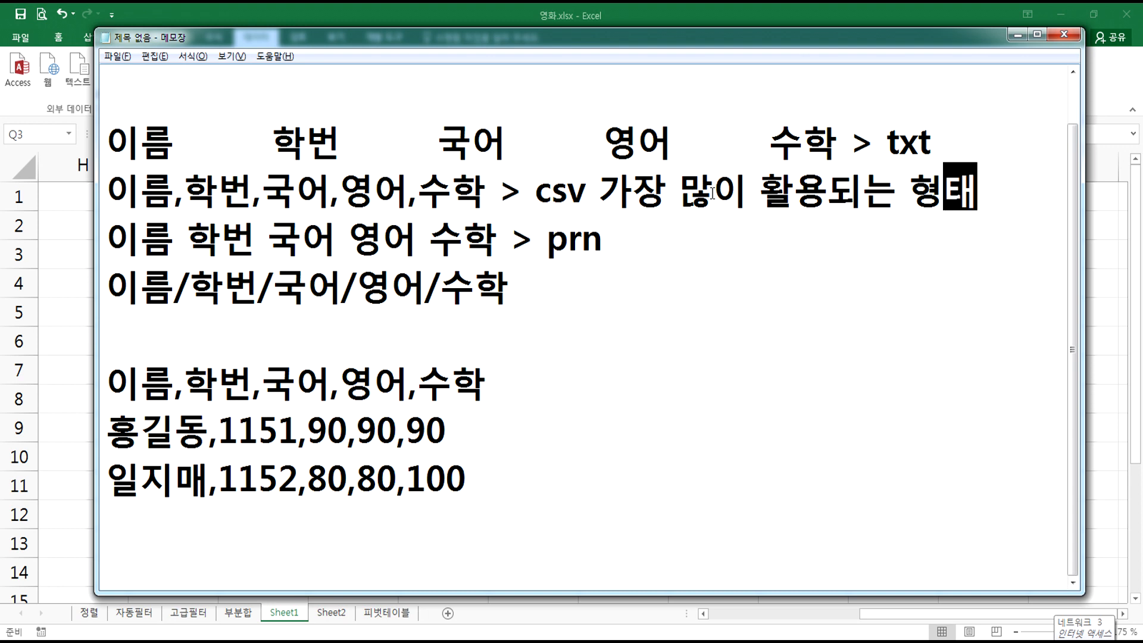
# - Examine the csv label with its comma-separated header text, and the slash-separated header line below
pyautogui.moveTo(534, 190); pyautogui.dragTo(585, 190)
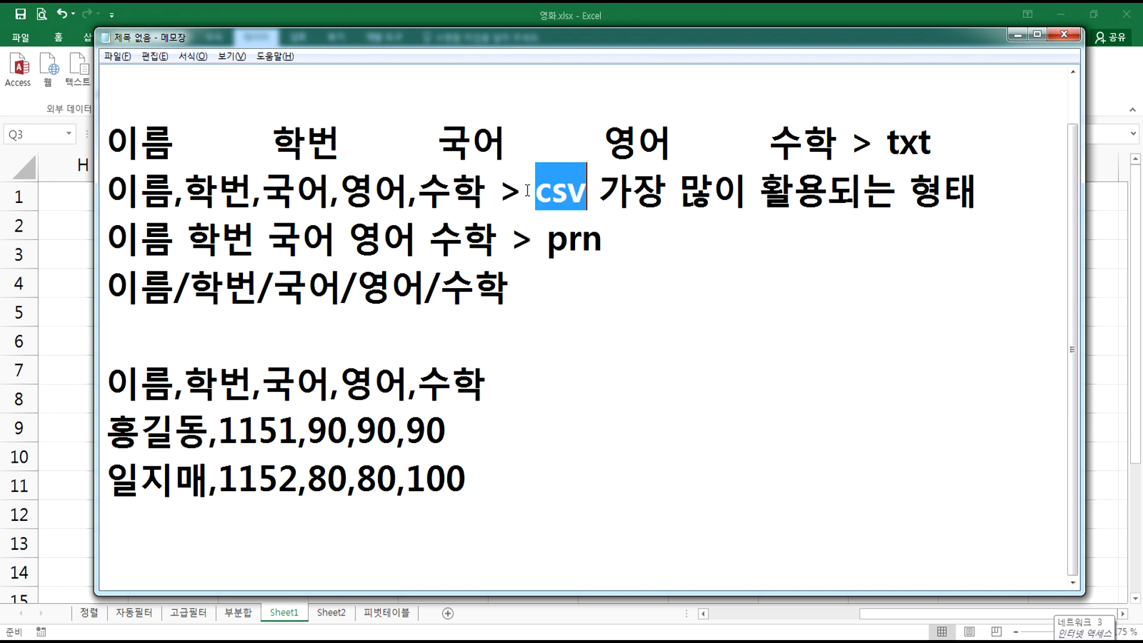
pyautogui.moveTo(487, 190); pyautogui.dragTo(110, 191)
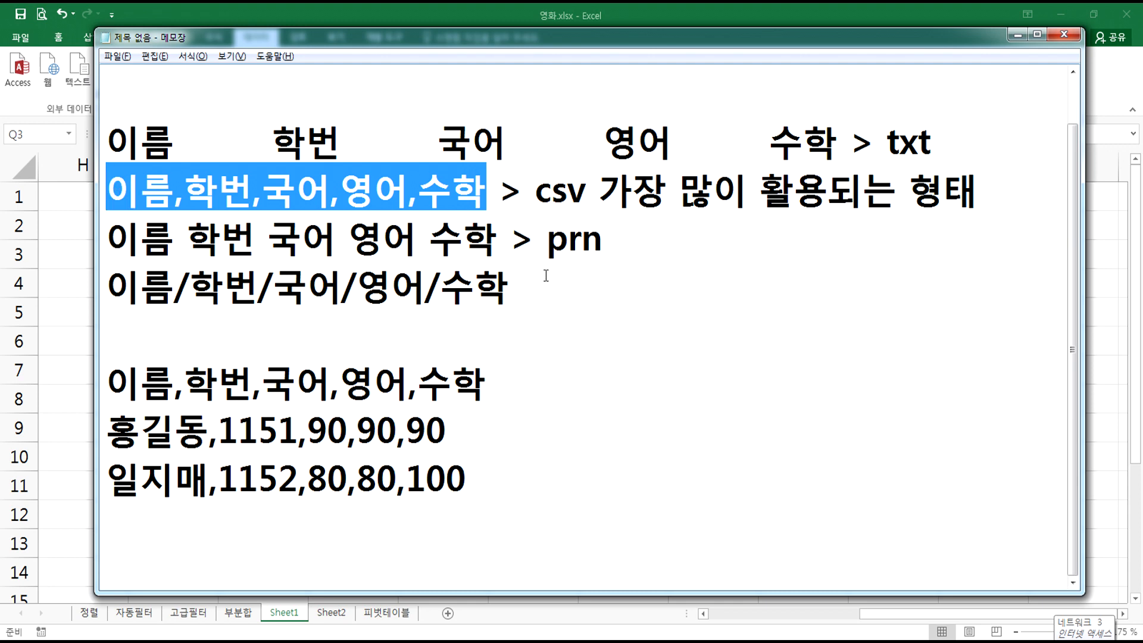
pyautogui.click(659, 289)
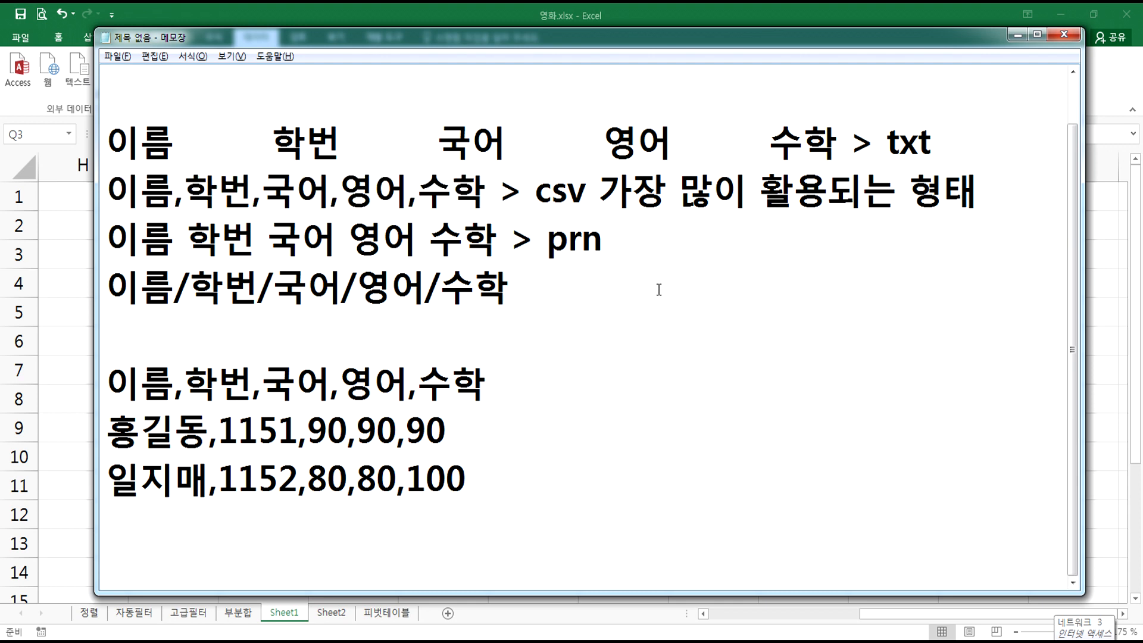
pyautogui.moveTo(530, 290); pyautogui.dragTo(110, 285)
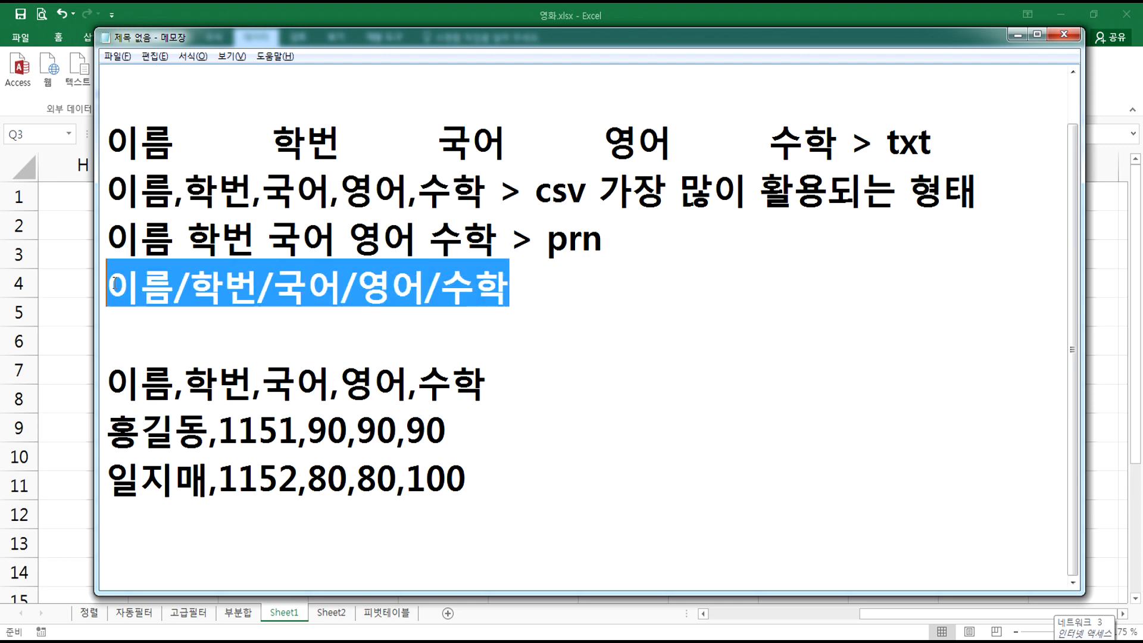
pyautogui.click(491, 522)
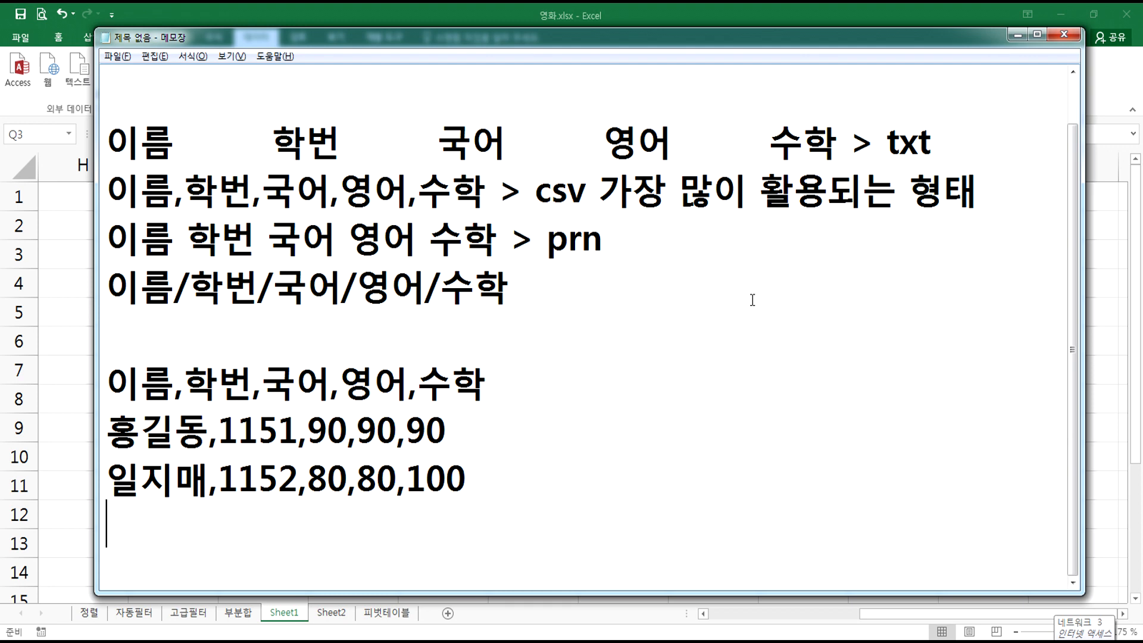
# - Examine the tab gaps in the first header line and the space and slash separators in the third and fourth lines
pyautogui.moveTo(673, 142); pyautogui.dragTo(758, 143)
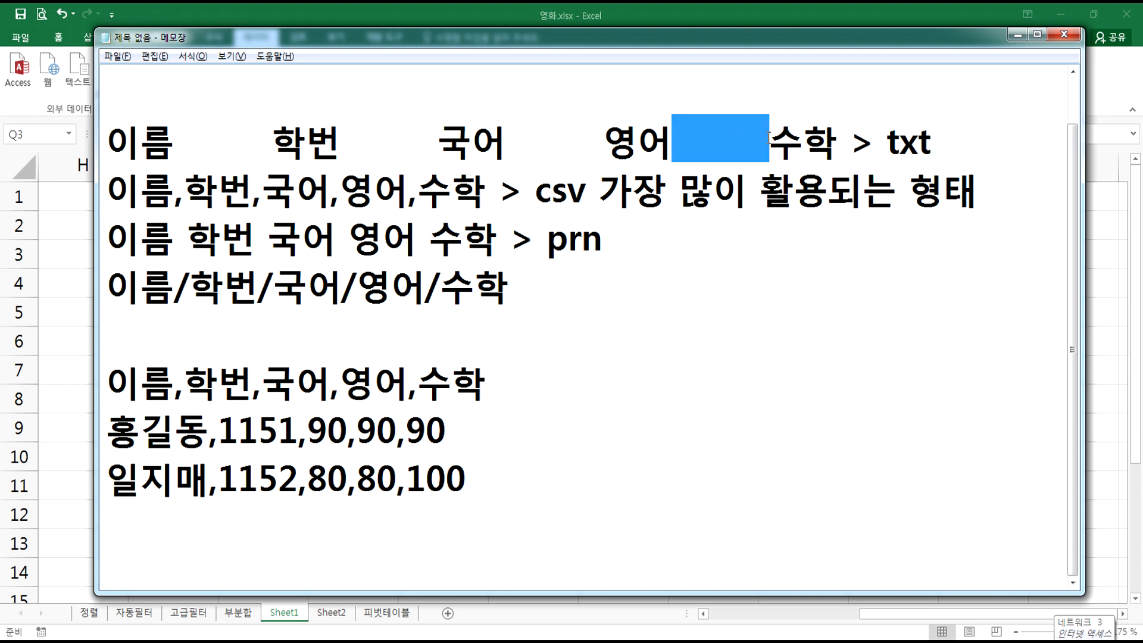
pyautogui.moveTo(175, 142); pyautogui.dragTo(605, 141)
pyautogui.click(341, 139)
pyautogui.click(505, 140)
pyautogui.click(672, 139)
pyautogui.moveTo(692, 133); pyautogui.dragTo(771, 139)
pyautogui.moveTo(508, 143); pyautogui.dragTo(584, 146)
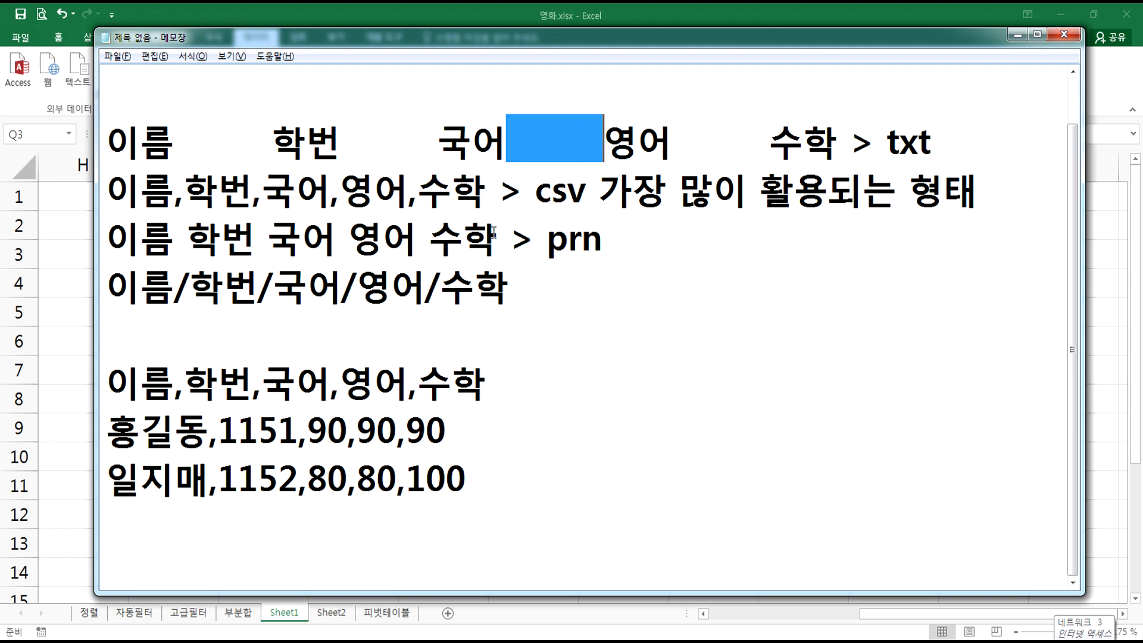
pyautogui.click(479, 244)
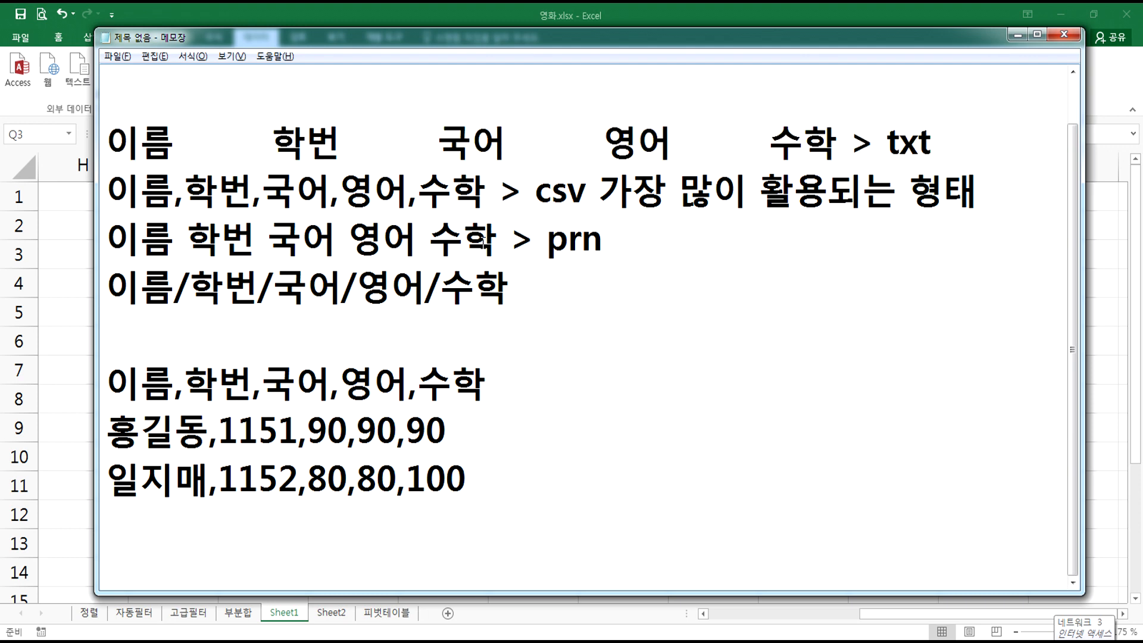
pyautogui.moveTo(418, 238); pyautogui.dragTo(438, 234)
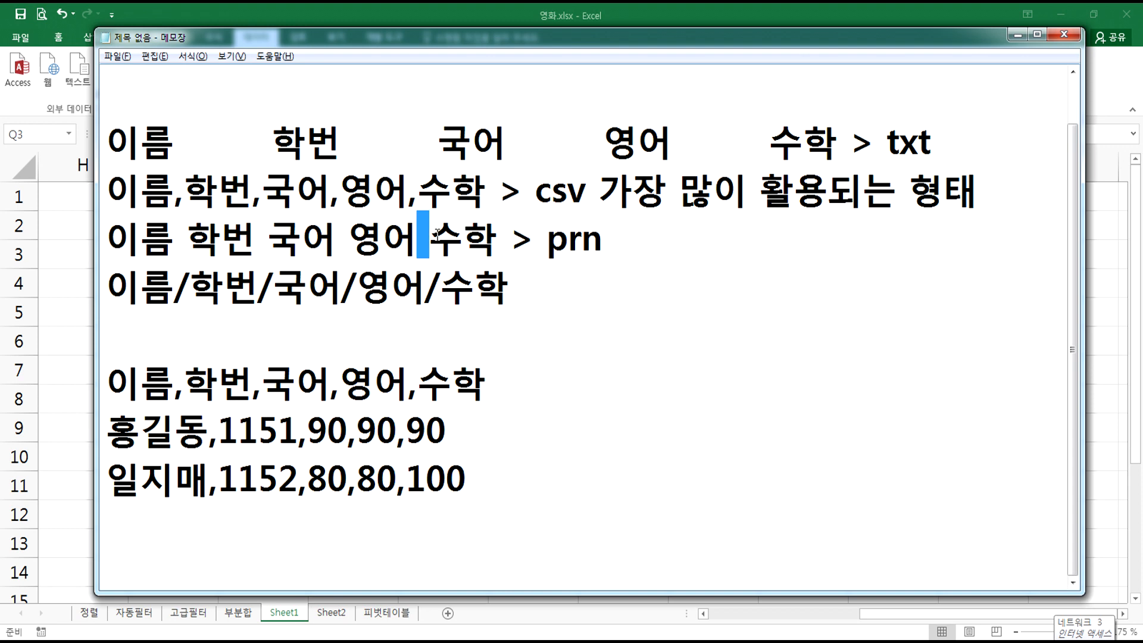
pyautogui.moveTo(425, 287); pyautogui.dragTo(441, 286)
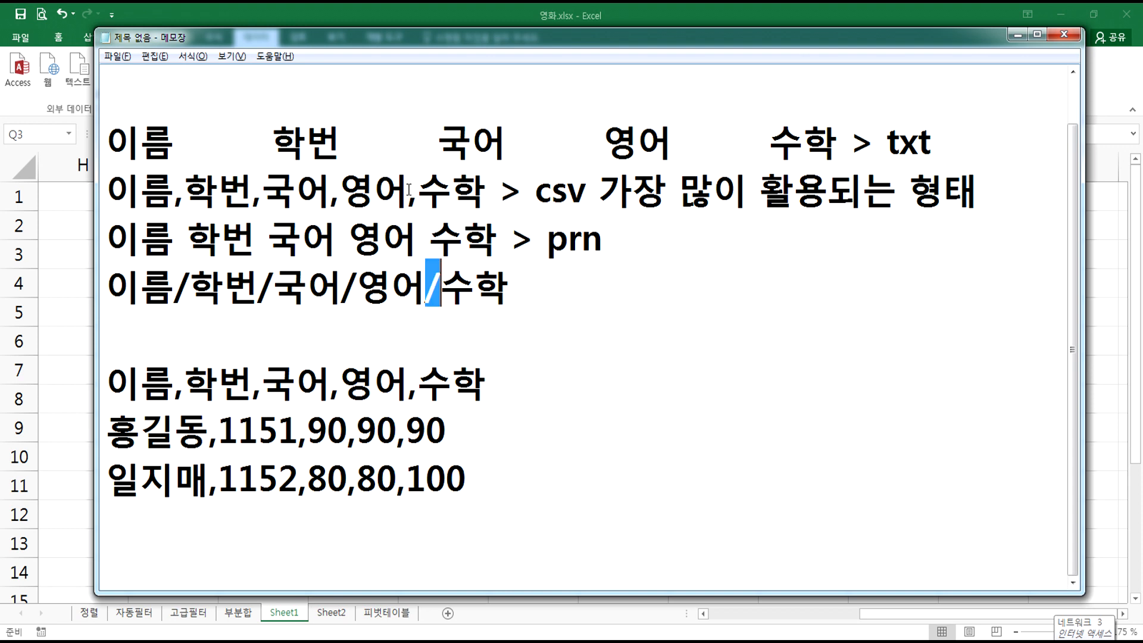
# - Examine the last comma in the csv header line and the tab gap between 학번 and 국어 in the txt line
pyautogui.moveTo(408, 189); pyautogui.dragTo(417, 189)
pyautogui.moveTo(334, 141); pyautogui.dragTo(426, 141)
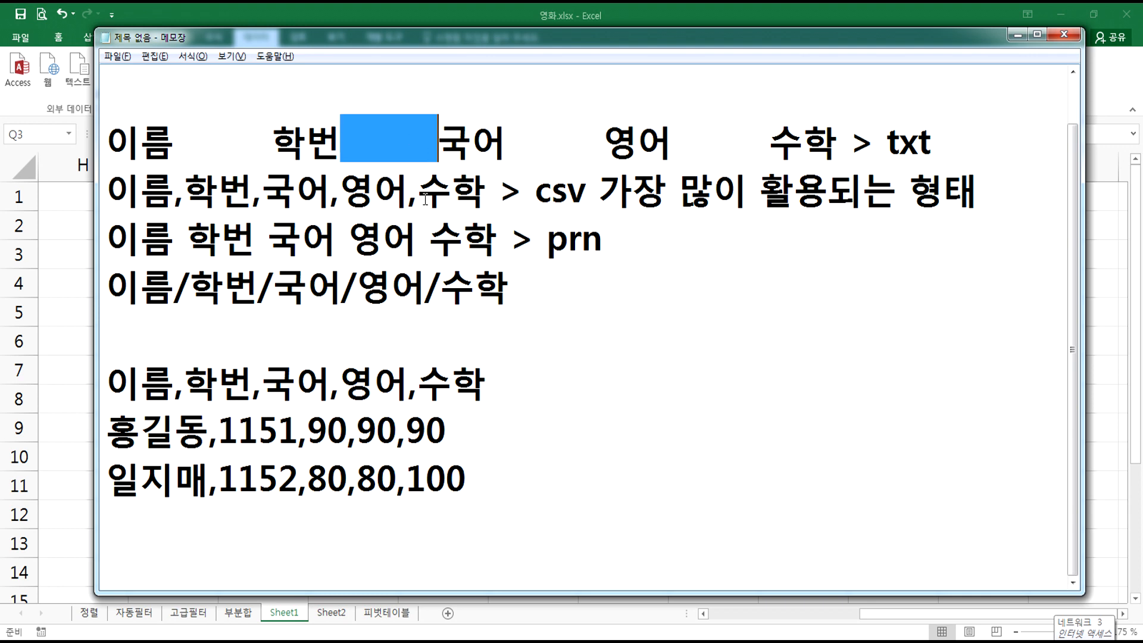
pyautogui.click(382, 160)
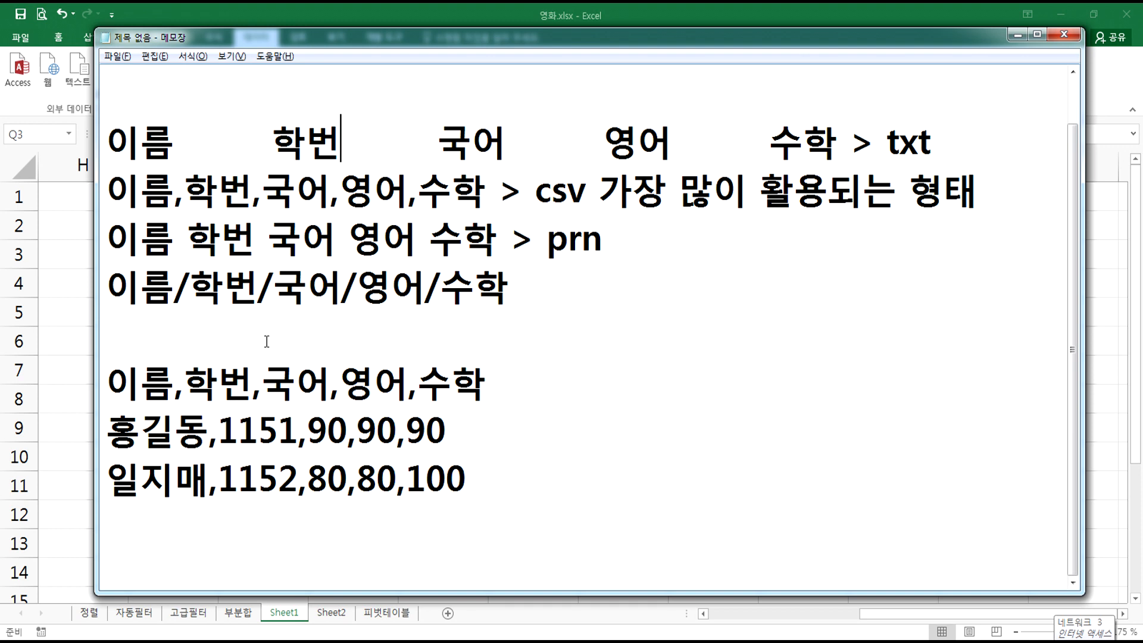
# - Return to the Excel worksheet and look through the data tools, including the What-If Analysis options
pyautogui.click(341, 2)
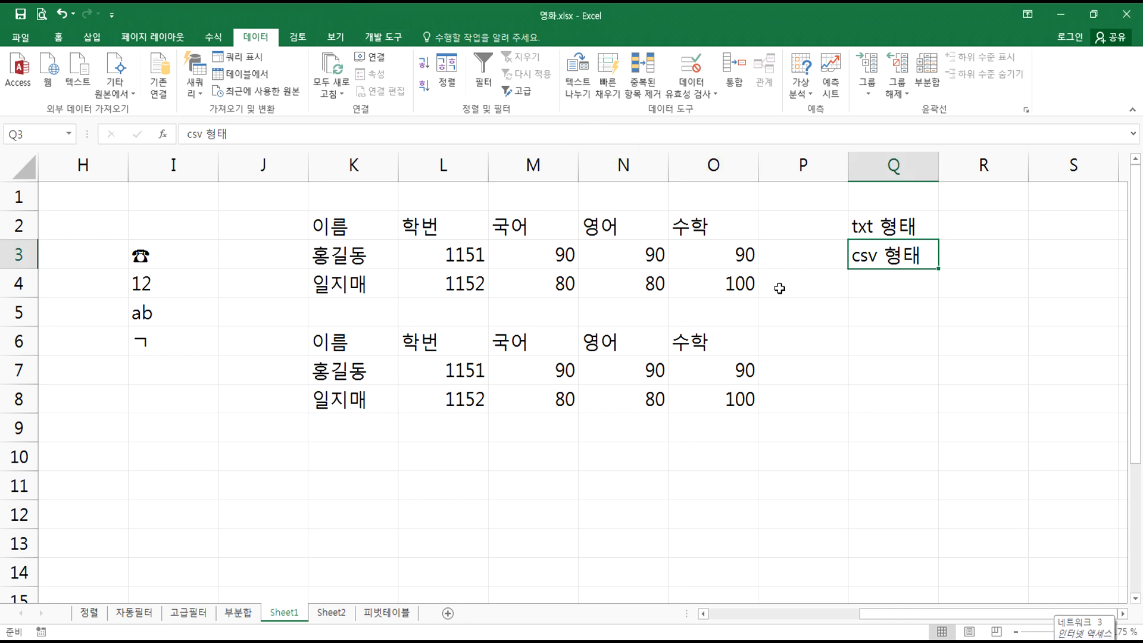
pyautogui.click(867, 300)
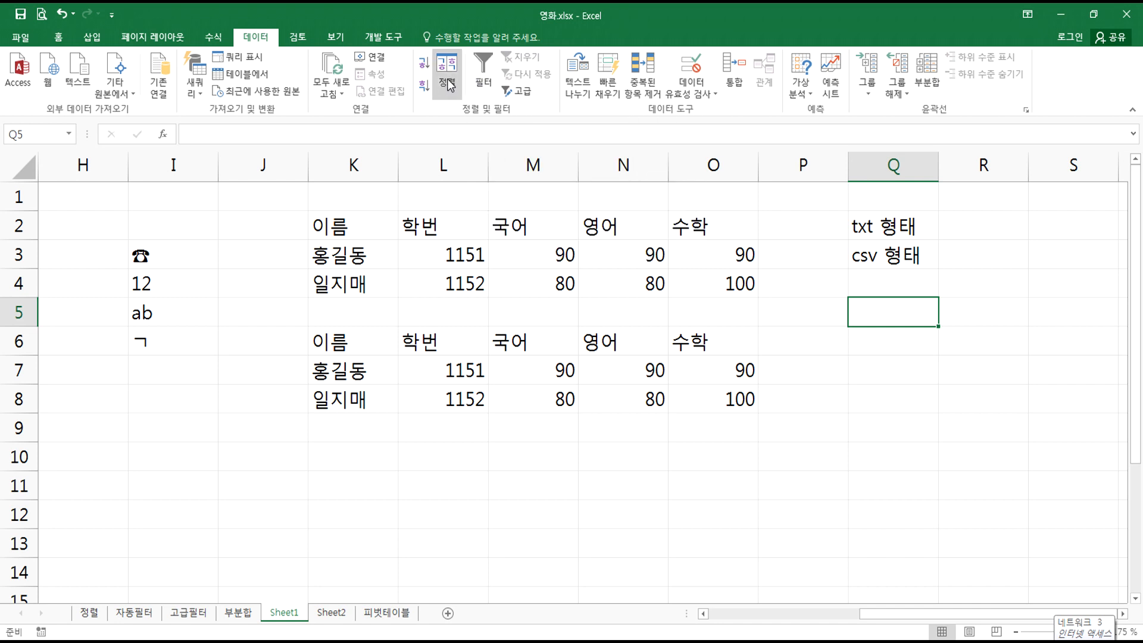
pyautogui.click(730, 92)
pyautogui.click(869, 449)
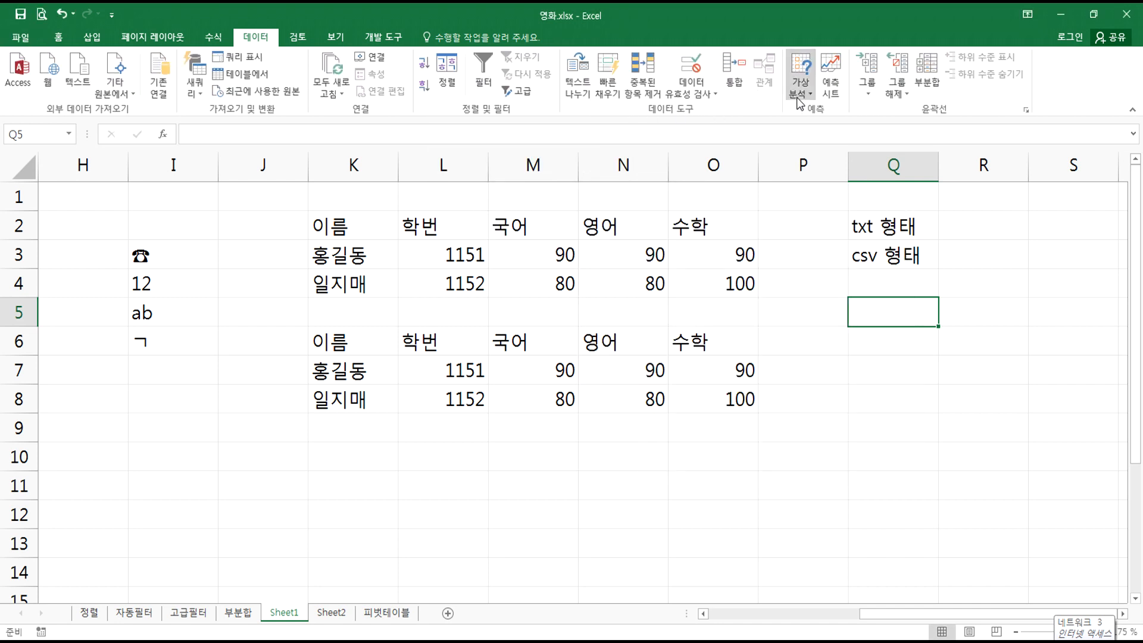
pyautogui.click(799, 95)
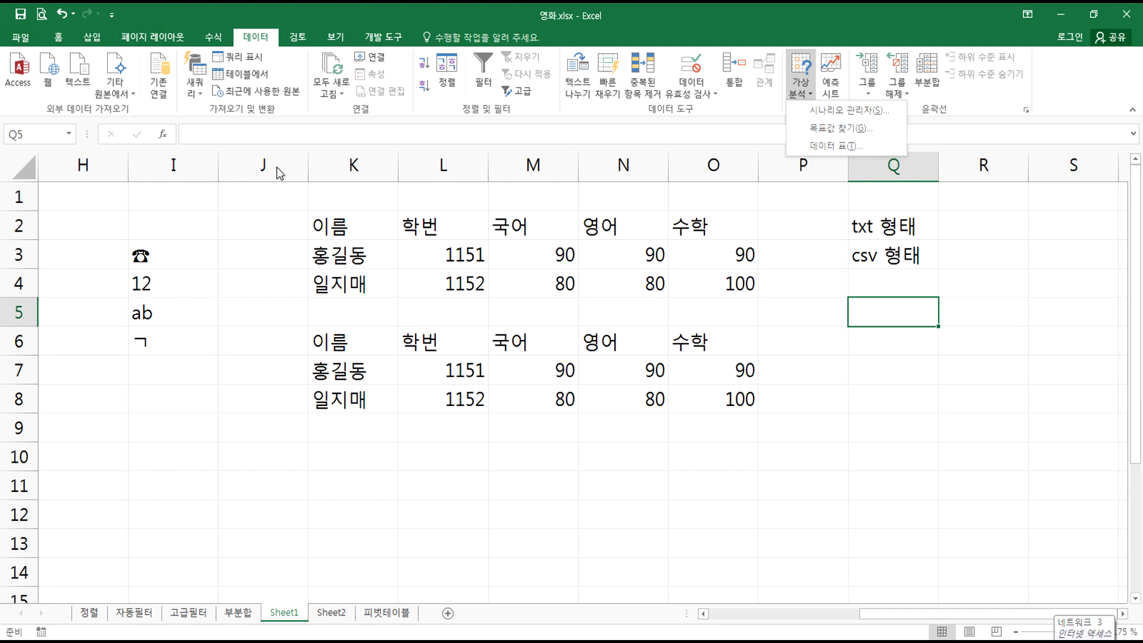
pyautogui.click(553, 331)
pyautogui.click(548, 314)
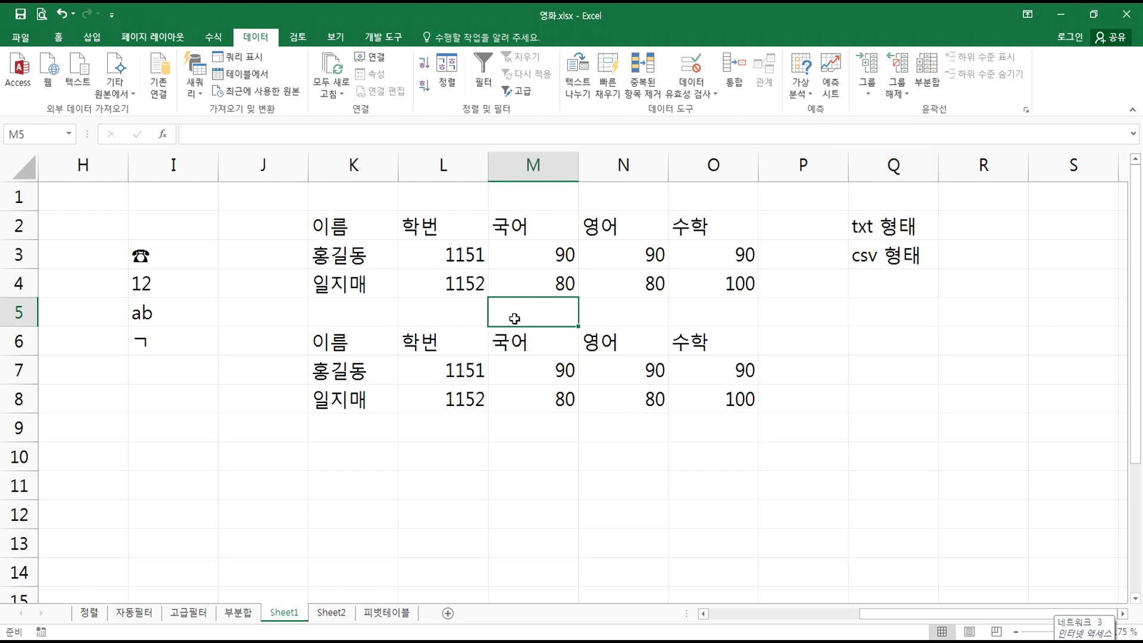
# - Show the 피벗테이블 worksheet, and close the Notepad window holding the separator notes without saving
pyautogui.click(349, 637)
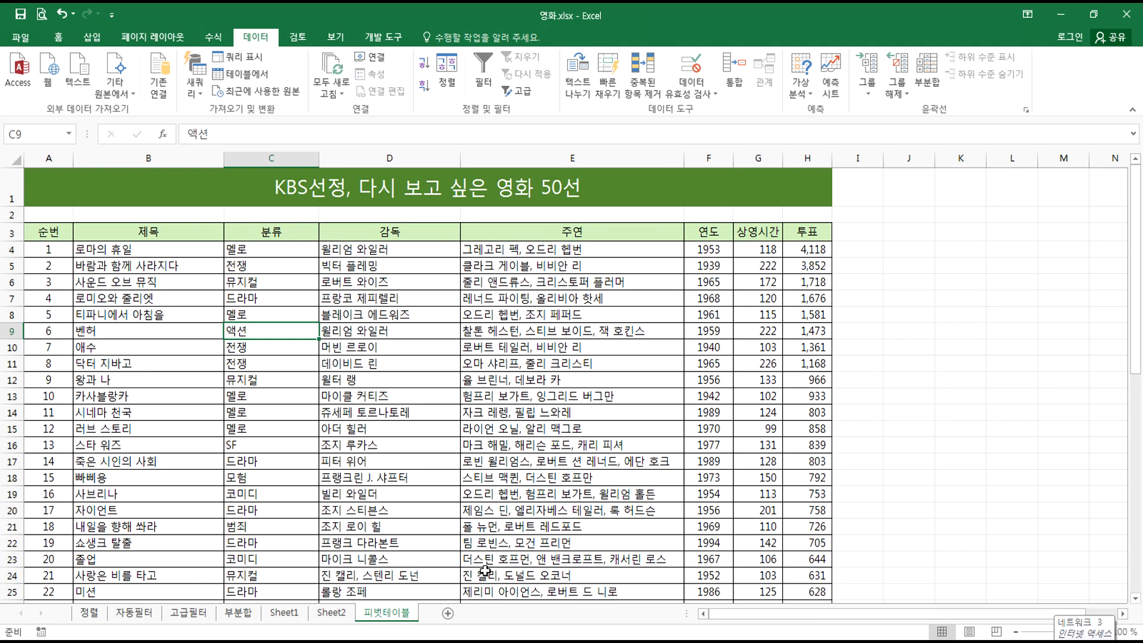
pyautogui.click(461, 642)
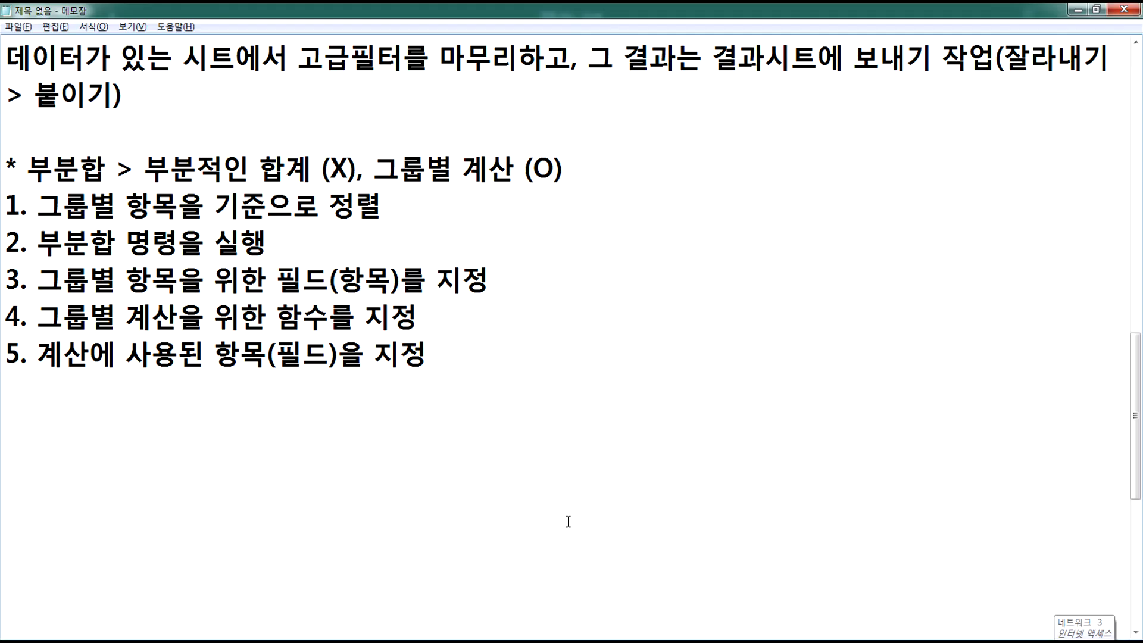
pyautogui.rightClick(462, 642)
pyautogui.click(418, 613)
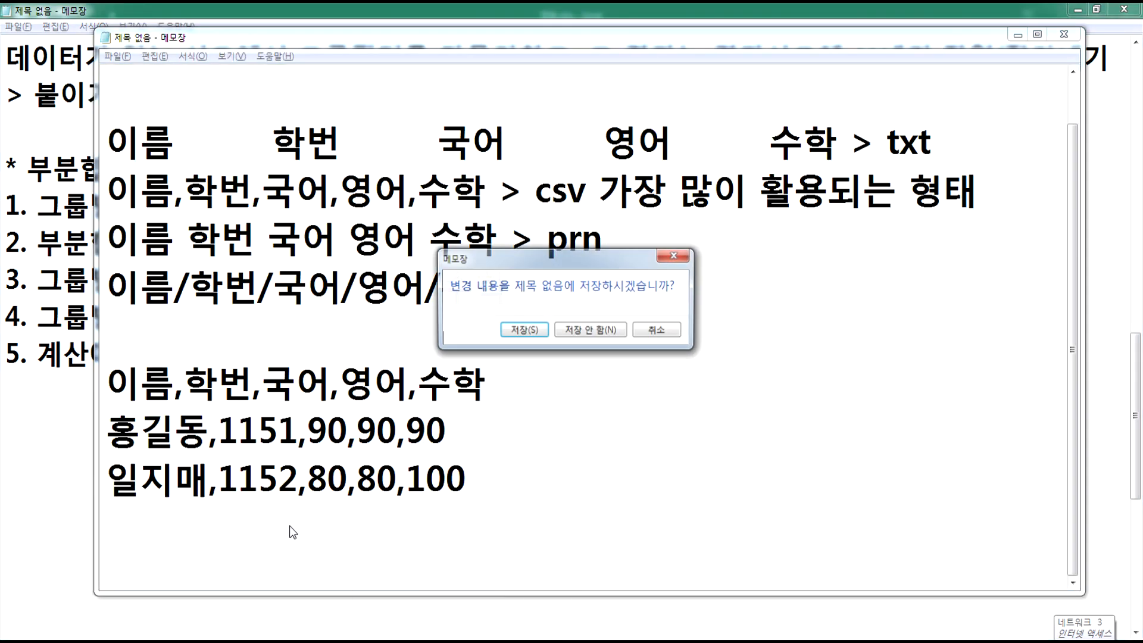
pyautogui.click(592, 329)
# - Add the heading "* 피벗테이블(Pivot table)" below the five subtotal steps in the remaining Notepad notes
pyautogui.press('BackSpace')
pyautogui.write('* 피벗')
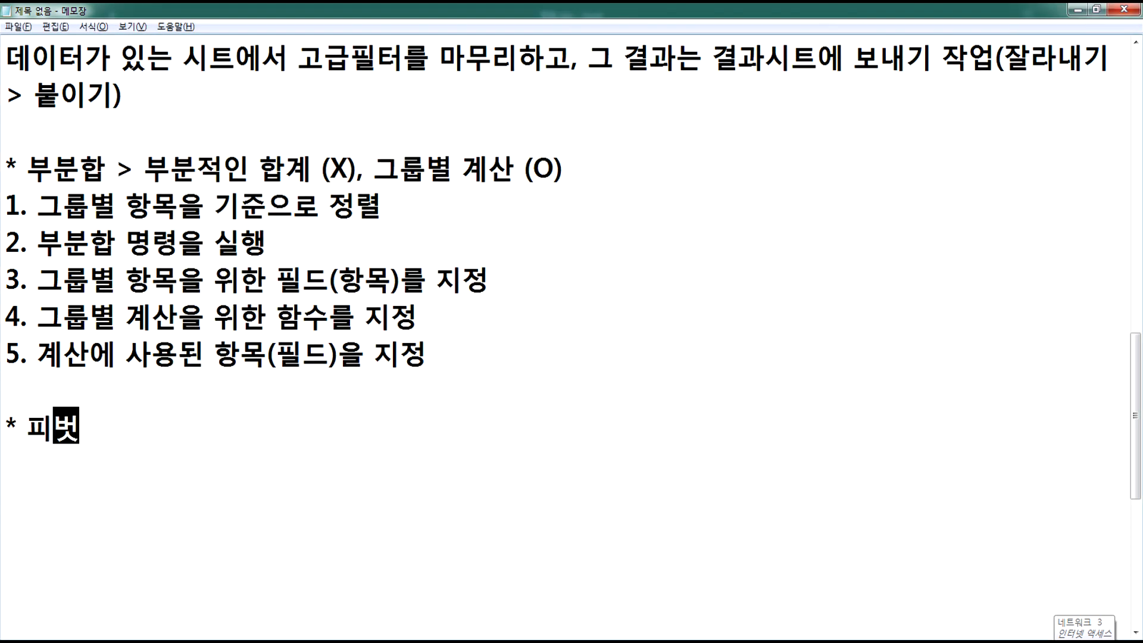
pyautogui.write('테')
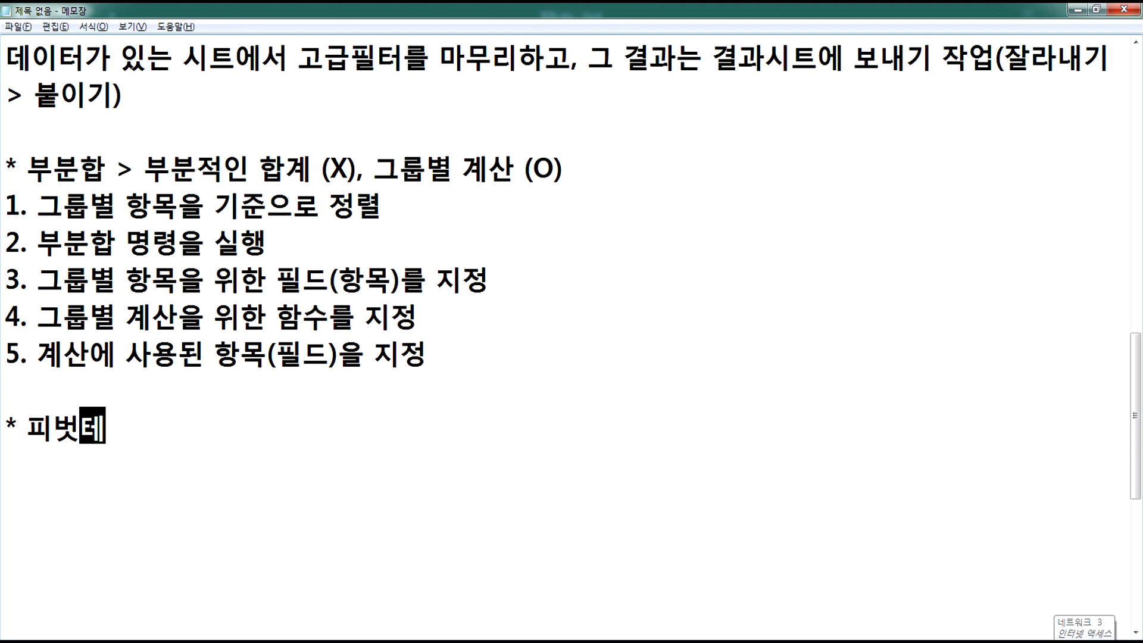
pyautogui.write('이블(ㅖ')
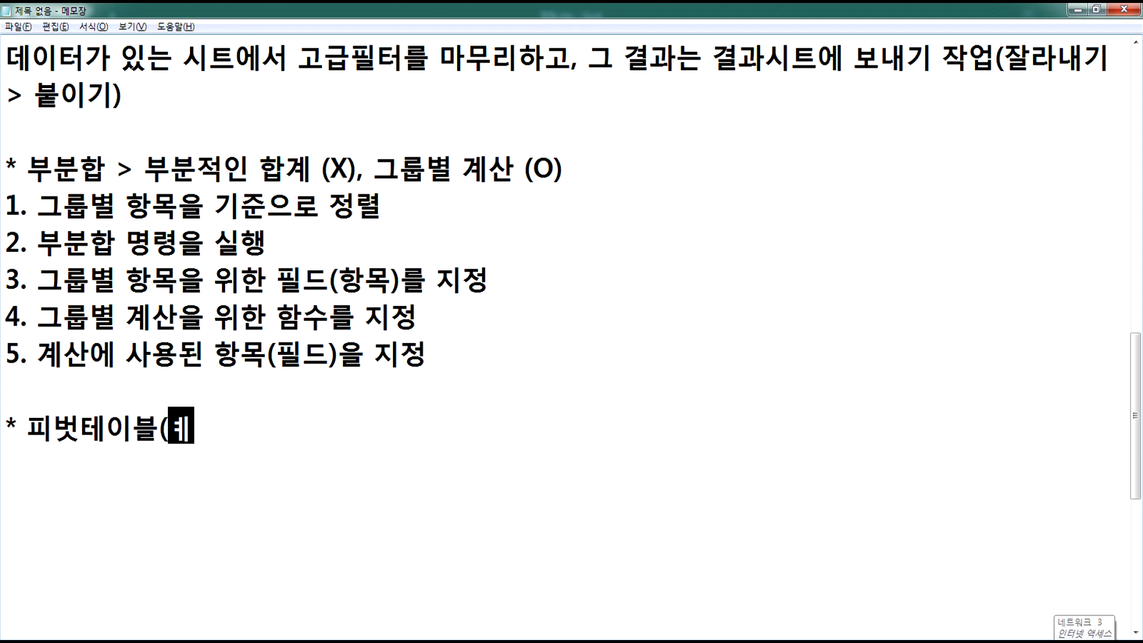
pyautogui.press('Hangul')
pyautogui.press('BackSpace')
pyautogui.write('Pivot tabl')
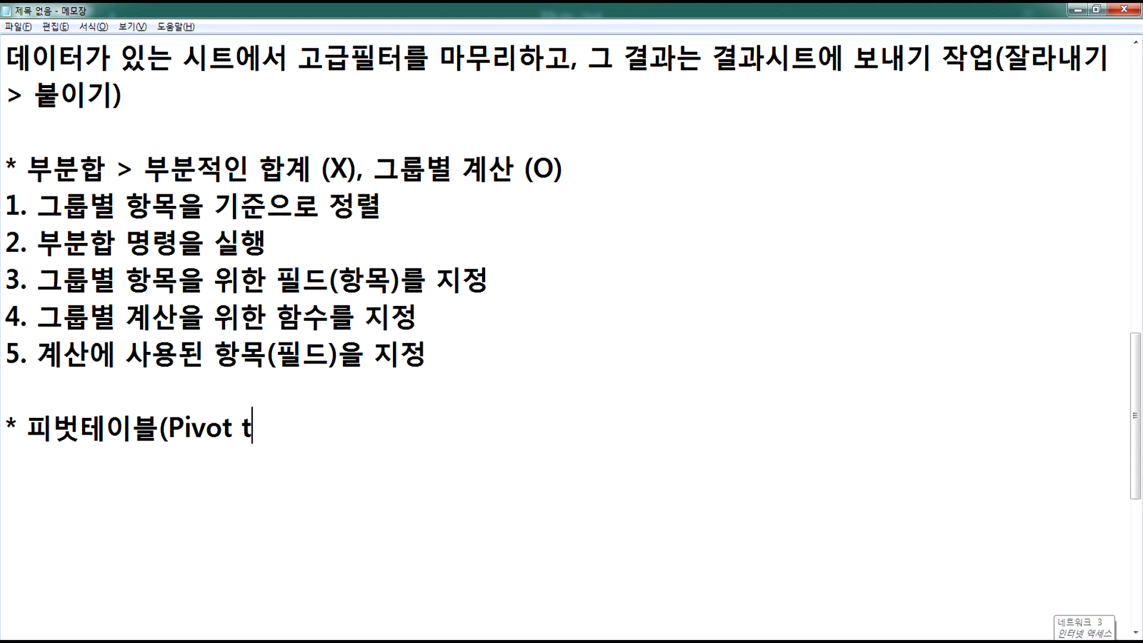
pyautogui.write('e)')
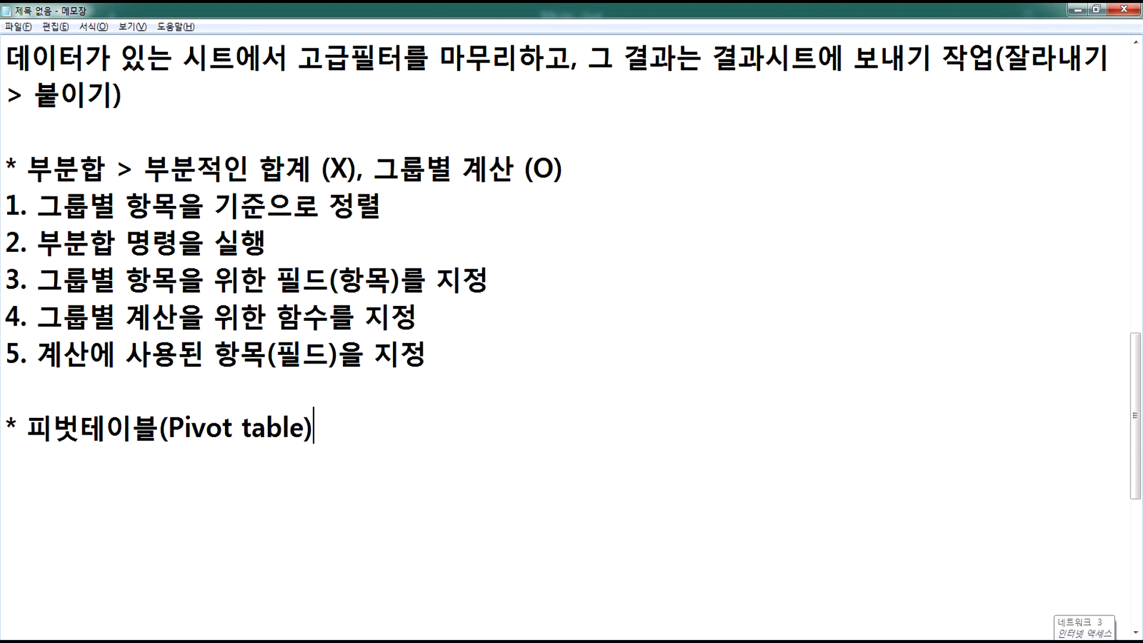
# - Add the definition "중심축을 기준으로 회전하는 것" under the pivot table heading, and put a space between 피벗 and 테이블 in the heading
pyautogui.press('Return')
pyautogui.write('중')
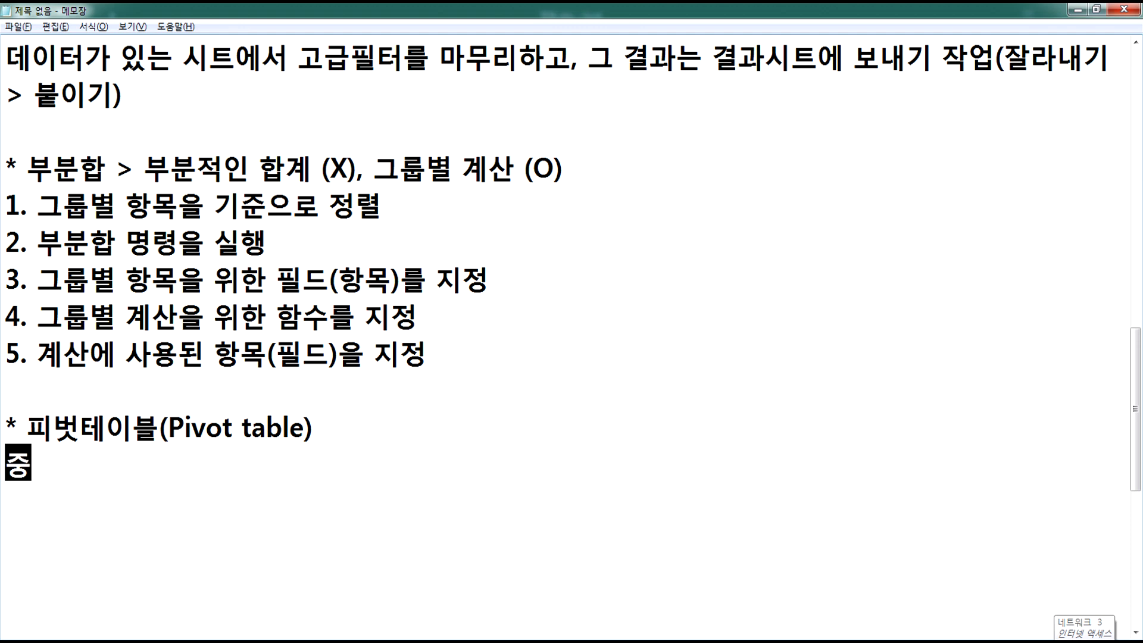
pyautogui.write('심축을 ')
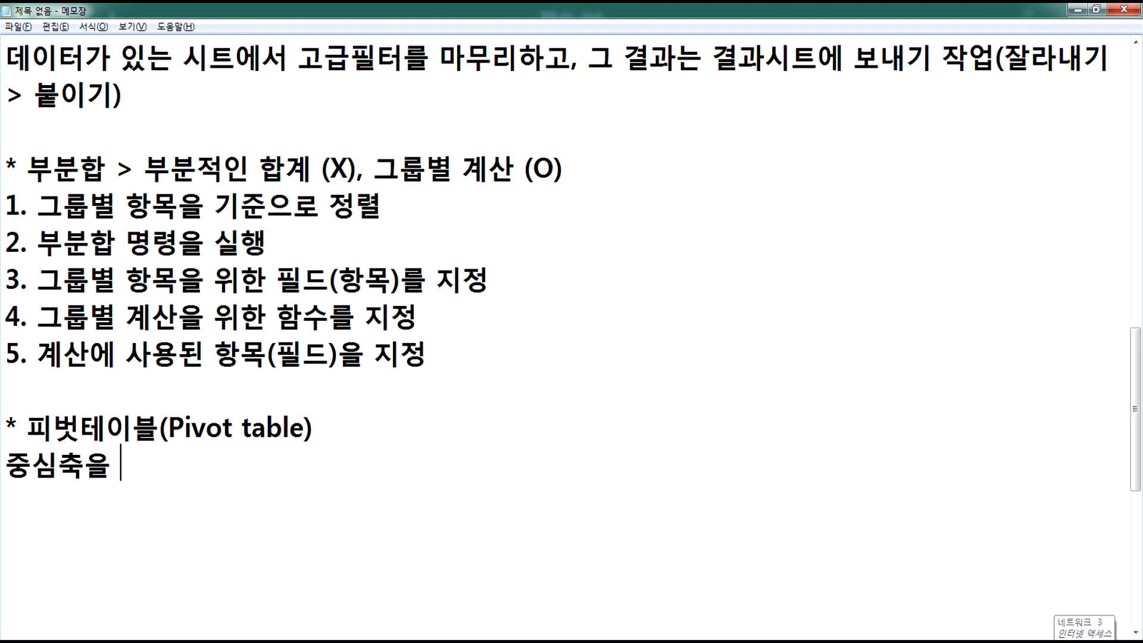
pyautogui.write('기준으로 ')
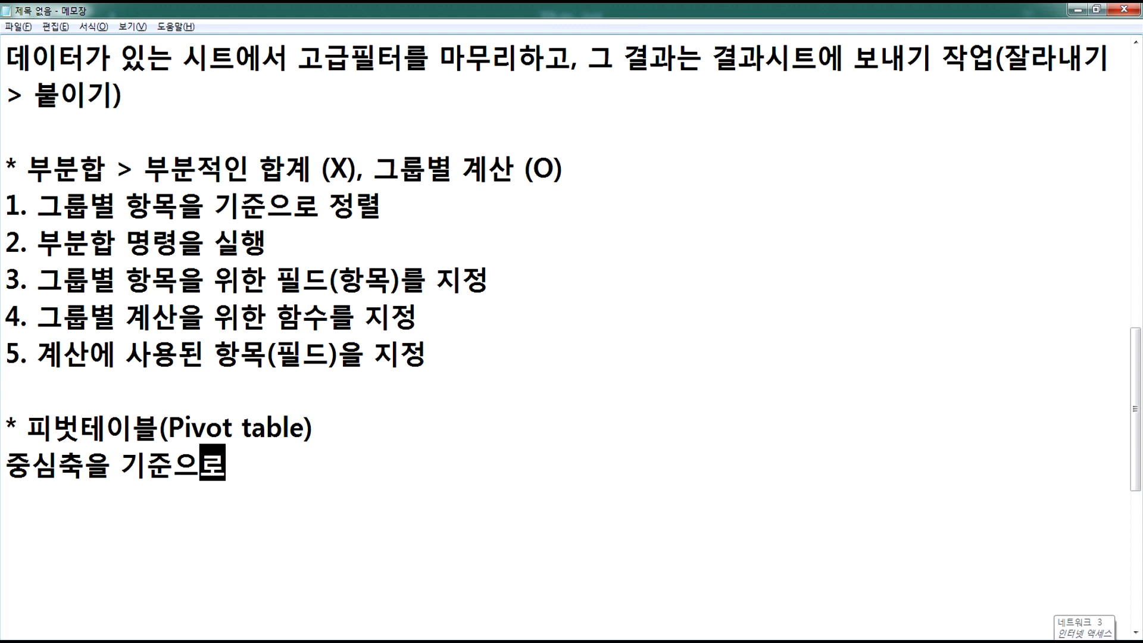
pyautogui.write('회전하는')
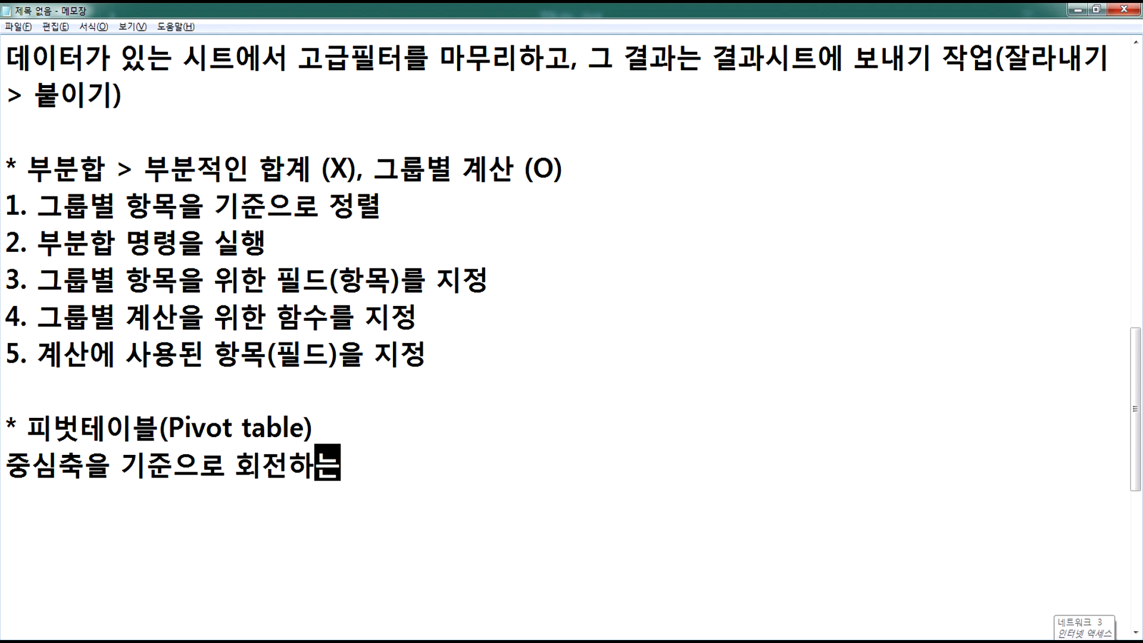
pyautogui.write(' 거ㅅ')
pyautogui.press('Return')
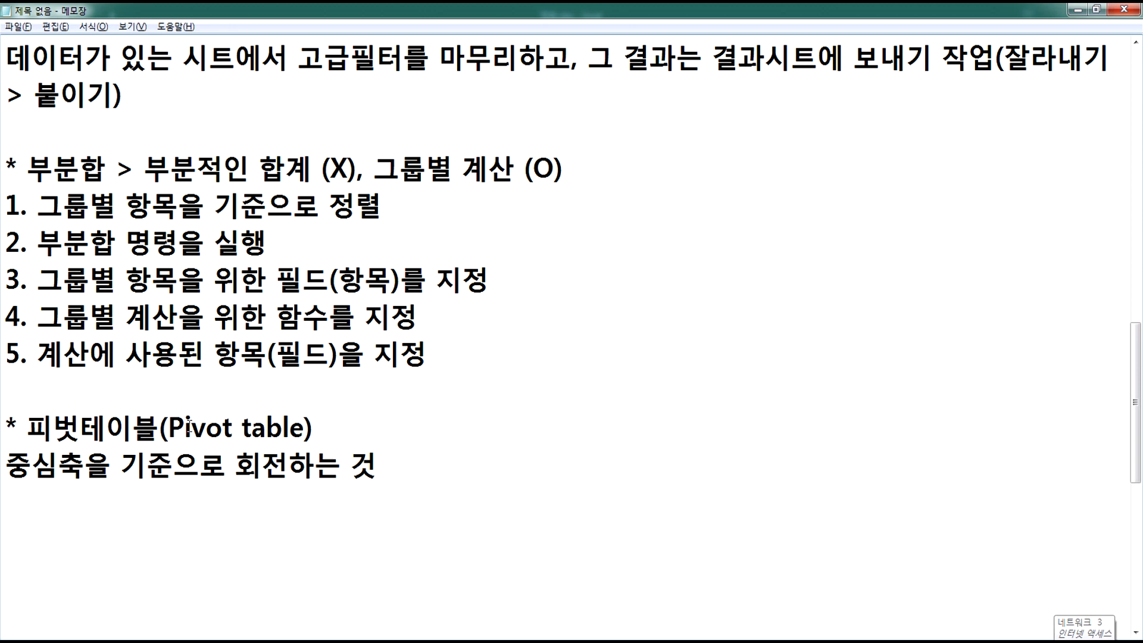
pyautogui.click(88, 412)
pyautogui.click(49, 505)
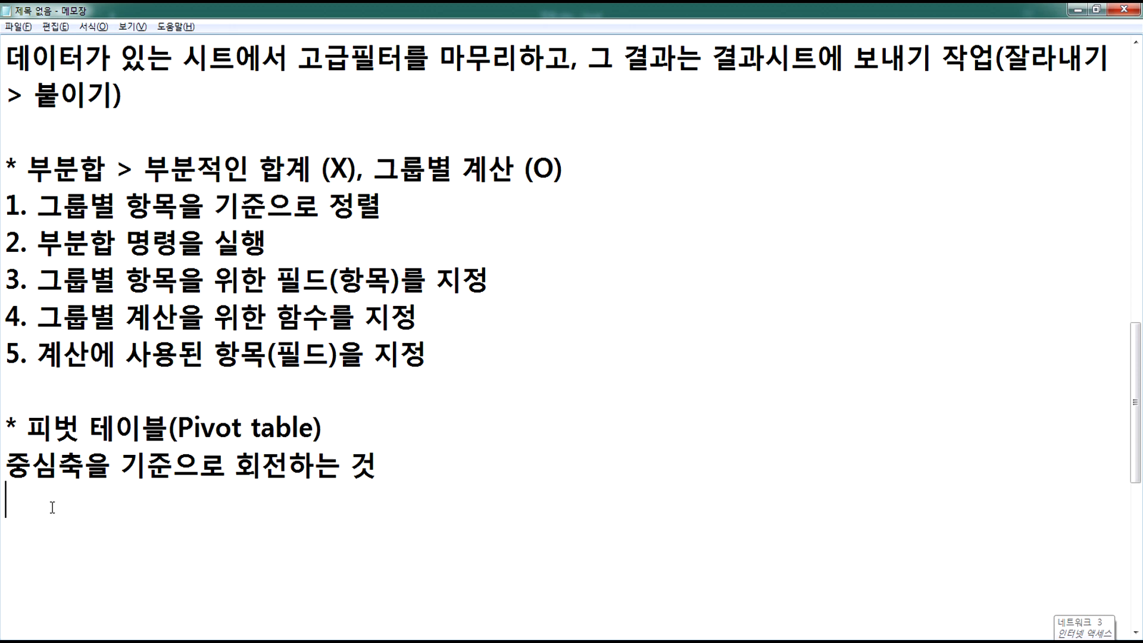
# - Switch to Excel and examine the 연도 and 분류 columns of the movie list as possible grouping fields
pyautogui.hotkey('alt', 'Tab')
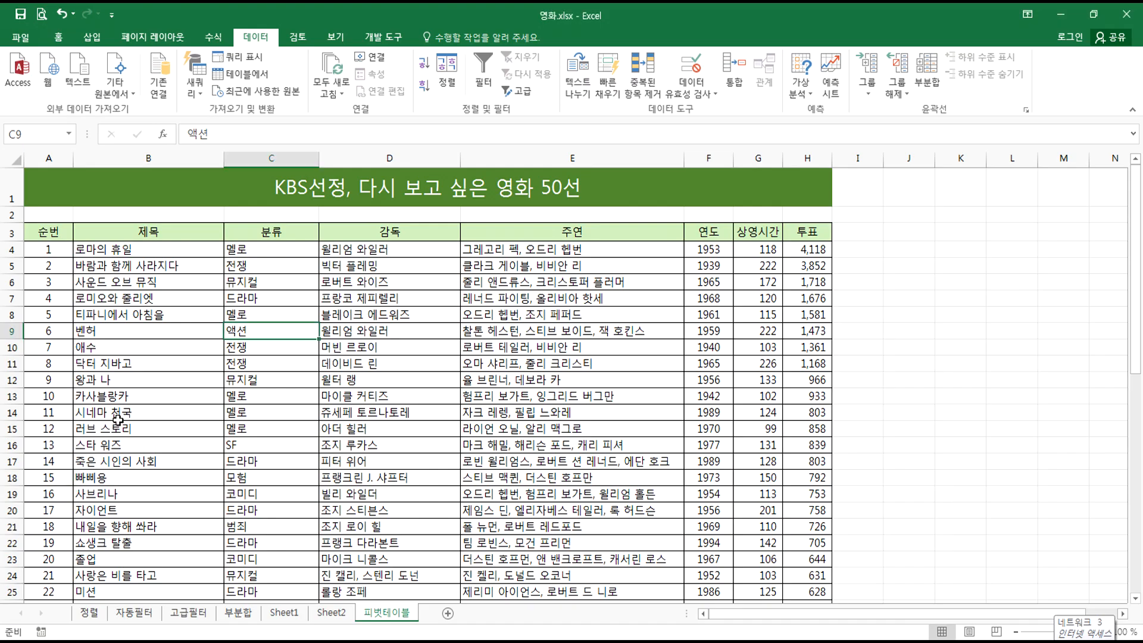
pyautogui.moveTo(707, 250); pyautogui.dragTo(715, 513)
pyautogui.click(716, 251)
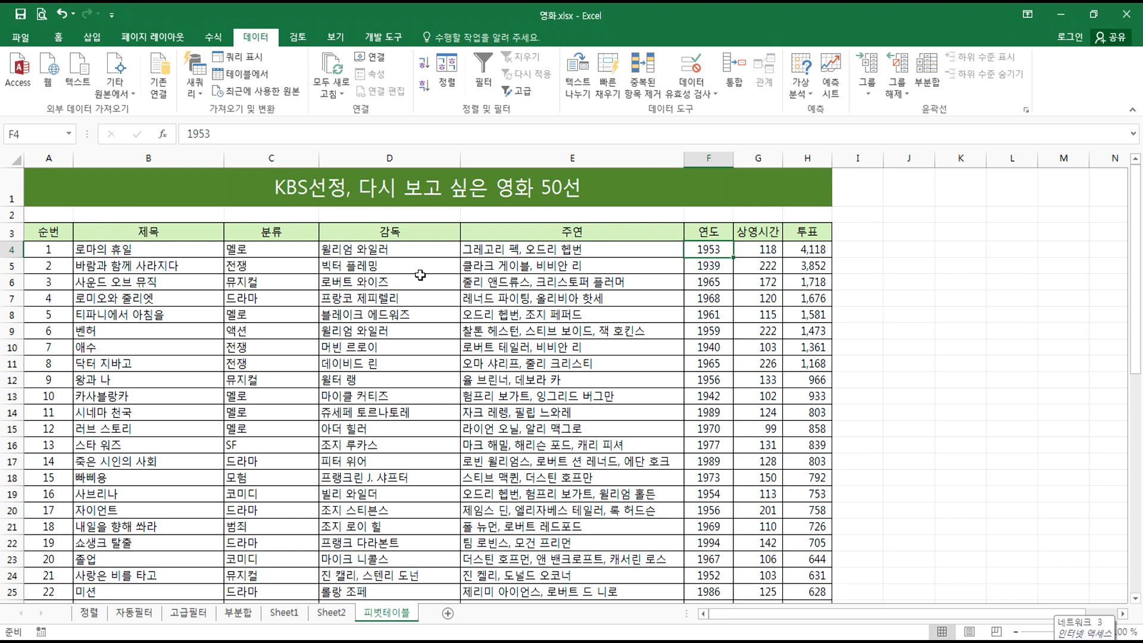
pyautogui.click(265, 266)
pyautogui.click(266, 281)
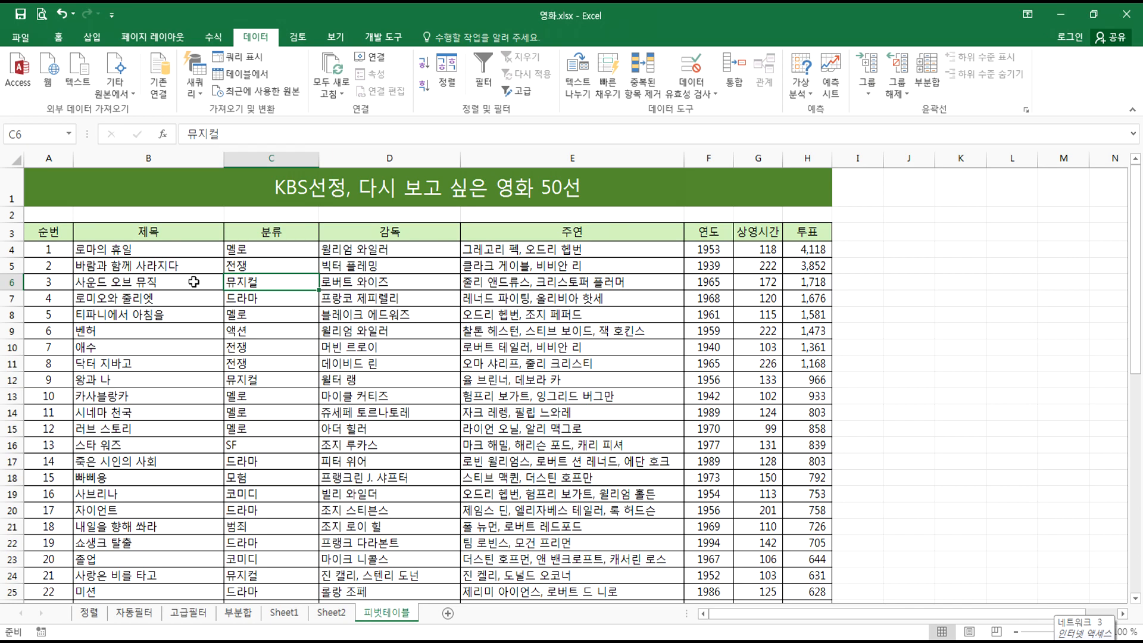
# - In Notepad, add the note "그룹을 설정하는것에 대한 부담이 없다." after a blank line below the pivot table definition
pyautogui.hotkey('alt', 'Tab')
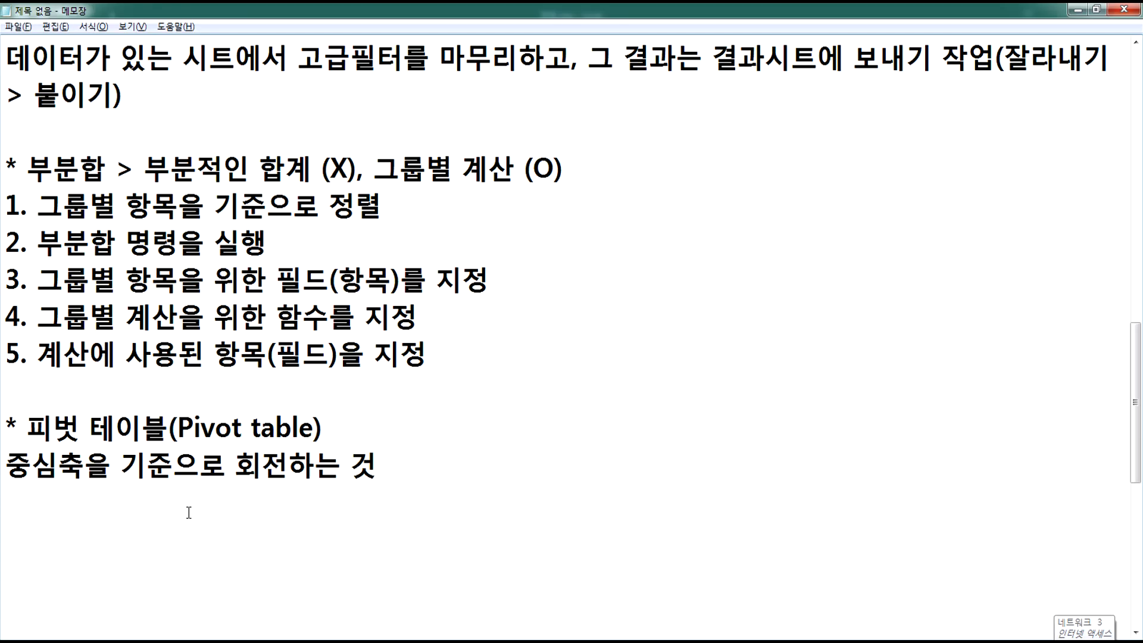
pyautogui.press('Return')
pyautogui.write('부')
pyautogui.press('BackSpace')
pyautogui.write('그룹')
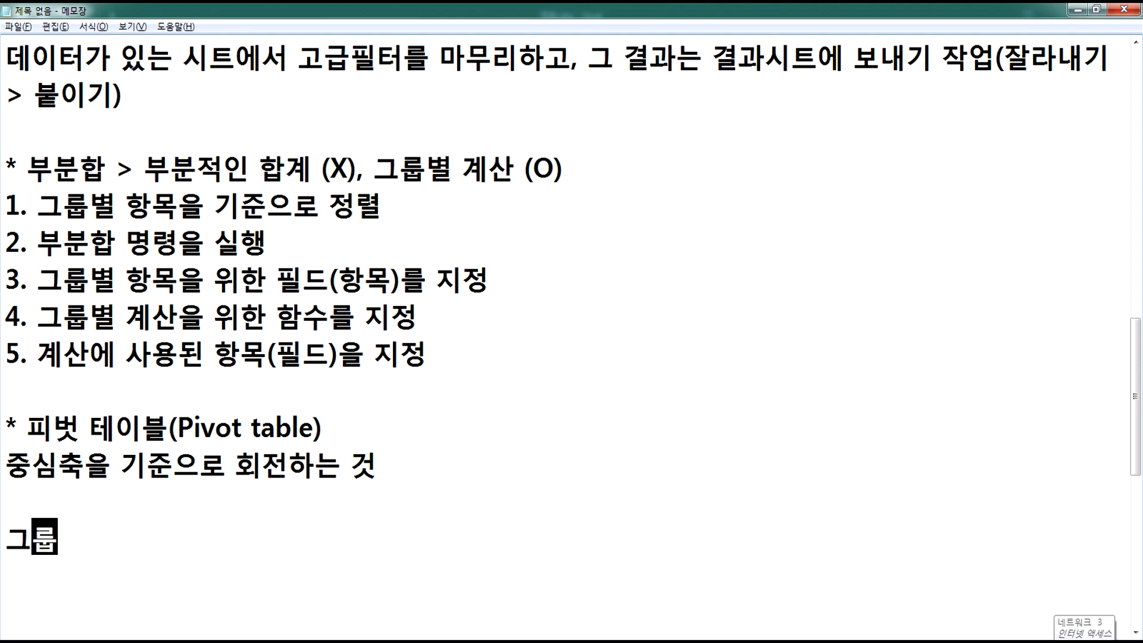
pyautogui.write('을 설ㅈ정하')
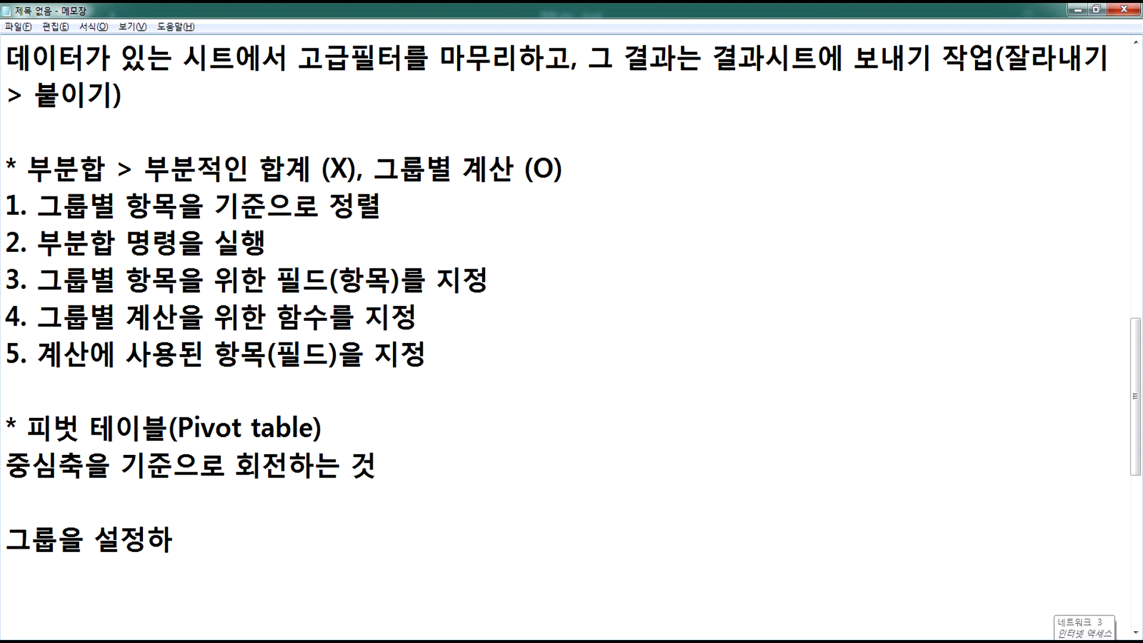
pyautogui.write('는데')
pyautogui.press('BackSpace')
pyautogui.press('BackSpace')
pyautogui.write('것에 데')
pyautogui.press('BackSpace')
pyautogui.write('대하')
pyautogui.write('ㄴ 부담이 없')
pyautogui.write('다.')
pyautogui.press('Return')
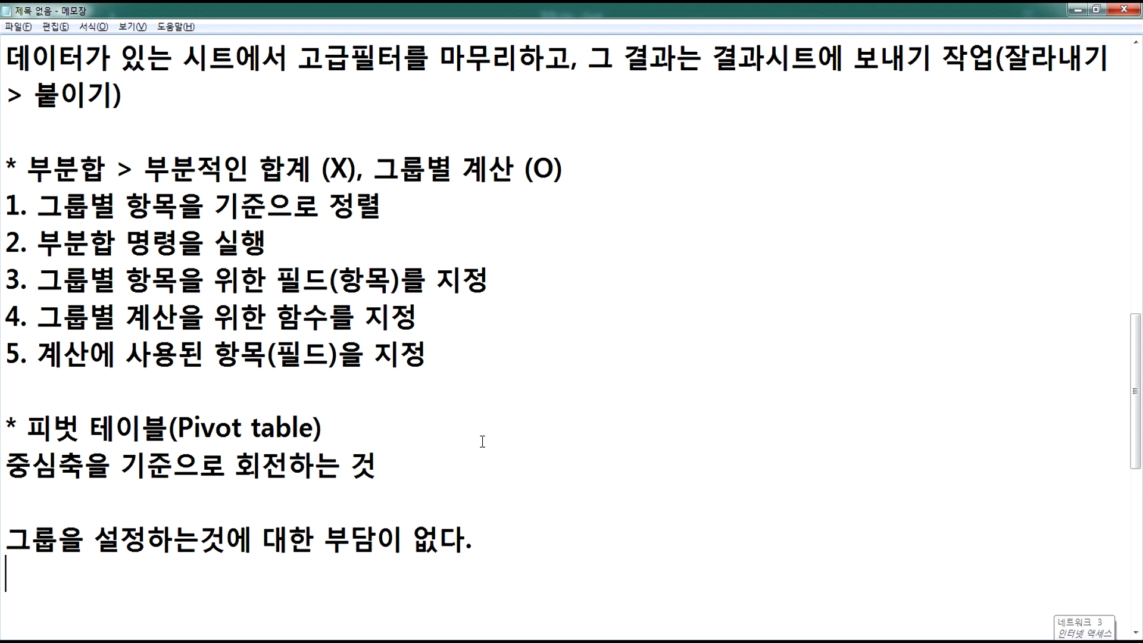
# - Add the grouping examples "월별, 분기별, 금액별, 분류별" on the line below the grouping note, checking the Excel movie list for fields
pyautogui.scroll(-4, 464, 355)
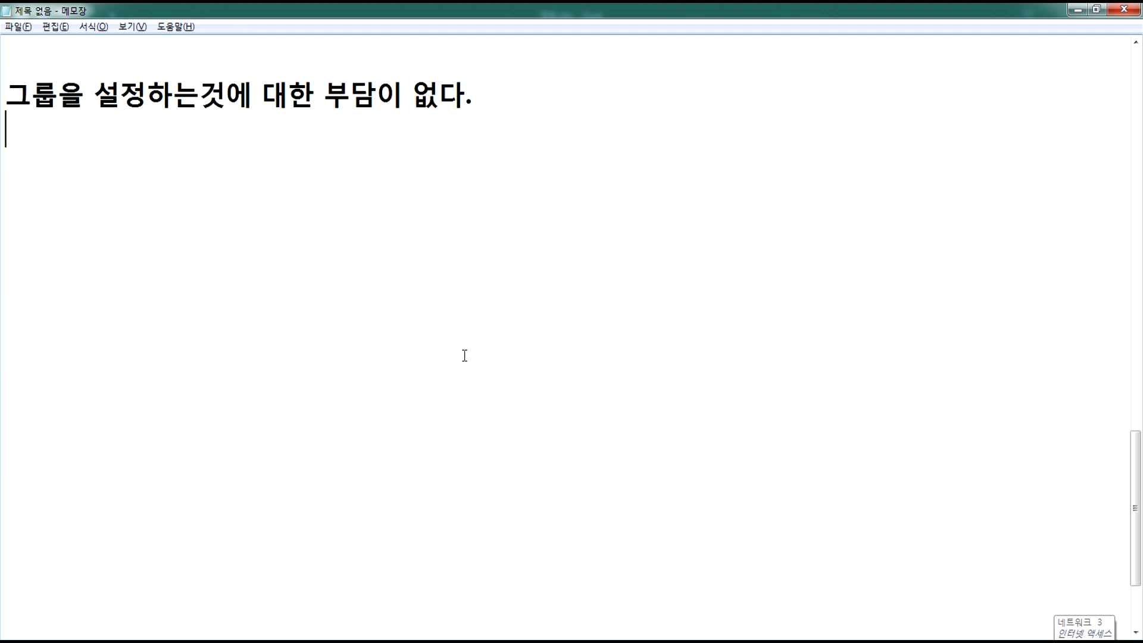
pyautogui.scroll(2, 465, 355)
pyautogui.write('월별,')
pyautogui.write(' 분기별,')
pyautogui.write(' 금액ㅂ')
pyautogui.write('ㅕㄹ')
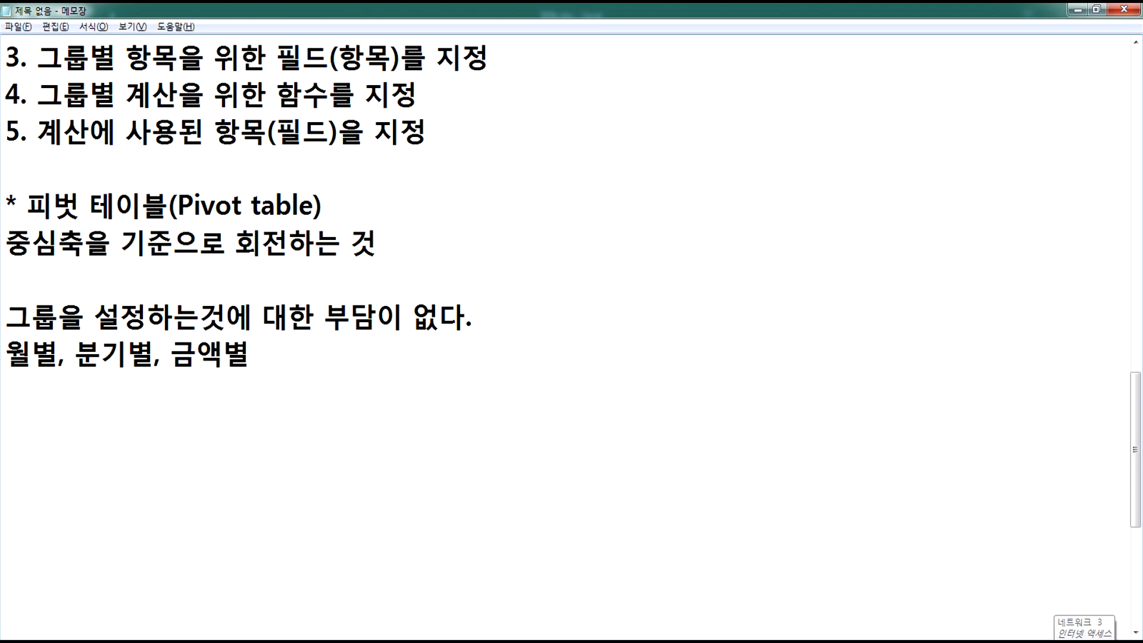
pyautogui.write(',')
pyautogui.hotkey('alt', 'Tab')
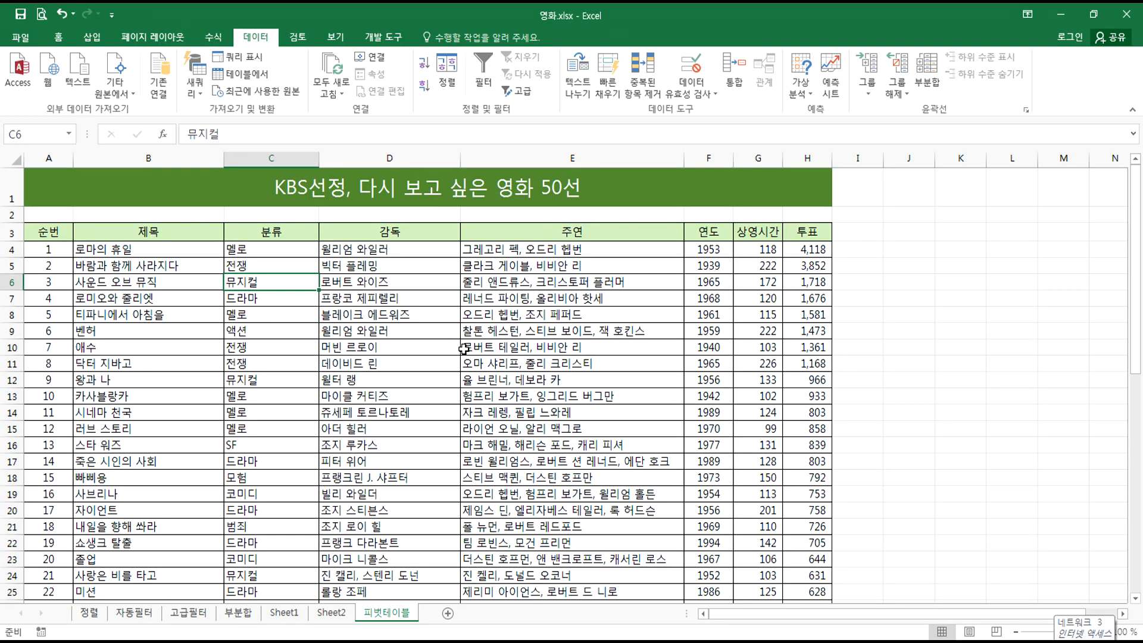
pyautogui.hotkey('alt', 'Tab')
pyautogui.write('ㅂ')
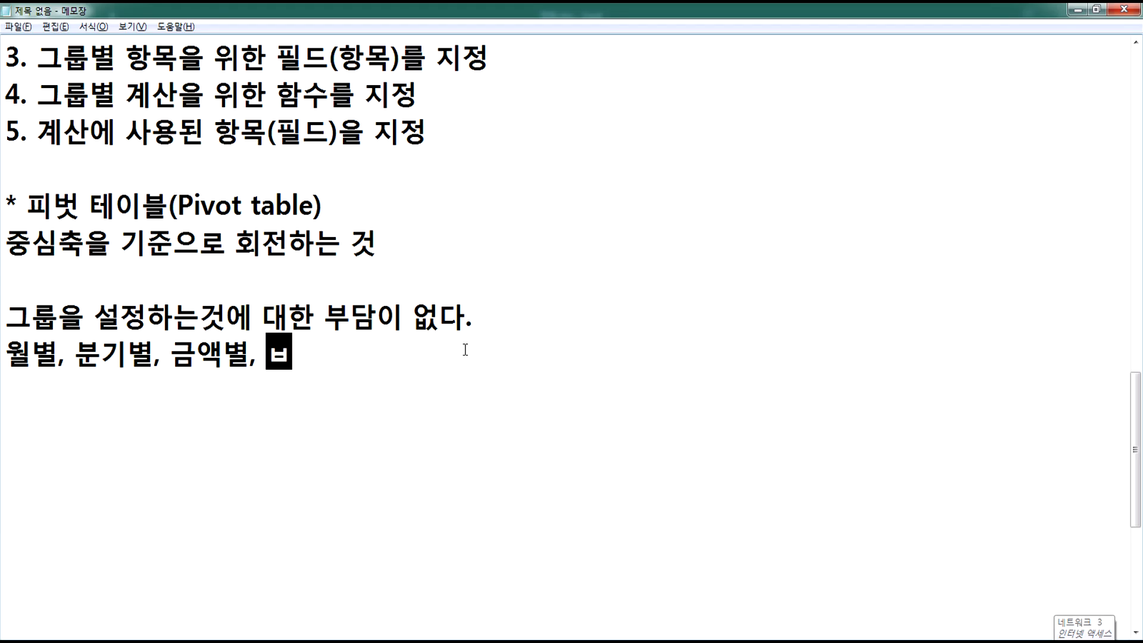
pyautogui.write('ㅜㄴㄹㅠㅂㅕㄹ')
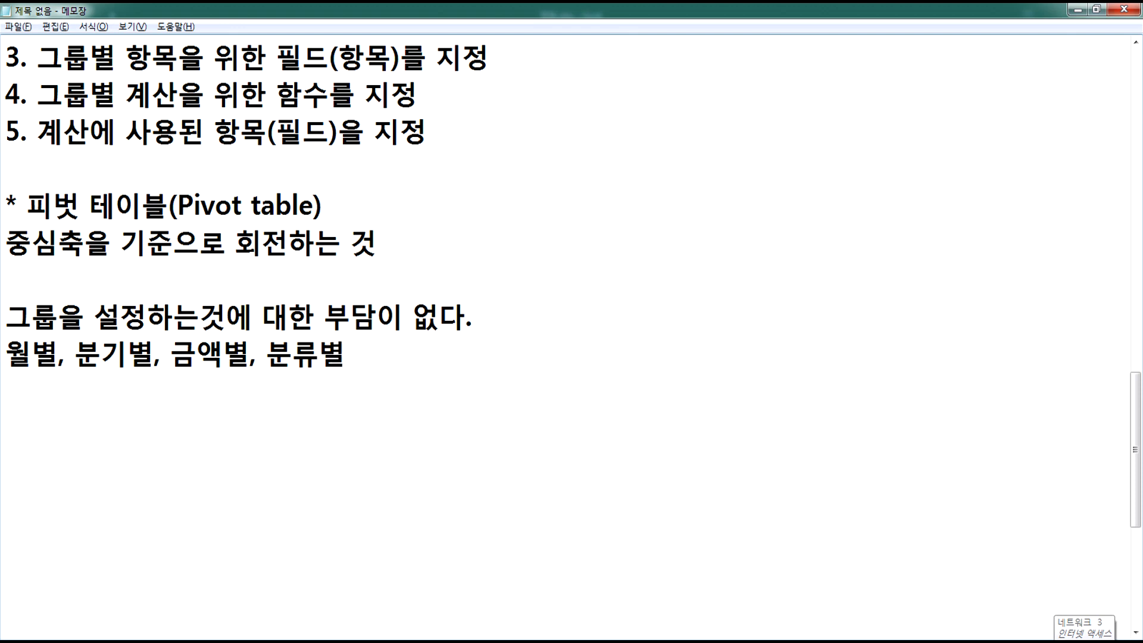
# - Add the note "부분합(정렬) > 순서가 흩어진다." on the line below the grouping examples, followed by a new line
pyautogui.press('Return')
pyautogui.write('ㅂ부분')
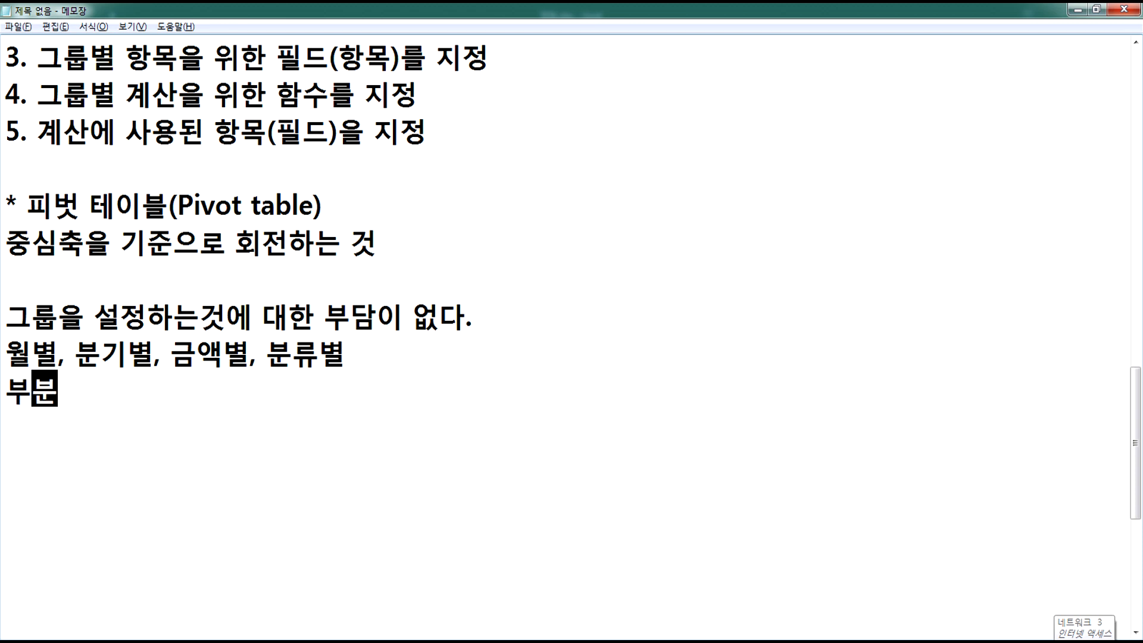
pyautogui.write('합(정ㄹ')
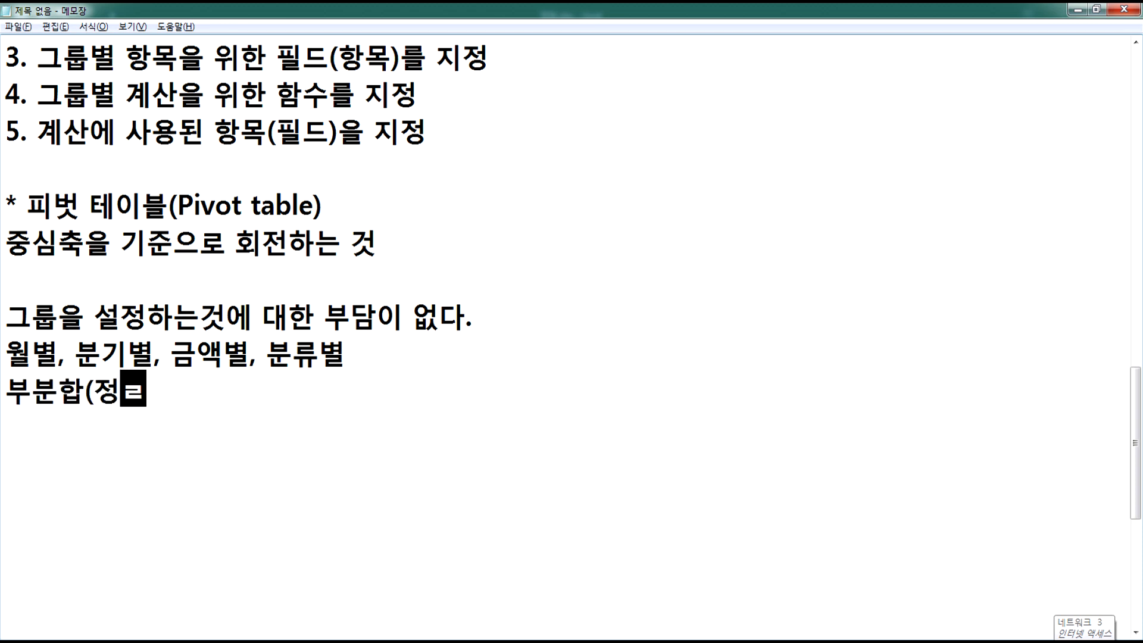
pyautogui.write('8')
pyautogui.press('BackSpace')
pyautogui.write('렬) > 순서가 흩어진')
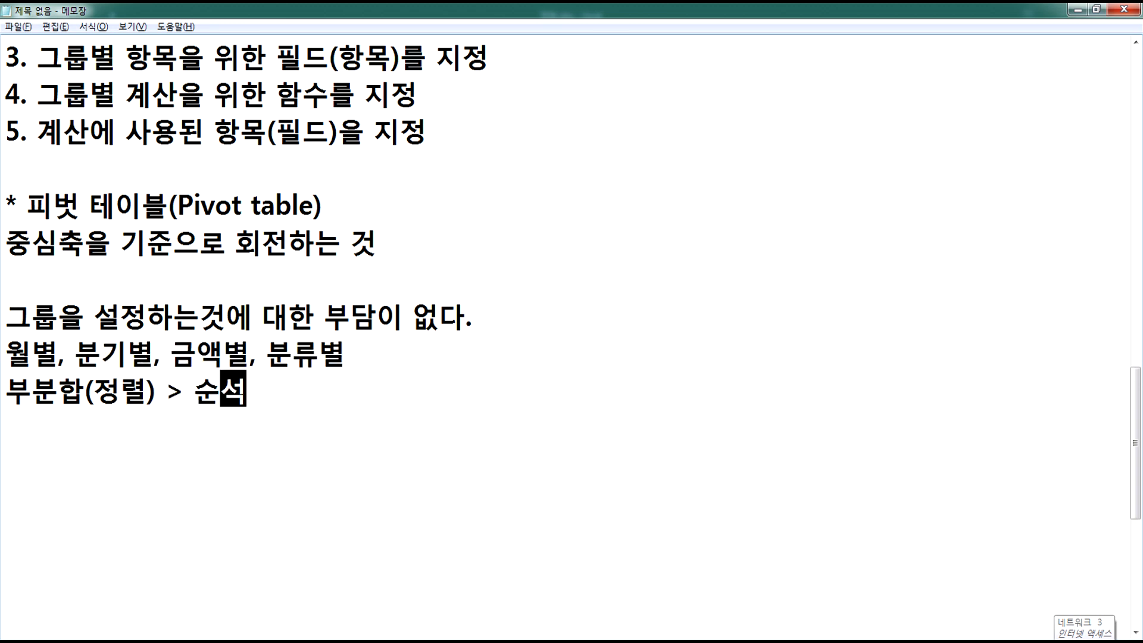
pyautogui.write('다.')
pyautogui.press('Return')
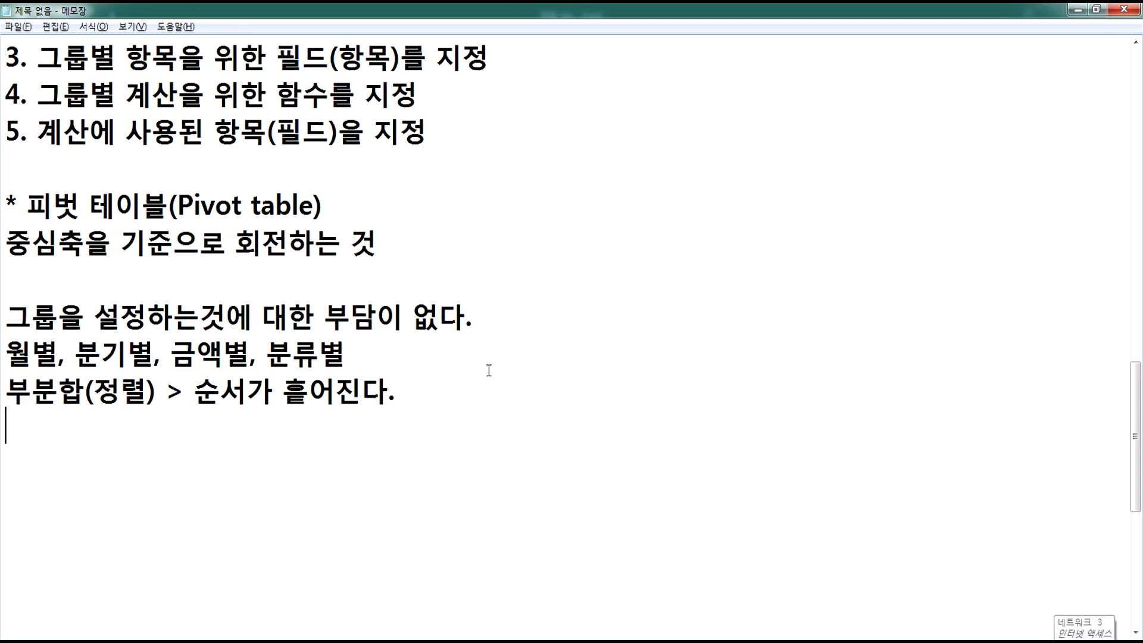
# - Switch to Excel and start inserting a pivot table from the movie list A3:H53, checking how far the source range extends
pyautogui.hotkey('alt', 'Tab')
pyautogui.moveTo(28, 239); pyautogui.dragTo(710, 540)
pyautogui.click(305, 313)
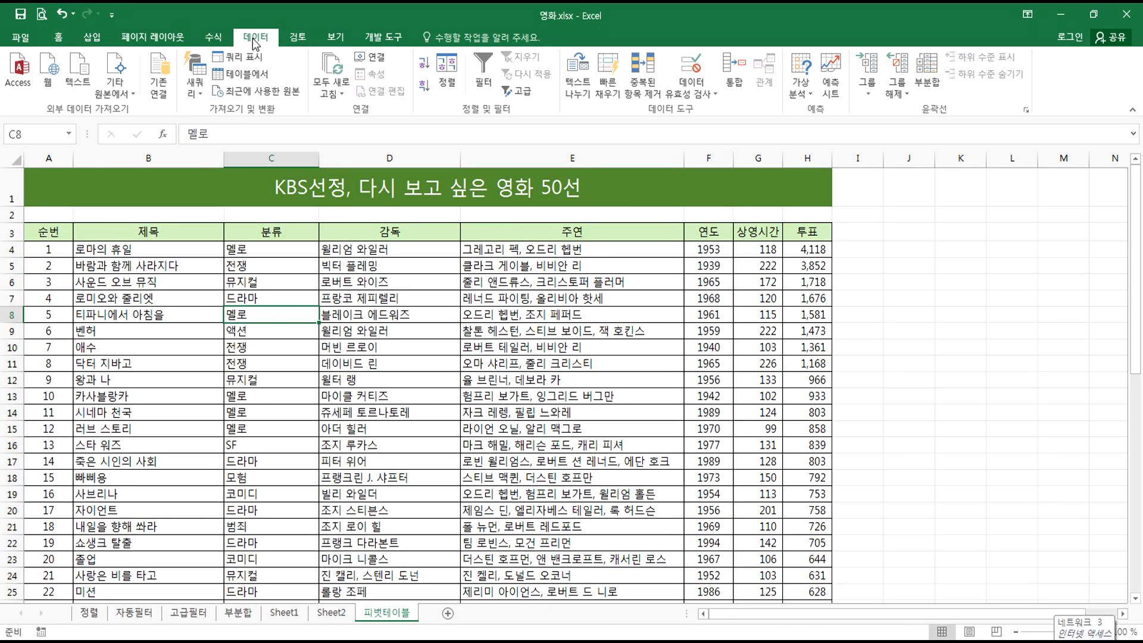
pyautogui.click(92, 38)
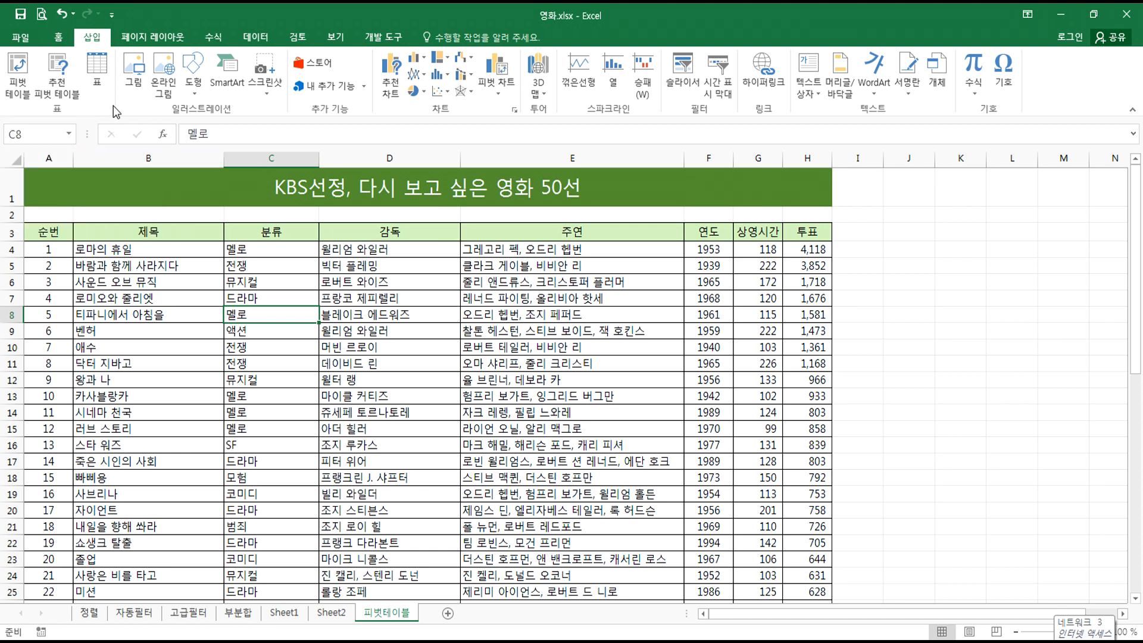
pyautogui.click(20, 68)
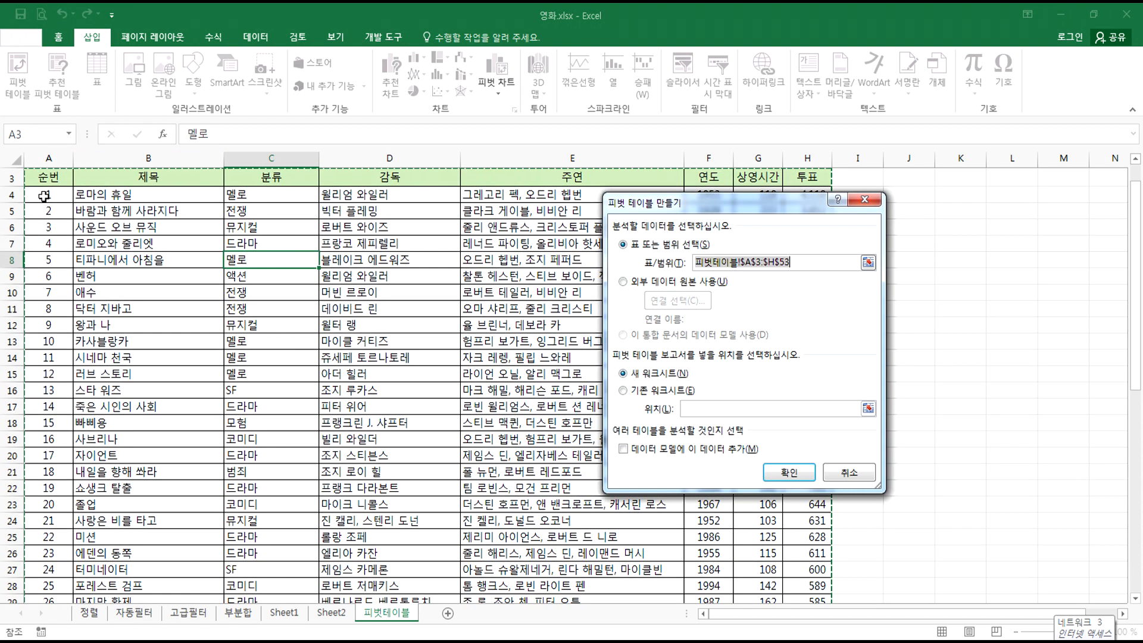
pyautogui.scroll(-14, 301, 324)
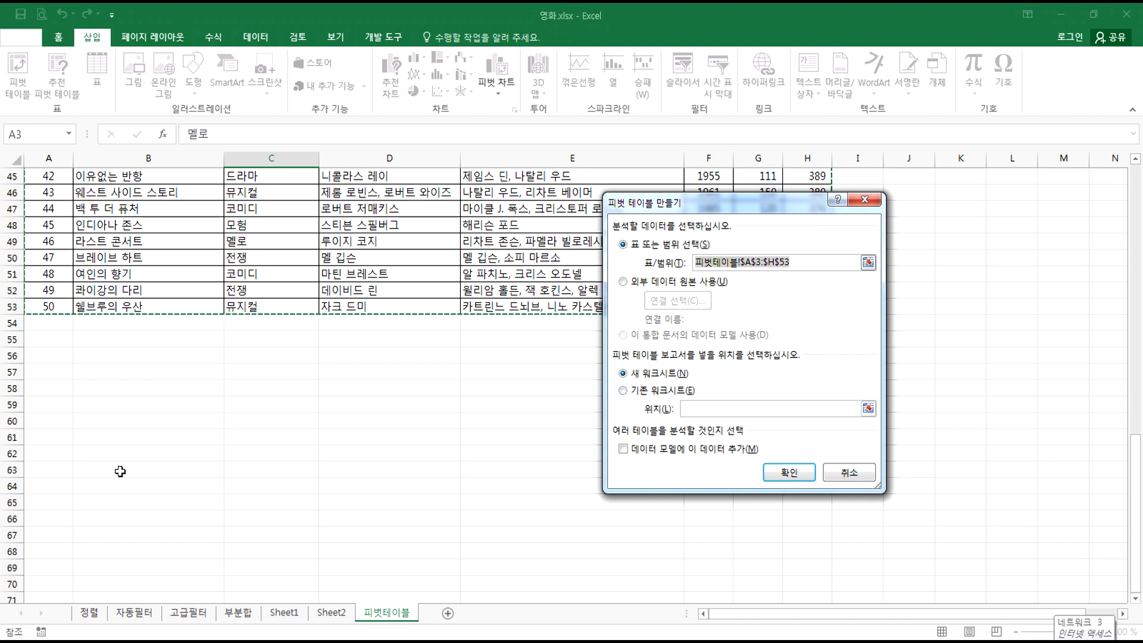
pyautogui.click(644, 395)
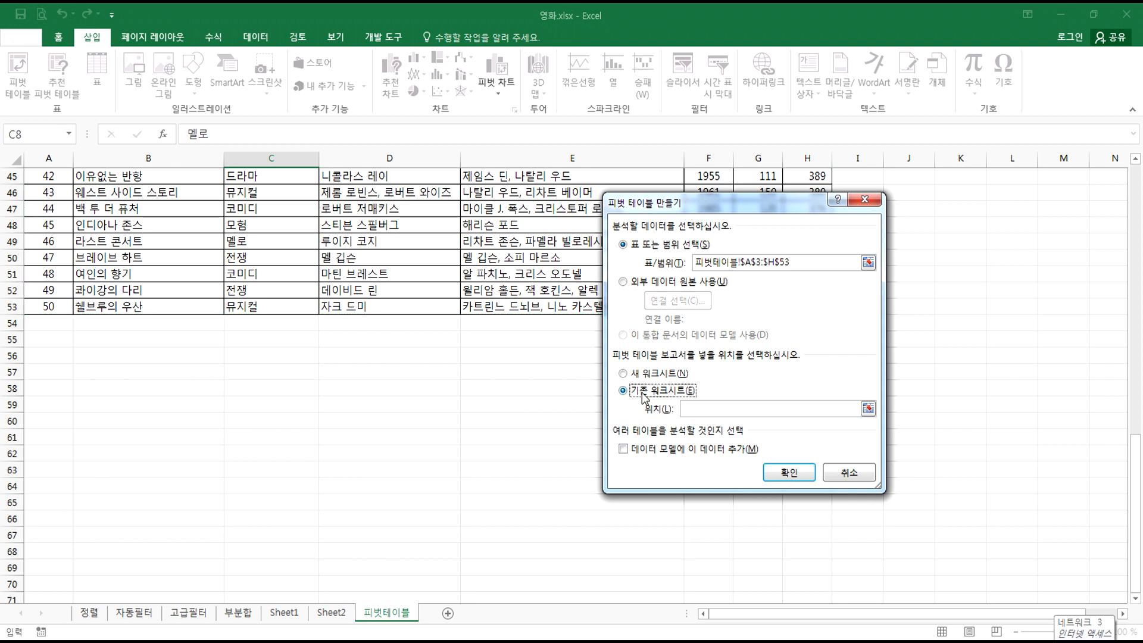
pyautogui.click(58, 378)
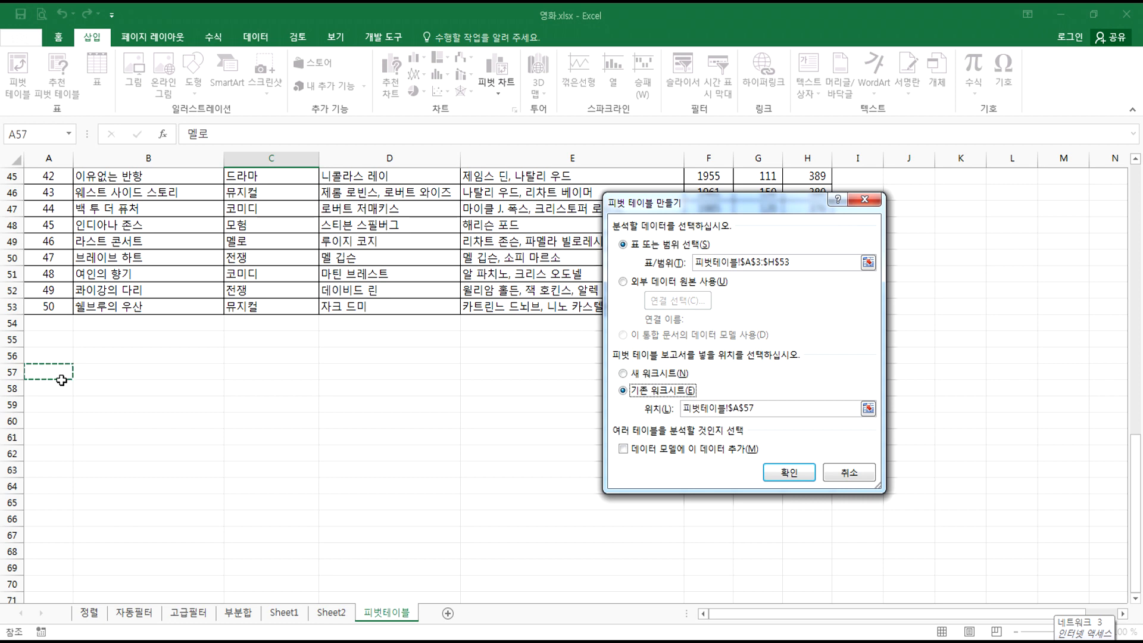
pyautogui.click(637, 375)
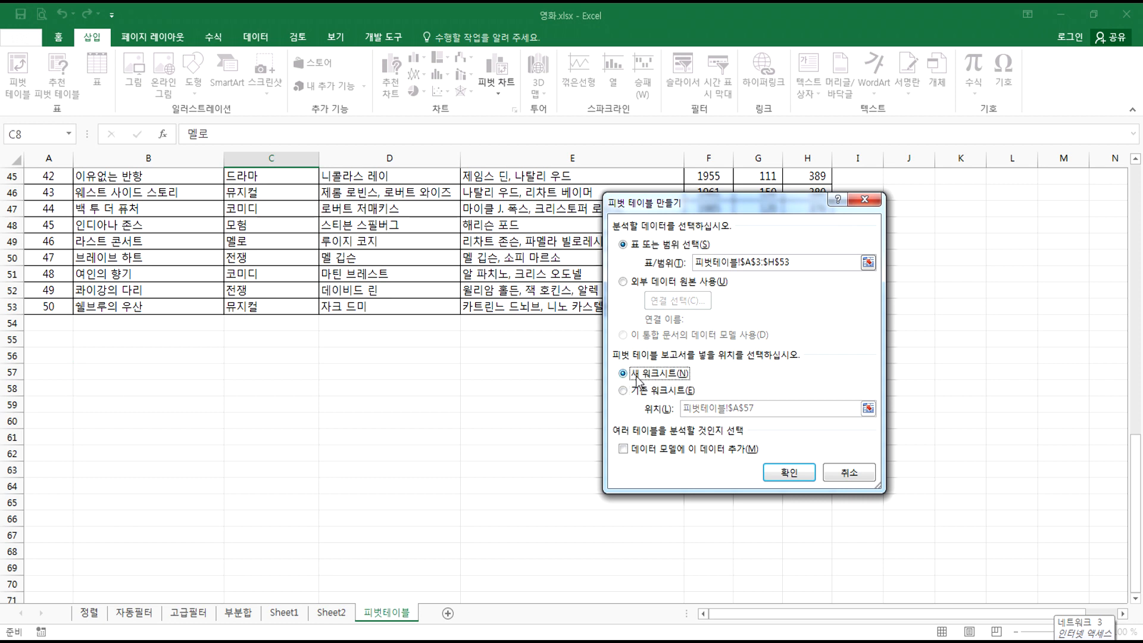
# - Place the pivot table report on the existing worksheet at cell A60, clearing the faulty location reference, and create it
pyautogui.click(639, 392)
pyautogui.click(47, 420)
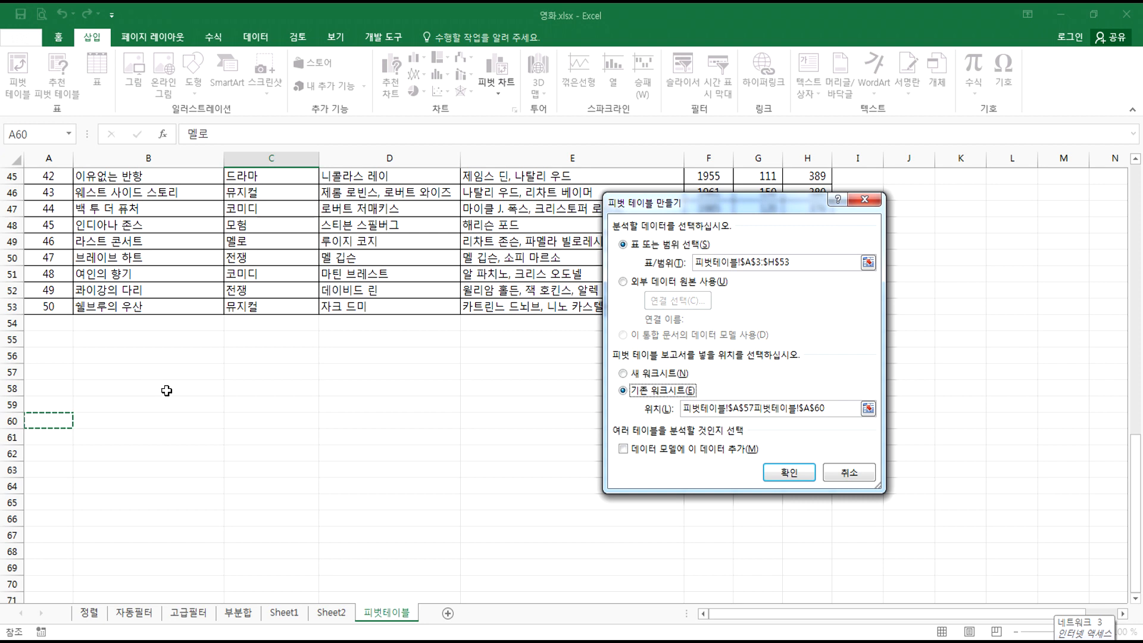
pyautogui.scroll(-2, 288, 388)
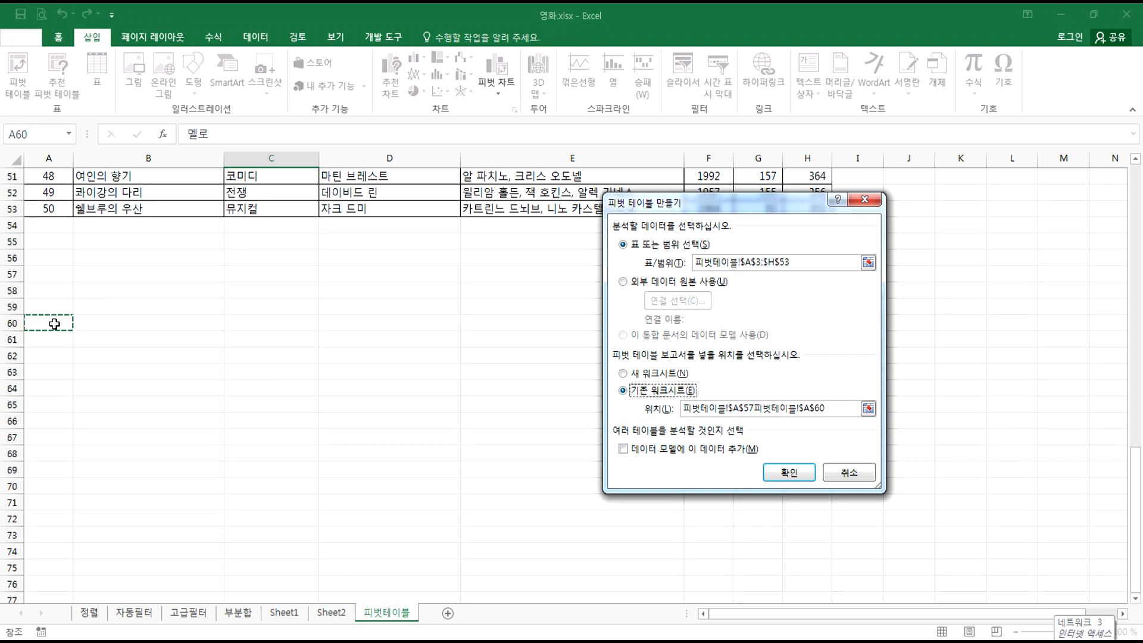
pyautogui.click(784, 480)
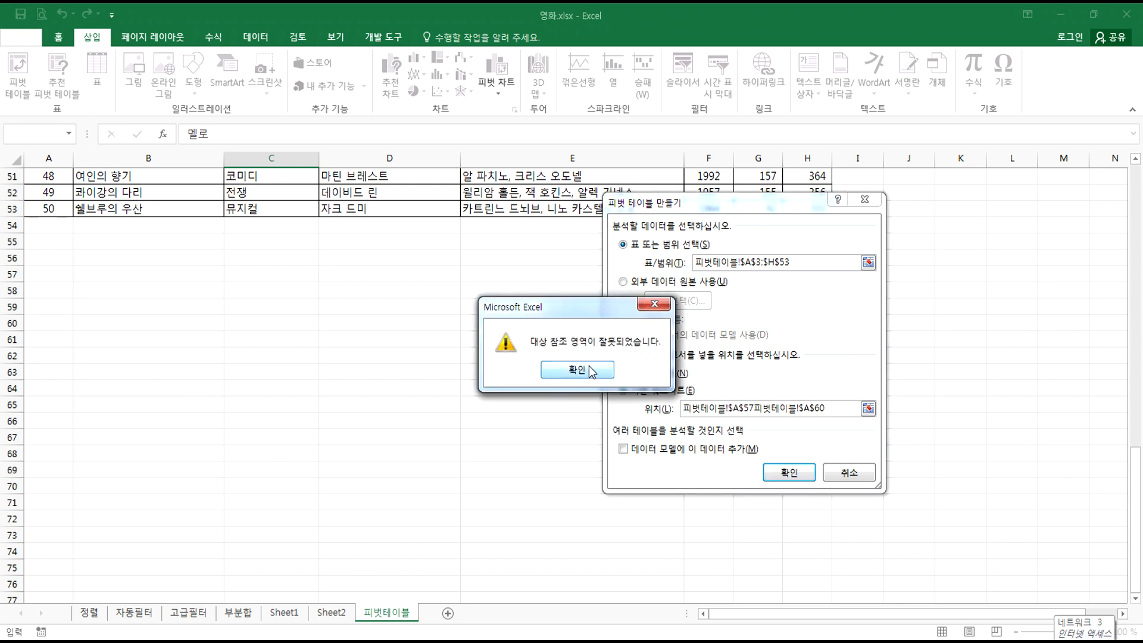
pyautogui.click(588, 371)
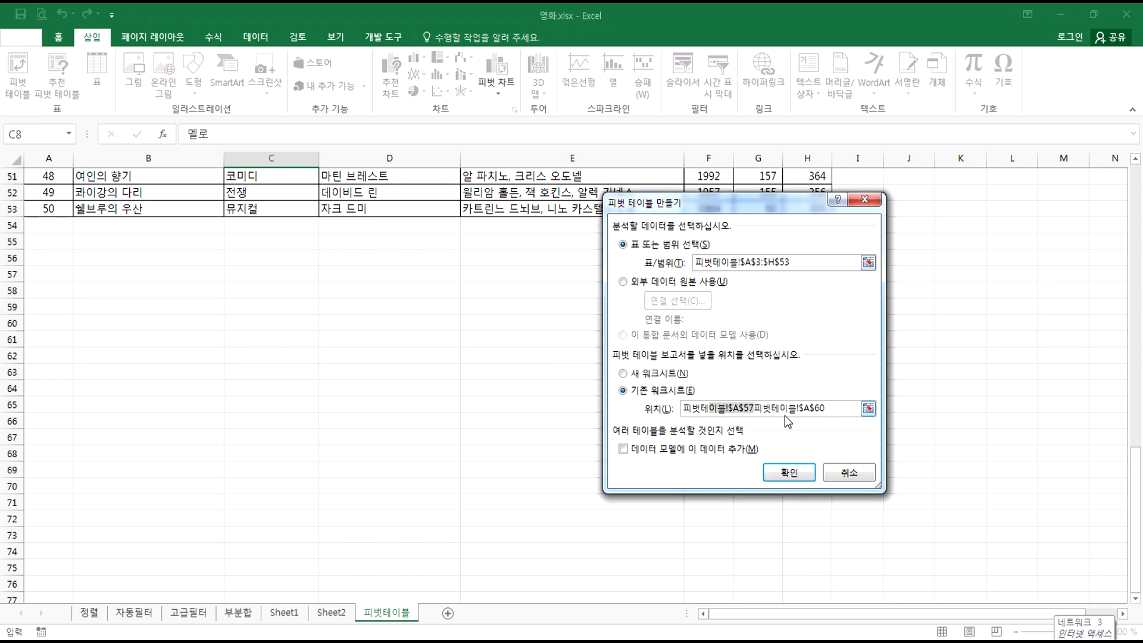
pyautogui.moveTo(797, 410); pyautogui.dragTo(632, 411)
pyautogui.press('BackSpace')
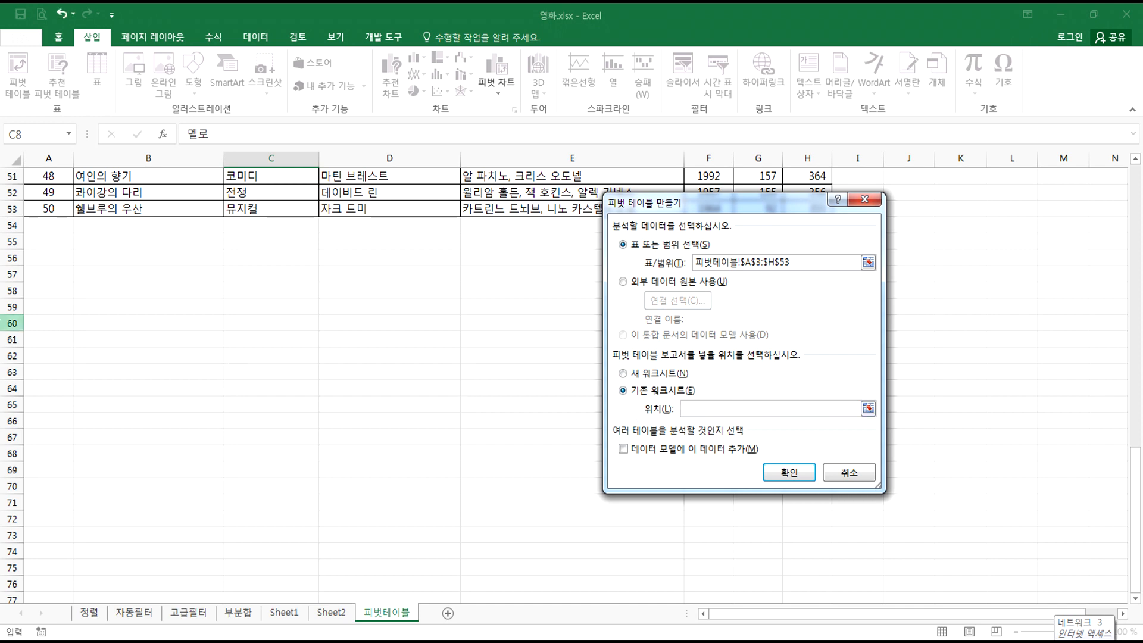
pyautogui.click(40, 325)
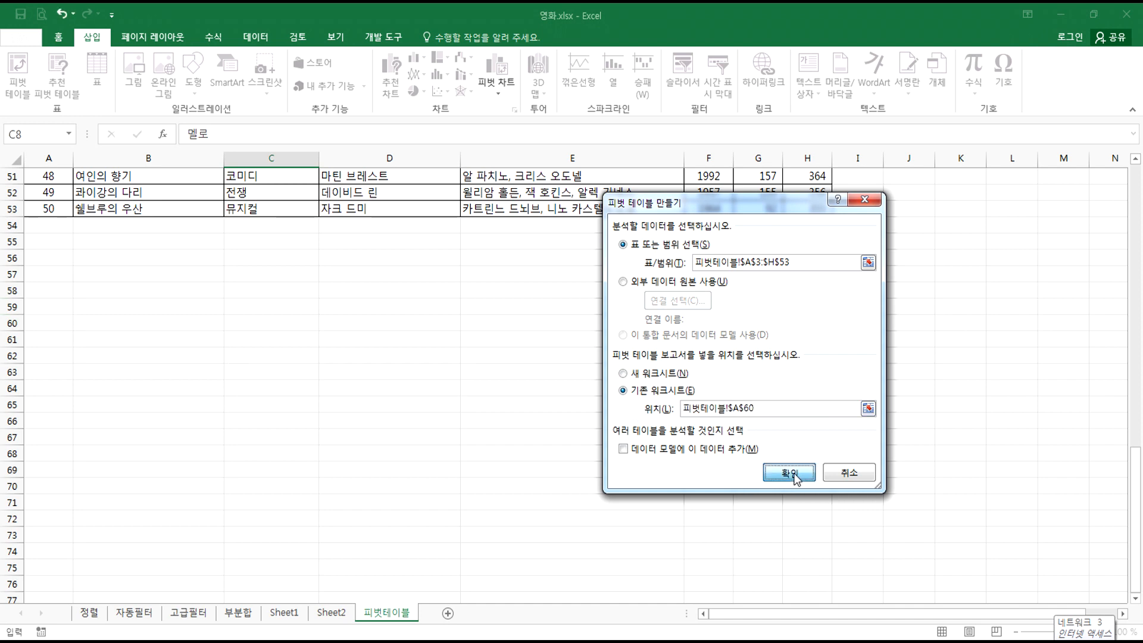
pyautogui.click(789, 473)
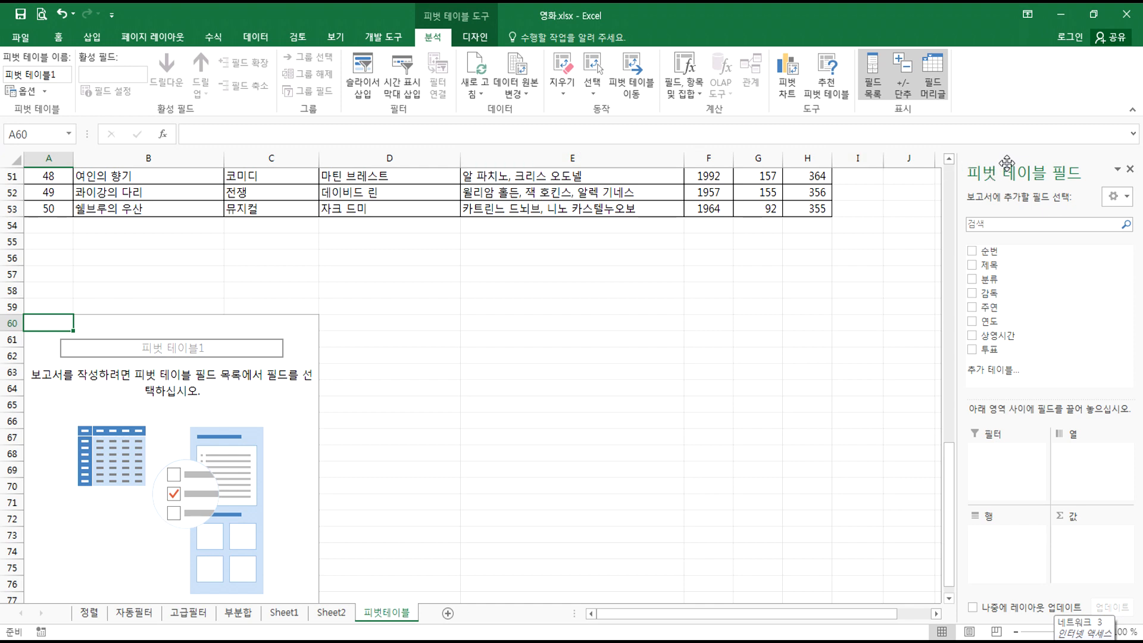
# - Widen the PivotTable Fields pane and detach it so that it floats over the sheet
pyautogui.moveTo(1006, 162); pyautogui.dragTo(693, 126)
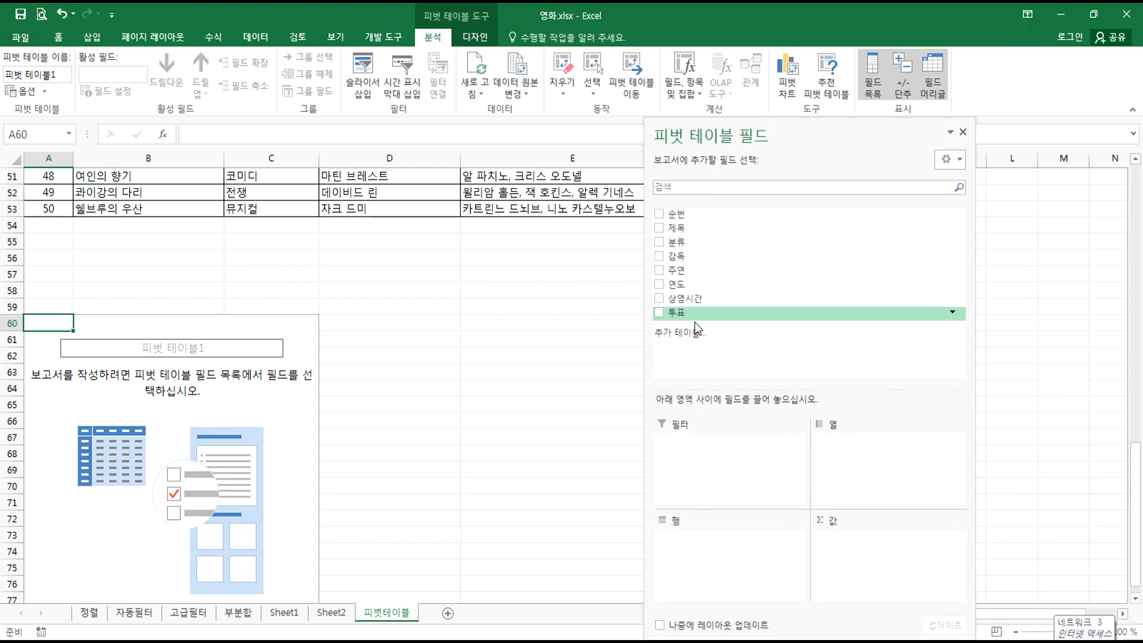
pyautogui.doubleClick(762, 136)
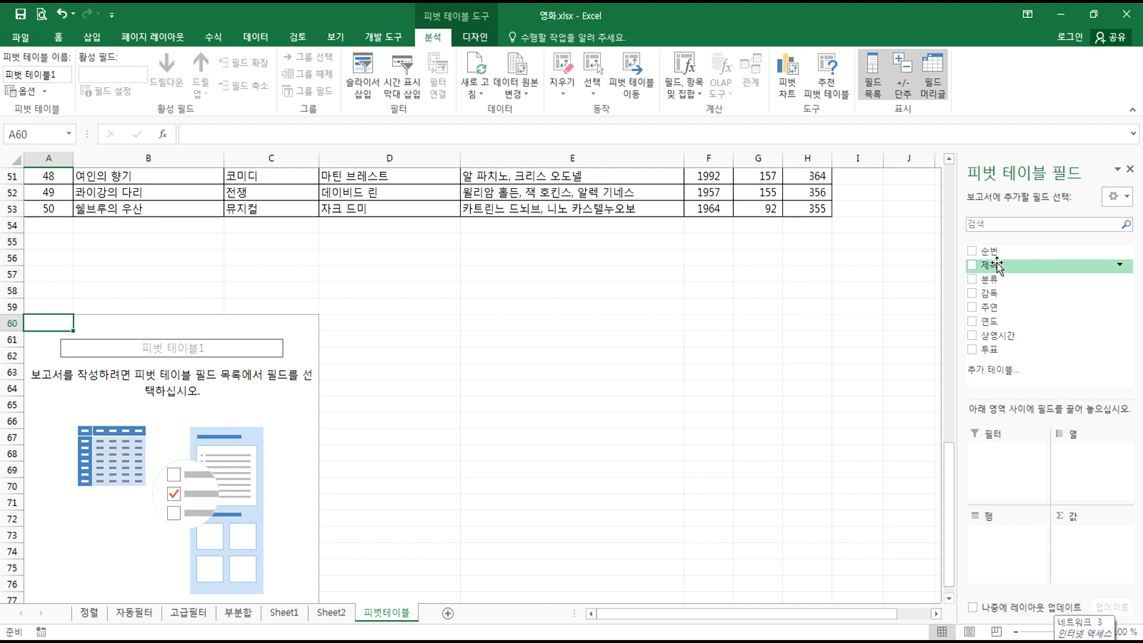
pyautogui.moveTo(958, 256); pyautogui.dragTo(849, 256)
pyautogui.moveTo(946, 166); pyautogui.dragTo(832, 71)
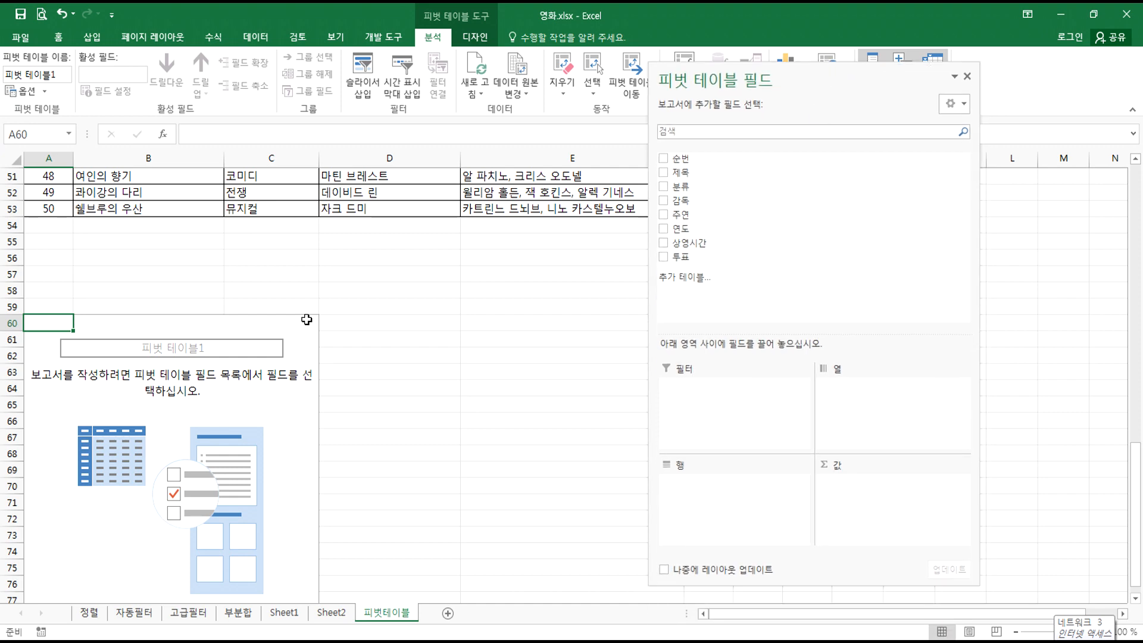
# - Select a cell outside the empty pivot table and then one inside it to check when the field list is shown
pyautogui.scroll(-5, 229, 369)
pyautogui.scroll(4, 342, 359)
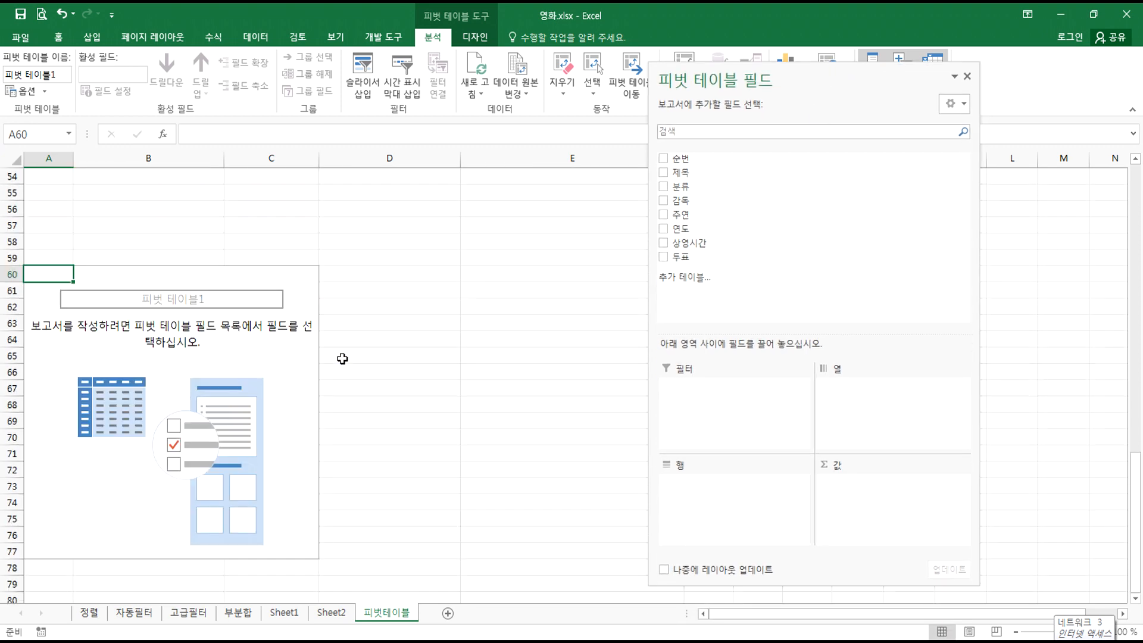
pyautogui.click(489, 300)
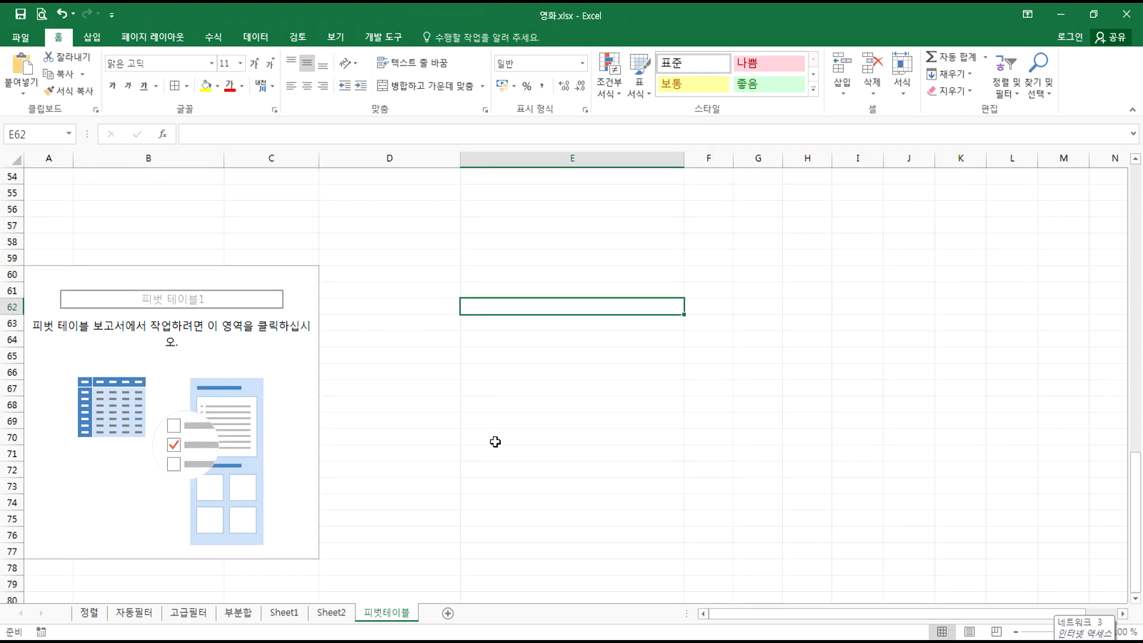
pyautogui.click(205, 356)
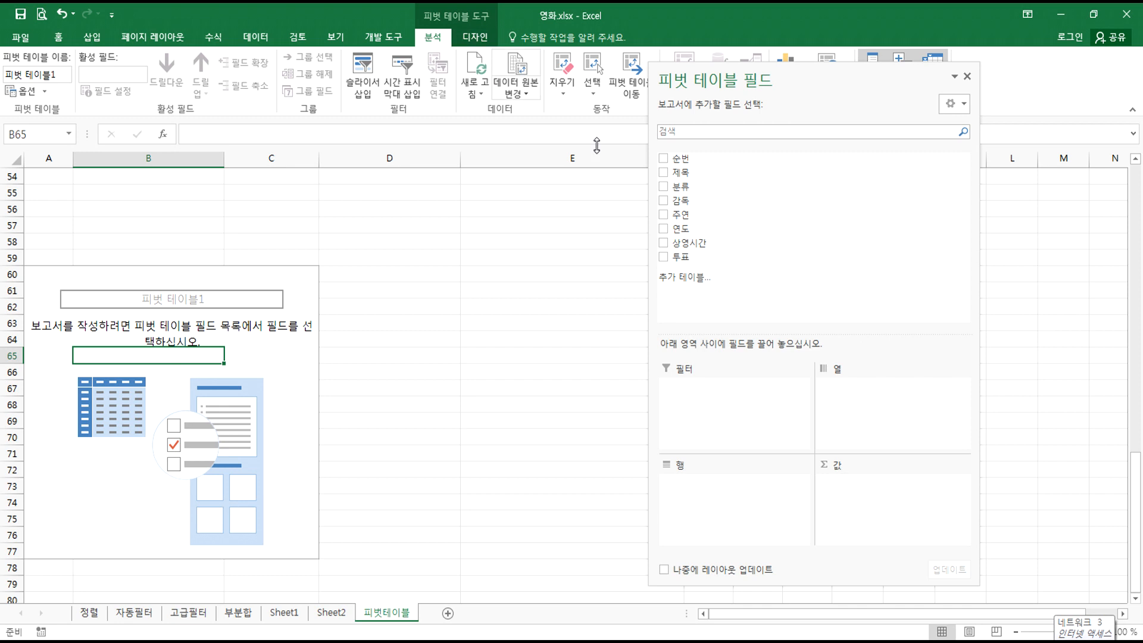
# - Try docking the PivotTable Fields pane and toggling the field list, and float the pane over the sheet again
pyautogui.moveTo(749, 73); pyautogui.dragTo(629, 45)
pyautogui.moveTo(706, 38); pyautogui.dragTo(1140, 53)
pyautogui.click(870, 72)
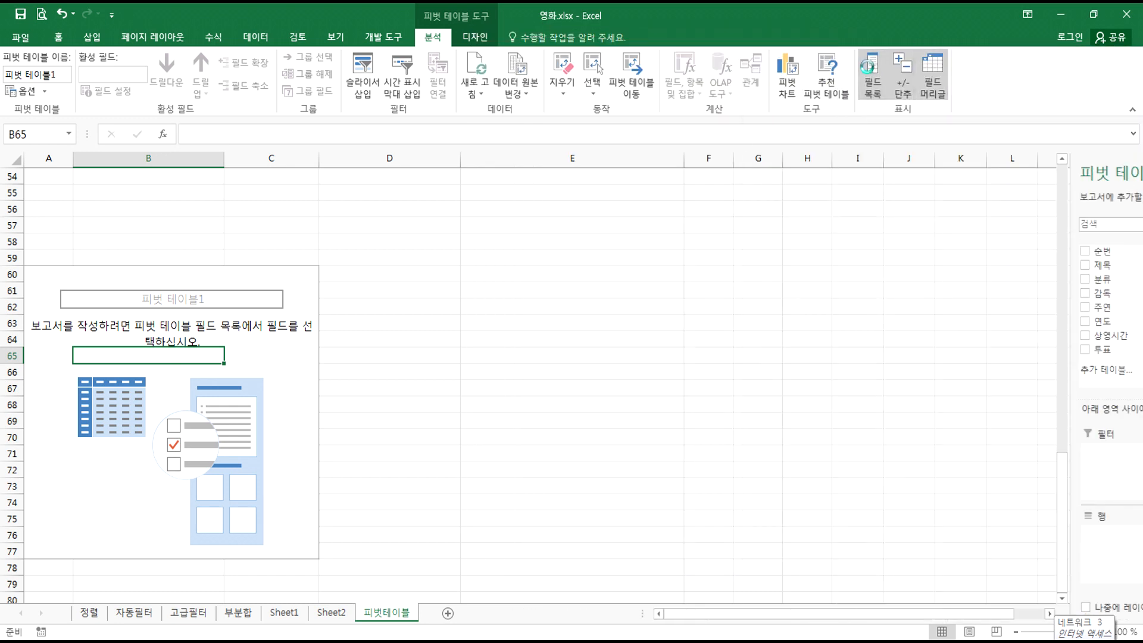
pyautogui.click(870, 72)
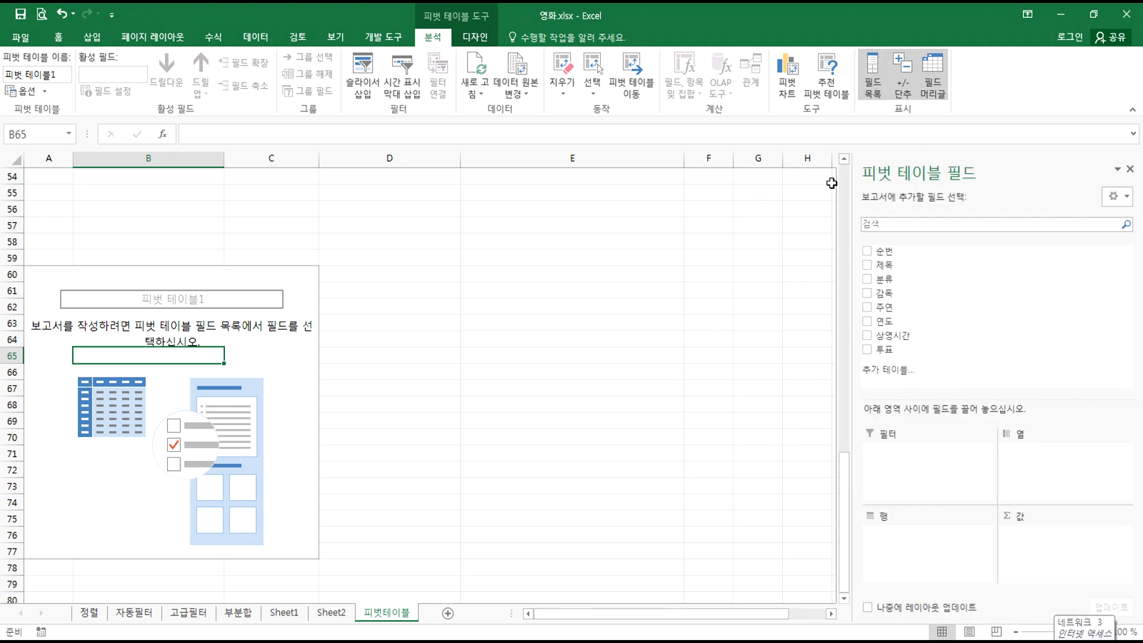
pyautogui.moveTo(964, 160); pyautogui.dragTo(1141, 189)
pyautogui.moveTo(1039, 163); pyautogui.dragTo(707, 176)
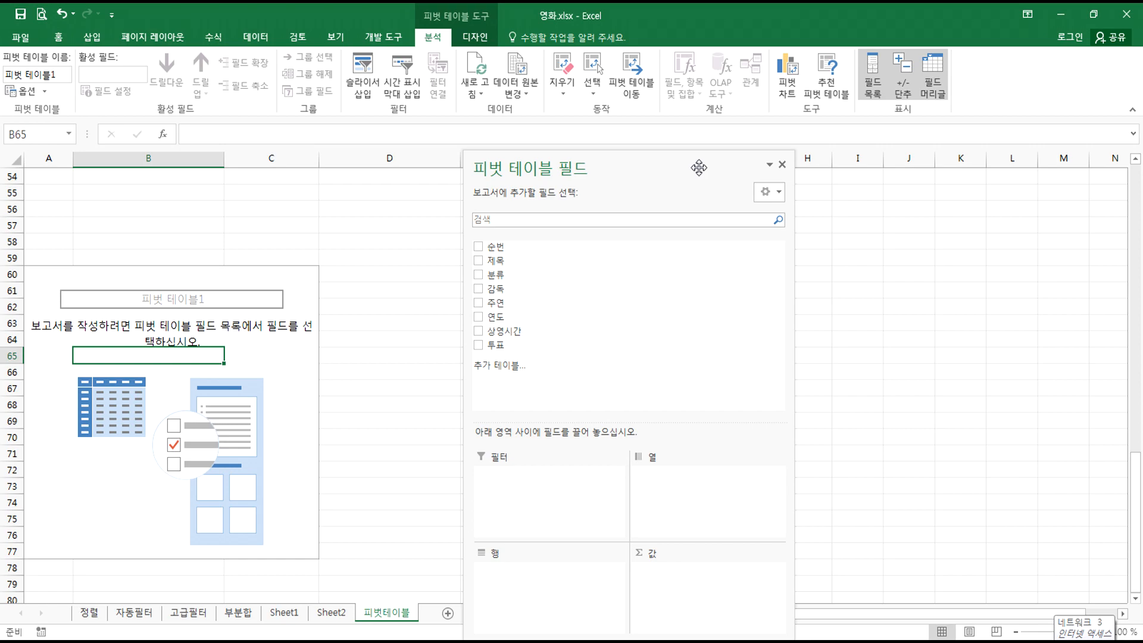
# - Add the 분류 field to the pivot table as row labels and move the floating field pane away from the source data
pyautogui.scroll(13, 289, 316)
pyautogui.scroll(5, 289, 316)
pyautogui.scroll(-8, 289, 316)
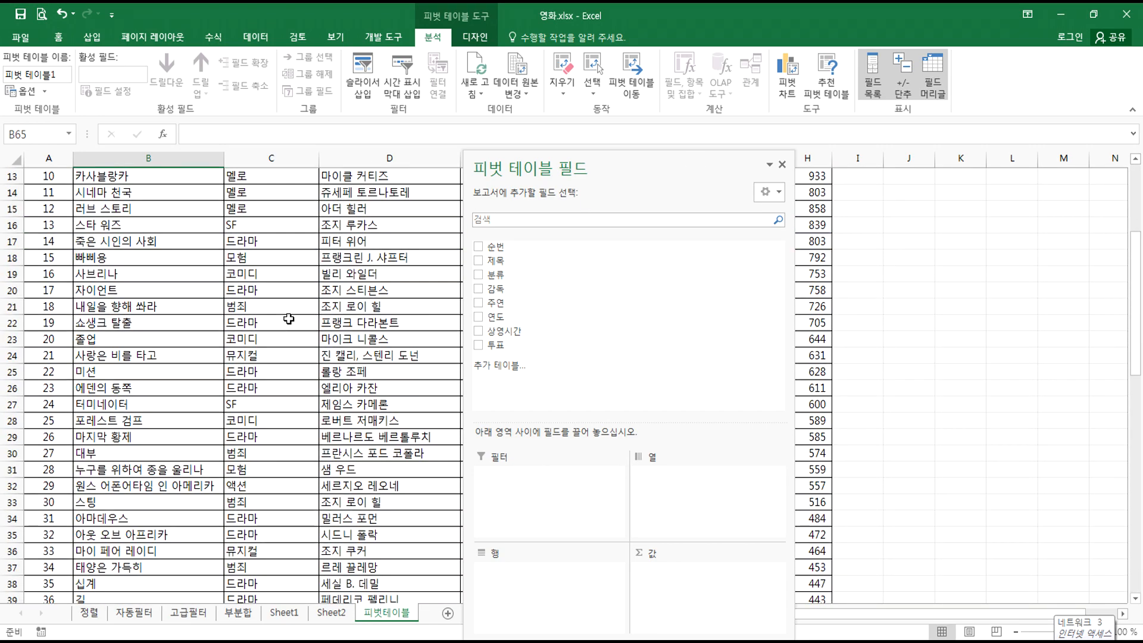
pyautogui.click(479, 276)
pyautogui.moveTo(654, 168); pyautogui.dragTo(829, 73)
pyautogui.scroll(-3, 188, 437)
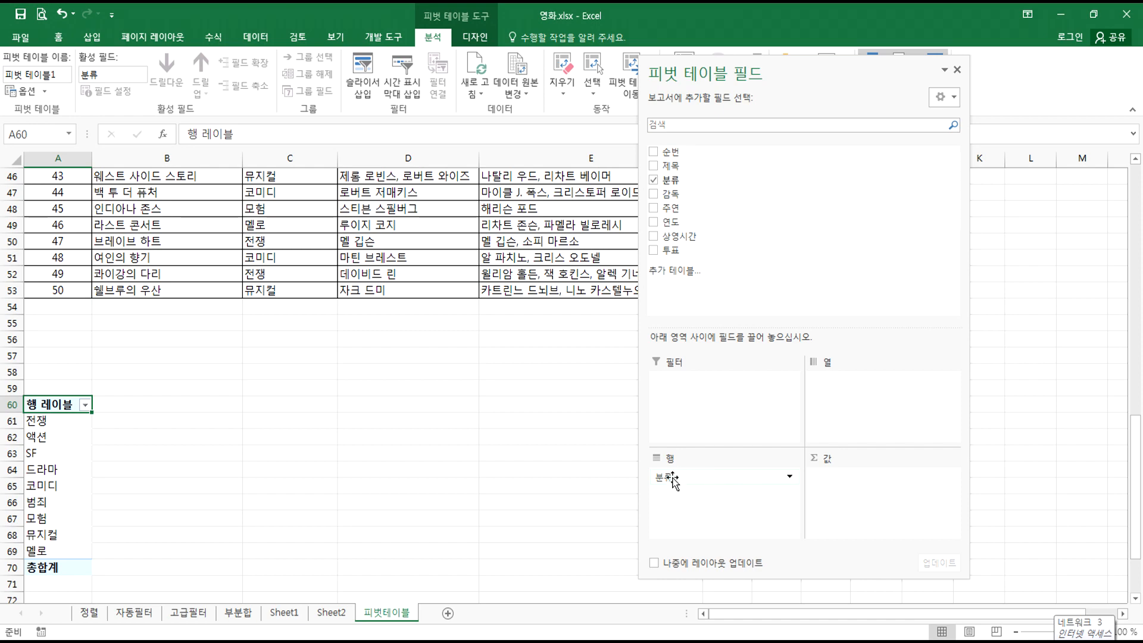
# - Remove 분류 from the pivot table's rows area and place it in the columns area
pyautogui.scroll(6, 418, 384)
pyautogui.scroll(-3, 418, 383)
pyautogui.moveTo(673, 481); pyautogui.dragTo(543, 479)
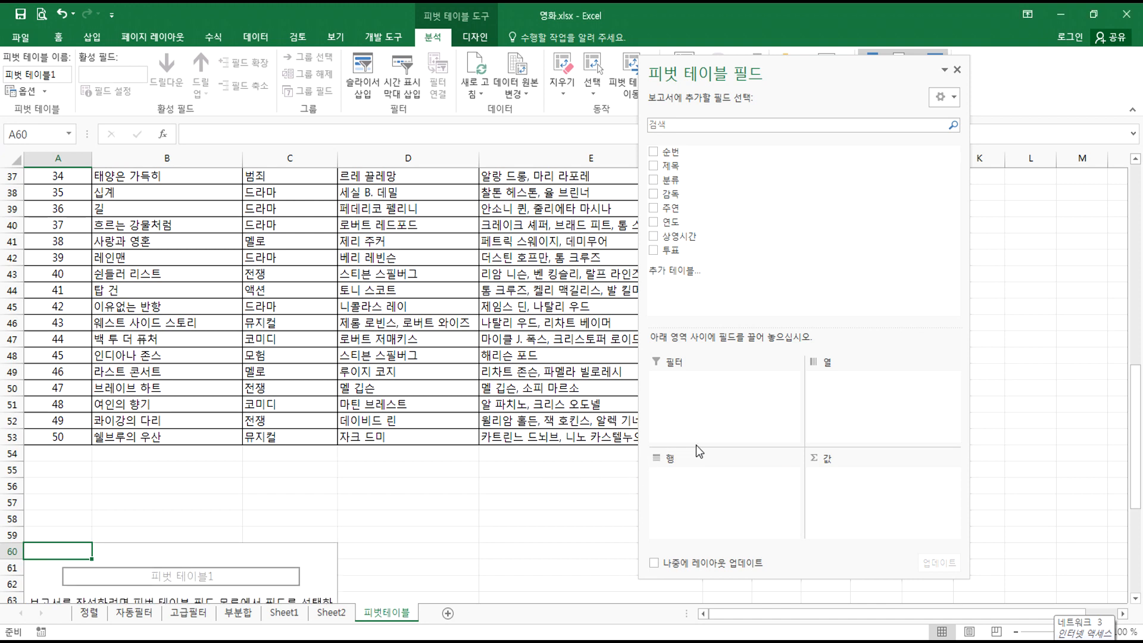
pyautogui.scroll(1, 702, 238)
pyautogui.moveTo(671, 180); pyautogui.dragTo(833, 384)
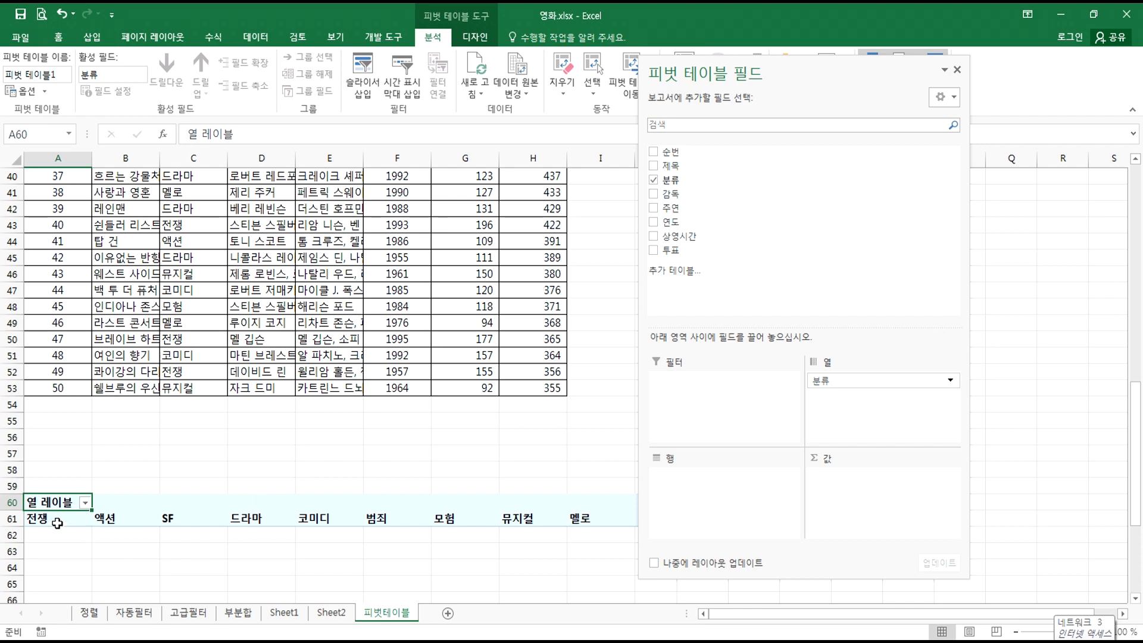
# - Examine the 분류 column labels of the pivot table and move the field back to the rows area
pyautogui.click(46, 520)
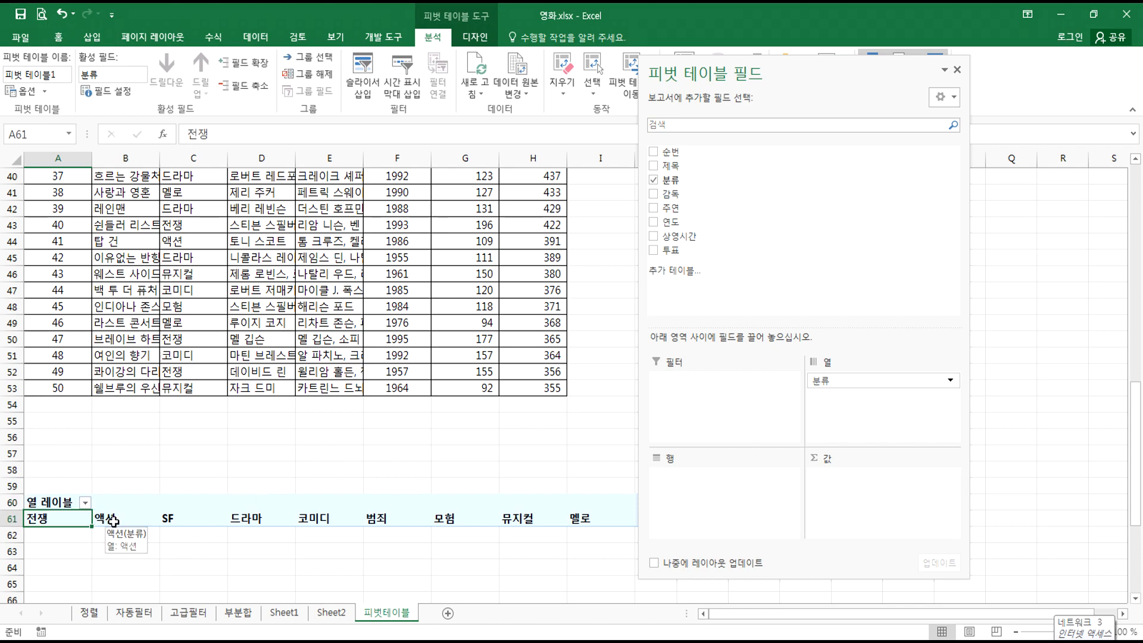
pyautogui.scroll(5, 190, 477)
pyautogui.scroll(-8, 191, 476)
pyautogui.moveTo(821, 382); pyautogui.dragTo(691, 478)
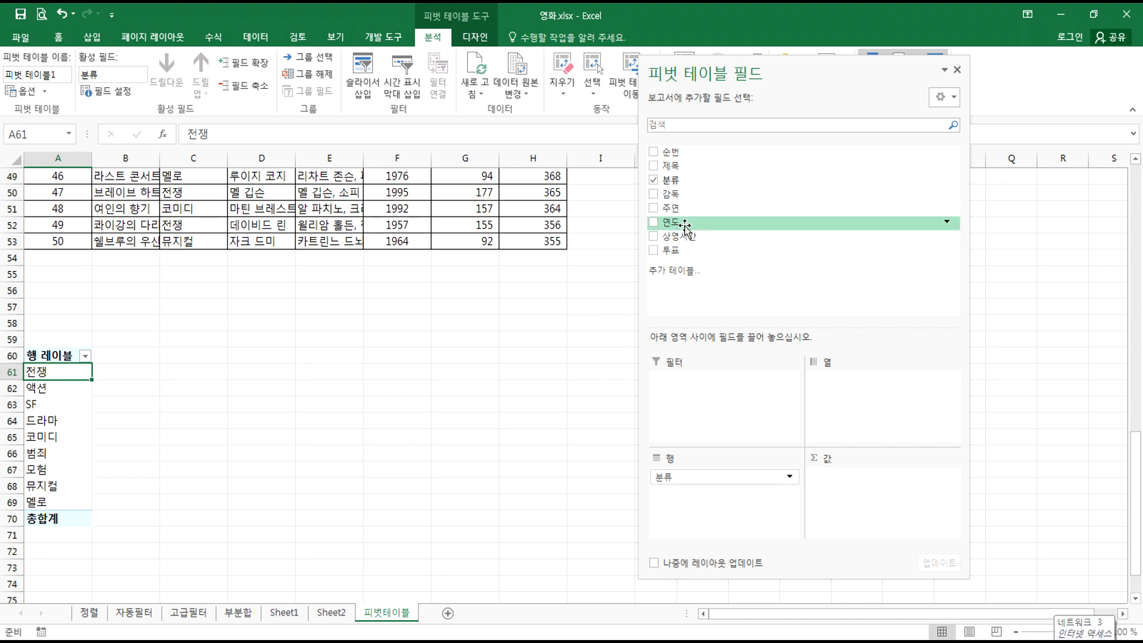
# - Add the 제목 field to the values area to count the movies per 분류, and inspect individual counts
pyautogui.moveTo(675, 166); pyautogui.dragTo(848, 496)
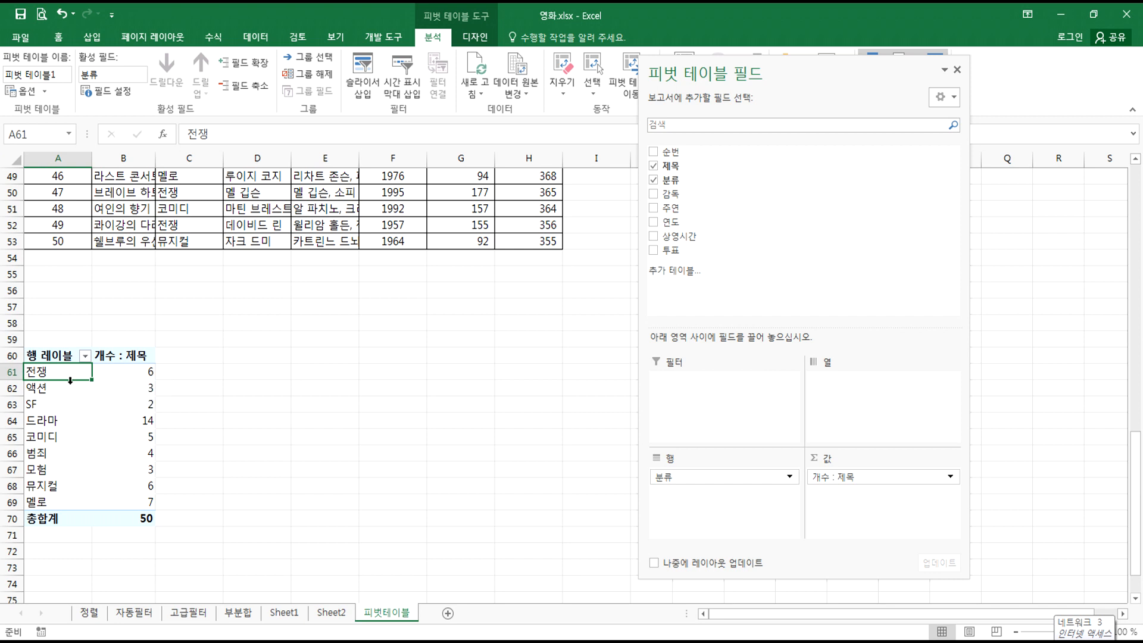
pyautogui.click(134, 406)
pyautogui.click(115, 422)
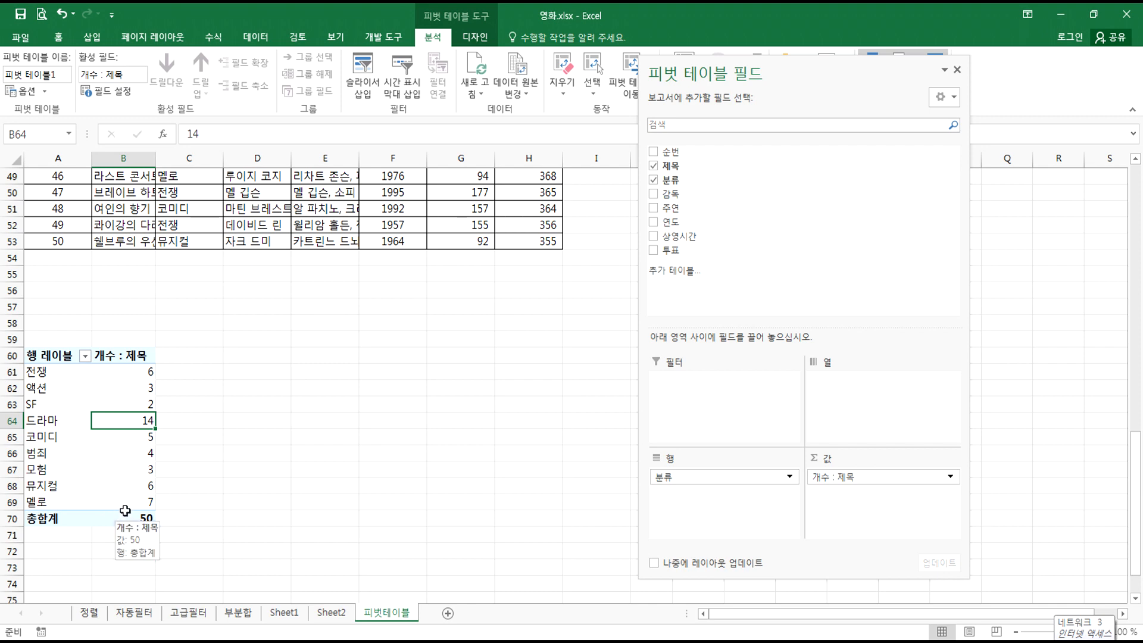
# - Fit columns B to E of the movie list to their contents so the full titles, genres, directors and casts can be read
pyautogui.scroll(2, 124, 505)
pyautogui.scroll(-3, 113, 485)
pyautogui.scroll(3, 112, 485)
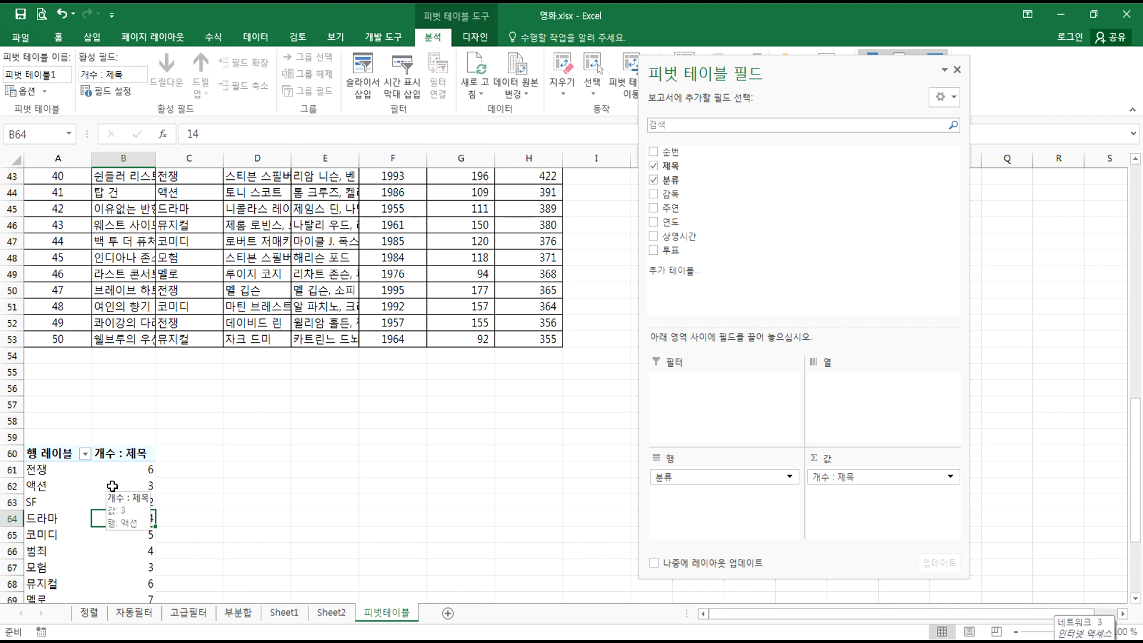
pyautogui.doubleClick(359, 163)
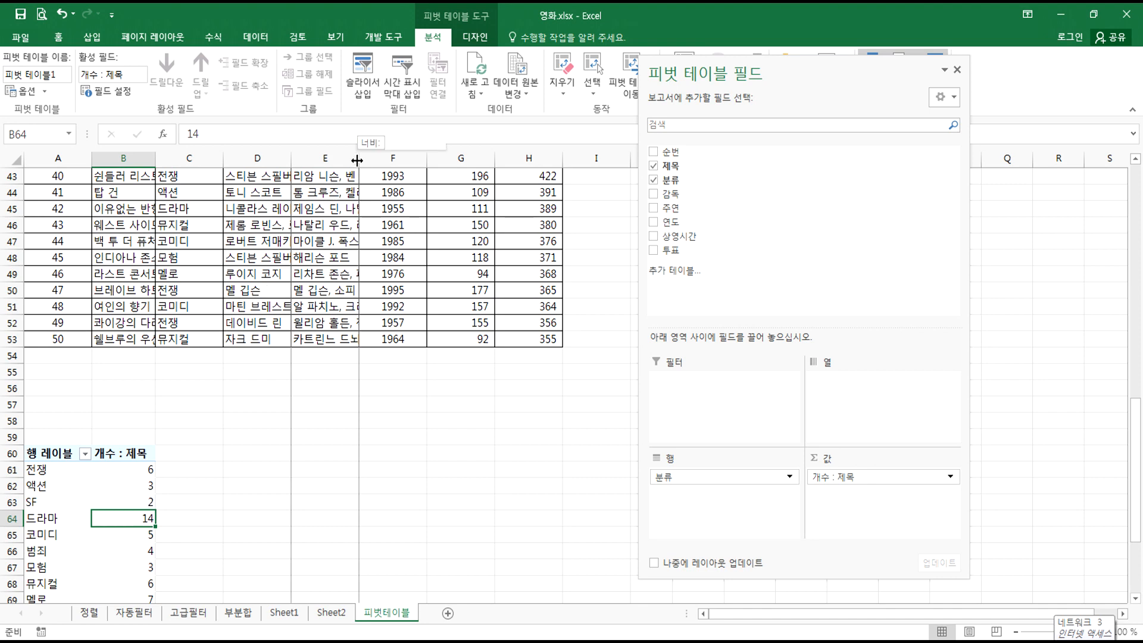
pyautogui.doubleClick(290, 156)
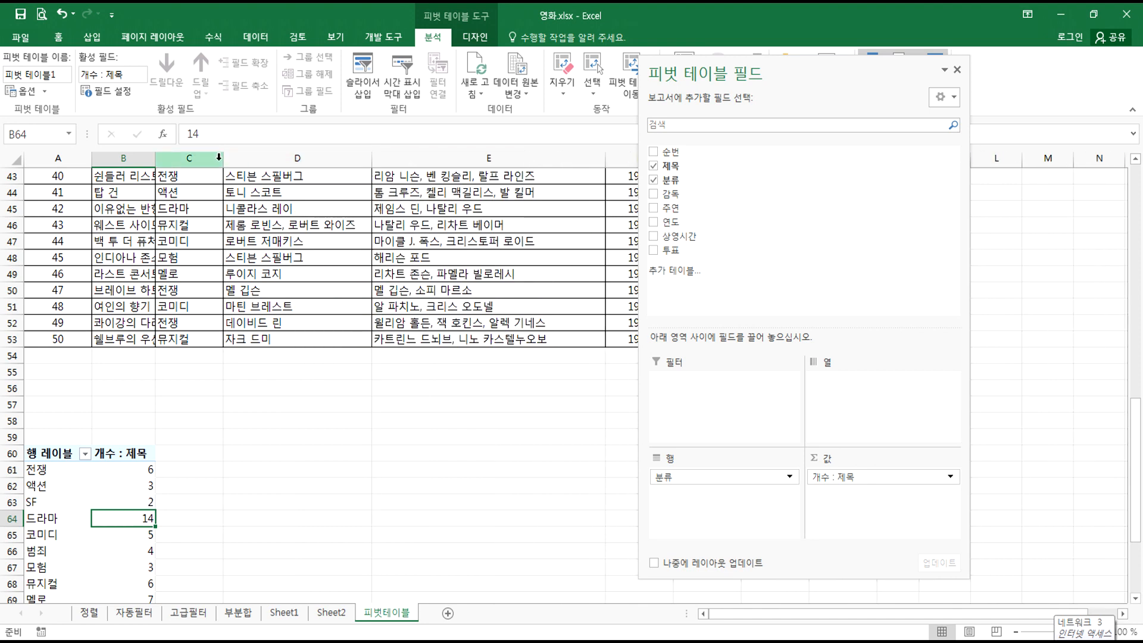
pyautogui.doubleClick(223, 159)
pyautogui.doubleClick(154, 162)
pyautogui.moveTo(291, 158); pyautogui.dragTo(314, 158)
pyautogui.scroll(1, 631, 419)
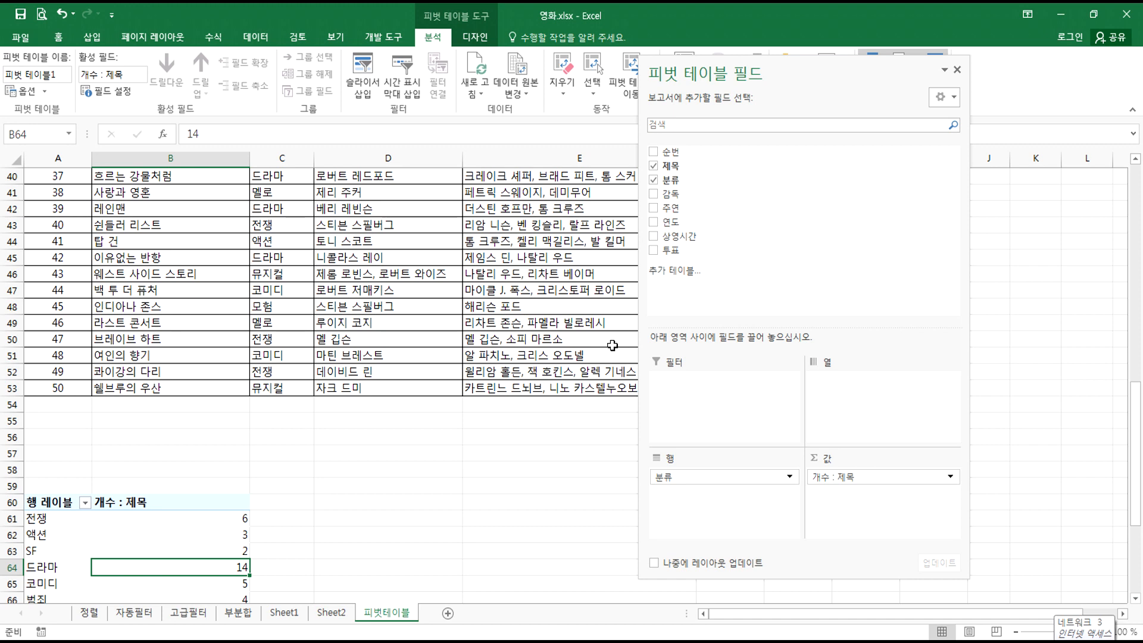
# - Add the 상영시간 field to the pivot table's values area and summarize it by 평균
pyautogui.scroll(-2, 612, 346)
pyautogui.moveTo(676, 236); pyautogui.dragTo(845, 508)
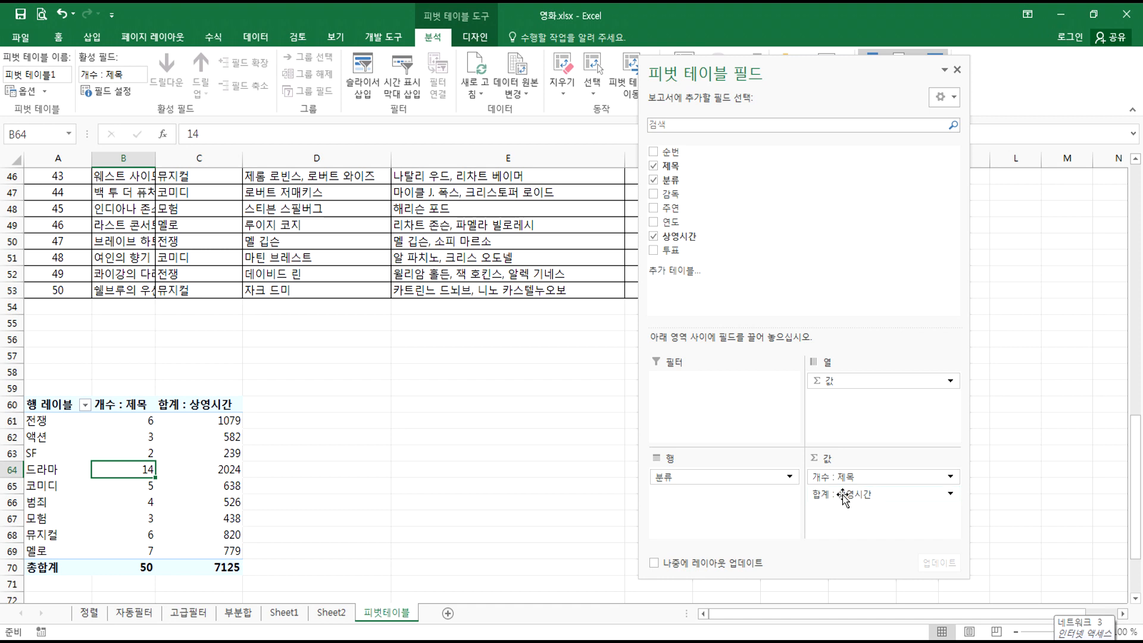
pyautogui.scroll(-1, 845, 500)
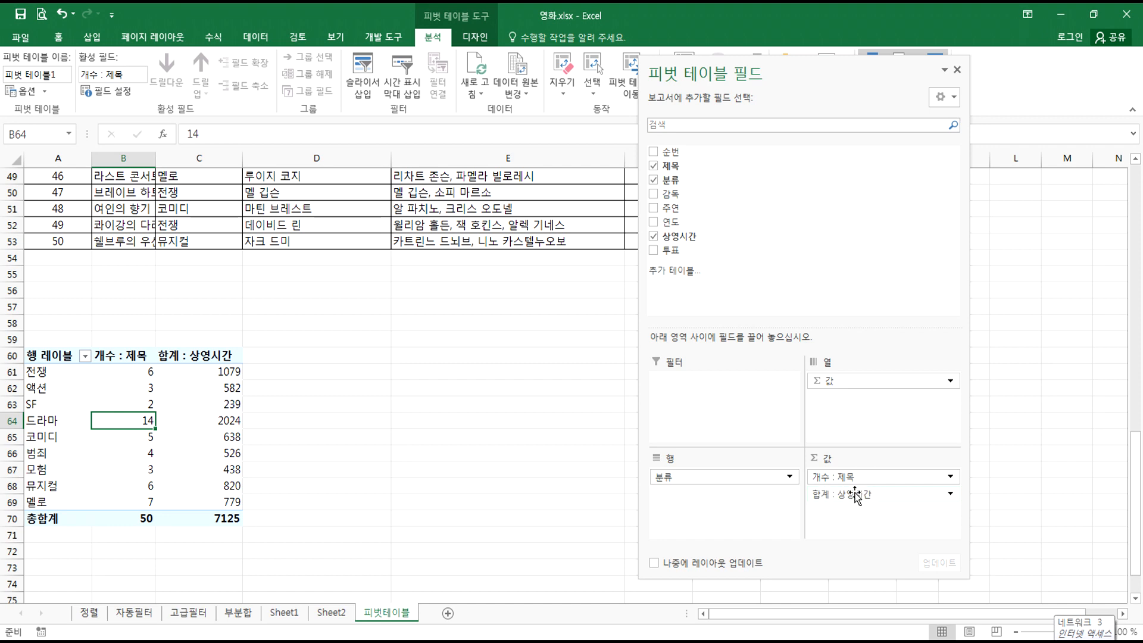
pyautogui.click(855, 495)
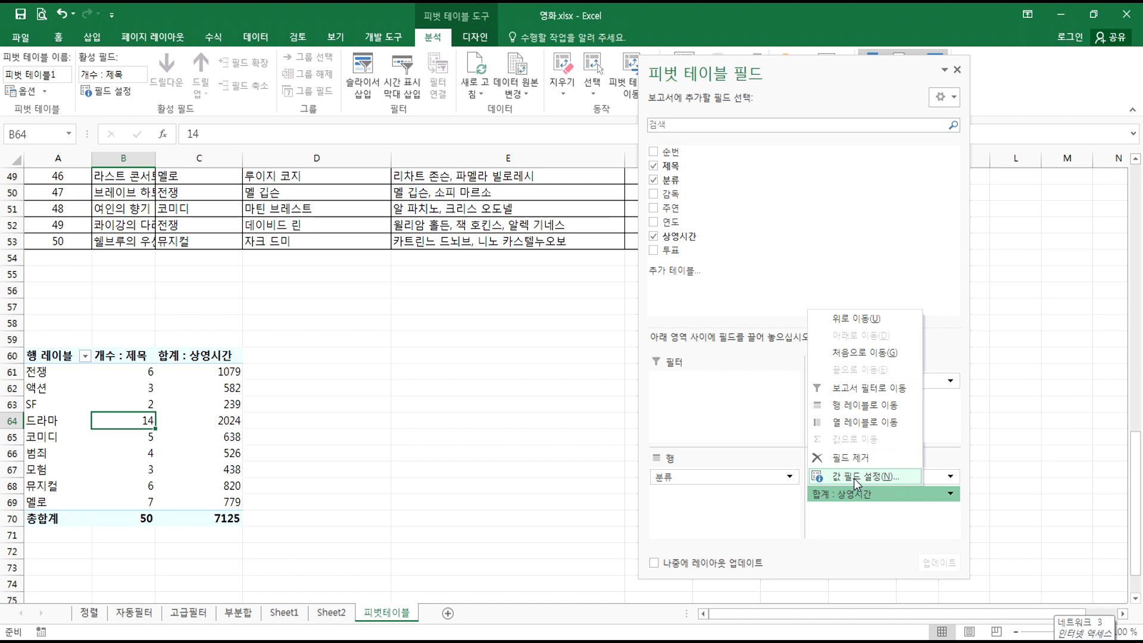
pyautogui.click(855, 477)
pyautogui.click(627, 379)
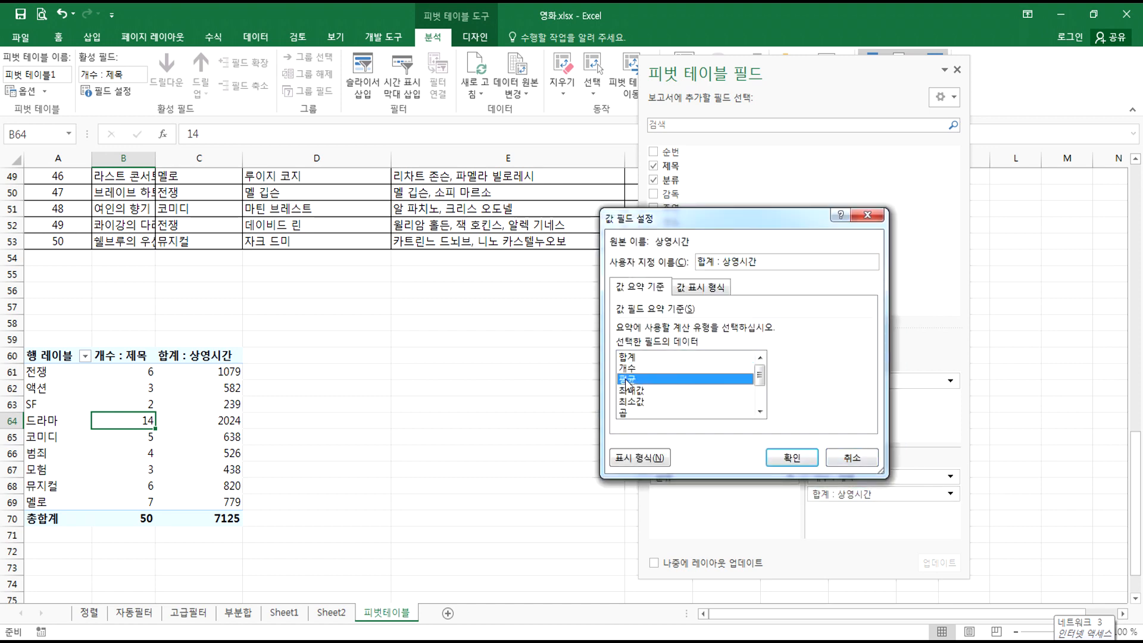
pyautogui.click(791, 457)
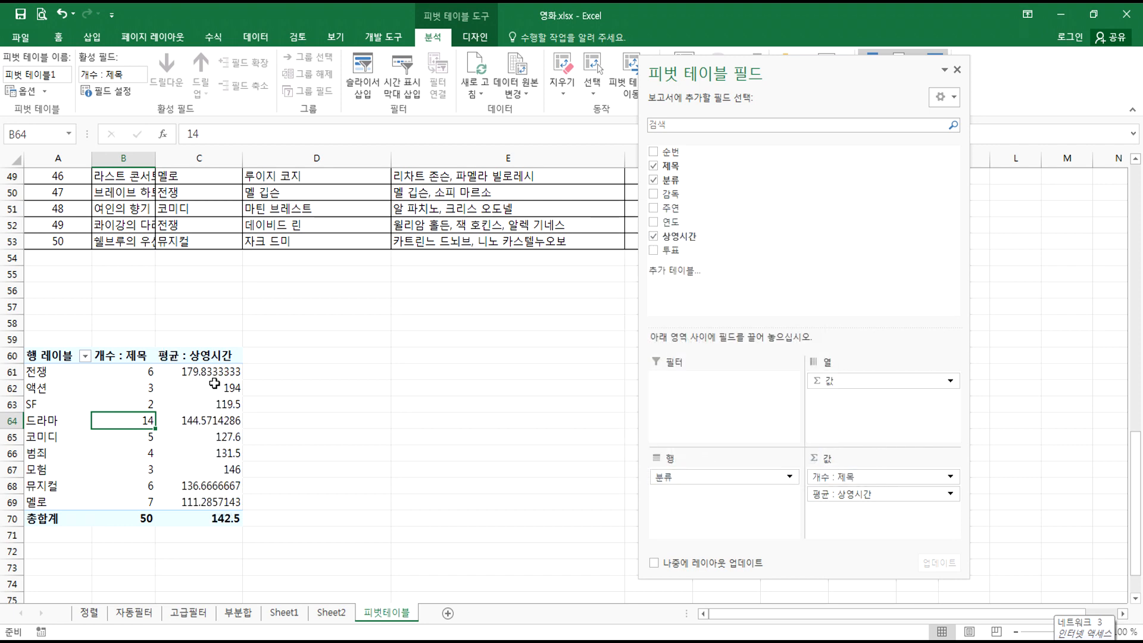
# - Apply the comma style to the 평균 : 상영시간 values in C61:C70
pyautogui.moveTo(208, 372); pyautogui.dragTo(212, 515)
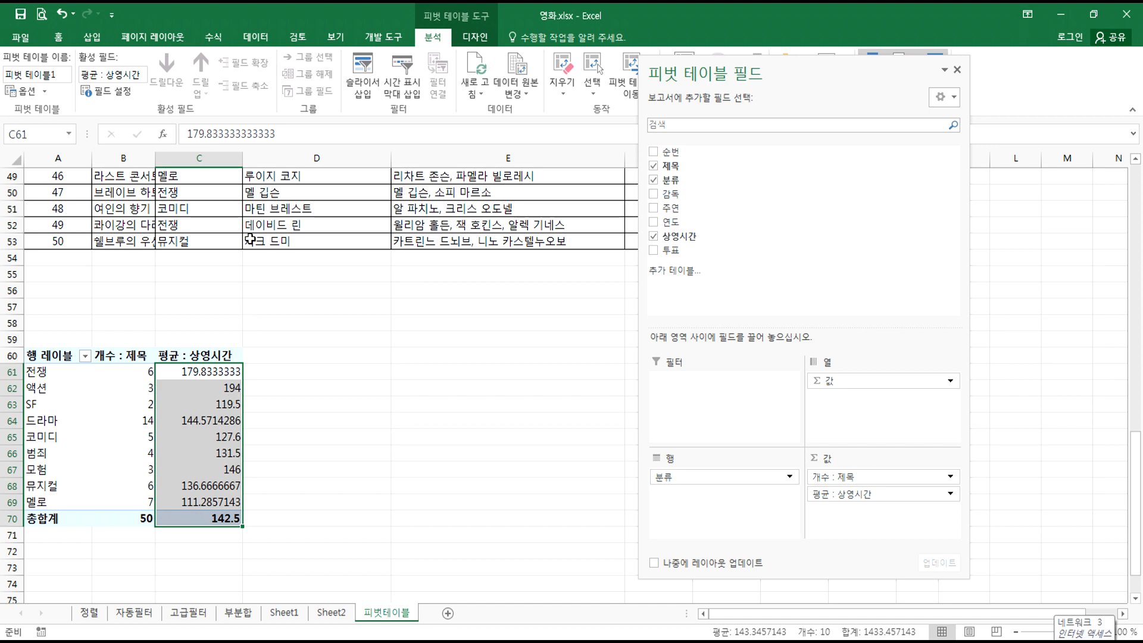
pyautogui.click(59, 38)
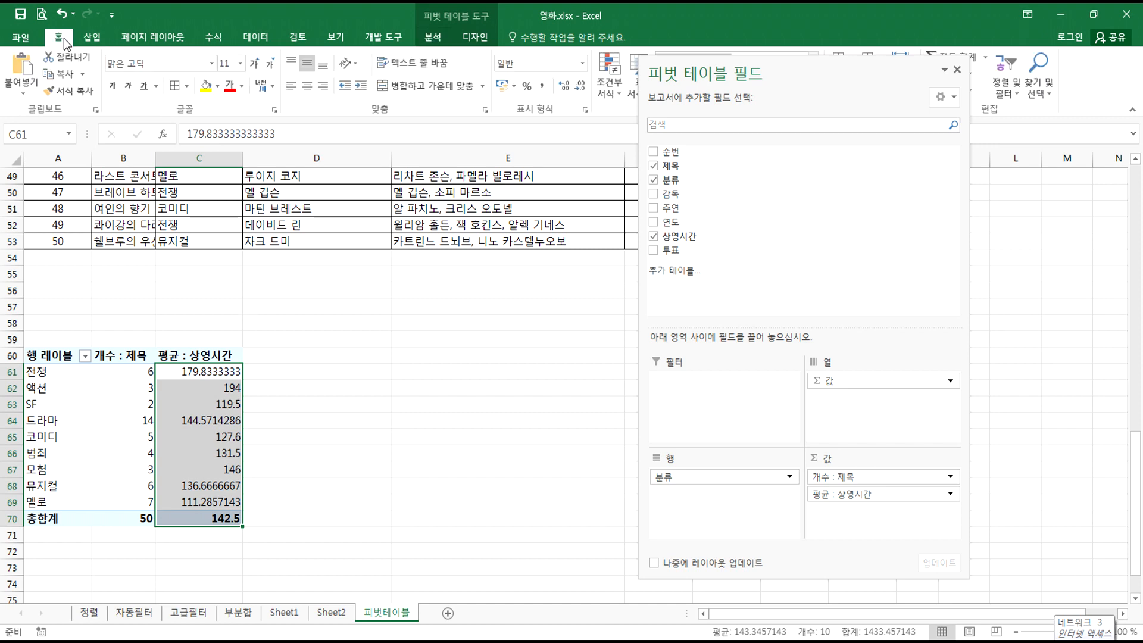
pyautogui.click(542, 86)
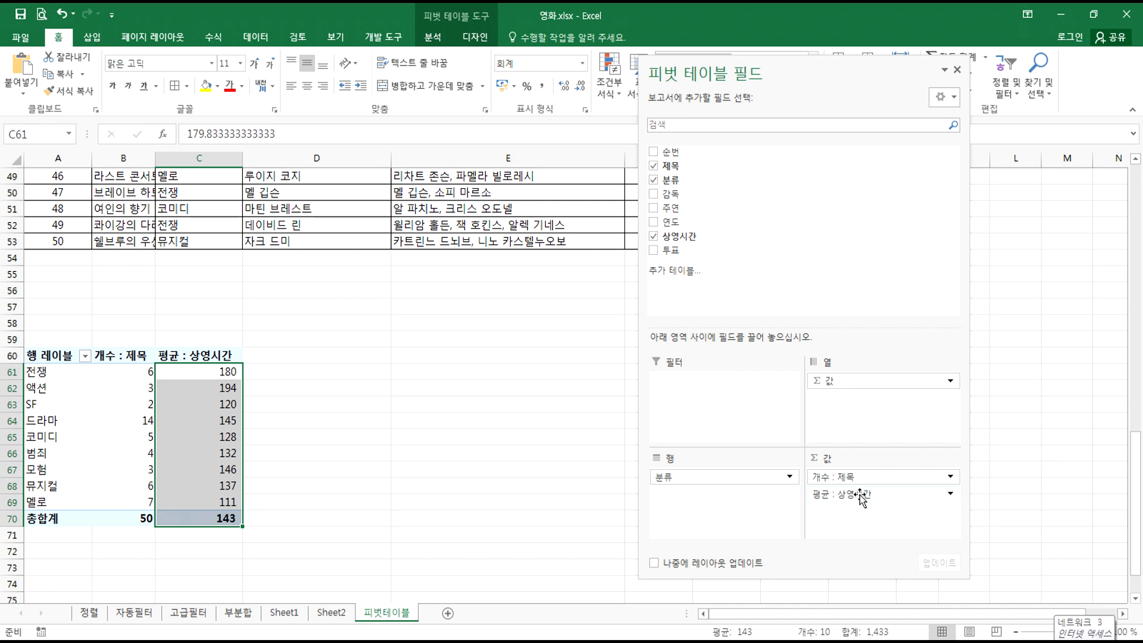
# - Move Σ 값 to the rows area, inspect the stacked 전쟁 count, and return it to the columns area
pyautogui.moveTo(832, 381); pyautogui.dragTo(819, 380)
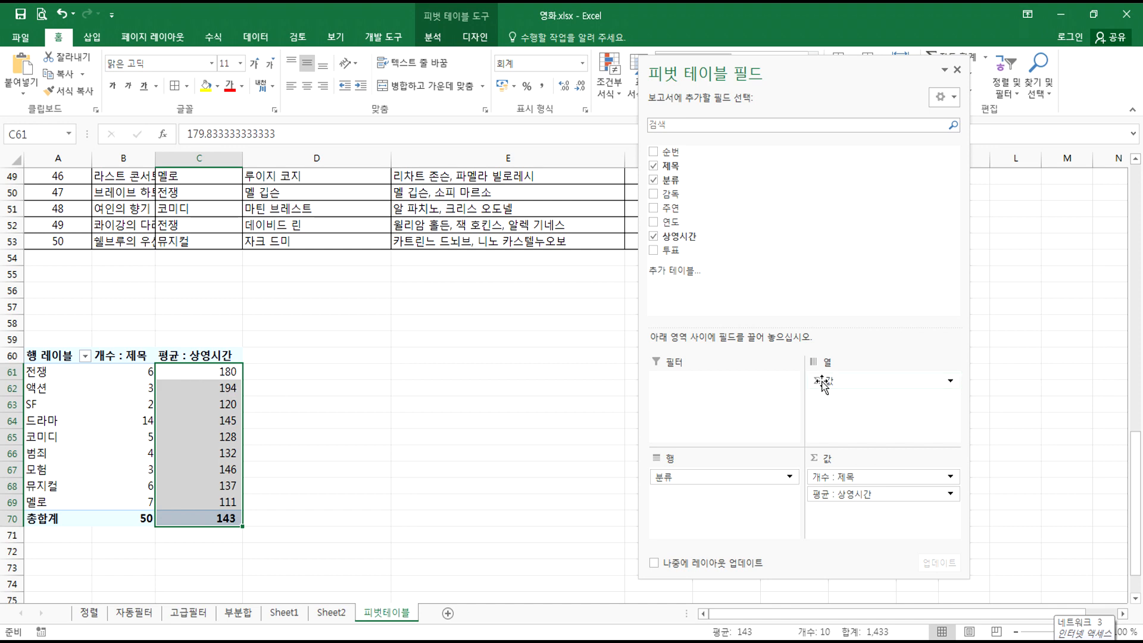
pyautogui.moveTo(842, 387); pyautogui.dragTo(725, 500)
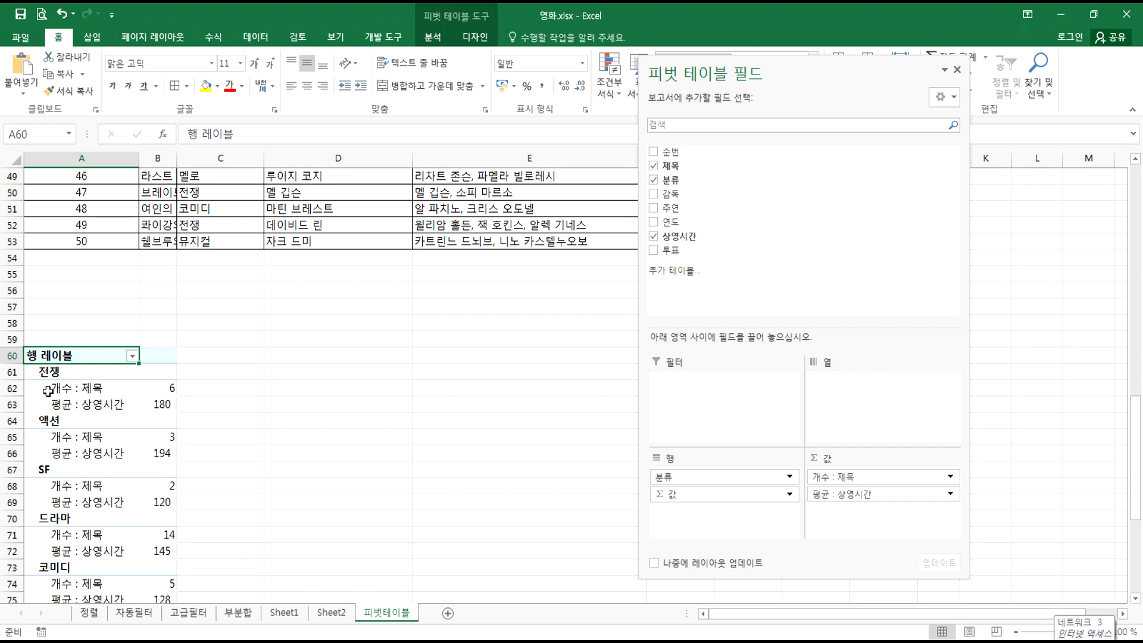
pyautogui.scroll(-2, 47, 391)
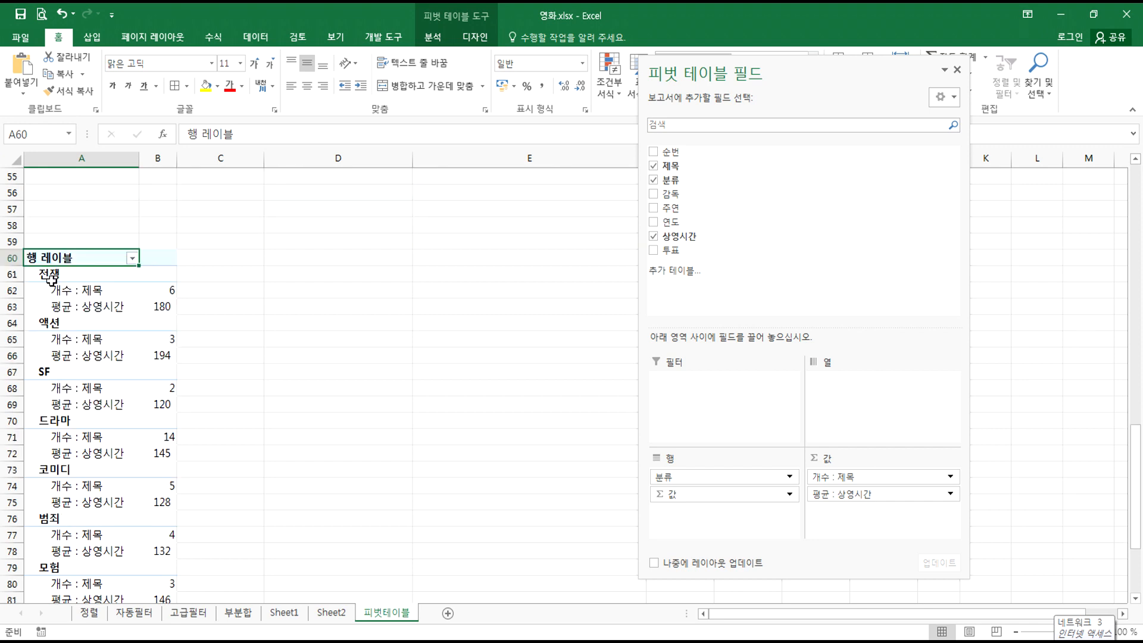
pyautogui.click(160, 290)
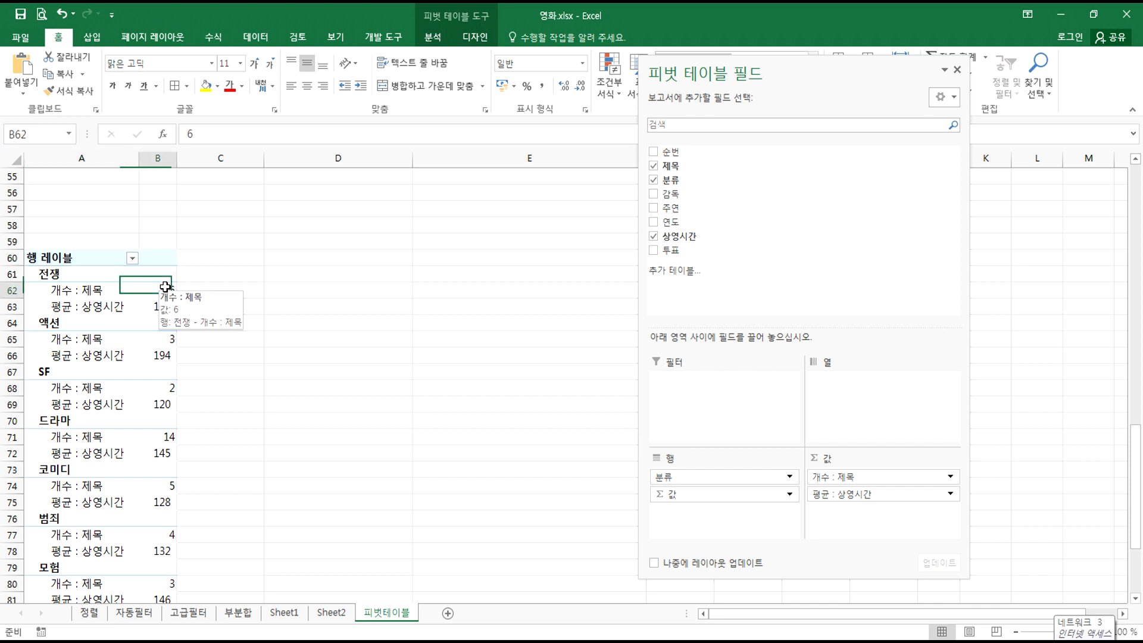
pyautogui.moveTo(147, 310)
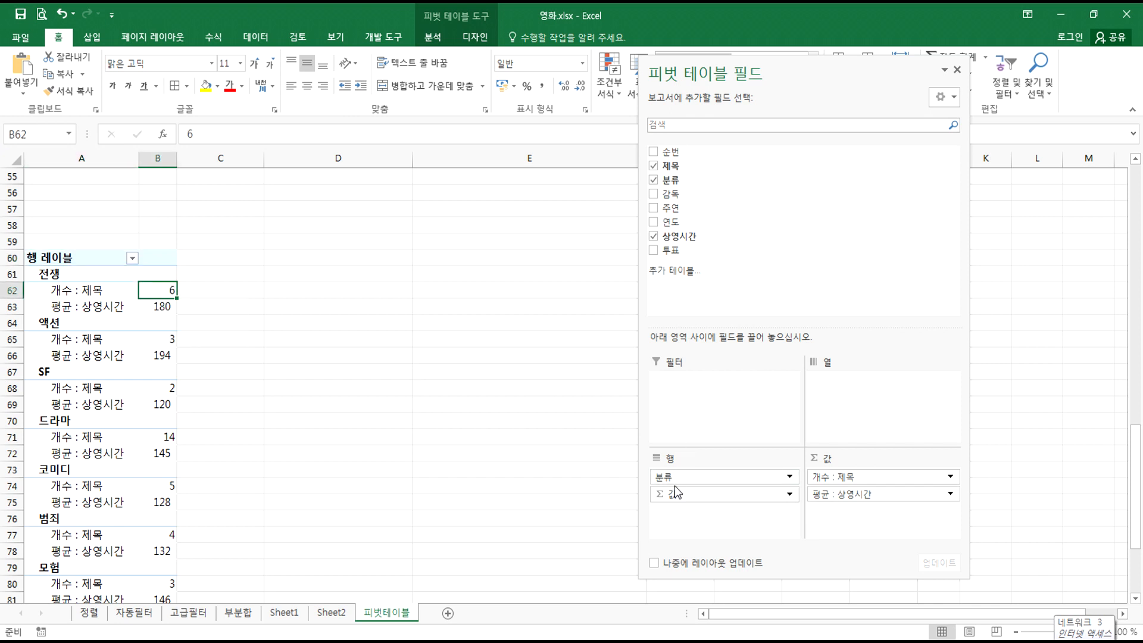
pyautogui.moveTo(714, 493); pyautogui.dragTo(875, 404)
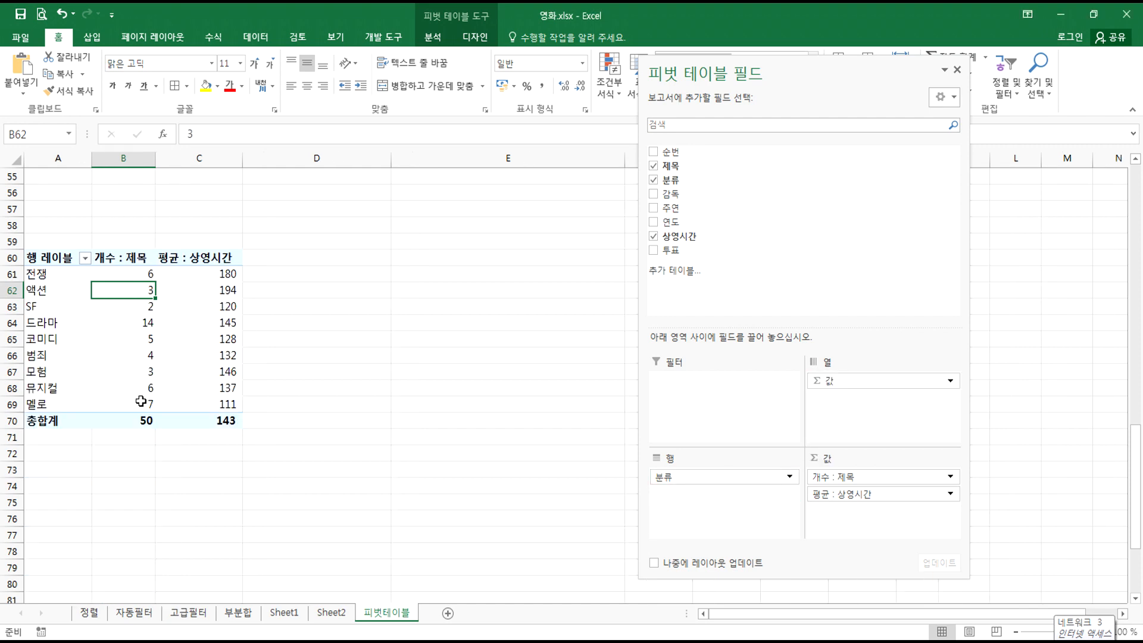
pyautogui.moveTo(144, 277); pyautogui.dragTo(327, 258)
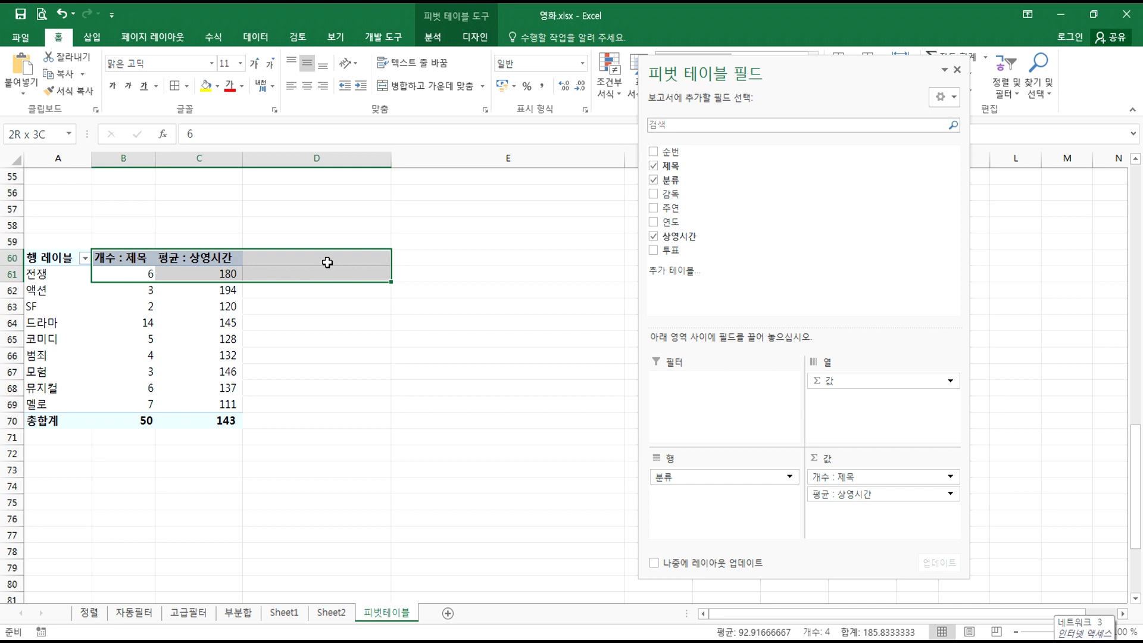
# - Stack the value fields under each 분류 again, review them down to the overall totals, and restore the column layout
pyautogui.moveTo(824, 381); pyautogui.dragTo(729, 499)
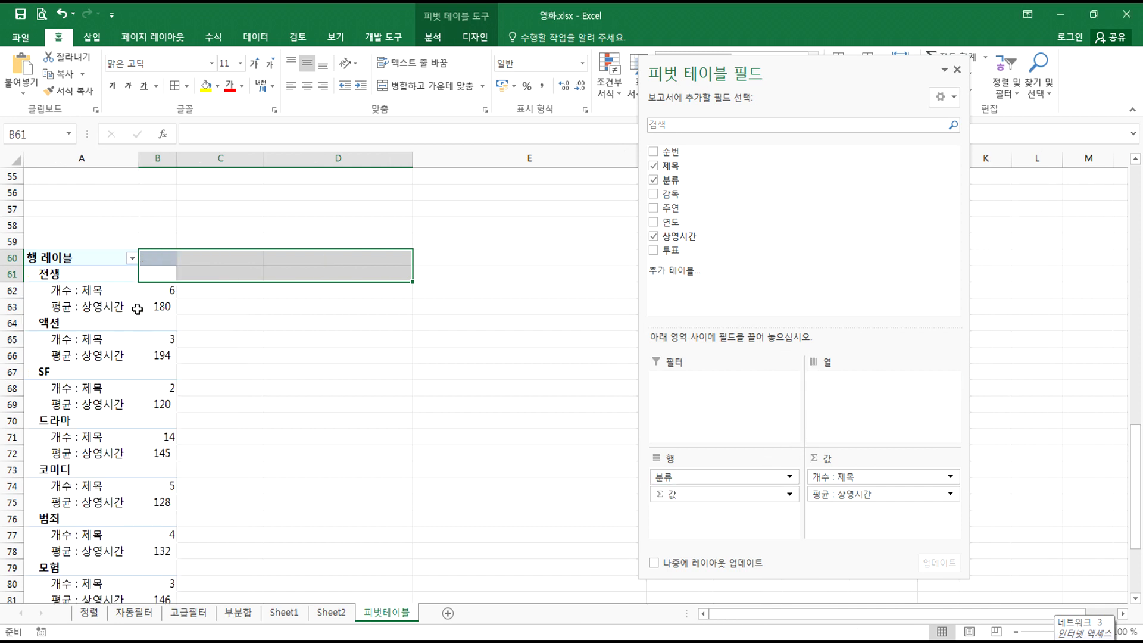
pyautogui.click(57, 275)
pyautogui.scroll(-4, 159, 481)
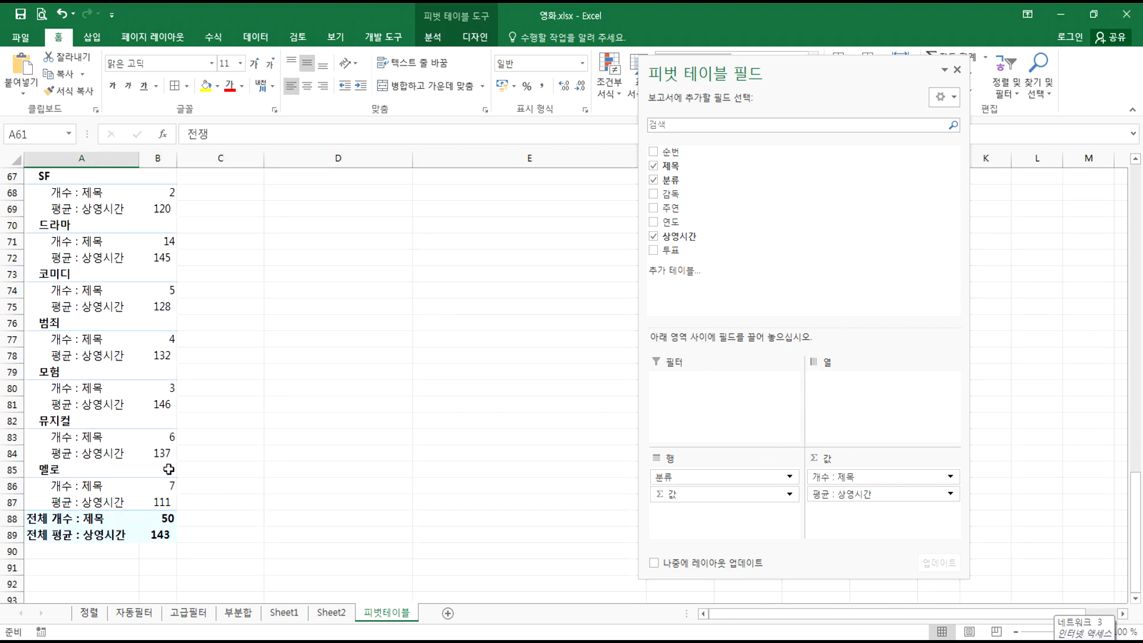
pyautogui.moveTo(671, 495); pyautogui.dragTo(863, 418)
# - Remove all value fields from the pivot table and move 분류 from the rows area to the columns area
pyautogui.moveTo(829, 383); pyautogui.dragTo(571, 410)
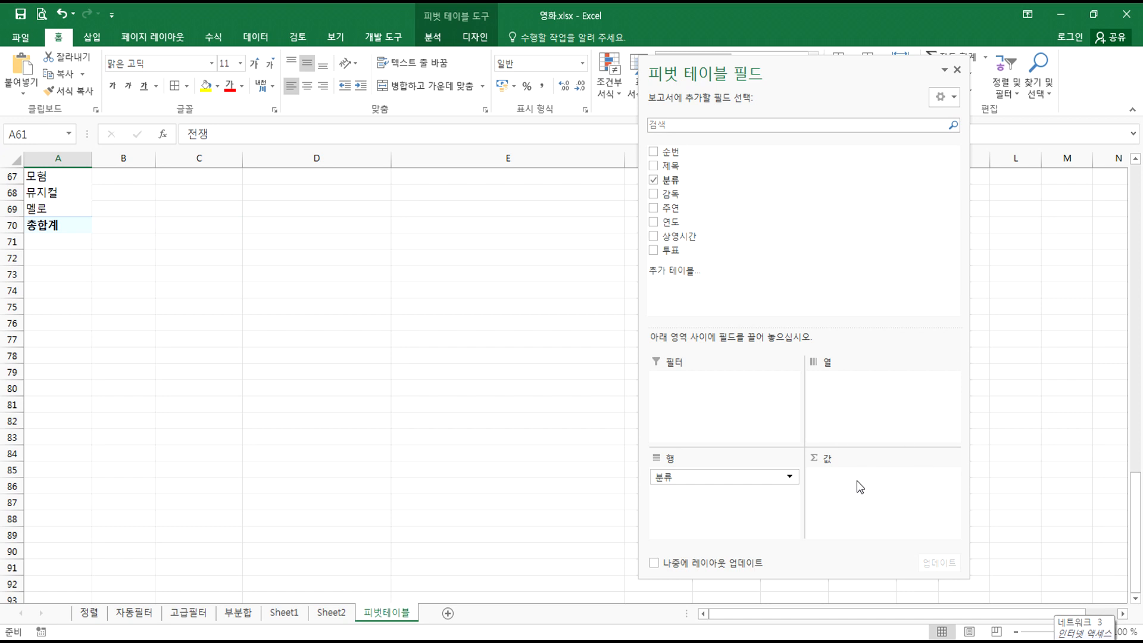
pyautogui.moveTo(678, 481); pyautogui.dragTo(850, 406)
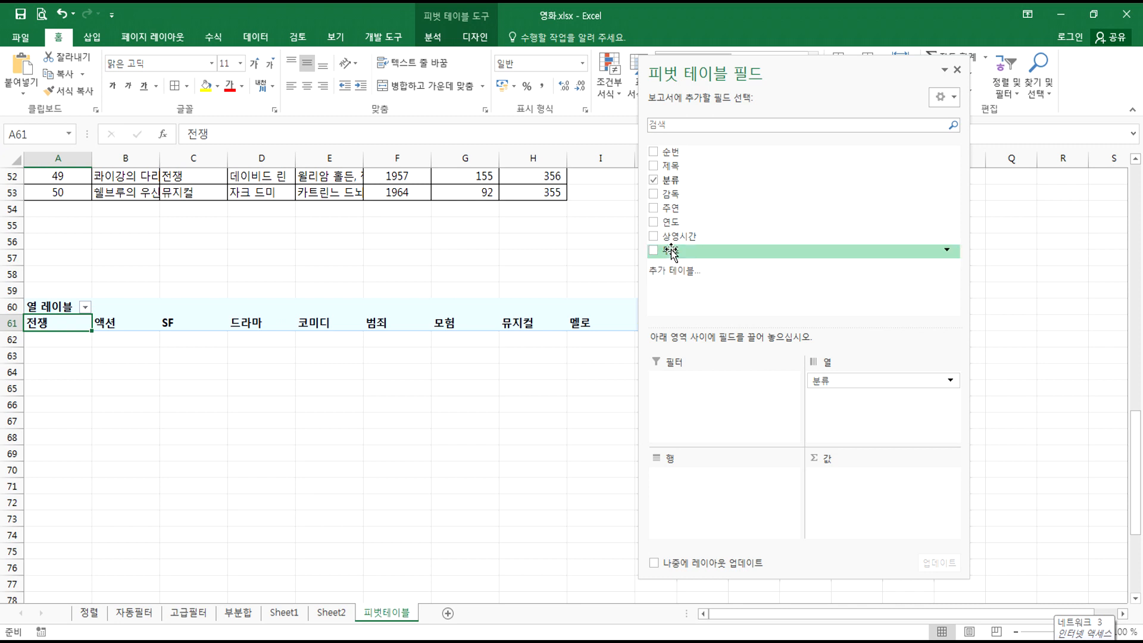
# - Add 연도 as row labels and 제목 to the values area to count movies per year and genre
pyautogui.moveTo(664, 223); pyautogui.dragTo(704, 492)
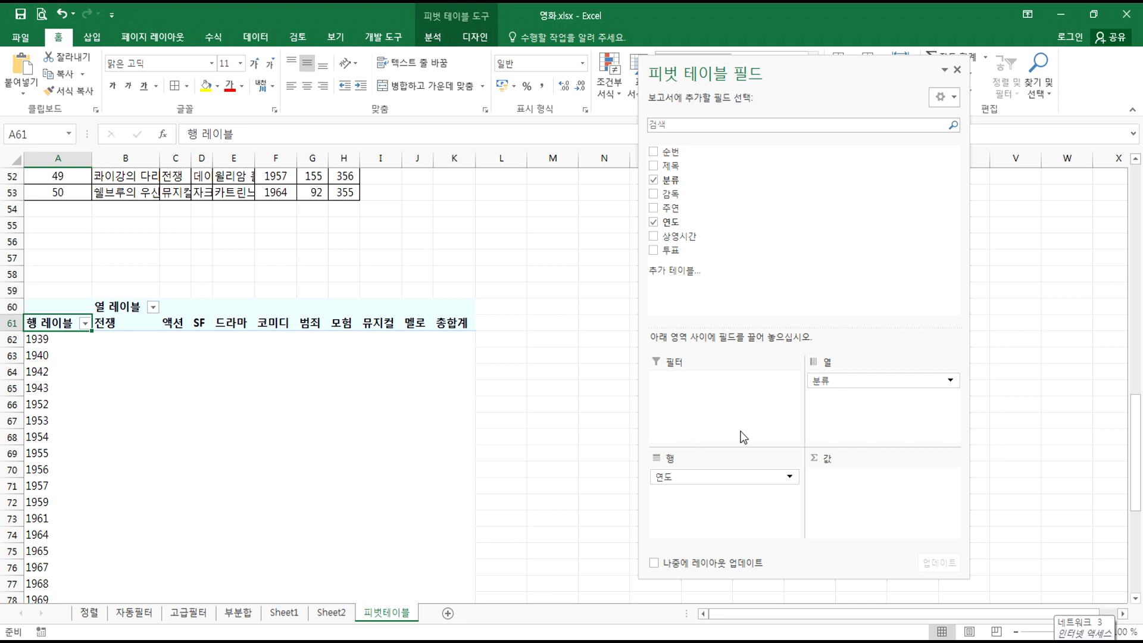
pyautogui.scroll(-1, 691, 486)
pyautogui.moveTo(690, 486)
pyautogui.mouseDown()
pyautogui.moveTo(670, 473)
pyautogui.moveTo(672, 483)
pyautogui.mouseUp()
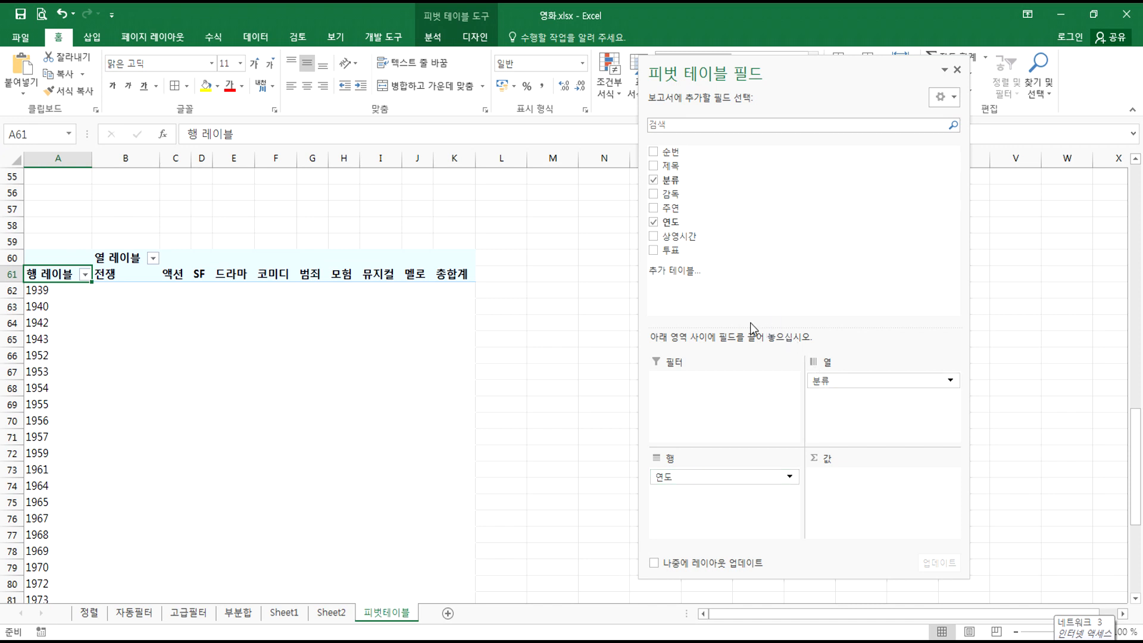
pyautogui.moveTo(671, 166); pyautogui.dragTo(869, 497)
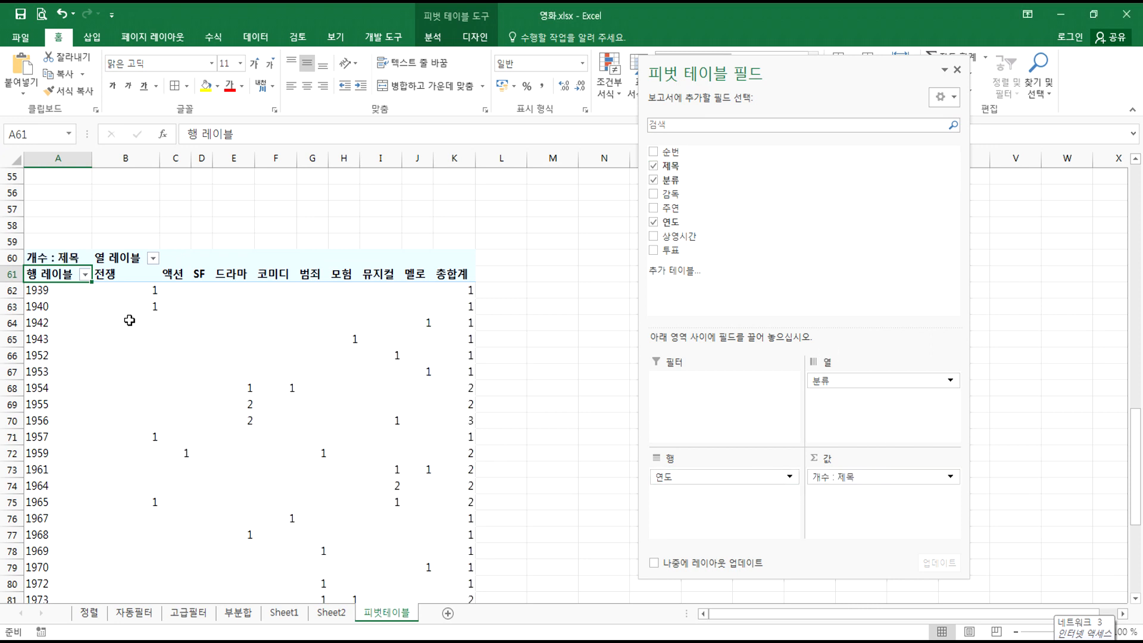
# - Examine the movie counts by year and genre, checking the 1939, 1940, 1955 and 1956 rows and the remaining years
pyautogui.click(55, 292)
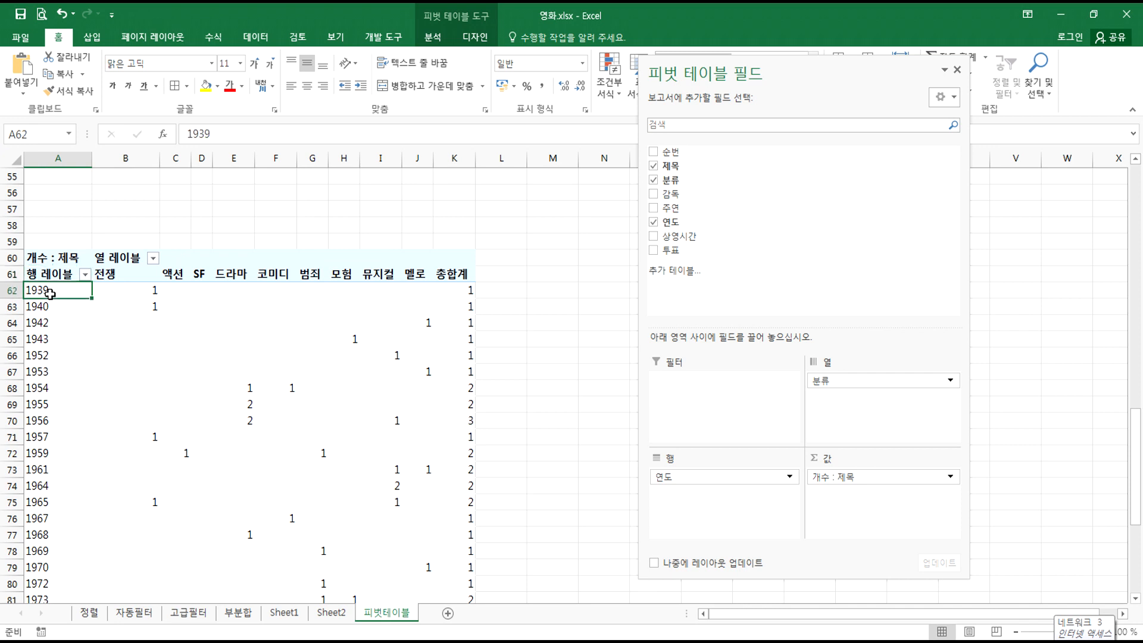
pyautogui.click(105, 292)
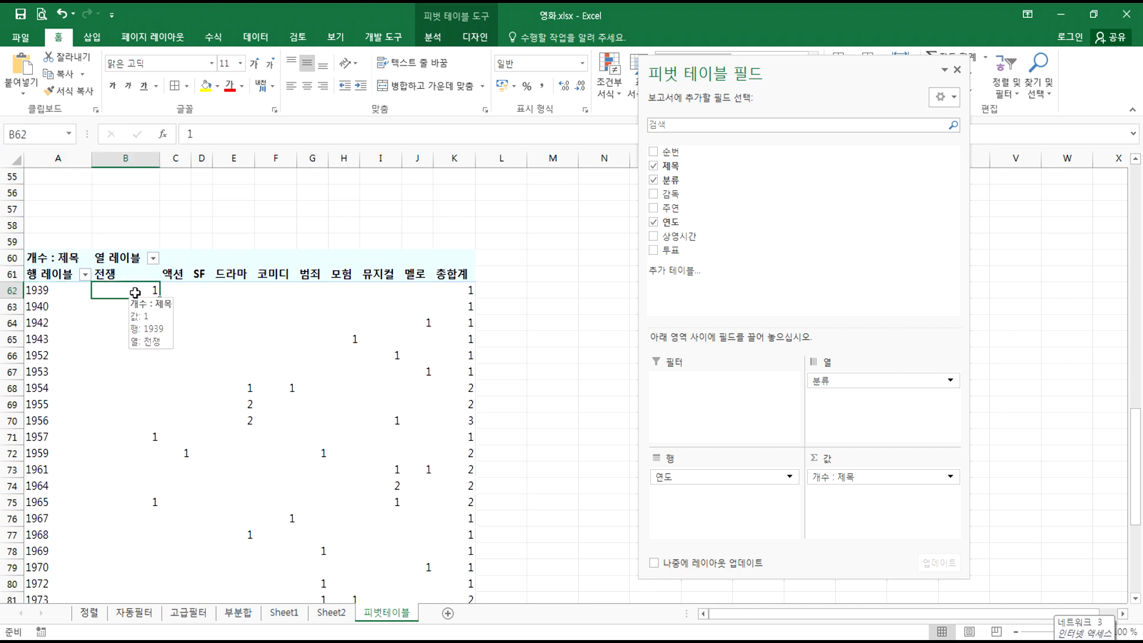
pyautogui.click(37, 308)
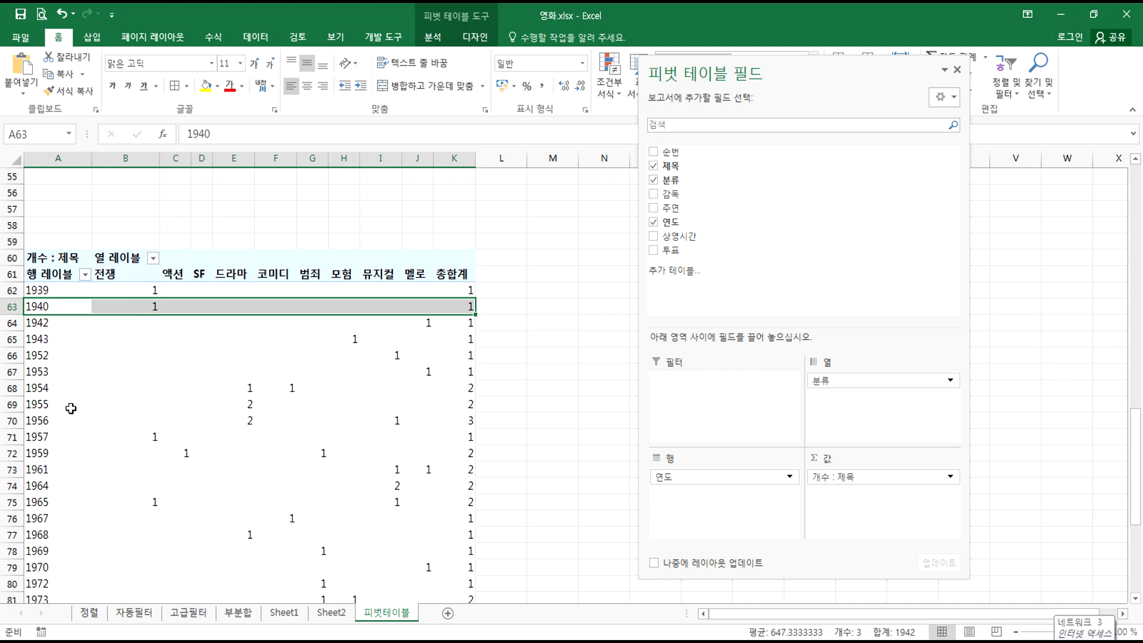
pyautogui.click(34, 404)
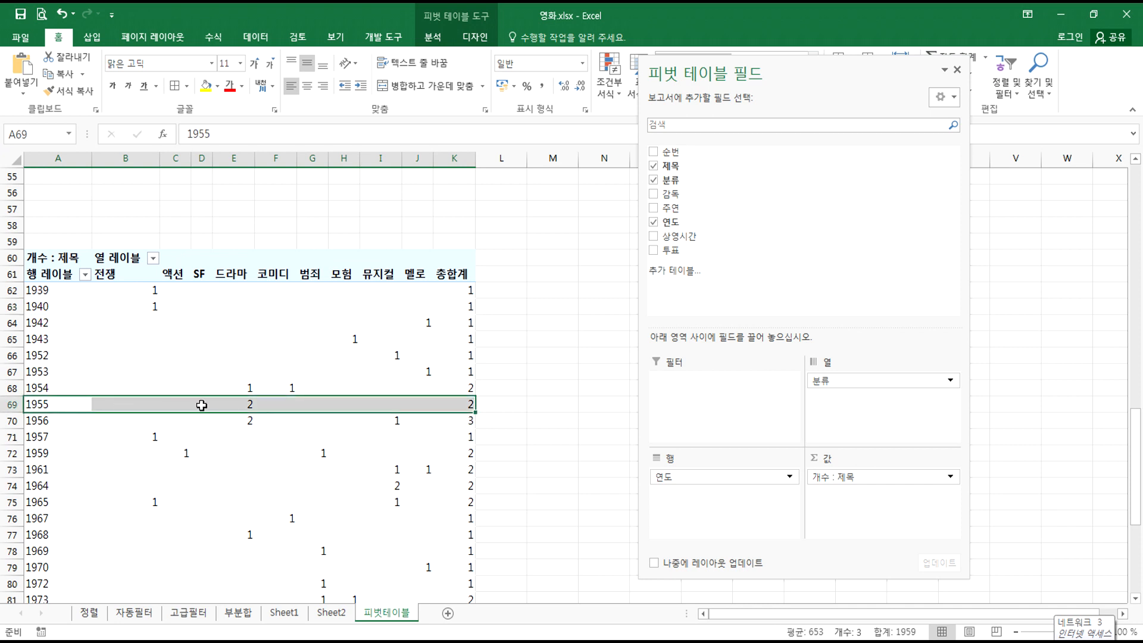
pyautogui.moveTo(236, 407)
pyautogui.click(48, 416)
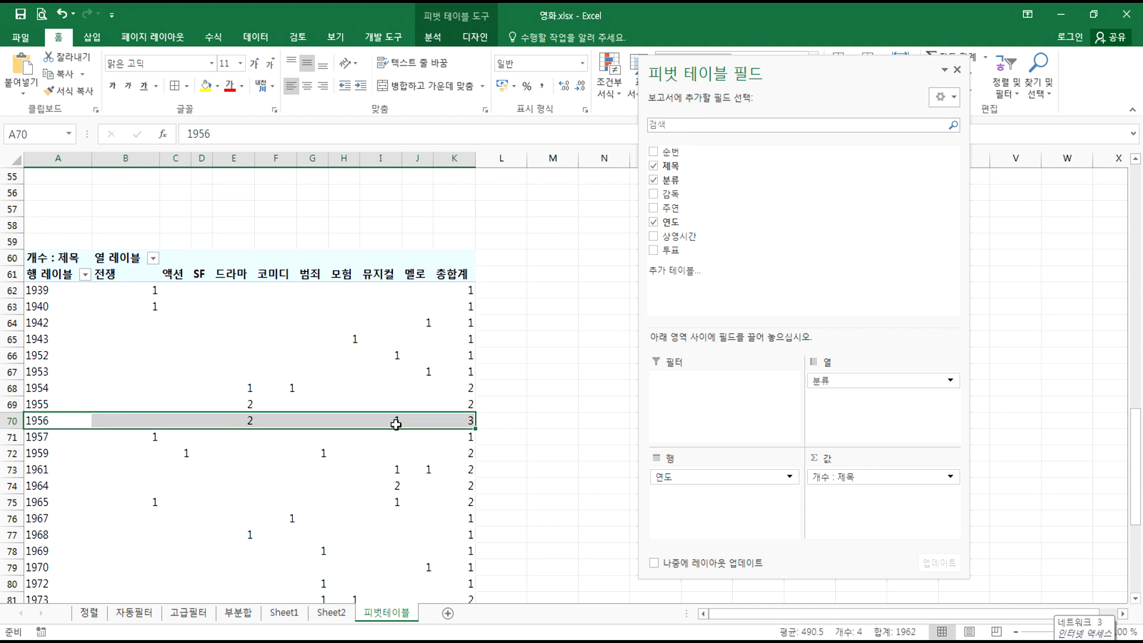
pyautogui.scroll(-3, 426, 422)
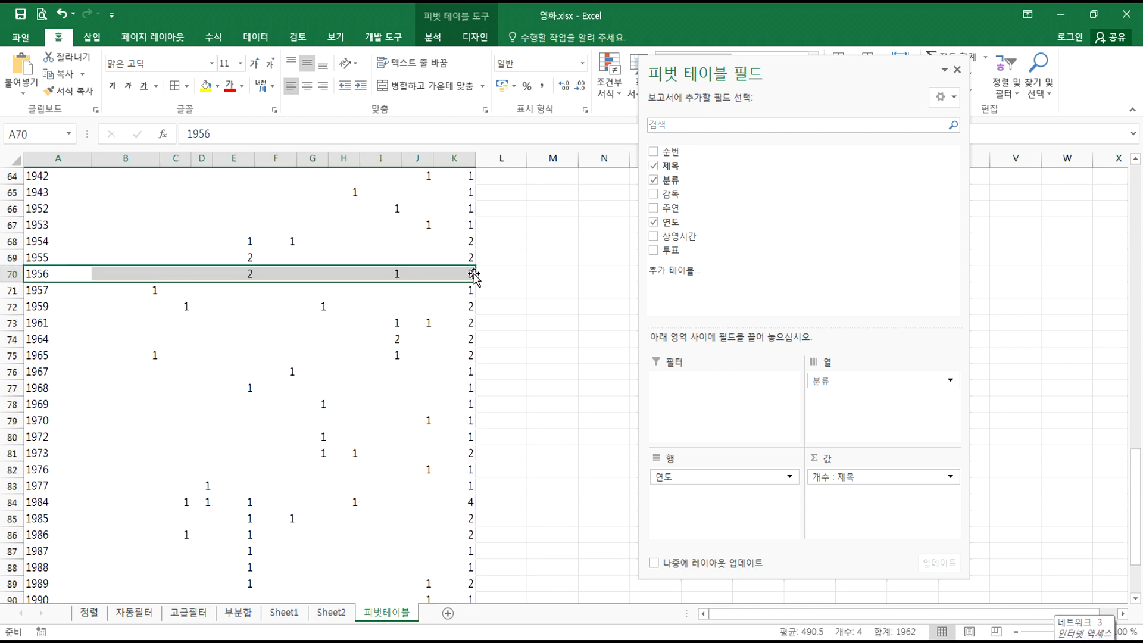
pyautogui.scroll(-3, 461, 309)
pyautogui.scroll(2, 469, 412)
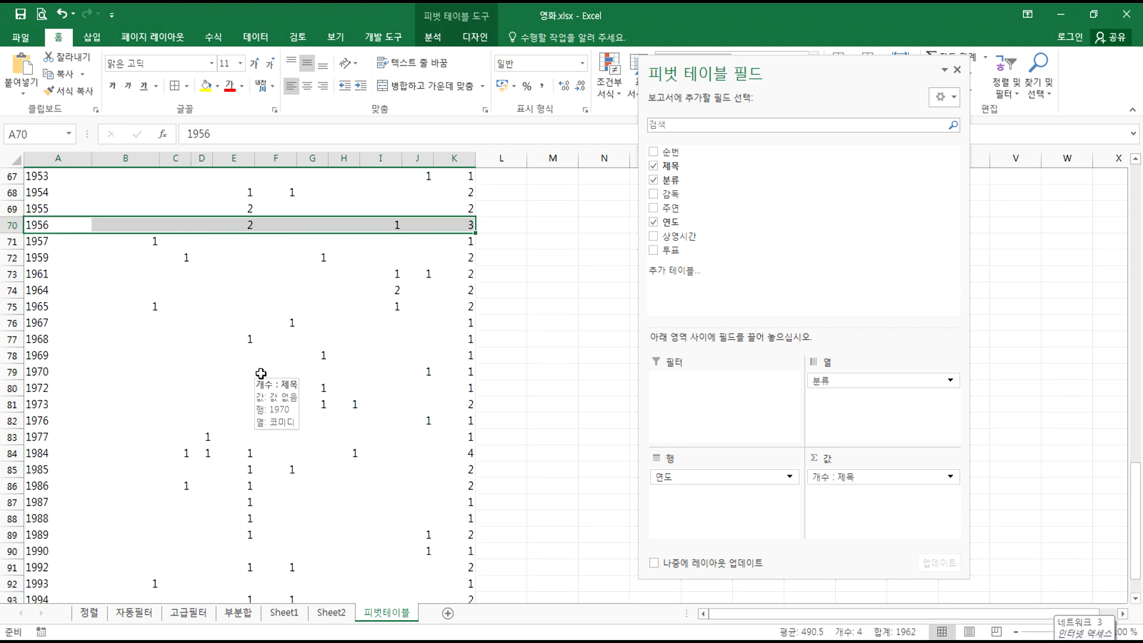
pyautogui.scroll(3, 106, 307)
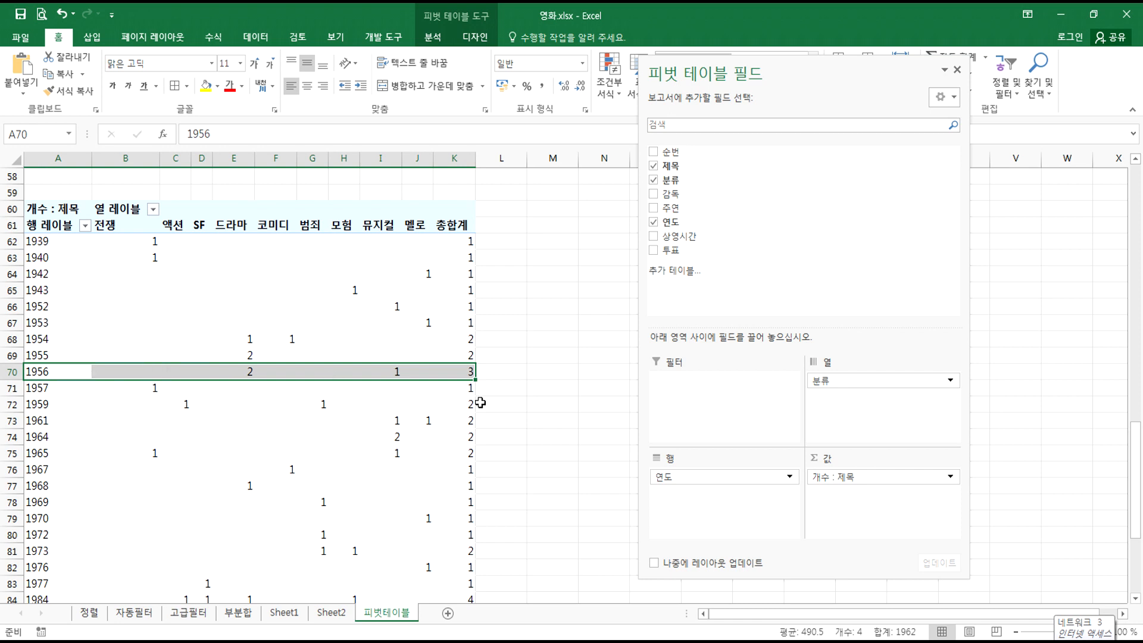
pyautogui.click(45, 290)
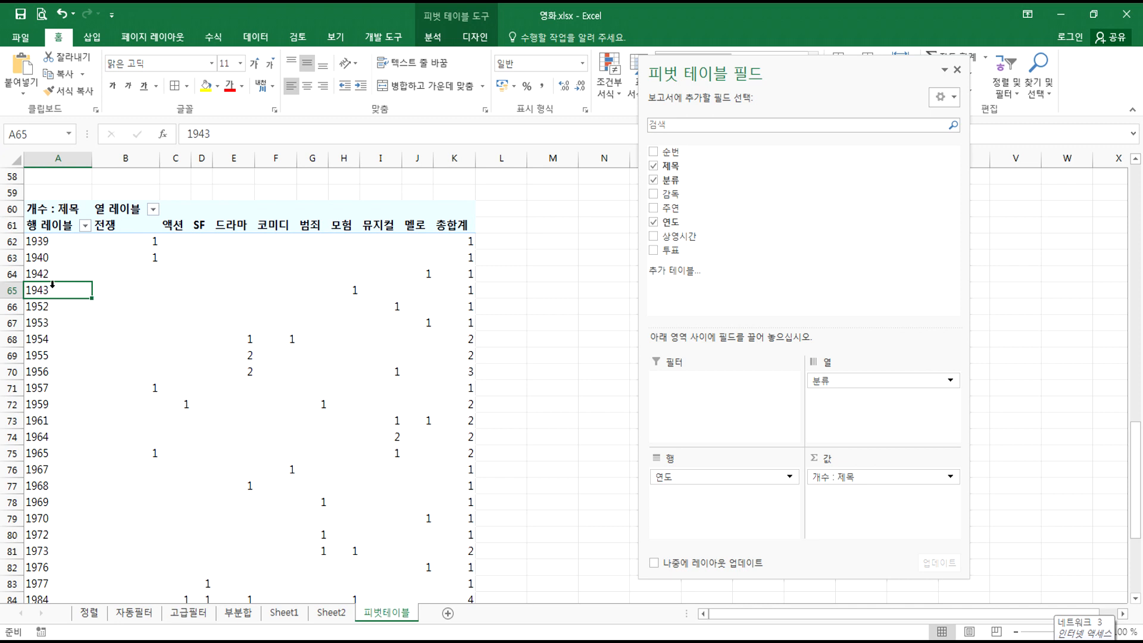
# - Group the 연도 row labels into 10-year intervals starting at 1931 and ending at 2000
pyautogui.rightClick(56, 290)
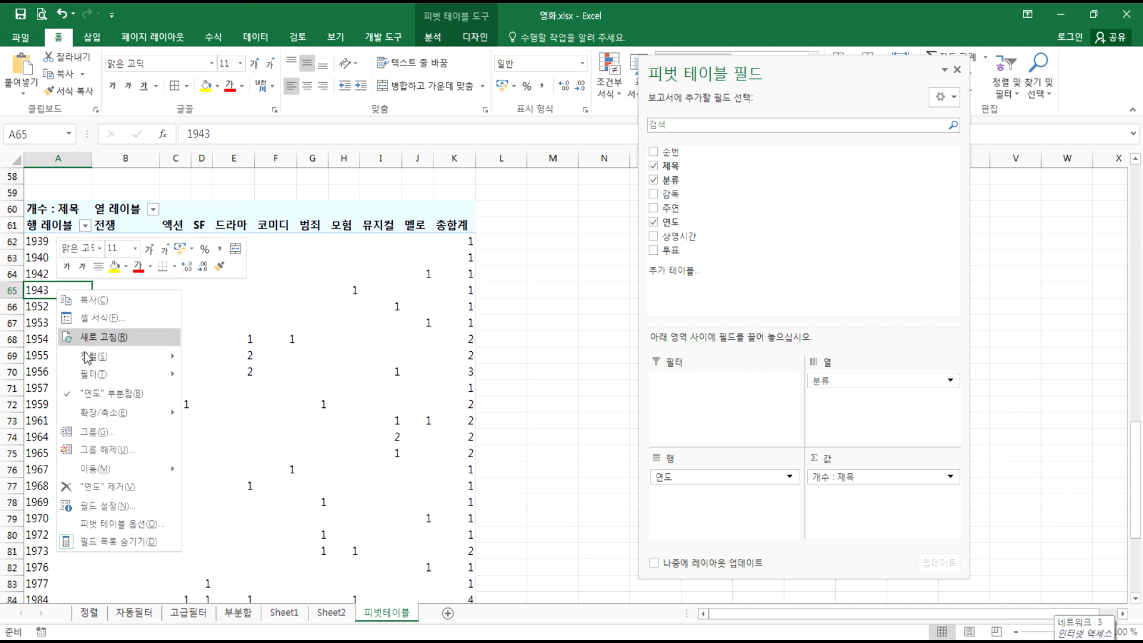
pyautogui.click(92, 431)
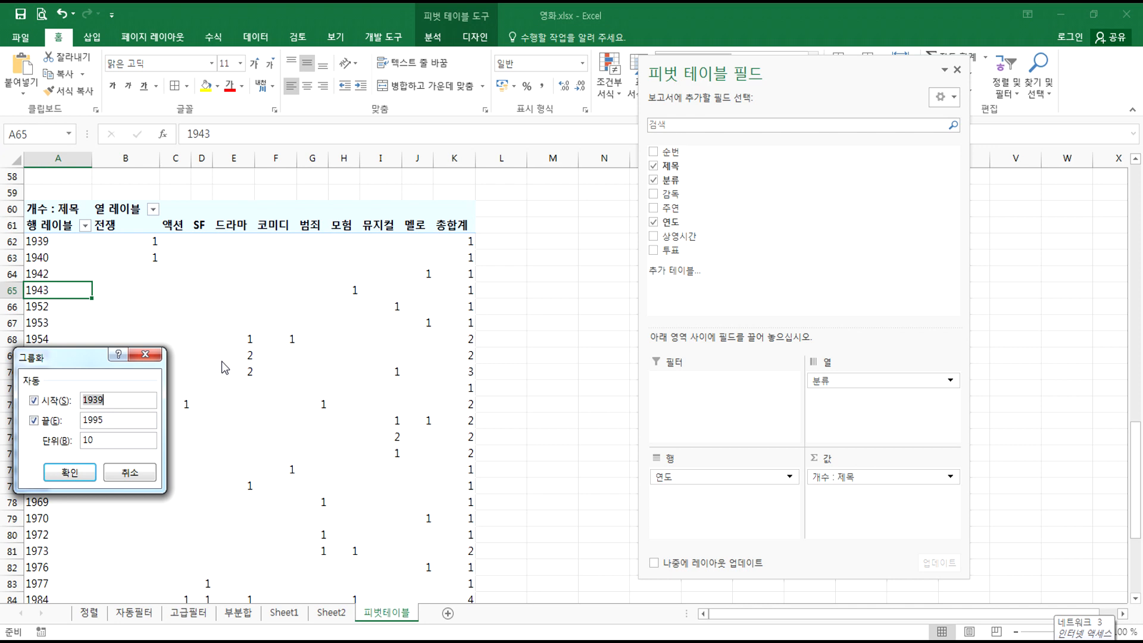
pyautogui.moveTo(98, 365); pyautogui.dragTo(614, 266)
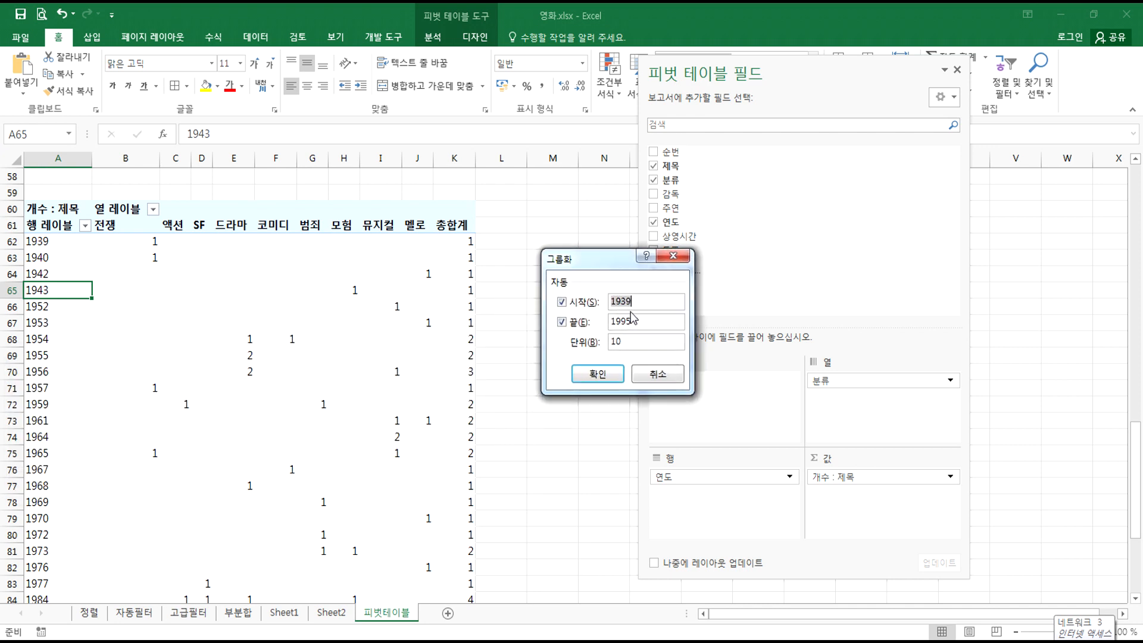
pyautogui.write('19')
pyautogui.press('Tab')
pyautogui.press('Tab')
pyautogui.write('2')
pyautogui.moveTo(641, 300); pyautogui.dragTo(581, 322)
pyautogui.click(603, 375)
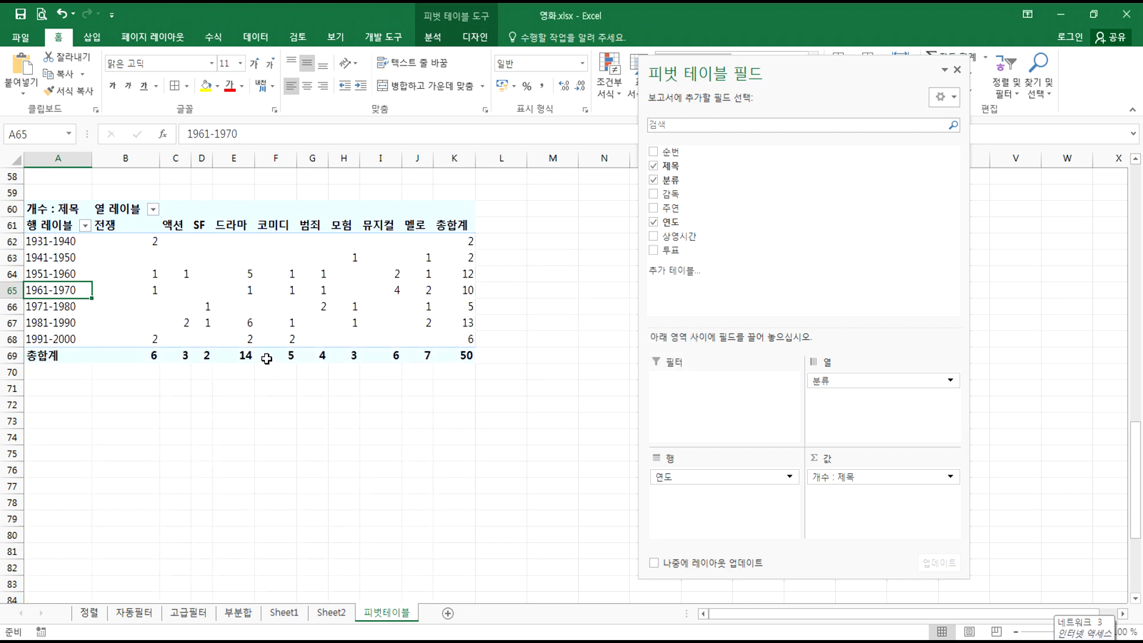
# - Review the source movie list above the pivot table and return to the 전쟁 count for 1931-1940
pyautogui.moveTo(267, 357)
pyautogui.scroll(8, 202, 372)
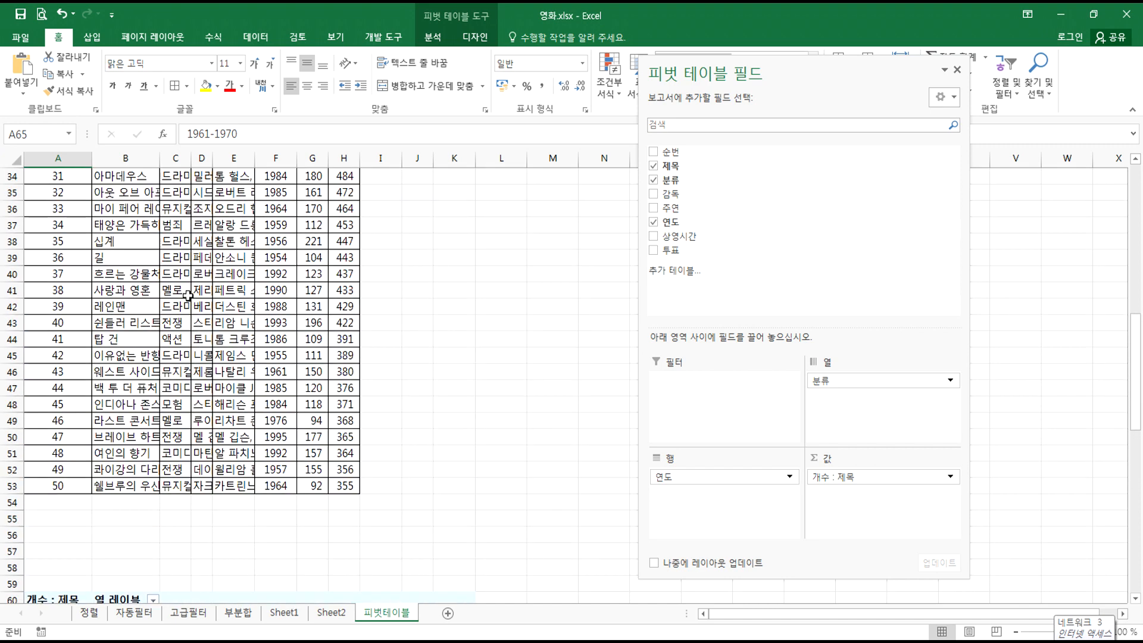
pyautogui.click(154, 289)
pyautogui.scroll(-7, 149, 307)
pyautogui.click(99, 291)
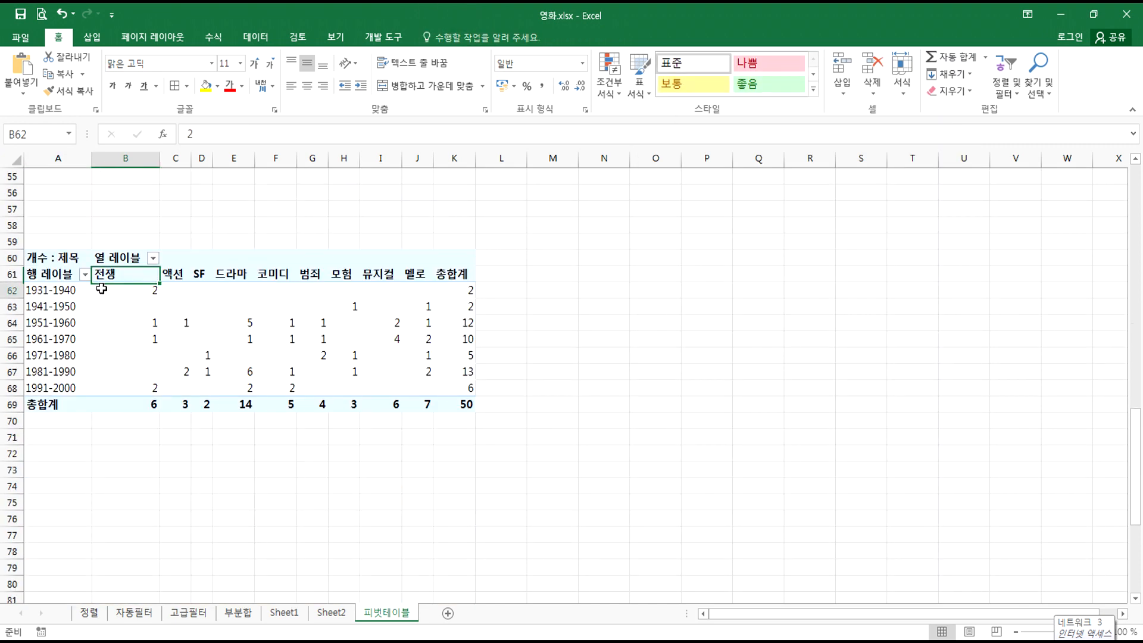